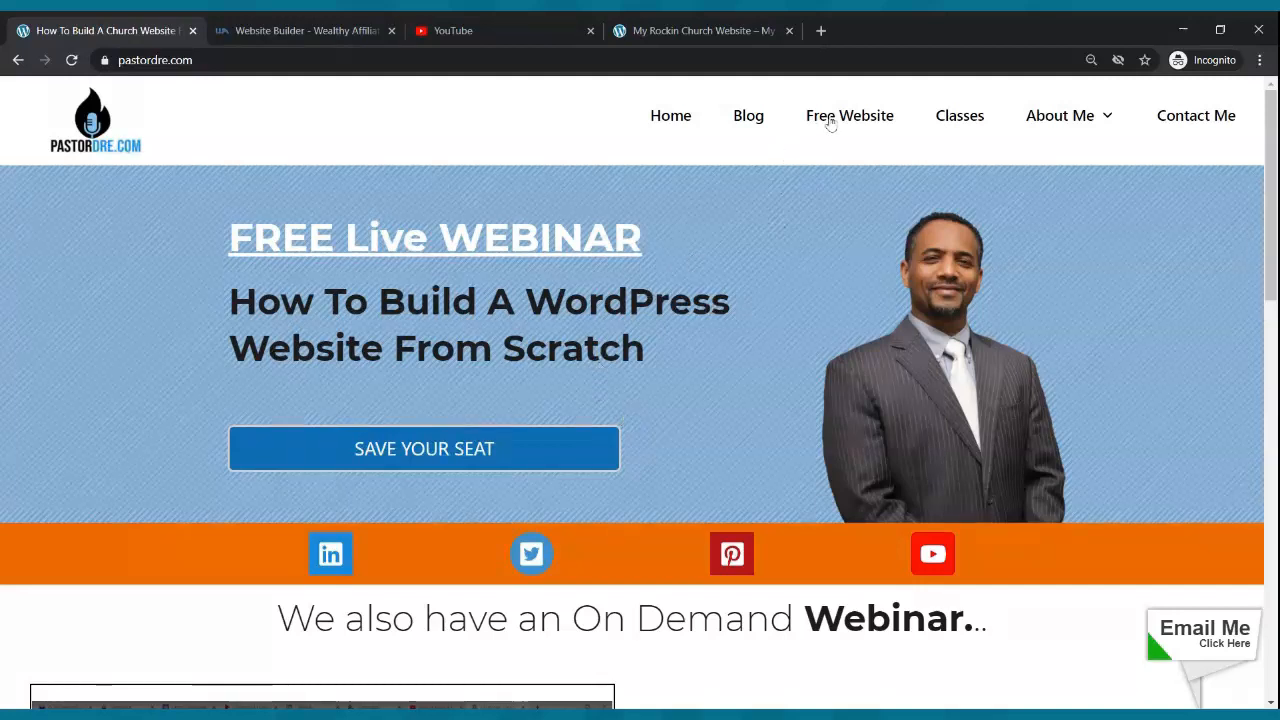
# - Close the Website Builder tab and open pastordre.com's Free Website page beside the sample church site
pyautogui.click(391, 30)
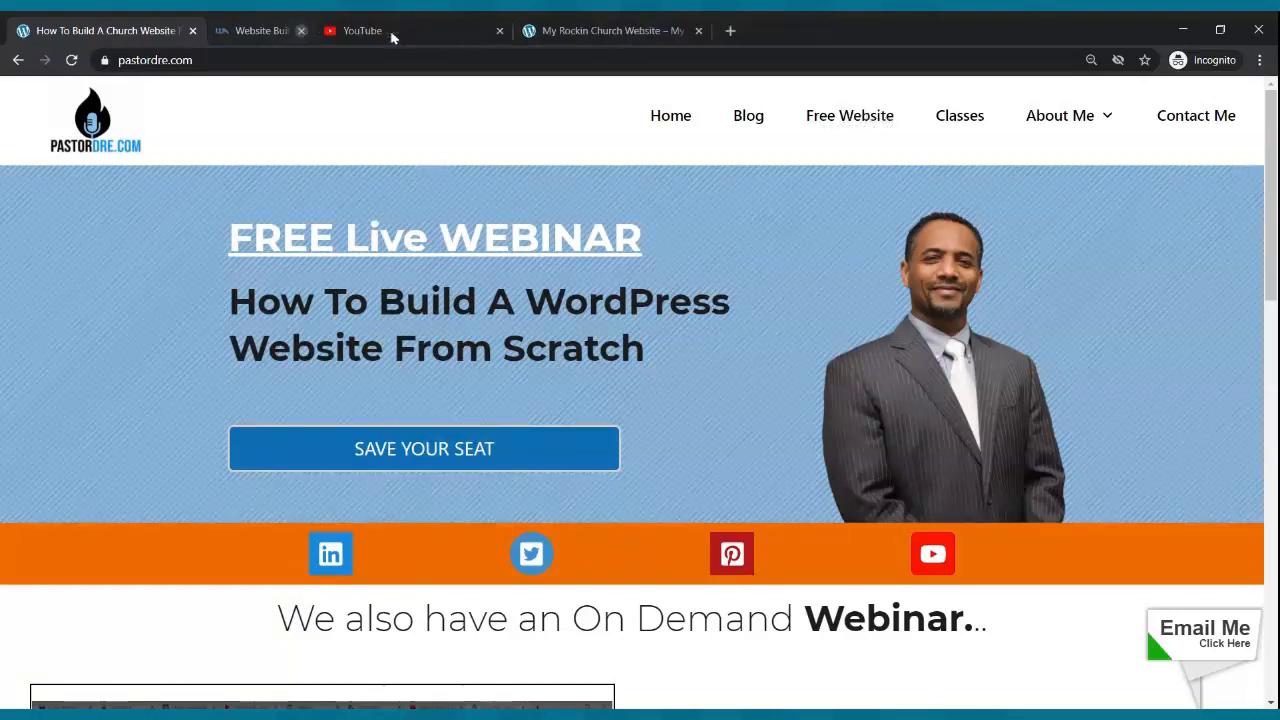
pyautogui.click(831, 121)
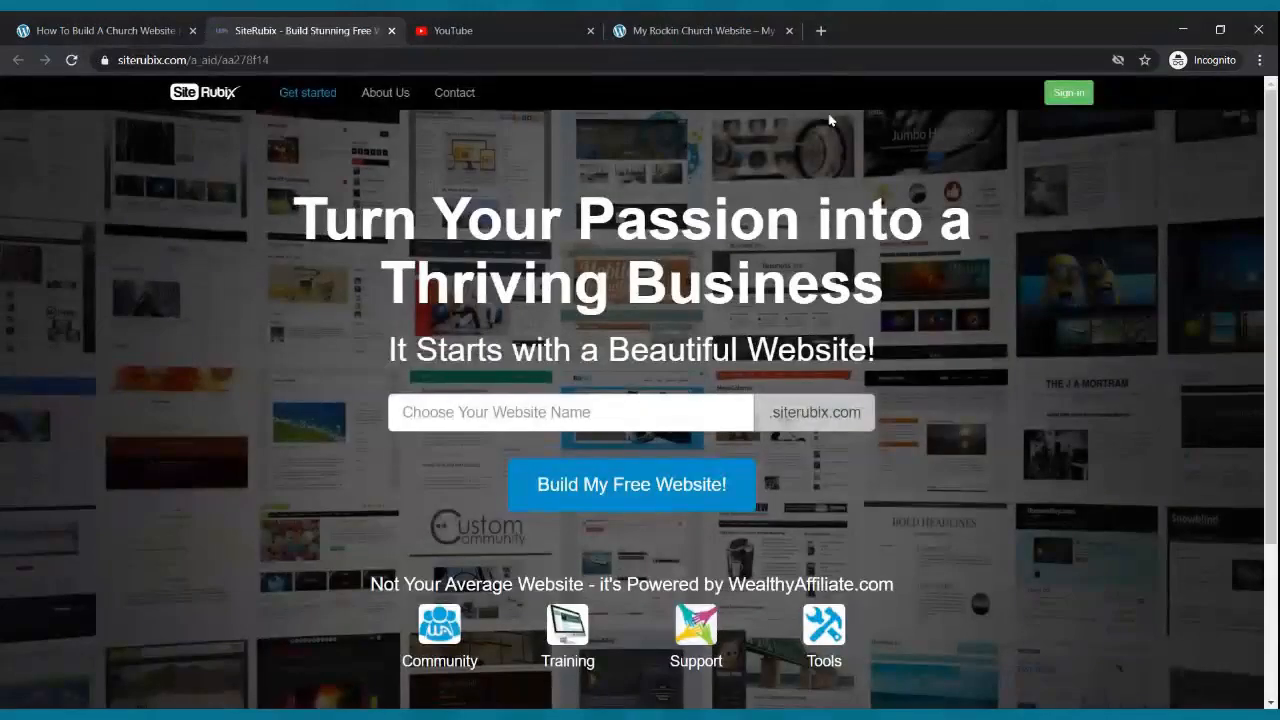
pyautogui.click(716, 30)
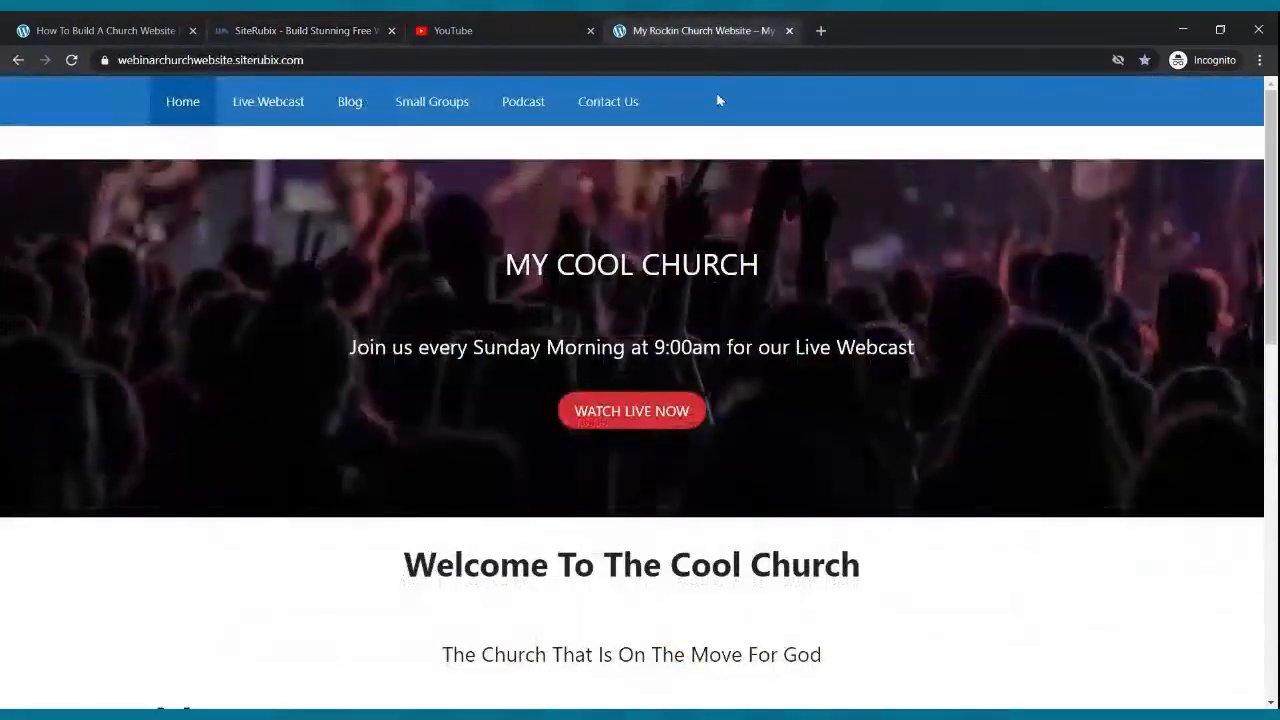
# - Look over the My Rockin Church Website homepage, then return to the pastordre.com webinar page
pyautogui.scroll(-9, 760, 265)
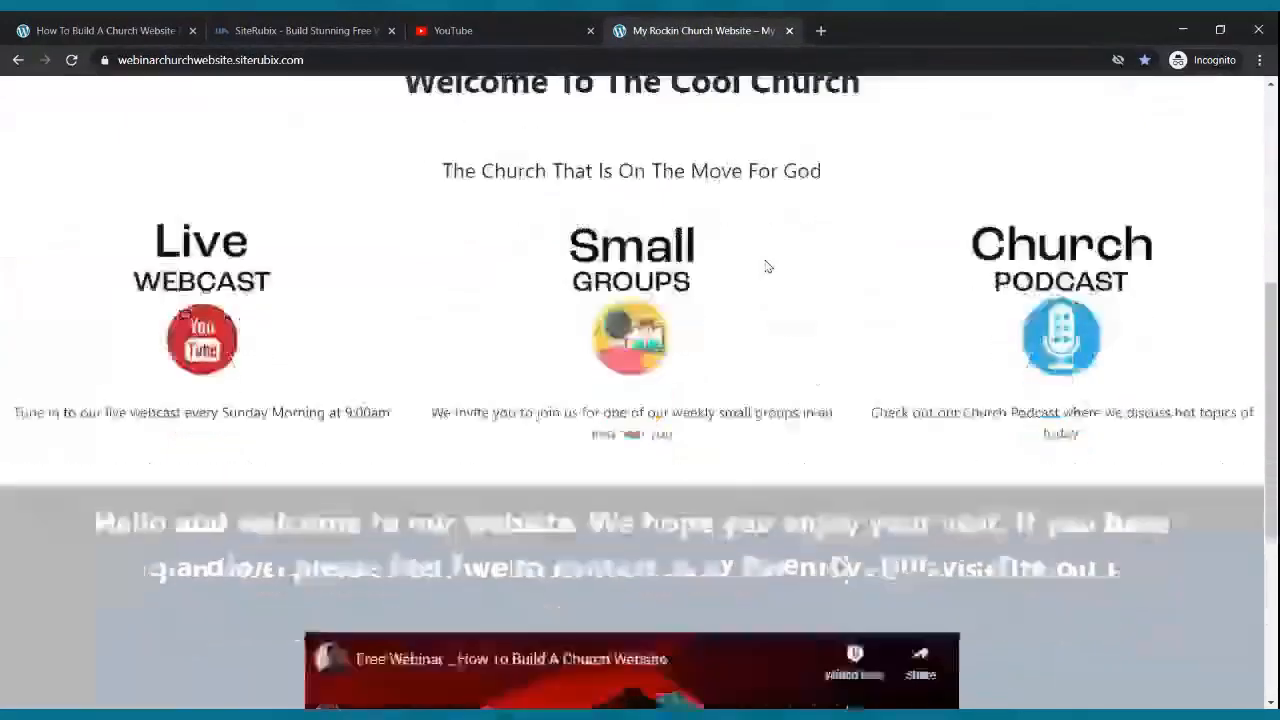
pyautogui.scroll(10, 768, 268)
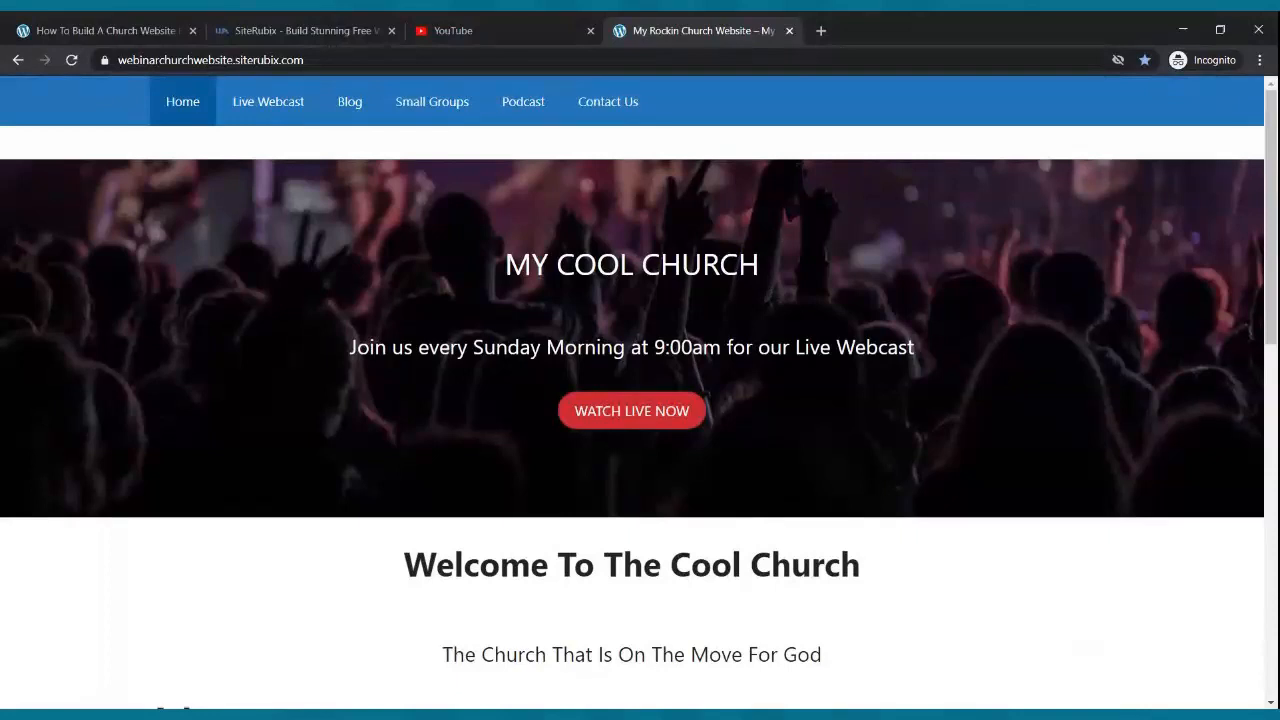
pyautogui.scroll(-5, 822, 423)
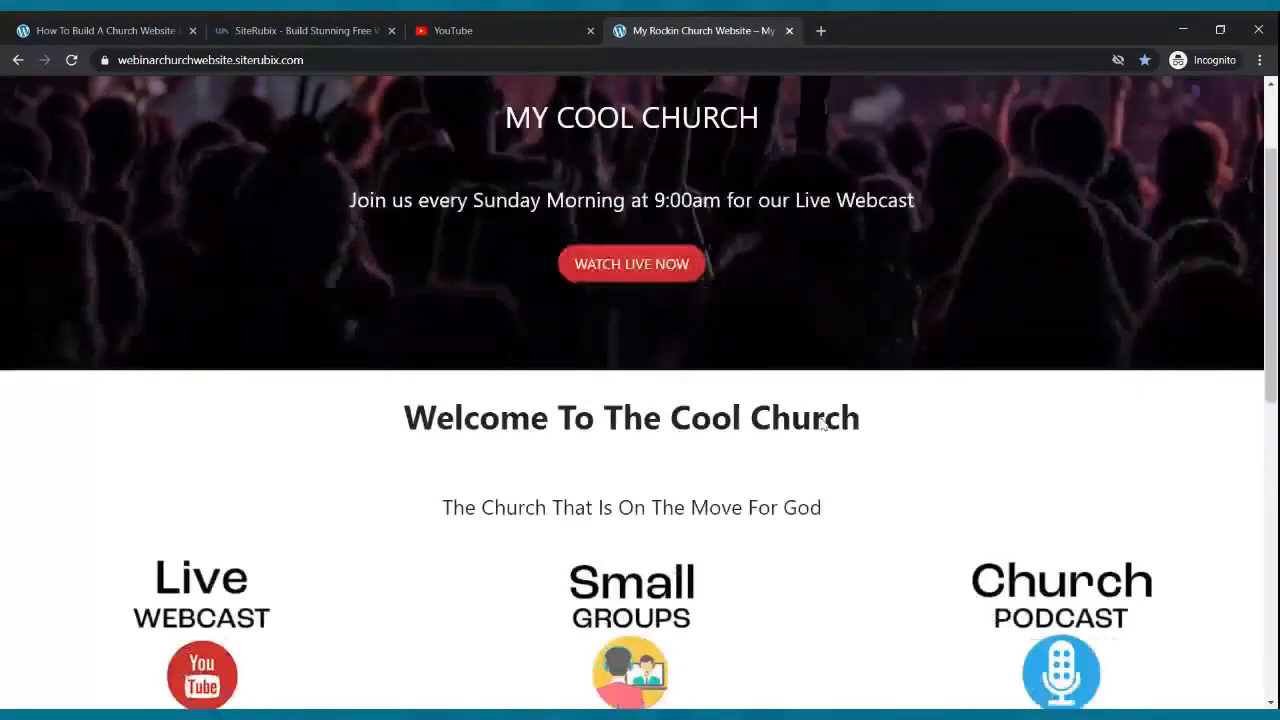
pyautogui.scroll(-4, 822, 423)
pyautogui.scroll(5, 822, 423)
pyautogui.scroll(3, 822, 423)
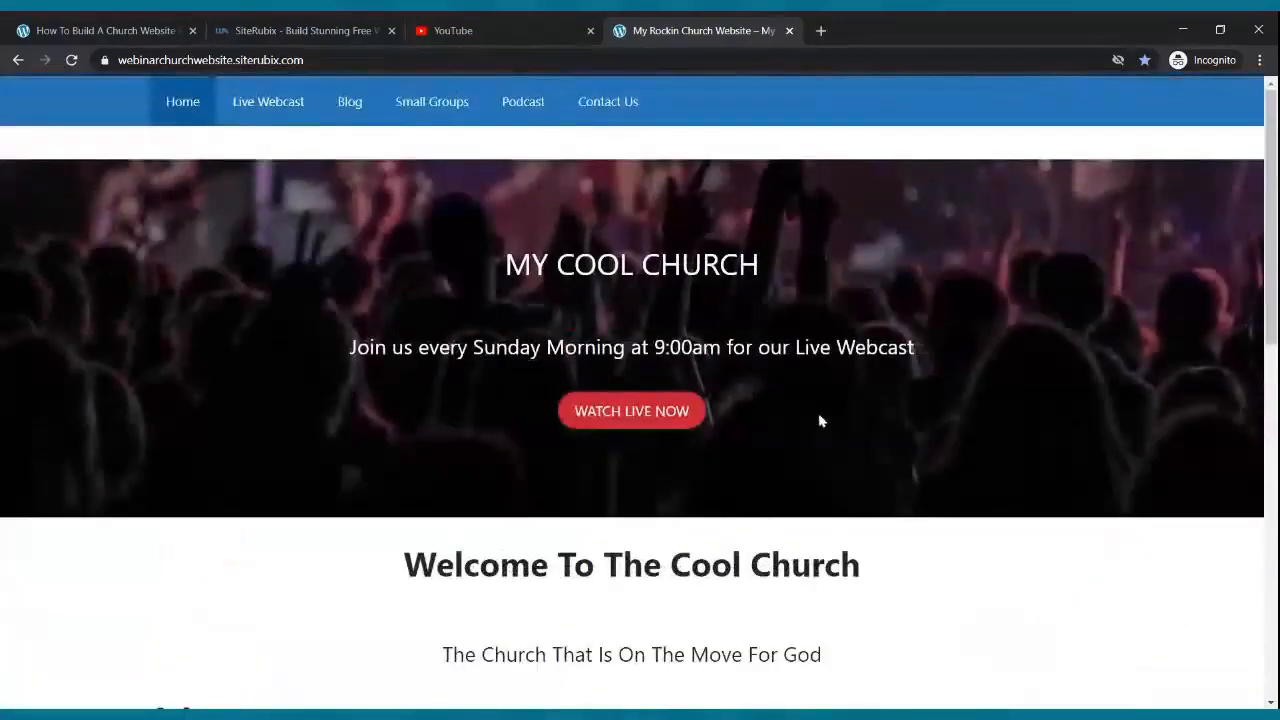
pyautogui.click(97, 25)
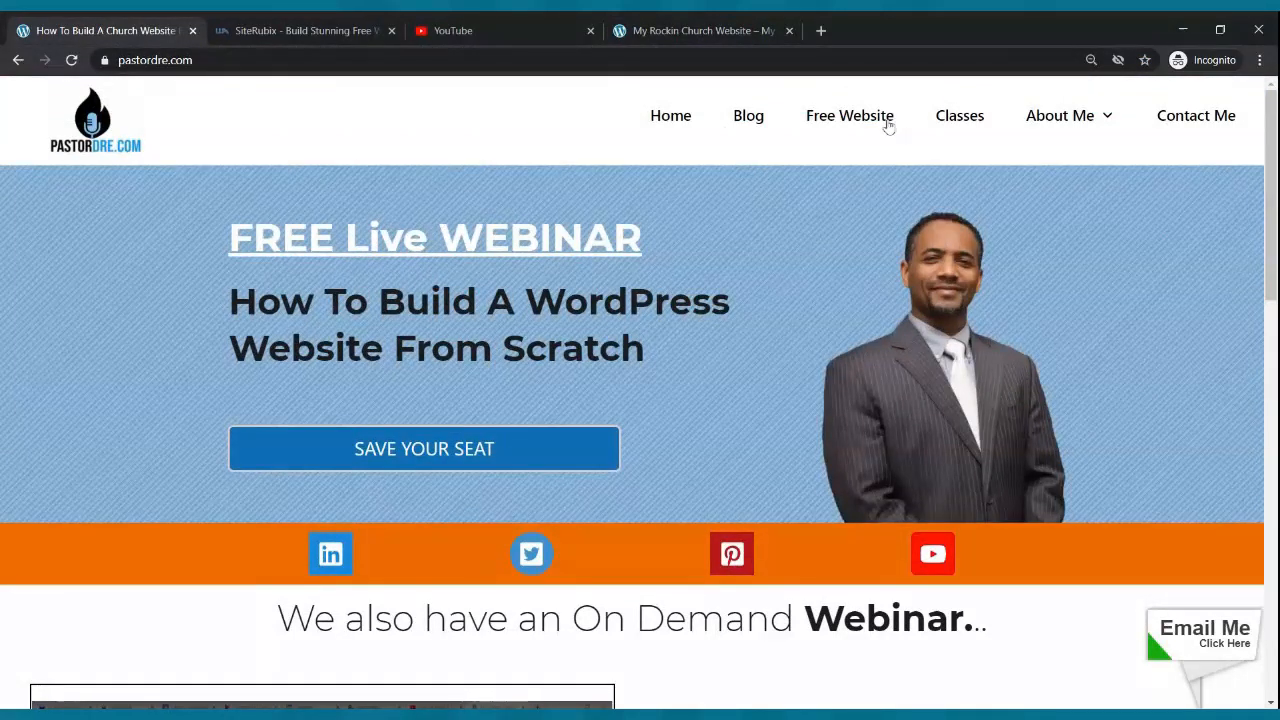
# - Enter 'pastordrewebsite' as the SiteRubix site name and submit it once it shows Available
pyautogui.click(308, 26)
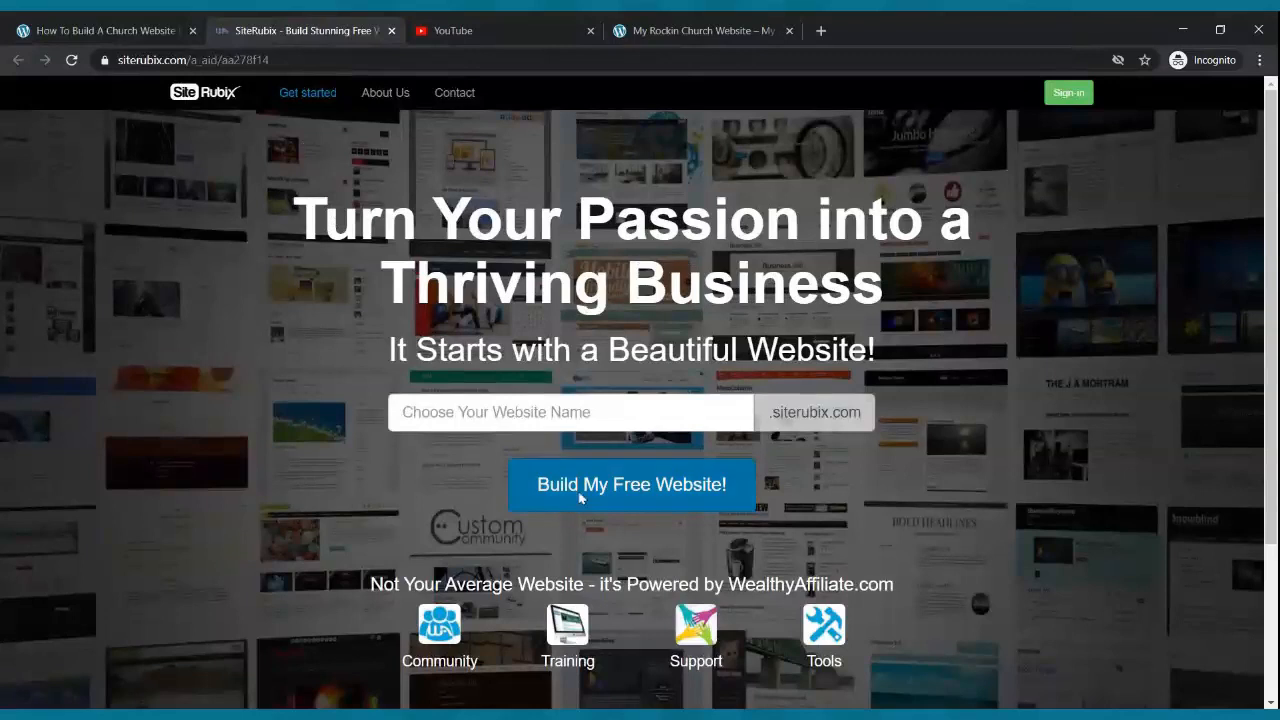
pyautogui.click(602, 412)
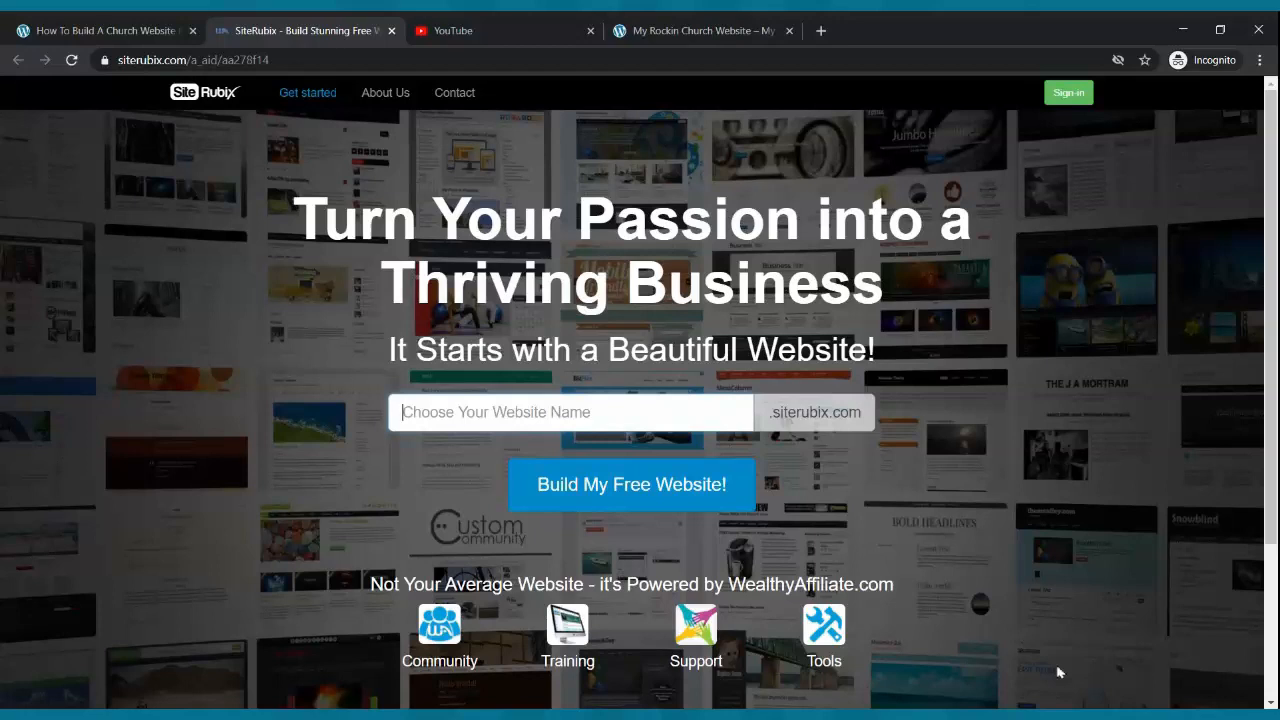
pyautogui.write('pastordre')
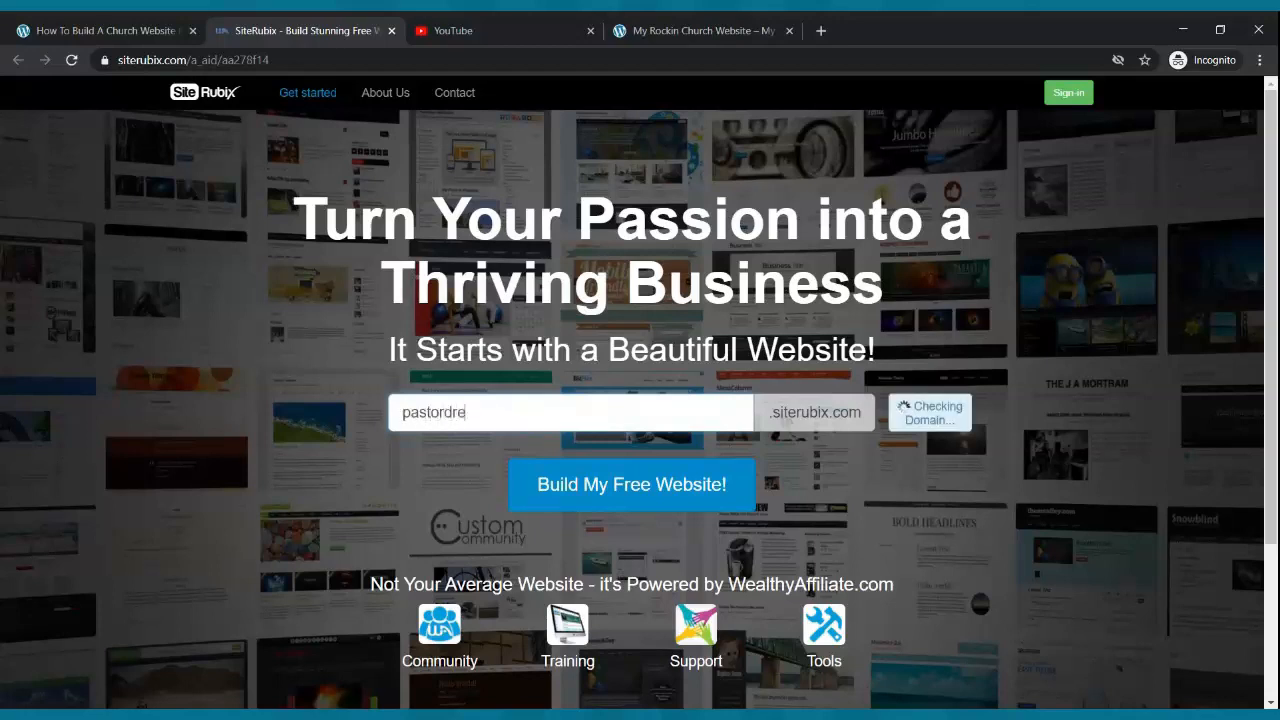
pyautogui.write('website')
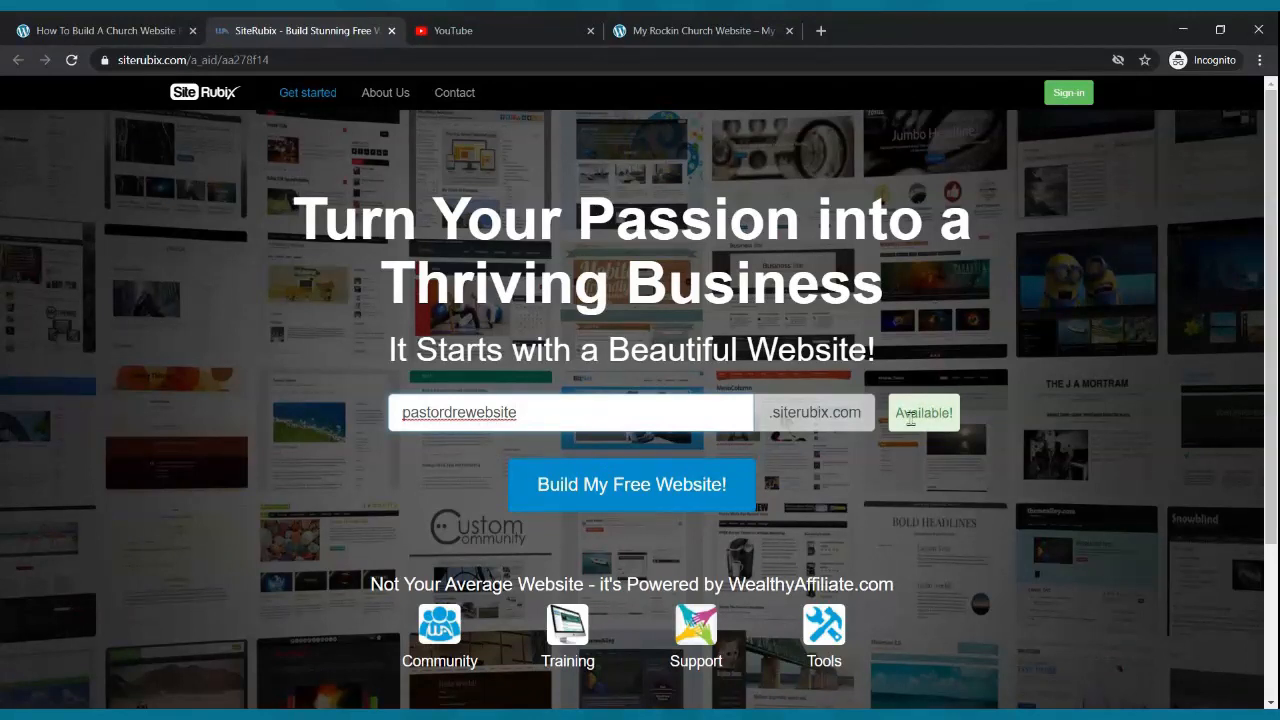
pyautogui.click(572, 483)
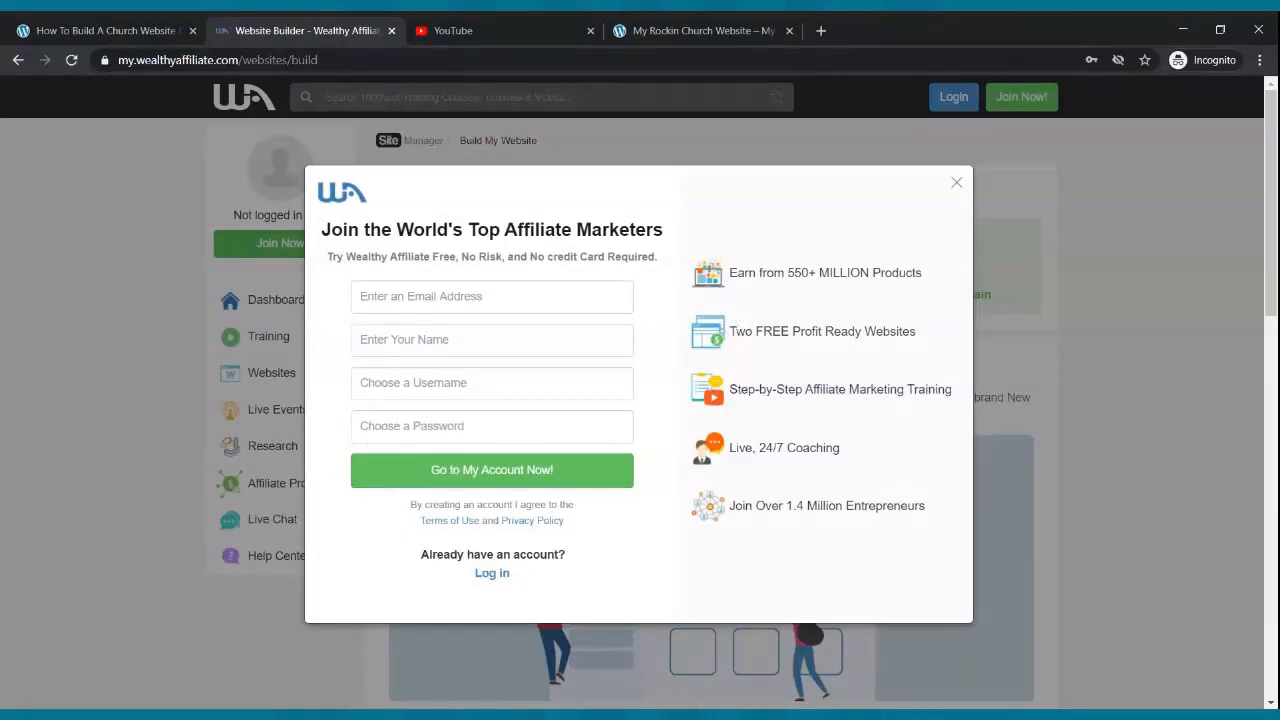
# - Start the sign-up form, moving through the email, name, username and password fields
pyautogui.click(519, 293)
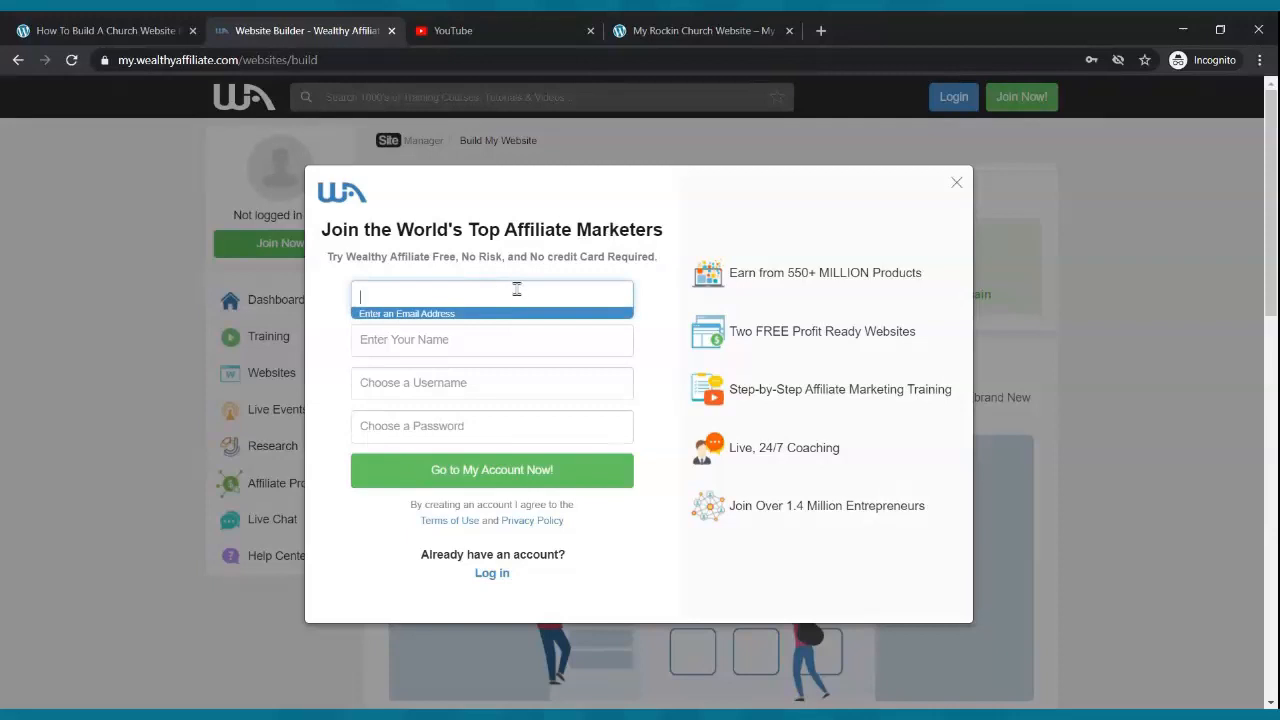
pyautogui.click(476, 347)
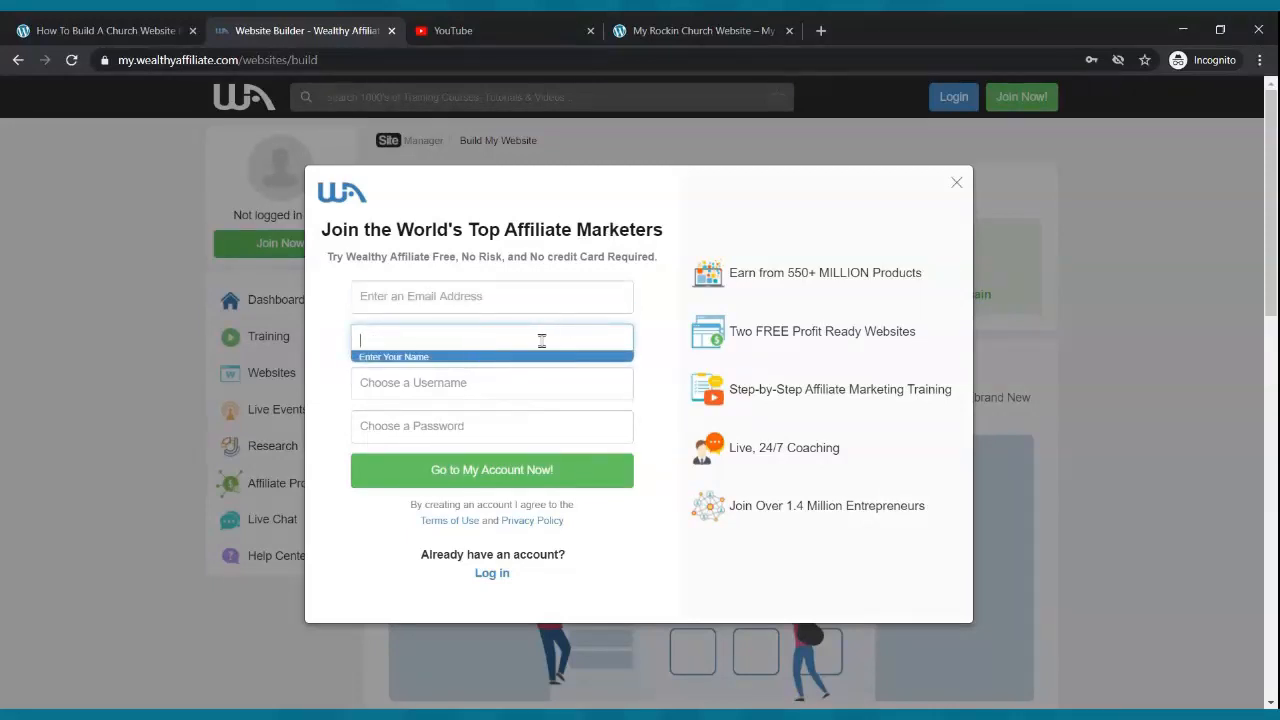
pyautogui.click(524, 379)
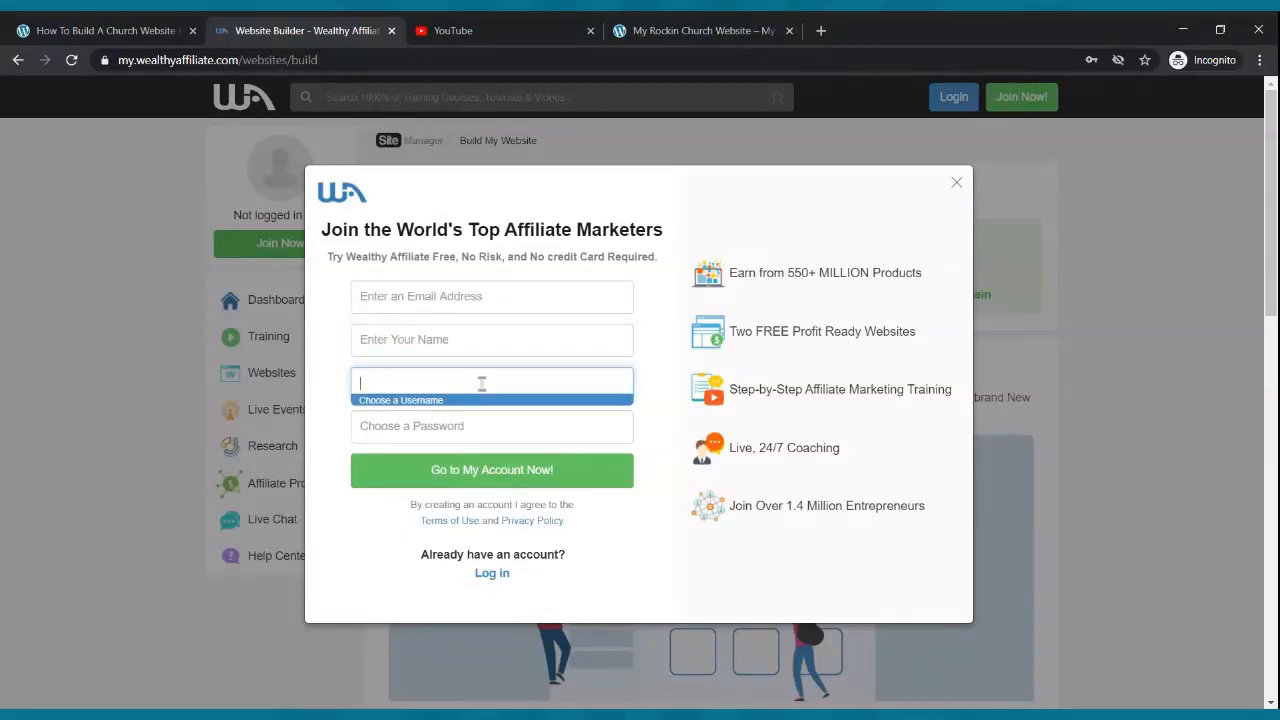
pyautogui.click(839, 216)
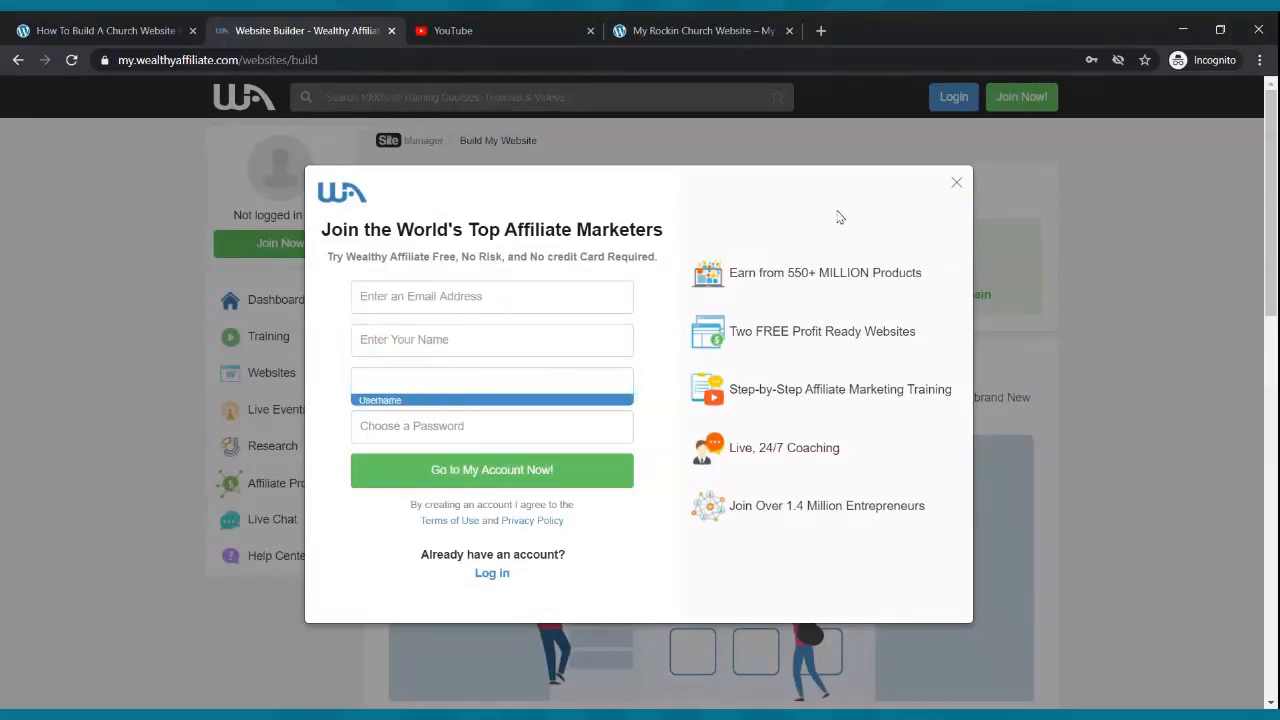
pyautogui.click(504, 427)
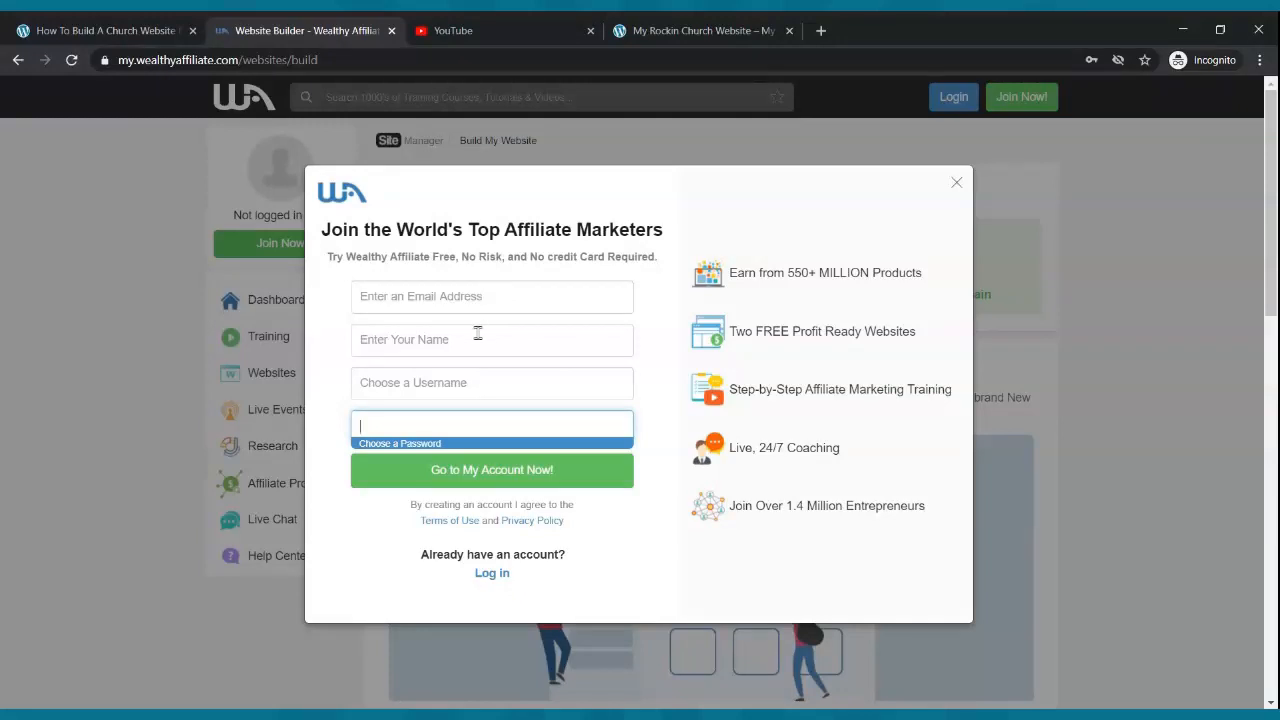
pyautogui.click(479, 385)
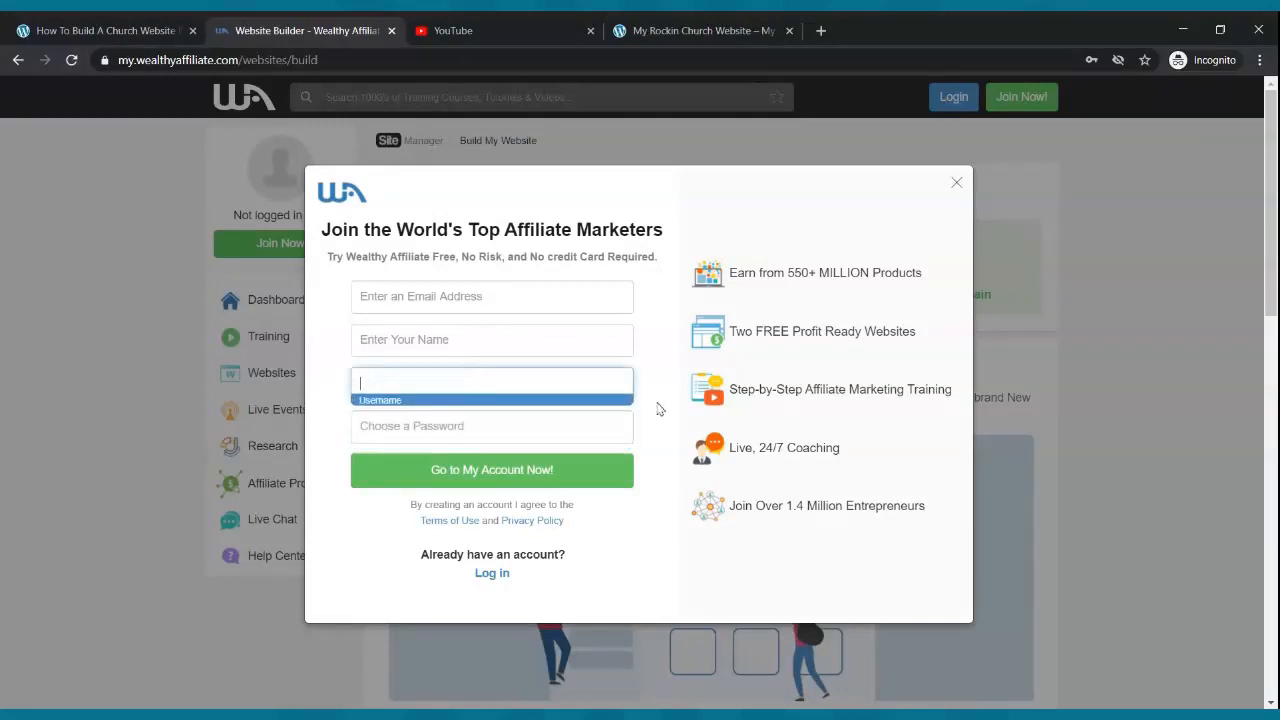
pyautogui.click(477, 406)
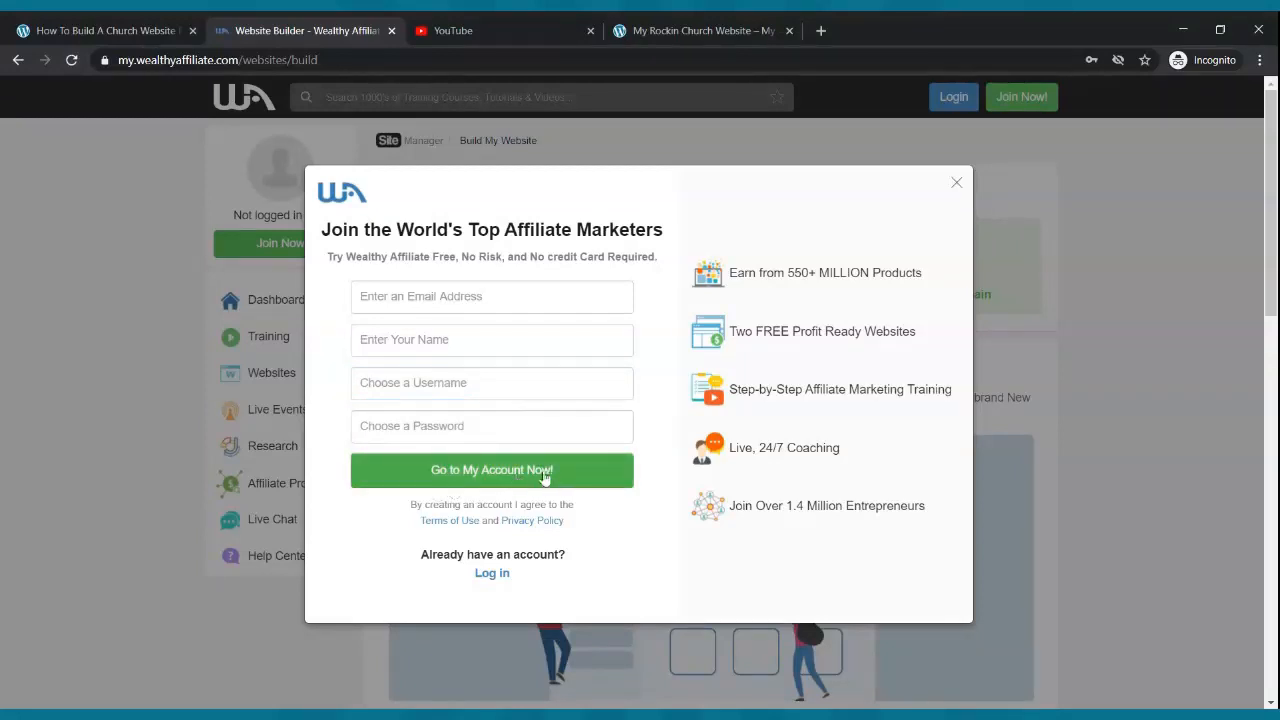
# - Switch to logging in and sign in to the existing account with the saved credentials
pyautogui.click(490, 574)
pyautogui.click(466, 294)
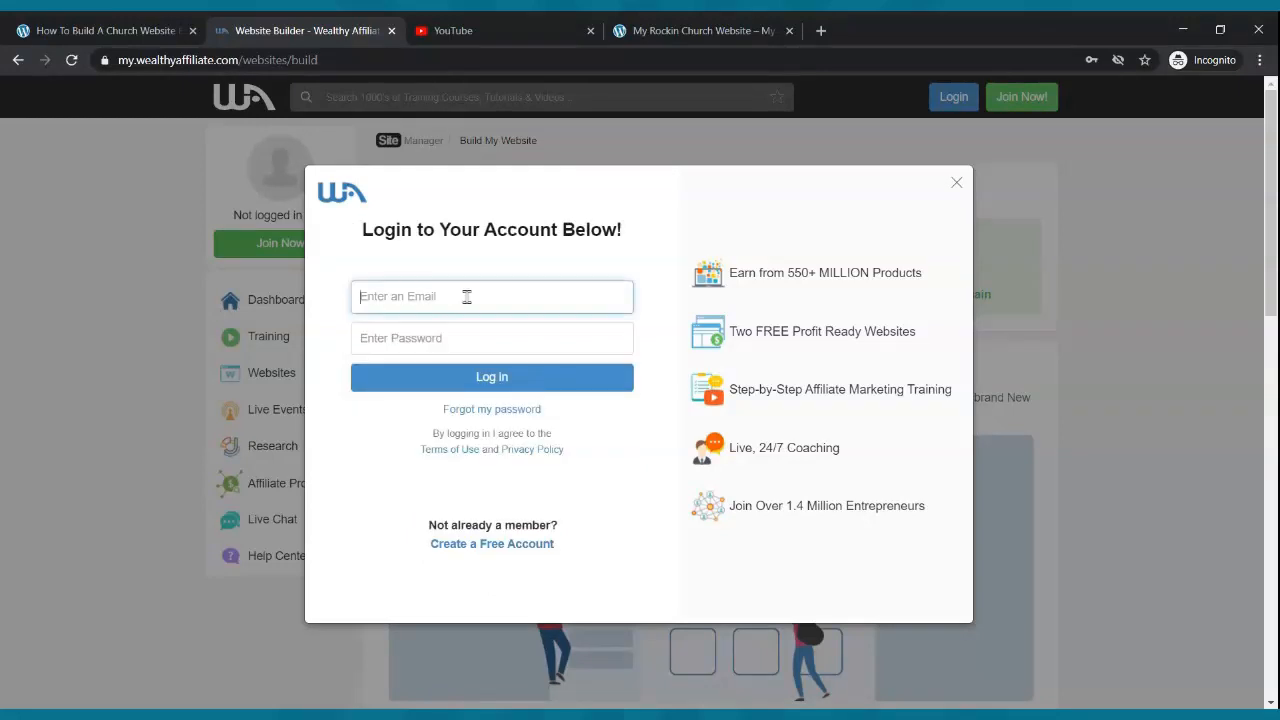
pyautogui.click(466, 328)
pyautogui.click(470, 382)
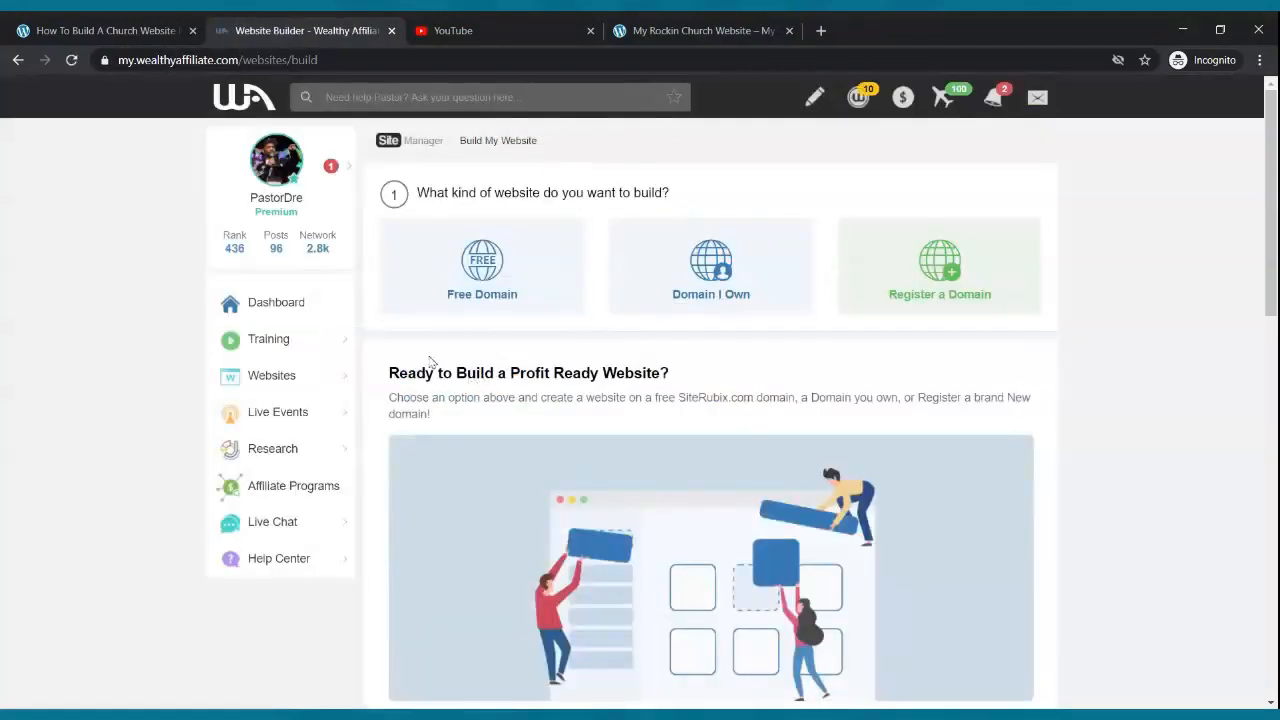
pyautogui.click(640, 30)
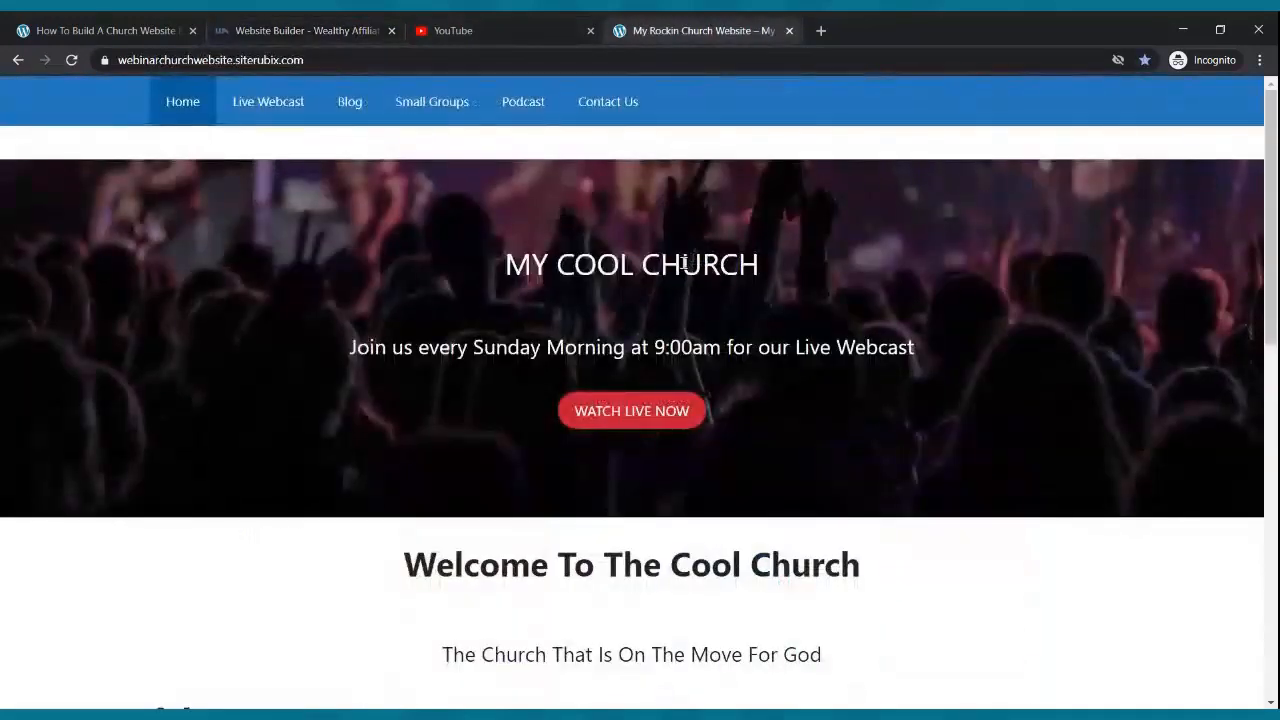
pyautogui.scroll(-9, 685, 263)
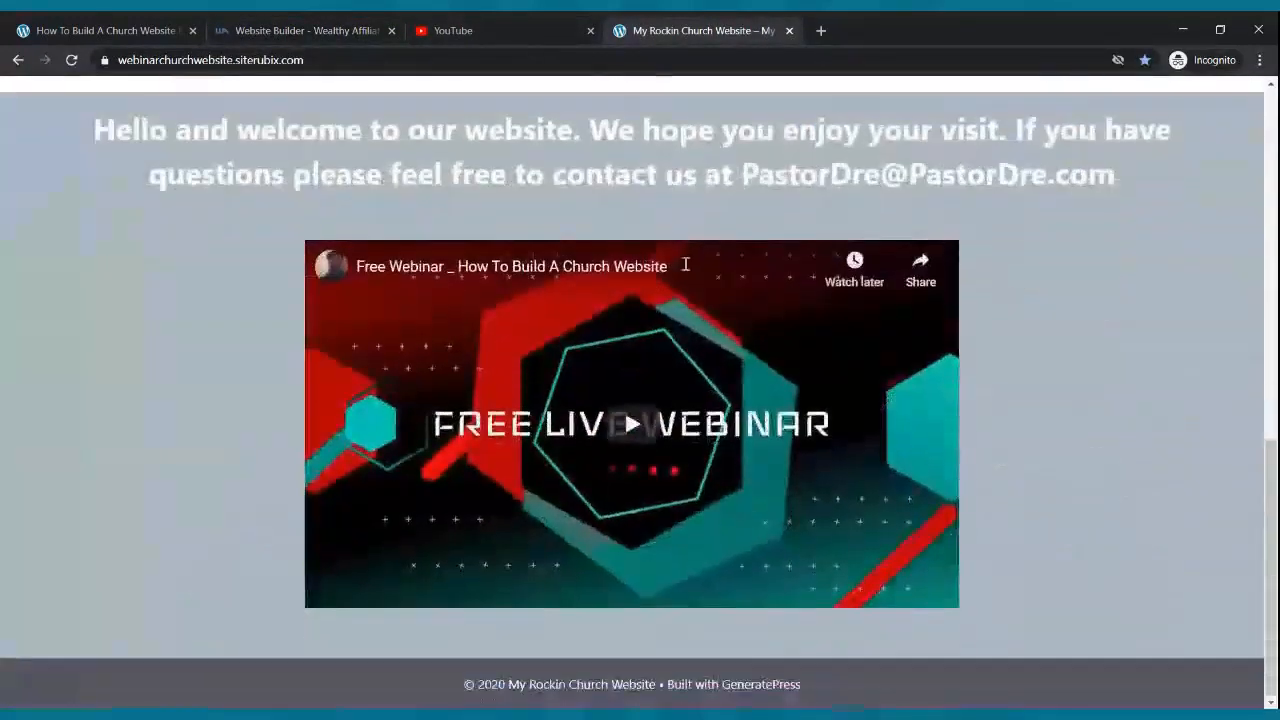
pyautogui.scroll(10, 685, 263)
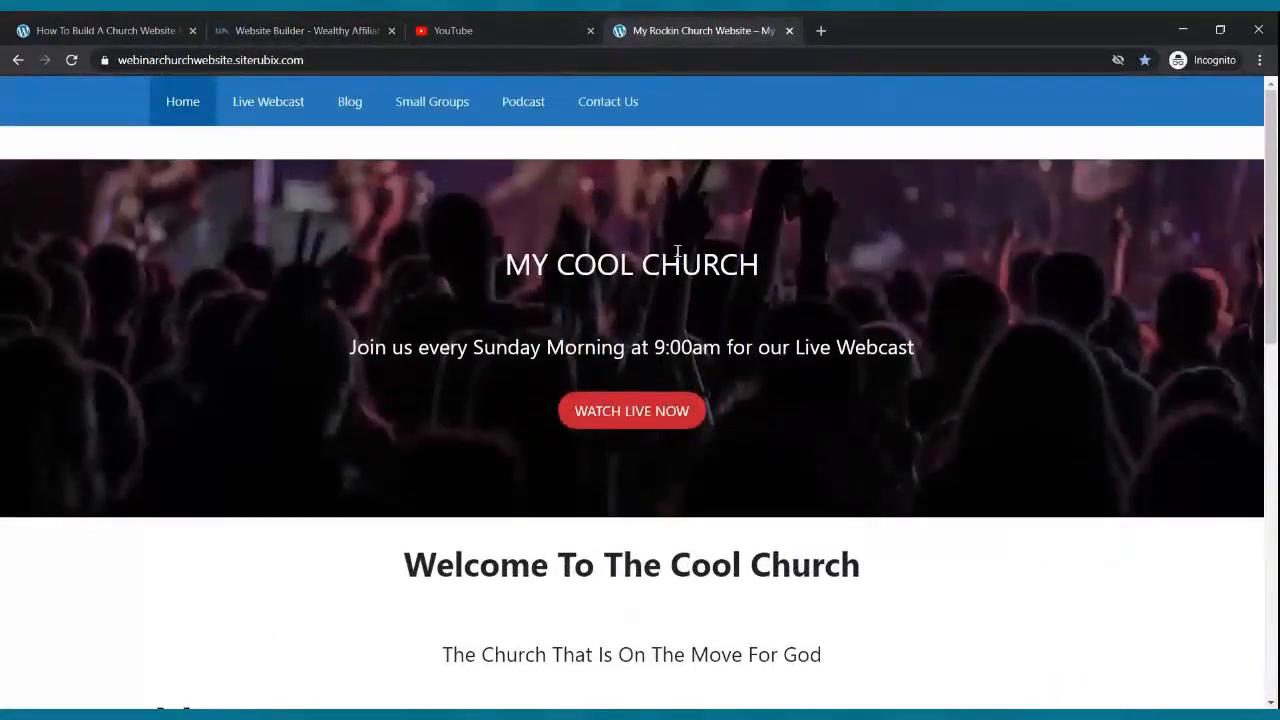
pyautogui.click(198, 28)
pyautogui.click(278, 24)
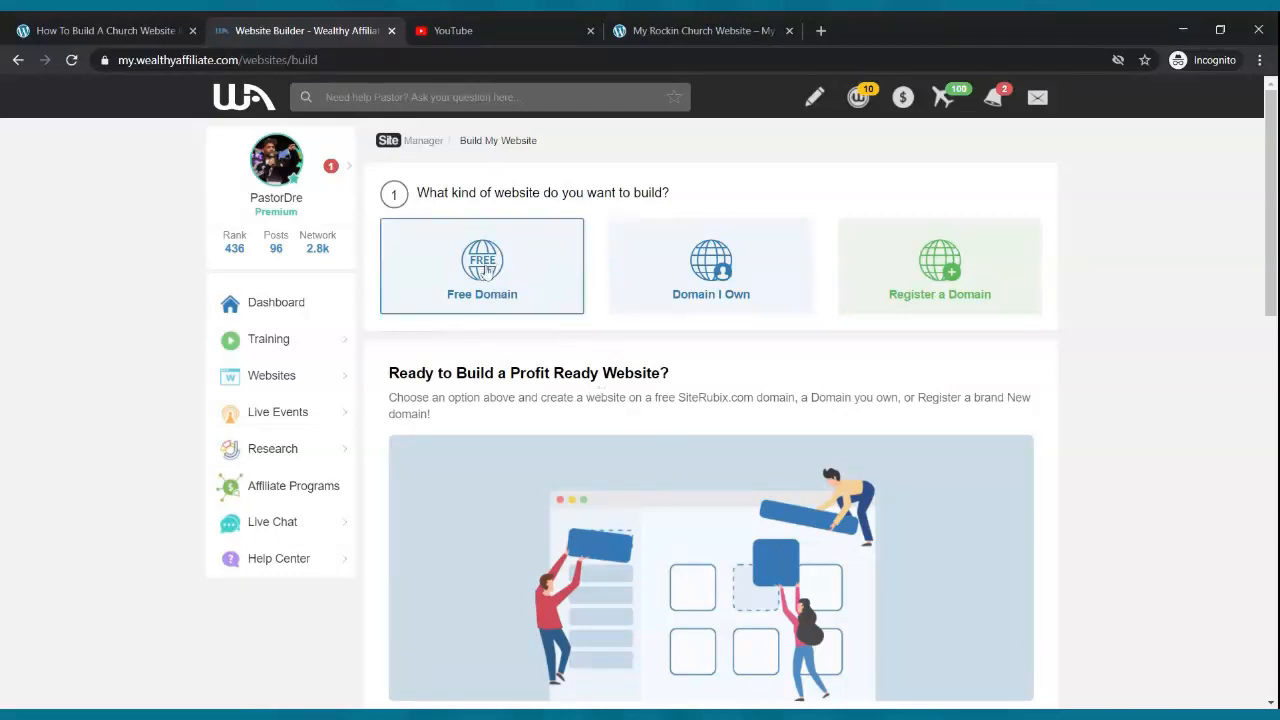
# - Choose a free domain named 'pastordre' and title the site 'Helping Churches With Their Online Presence'
pyautogui.click(486, 270)
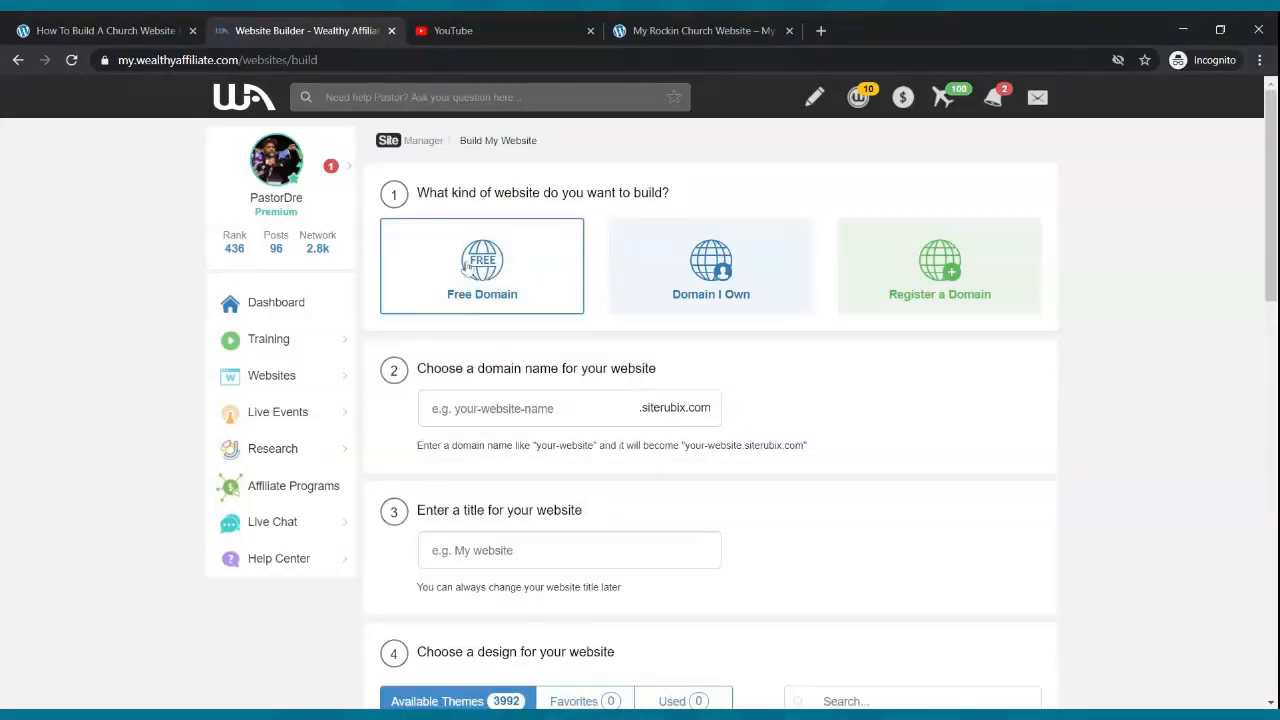
pyautogui.click(564, 398)
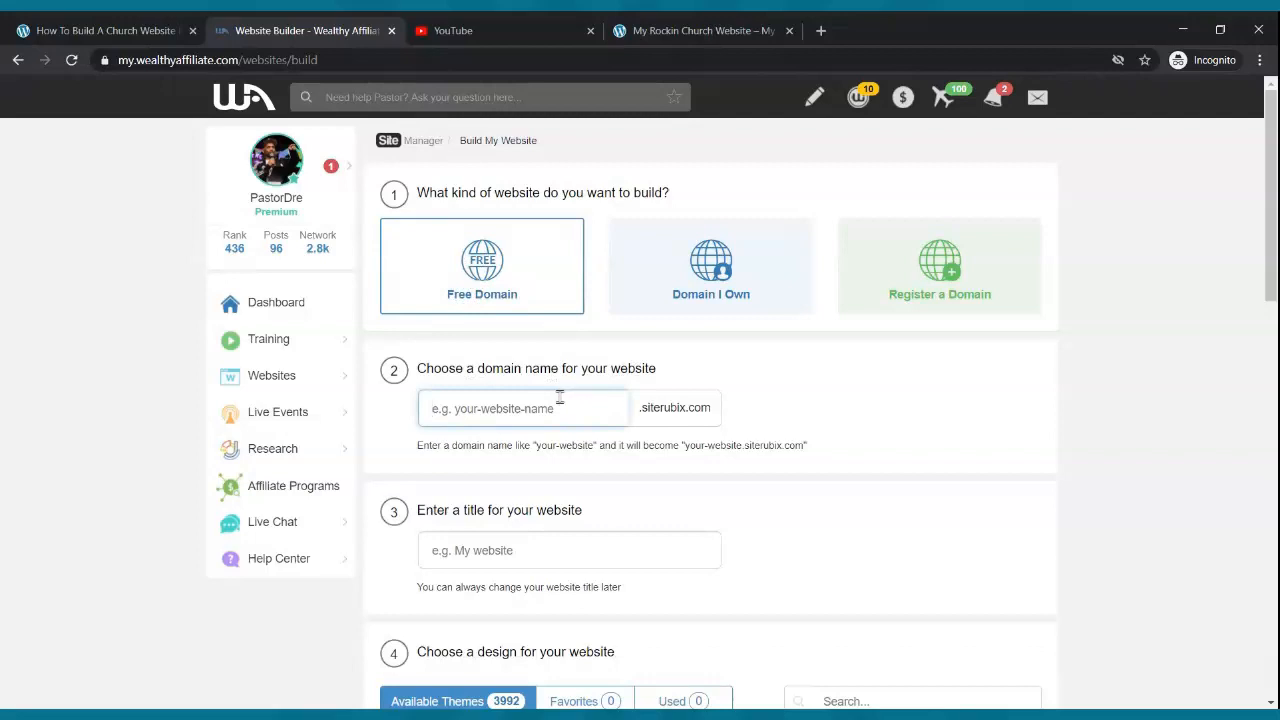
pyautogui.write('pastor')
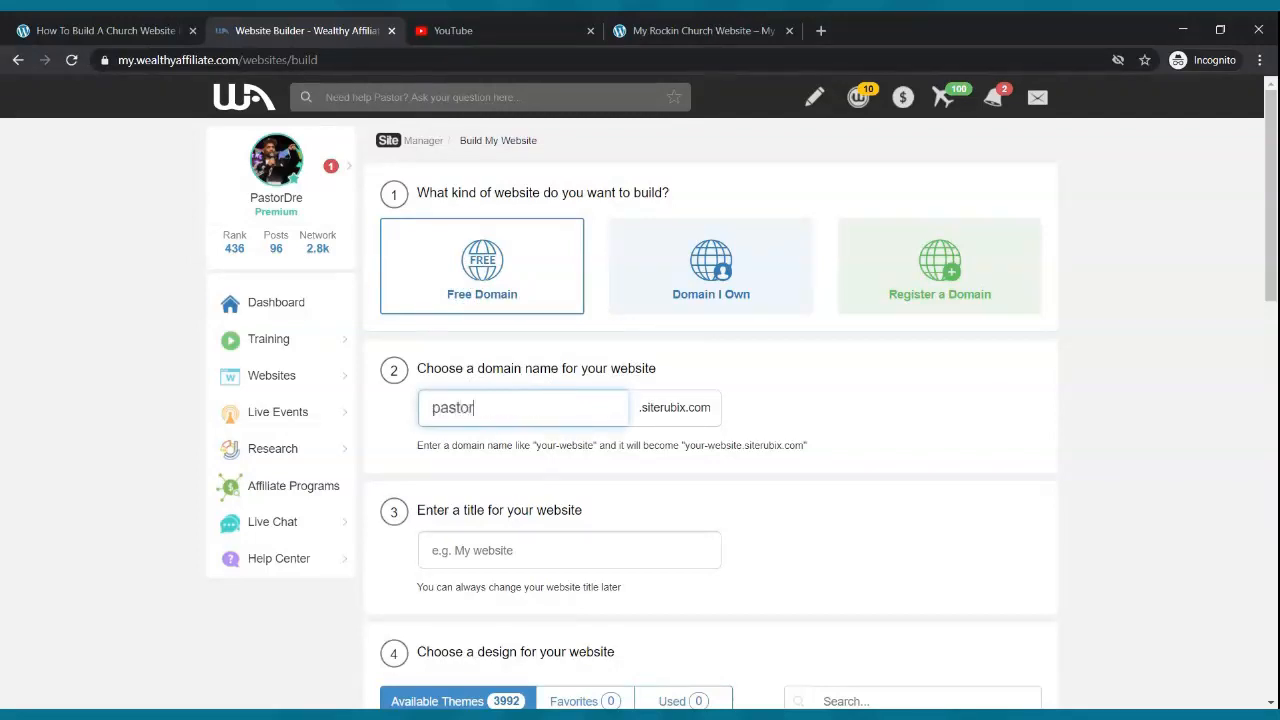
pyautogui.write('drewe')
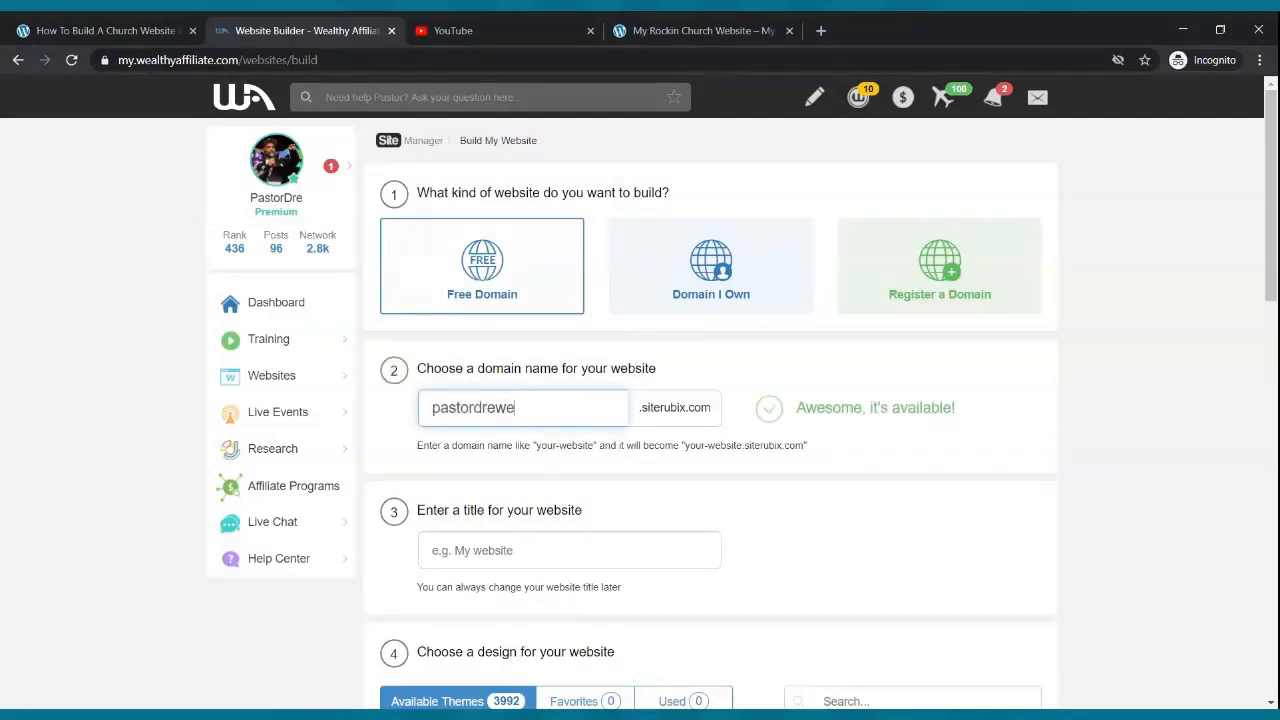
pyautogui.press('BackSpace')
pyautogui.press('BackSpace')
pyautogui.click(556, 545)
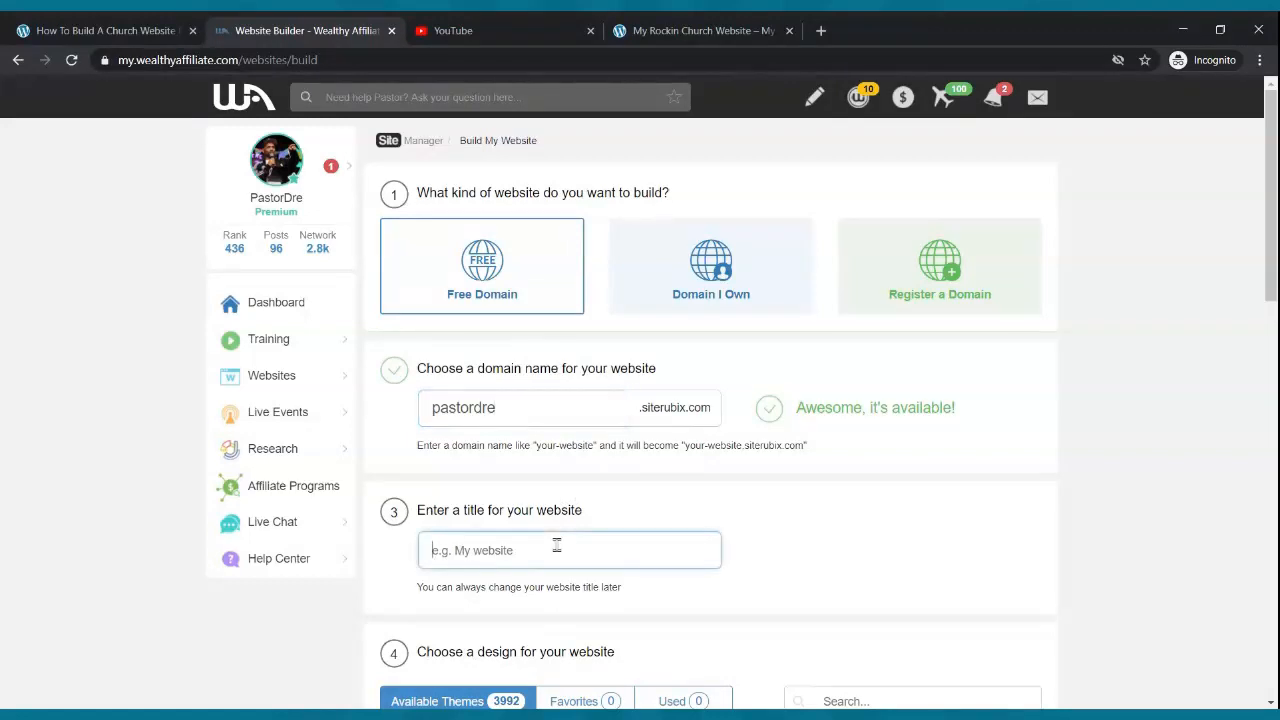
pyautogui.write('Helpp')
pyautogui.press('BackSpace')
pyautogui.write('ing Churches With Their Online Presence')
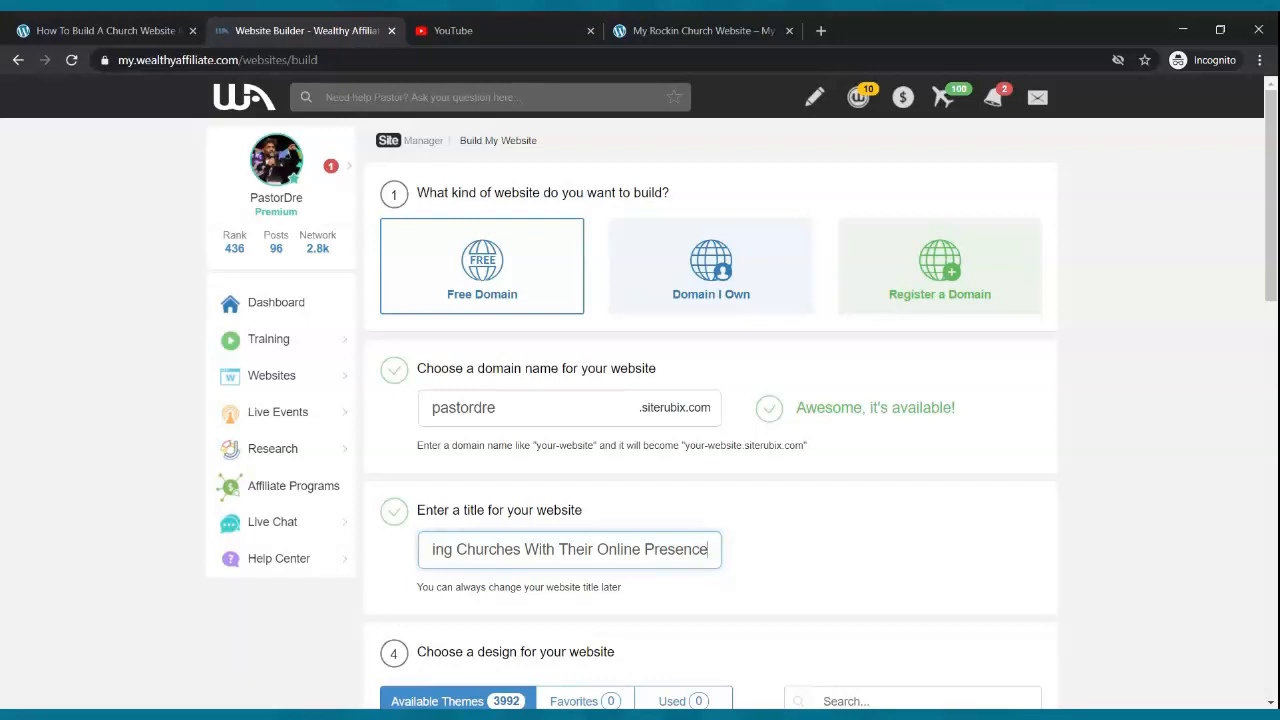
# - Pick the GeneratePress theme and start building the website
pyautogui.scroll(-3, 604, 492)
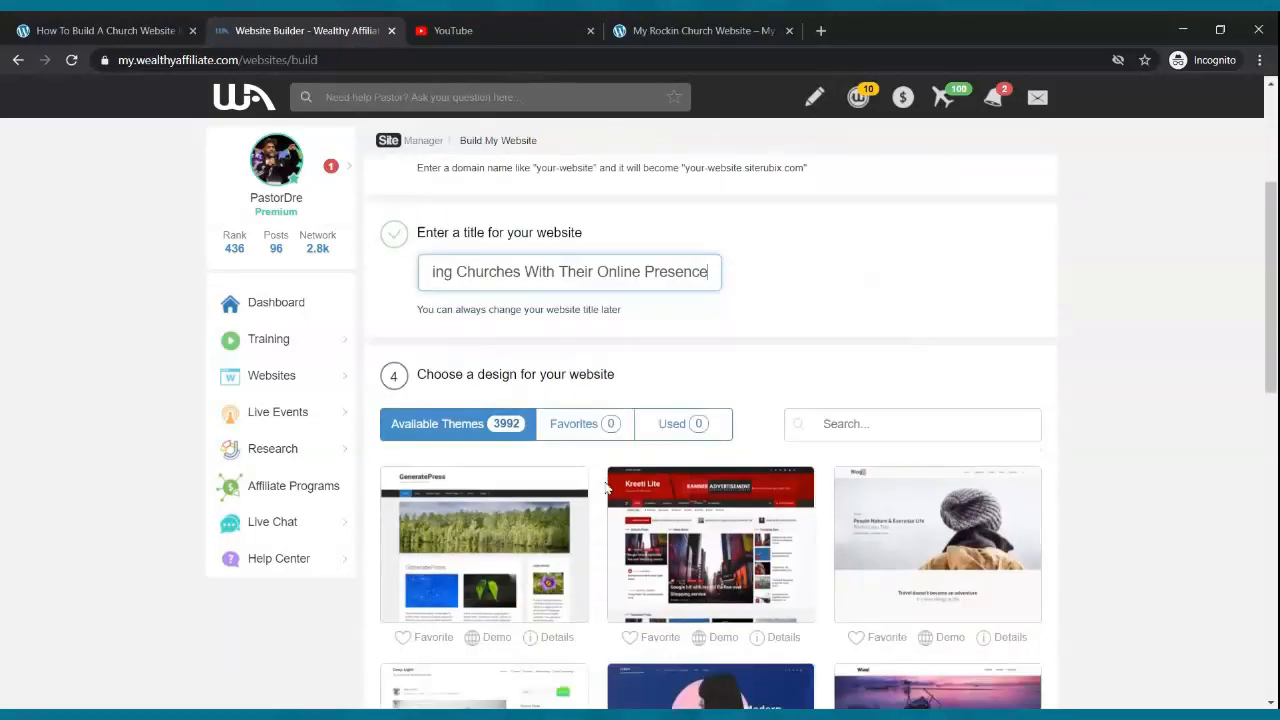
pyautogui.click(508, 552)
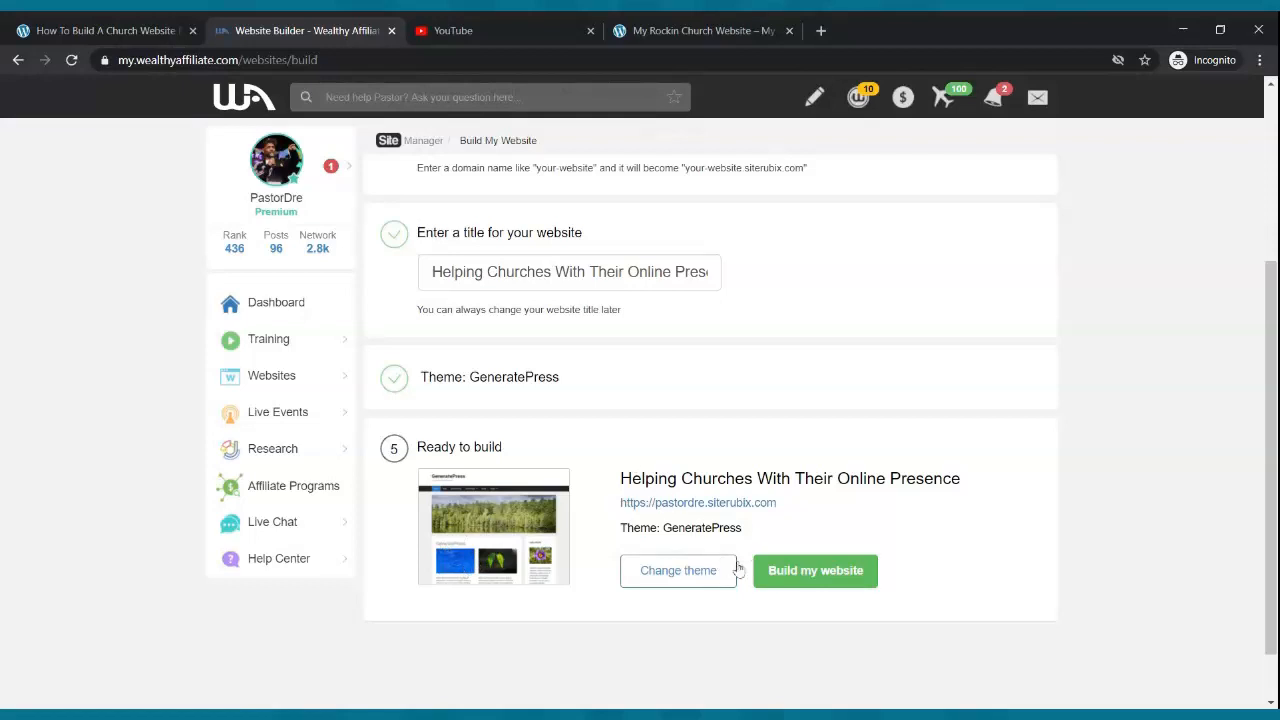
pyautogui.click(802, 568)
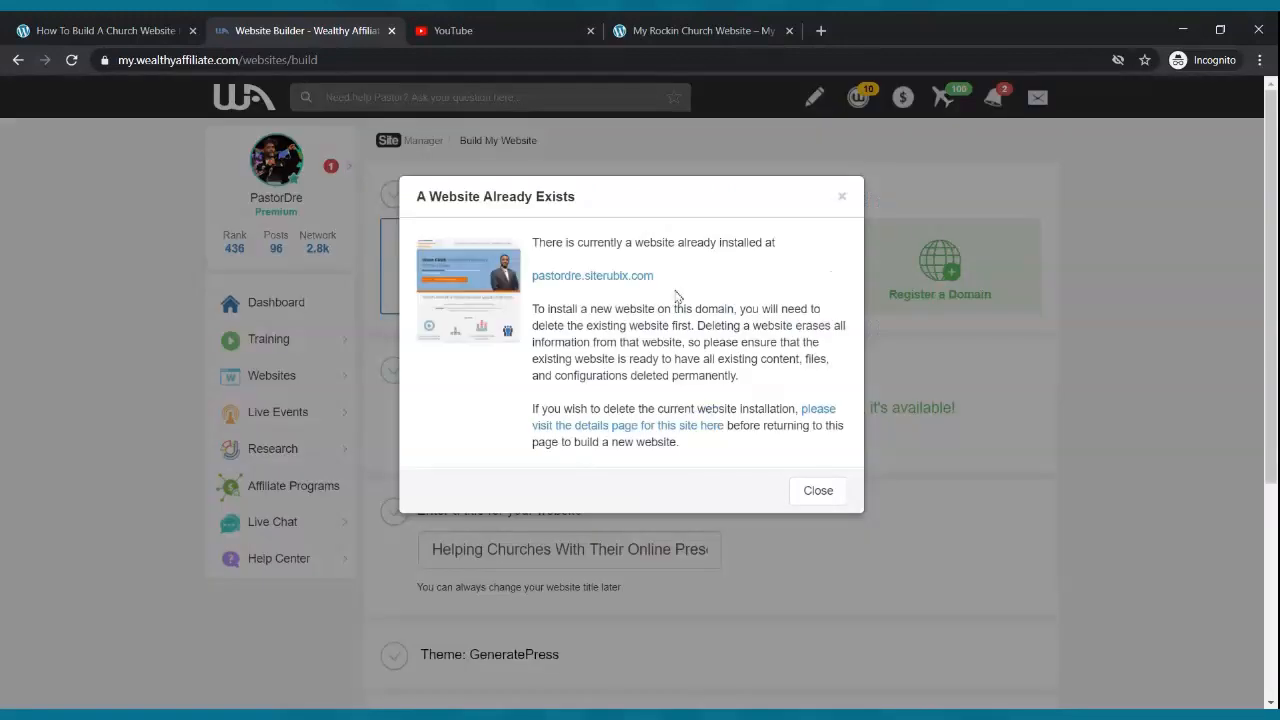
# - Dismiss the warning, change the domain to pastordrewebsite, and build the site there
pyautogui.click(836, 489)
pyautogui.click(507, 408)
pyautogui.write('w')
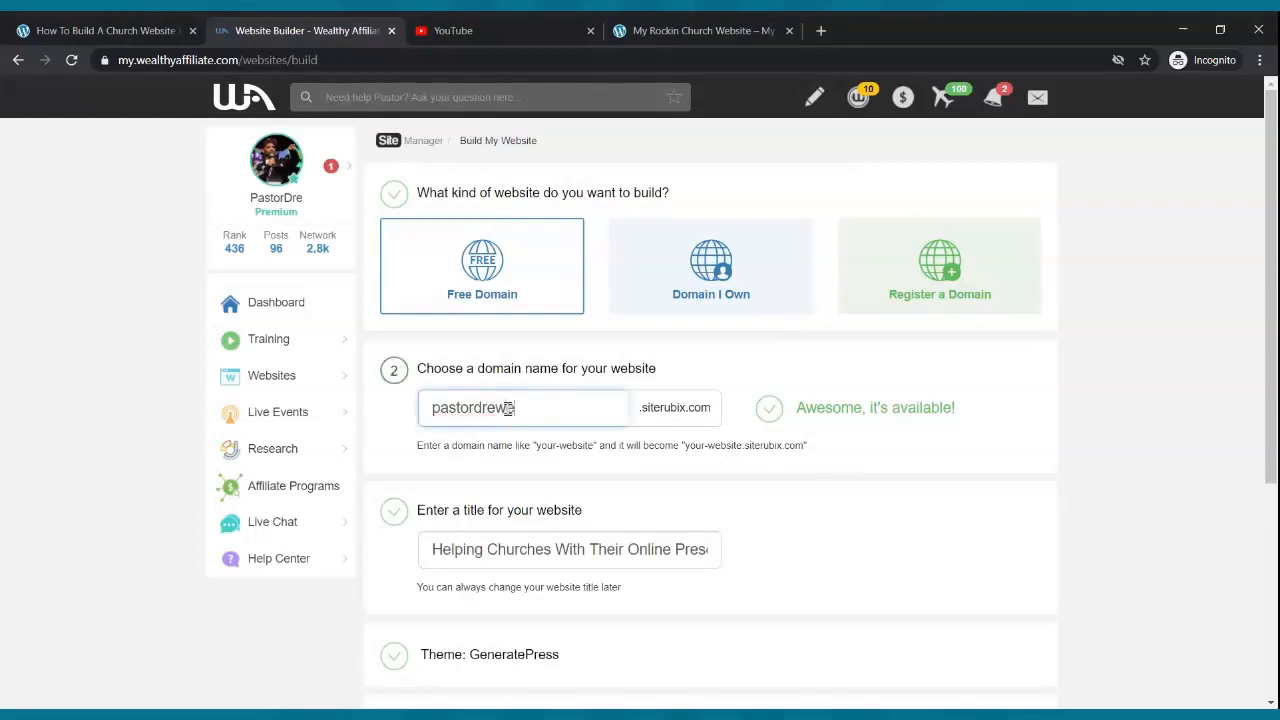
pyautogui.write('ebiste')
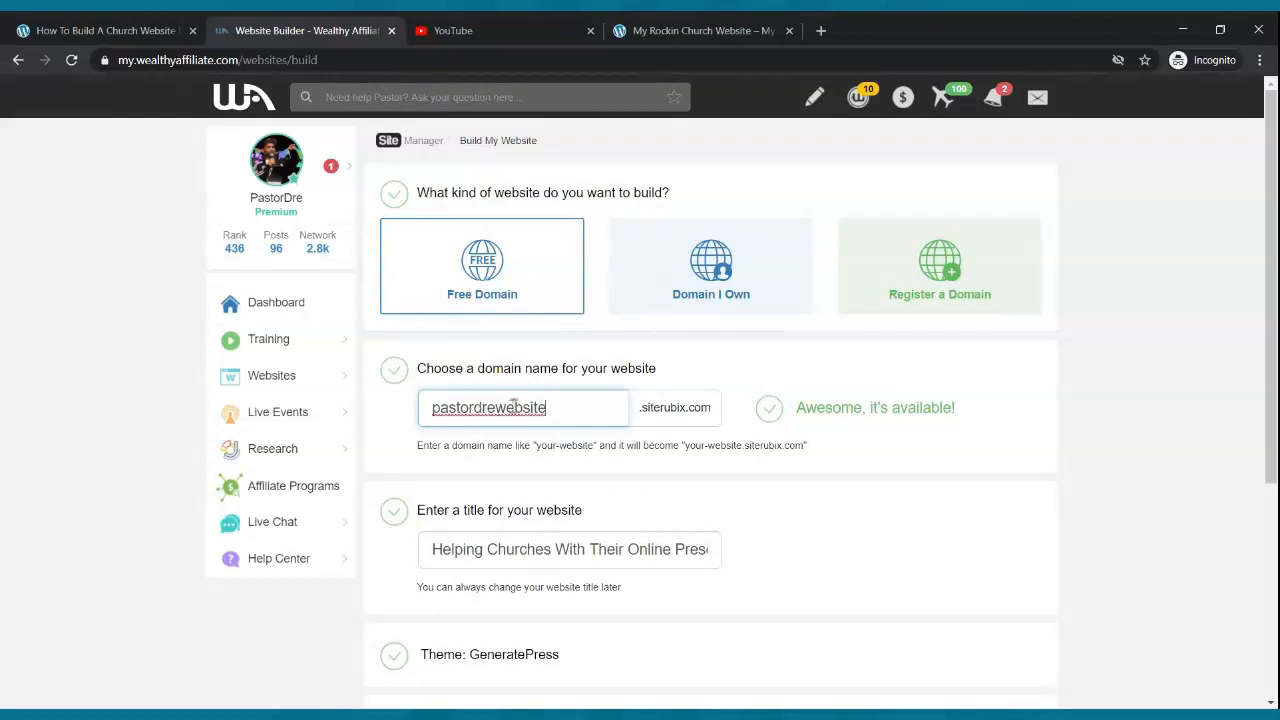
pyautogui.scroll(-3, 561, 397)
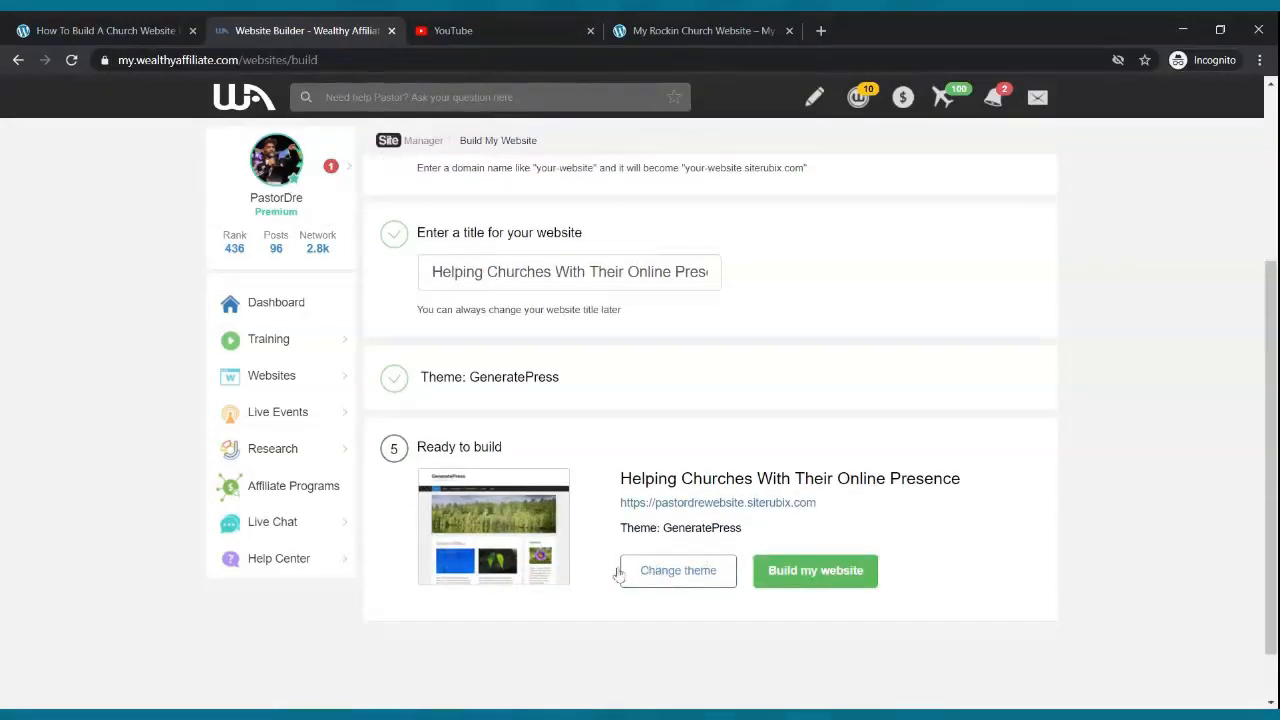
pyautogui.click(840, 571)
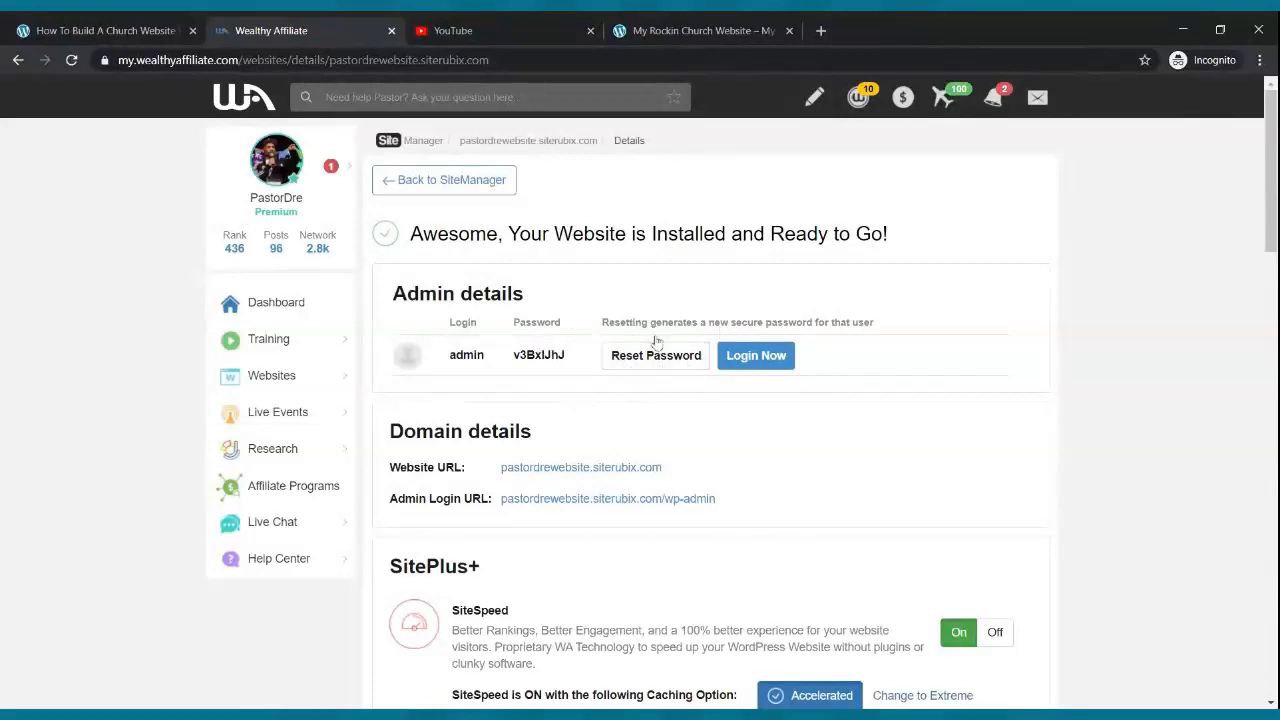
# - Log in to the new site's WordPress admin and open the live site in a new tab
pyautogui.click(740, 360)
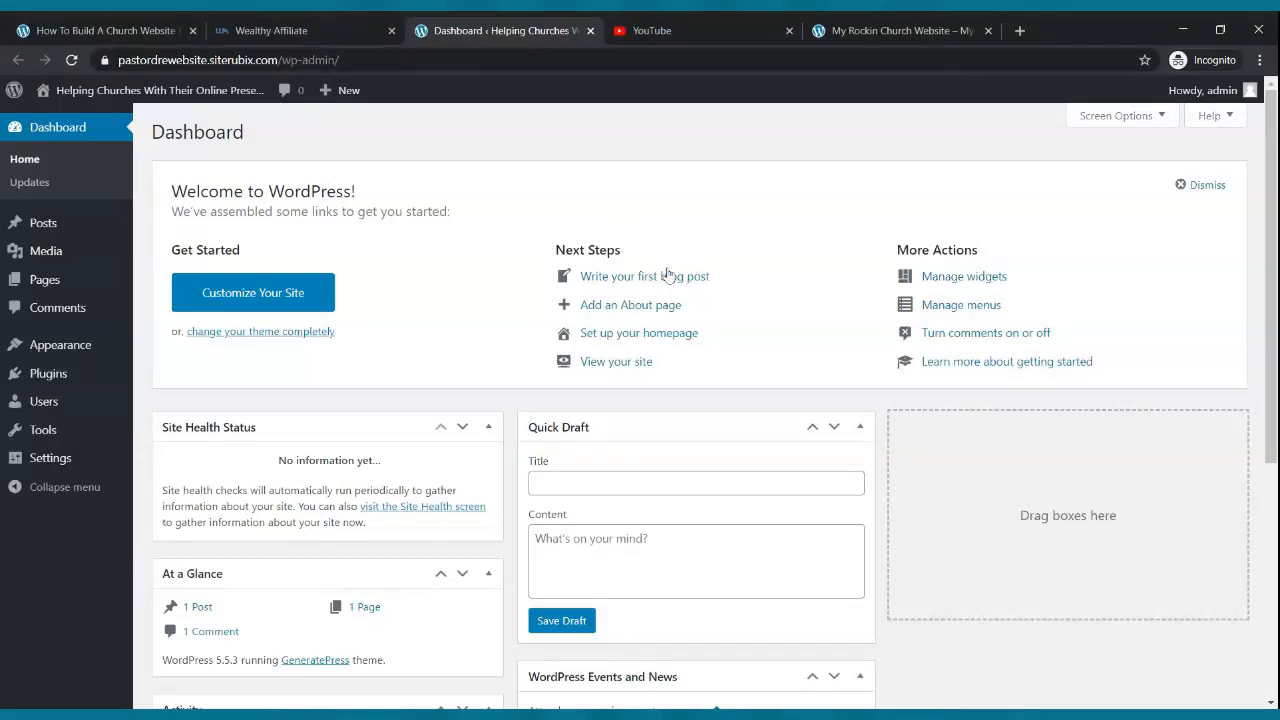
pyautogui.moveTo(103, 98)
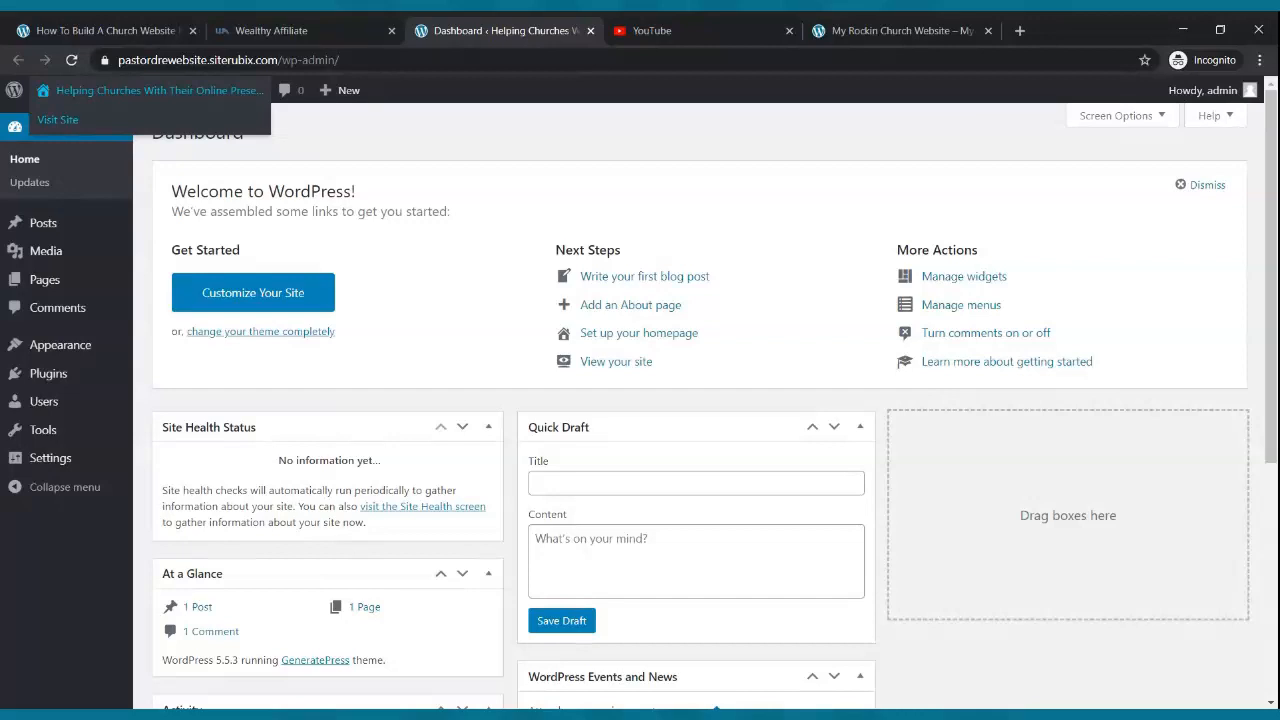
pyautogui.click(108, 131)
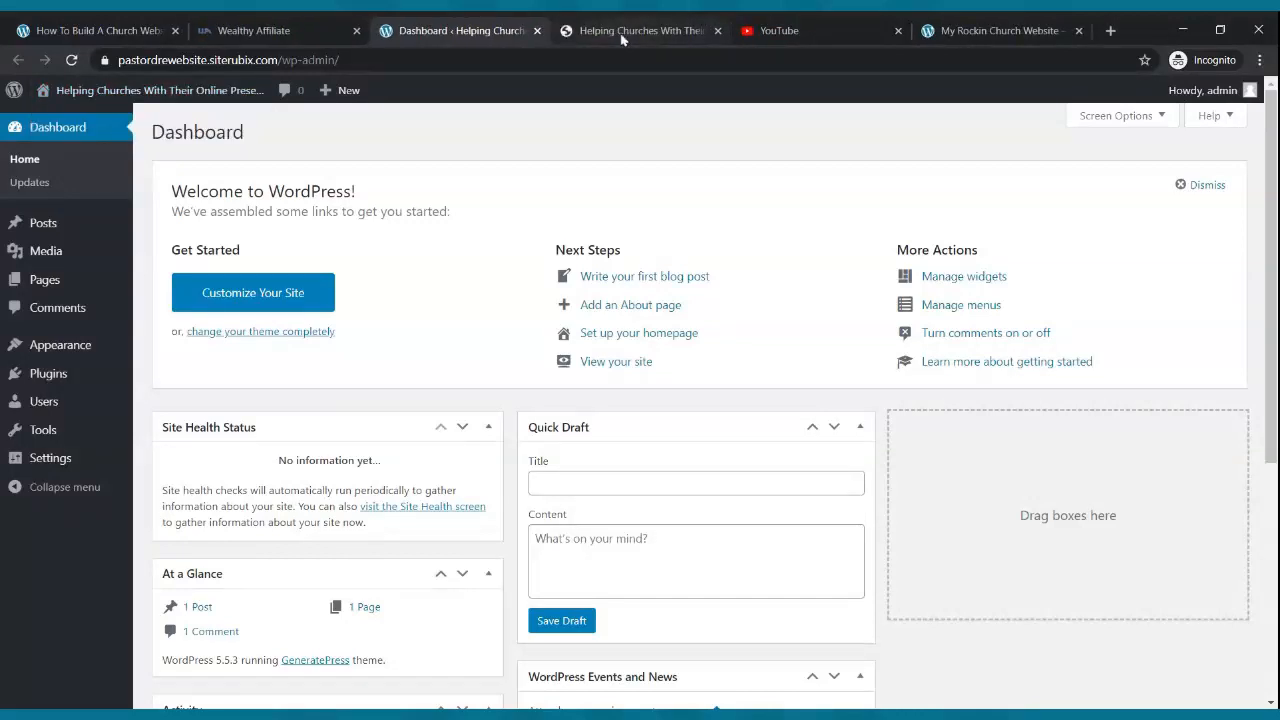
# - Check the live front page and its URL, then go to Appearance > Themes in the admin
pyautogui.click(622, 32)
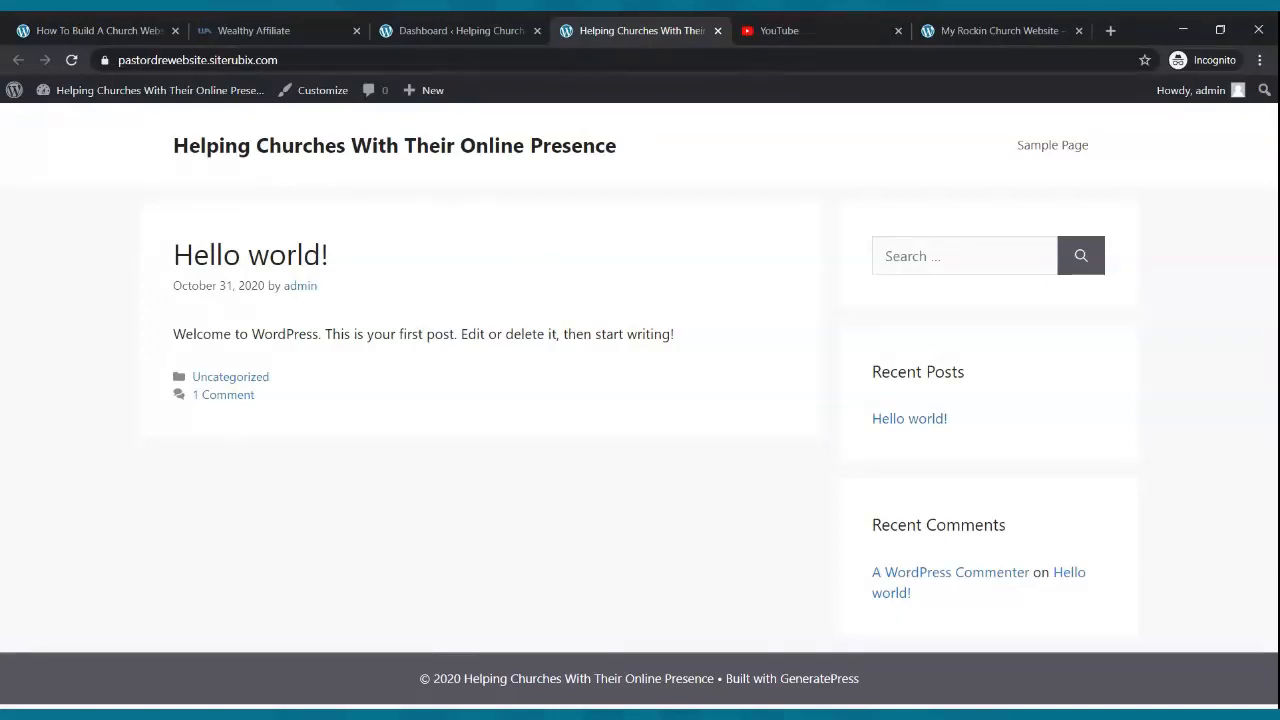
pyautogui.click(262, 60)
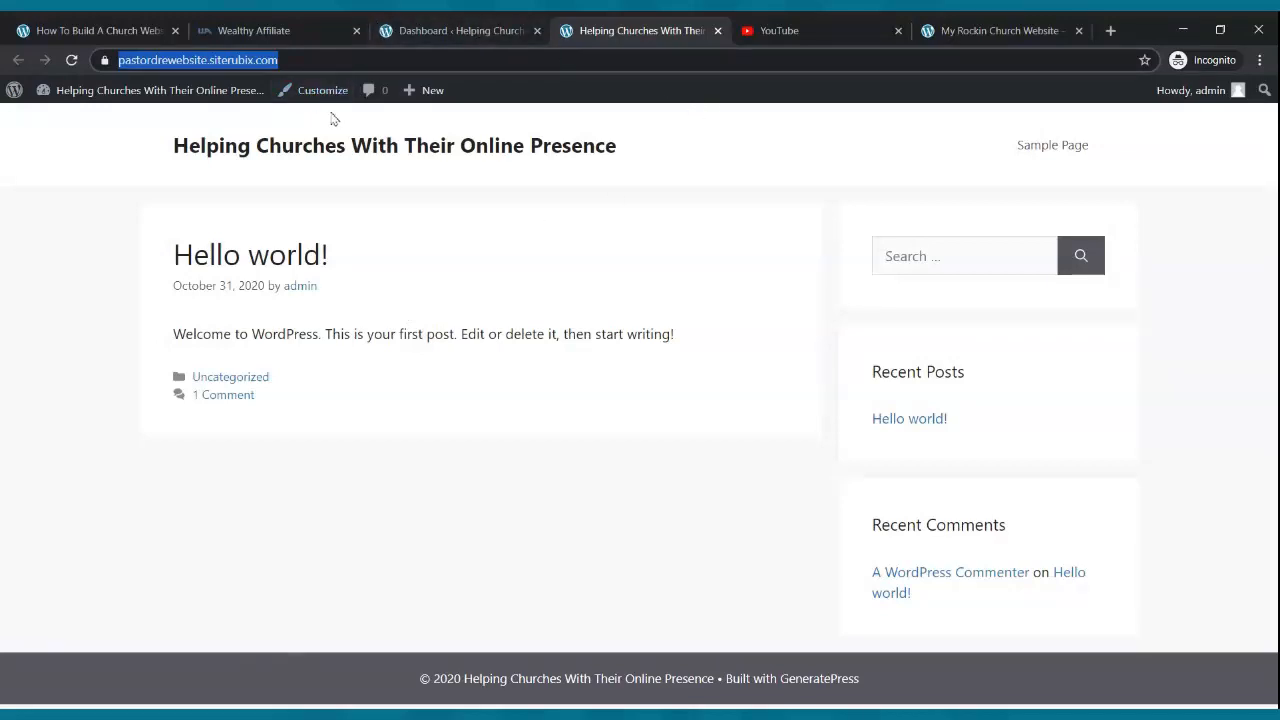
pyautogui.click(450, 29)
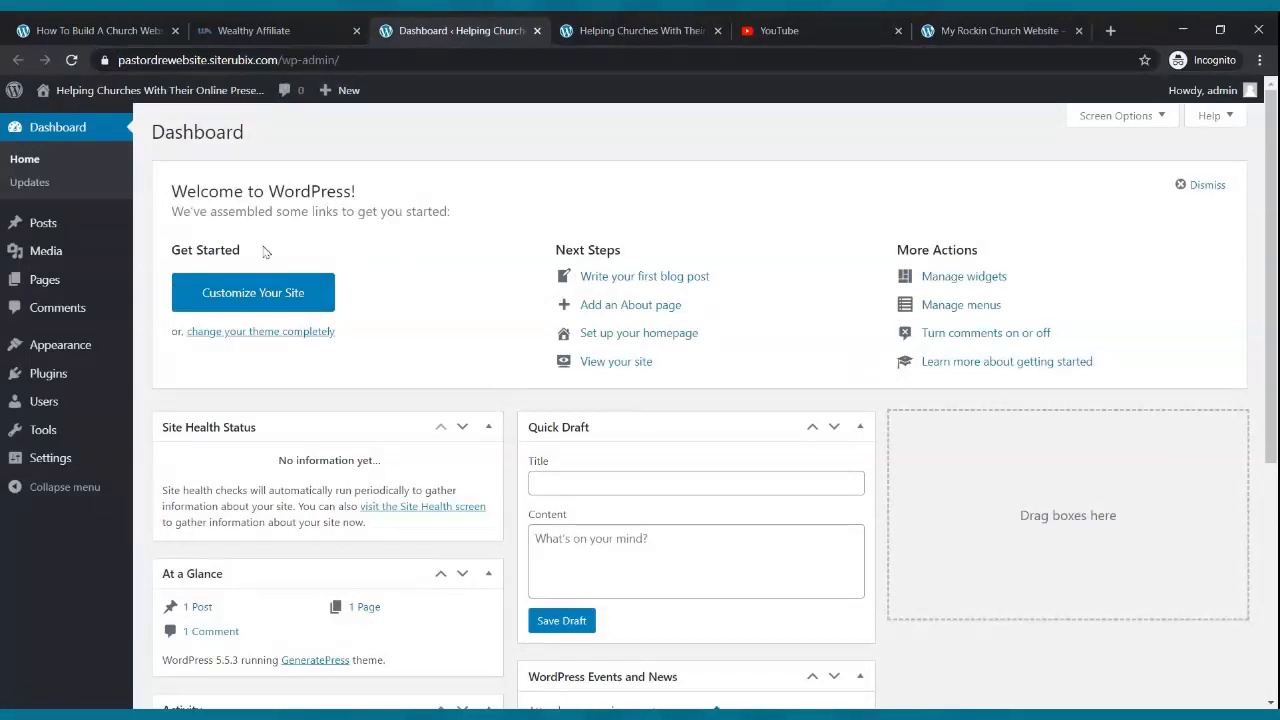
pyautogui.click(58, 348)
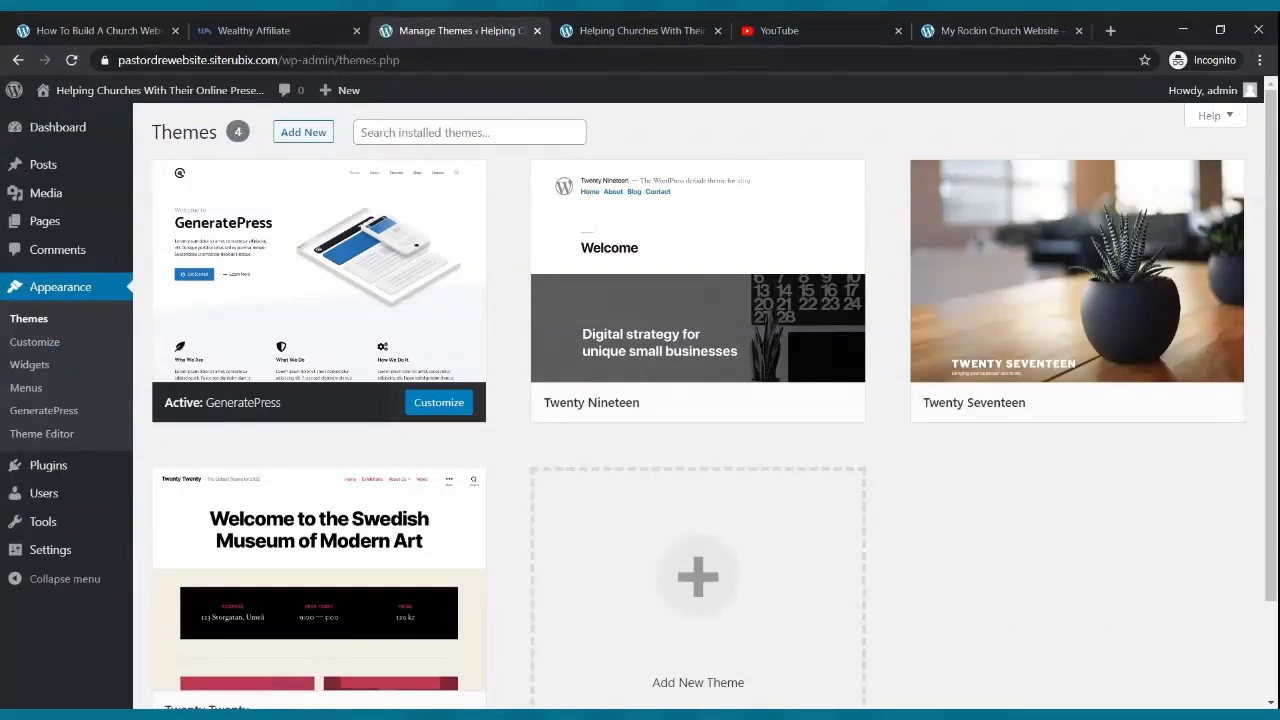
# - Tick Hide site title under GeneratePress's Site Identity, publish, and close the Customizer
pyautogui.click(455, 414)
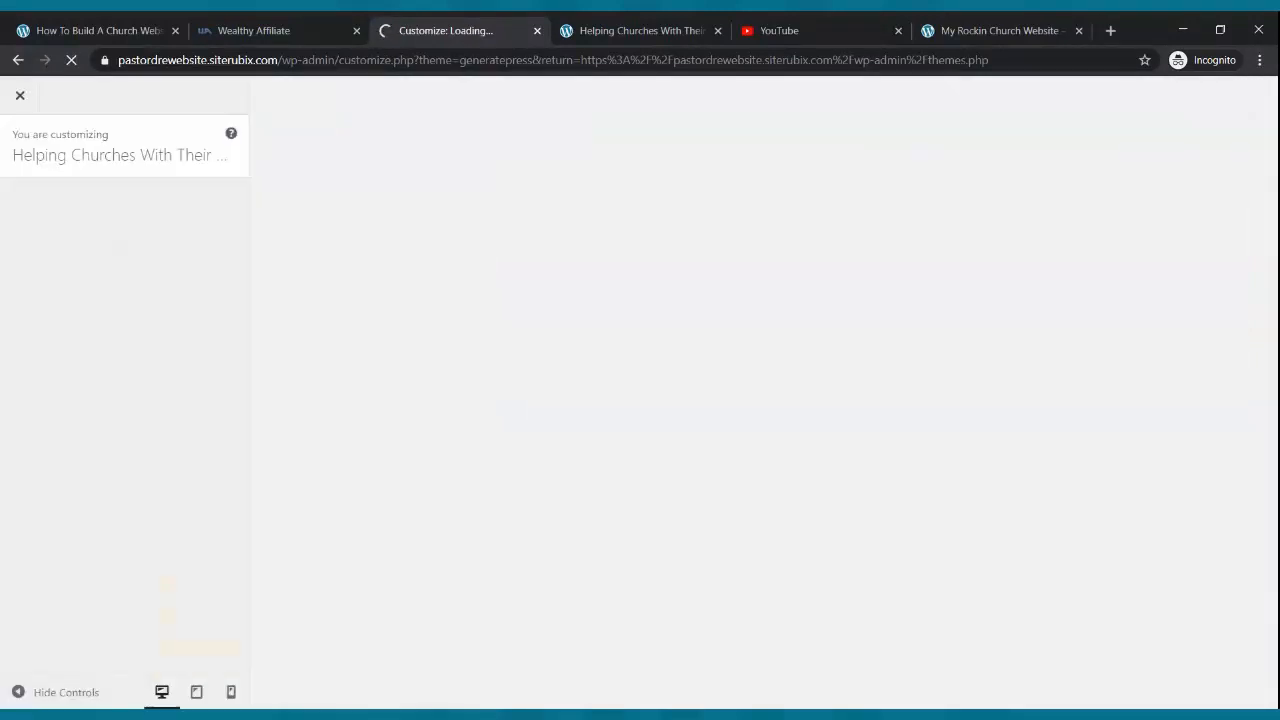
pyautogui.moveTo(803, 31); pyautogui.dragTo(1072, 24)
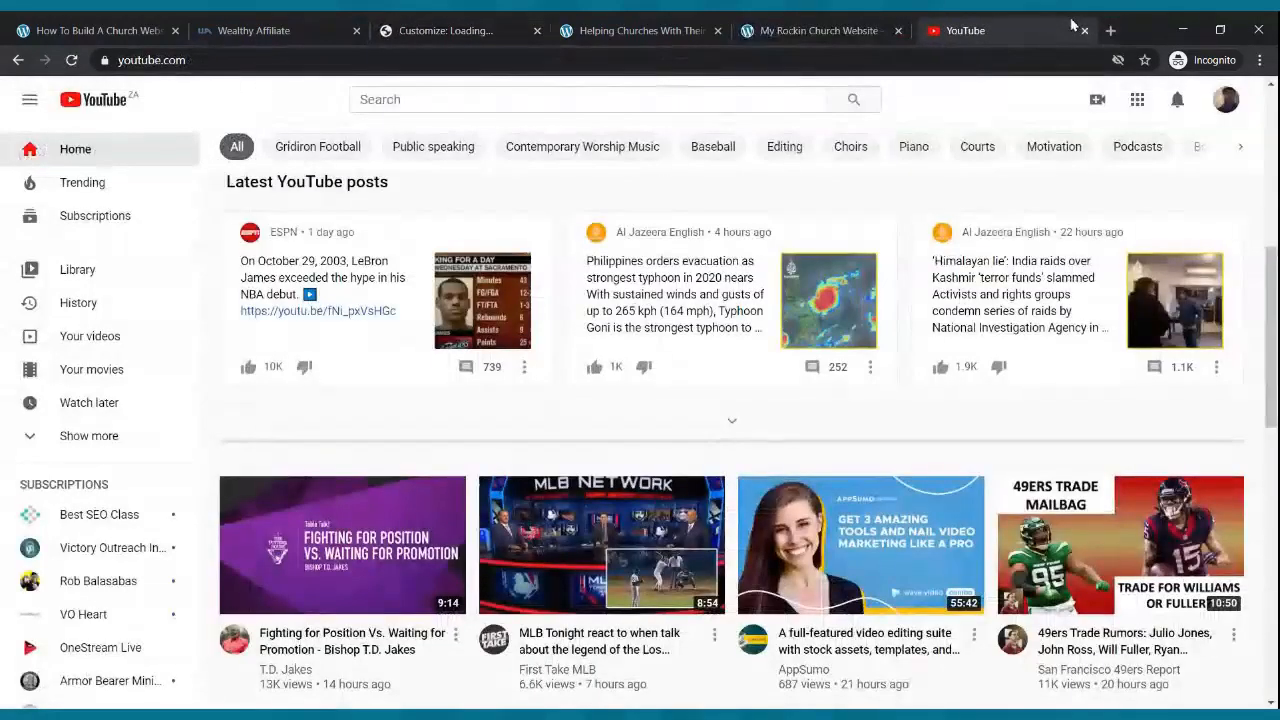
pyautogui.click(445, 30)
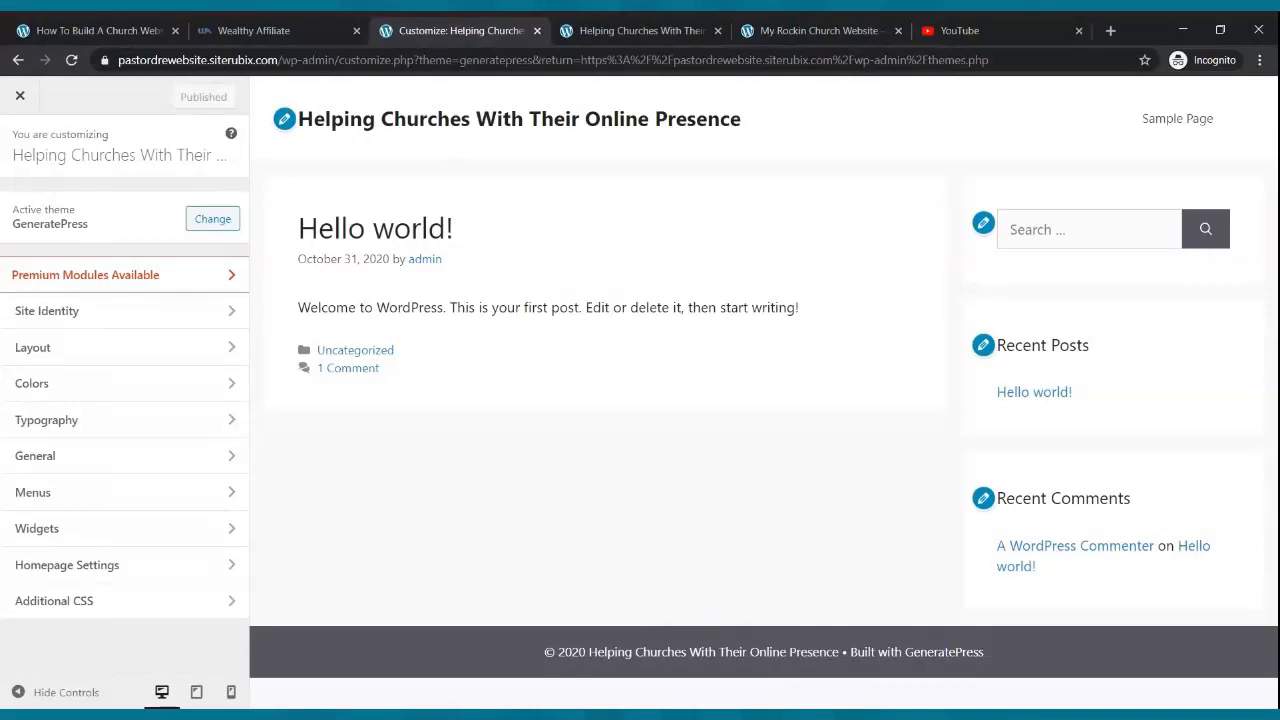
pyautogui.click(93, 318)
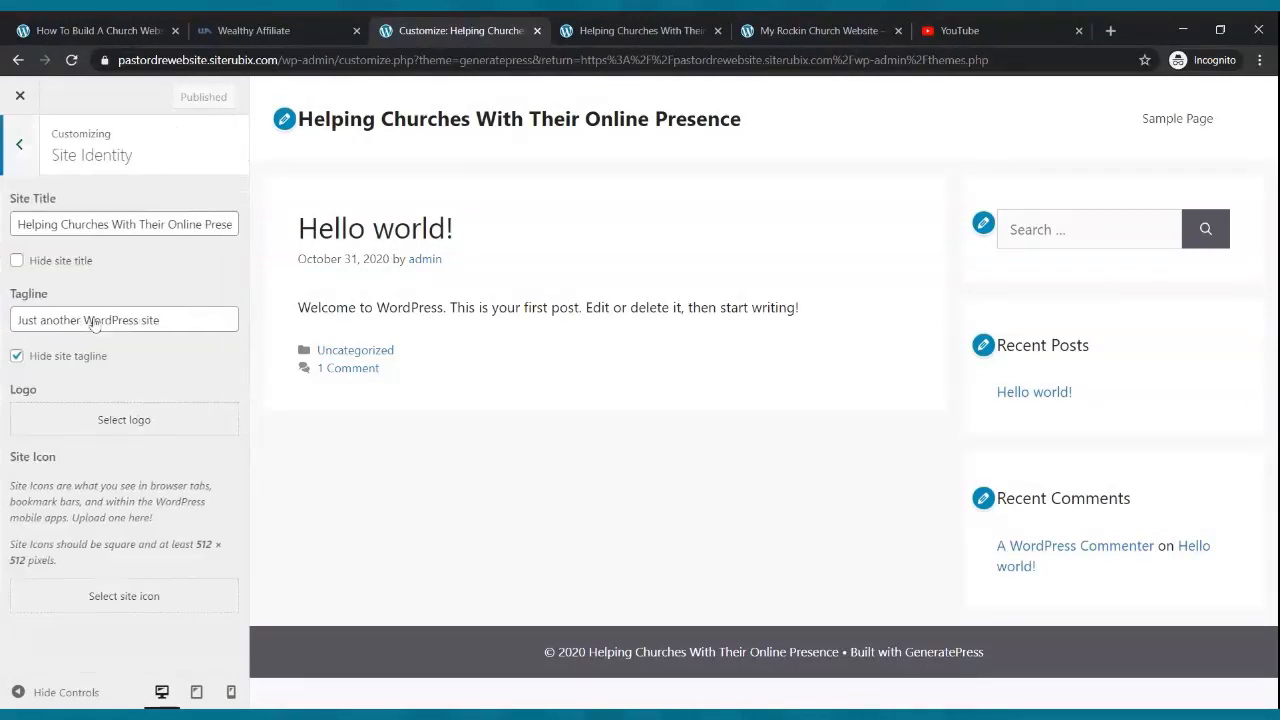
pyautogui.click(16, 261)
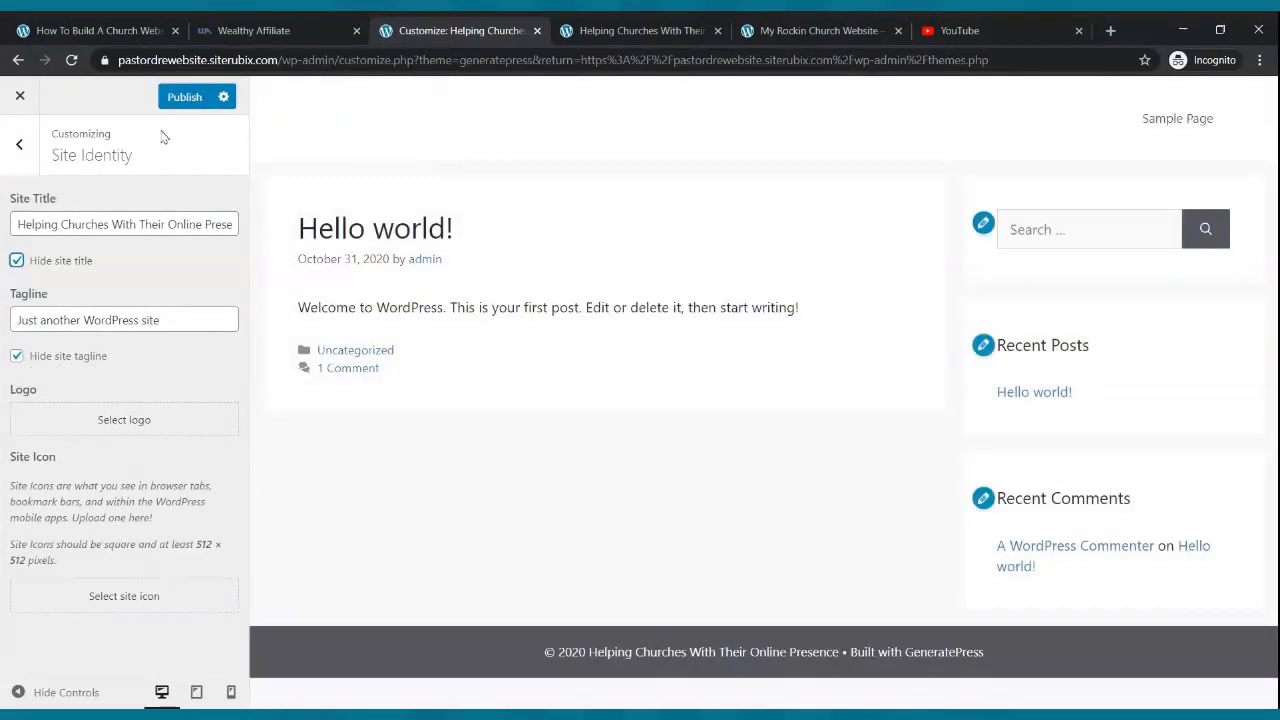
pyautogui.click(182, 96)
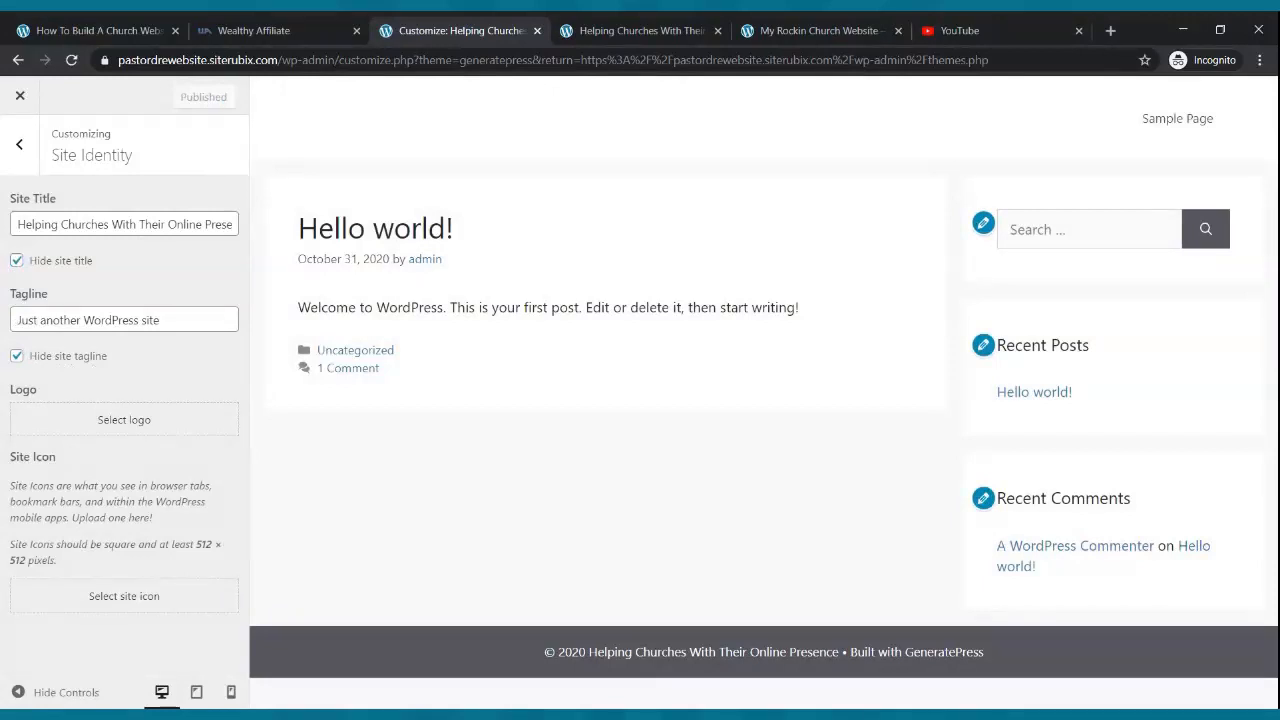
pyautogui.click(20, 97)
pyautogui.moveTo(100, 102)
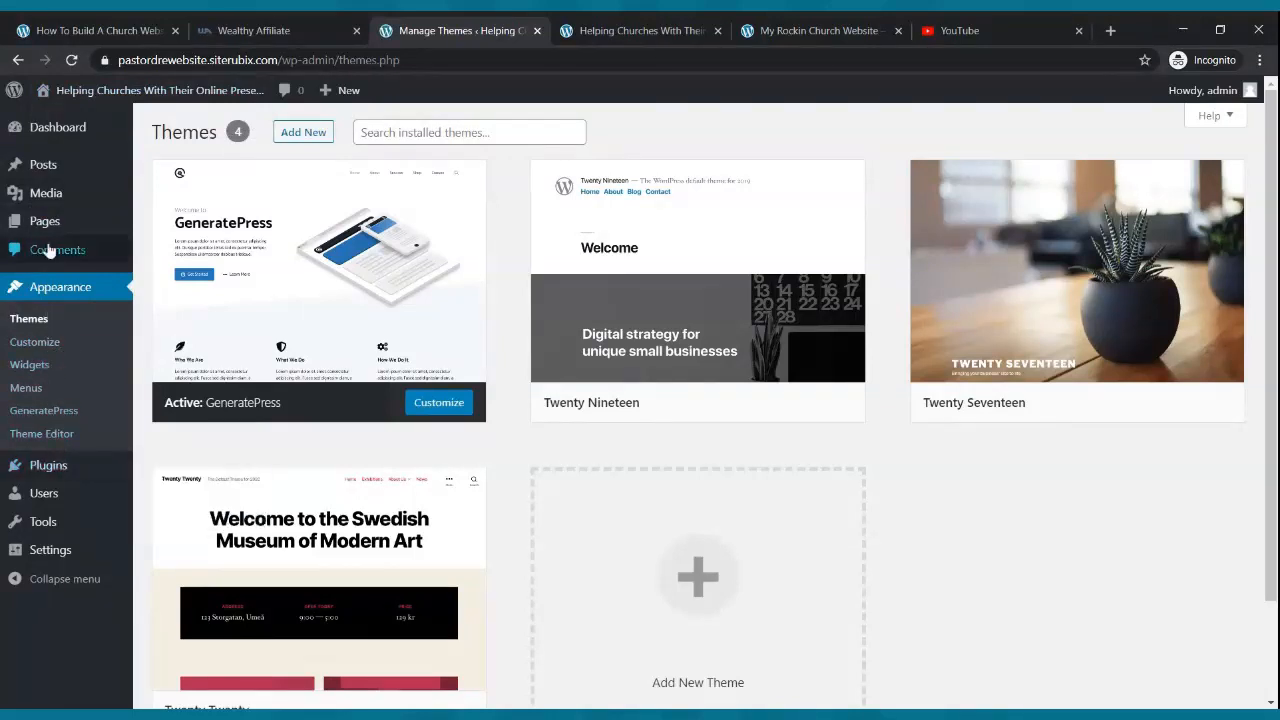
# - Set 'Allow users to switch editors' to Yes in Writing Settings, save, and view the front page
pyautogui.click(64, 561)
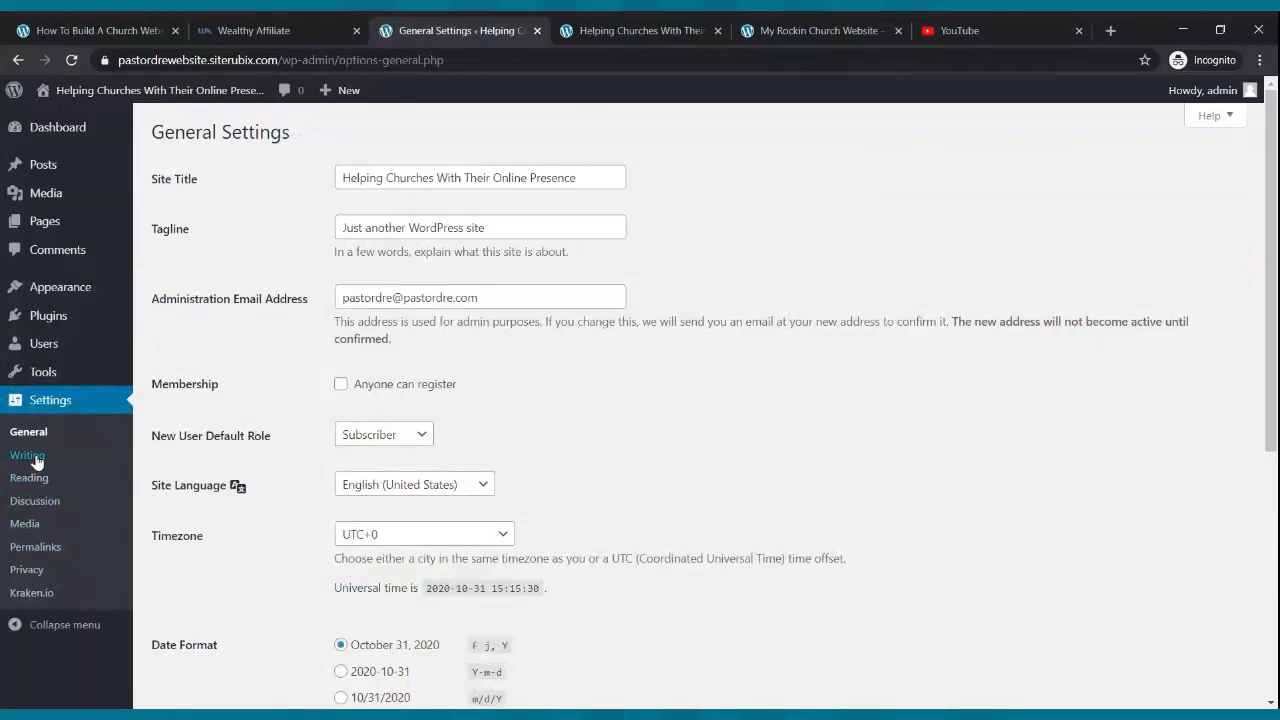
pyautogui.click(30, 456)
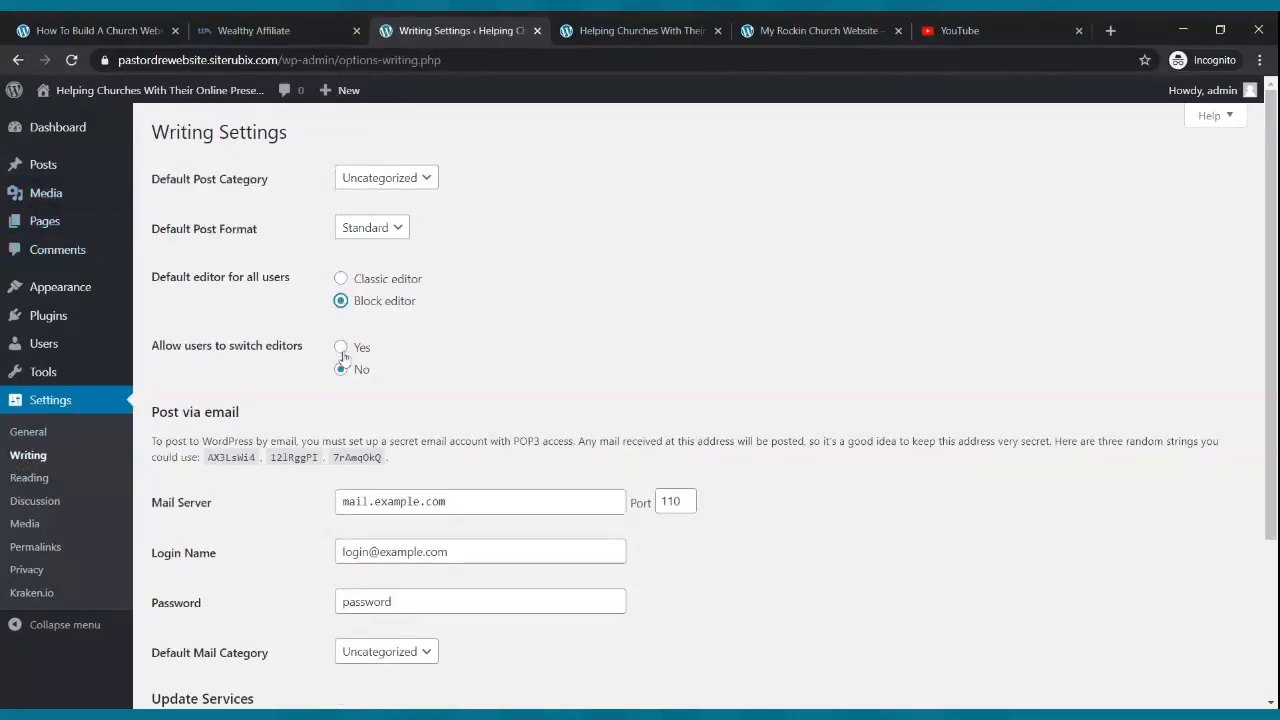
pyautogui.click(340, 347)
pyautogui.moveTo(228, 369)
pyautogui.scroll(-3, 490, 405)
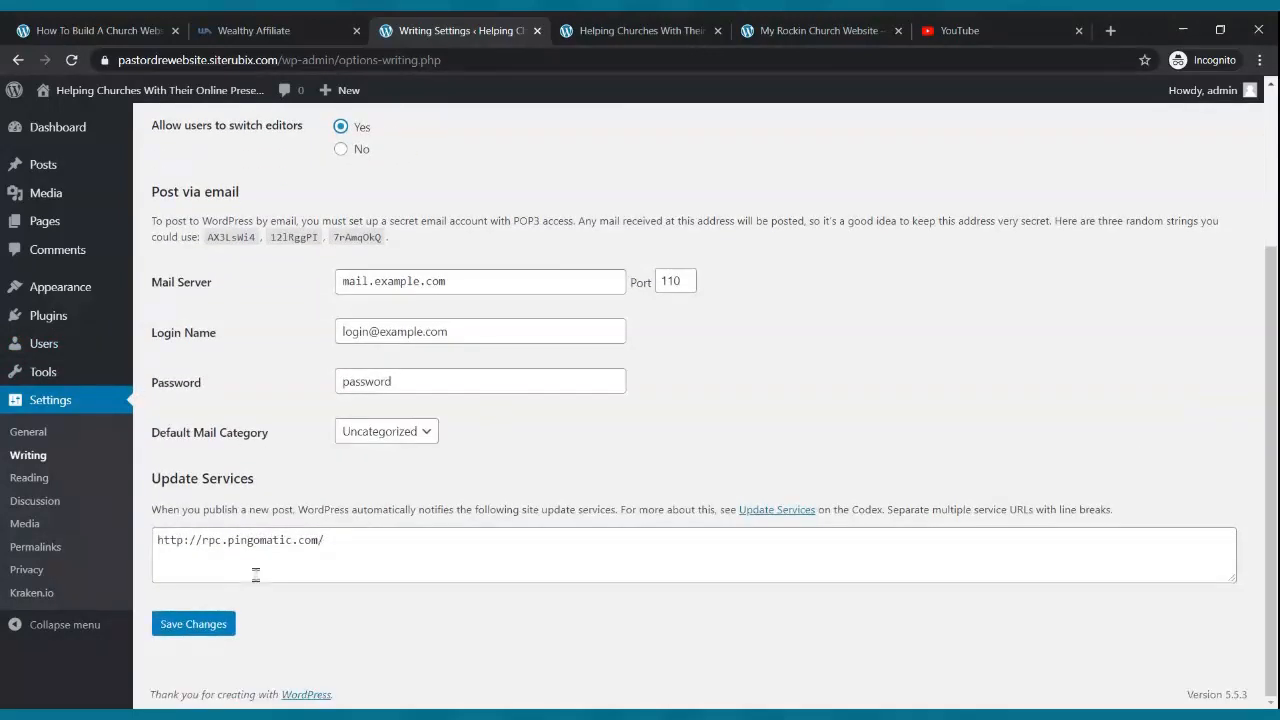
pyautogui.click(203, 626)
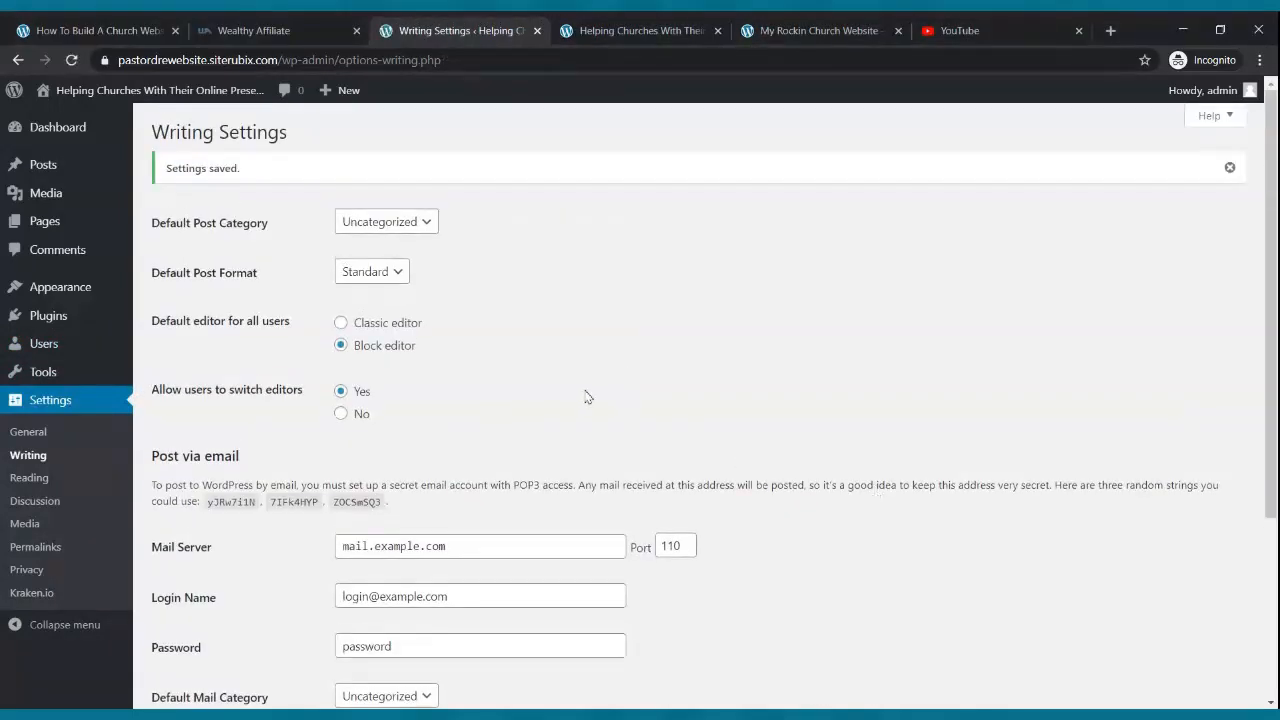
pyautogui.click(601, 28)
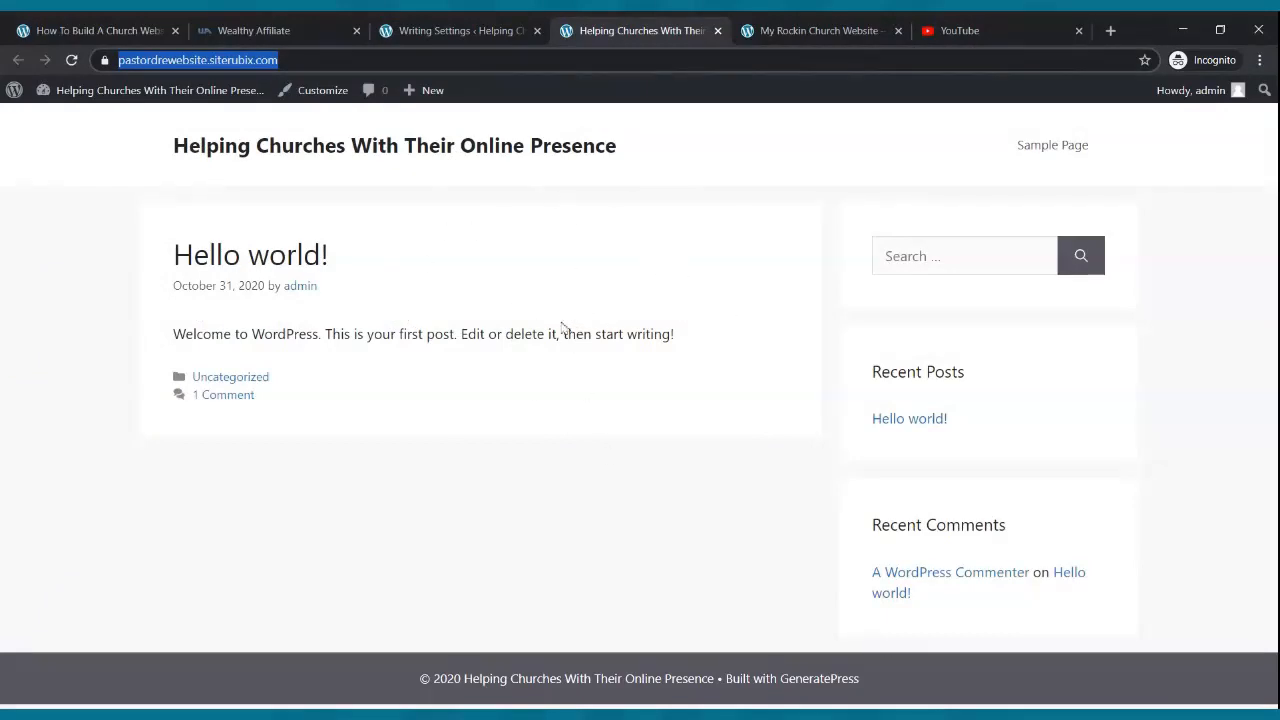
# - Reload the front page, compare it with the example church homepage, then go to the Dashboard
pyautogui.click(71, 62)
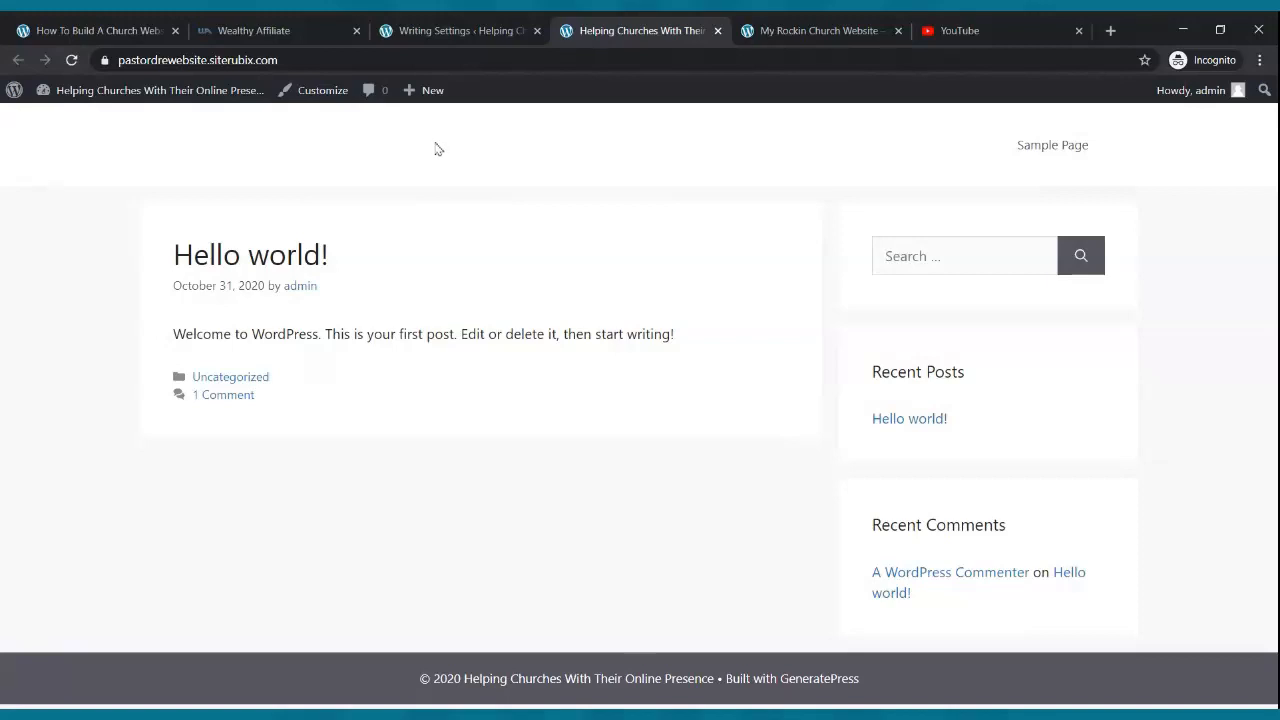
pyautogui.click(776, 26)
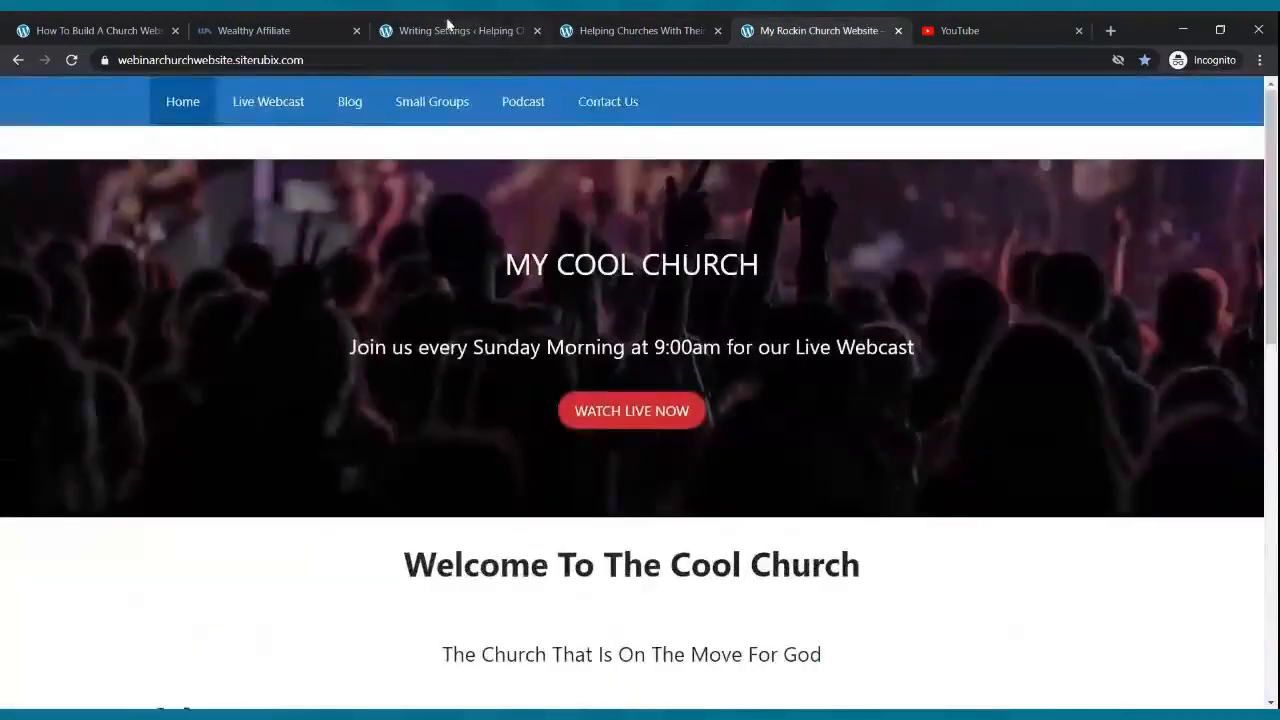
pyautogui.click(447, 24)
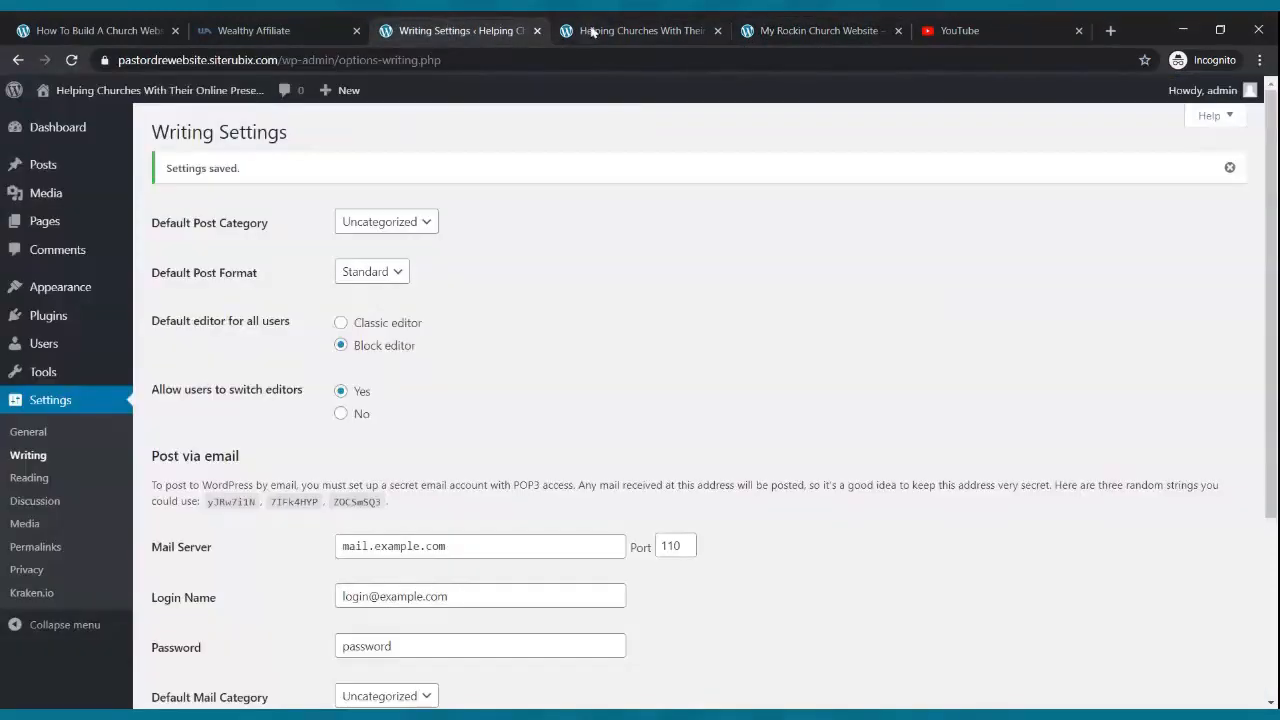
pyautogui.click(637, 24)
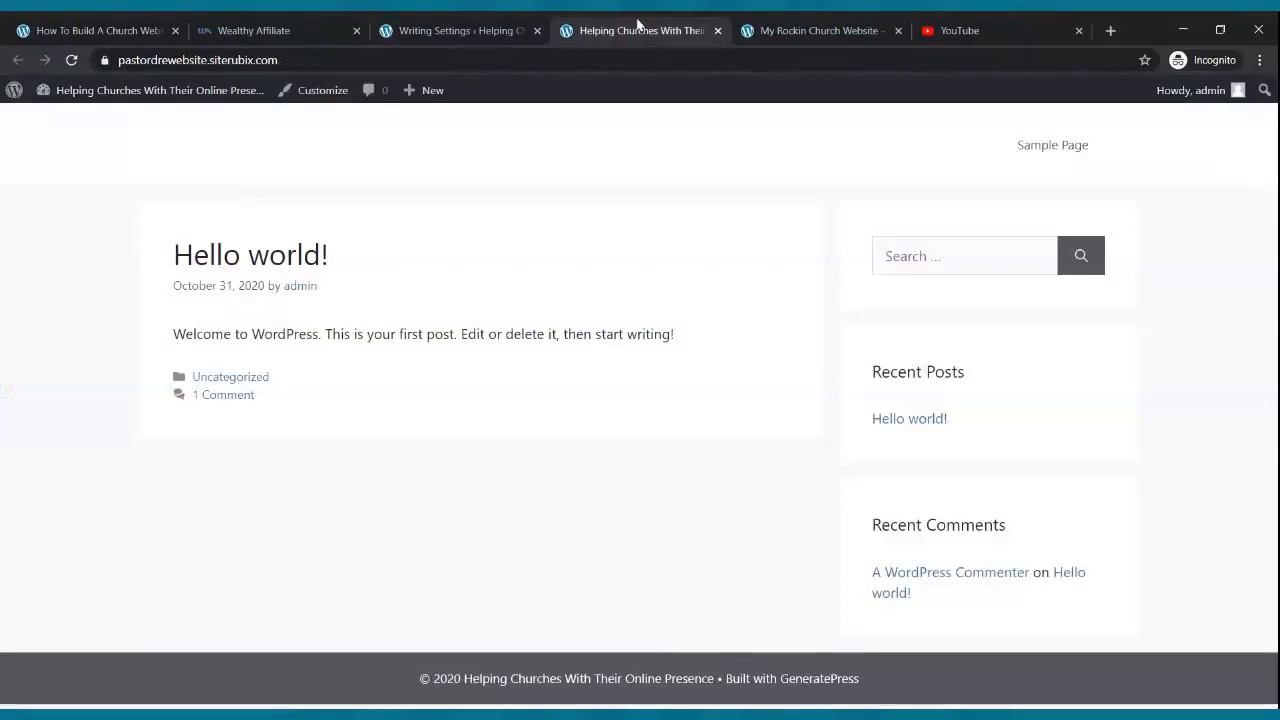
pyautogui.click(770, 26)
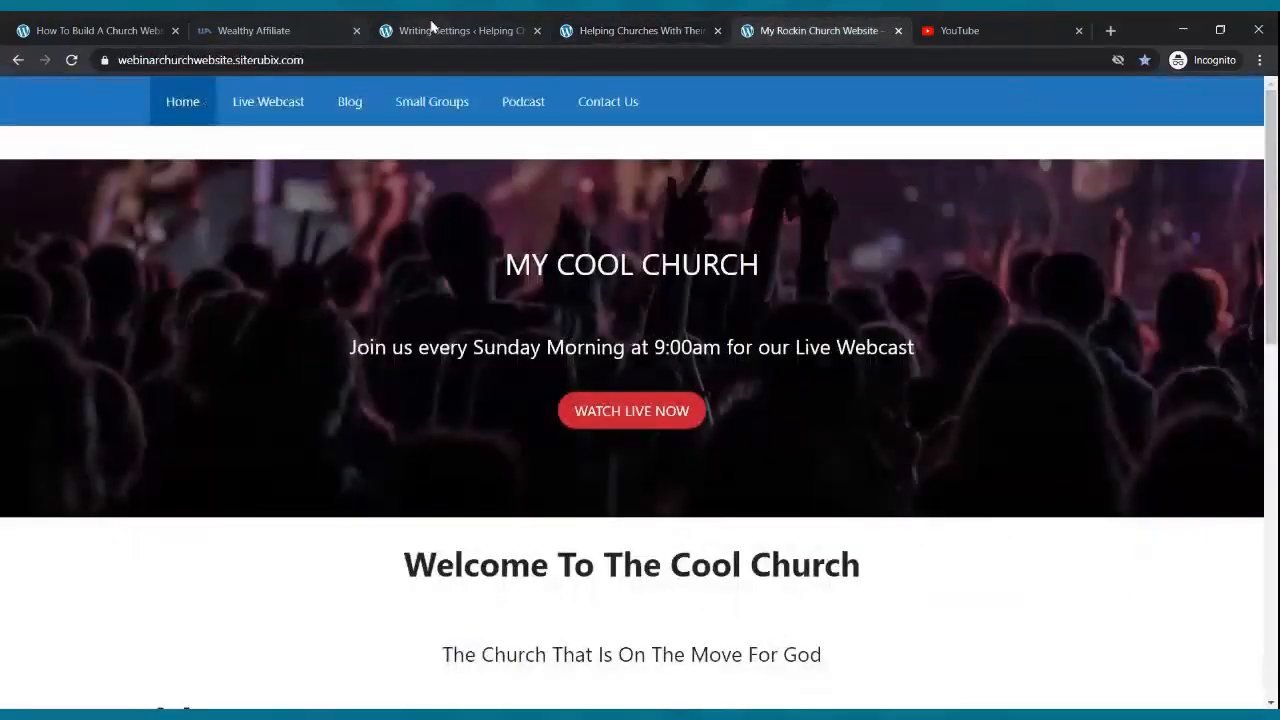
pyautogui.click(434, 30)
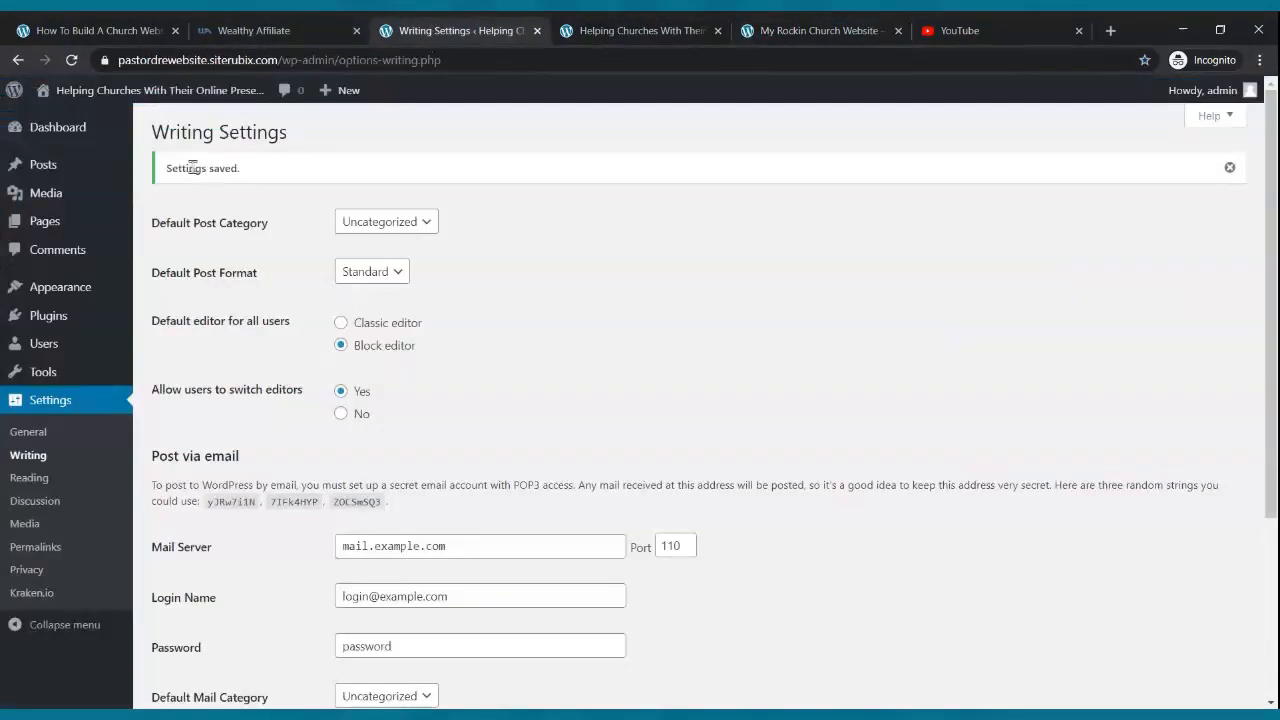
pyautogui.click(64, 136)
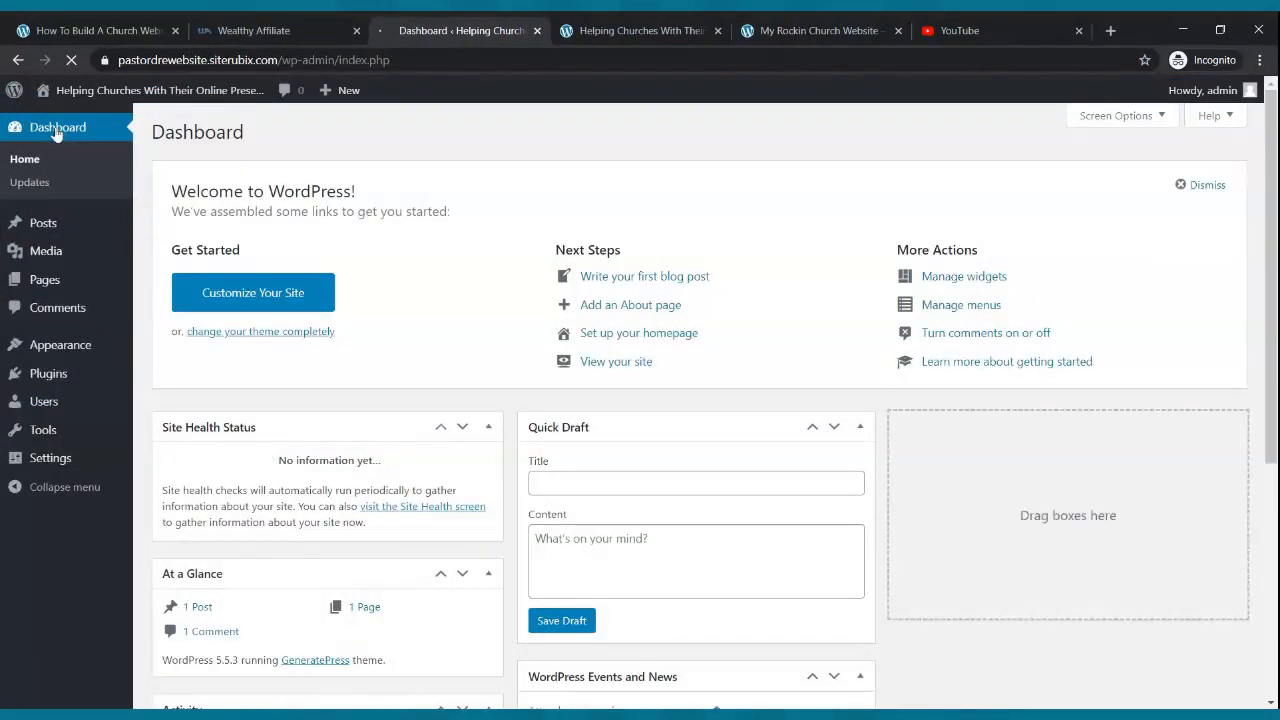
# - Move Sample Page to the trash from the Pages list and start a new blank page
pyautogui.moveTo(53, 286)
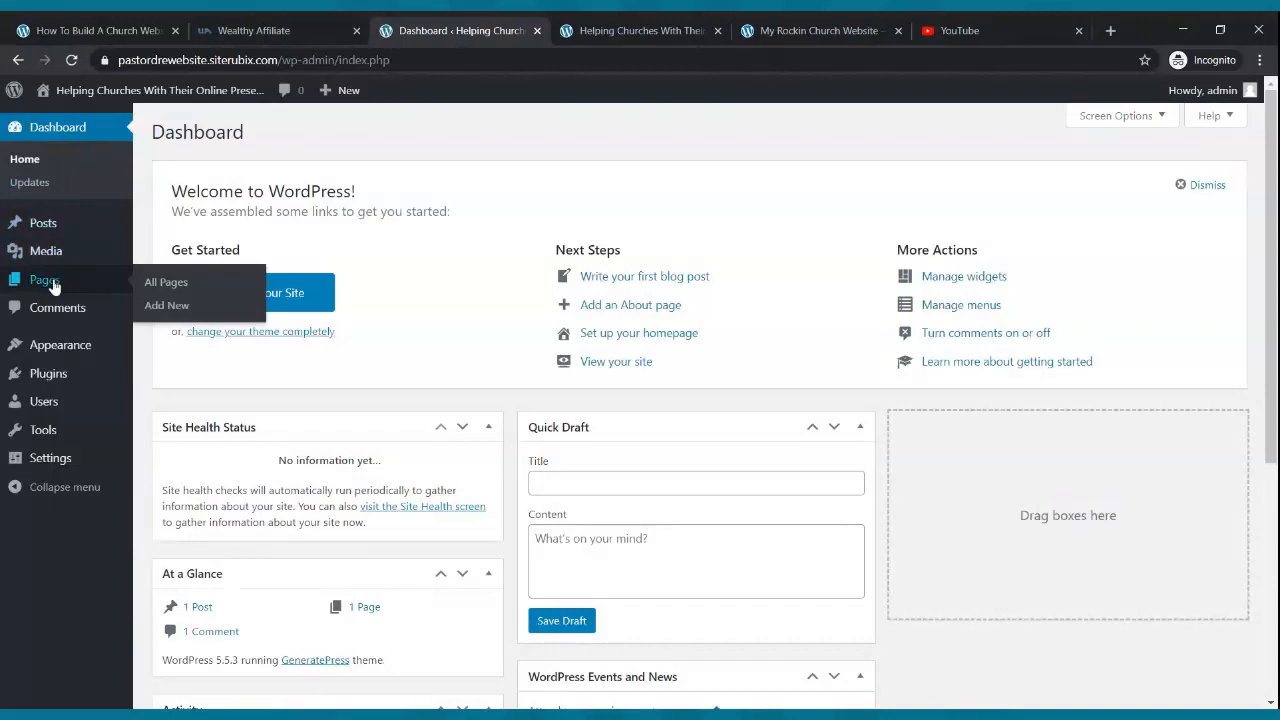
pyautogui.click(53, 287)
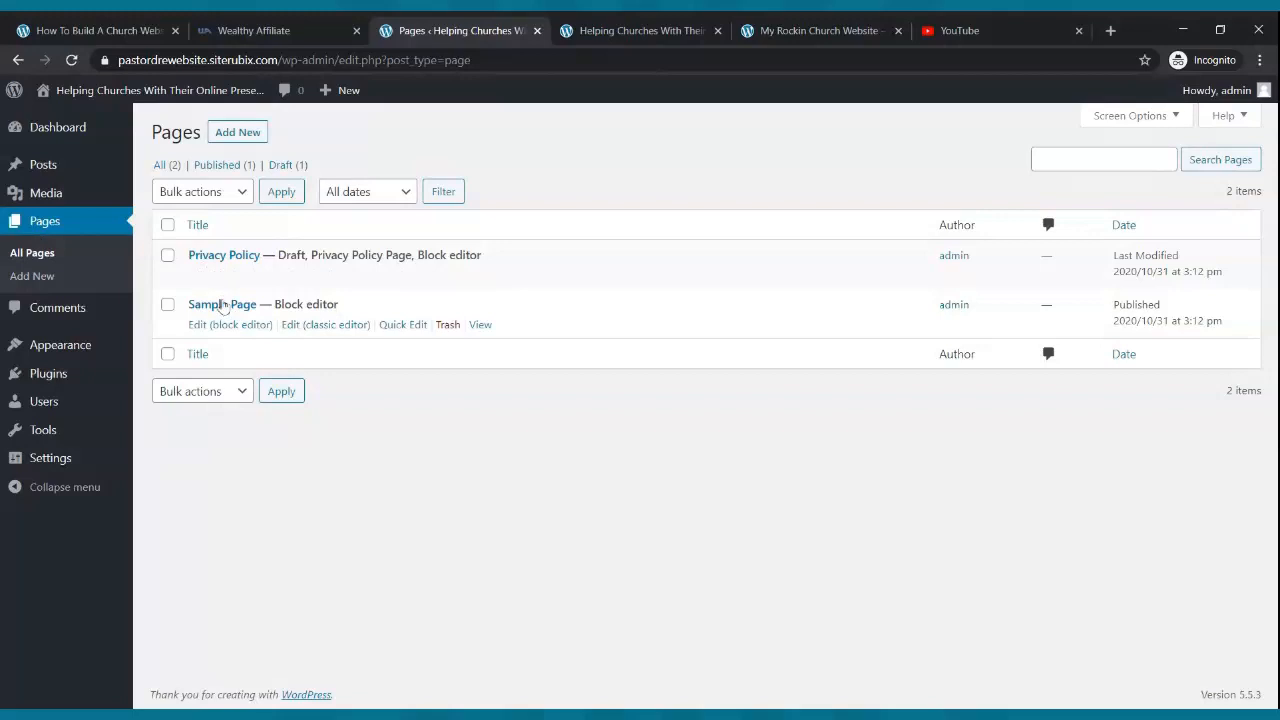
pyautogui.click(446, 326)
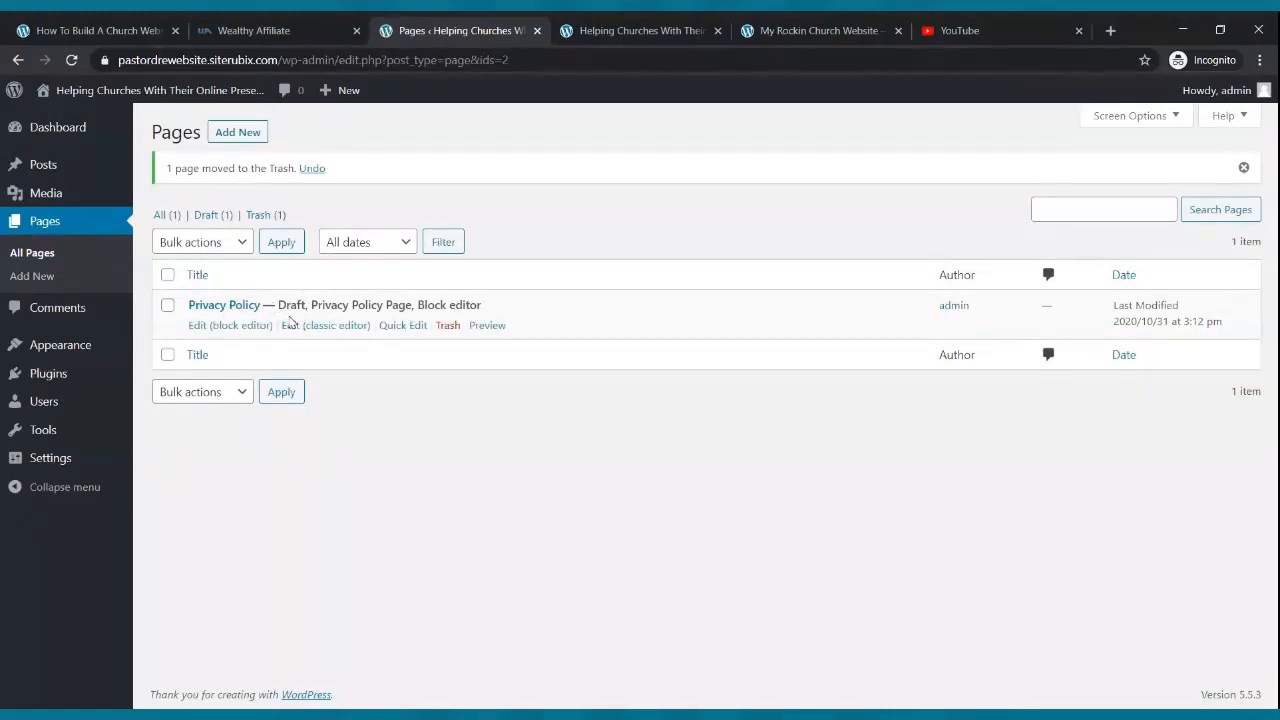
pyautogui.click(240, 132)
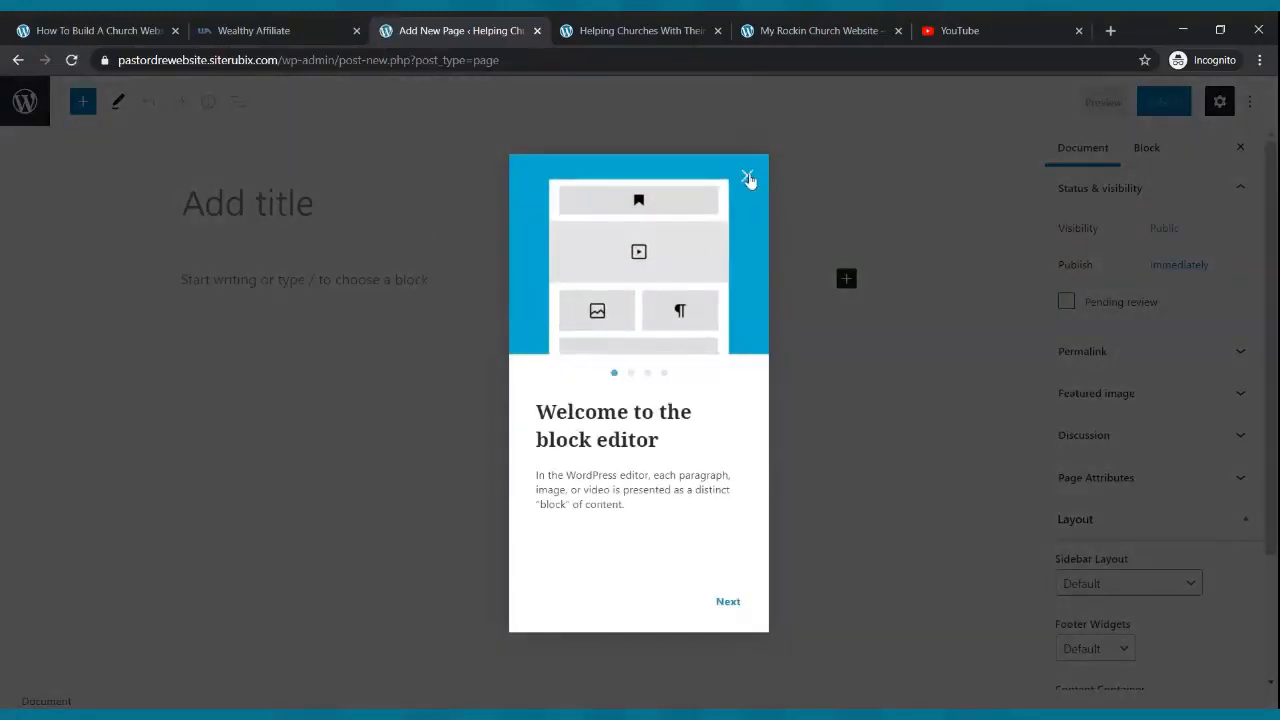
# - Dismiss the welcome tour and publish the new page titled 'Home'
pyautogui.click(747, 178)
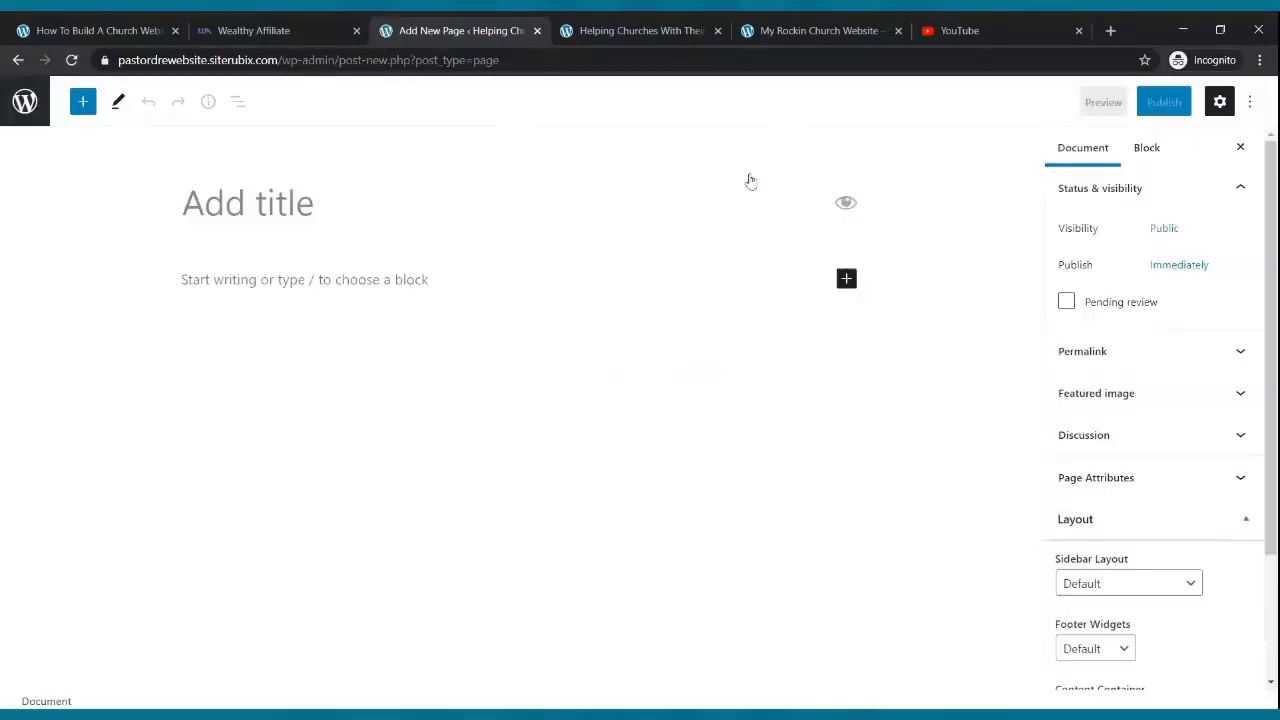
pyautogui.click(283, 207)
pyautogui.write('Home')
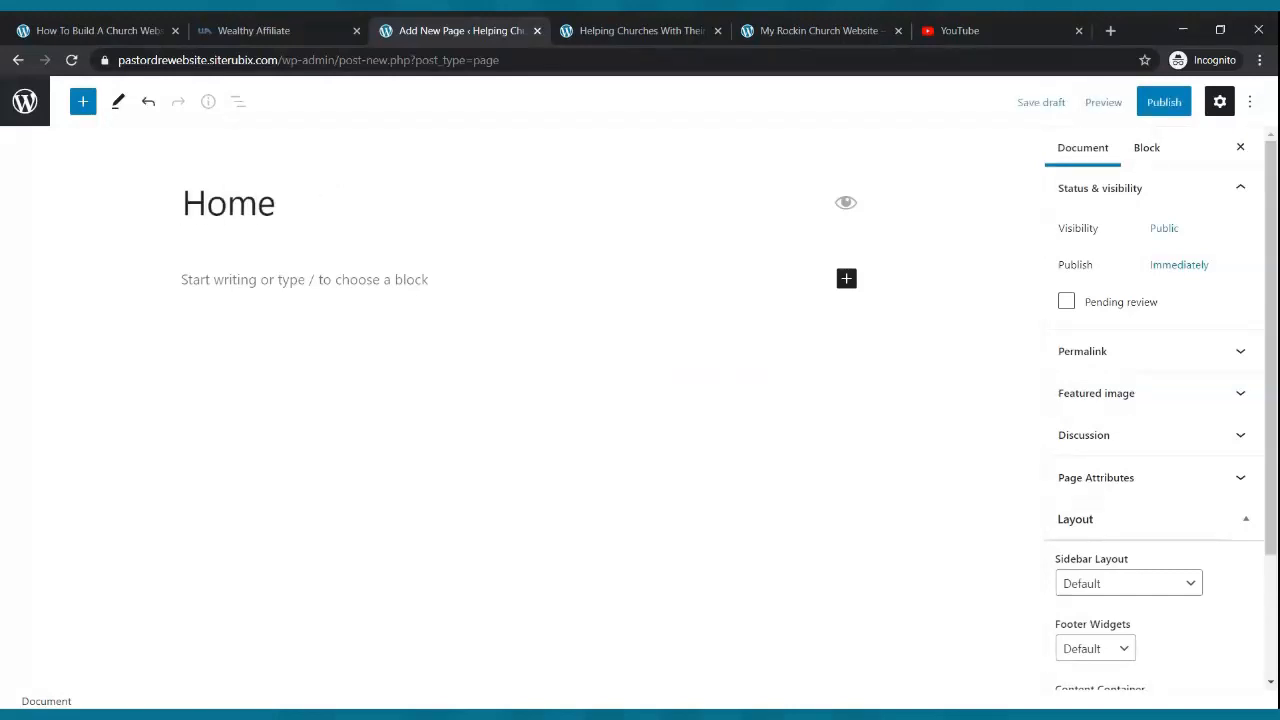
pyautogui.click(1168, 108)
pyautogui.click(1128, 112)
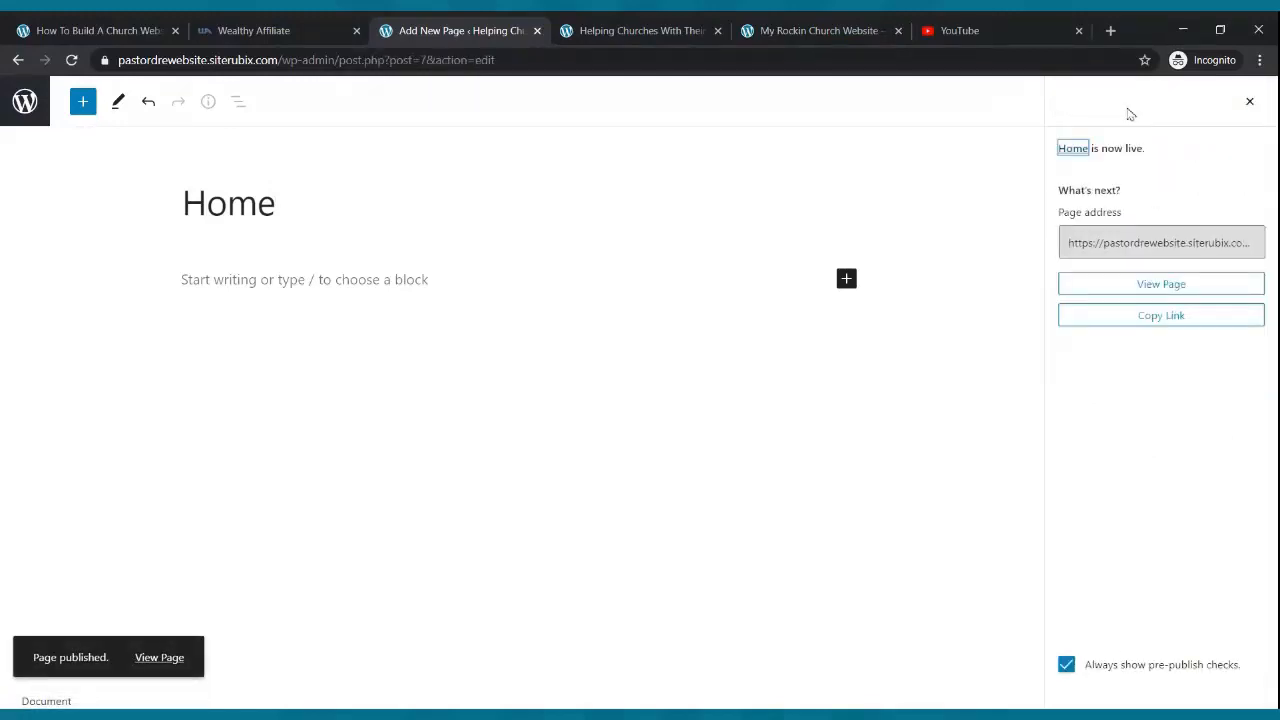
# - Create and publish a second page titled 'Live Webcast', then return to the Pages list
pyautogui.click(22, 107)
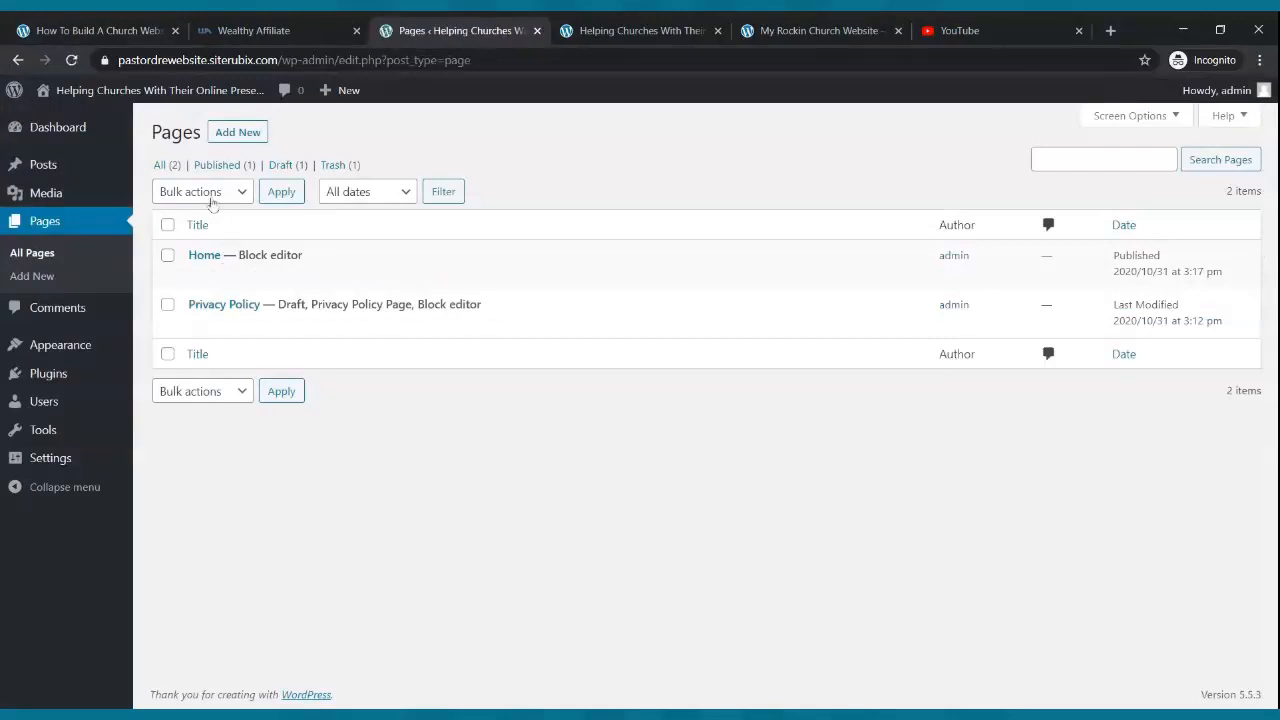
pyautogui.click(228, 140)
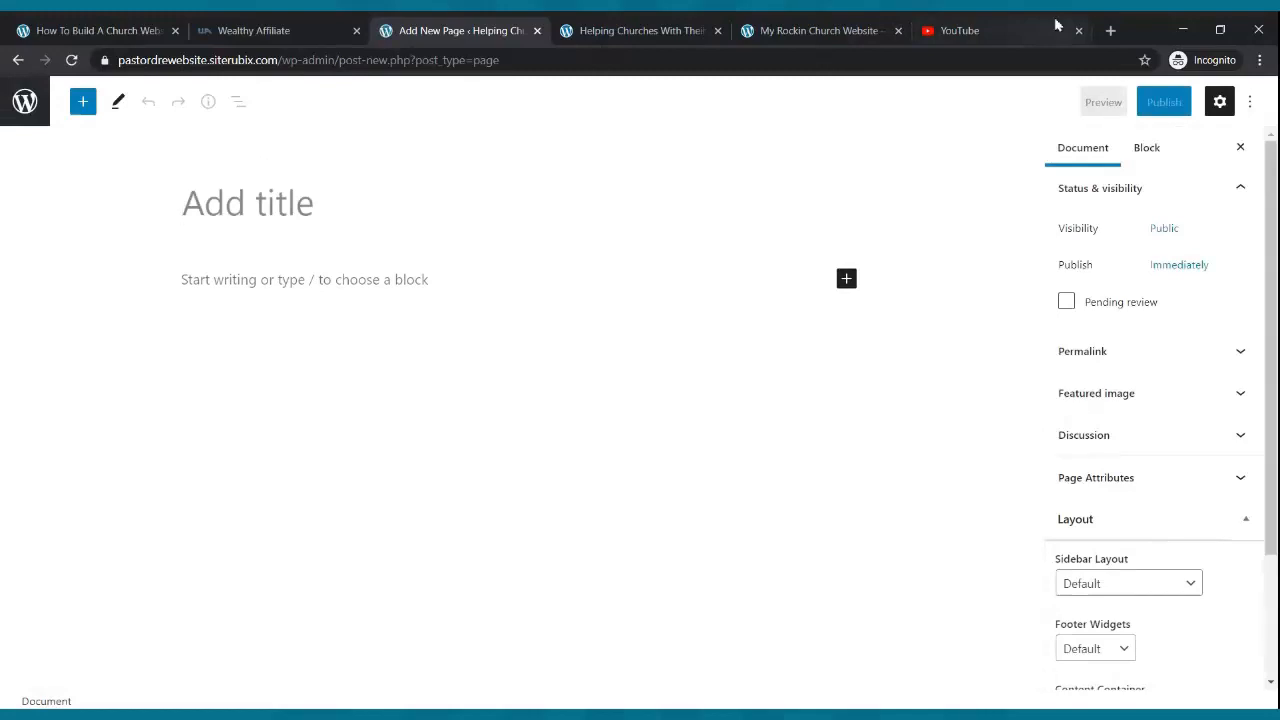
pyautogui.write('Live Wee')
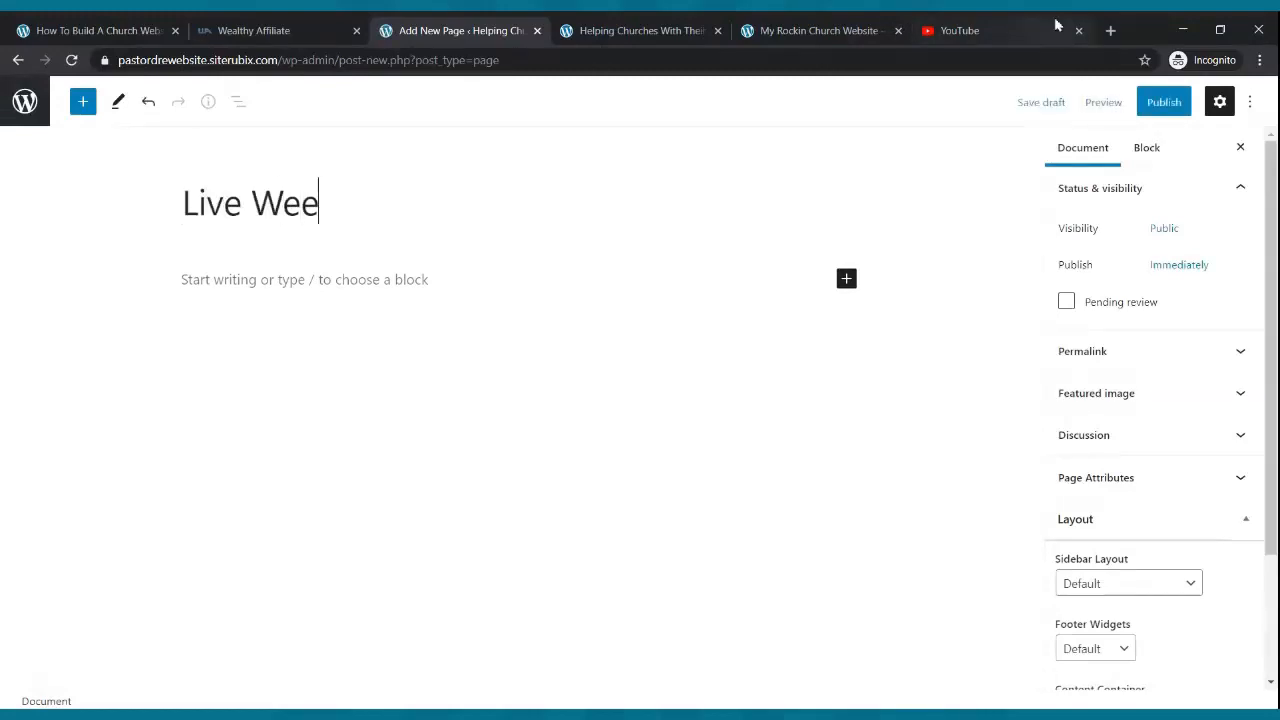
pyautogui.press('BackSpace')
pyautogui.write('bcast')
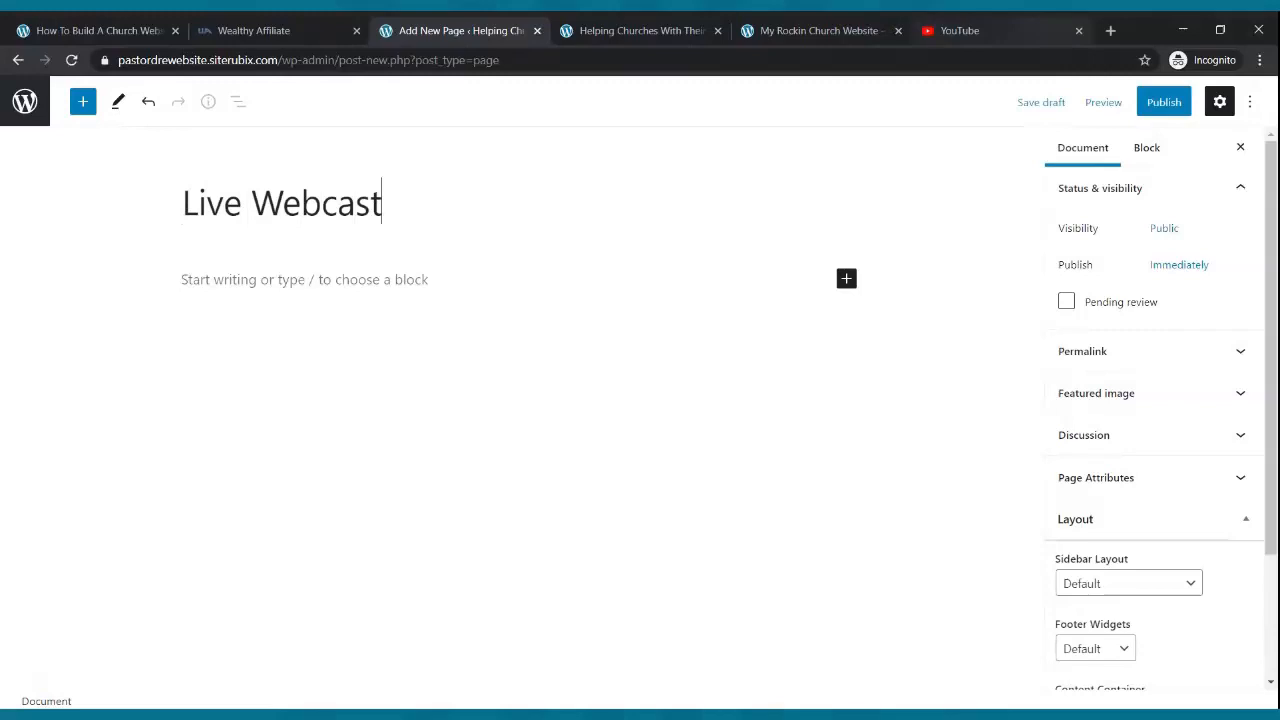
pyautogui.click(1143, 104)
pyautogui.click(1080, 114)
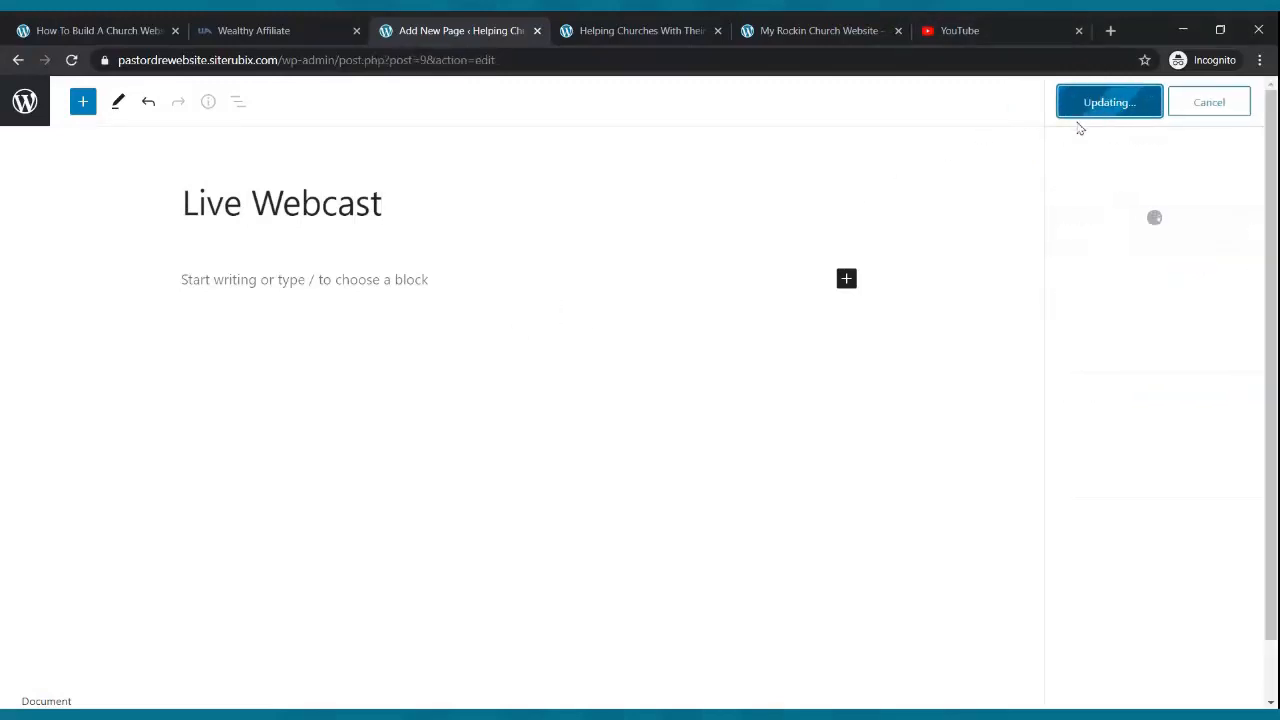
pyautogui.click(27, 101)
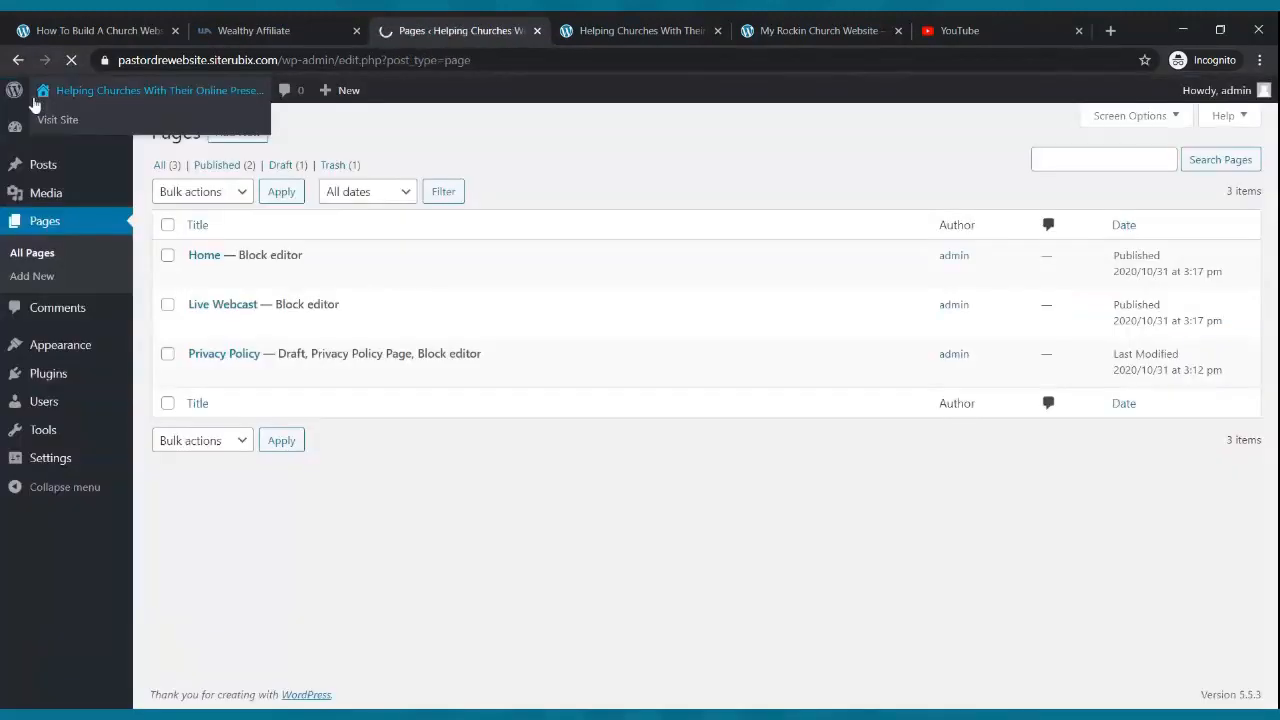
# - Publish a new page titled 'Blog', then title the next new page 'Podcast'
pyautogui.click(237, 132)
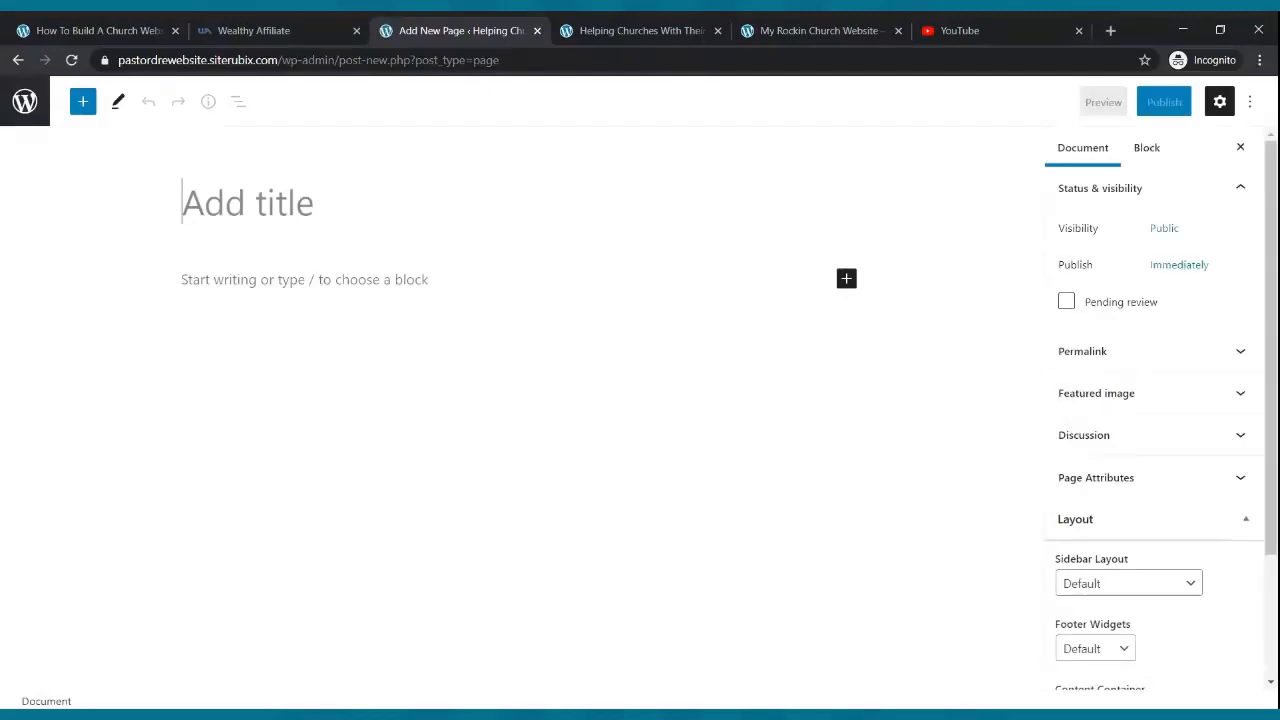
pyautogui.write('Blog')
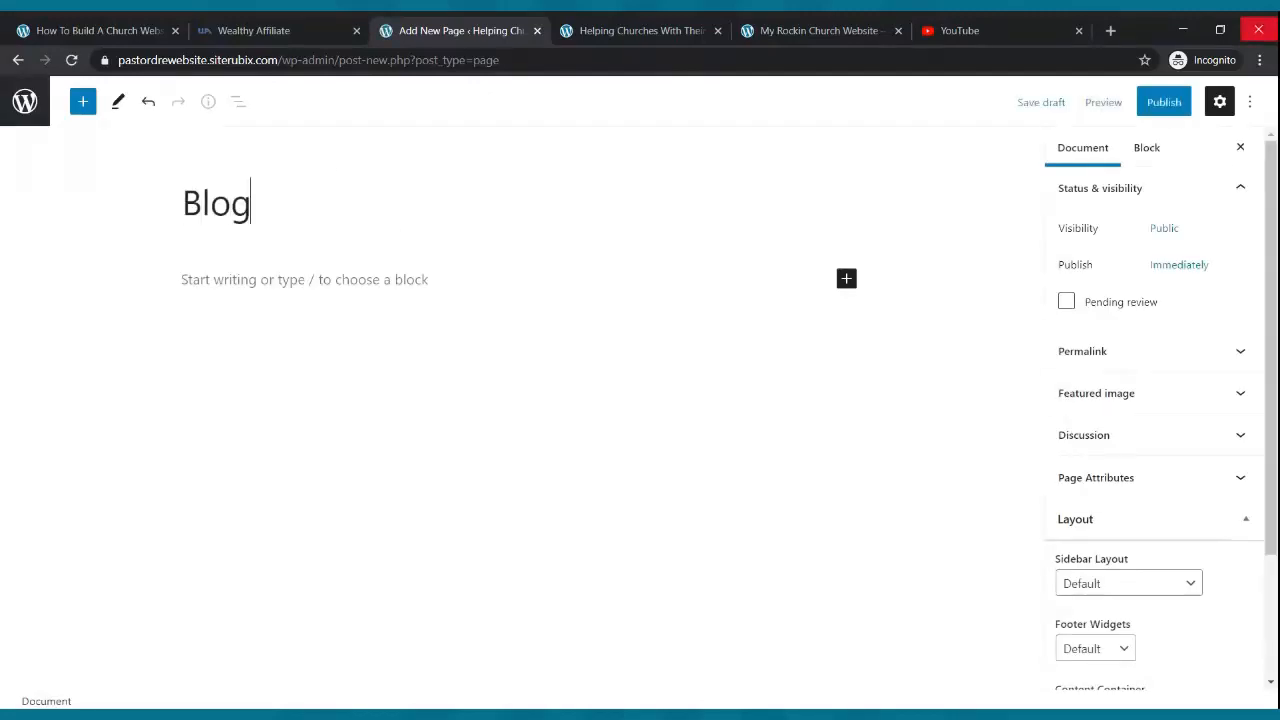
pyautogui.click(1164, 102)
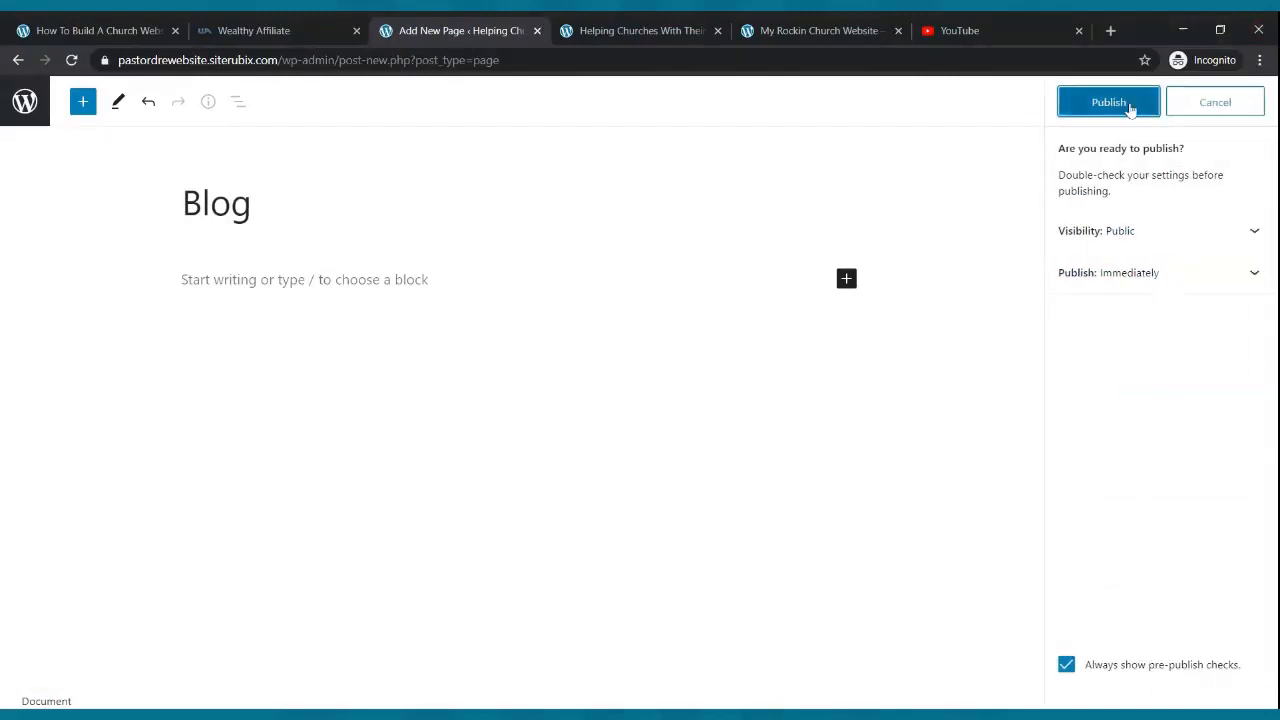
pyautogui.click(1118, 104)
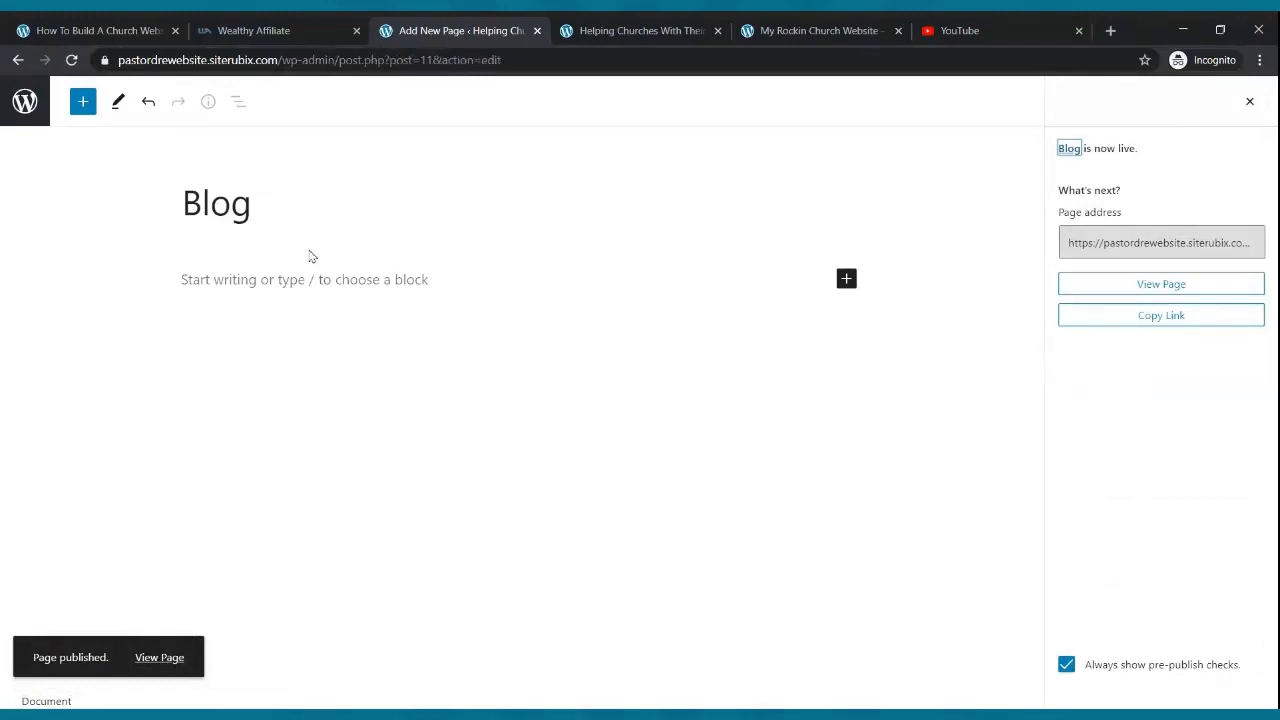
pyautogui.click(25, 101)
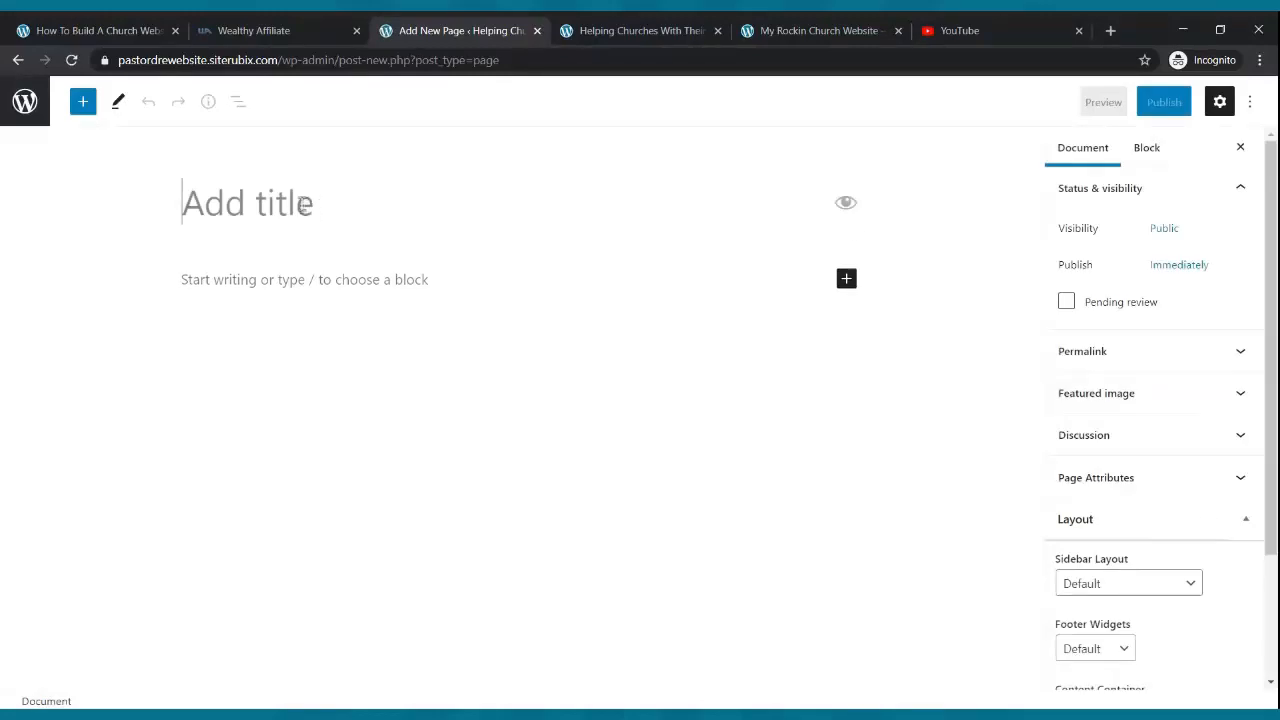
pyautogui.write('Podcast')
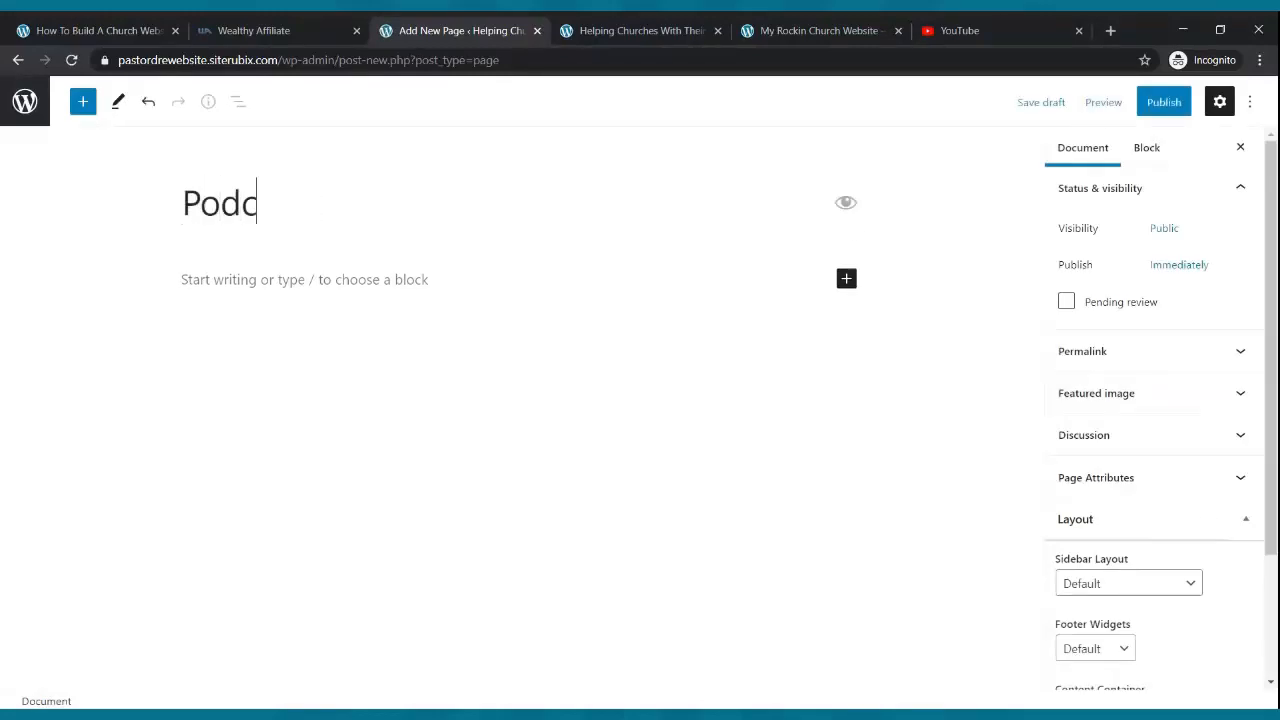
# - Publish the Podcast page and start another blank new page
pyautogui.click(1152, 106)
pyautogui.click(1137, 105)
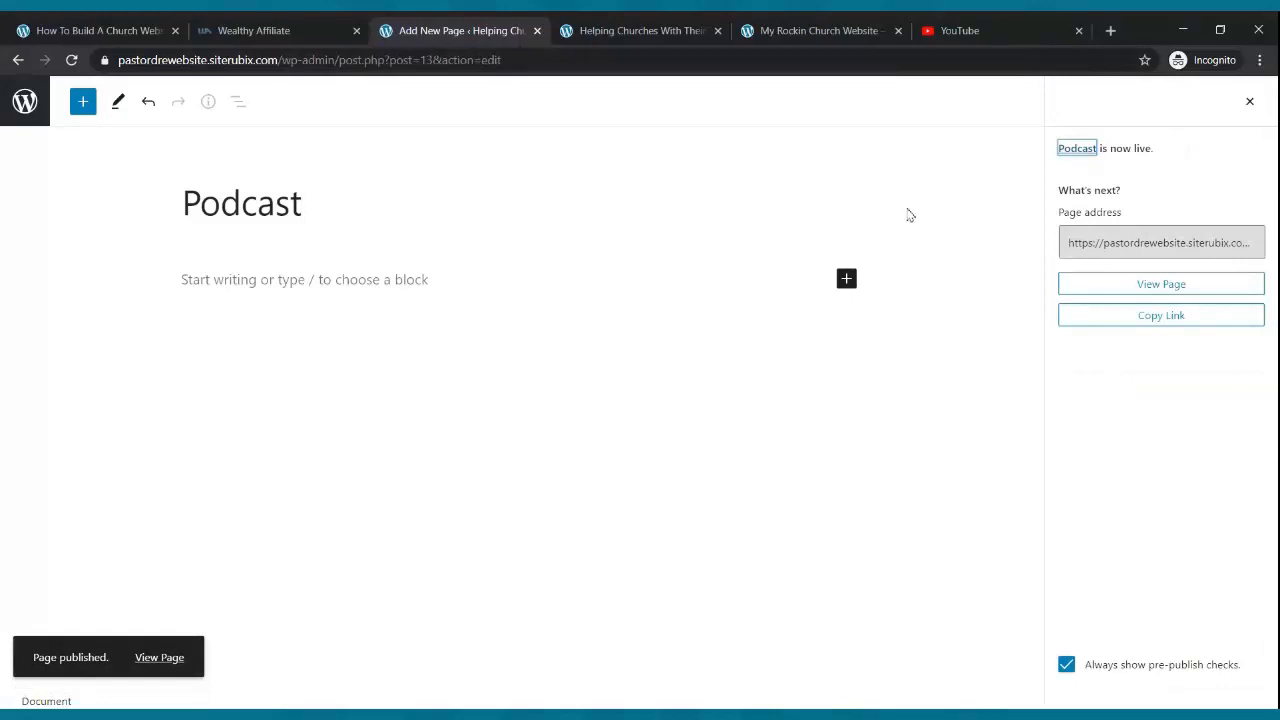
pyautogui.click(25, 101)
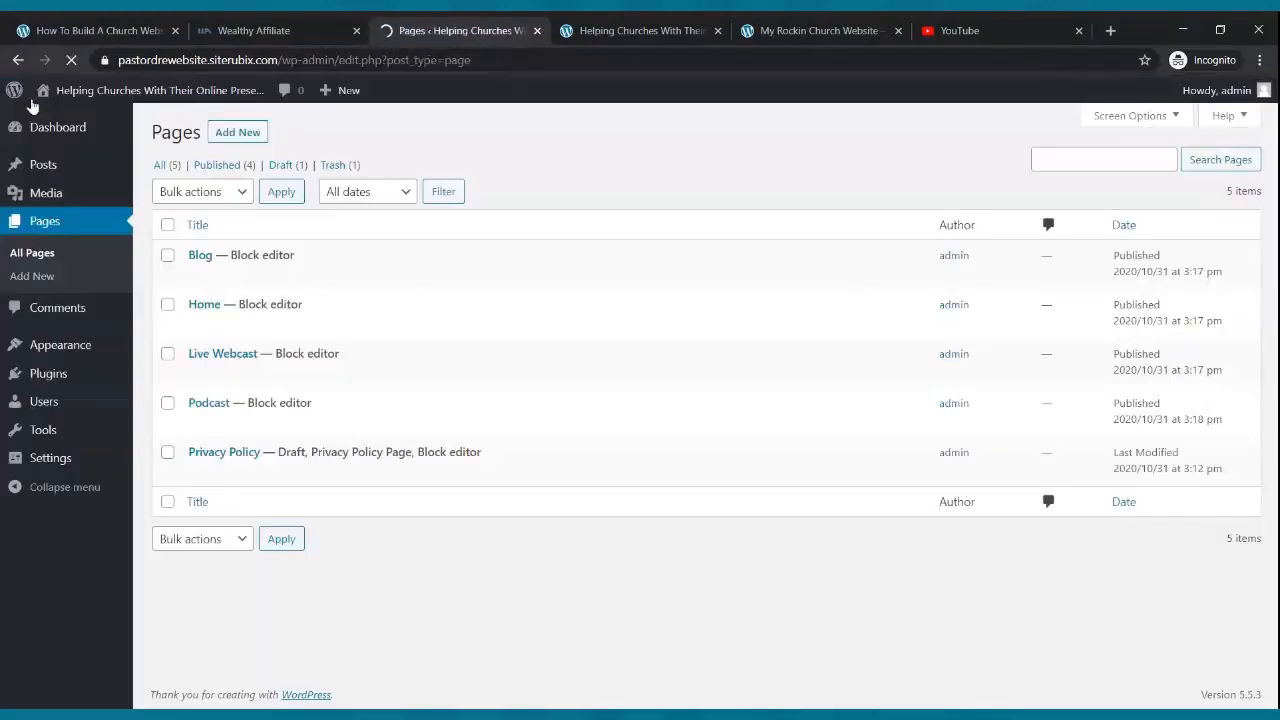
pyautogui.click(237, 133)
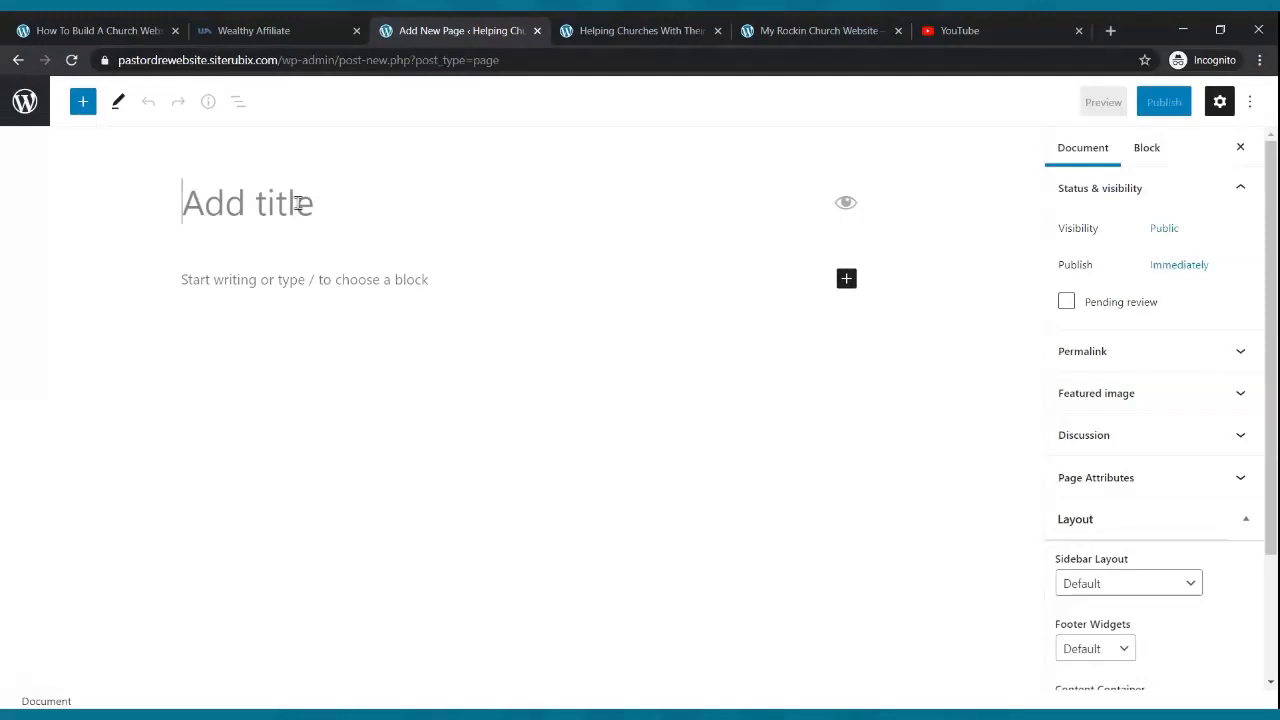
# - Publish a page titled 'Small Groups' and start another blank new page
pyautogui.write('Small ')
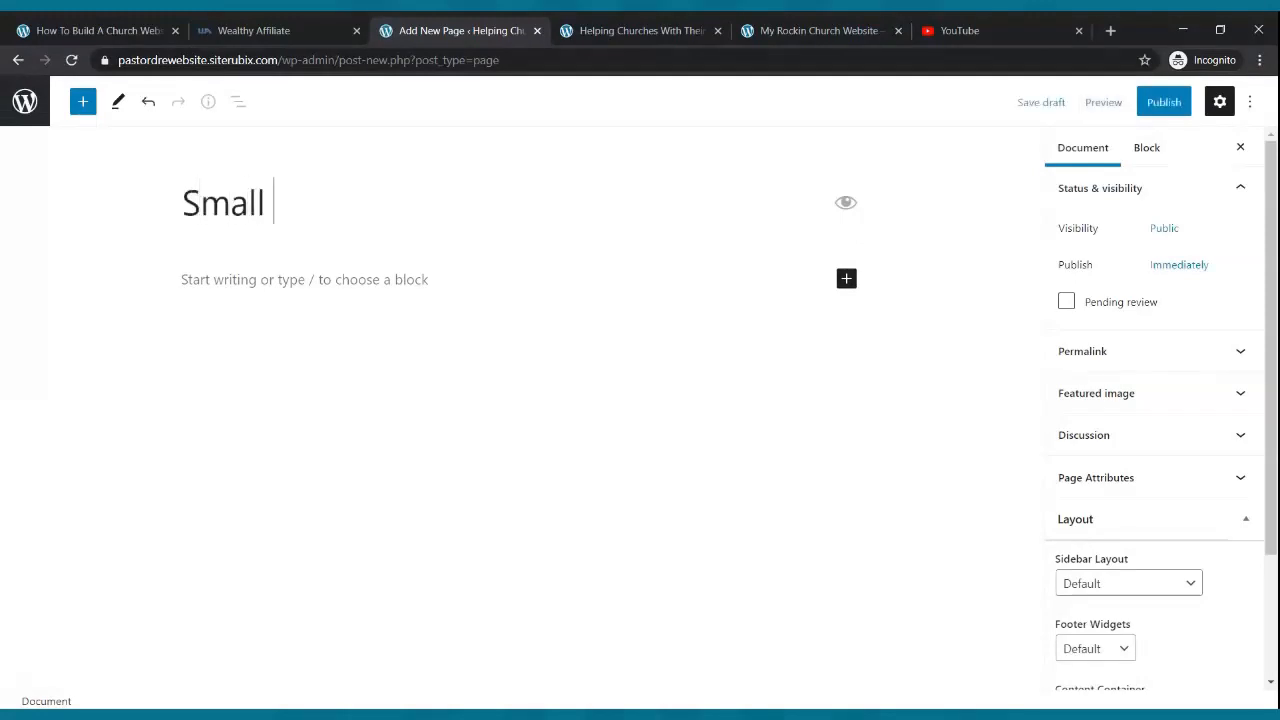
pyautogui.write('Groups')
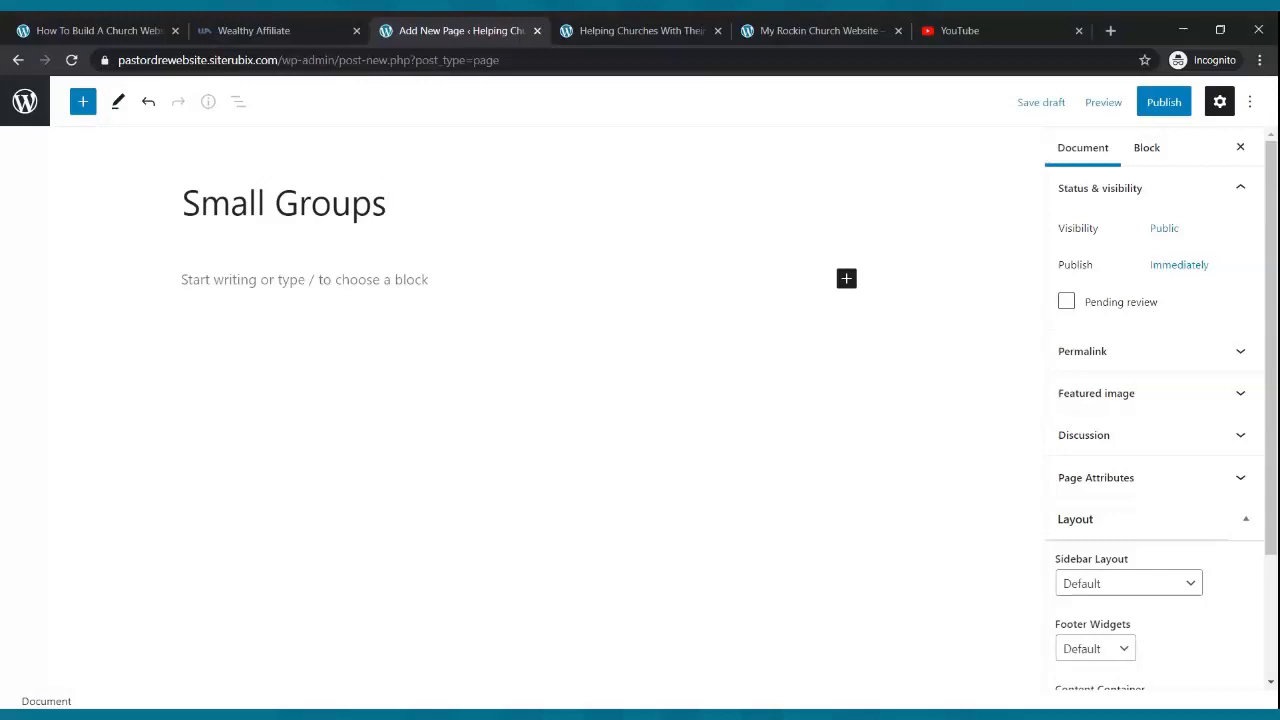
pyautogui.click(1164, 112)
pyautogui.click(1111, 110)
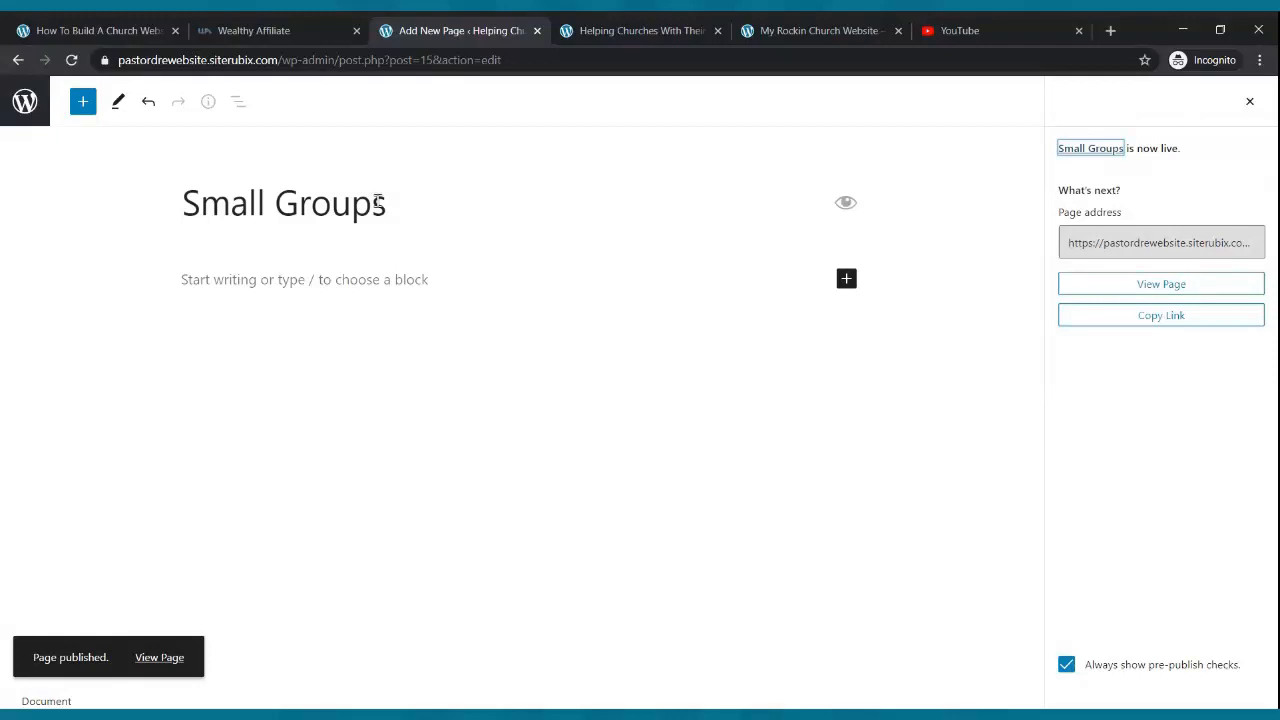
pyautogui.click(25, 104)
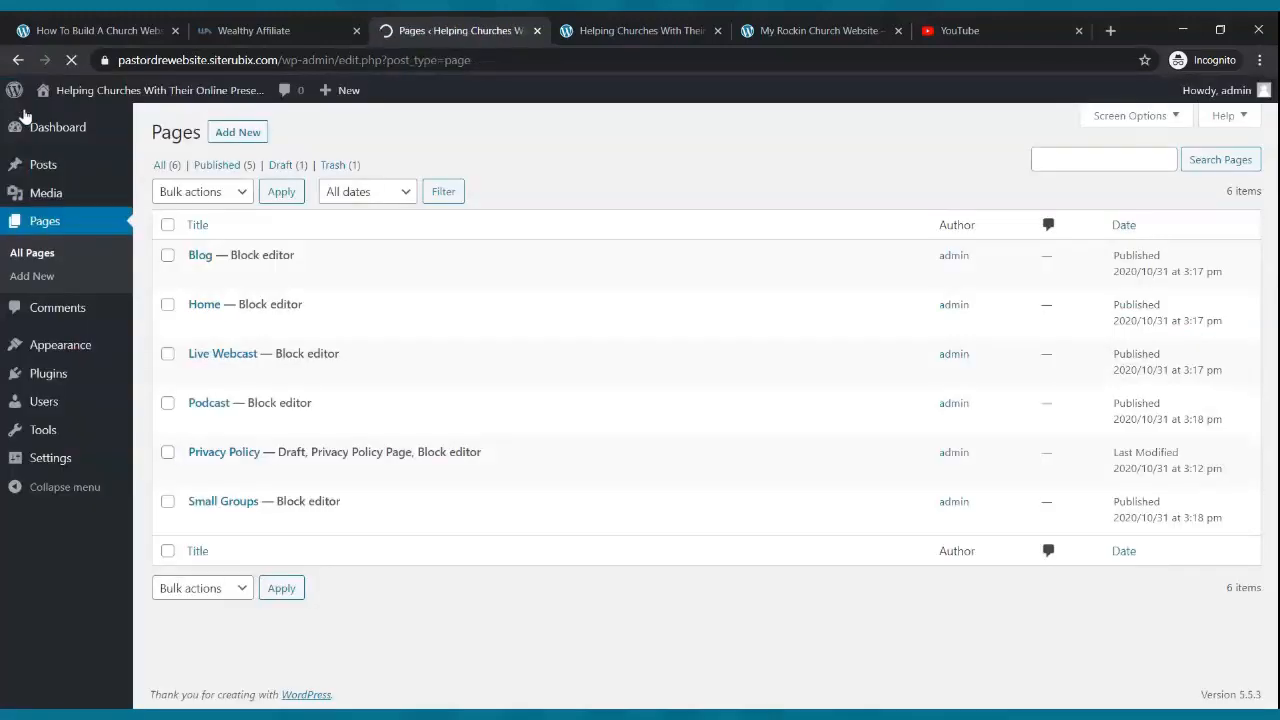
pyautogui.click(237, 135)
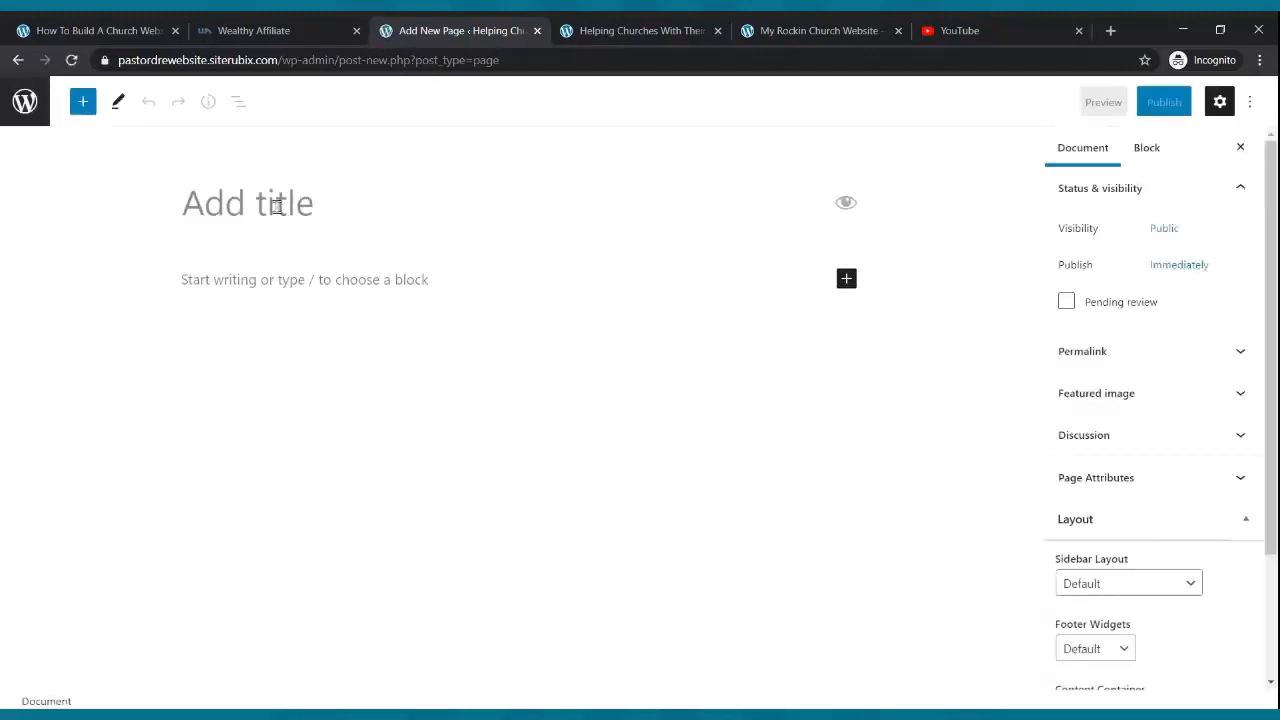
# - Title the new page 'Contact Us', publish it, and return to the Pages list
pyautogui.write('Co')
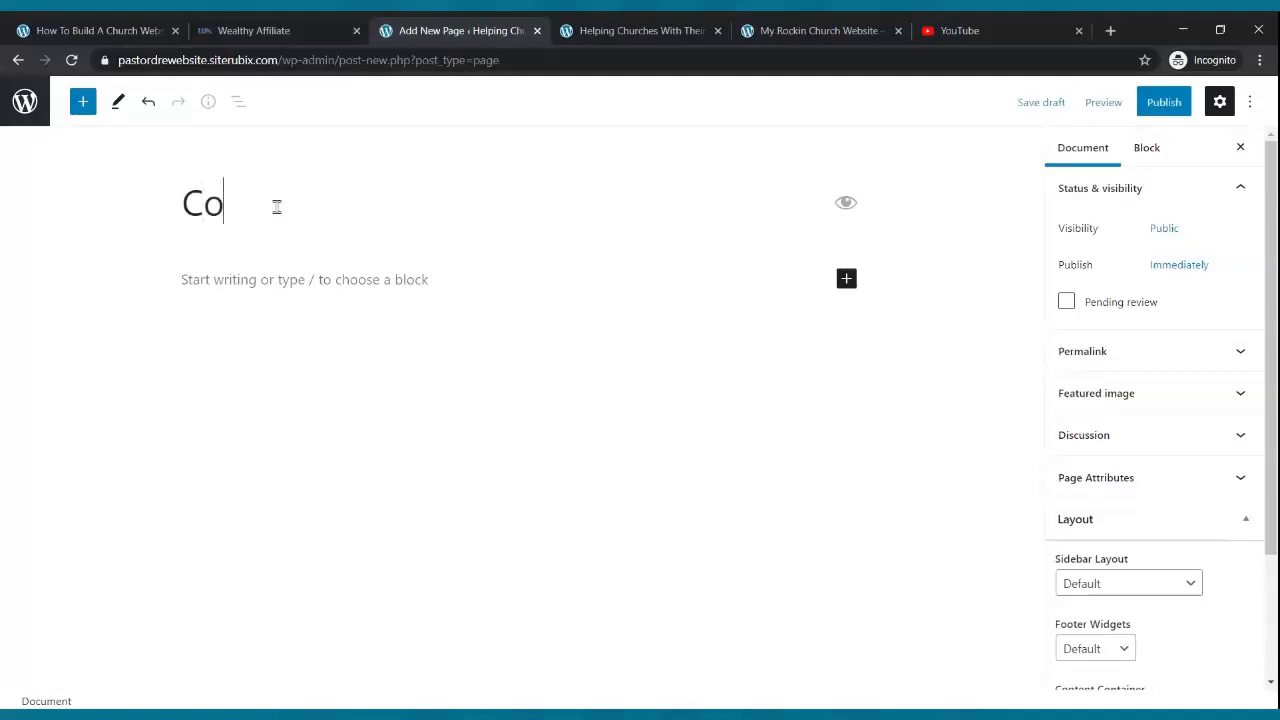
pyautogui.write('ntact Us')
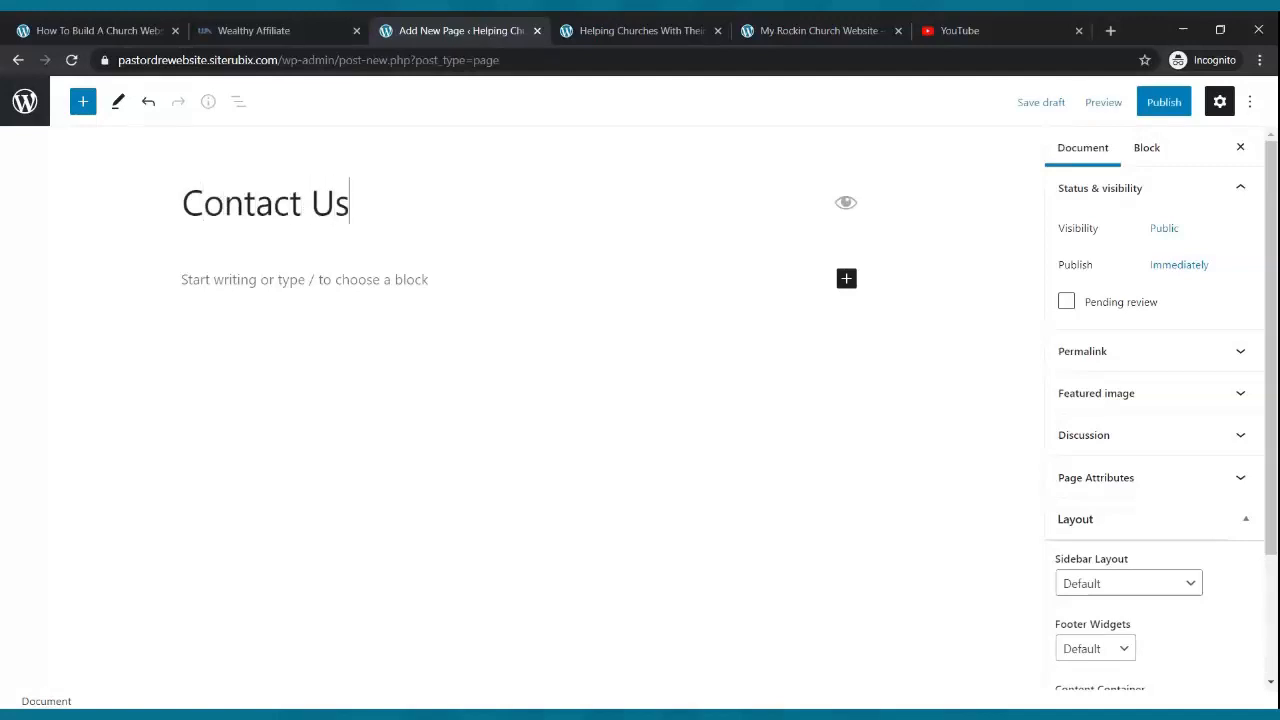
pyautogui.click(1166, 102)
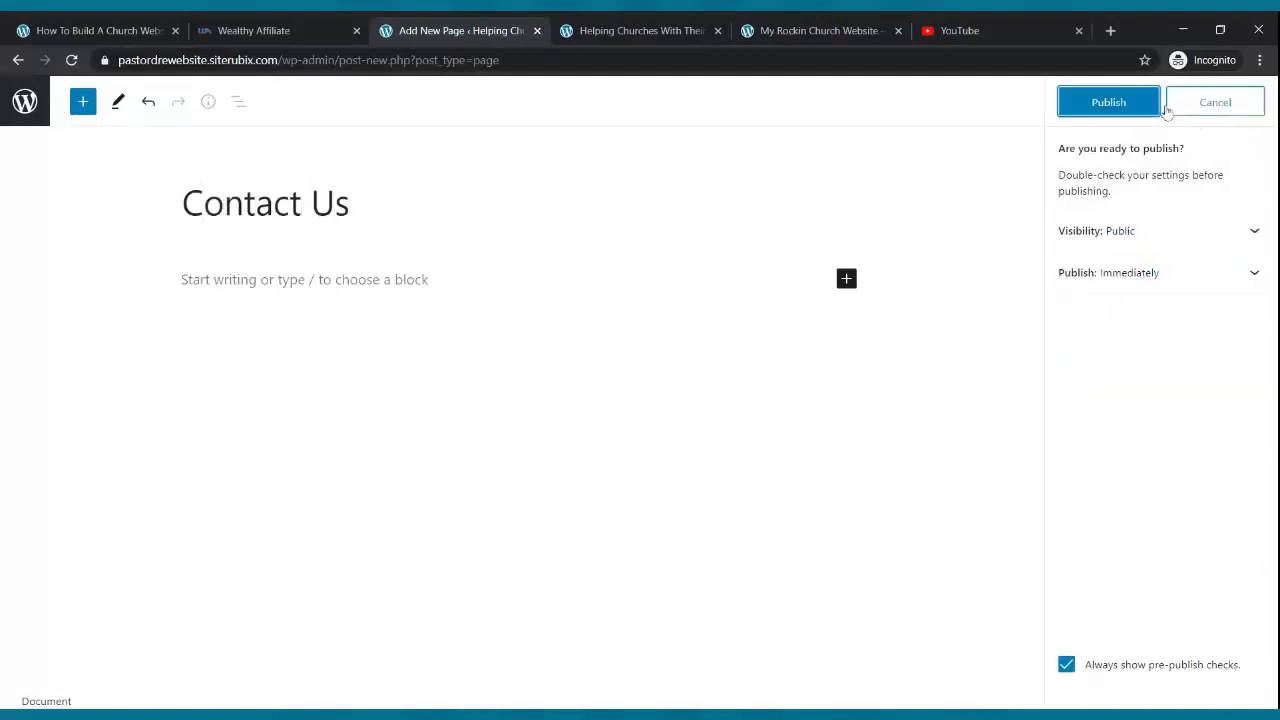
pyautogui.click(1122, 104)
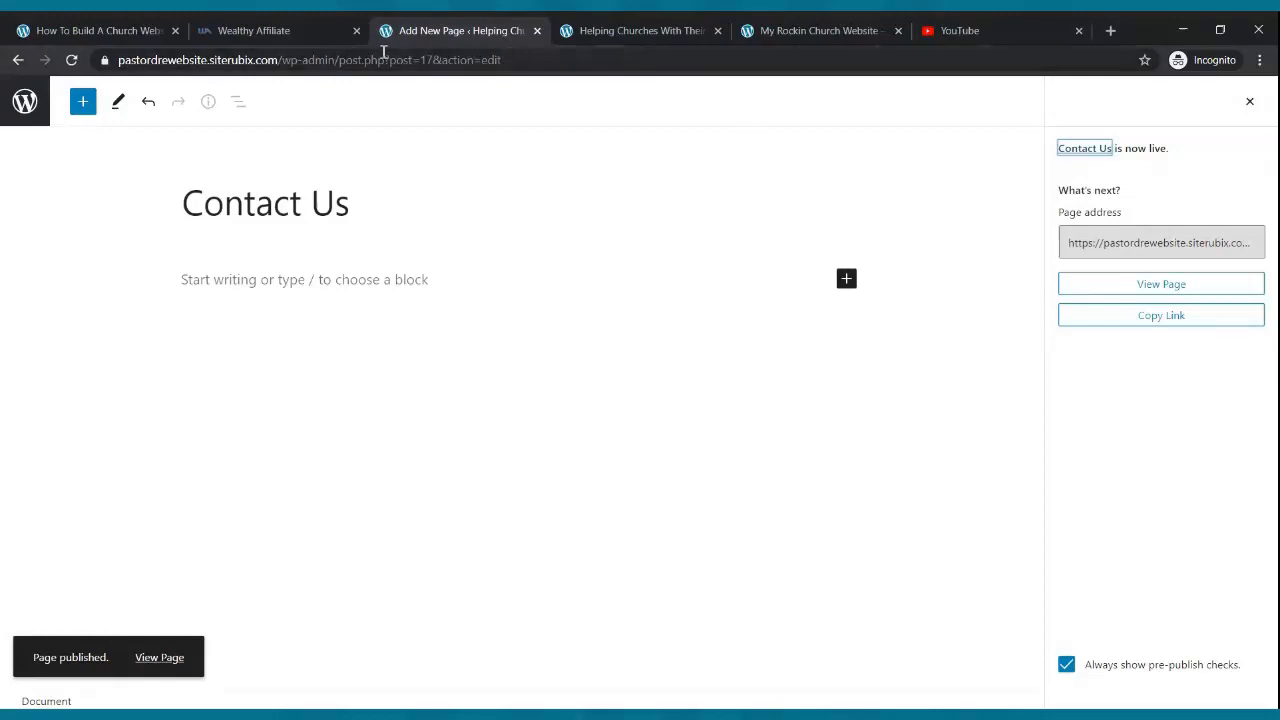
pyautogui.click(25, 101)
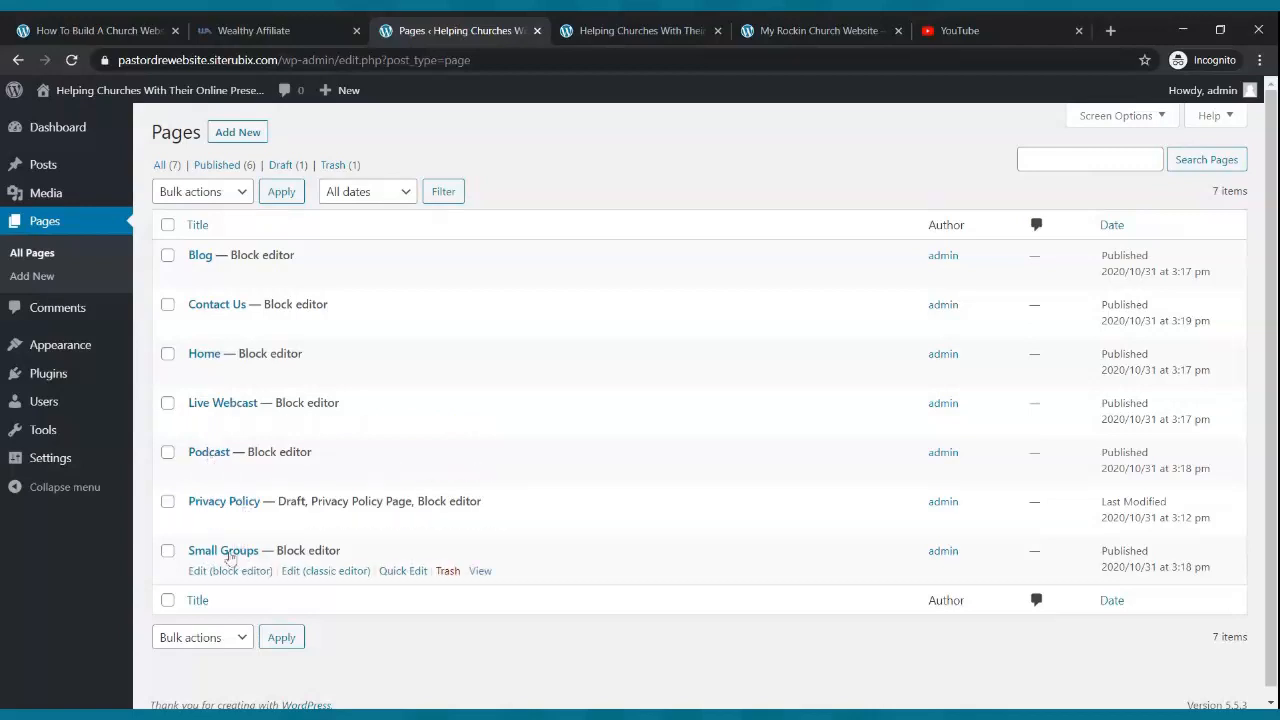
pyautogui.click(597, 28)
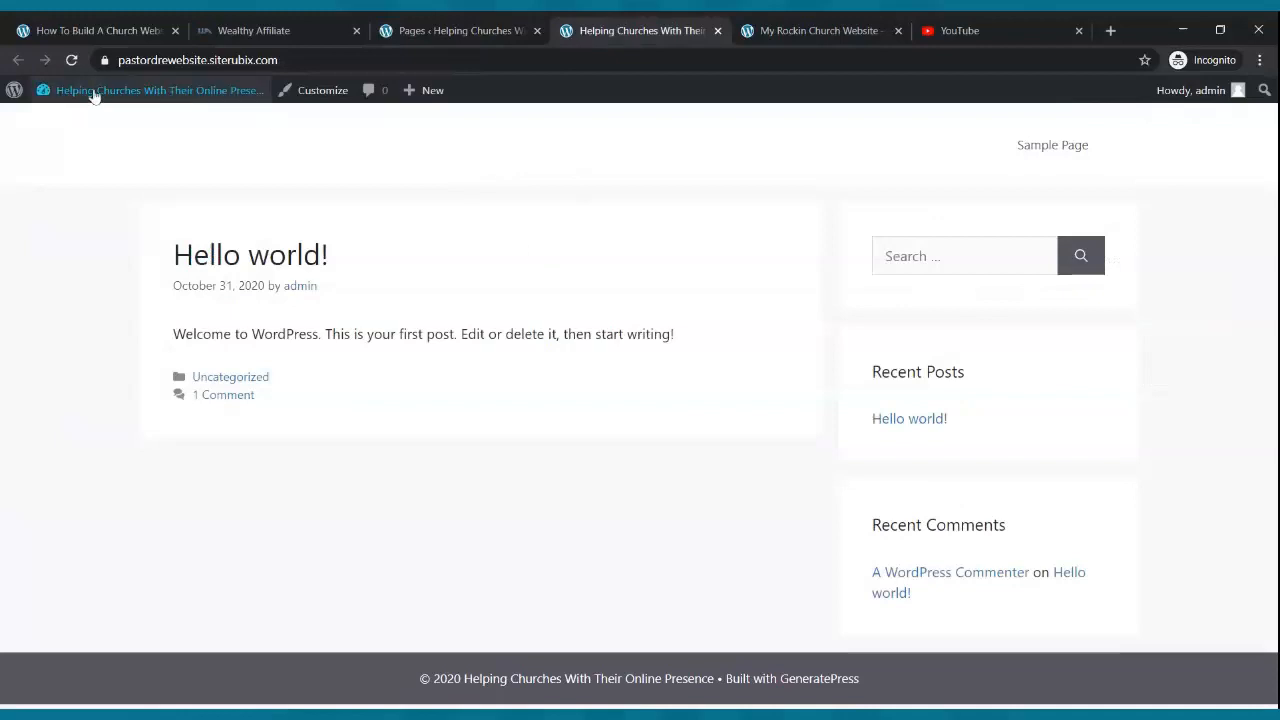
pyautogui.click(71, 60)
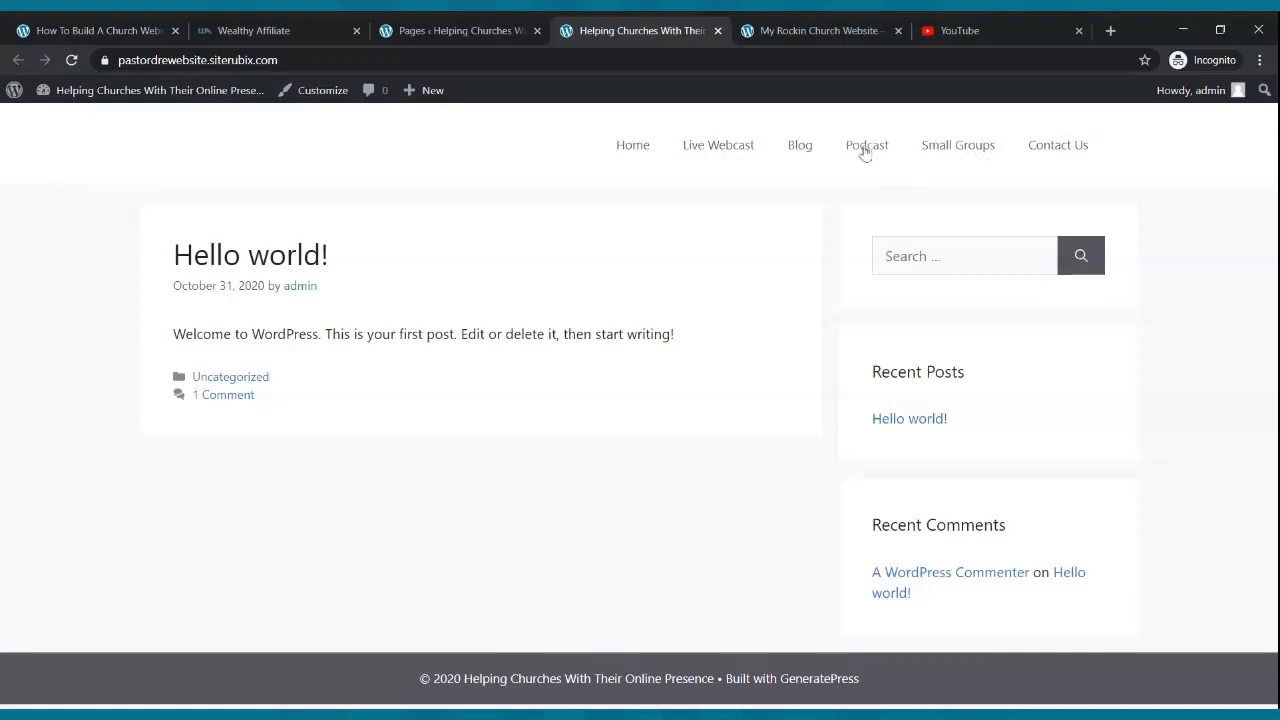
pyautogui.click(797, 28)
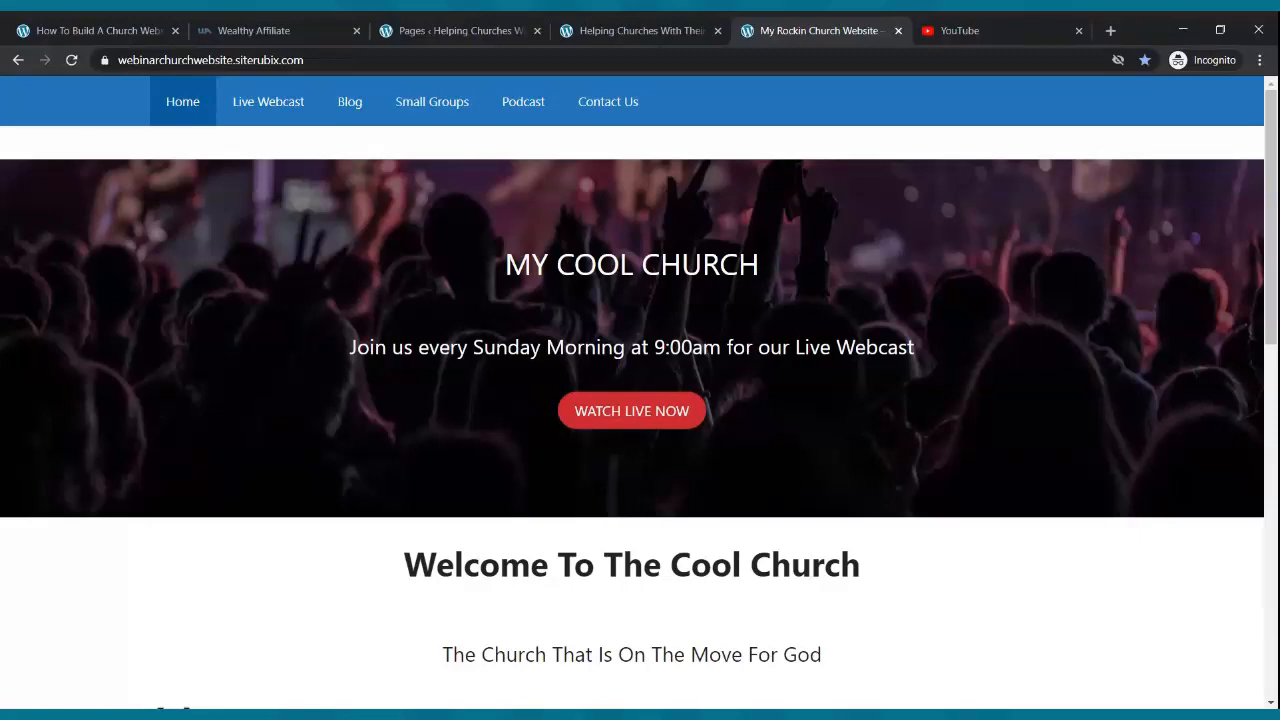
pyautogui.click(505, 30)
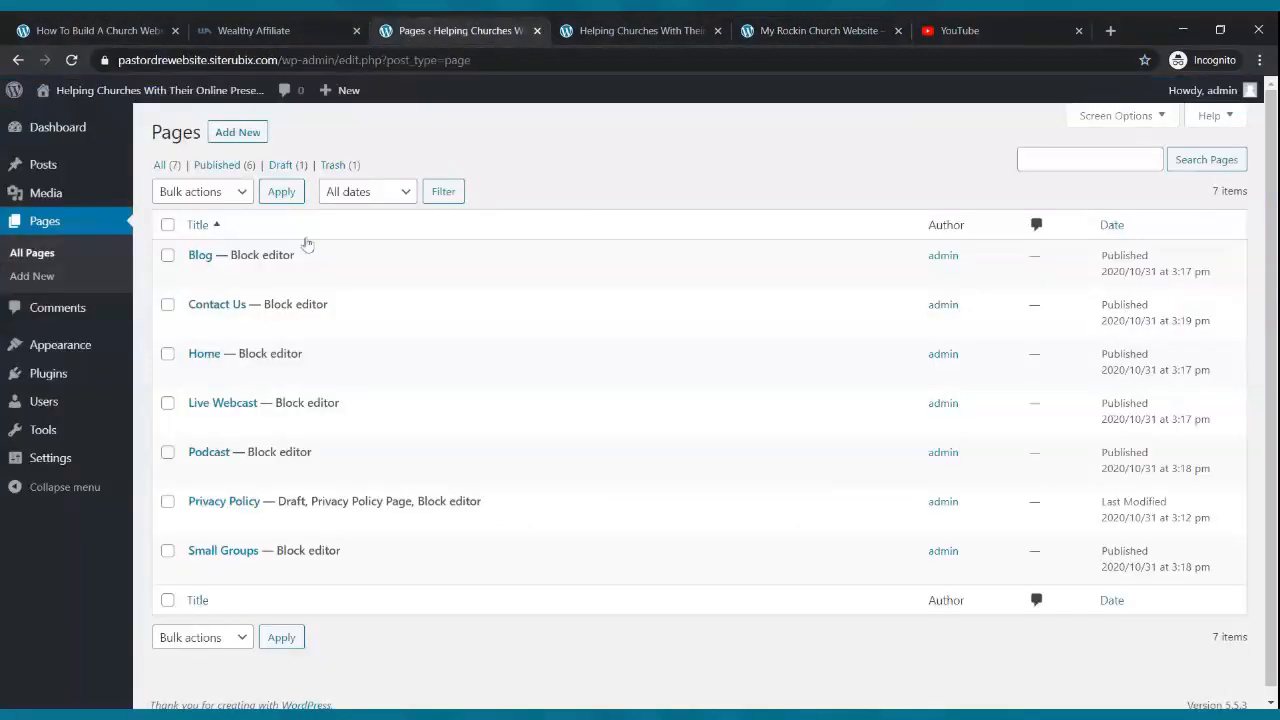
# - In Appearance > Menus, remove the duplicate Home entry from the menu
pyautogui.click(55, 348)
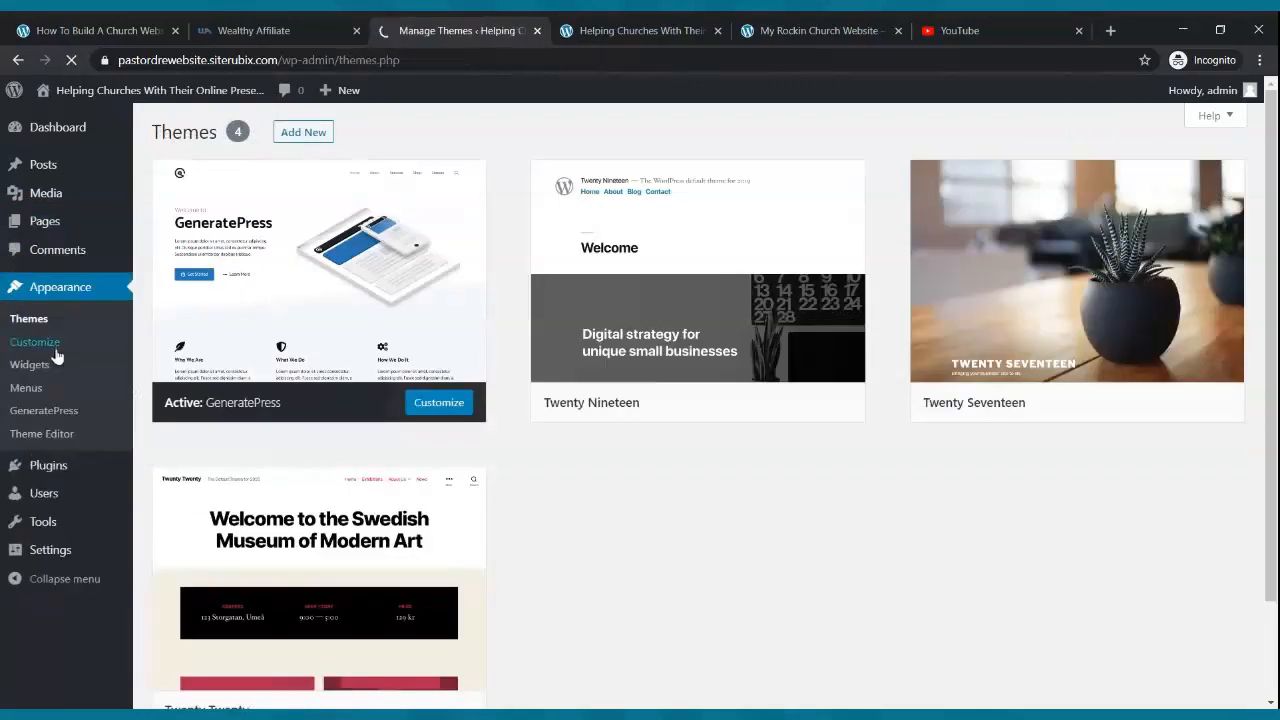
pyautogui.click(27, 388)
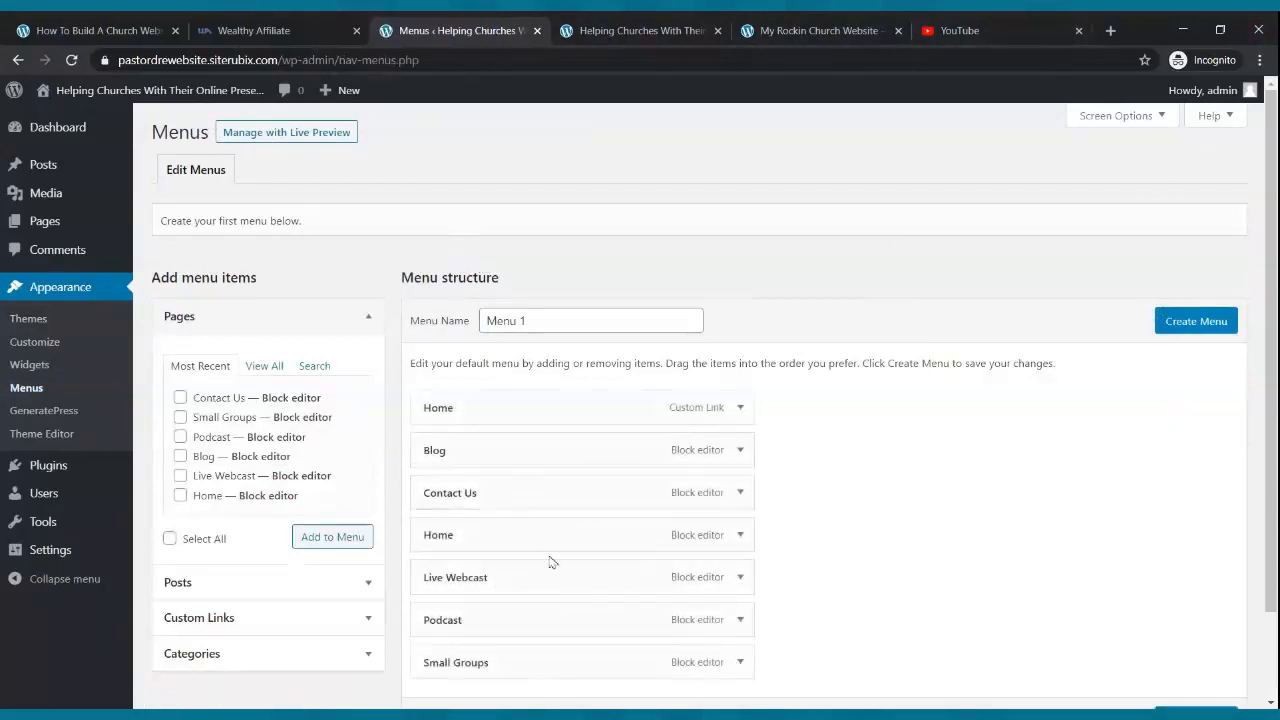
pyautogui.scroll(-2, 552, 560)
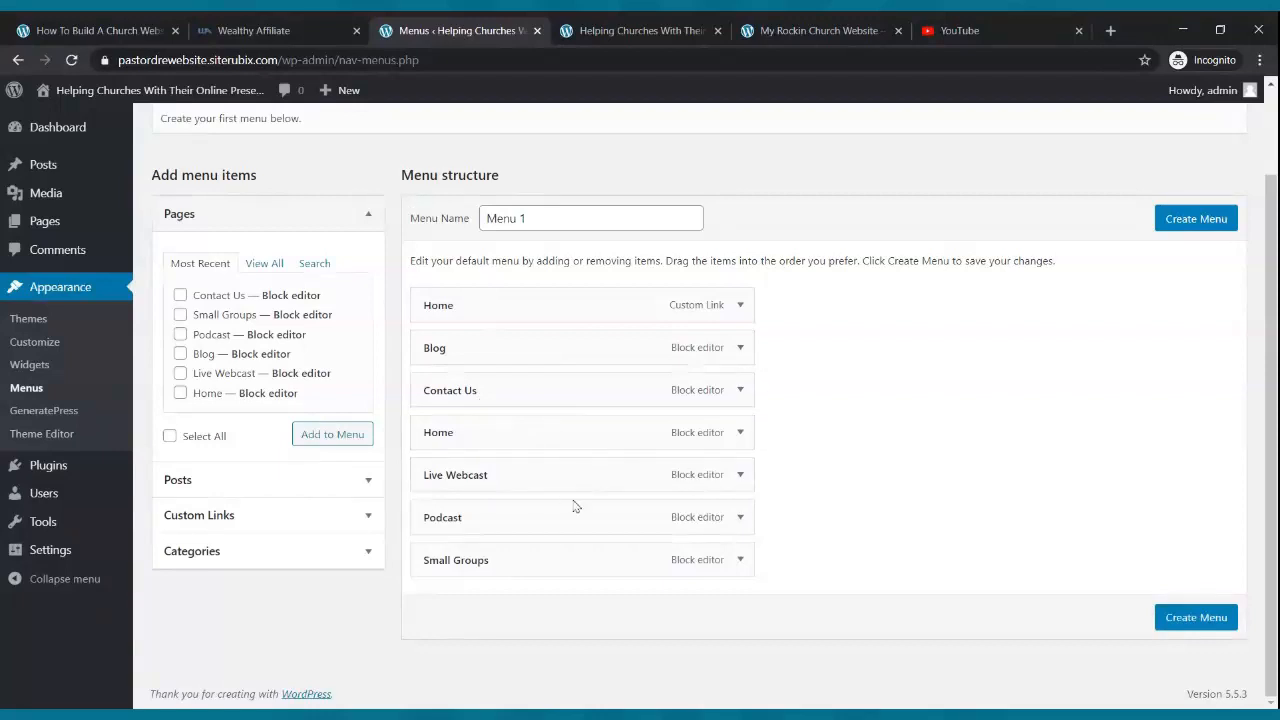
pyautogui.click(739, 433)
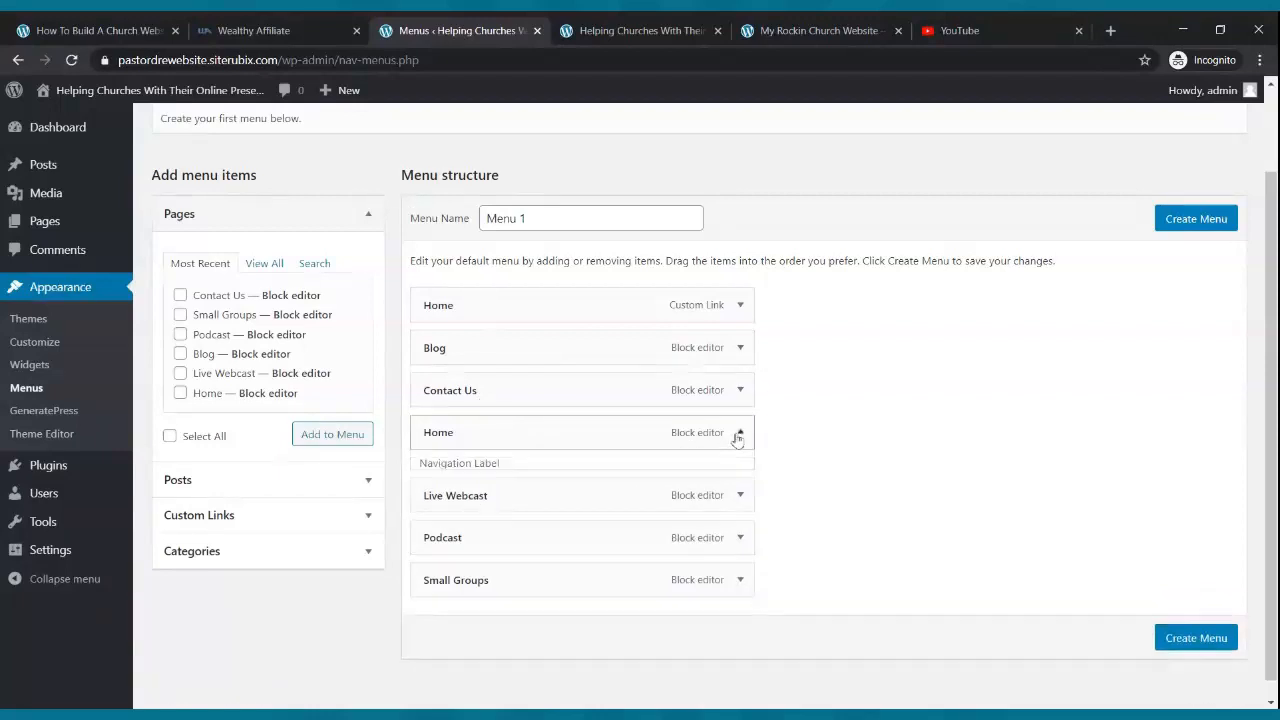
pyautogui.click(438, 586)
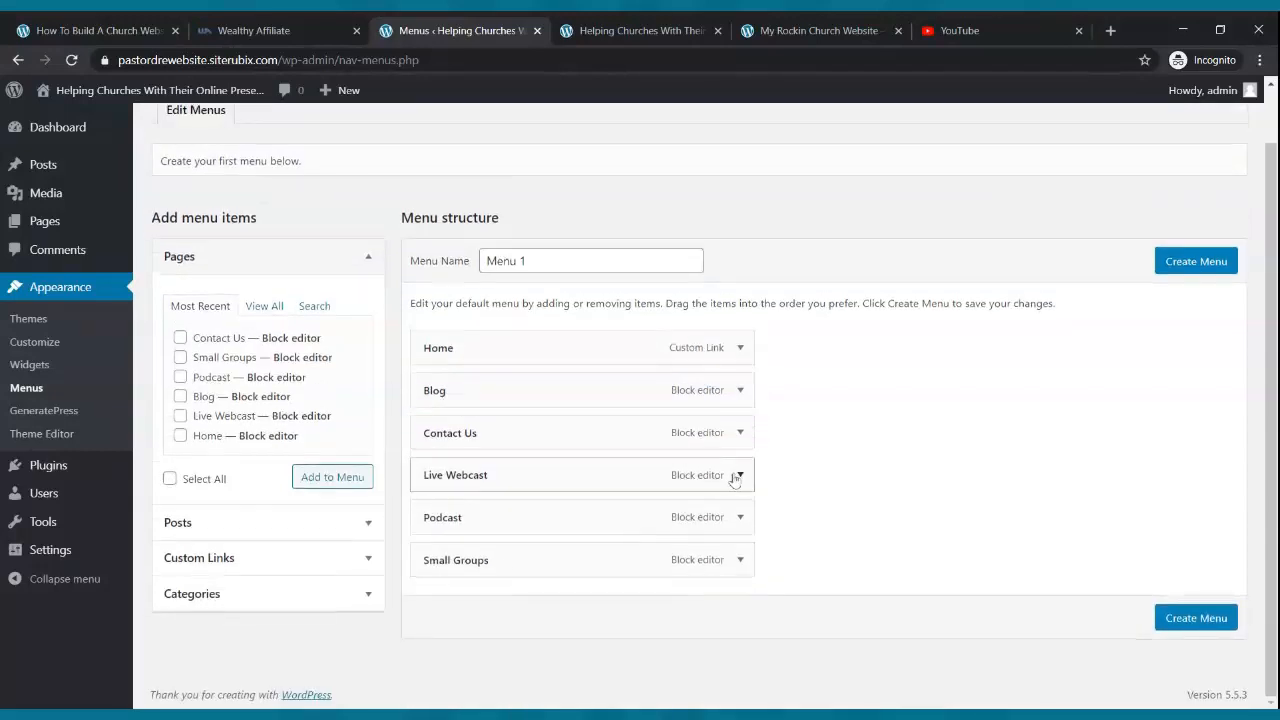
# - Order the items Home, Live Webcast, Blog, Small Groups, Podcast, Contact Us, then create the menu
pyautogui.moveTo(523, 393); pyautogui.dragTo(524, 558)
pyautogui.moveTo(519, 514); pyautogui.dragTo(490, 472)
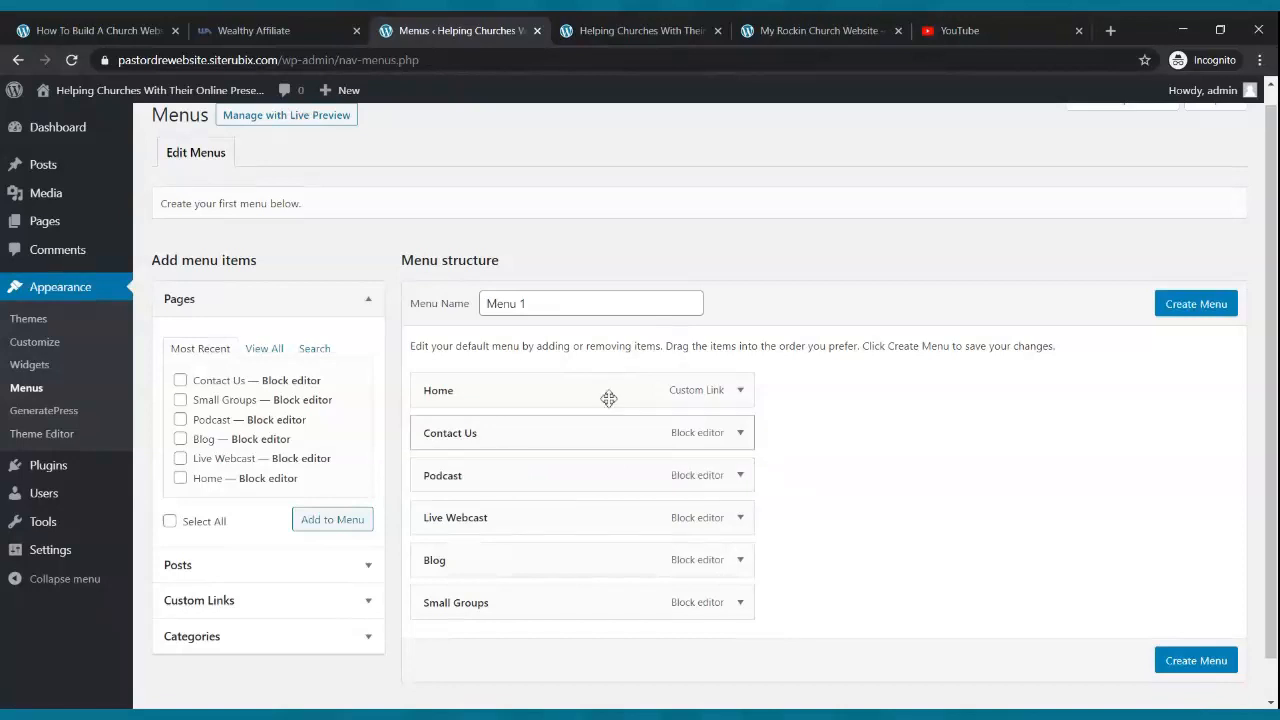
pyautogui.click(780, 30)
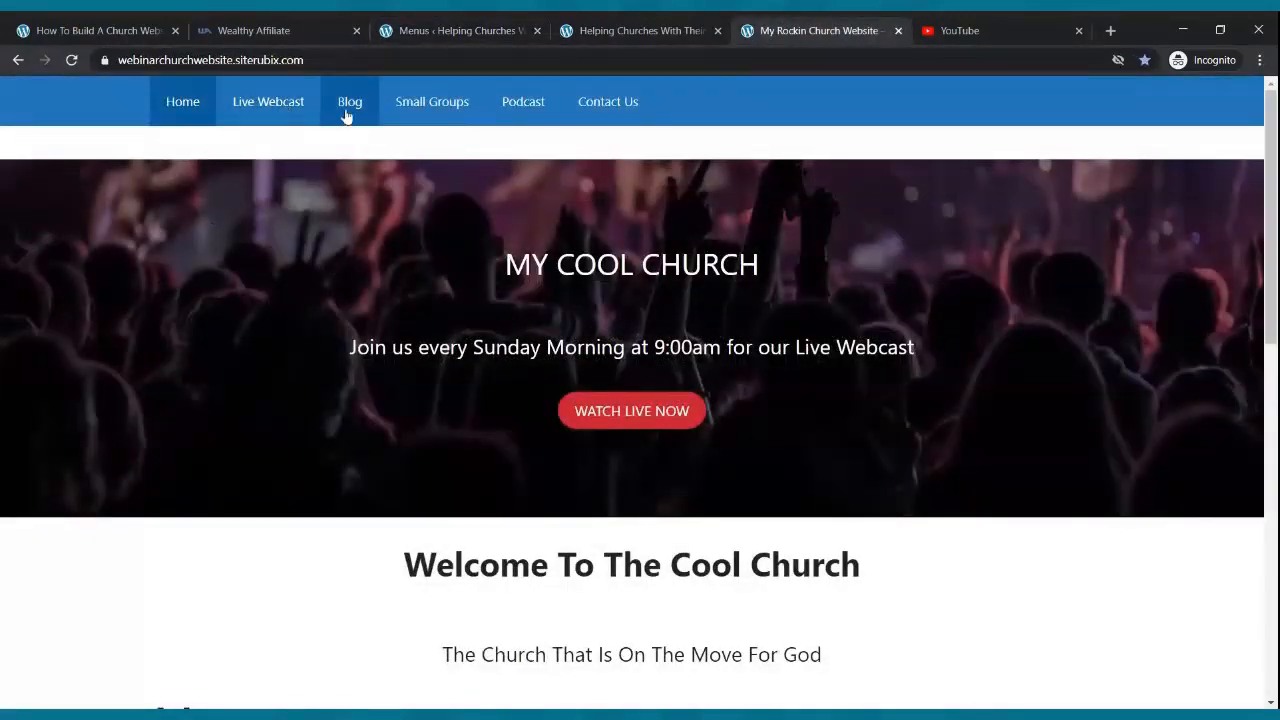
pyautogui.click(467, 25)
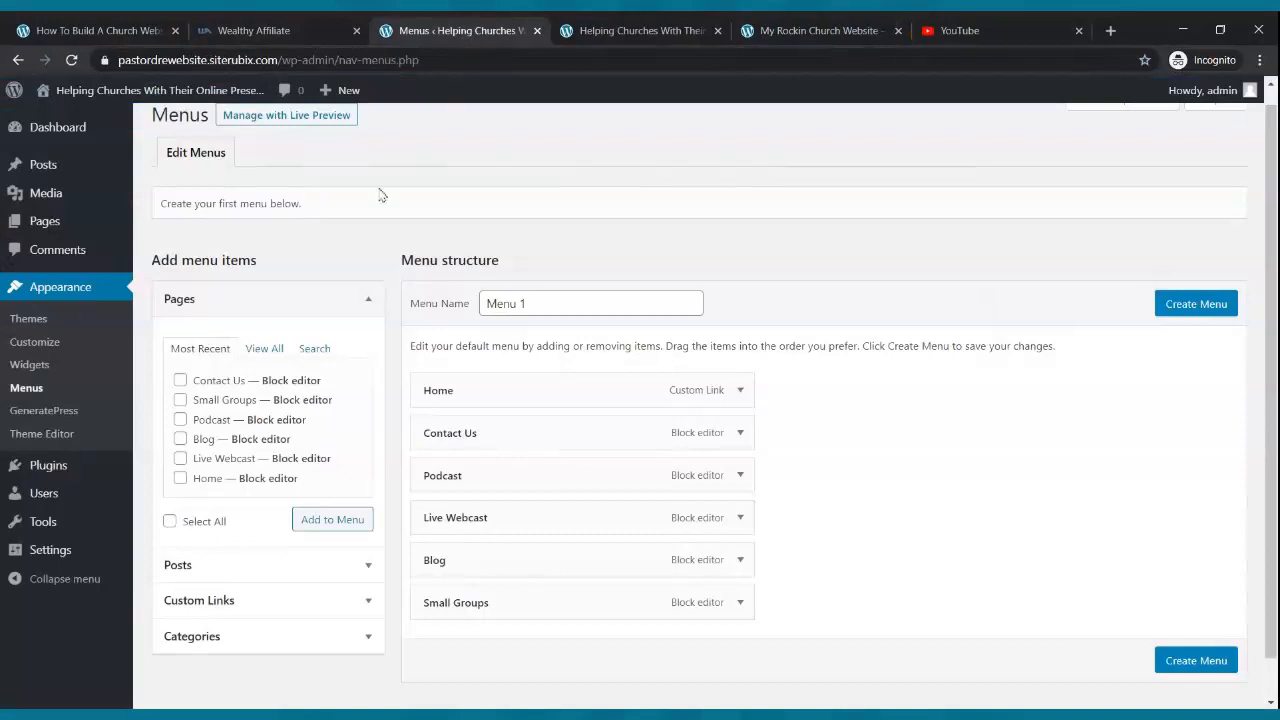
pyautogui.moveTo(449, 517); pyautogui.dragTo(425, 430)
pyautogui.moveTo(503, 557); pyautogui.dragTo(489, 471)
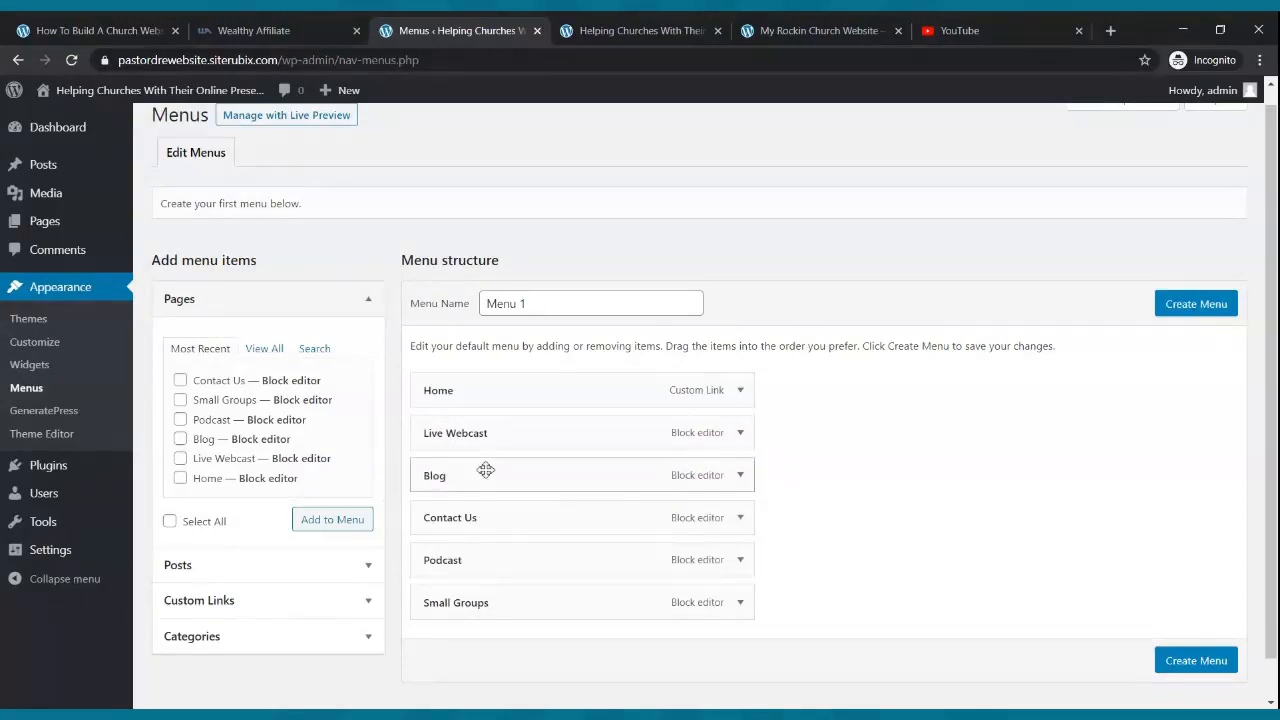
pyautogui.click(742, 24)
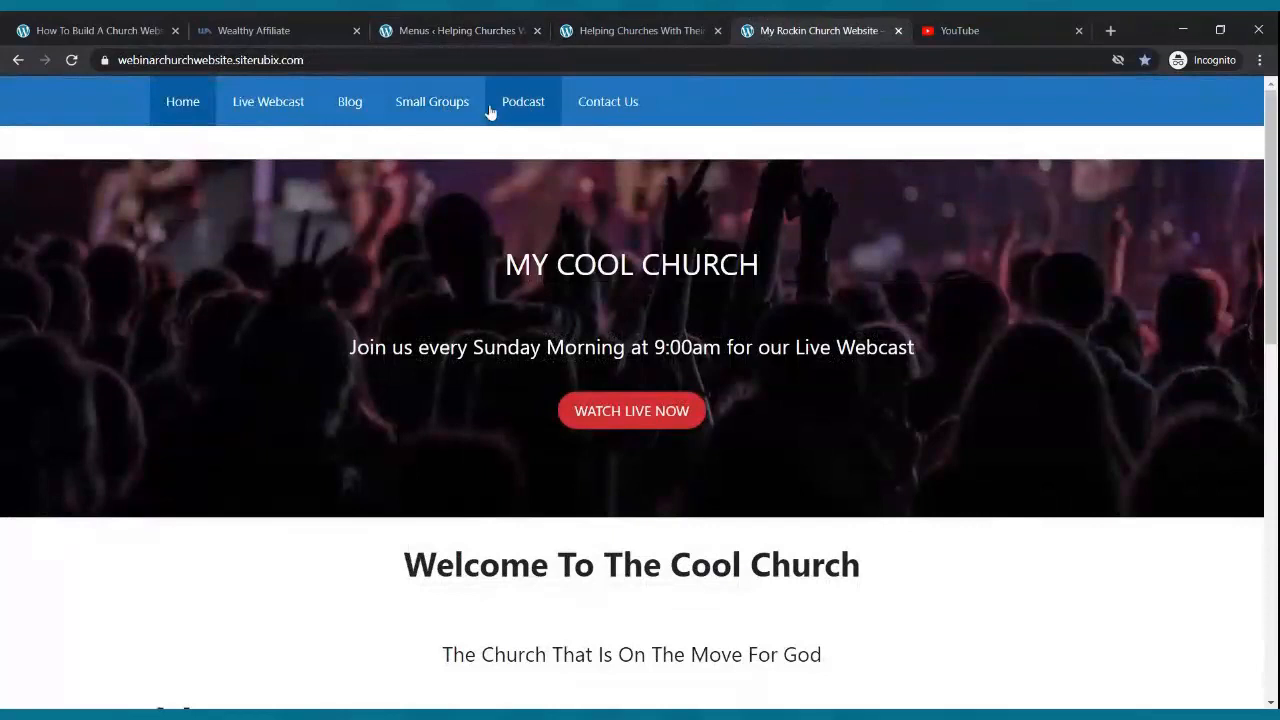
pyautogui.click(418, 24)
pyautogui.moveTo(476, 600); pyautogui.dragTo(466, 517)
pyautogui.moveTo(477, 604); pyautogui.dragTo(424, 560)
pyautogui.click(1203, 310)
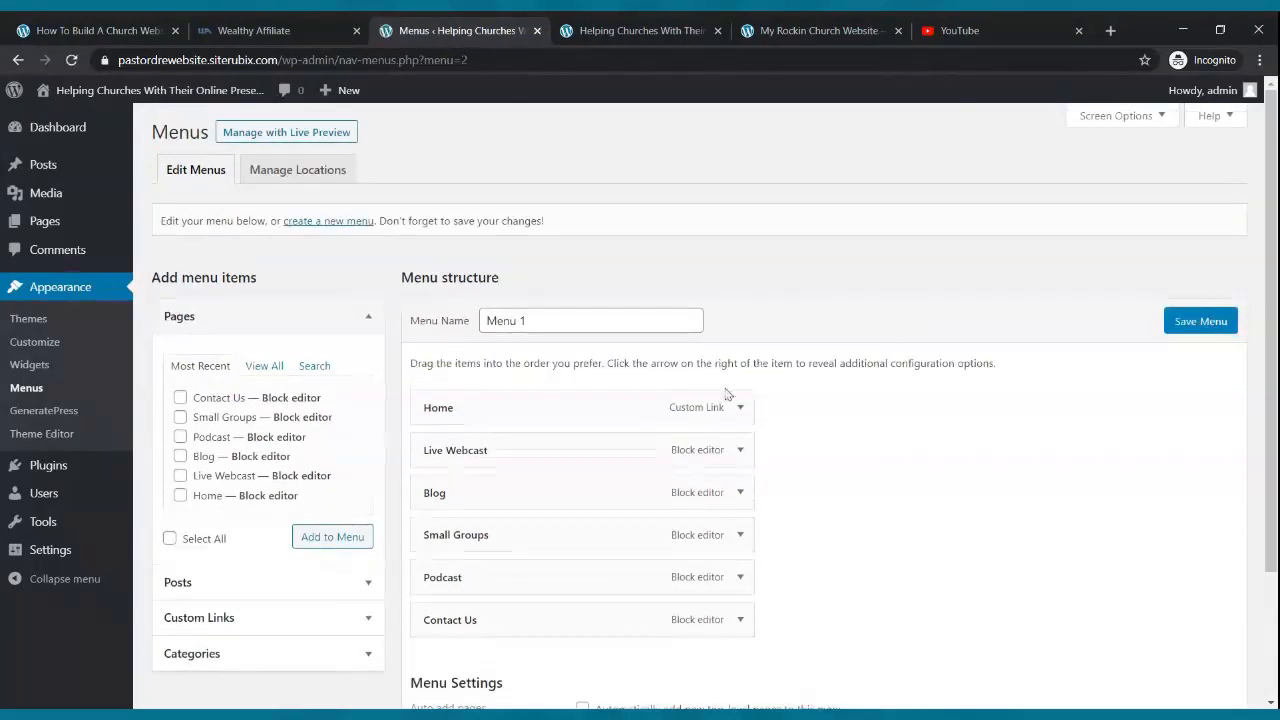
# - Assign Menu 1 to the Primary Menu display location and save it
pyautogui.scroll(-3, 727, 394)
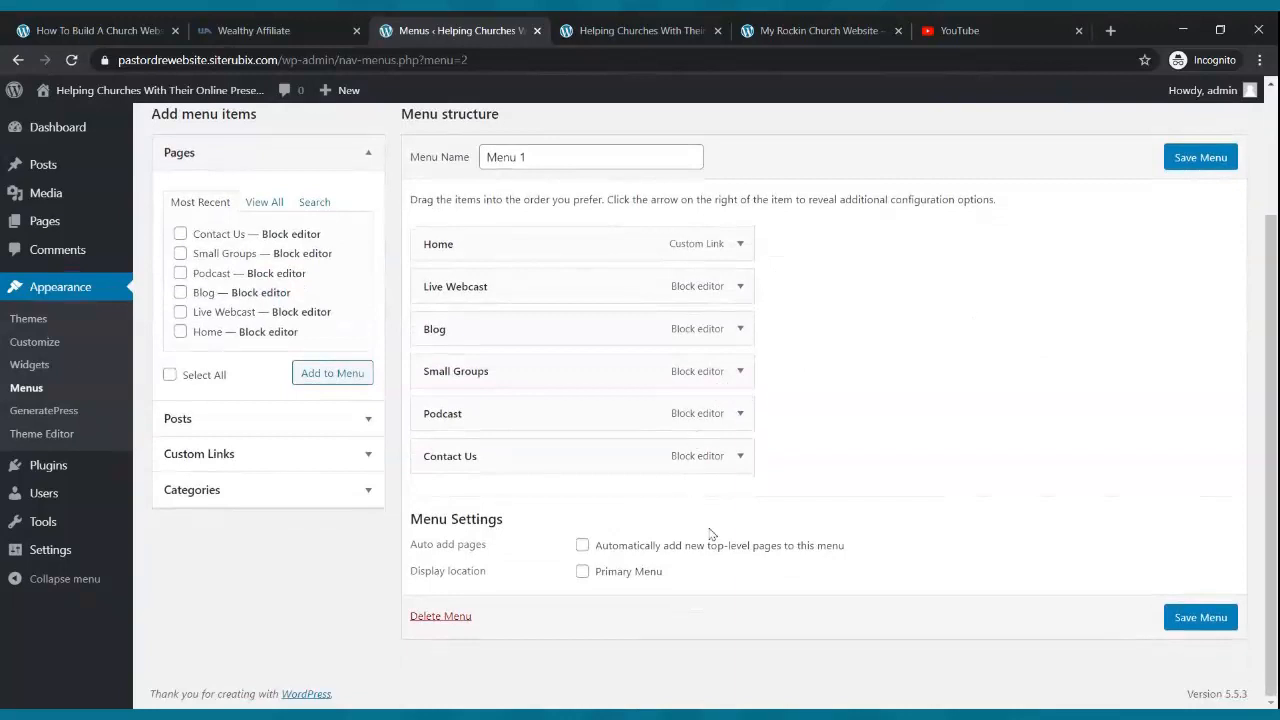
pyautogui.click(583, 572)
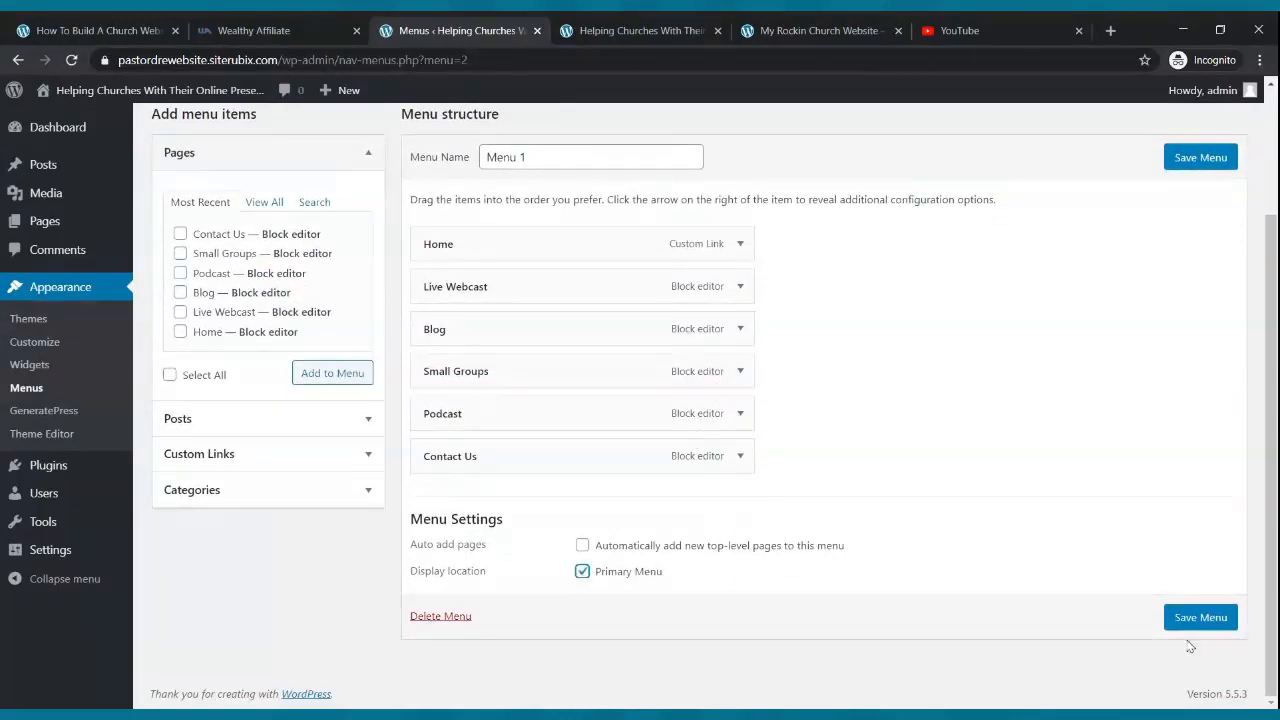
pyautogui.click(1222, 617)
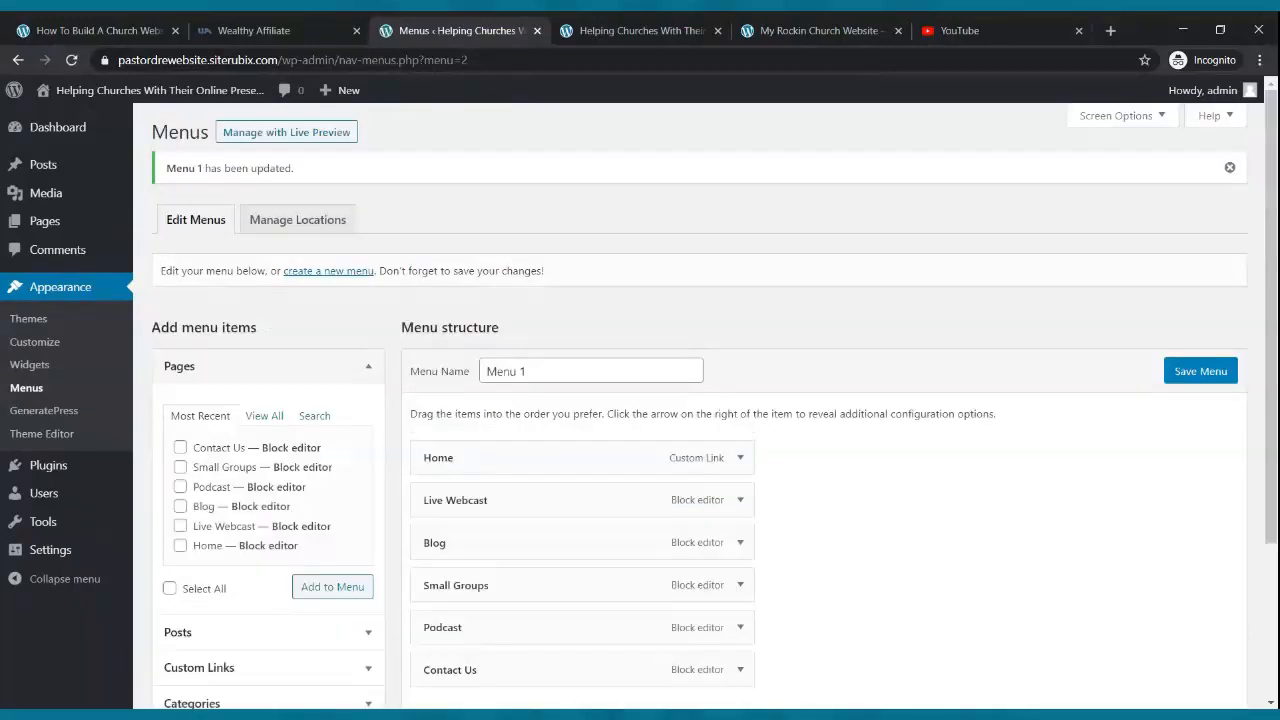
# - Reload the live site to check the new header menu, then return to Menus
pyautogui.click(592, 30)
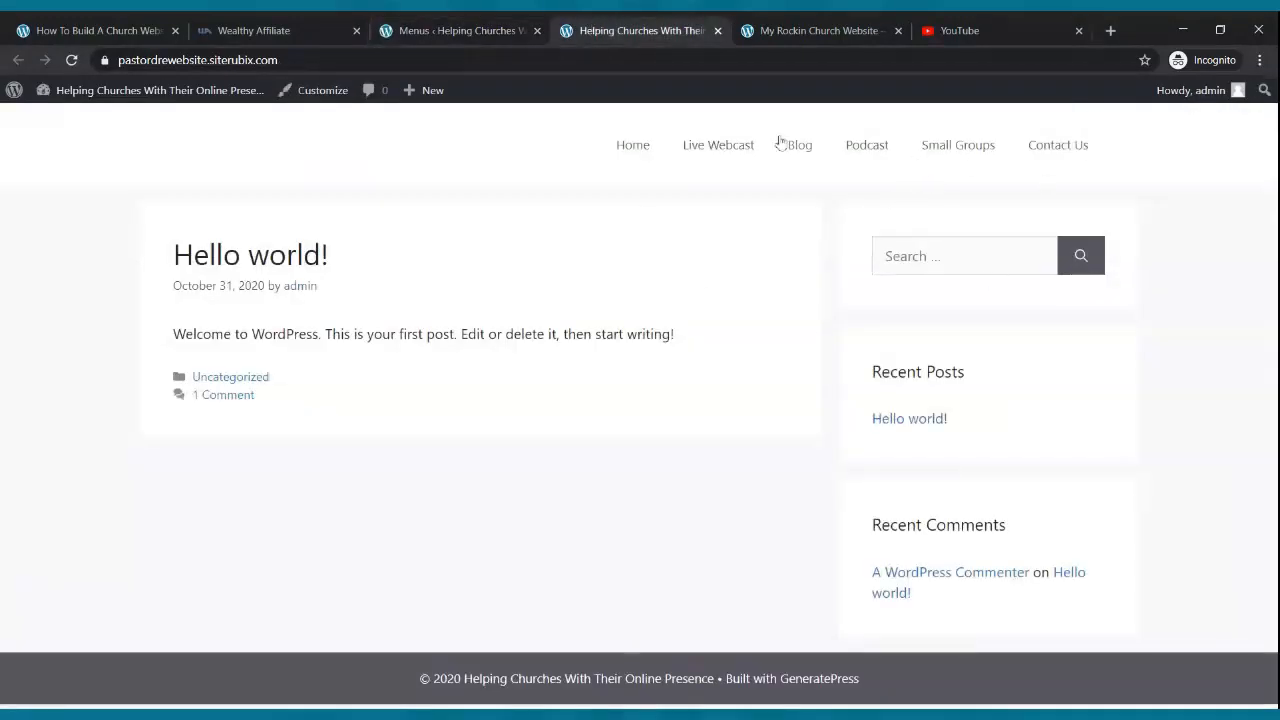
pyautogui.click(71, 60)
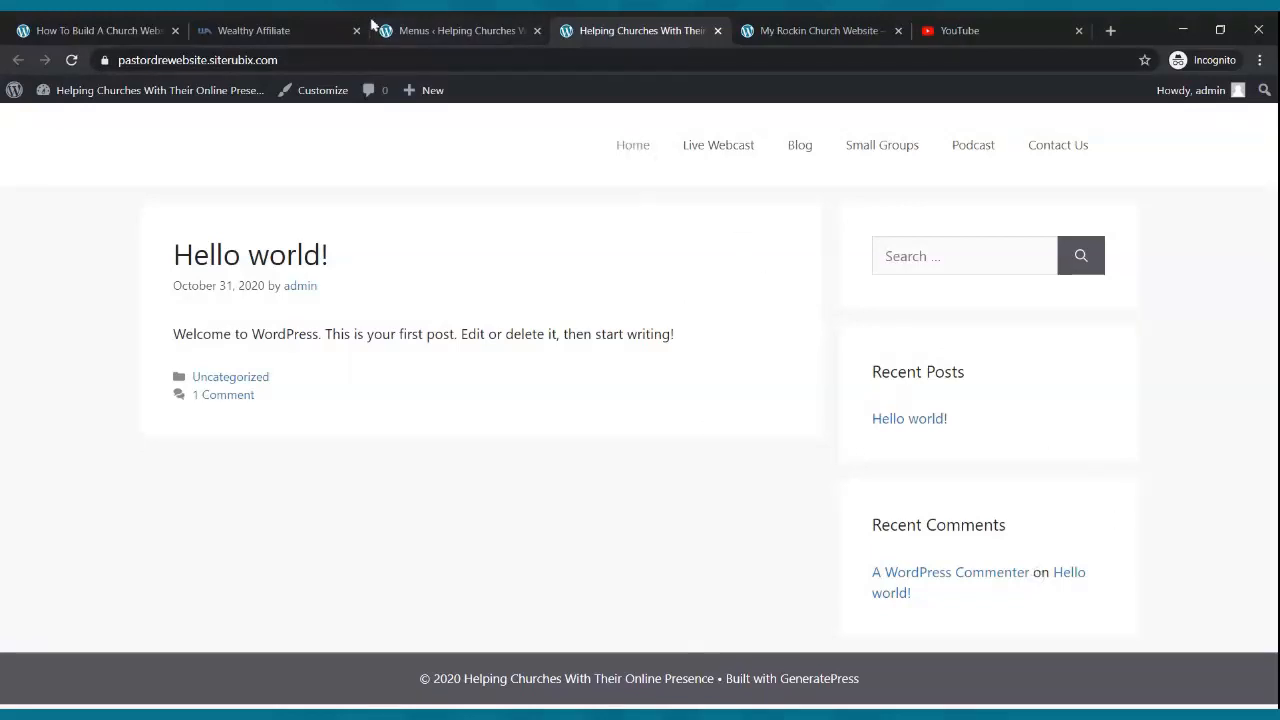
pyautogui.click(406, 28)
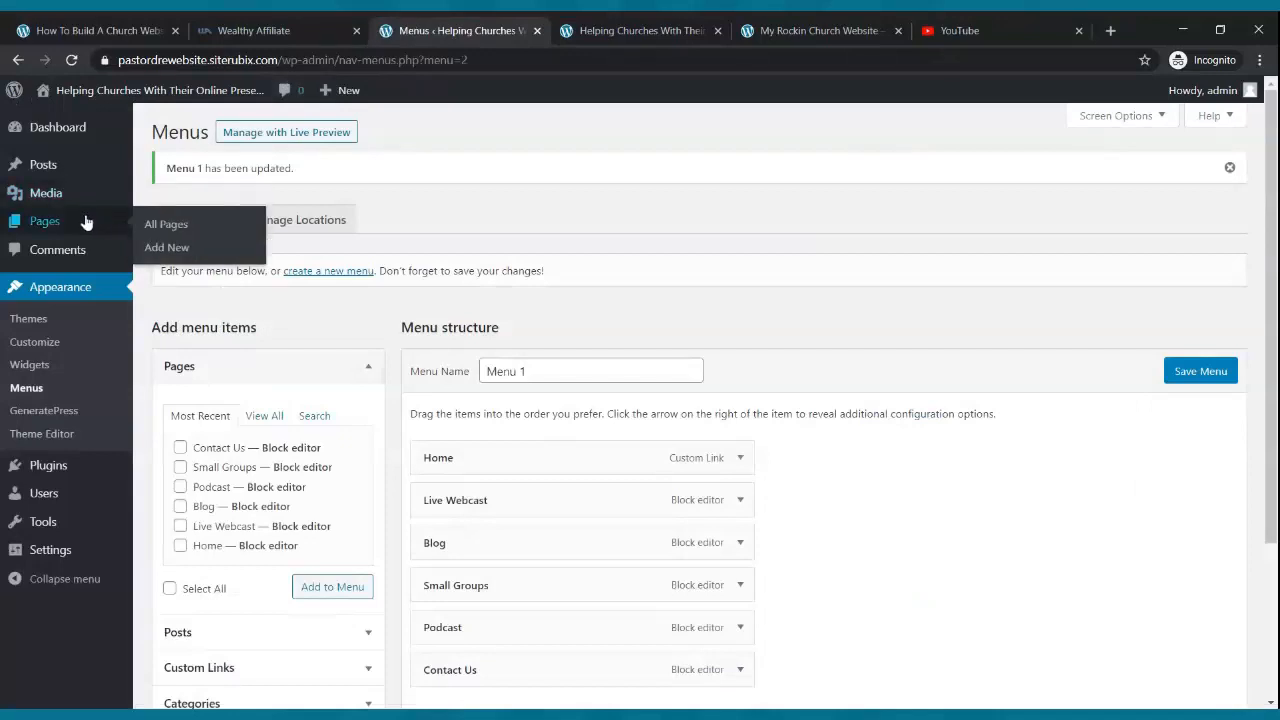
# - In Reading Settings, set a static homepage: Home as front page, Blog as posts page
pyautogui.click(44, 297)
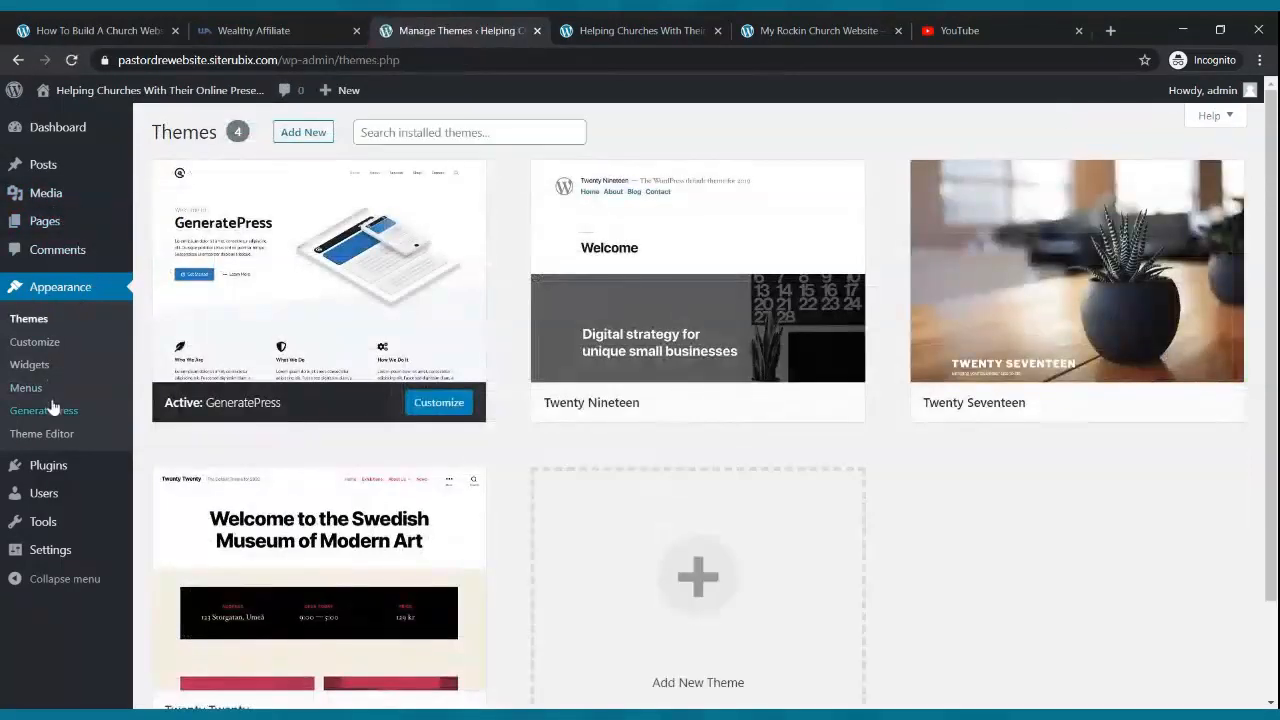
pyautogui.click(46, 557)
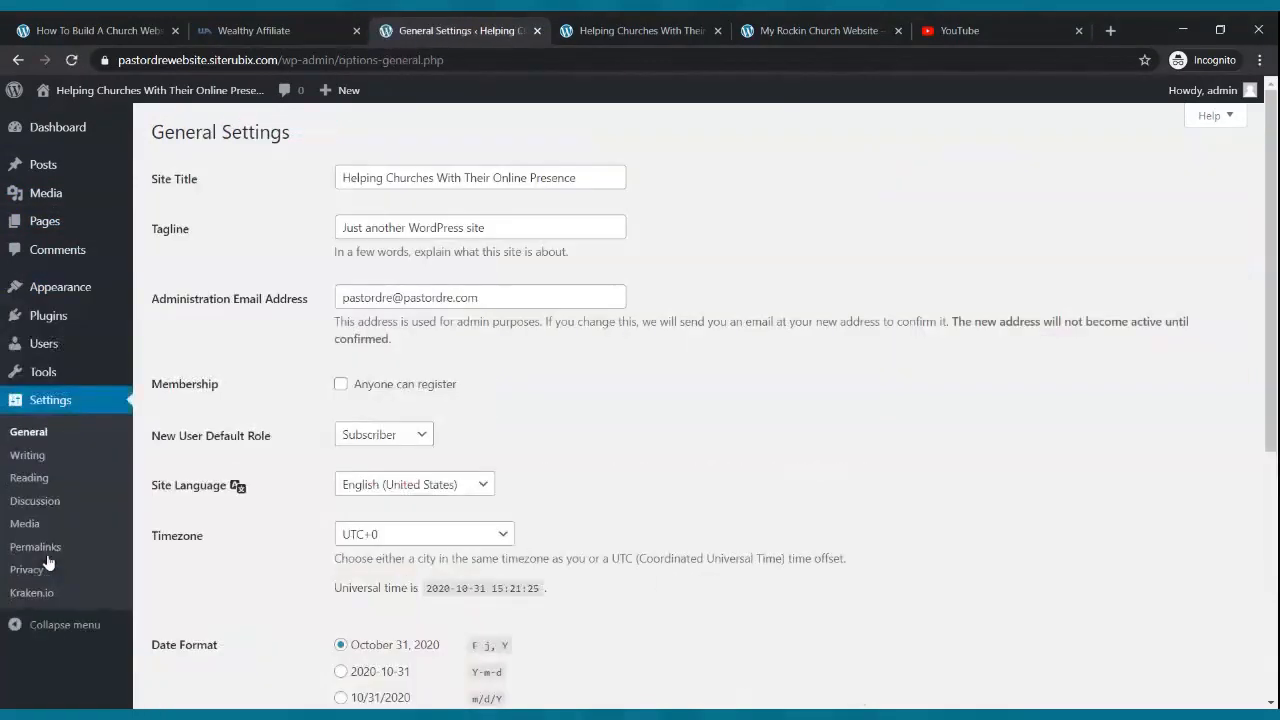
pyautogui.click(30, 481)
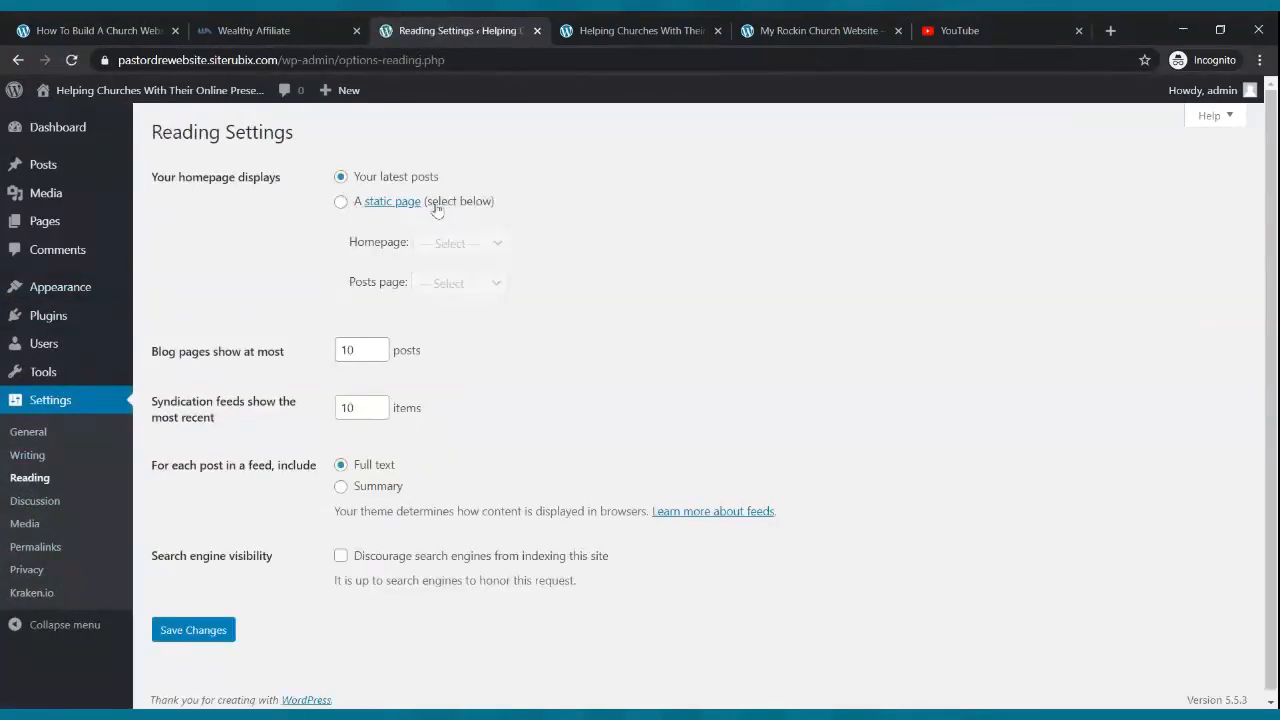
pyautogui.click(341, 204)
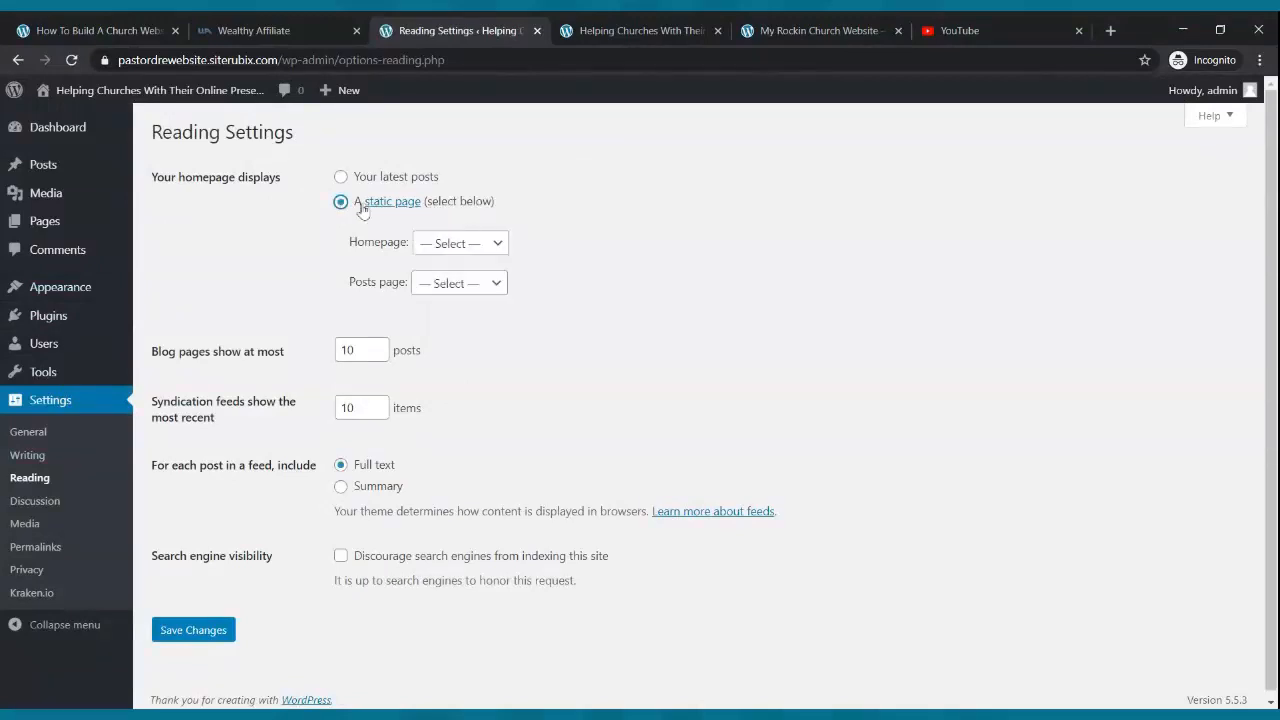
pyautogui.click(462, 245)
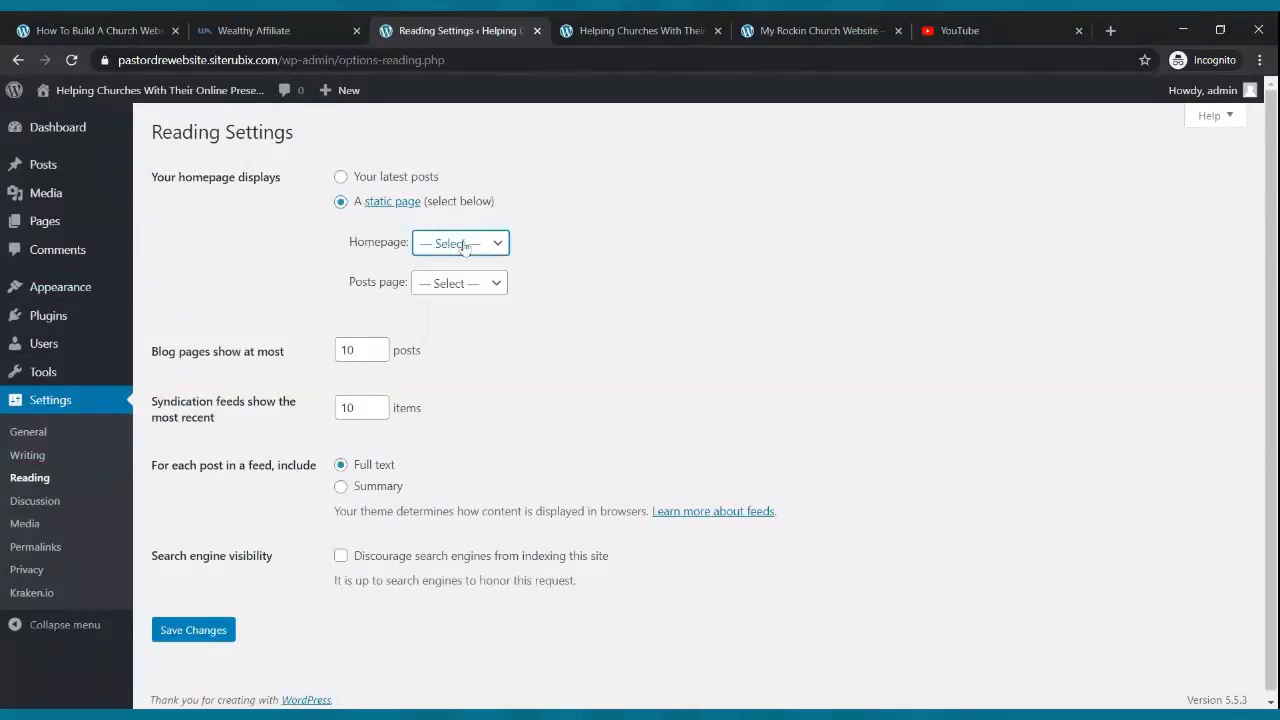
pyautogui.click(462, 265)
pyautogui.click(494, 286)
pyautogui.click(481, 303)
pyautogui.click(209, 630)
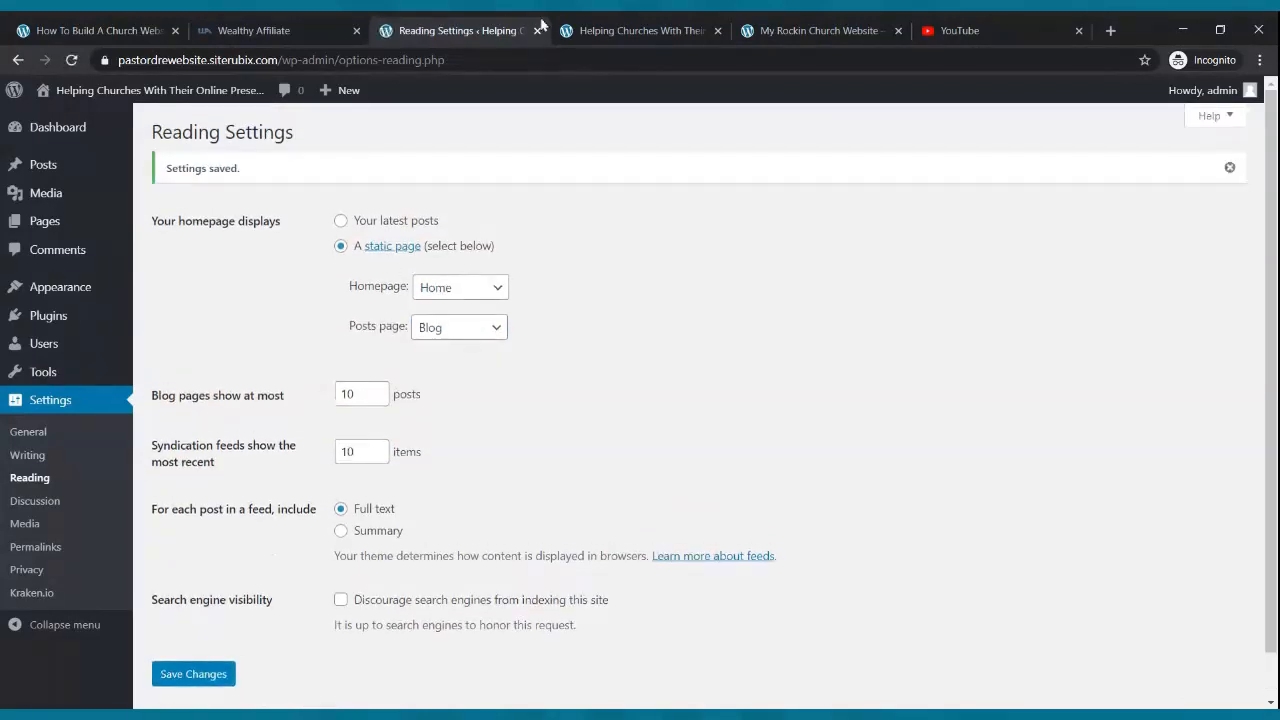
# - Compare the reloaded live Home page with the example church site, then open the Pages list
pyautogui.click(580, 30)
pyautogui.click(73, 62)
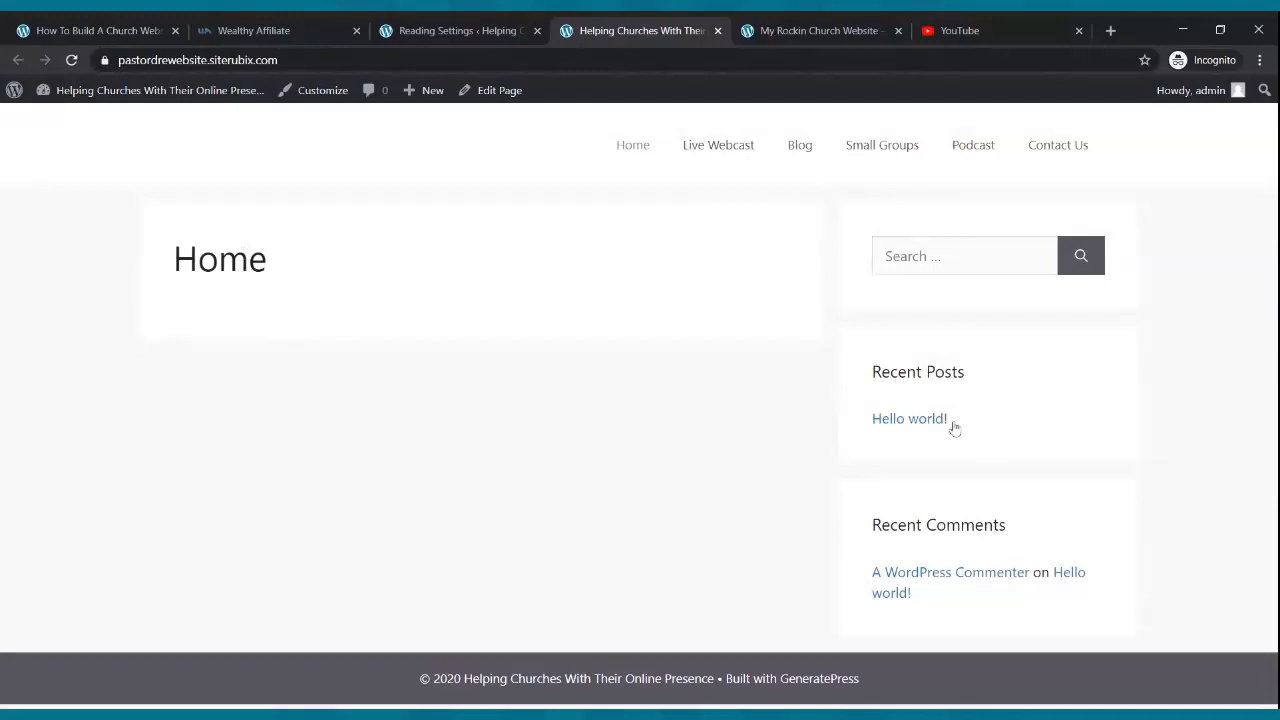
pyautogui.click(760, 28)
pyautogui.scroll(-3, 541, 277)
pyautogui.scroll(-2, 541, 277)
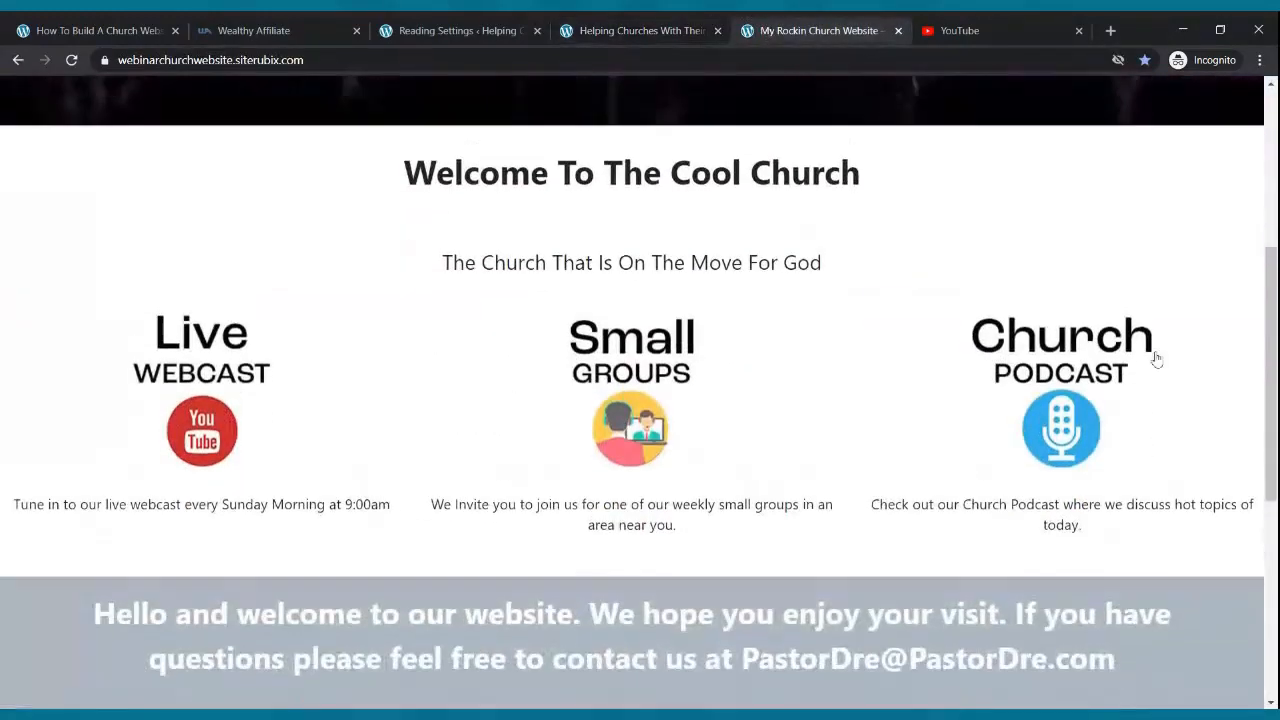
pyautogui.scroll(5, 1154, 357)
pyautogui.click(472, 30)
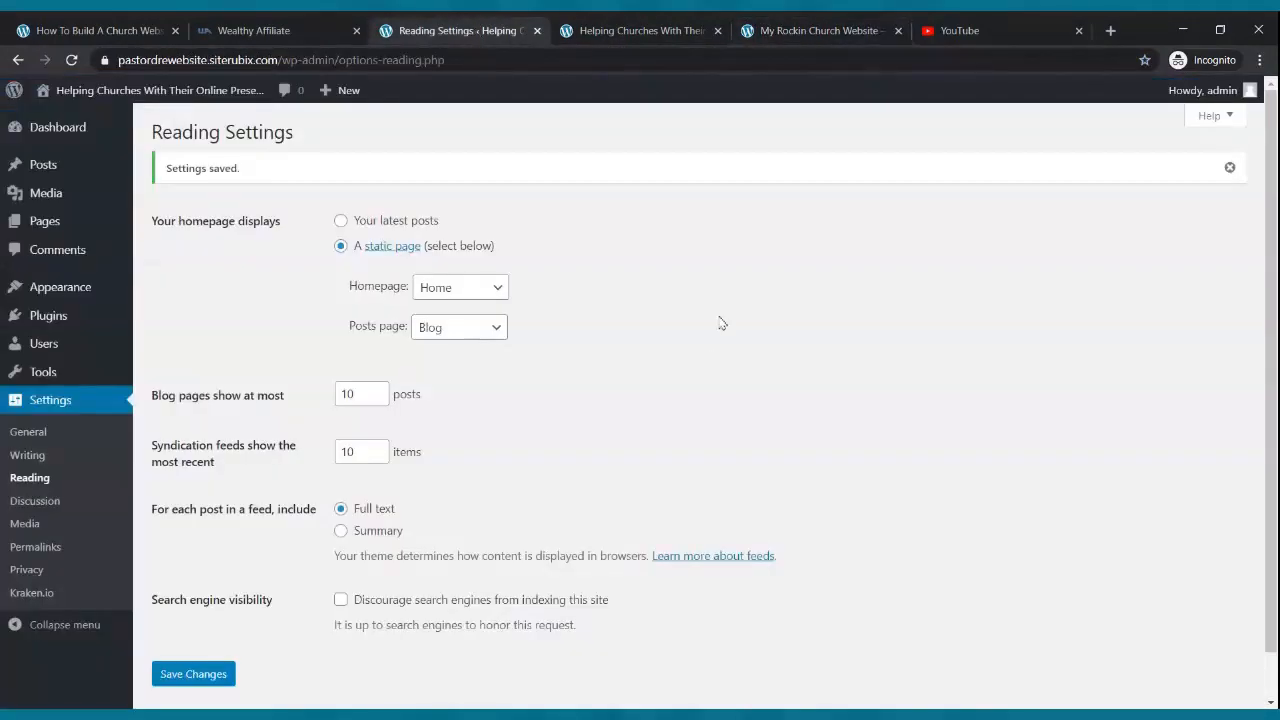
pyautogui.click(592, 30)
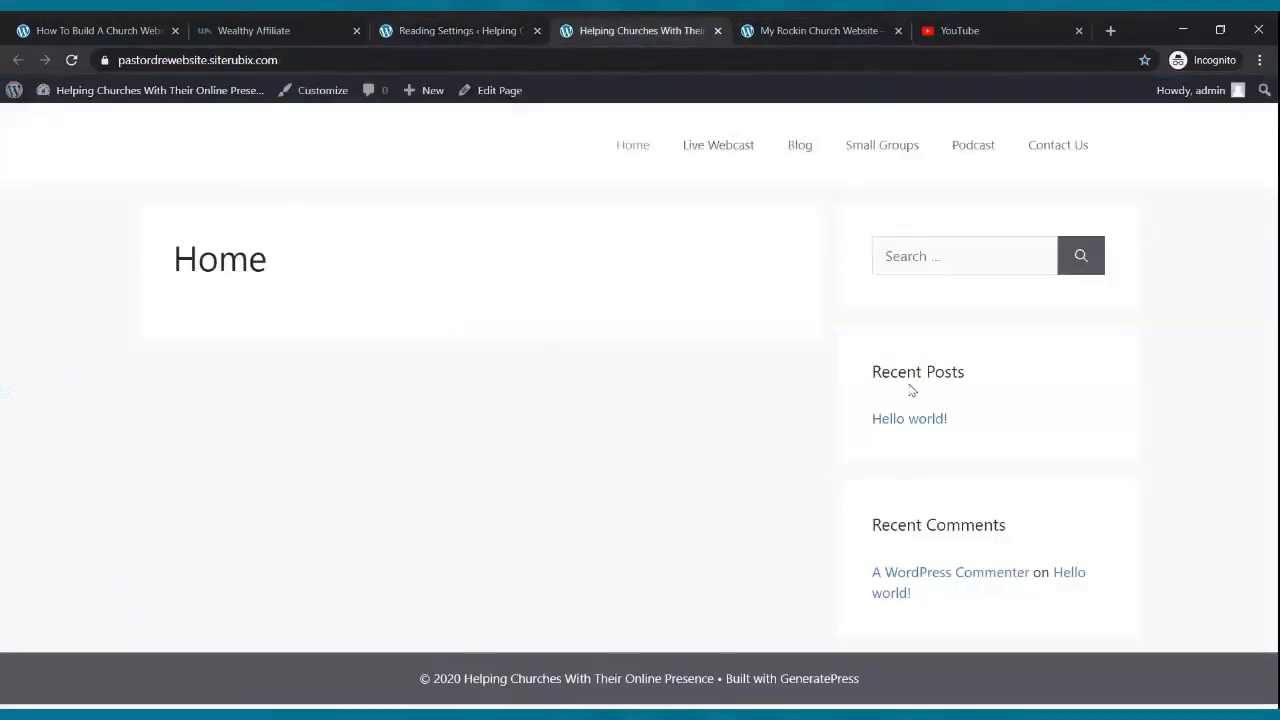
pyautogui.click(456, 36)
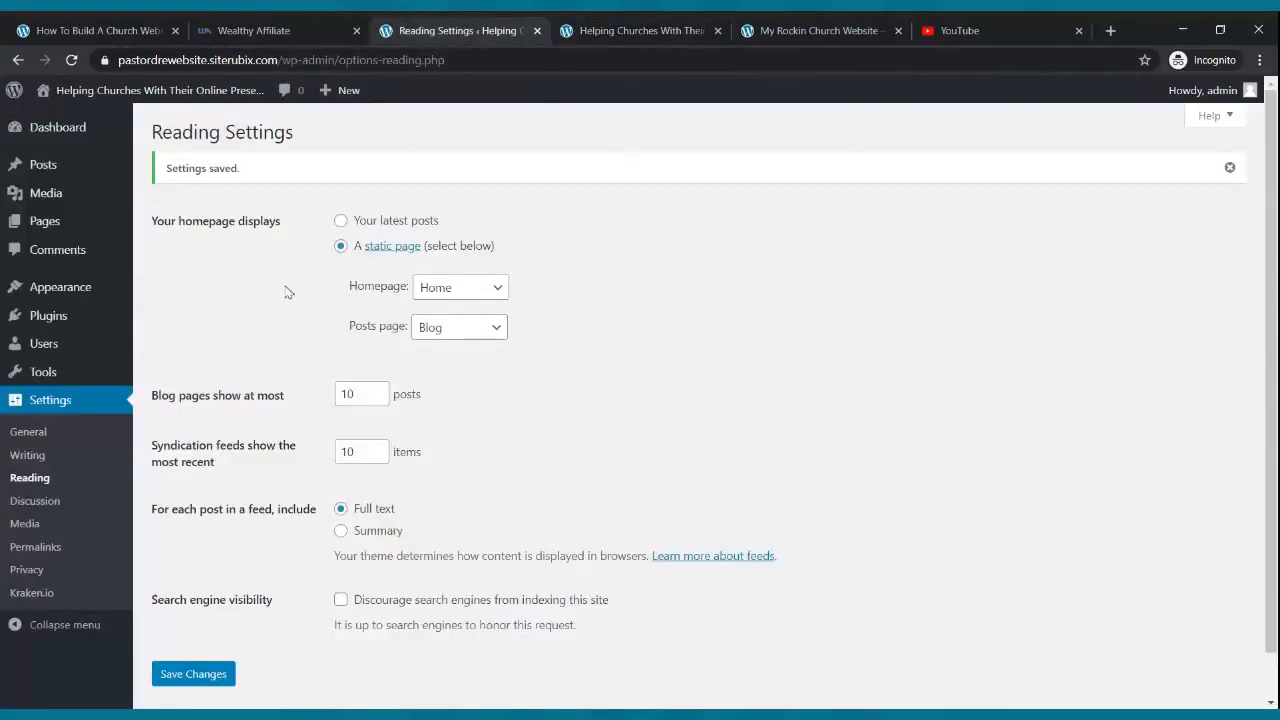
pyautogui.click(41, 224)
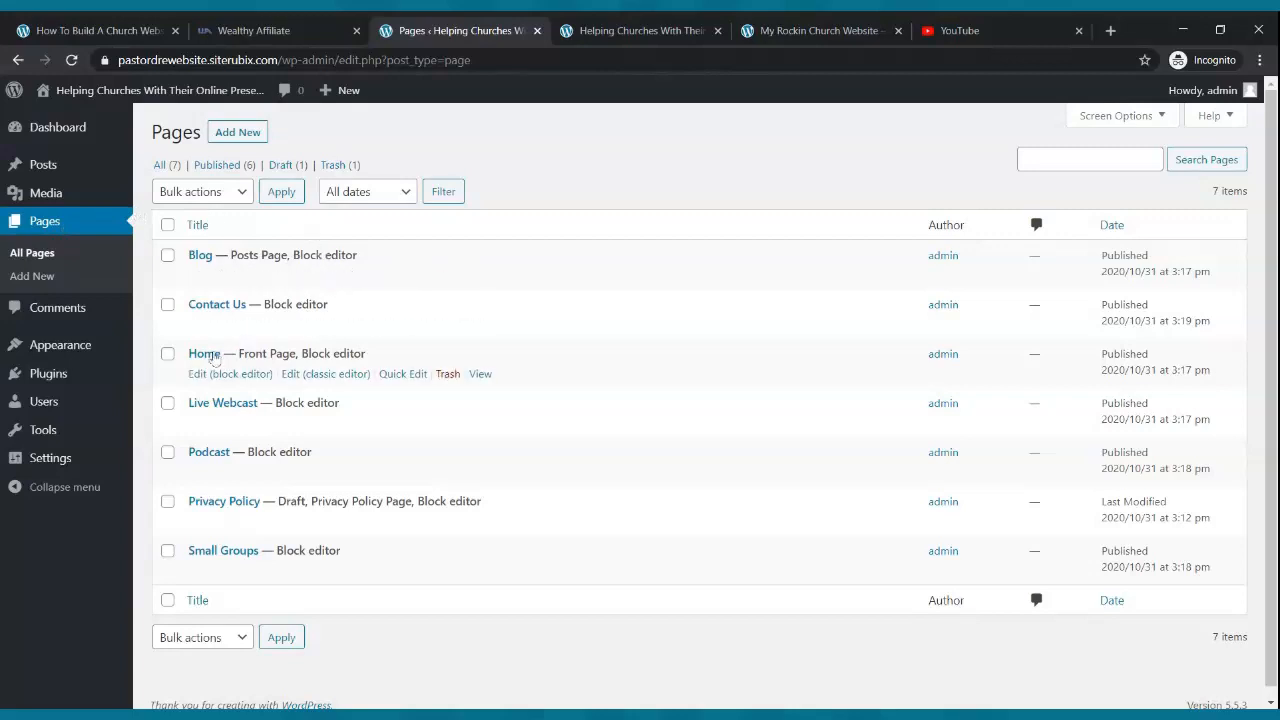
# - Give the Home page No Sidebars and a Full Width content container, and update it
pyautogui.click(222, 376)
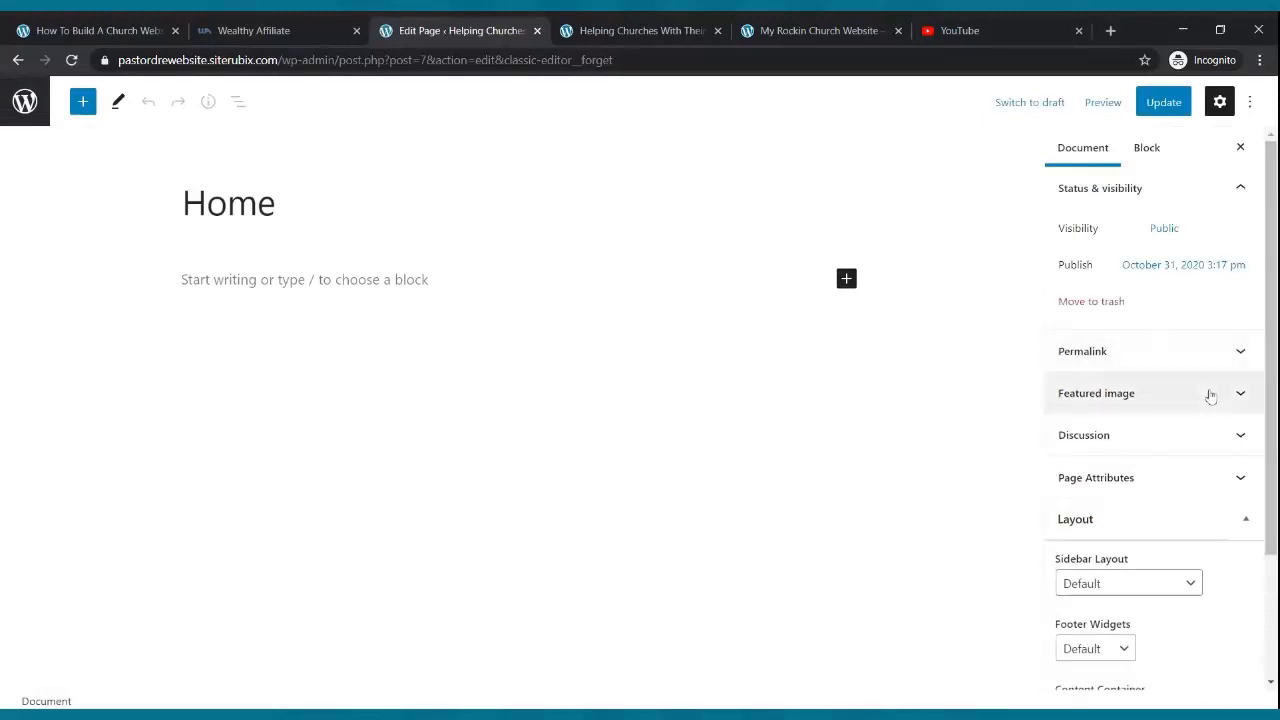
pyautogui.scroll(-3, 1210, 396)
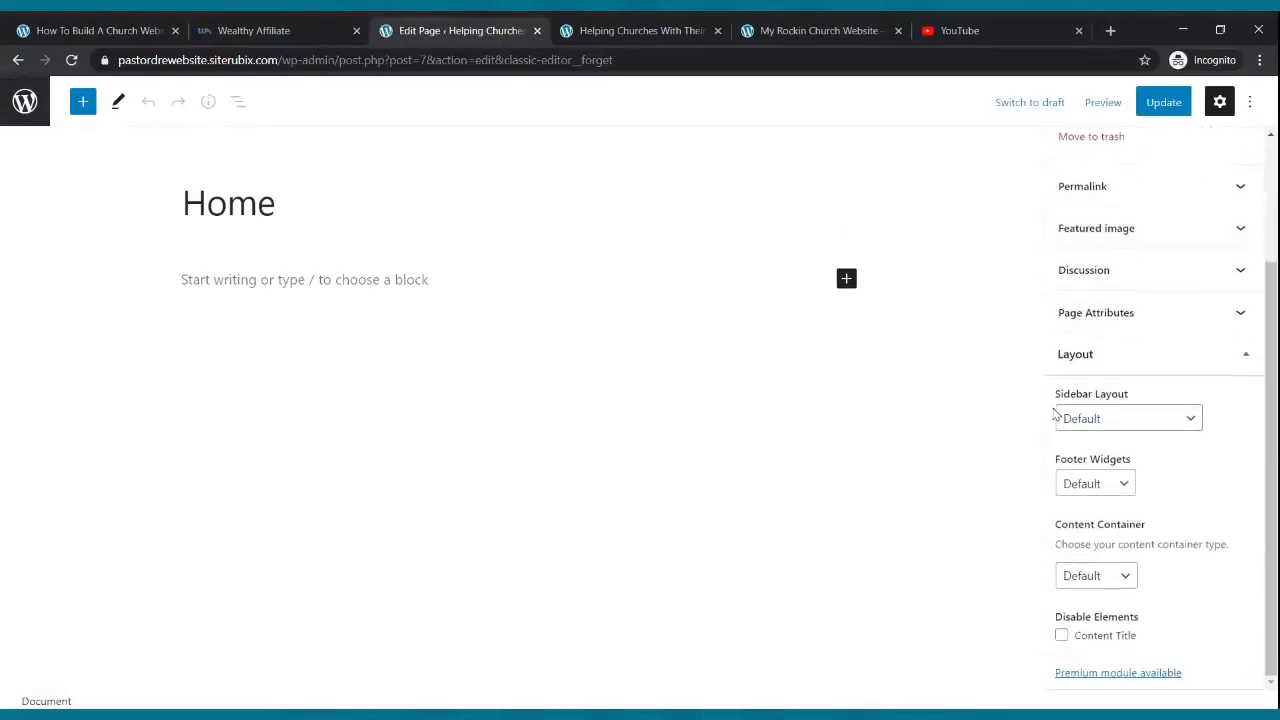
pyautogui.click(1138, 420)
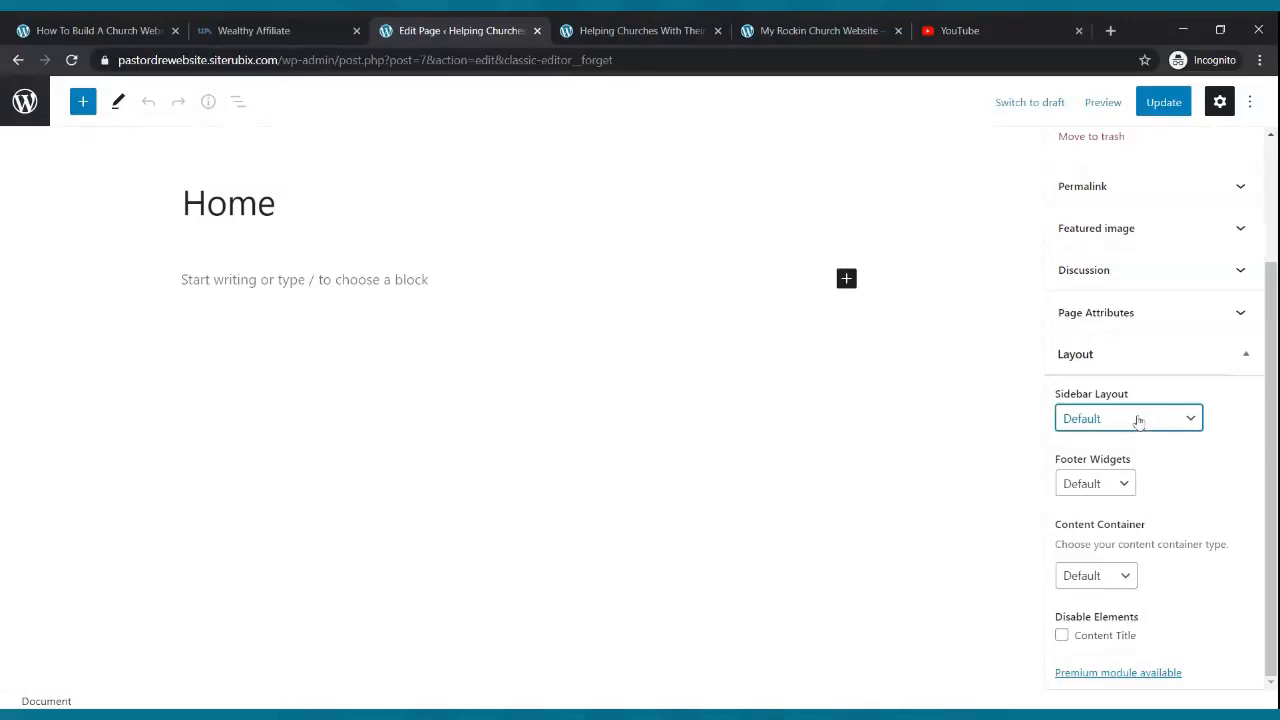
pyautogui.click(1130, 437)
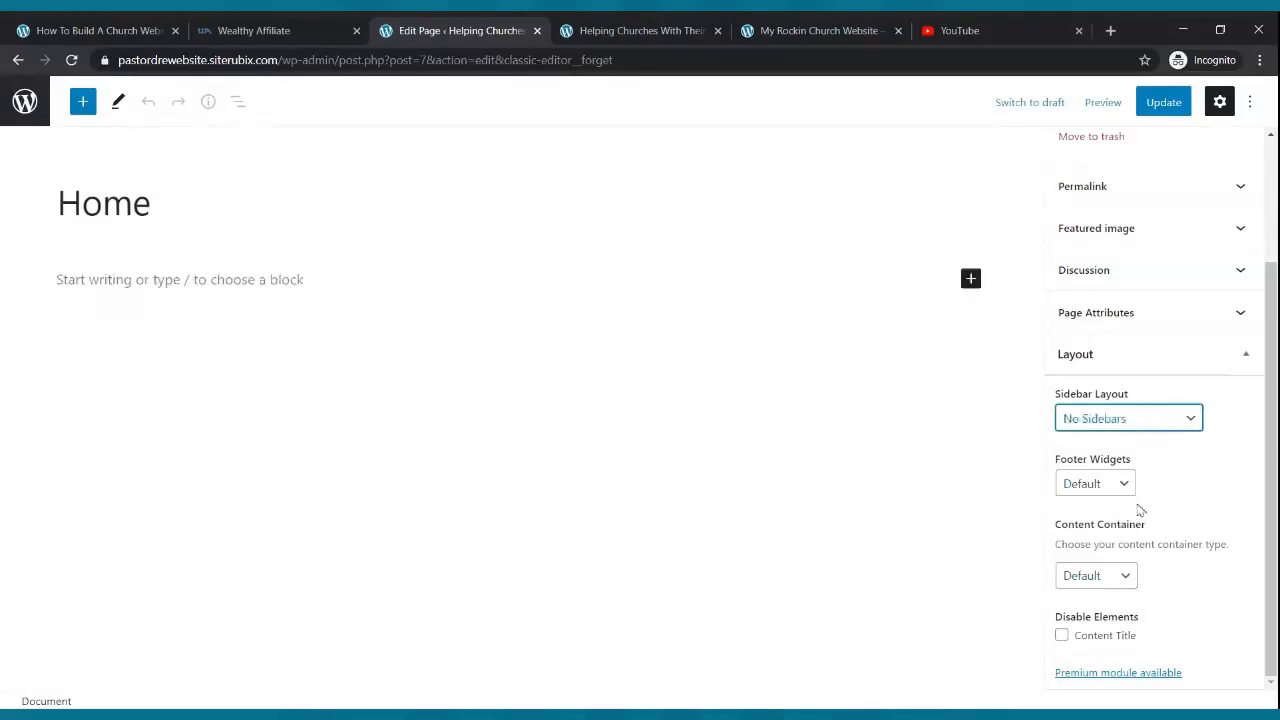
pyautogui.click(1127, 576)
pyautogui.click(1113, 640)
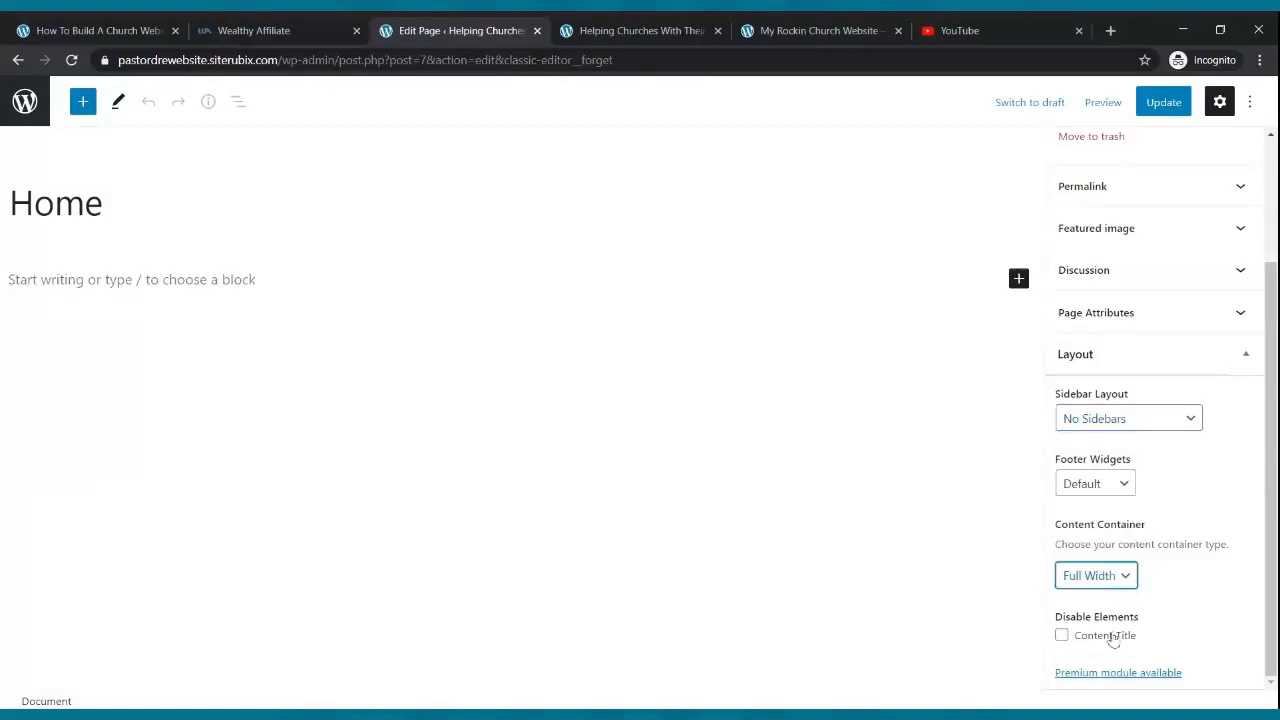
pyautogui.click(1163, 110)
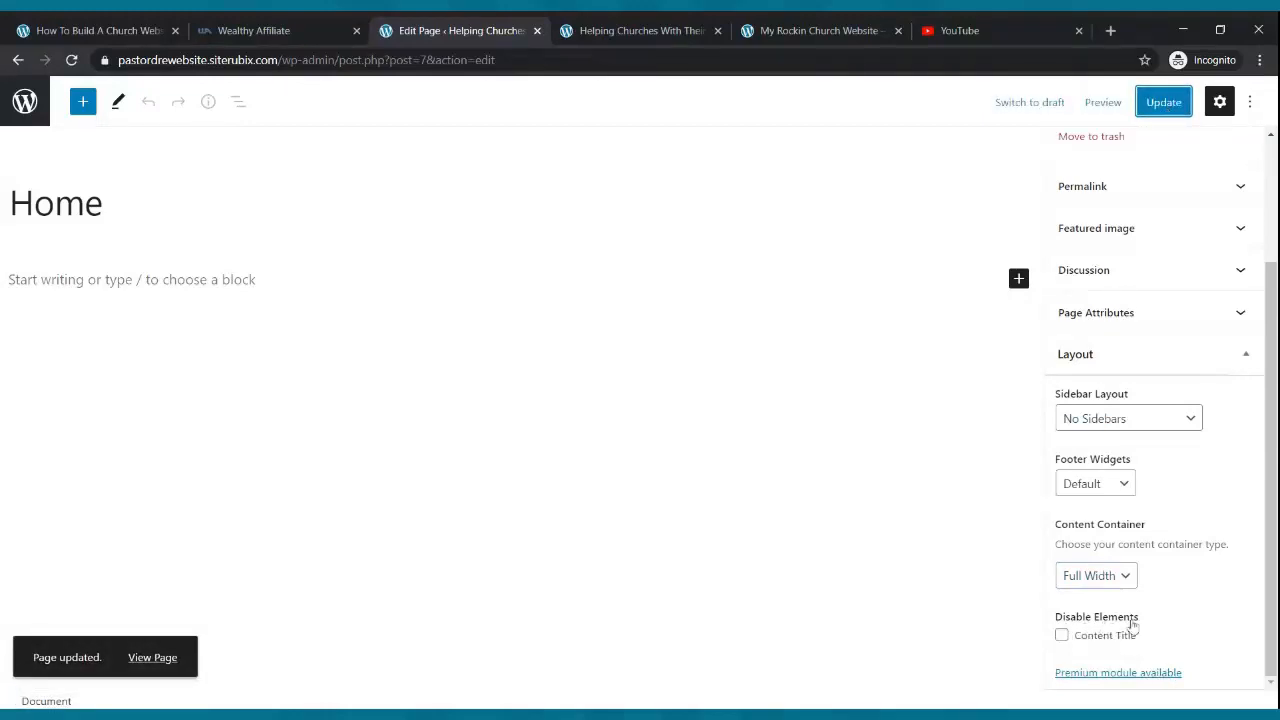
# - Tick Disable Content Title on Home, update, and view the live site
pyautogui.click(1062, 636)
pyautogui.click(1160, 103)
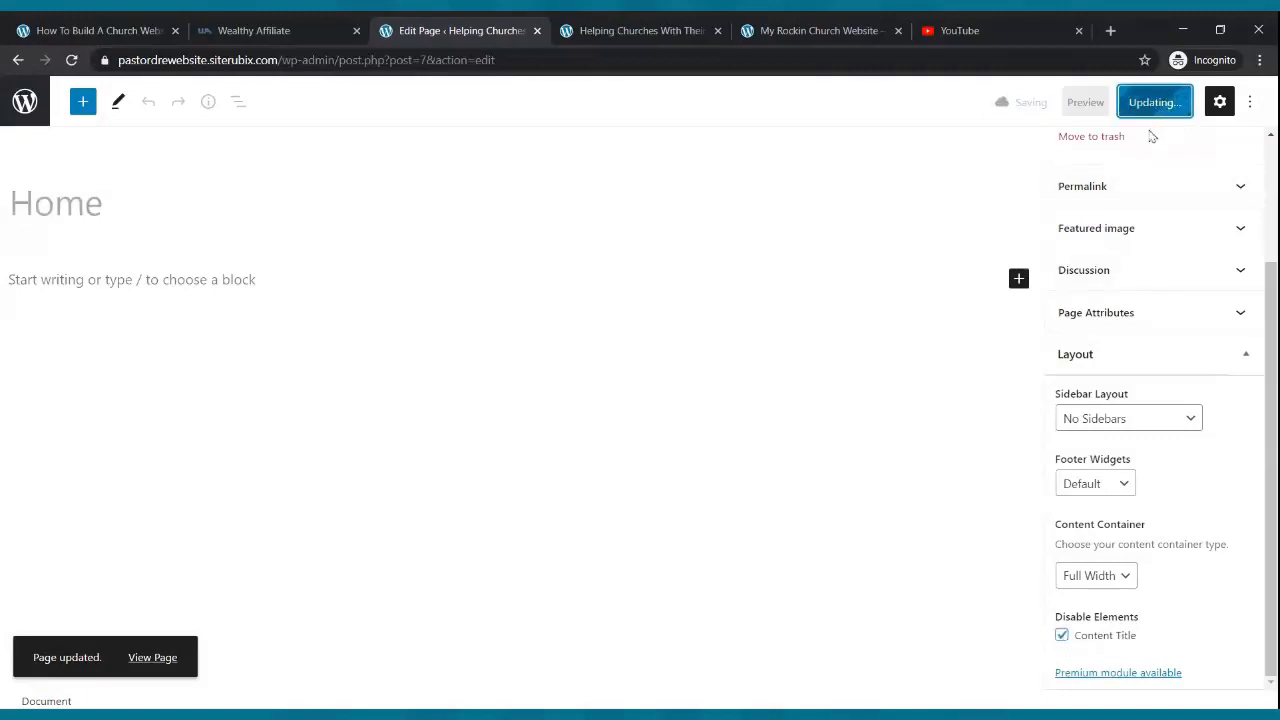
pyautogui.click(609, 24)
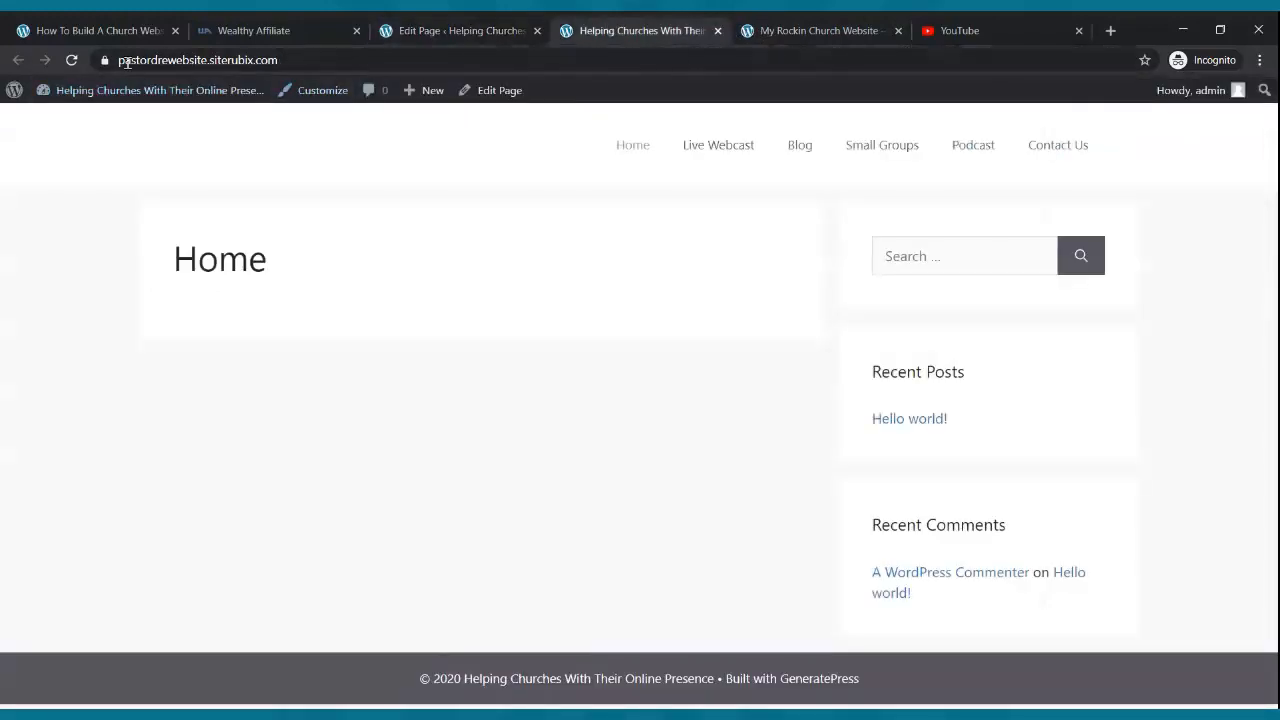
# - Reload the live Home page, compare it with the My Rockin Church reference site, and return to the editor
pyautogui.click(73, 60)
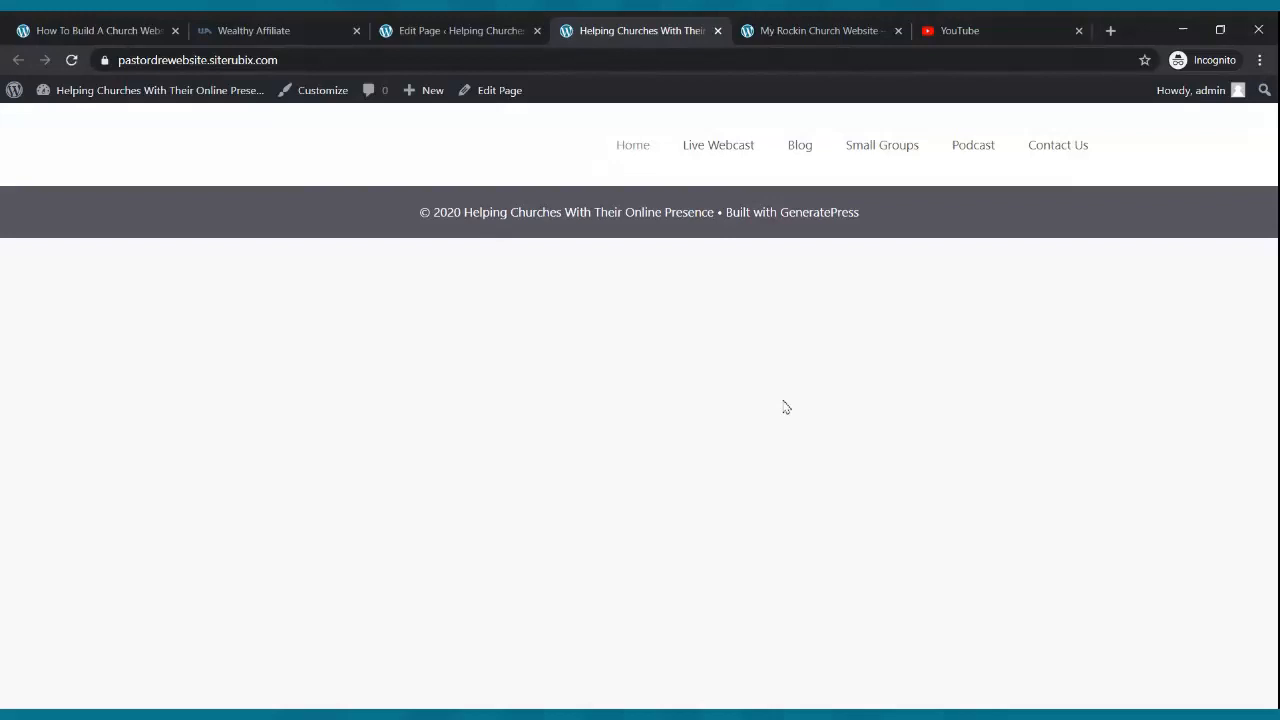
pyautogui.click(816, 24)
pyautogui.scroll(-1, 803, 272)
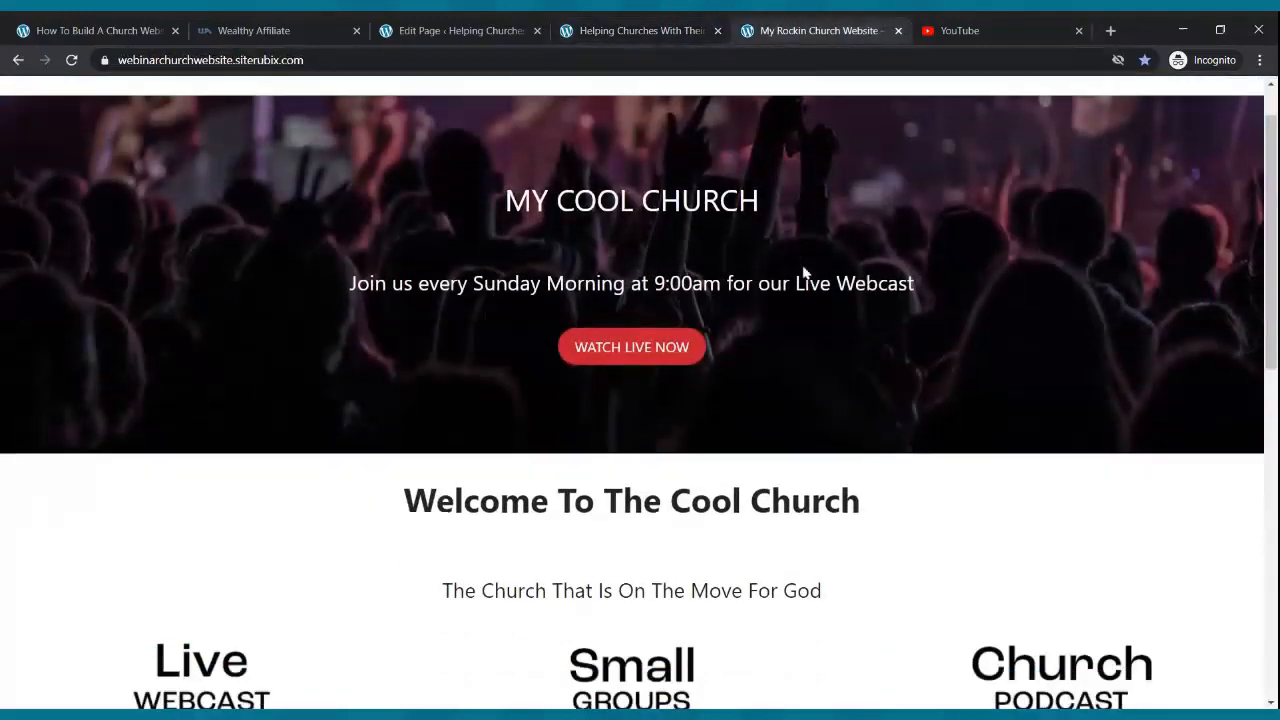
pyautogui.scroll(-8, 803, 272)
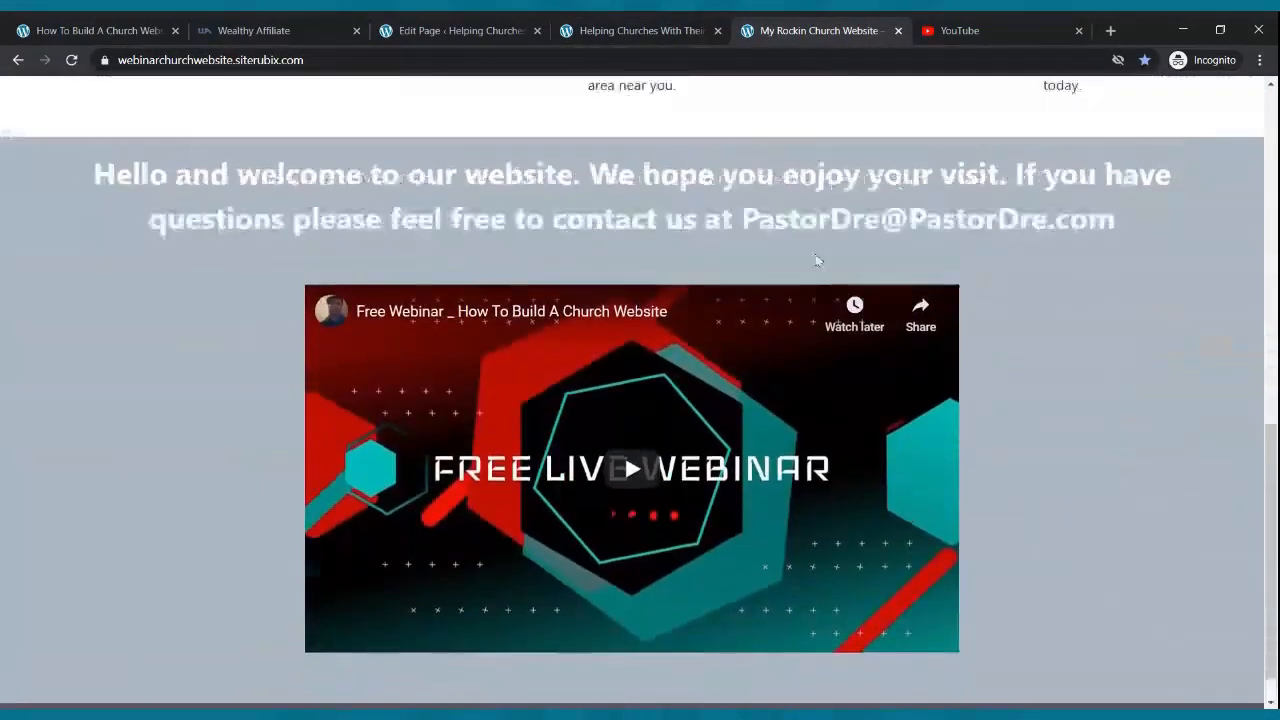
pyautogui.scroll(8, 816, 261)
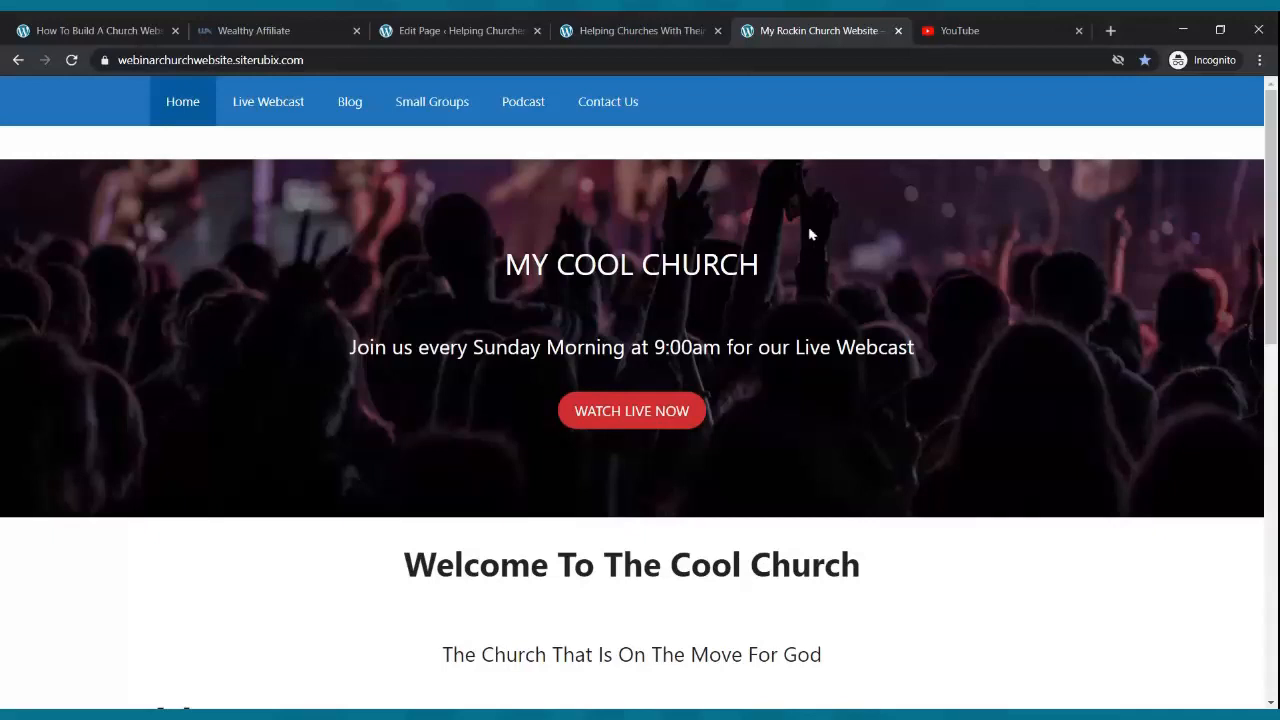
pyautogui.click(630, 28)
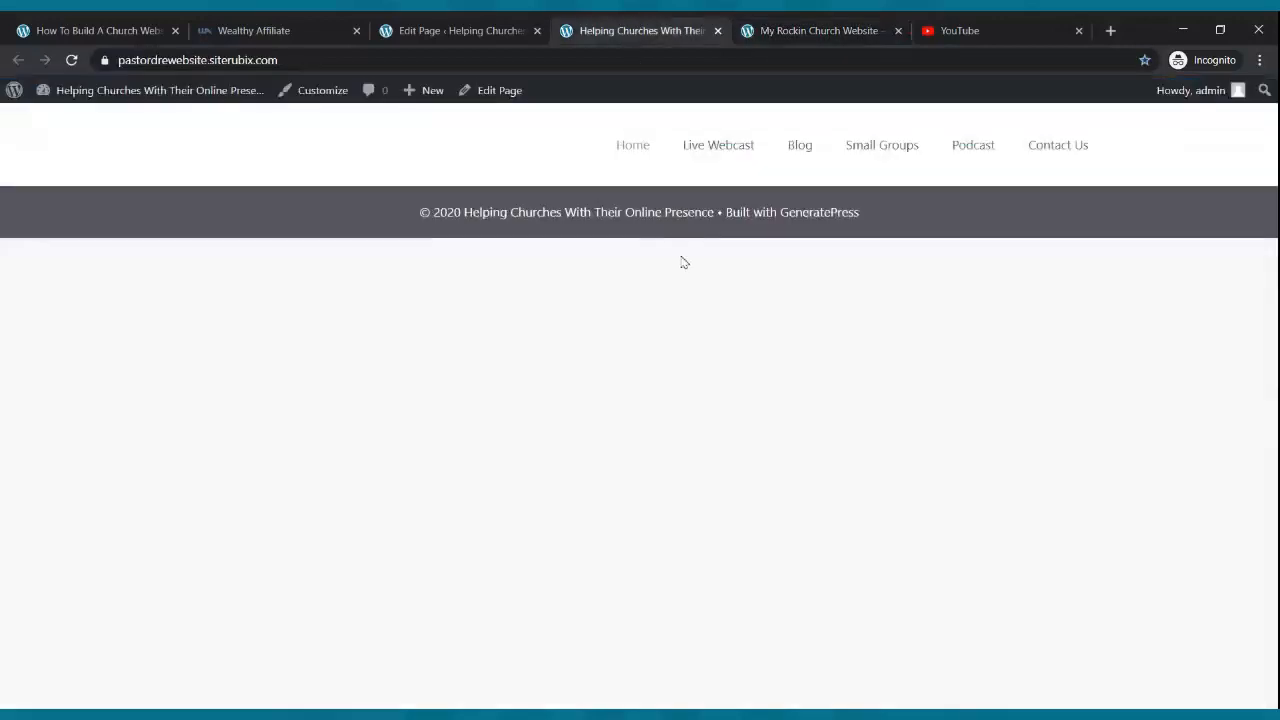
pyautogui.click(760, 30)
pyautogui.scroll(-8, 785, 215)
pyautogui.scroll(8, 778, 202)
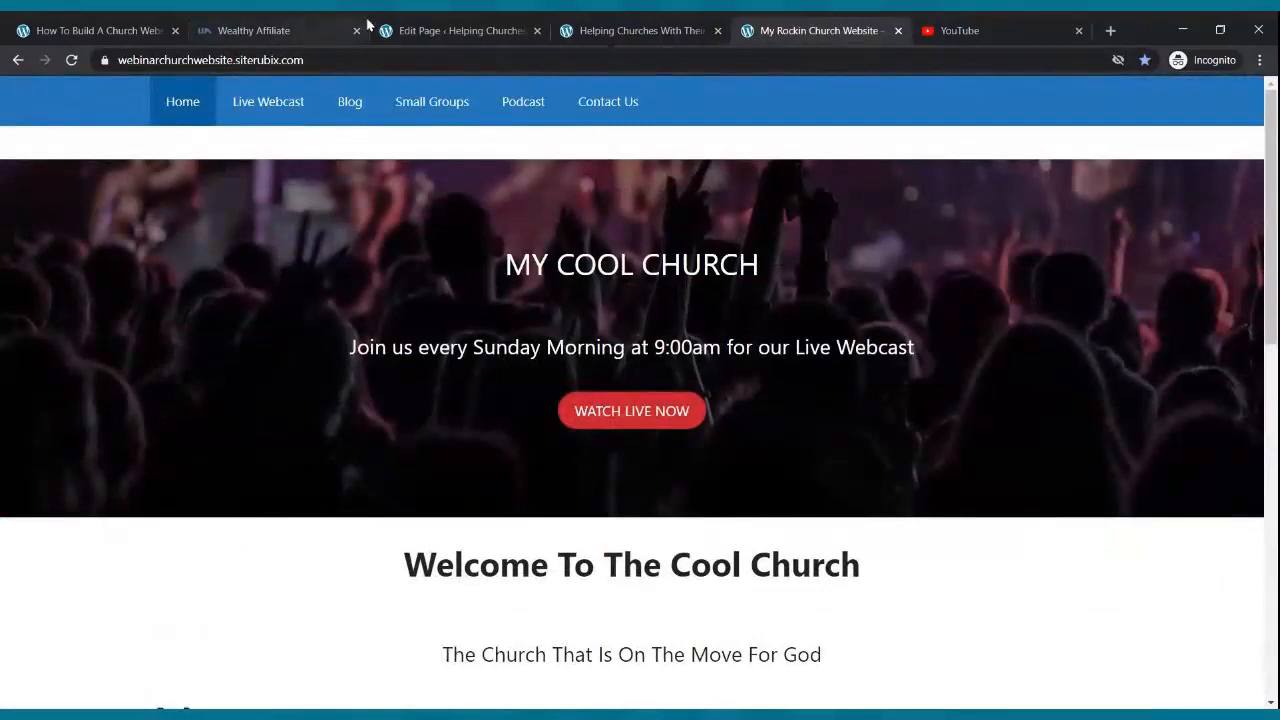
pyautogui.click(418, 24)
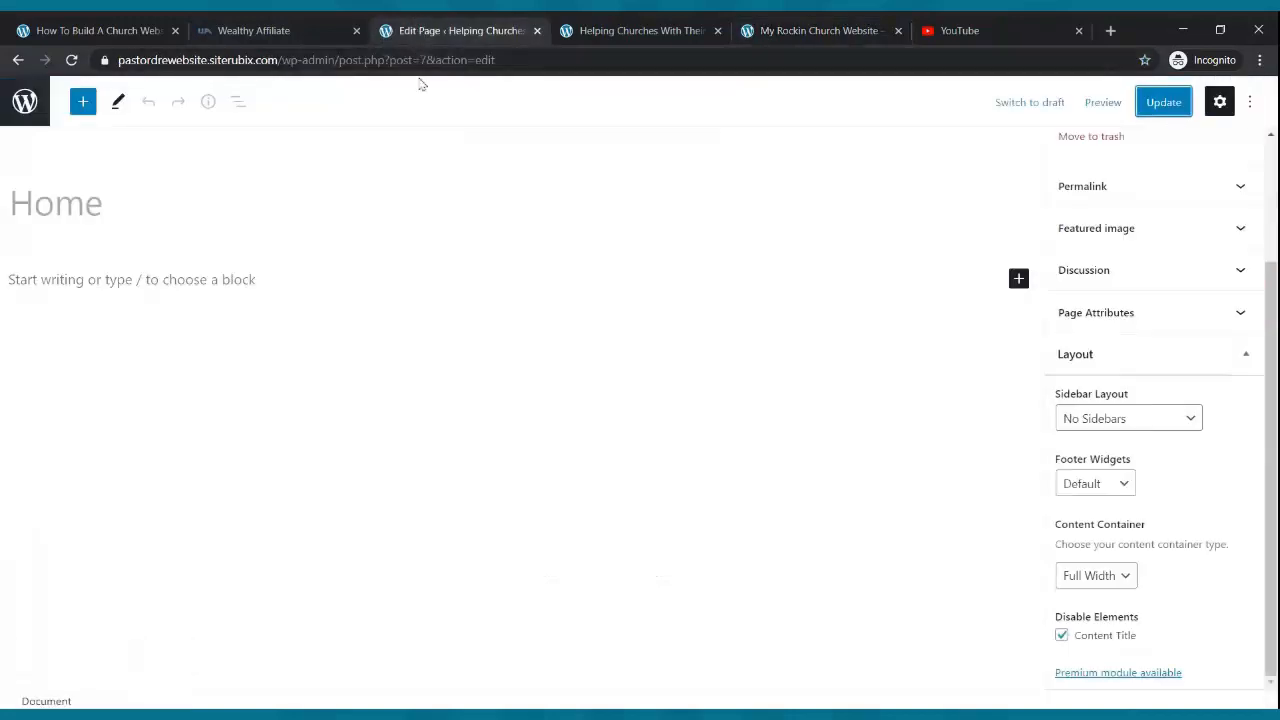
# - Insert a Cover block below the Home title by searching 'cover' in the block inserter
pyautogui.click(84, 102)
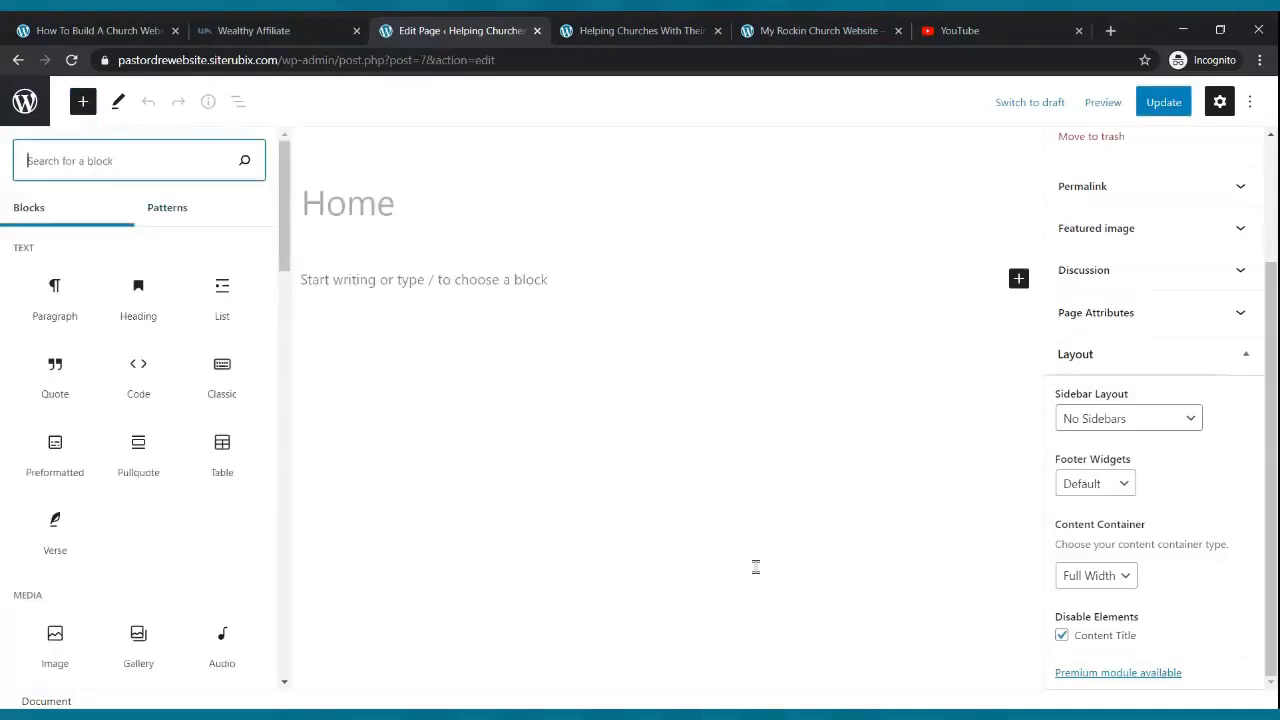
pyautogui.write('cover')
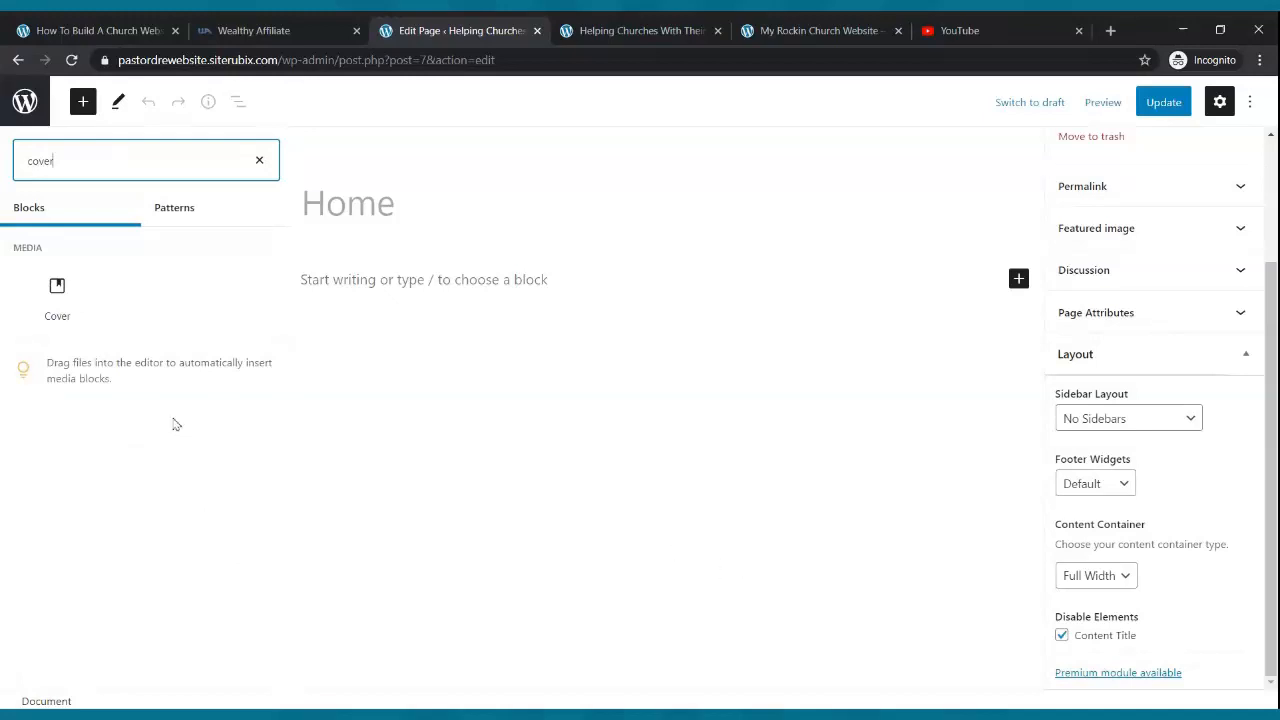
pyautogui.click(76, 318)
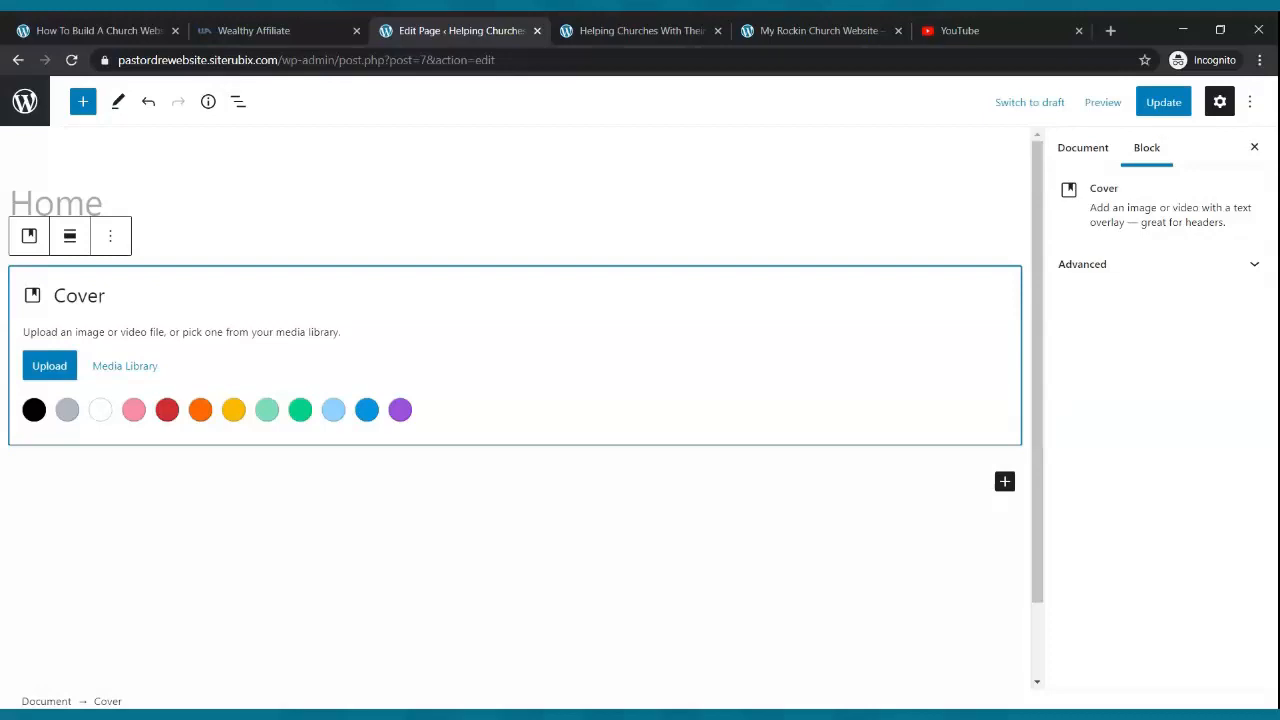
# - Upload the concert image as the cover background and update the page
pyautogui.click(46, 377)
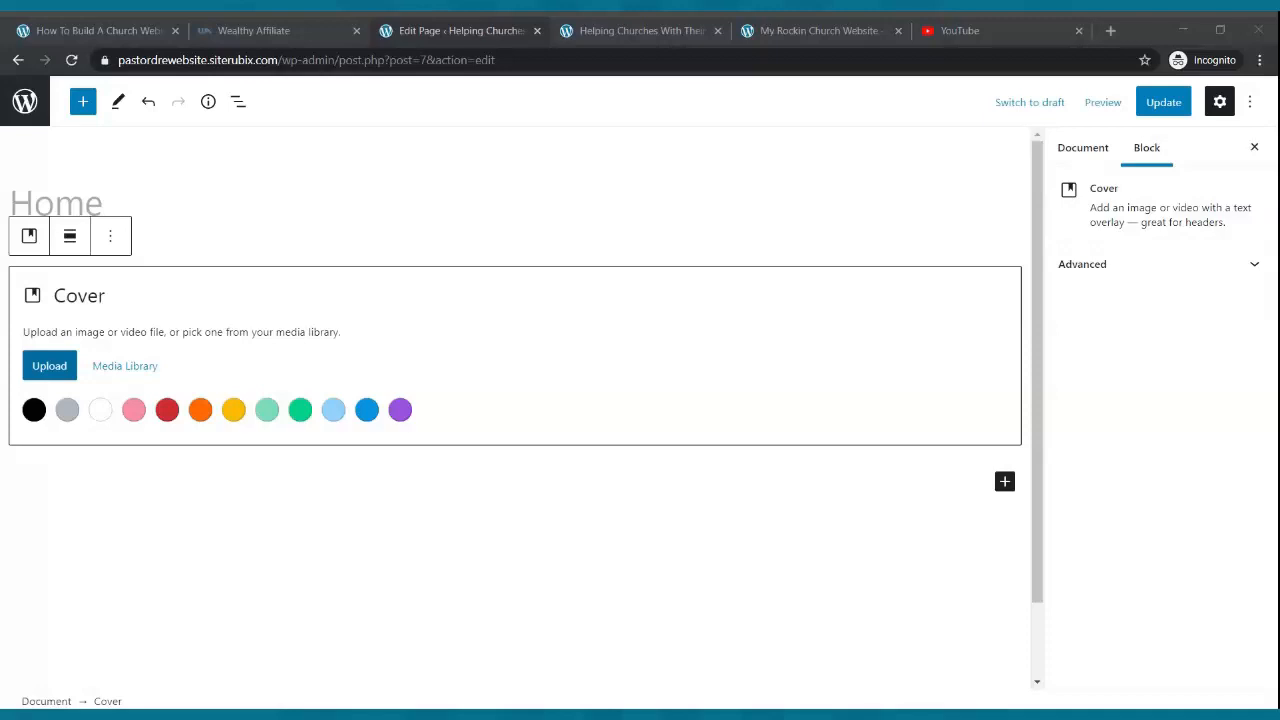
pyautogui.click(1002, 200)
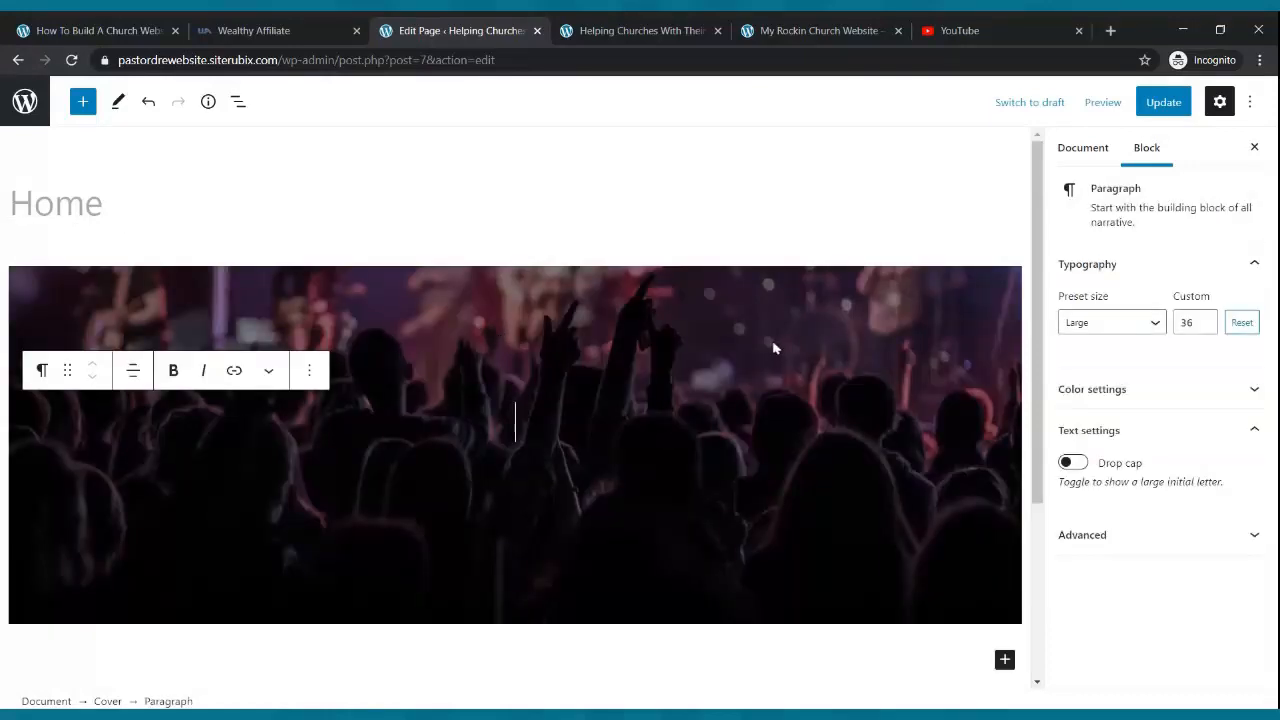
pyautogui.click(1163, 104)
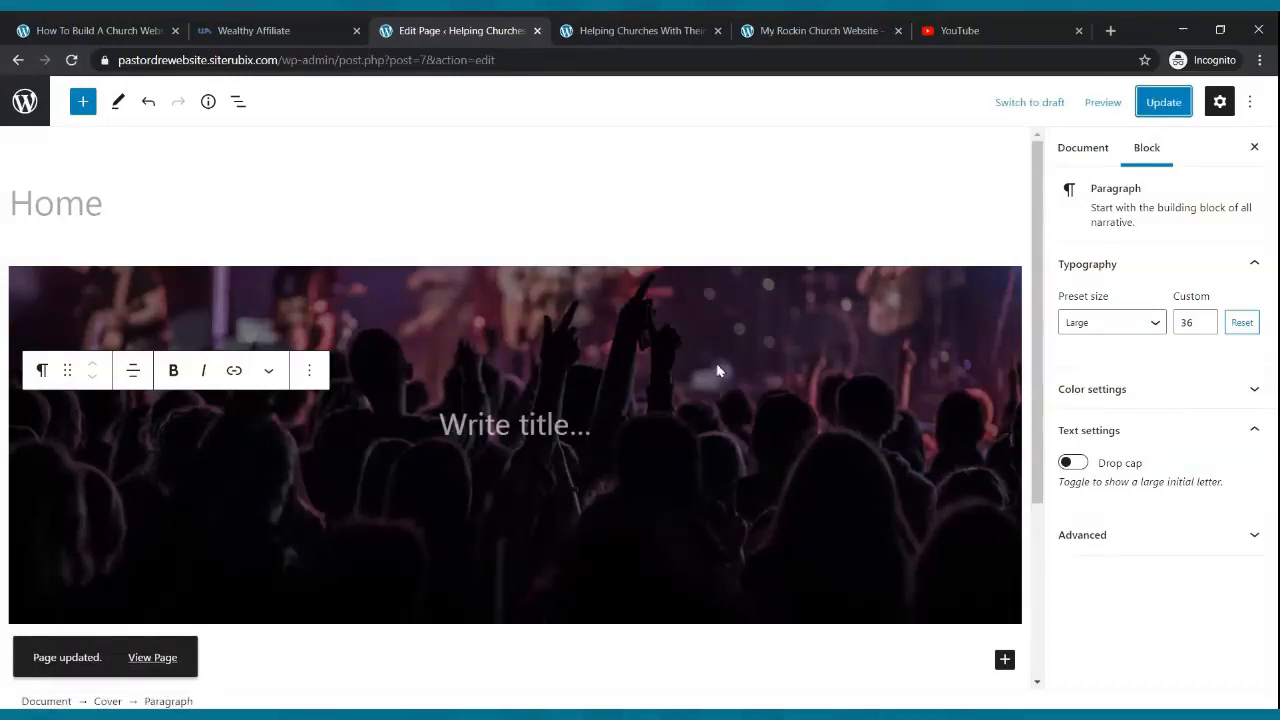
# - Move the cover's focal point up to the stage at 49% / 14% and update the page
pyautogui.click(724, 288)
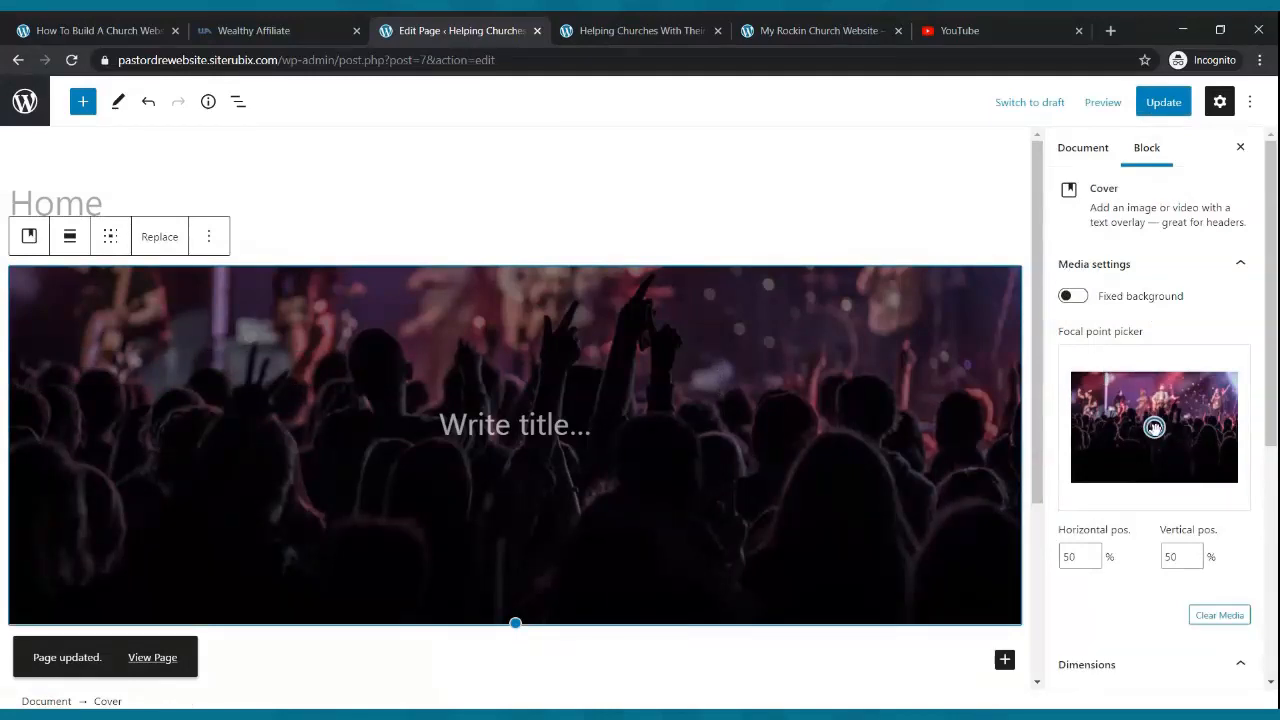
pyautogui.moveTo(1155, 428); pyautogui.dragTo(1153, 388)
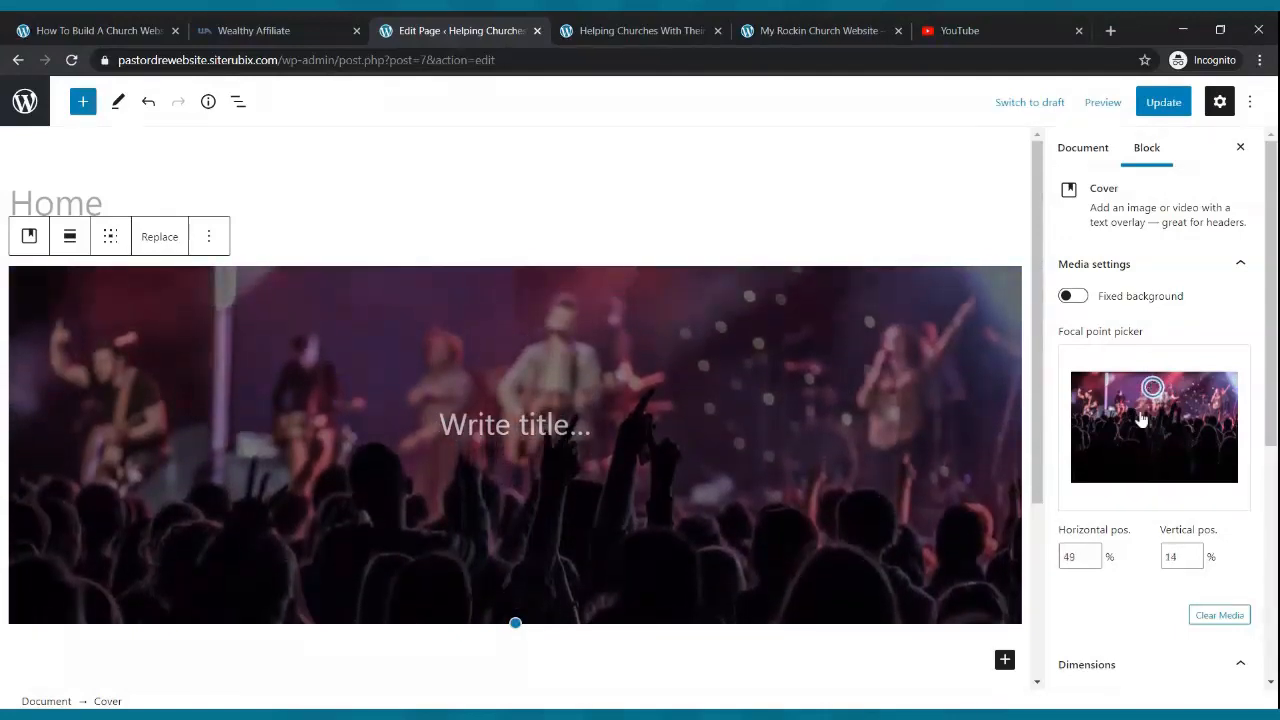
pyautogui.click(1165, 102)
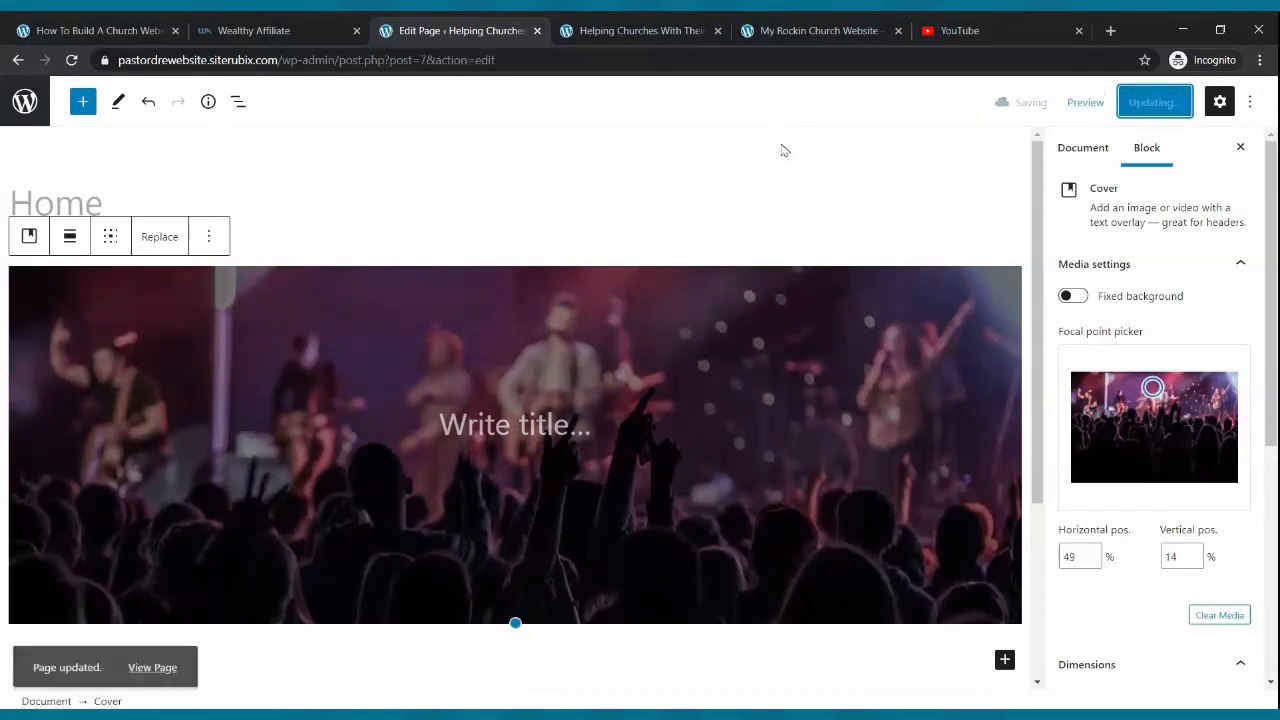
pyautogui.click(614, 30)
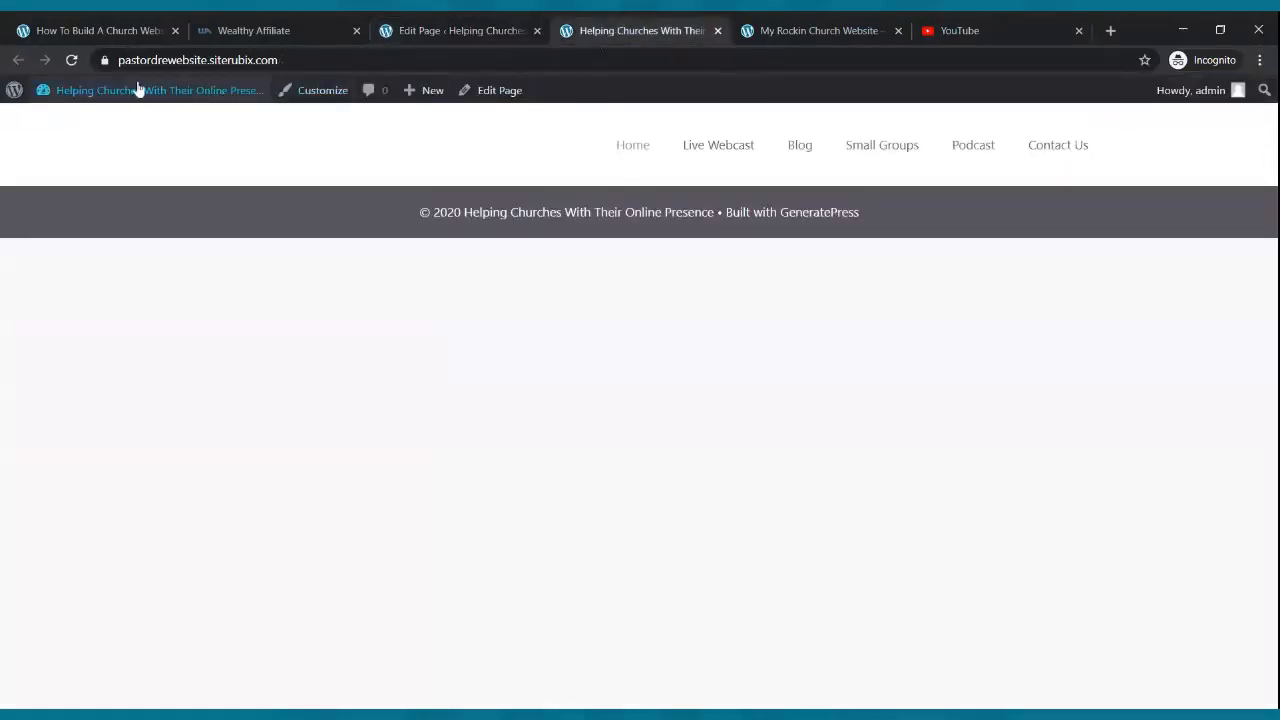
# - Reload the live Home page to see the concert cover, compare it with the reference site, then return to the editor
pyautogui.click(71, 60)
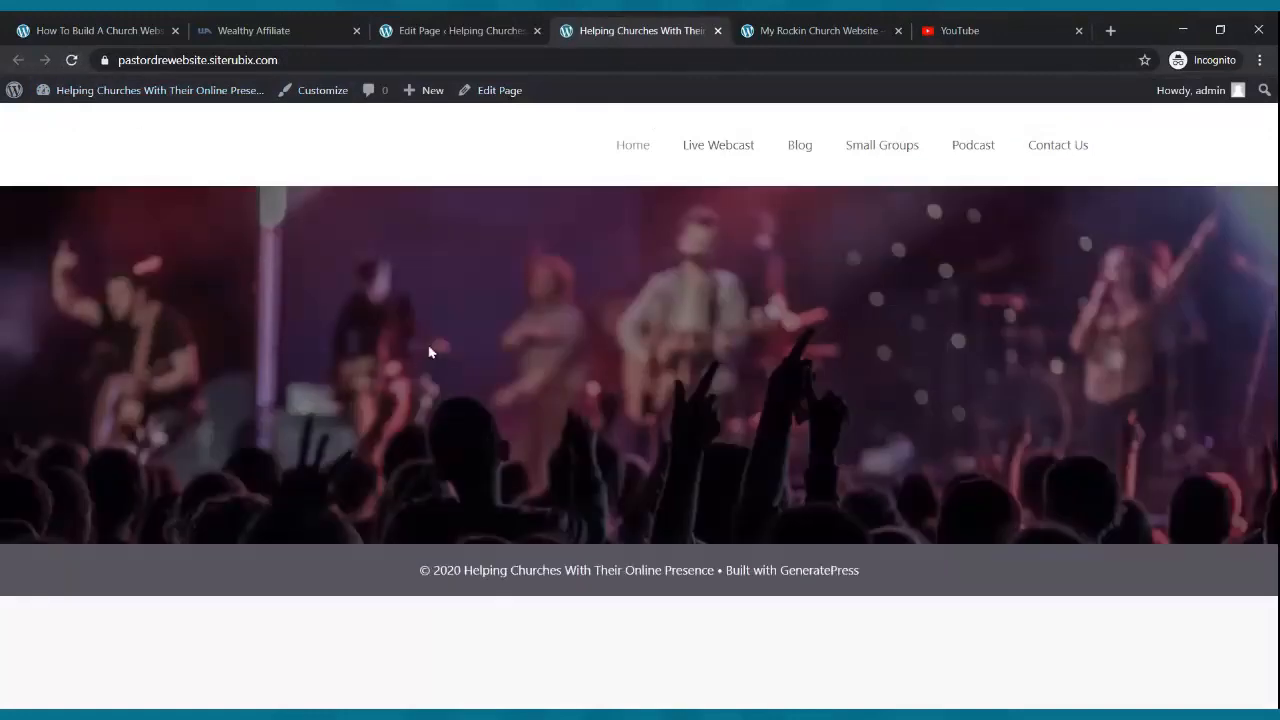
pyautogui.click(805, 30)
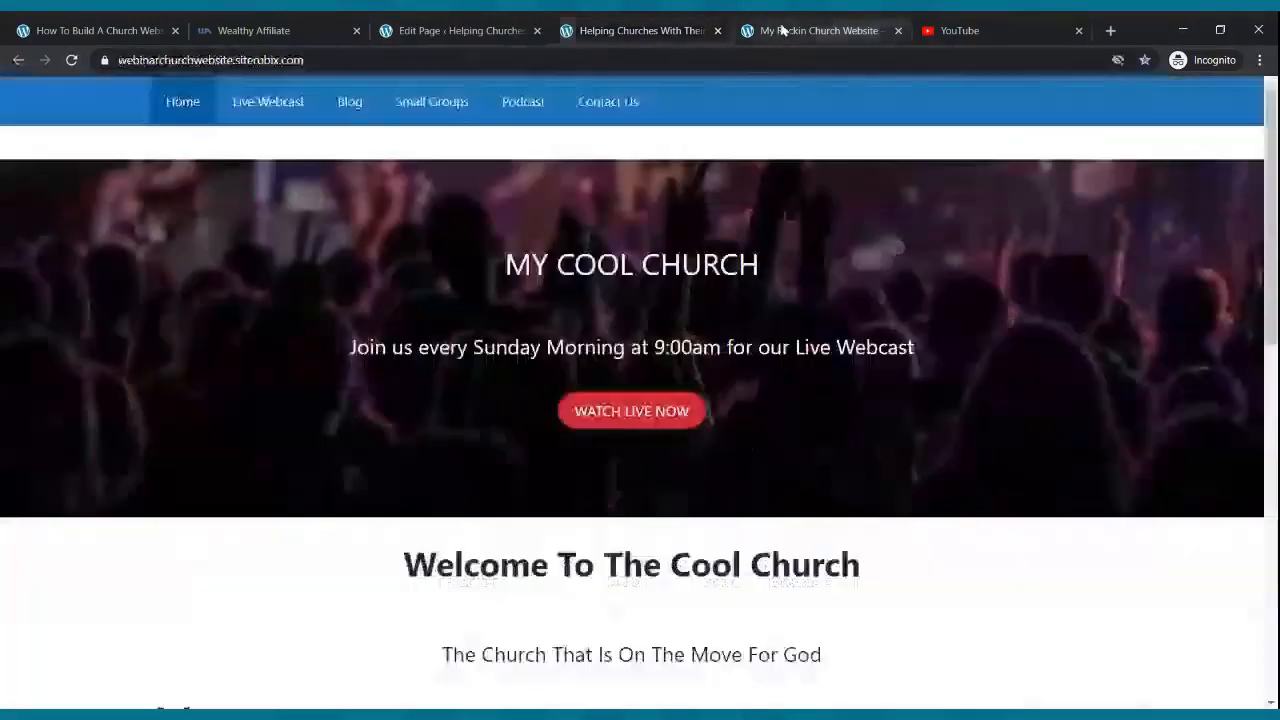
pyautogui.scroll(-8, 785, 195)
pyautogui.scroll(8, 778, 191)
pyautogui.click(620, 30)
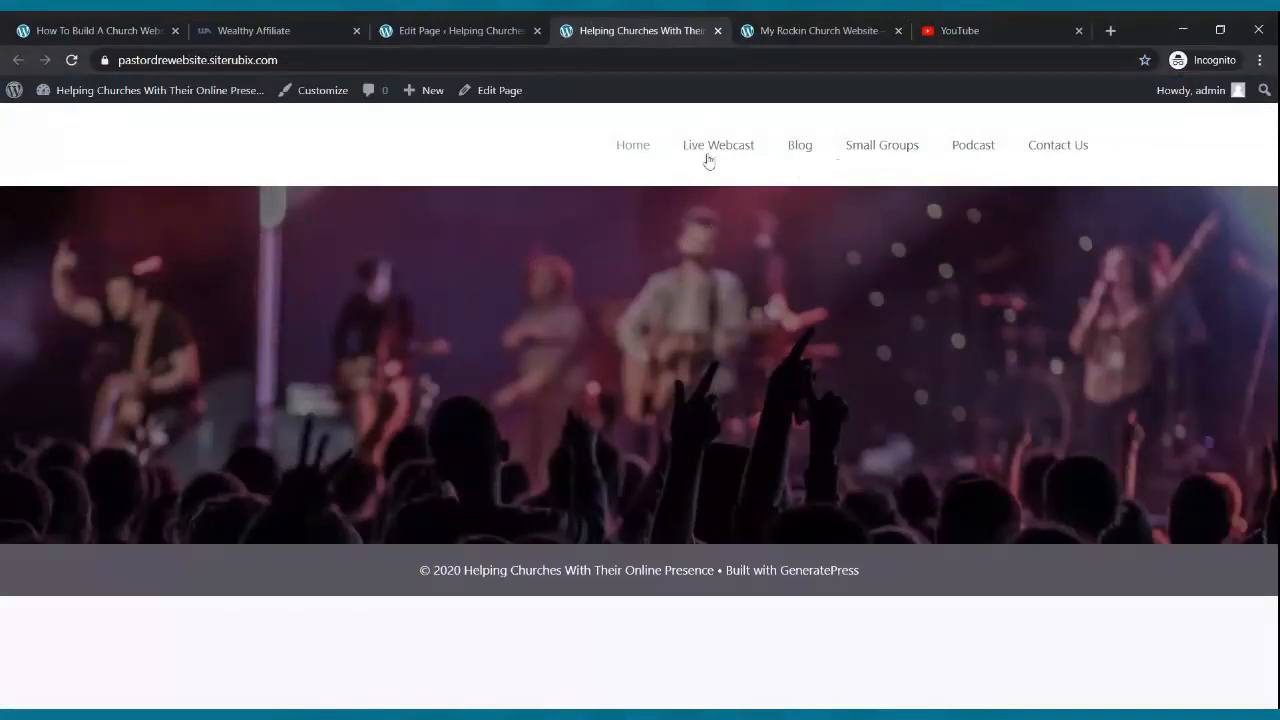
pyautogui.click(814, 30)
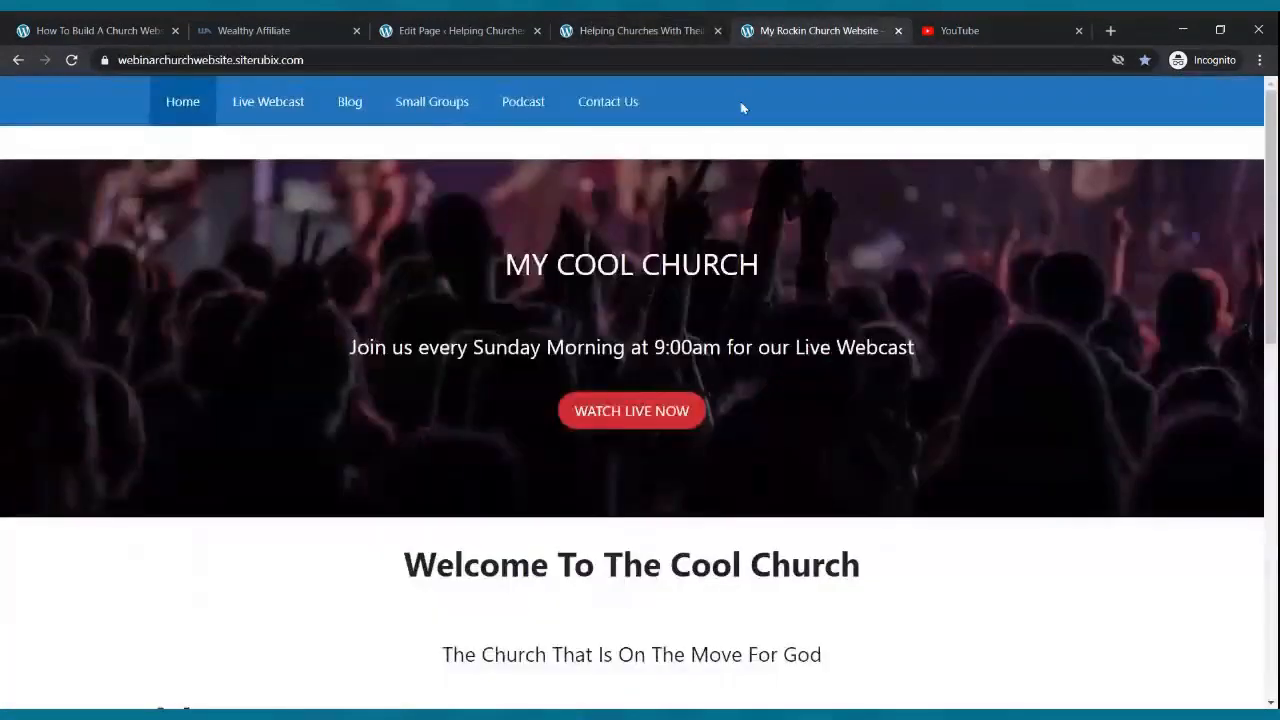
pyautogui.click(614, 28)
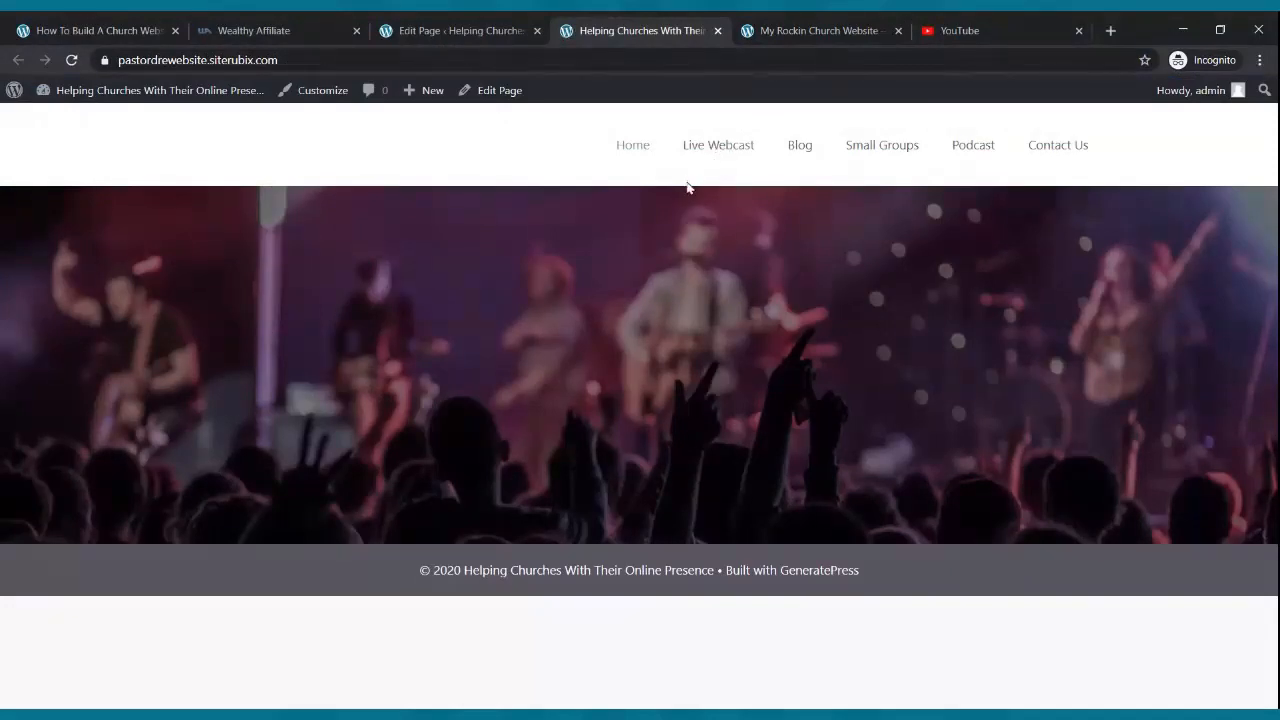
pyautogui.click(760, 31)
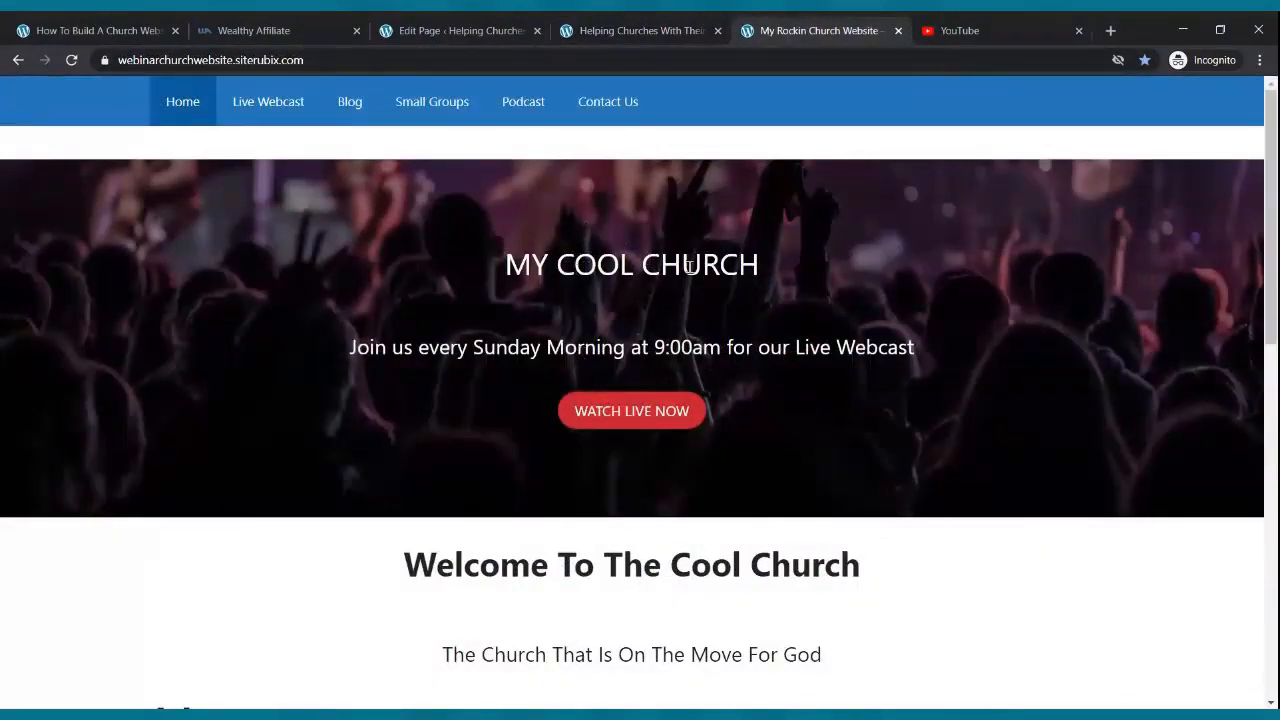
pyautogui.click(650, 33)
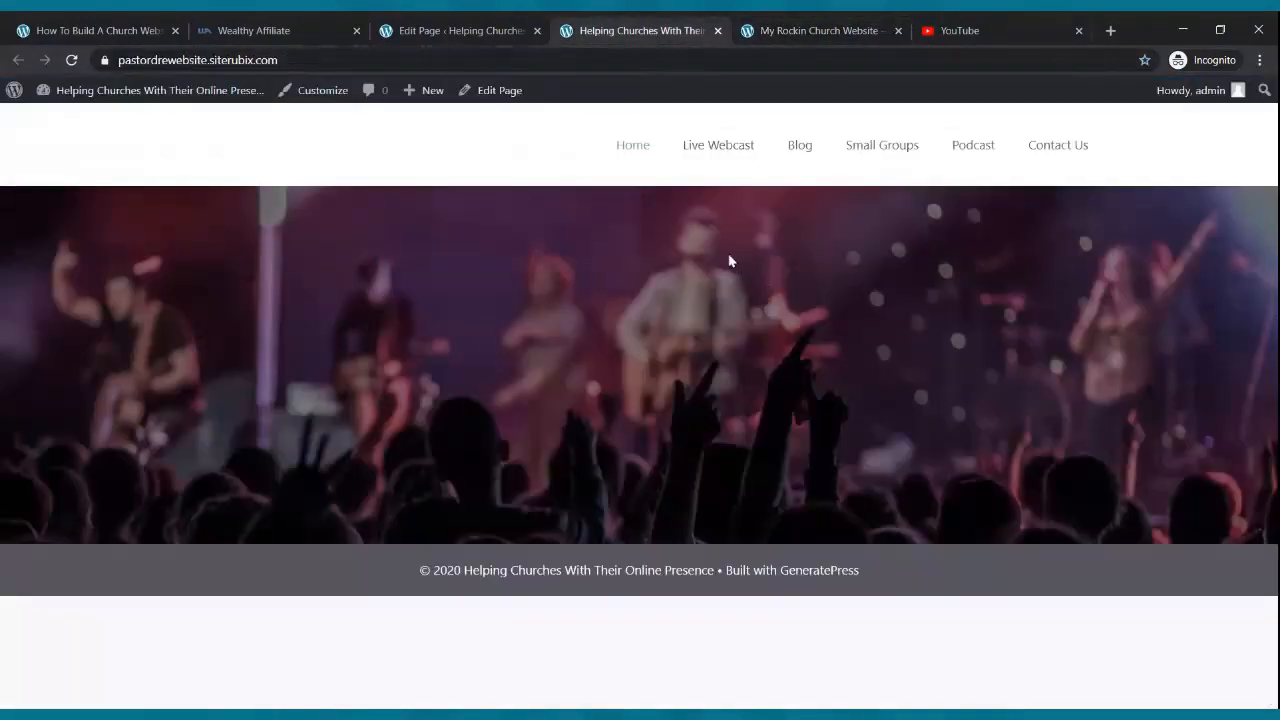
pyautogui.click(420, 28)
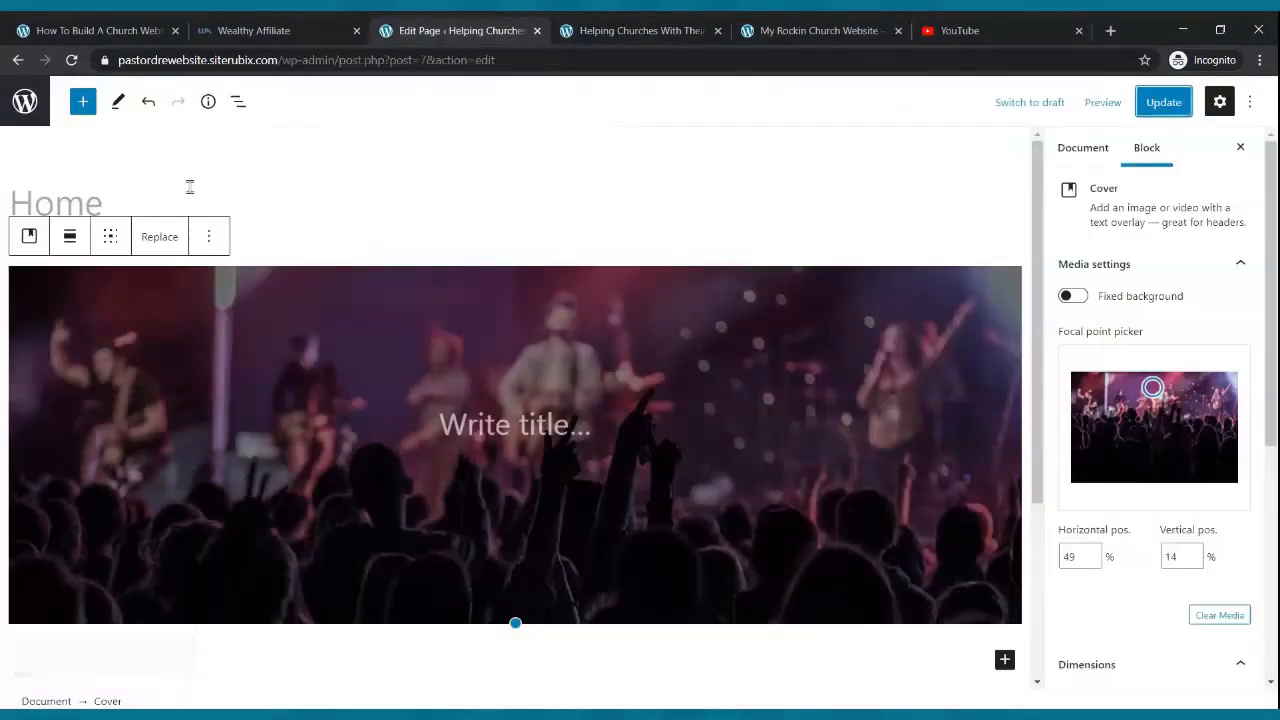
# - Title the cover 'Pastor Dre's Website' and update the page
pyautogui.click(529, 421)
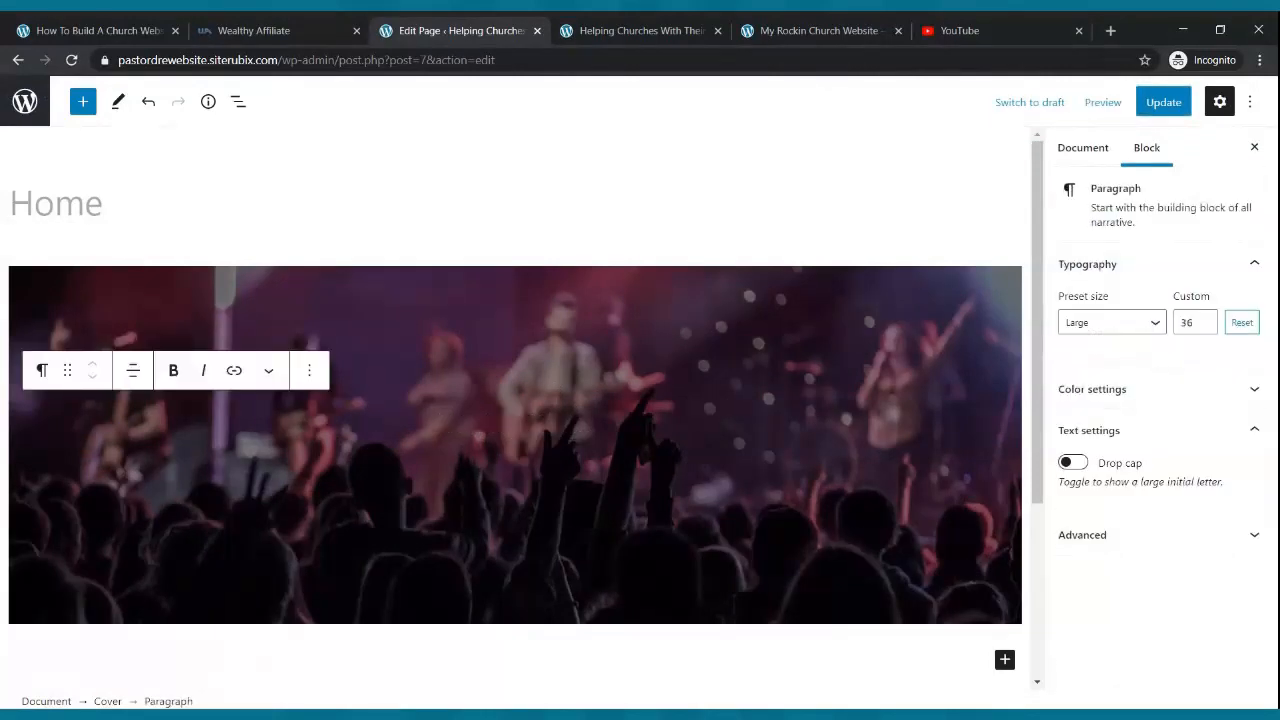
pyautogui.write("Pastor Dre's Website")
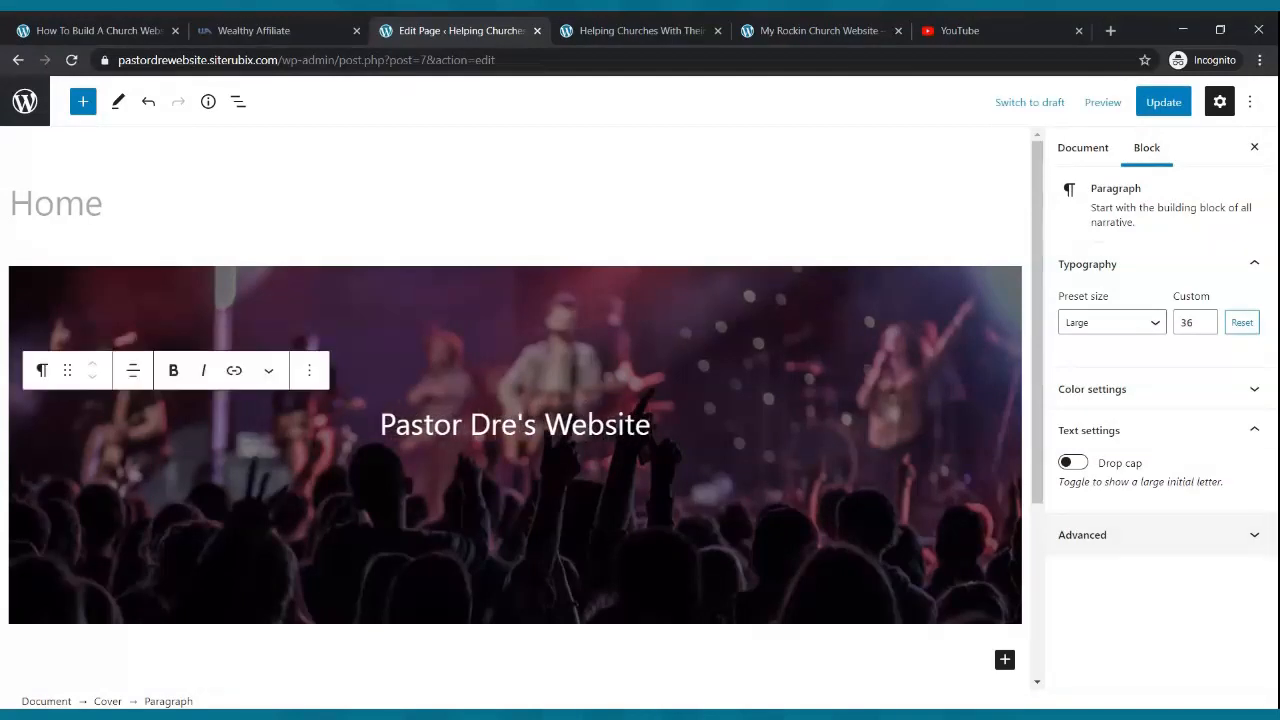
pyautogui.click(1179, 112)
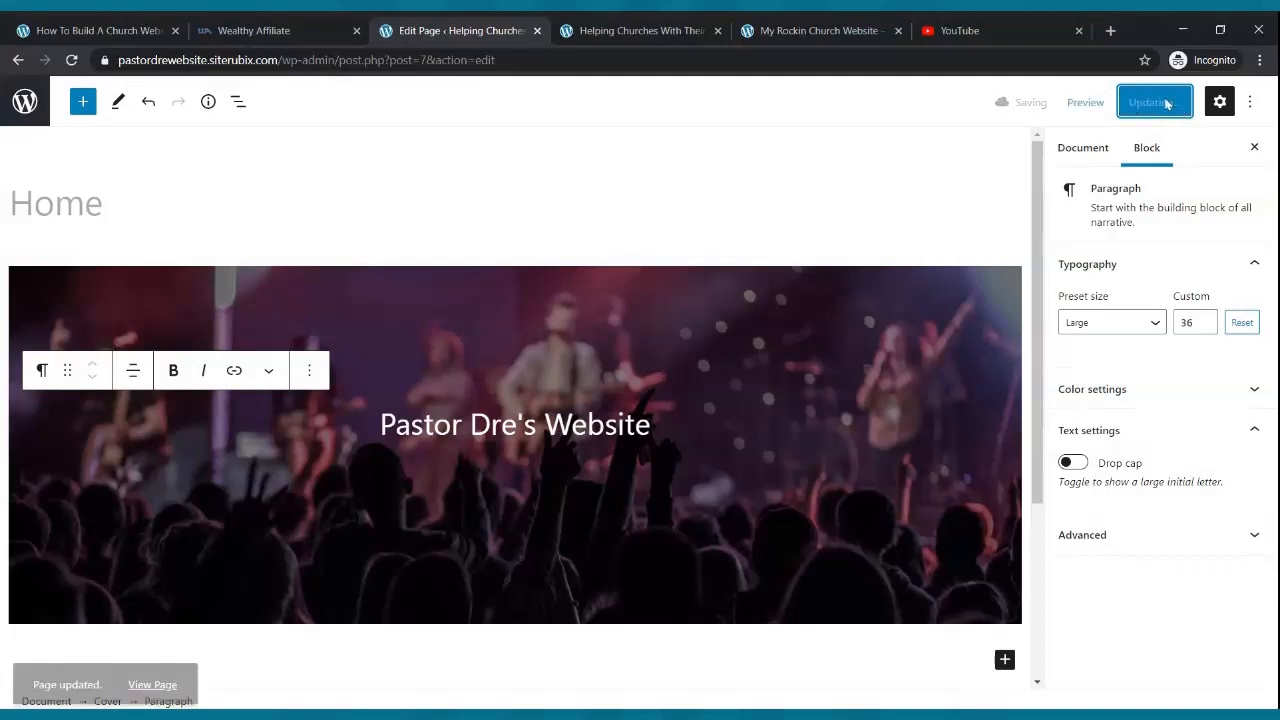
# - Reload the live site to check the new cover title against the reference site, then return to the editor
pyautogui.click(670, 30)
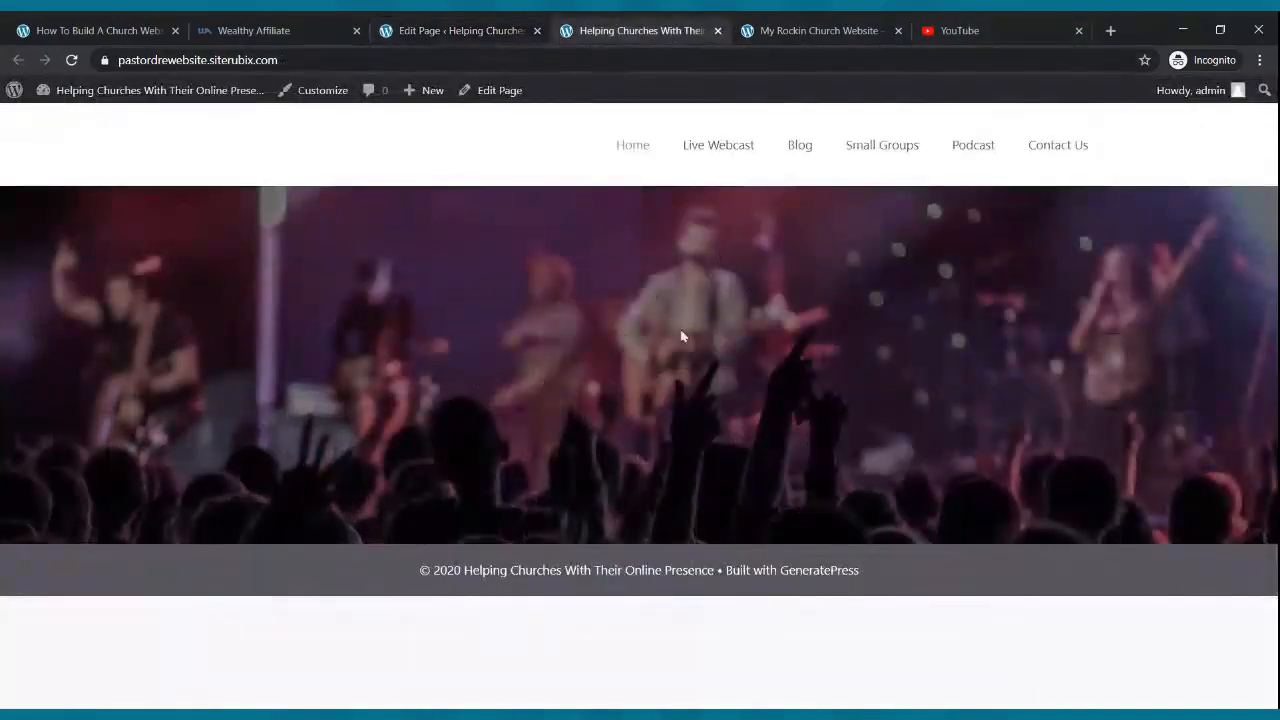
pyautogui.click(72, 60)
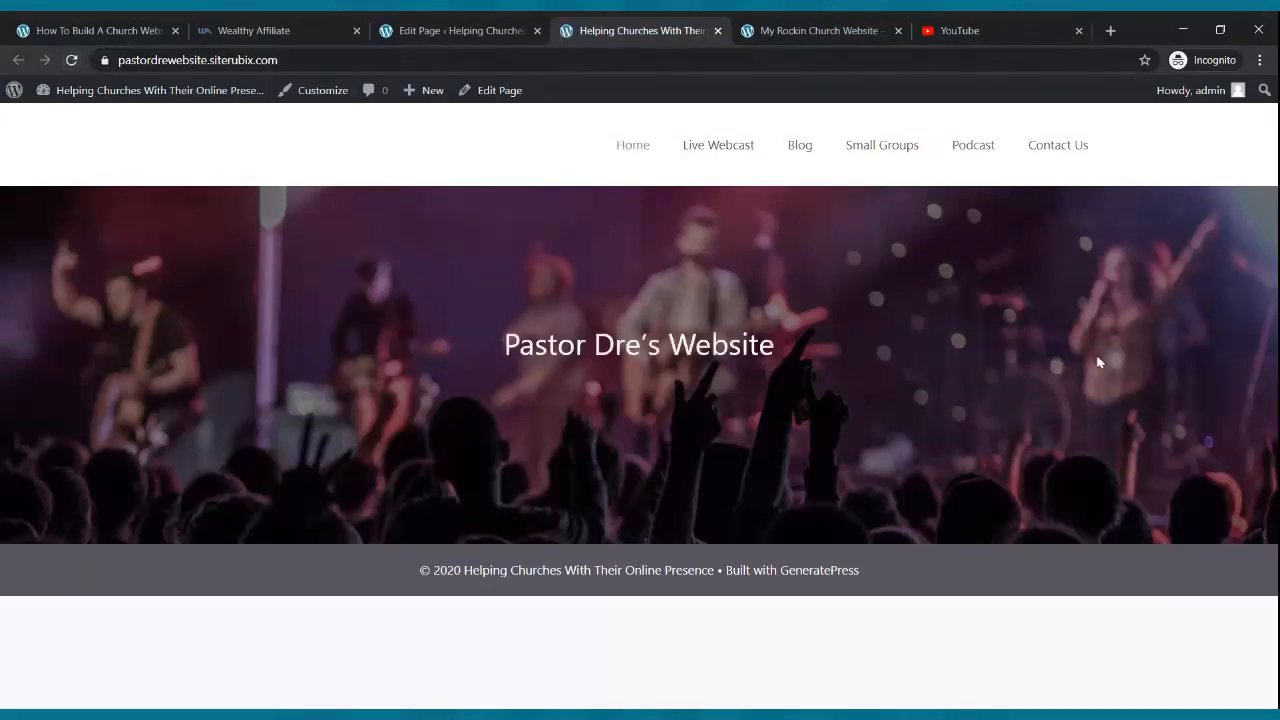
pyautogui.click(796, 28)
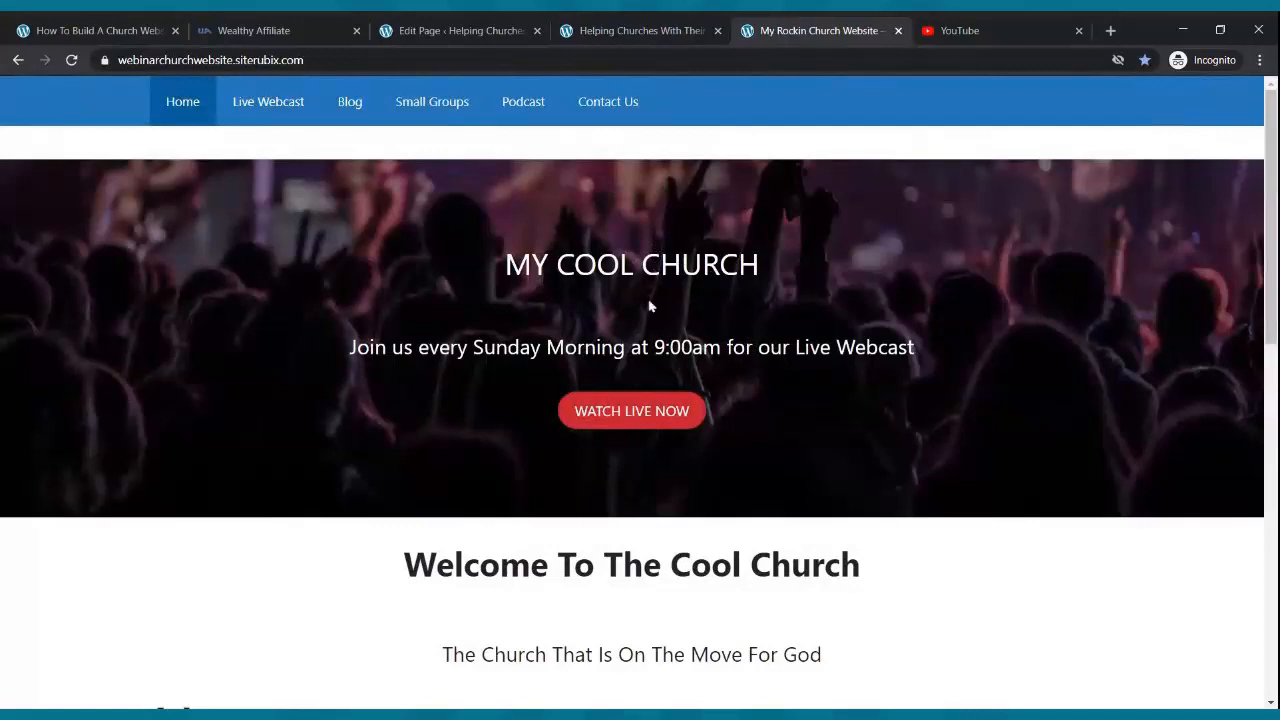
pyautogui.click(626, 24)
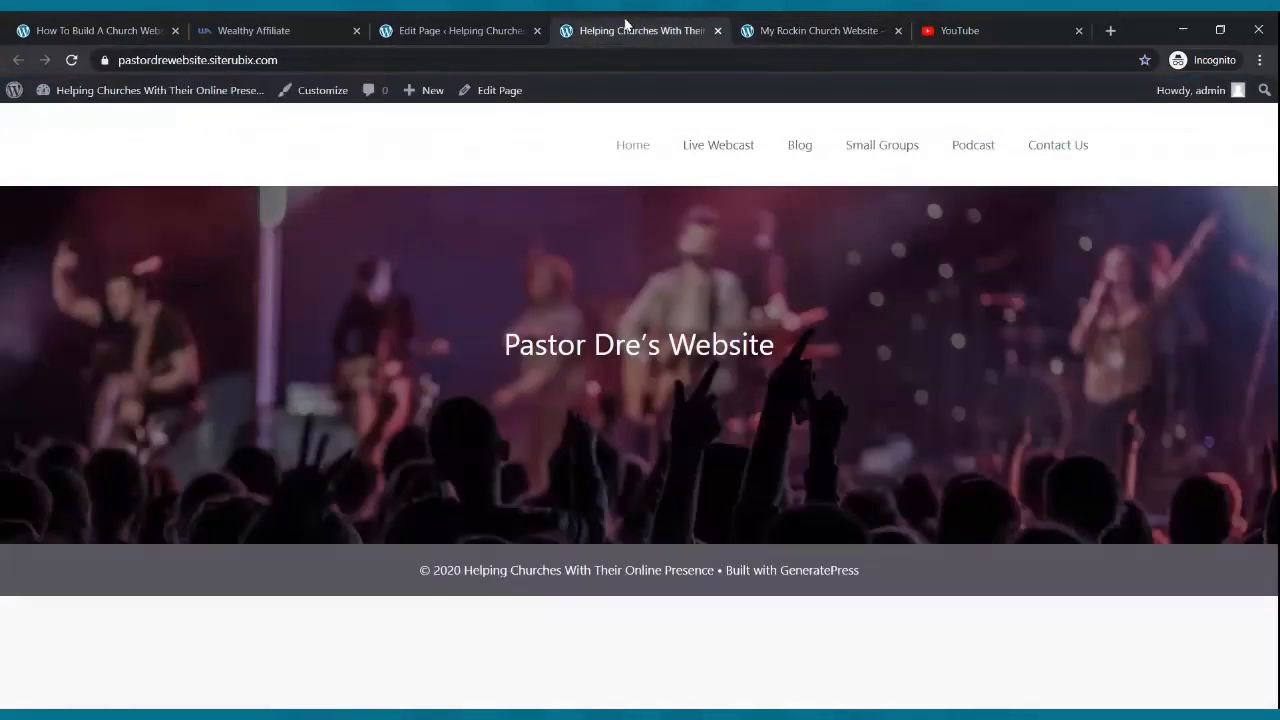
pyautogui.click(467, 31)
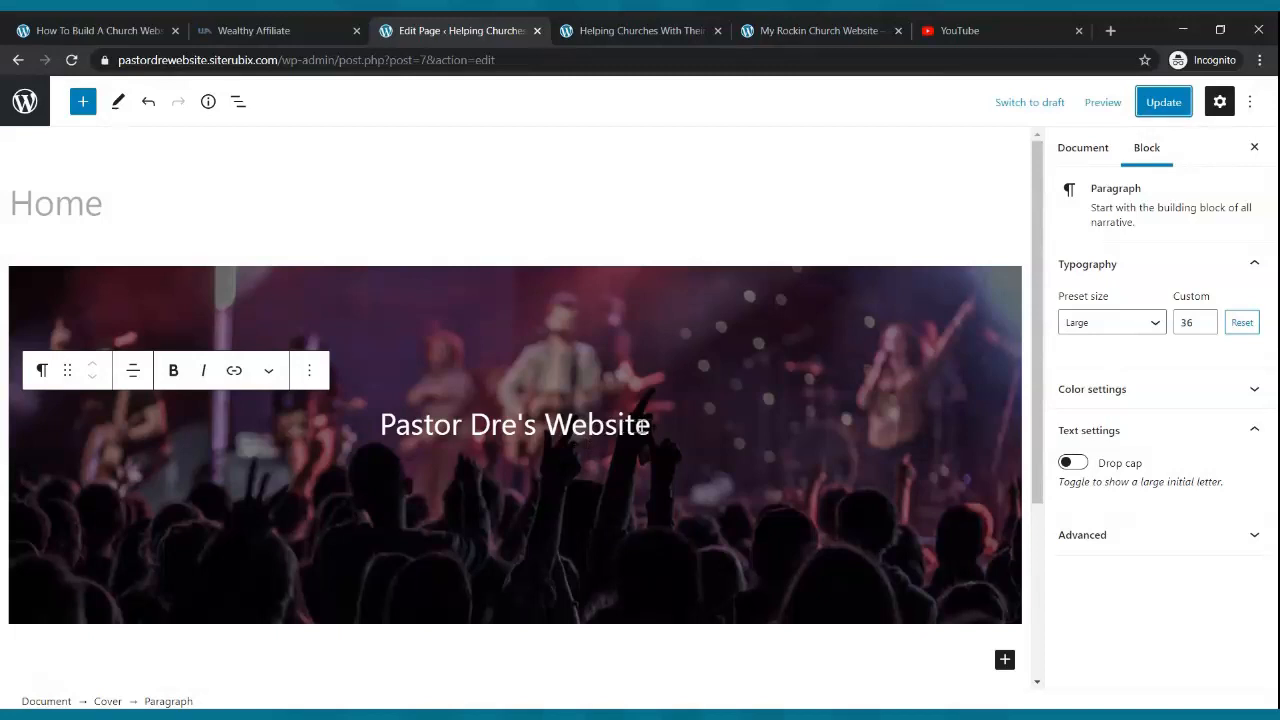
# - Make the cover title bold and update the page
pyautogui.moveTo(652, 428); pyautogui.dragTo(369, 431)
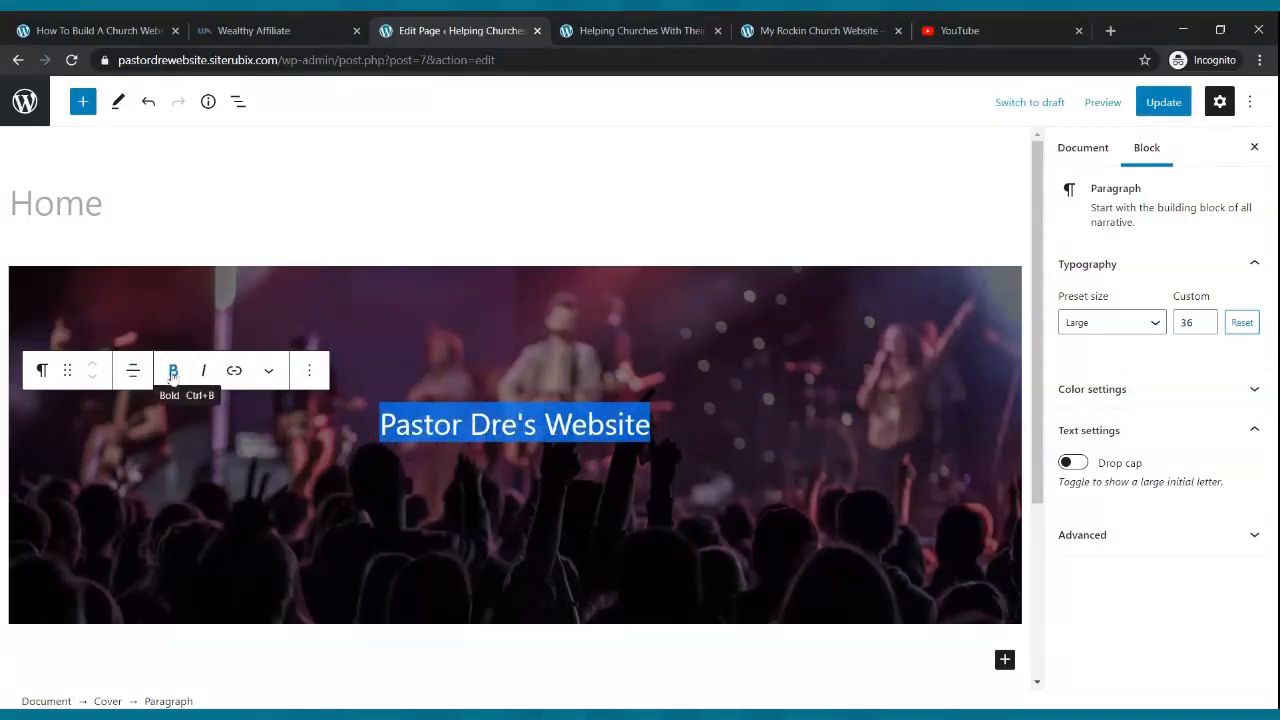
pyautogui.click(173, 372)
pyautogui.click(814, 306)
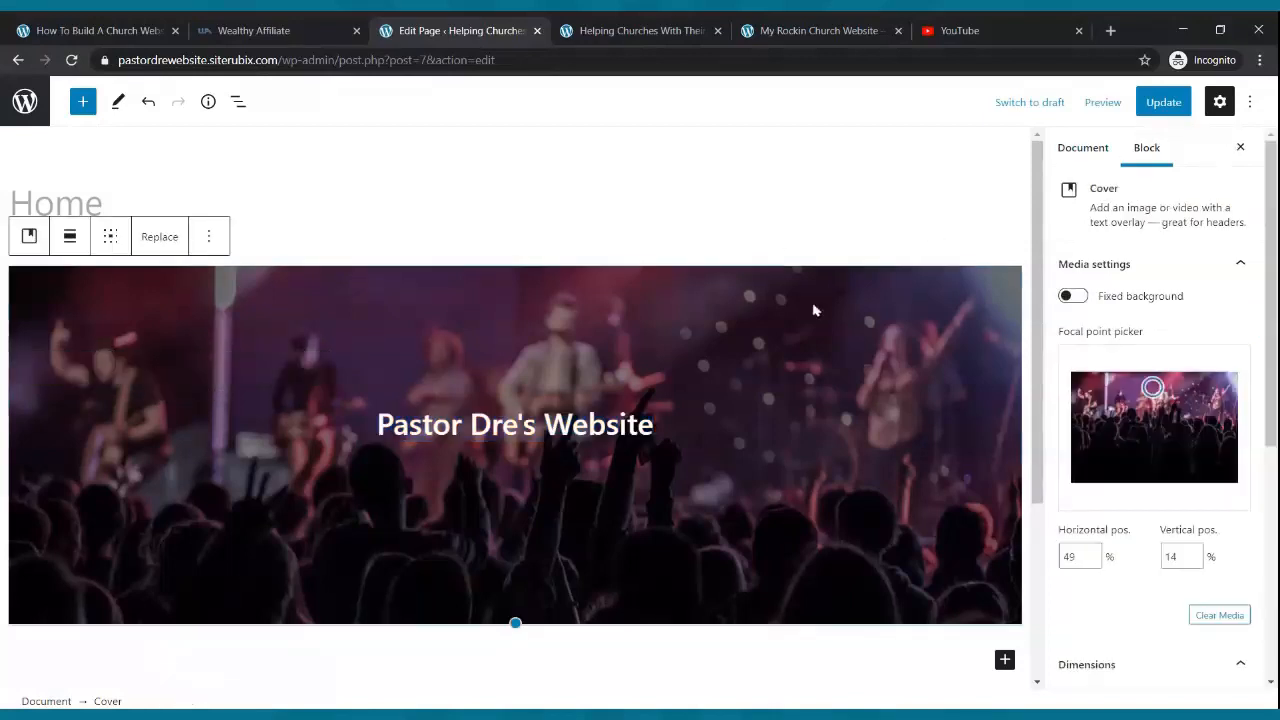
pyautogui.click(1150, 104)
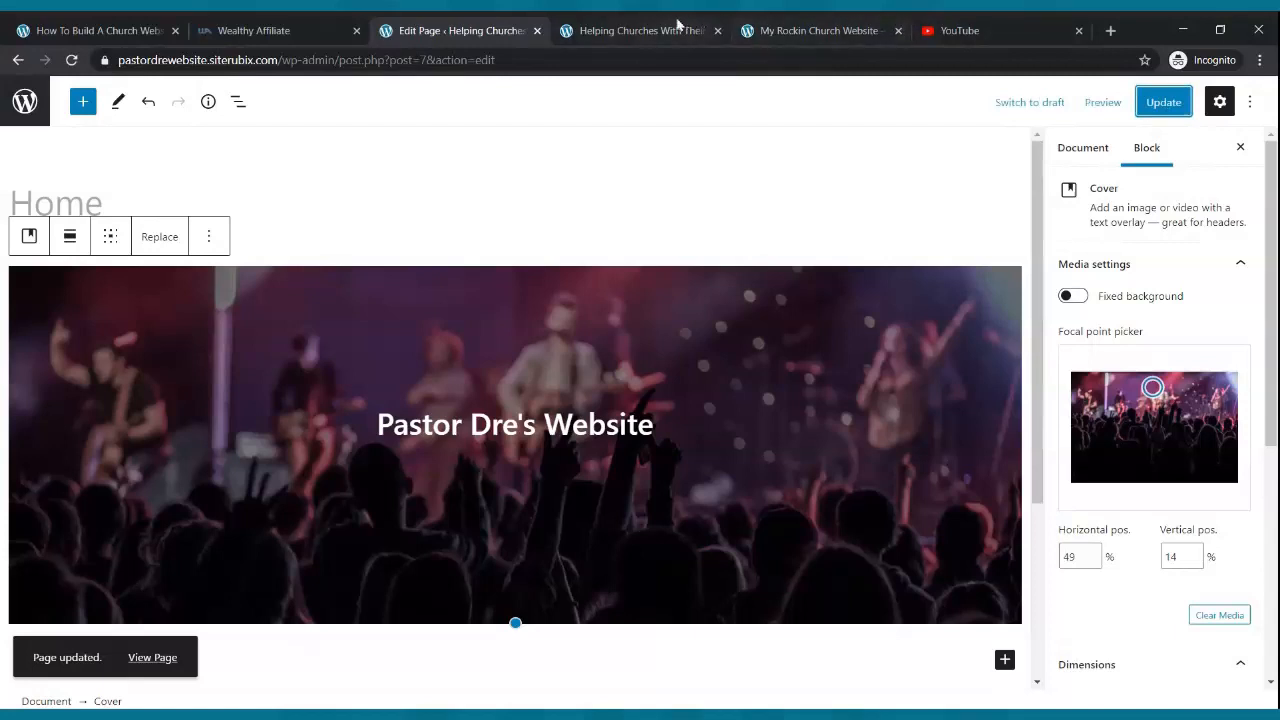
# - Reload the live site to see the bold title, then view the reference church site
pyautogui.click(670, 28)
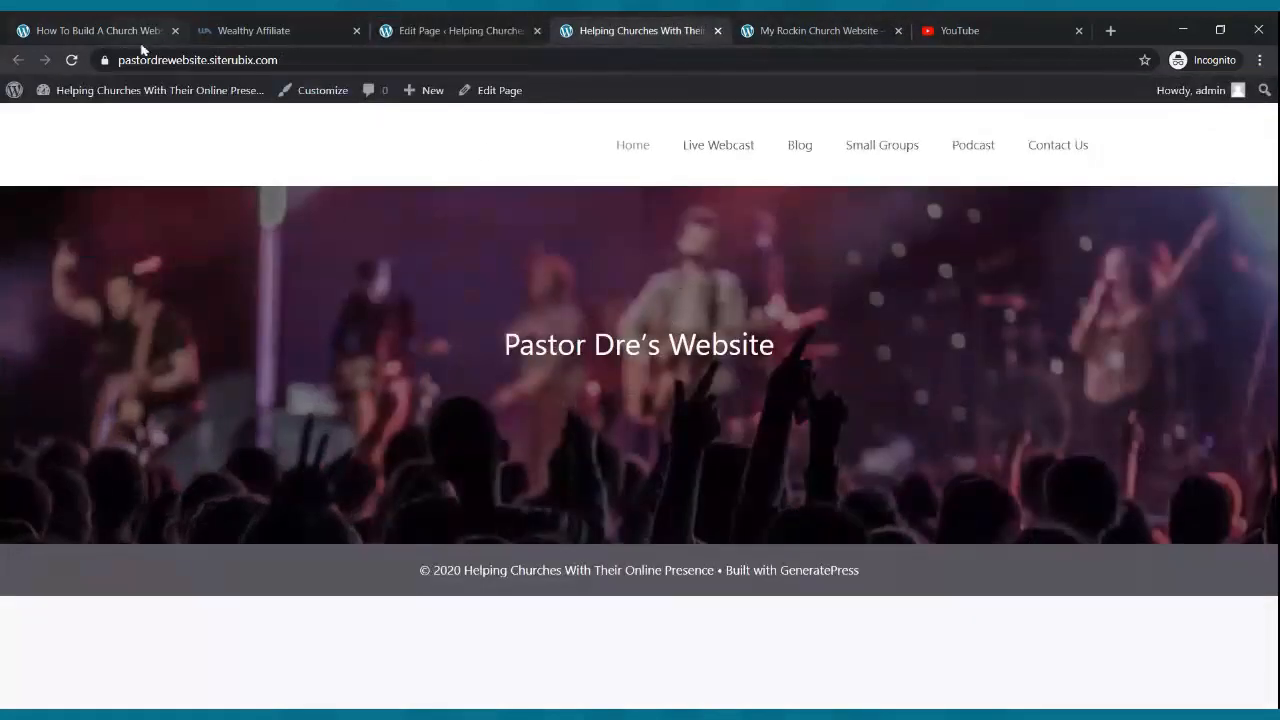
pyautogui.click(70, 60)
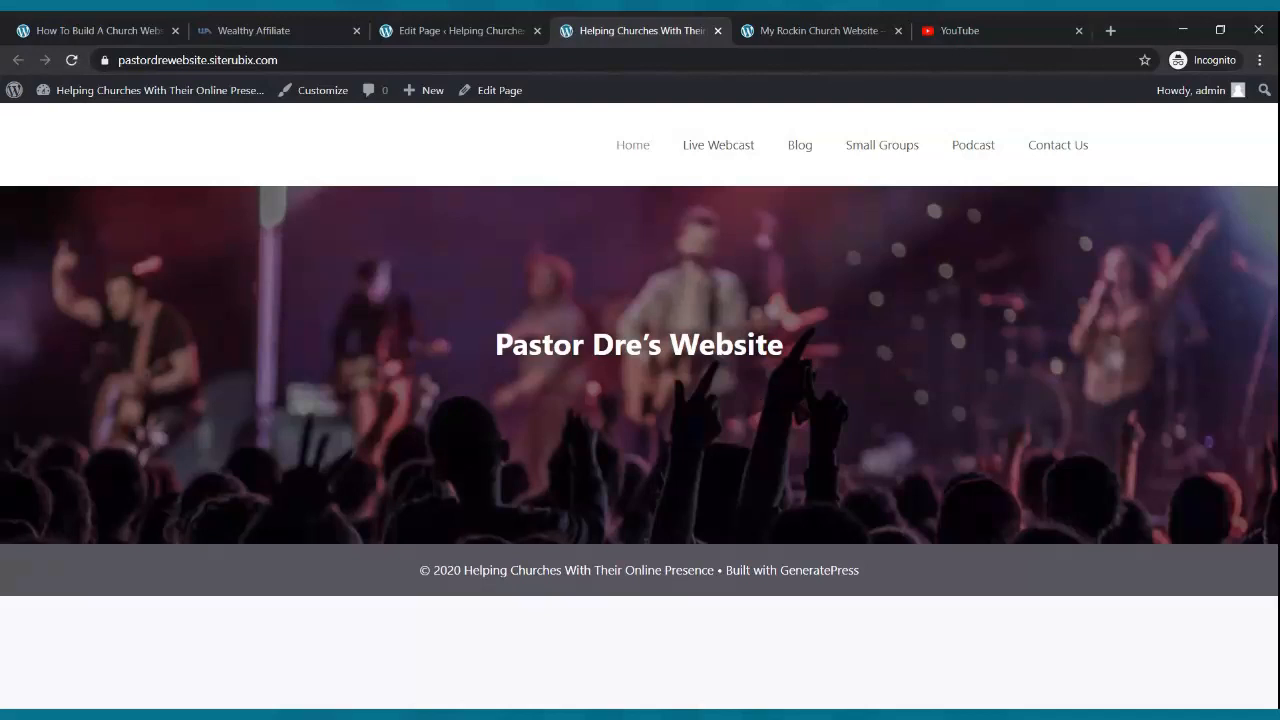
pyautogui.click(806, 28)
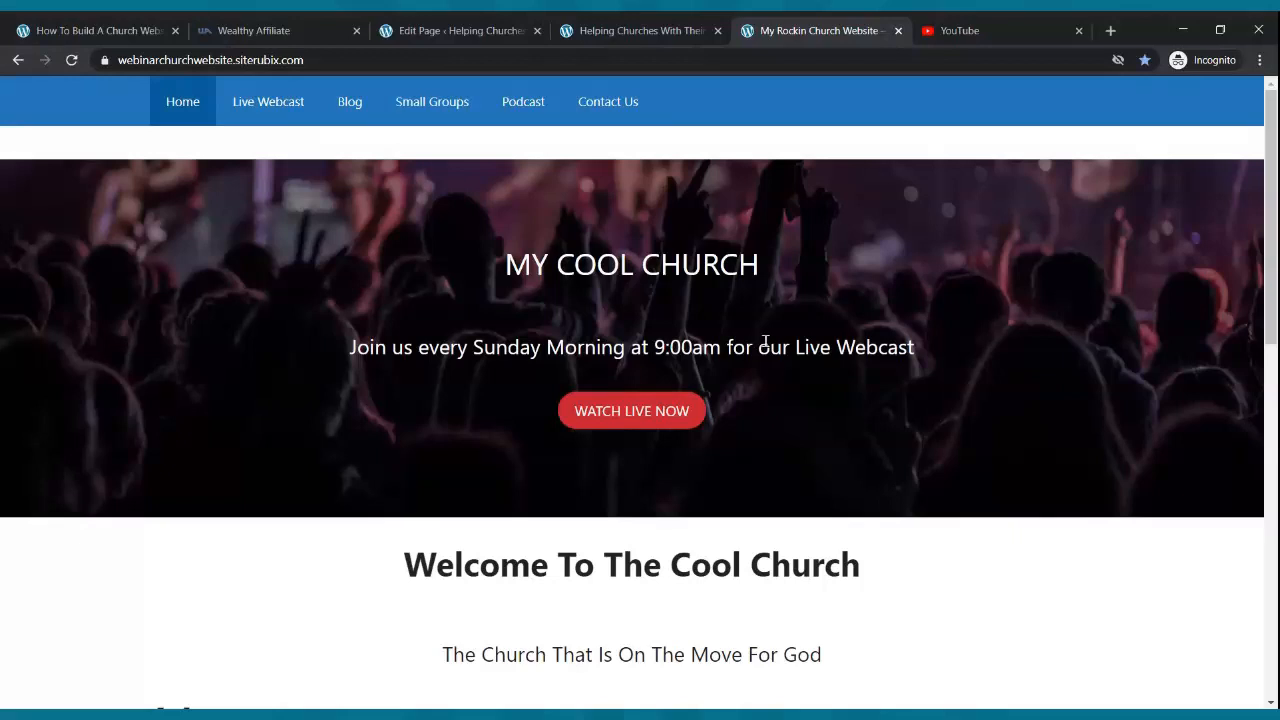
# - Add a centred line 'Join Me Every Wednesday and Saturday at 5:00pm SAST For A Live Webinar' under the cover title
pyautogui.click(460, 30)
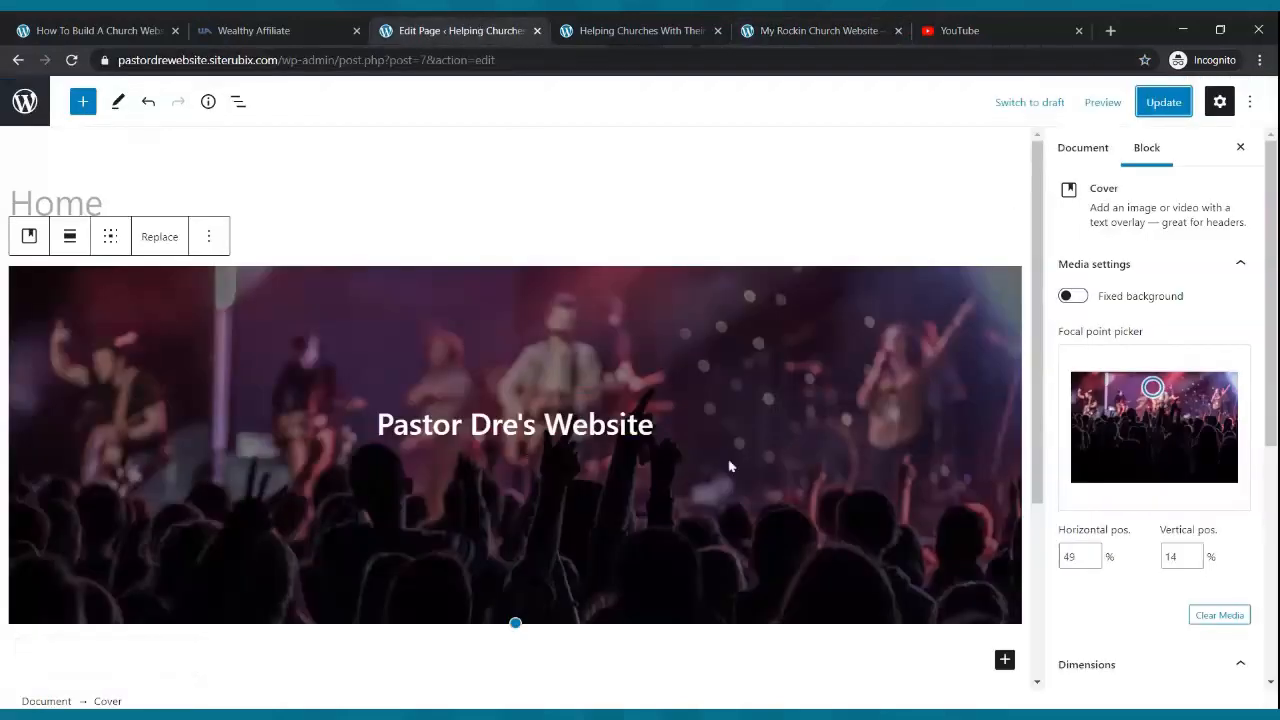
pyautogui.click(714, 422)
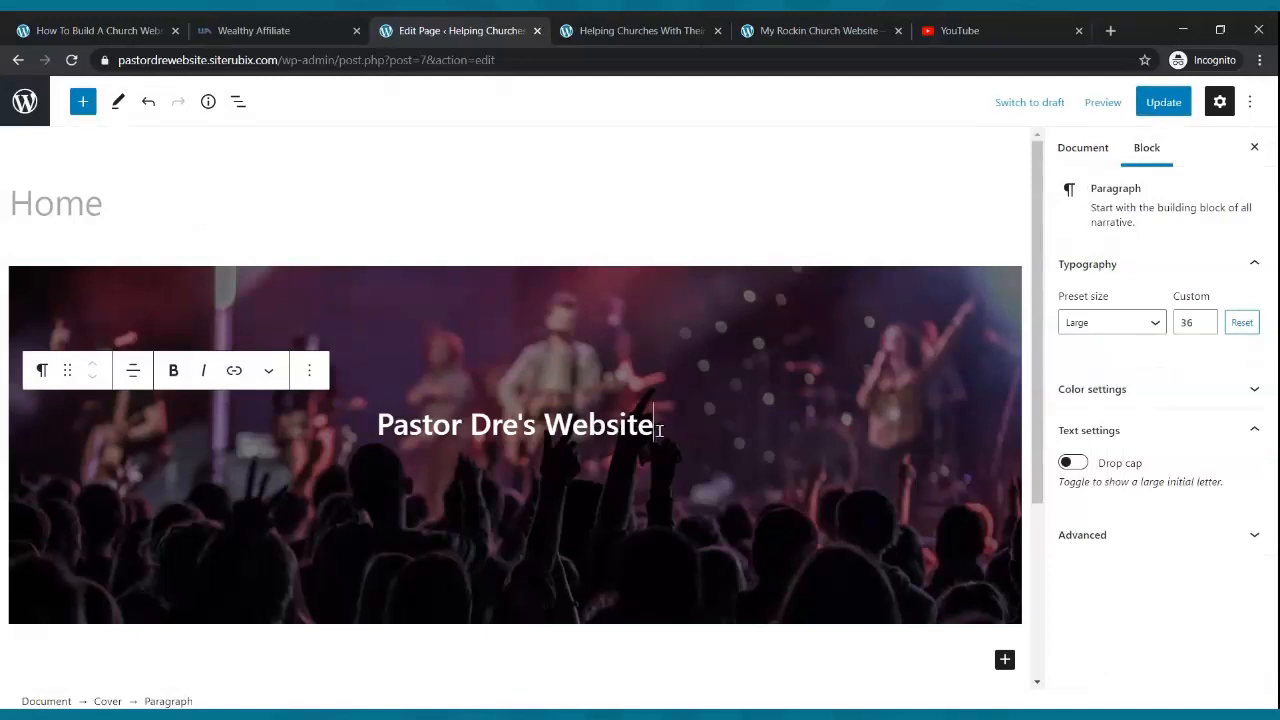
pyautogui.press('Return')
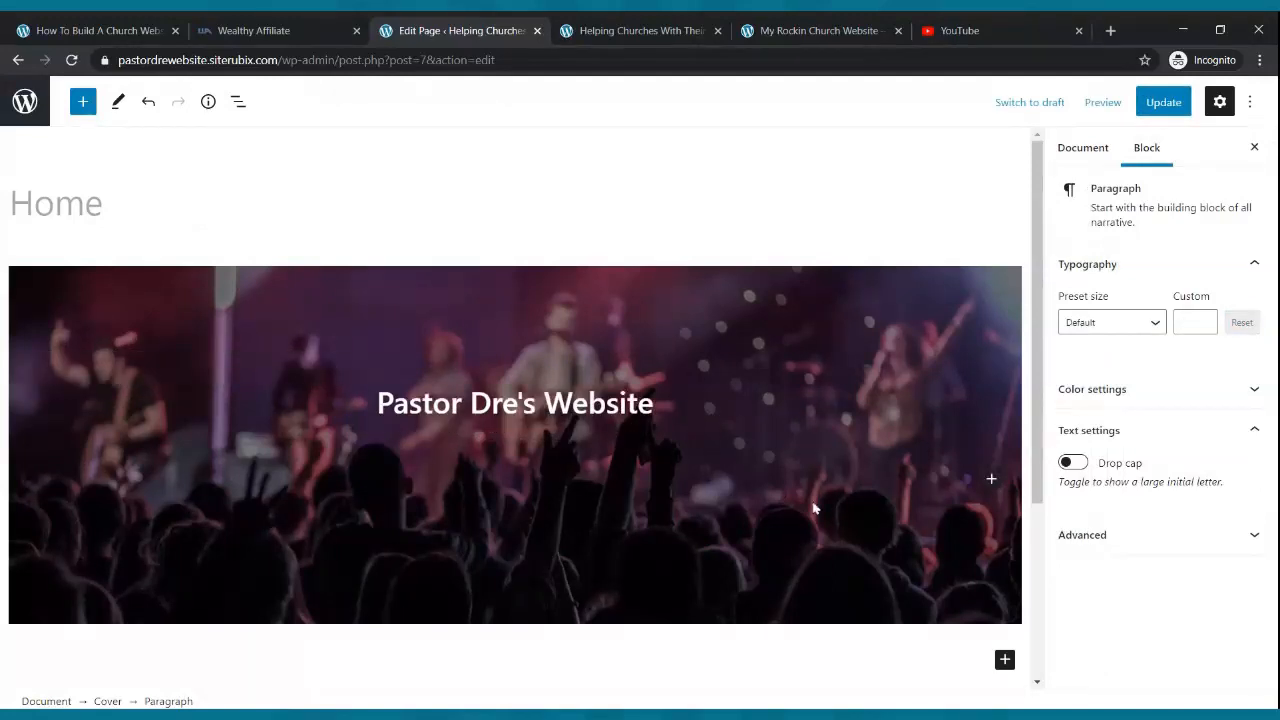
pyautogui.write('Join Me Every Wednesday and Saturday at')
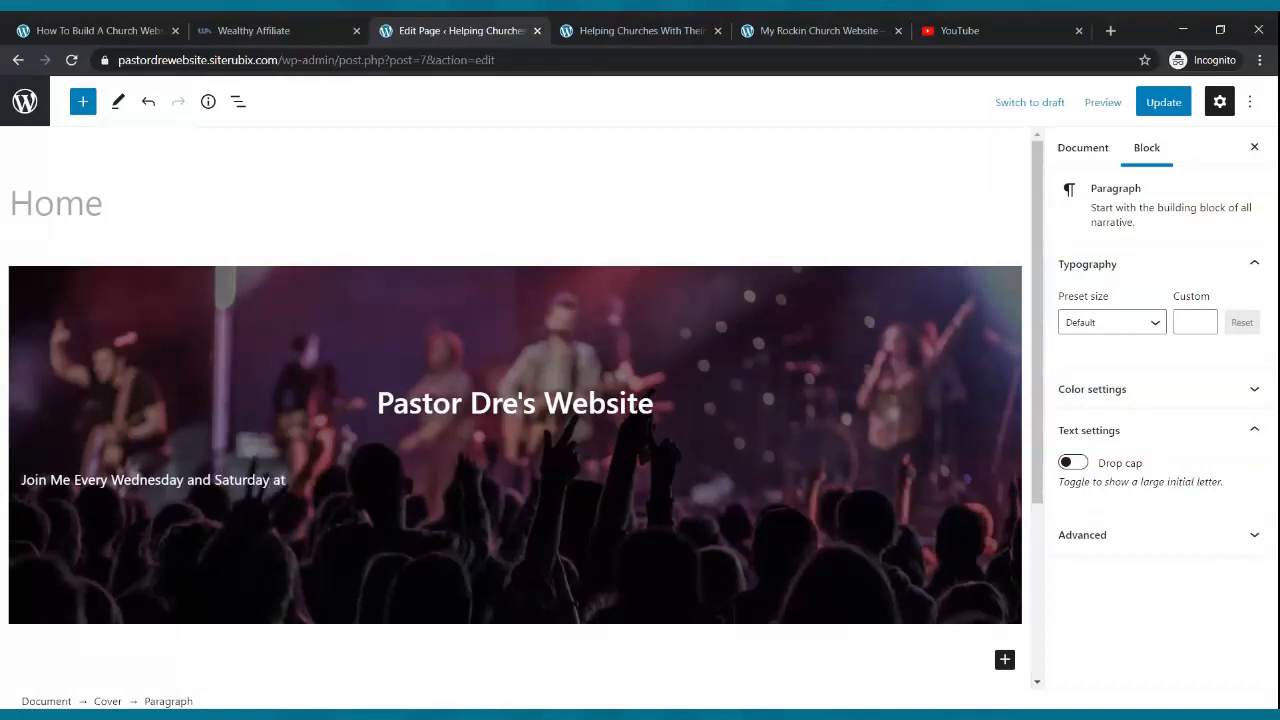
pyautogui.click(814, 509)
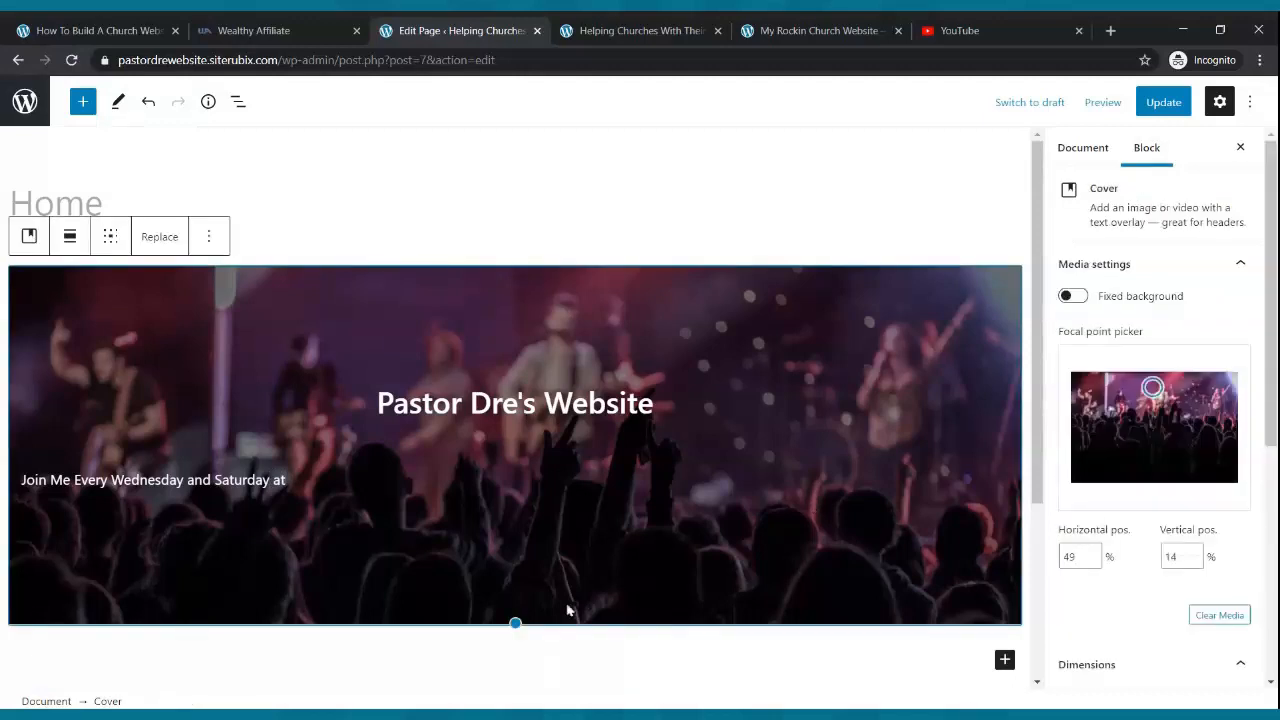
pyautogui.click(325, 482)
pyautogui.write('5:pp')
pyautogui.press('BackSpace')
pyautogui.write('00pm SAST Fo')
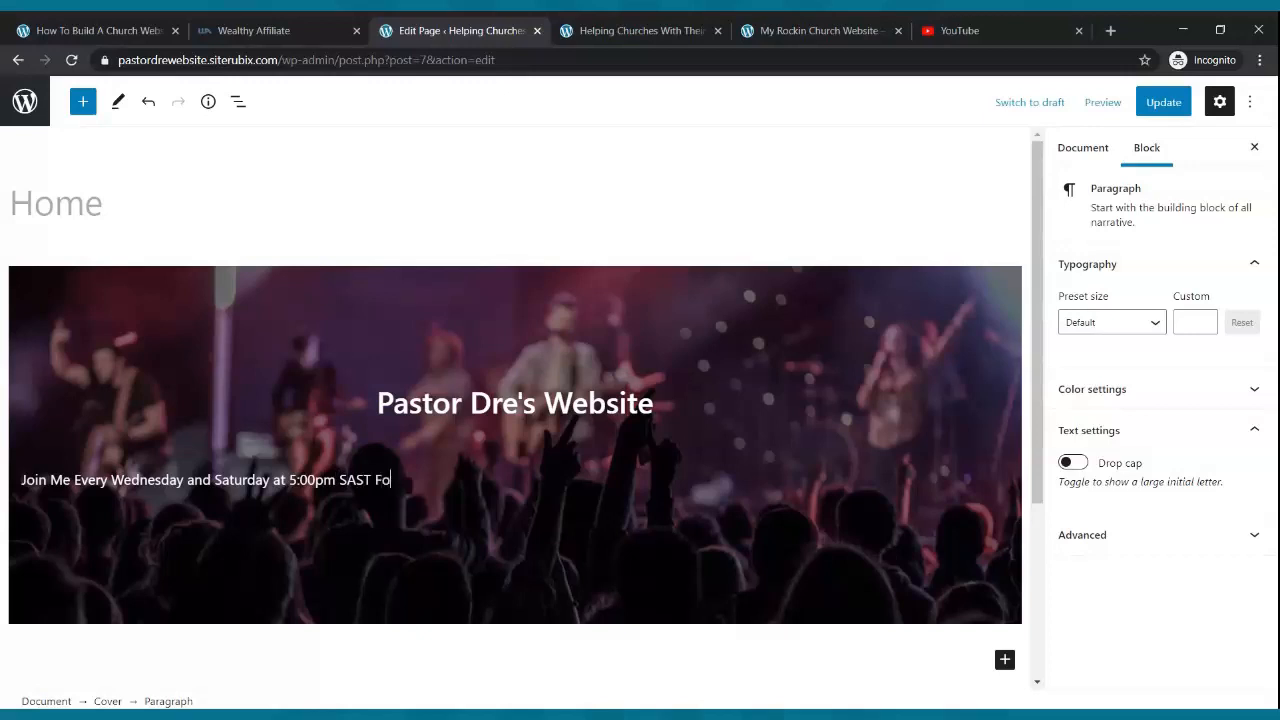
pyautogui.write('r A Live Webinar')
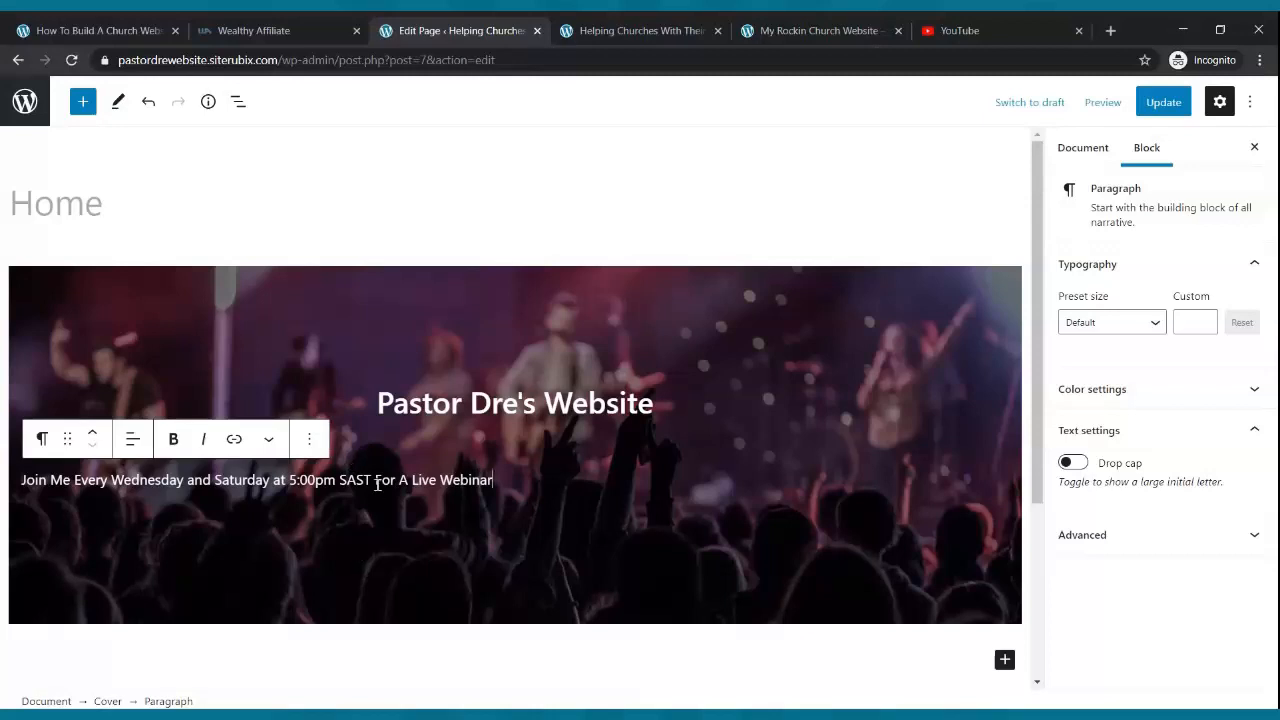
pyautogui.click(132, 441)
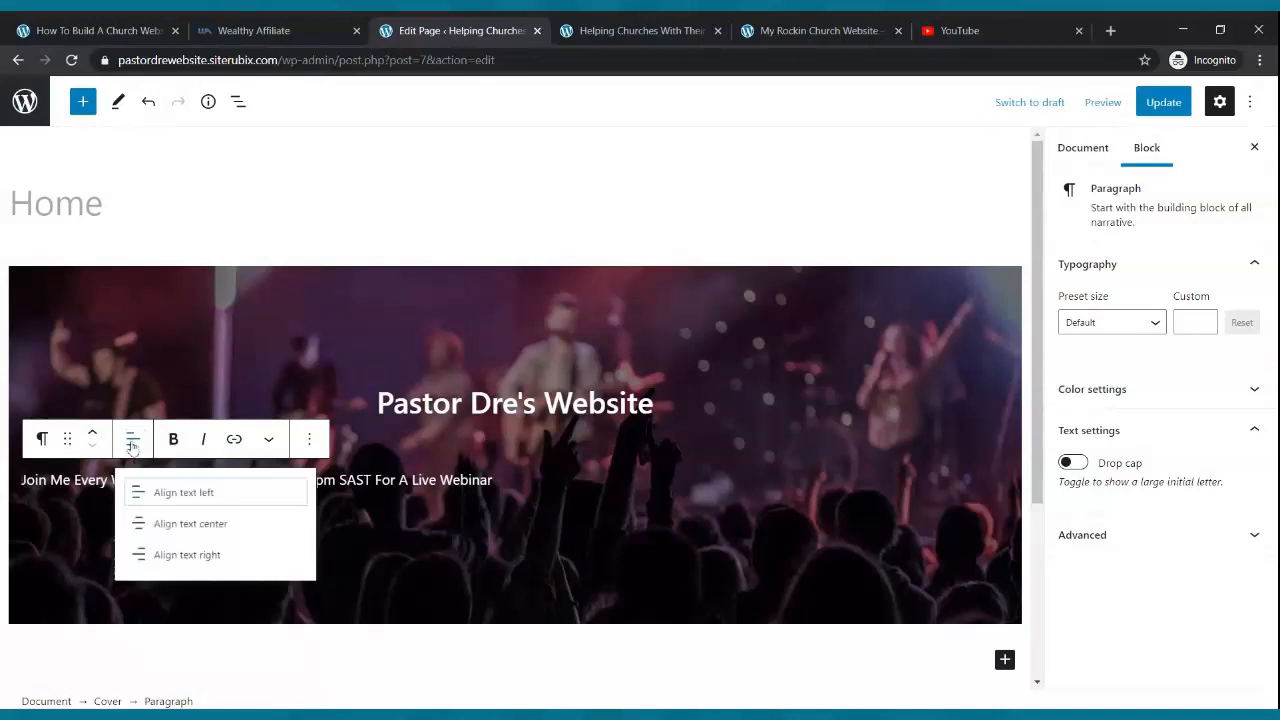
pyautogui.click(170, 531)
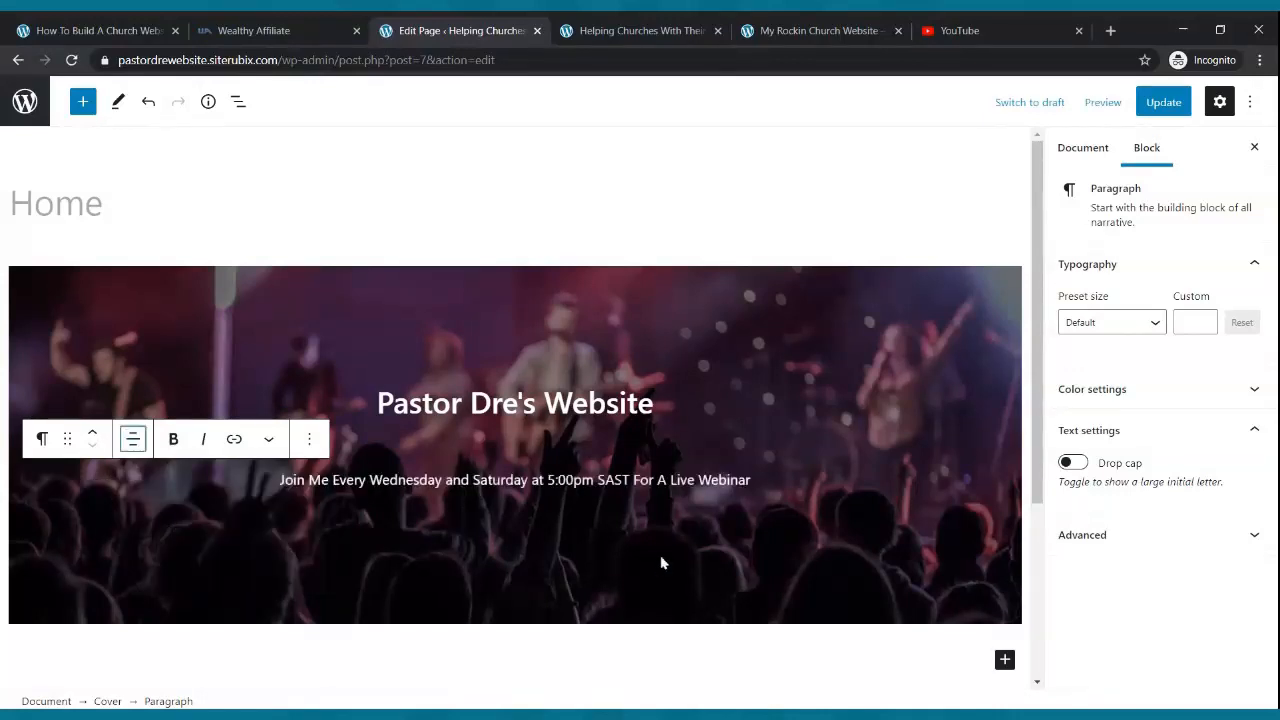
# - Try the Normal, Large, Huge and Medium preset sizes on the webinar line
pyautogui.click(720, 477)
pyautogui.click(1156, 330)
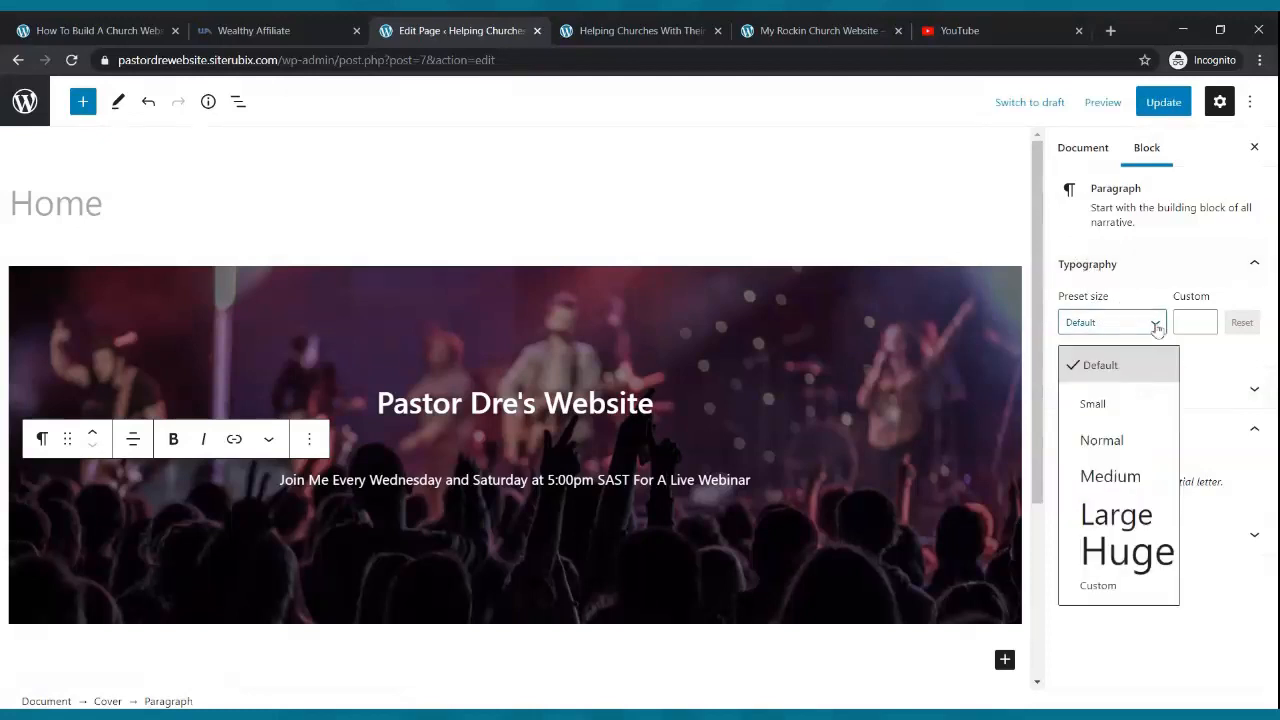
pyautogui.click(1136, 441)
pyautogui.click(1136, 327)
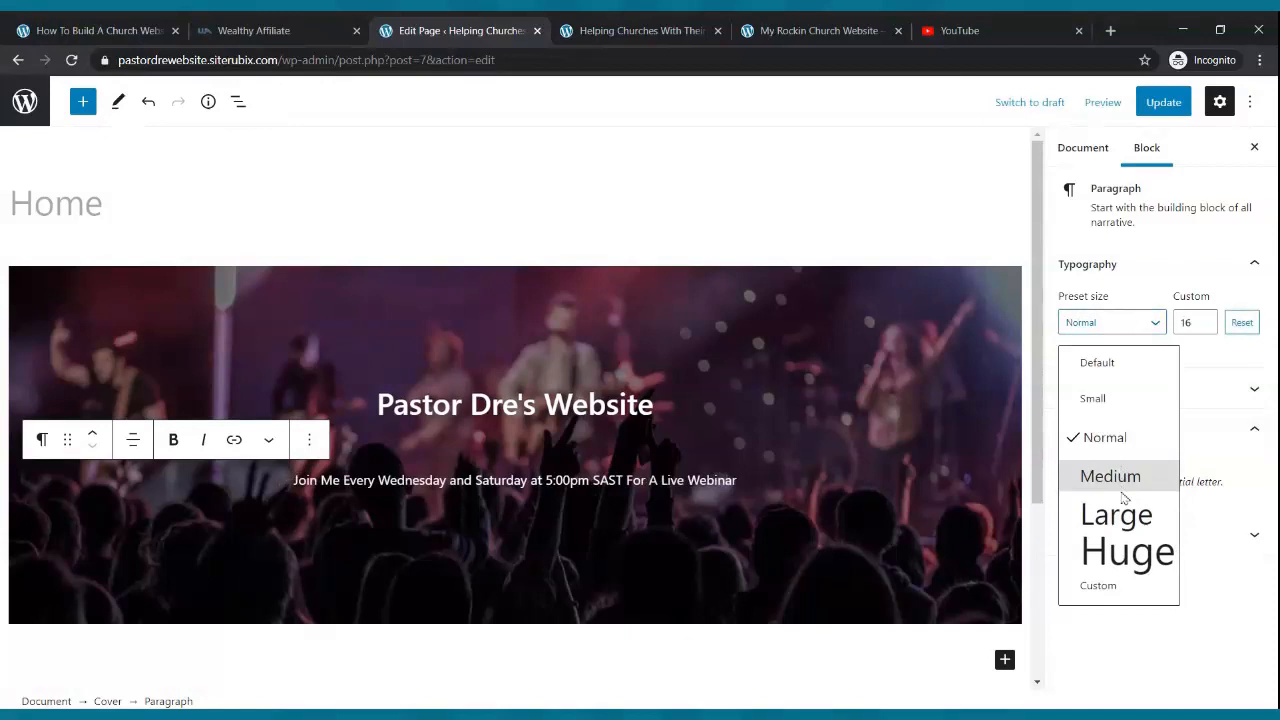
pyautogui.click(1118, 514)
pyautogui.click(1147, 323)
pyautogui.click(1140, 549)
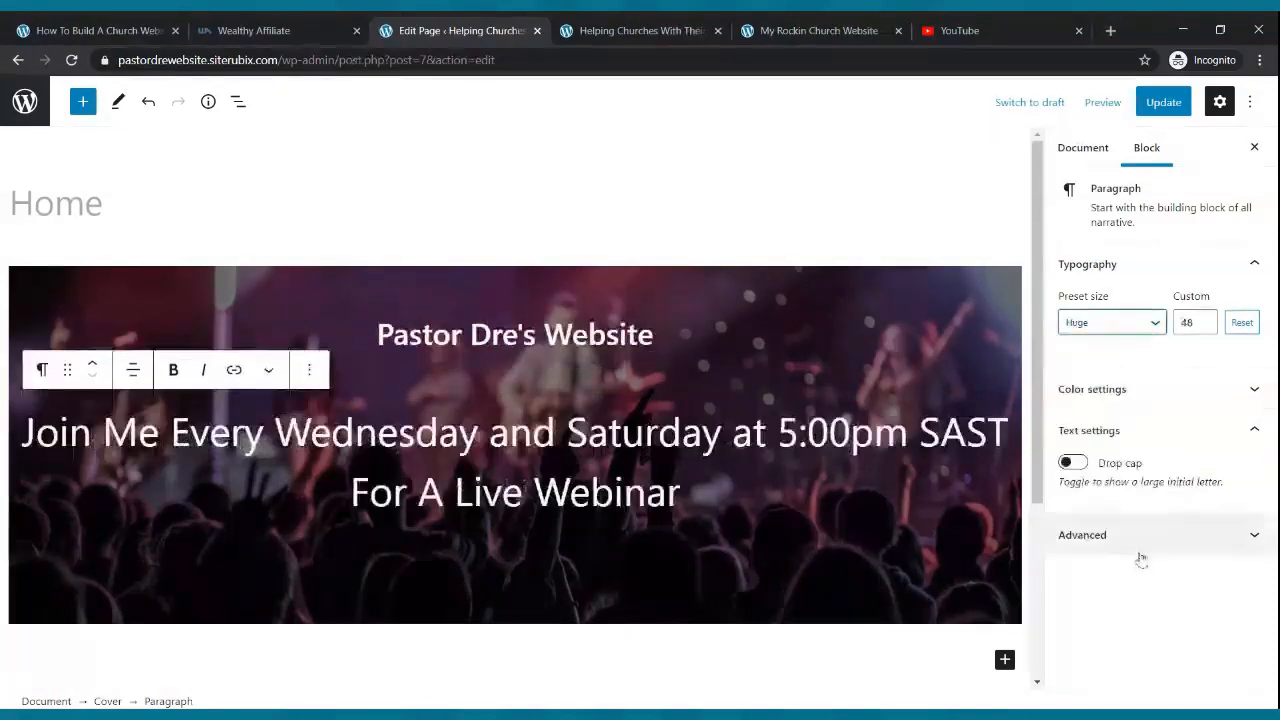
pyautogui.click(1143, 327)
pyautogui.click(1110, 471)
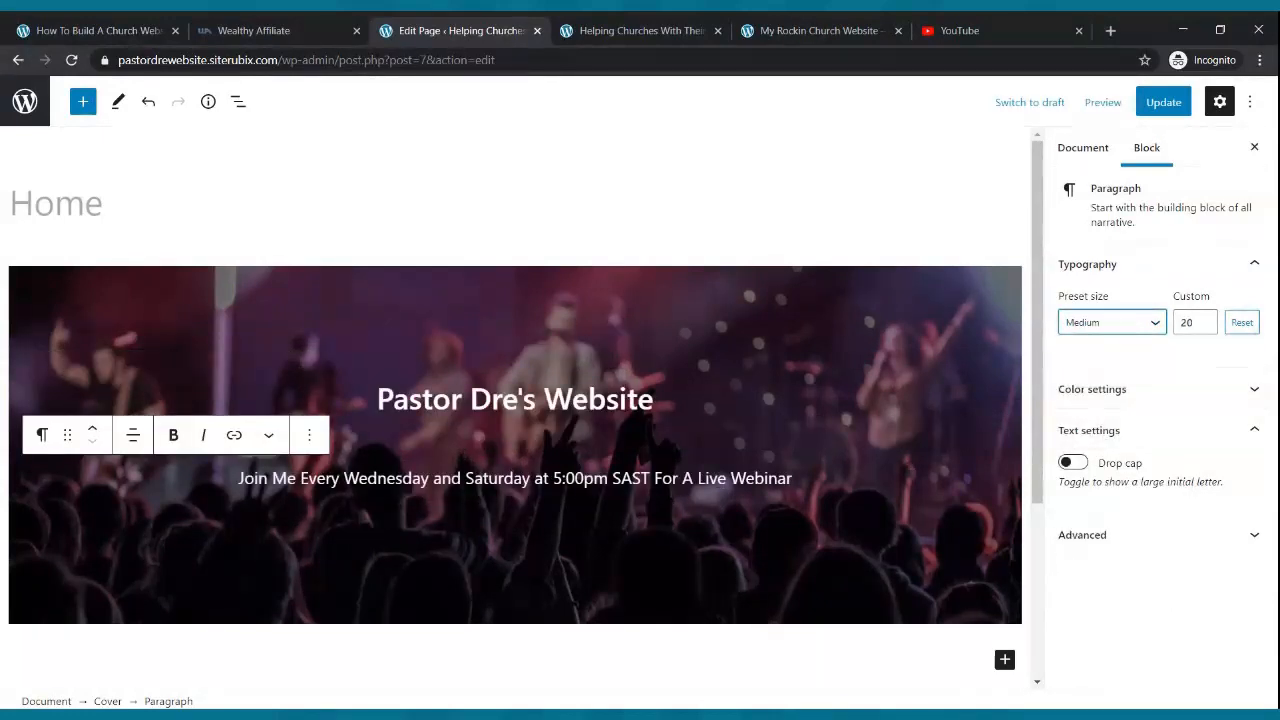
# - Set the webinar line to custom size 25, update the page, and add an empty paragraph below
pyautogui.click(1205, 318)
pyautogui.click(1205, 318)
pyautogui.click(1205, 319)
pyautogui.click(1205, 319)
pyautogui.click(1206, 325)
pyautogui.click(1206, 325)
pyautogui.click(1204, 318)
pyautogui.click(1204, 318)
pyautogui.click(1205, 318)
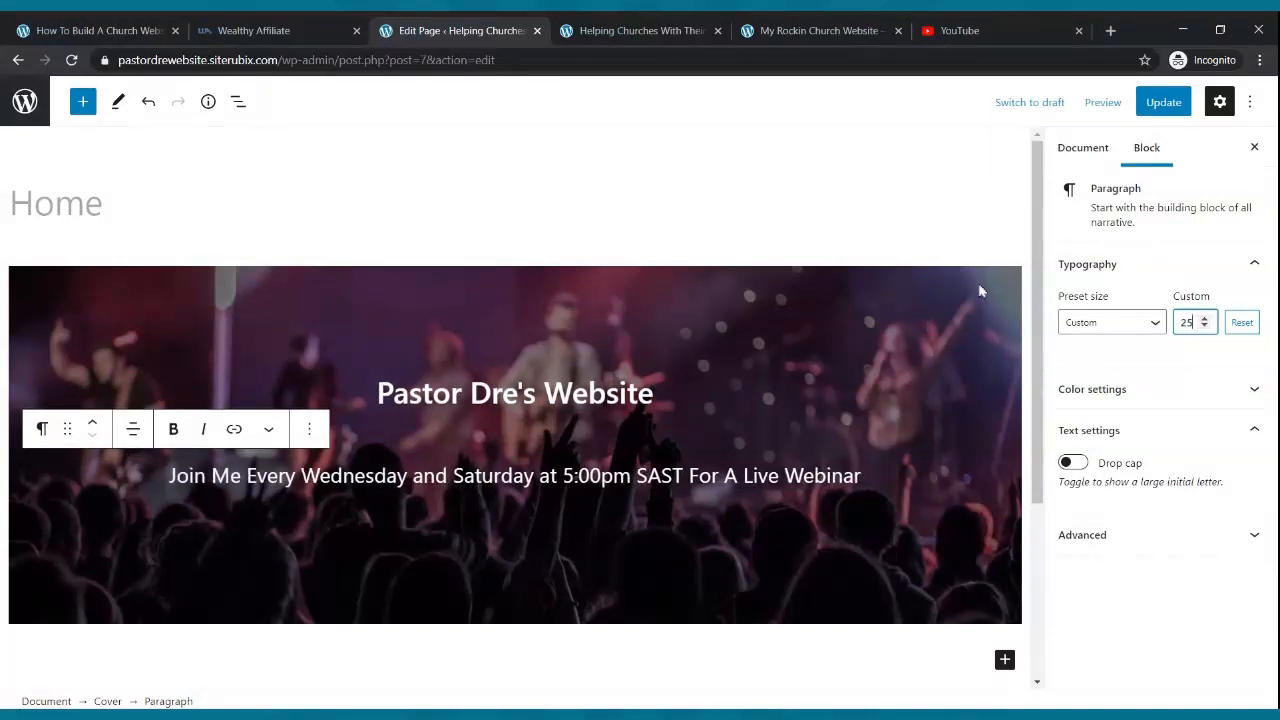
pyautogui.click(1158, 104)
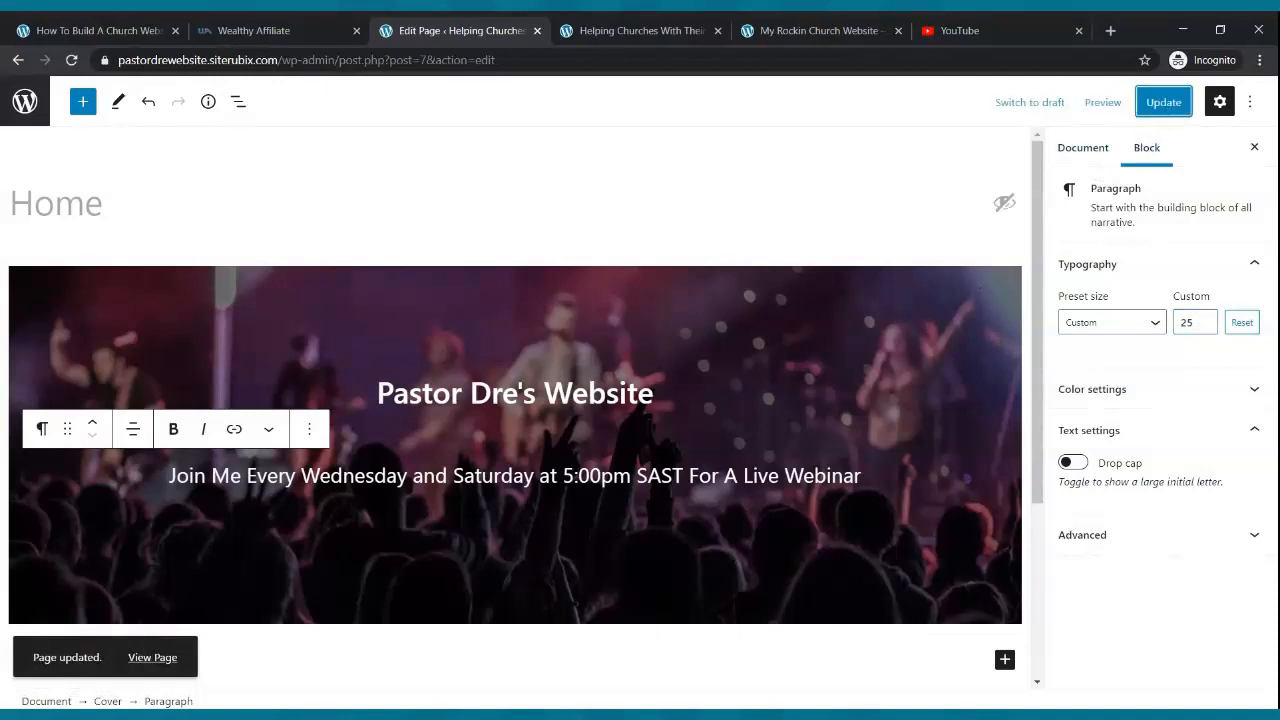
pyautogui.click(873, 474)
pyautogui.press('Return')
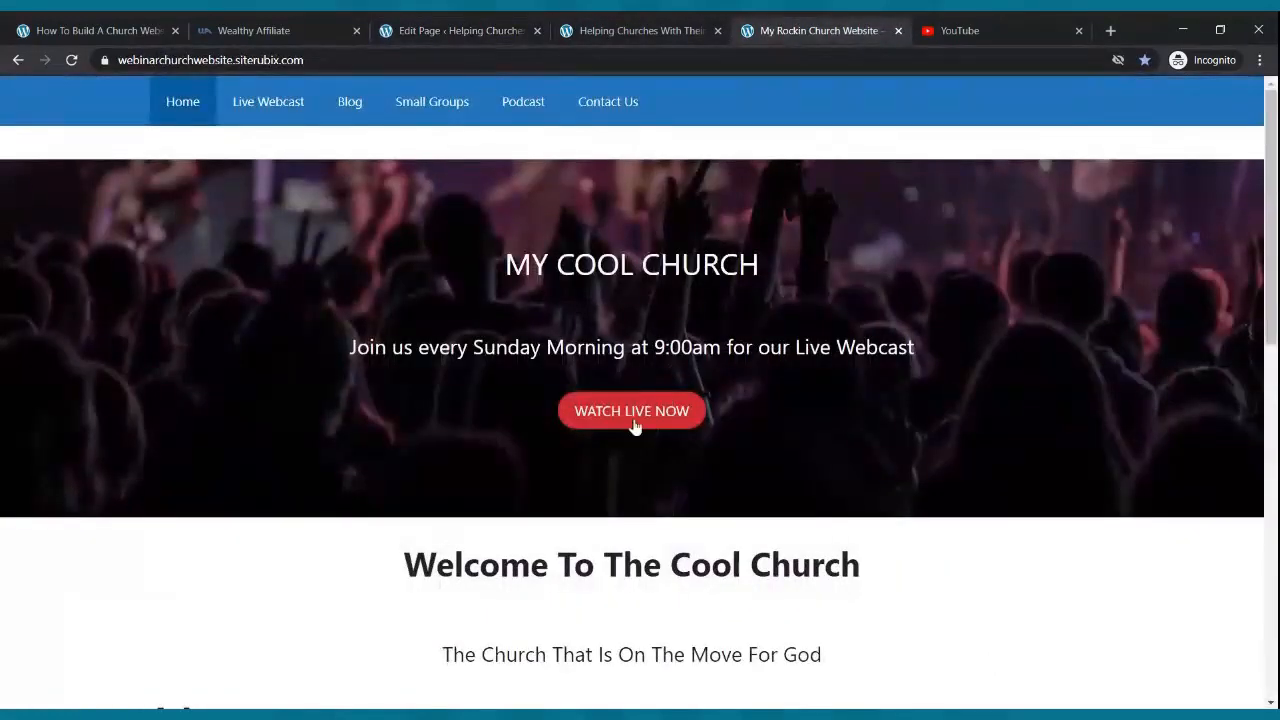
# - Insert a Buttons block in the cover with a button labelled 'Watch Live Now'
pyautogui.click(497, 24)
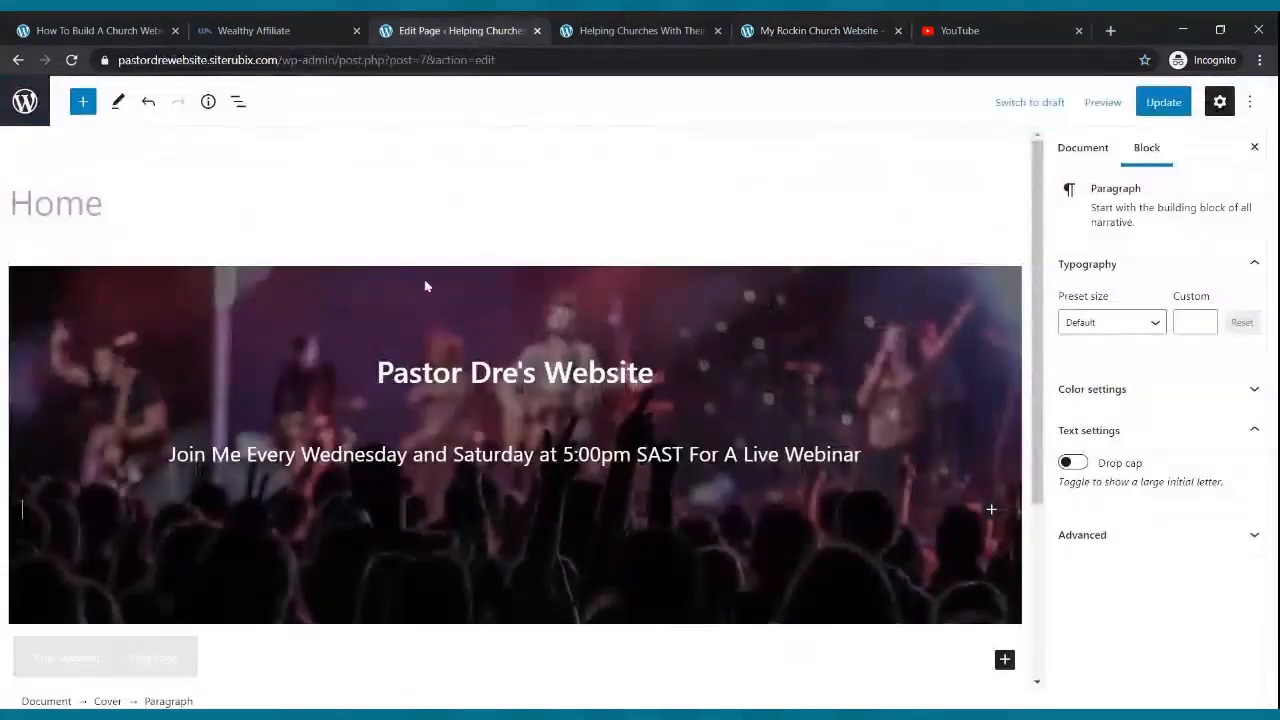
pyautogui.click(83, 102)
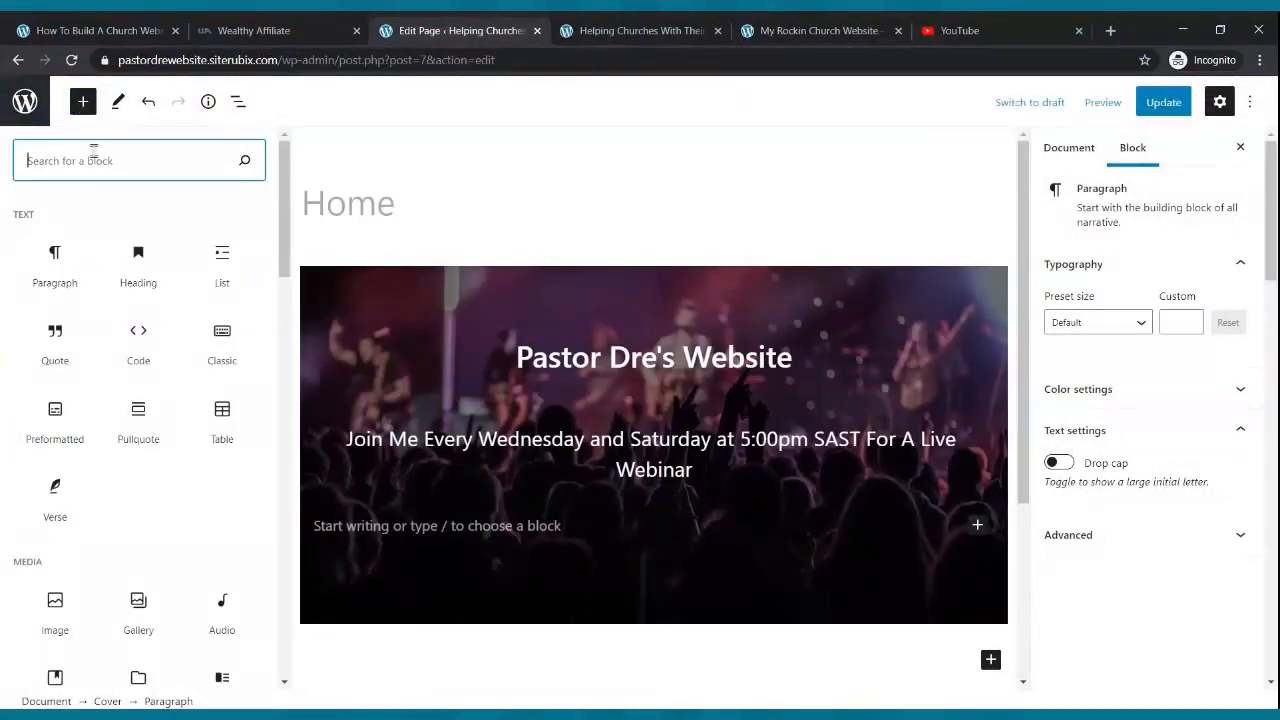
pyautogui.write('butt')
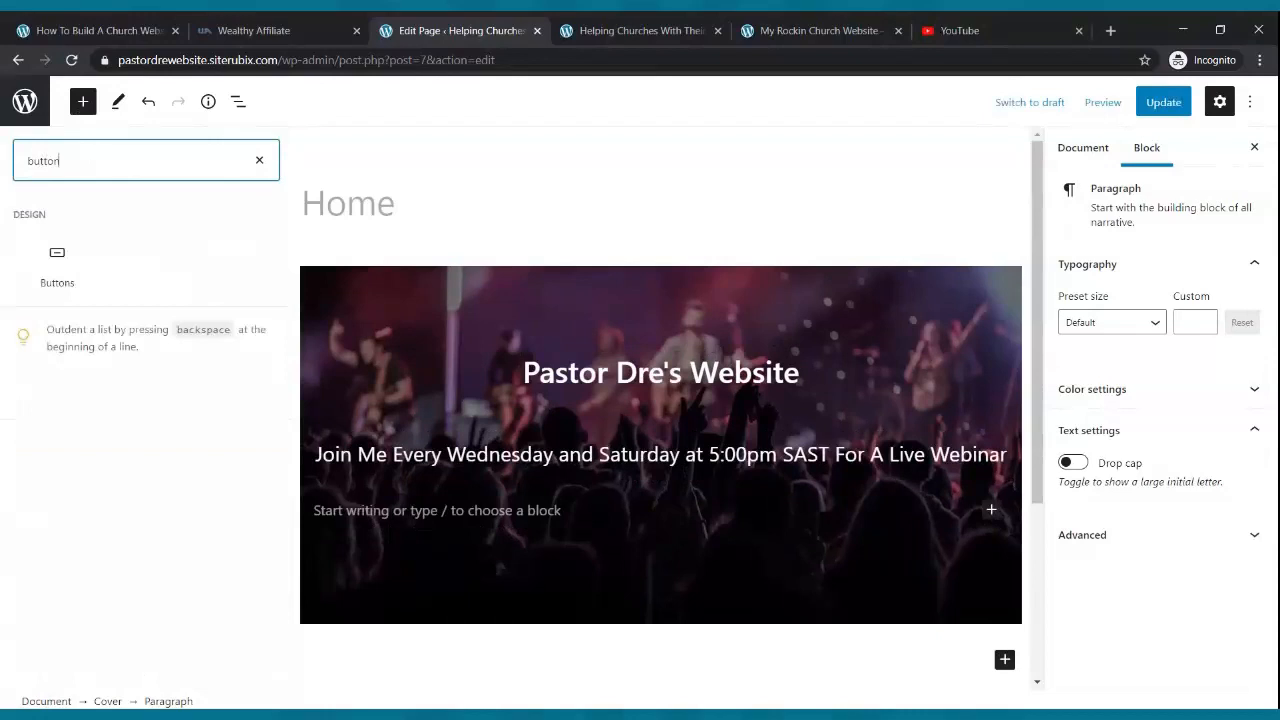
pyautogui.write('on')
pyautogui.click(57, 262)
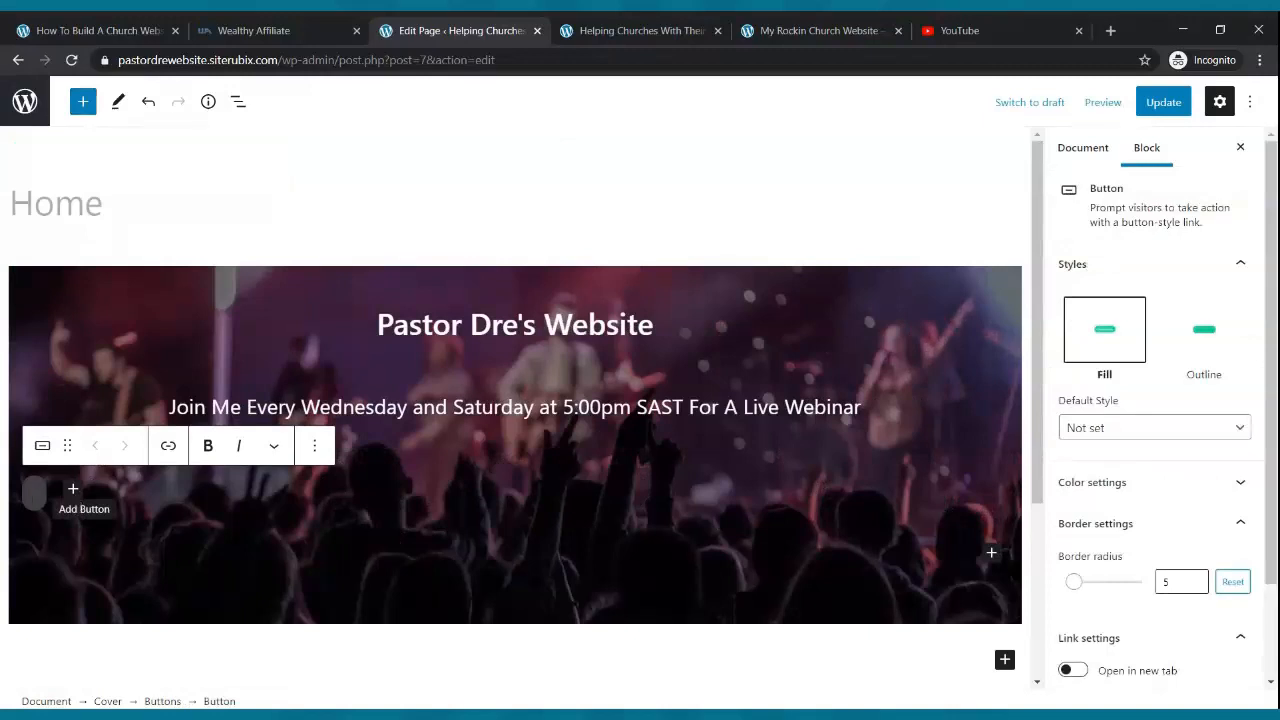
pyautogui.write('Watch Live Now')
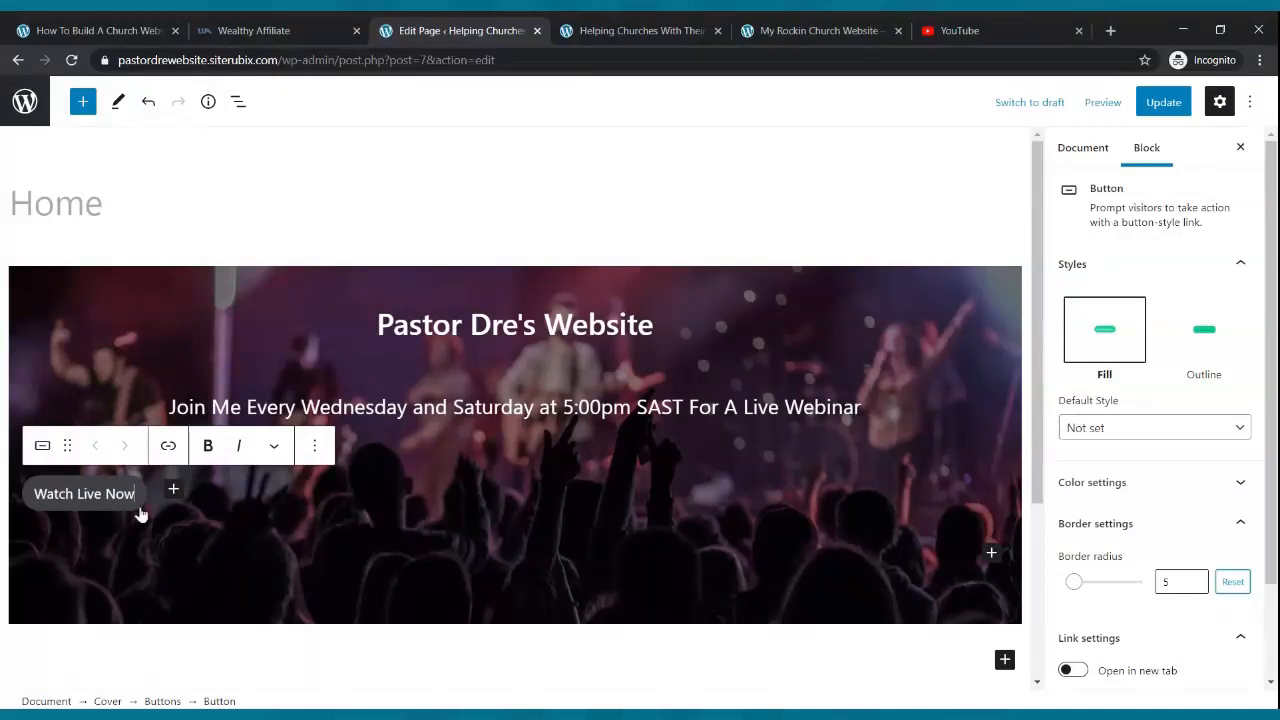
# - Centre the Watch Live Now button group and update the page
pyautogui.click(156, 516)
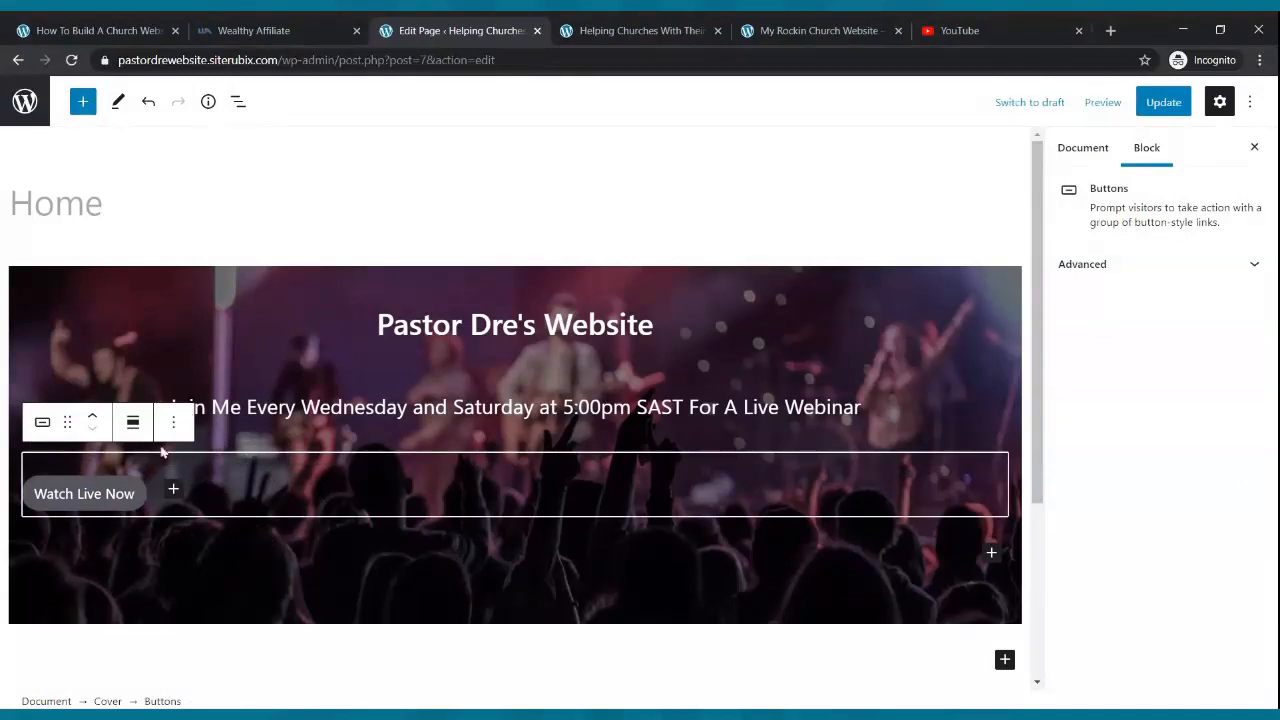
pyautogui.click(133, 424)
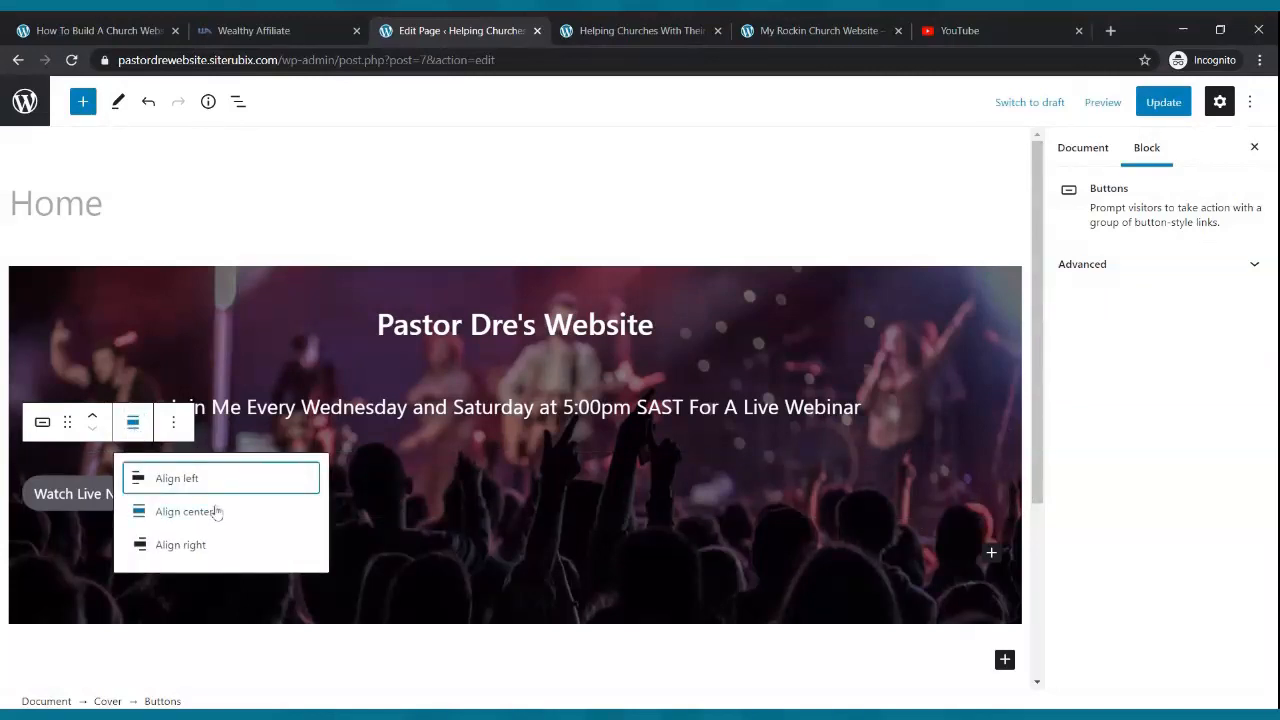
pyautogui.click(205, 512)
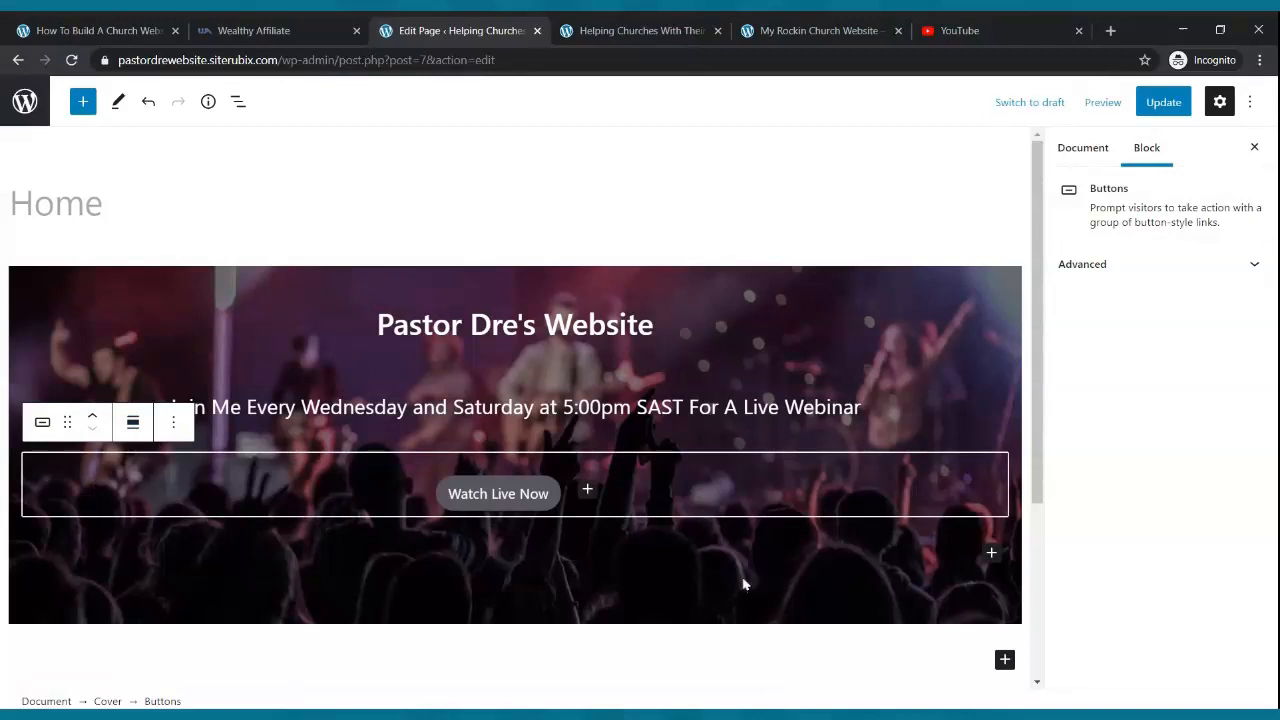
pyautogui.click(1158, 110)
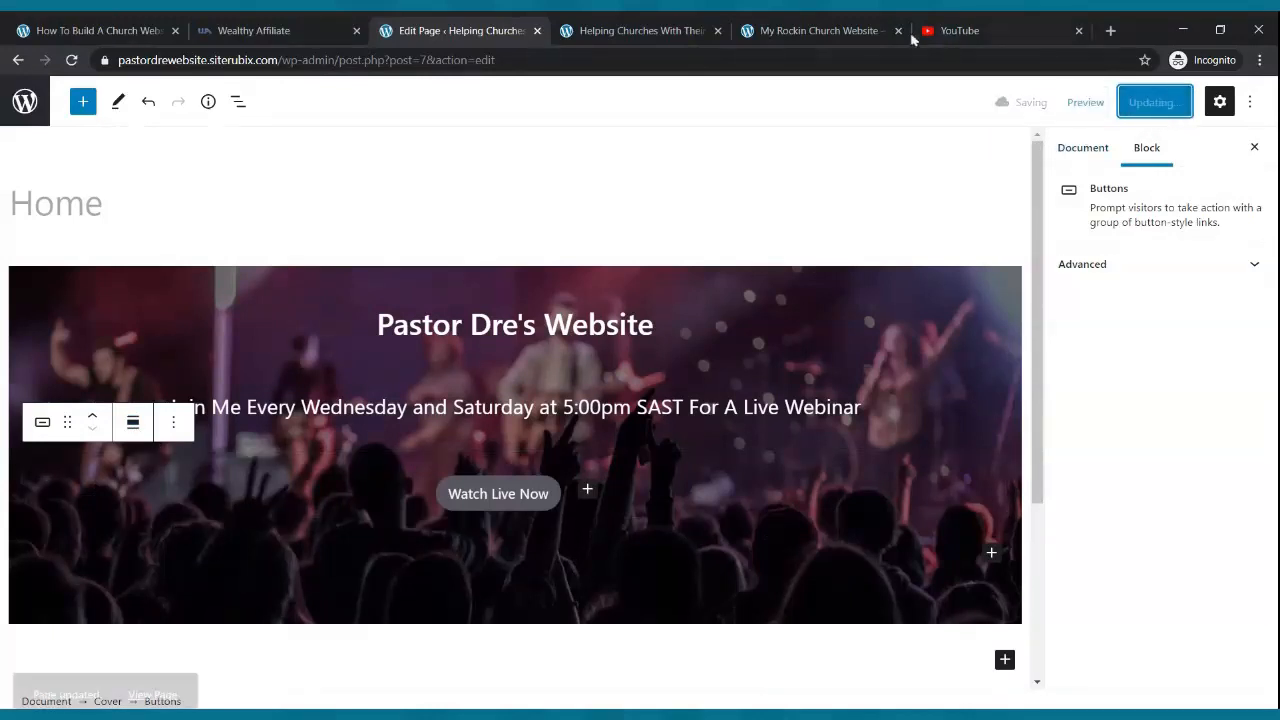
pyautogui.click(661, 35)
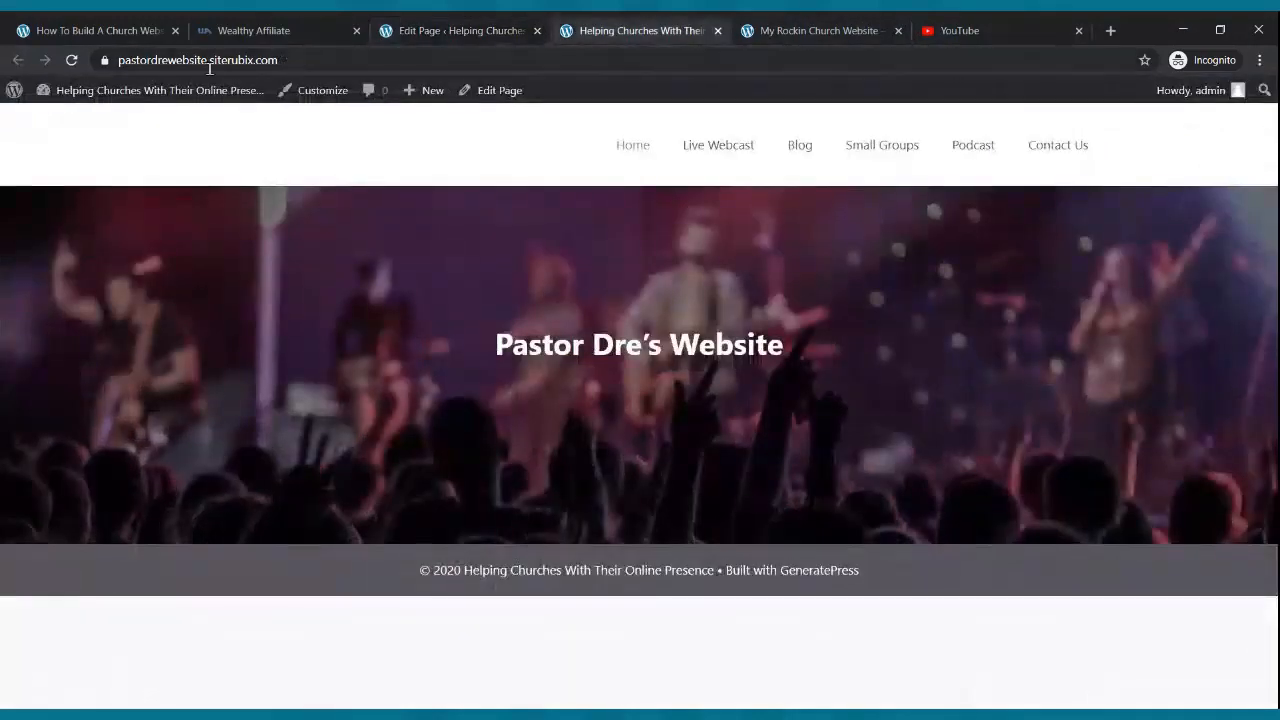
pyautogui.click(72, 61)
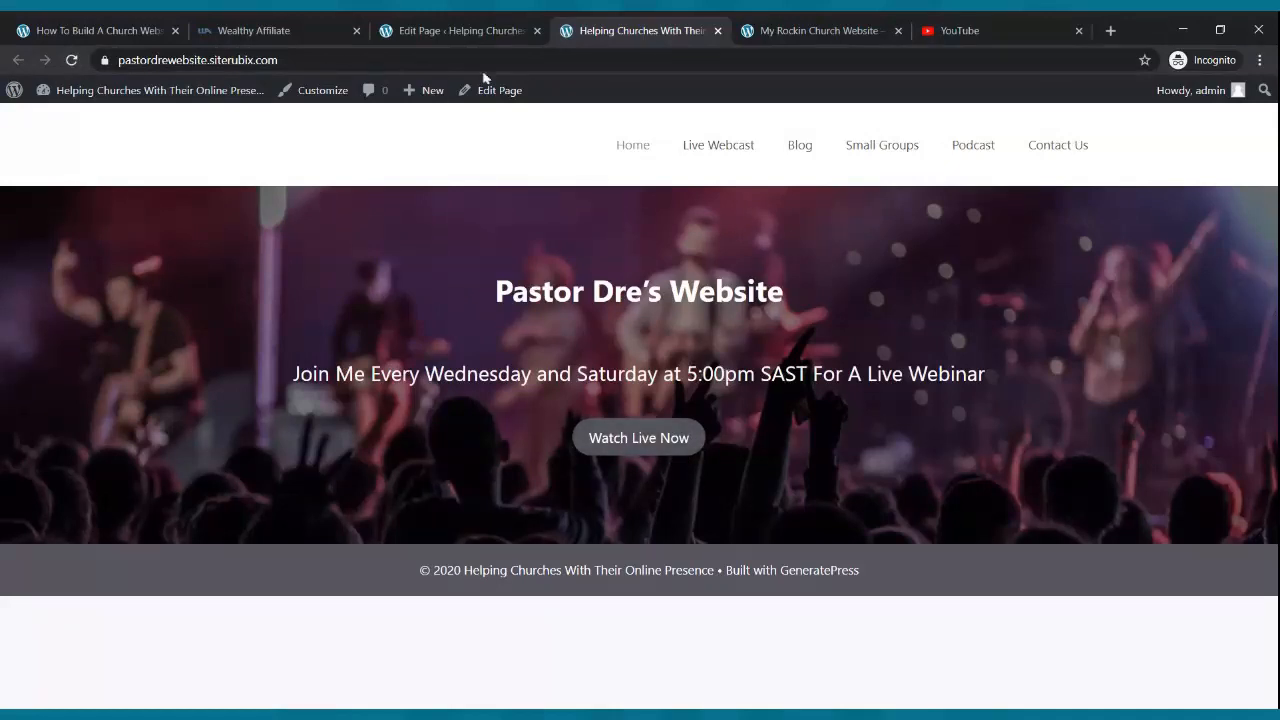
pyautogui.click(450, 24)
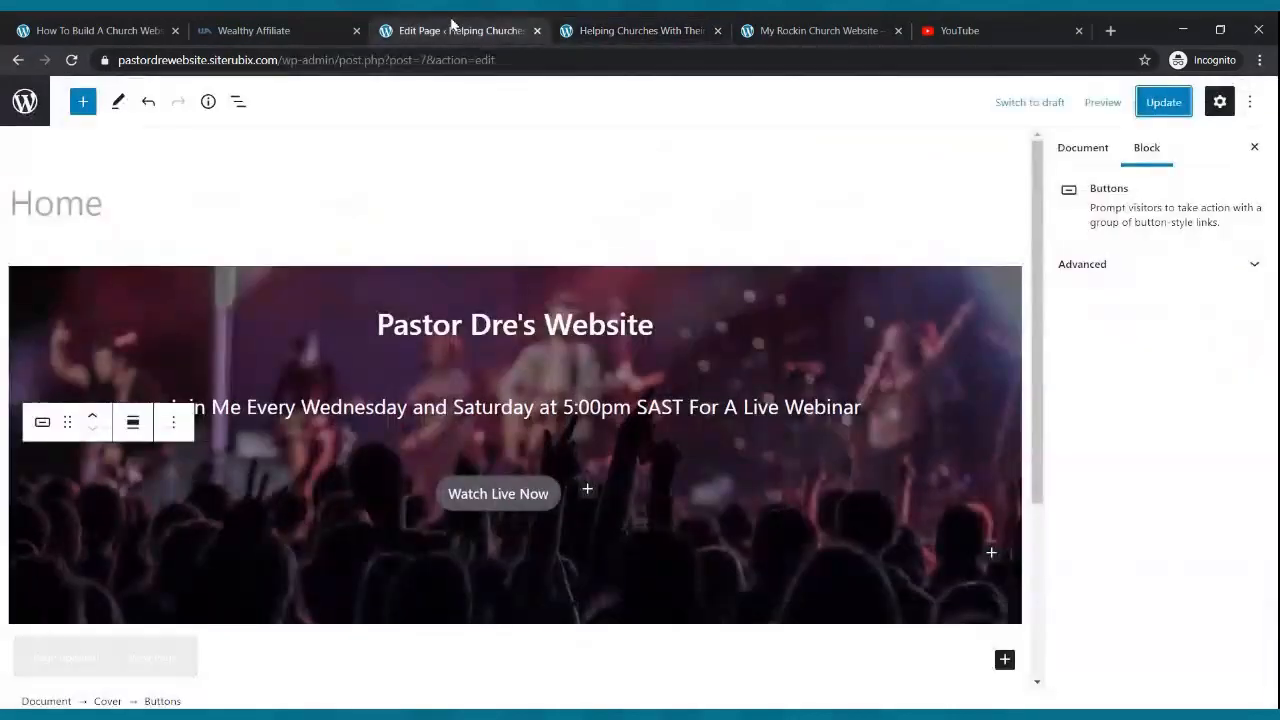
# - Give the Watch Live Now button white text and an orange background
pyautogui.click(552, 497)
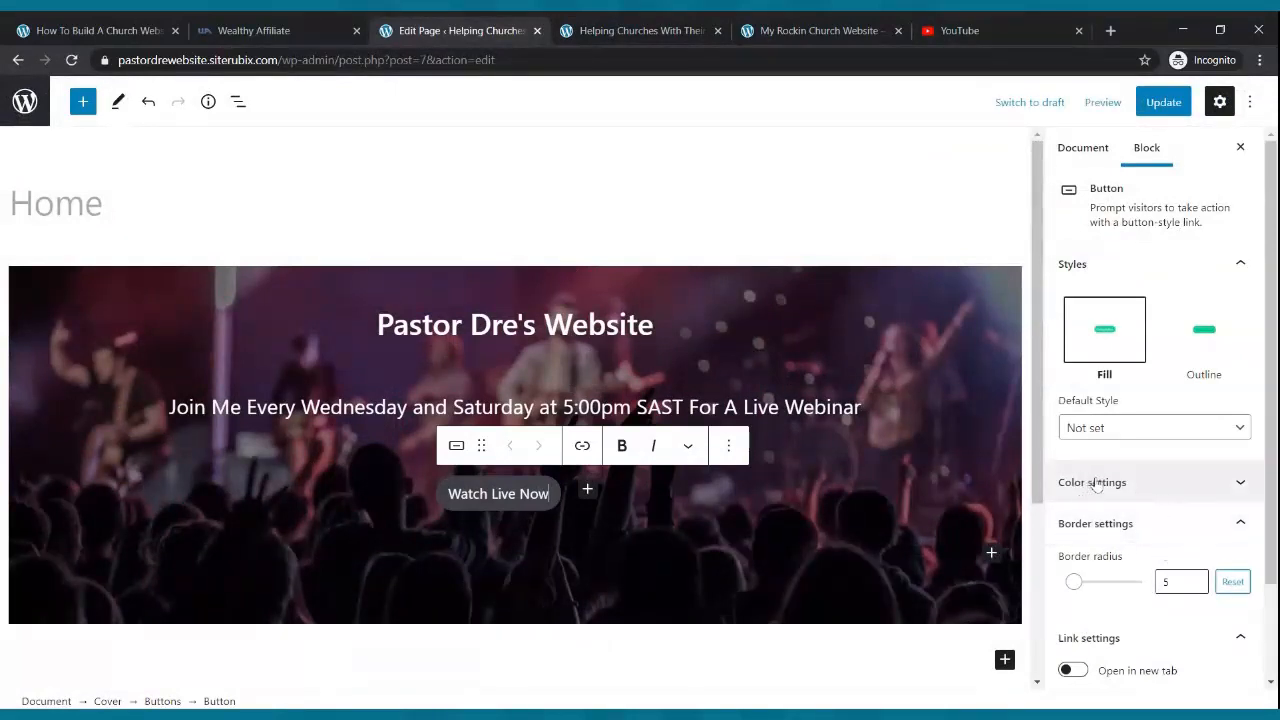
pyautogui.click(1234, 481)
pyautogui.scroll(-3, 1150, 420)
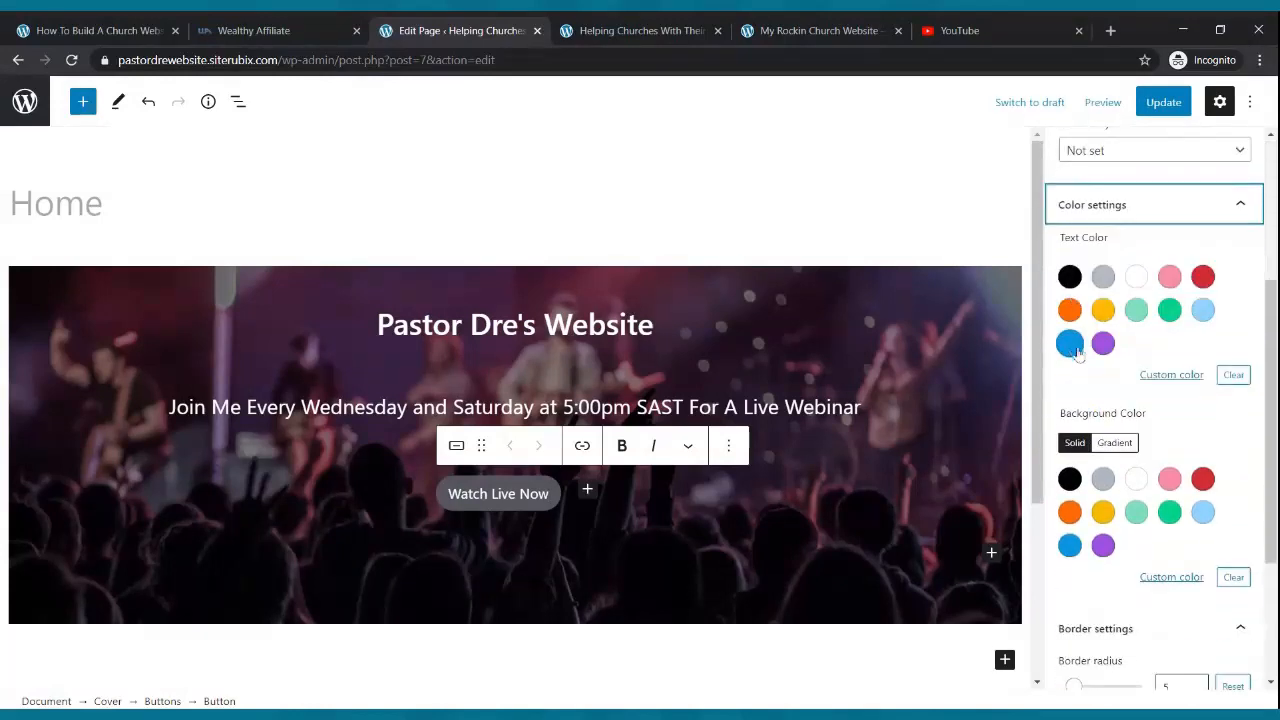
pyautogui.click(1136, 279)
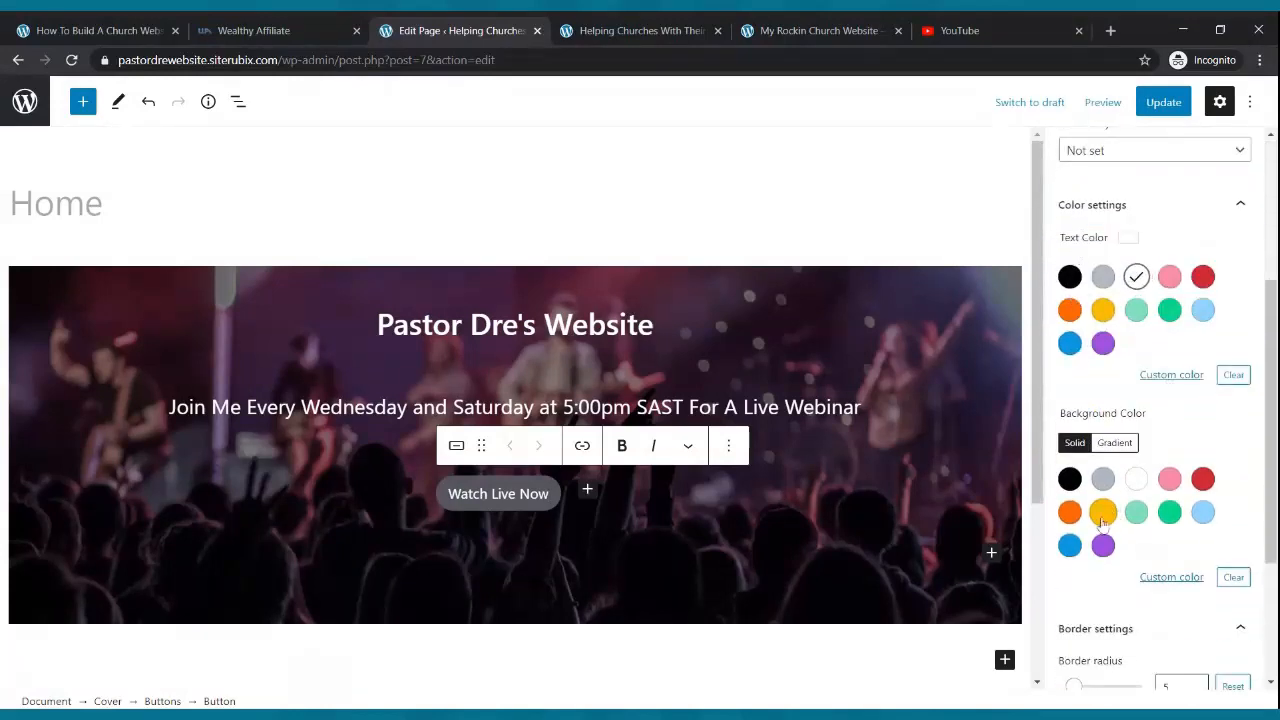
pyautogui.click(1070, 513)
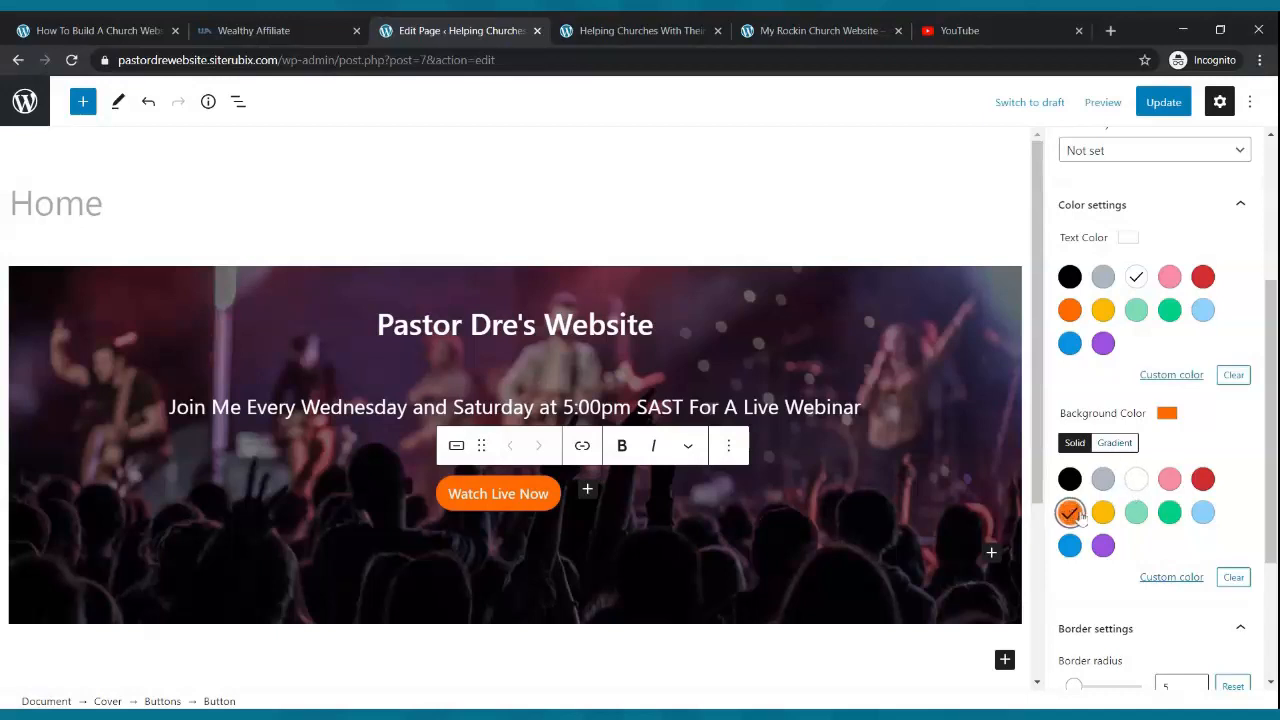
# - Compare green, blue and red button backgrounds, settle on orange, and update the page
pyautogui.click(1164, 513)
pyautogui.click(1070, 512)
pyautogui.click(1070, 545)
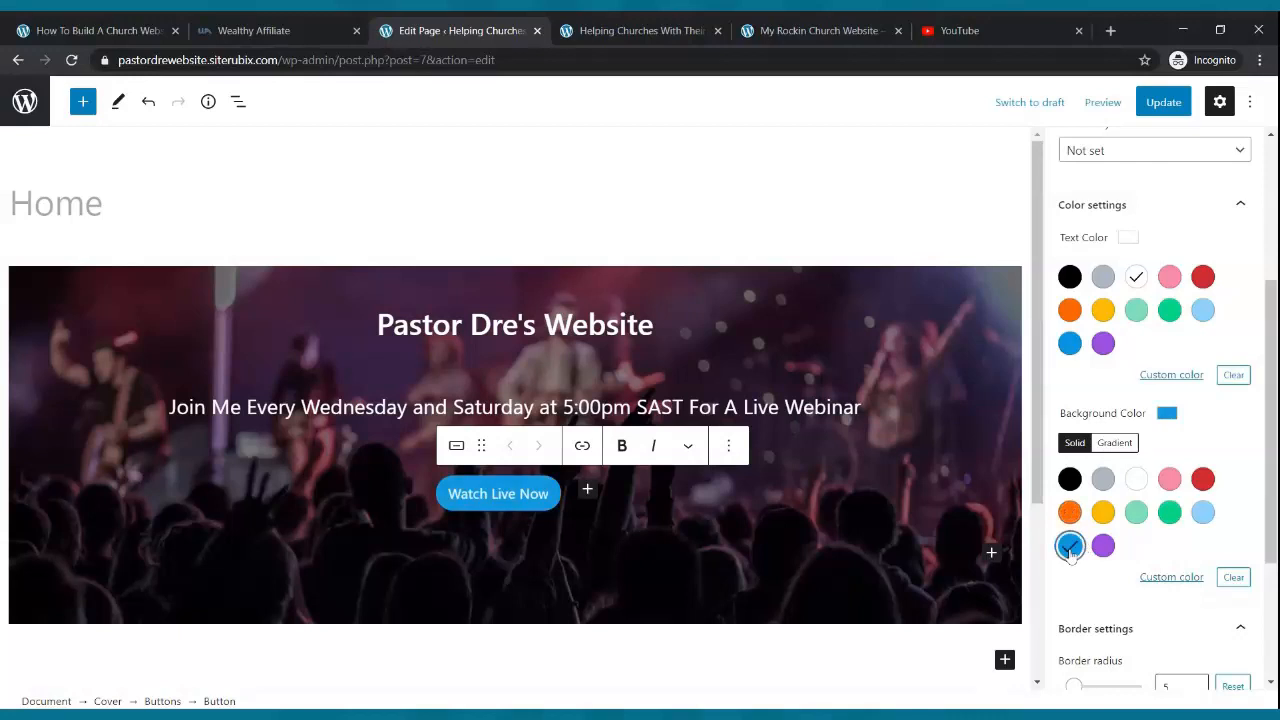
pyautogui.click(1070, 512)
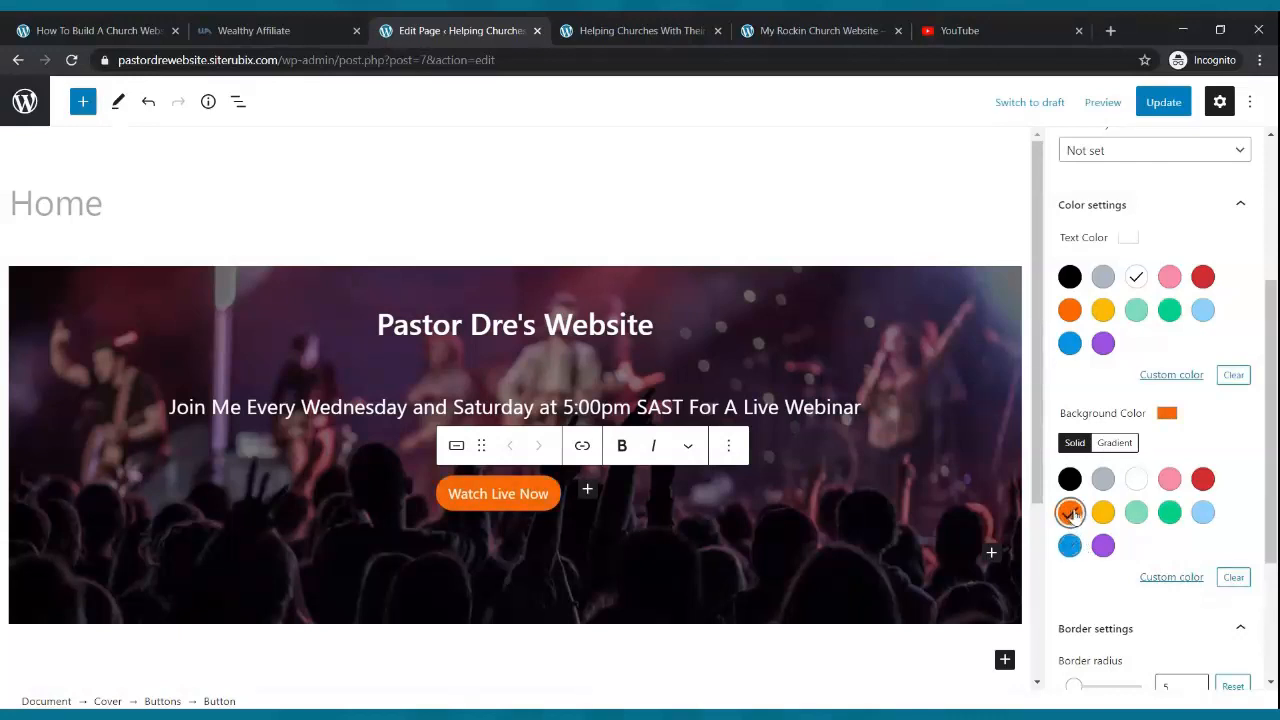
pyautogui.click(1203, 480)
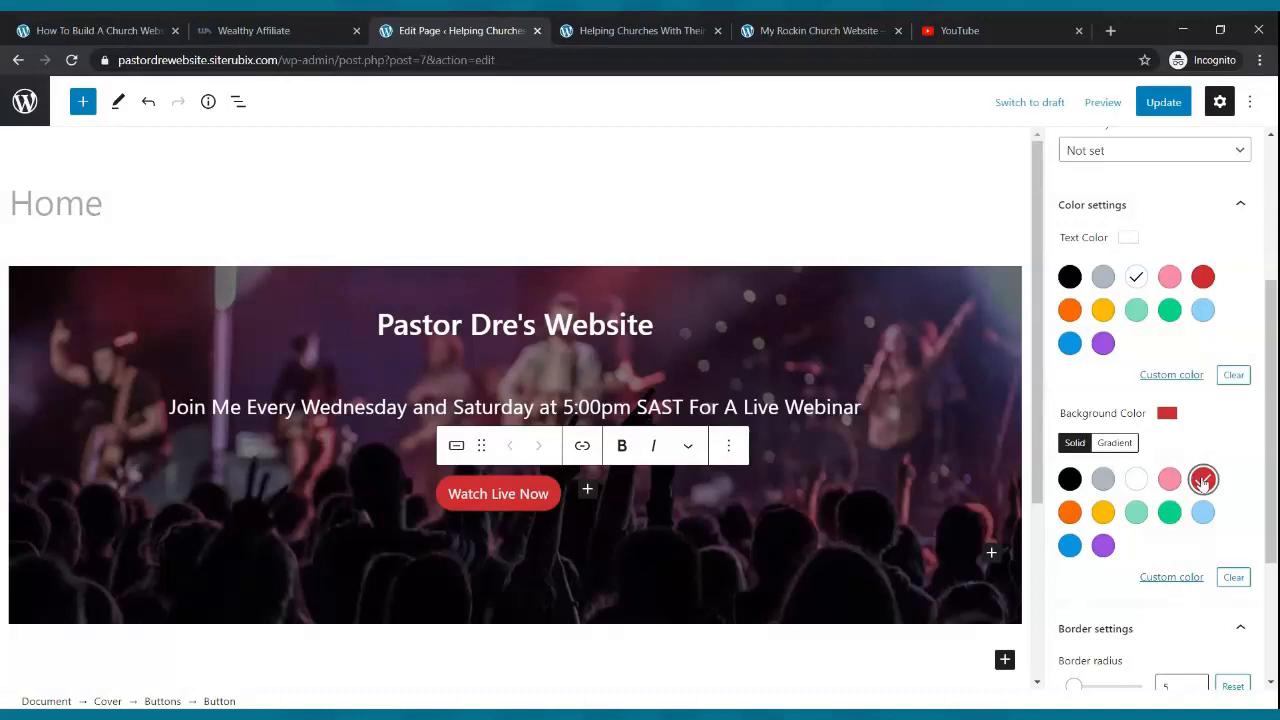
pyautogui.click(1070, 513)
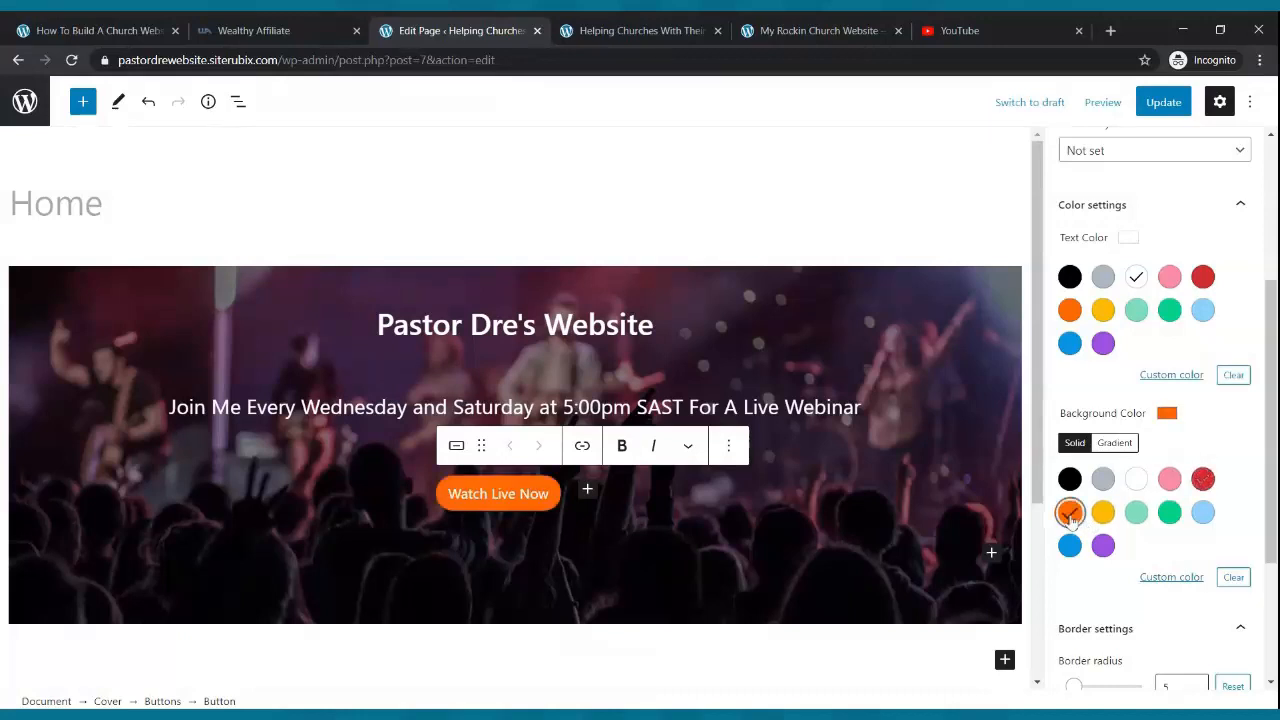
pyautogui.click(1166, 102)
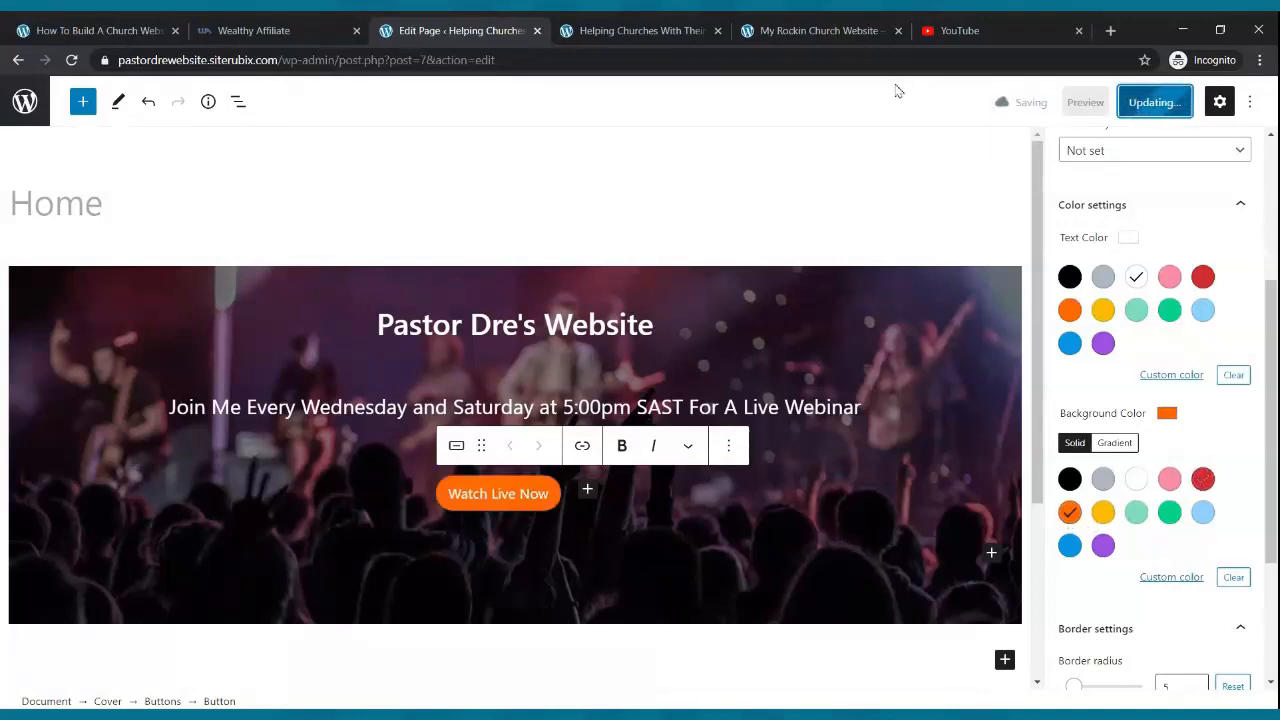
pyautogui.click(645, 30)
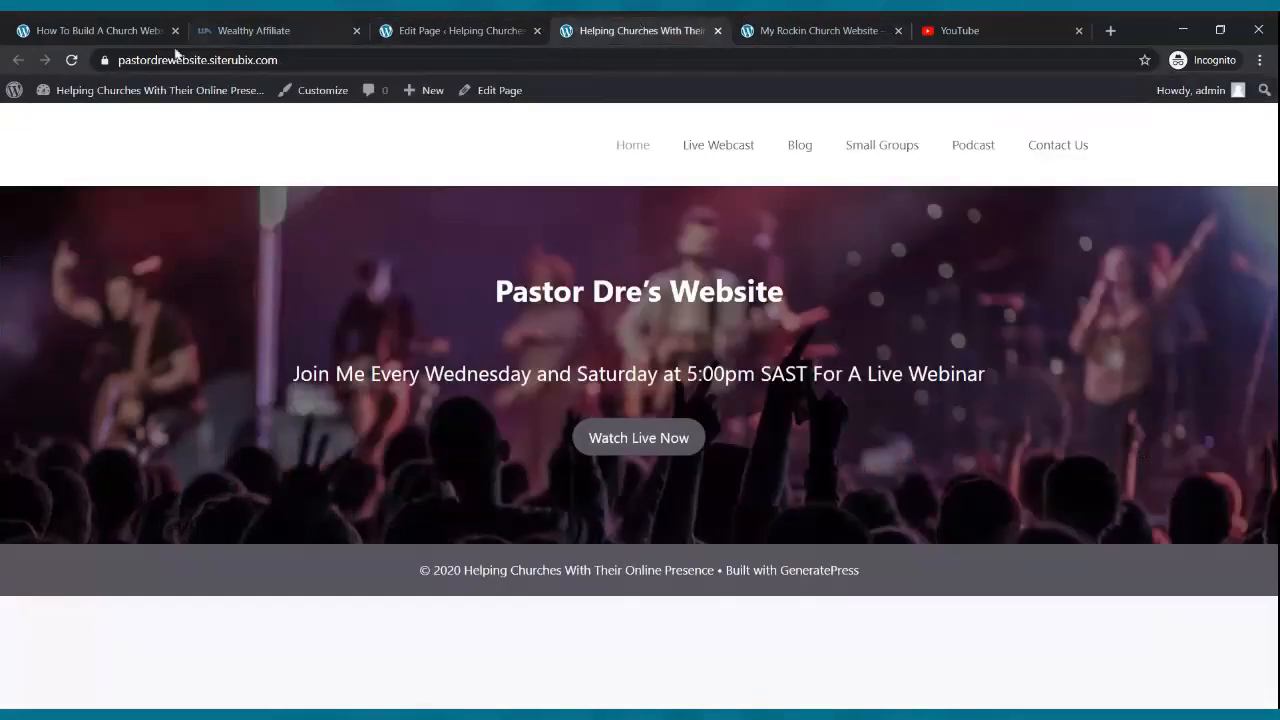
pyautogui.click(71, 60)
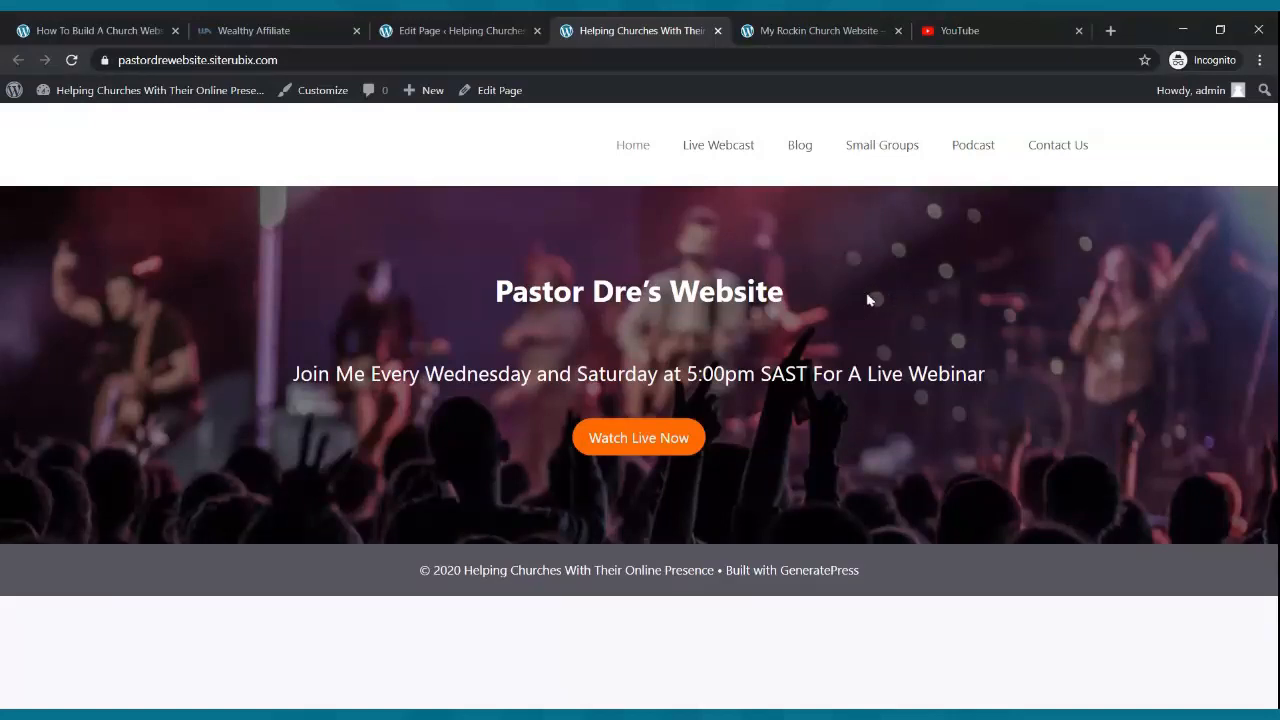
pyautogui.click(871, 29)
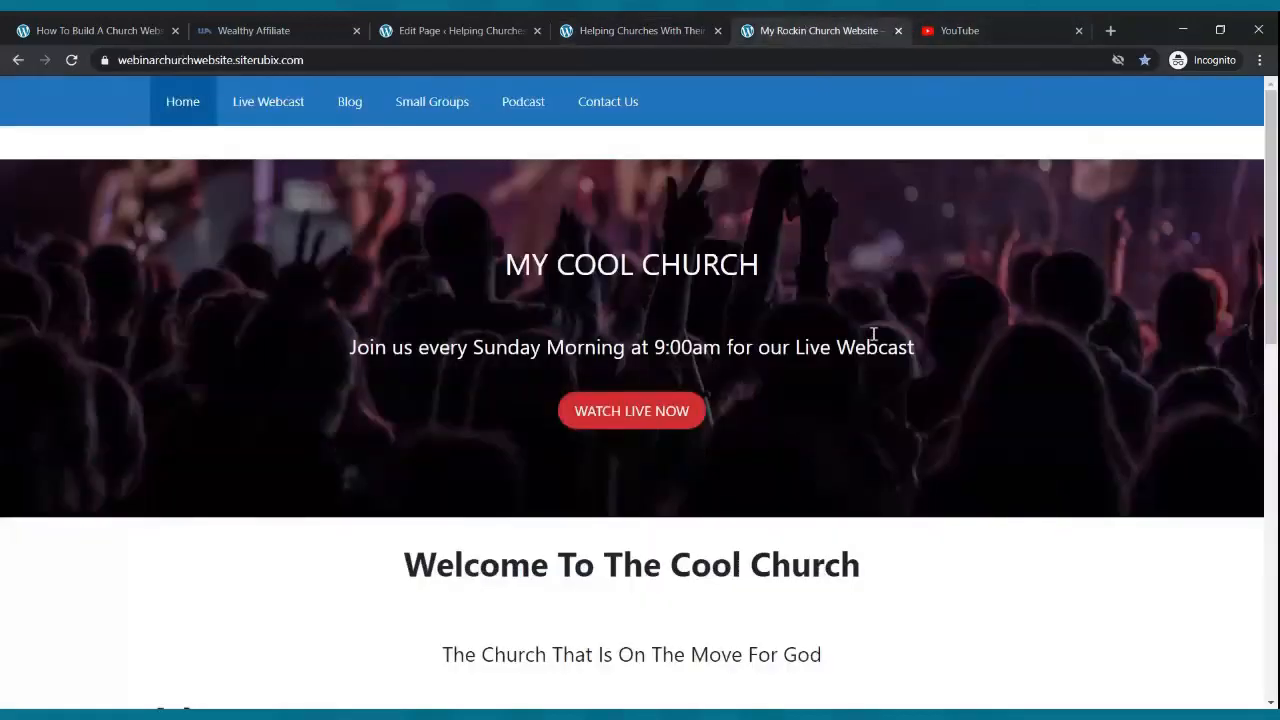
pyautogui.scroll(-7, 873, 335)
pyautogui.scroll(2, 876, 341)
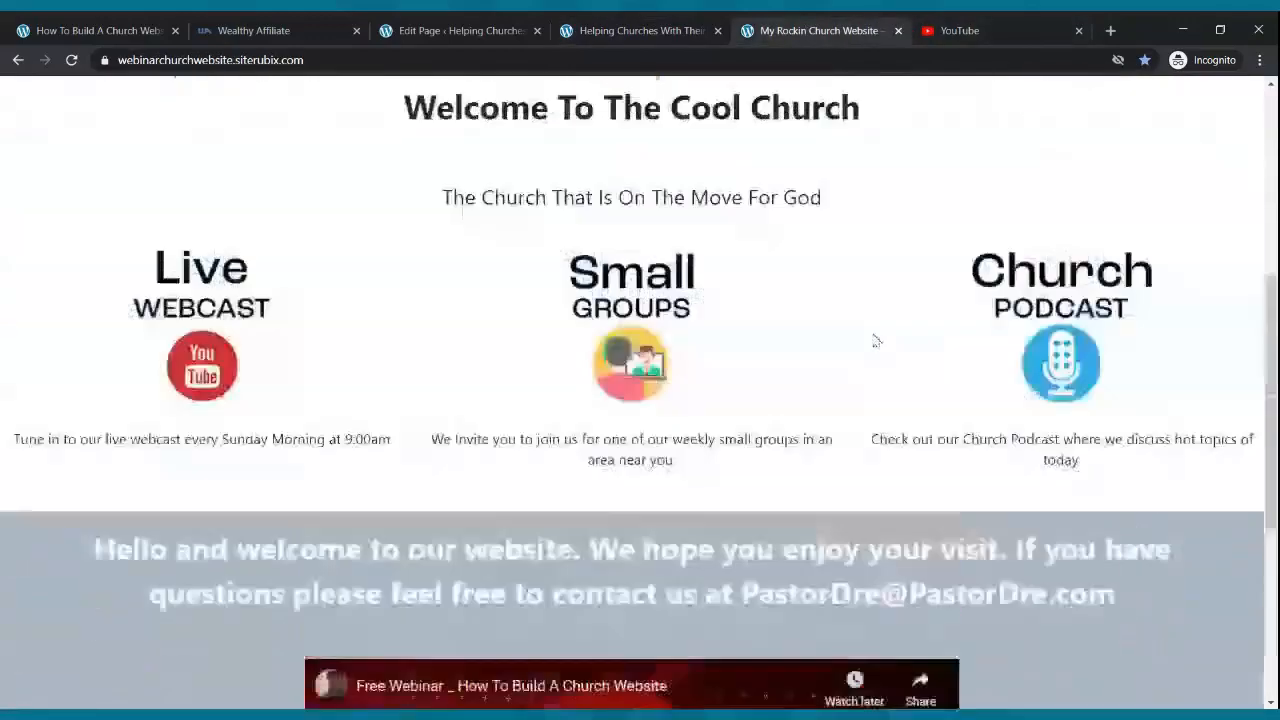
pyautogui.scroll(5, 876, 341)
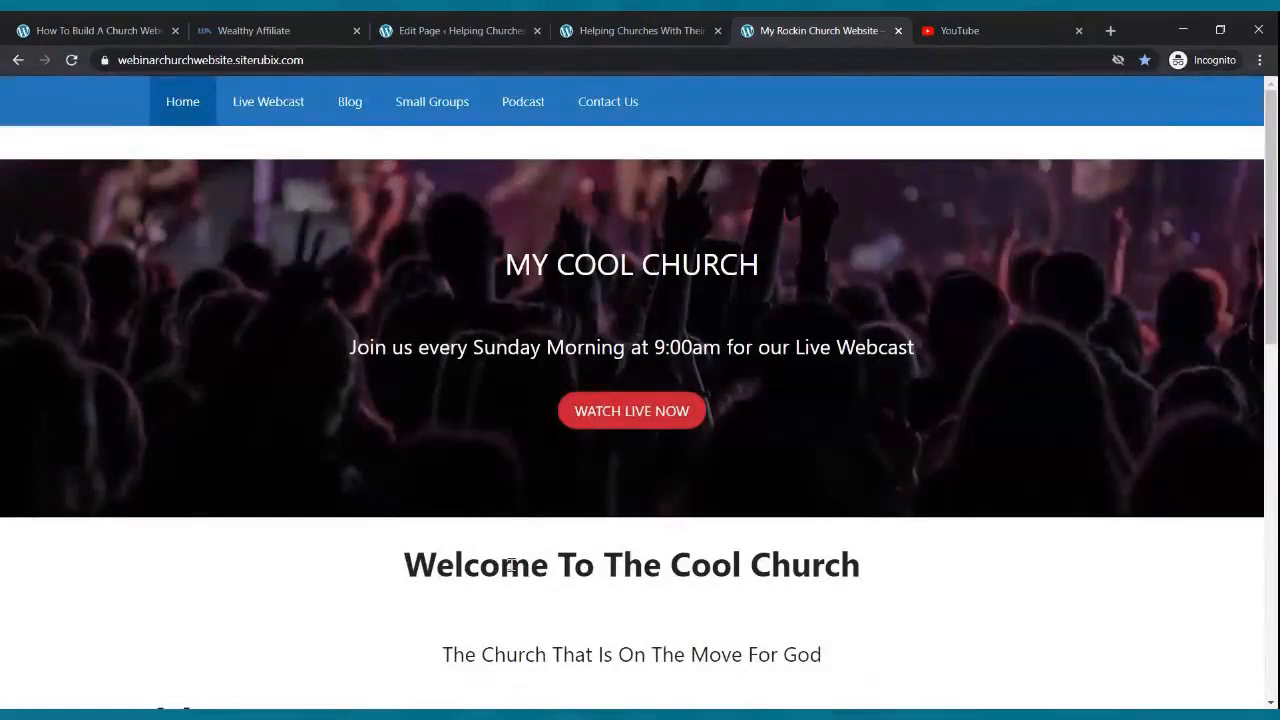
# - Back in the page editor, search the block library for 'paragrap', then clear the search and close it
pyautogui.click(458, 30)
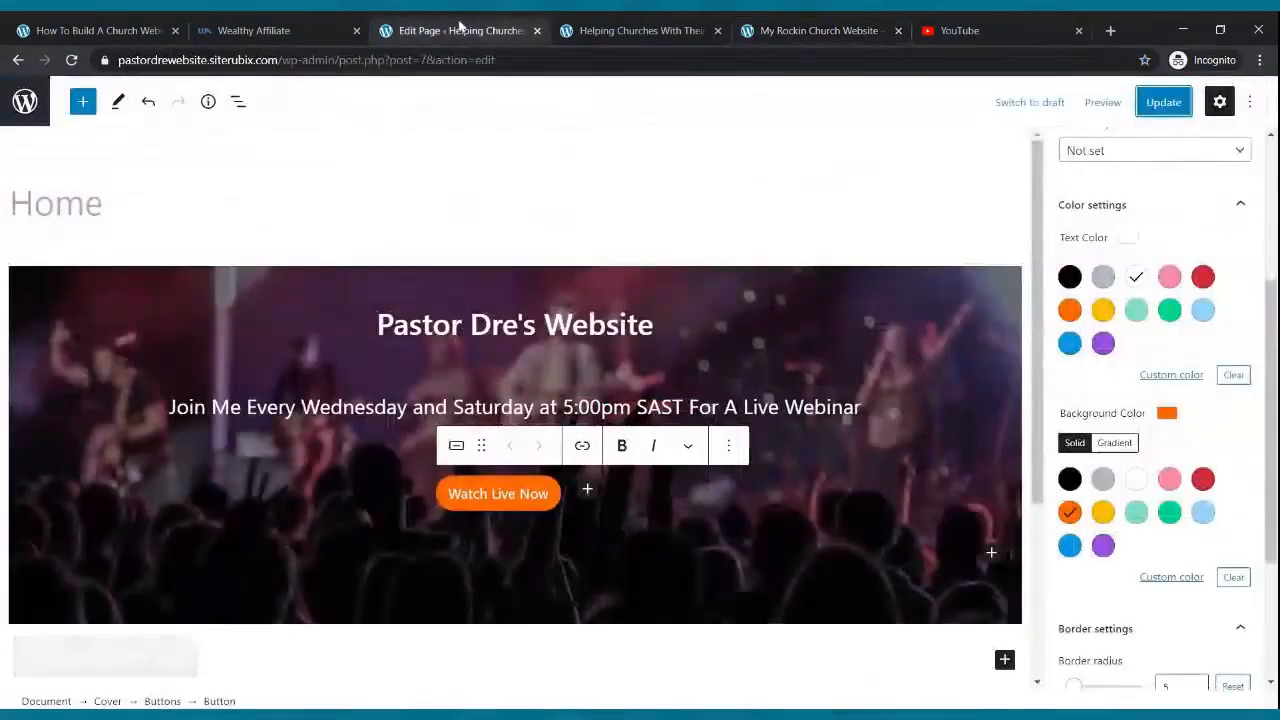
pyautogui.scroll(-2, 553, 352)
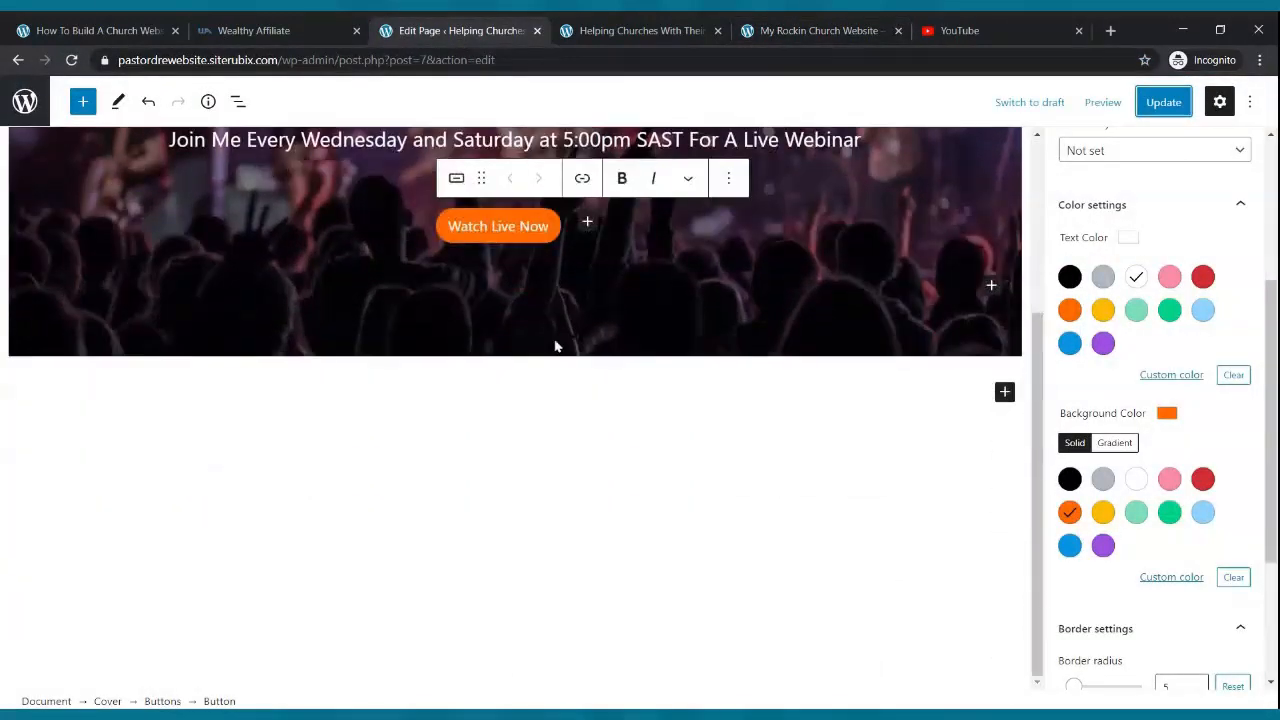
pyautogui.scroll(4, 557, 343)
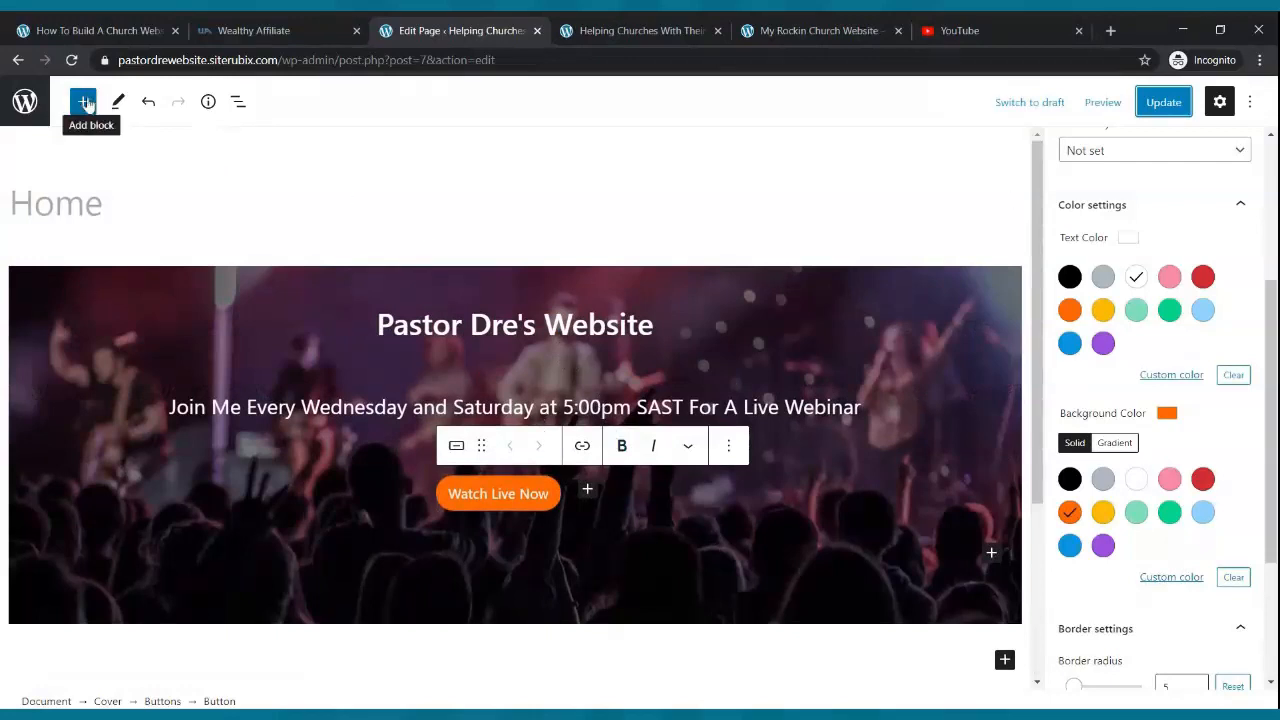
pyautogui.click(84, 102)
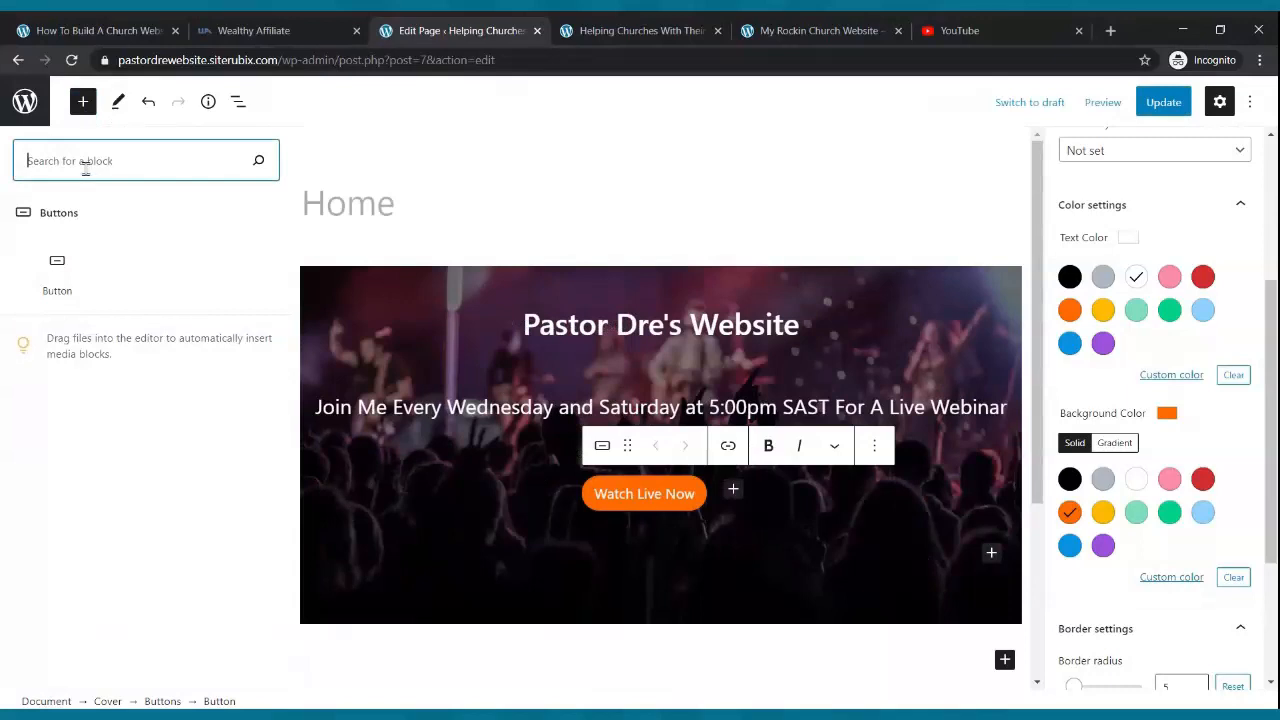
pyautogui.write('paragraph')
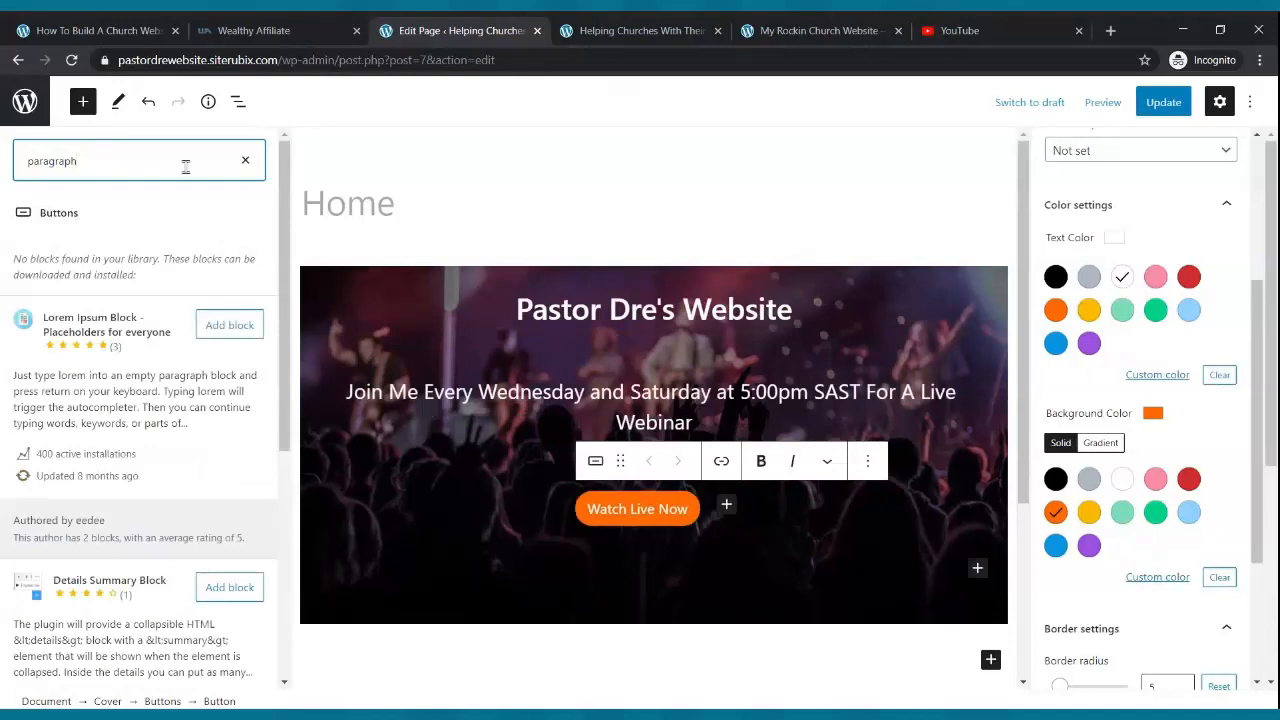
pyautogui.click(245, 161)
pyautogui.click(90, 104)
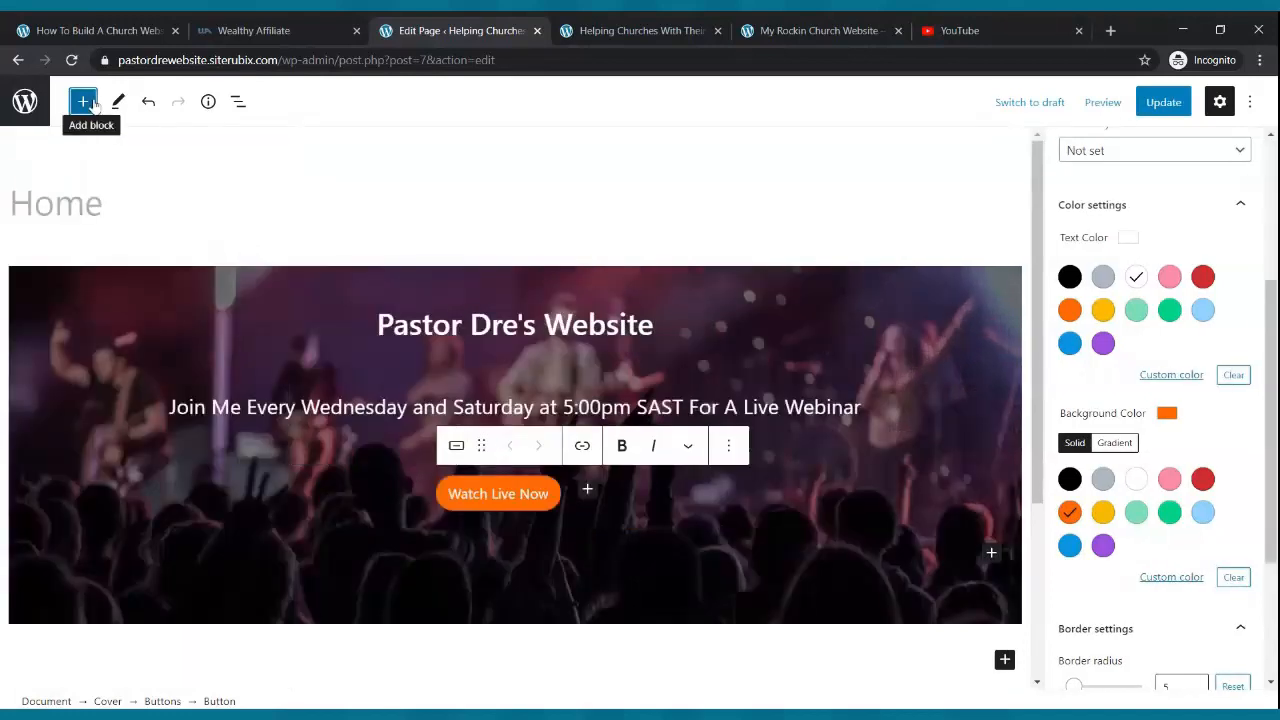
# - Retry a 'paragraph' block search, erase it, close the library and deselect the cover block
pyautogui.click(84, 102)
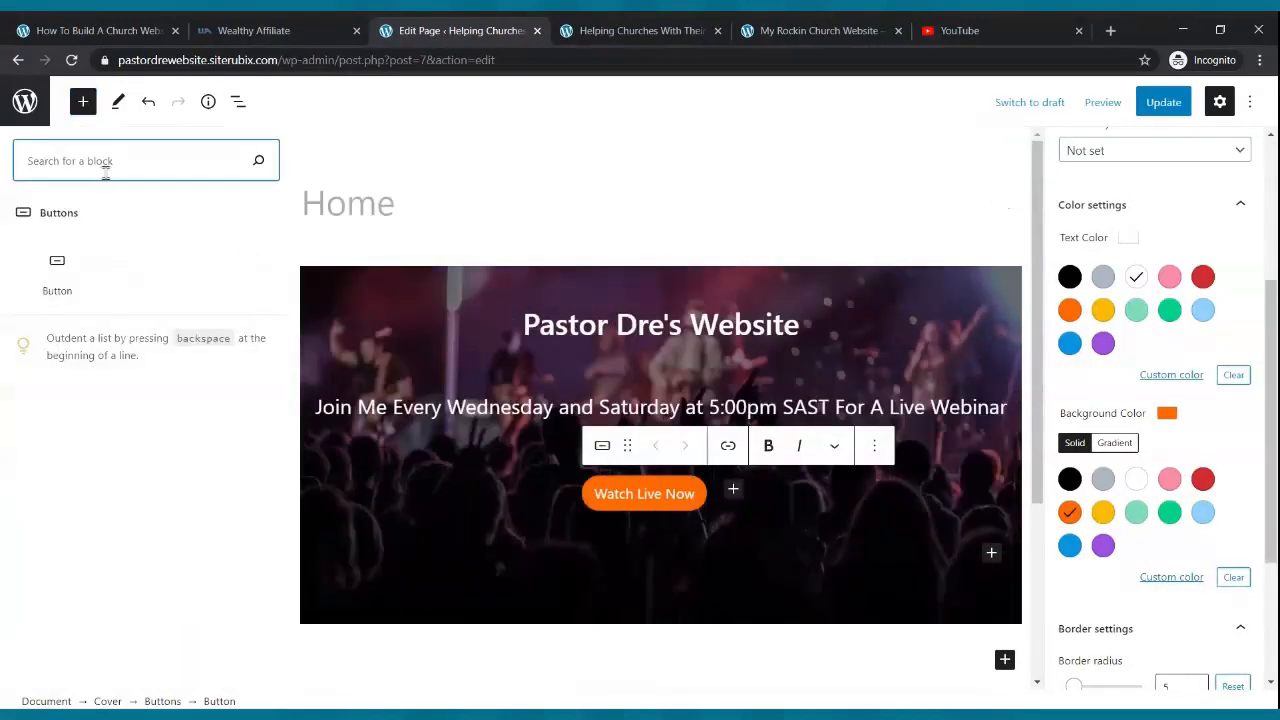
pyautogui.write('parapgraph')
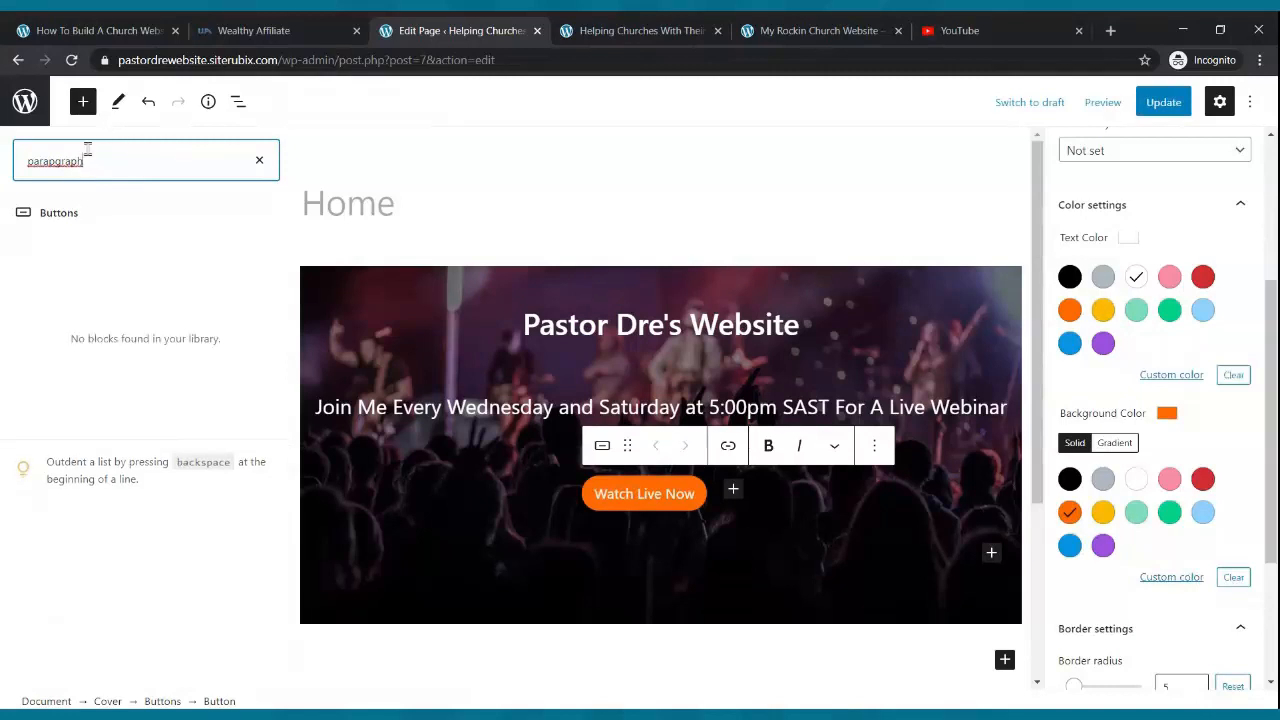
pyautogui.press('BackSpace')
pyautogui.press('BackSpace')
pyautogui.press('BackSpace')
pyautogui.press('BackSpace')
pyautogui.press('BackSpace')
pyautogui.press('BackSpace')
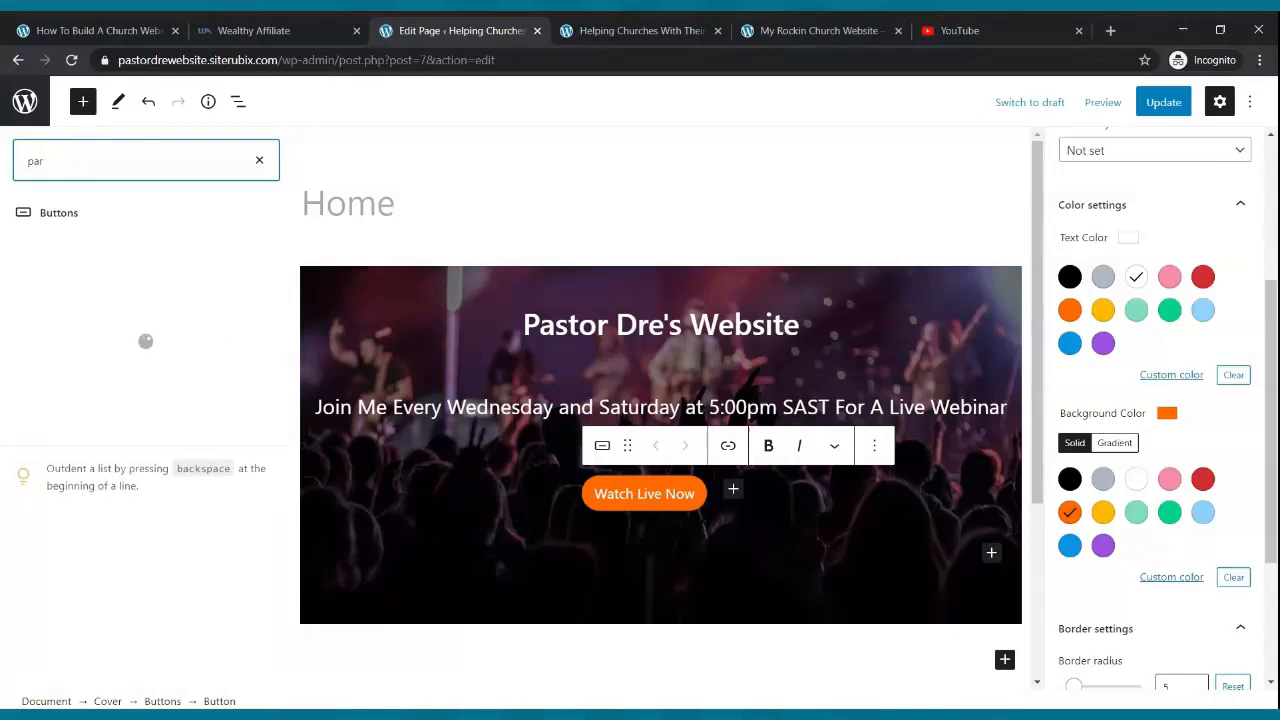
pyautogui.write('agraph')
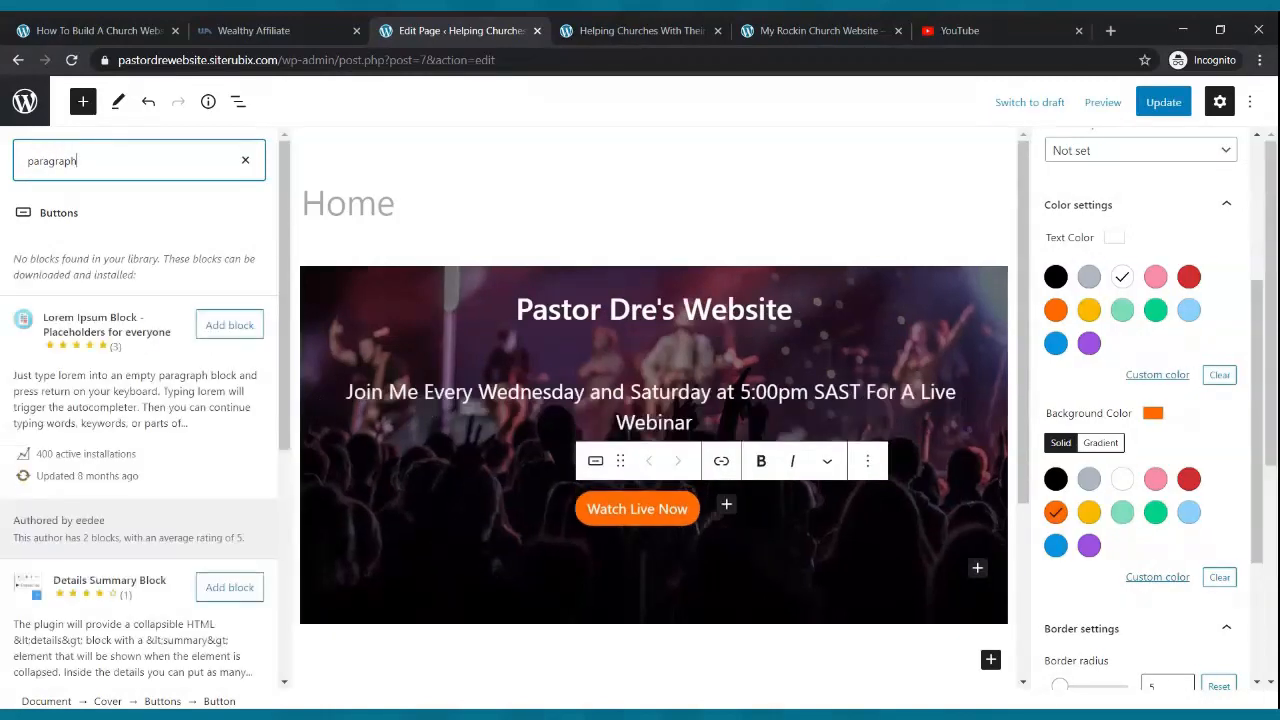
pyautogui.press('BackSpace')
pyautogui.press('BackSpace')
pyautogui.press('BackSpace')
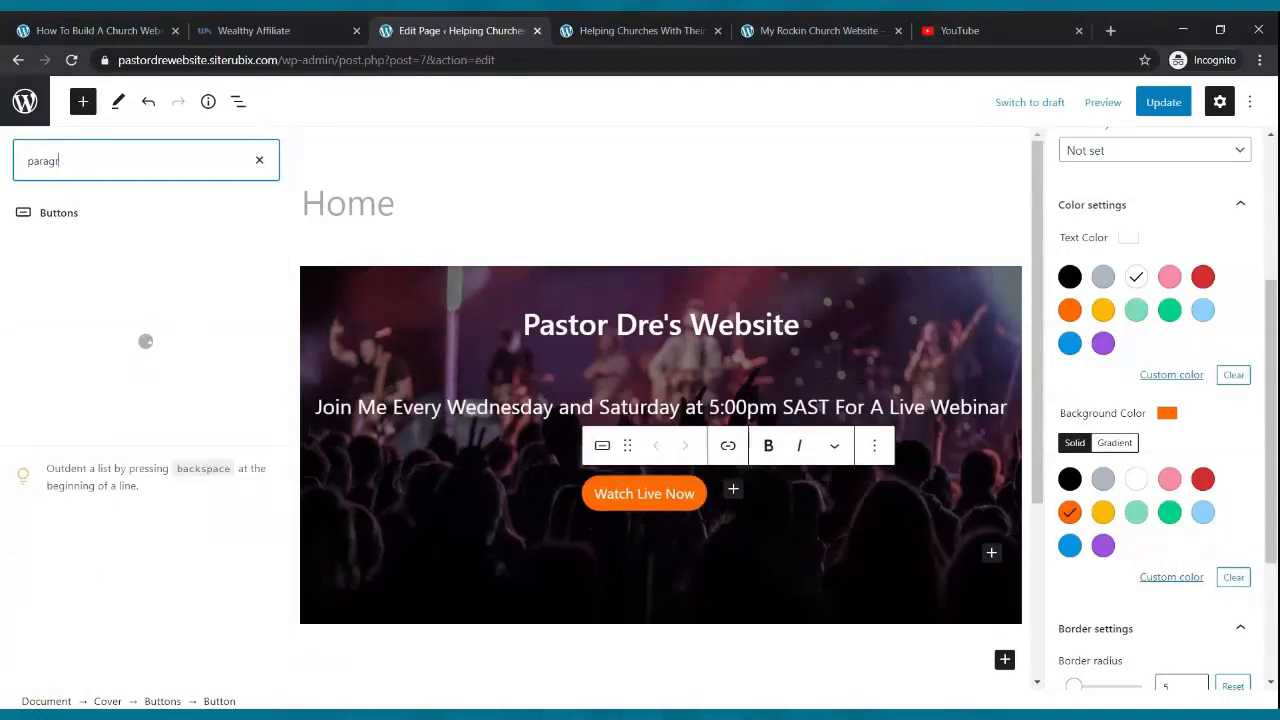
pyautogui.press('BackSpace')
pyautogui.press('BackSpace')
pyautogui.press('BackSpace')
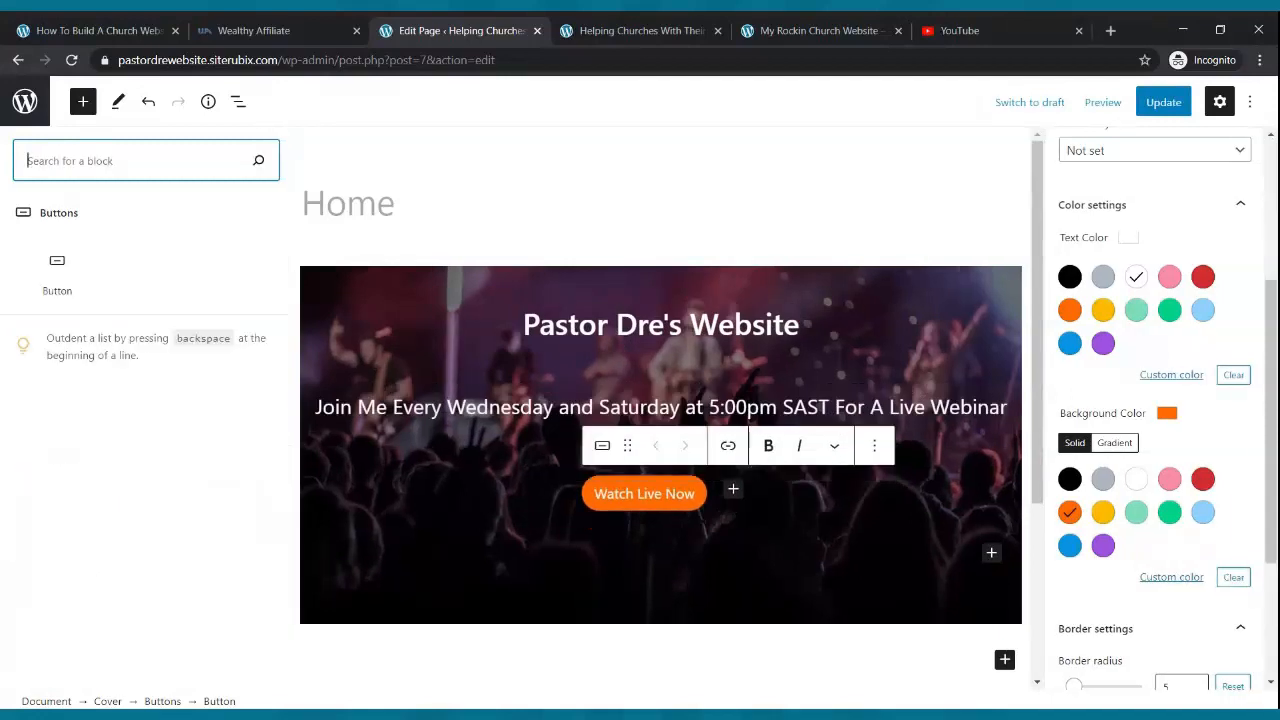
pyautogui.click(654, 699)
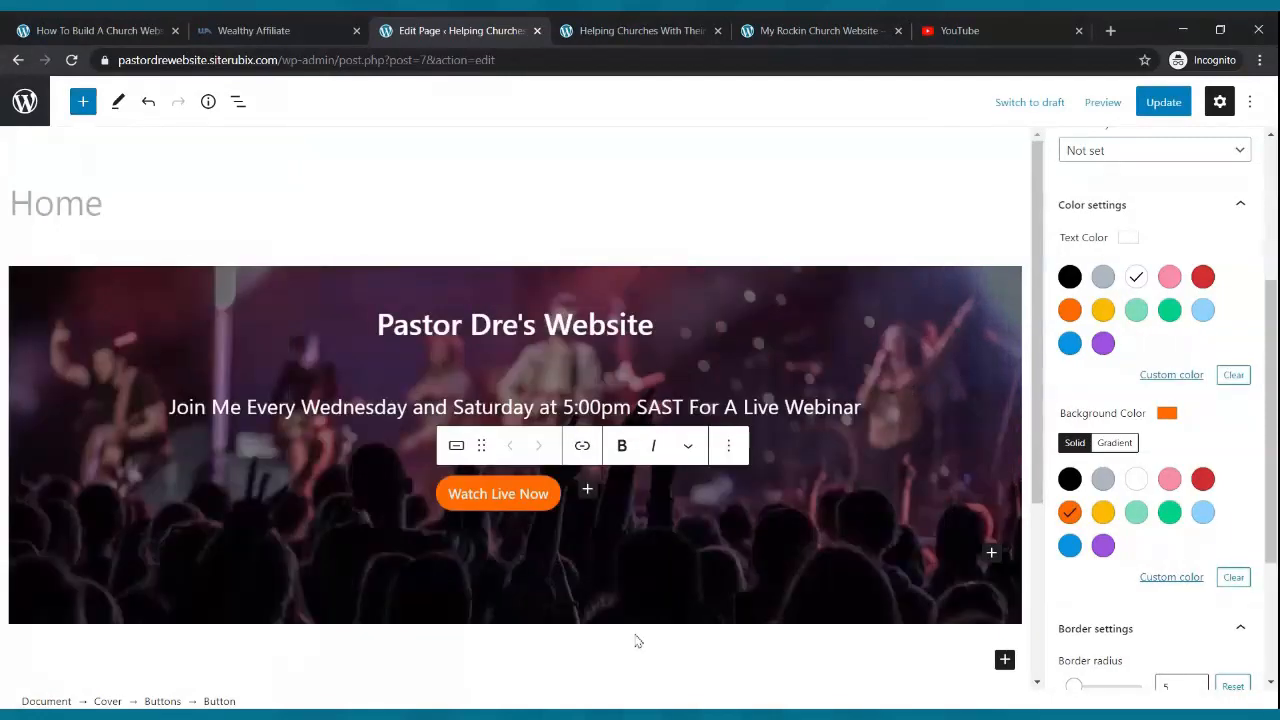
pyautogui.click(629, 652)
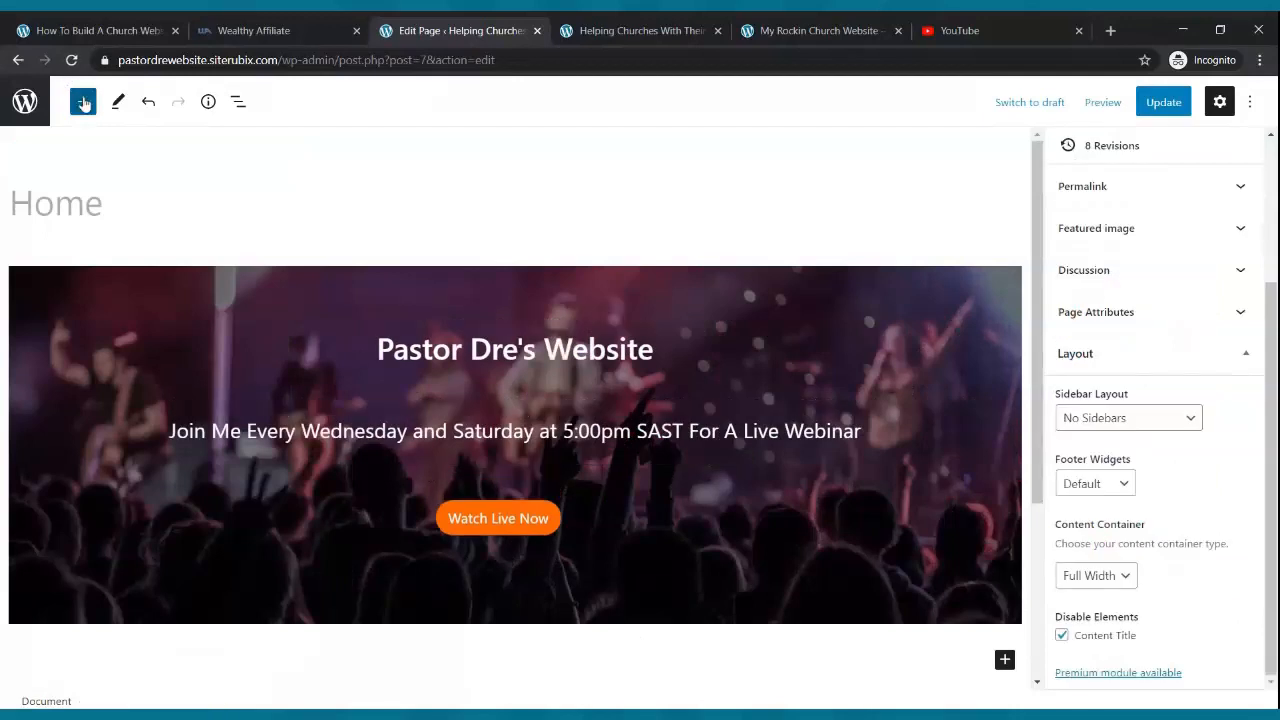
# - Insert a Paragraph block below the cover and type 'How To Build A Church Website'
pyautogui.click(83, 102)
pyautogui.moveTo(30, 315)
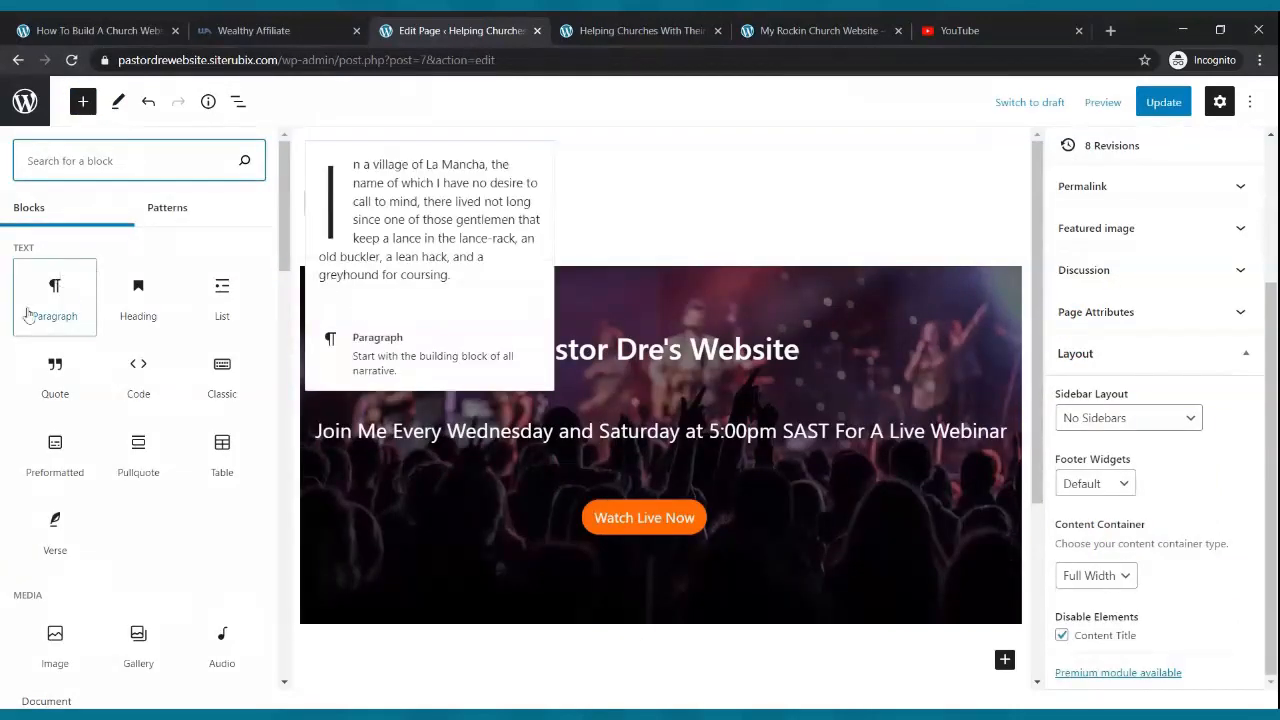
pyautogui.write('para')
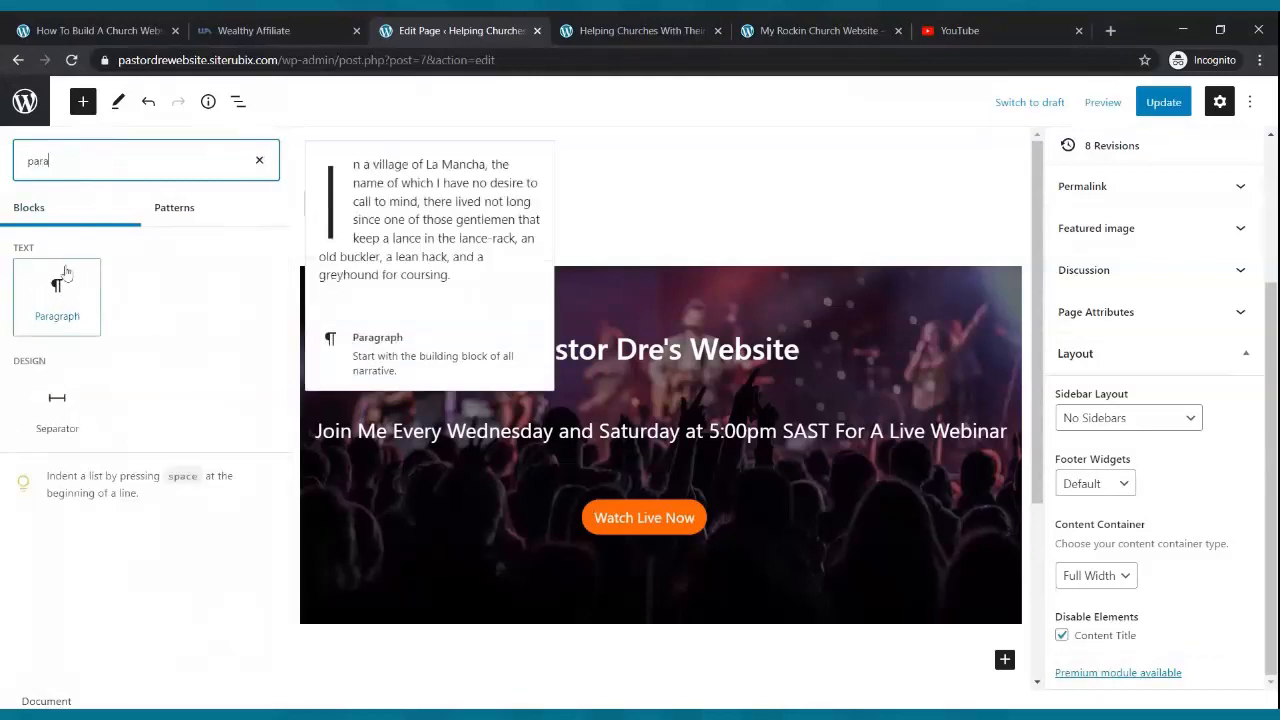
pyautogui.click(57, 300)
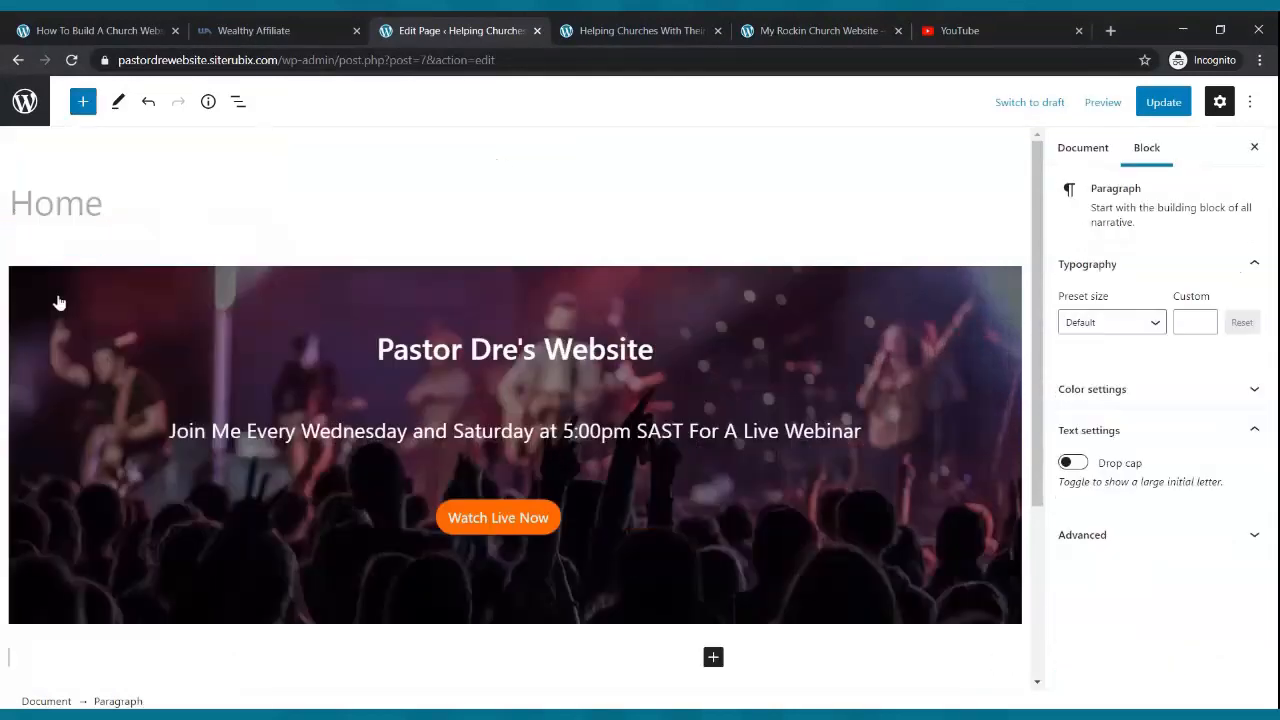
pyautogui.scroll(-3, 673, 458)
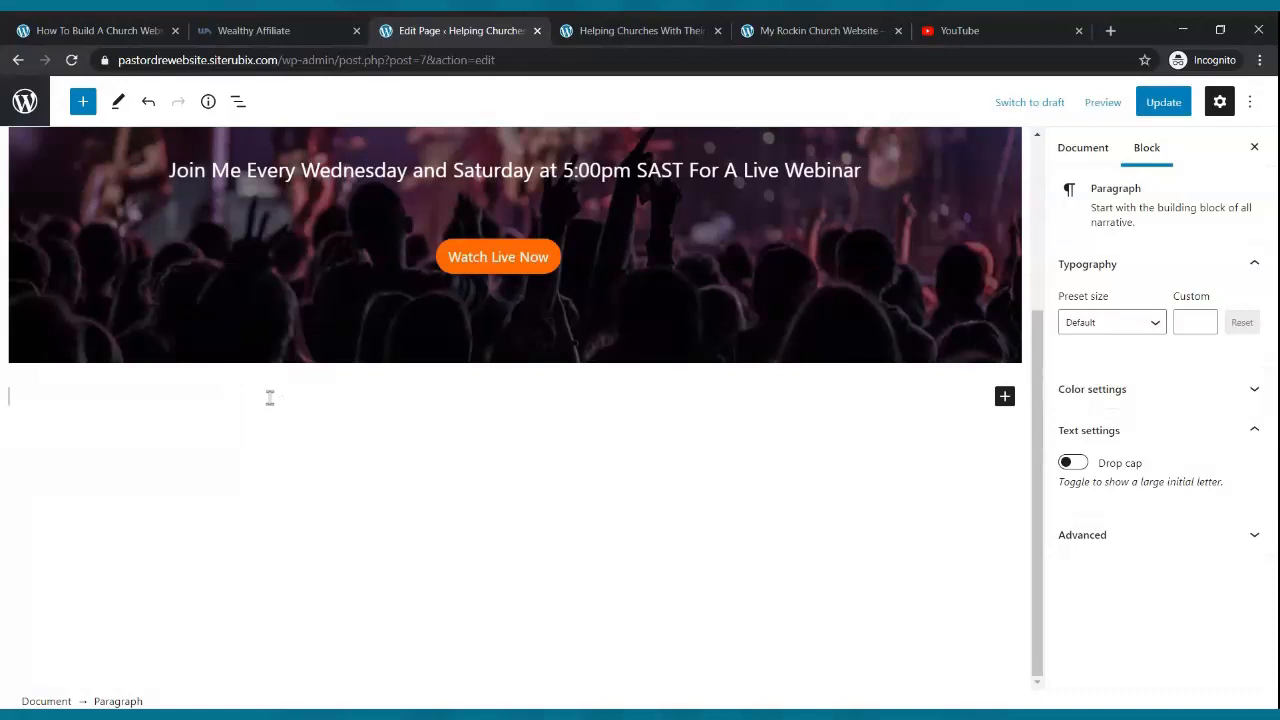
pyautogui.write('How To Build A Chur')
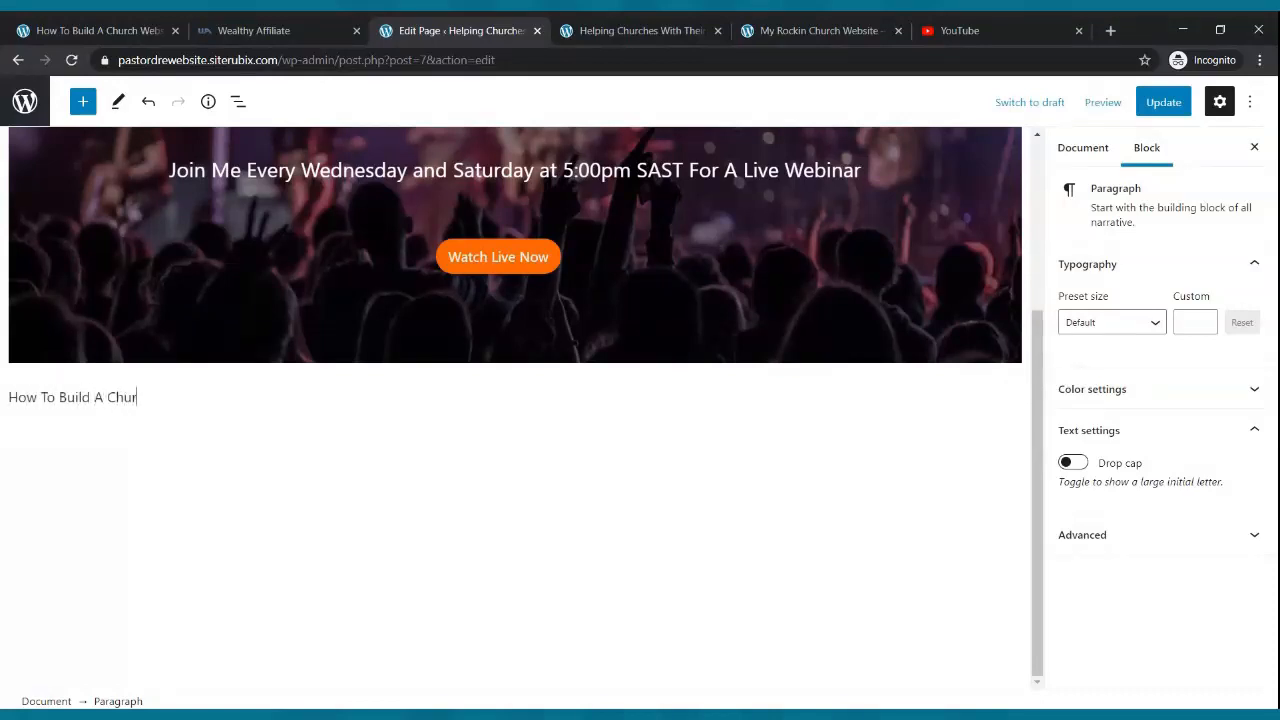
pyautogui.write('ch Website')
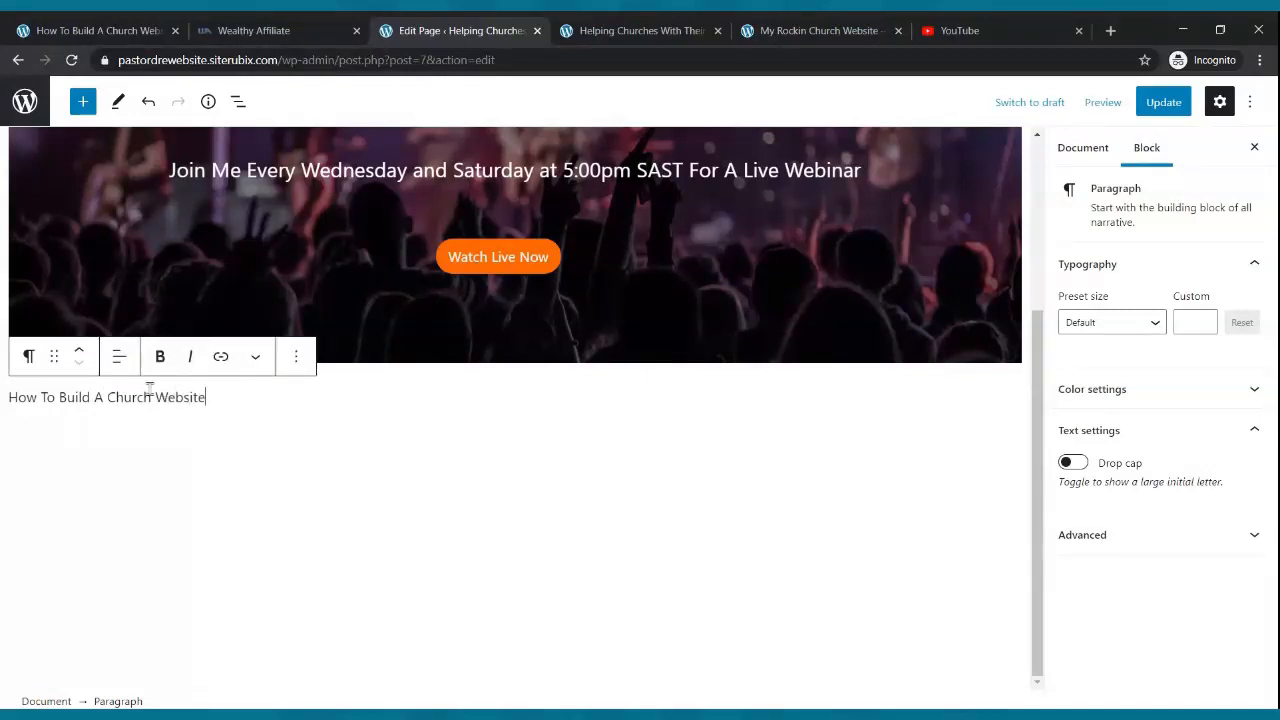
# - Center the paragraph at Large size (36), update the Home page, and switch to the live site
pyautogui.click(119, 366)
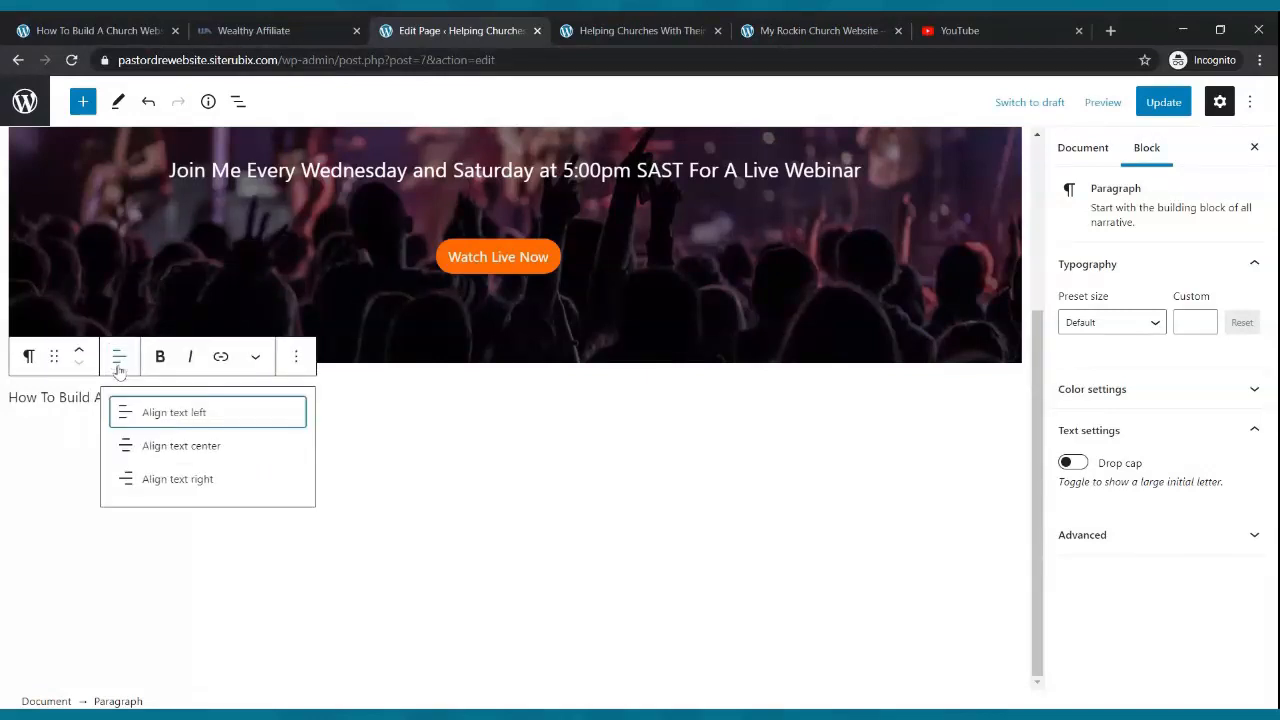
pyautogui.click(168, 446)
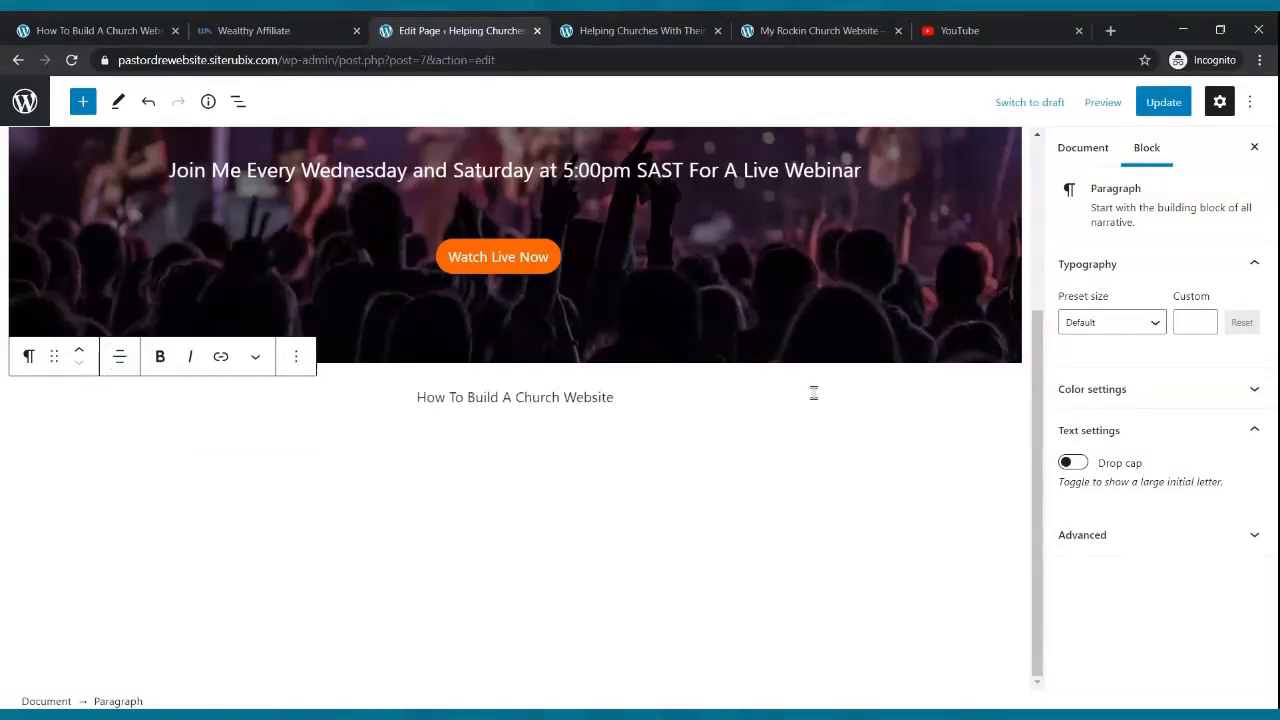
pyautogui.click(1160, 330)
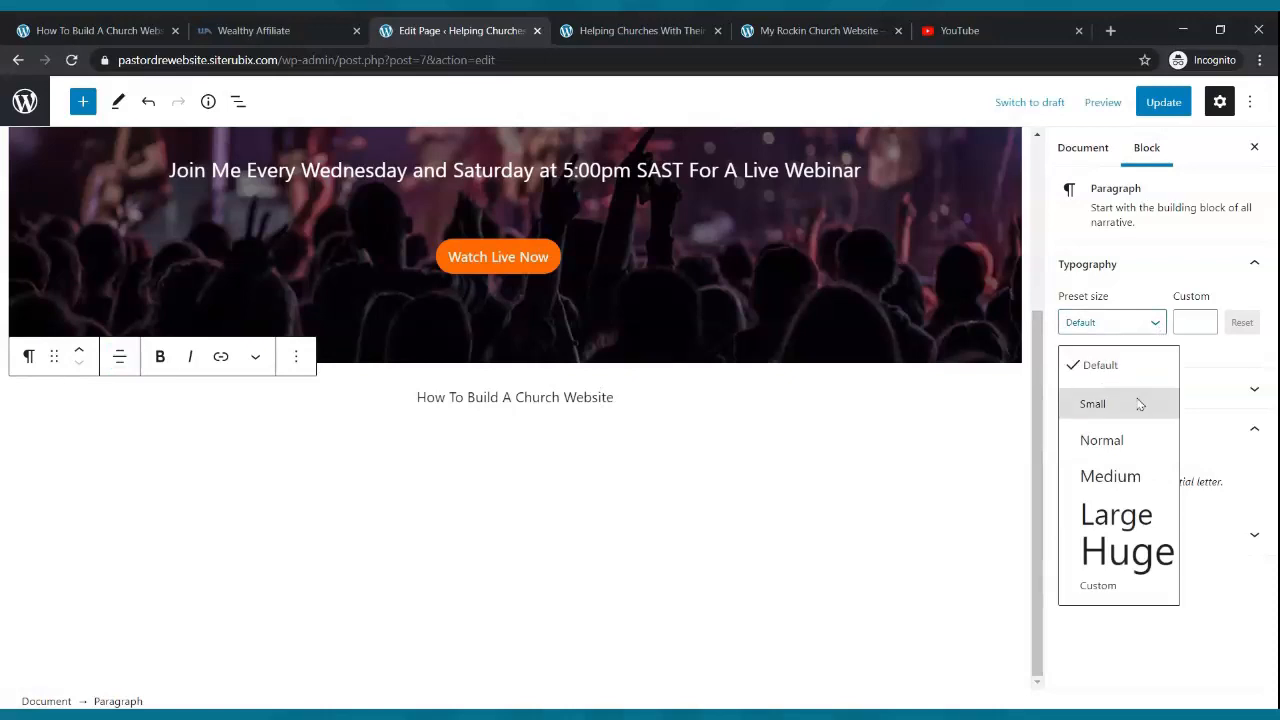
pyautogui.click(1132, 475)
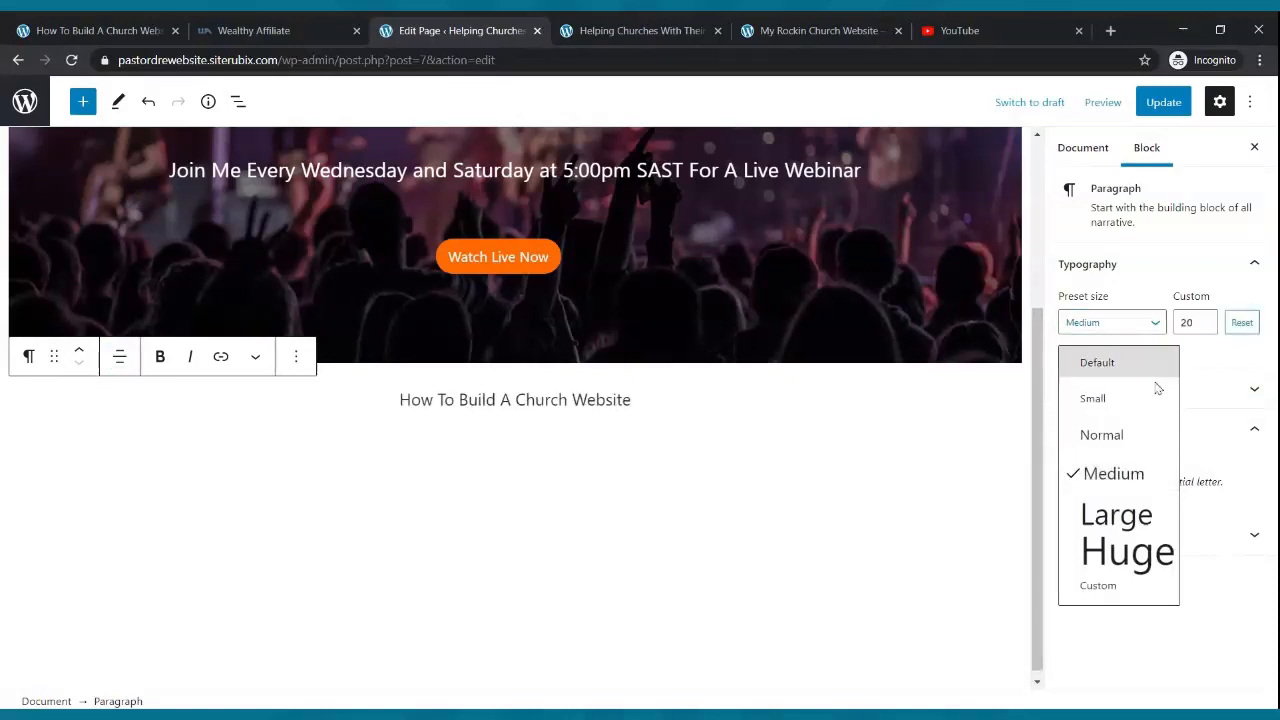
pyautogui.click(1137, 514)
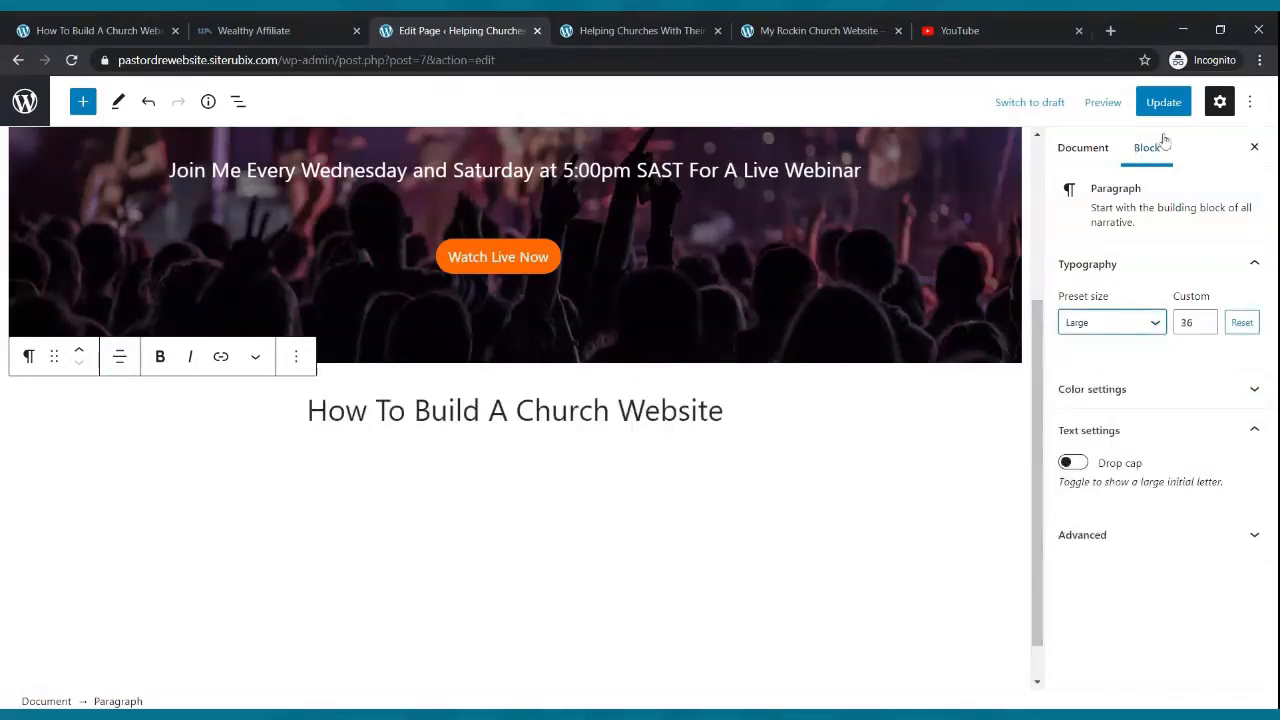
pyautogui.click(1163, 102)
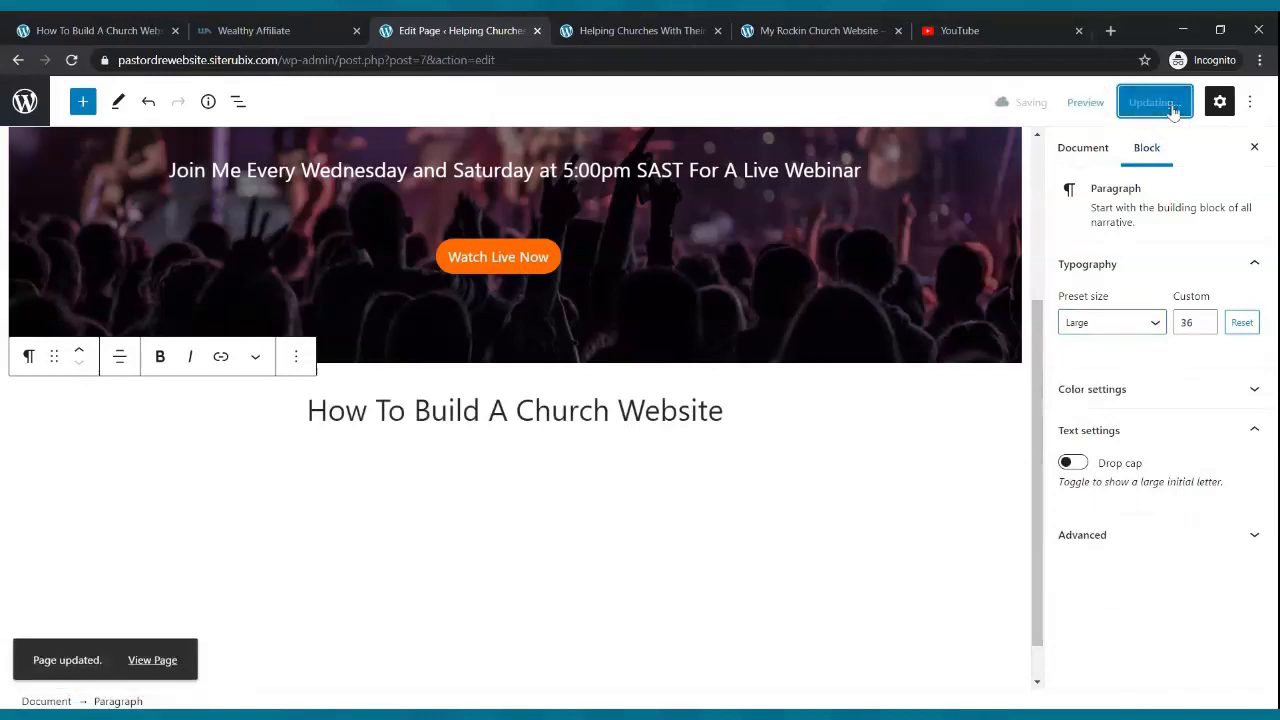
pyautogui.click(663, 25)
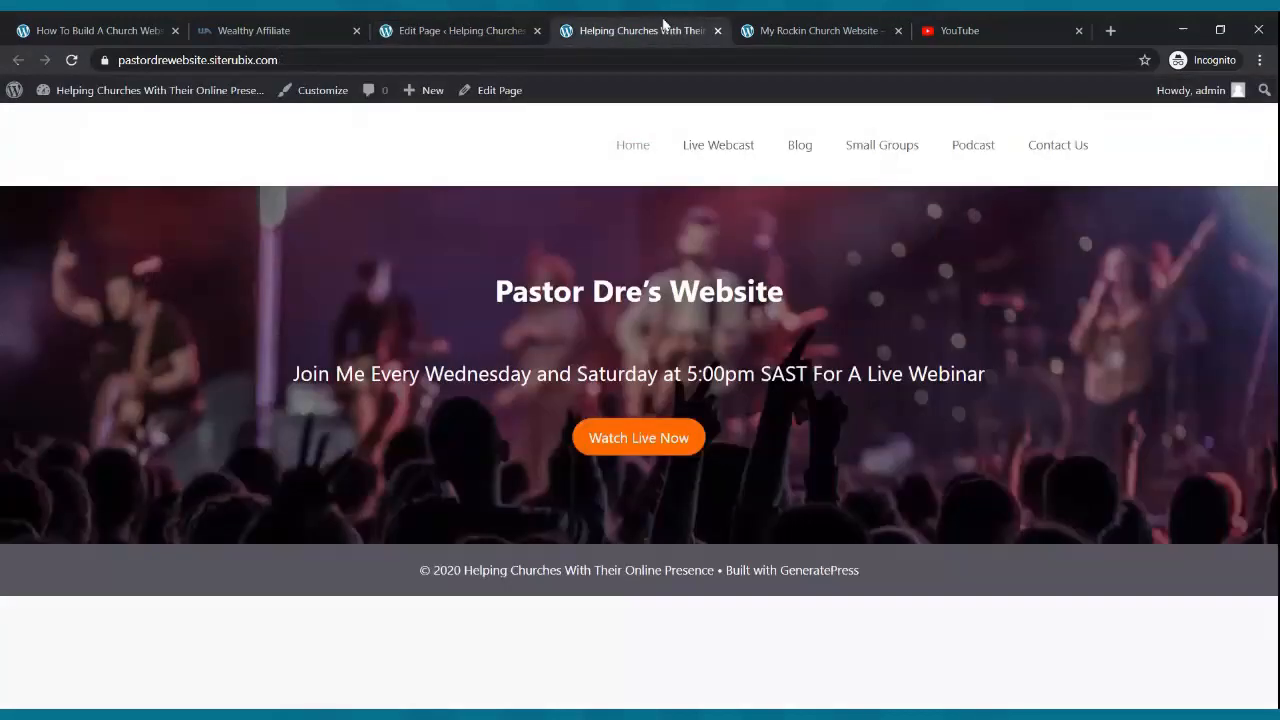
# - Reload the live Home page to show the new paragraph, then view the My Cool Church example site
pyautogui.click(71, 60)
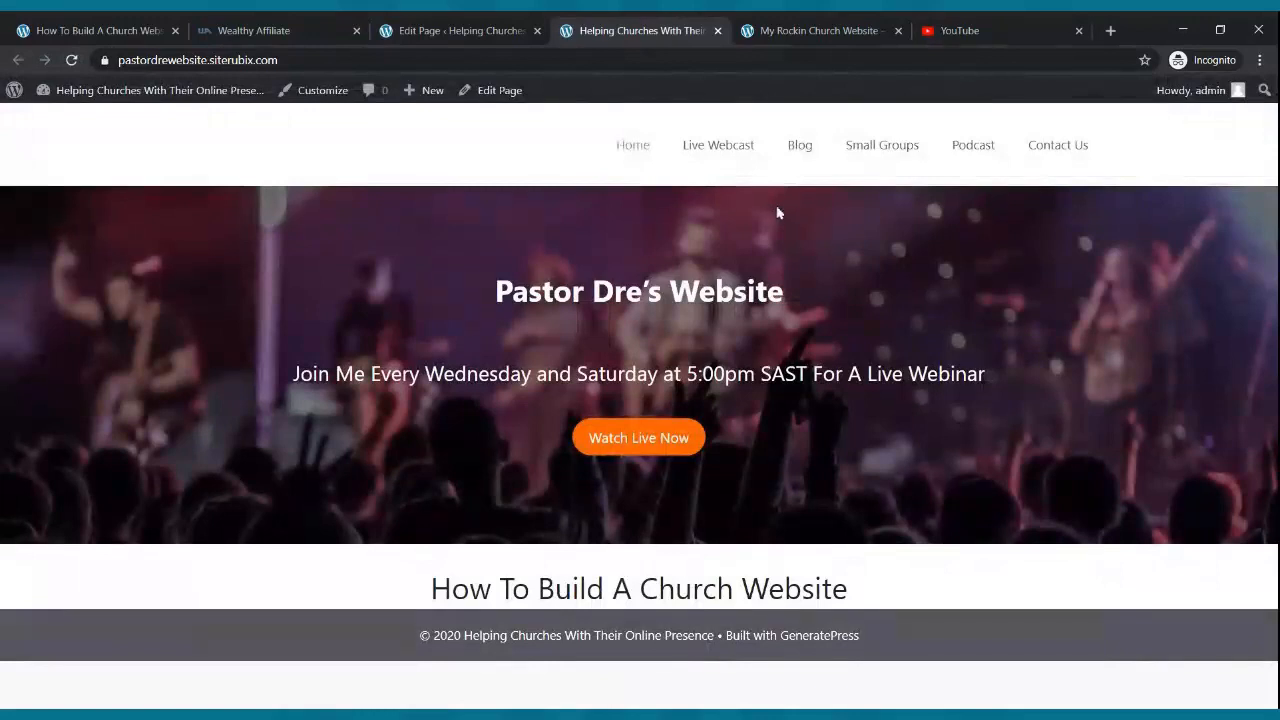
pyautogui.click(778, 30)
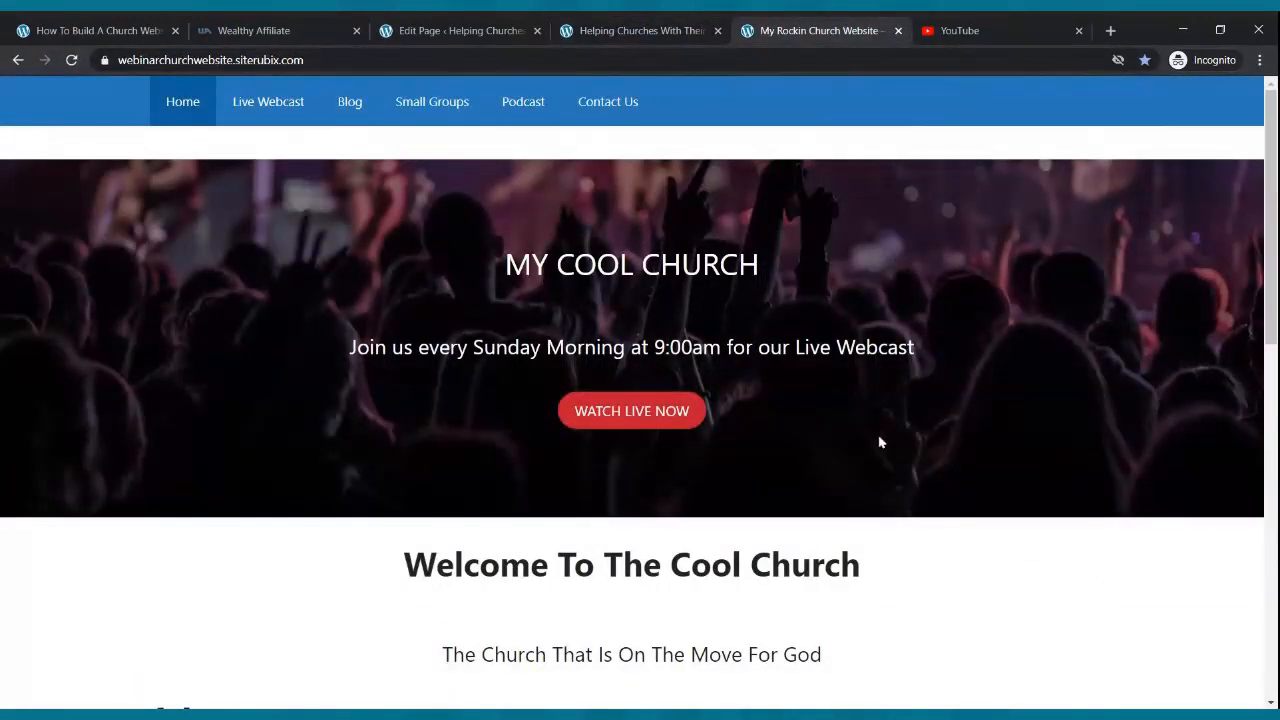
pyautogui.scroll(-1, 873, 433)
pyautogui.scroll(1, 873, 431)
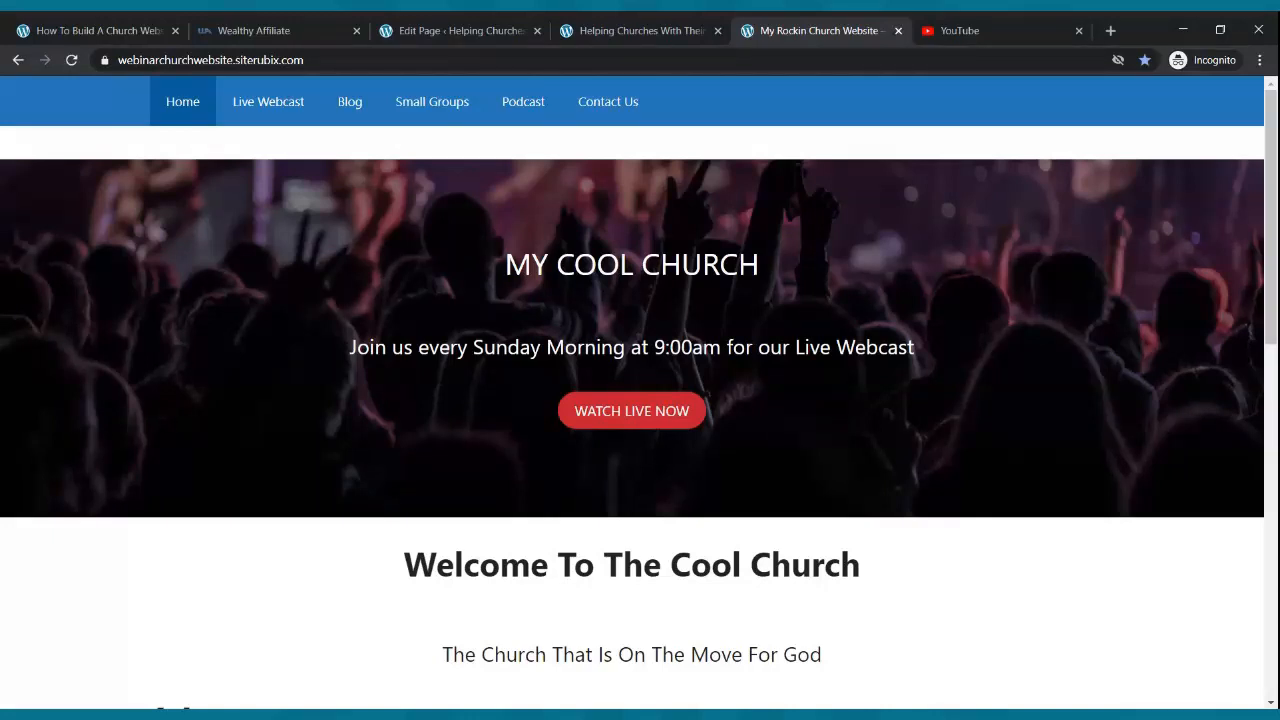
# - Compare the live church site with the My Cool Church example, then return to the page editor
pyautogui.click(560, 26)
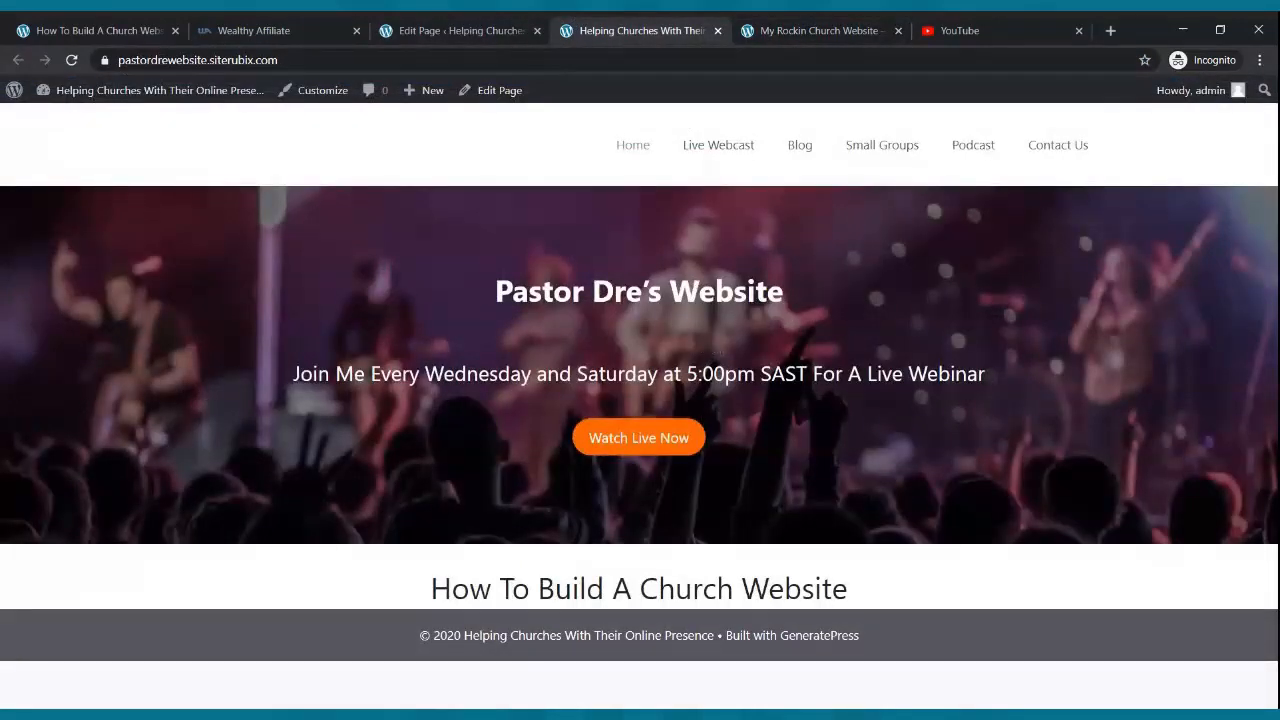
pyautogui.click(840, 28)
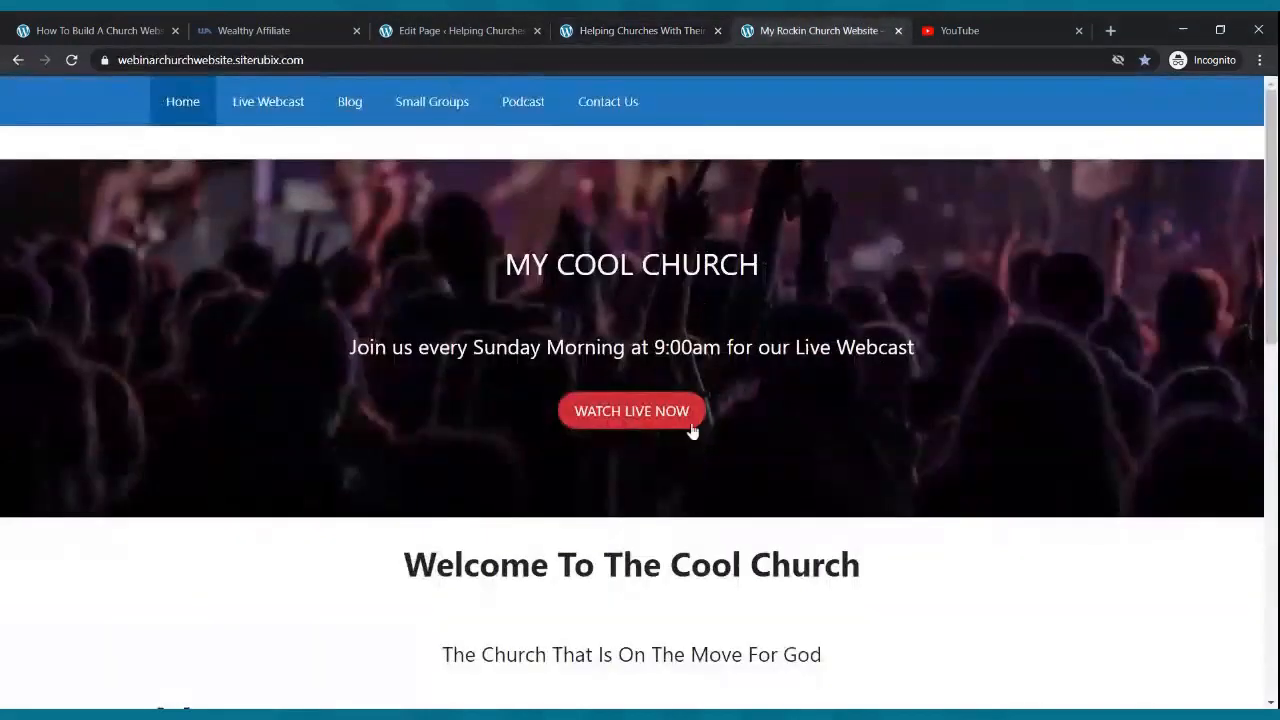
pyautogui.scroll(-2, 692, 450)
pyautogui.scroll(-2, 692, 500)
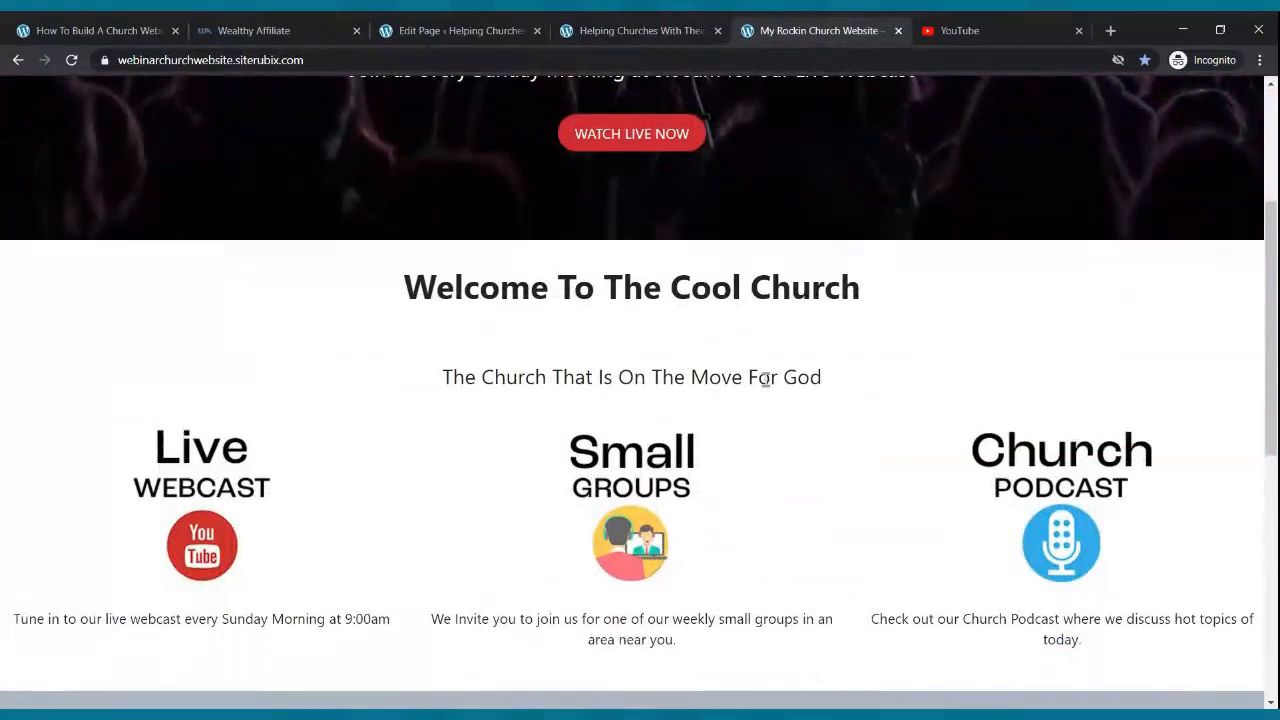
pyautogui.click(460, 30)
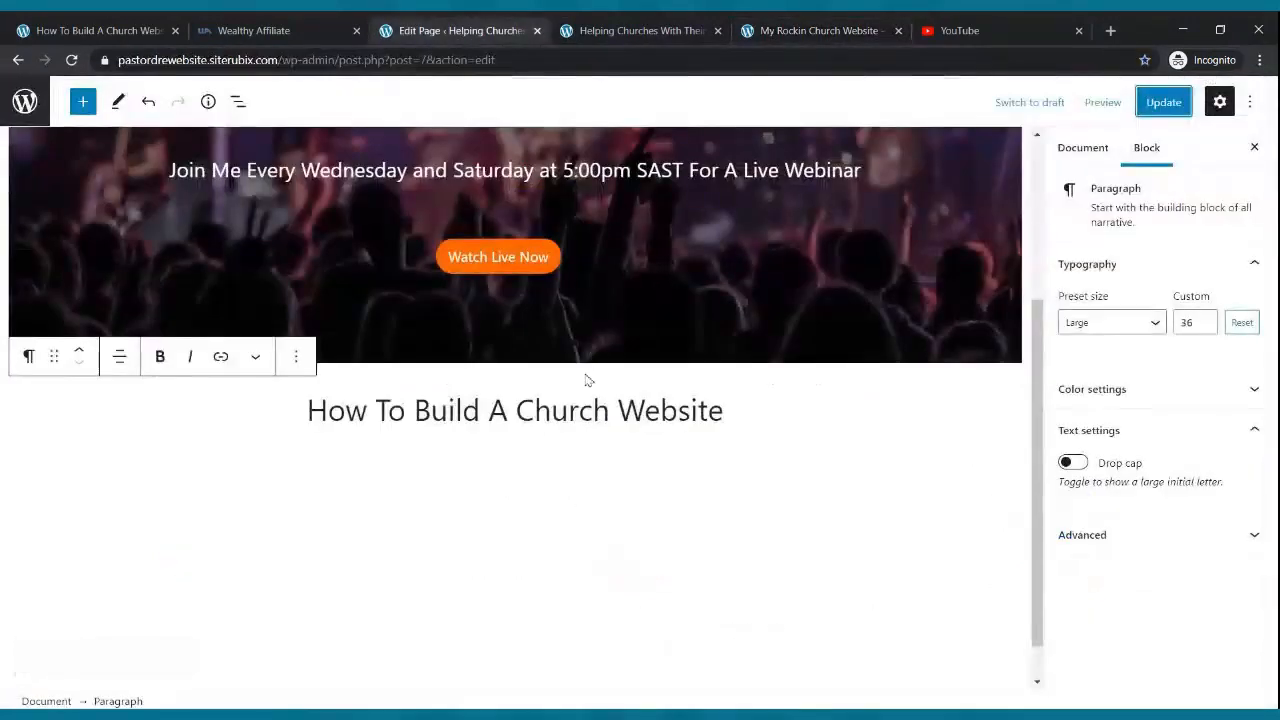
# - Add a paragraph below the heading reading 'Learn How To Build Your Own Website From Scratch'
pyautogui.click(599, 454)
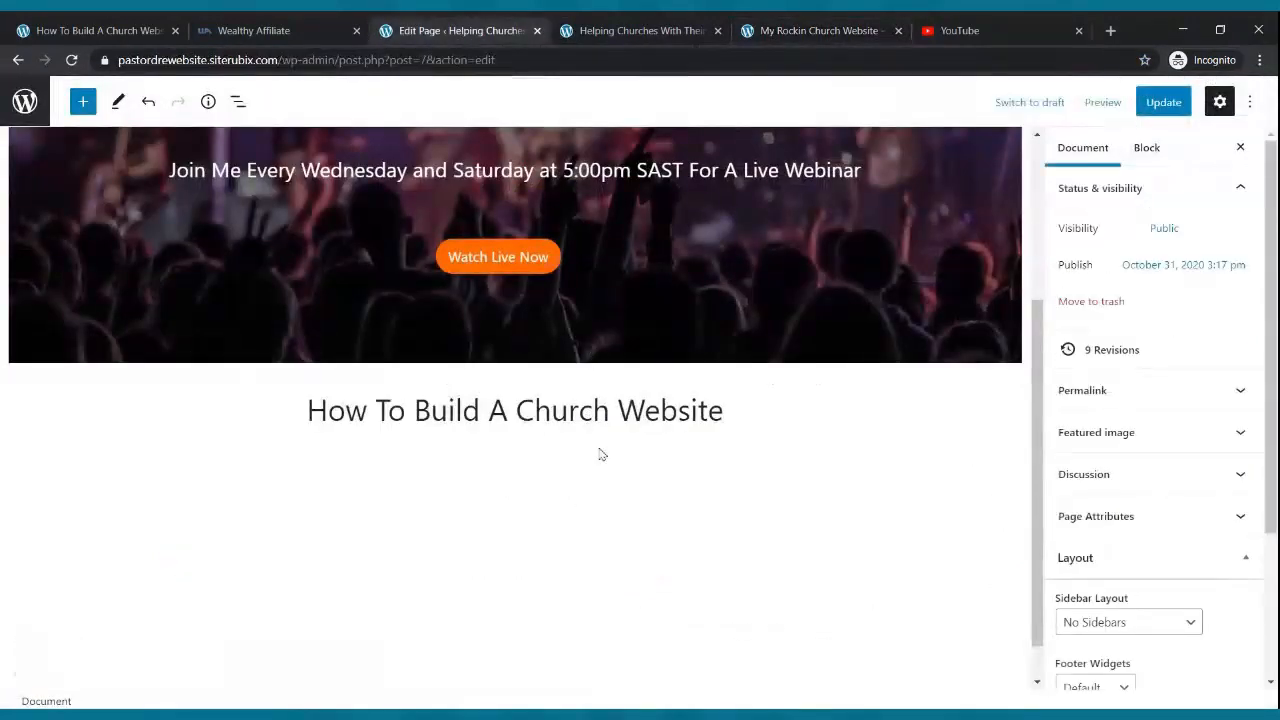
pyautogui.click(781, 411)
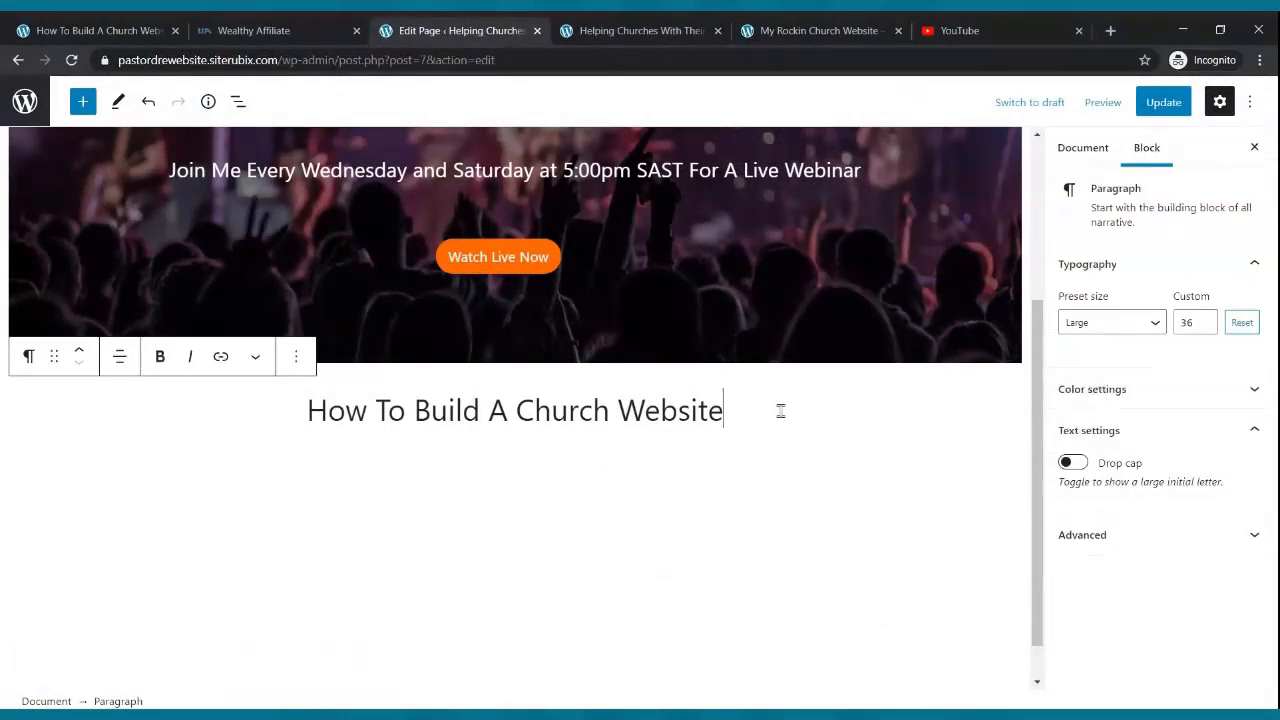
pyautogui.press('Return')
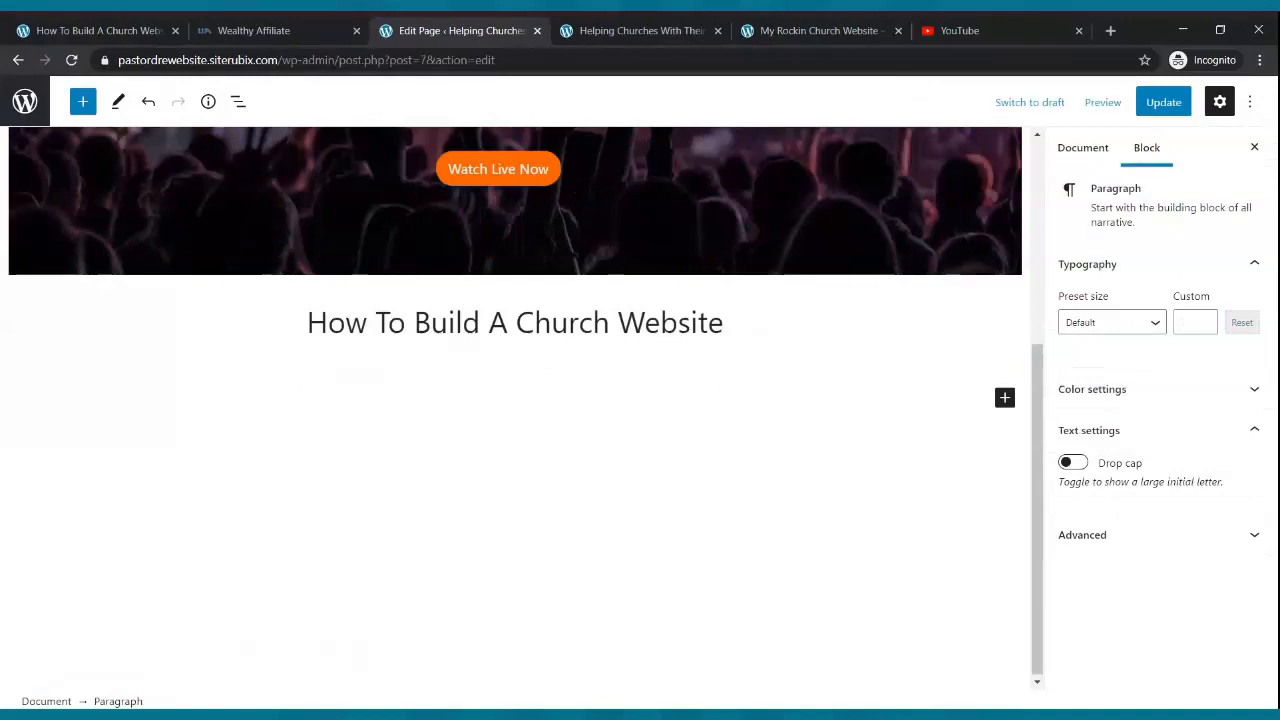
pyautogui.write('Learn Ho')
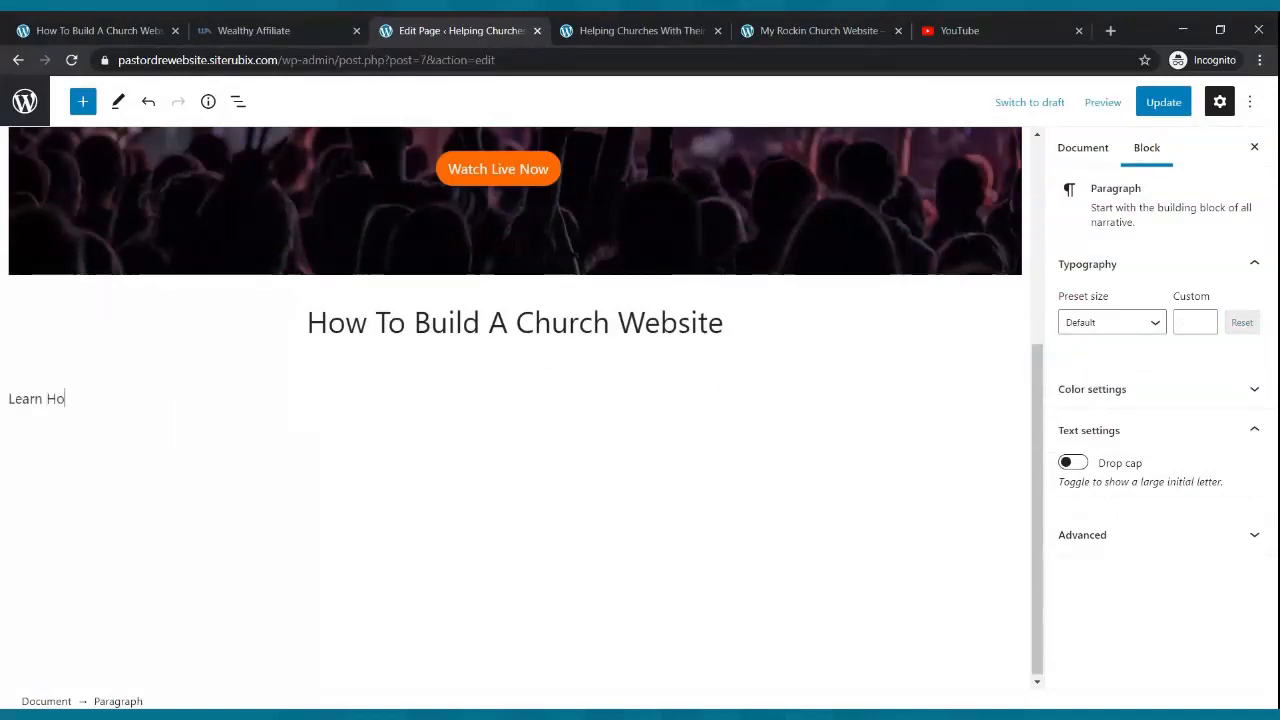
pyautogui.write('w To Build Your Onw')
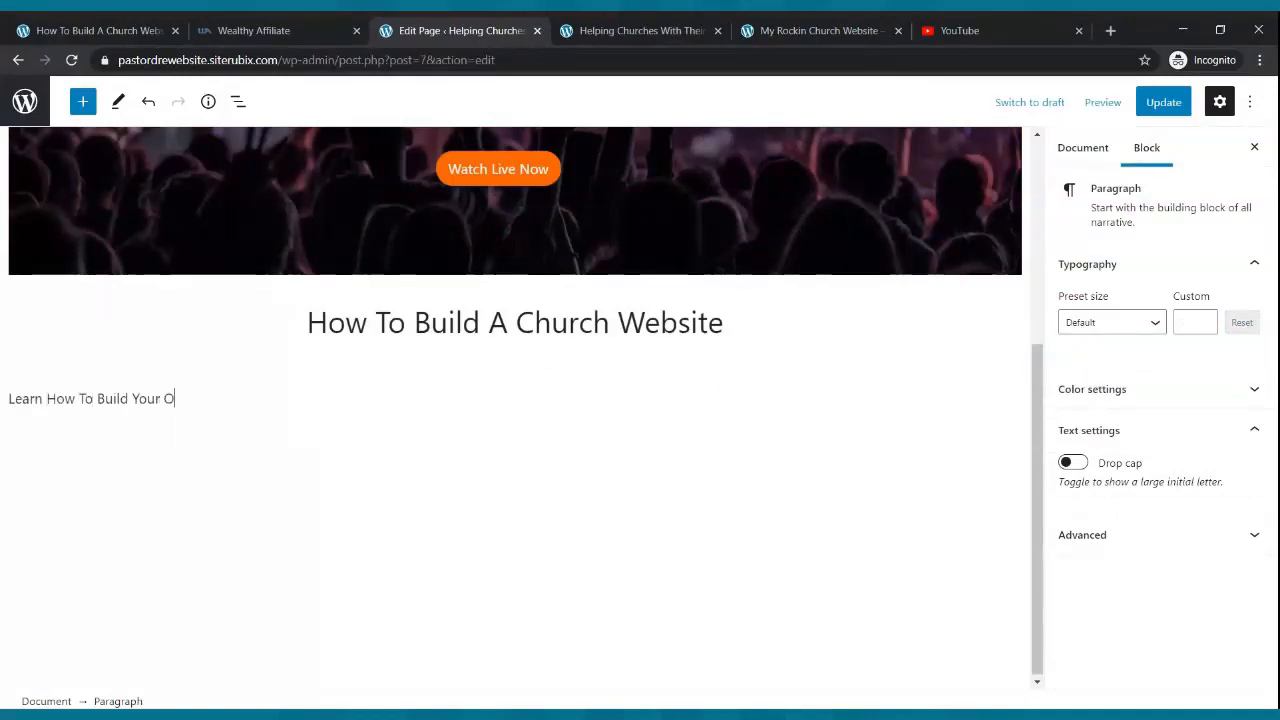
pyautogui.press('BackSpace')
pyautogui.press('BackSpace')
pyautogui.press('BackSpace')
pyautogui.write('wn Website From Sc')
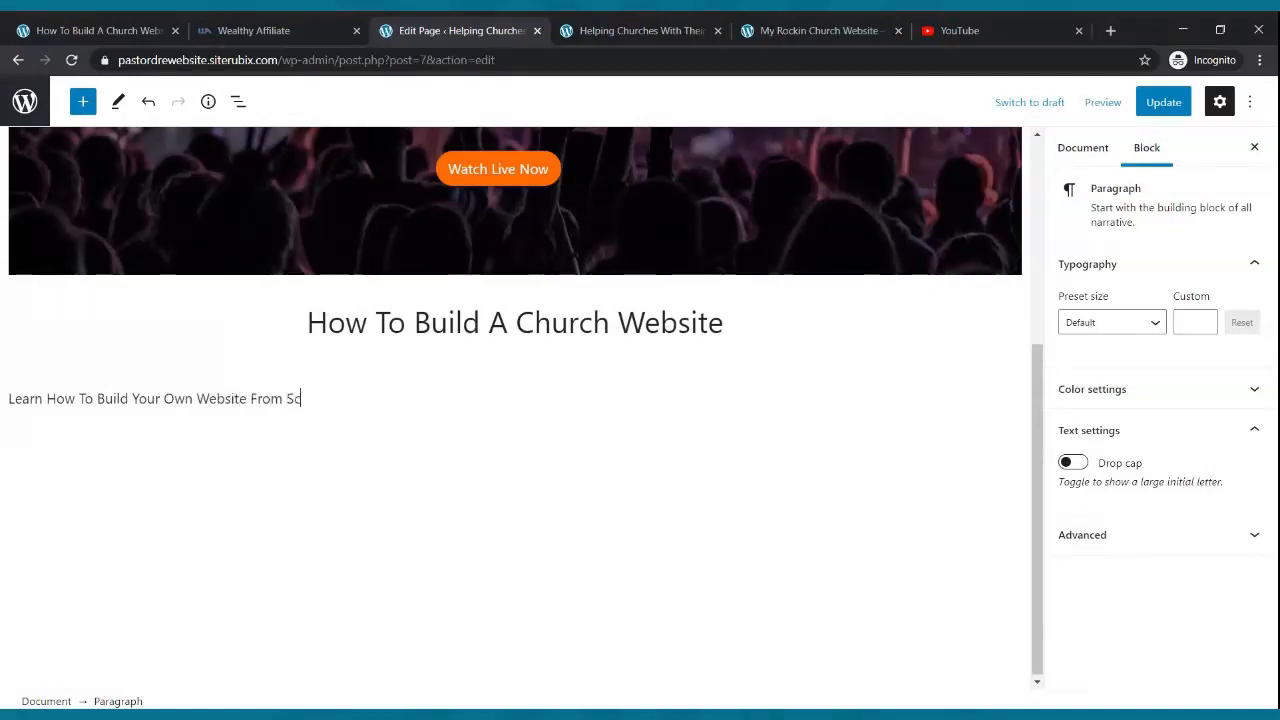
pyautogui.write('ratch')
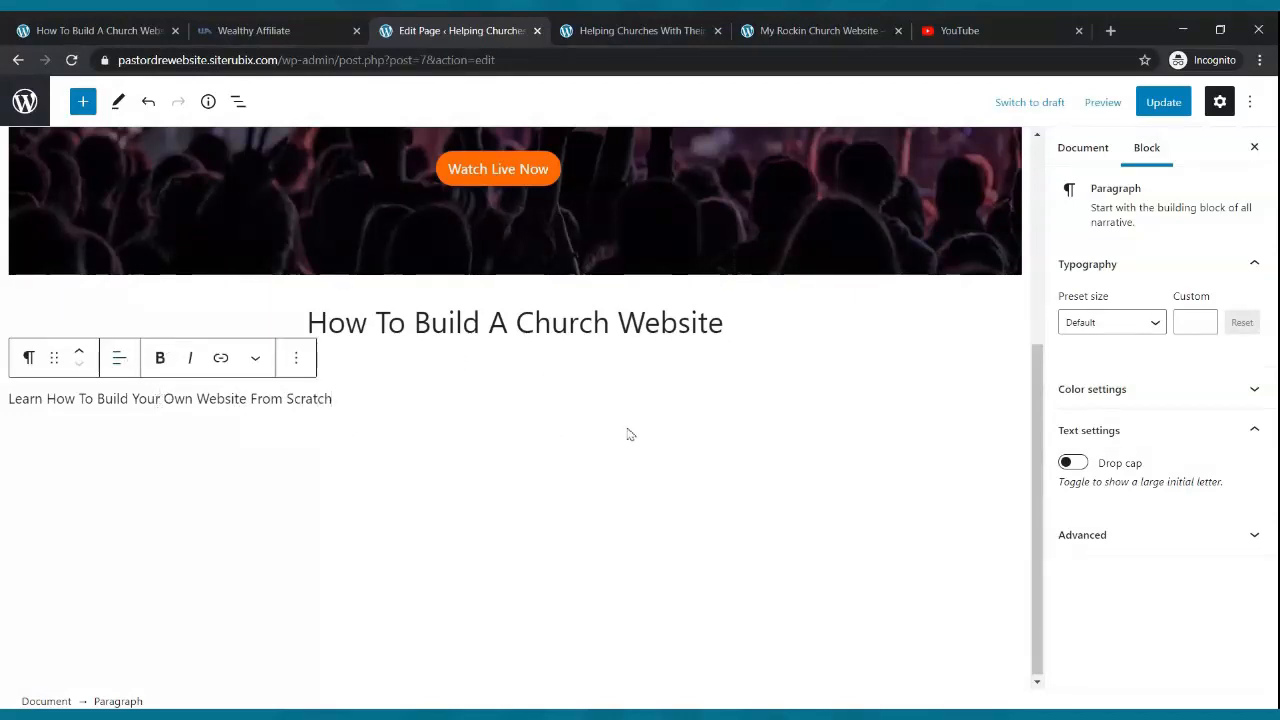
# - Make the subtitle Medium, then custom size 25, centre it, and update the page
pyautogui.click(1150, 324)
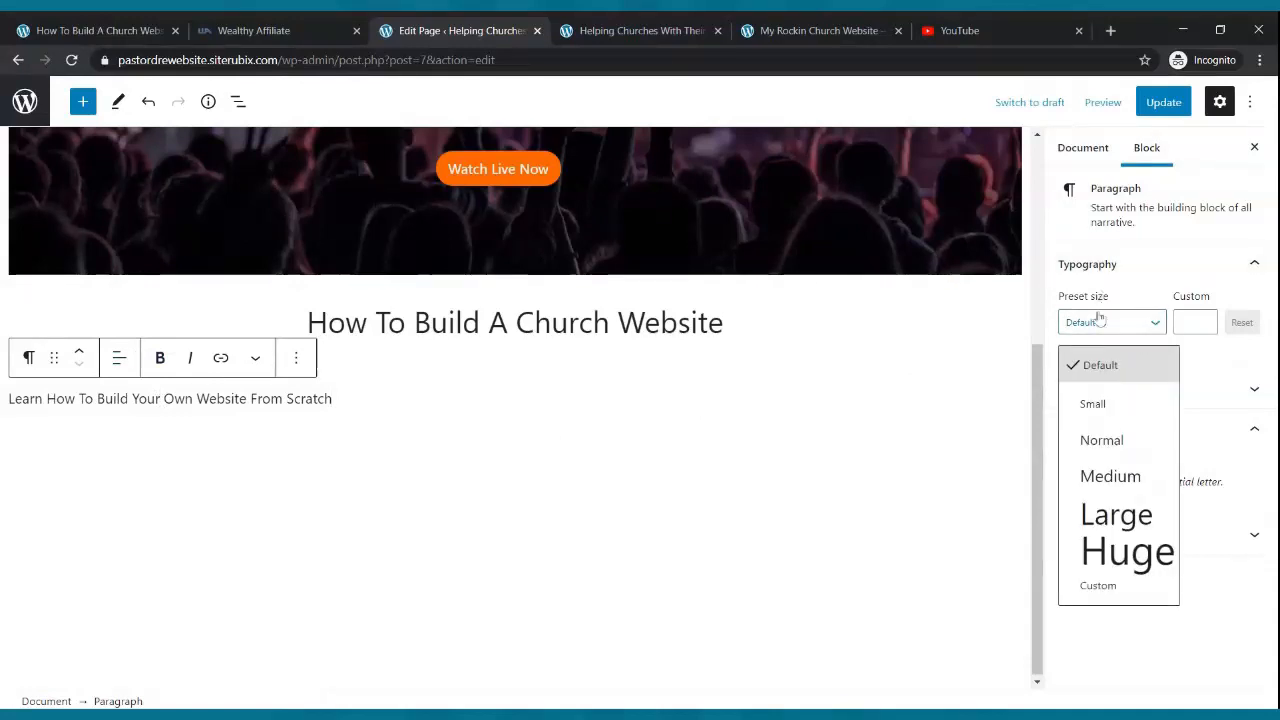
pyautogui.click(1097, 480)
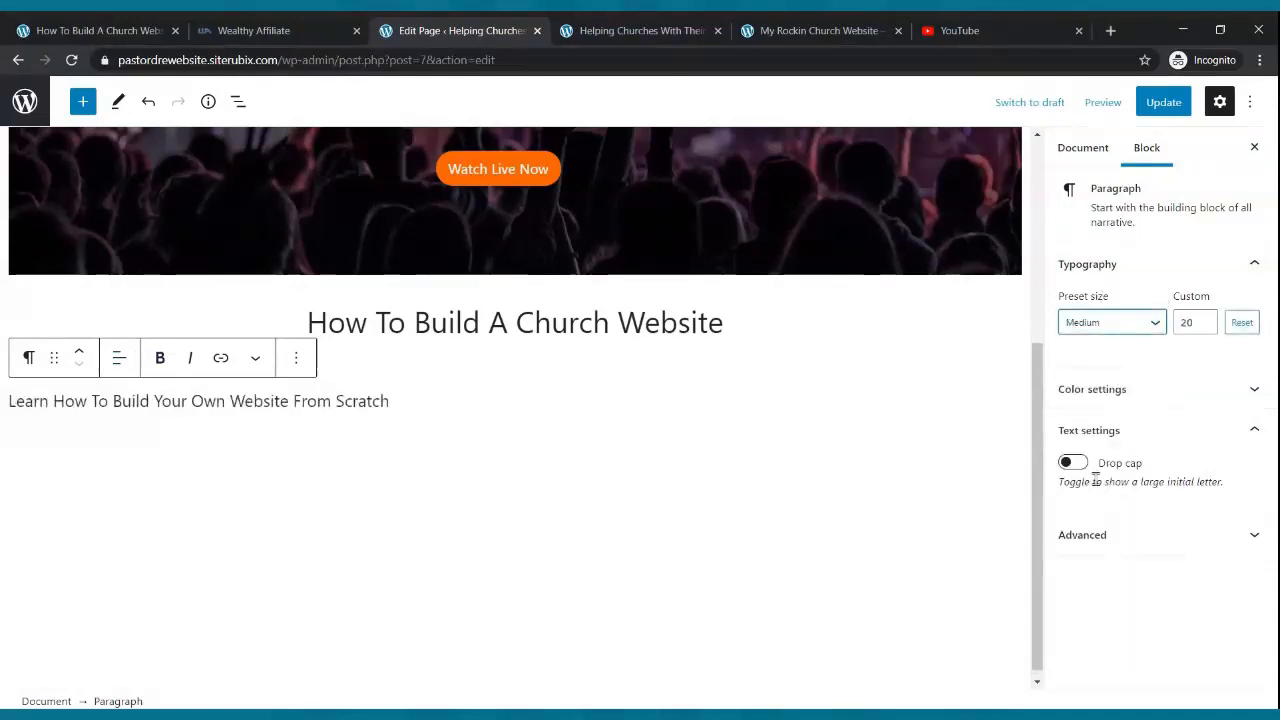
pyautogui.click(1206, 319)
pyautogui.click(1206, 319)
pyautogui.click(1206, 319)
pyautogui.click(1206, 319)
pyautogui.click(1206, 319)
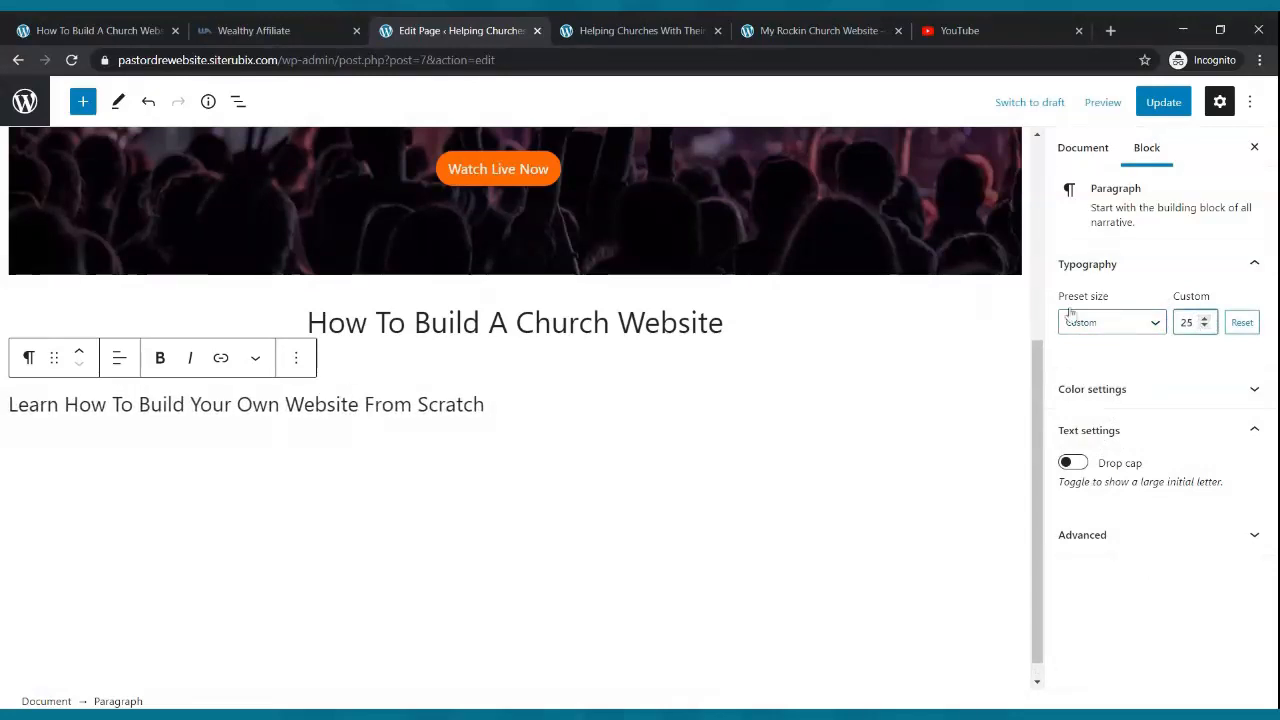
pyautogui.click(120, 362)
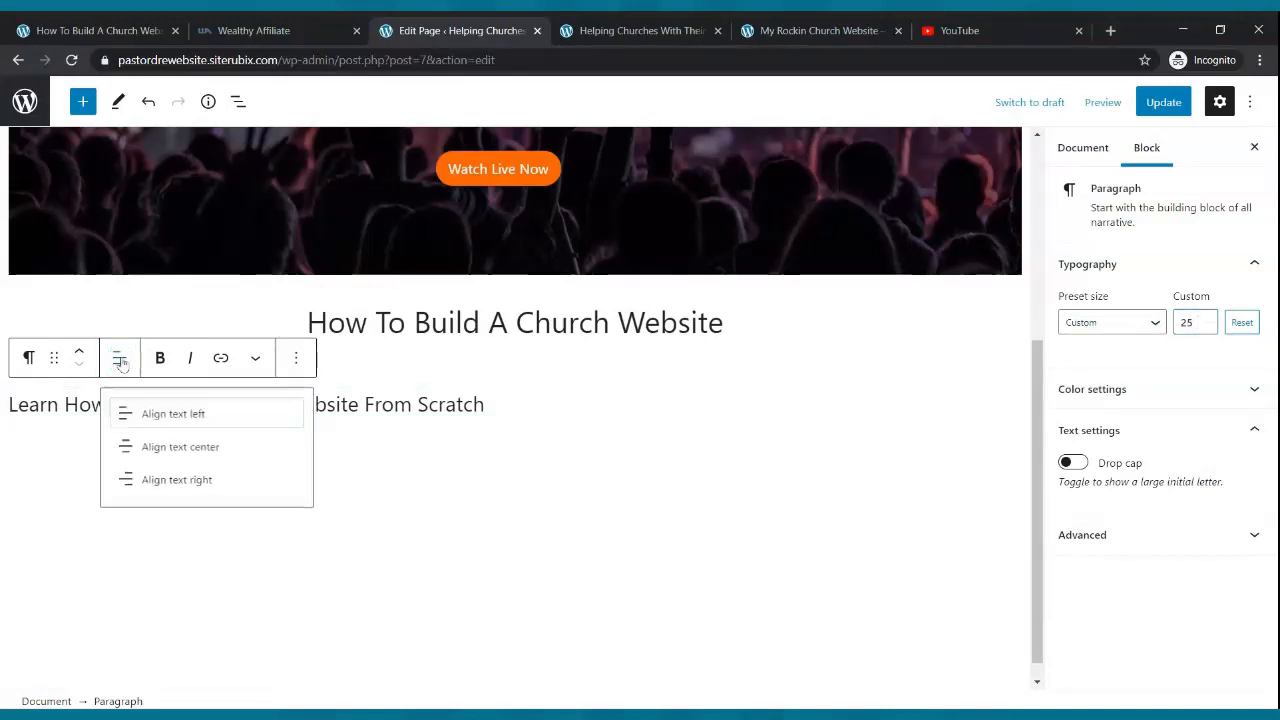
pyautogui.click(210, 458)
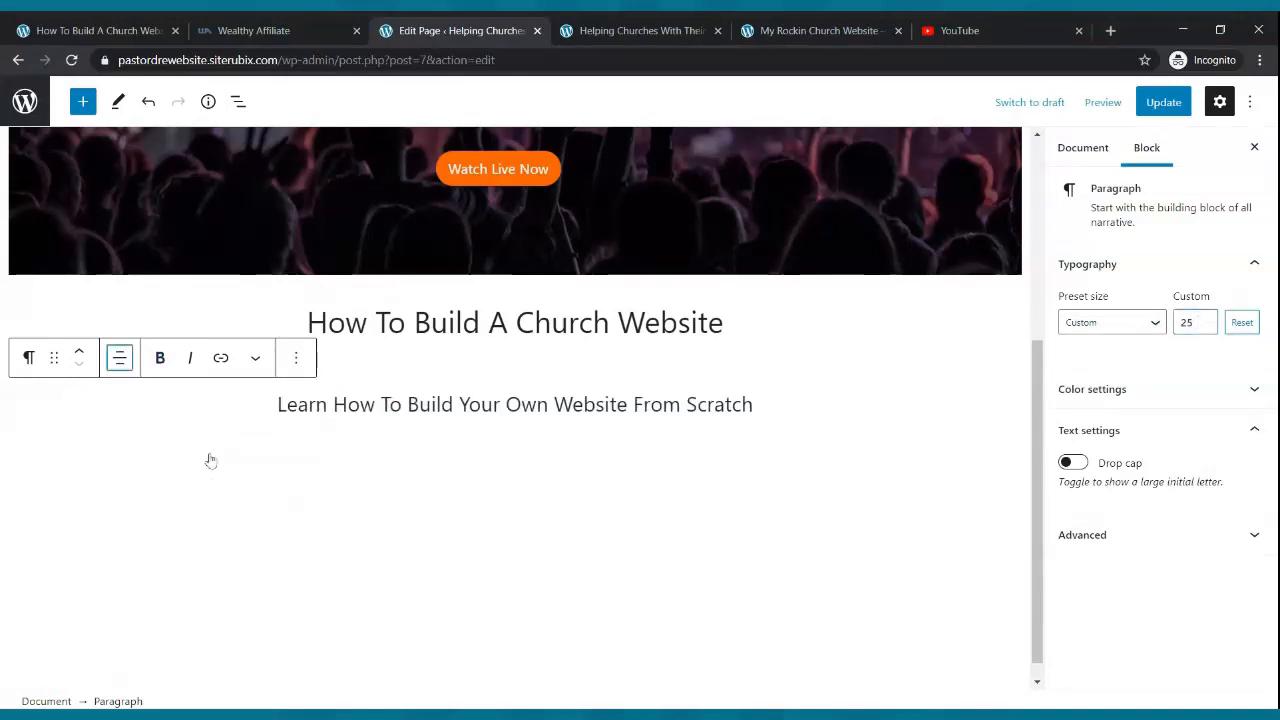
pyautogui.click(1163, 104)
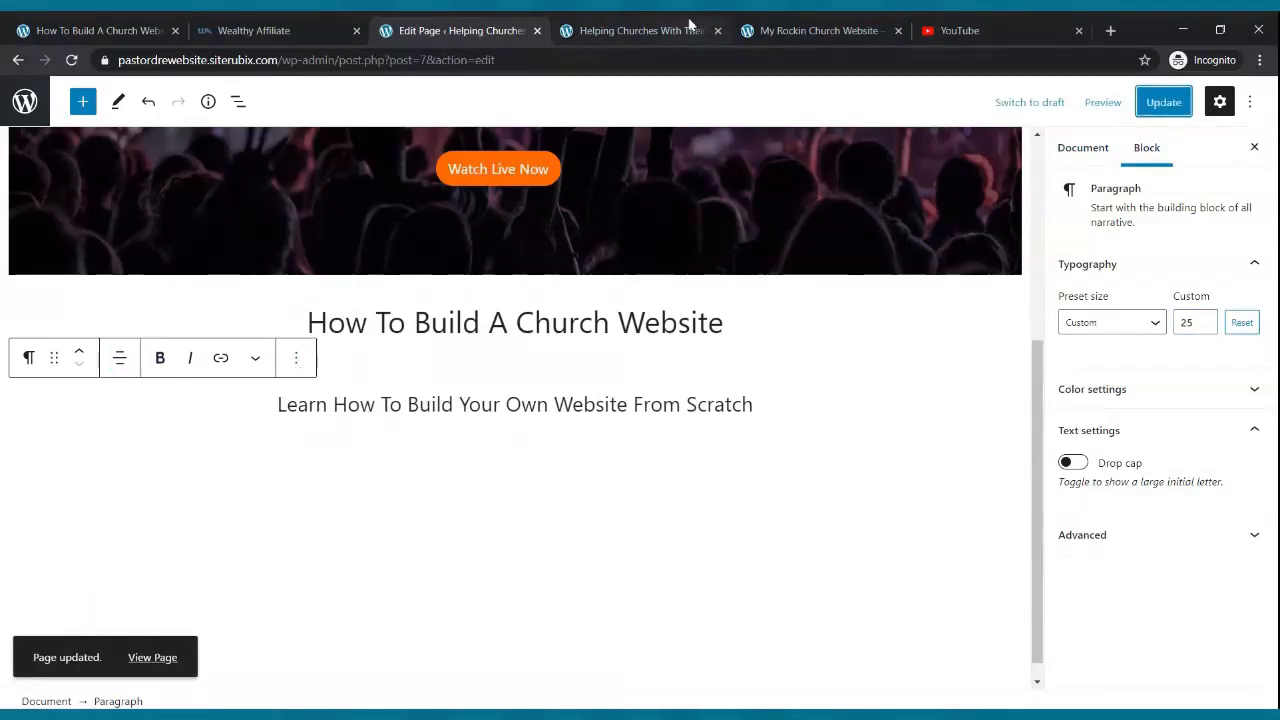
pyautogui.click(650, 28)
pyautogui.click(72, 60)
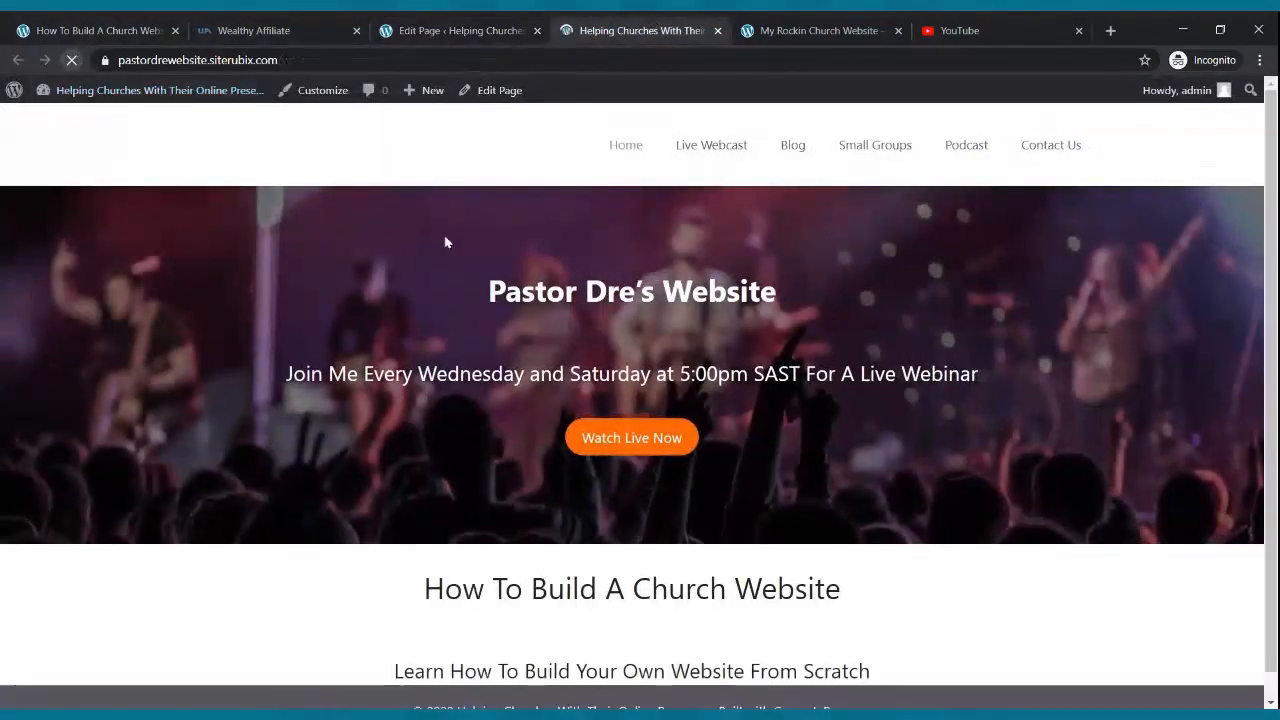
pyautogui.scroll(-1, 584, 323)
pyautogui.scroll(1, 579, 321)
pyautogui.scroll(-1, 577, 318)
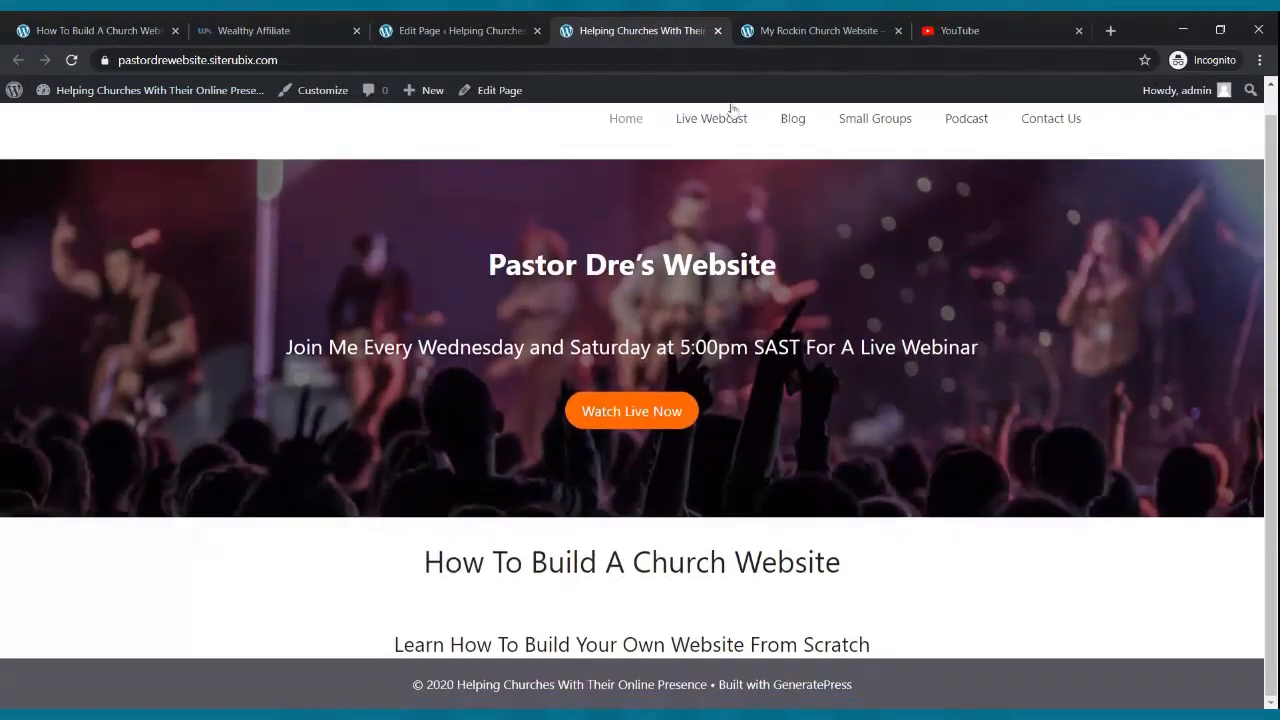
pyautogui.click(810, 30)
pyautogui.scroll(-2, 640, 430)
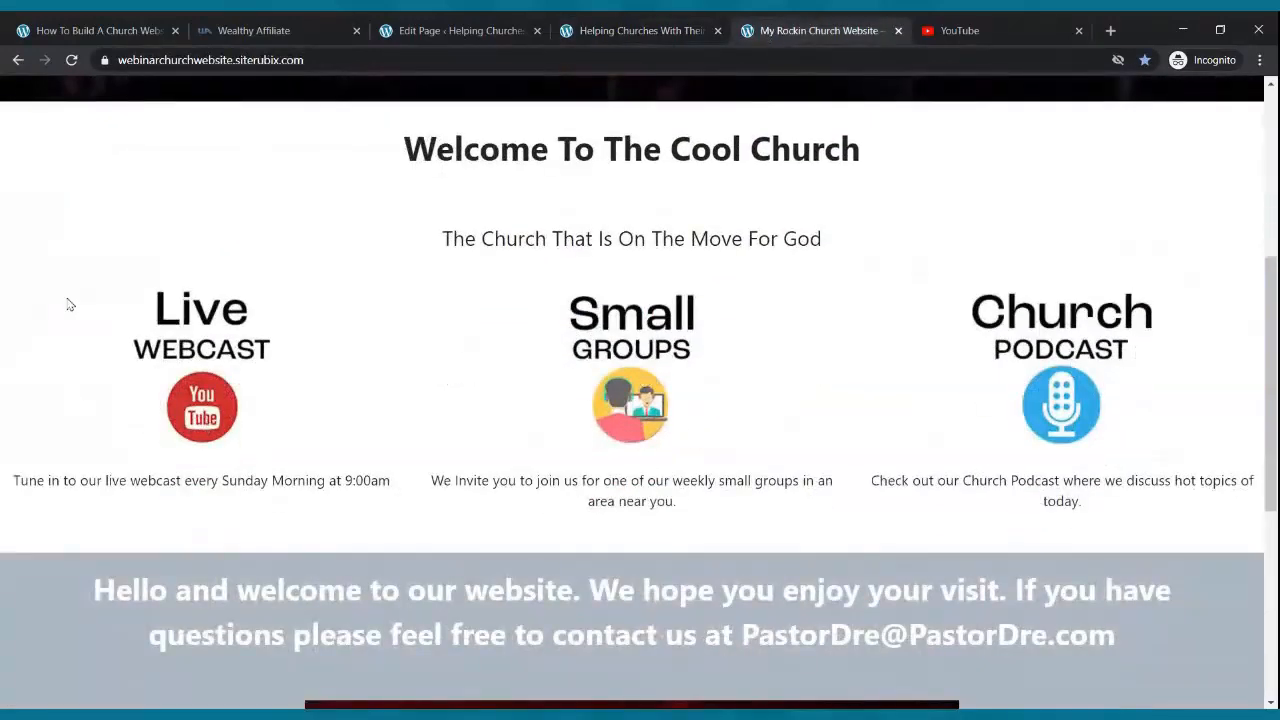
pyautogui.click(457, 30)
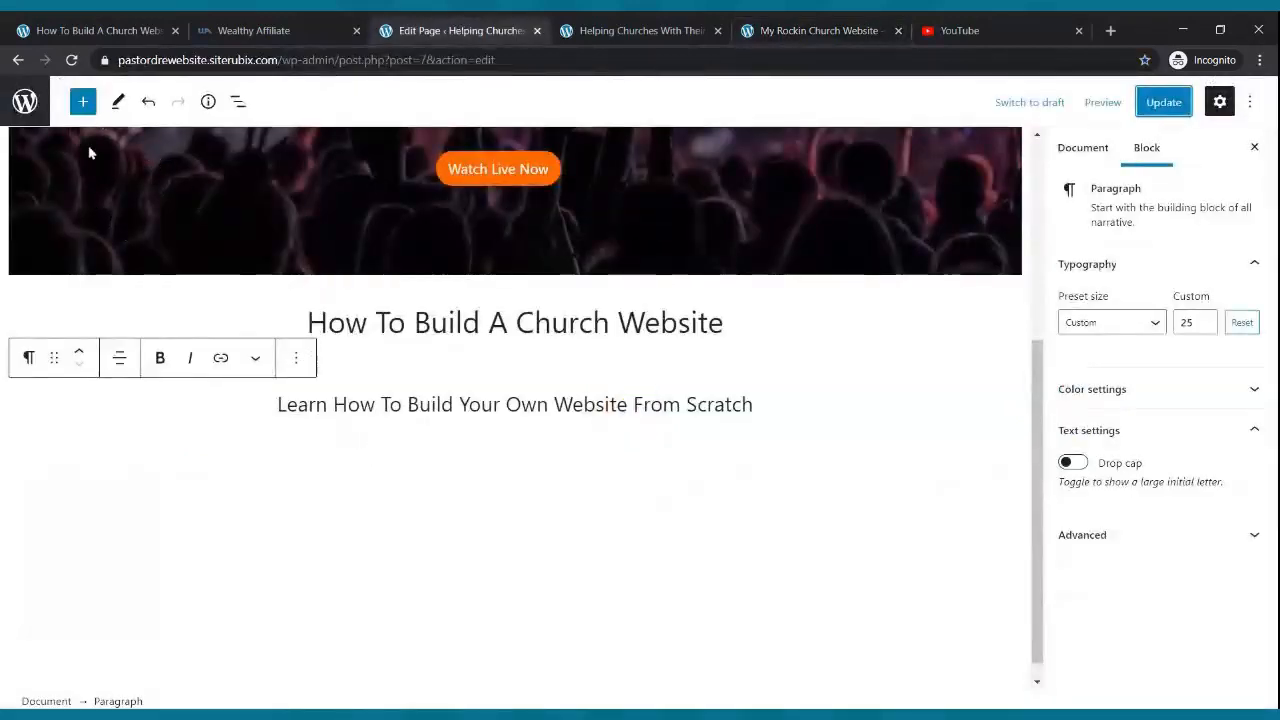
# - Insert a Columns block using the 33 / 33 / 33 variation below the subtitle
pyautogui.click(83, 101)
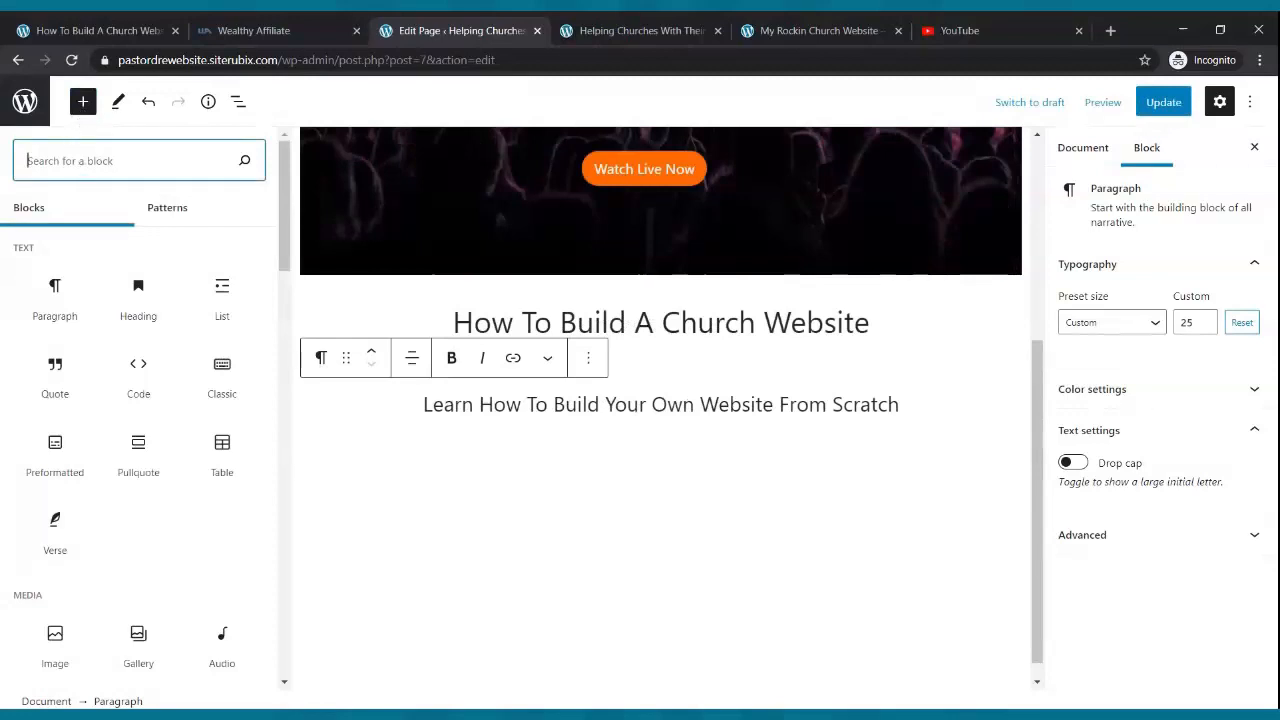
pyautogui.write('columns')
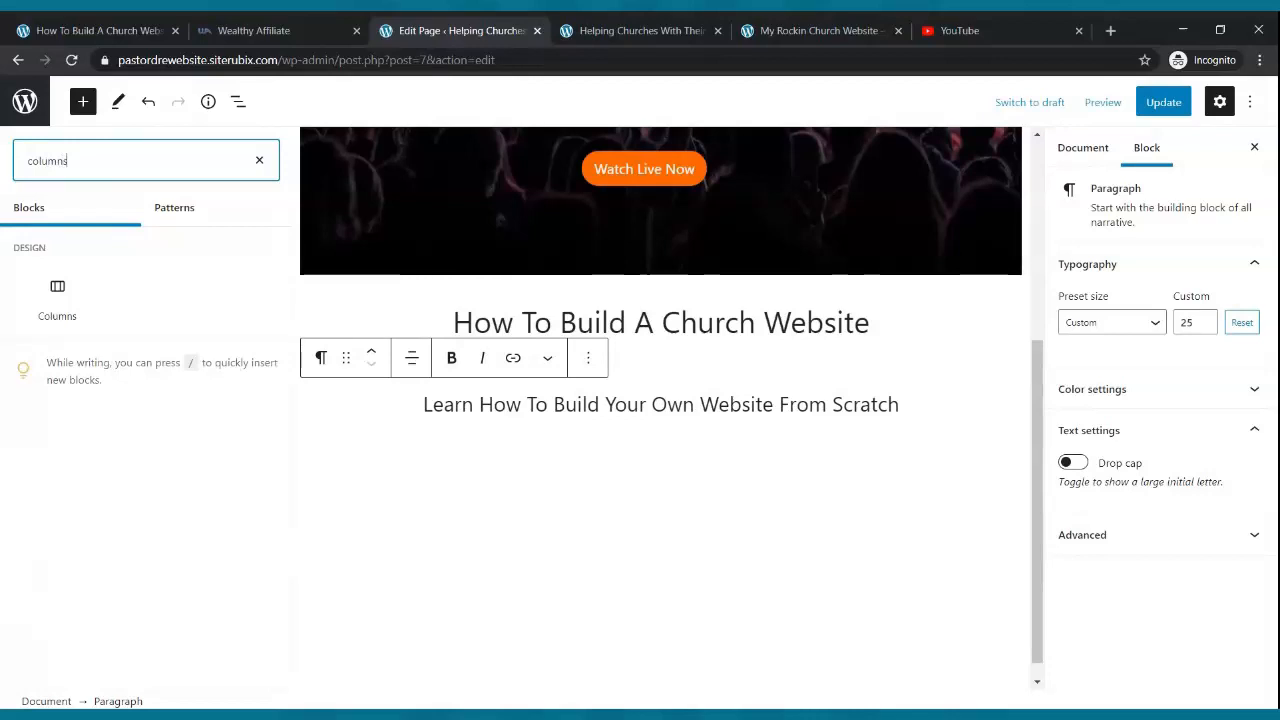
pyautogui.click(57, 292)
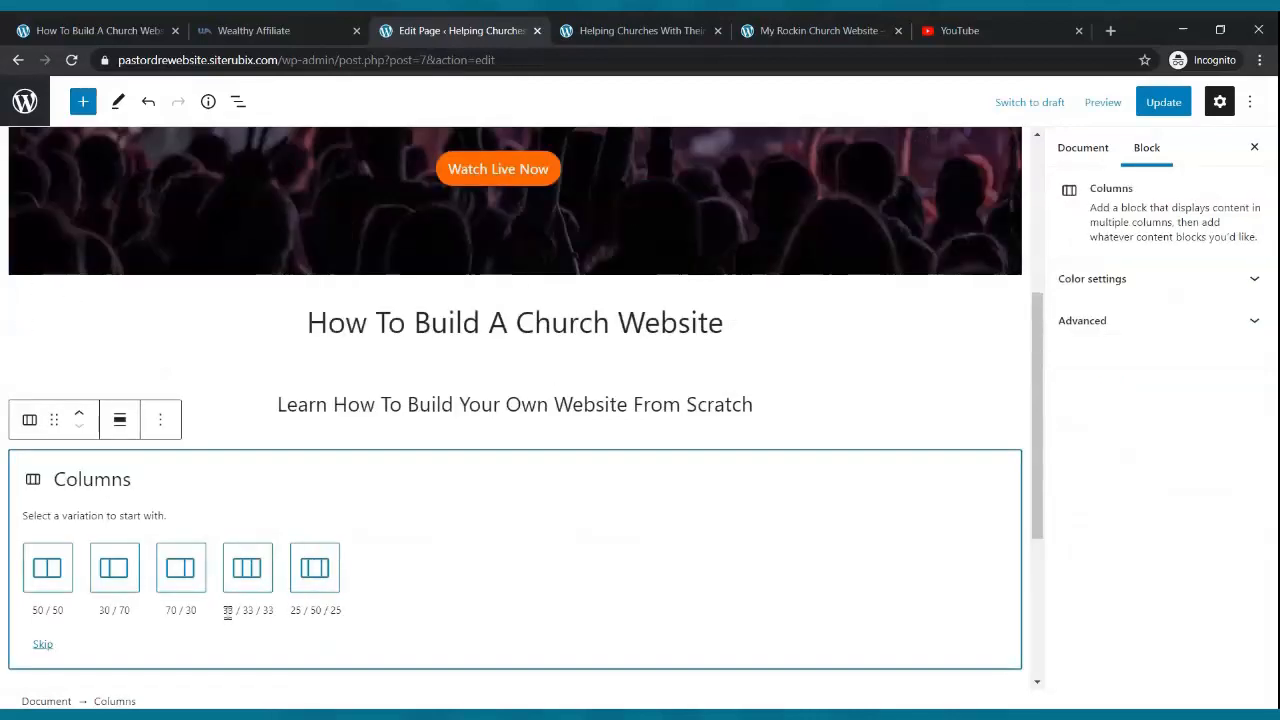
pyautogui.click(246, 570)
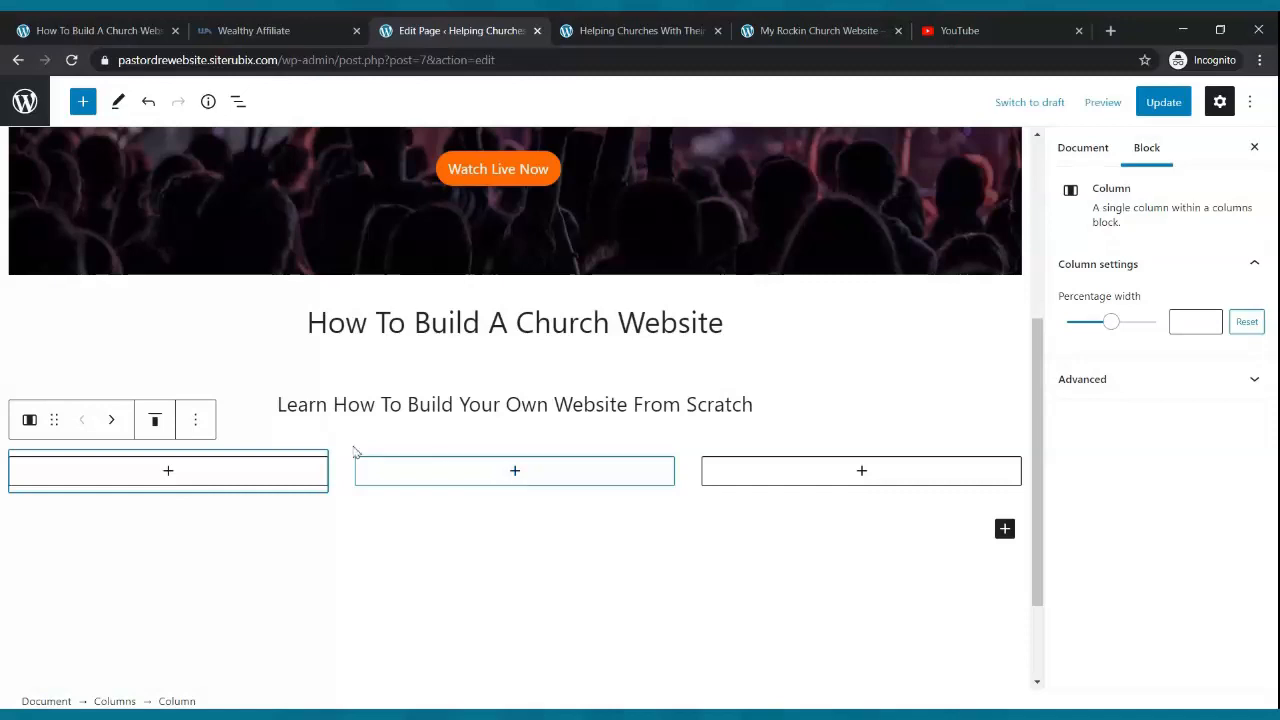
# - Add an Image block to each of the three columns
pyautogui.click(168, 471)
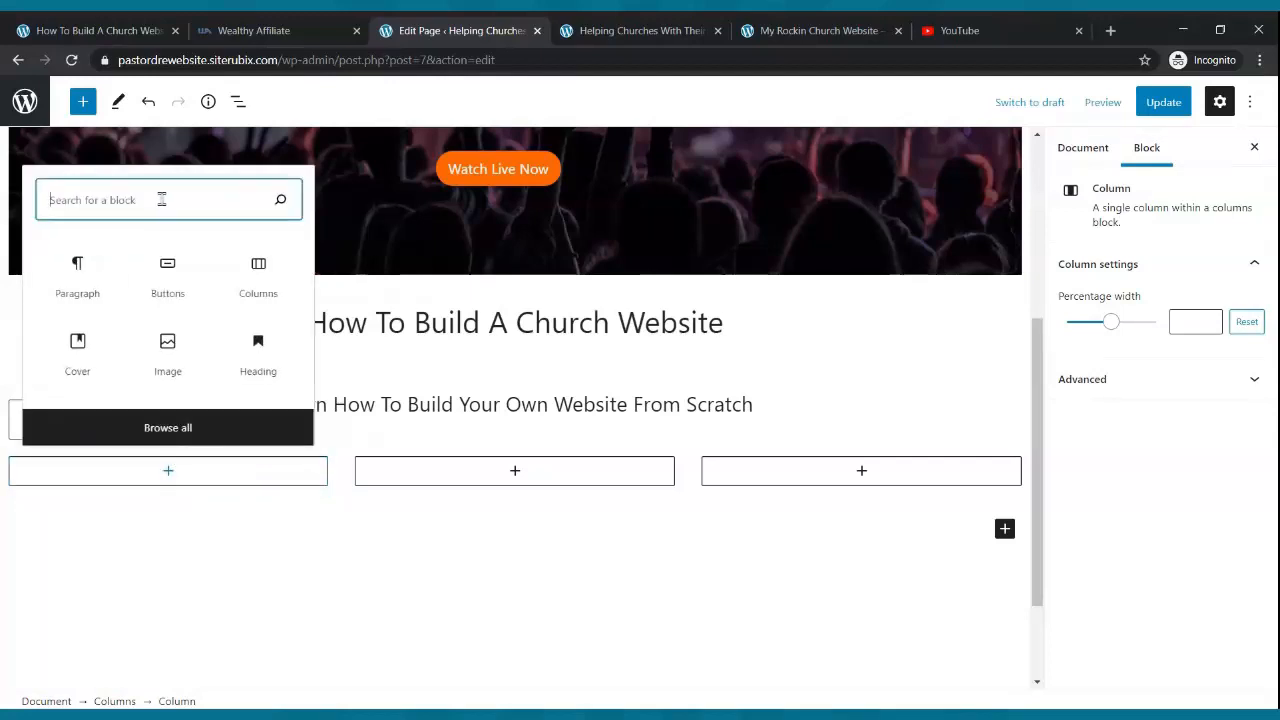
pyautogui.write('i')
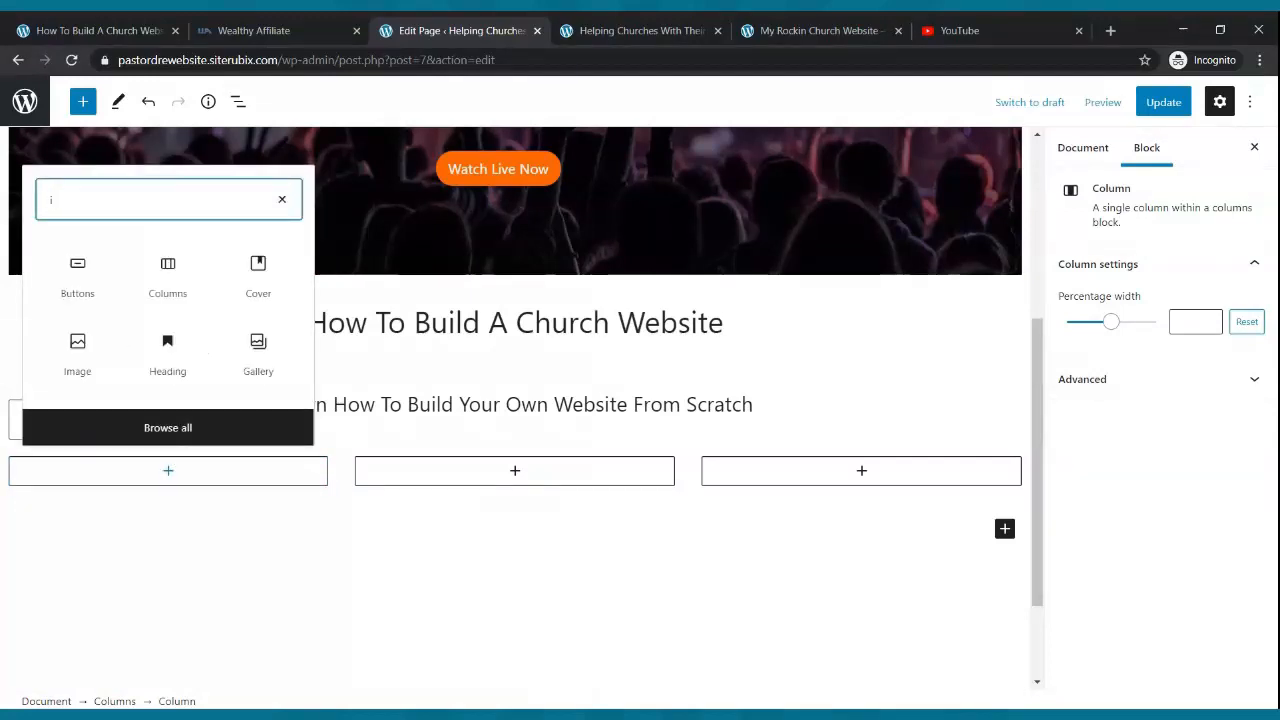
pyautogui.write('ma')
pyautogui.press('BackSpace')
pyautogui.write('magje')
pyautogui.press('BackSpace')
pyautogui.press('BackSpace')
pyautogui.write('e')
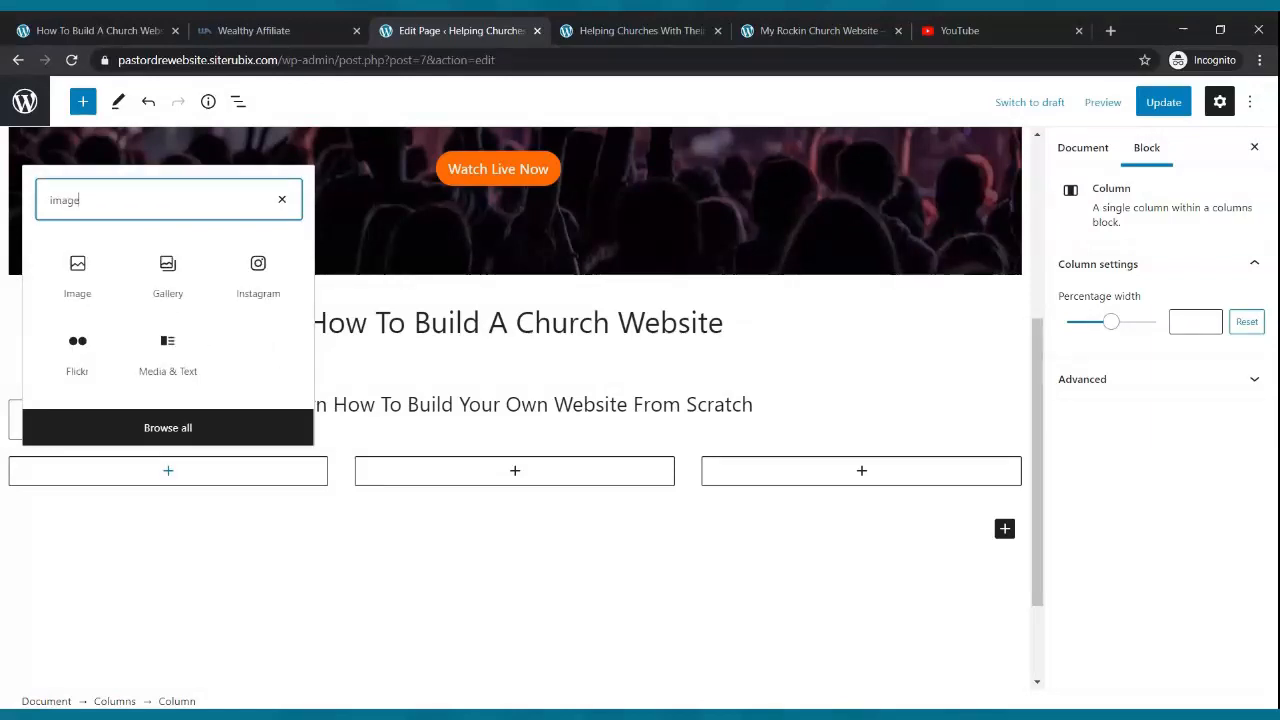
pyautogui.click(83, 275)
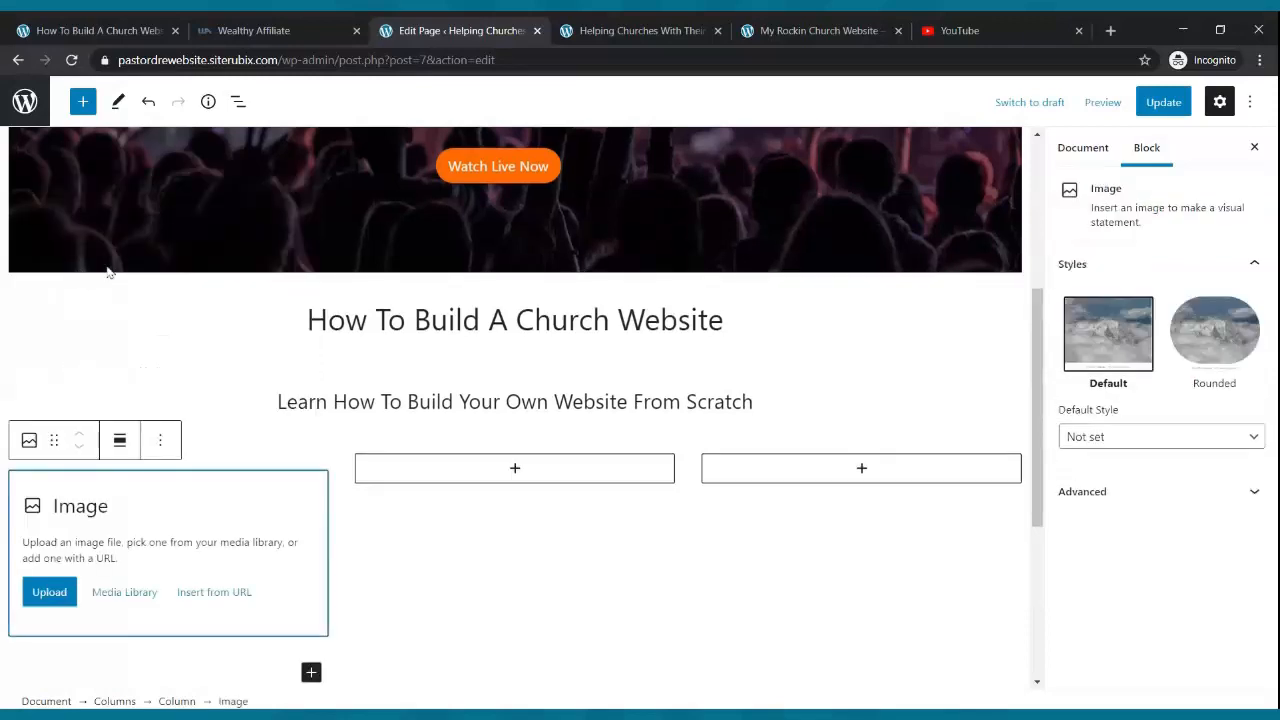
pyautogui.click(514, 470)
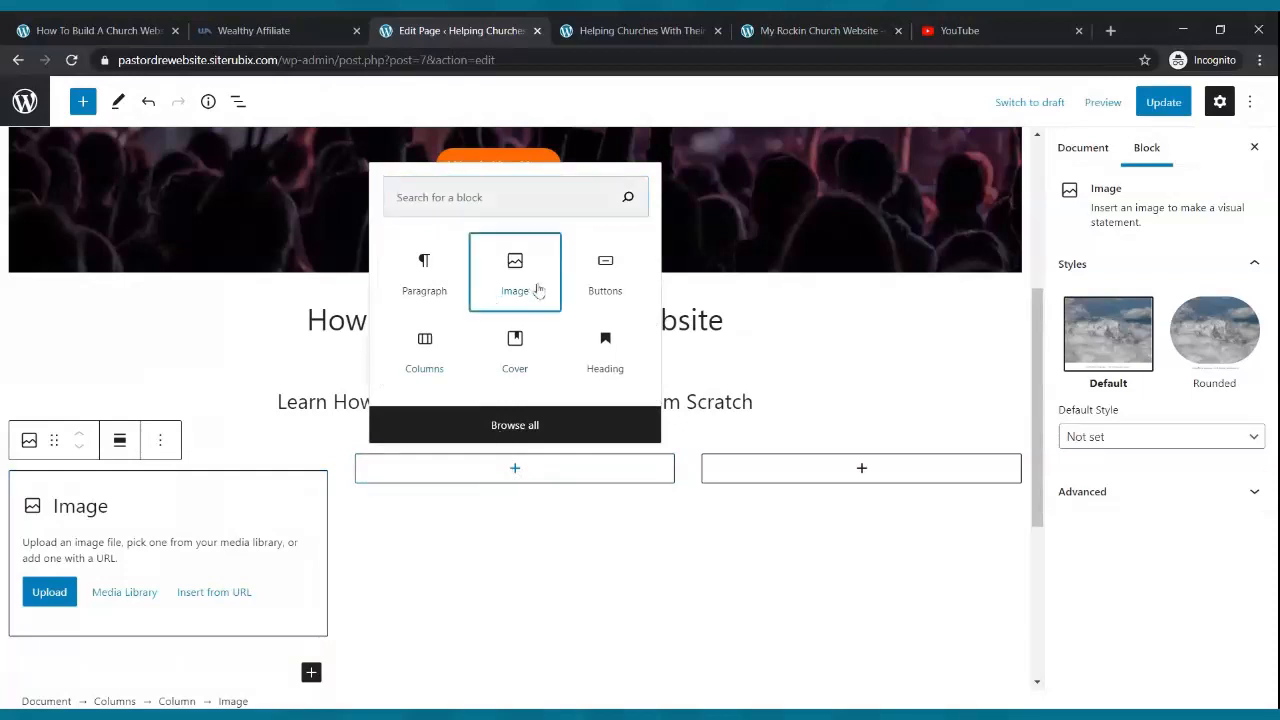
pyautogui.click(538, 290)
pyautogui.click(860, 472)
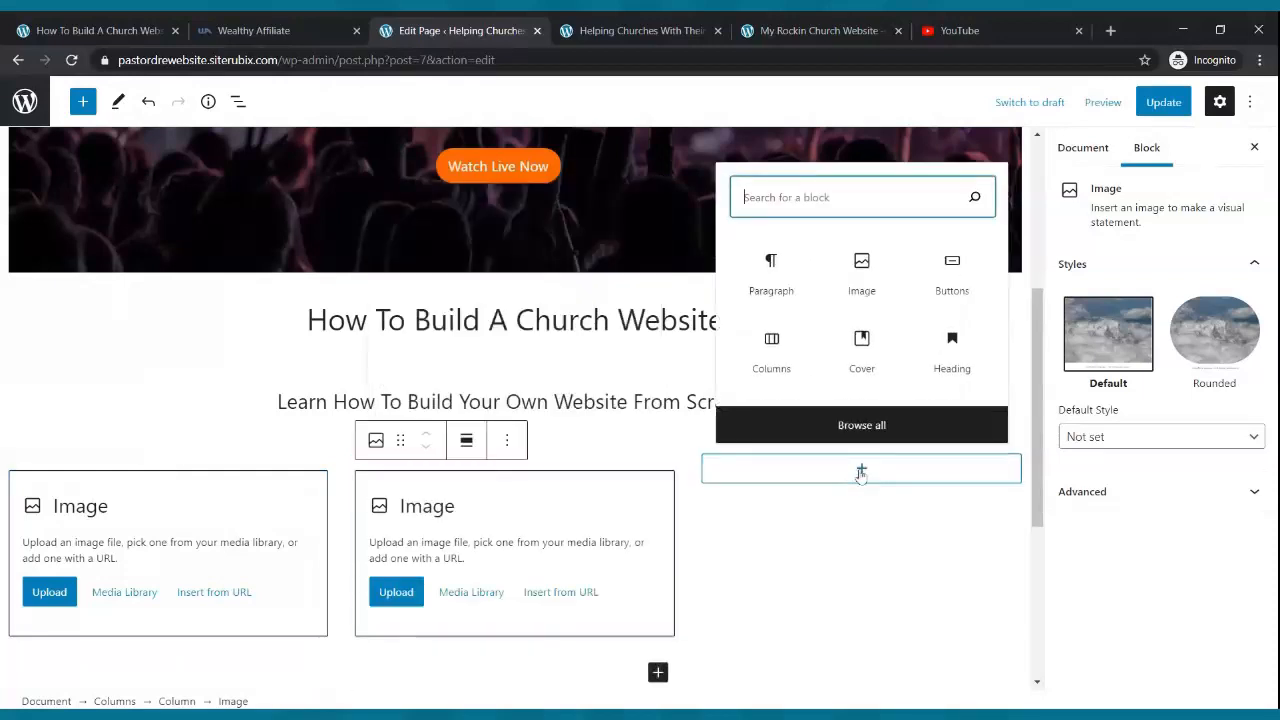
pyautogui.click(864, 293)
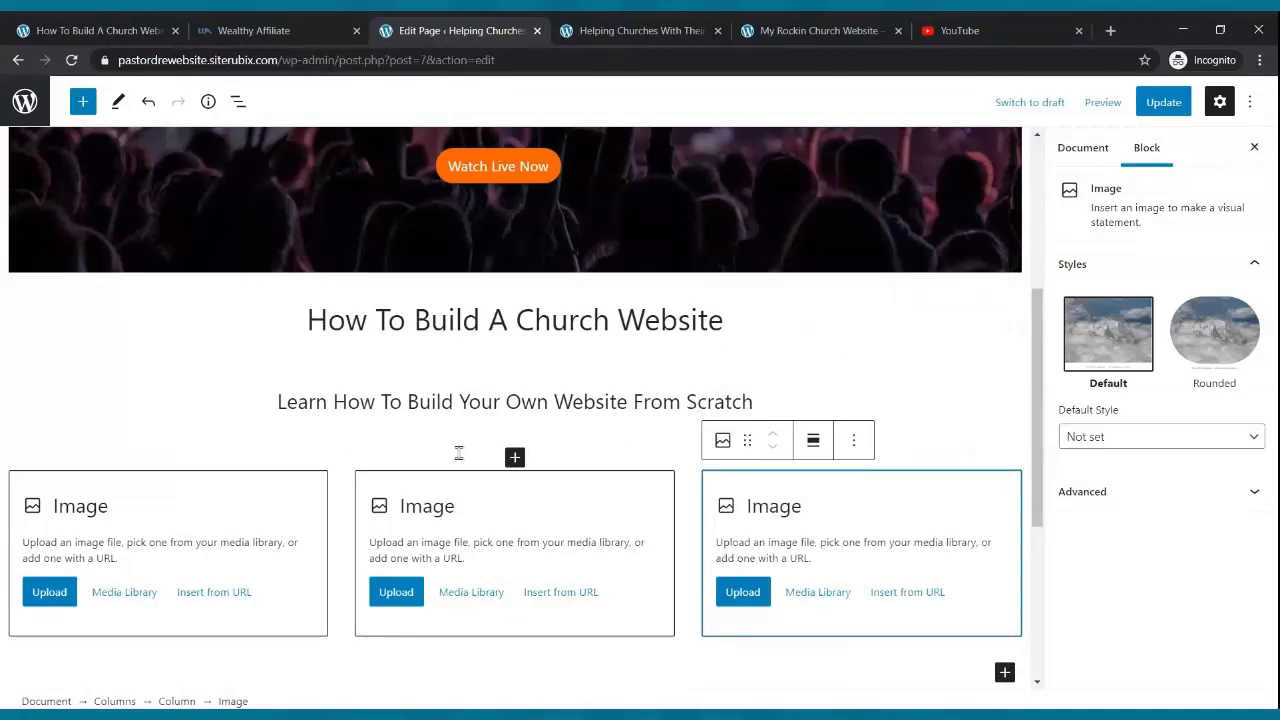
# - Upload the Live Webcast, Church Podcast and Small Groups images into the columns and update the page
pyautogui.click(52, 590)
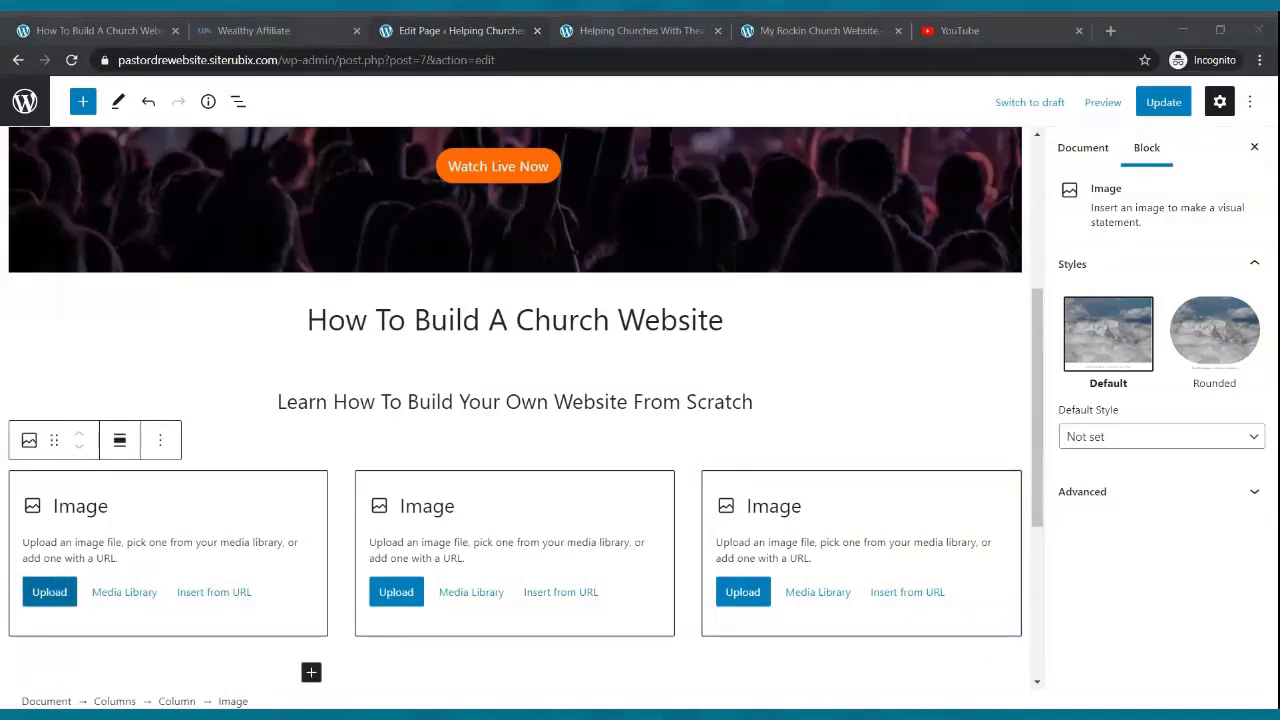
pyautogui.press('Return')
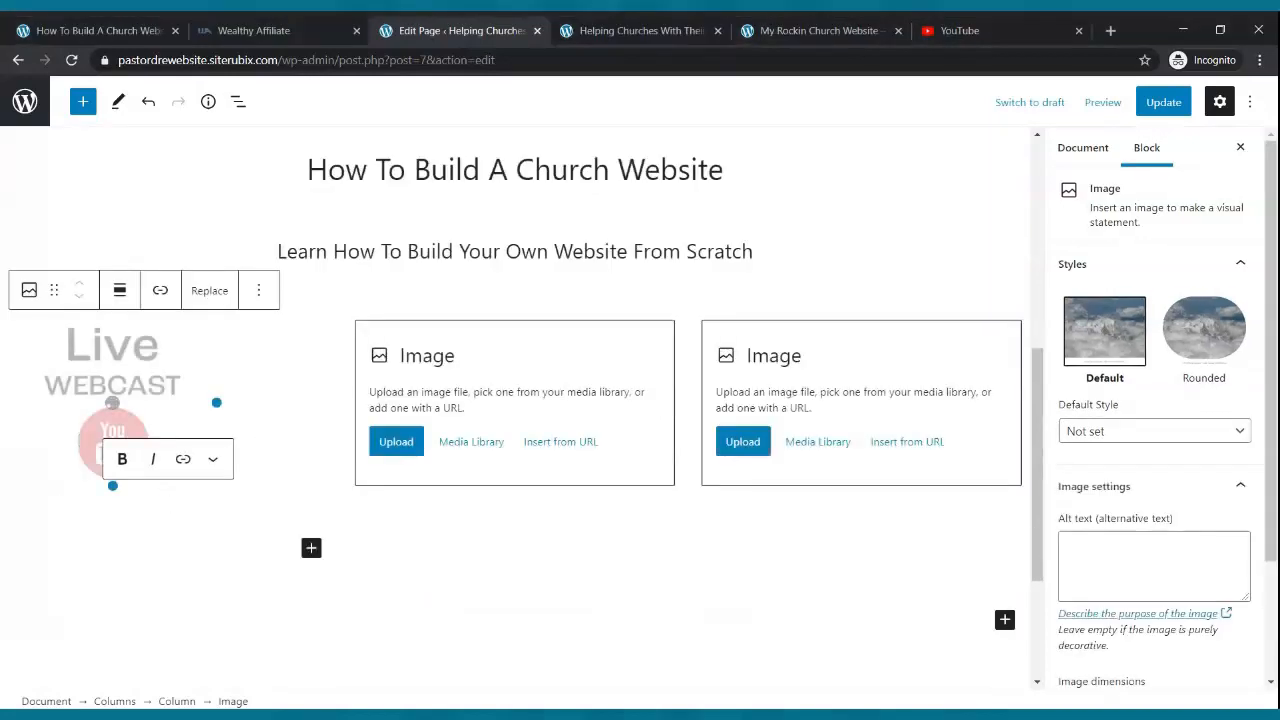
pyautogui.click(403, 443)
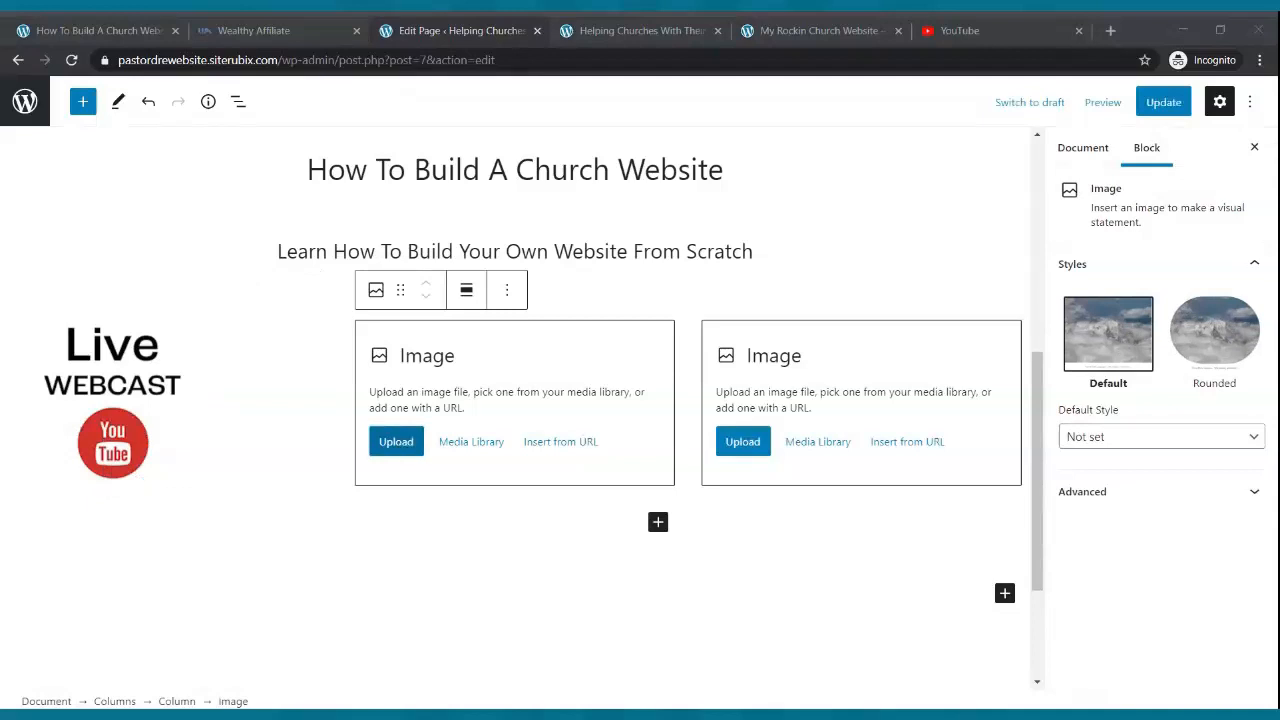
pyautogui.press('Return')
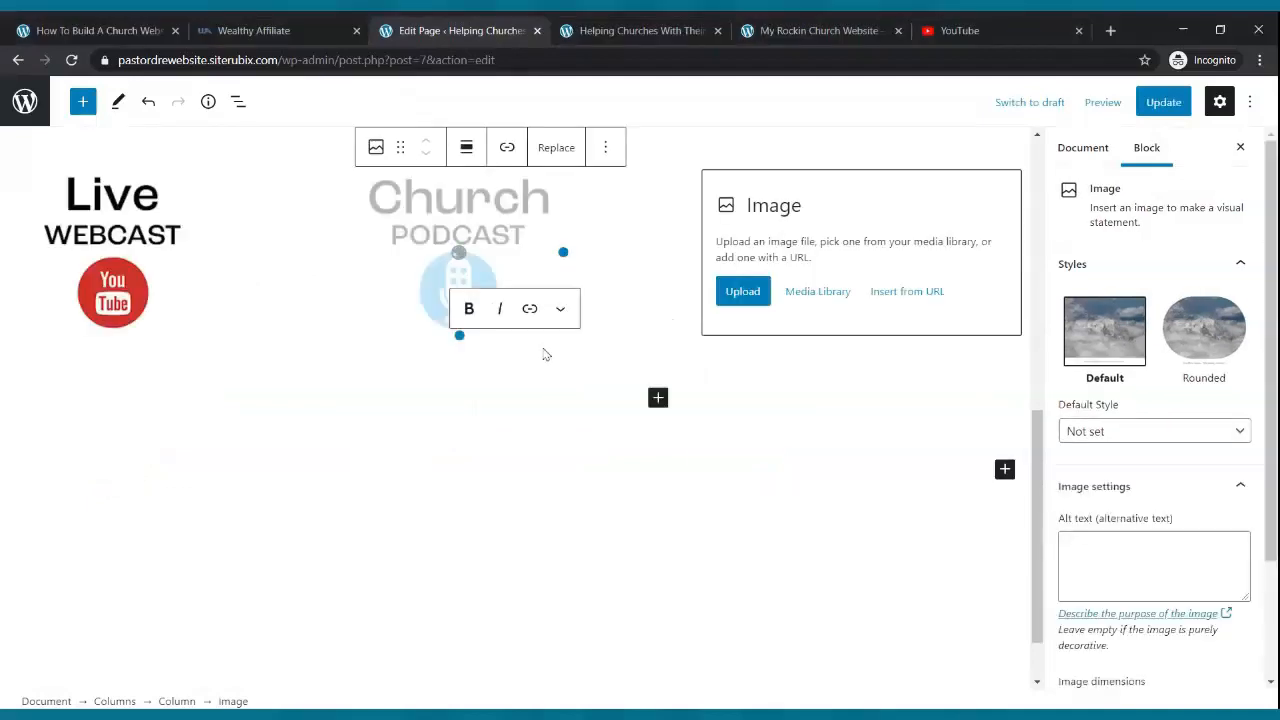
pyautogui.click(743, 293)
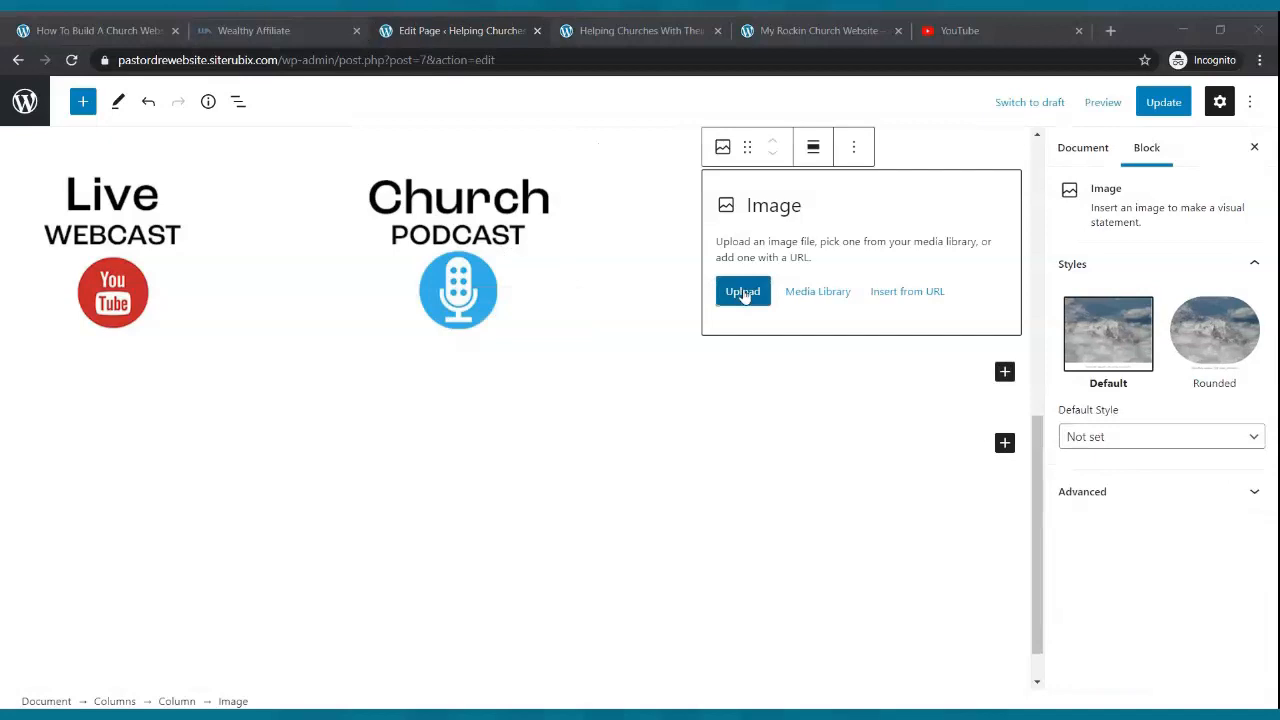
pyautogui.press('Return')
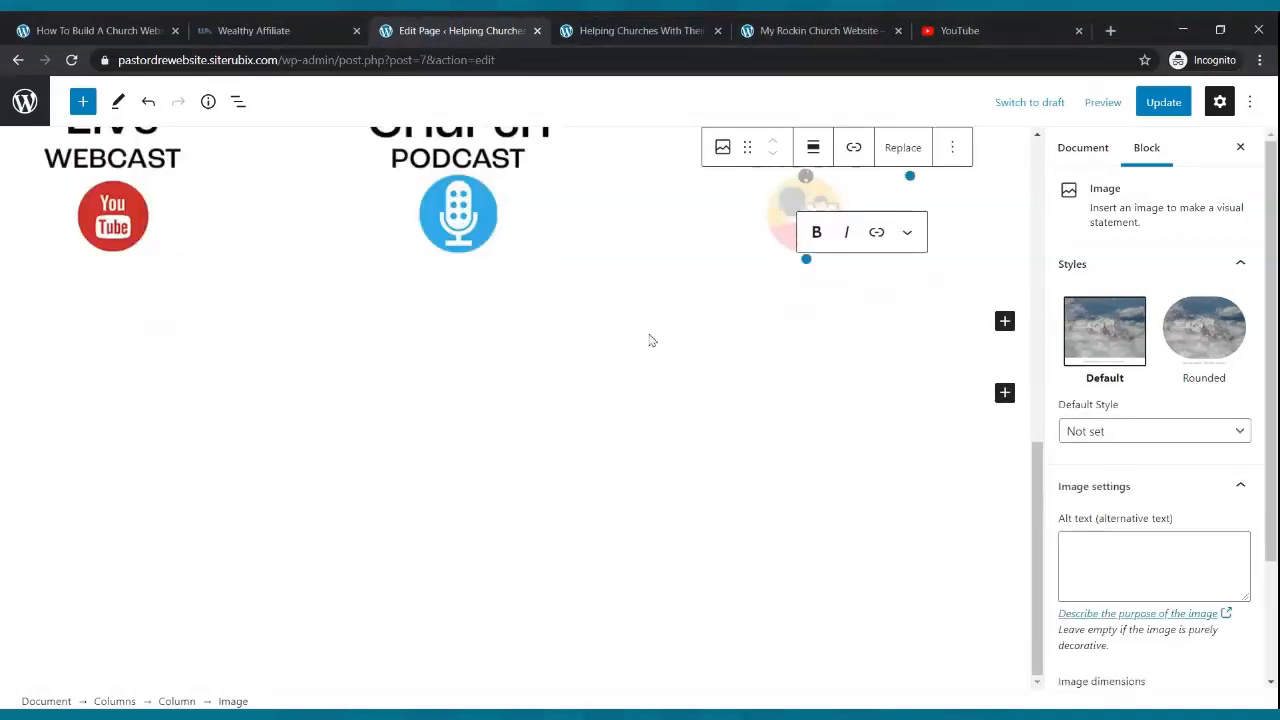
pyautogui.scroll(4, 703, 446)
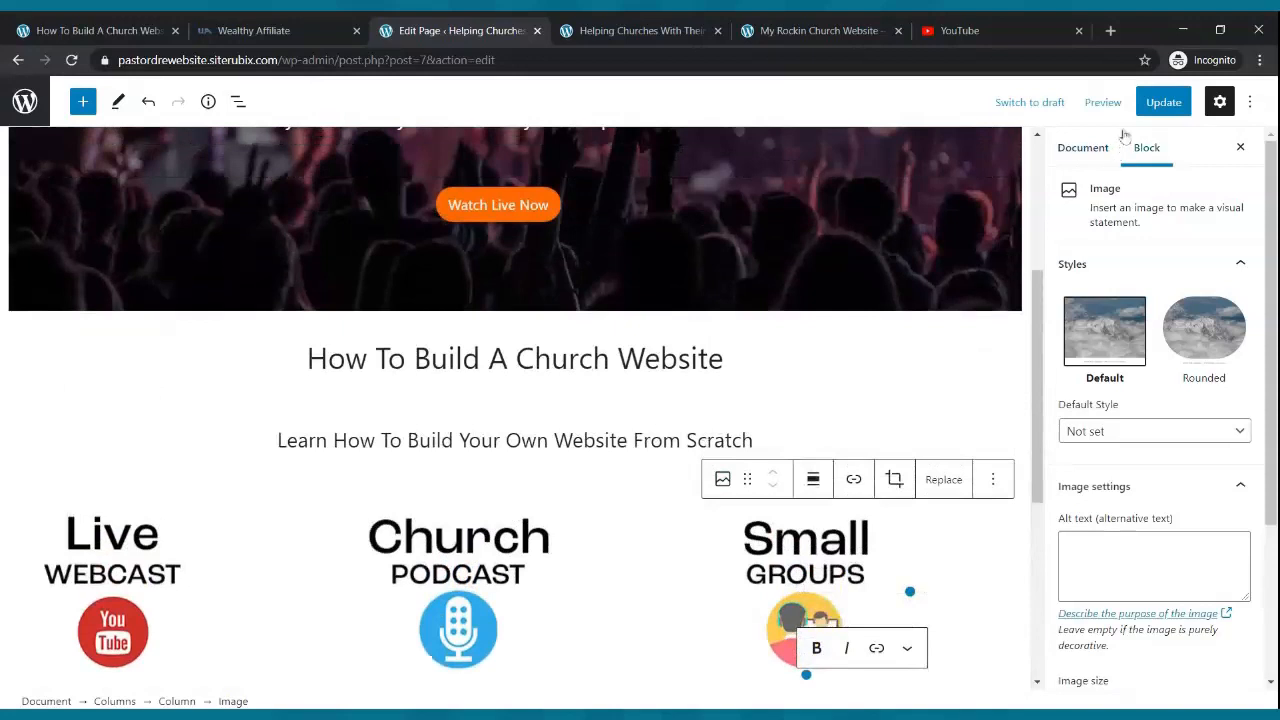
pyautogui.click(1150, 103)
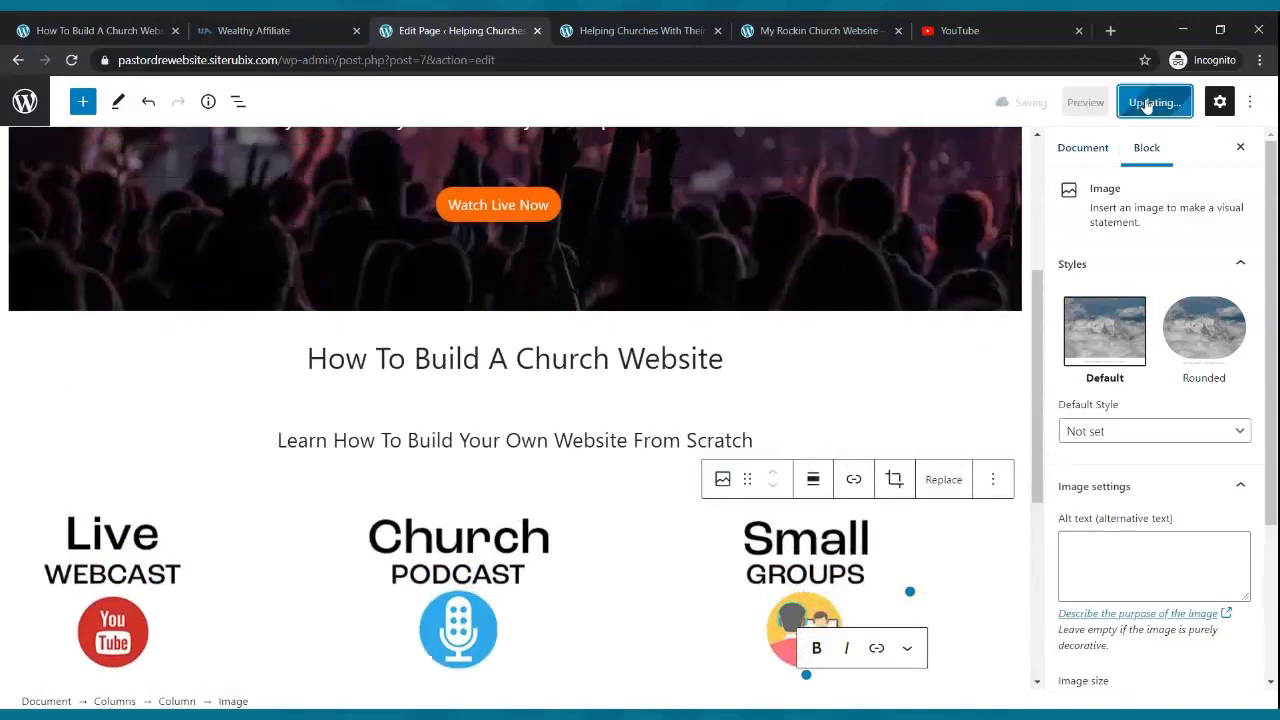
pyautogui.click(643, 24)
pyautogui.click(71, 60)
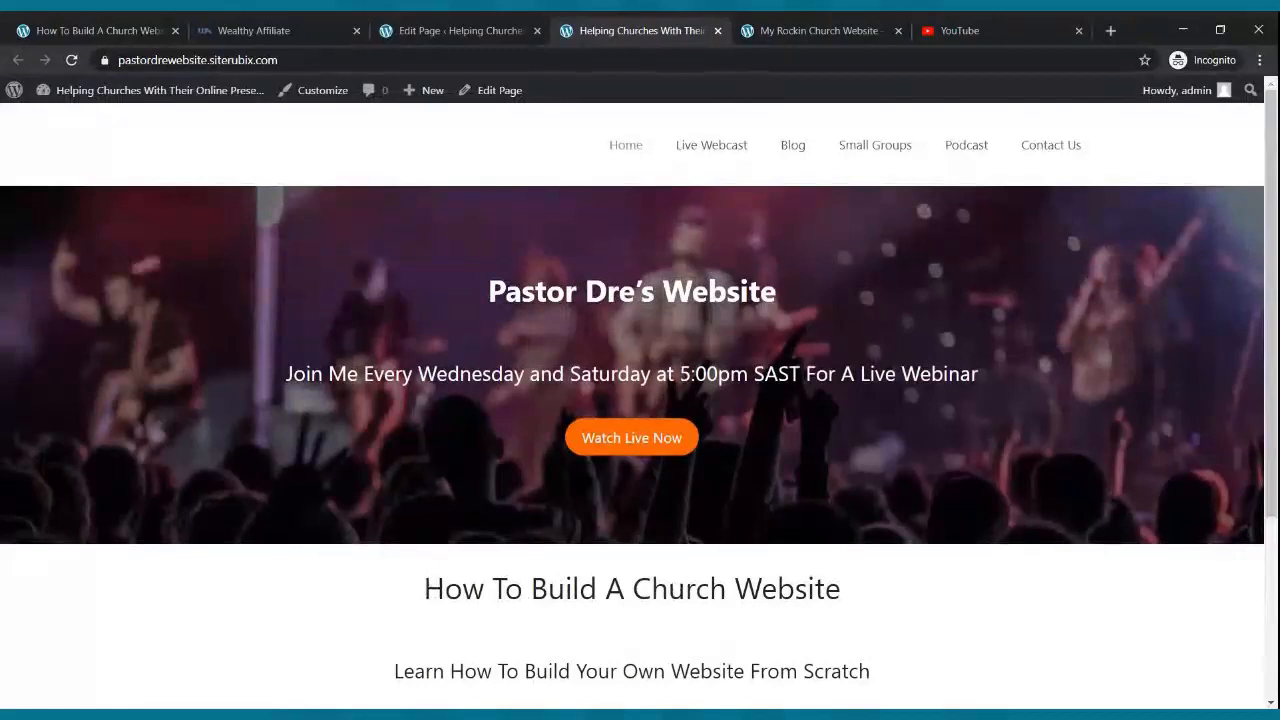
pyautogui.scroll(-3, 587, 260)
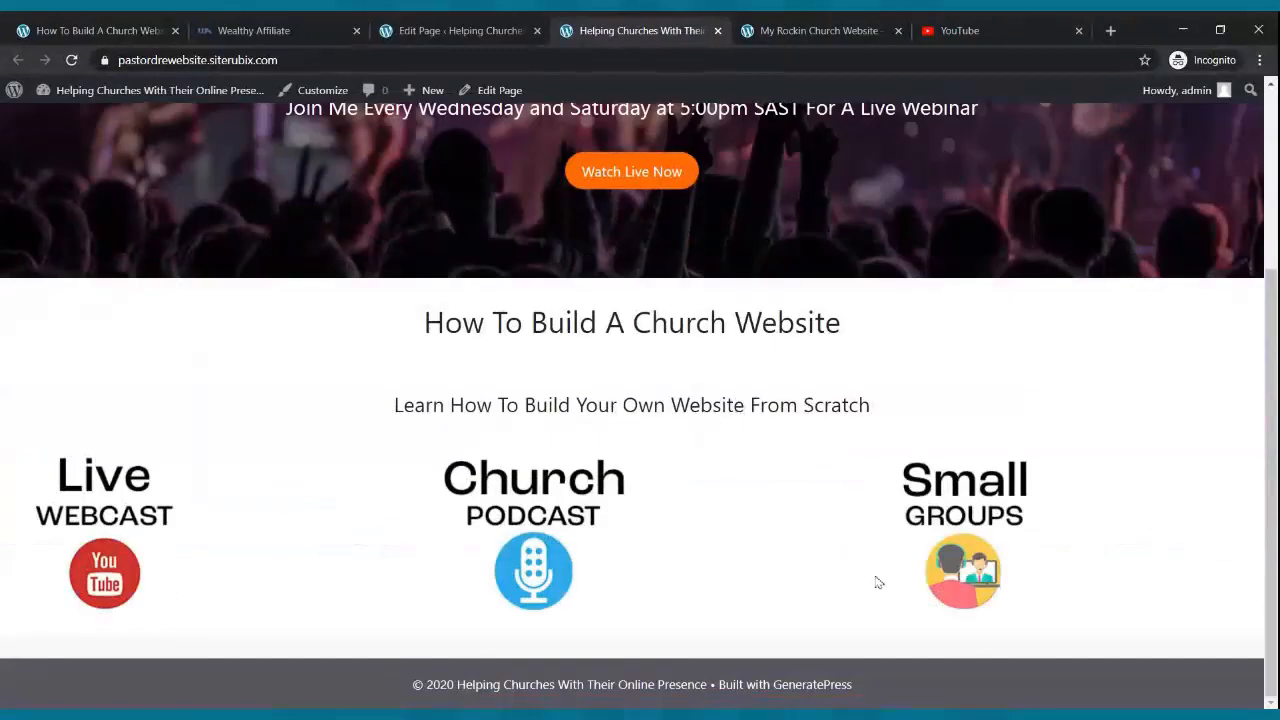
pyautogui.click(805, 30)
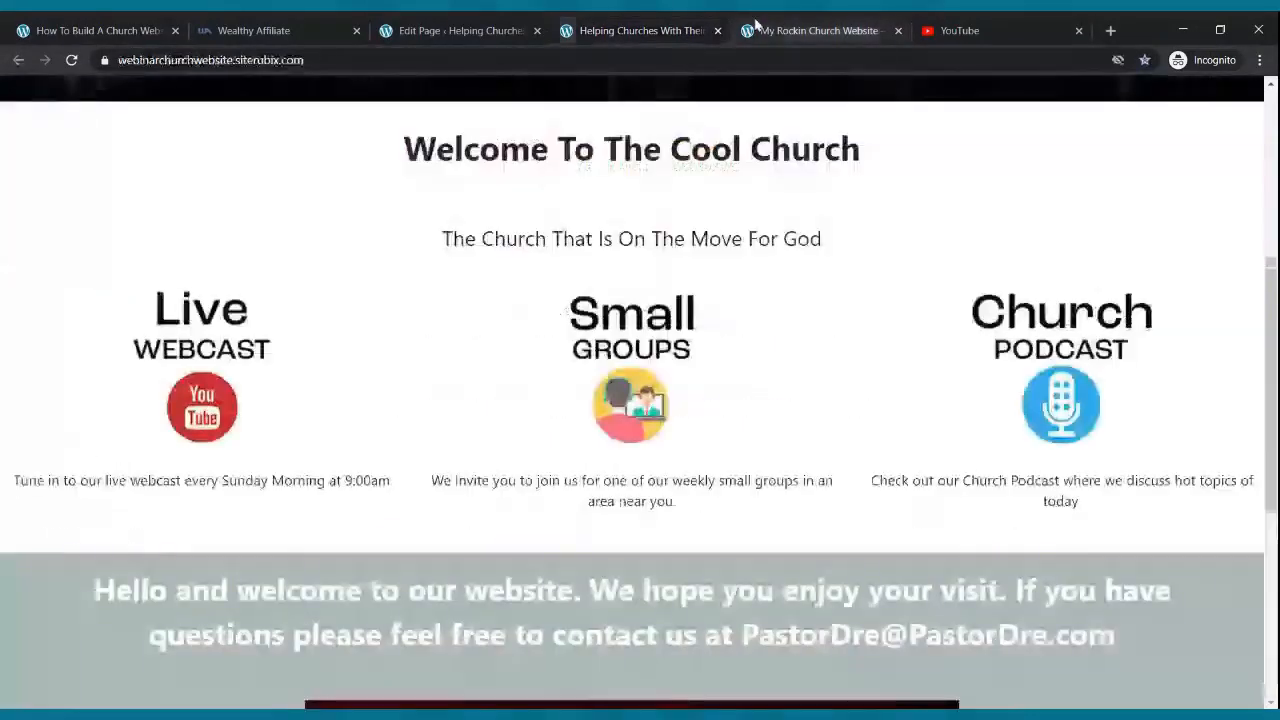
pyautogui.scroll(5, 783, 320)
pyautogui.scroll(-4, 783, 347)
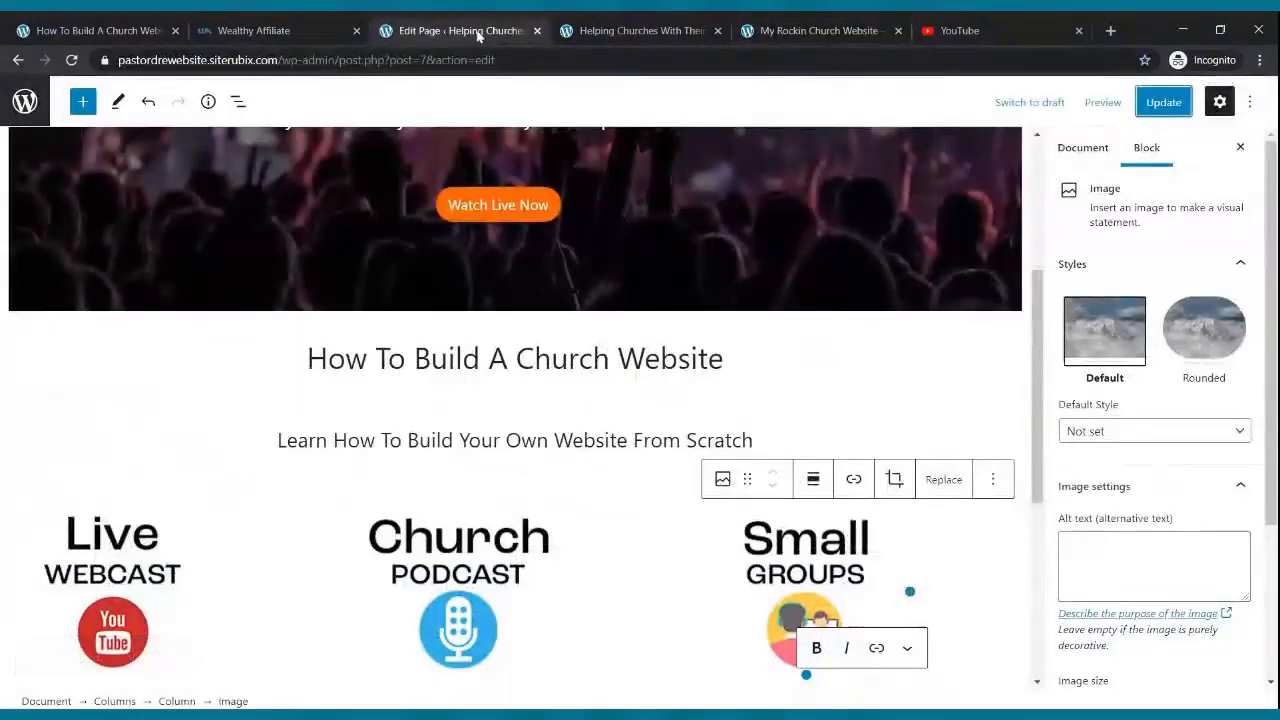
pyautogui.scroll(-3, 506, 340)
# - Align the Live Webcast, Church Podcast and Small Groups images center and update the page
pyautogui.scroll(6, 506, 340)
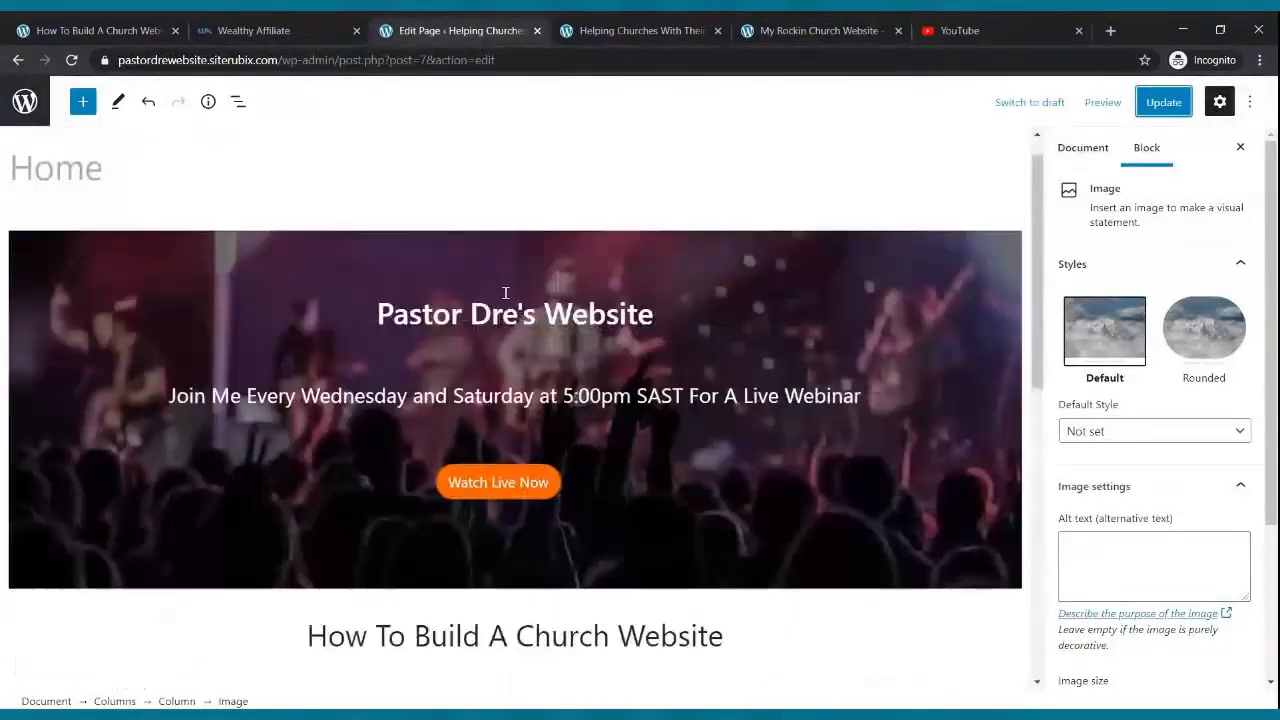
pyautogui.scroll(-4, 381, 453)
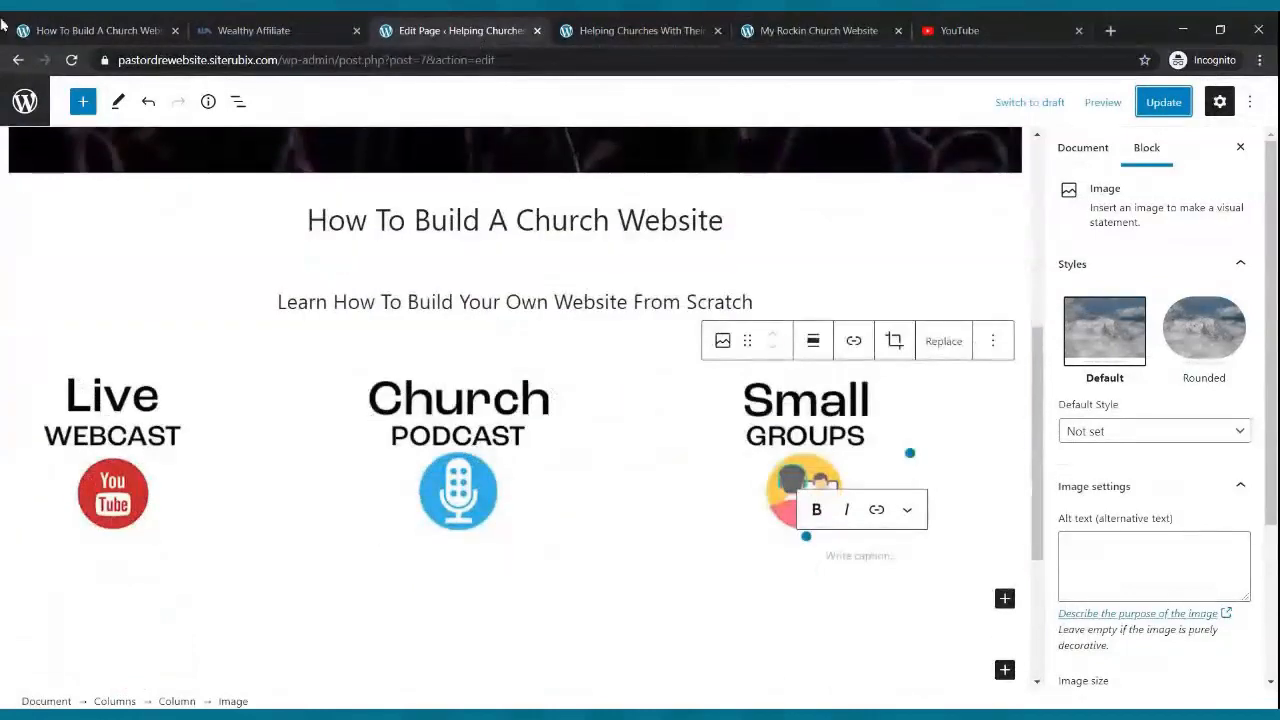
pyautogui.click(78, 436)
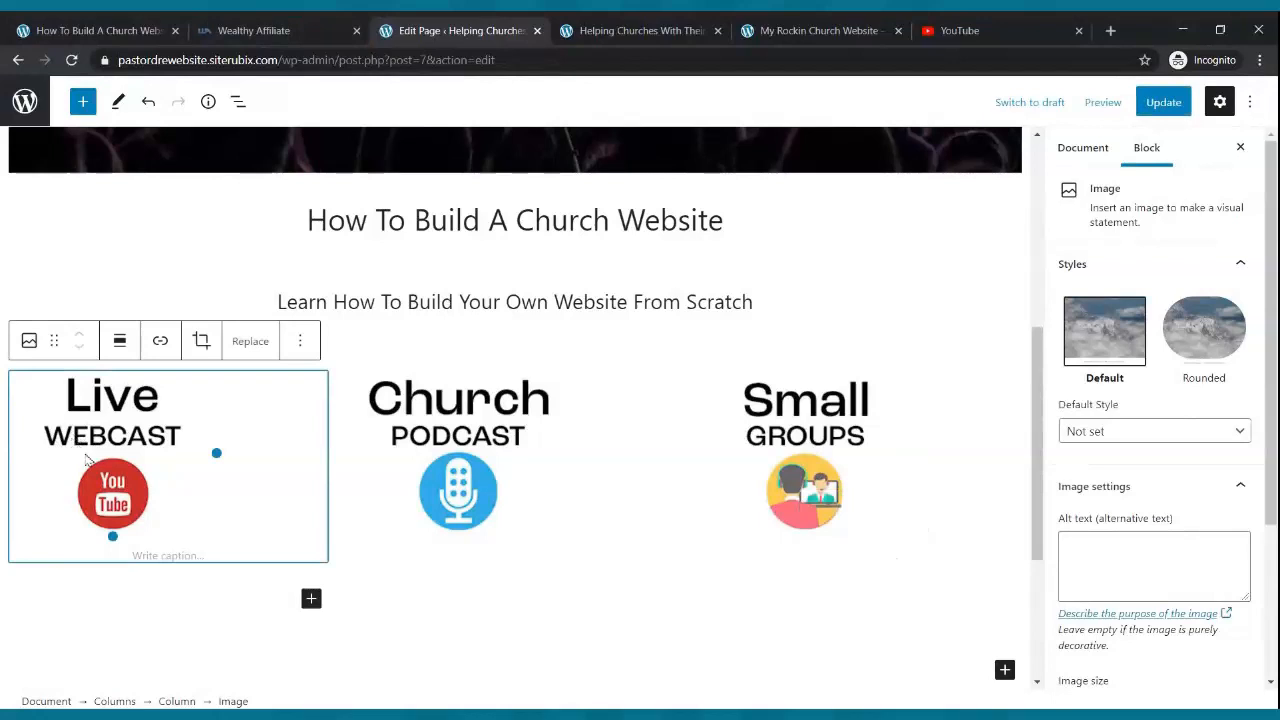
pyautogui.click(121, 352)
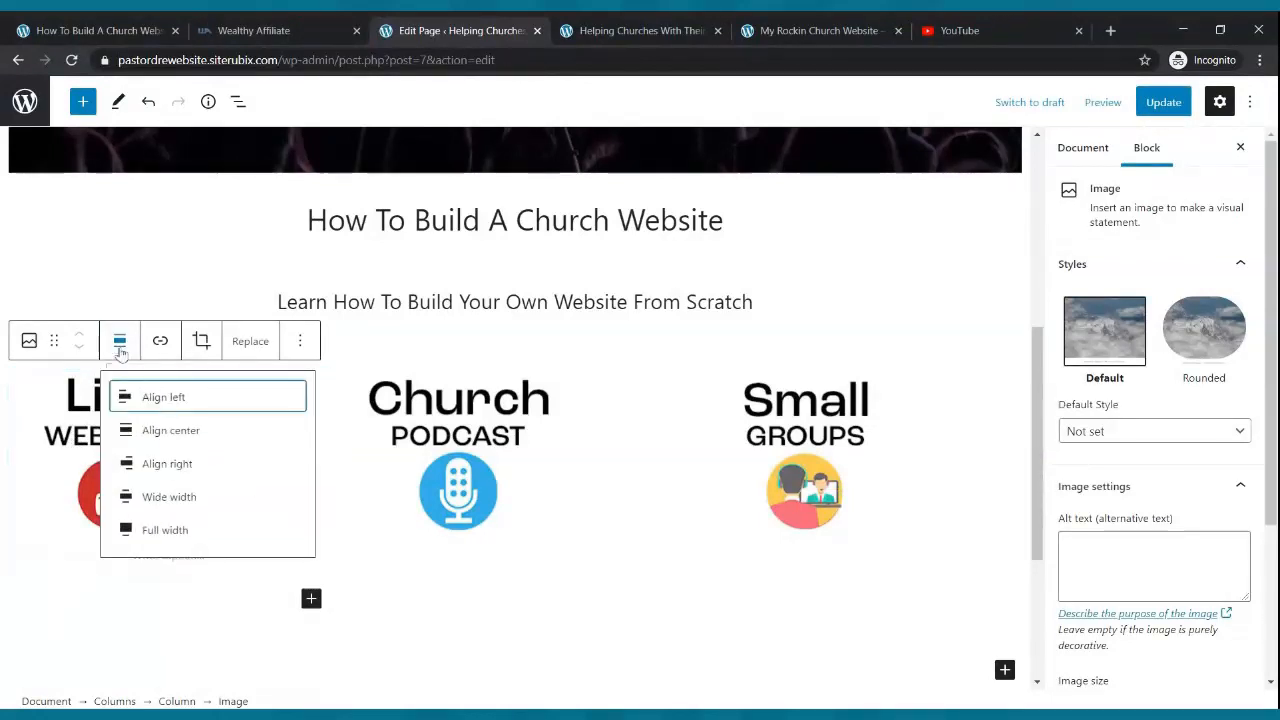
pyautogui.click(168, 430)
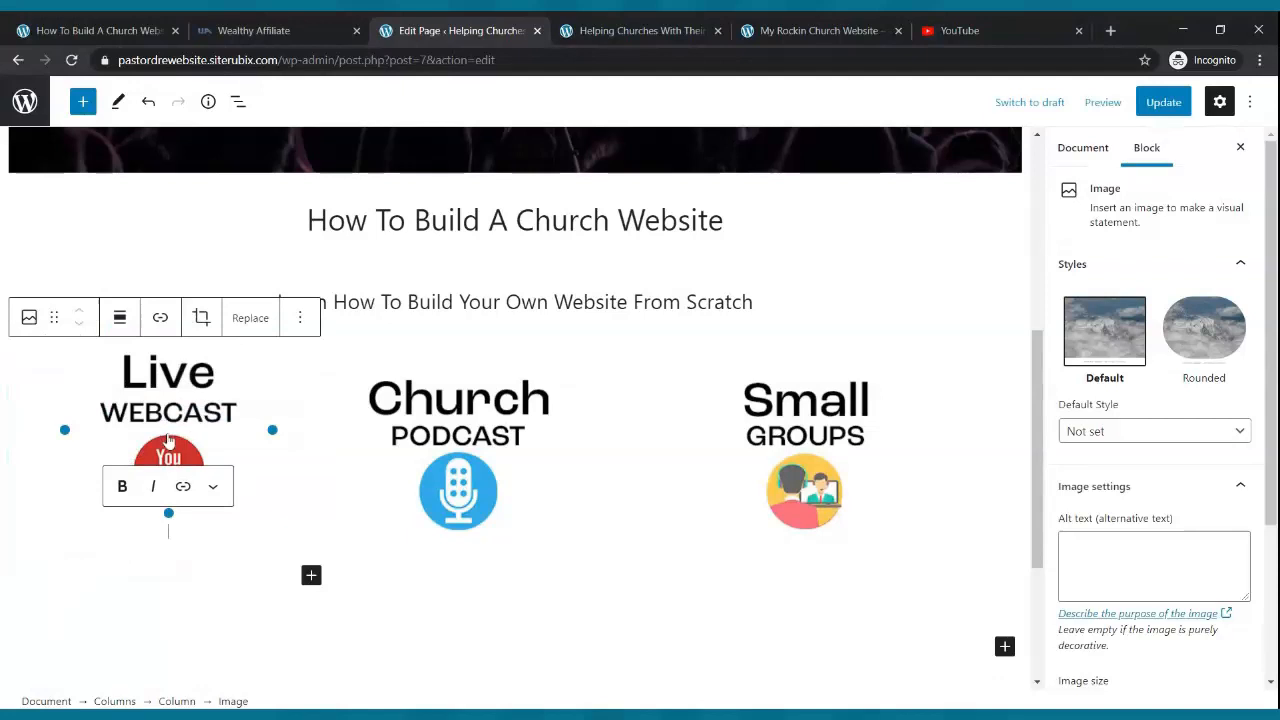
pyautogui.click(435, 446)
pyautogui.click(466, 341)
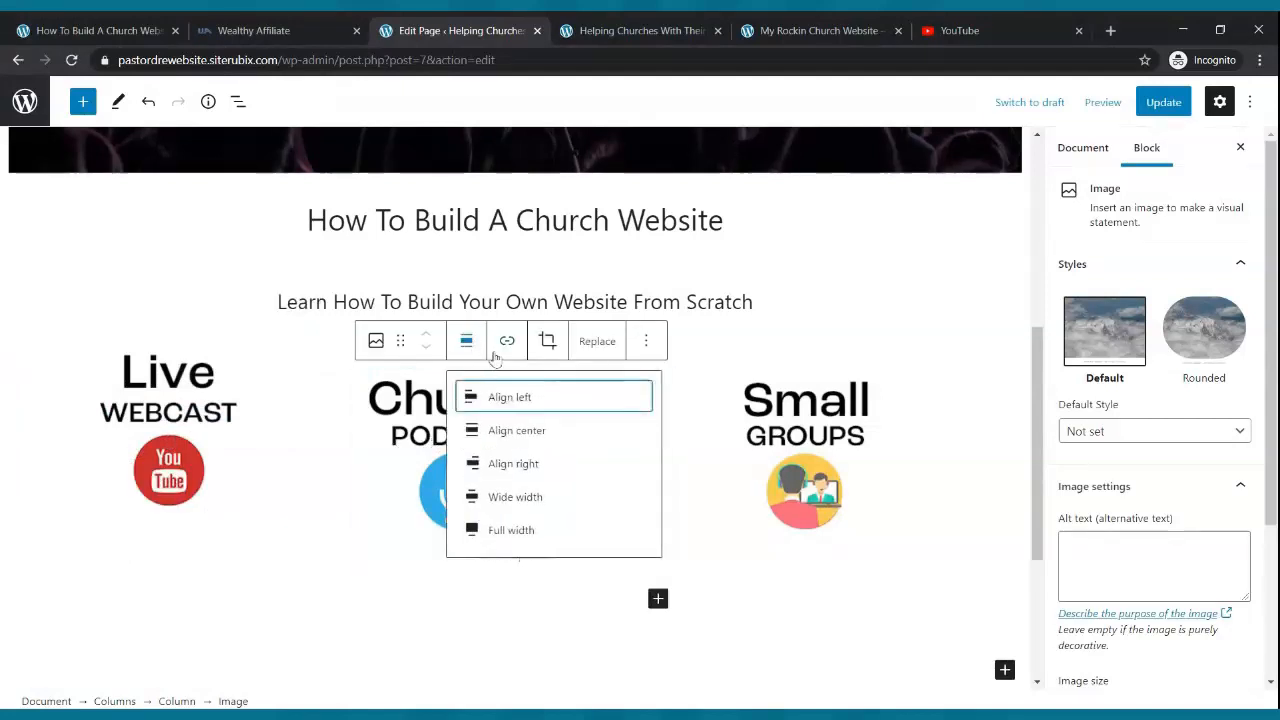
pyautogui.click(553, 438)
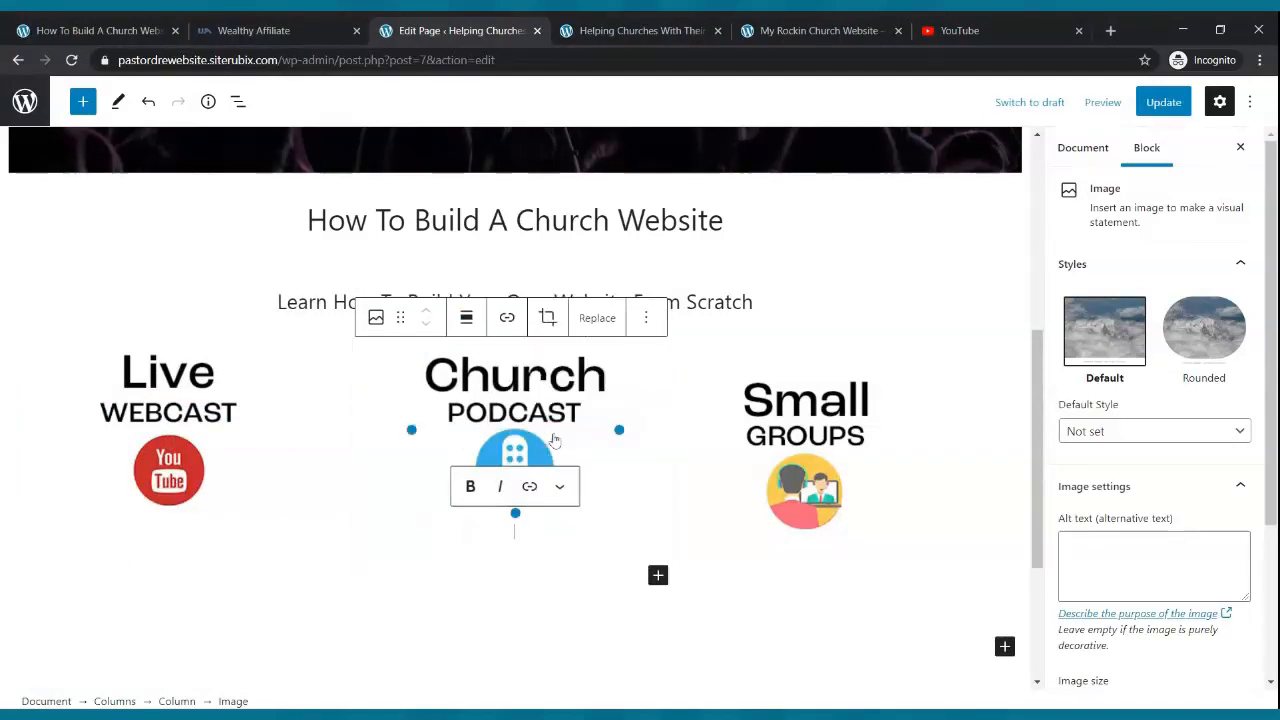
pyautogui.click(826, 428)
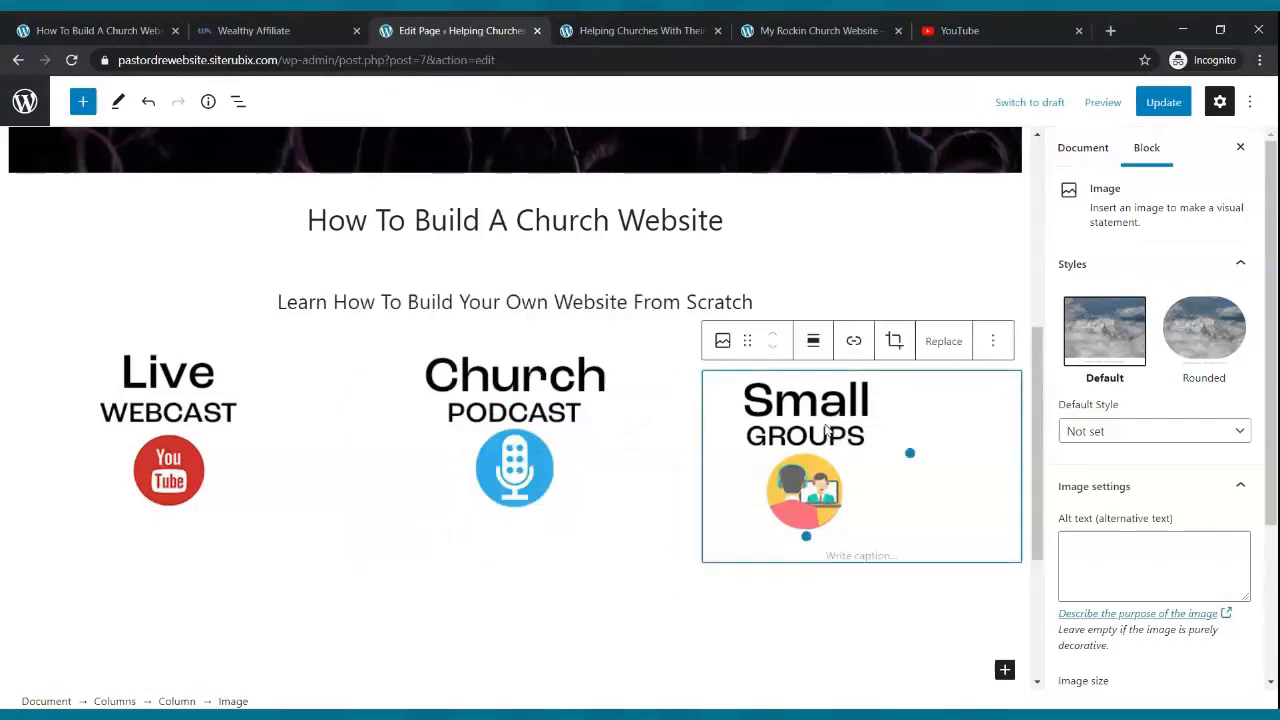
pyautogui.click(813, 345)
pyautogui.click(838, 432)
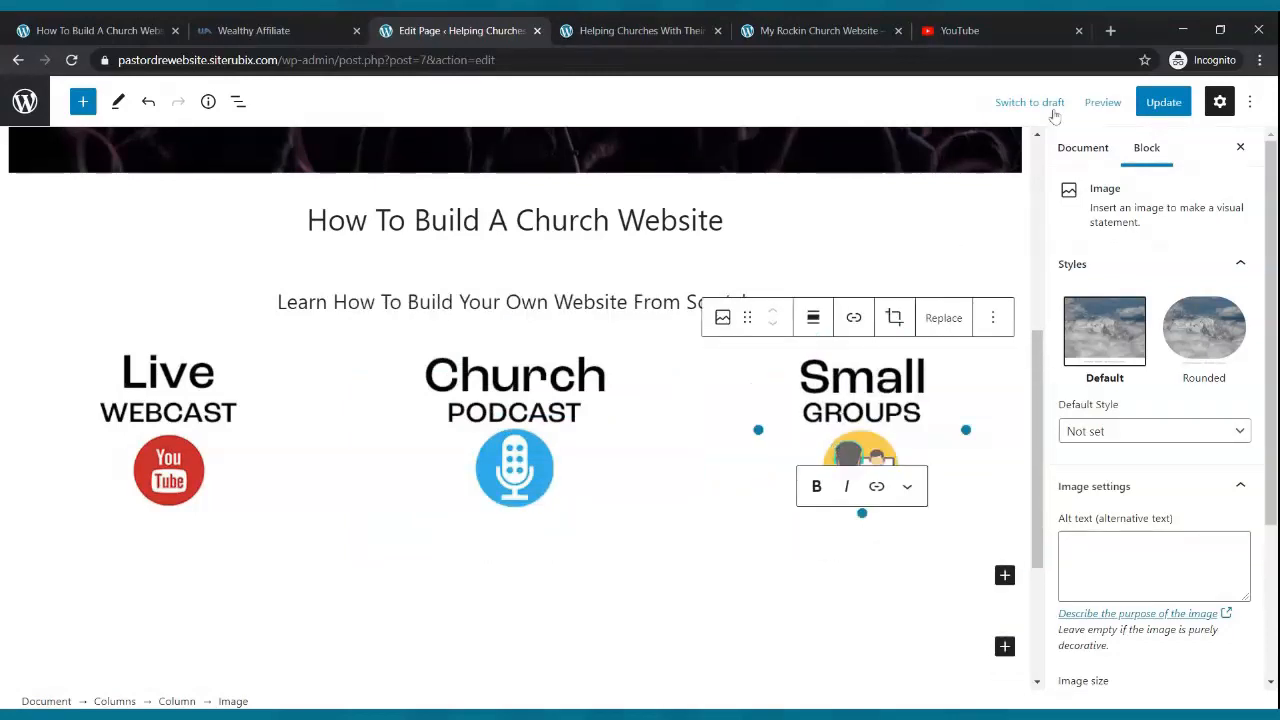
pyautogui.click(1160, 104)
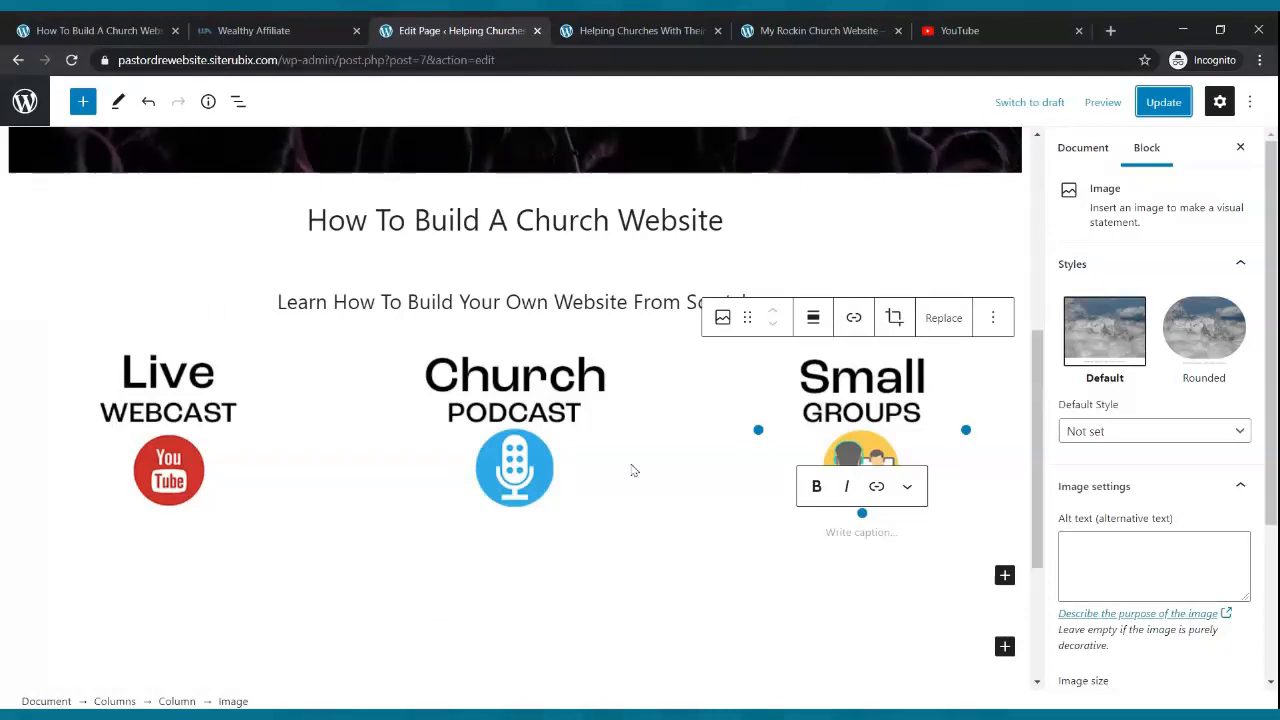
pyautogui.click(1163, 102)
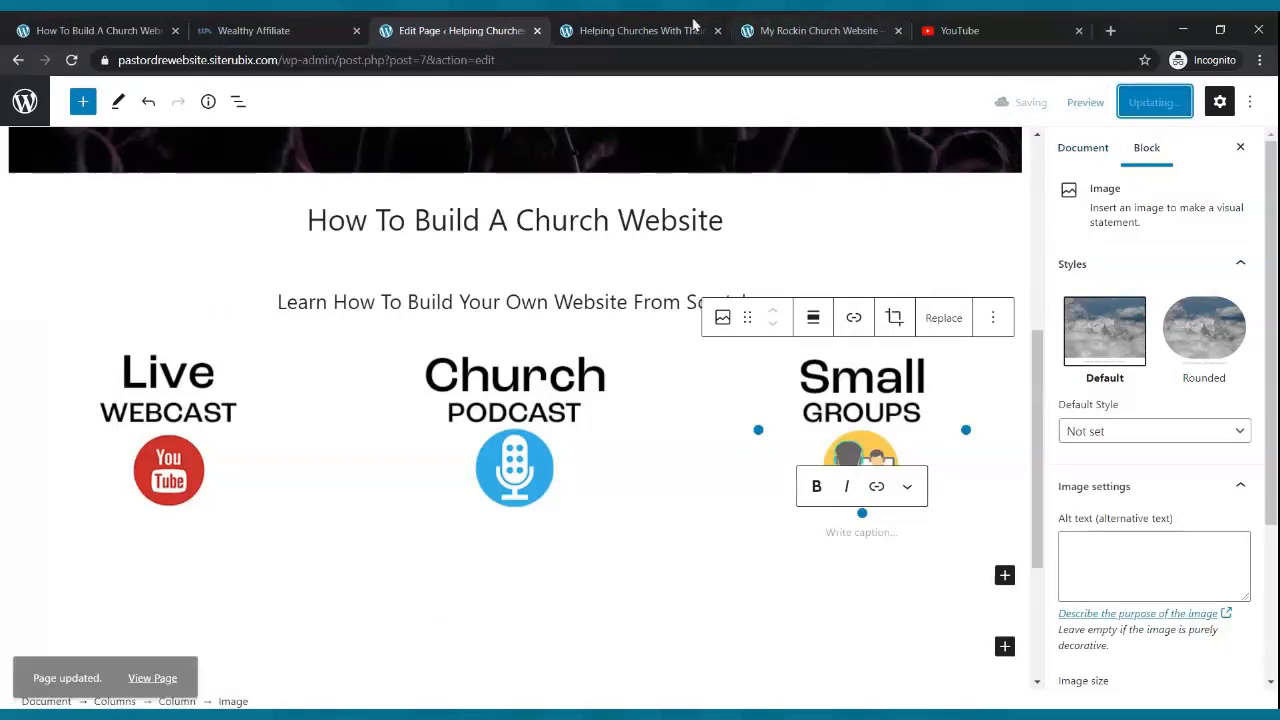
# - Reload the live home page to review the centred icon columns, then return to the editor
pyautogui.click(661, 24)
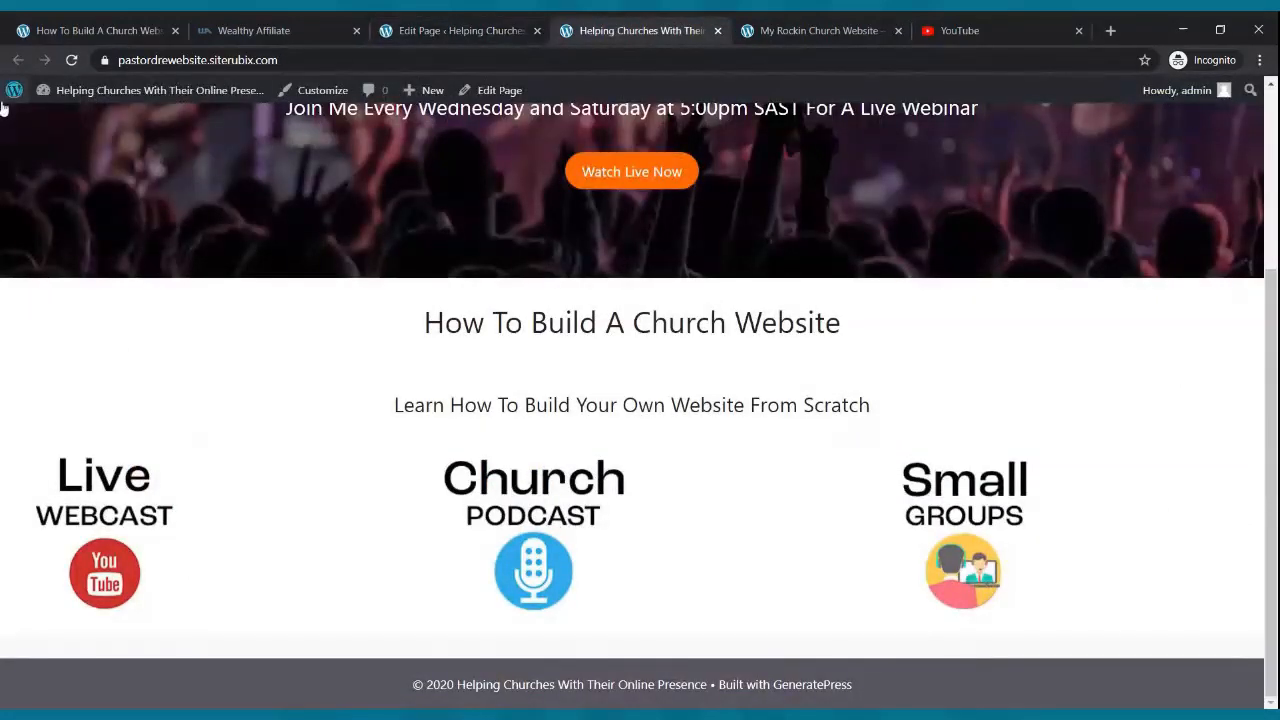
pyautogui.click(72, 62)
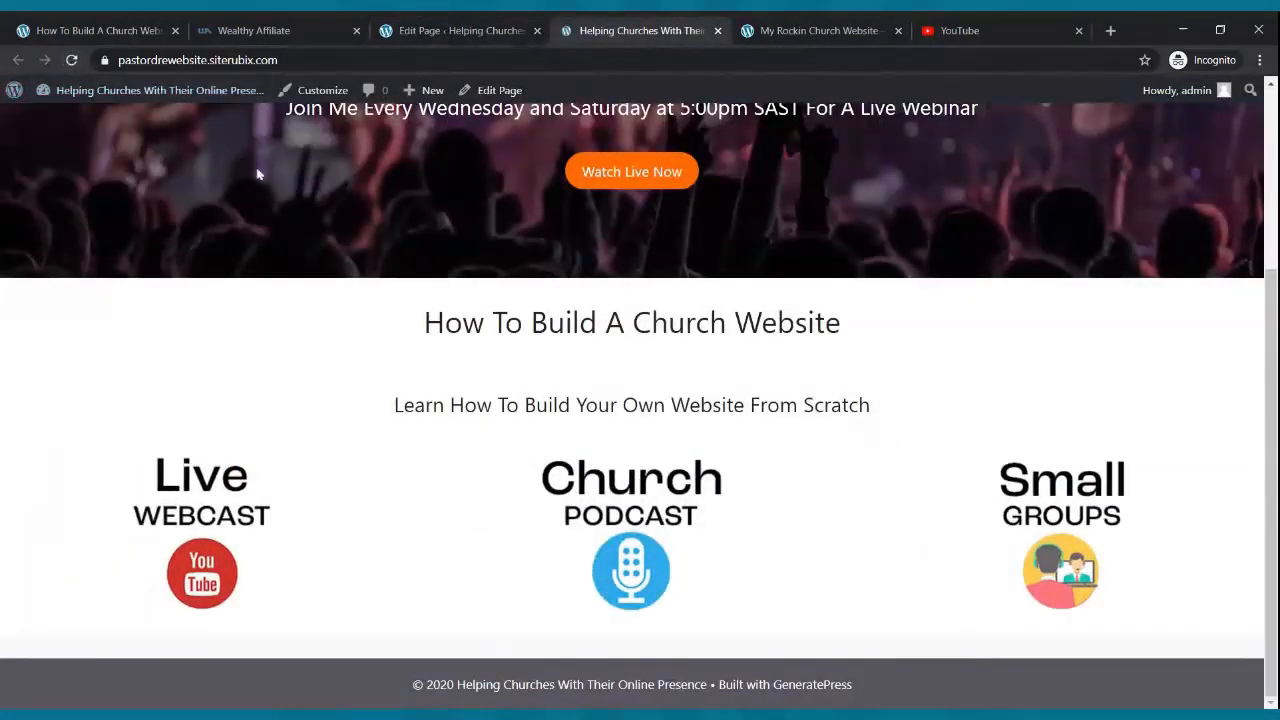
pyautogui.scroll(2, 294, 228)
pyautogui.scroll(-3, 295, 225)
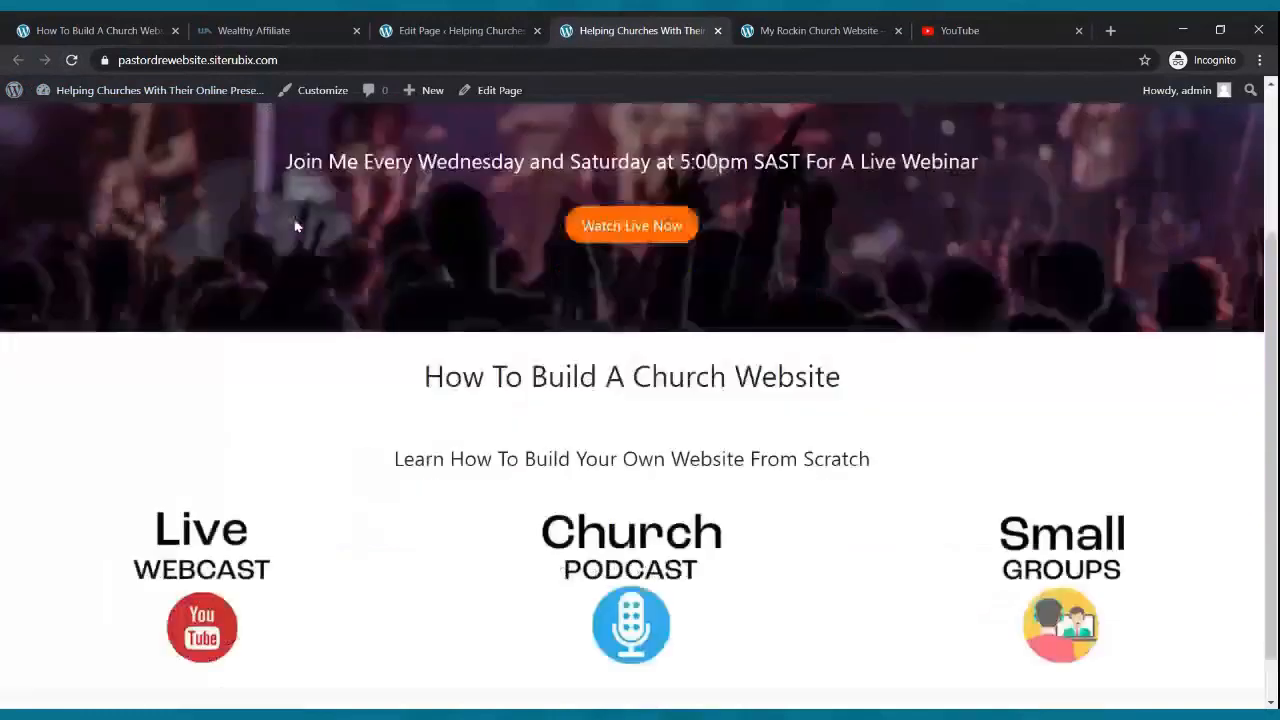
pyautogui.scroll(3, 296, 216)
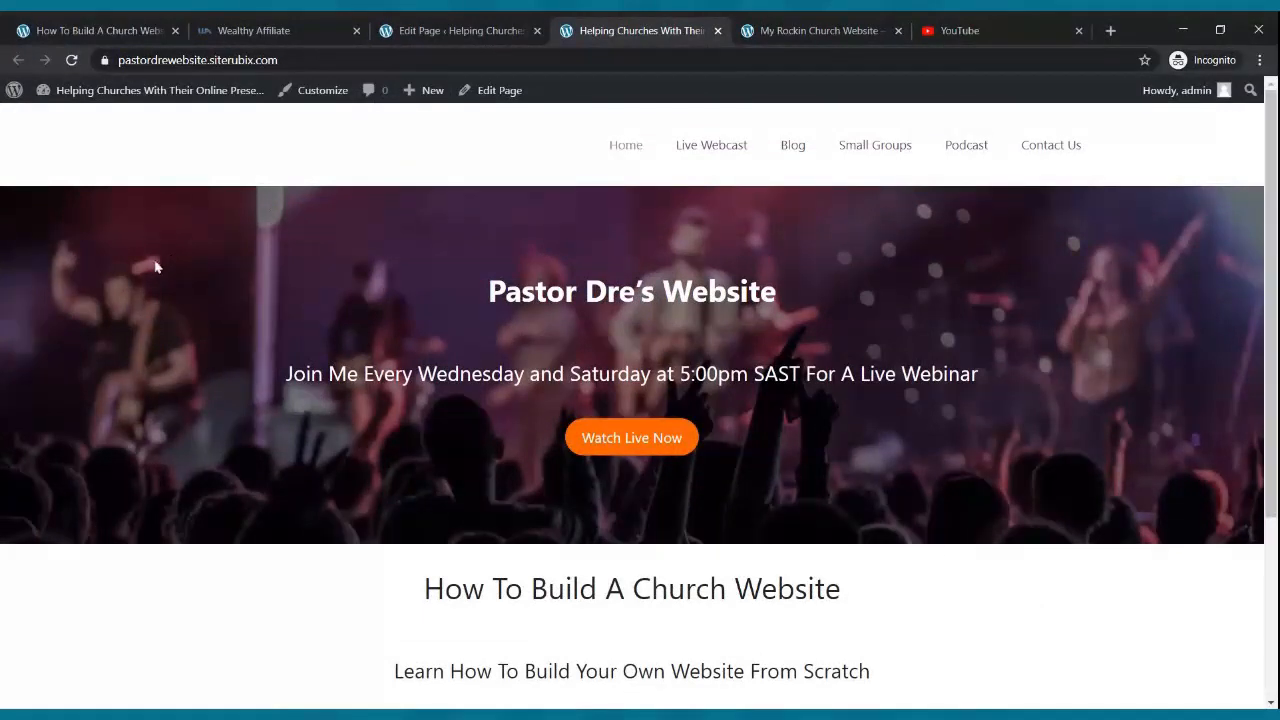
pyautogui.scroll(-3, 367, 269)
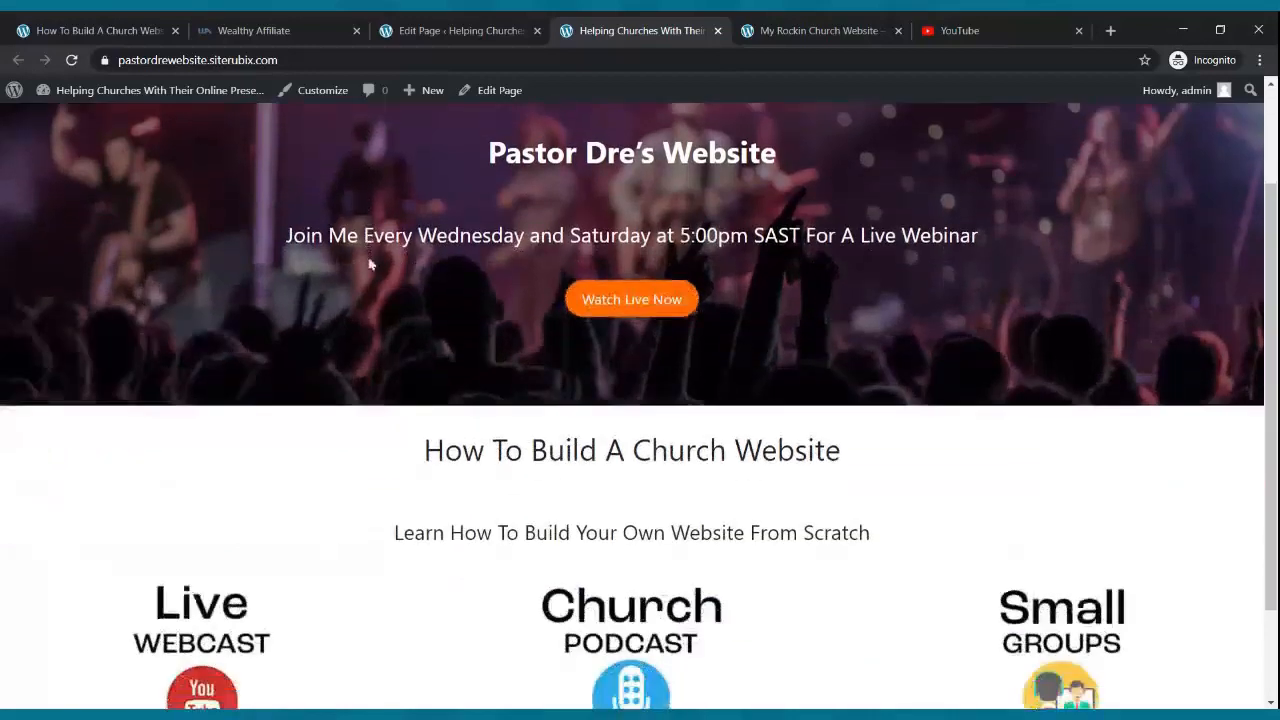
pyautogui.scroll(3, 350, 323)
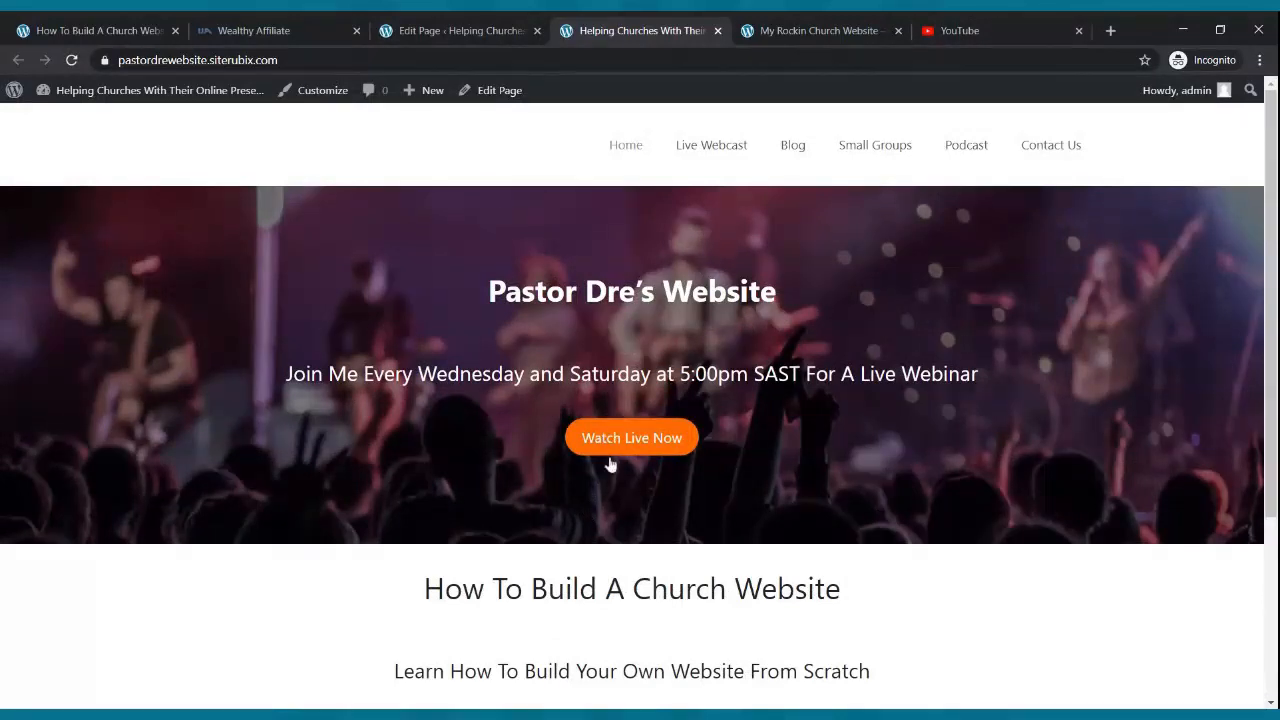
pyautogui.scroll(-3, 609, 463)
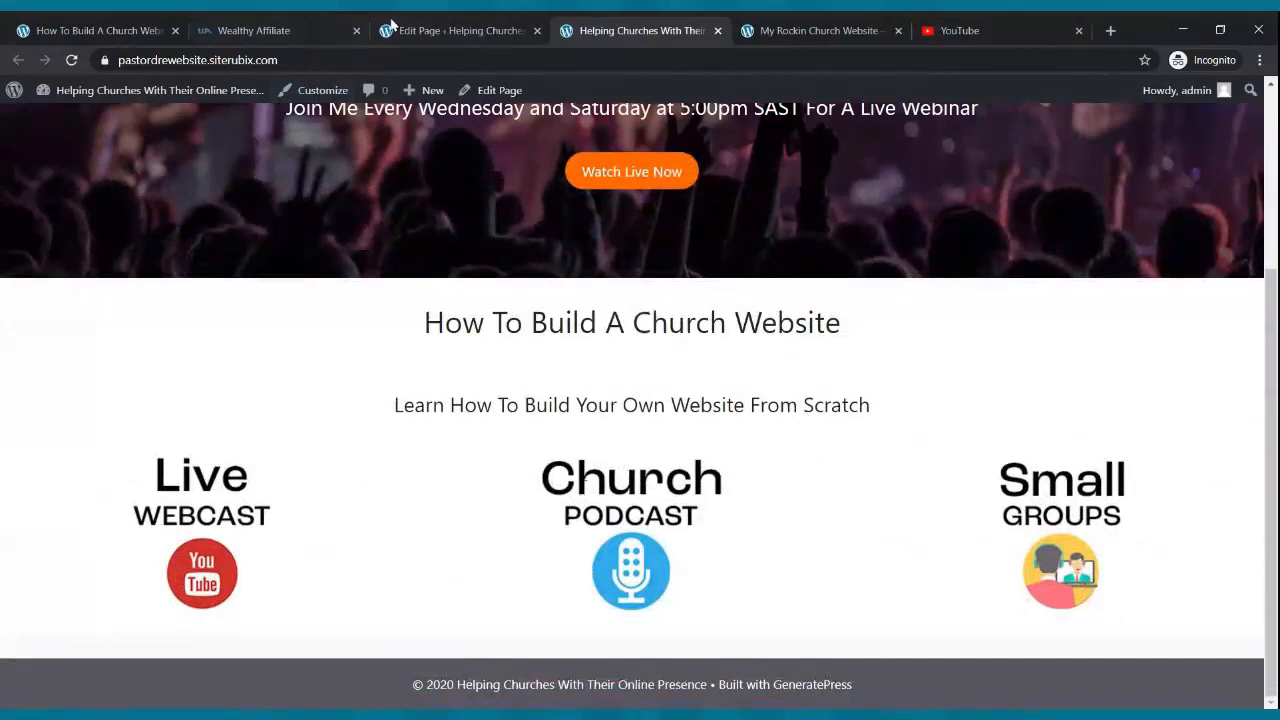
pyautogui.click(455, 30)
pyautogui.scroll(3, 383, 337)
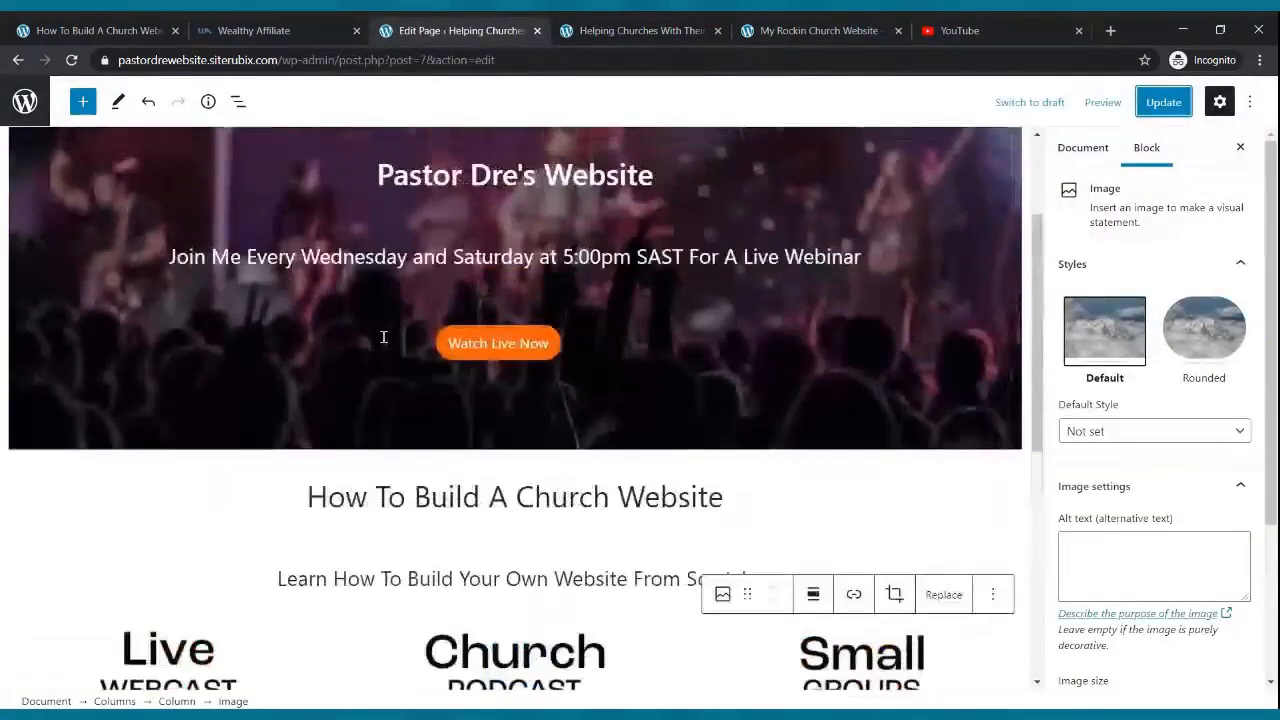
# - Link the Watch Live Now button to the /live-webcast/ page URL and update the page
pyautogui.click(445, 358)
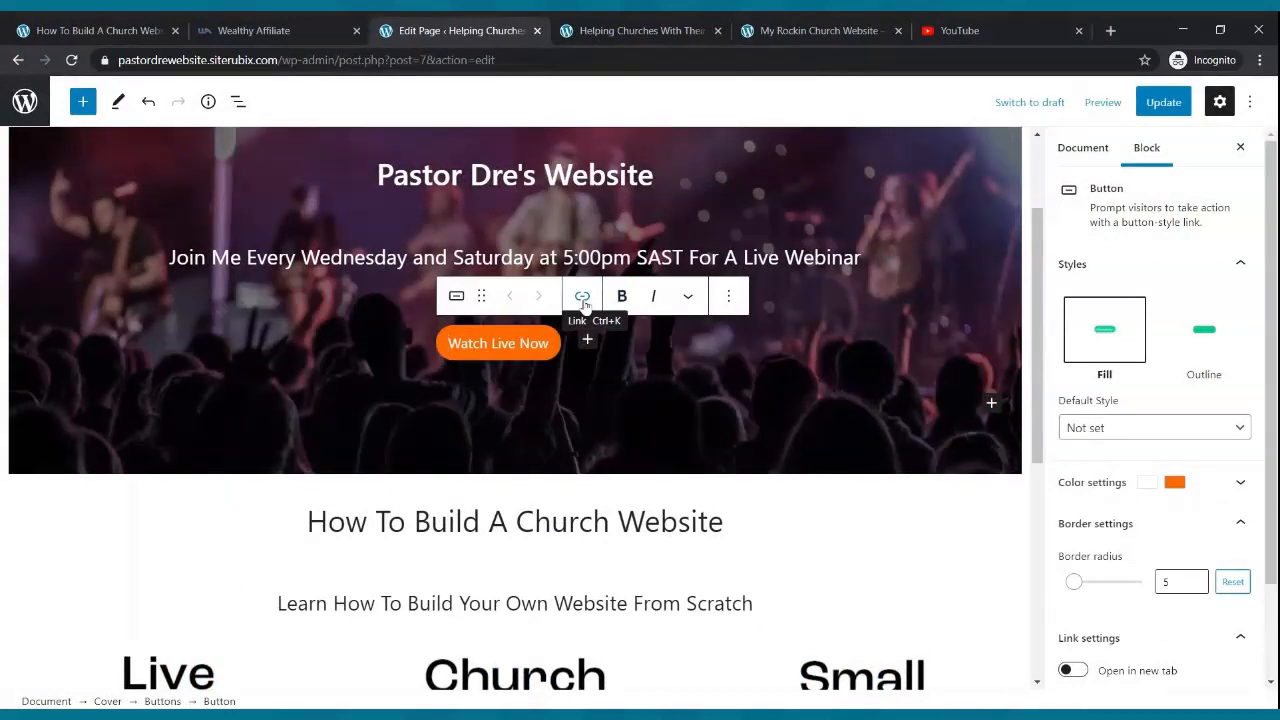
pyautogui.click(583, 298)
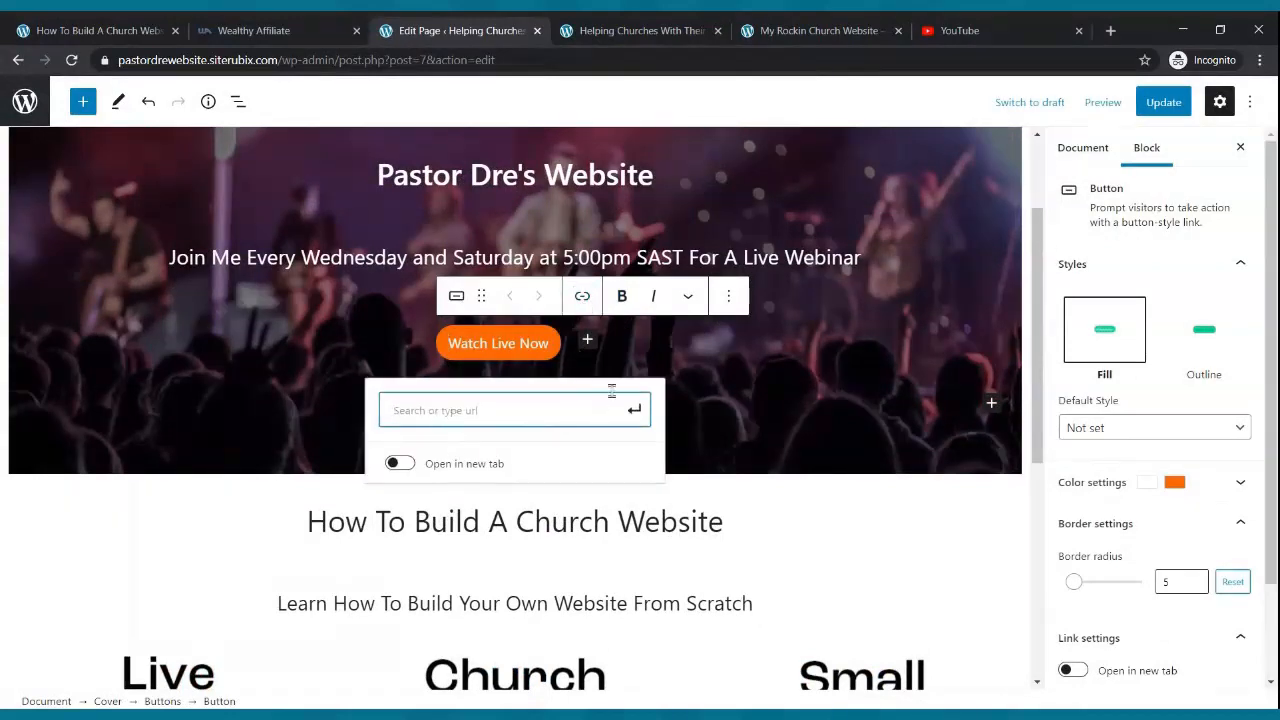
pyautogui.click(614, 36)
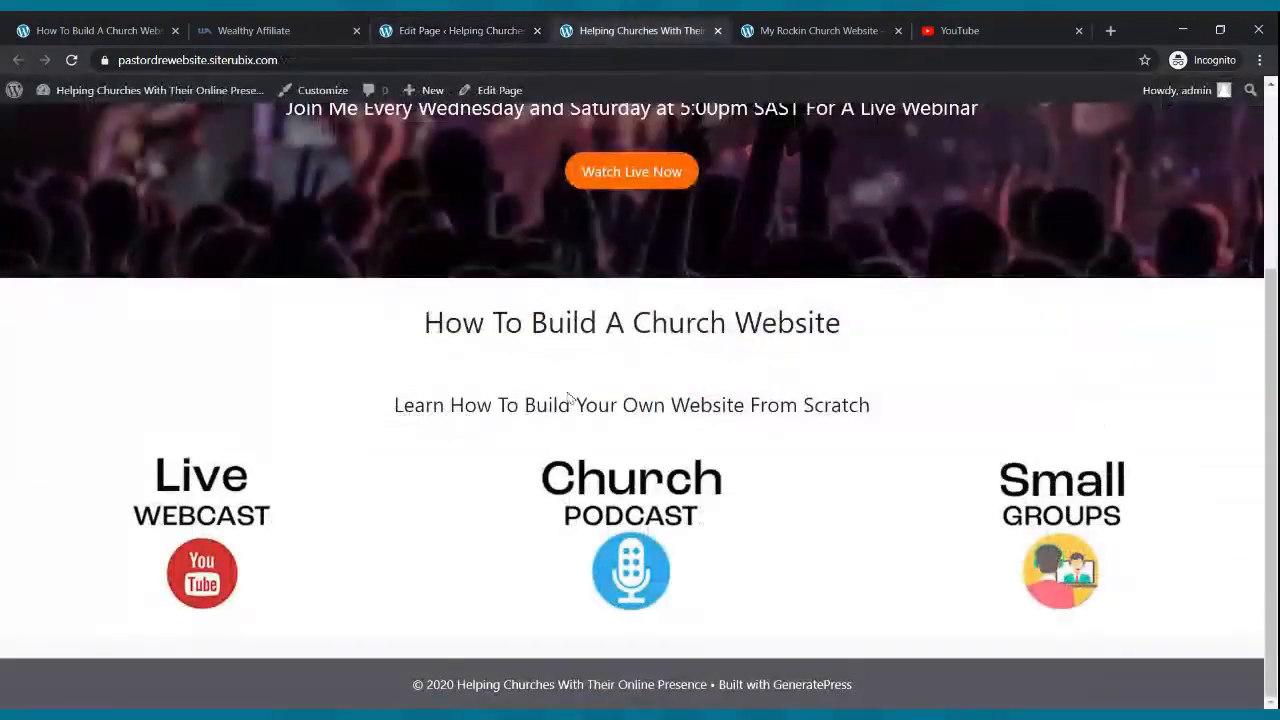
pyautogui.scroll(3, 552, 375)
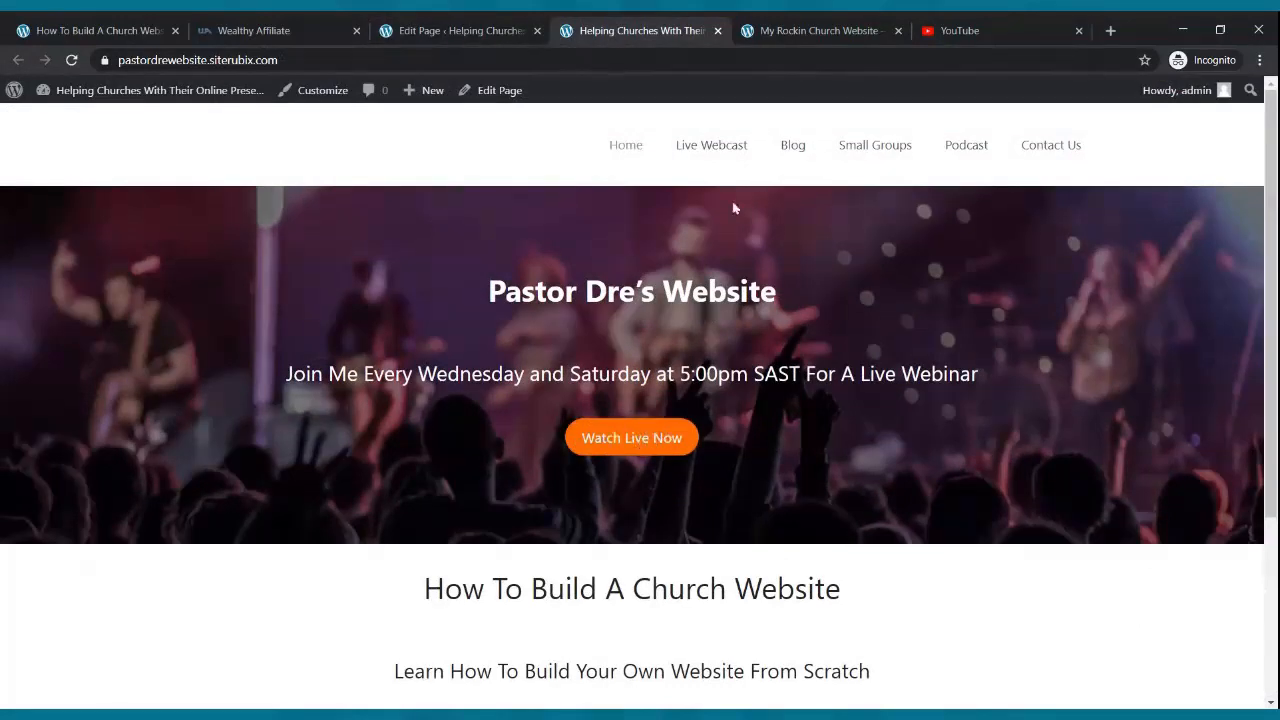
pyautogui.click(698, 154)
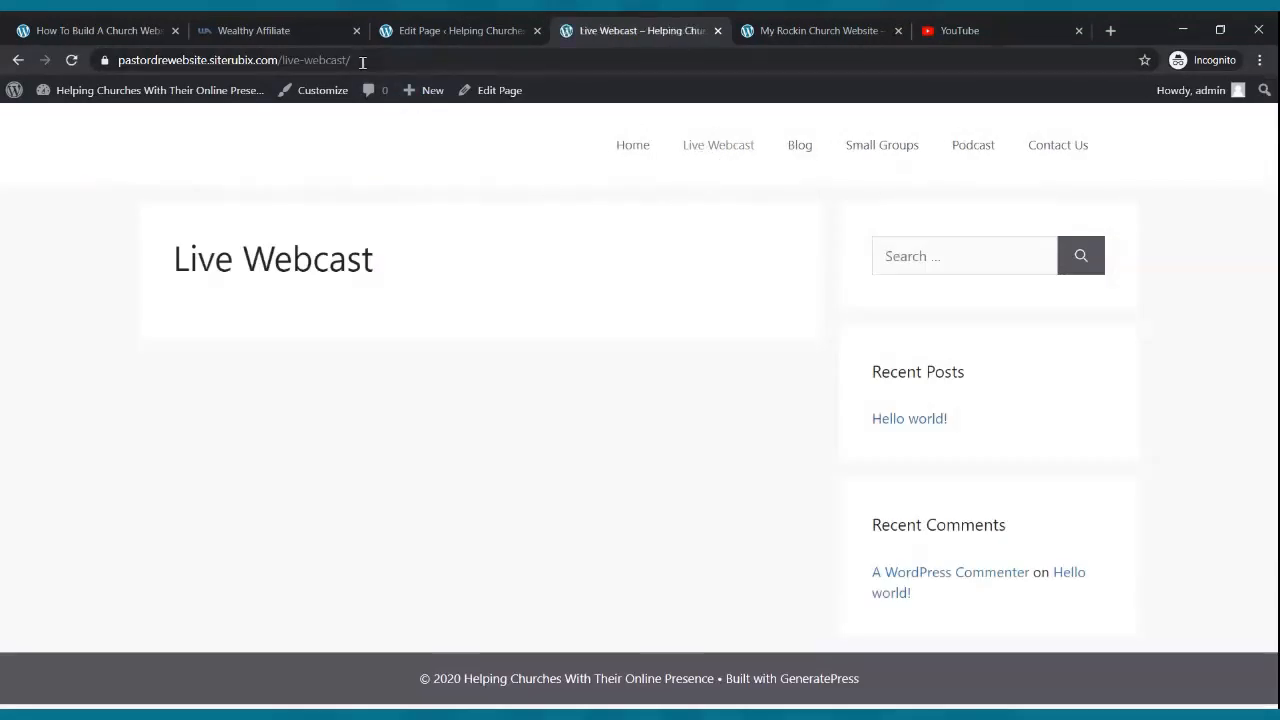
pyautogui.click(280, 60)
pyautogui.hotkey('ctrl', 'c')
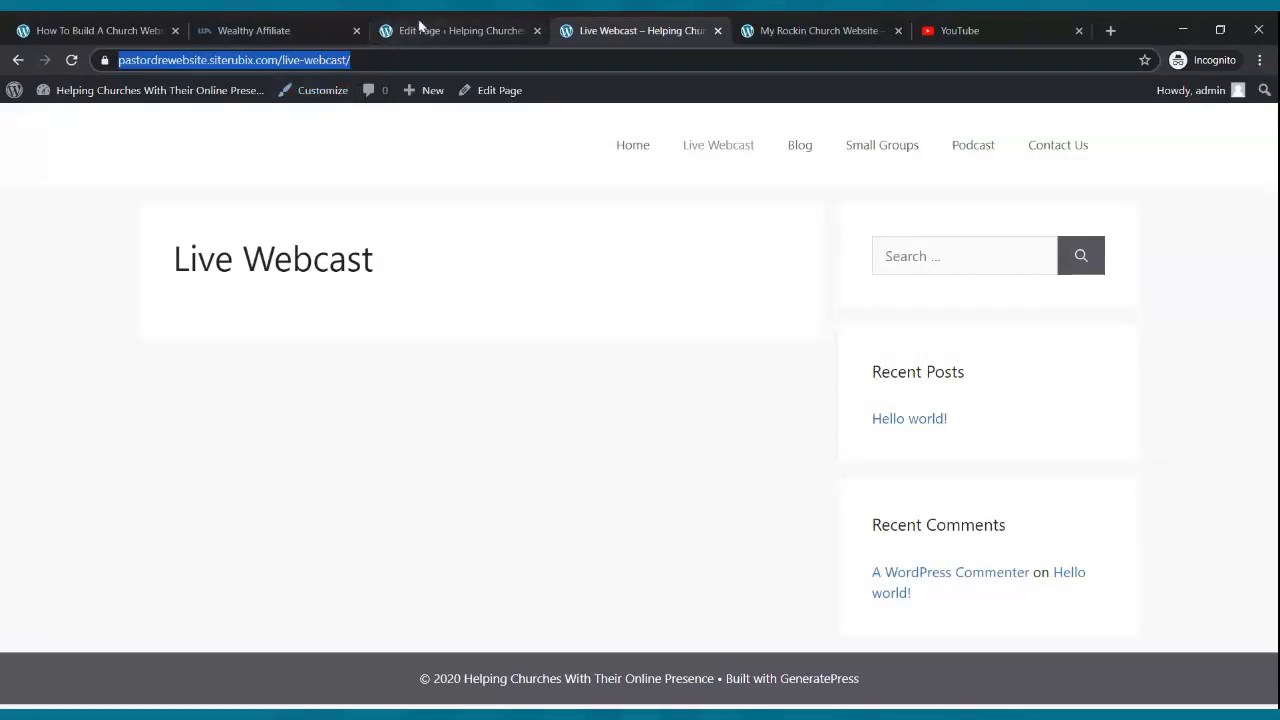
pyautogui.click(420, 30)
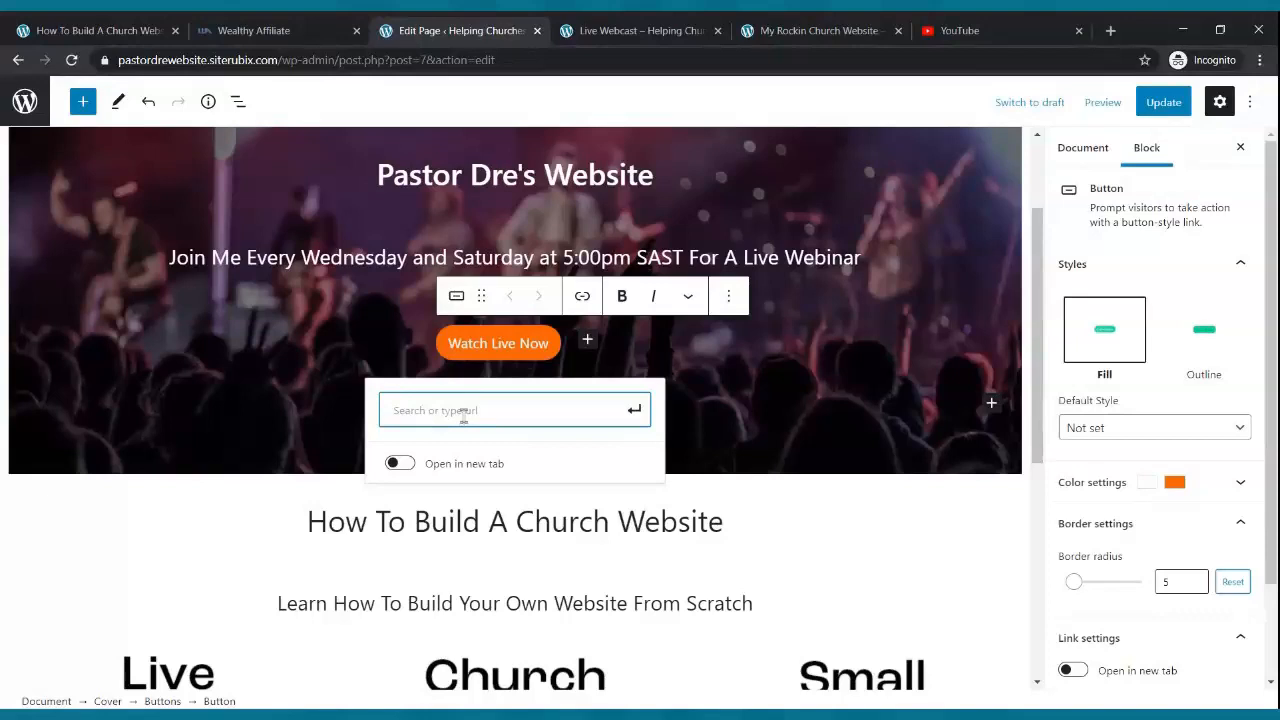
pyautogui.hotkey('ctrl', 'v')
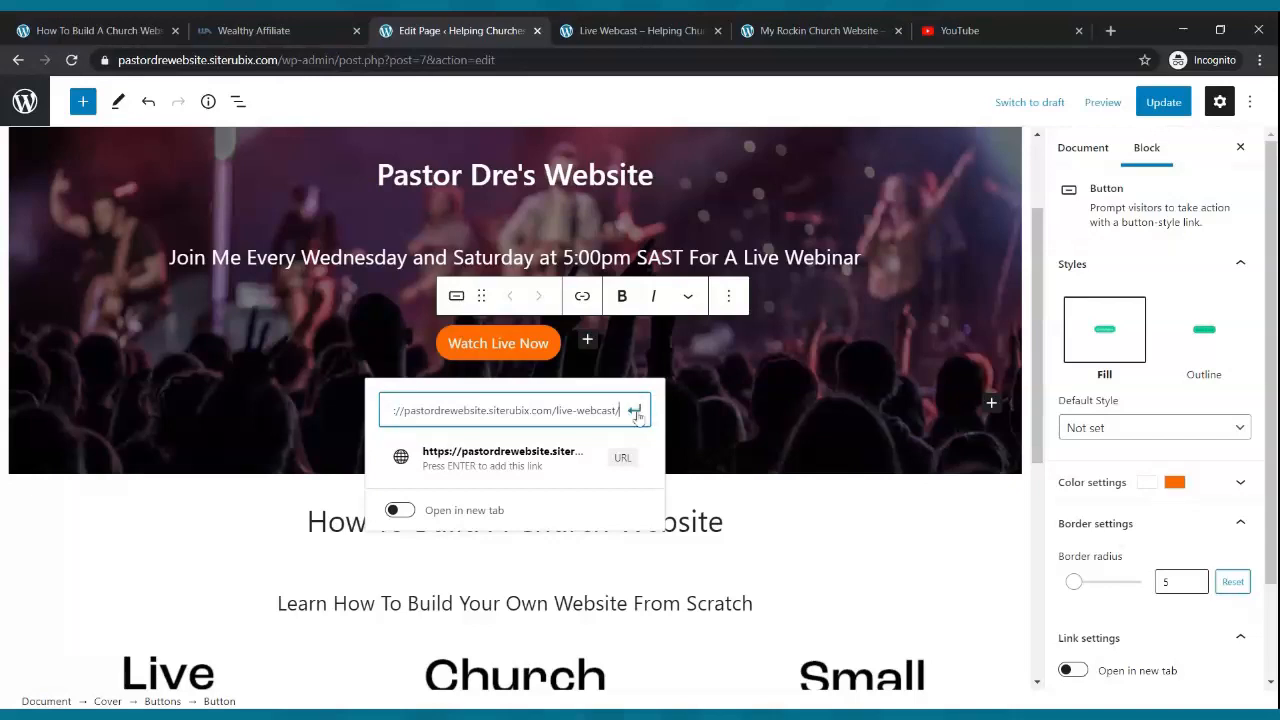
pyautogui.click(634, 409)
pyautogui.click(1160, 102)
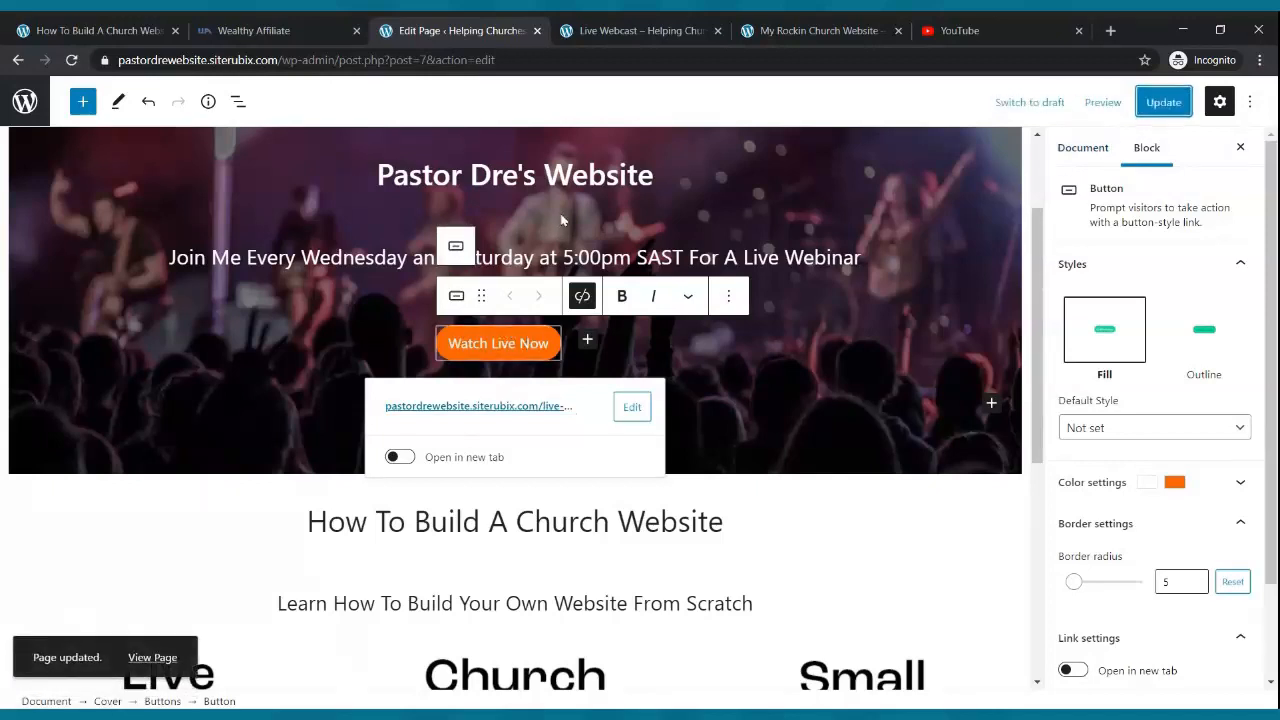
pyautogui.click(652, 32)
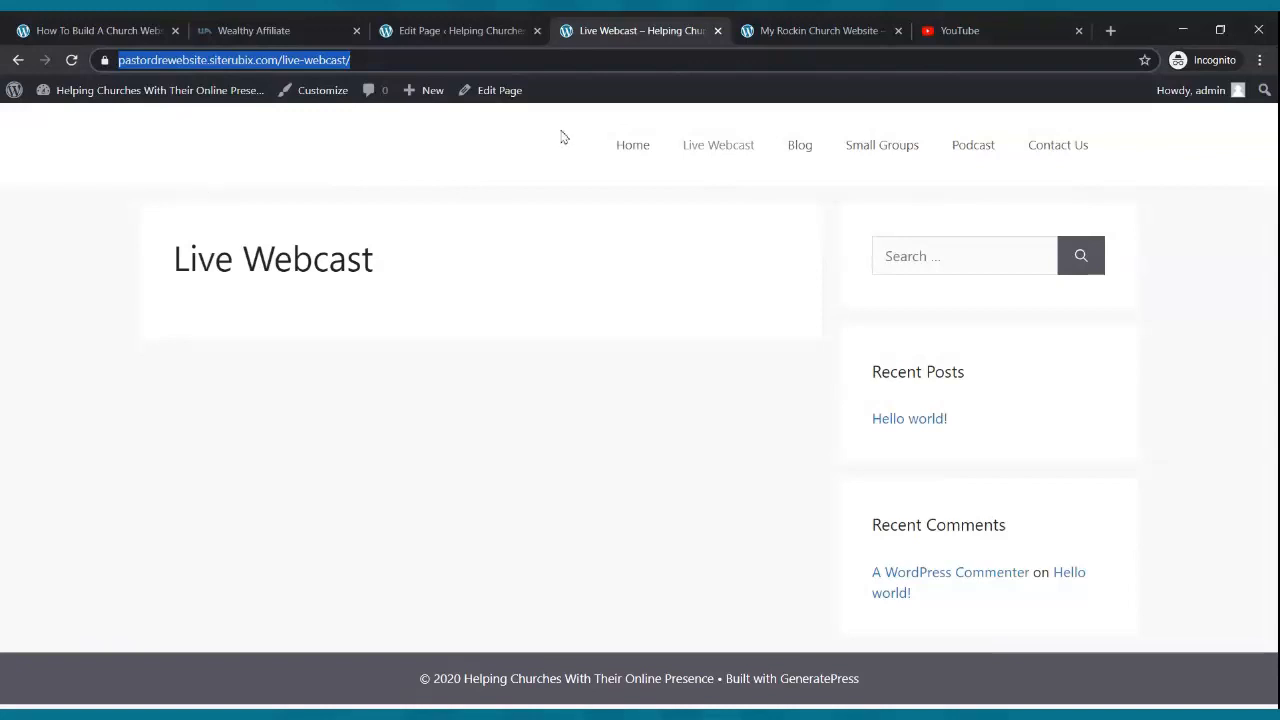
# - Test that Watch Live Now opens the Live Webcast page, then return to the live home page
pyautogui.click(643, 149)
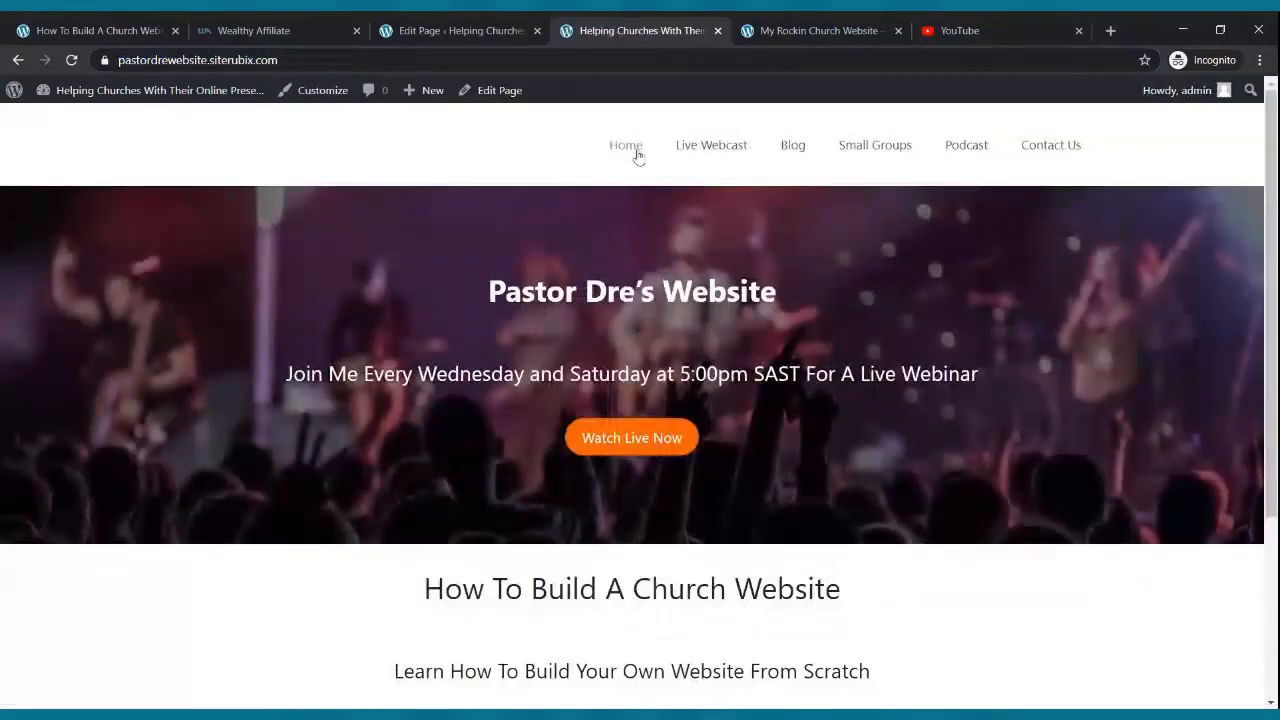
pyautogui.click(611, 440)
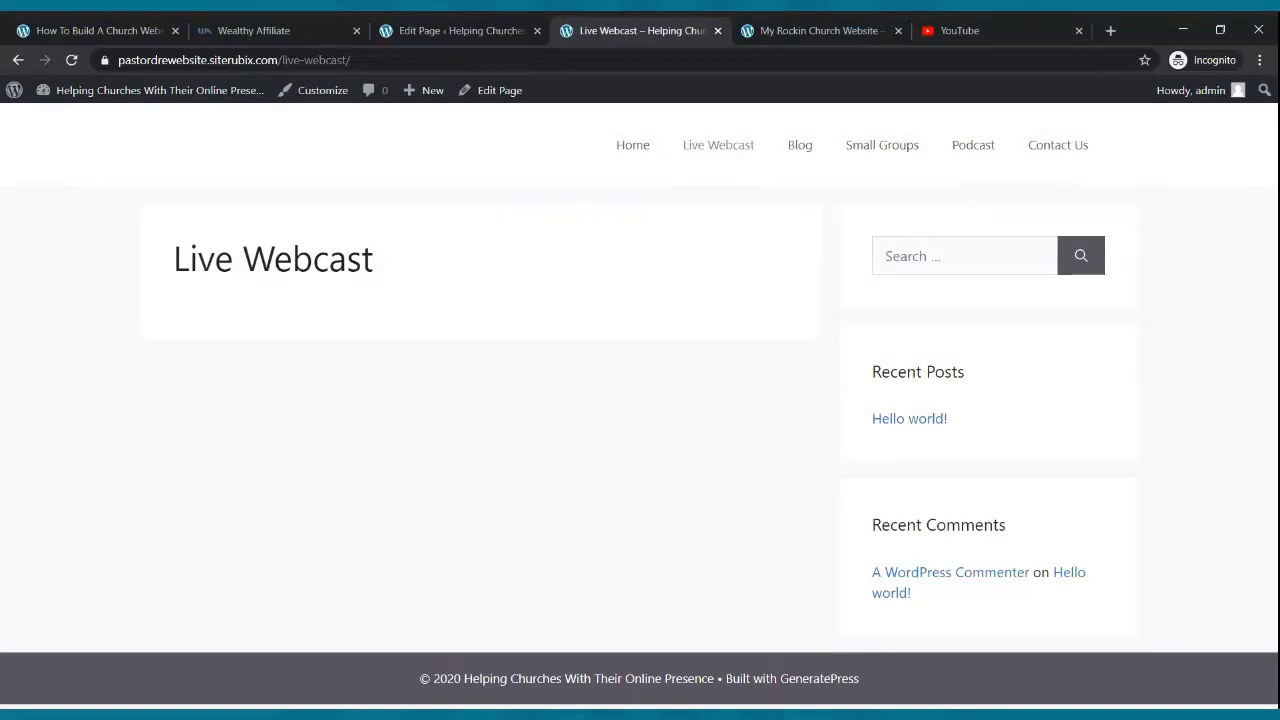
pyautogui.click(634, 152)
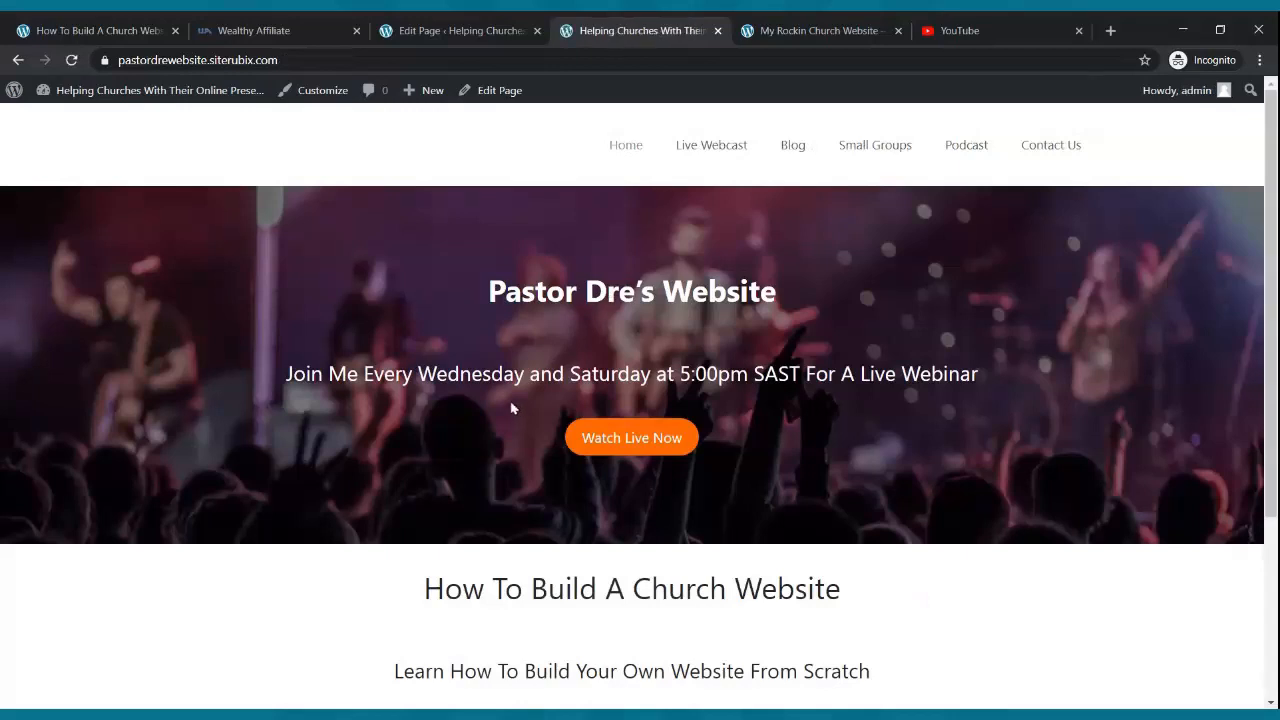
pyautogui.scroll(-3, 686, 463)
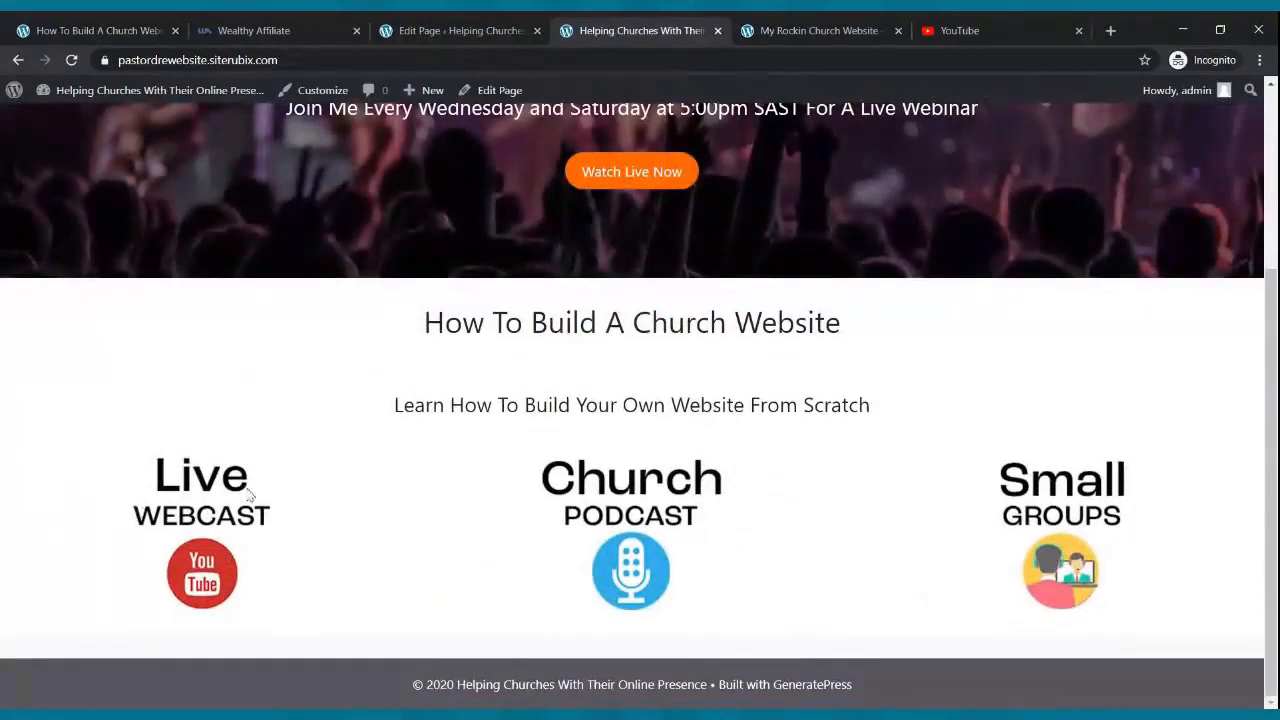
# - Link the Live Webcast YouTube icon to the Live Webcast page URL
pyautogui.click(470, 32)
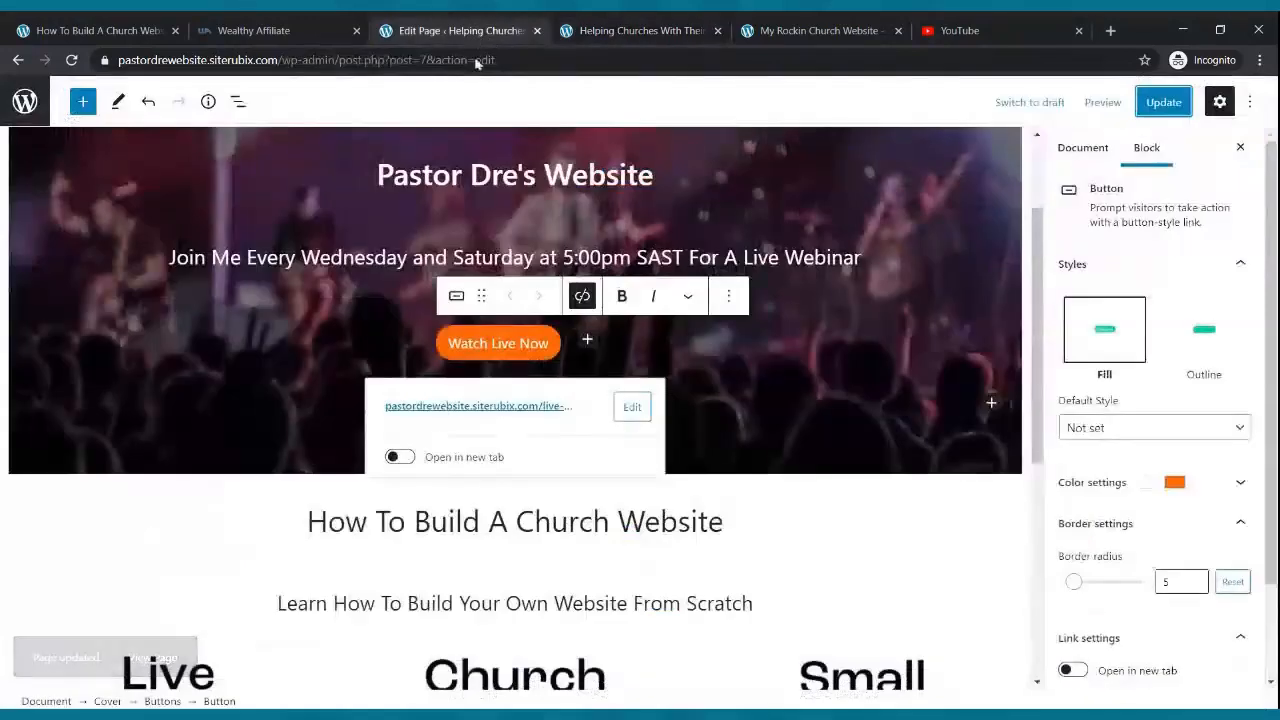
pyautogui.scroll(-3, 206, 549)
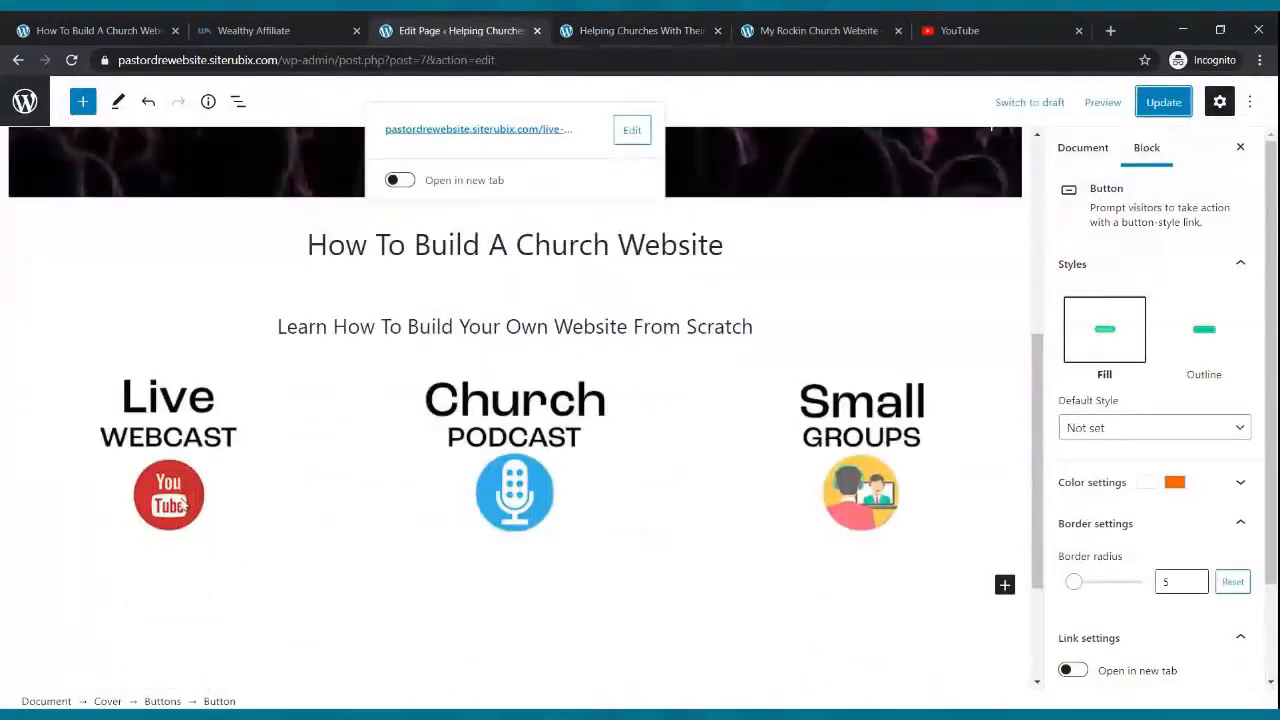
pyautogui.click(184, 507)
pyautogui.click(160, 343)
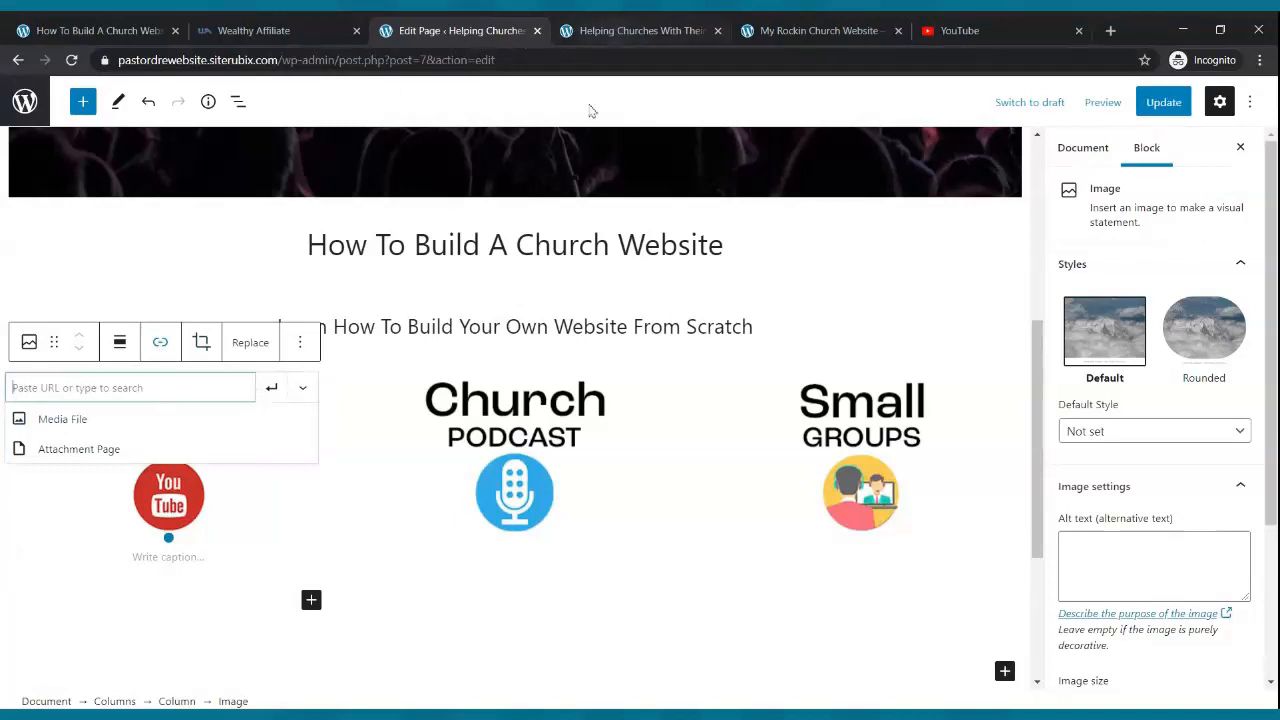
pyautogui.click(612, 32)
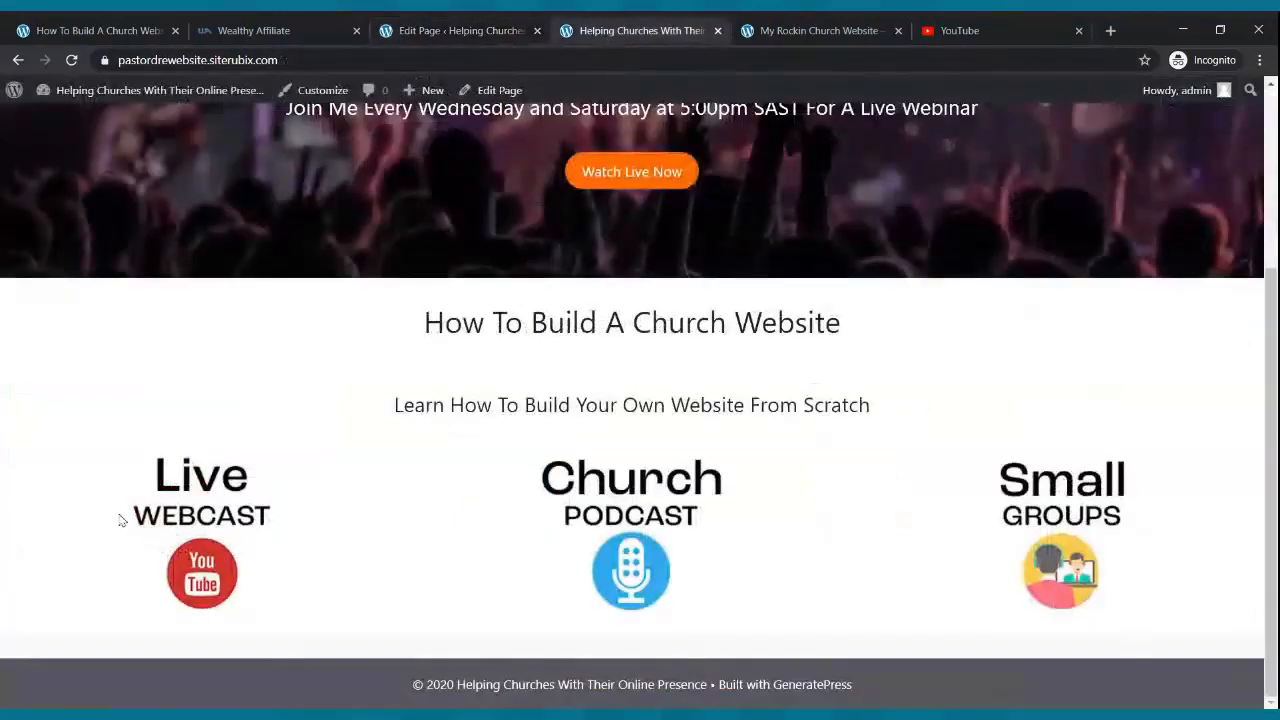
pyautogui.scroll(3, 518, 257)
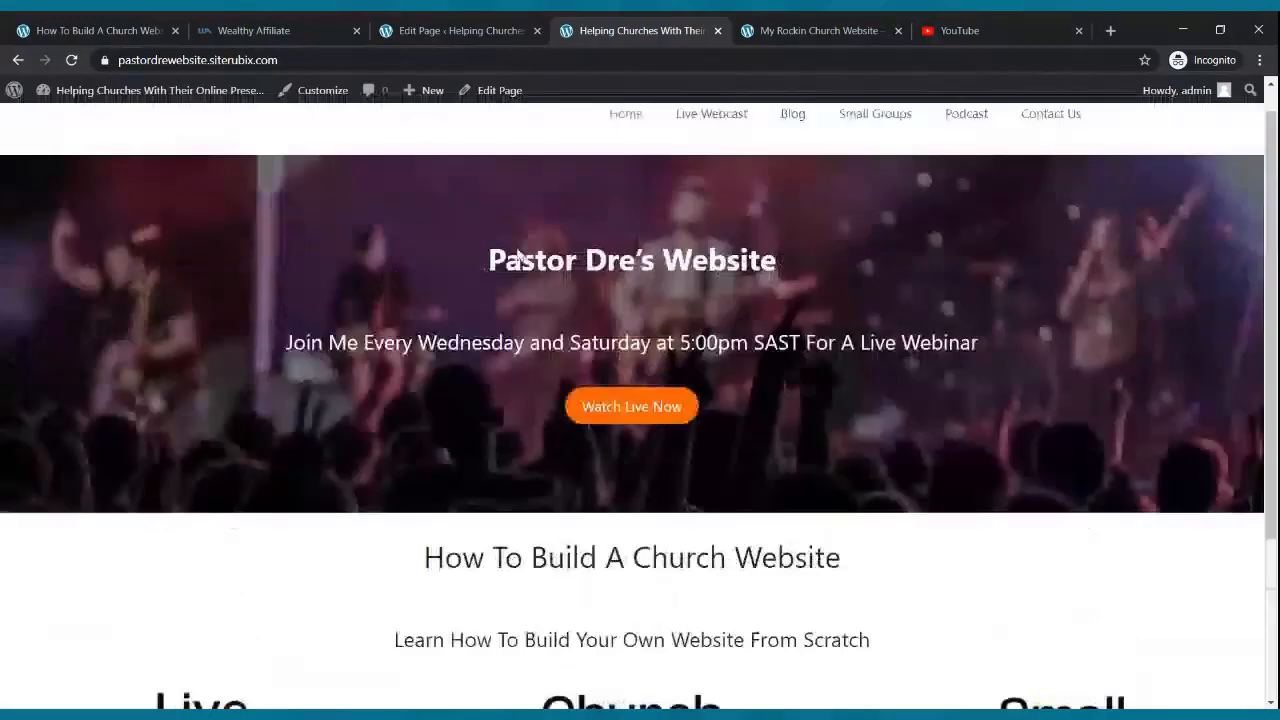
pyautogui.click(696, 146)
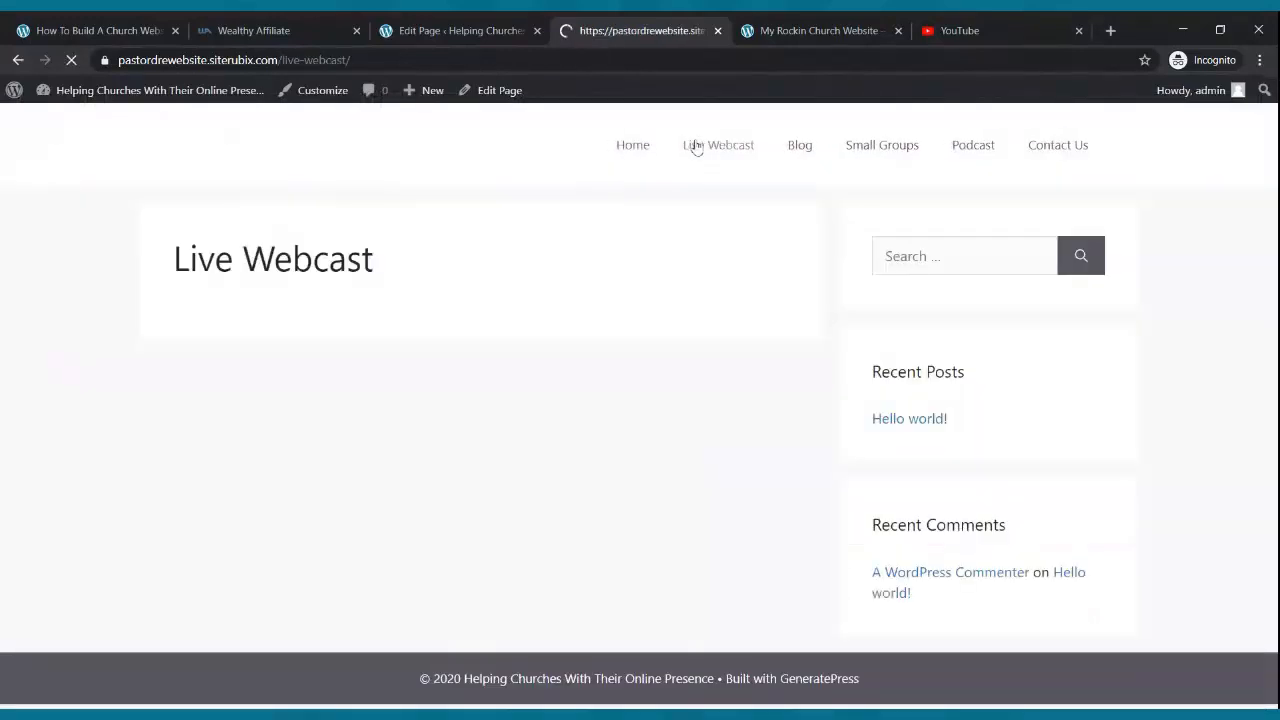
pyautogui.click(186, 60)
pyautogui.hotkey('ctrl', 'c')
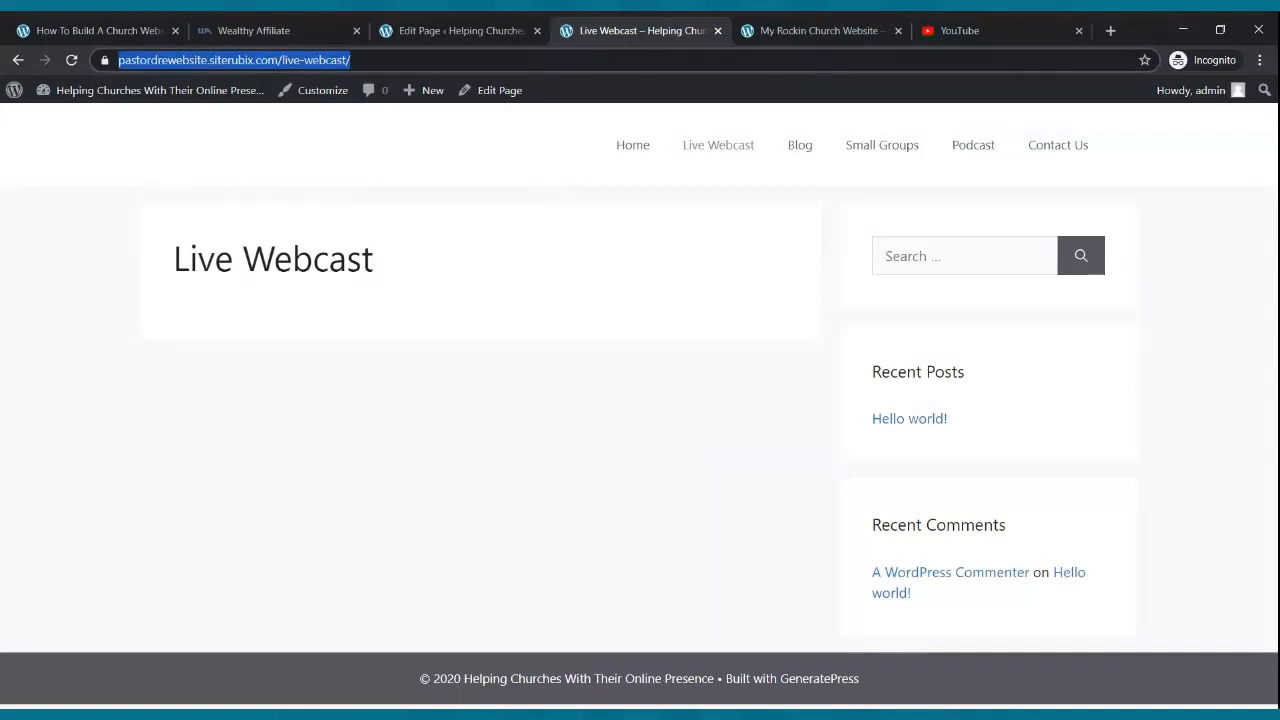
pyautogui.click(450, 30)
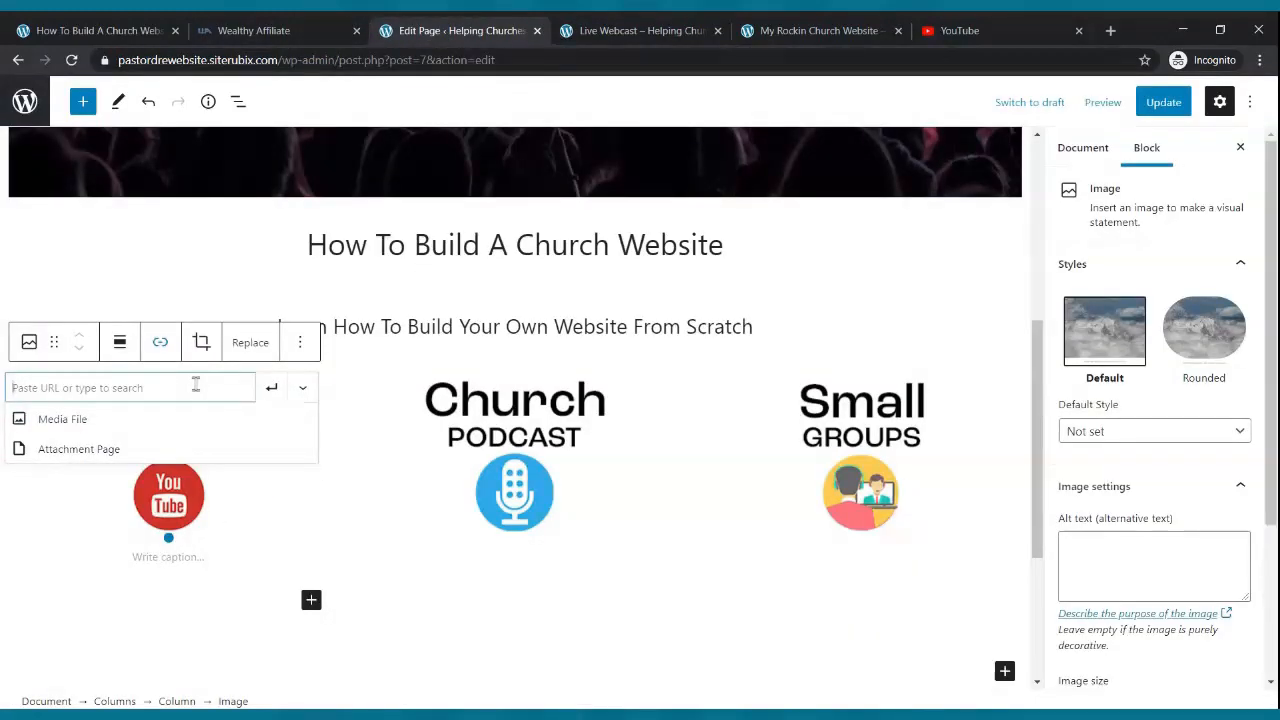
pyautogui.hotkey('ctrl', 'v')
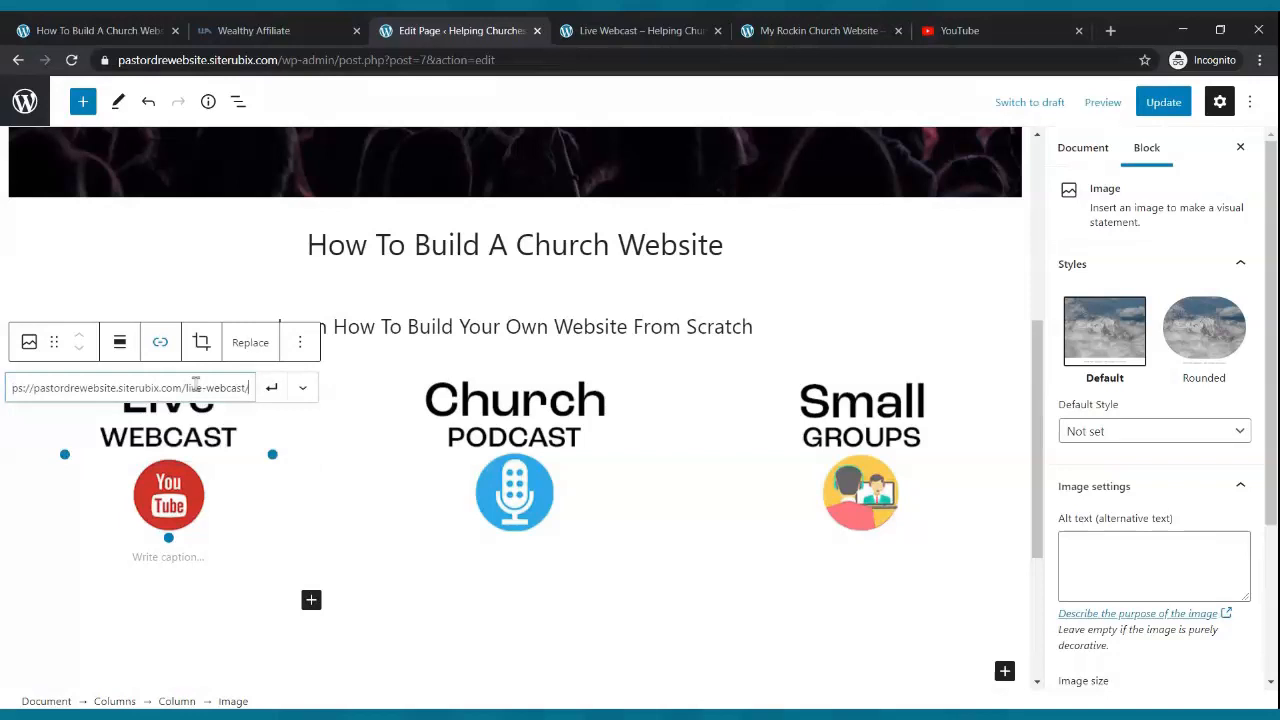
pyautogui.click(275, 392)
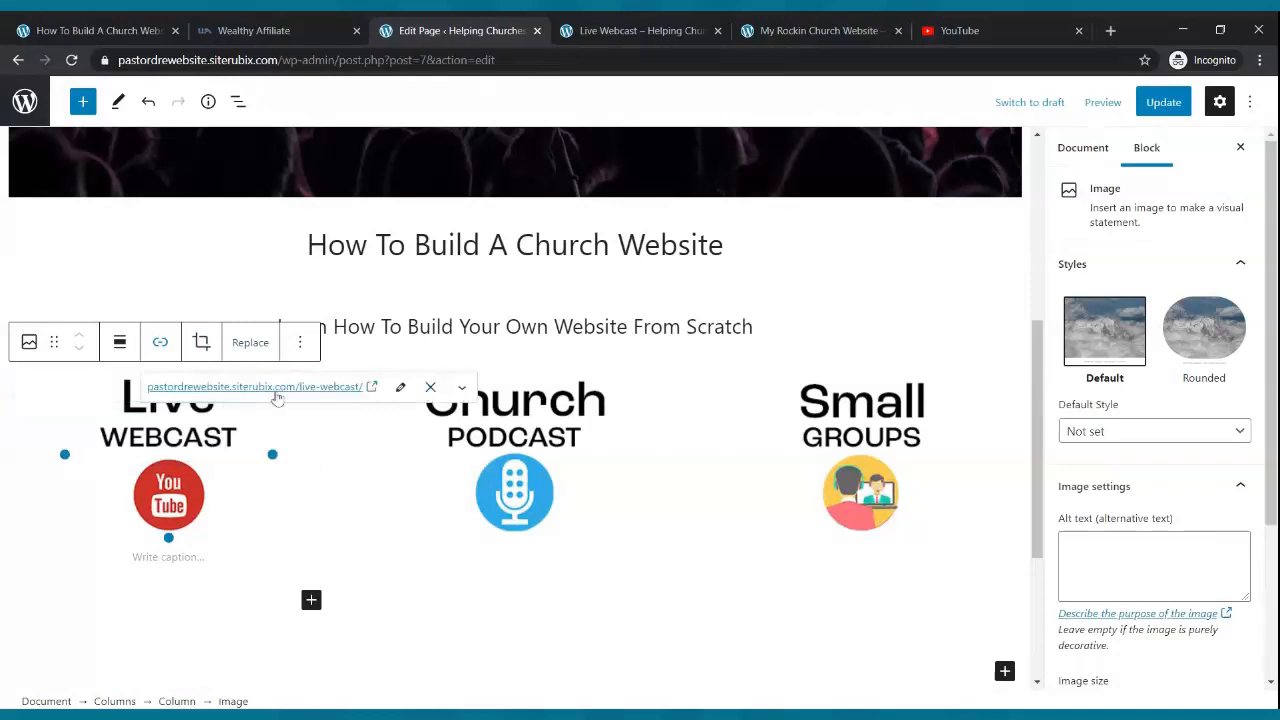
# - Link the Church Podcast microphone image to the Podcast page URL
pyautogui.click(521, 478)
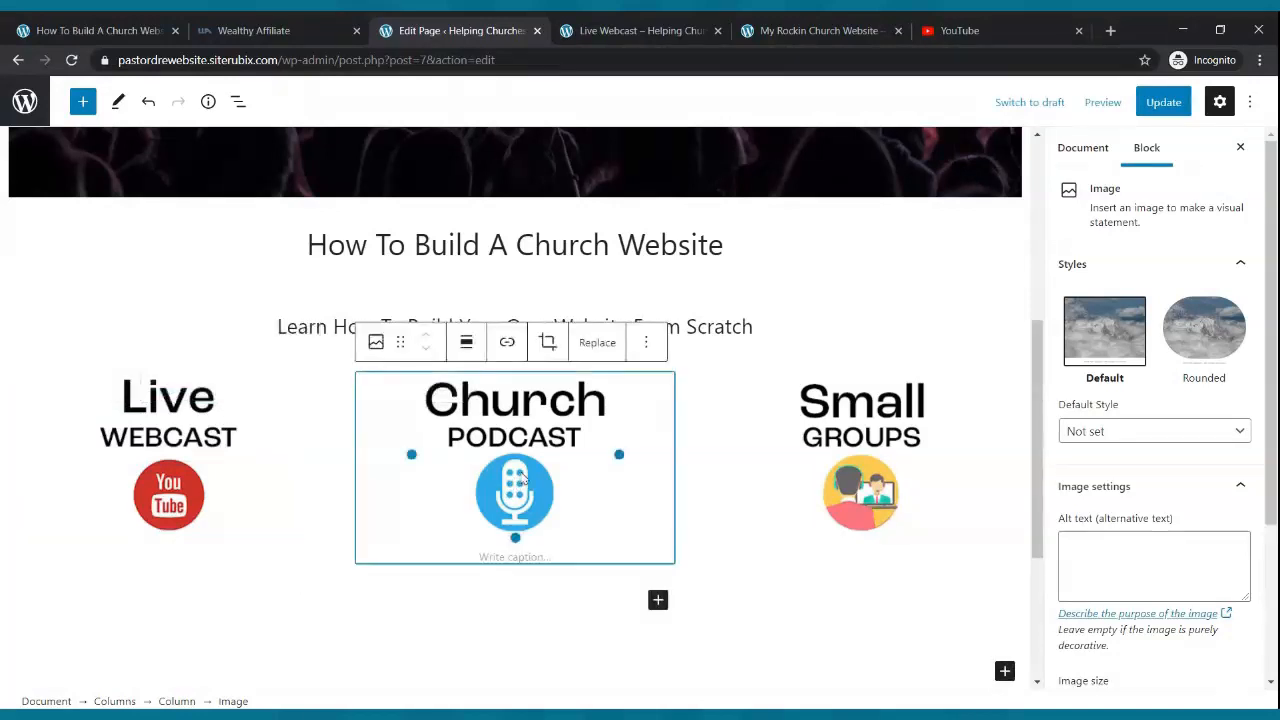
pyautogui.click(507, 343)
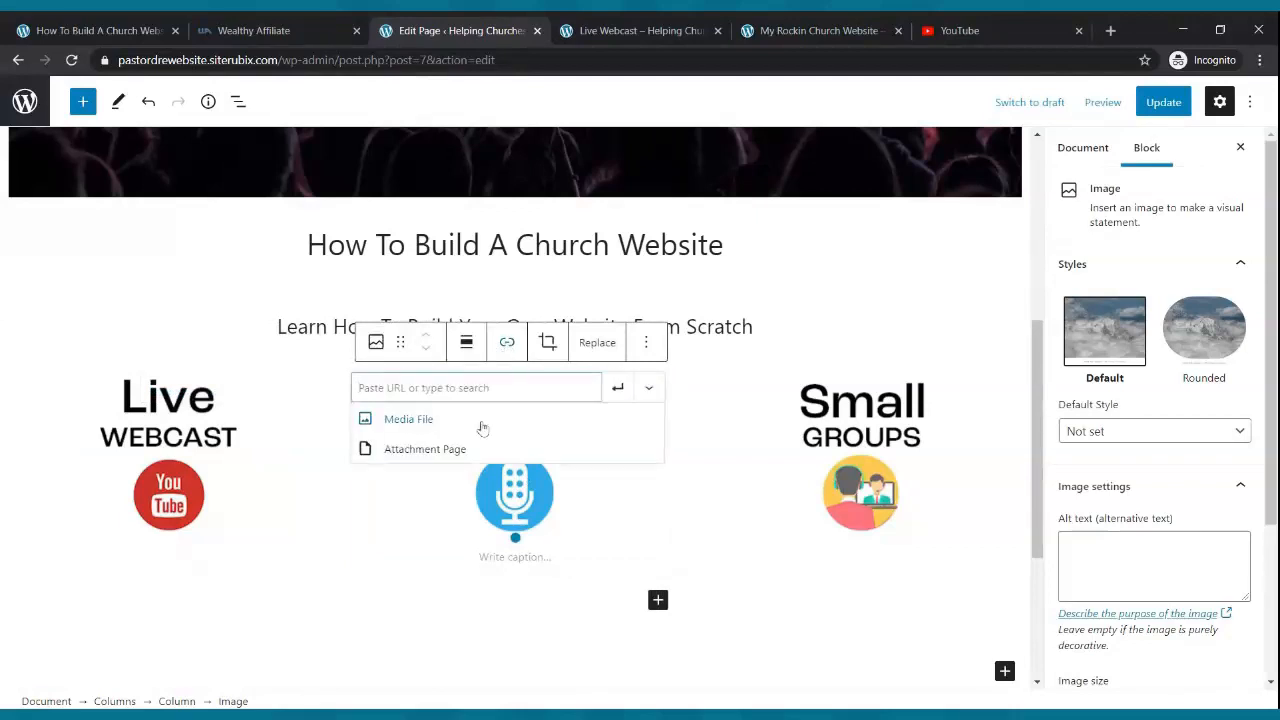
pyautogui.click(636, 30)
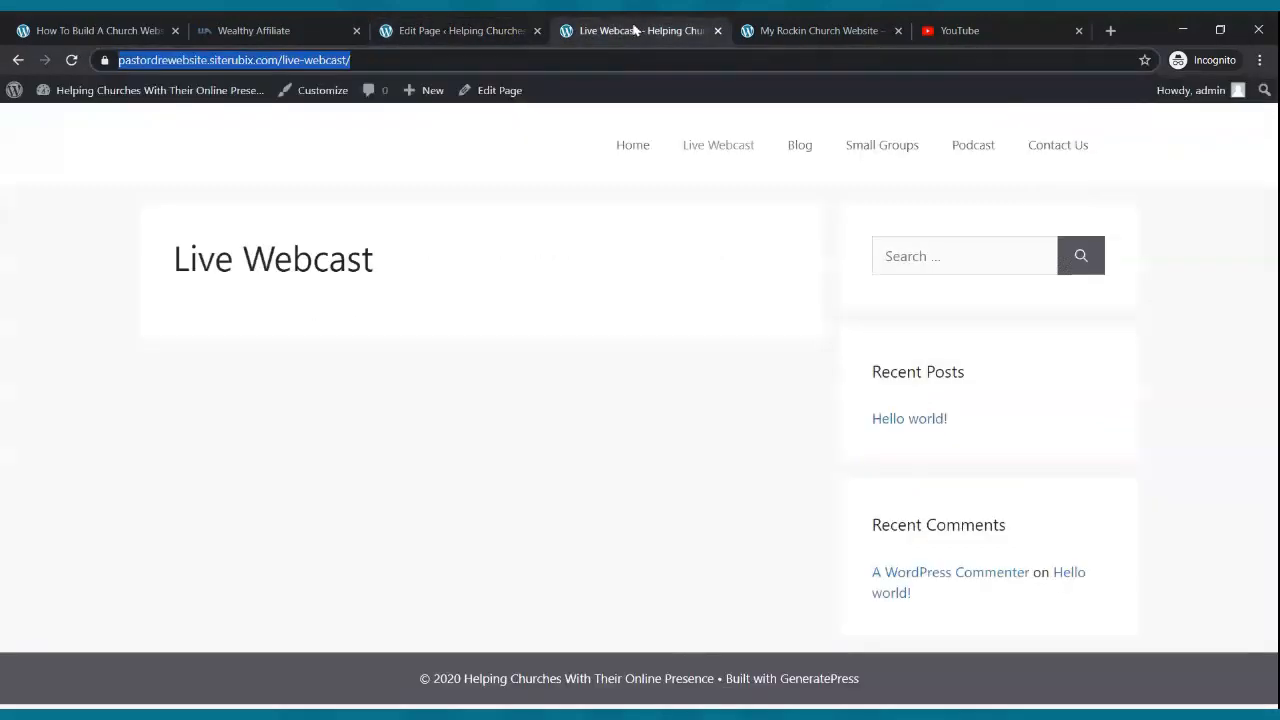
pyautogui.click(955, 158)
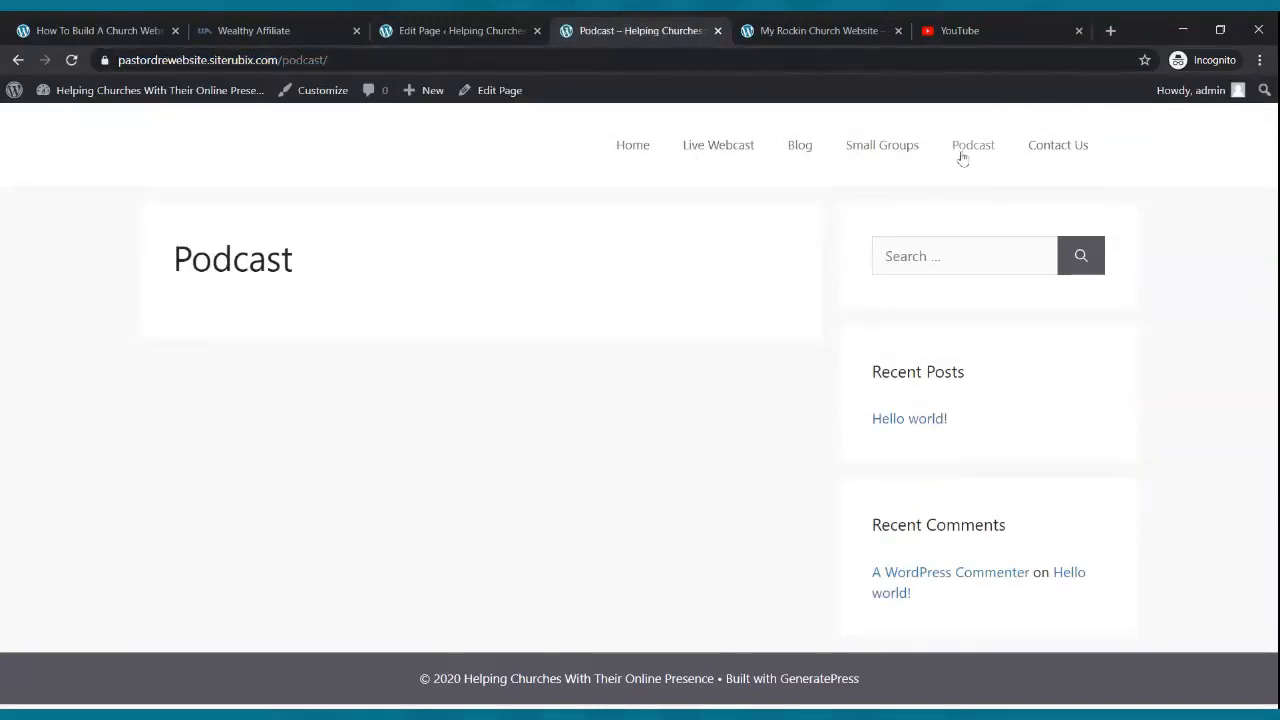
pyautogui.click(180, 60)
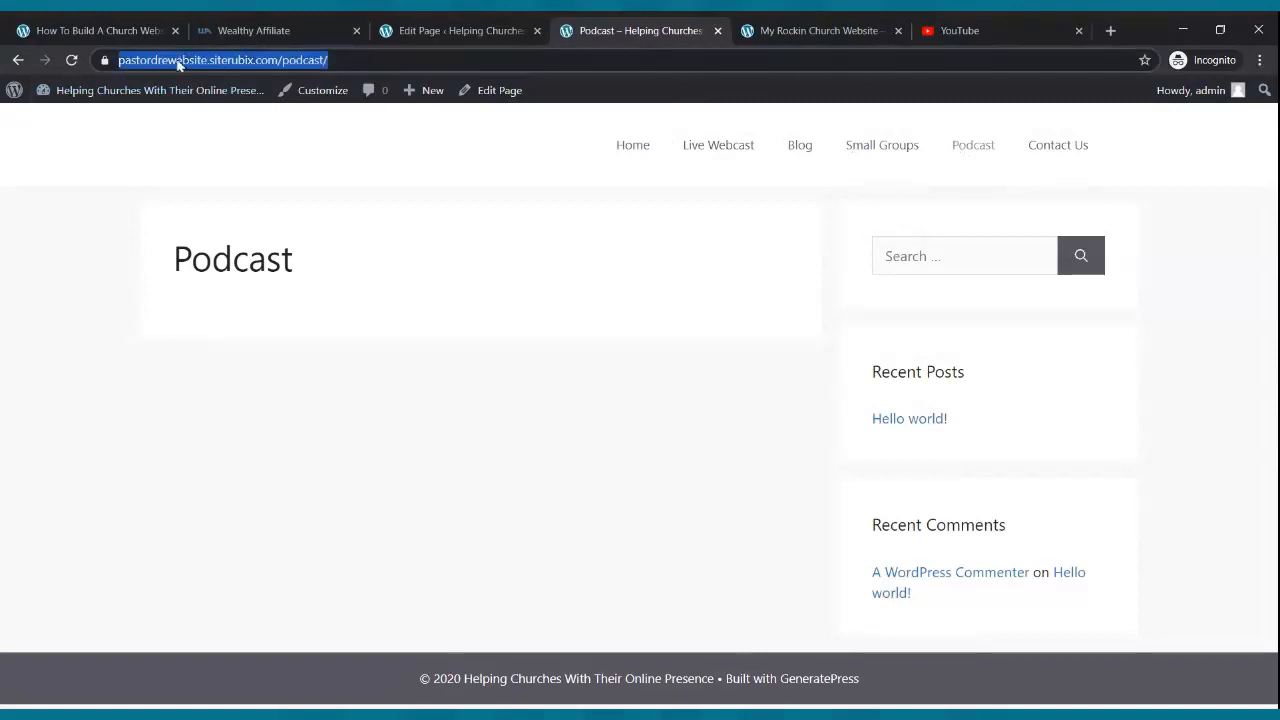
pyautogui.click(443, 31)
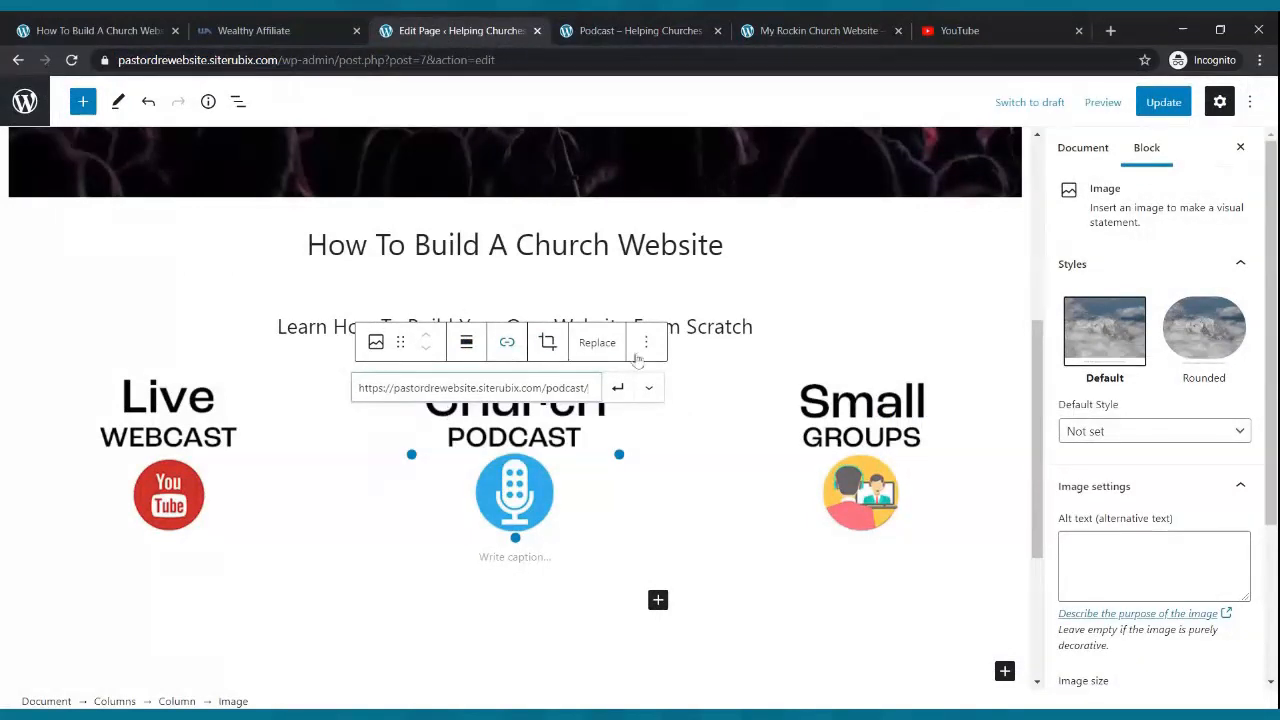
pyautogui.click(617, 387)
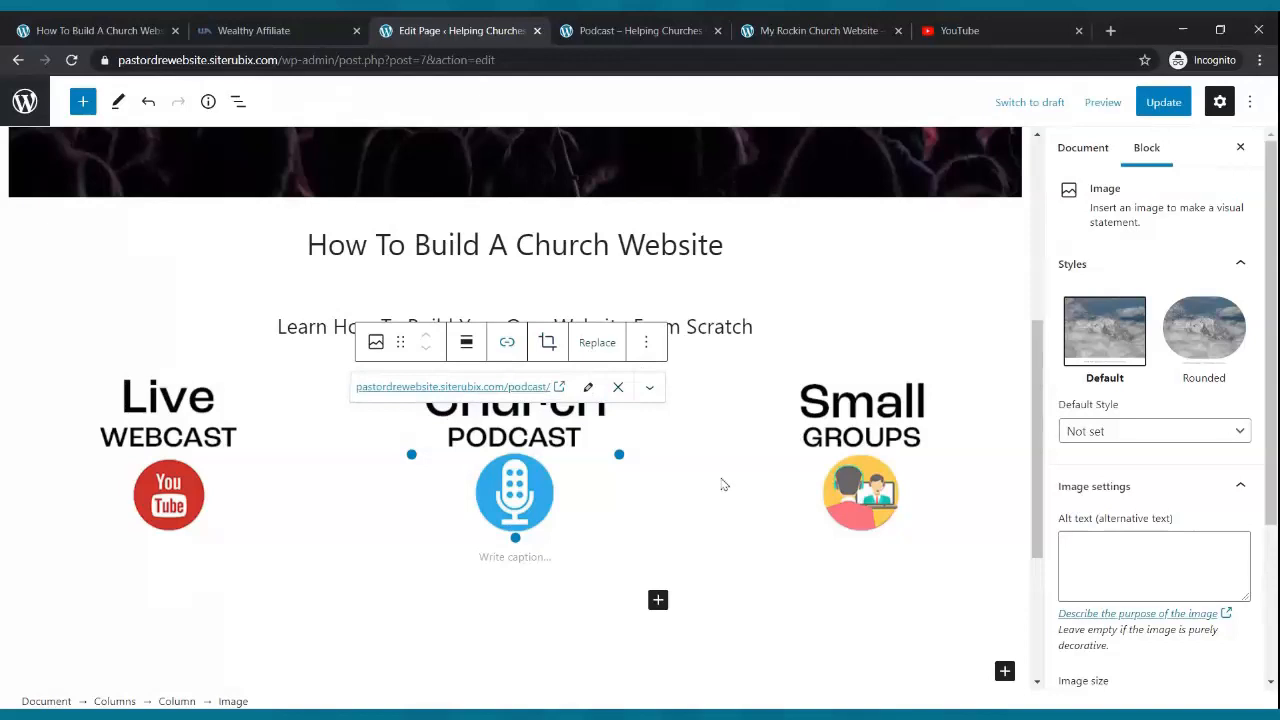
# - Link the Small Groups image to the /small-groups/ page and update the home page
pyautogui.click(856, 472)
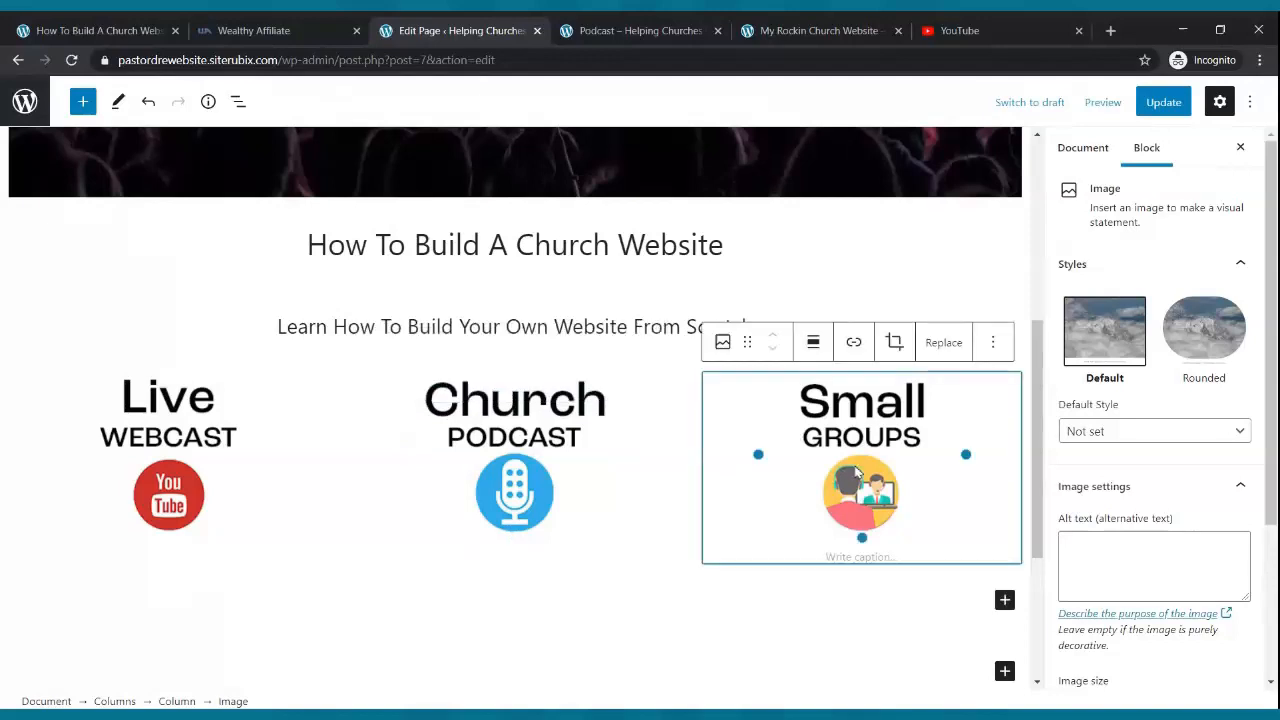
pyautogui.click(854, 343)
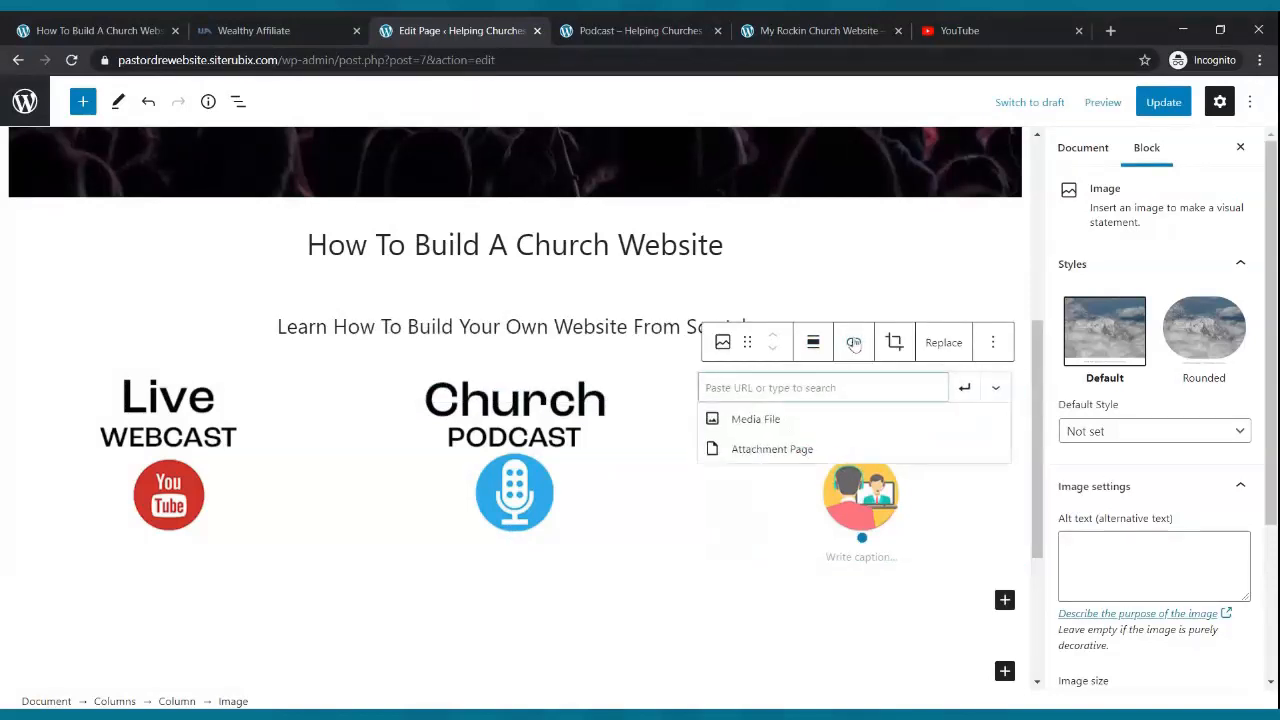
pyautogui.click(637, 32)
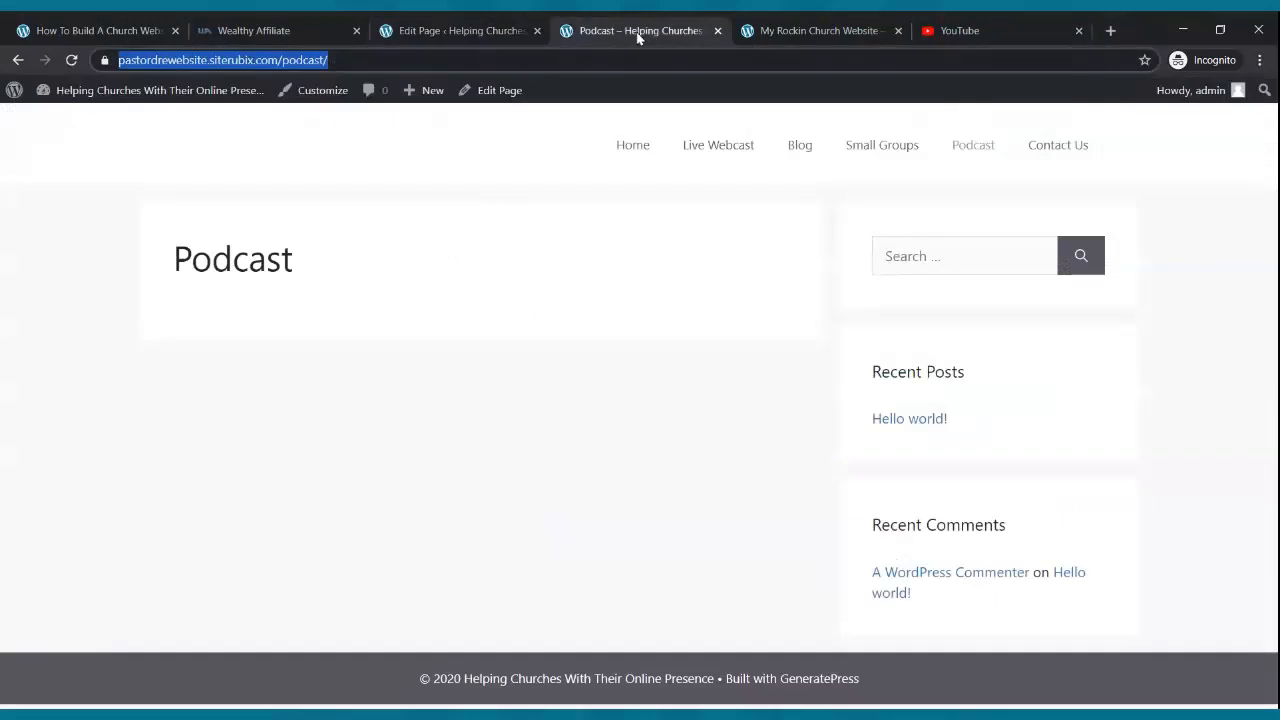
pyautogui.click(879, 151)
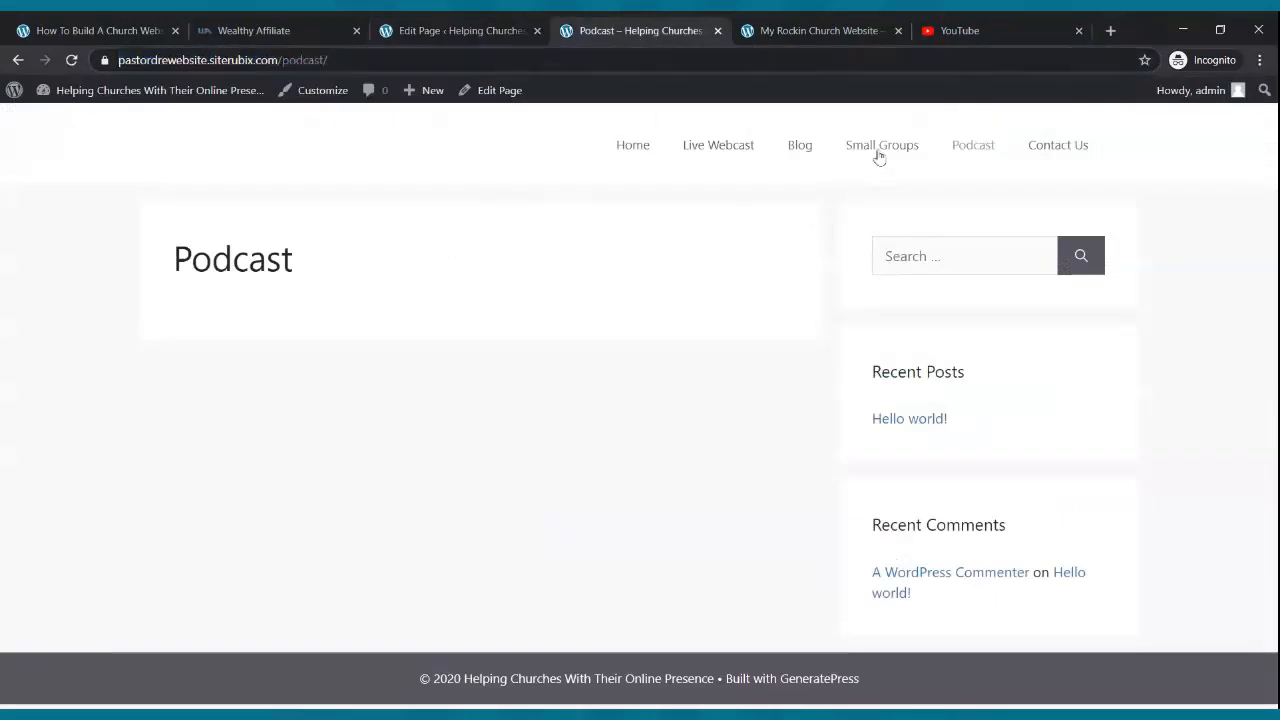
pyautogui.click(235, 66)
pyautogui.hotkey('ctrl', 'c')
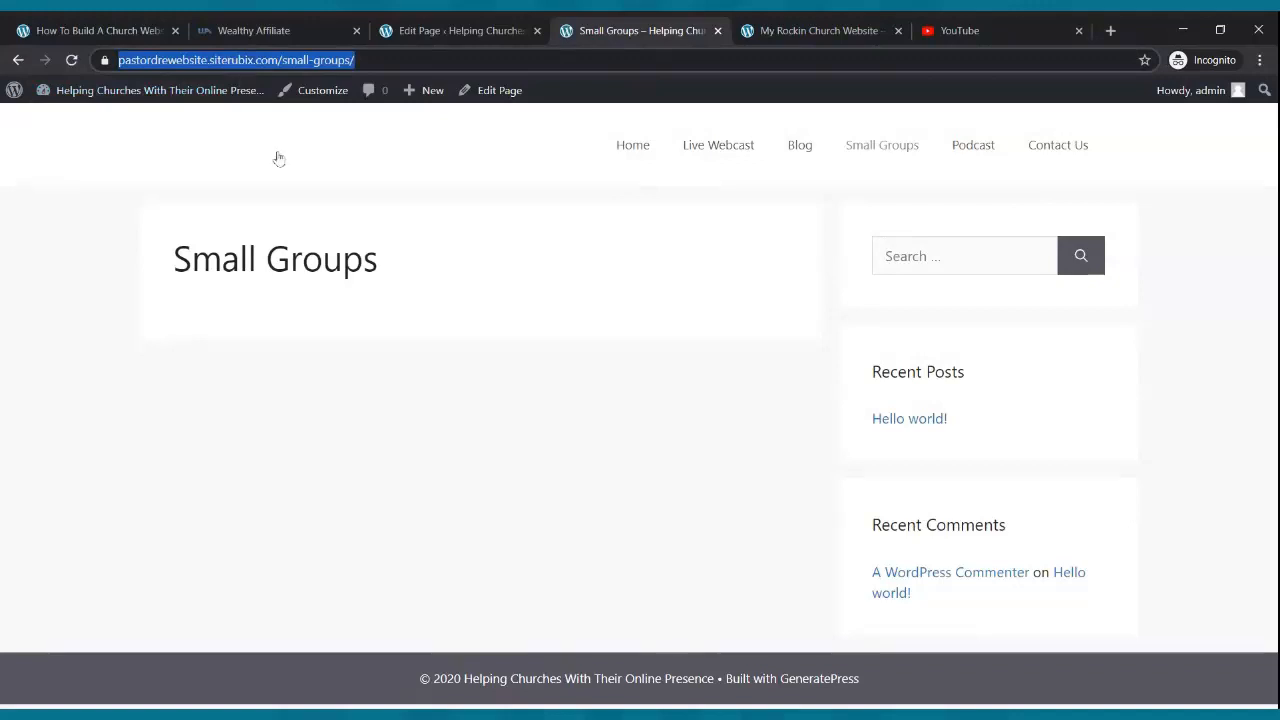
pyautogui.click(409, 34)
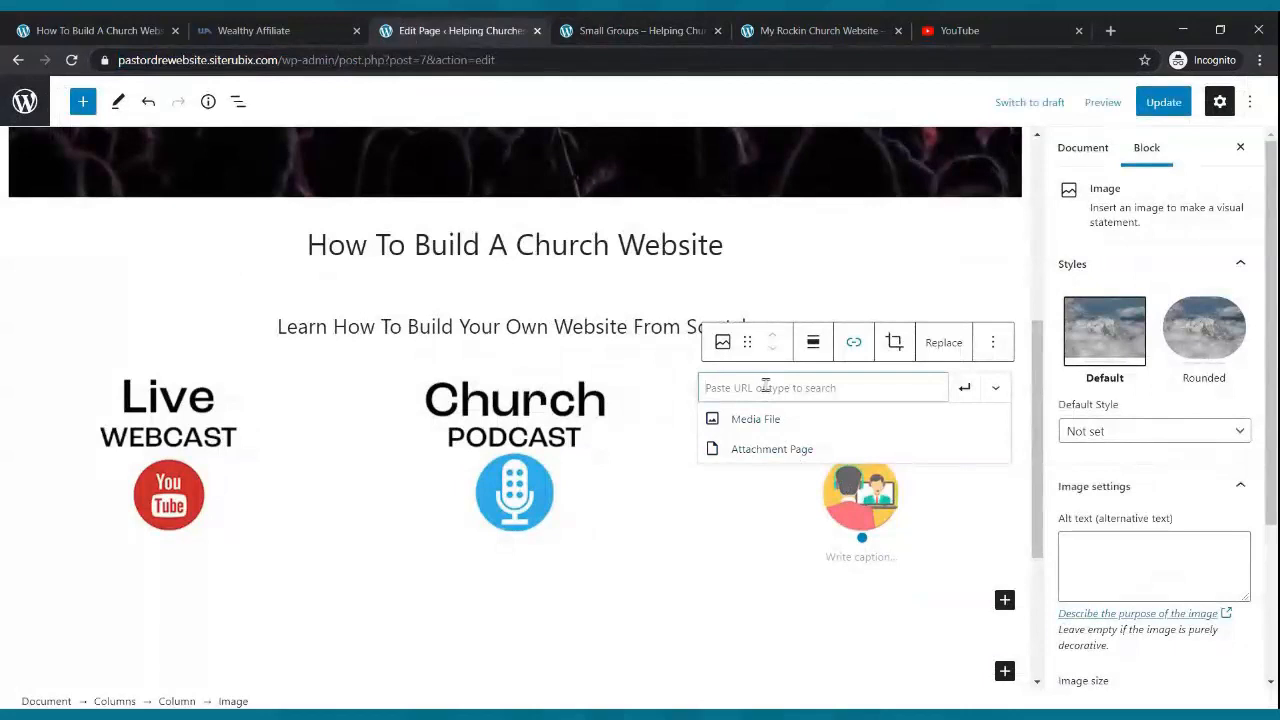
pyautogui.hotkey('ctrl', 'v')
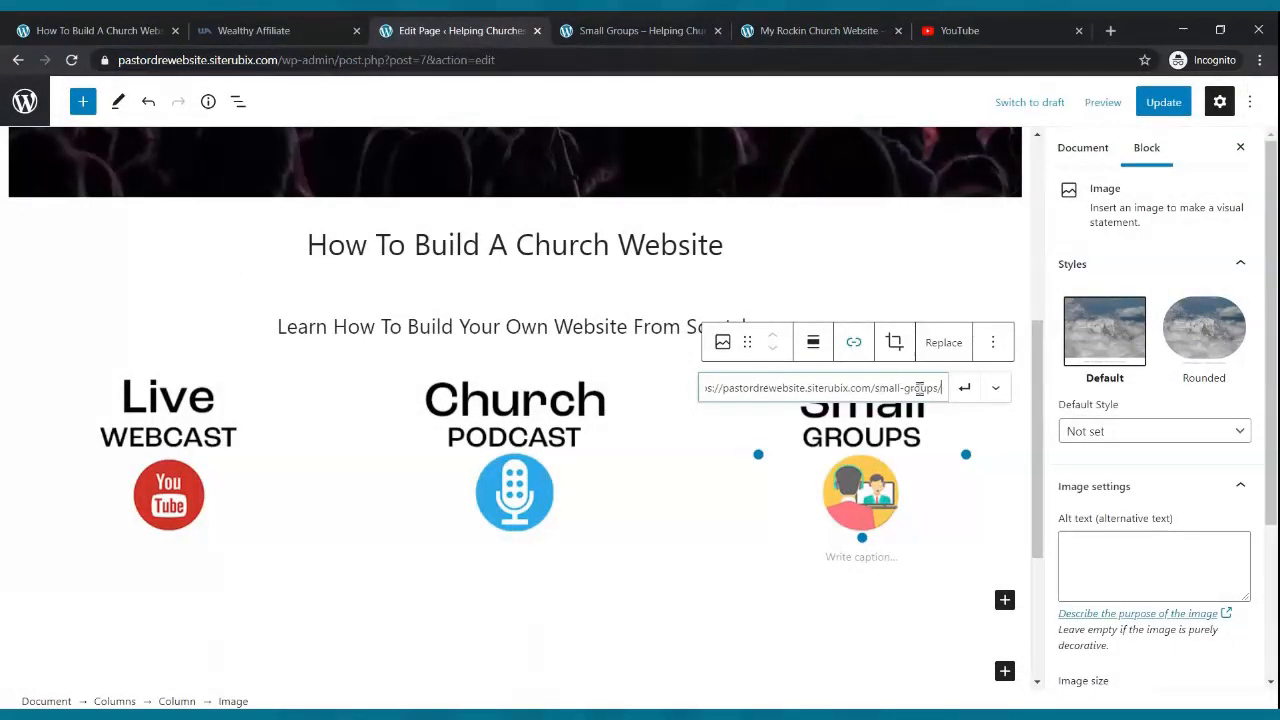
pyautogui.click(964, 388)
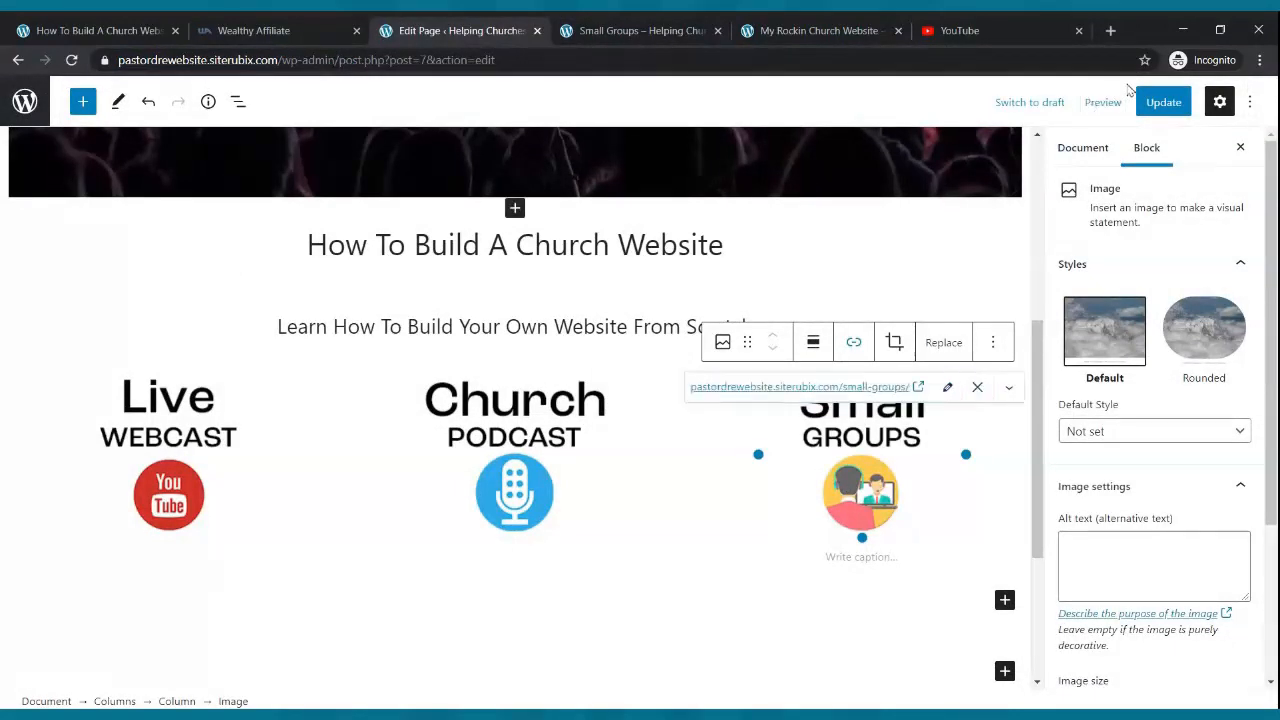
pyautogui.click(1162, 102)
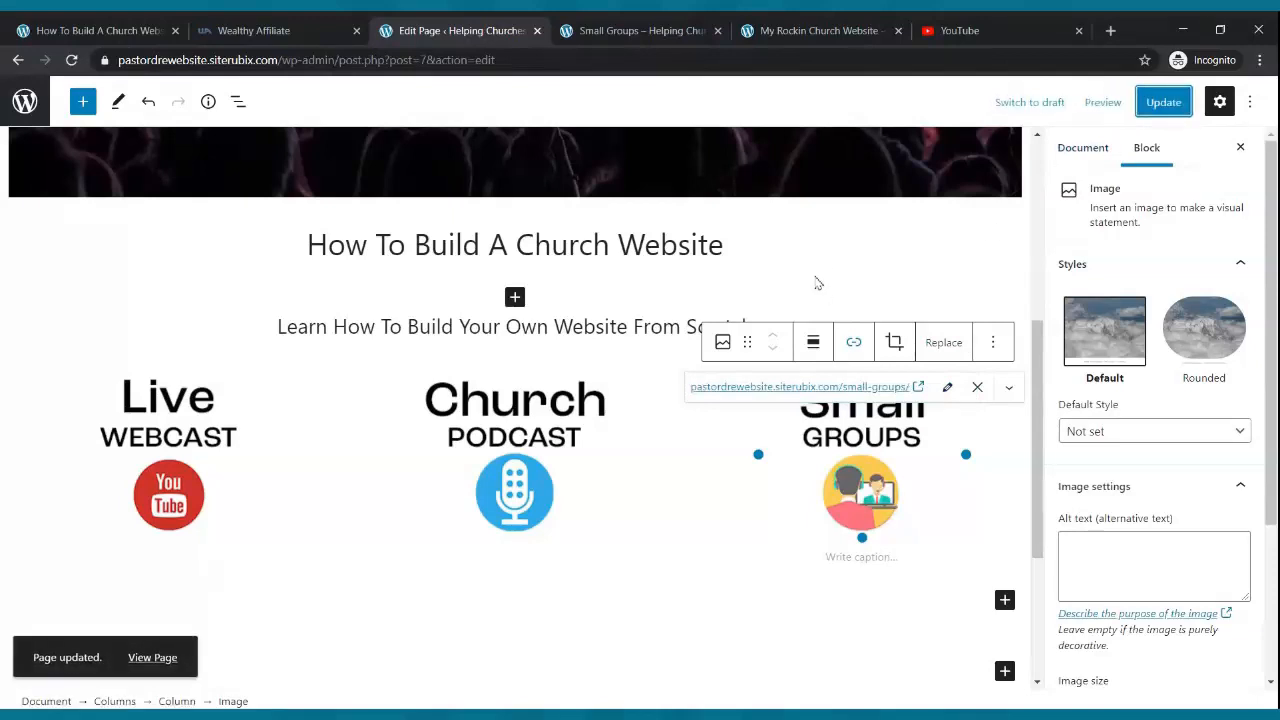
pyautogui.click(595, 30)
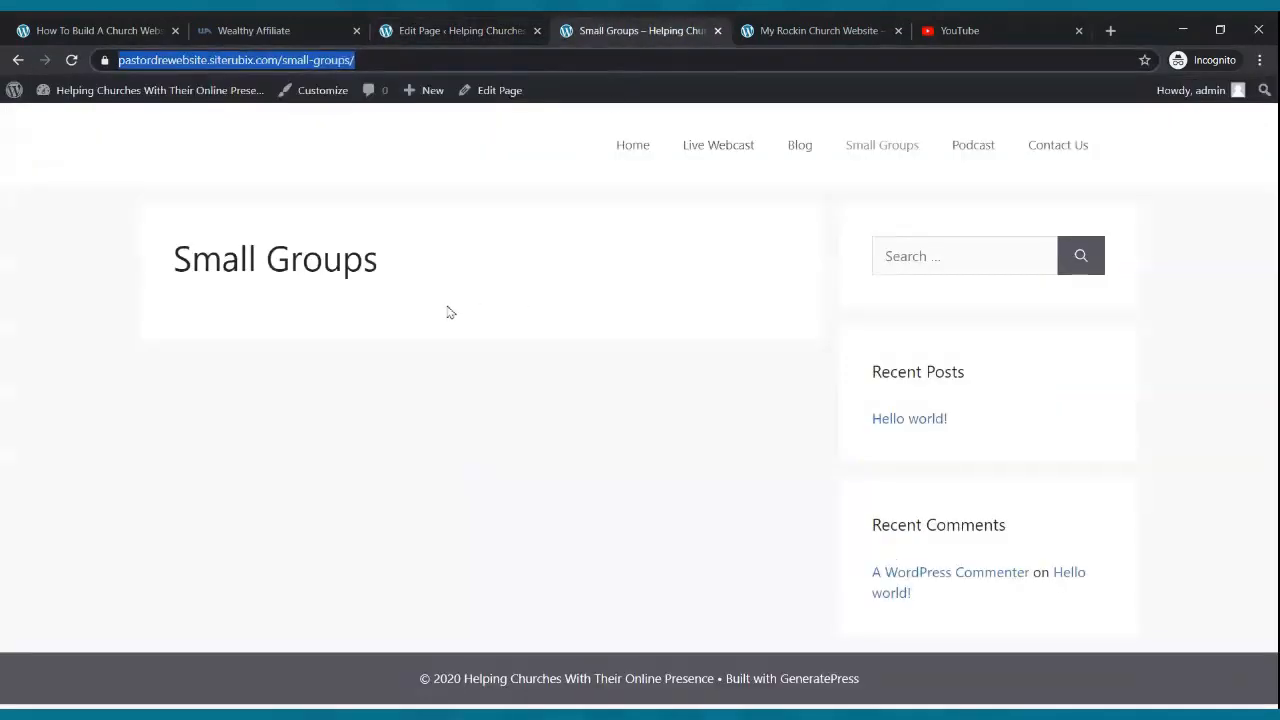
# - Test the Church Podcast, Small Groups and Live Webcast icon links on the live home page, then view the example church site
pyautogui.click(647, 174)
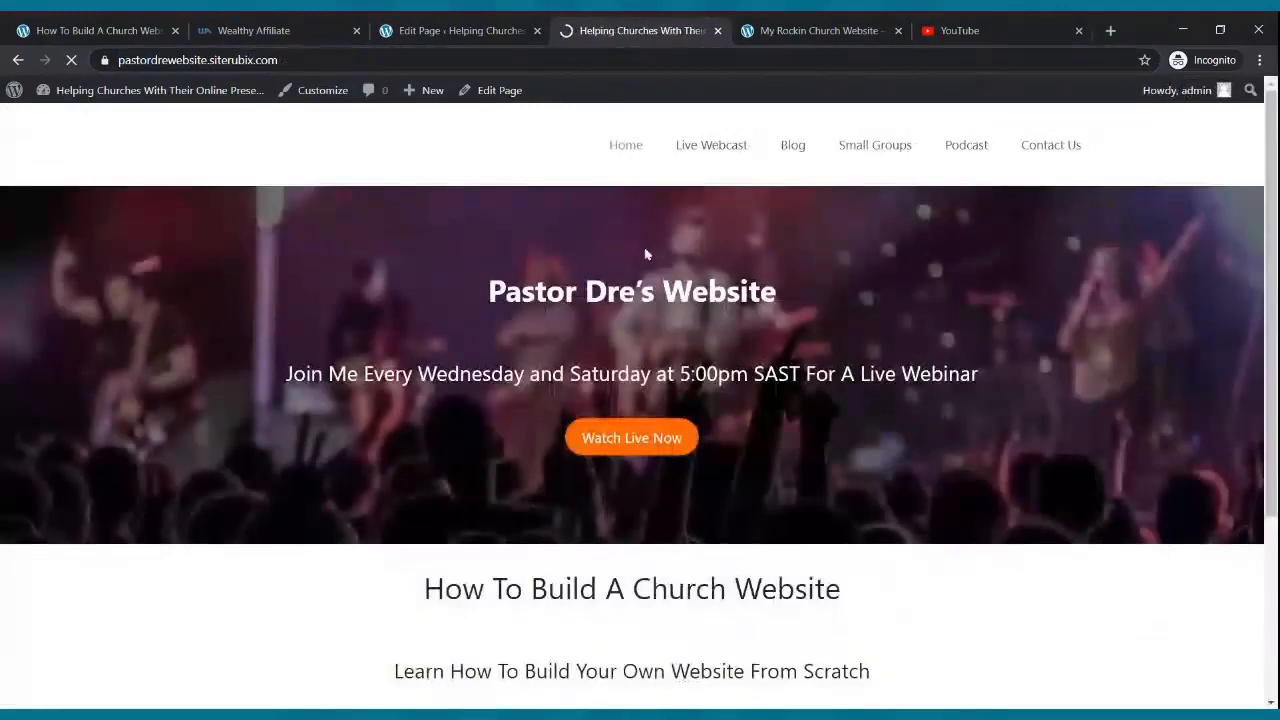
pyautogui.scroll(-3, 510, 305)
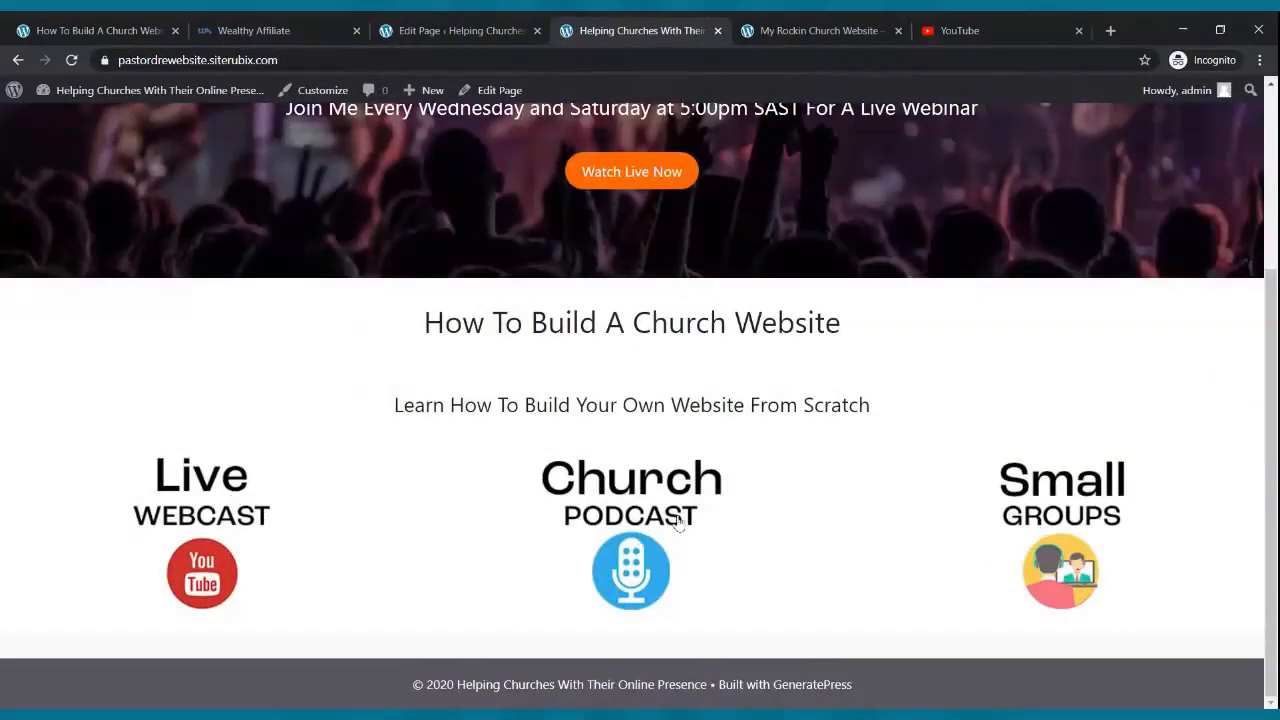
pyautogui.click(619, 526)
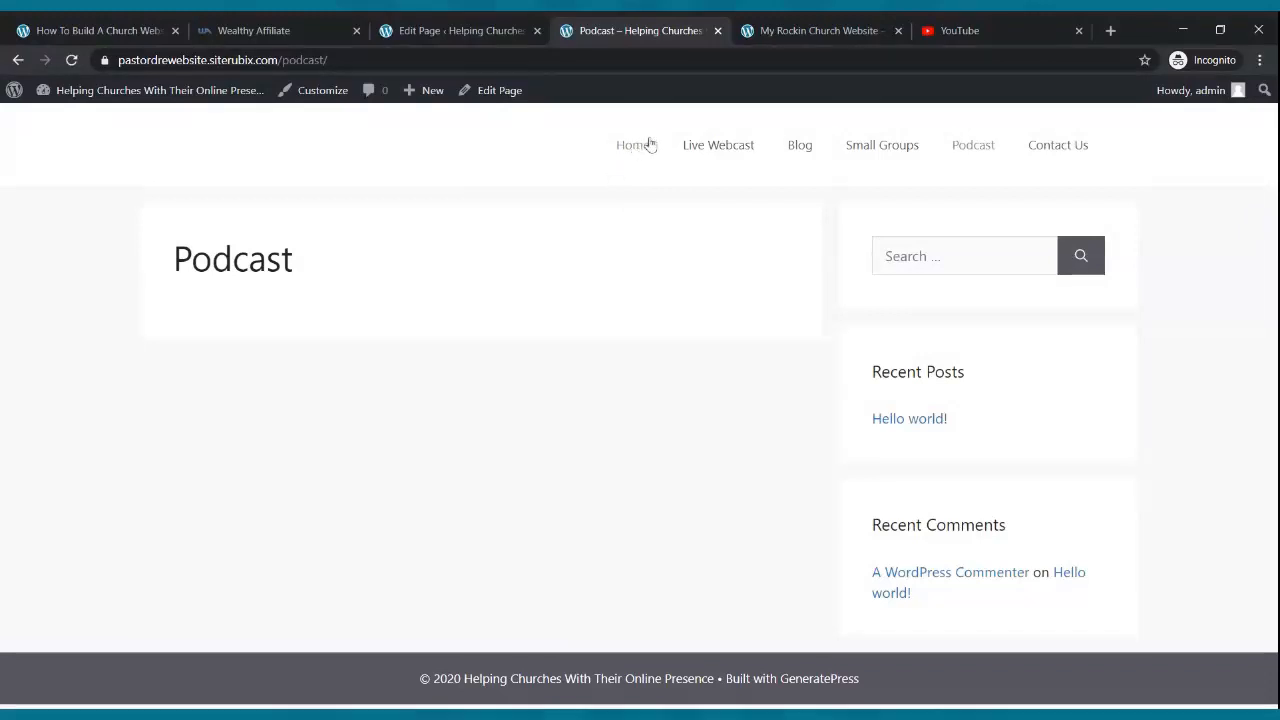
pyautogui.click(647, 143)
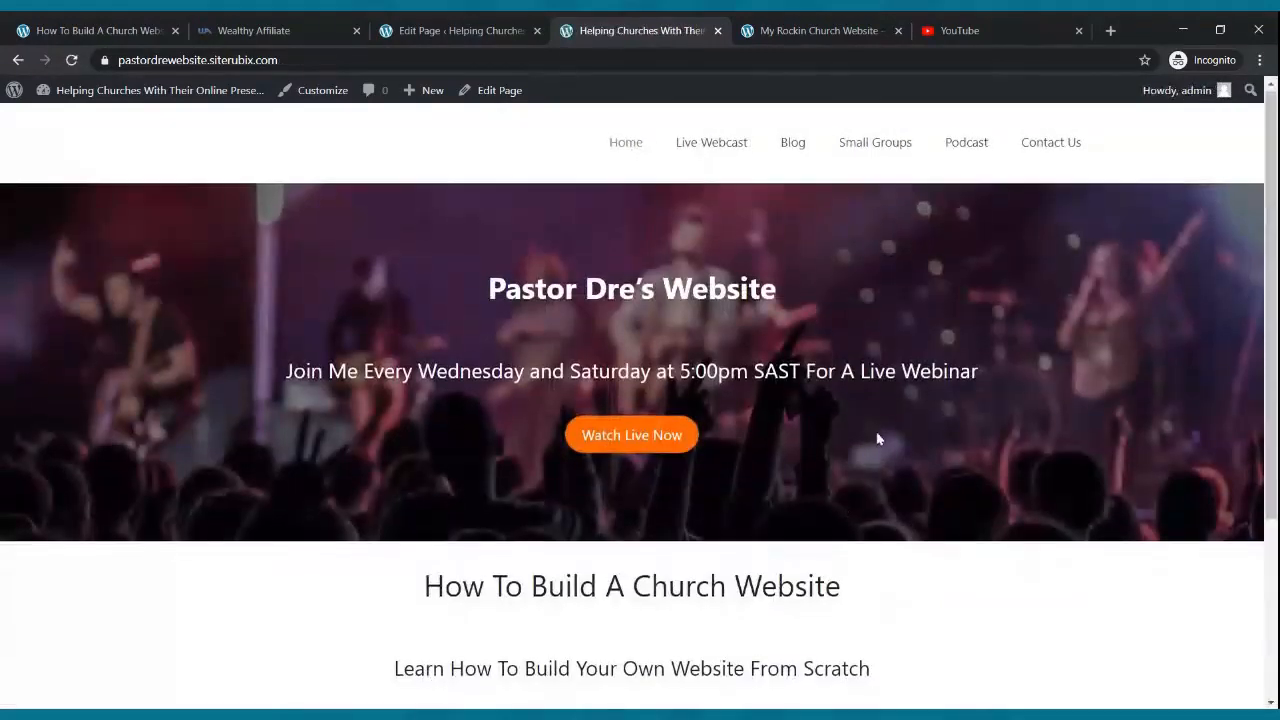
pyautogui.scroll(-3, 977, 476)
pyautogui.click(1025, 500)
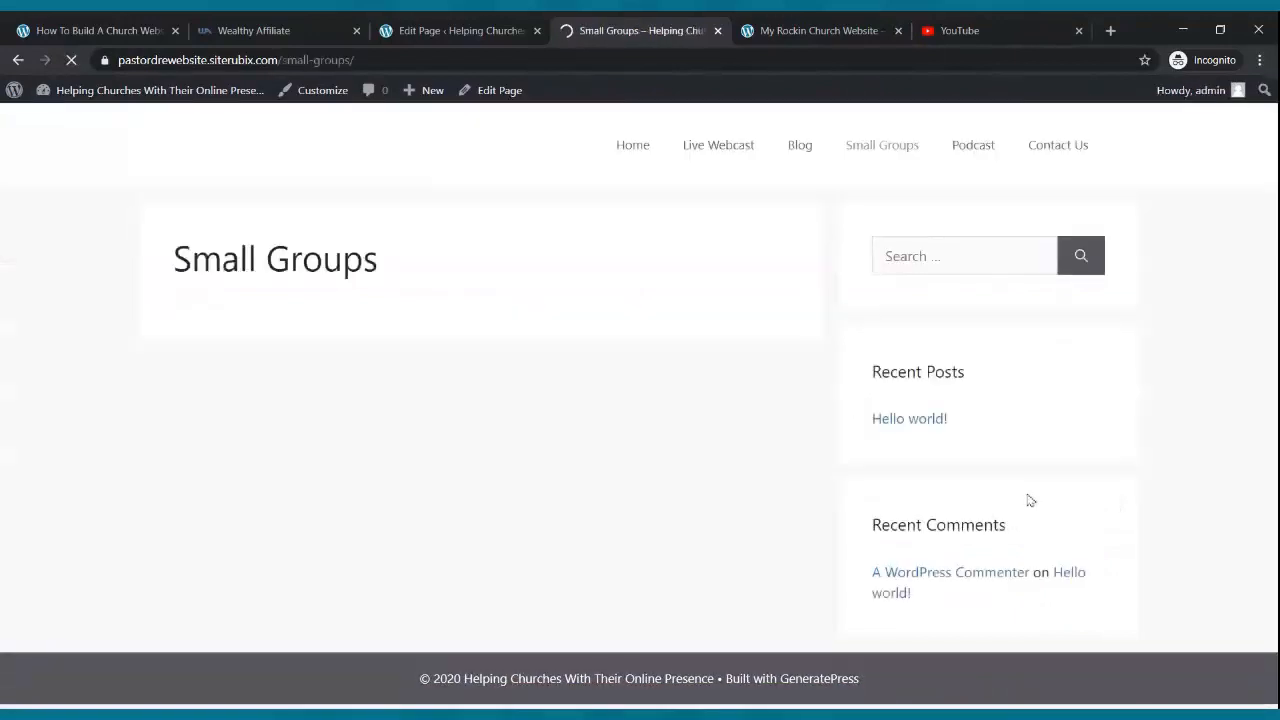
pyautogui.click(645, 150)
pyautogui.scroll(-3, 629, 251)
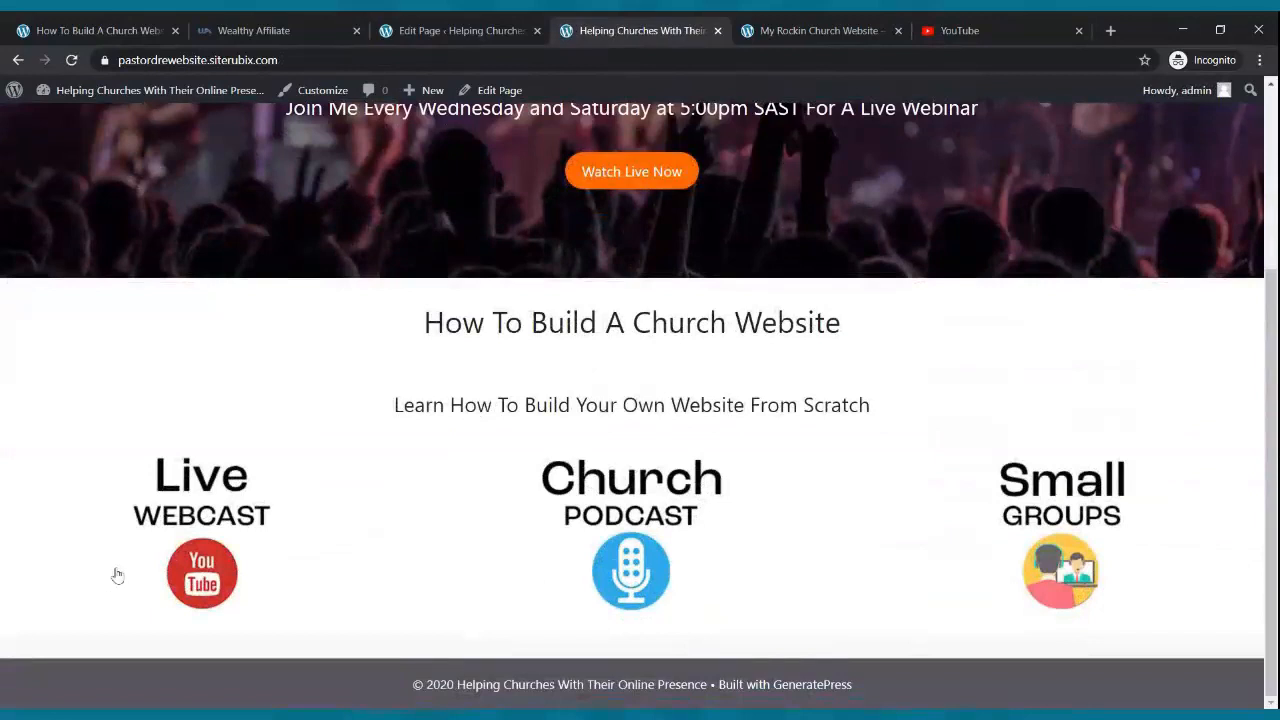
pyautogui.click(180, 513)
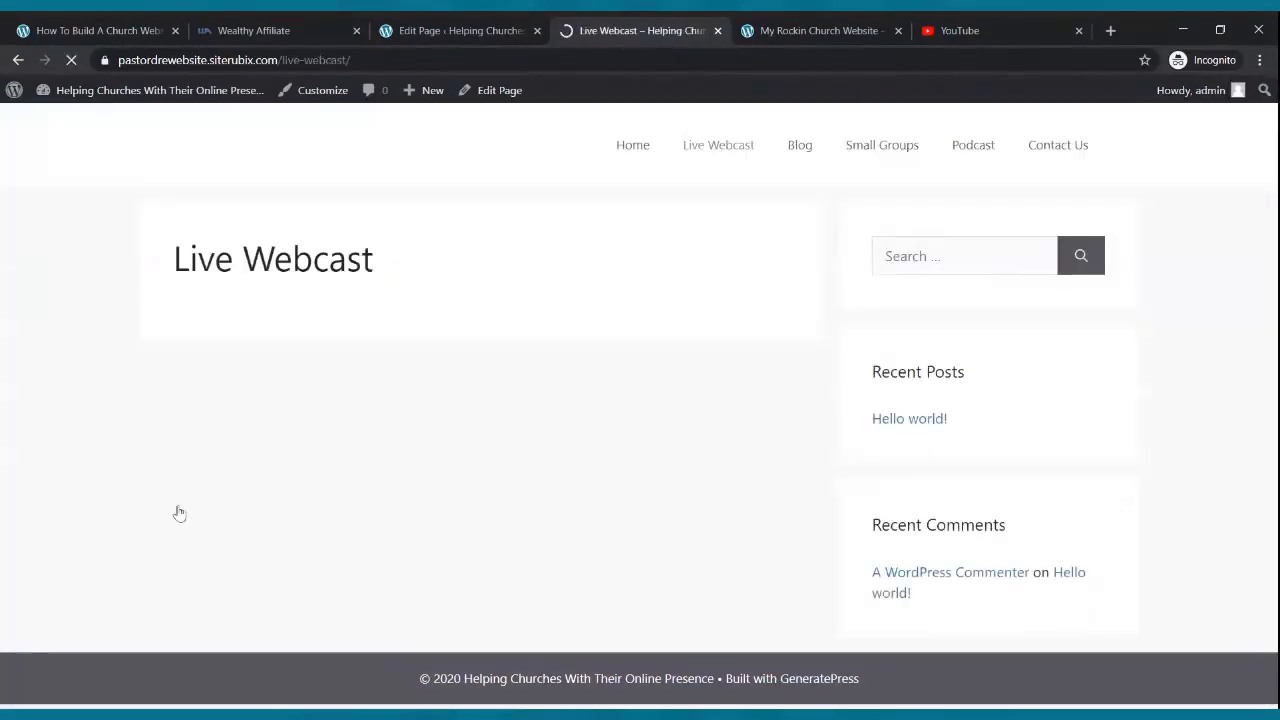
pyautogui.click(622, 148)
pyautogui.click(795, 30)
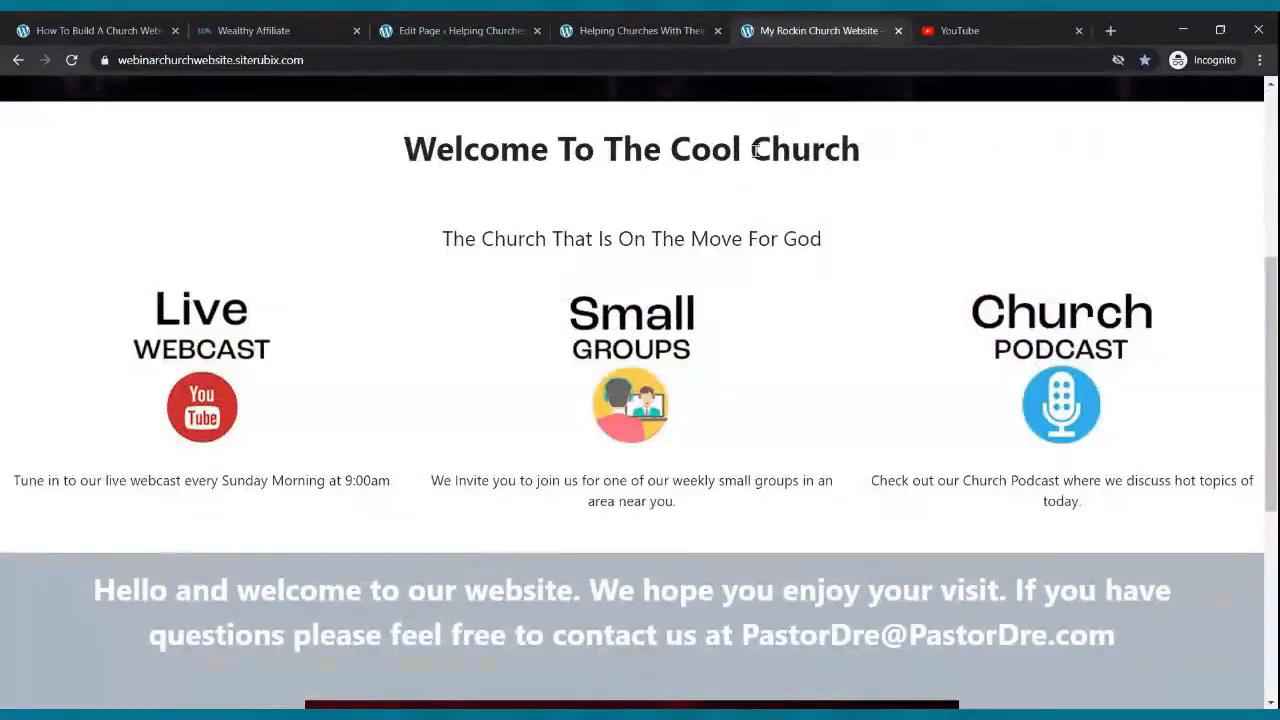
# - Compare the reference site's video section with the editor and the live home page, then return to the editor
pyautogui.scroll(-5, 757, 150)
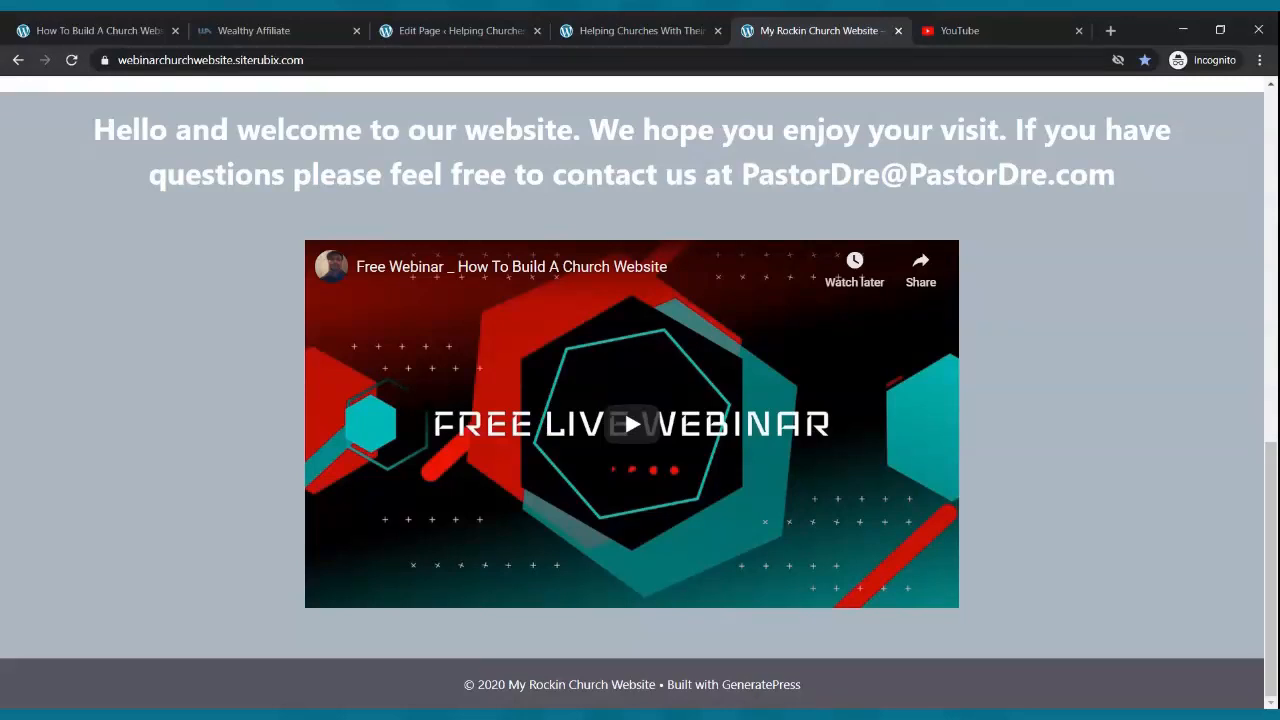
pyautogui.click(412, 26)
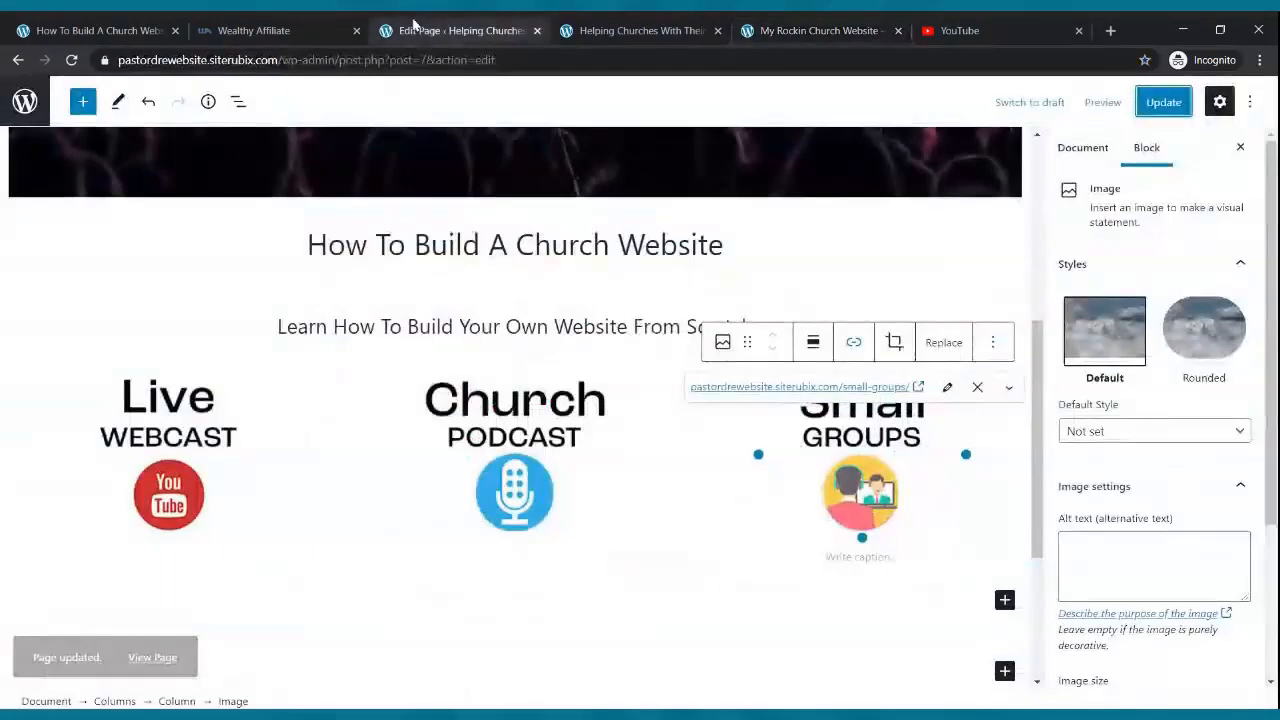
pyautogui.scroll(-3, 594, 296)
pyautogui.scroll(3, 620, 289)
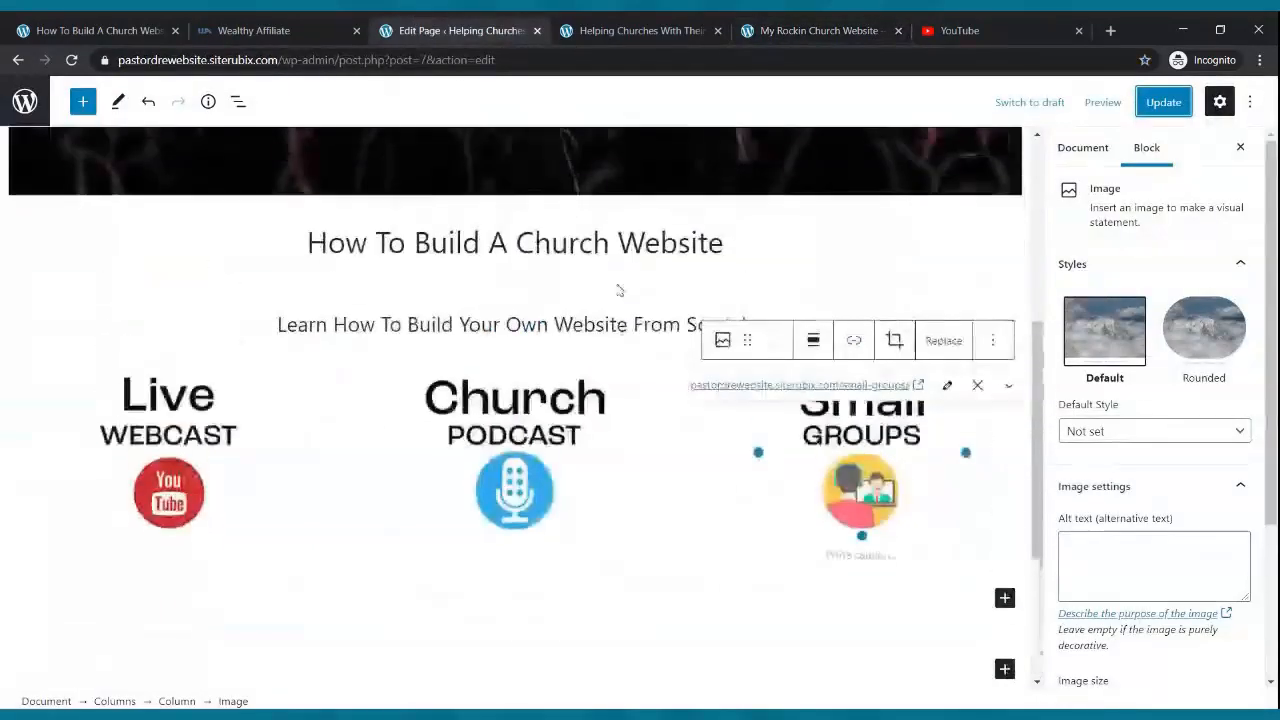
pyautogui.click(630, 30)
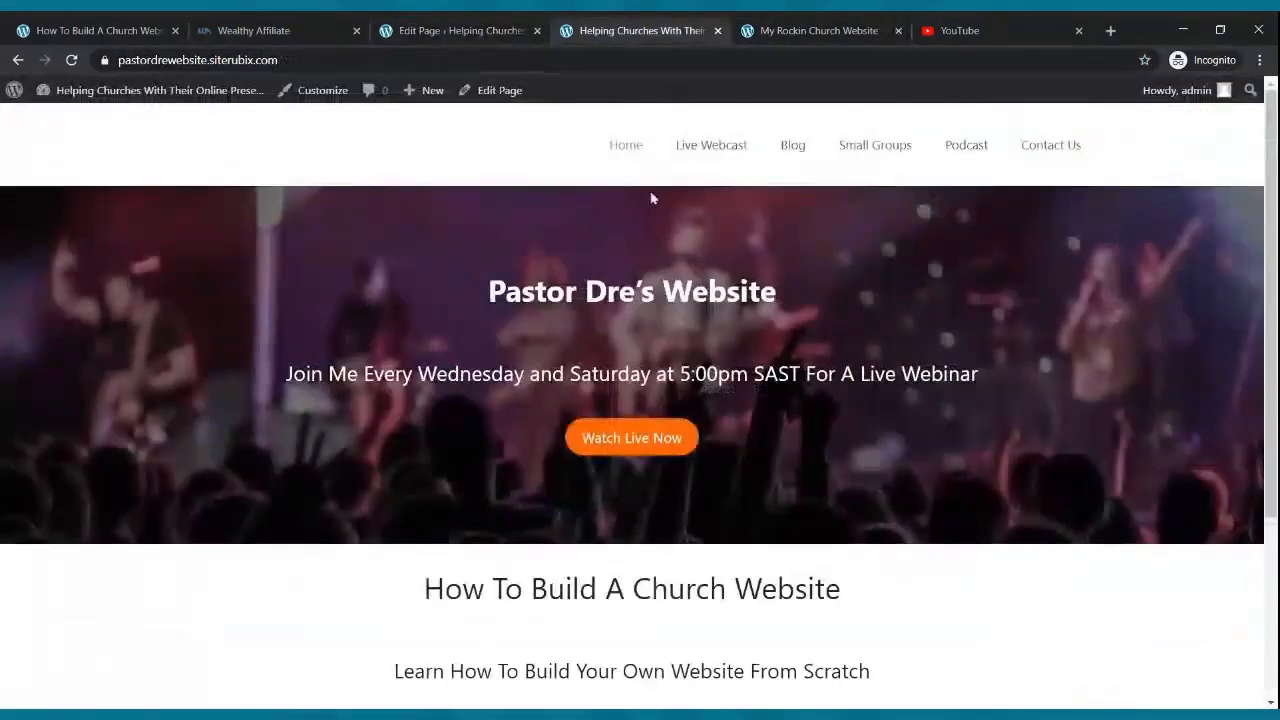
pyautogui.scroll(-3, 663, 411)
pyautogui.scroll(3, 663, 391)
pyautogui.click(790, 31)
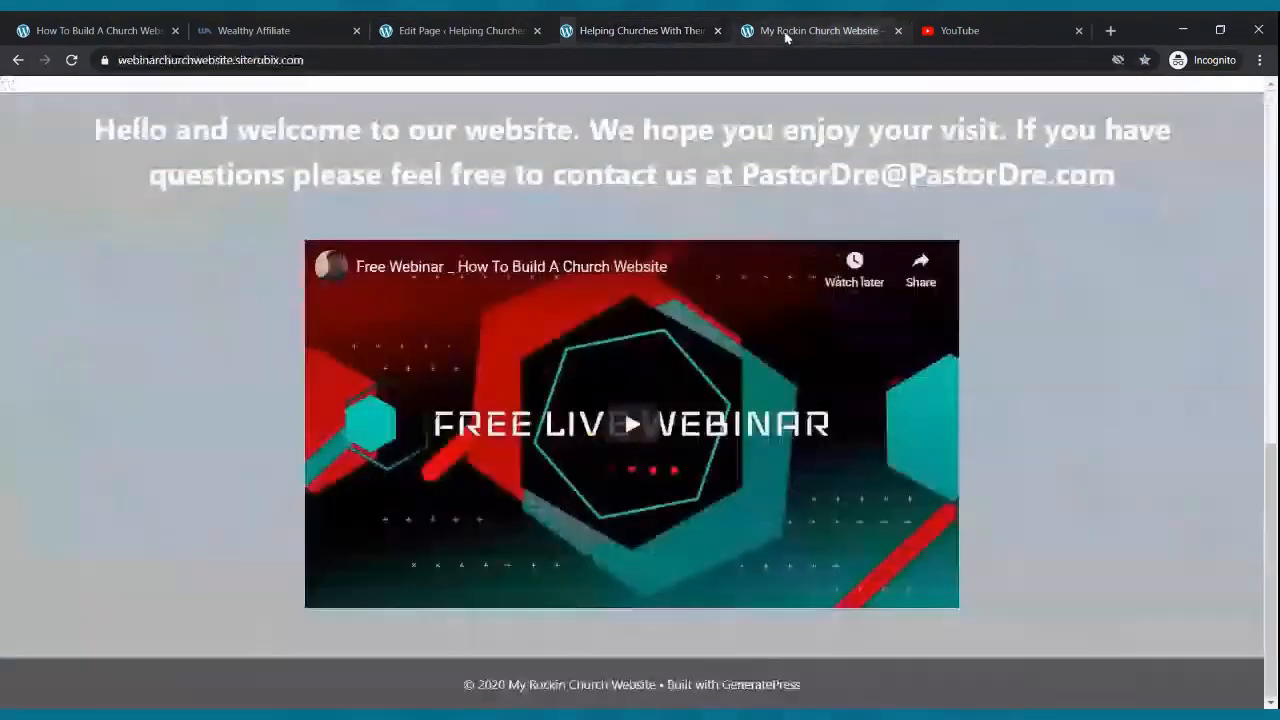
pyautogui.scroll(5, 591, 371)
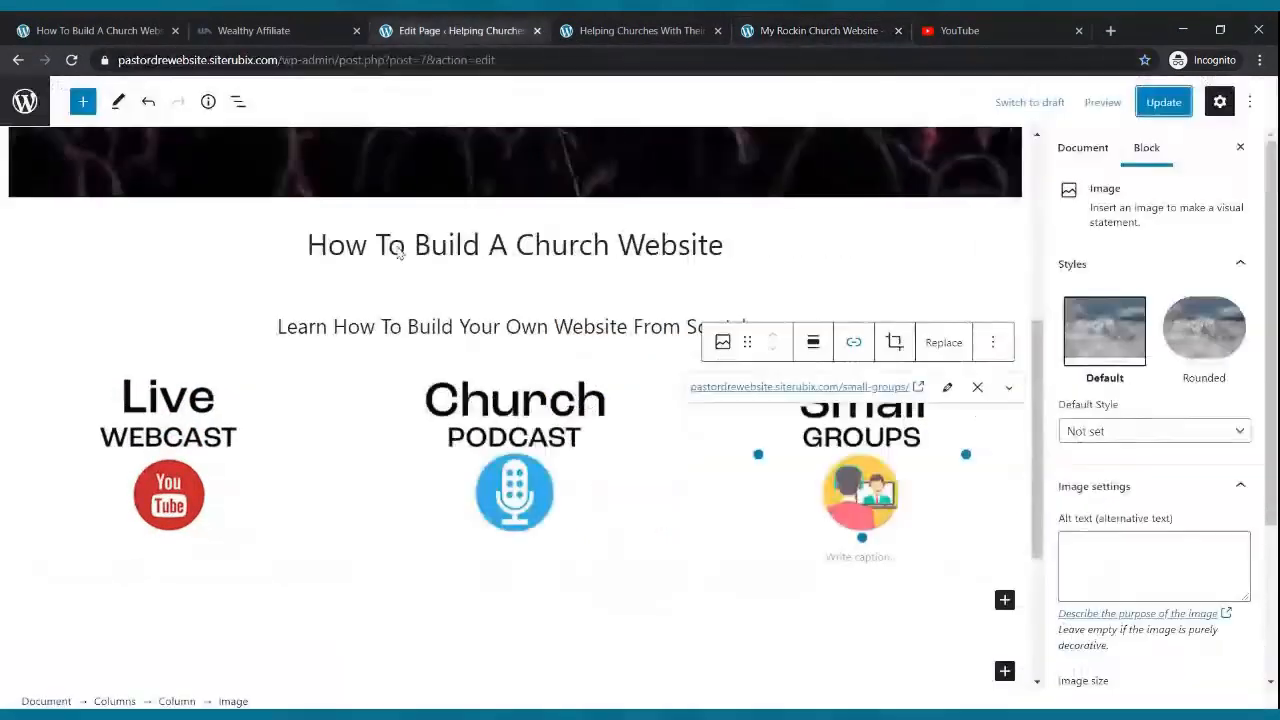
pyautogui.click(450, 31)
# - Add a centred paragraph 'Join Our Live Webcast Sundays at 9:00am' beneath the Live Webcast icon
pyautogui.click(192, 481)
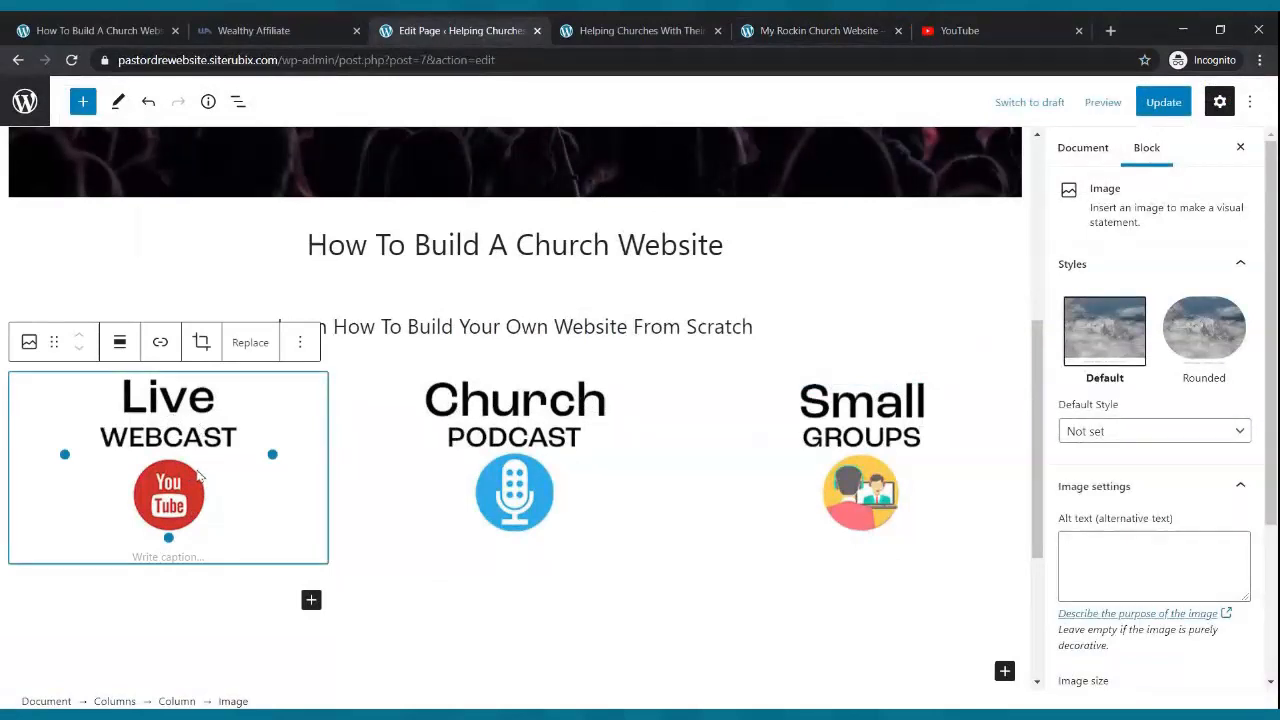
pyautogui.scroll(-1, 200, 478)
pyautogui.click(311, 463)
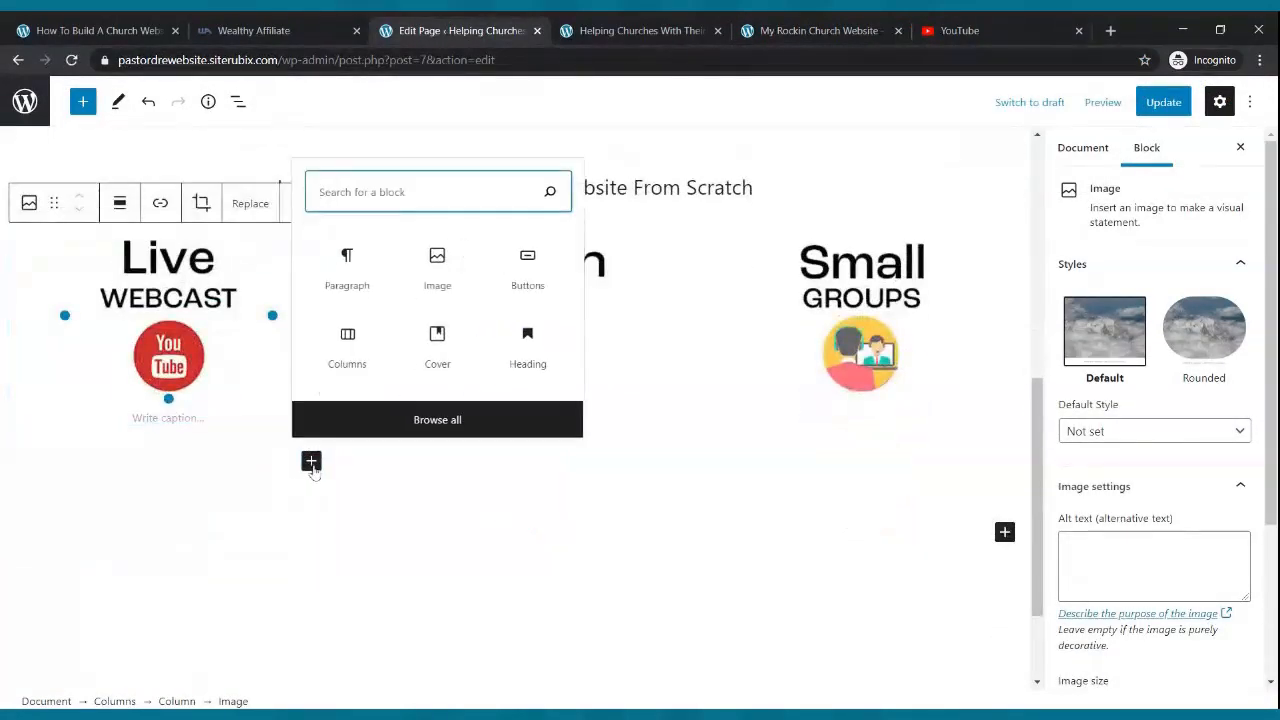
pyautogui.click(350, 270)
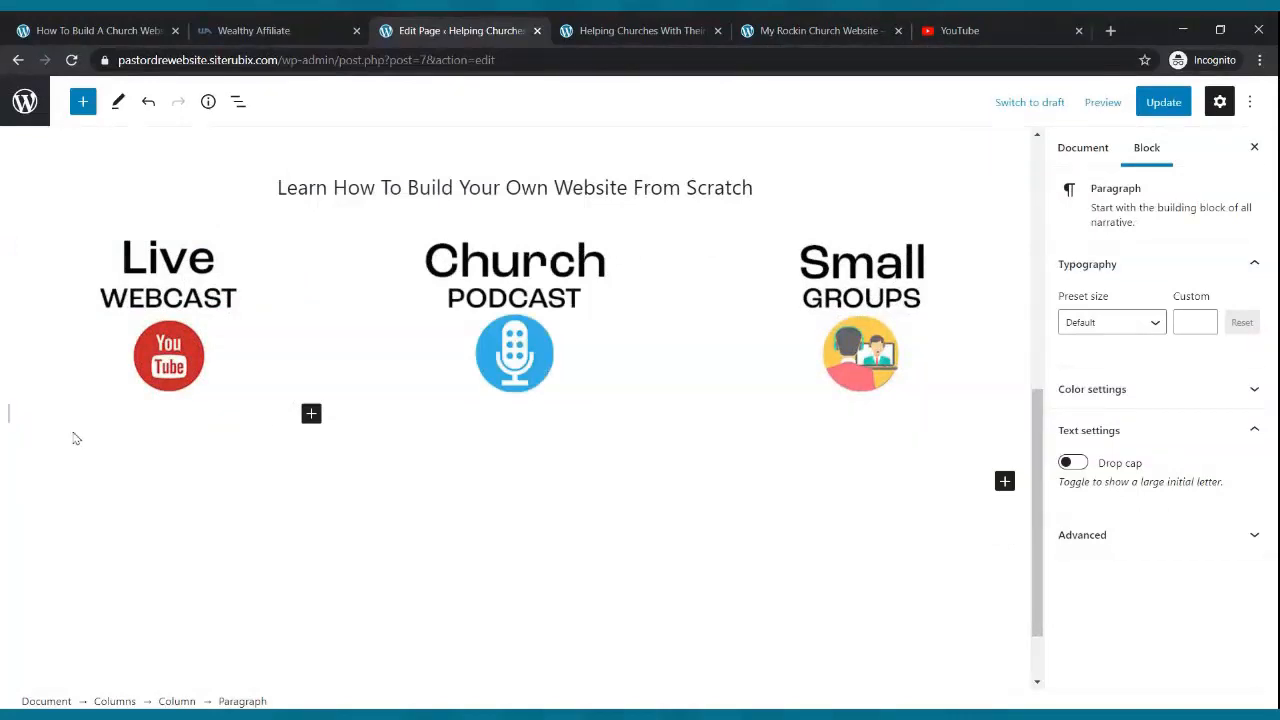
pyautogui.scroll(-1, 5, 440)
pyautogui.write('Join Our')
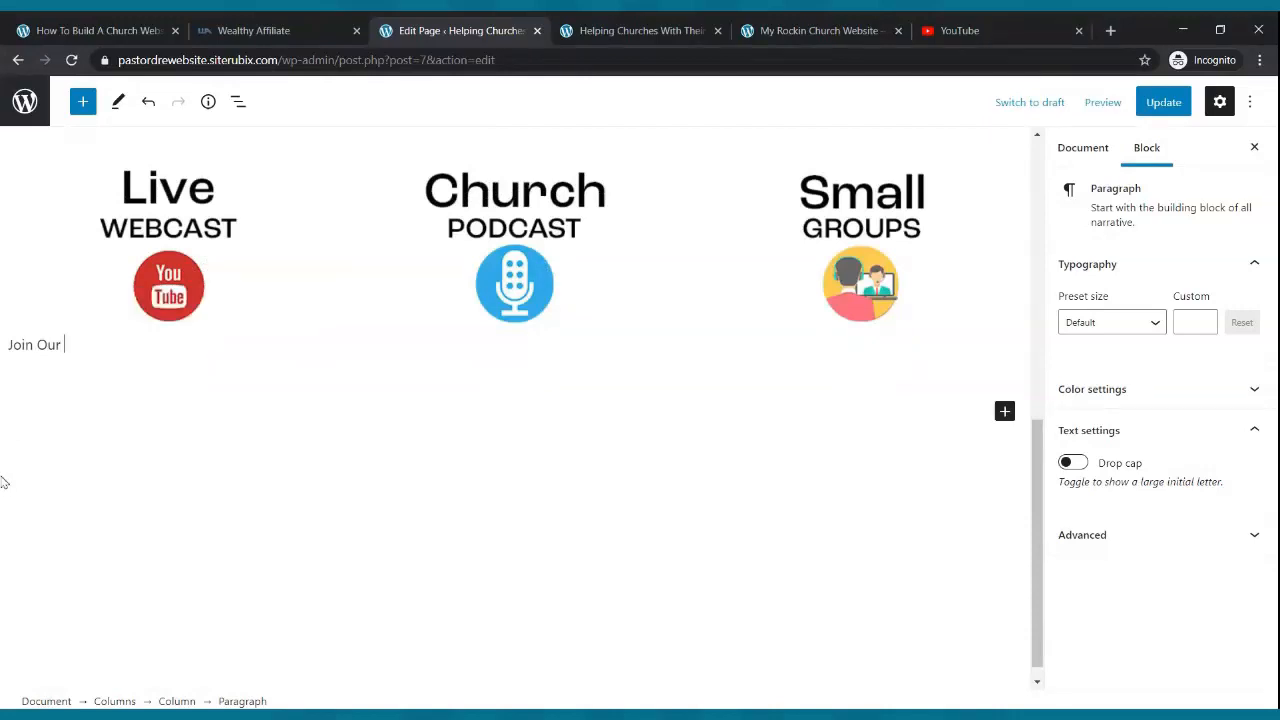
pyautogui.write(' Live Webcast Sundays at')
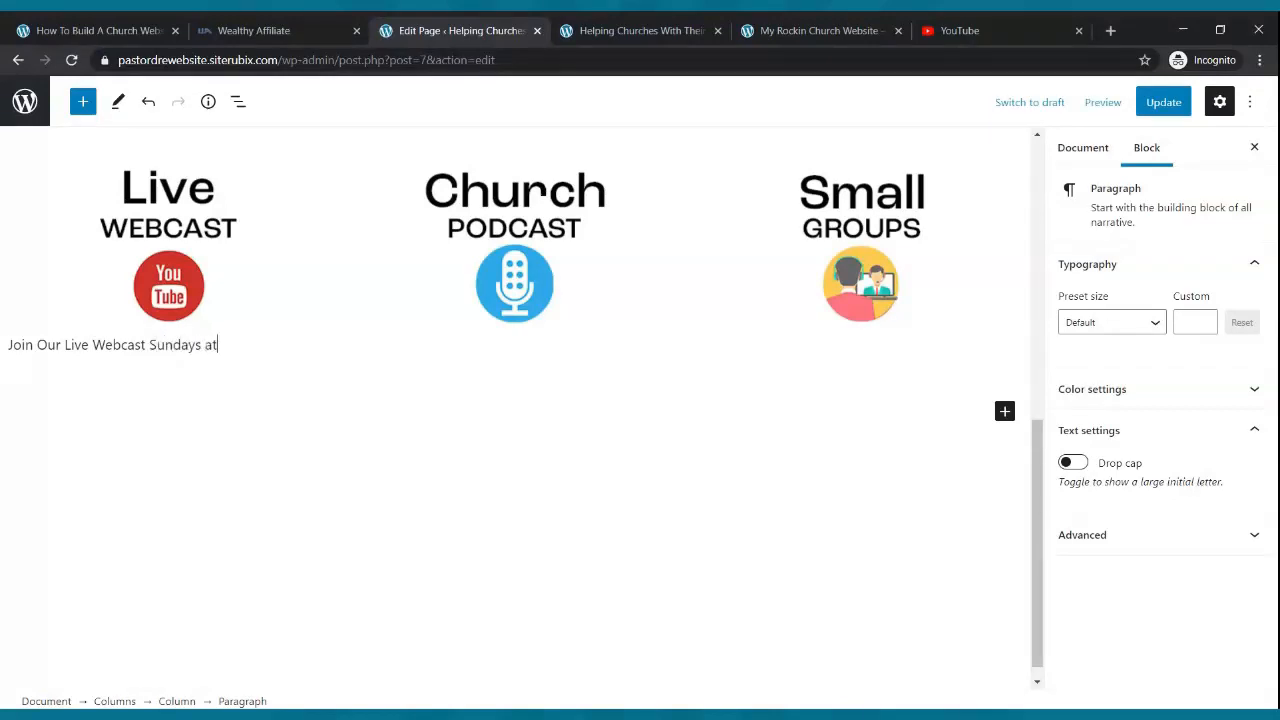
pyautogui.write(' 9:00am')
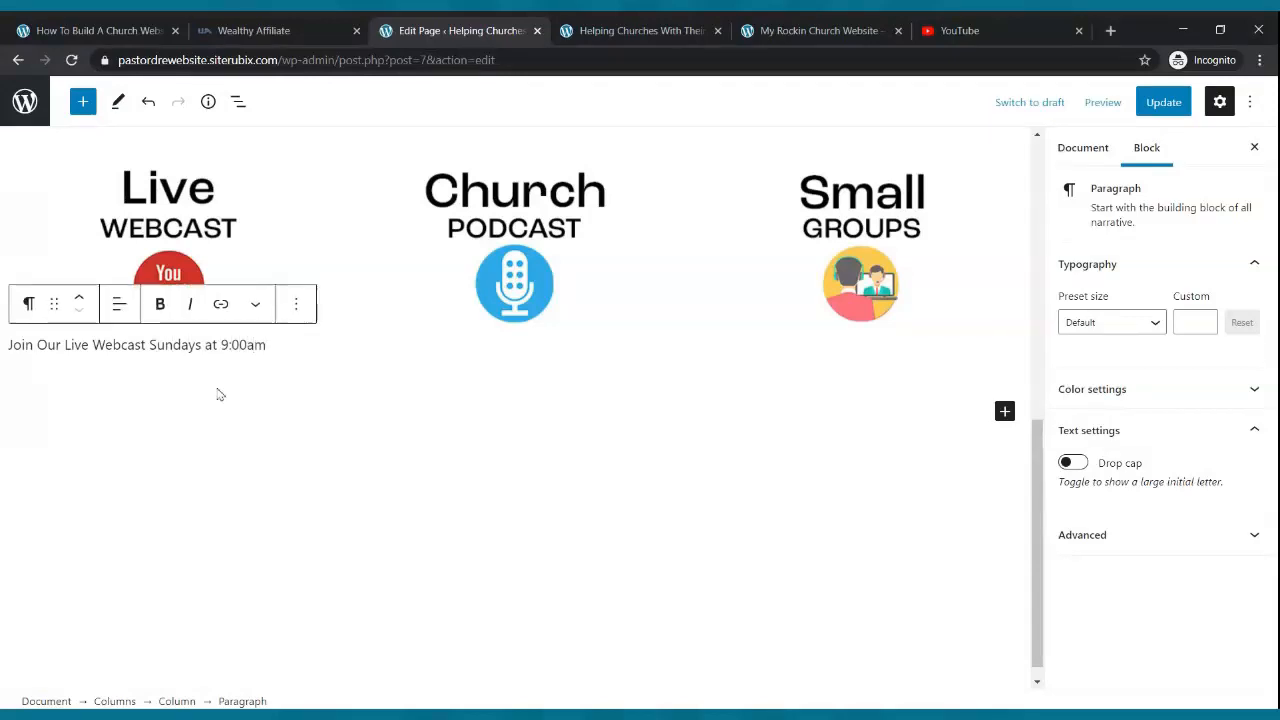
pyautogui.click(194, 347)
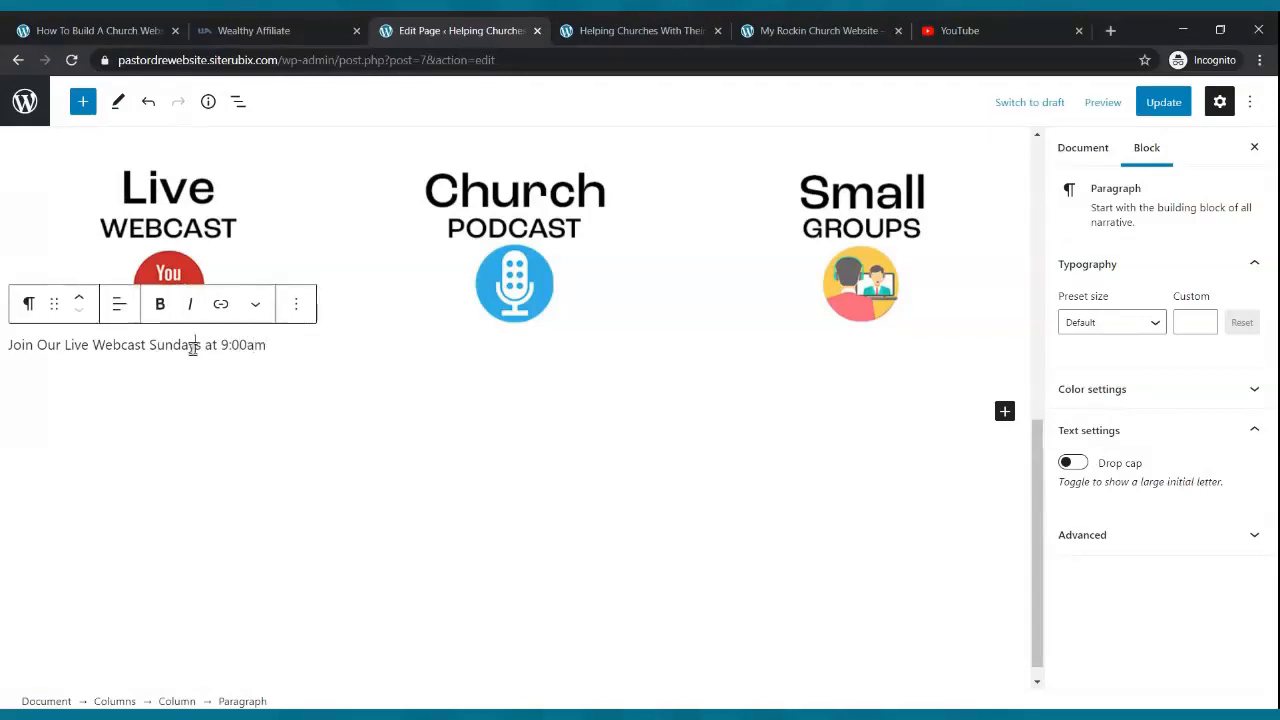
pyautogui.click(119, 304)
pyautogui.click(148, 396)
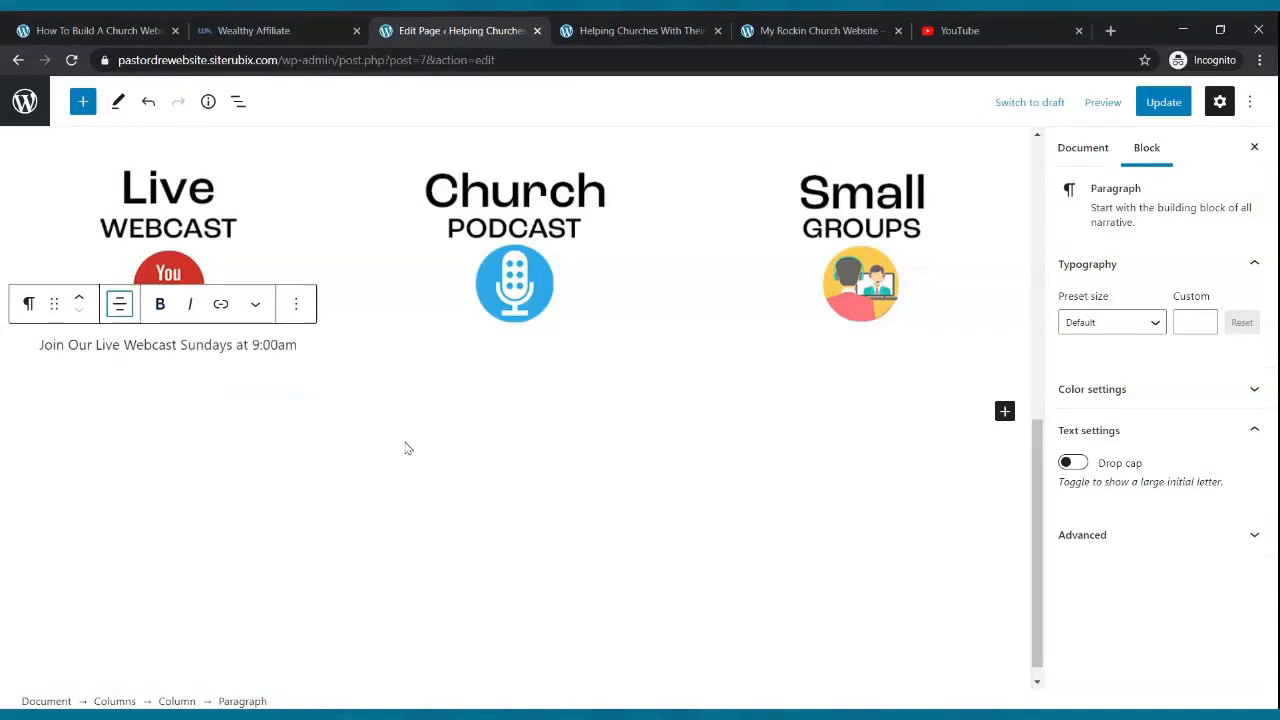
pyautogui.click(516, 299)
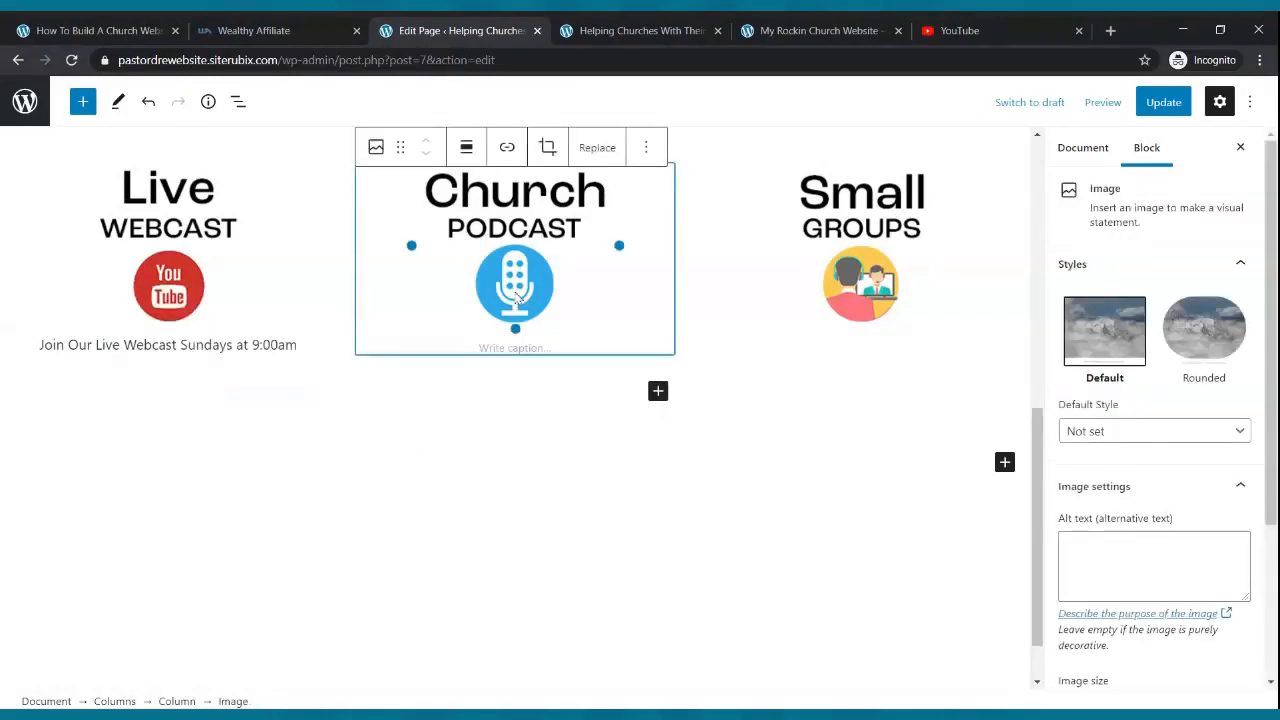
# - Add the centred caption 'Check Out Our Awesome Church Podcast' under the Church Podcast icon
pyautogui.click(658, 392)
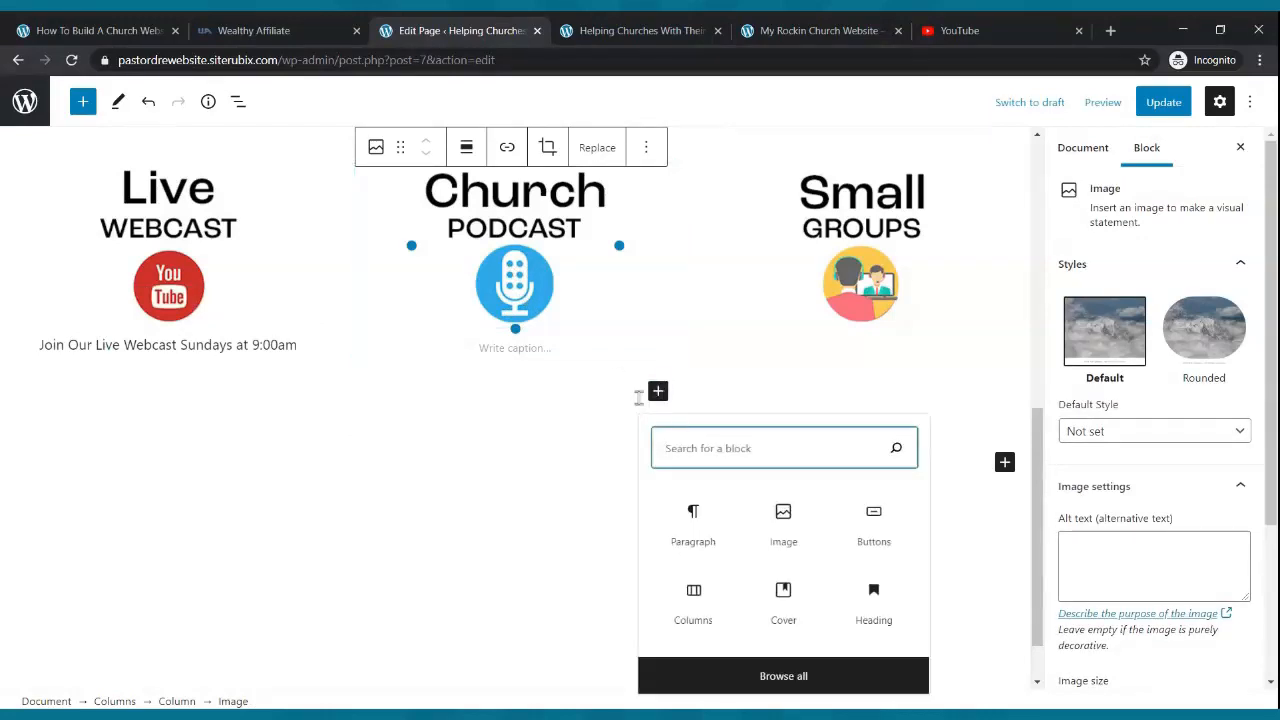
pyautogui.click(728, 522)
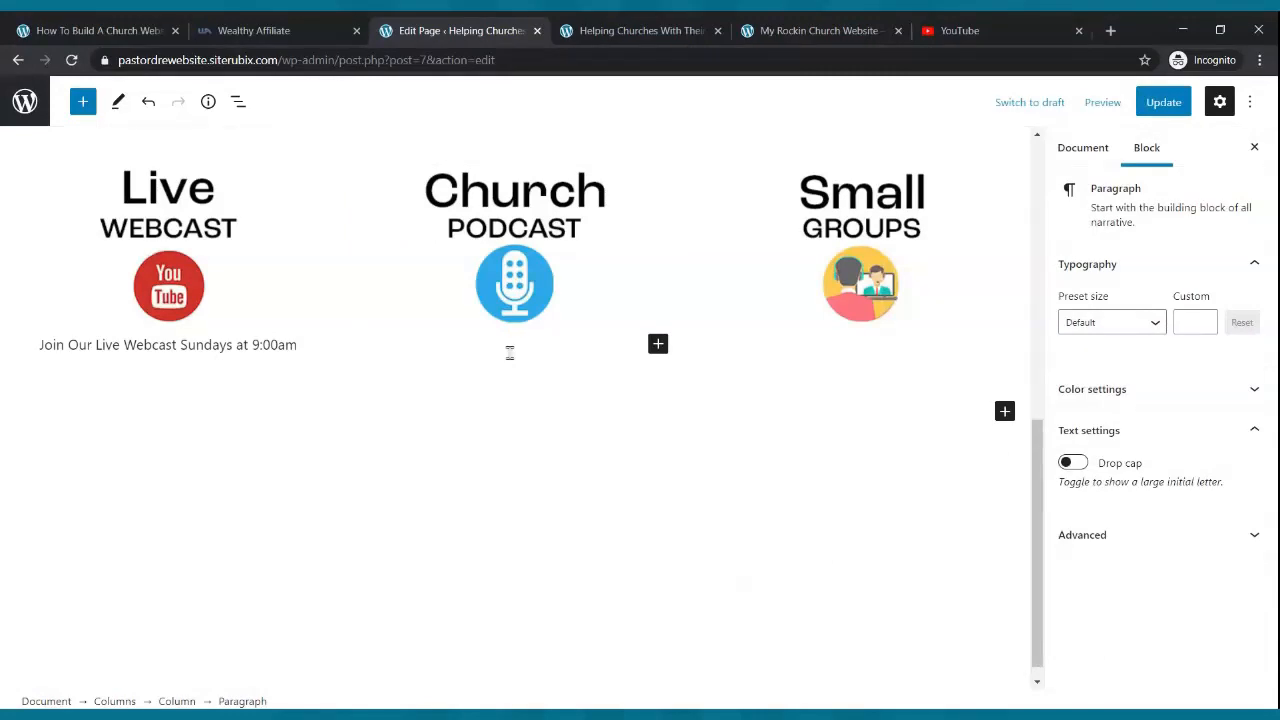
pyautogui.write('Check out')
pyautogui.press('BackSpace')
pyautogui.write('Out our Awesome Church Podcast')
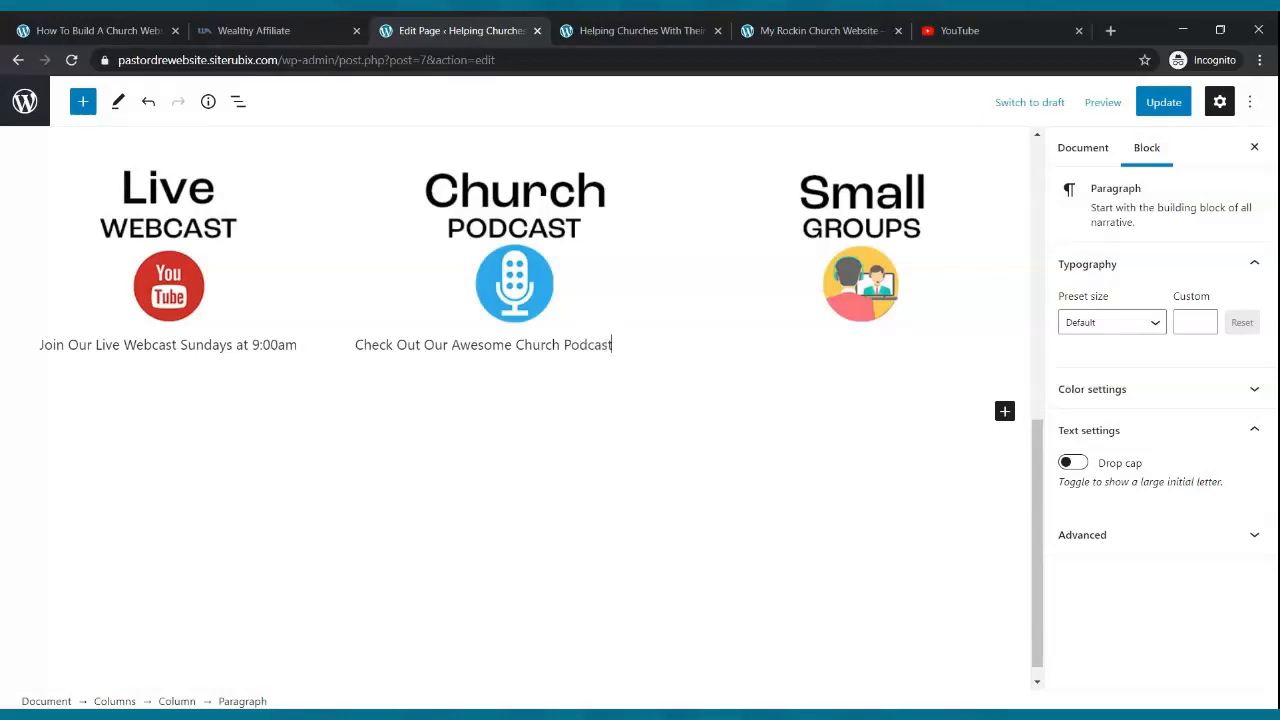
pyautogui.click(466, 304)
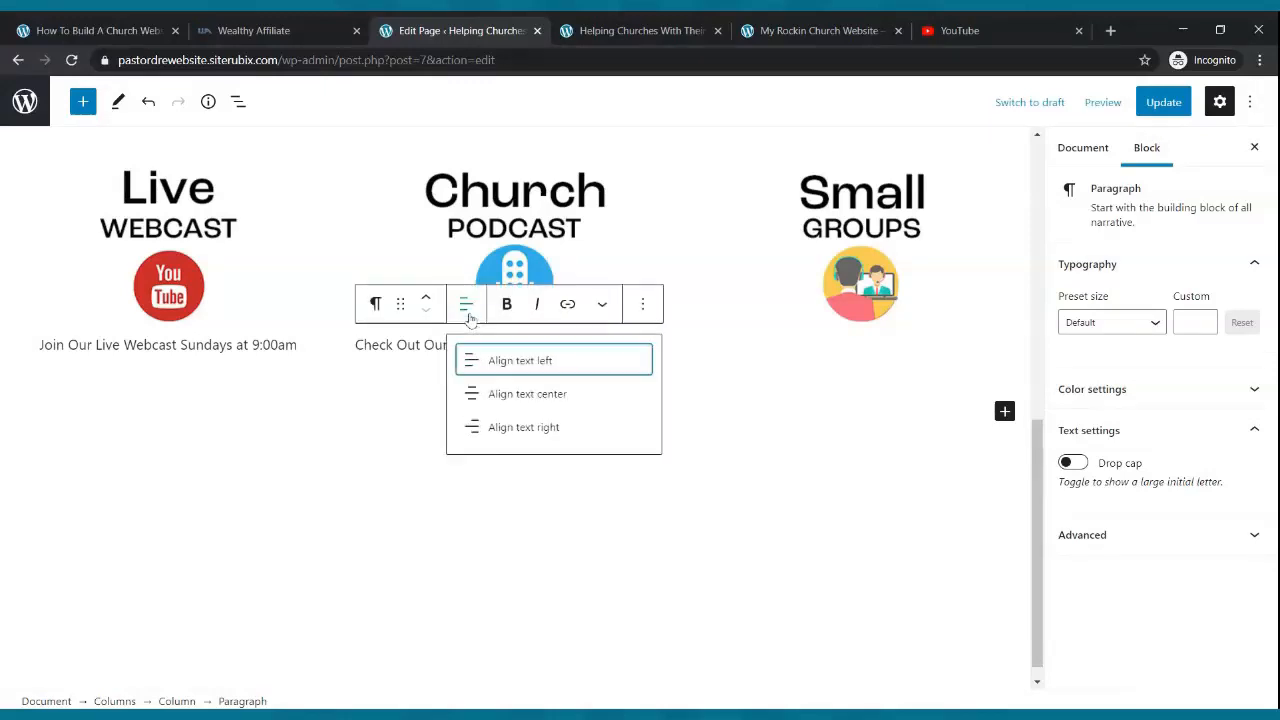
pyautogui.click(506, 394)
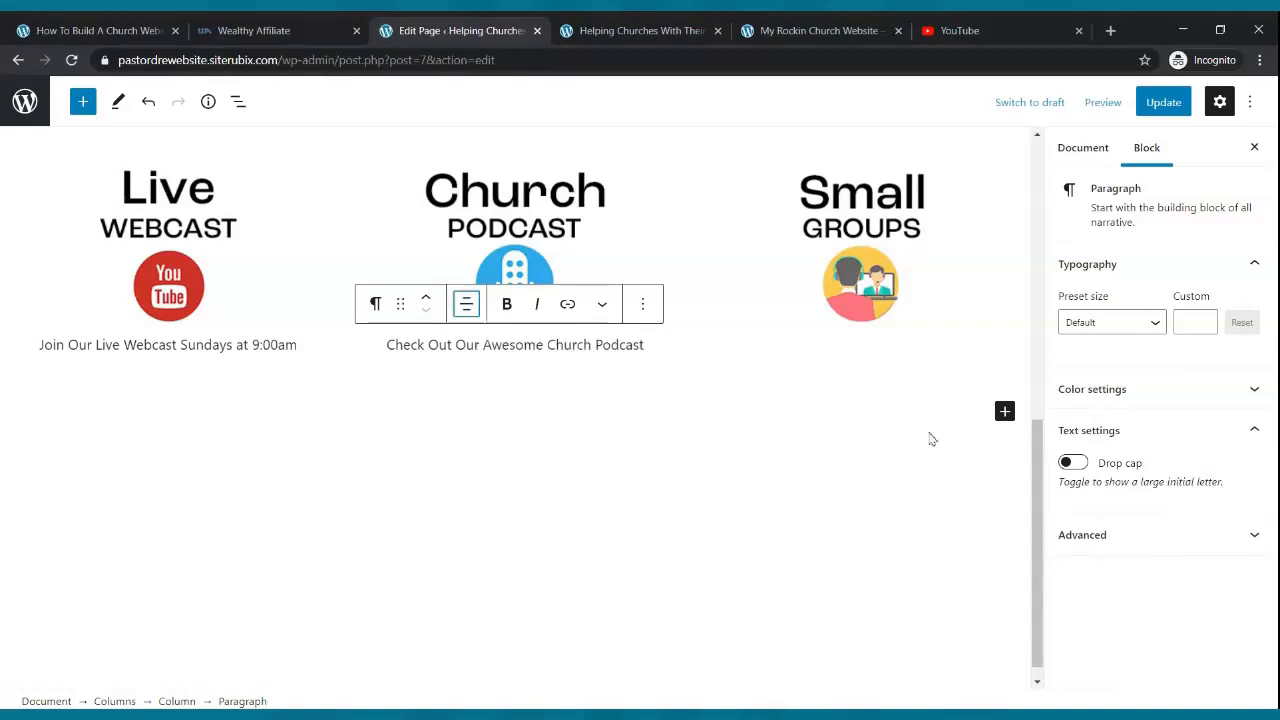
# - Add the centred caption 'Feel Free To Join One Of Our Small Groups' under the Small Groups icon, fixing the typo
pyautogui.click(882, 289)
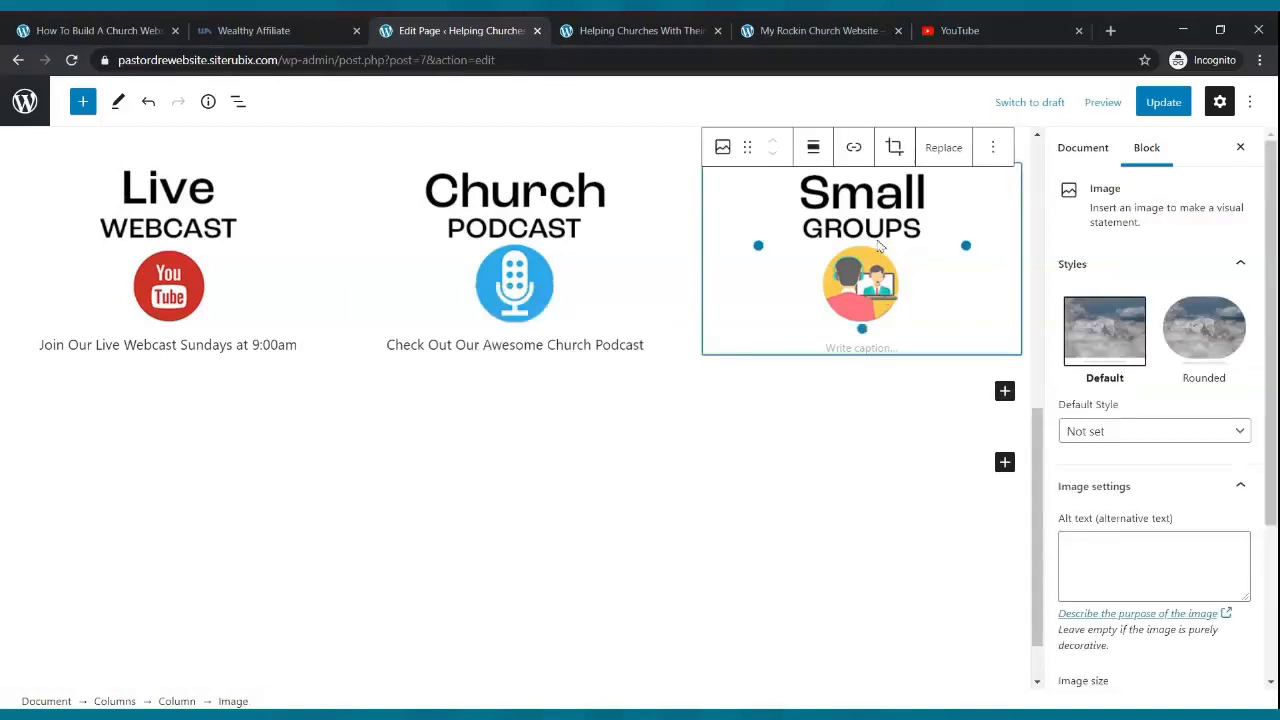
pyautogui.click(1004, 390)
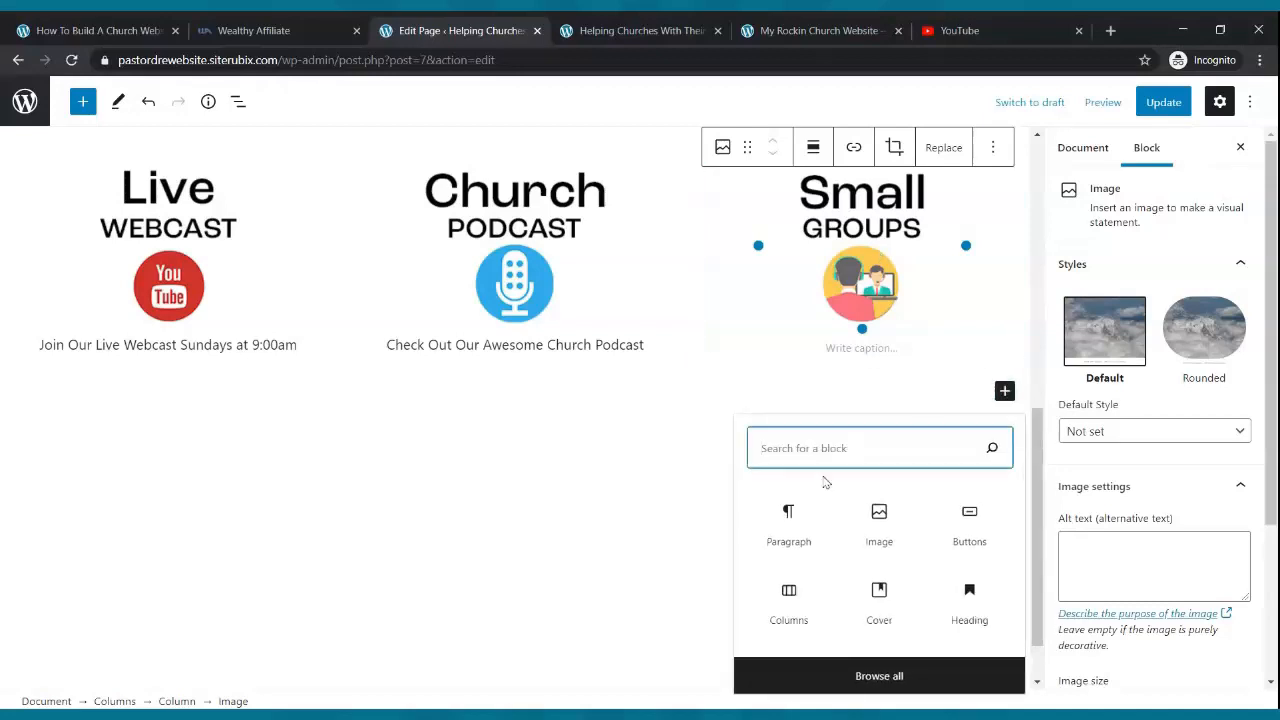
pyautogui.click(800, 512)
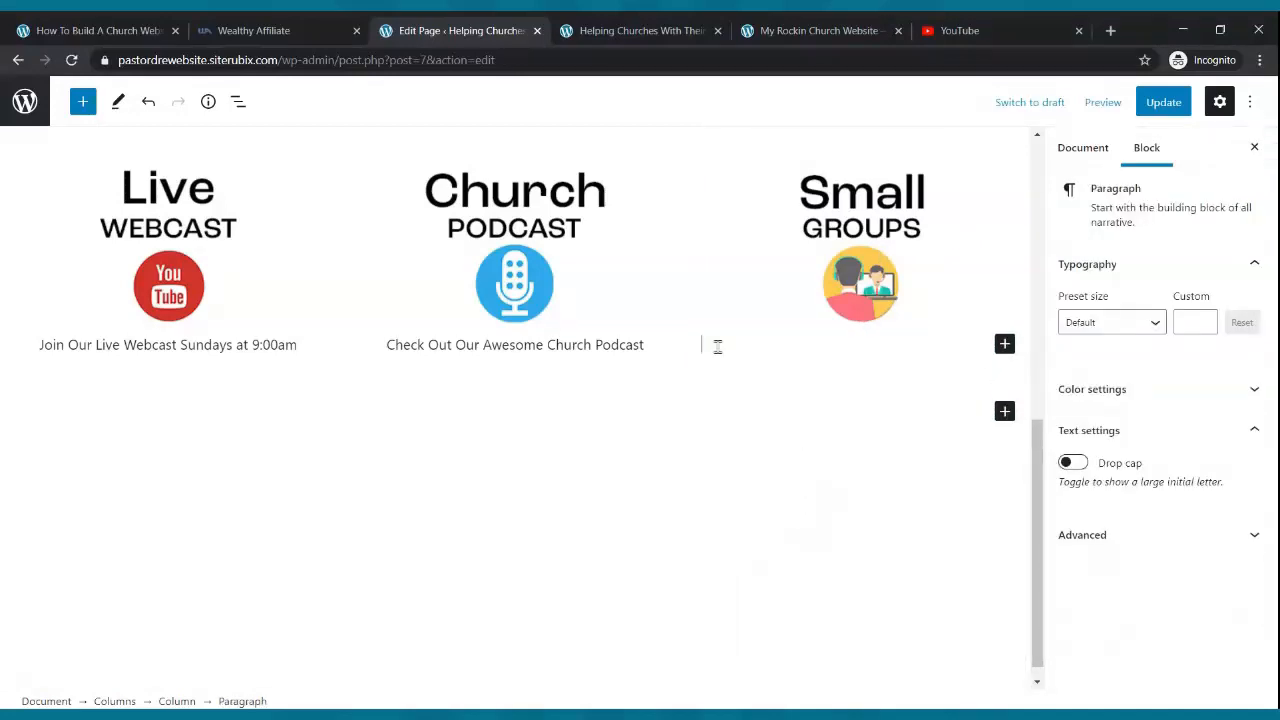
pyautogui.write('Fe')
pyautogui.write('e Free To Join One Of ou')
pyautogui.write(' Our S')
pyautogui.write('mall Groups')
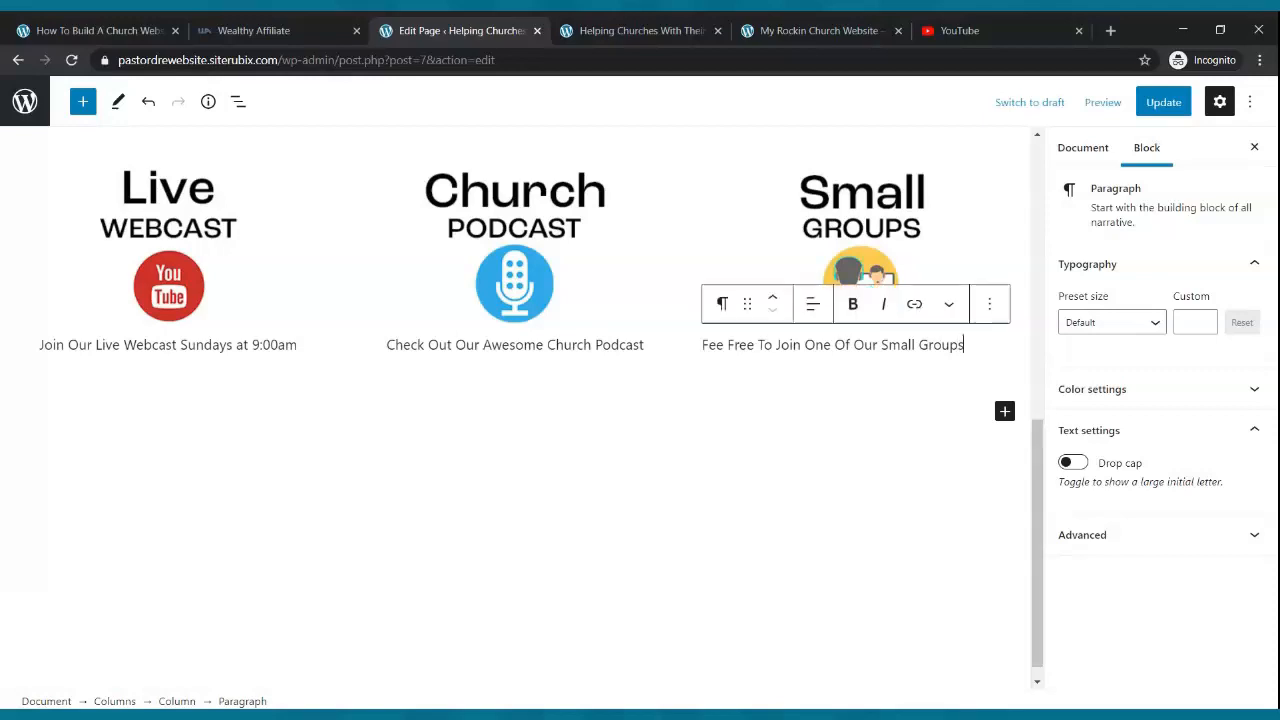
pyautogui.click(723, 344)
pyautogui.write('l')
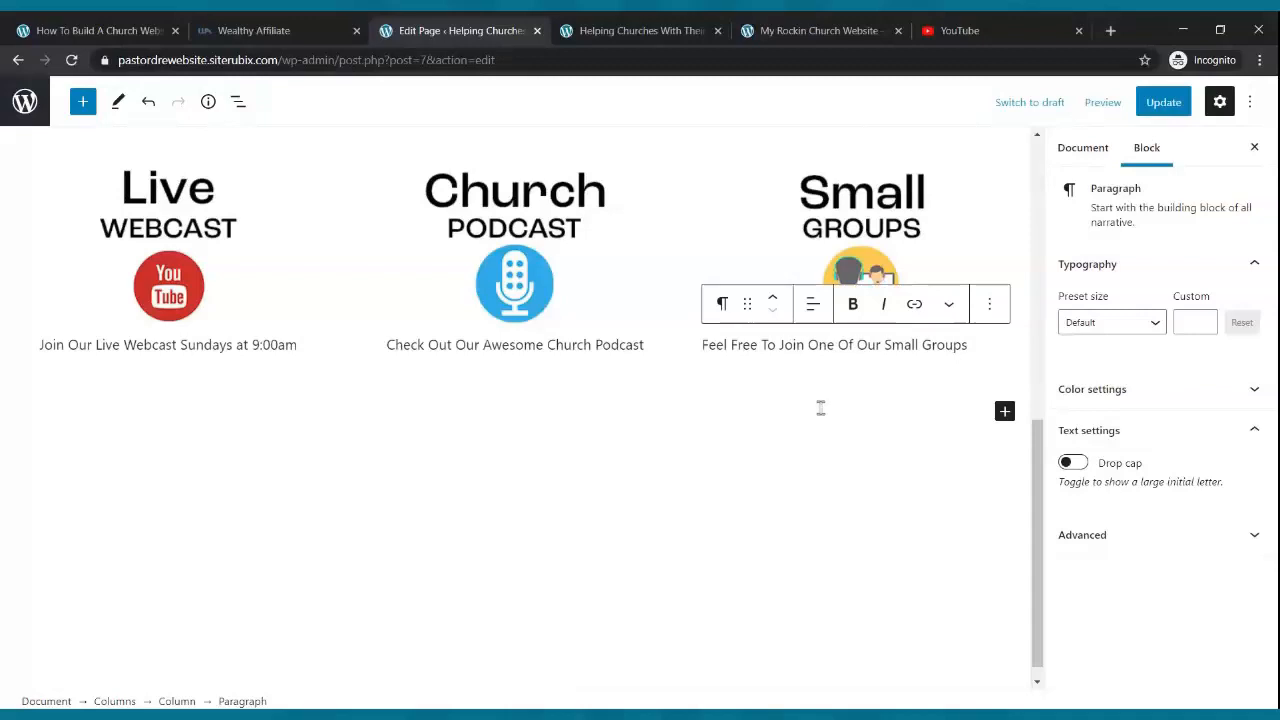
pyautogui.click(813, 304)
pyautogui.click(835, 394)
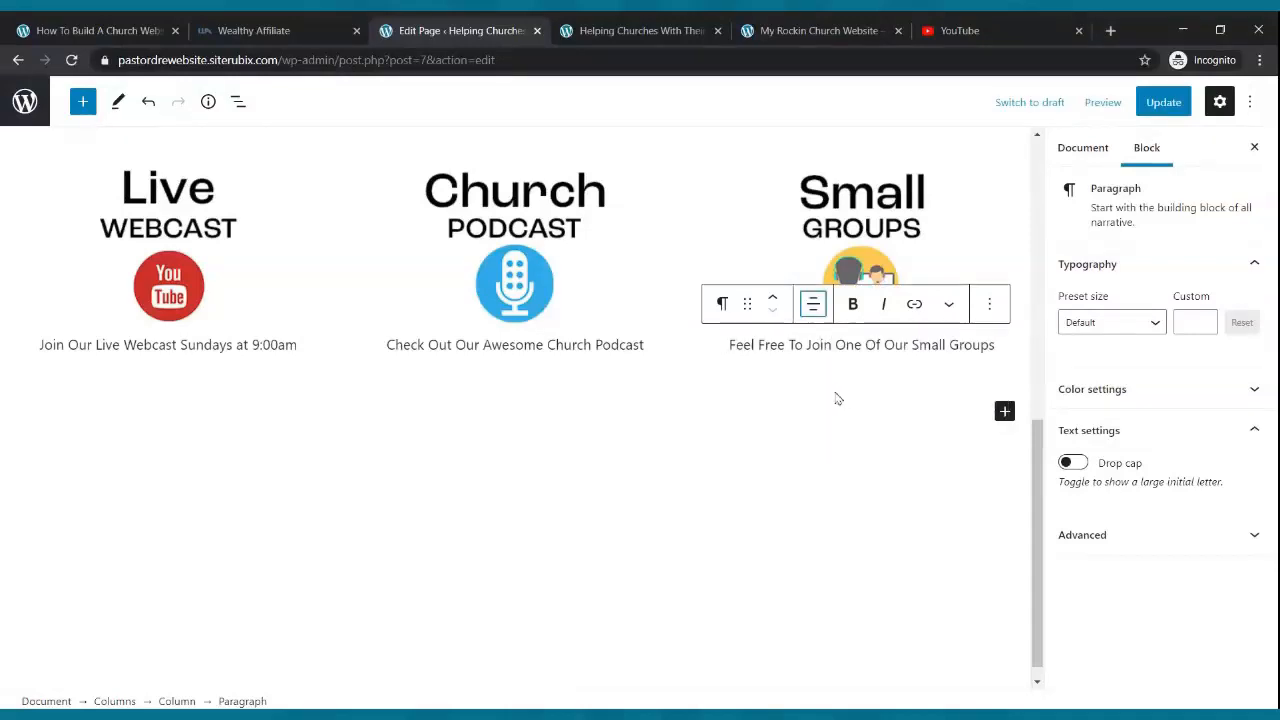
# - Update the page and reload the live home page to check the three captions
pyautogui.click(1152, 104)
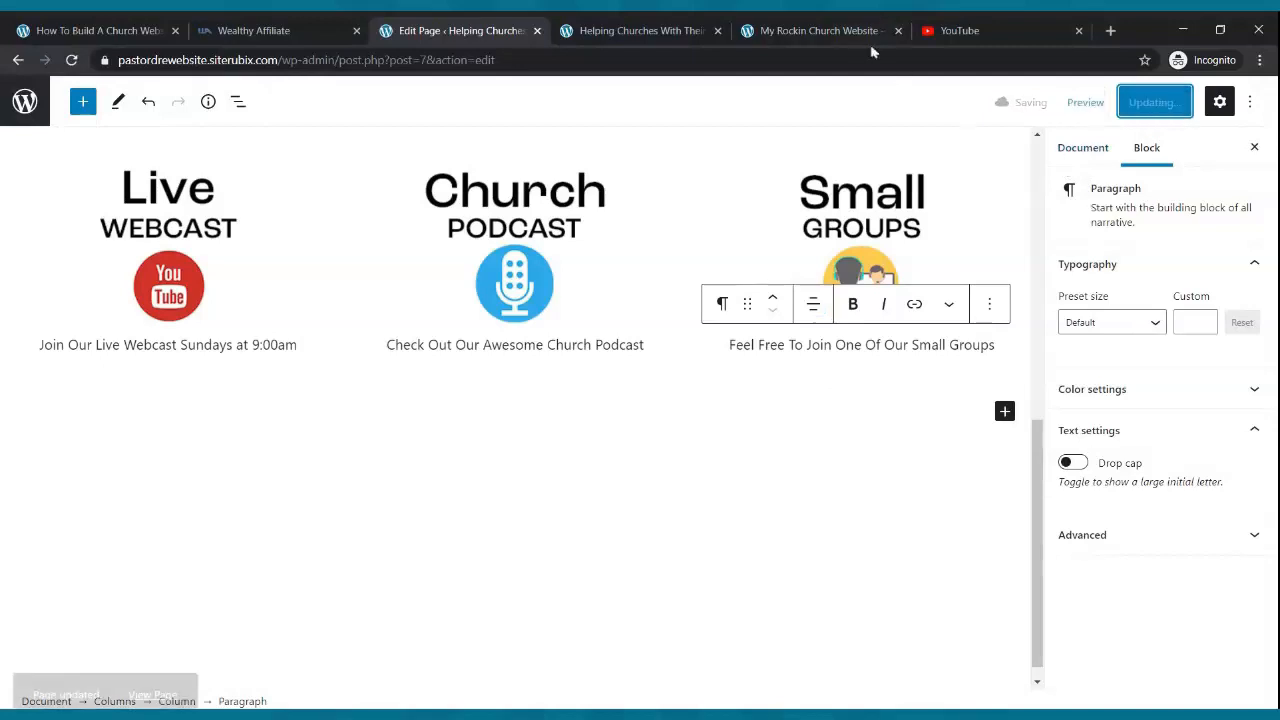
pyautogui.click(688, 30)
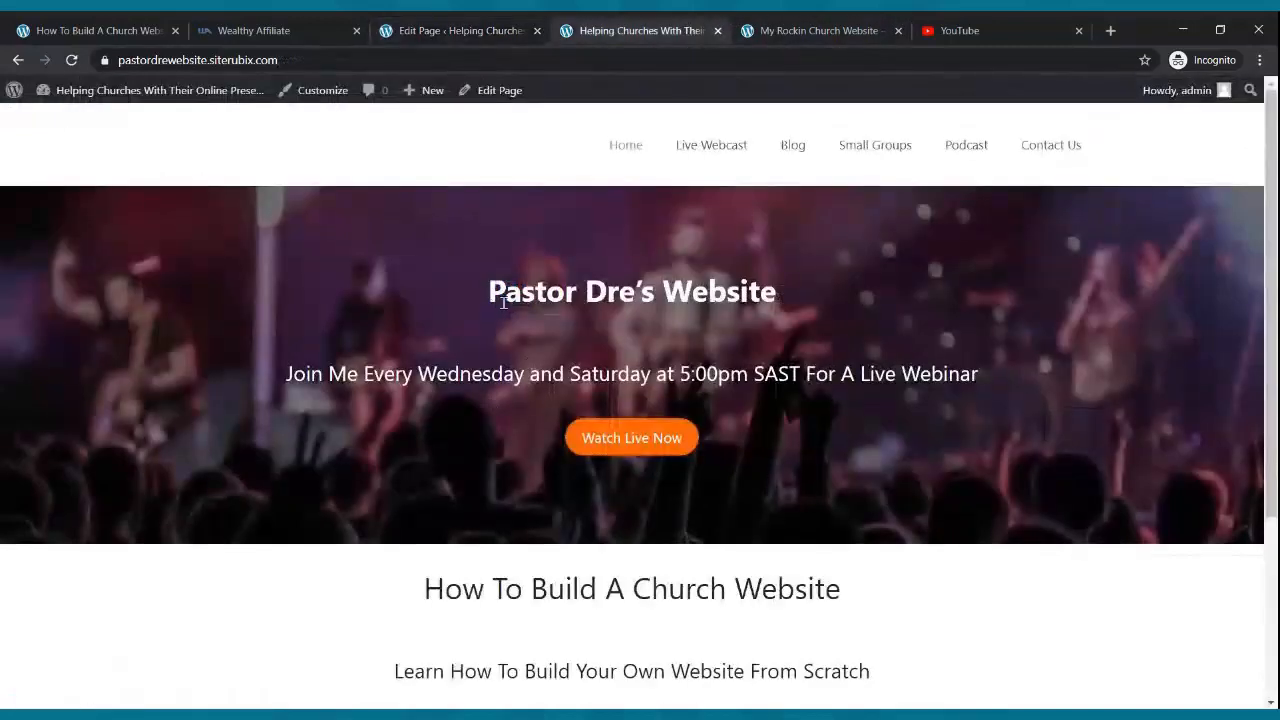
pyautogui.click(71, 60)
pyautogui.scroll(-3, 309, 271)
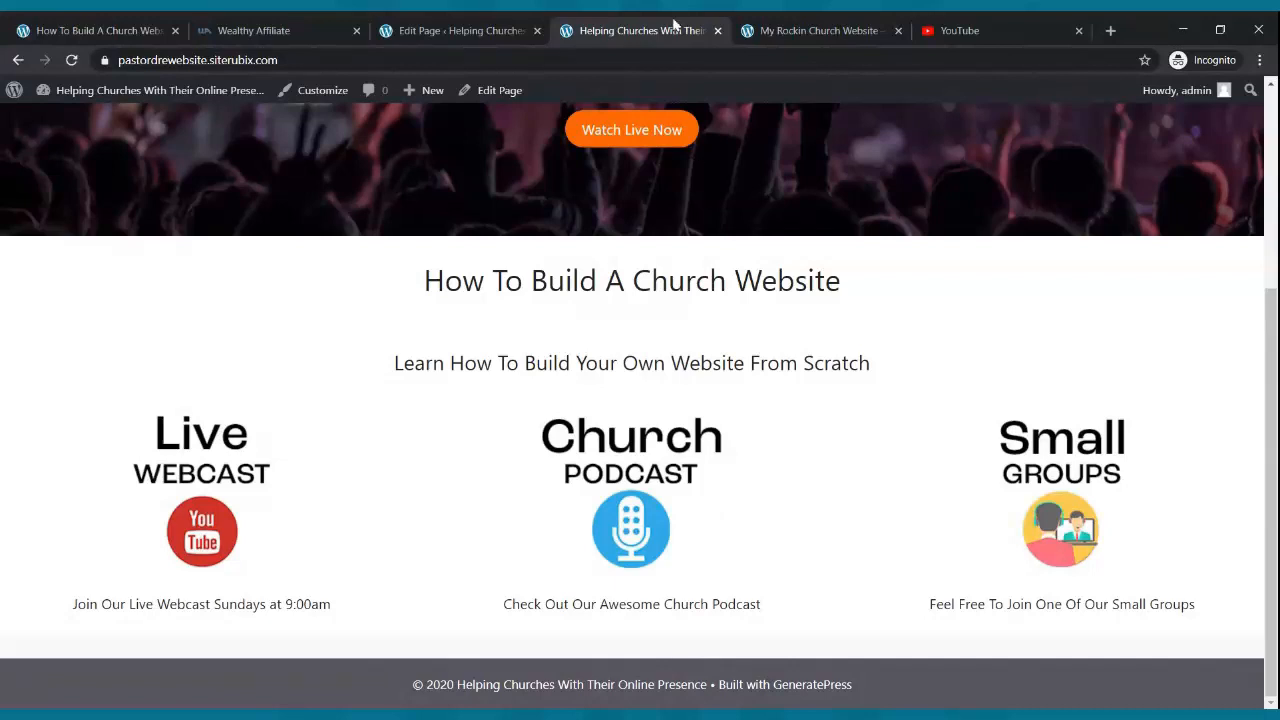
# - Compare with the My Rockin Church Website reference page, then return to the editor
pyautogui.click(790, 32)
pyautogui.scroll(-2, 770, 222)
pyautogui.scroll(-4, 770, 222)
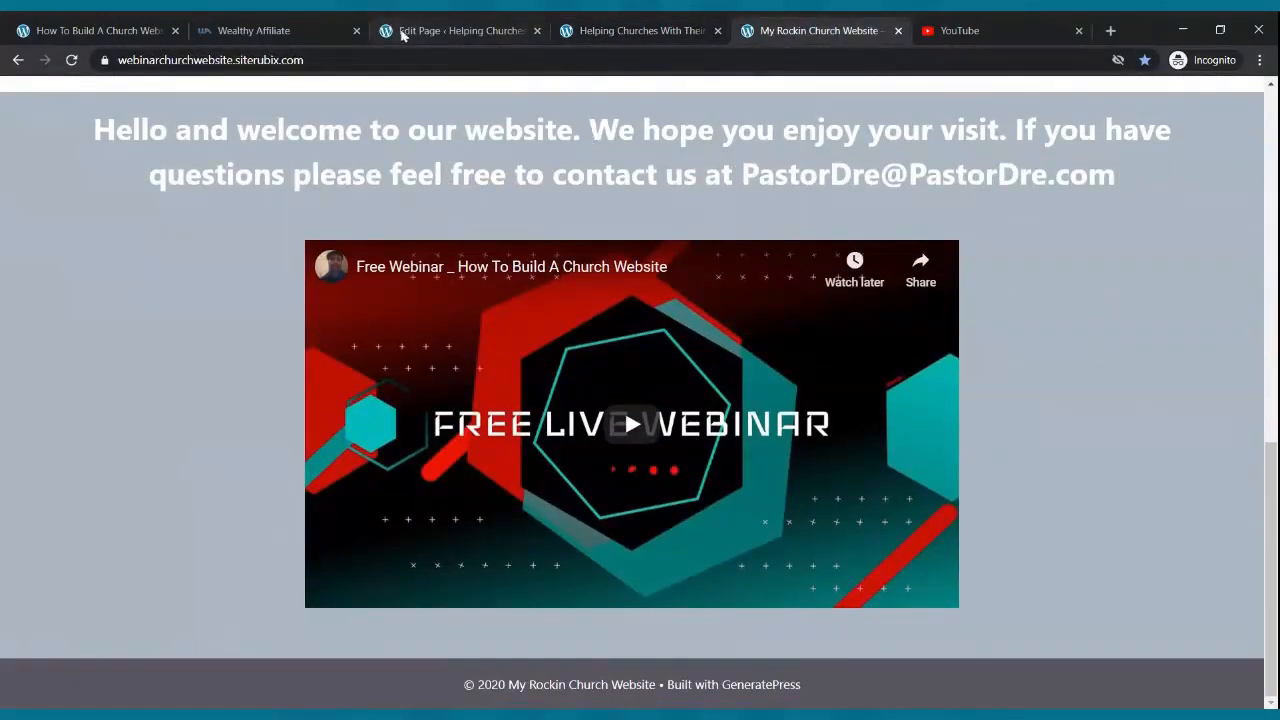
pyautogui.click(403, 32)
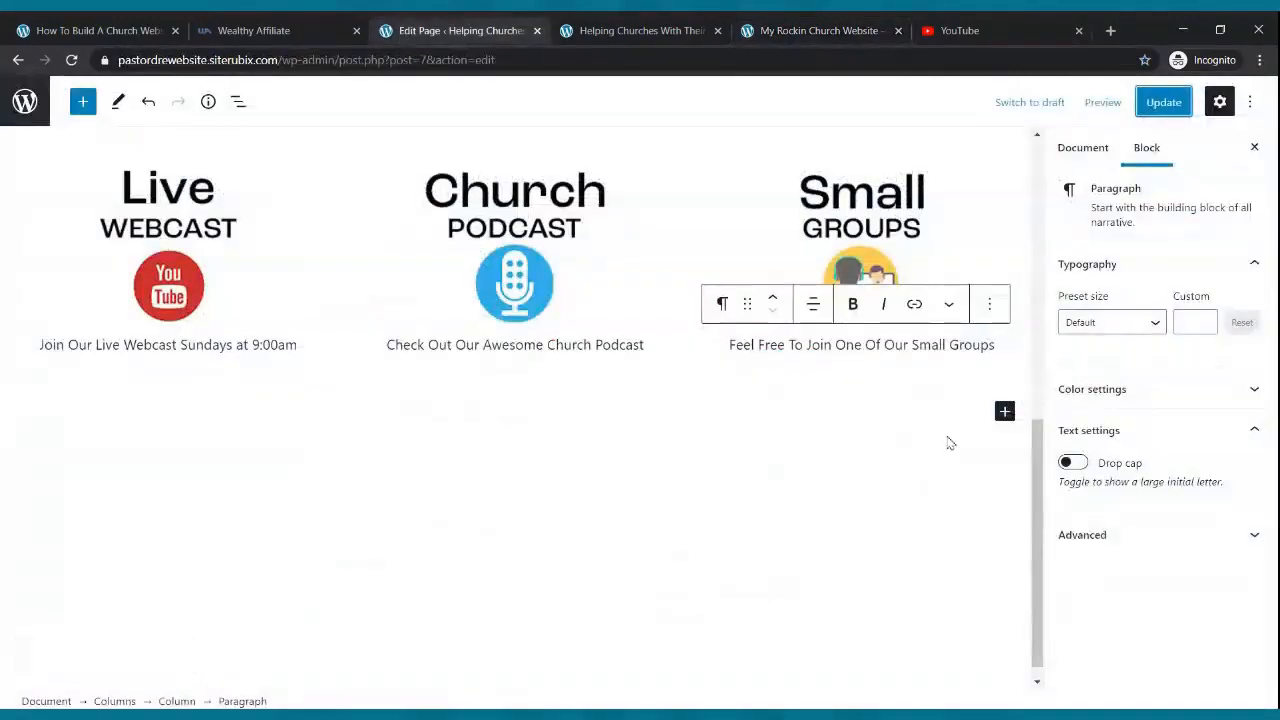
# - Insert a Columns block with three equal-width columns below the icon columns
pyautogui.click(1004, 413)
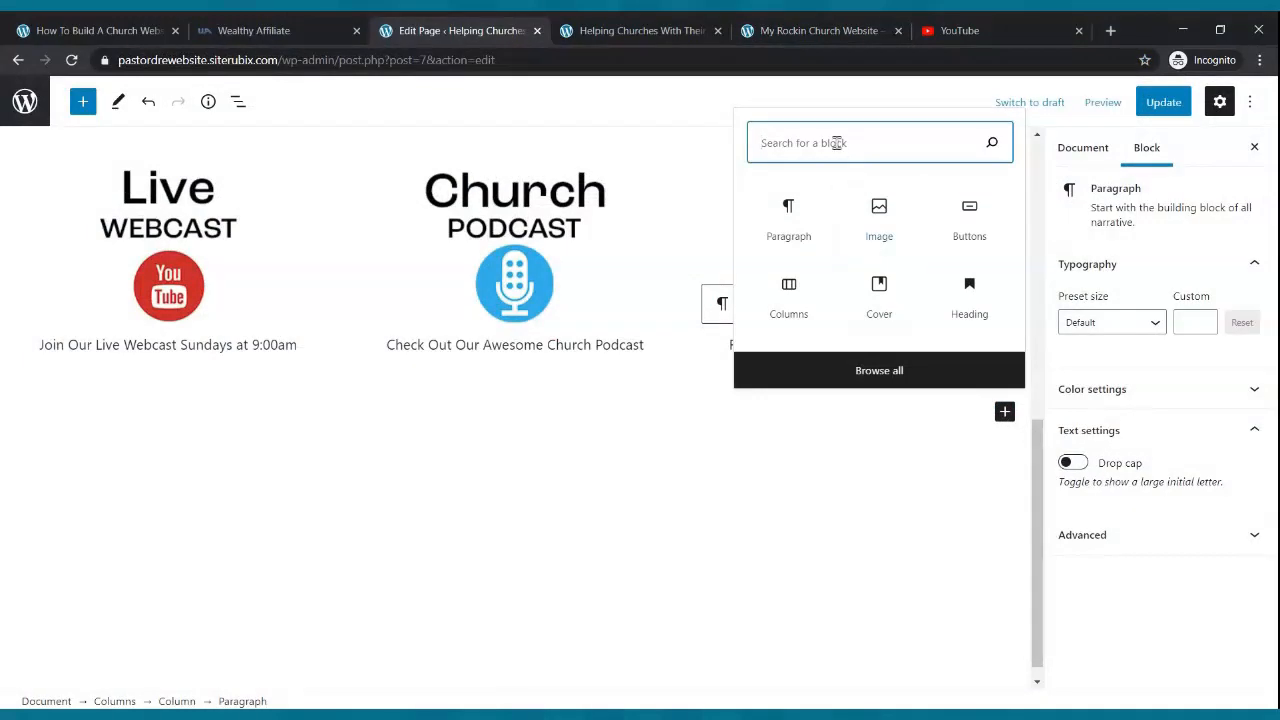
pyautogui.write('columns')
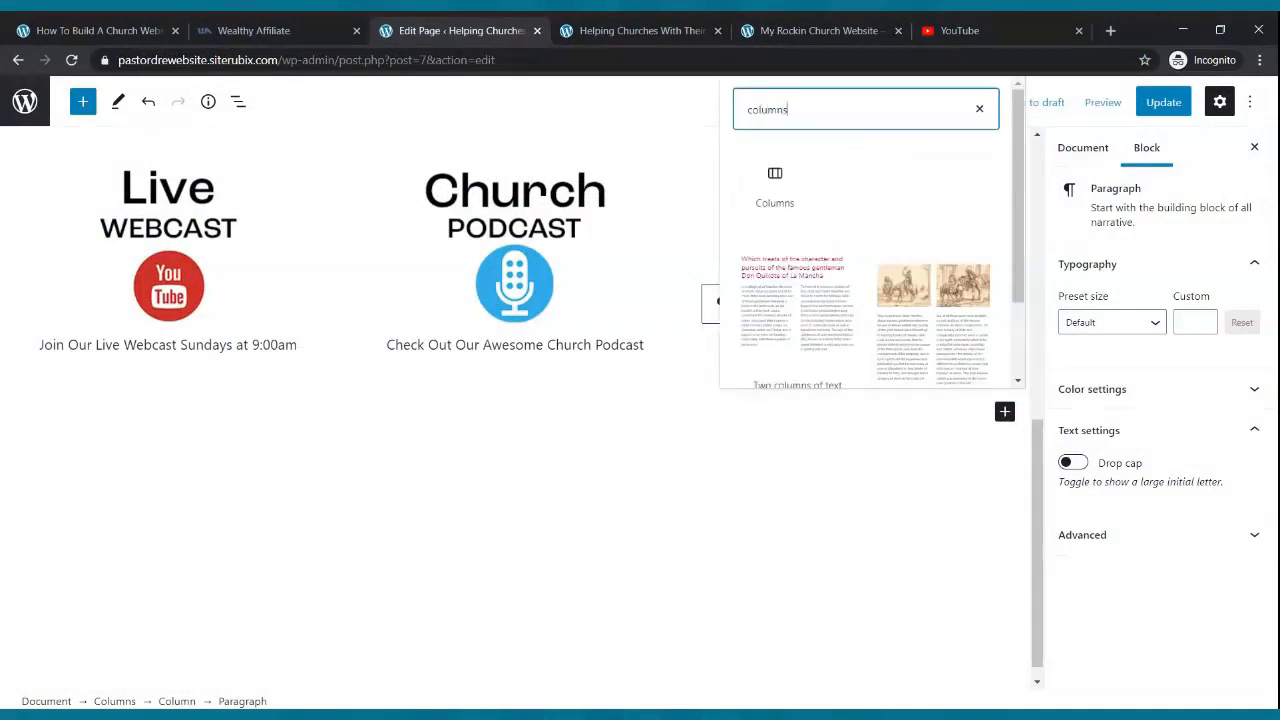
pyautogui.click(785, 195)
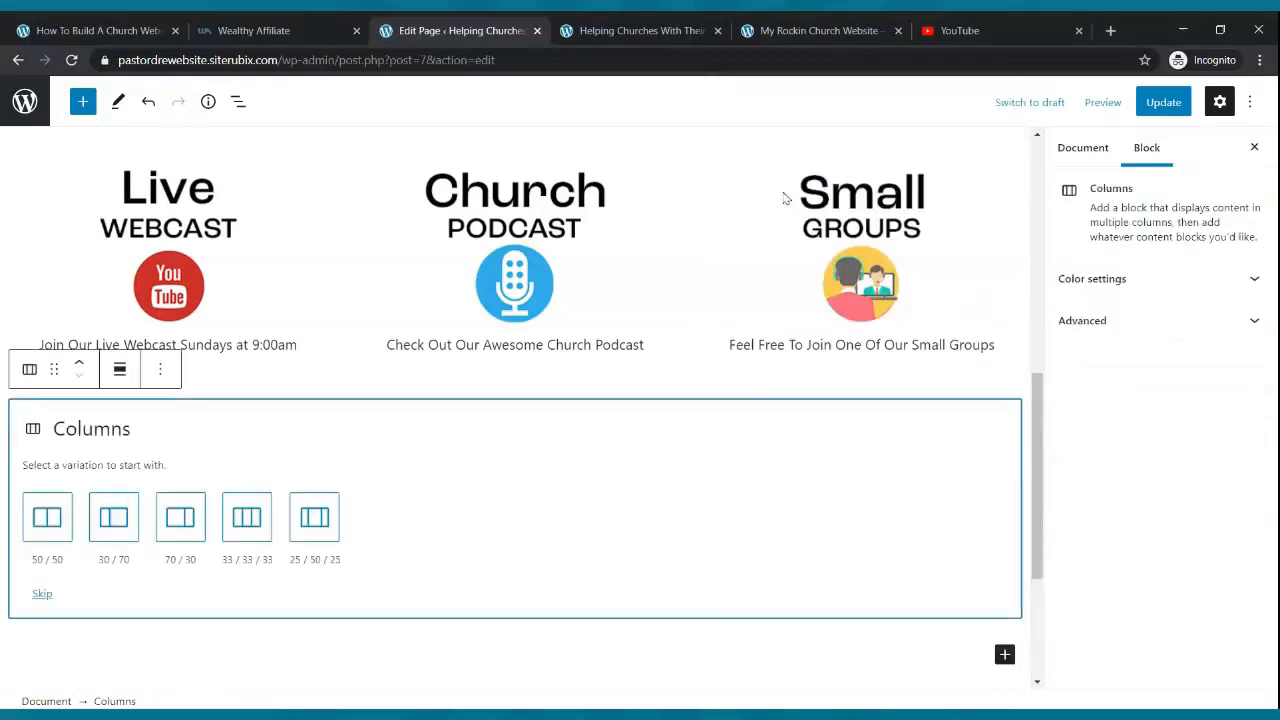
pyautogui.click(246, 530)
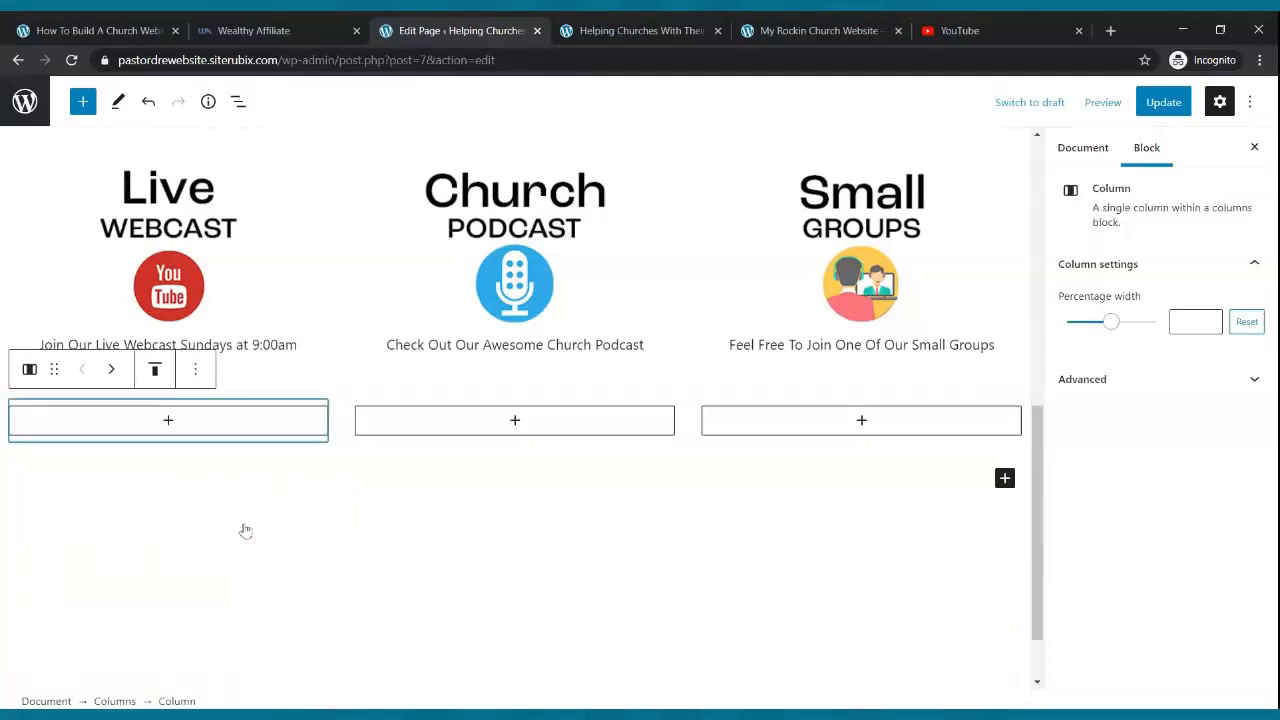
# - Add a YouTube embed block to the middle column
pyautogui.click(515, 421)
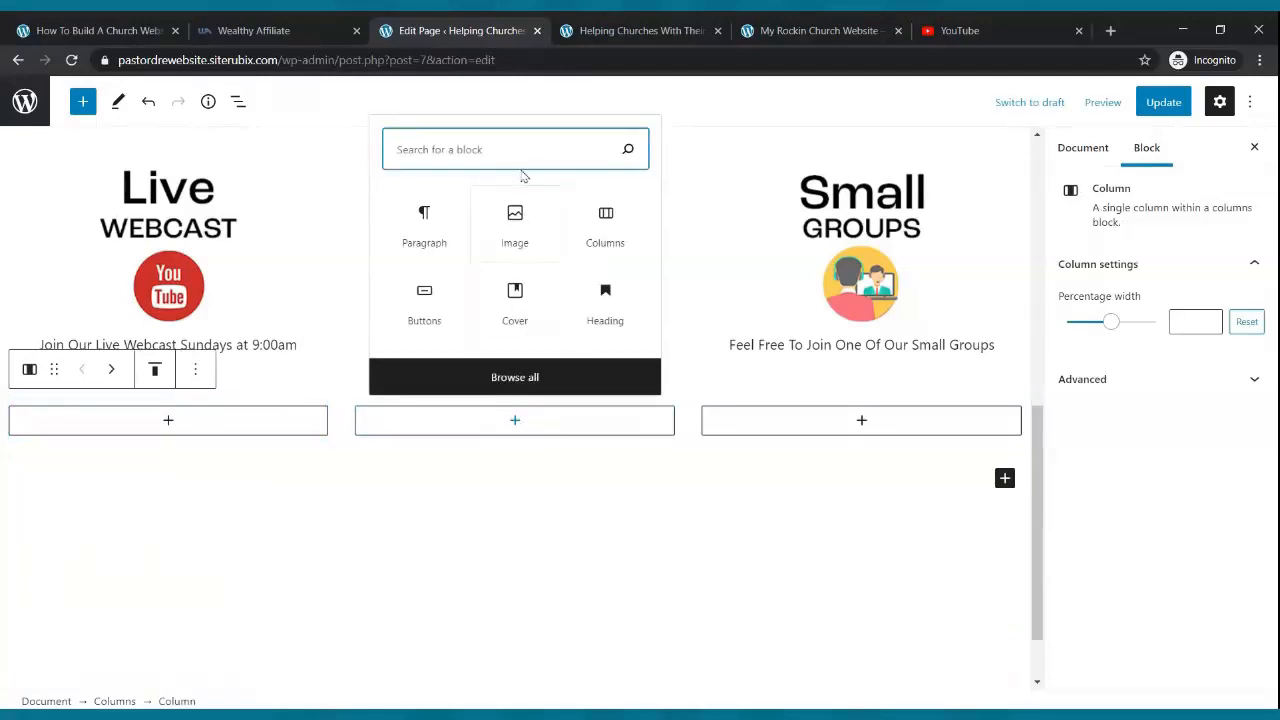
pyautogui.write('video')
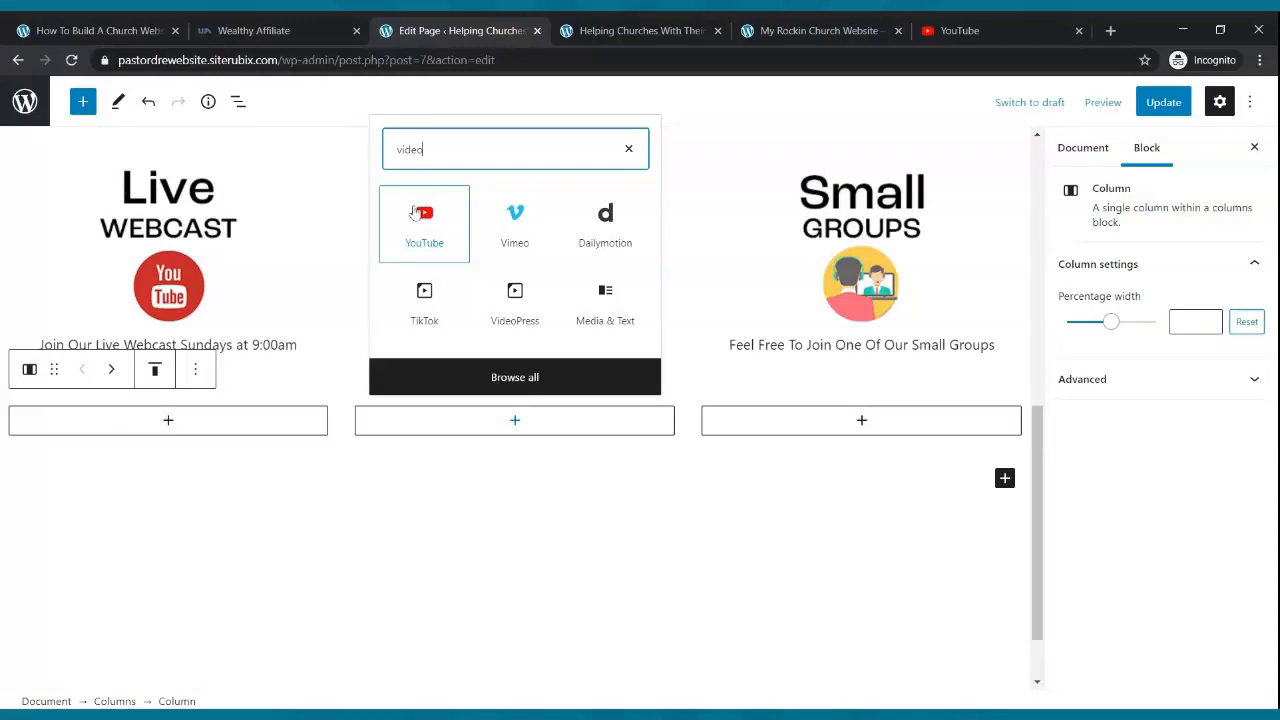
pyautogui.click(421, 228)
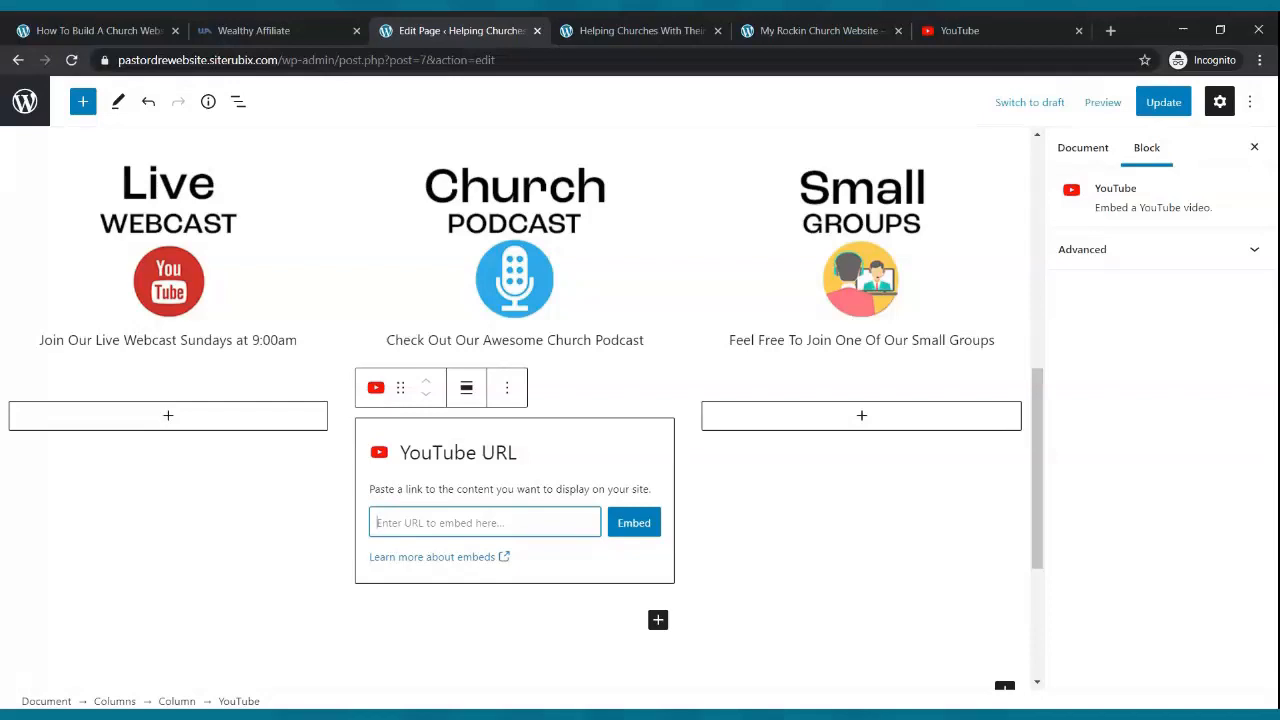
# - On YouTube, open the 'How To Build A Church Website From Scratch' video from your channel and pause it
pyautogui.click(950, 30)
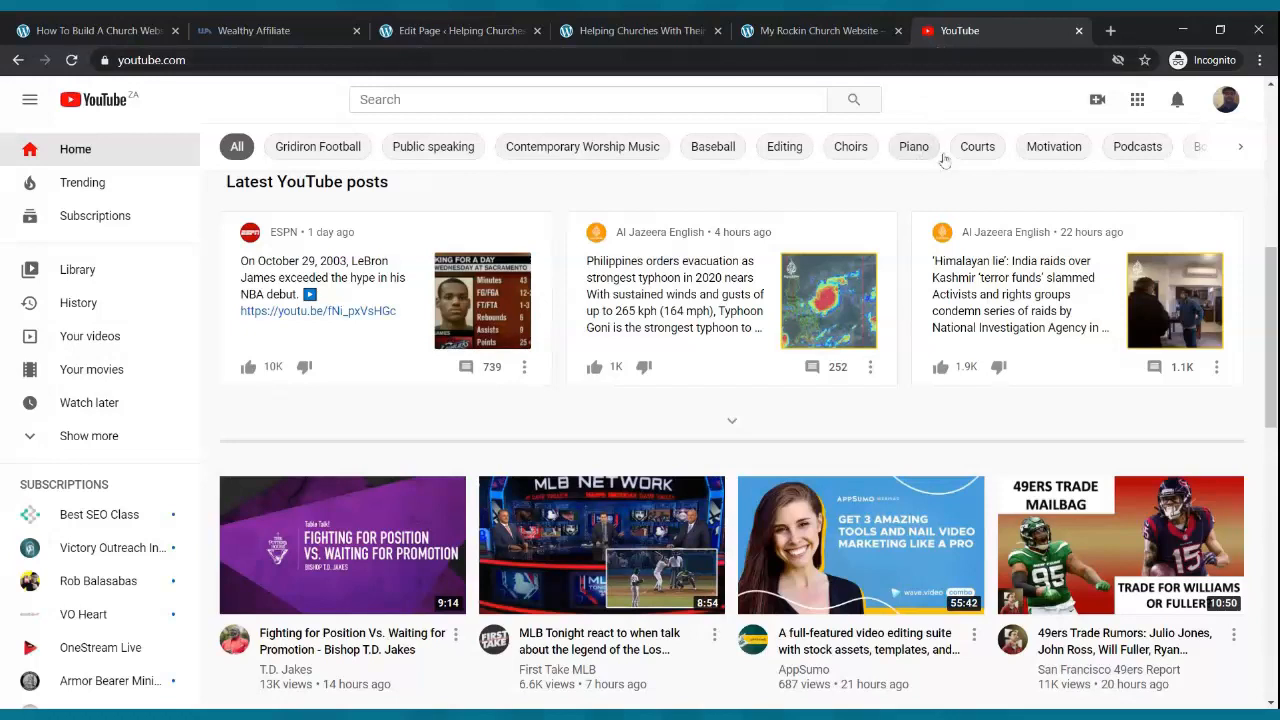
pyautogui.click(1226, 99)
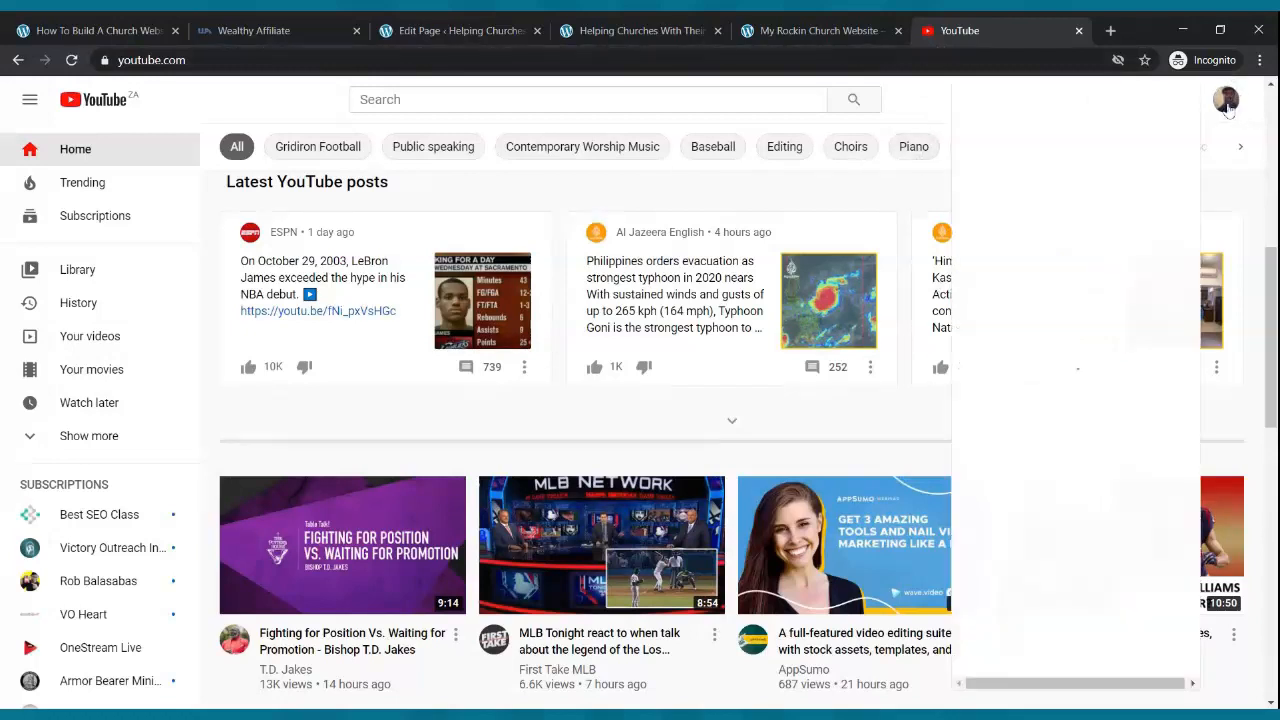
pyautogui.click(1058, 226)
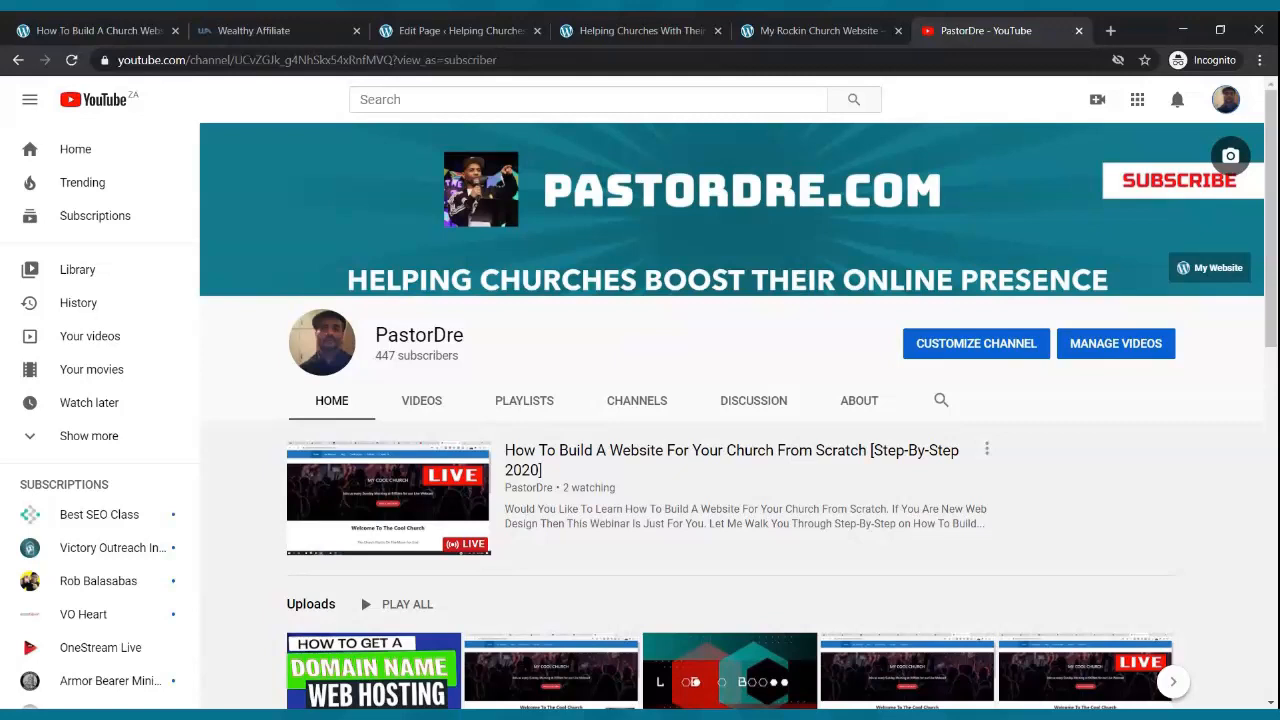
pyautogui.scroll(-3, 788, 360)
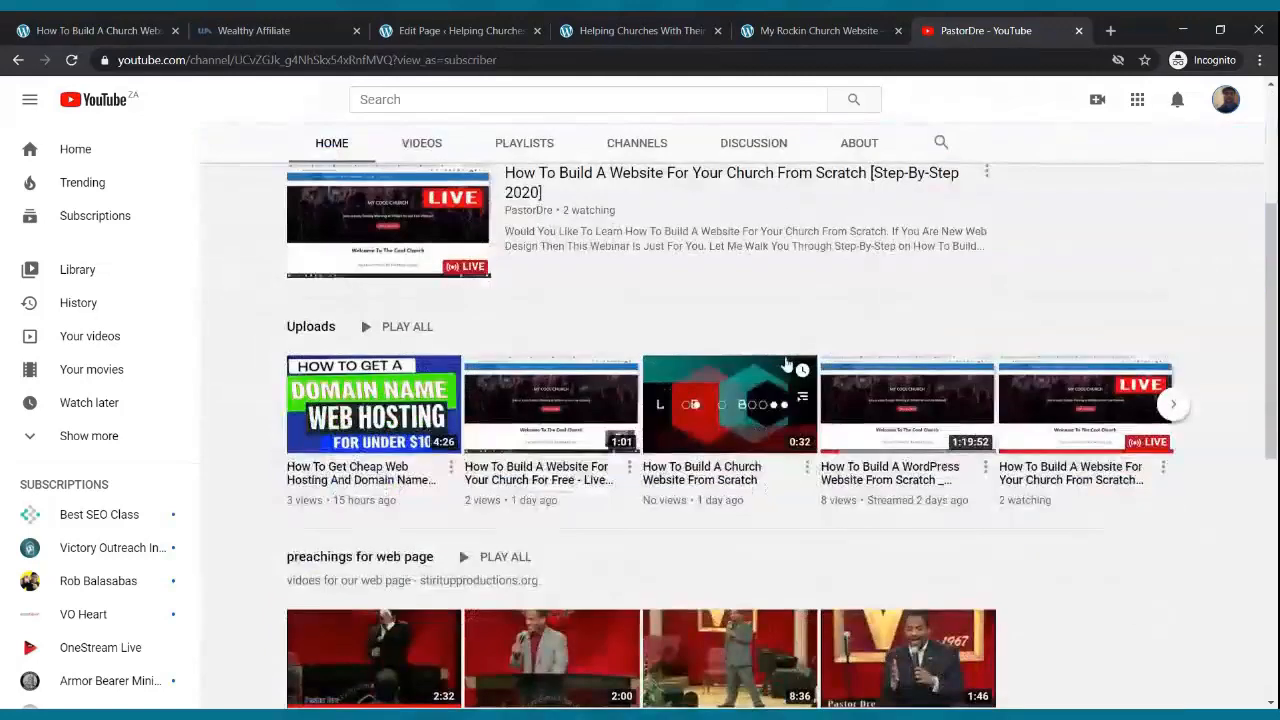
pyautogui.click(746, 390)
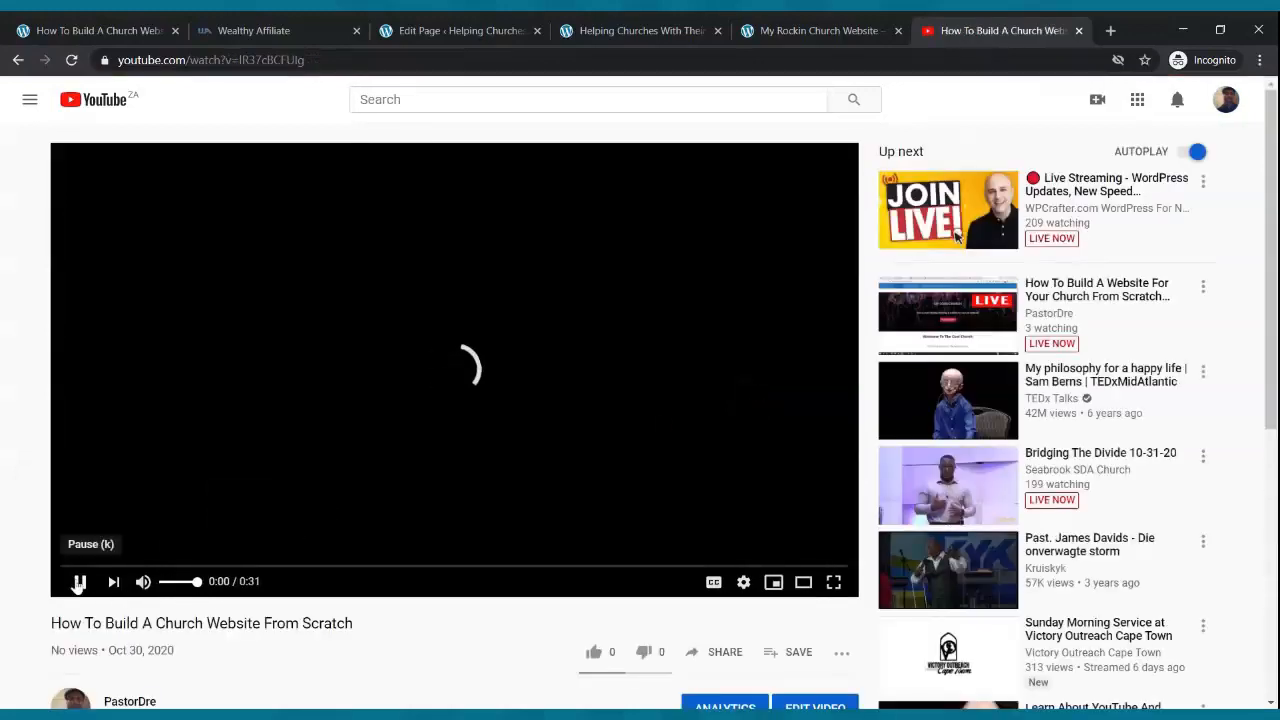
pyautogui.click(81, 585)
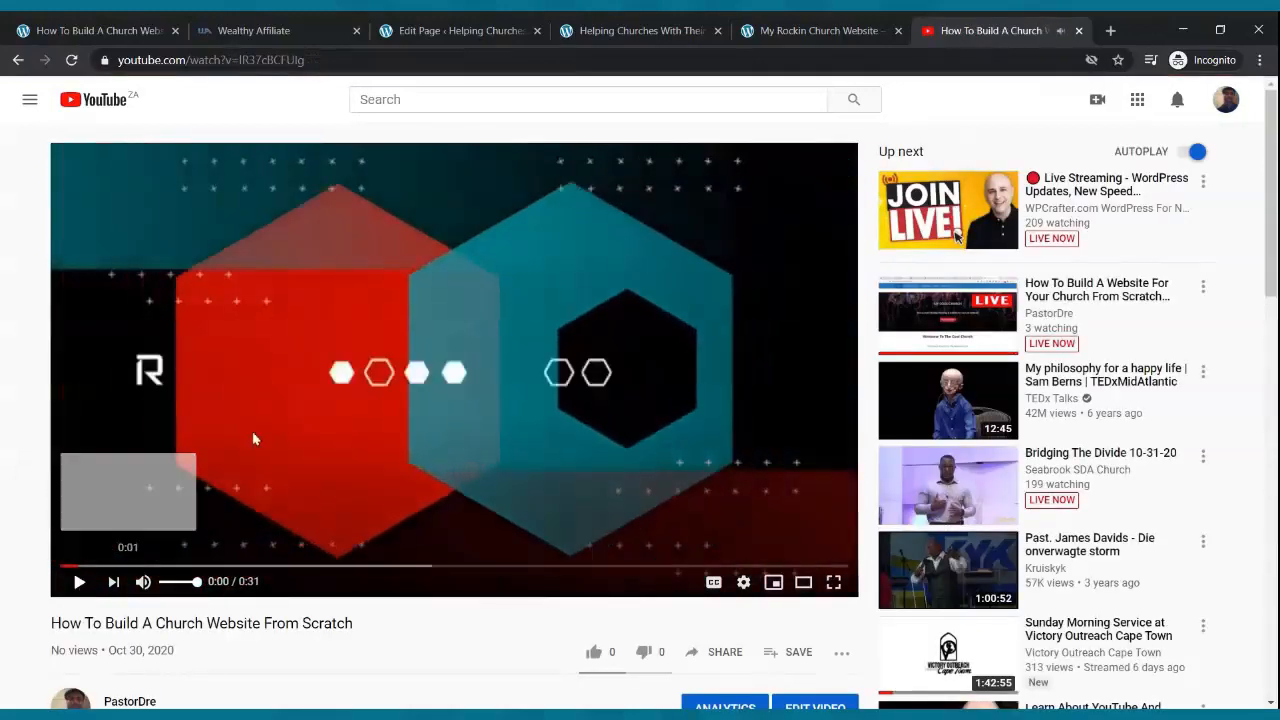
# - Copy the video's share link and go back to the WordPress editor
pyautogui.scroll(-3, 722, 437)
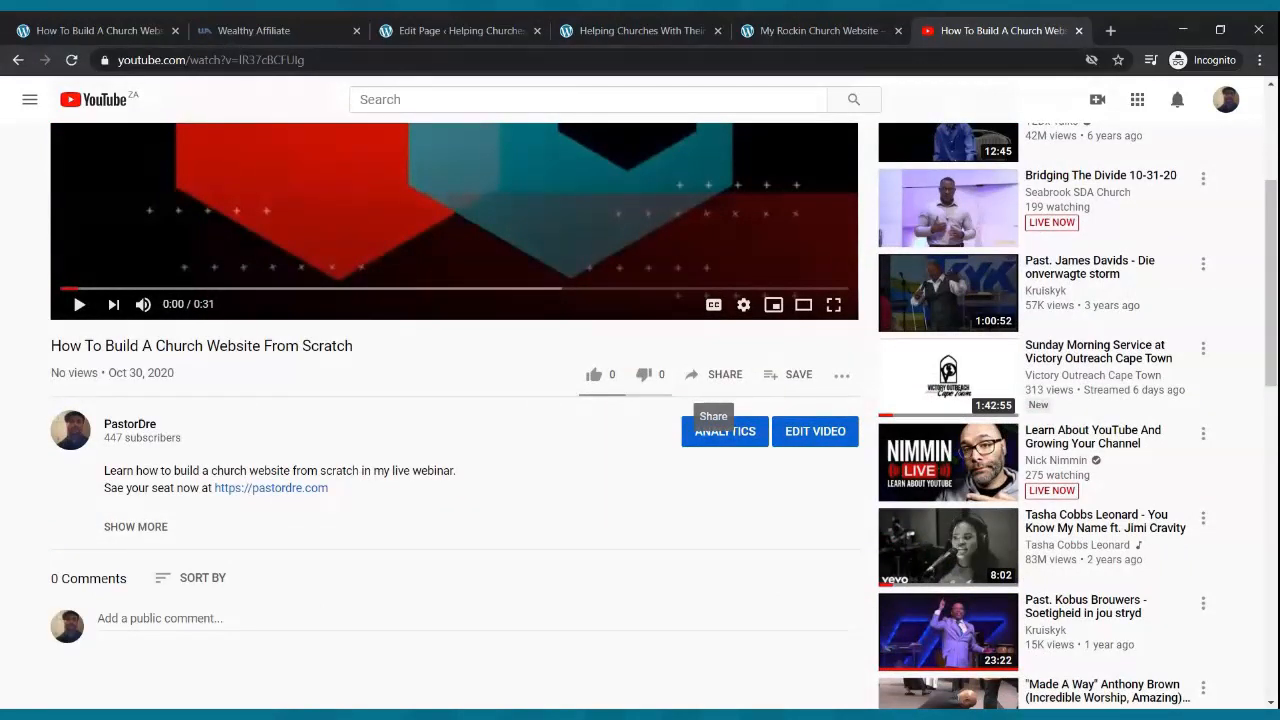
pyautogui.click(719, 376)
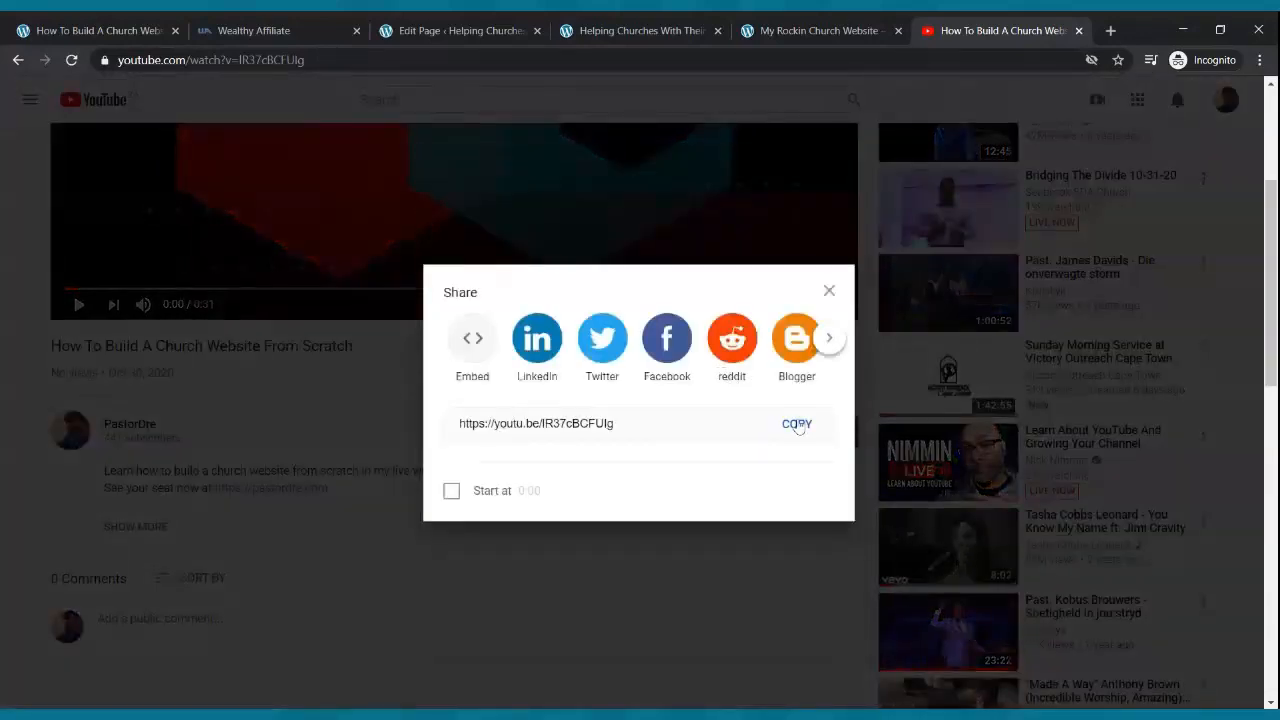
pyautogui.click(797, 424)
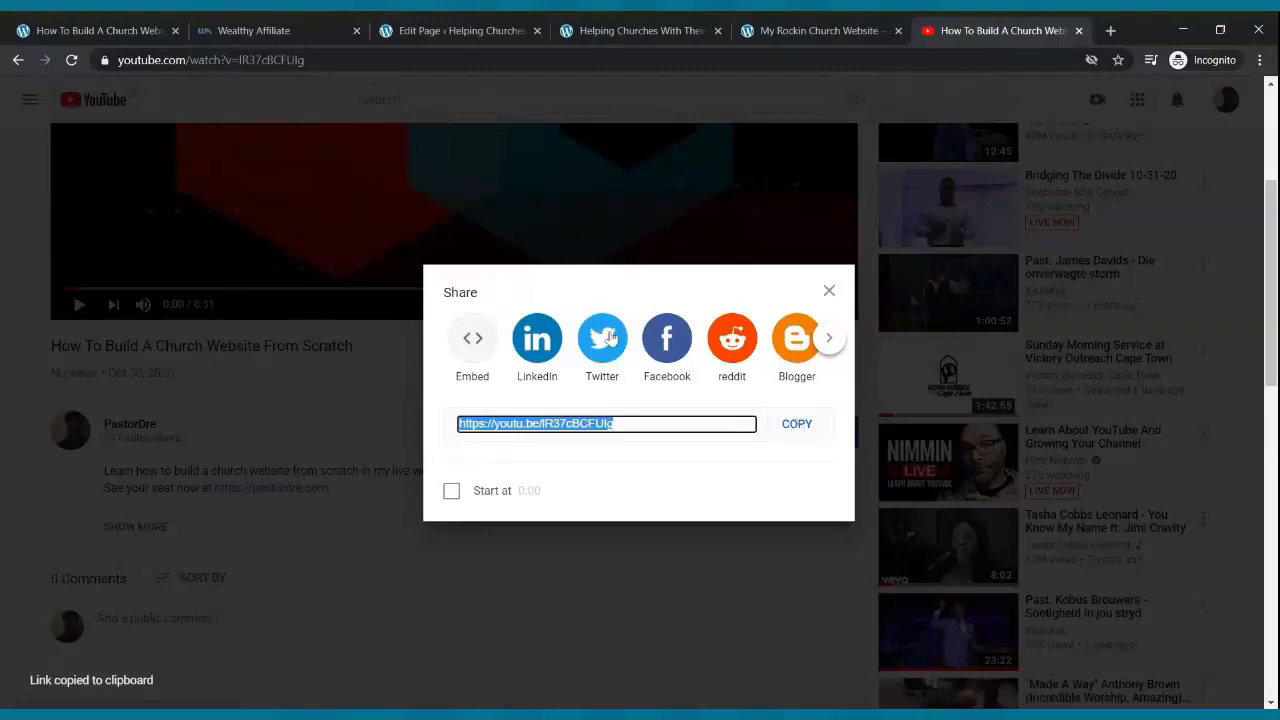
pyautogui.press('Escape')
pyautogui.click(470, 30)
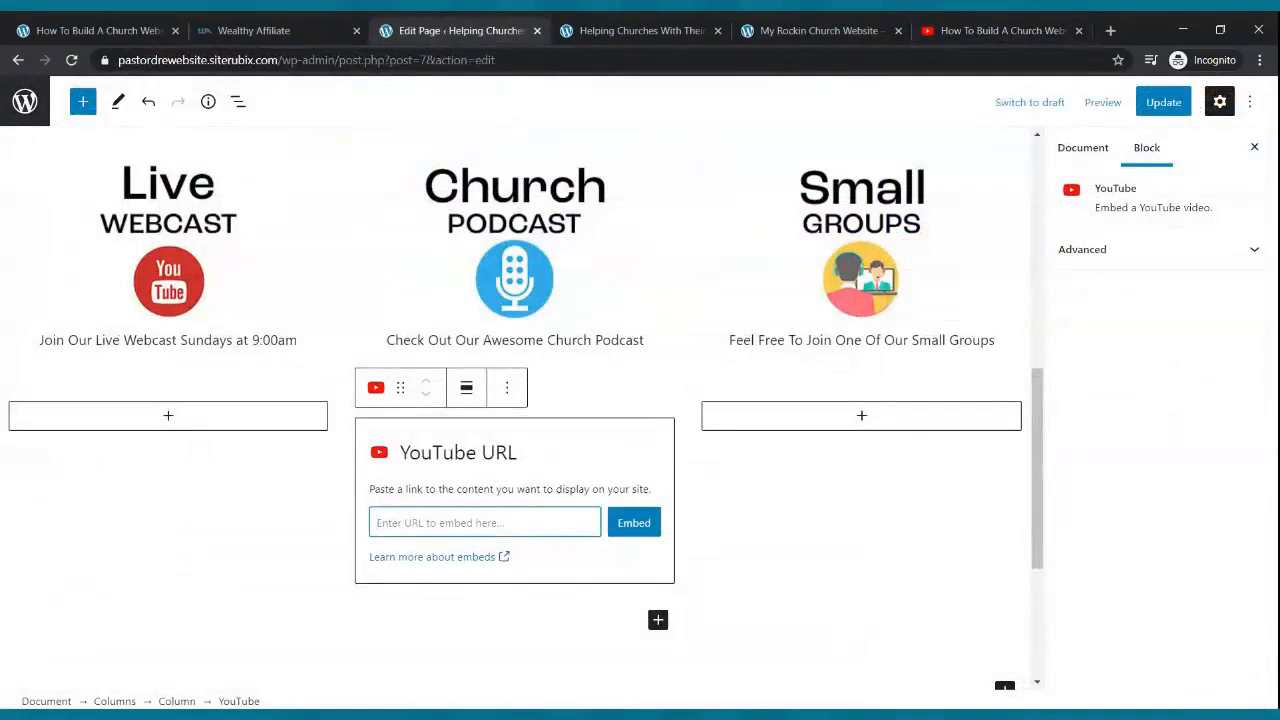
# - Paste the video link into the YouTube block, embed it, and update the page
pyautogui.hotkey('ctrl', 'v')
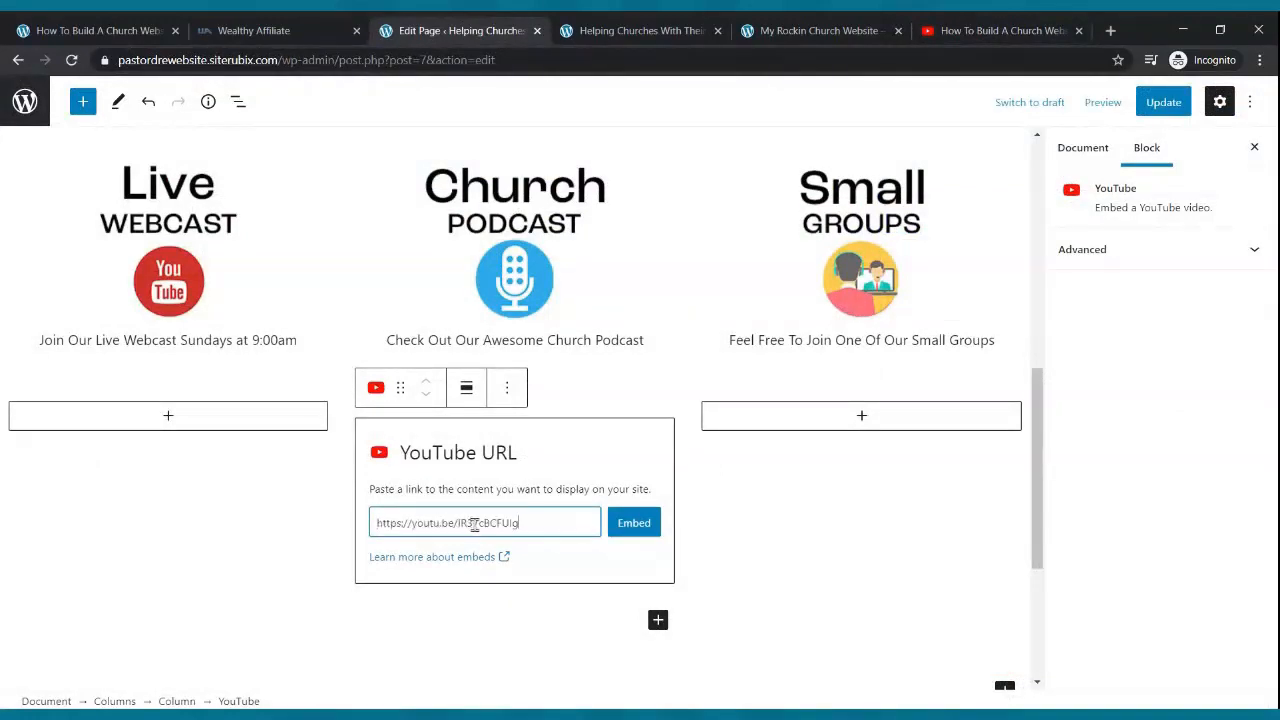
pyautogui.click(617, 530)
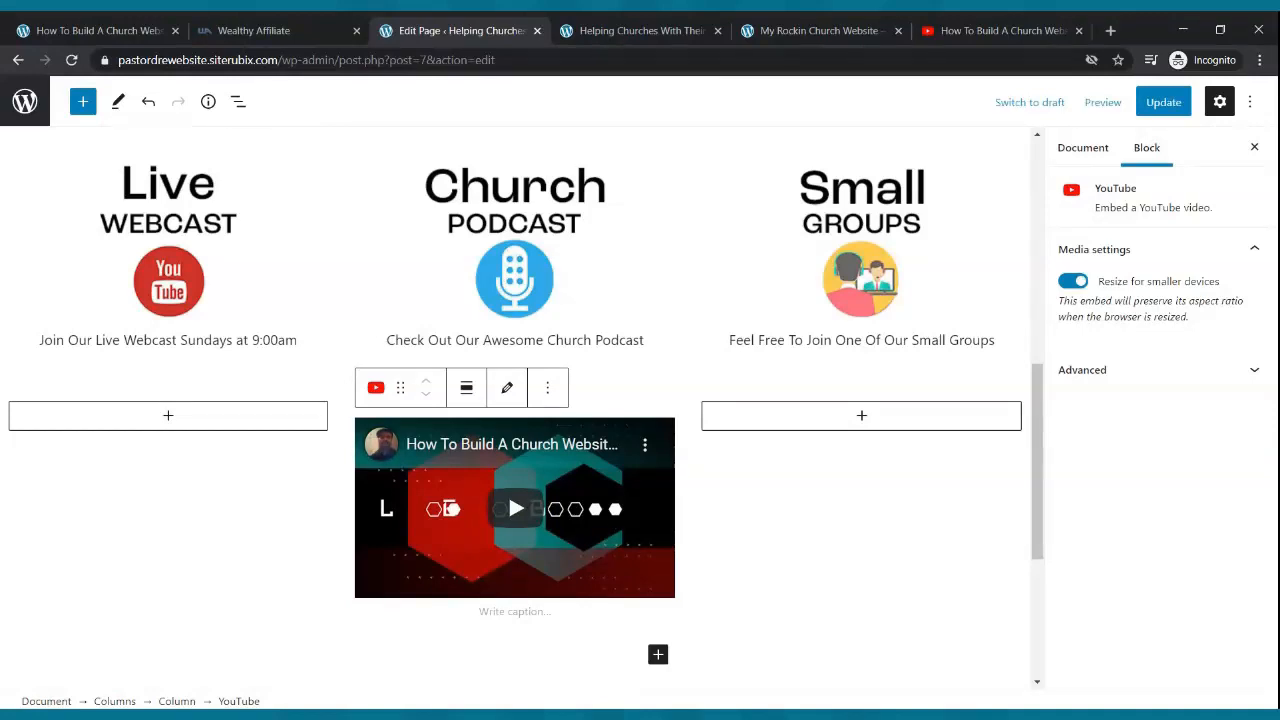
pyautogui.click(1163, 102)
# - Reload the live home page to confirm the embedded video, then return to the editor
pyautogui.click(640, 30)
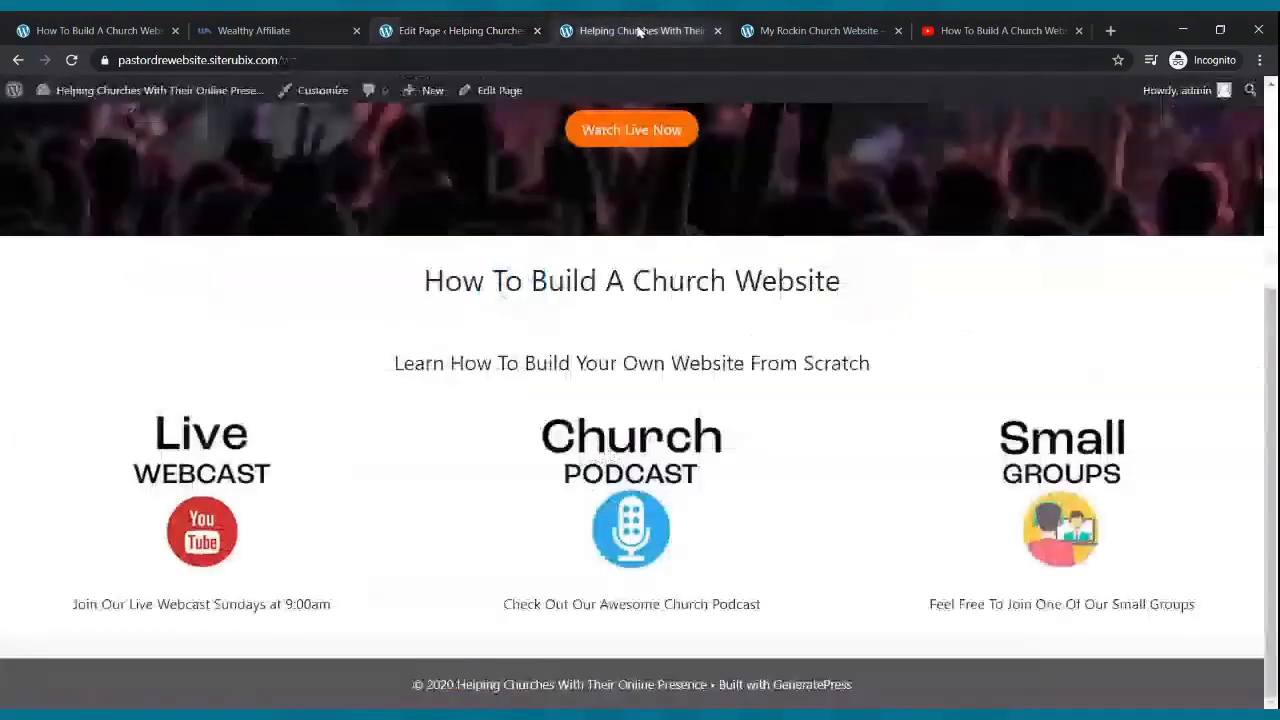
pyautogui.click(72, 62)
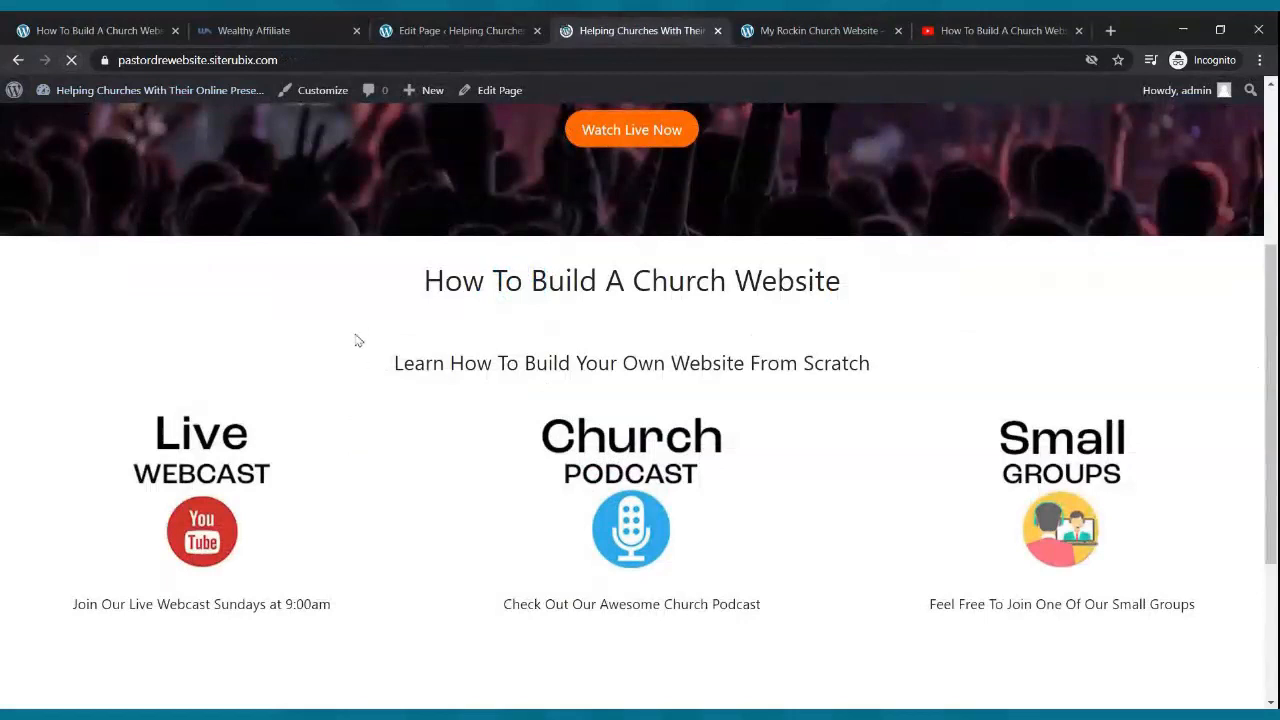
pyautogui.scroll(-3, 357, 340)
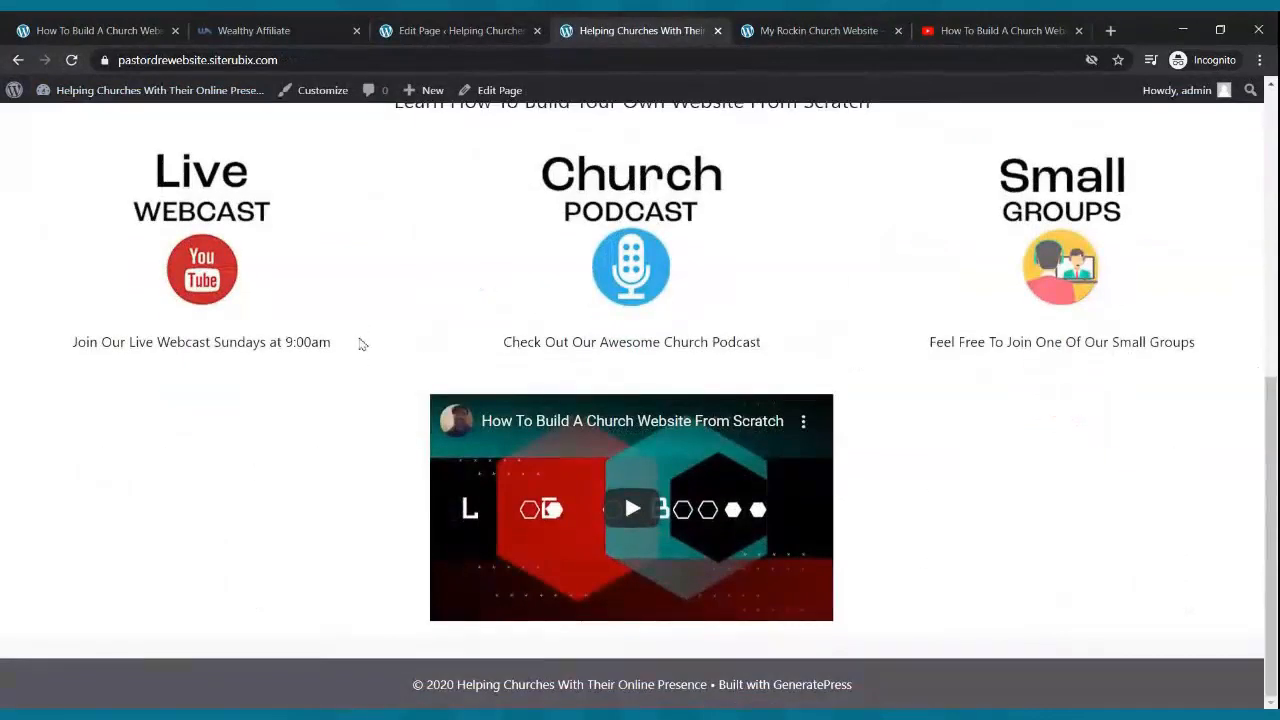
pyautogui.scroll(4, 395, 360)
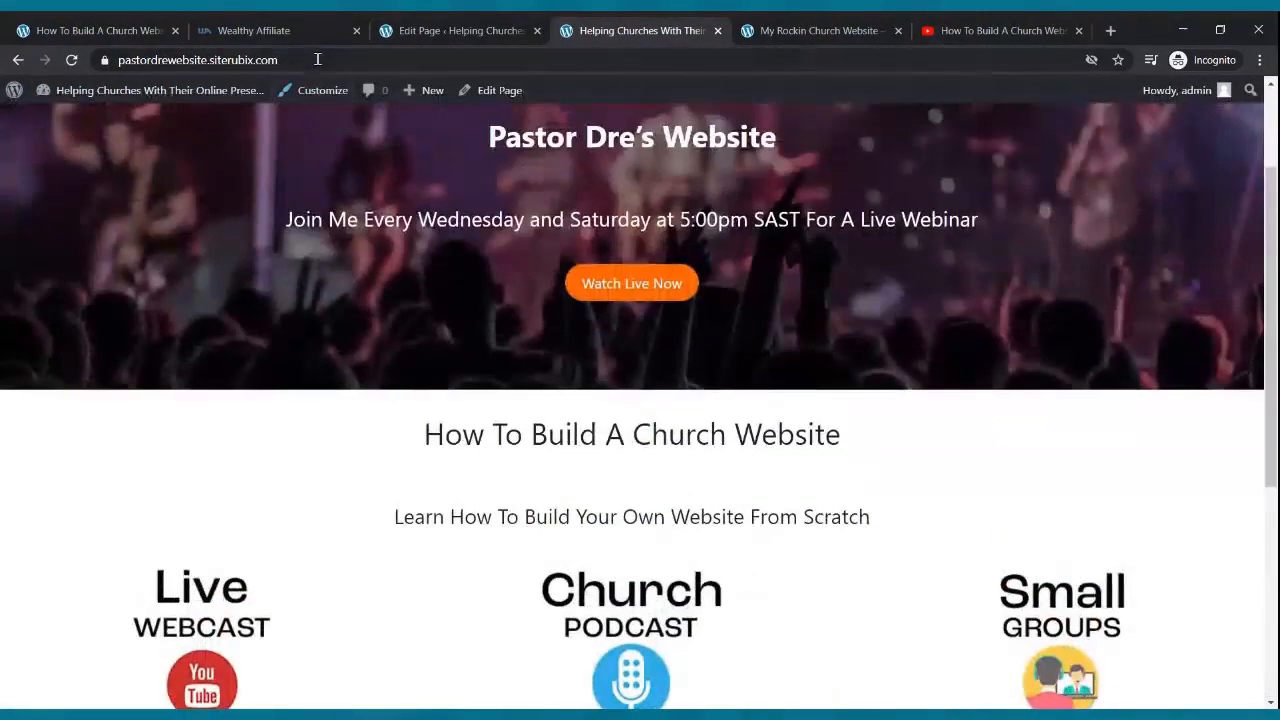
pyautogui.click(405, 31)
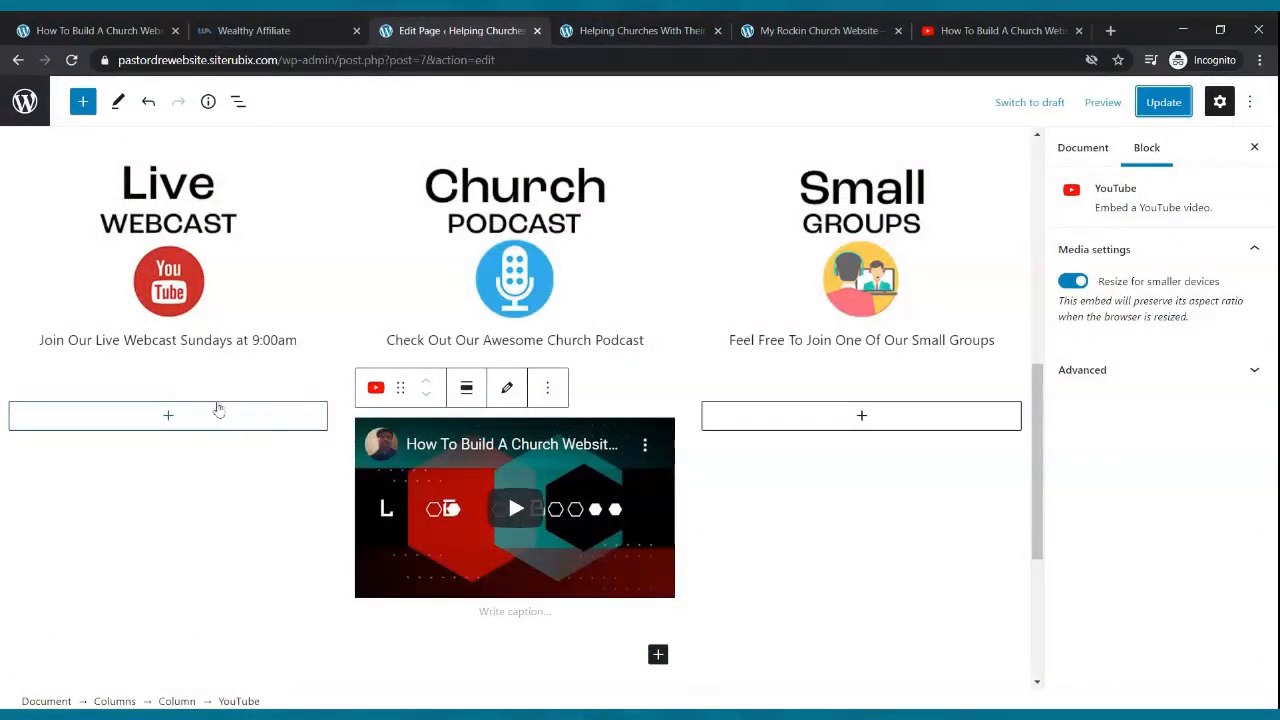
# - Set the left and right columns to about 15% width and update the page
pyautogui.click(192, 464)
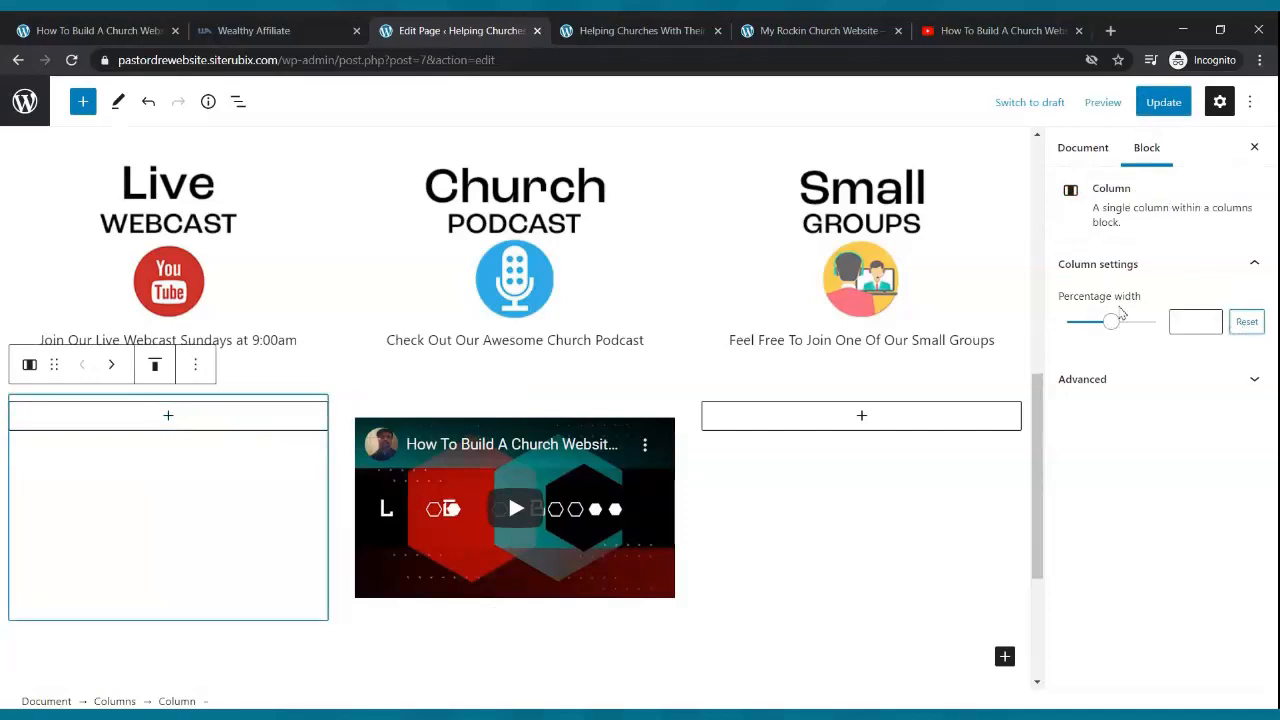
pyautogui.moveTo(1113, 323); pyautogui.dragTo(1085, 333)
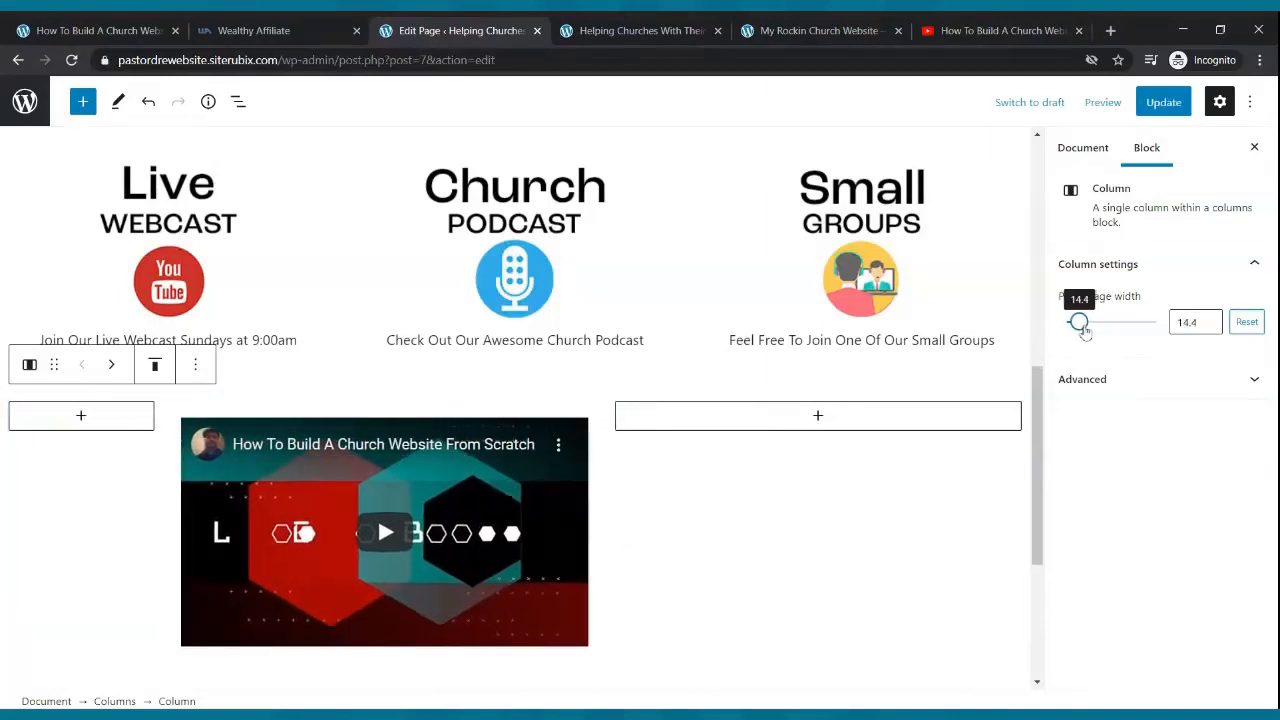
pyautogui.click(1210, 319)
pyautogui.click(1210, 319)
pyautogui.click(1210, 319)
pyautogui.click(1210, 319)
pyautogui.click(1210, 319)
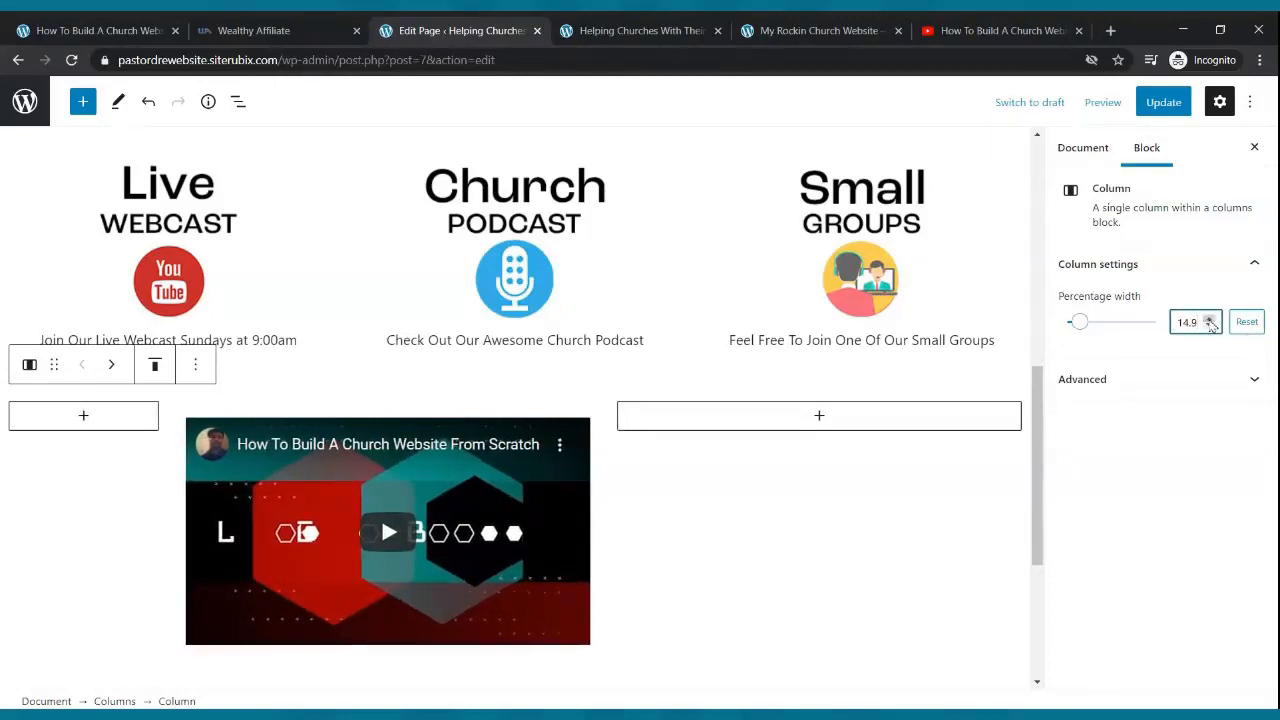
pyautogui.click(1210, 319)
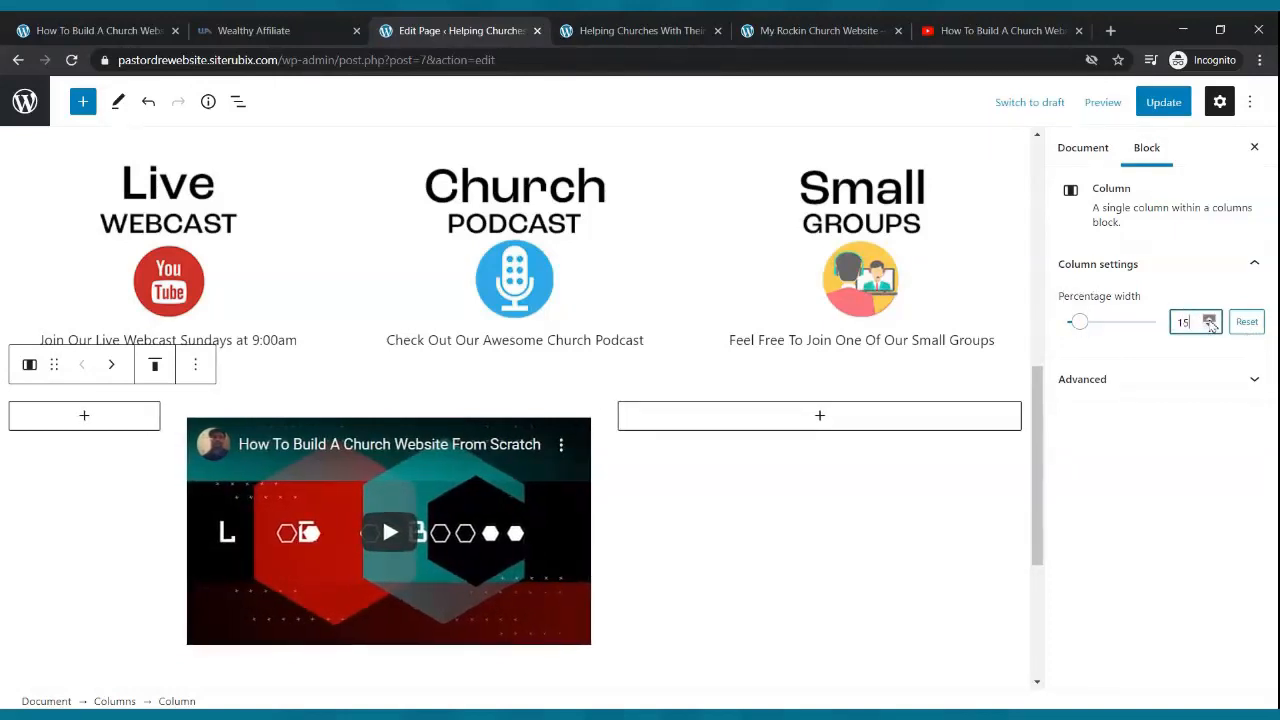
pyautogui.click(828, 488)
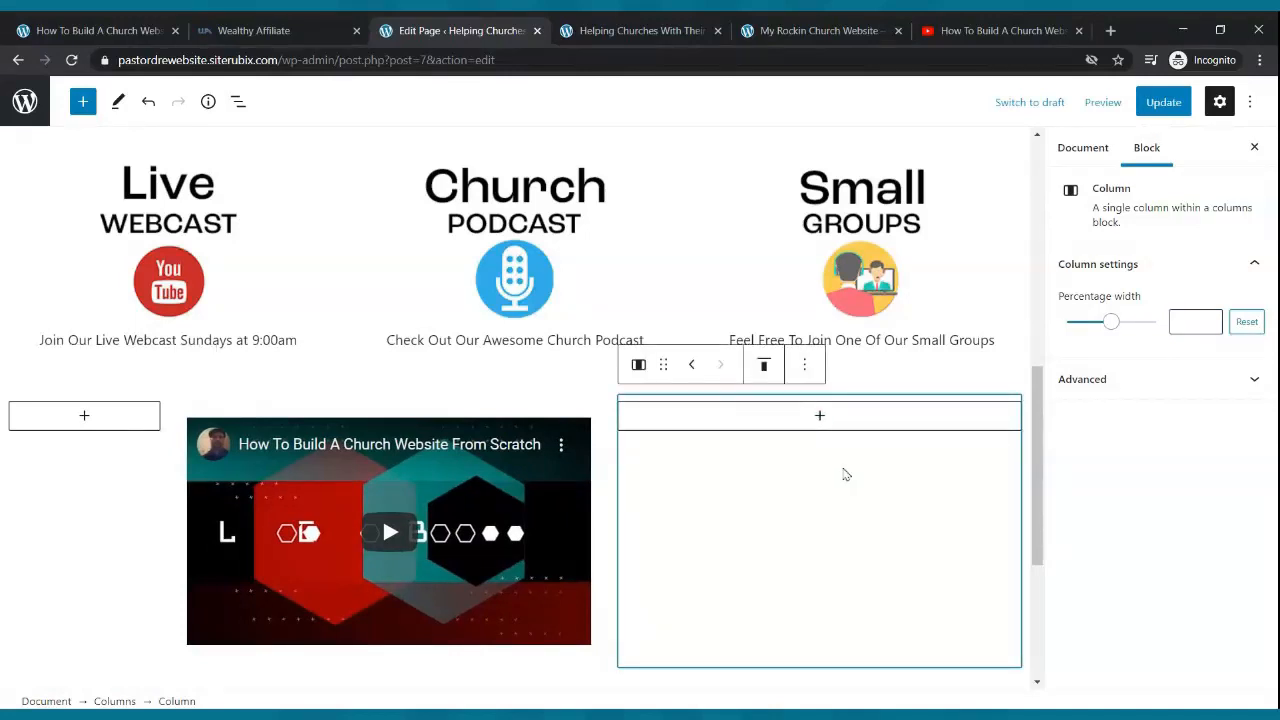
pyautogui.moveTo(1109, 322); pyautogui.dragTo(1086, 324)
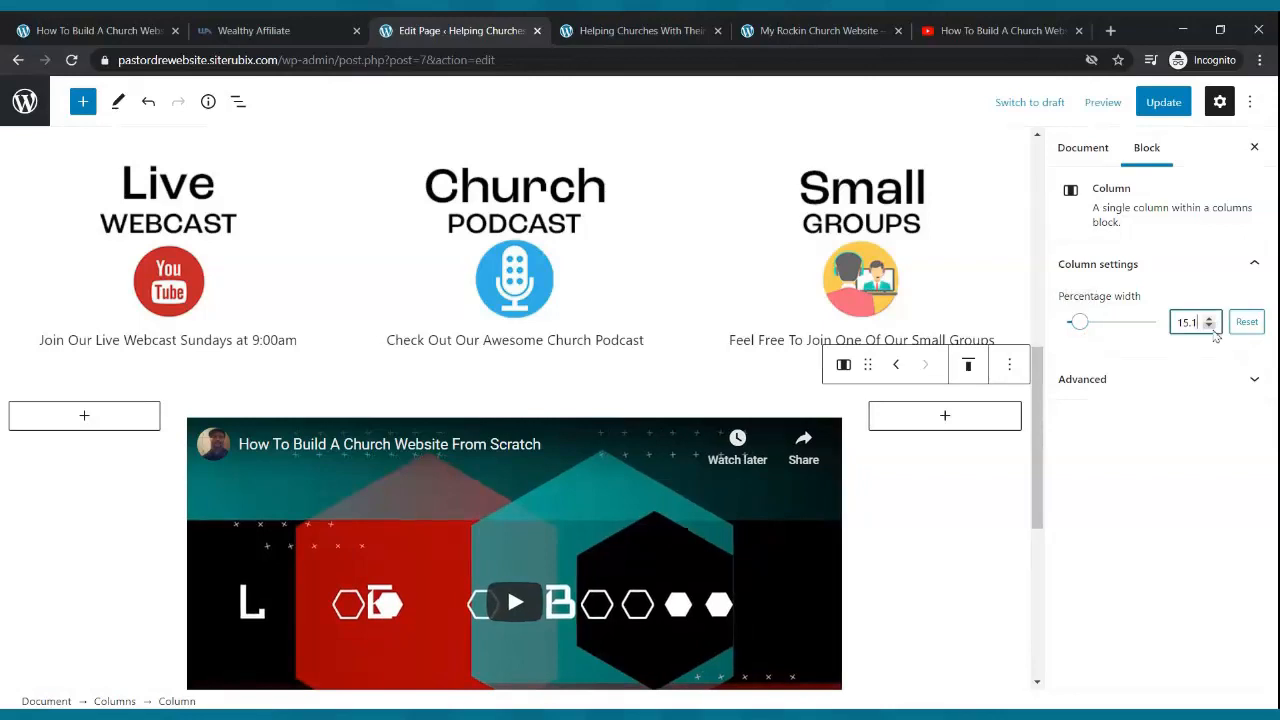
pyautogui.click(1163, 102)
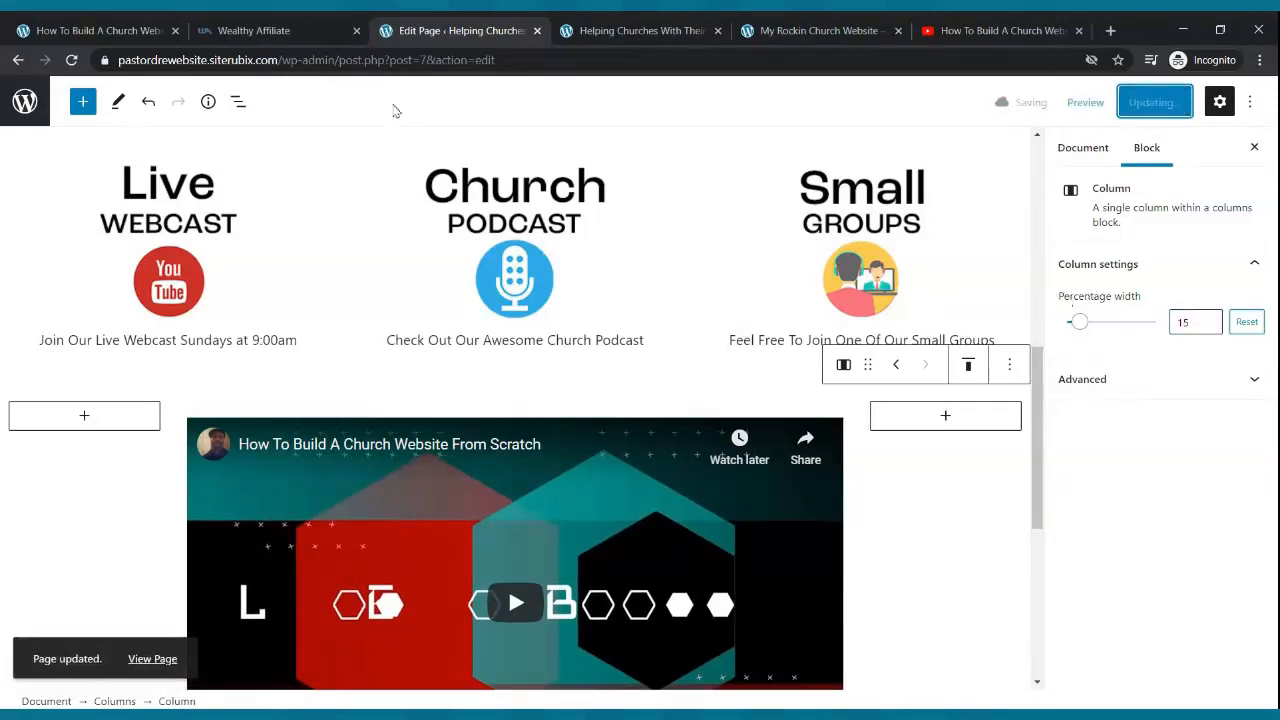
# - Reload the live home page to check the video layout, then return to the editor
pyautogui.click(600, 34)
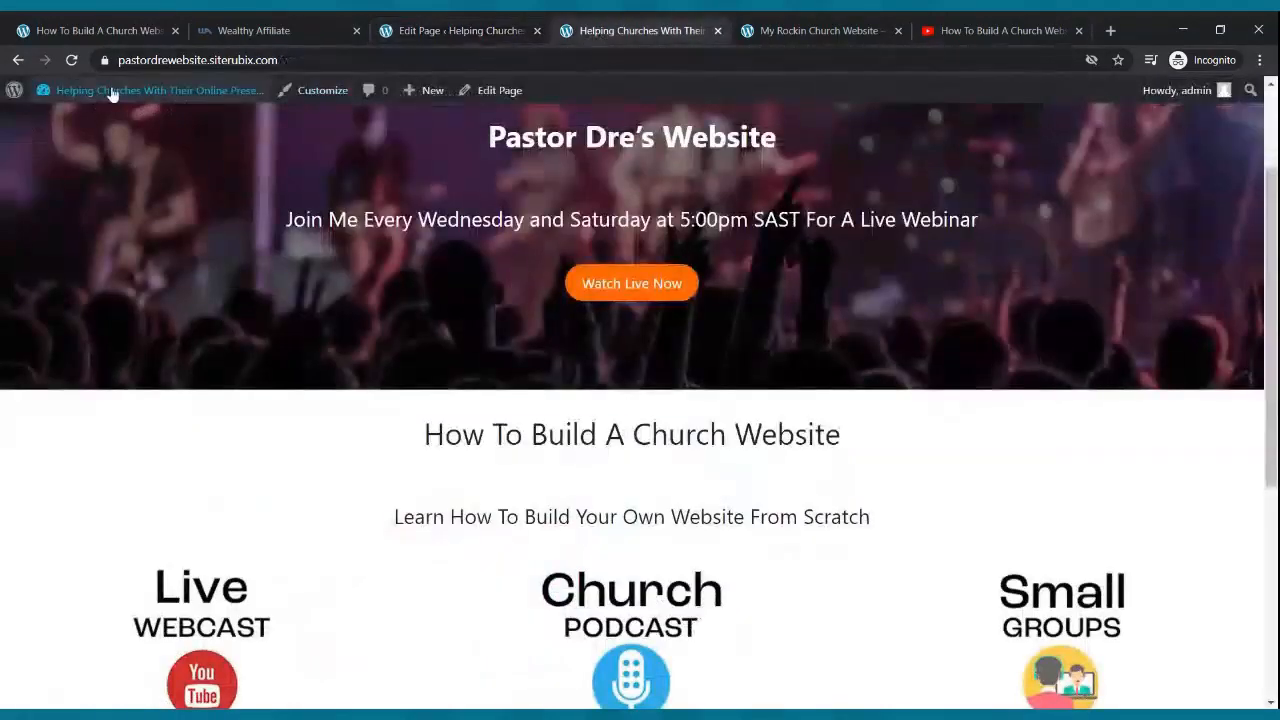
pyautogui.click(71, 60)
pyautogui.scroll(-7, 549, 325)
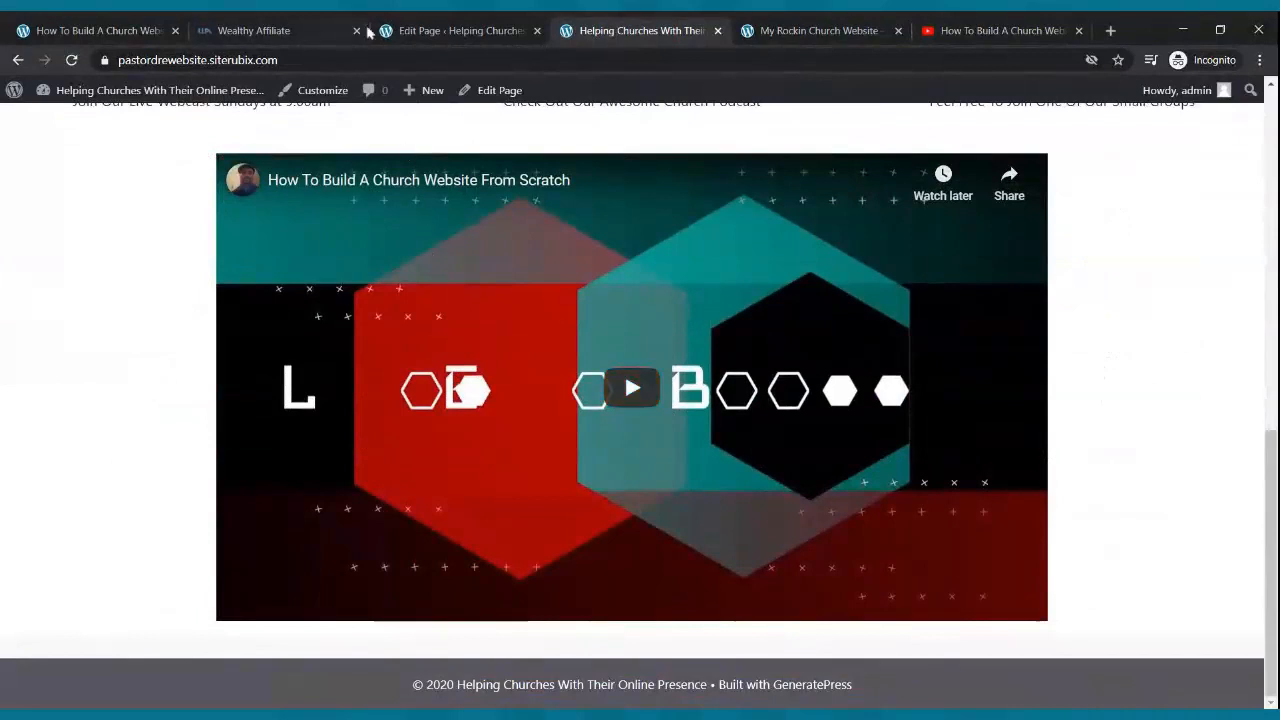
pyautogui.click(403, 22)
# - Set the left column's percentage width to exactly 20
pyautogui.click(77, 494)
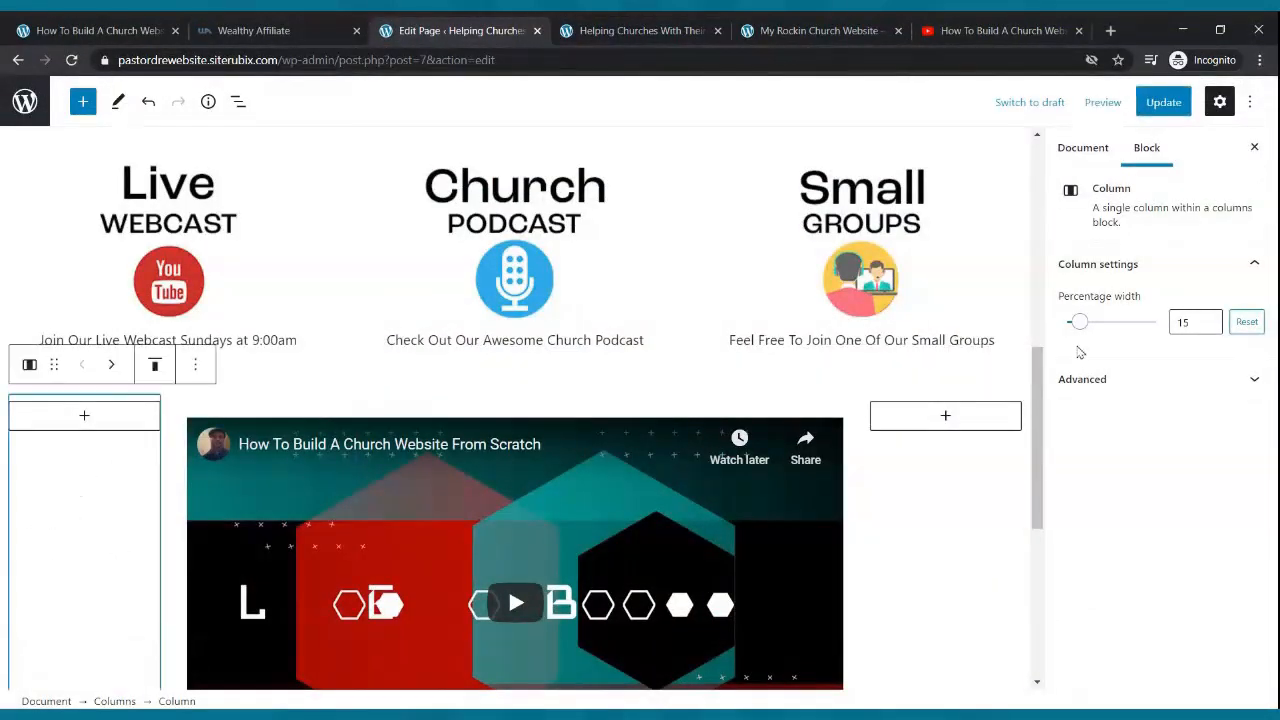
pyautogui.moveTo(1081, 336); pyautogui.dragTo(1090, 335)
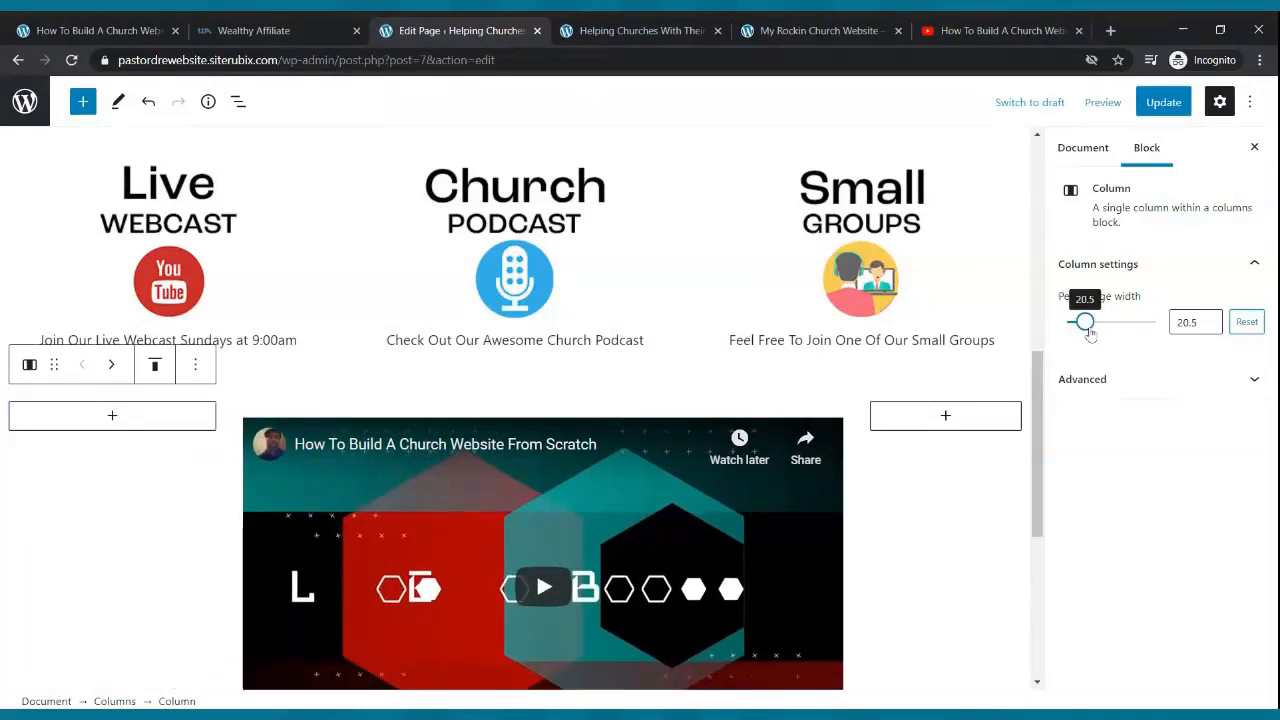
pyautogui.click(1209, 330)
pyautogui.click(1209, 328)
pyautogui.click(1209, 328)
pyautogui.click(1209, 328)
pyautogui.click(1209, 328)
pyautogui.click(1209, 328)
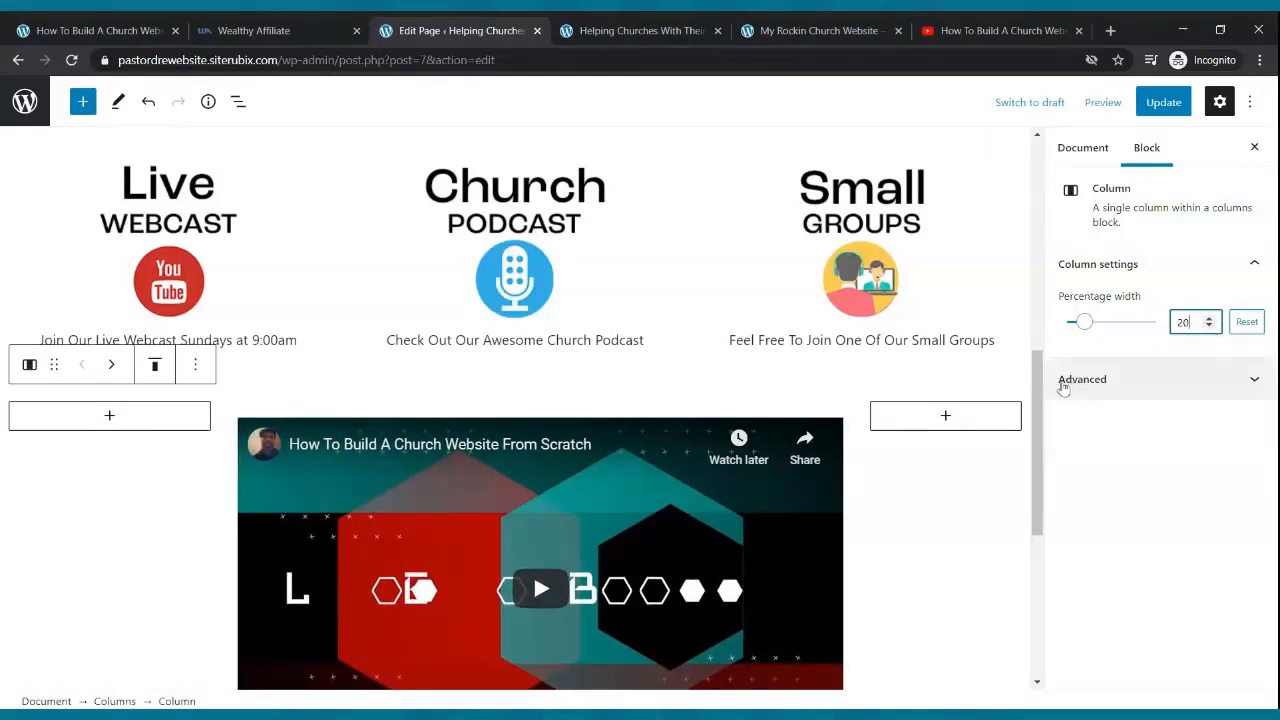
# - Set the right column's percentage width to 20 and update the page
pyautogui.click(975, 460)
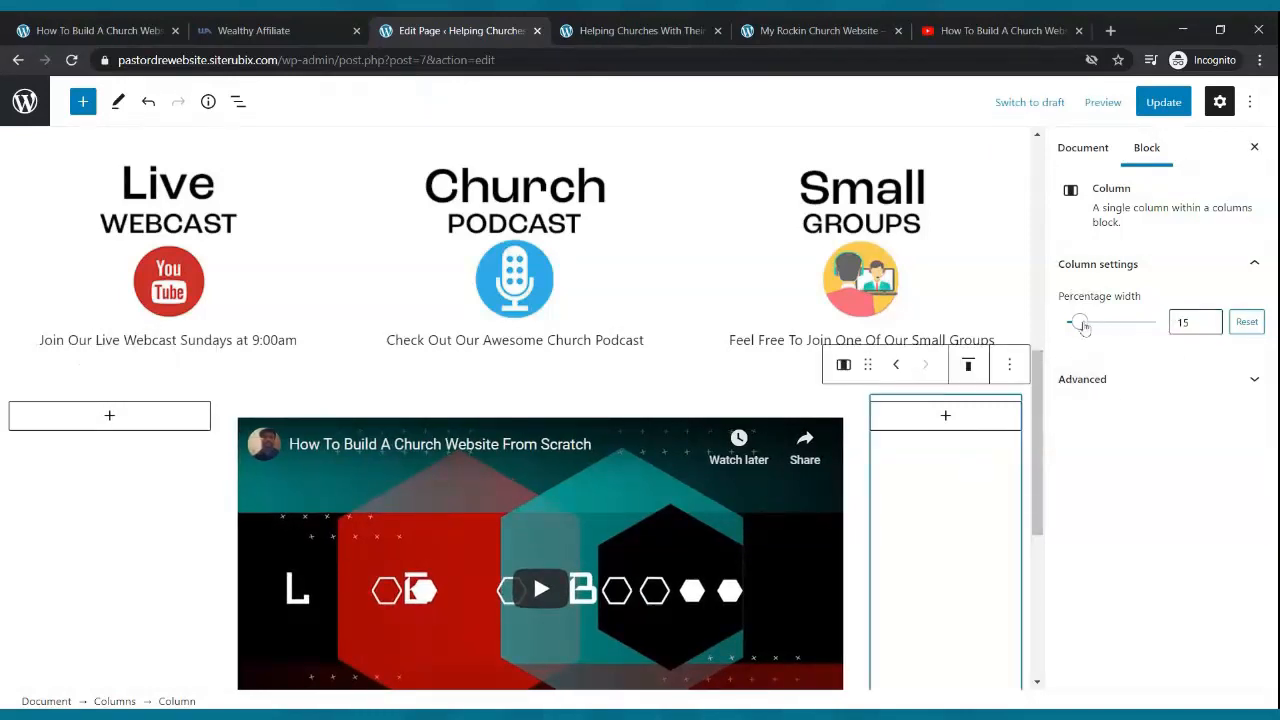
pyautogui.moveTo(1083, 326); pyautogui.dragTo(1090, 328)
pyautogui.click(1209, 319)
pyautogui.click(1209, 319)
pyautogui.click(1209, 319)
pyautogui.click(1209, 319)
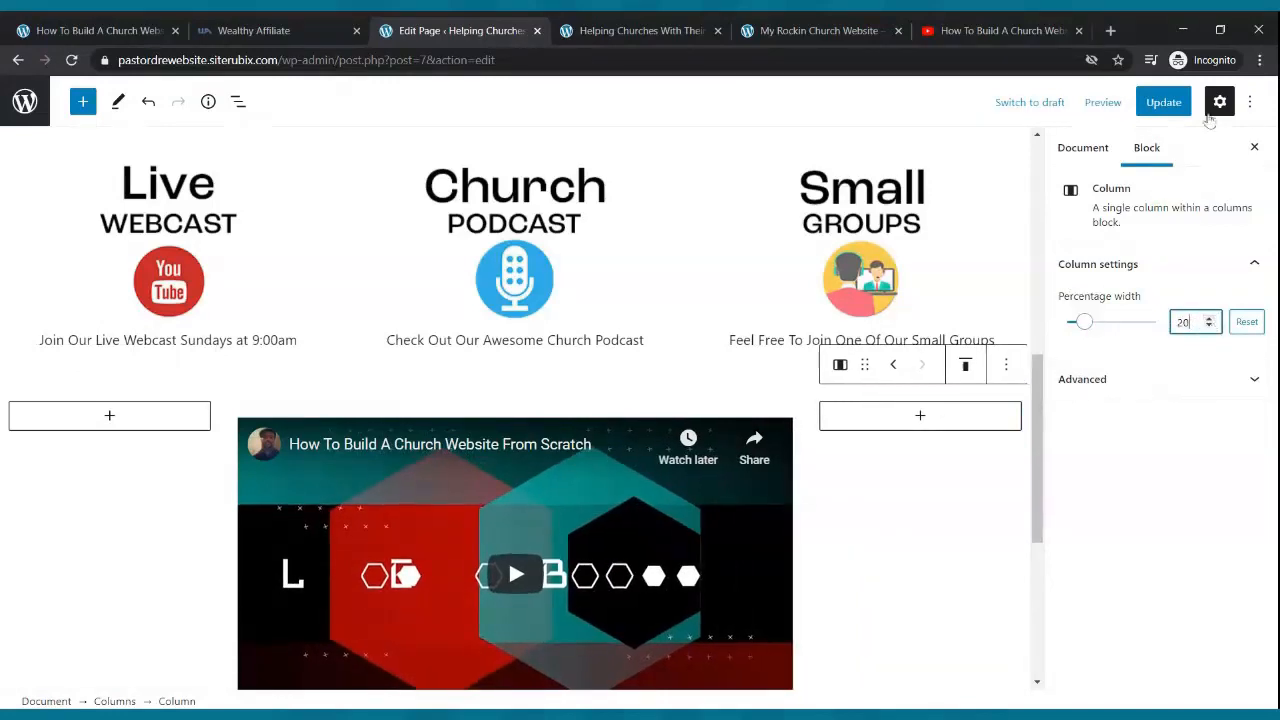
pyautogui.click(1163, 102)
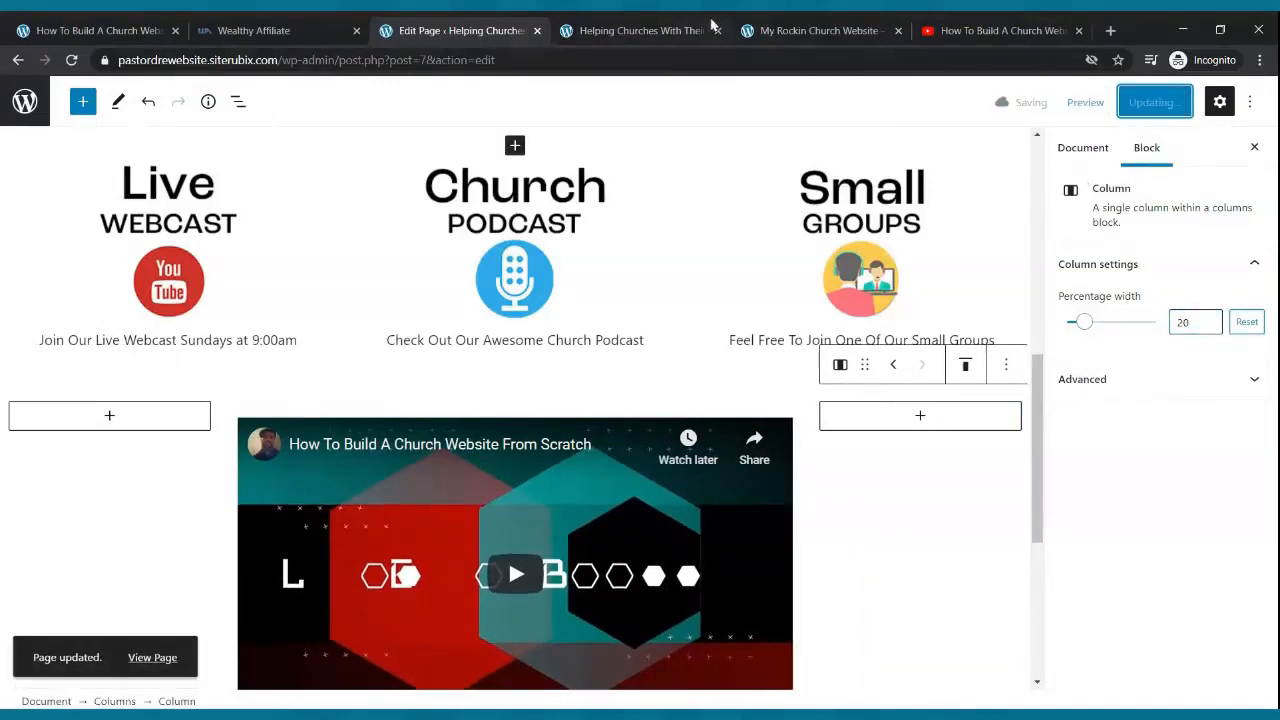
pyautogui.click(690, 30)
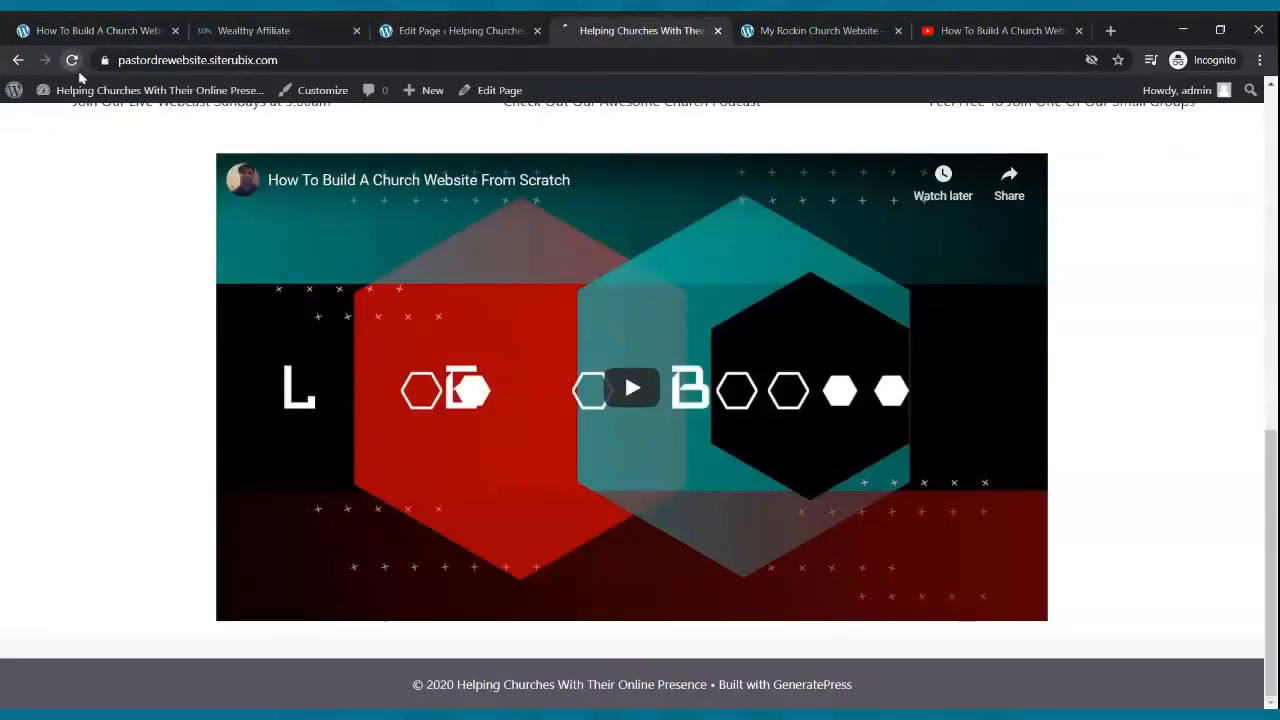
# - Reload the live home page and scroll through the centred video section
pyautogui.click(71, 60)
pyautogui.scroll(-7, 832, 432)
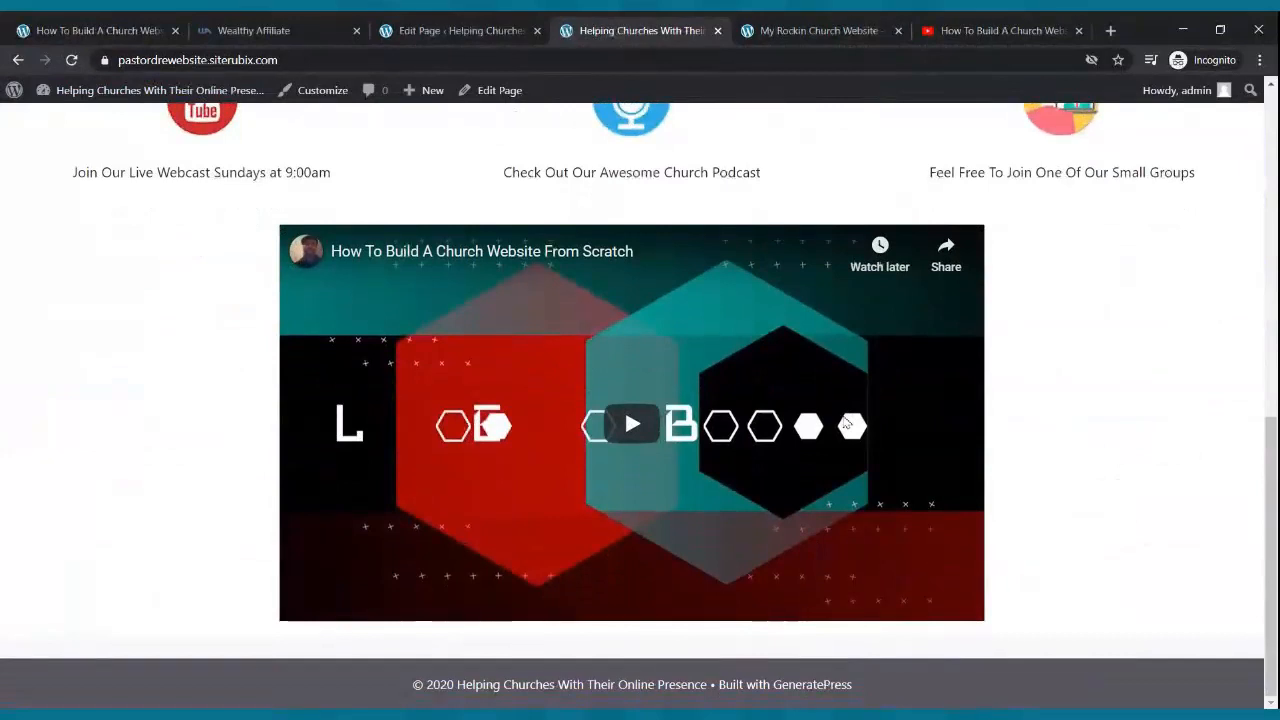
pyautogui.scroll(6, 817, 400)
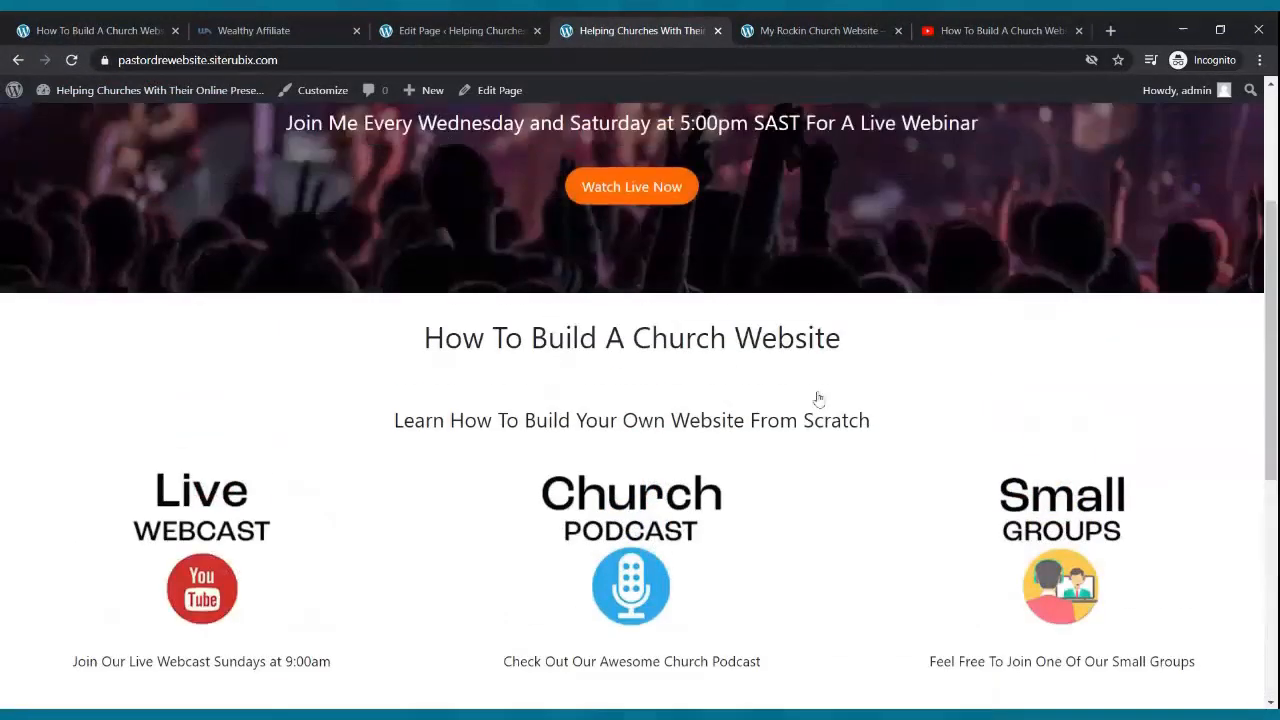
pyautogui.scroll(-6, 817, 400)
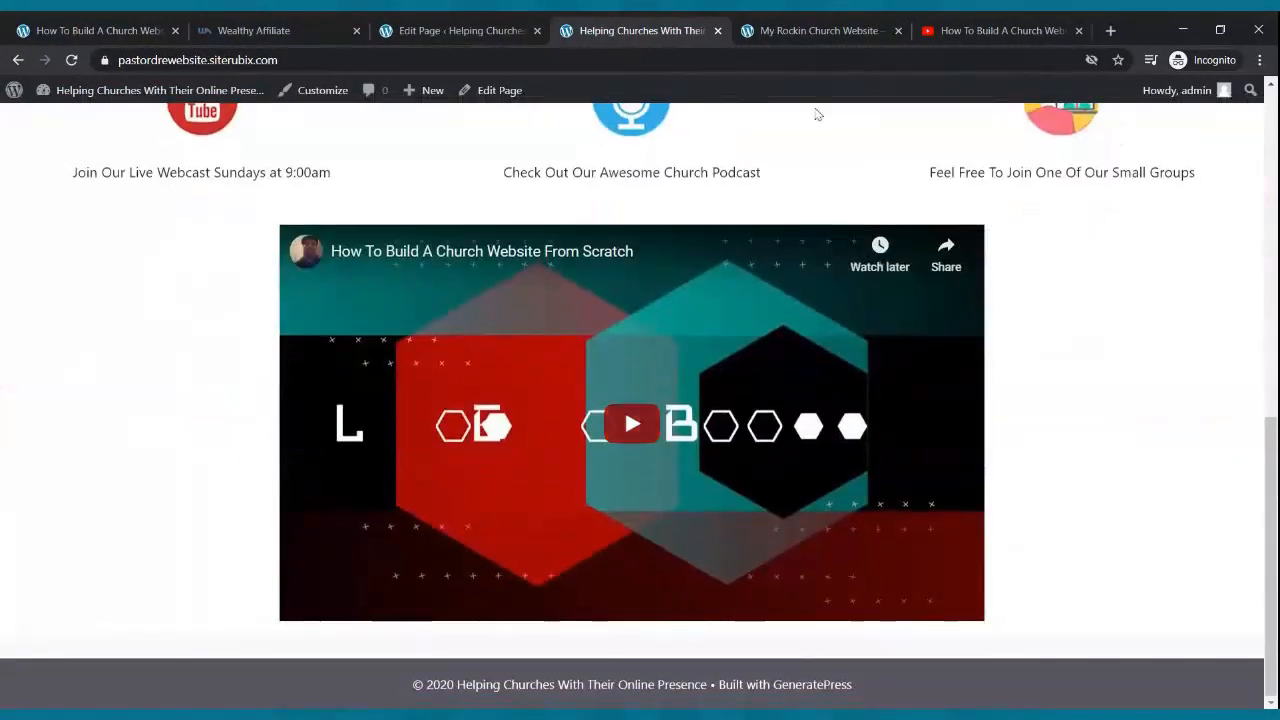
# - Compare against the My Rockin Church Website reference page, then return to the editor
pyautogui.click(815, 30)
pyautogui.scroll(3, 736, 292)
pyautogui.scroll(6, 740, 290)
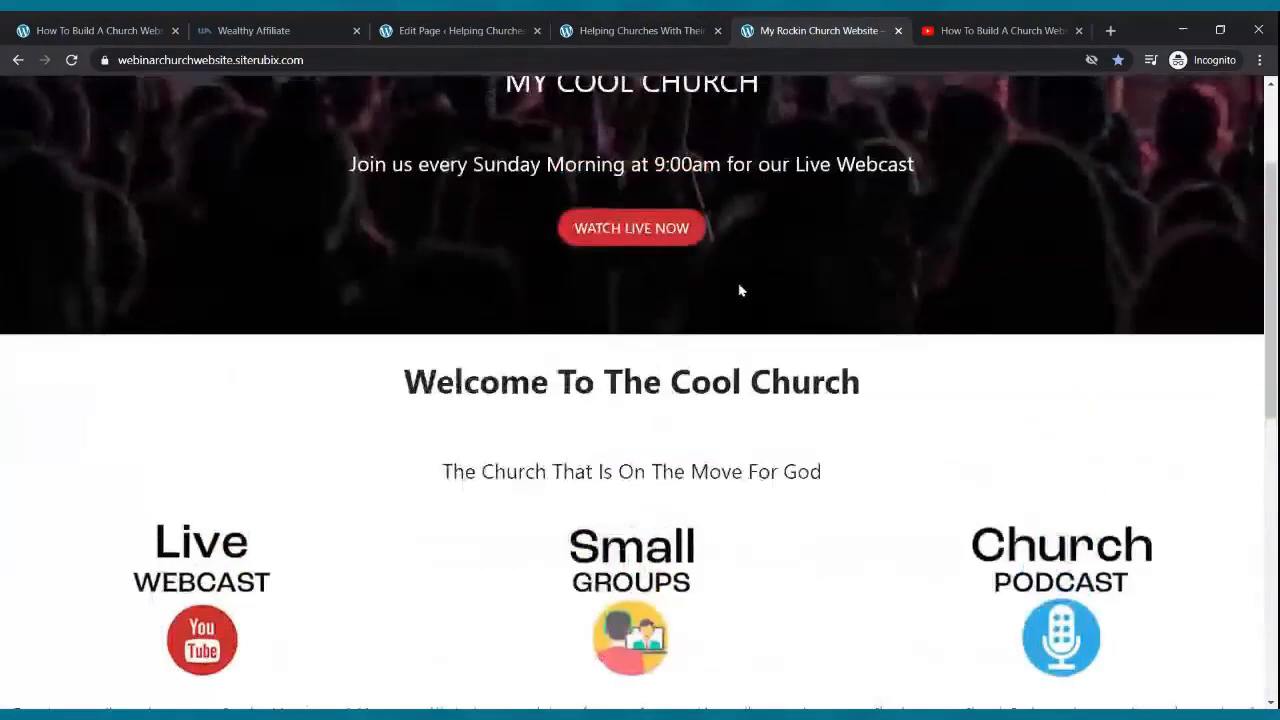
pyautogui.scroll(-9, 738, 286)
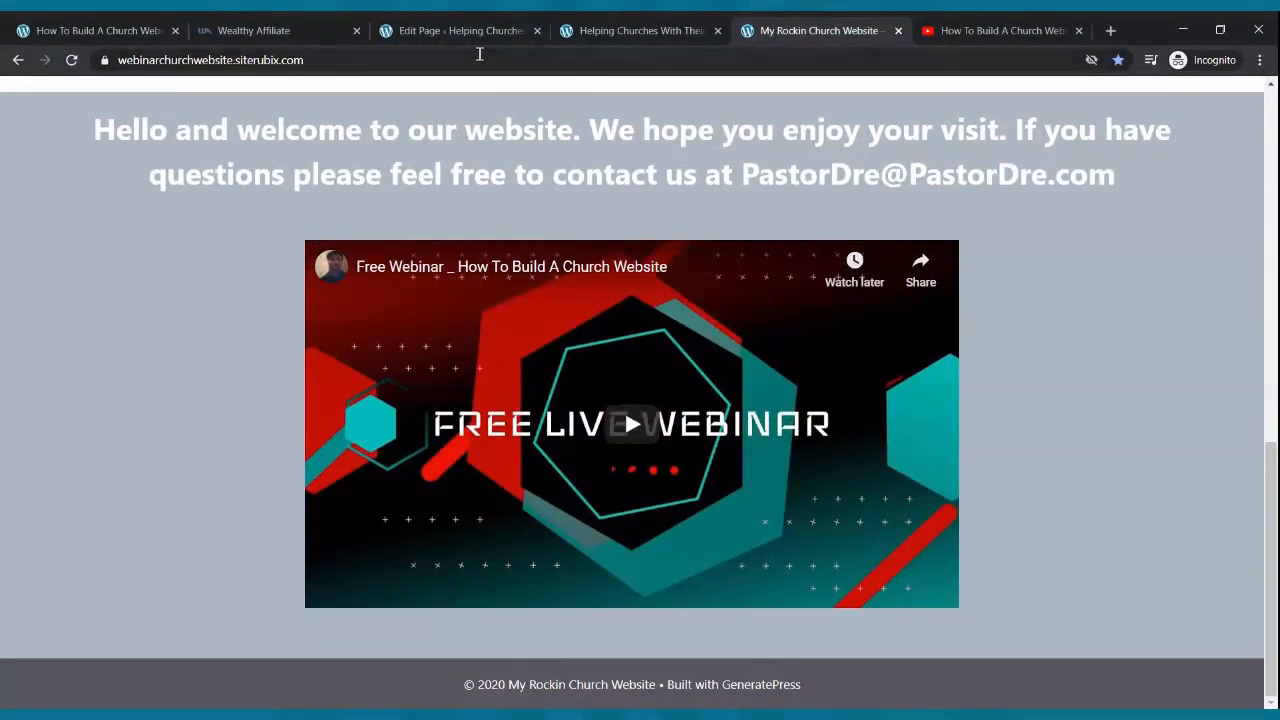
pyautogui.click(470, 31)
pyautogui.moveTo(514, 381)
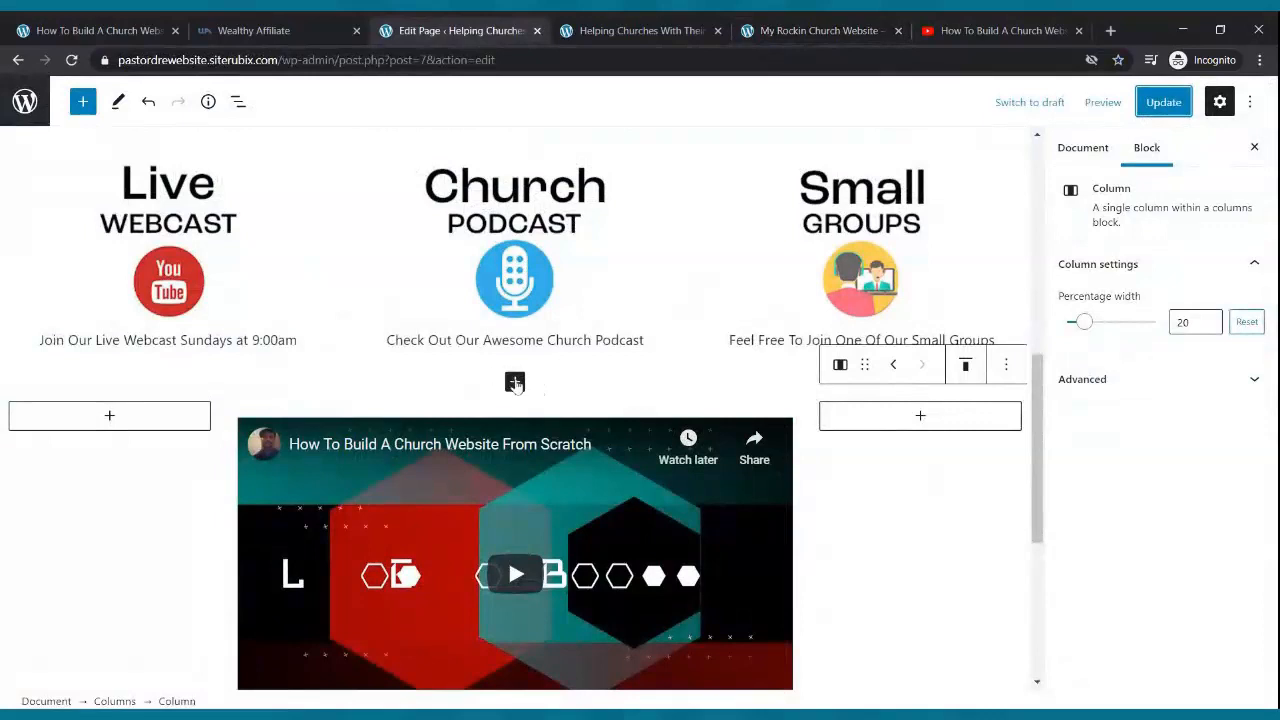
# - Insert a Cover block between the icon columns and the video, filled light blue
pyautogui.click(515, 383)
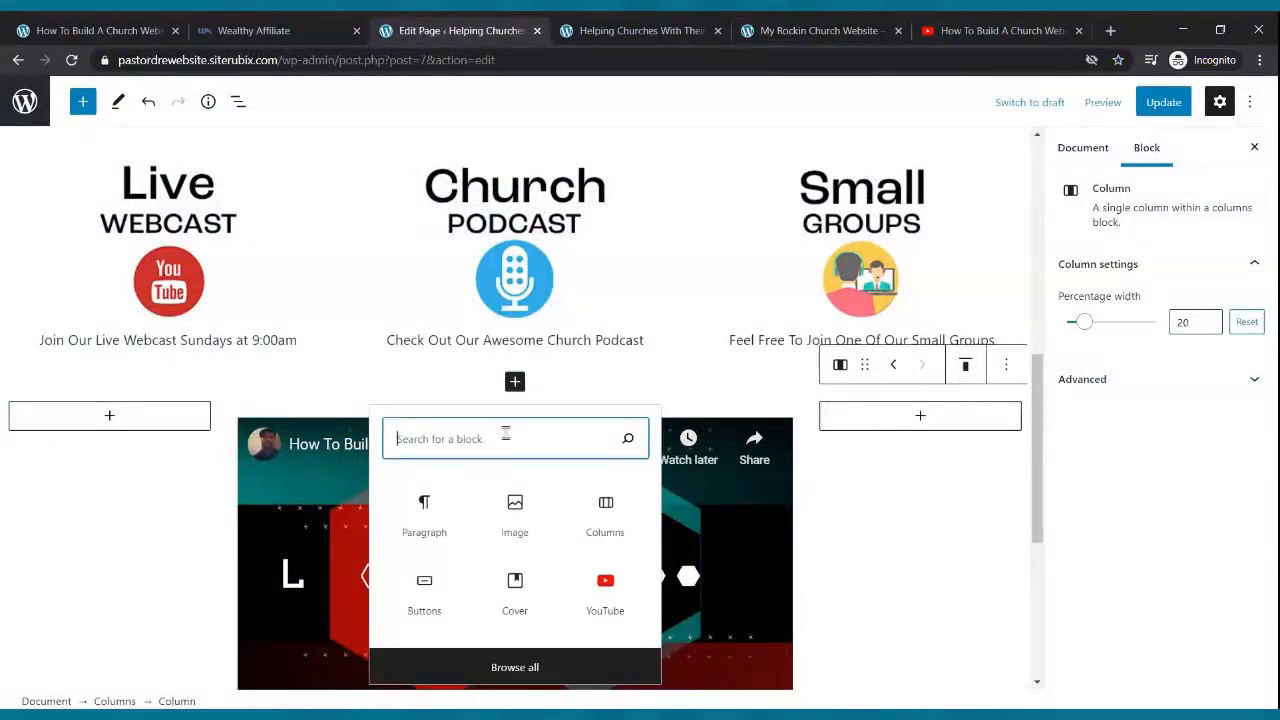
pyautogui.write('covi')
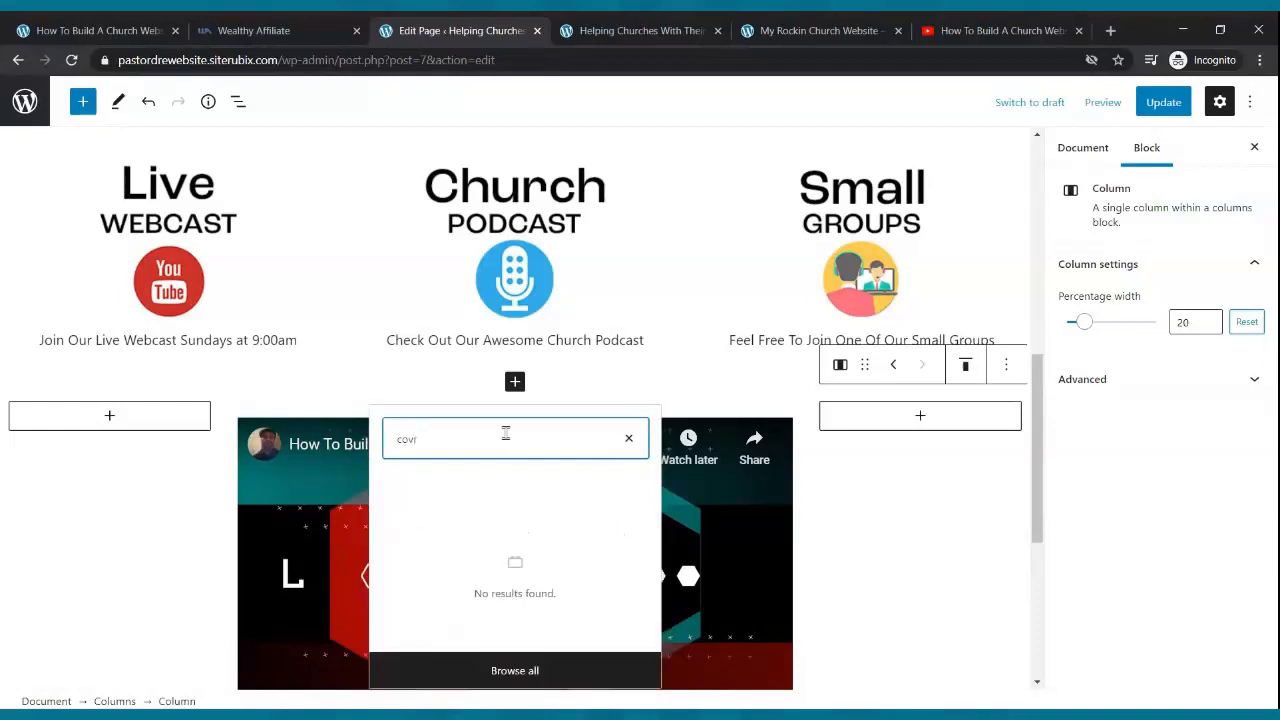
pyautogui.press('BackSpace')
pyautogui.write('er')
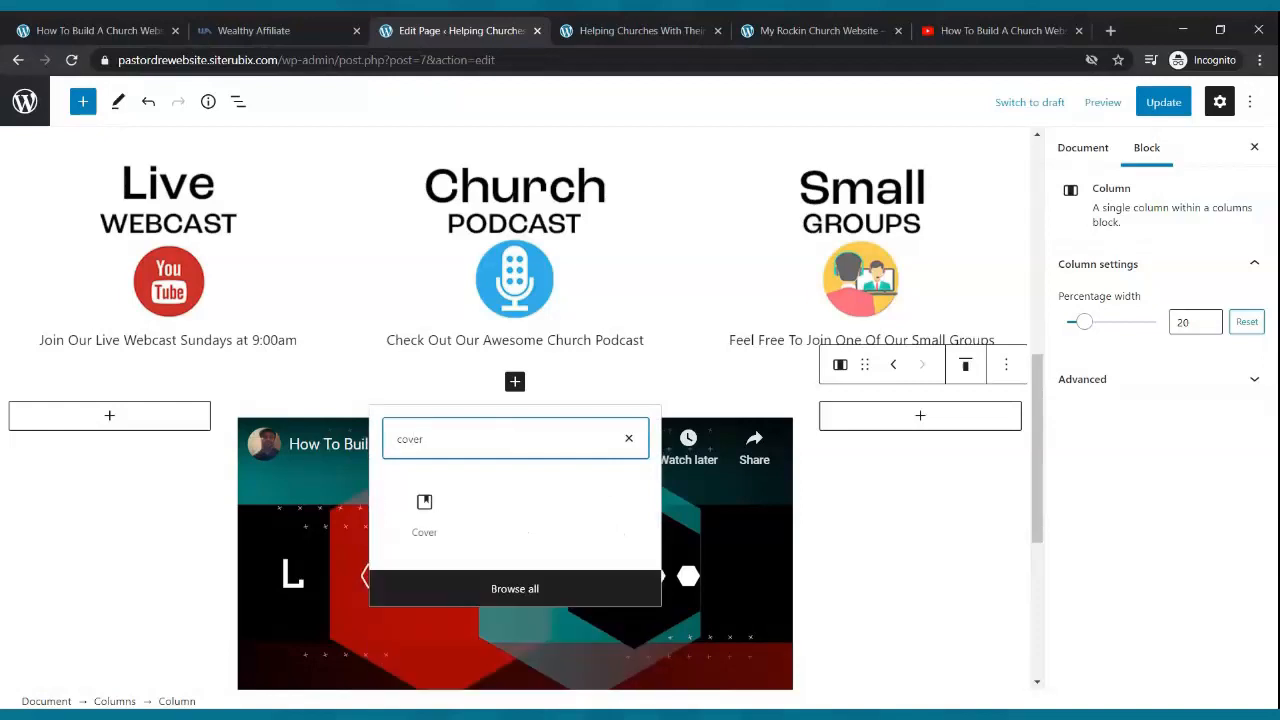
pyautogui.click(424, 514)
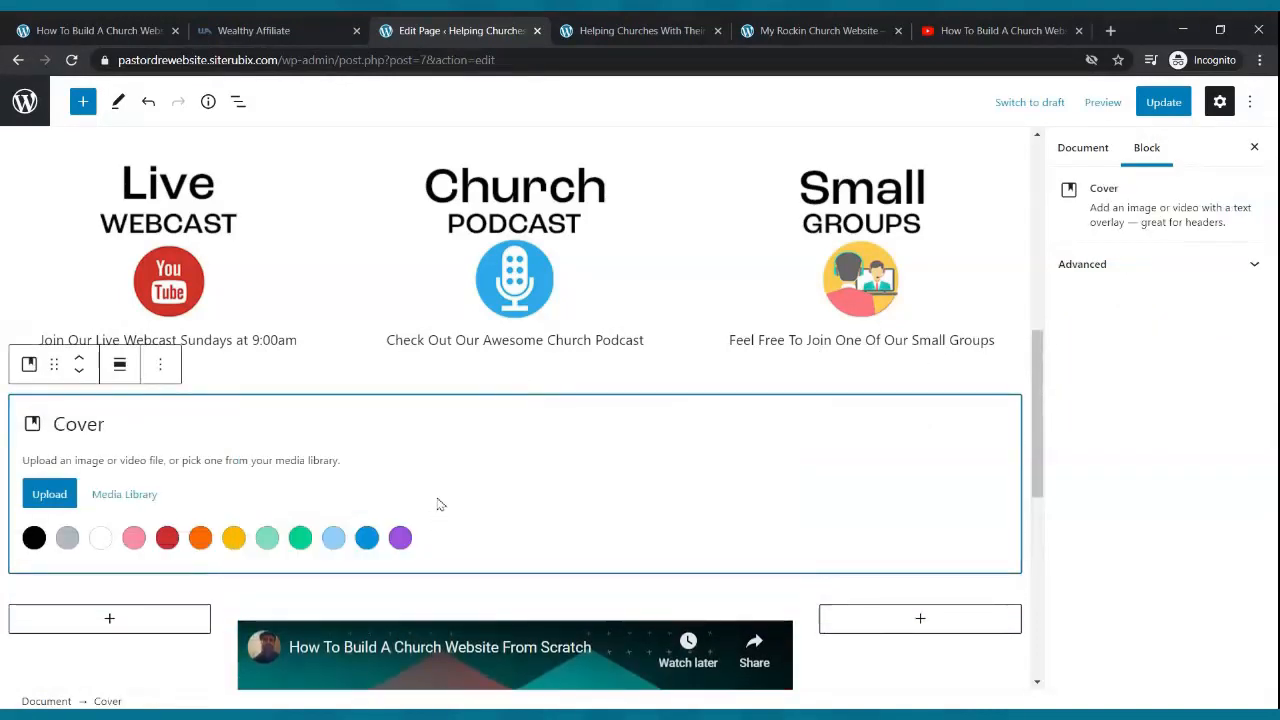
pyautogui.click(334, 537)
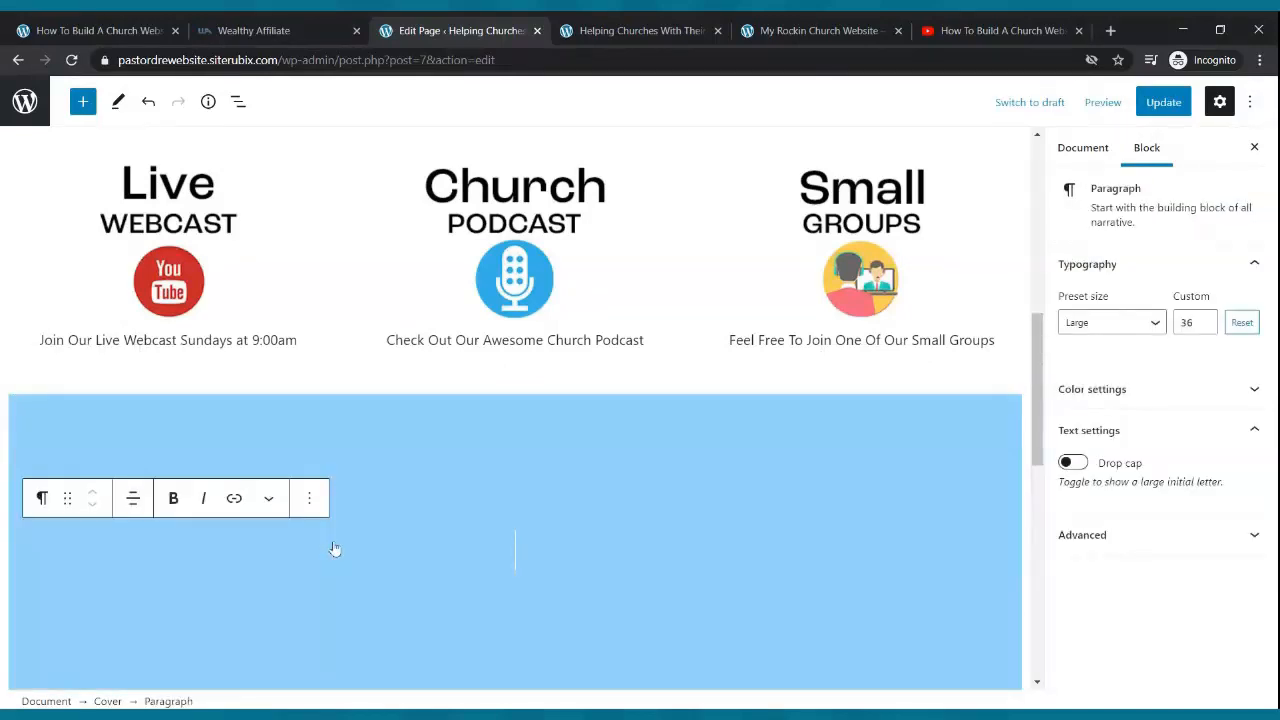
pyautogui.scroll(-5, 467, 477)
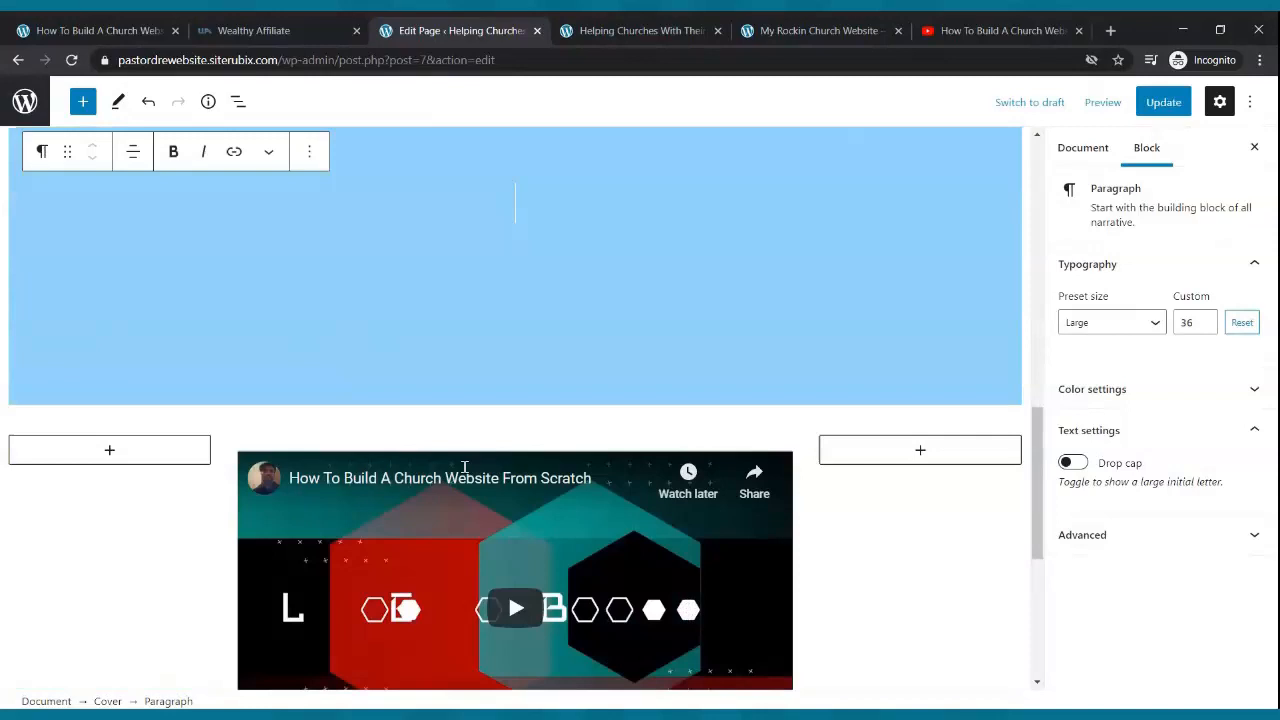
# - Update the page, check the new cover on the reloaded live site, and return to the editor
pyautogui.click(1163, 102)
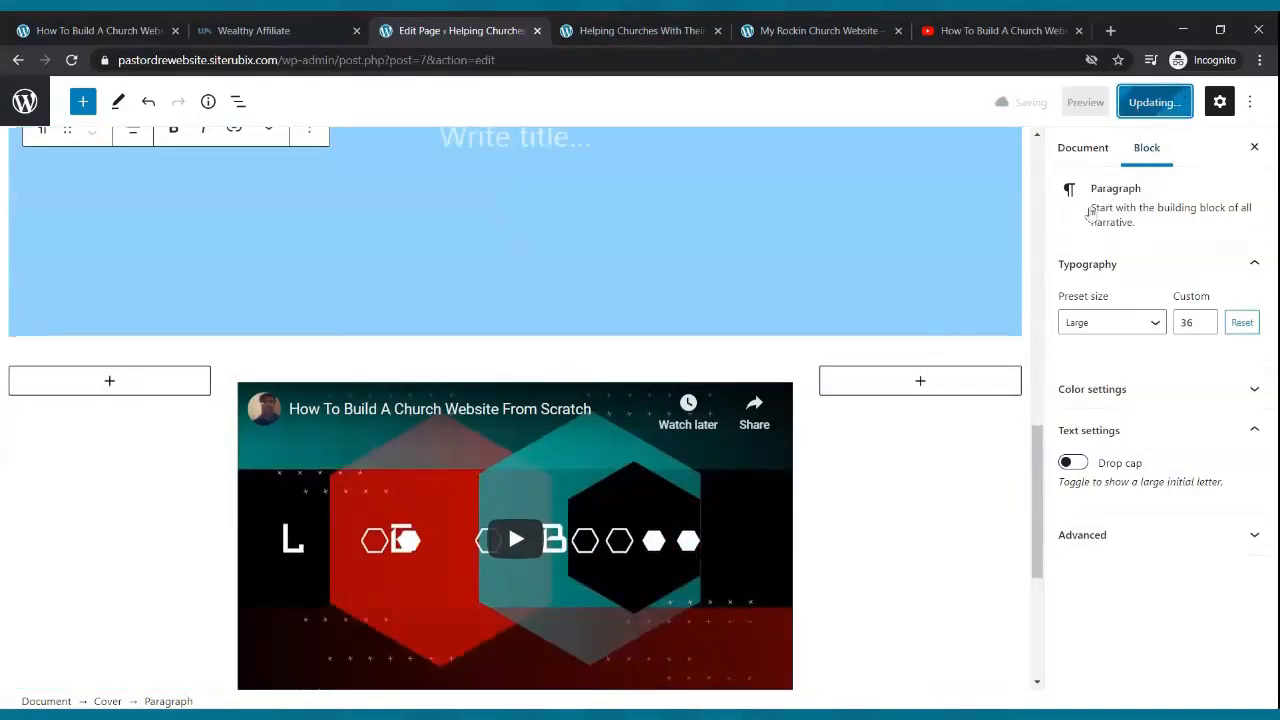
pyautogui.click(672, 24)
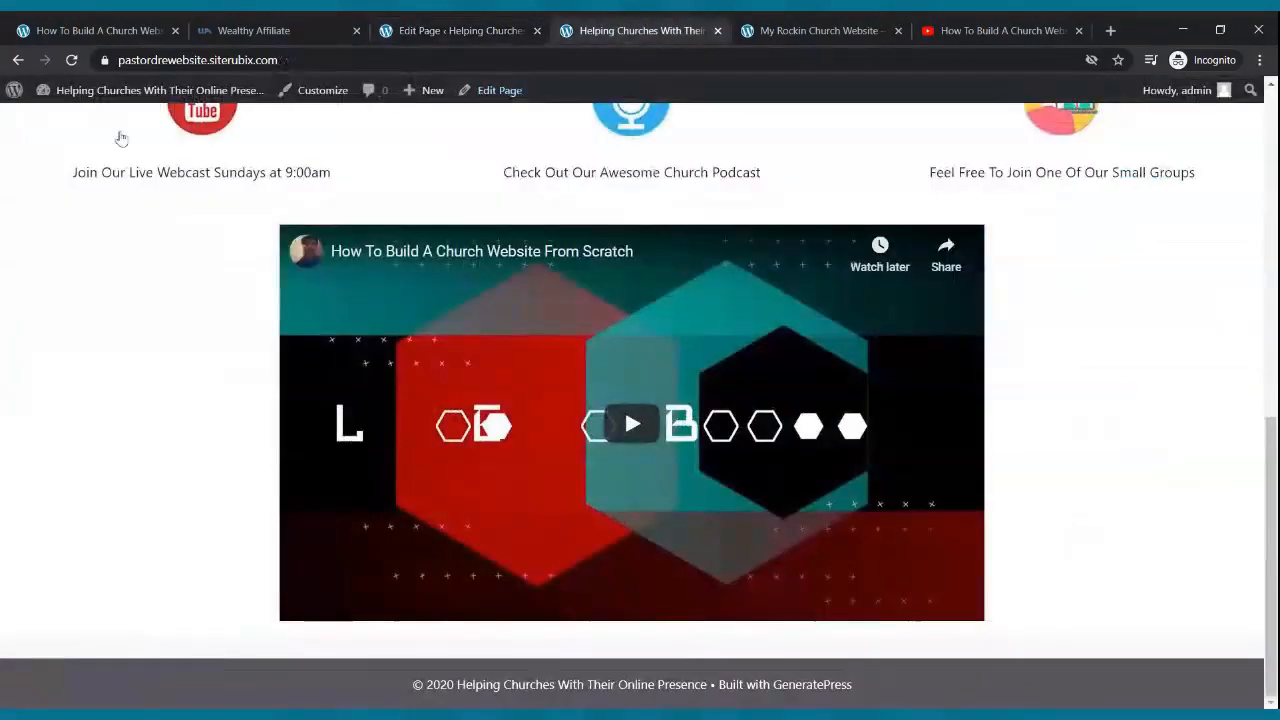
pyautogui.click(72, 60)
pyautogui.scroll(11, 648, 464)
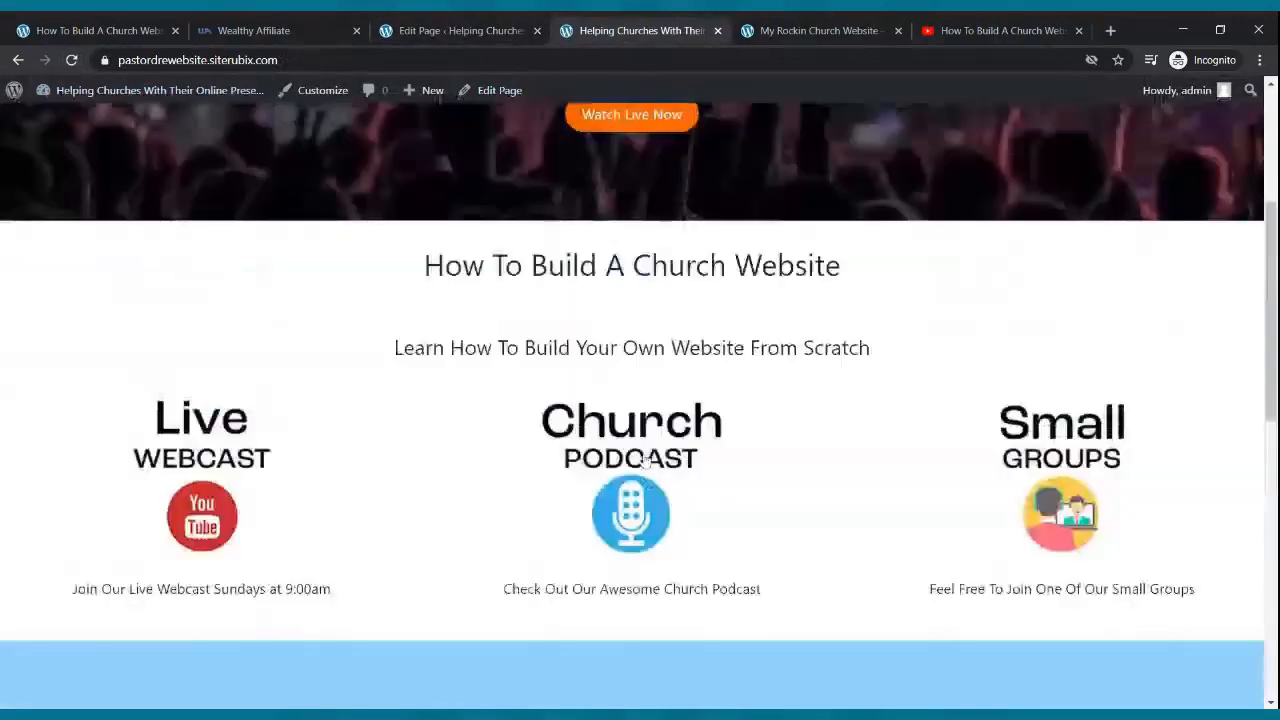
pyautogui.scroll(-4, 644, 460)
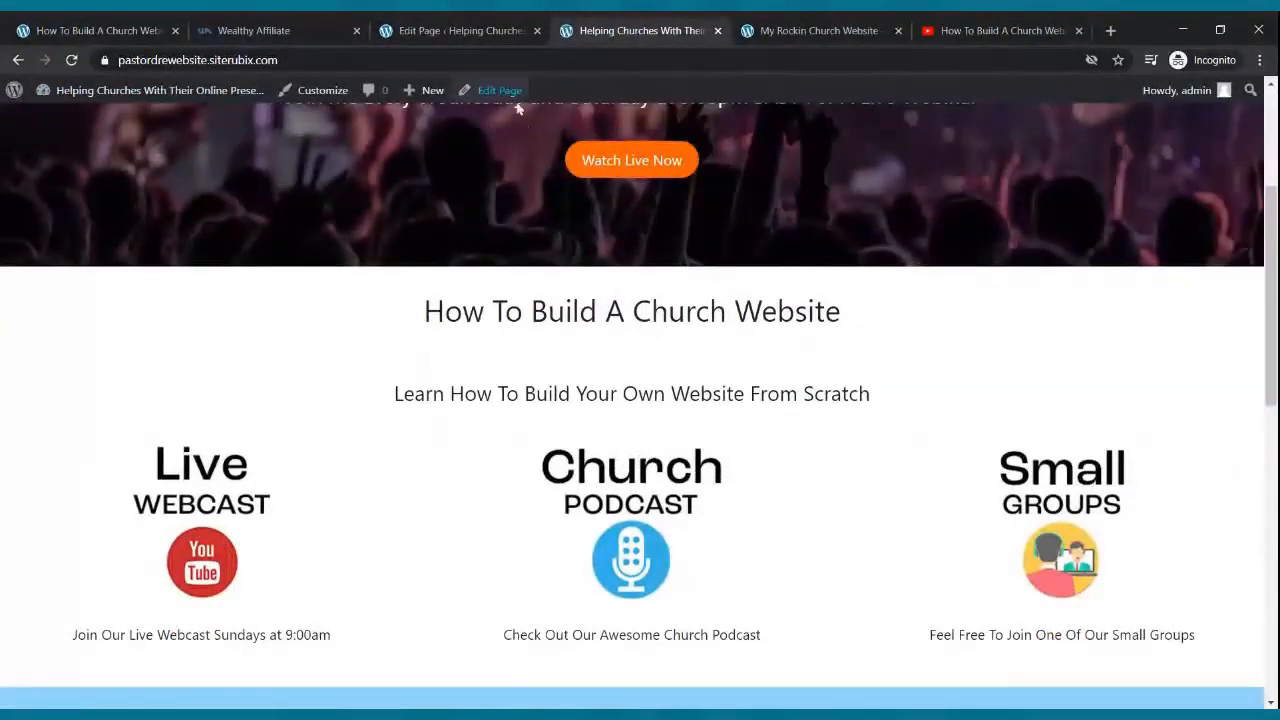
pyautogui.click(512, 30)
# - Remove the light-blue Cover block through its More options menu
pyautogui.click(512, 265)
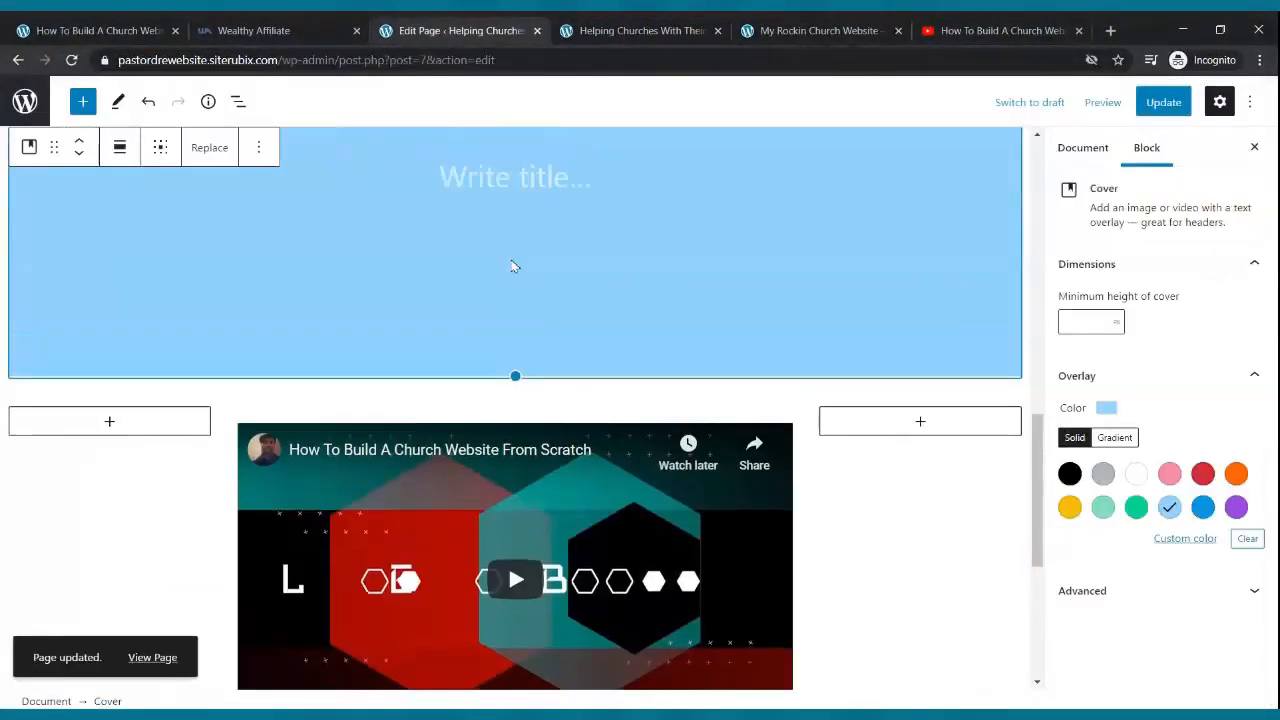
pyautogui.scroll(3, 514, 266)
pyautogui.click(228, 231)
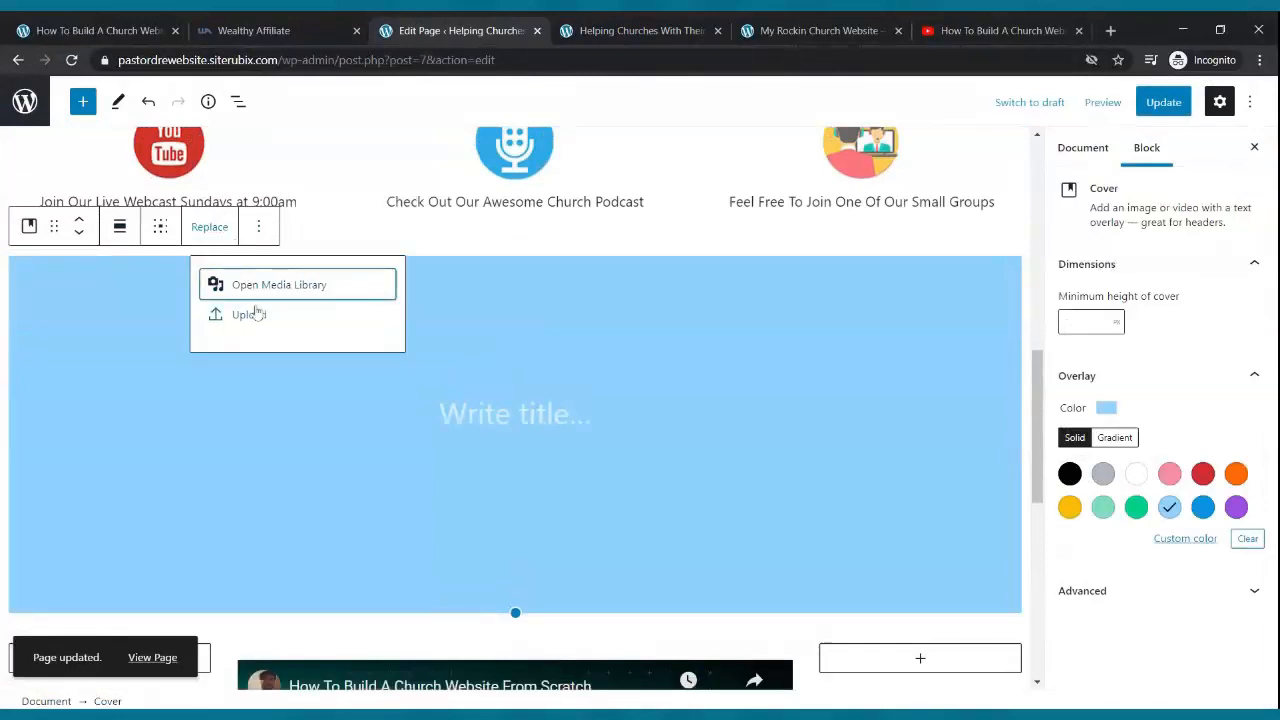
pyautogui.click(258, 227)
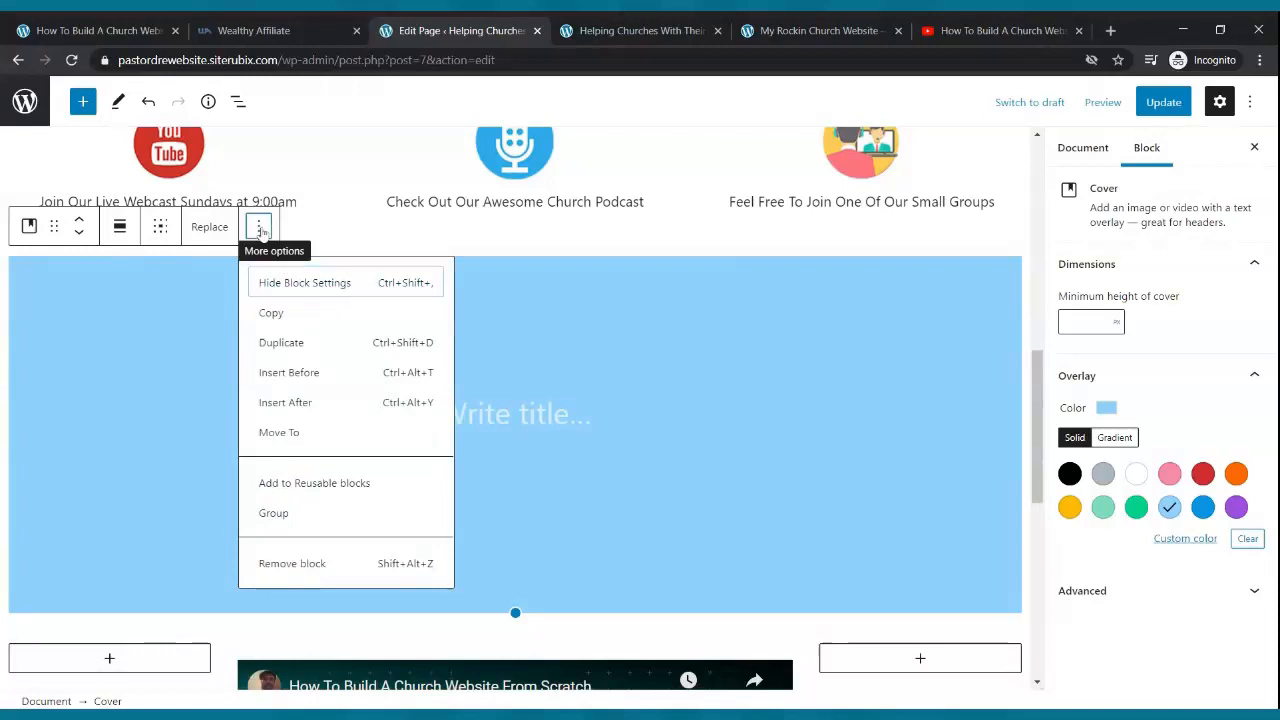
pyautogui.click(259, 228)
pyautogui.click(259, 228)
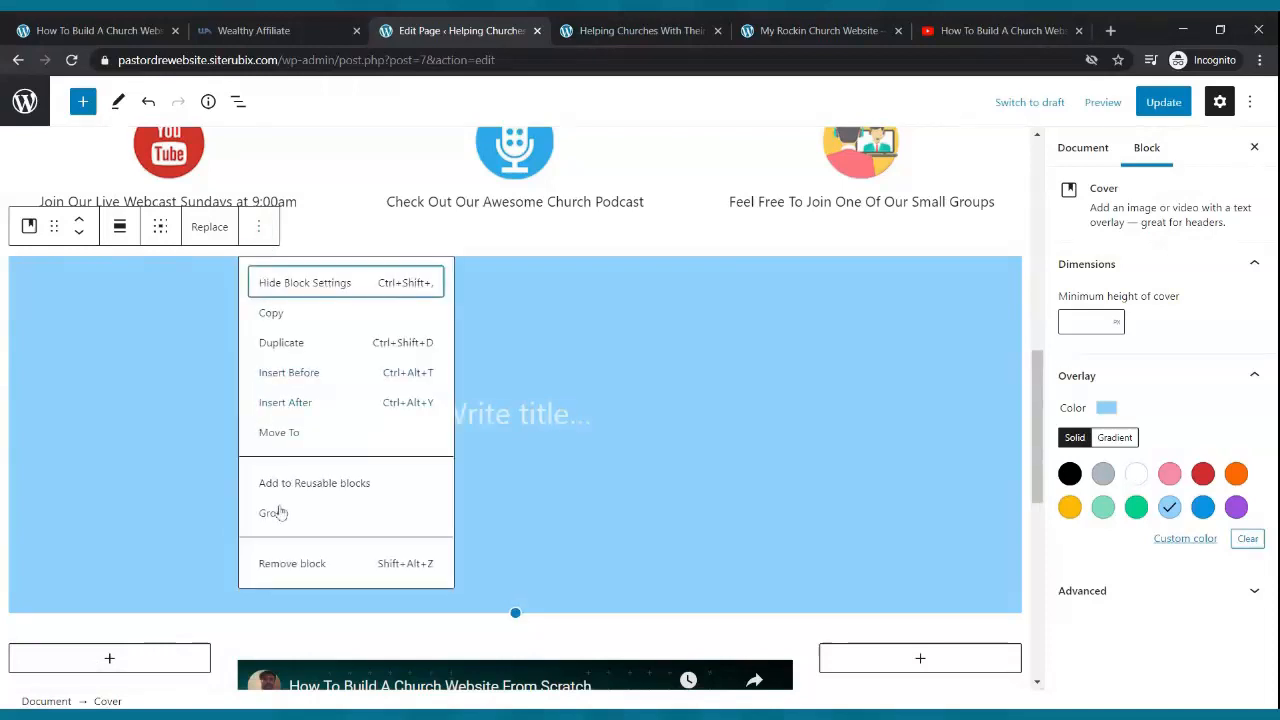
pyautogui.click(285, 565)
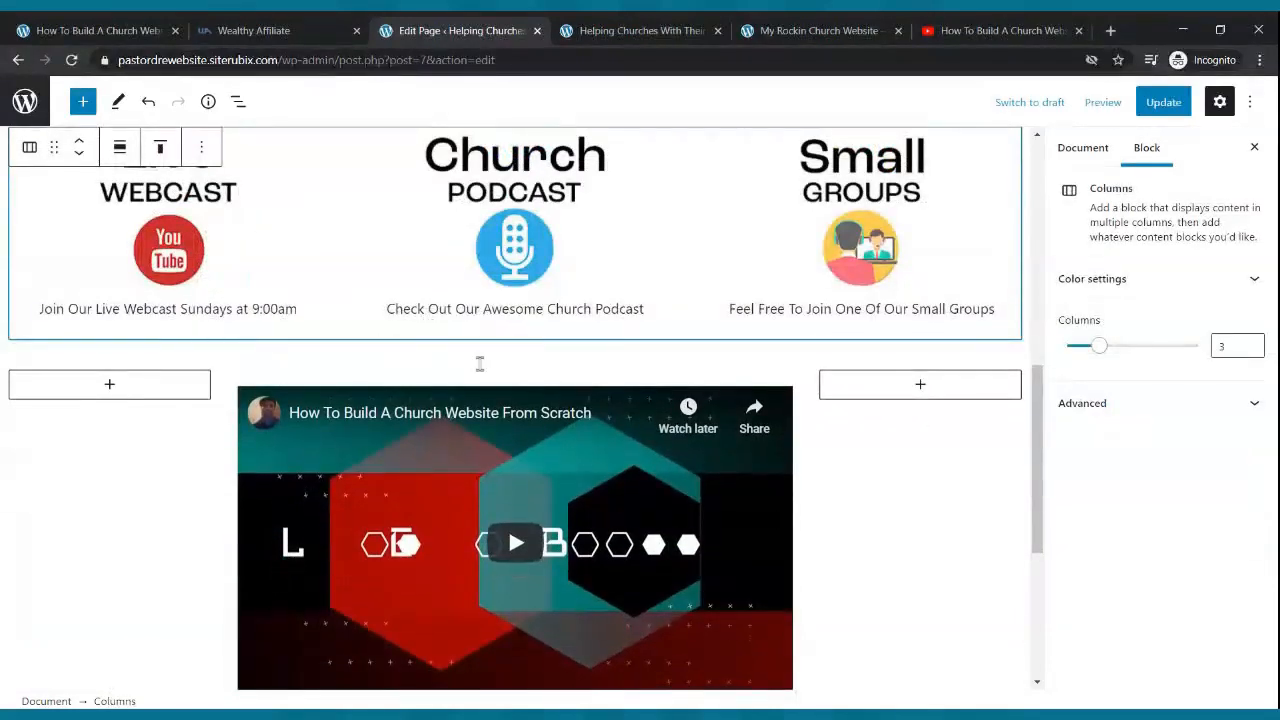
# - Insert another Cover above the video and remove it, then check the icon-row columns
pyautogui.click(510, 372)
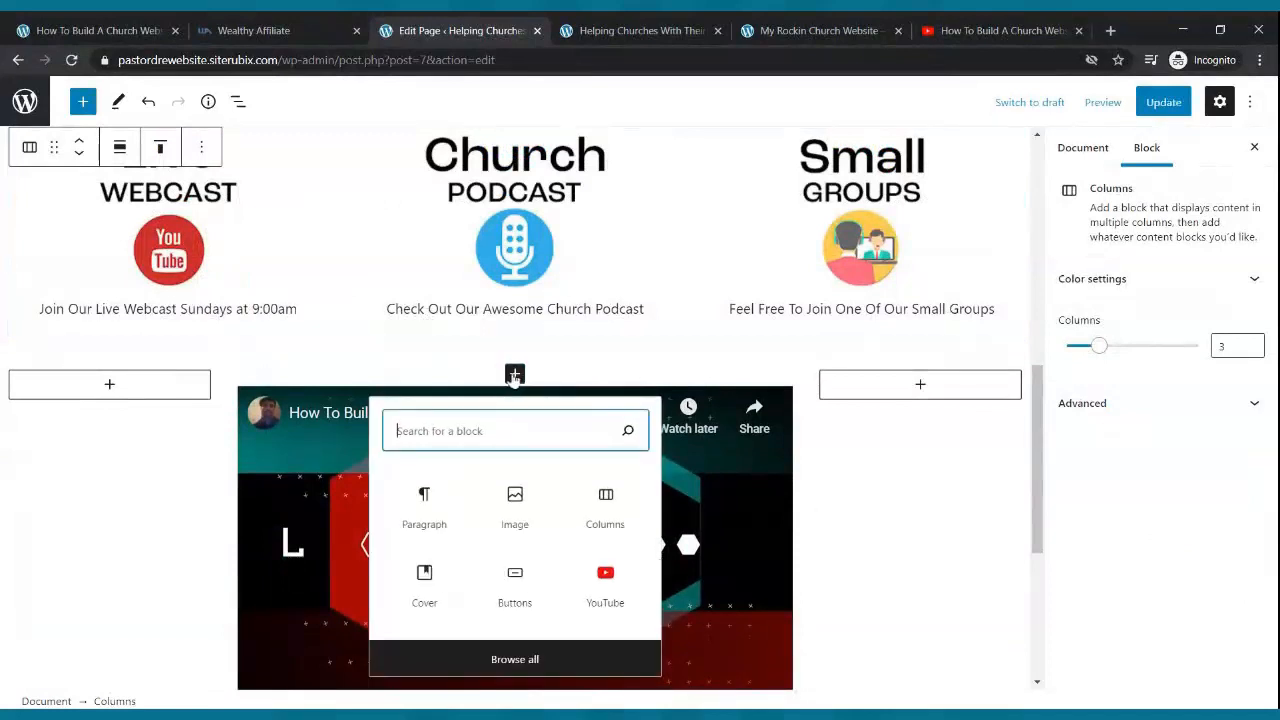
pyautogui.click(426, 584)
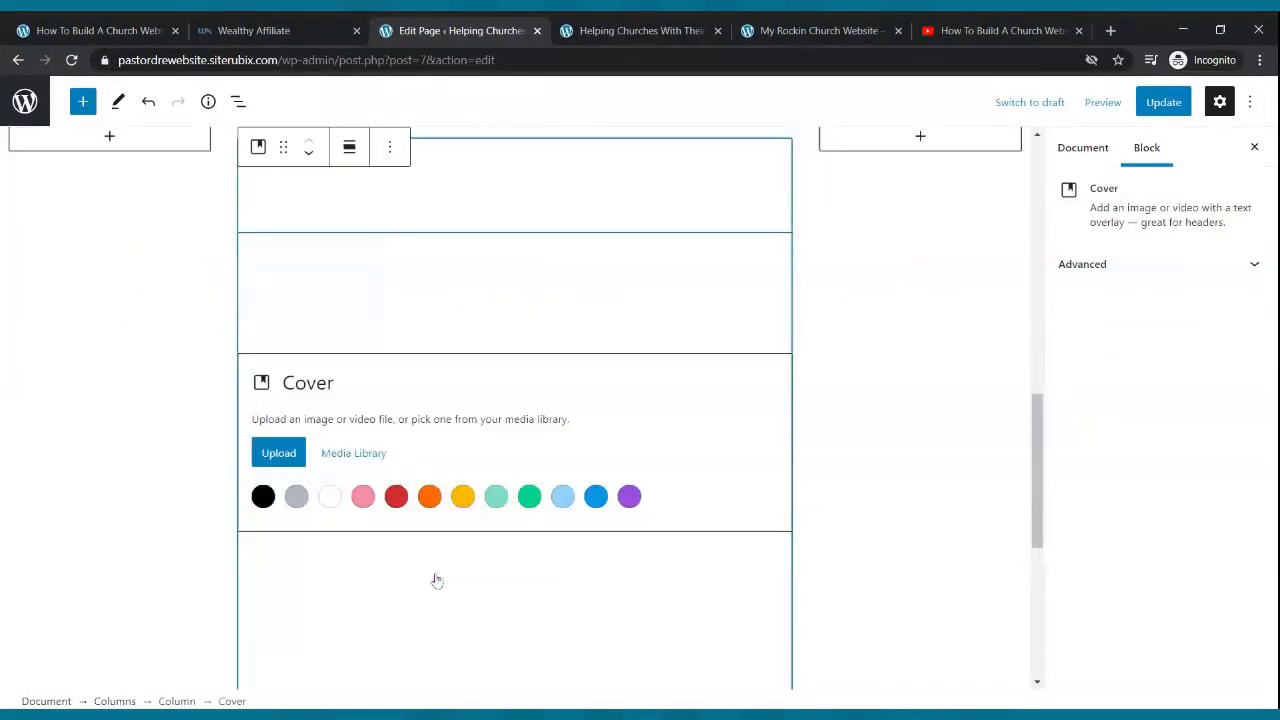
pyautogui.click(390, 147)
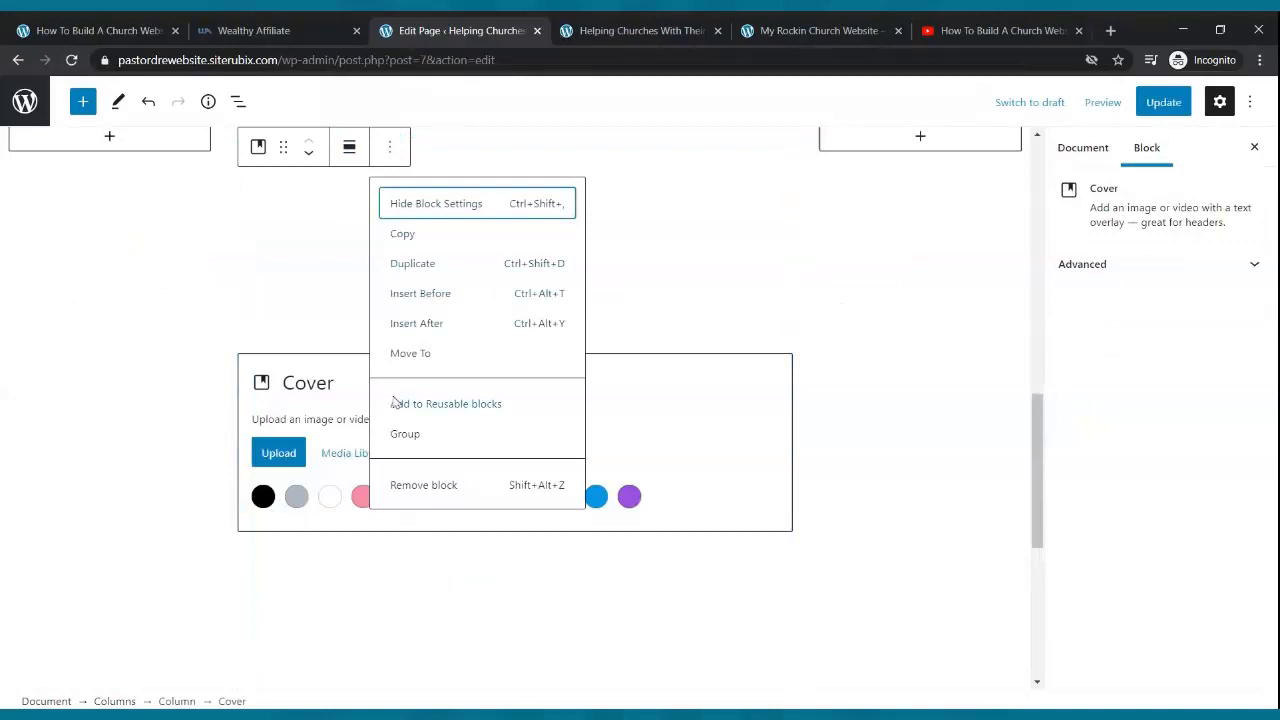
pyautogui.click(400, 483)
pyautogui.scroll(3, 508, 320)
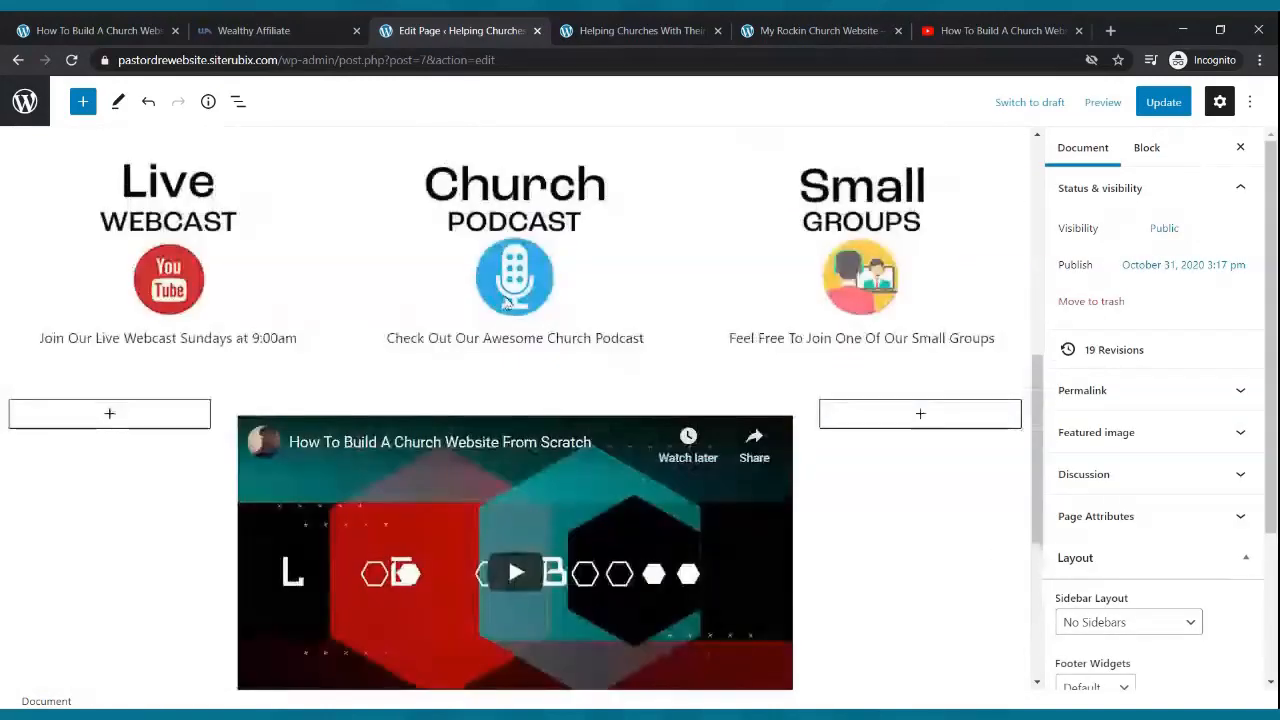
pyautogui.click(285, 375)
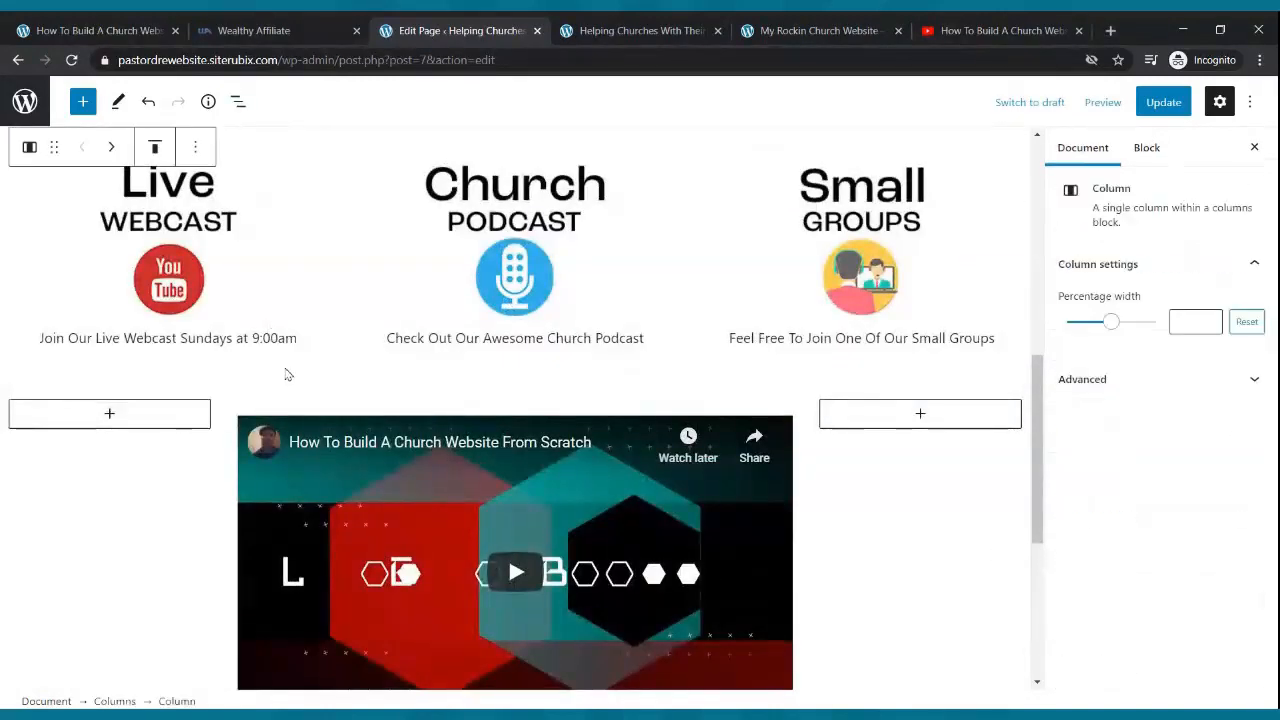
pyautogui.click(409, 386)
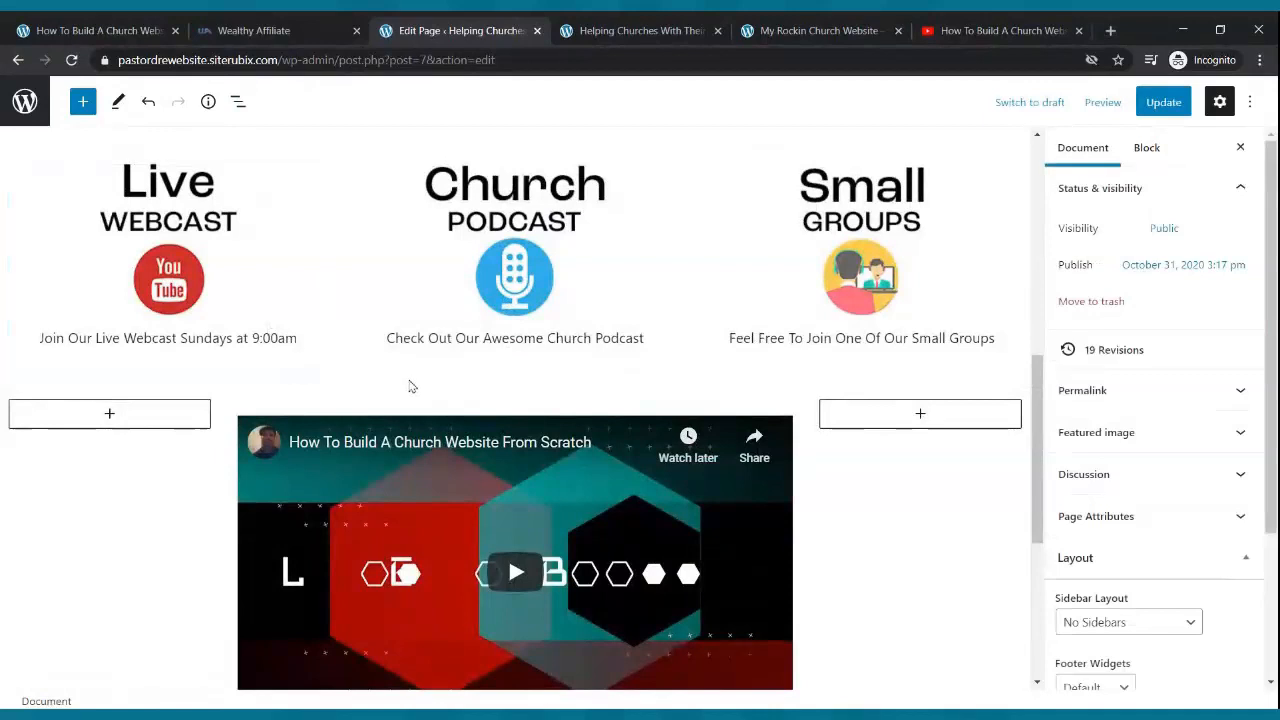
pyautogui.click(664, 404)
pyautogui.click(657, 388)
pyautogui.scroll(-3, 663, 393)
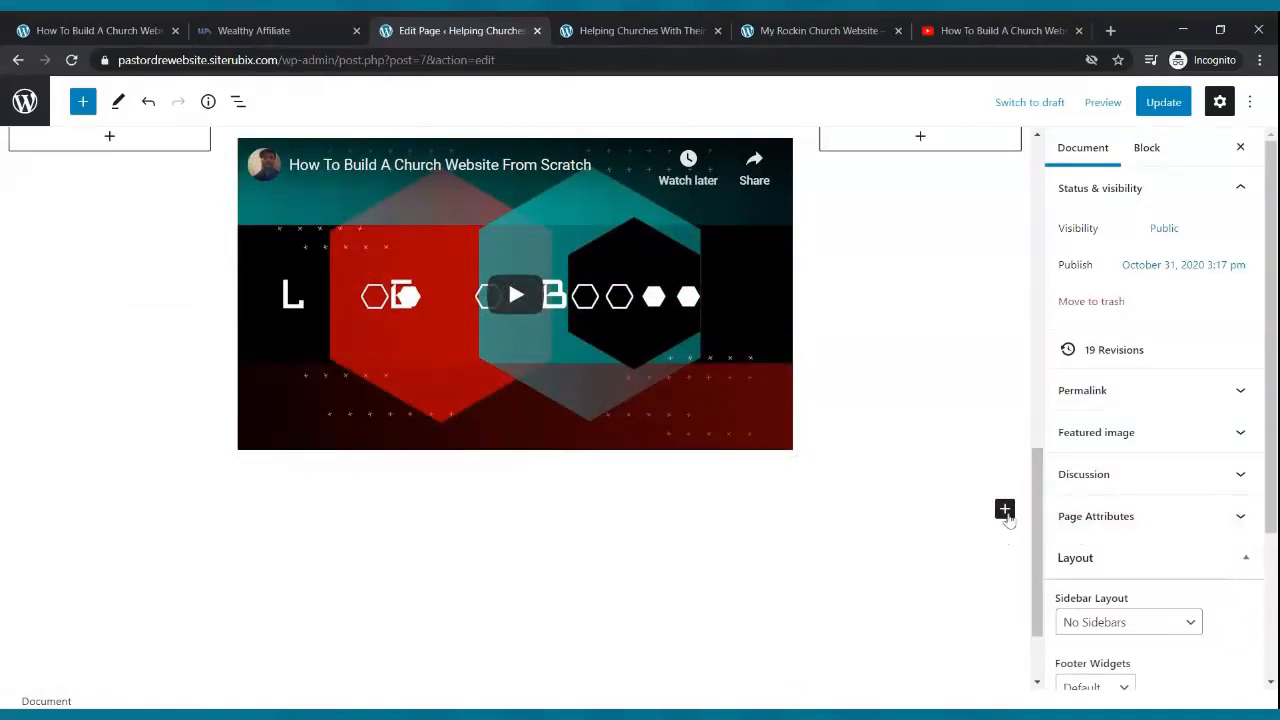
# - Add a Cover block below the video with the light grey overlay and update the page
pyautogui.click(1005, 511)
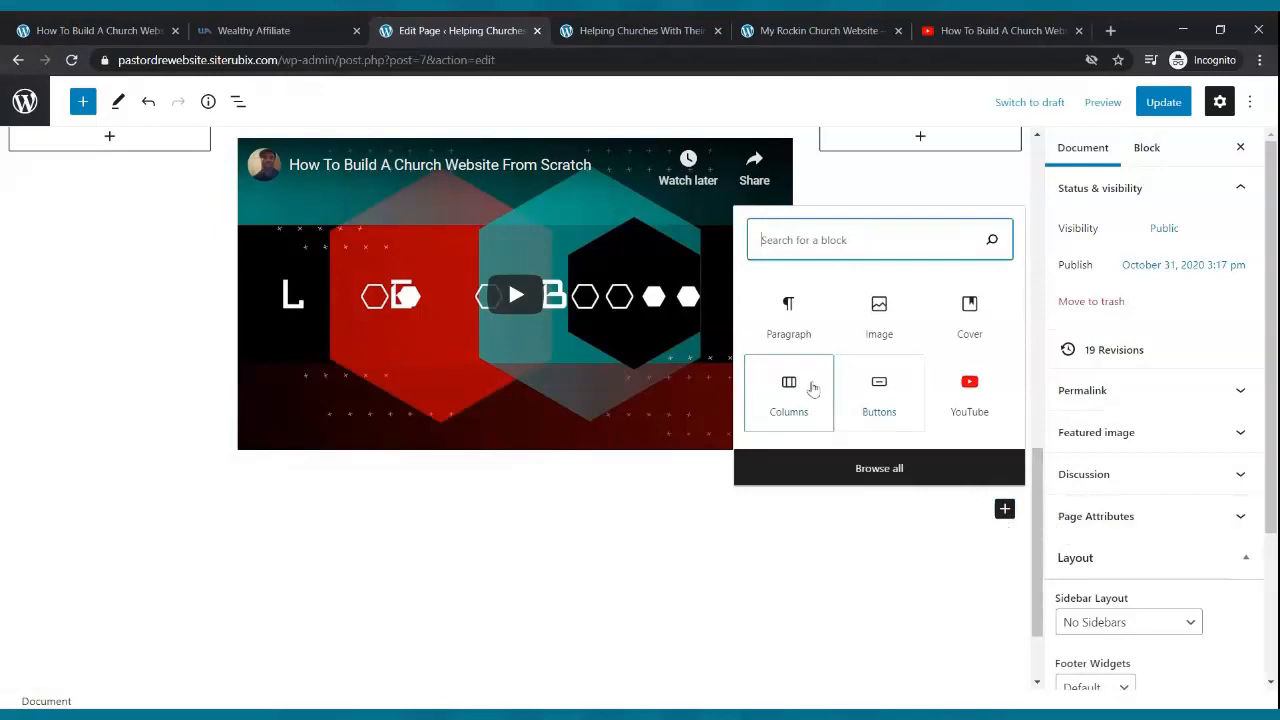
pyautogui.click(969, 308)
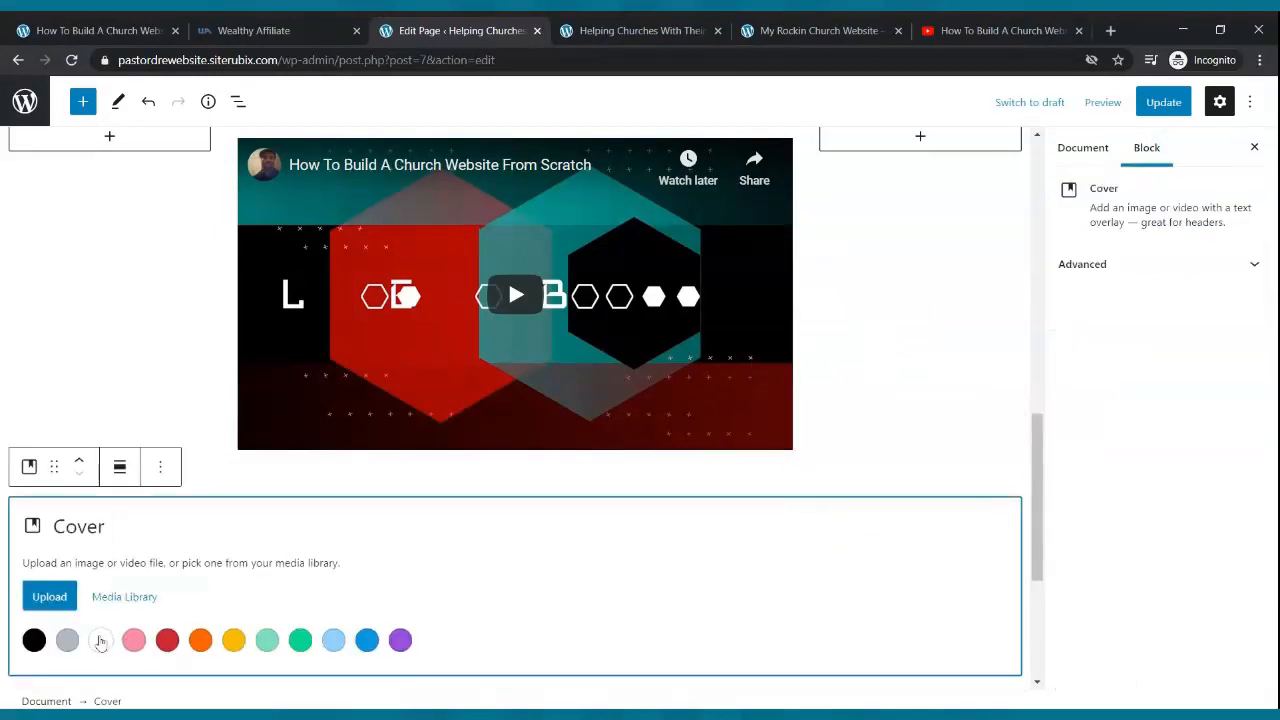
pyautogui.click(68, 640)
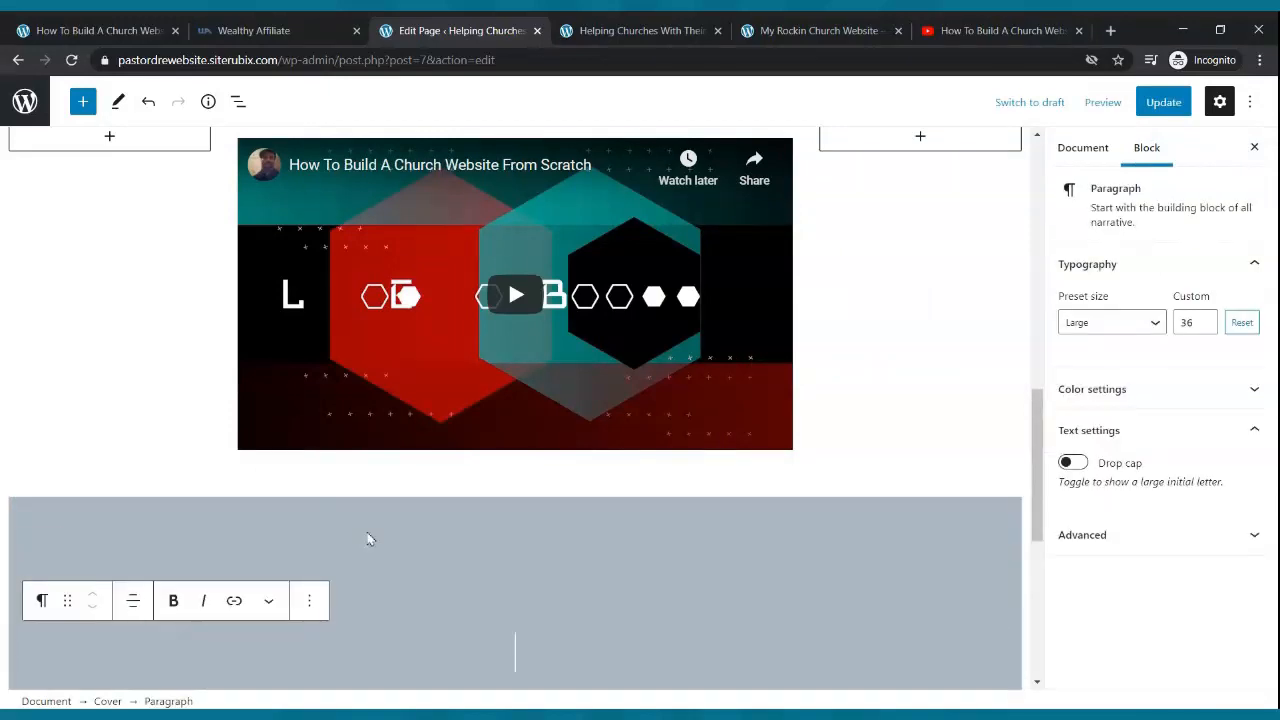
pyautogui.click(1163, 104)
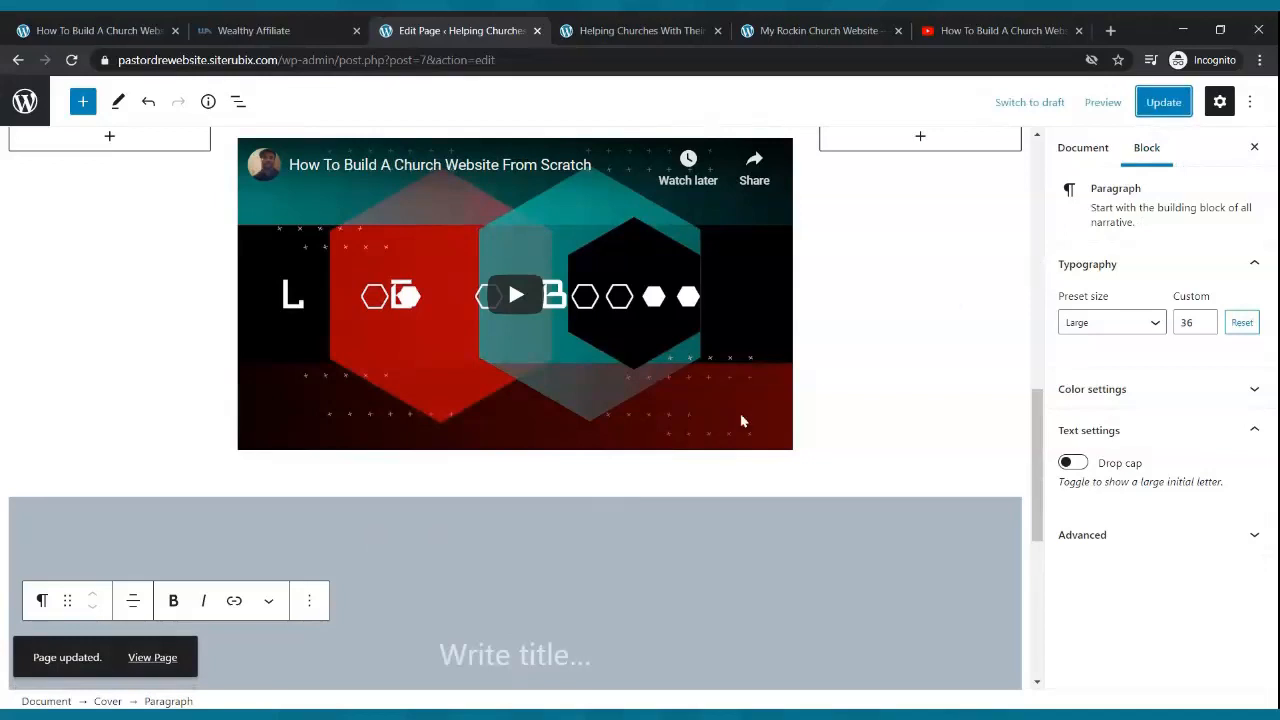
pyautogui.scroll(-3, 608, 423)
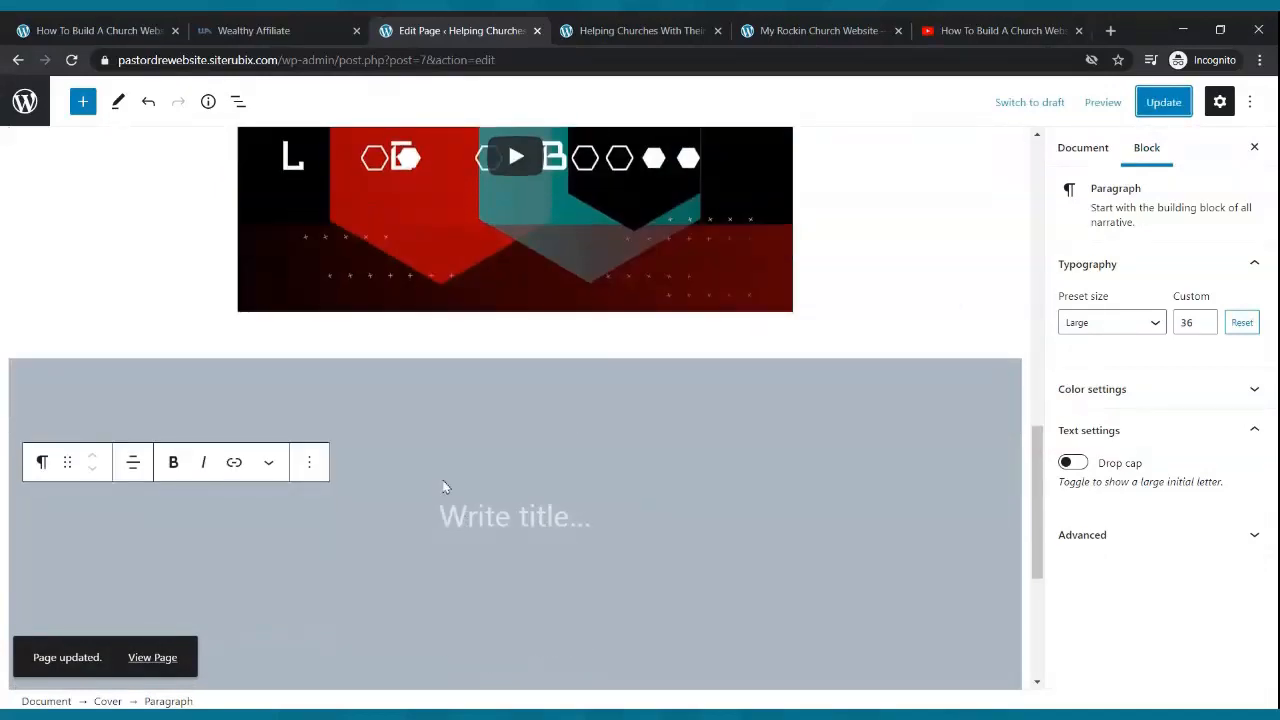
pyautogui.click(475, 522)
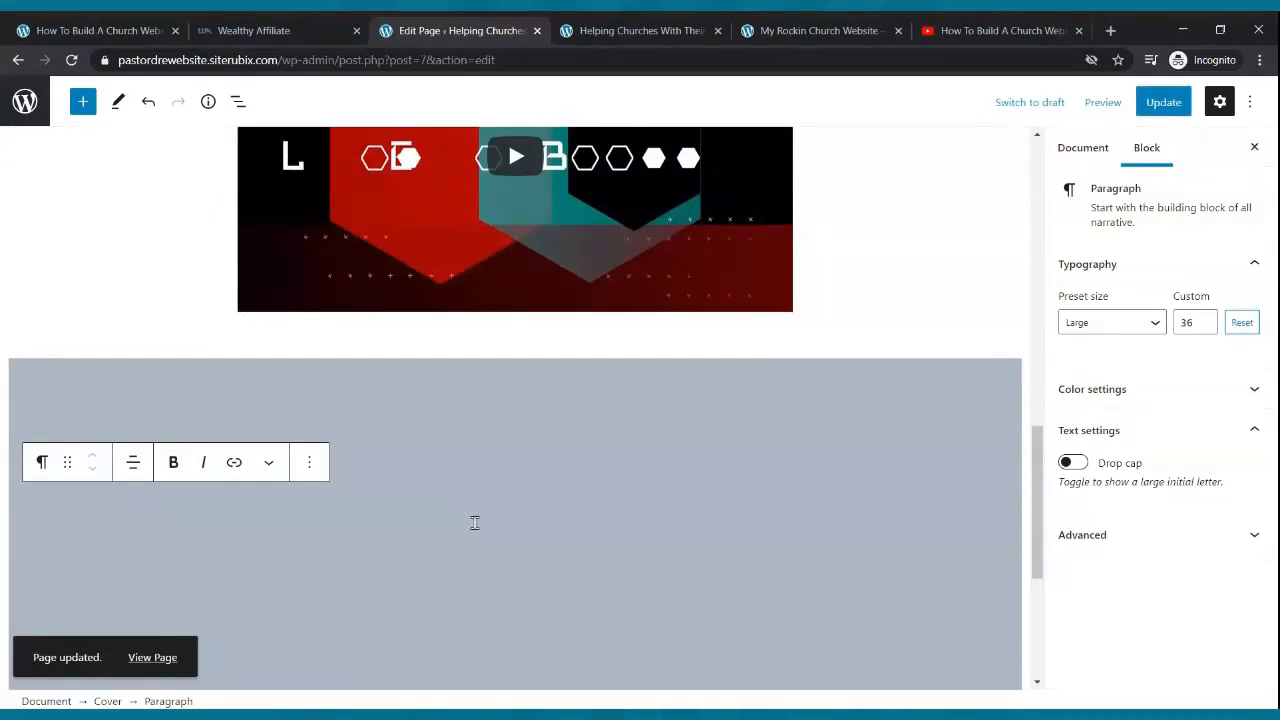
# - Inside the grey cover, add a 33/33/33 Columns block with the YouTube video embedded in the middle column
pyautogui.click(83, 104)
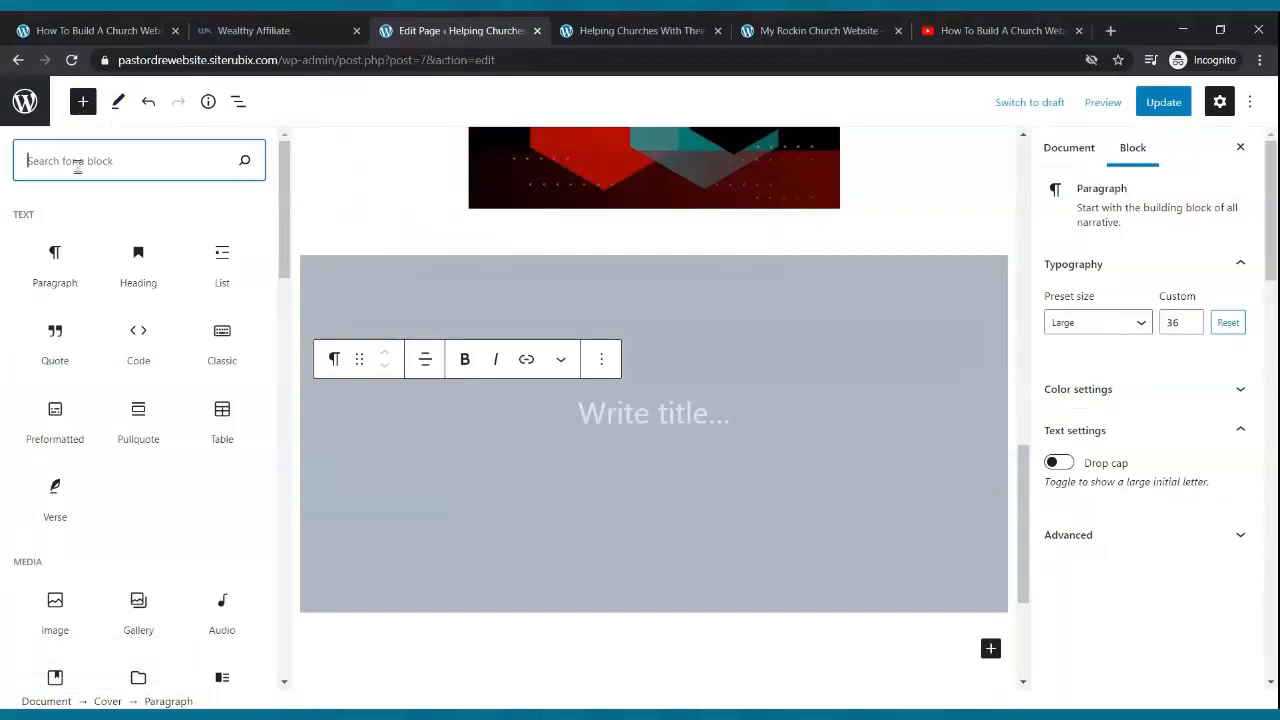
pyautogui.write('columns')
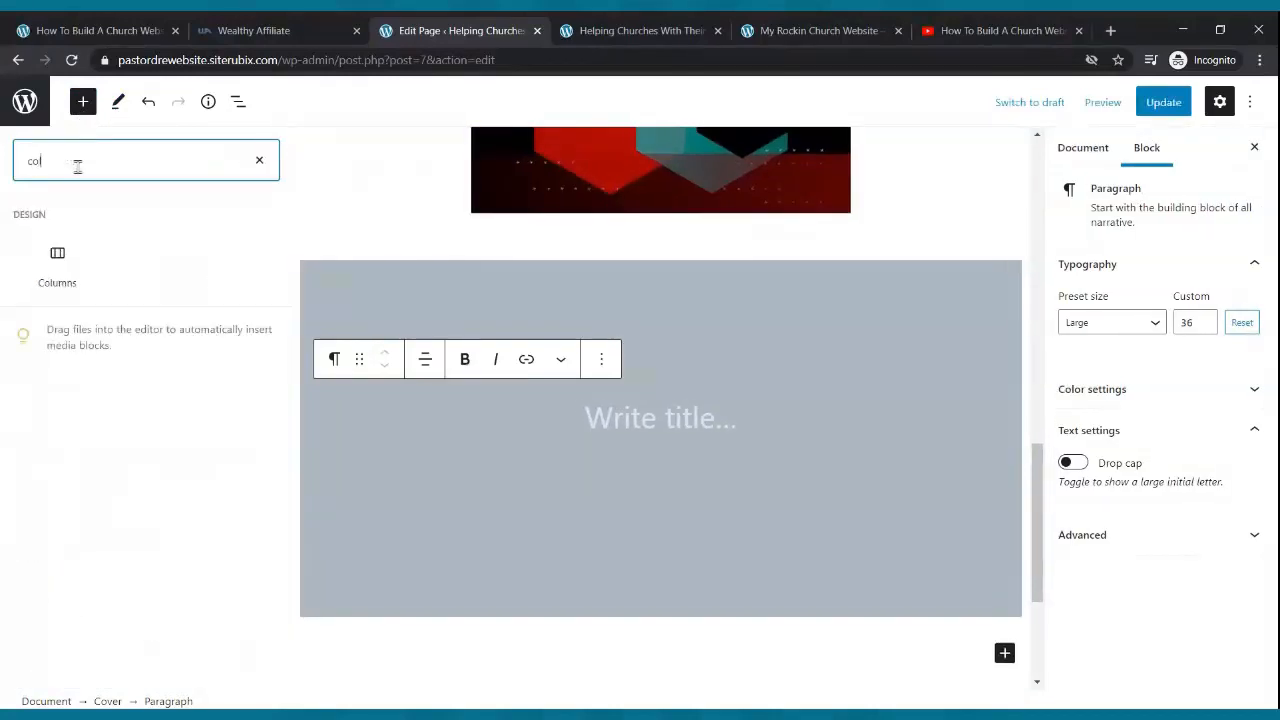
pyautogui.click(60, 258)
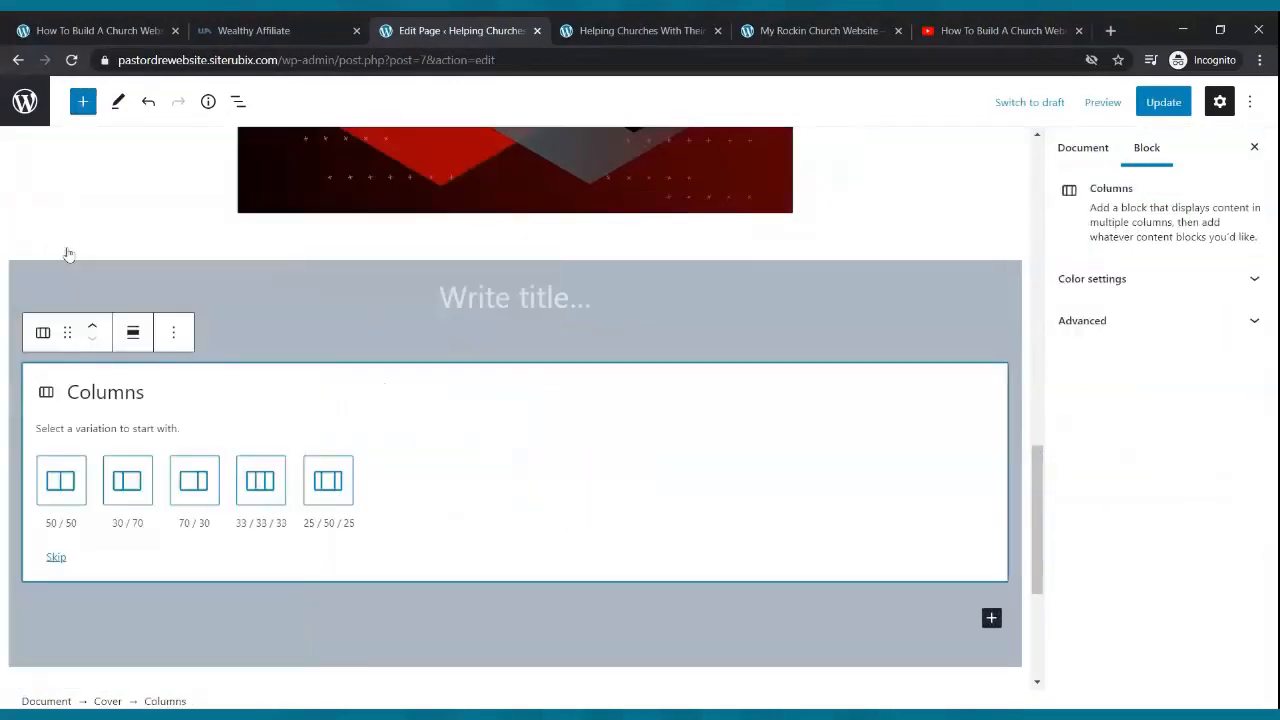
pyautogui.click(260, 485)
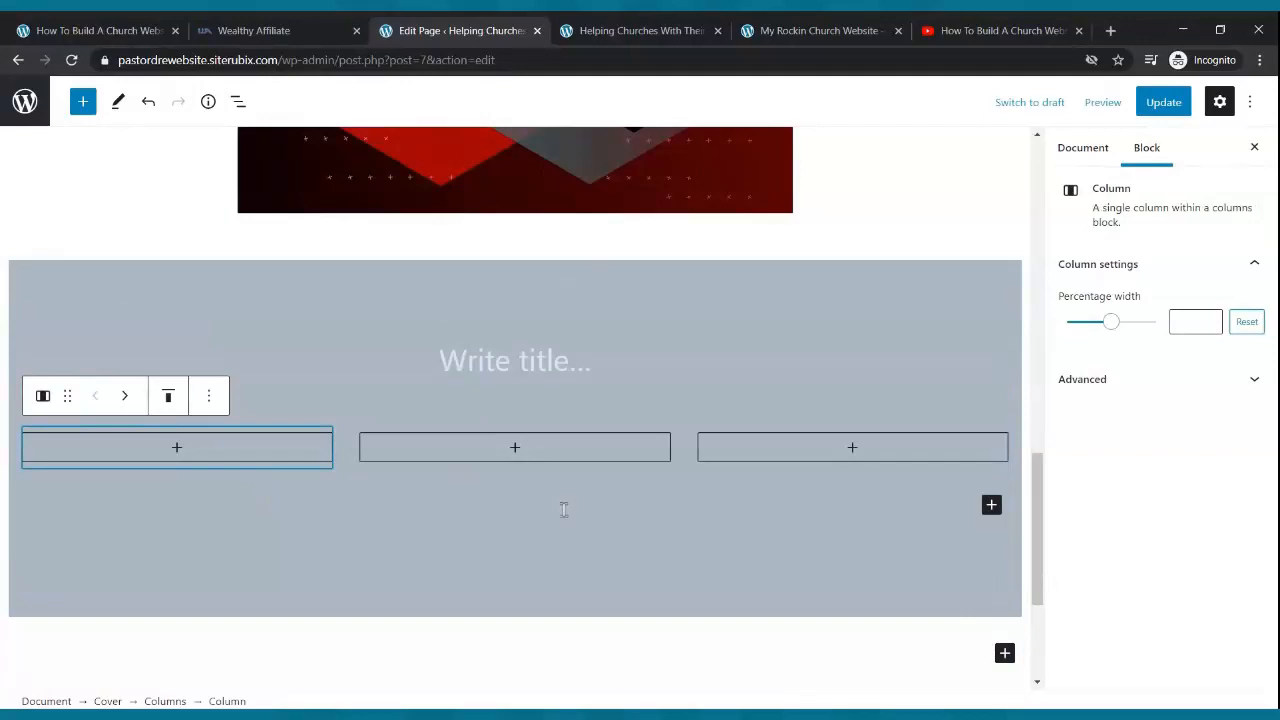
pyautogui.click(522, 454)
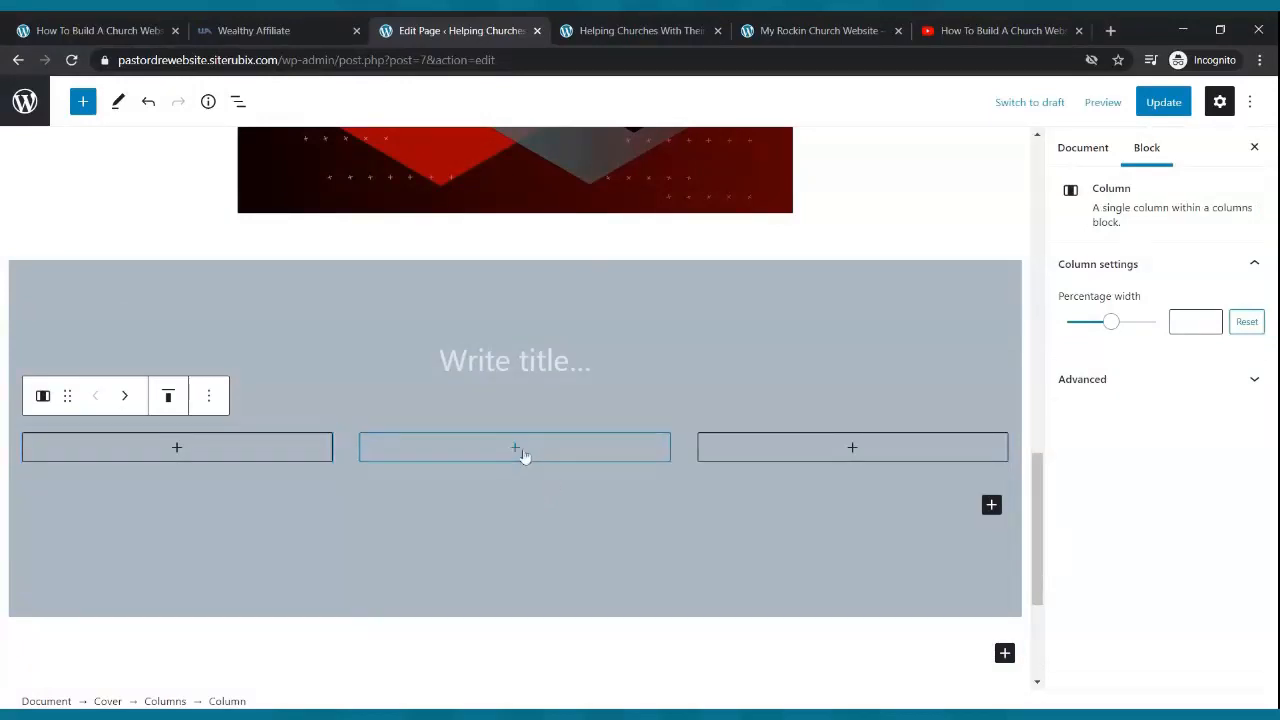
pyautogui.click(600, 338)
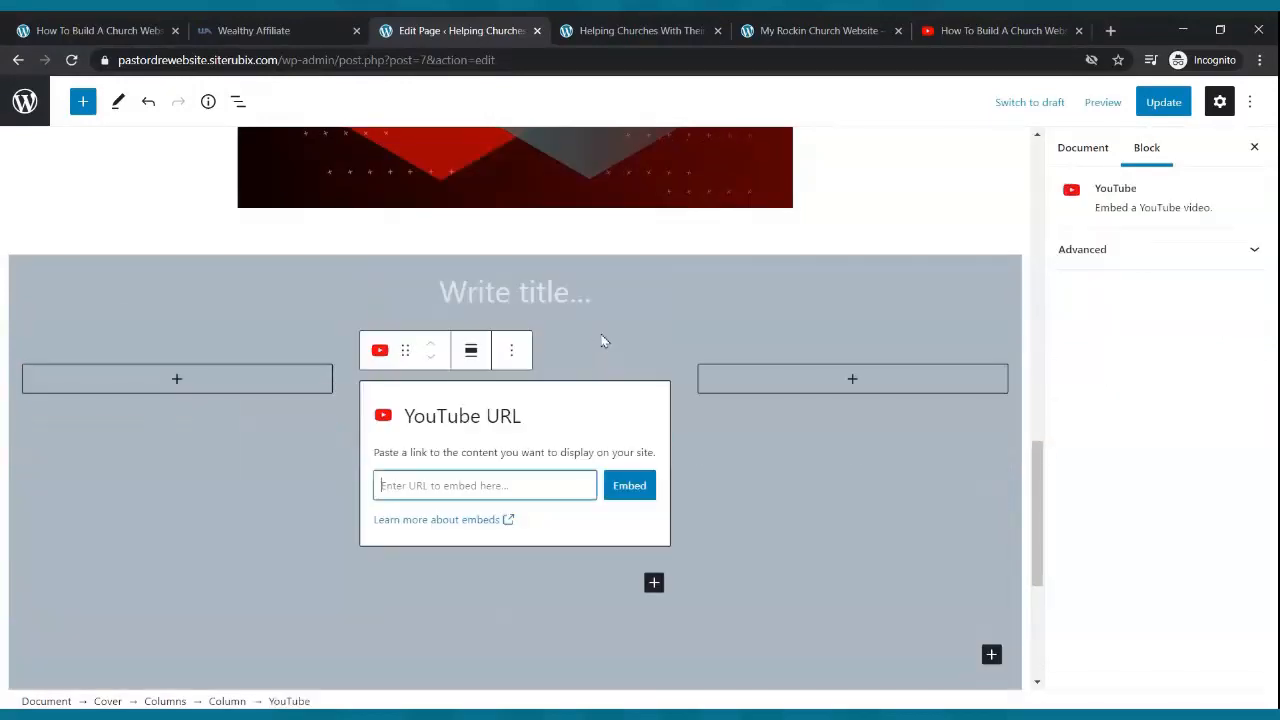
pyautogui.write('https://youtu.be/IR37cBCFUIg')
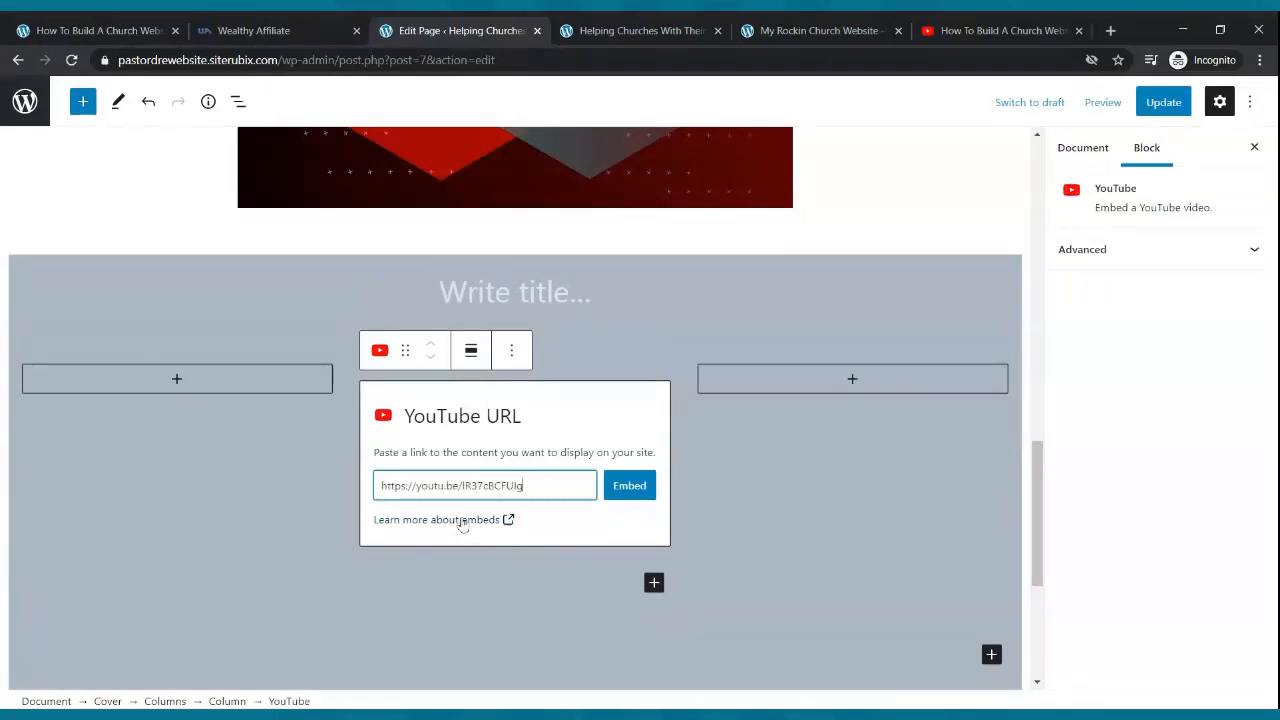
pyautogui.click(628, 486)
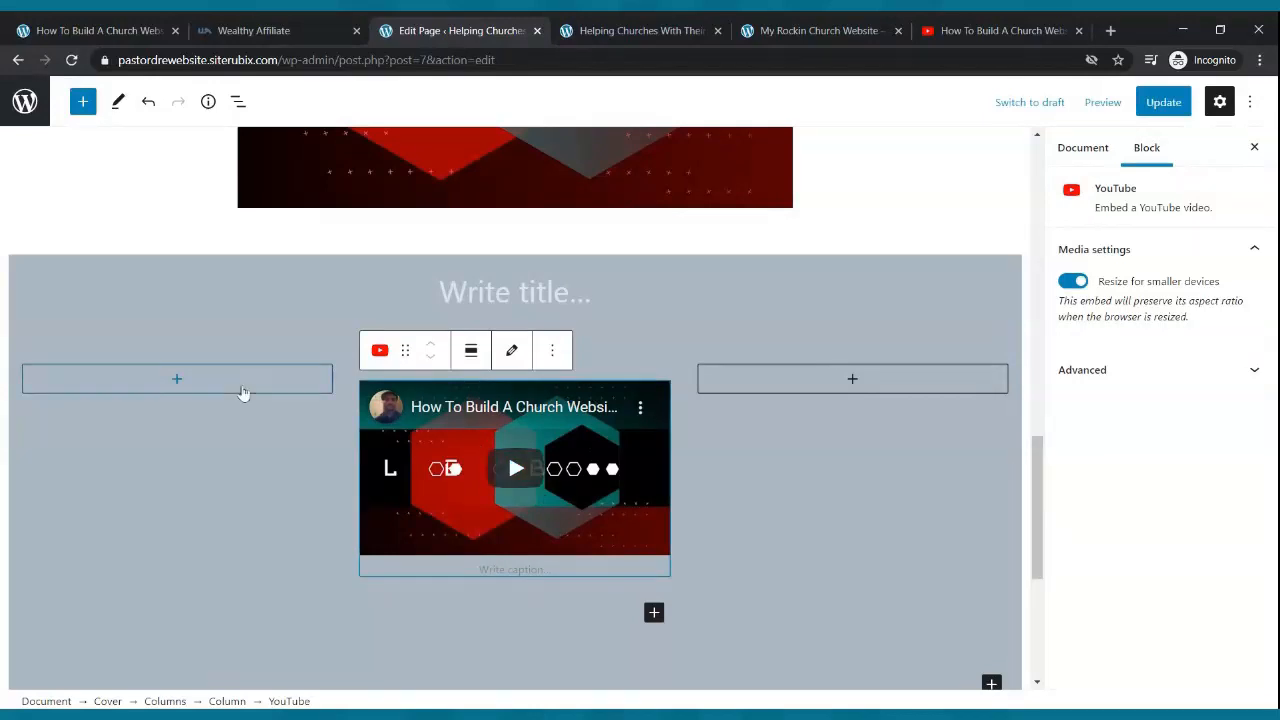
# - Narrow the left and right empty columns to about 22% to centre the video, then update
pyautogui.click(228, 434)
pyautogui.moveTo(1111, 321); pyautogui.dragTo(1092, 326)
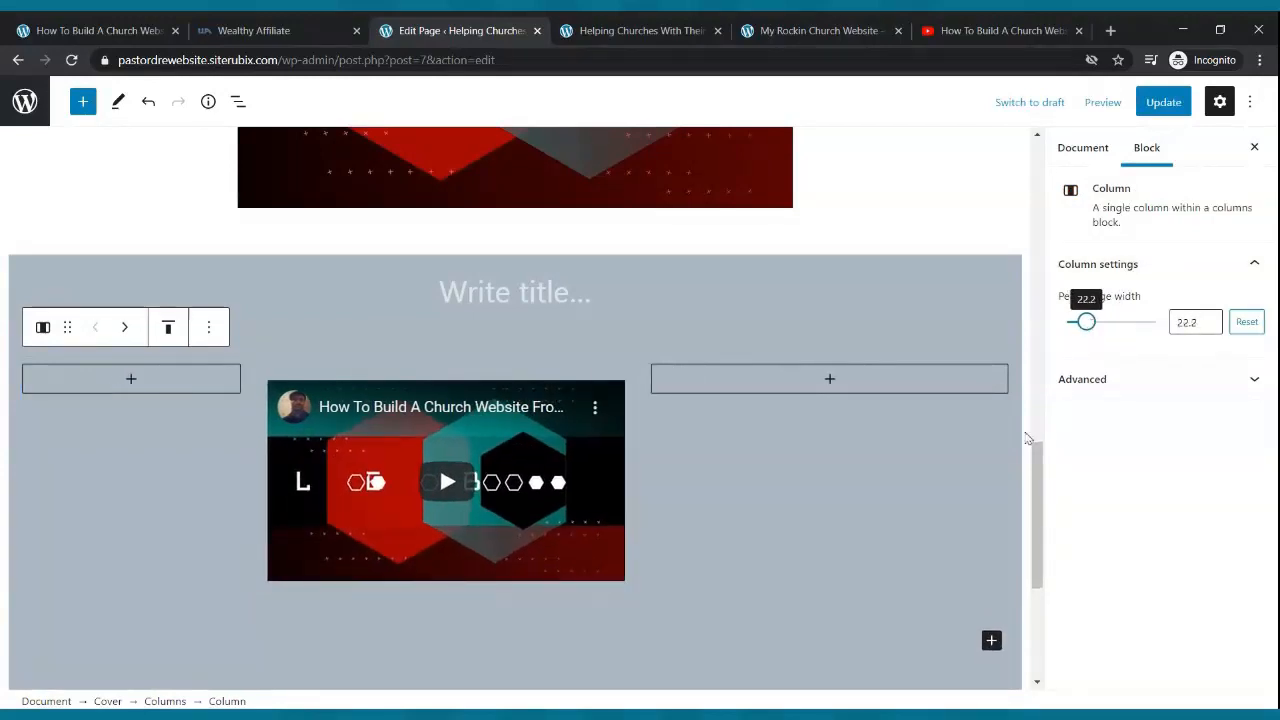
pyautogui.click(914, 431)
pyautogui.moveTo(1112, 325); pyautogui.dragTo(1091, 335)
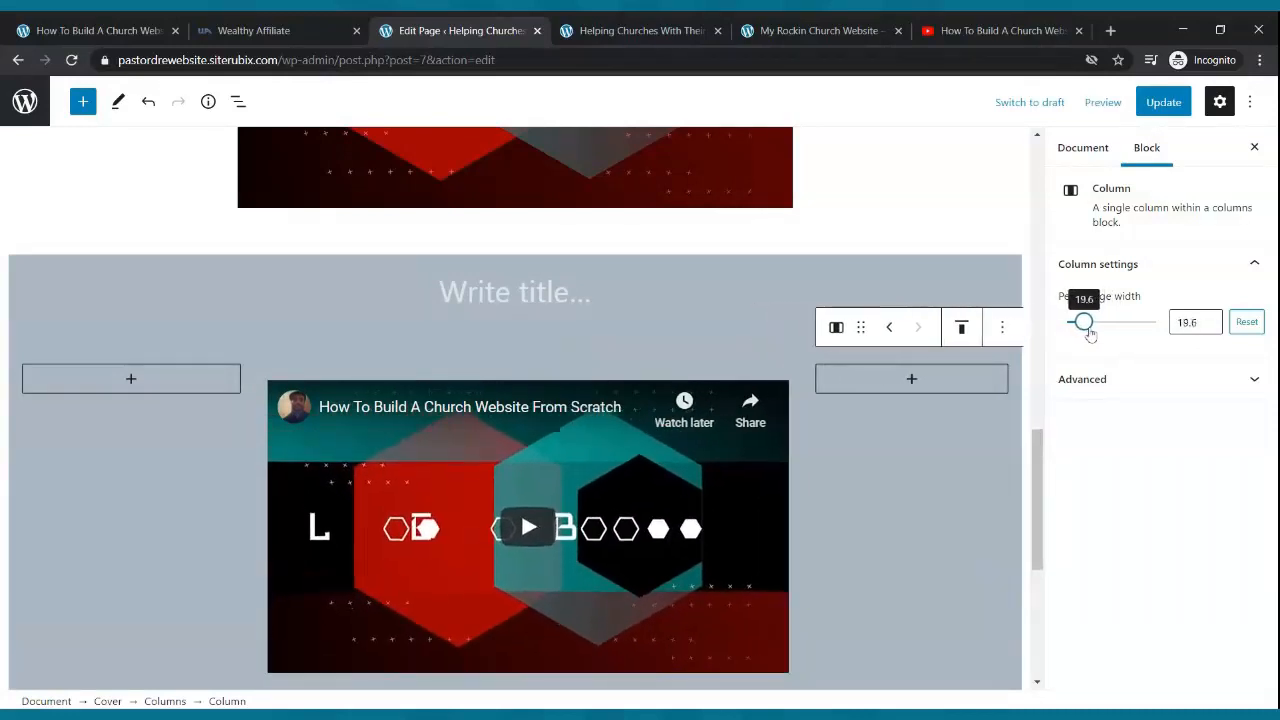
pyautogui.click(1163, 102)
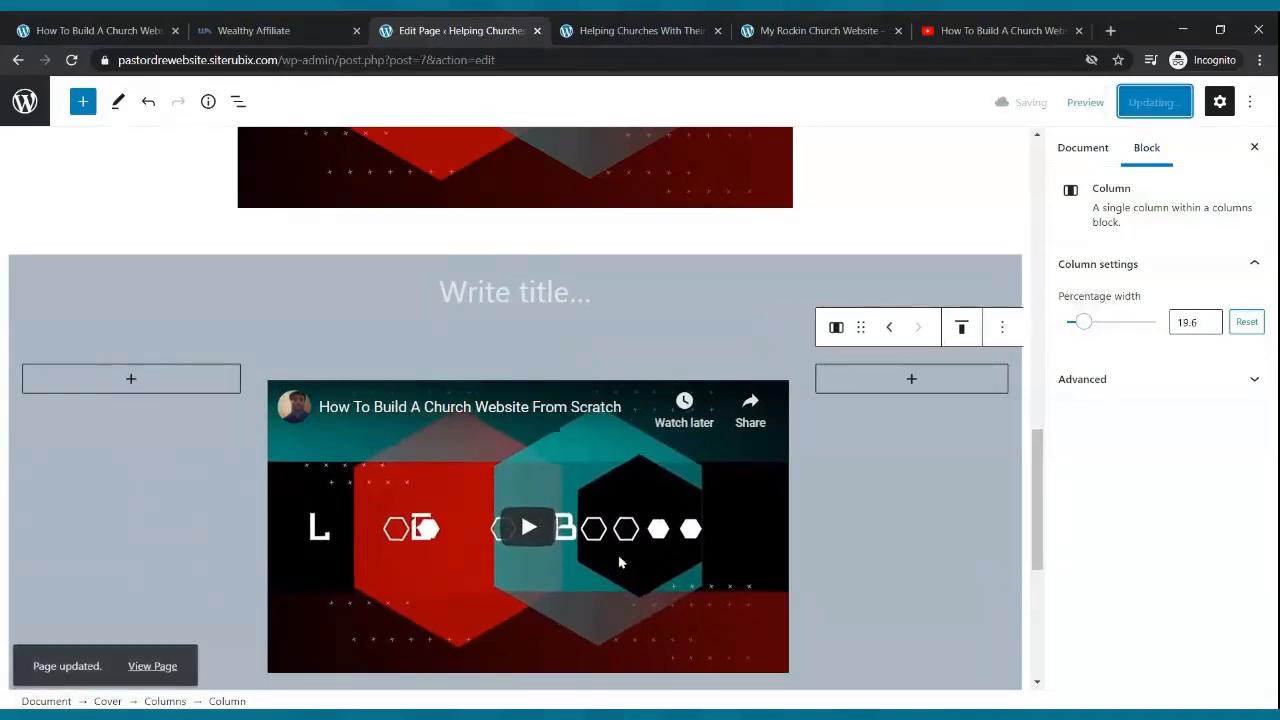
# - Move the grey cover section so it sits above the old standalone video
pyautogui.click(359, 275)
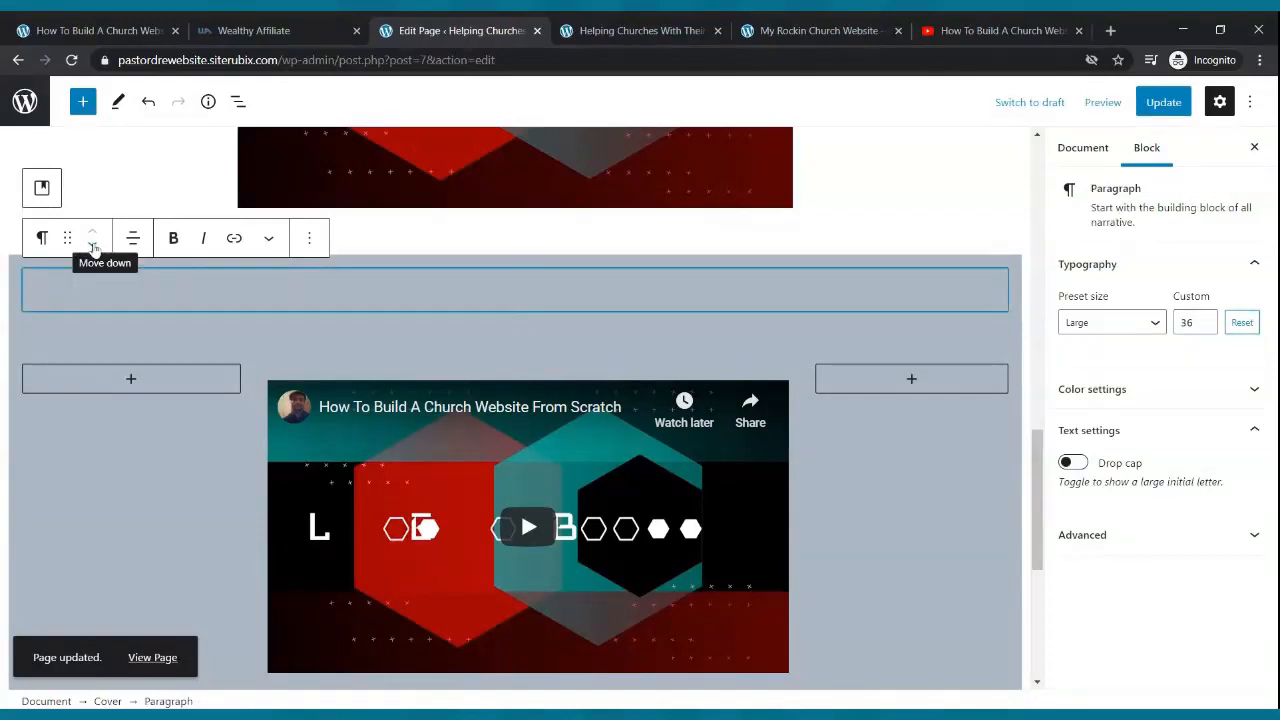
pyautogui.click(462, 264)
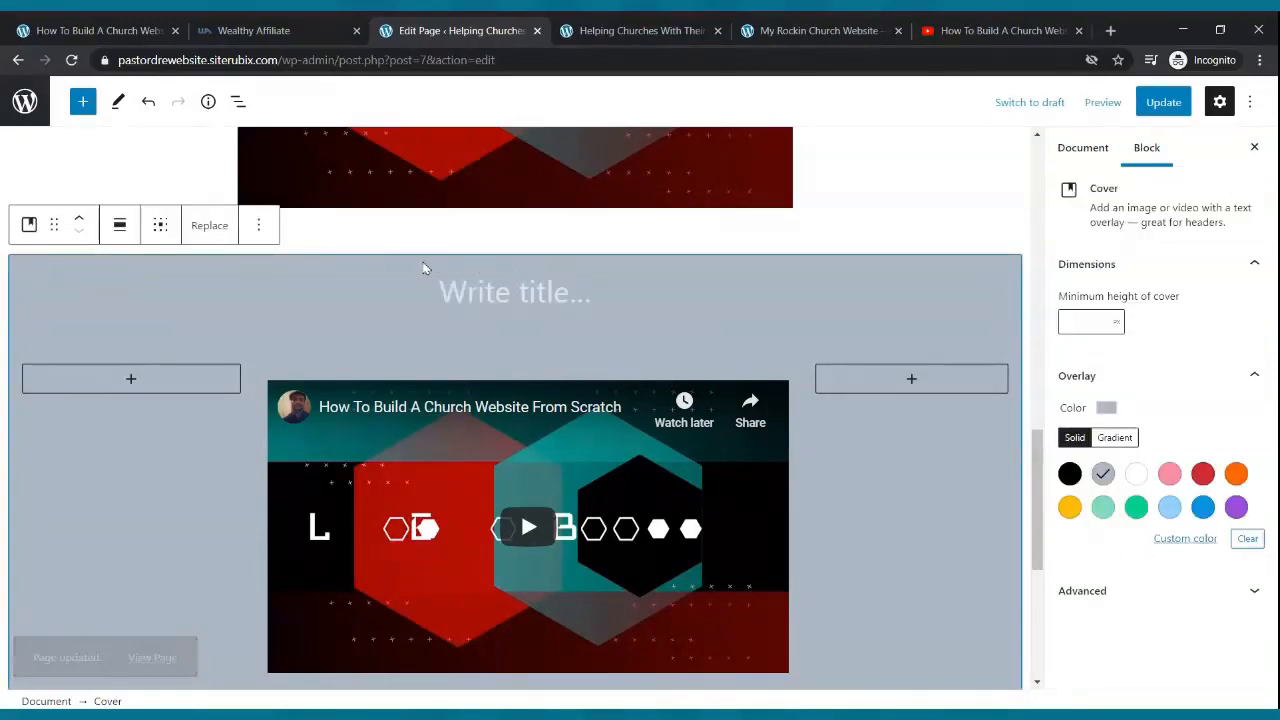
pyautogui.click(80, 219)
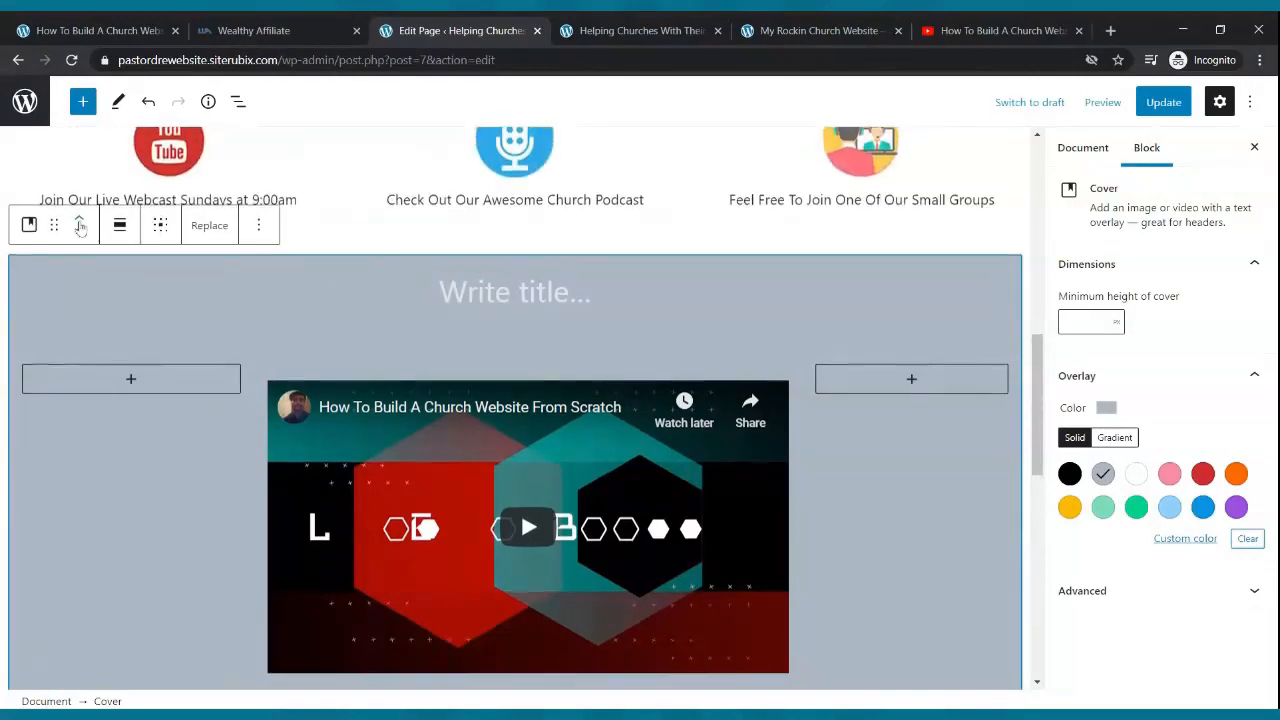
pyautogui.scroll(4, 290, 288)
pyautogui.scroll(-8, 709, 279)
pyautogui.scroll(-2, 709, 279)
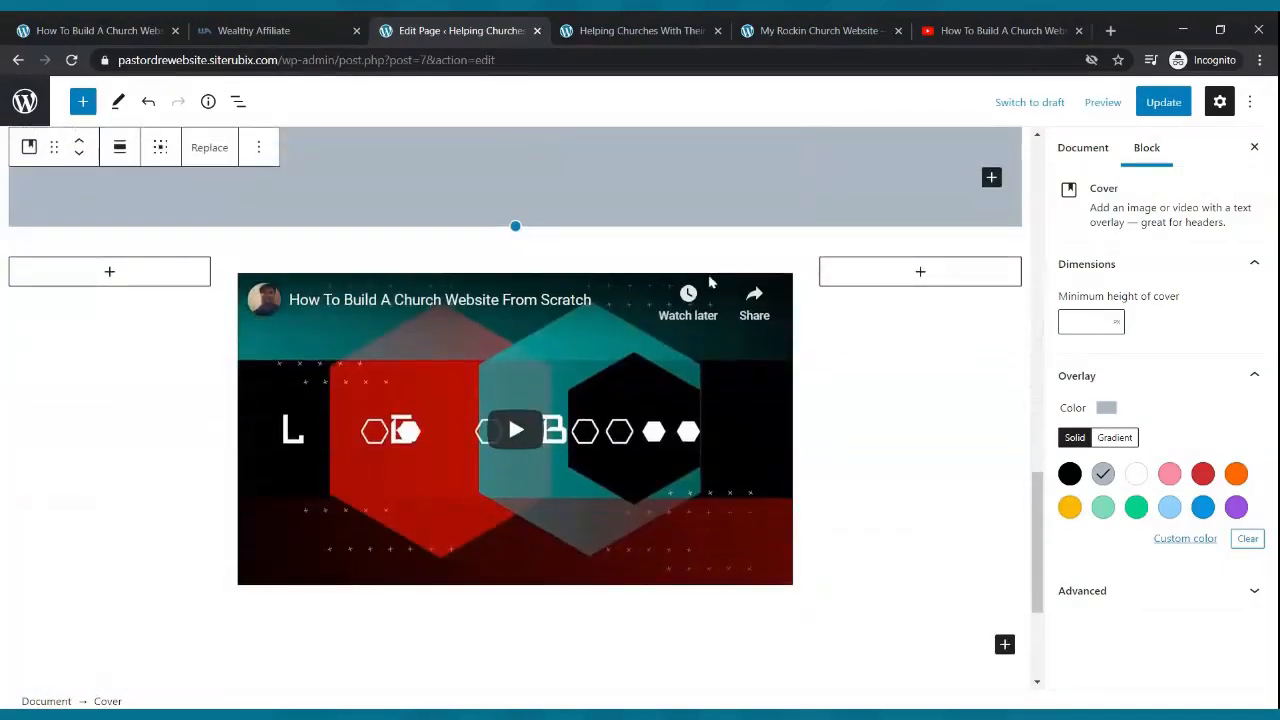
pyautogui.scroll(4, 705, 280)
pyautogui.scroll(1, 295, 200)
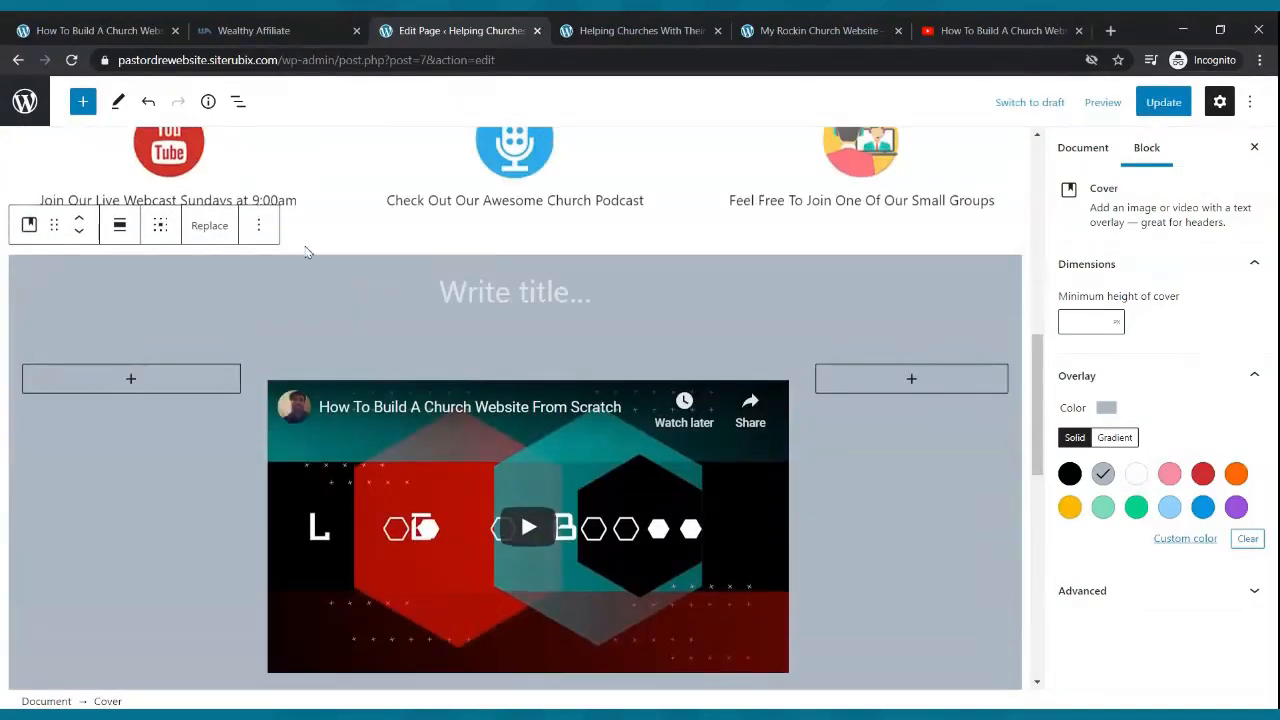
pyautogui.click(79, 232)
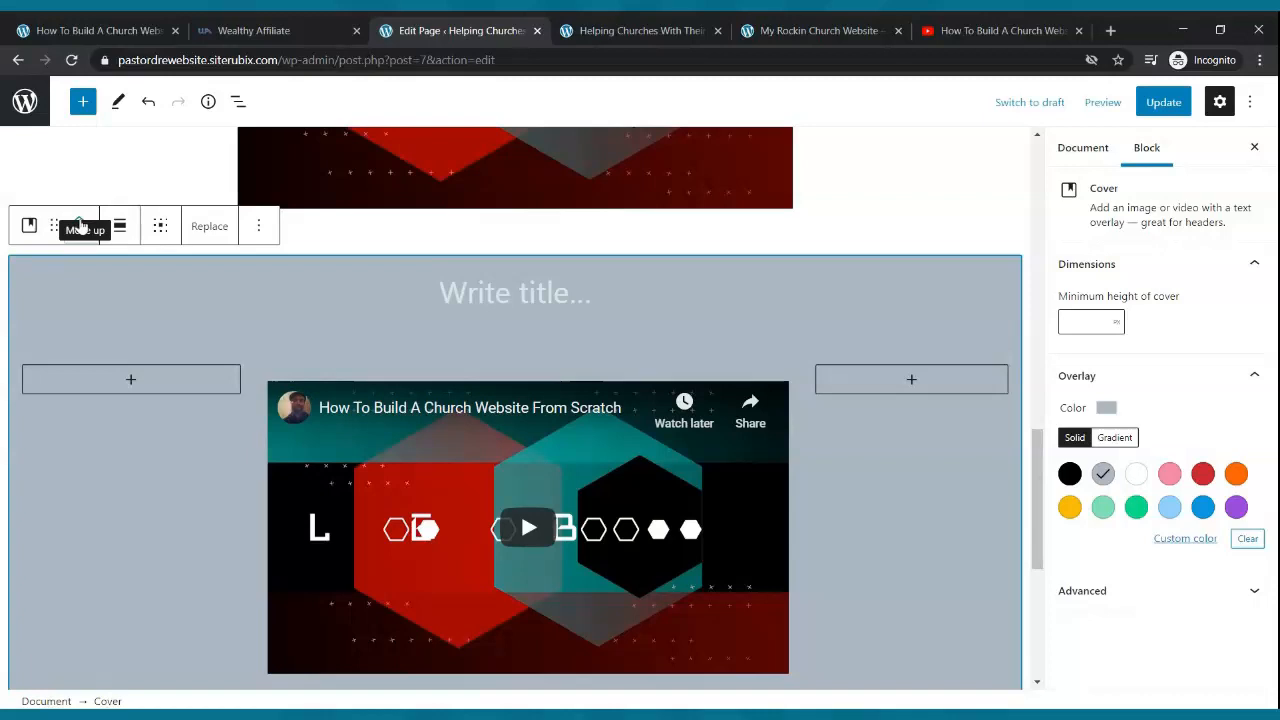
pyautogui.click(80, 226)
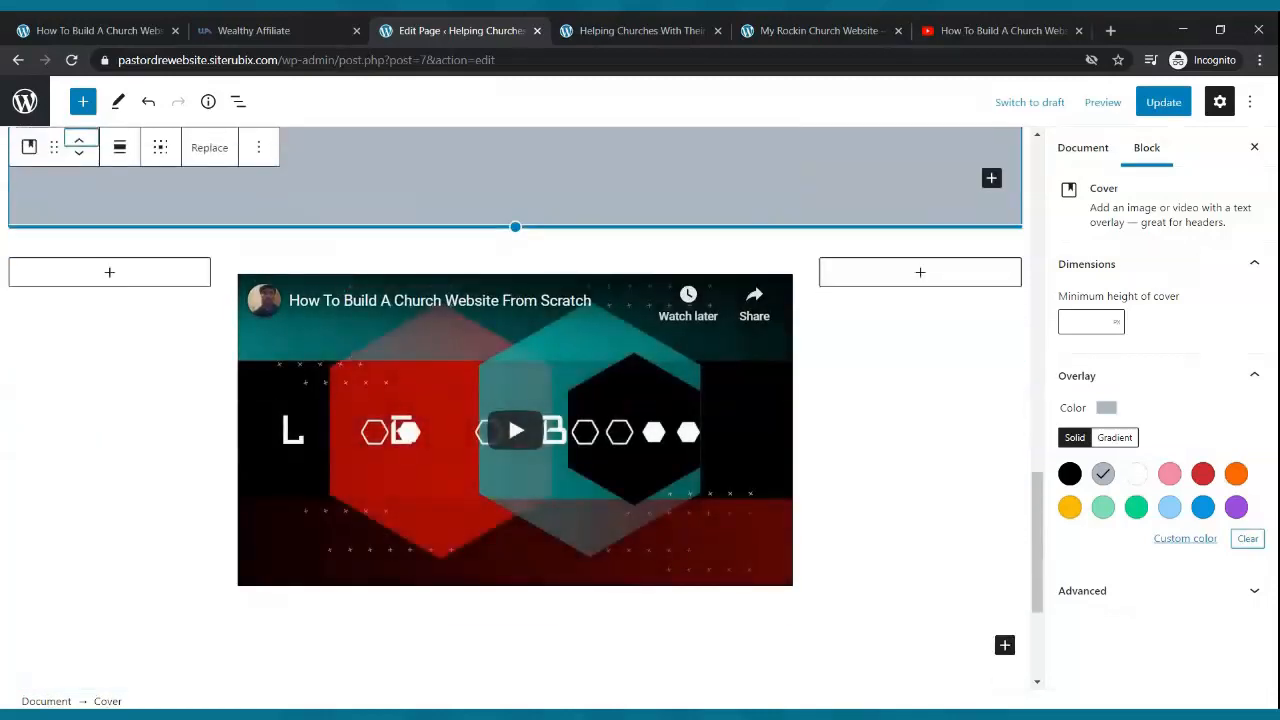
# - Delete the old standalone video Columns block, update, and view the reloaded live home page
pyautogui.click(328, 263)
pyautogui.click(492, 252)
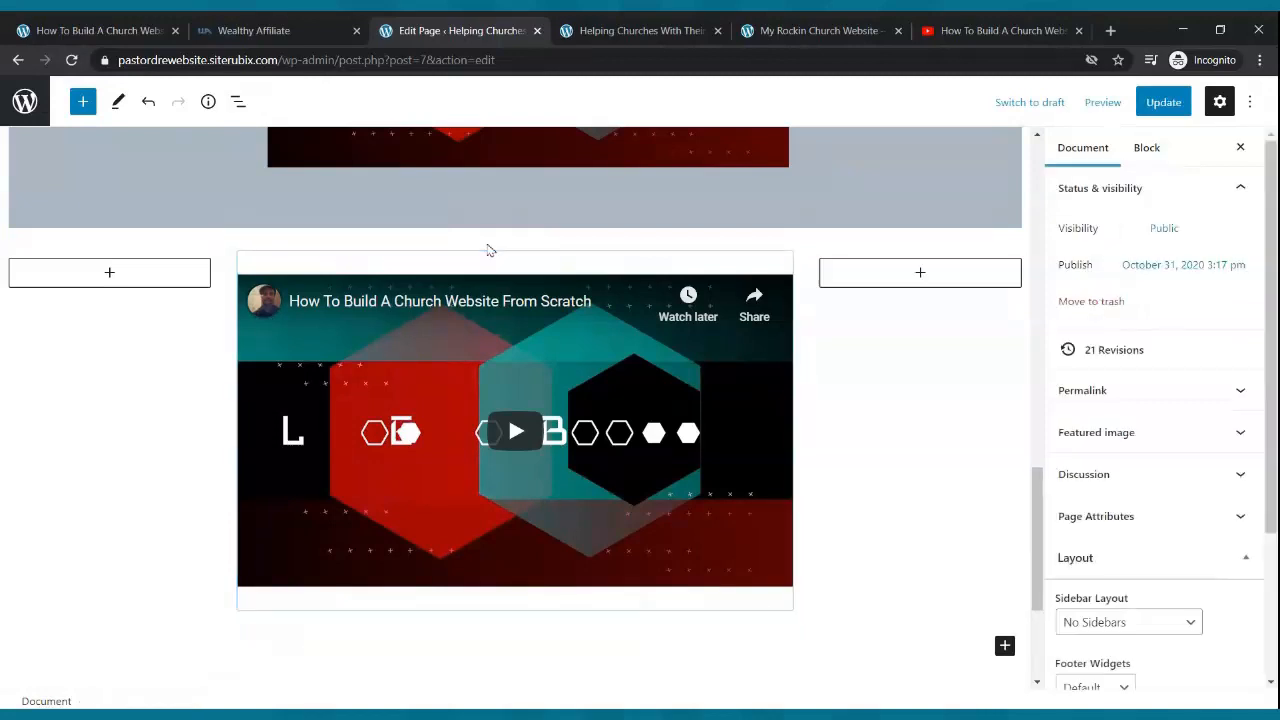
pyautogui.click(233, 268)
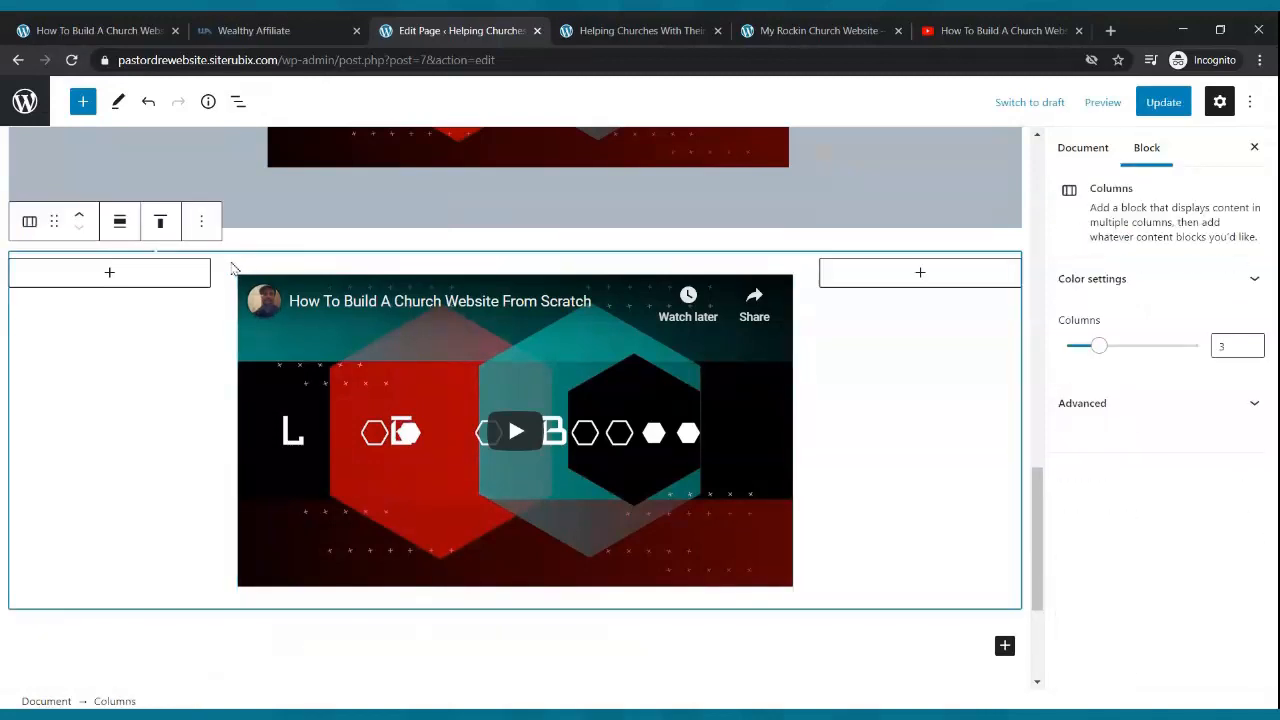
pyautogui.click(201, 221)
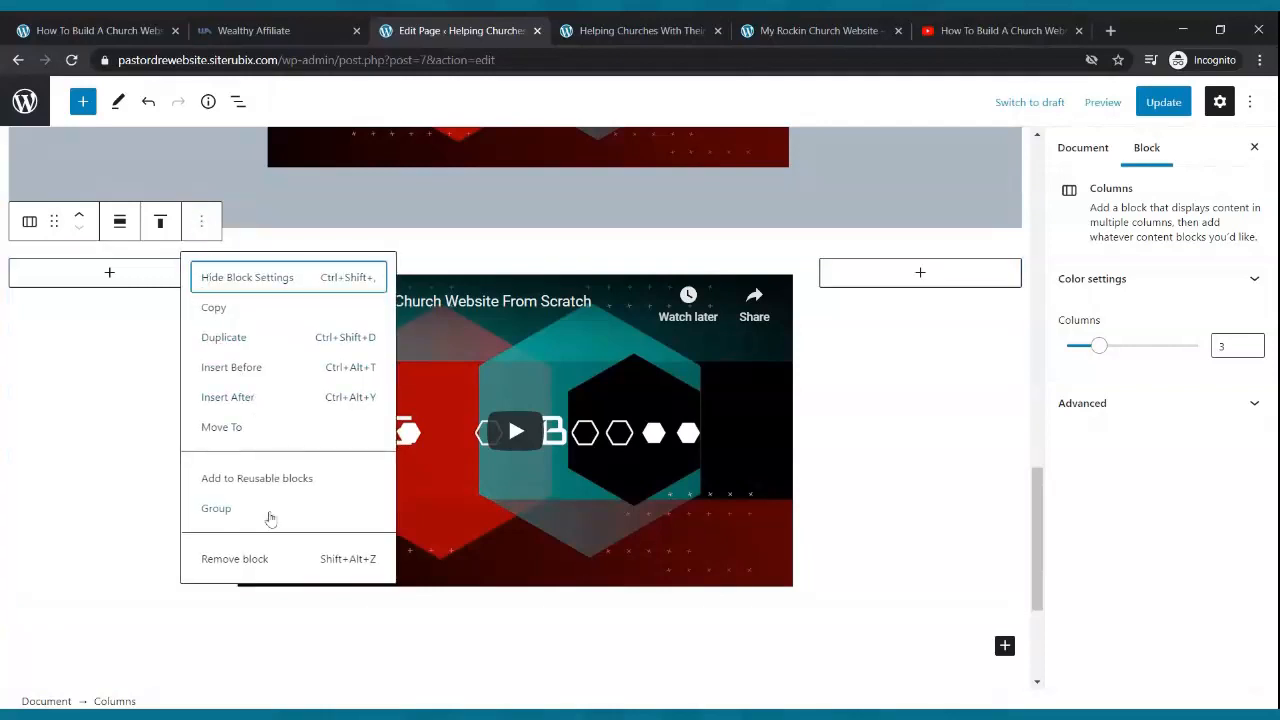
pyautogui.click(257, 560)
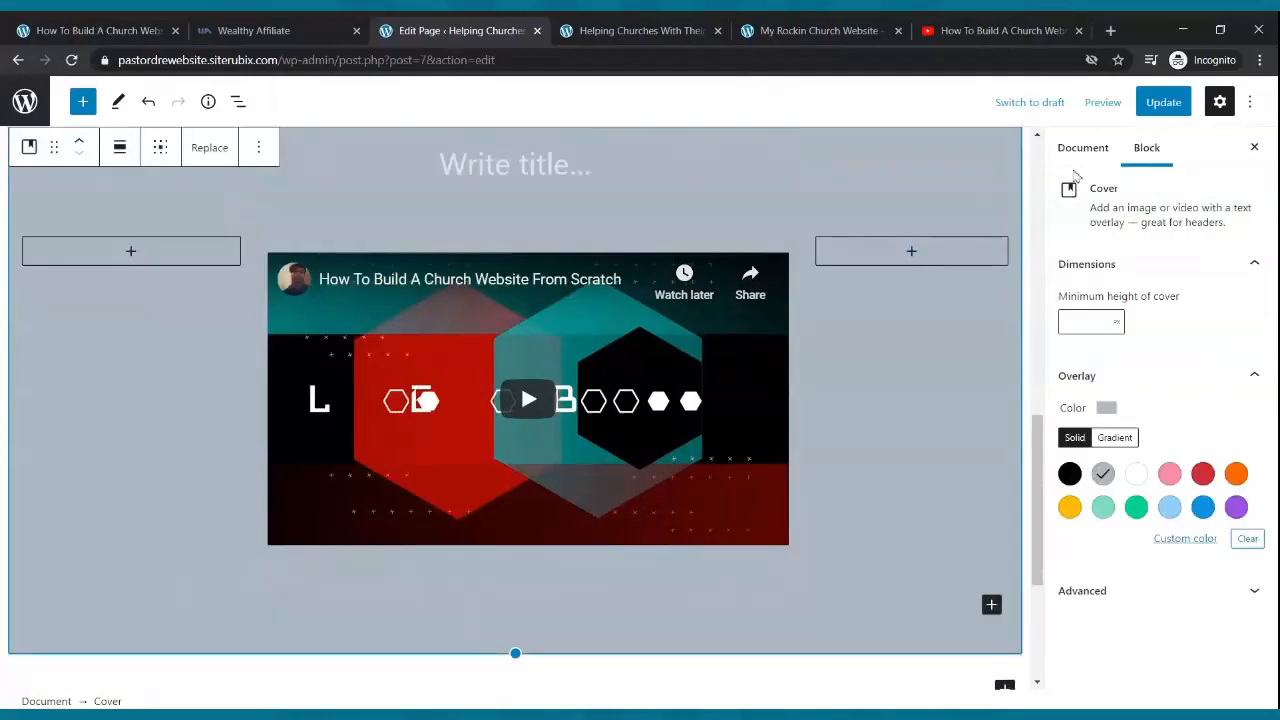
pyautogui.click(1163, 102)
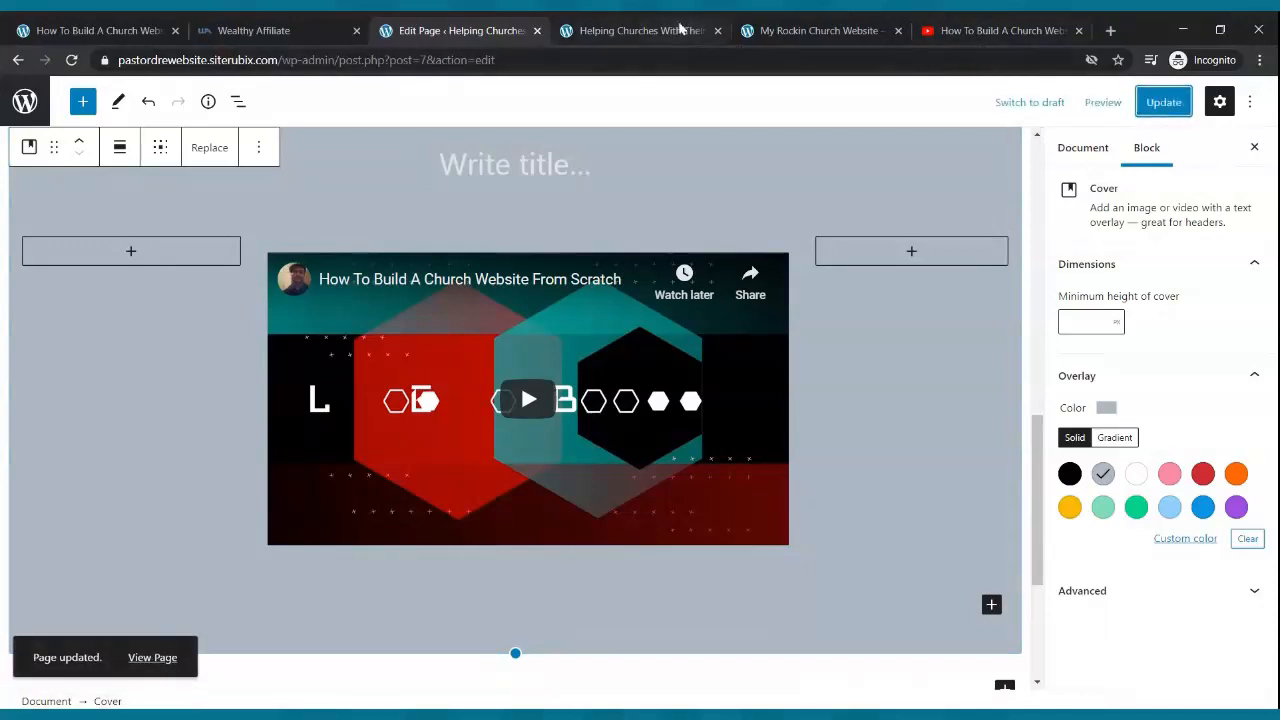
pyautogui.click(680, 30)
pyautogui.click(71, 60)
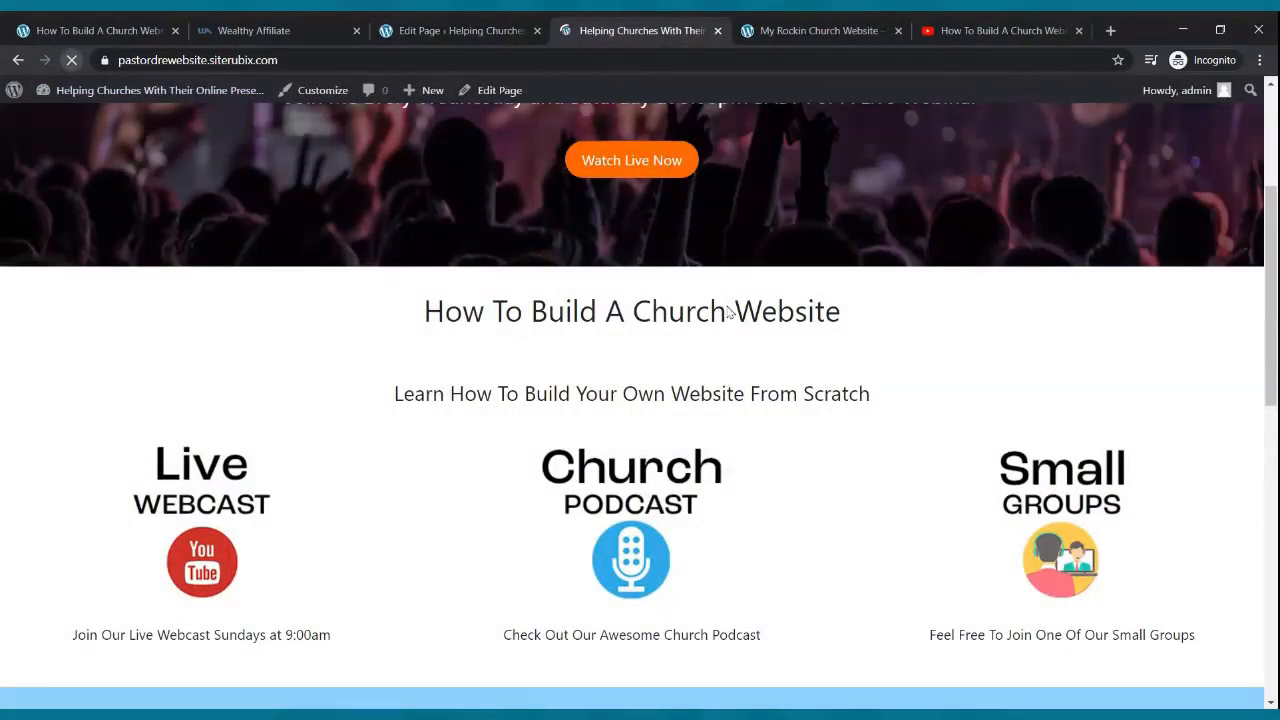
# - Scroll through the live home page to review the grey video section, then go back to the Edit Page tab
pyautogui.scroll(-5, 736, 305)
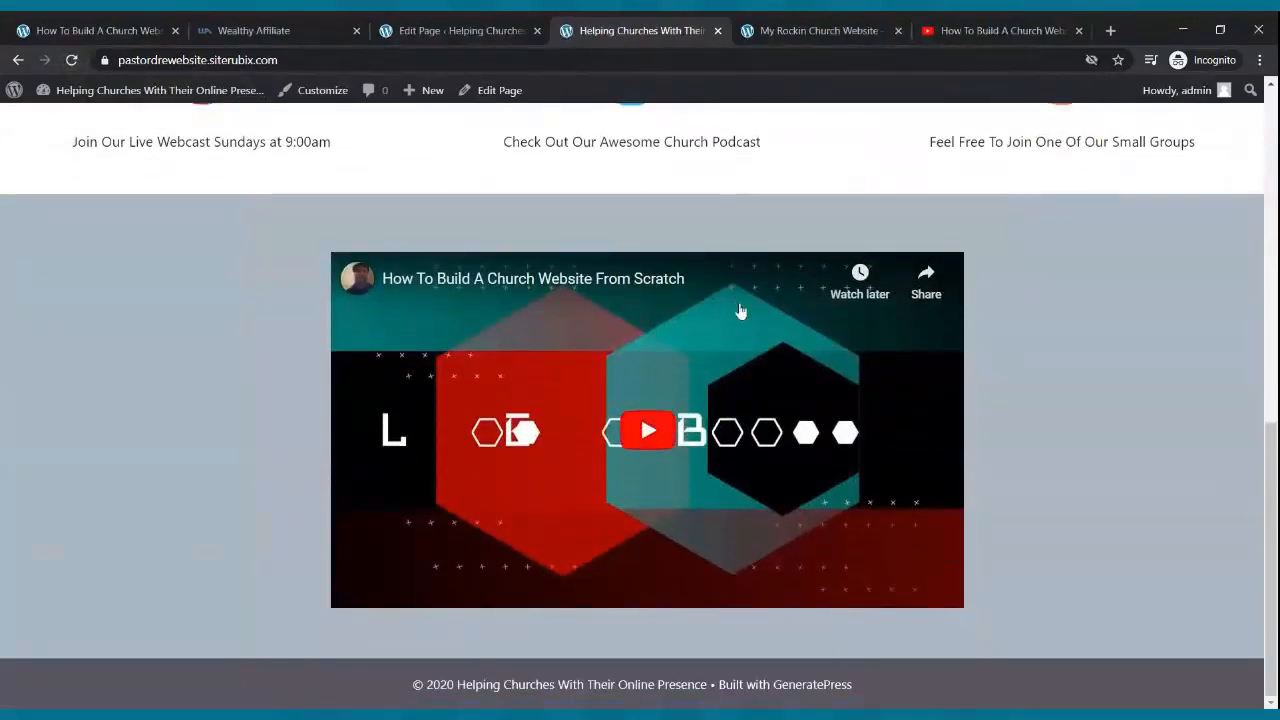
pyautogui.scroll(4, 760, 350)
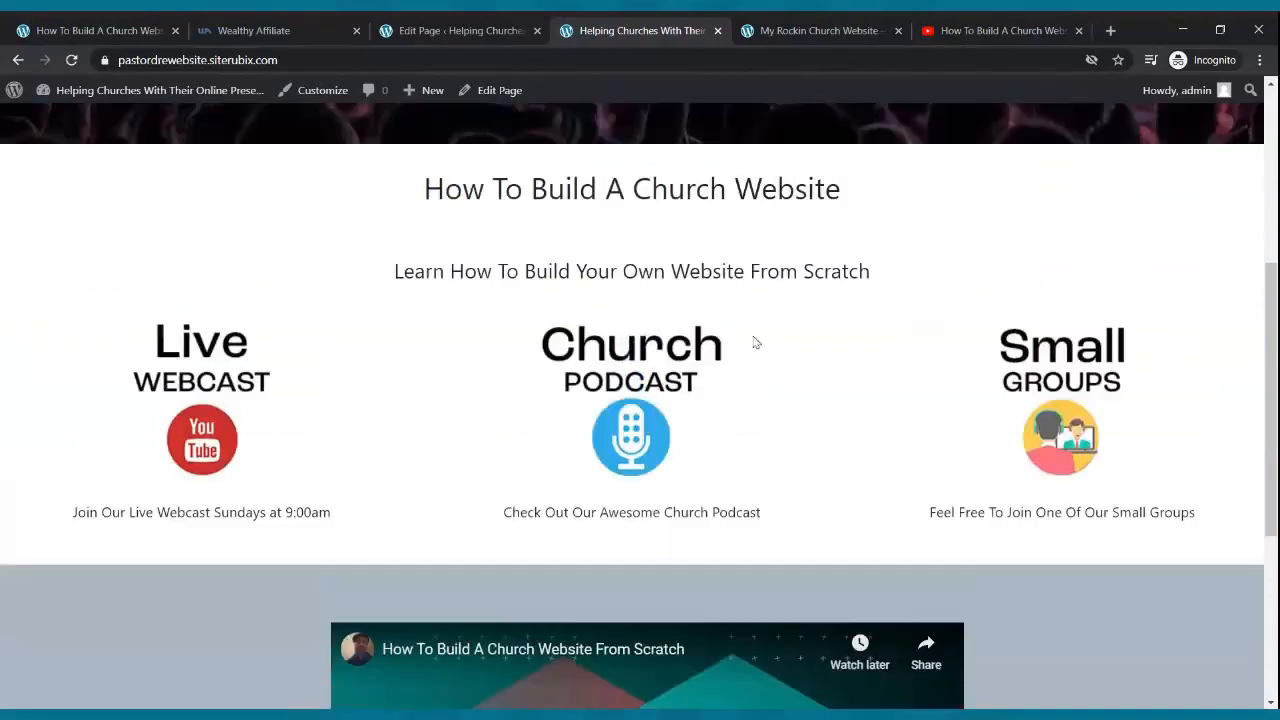
pyautogui.scroll(4, 740, 340)
pyautogui.scroll(-8, 710, 332)
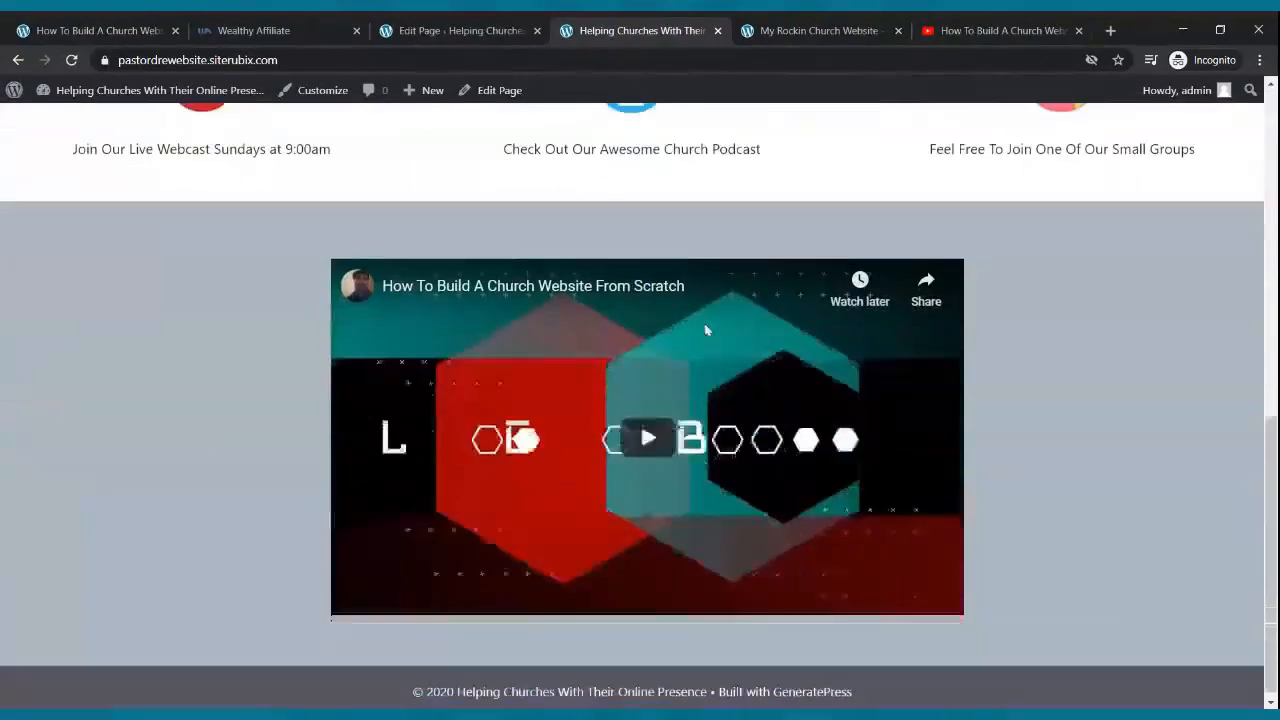
pyautogui.scroll(10, 705, 330)
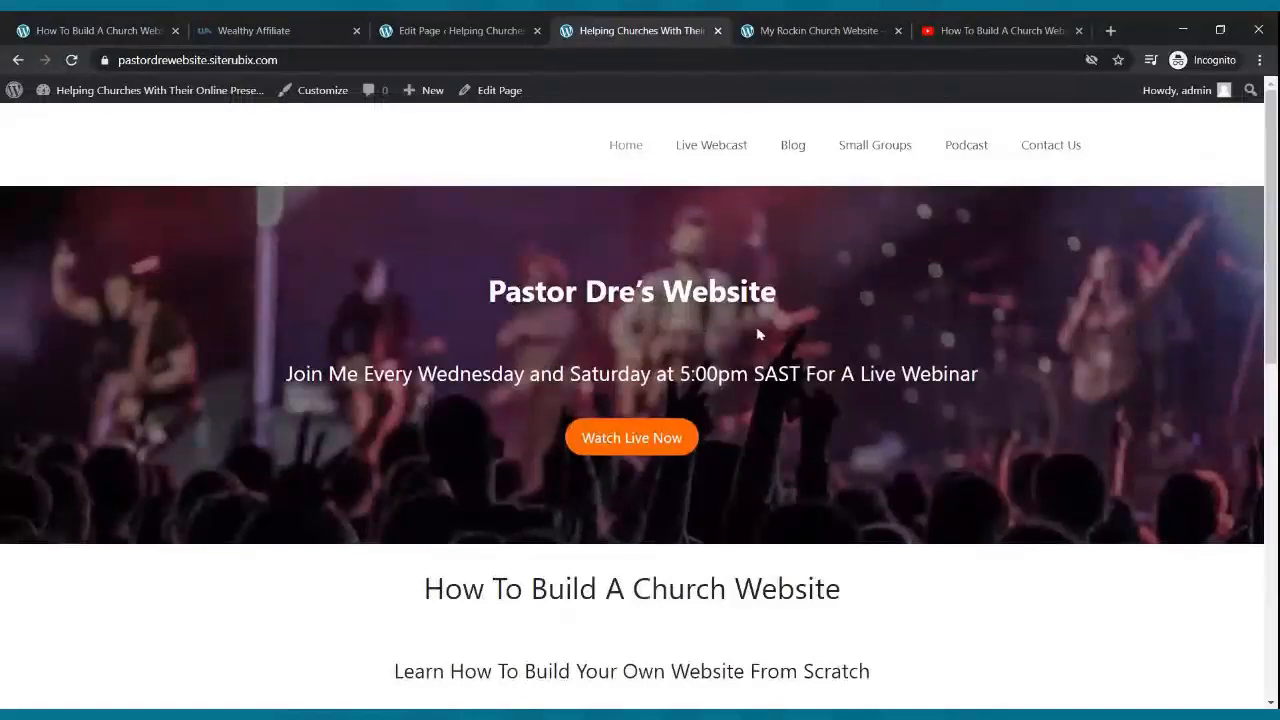
pyautogui.scroll(-7, 758, 335)
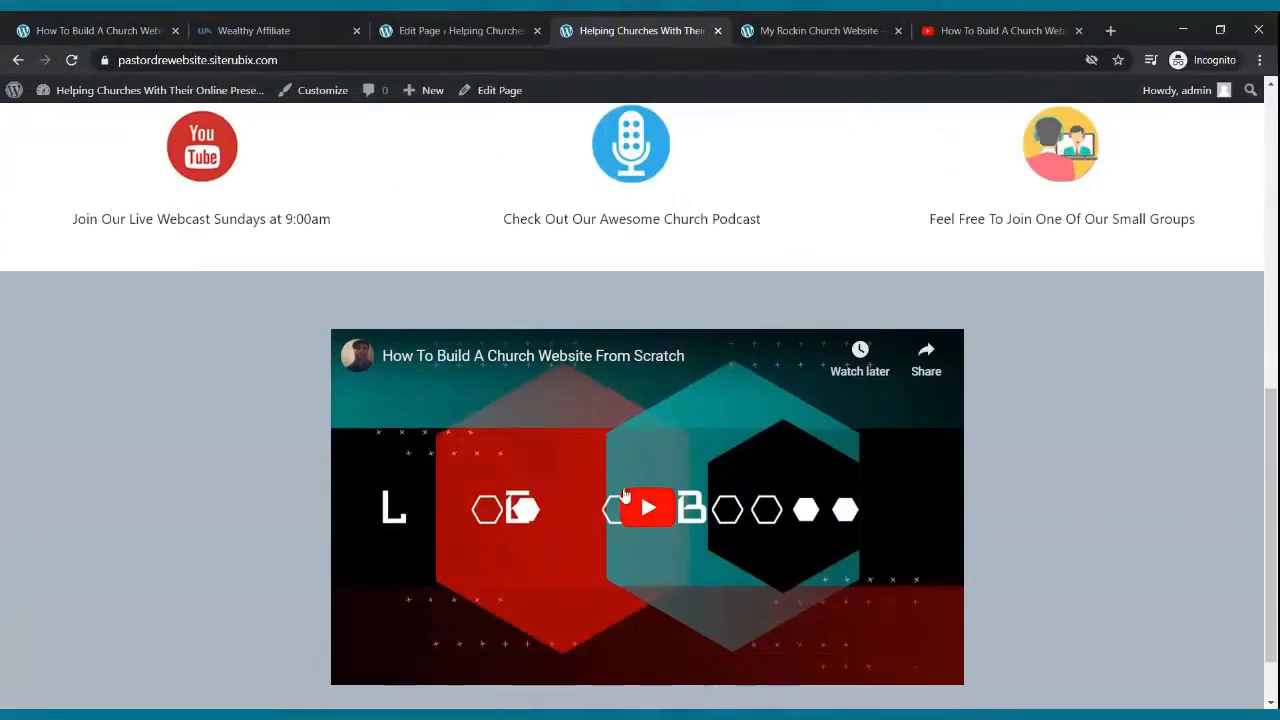
pyautogui.click(462, 30)
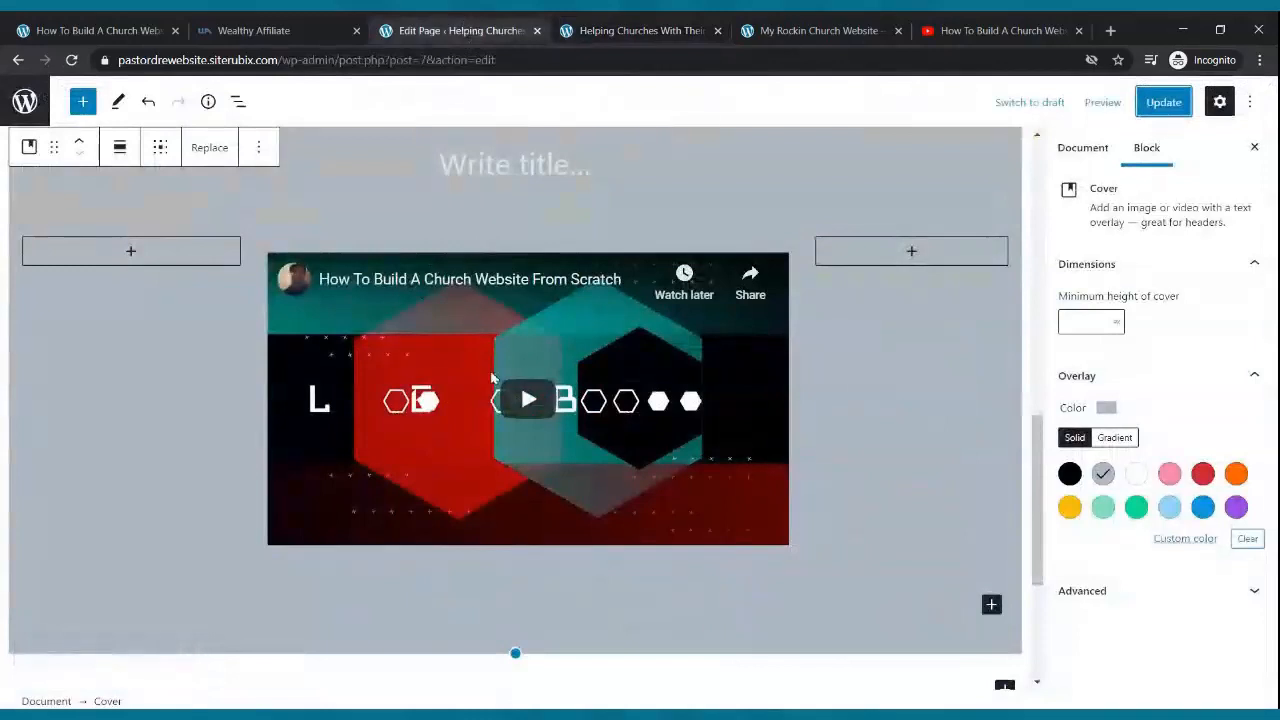
# - Add a paragraph under the YouTube video calling it a sample of the webinar 'How To Make A WordPress Website From Scratch'
pyautogui.click(500, 289)
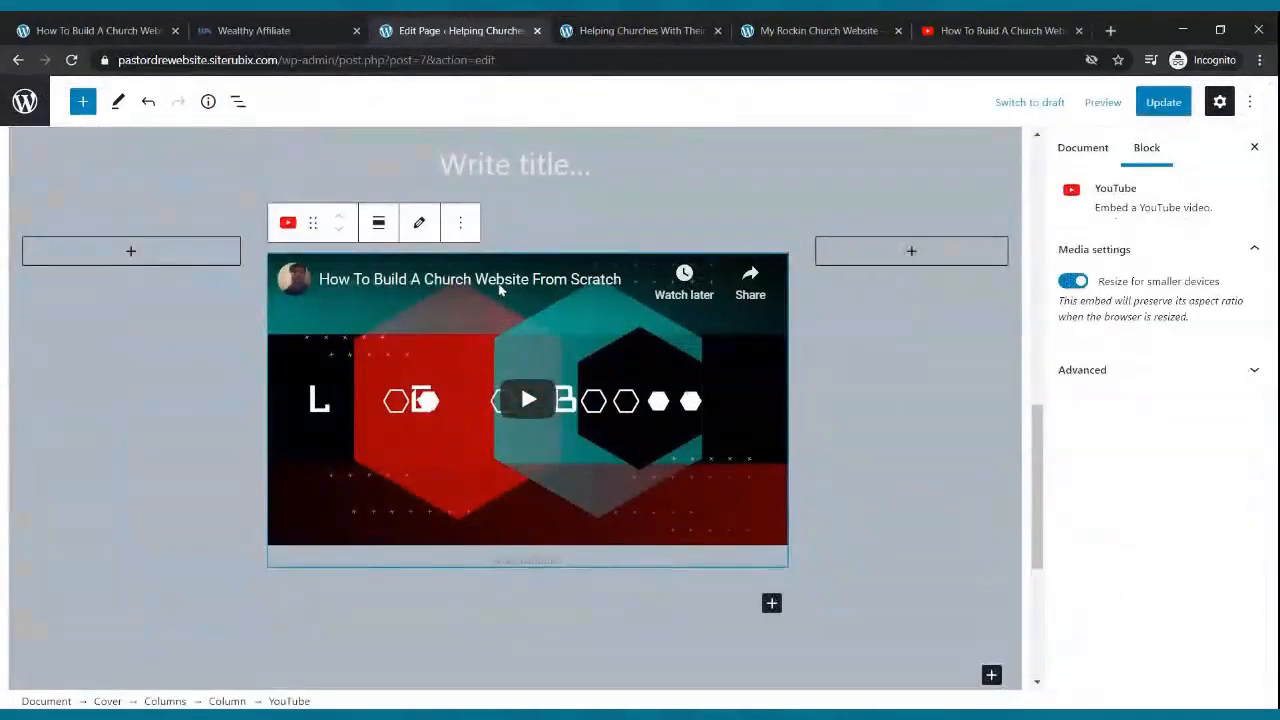
pyautogui.click(771, 604)
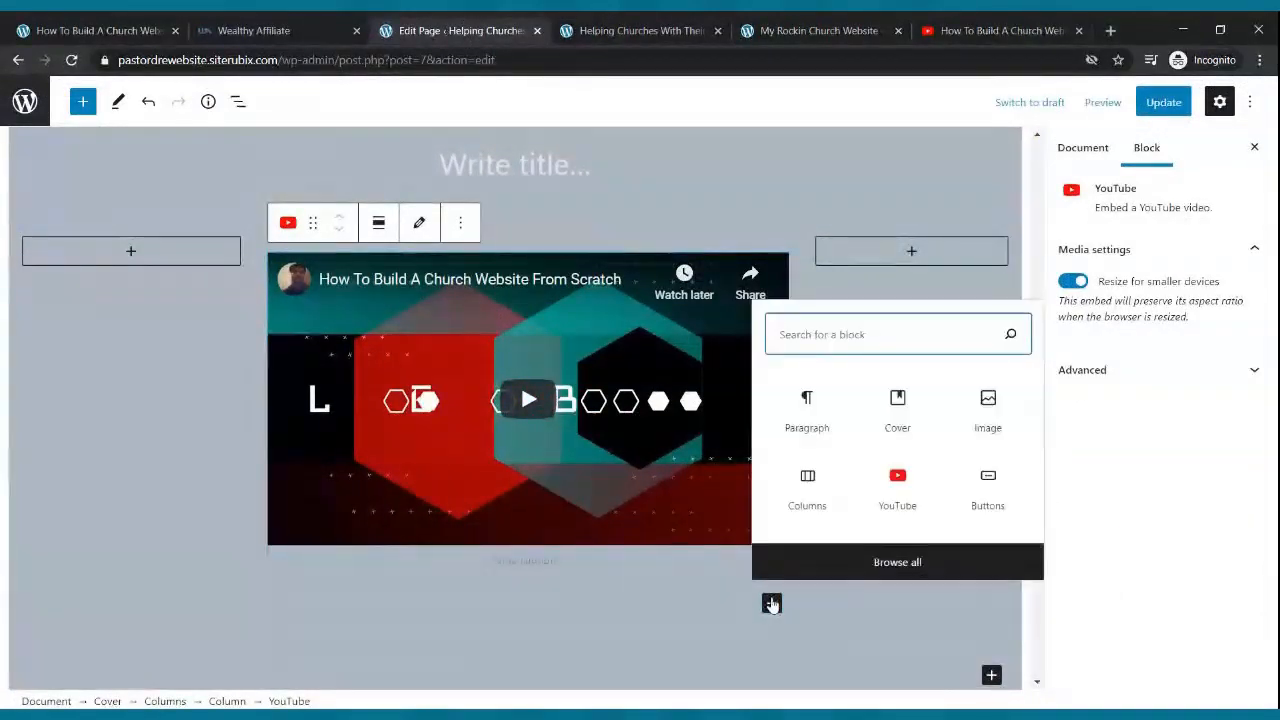
pyautogui.click(805, 420)
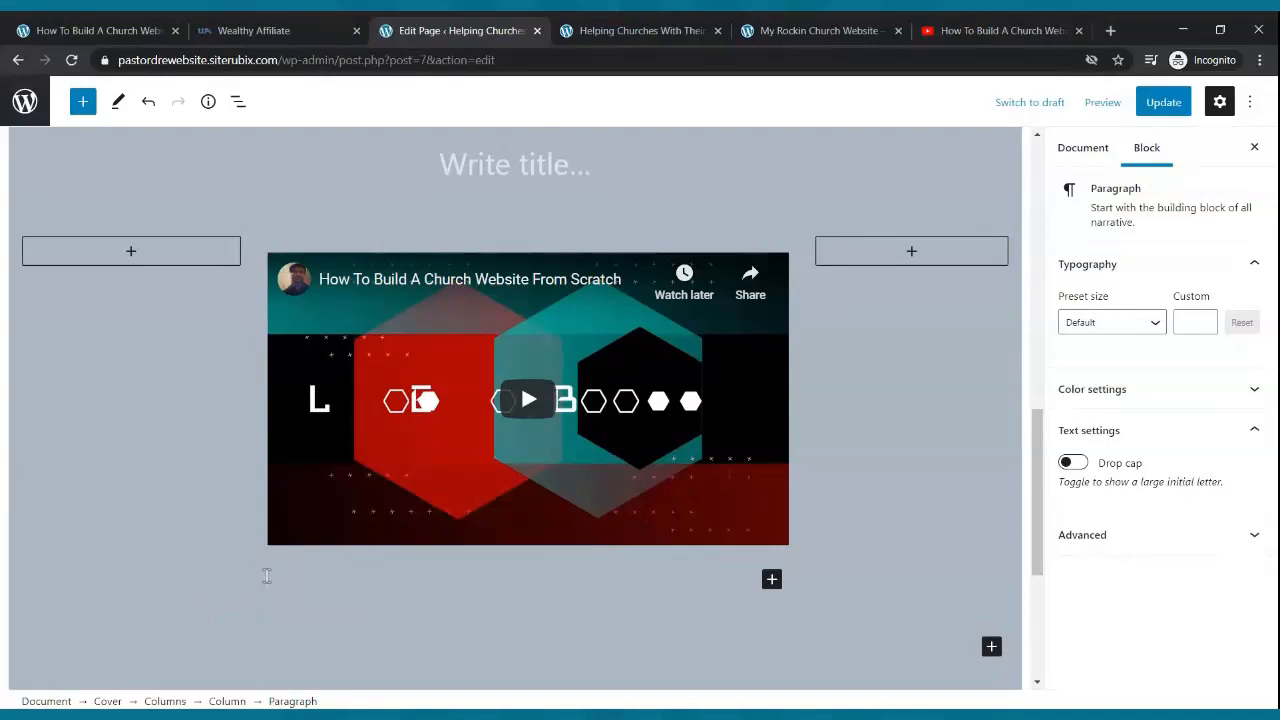
pyautogui.write('Here is a welcome ')
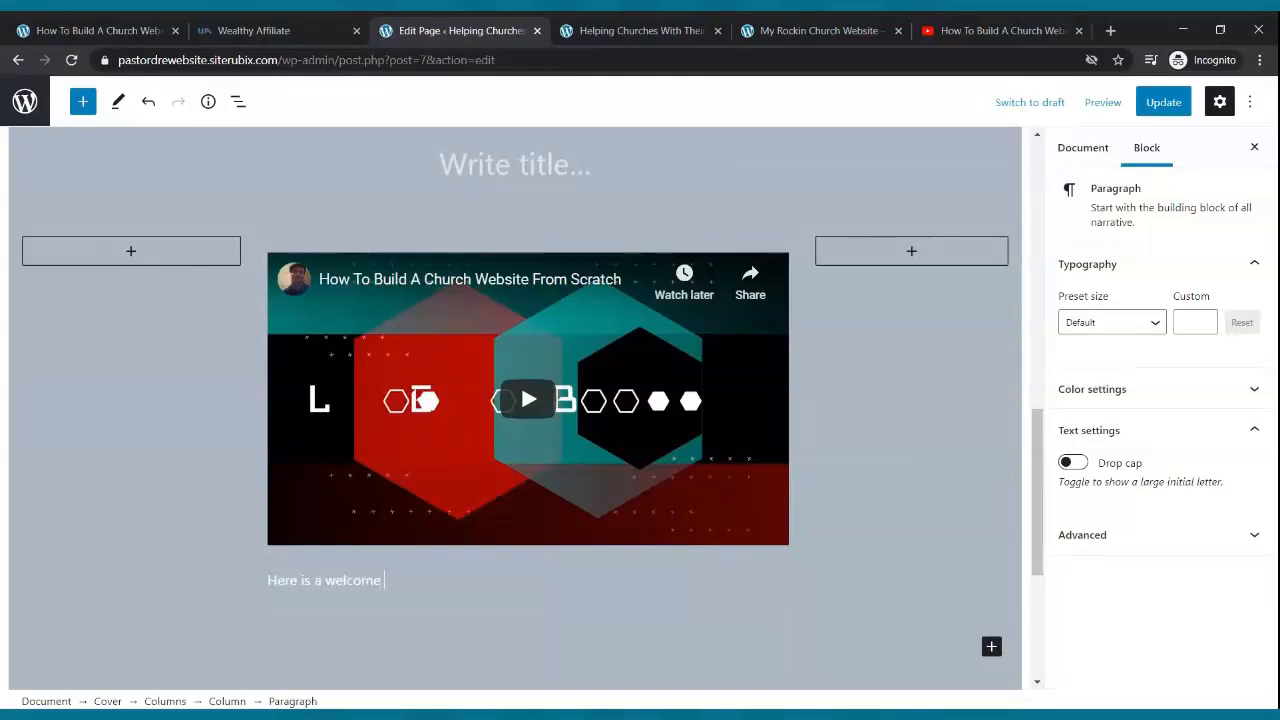
pyautogui.write('video from our new comers team')
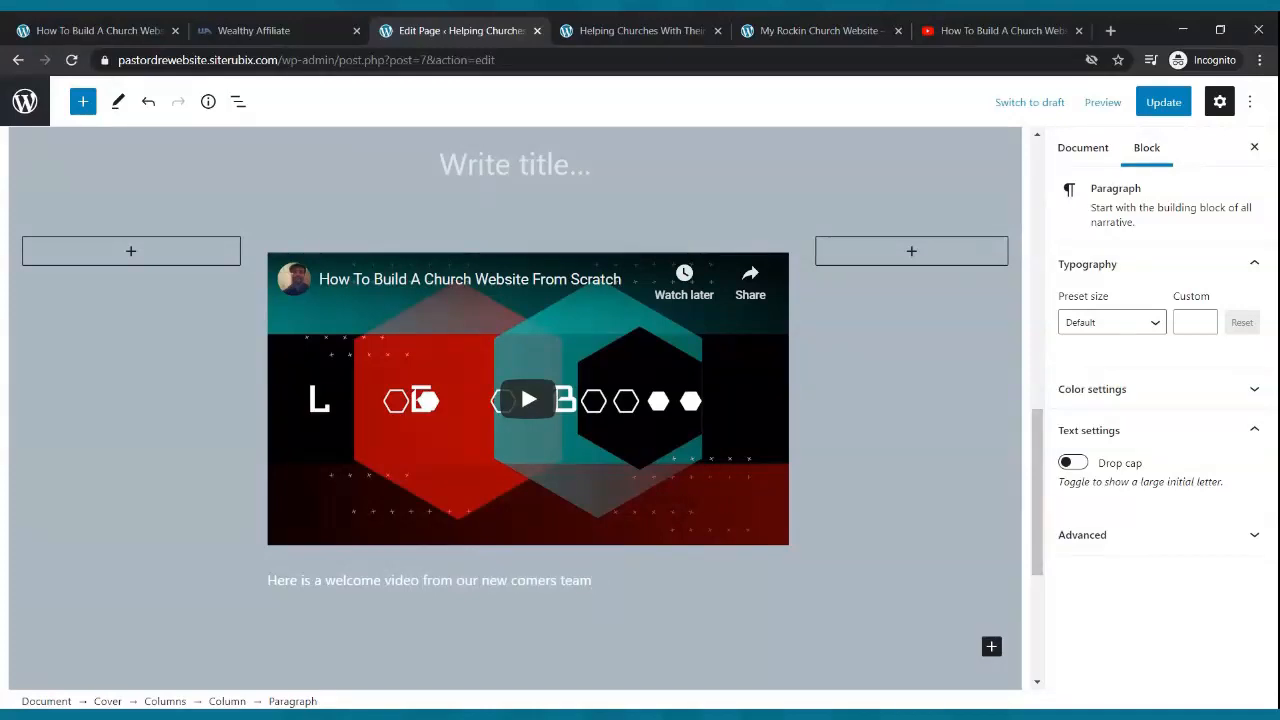
pyautogui.press('BackSpace')
pyautogui.press('BackSpace')
pyautogui.press('BackSpace')
pyautogui.press('BackSpace')
pyautogui.press('BackSpace')
pyautogui.press('BackSpace')
pyautogui.press('BackSpace')
pyautogui.press('BackSpace')
pyautogui.press('BackSpace')
pyautogui.press('BackSpace')
pyautogui.press('BackSpace')
pyautogui.press('BackSpace')
pyautogui.press('BackSpace')
pyautogui.press('BackSpace')
pyautogui.press('BackSpace')
pyautogui.press('BackSpace')
pyautogui.press('BackSpace')
pyautogui.press('BackSpace')
pyautogui.press('BackSpace')
pyautogui.press('BackSpace')
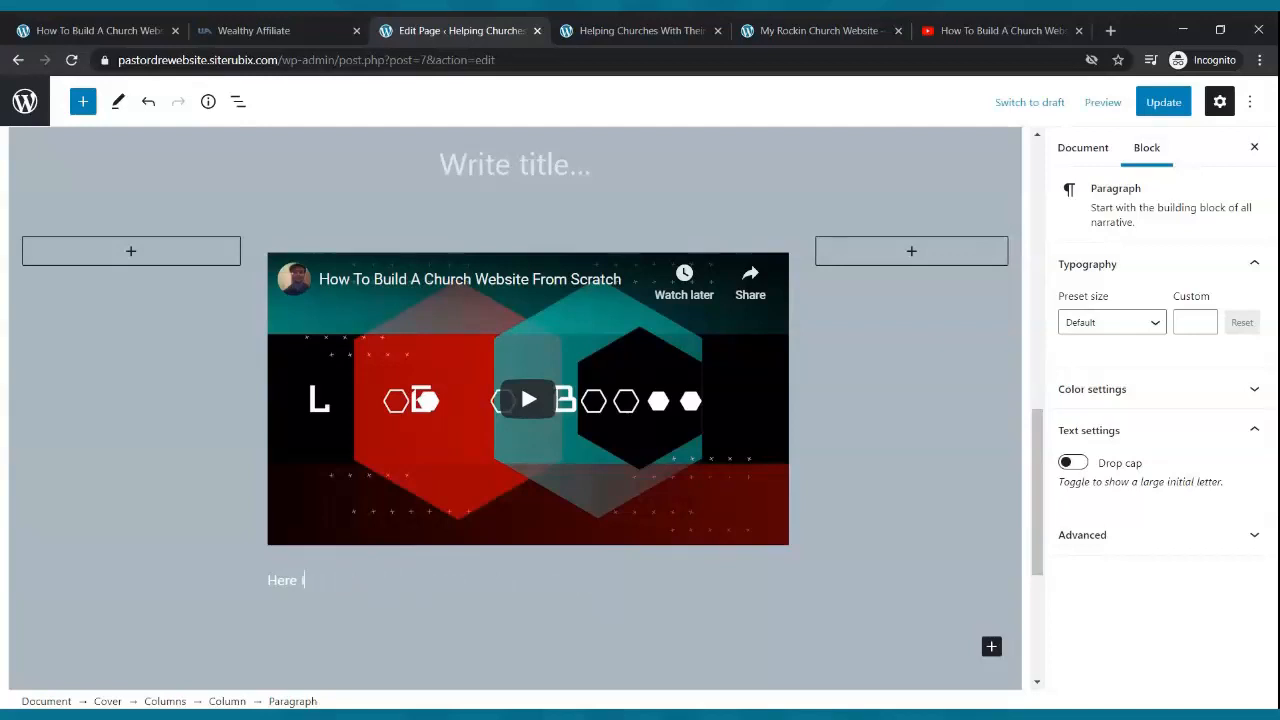
pyautogui.press('BackSpace')
pyautogui.press('BackSpace')
pyautogui.press('BackSpace')
pyautogui.write('Is A Smappl')
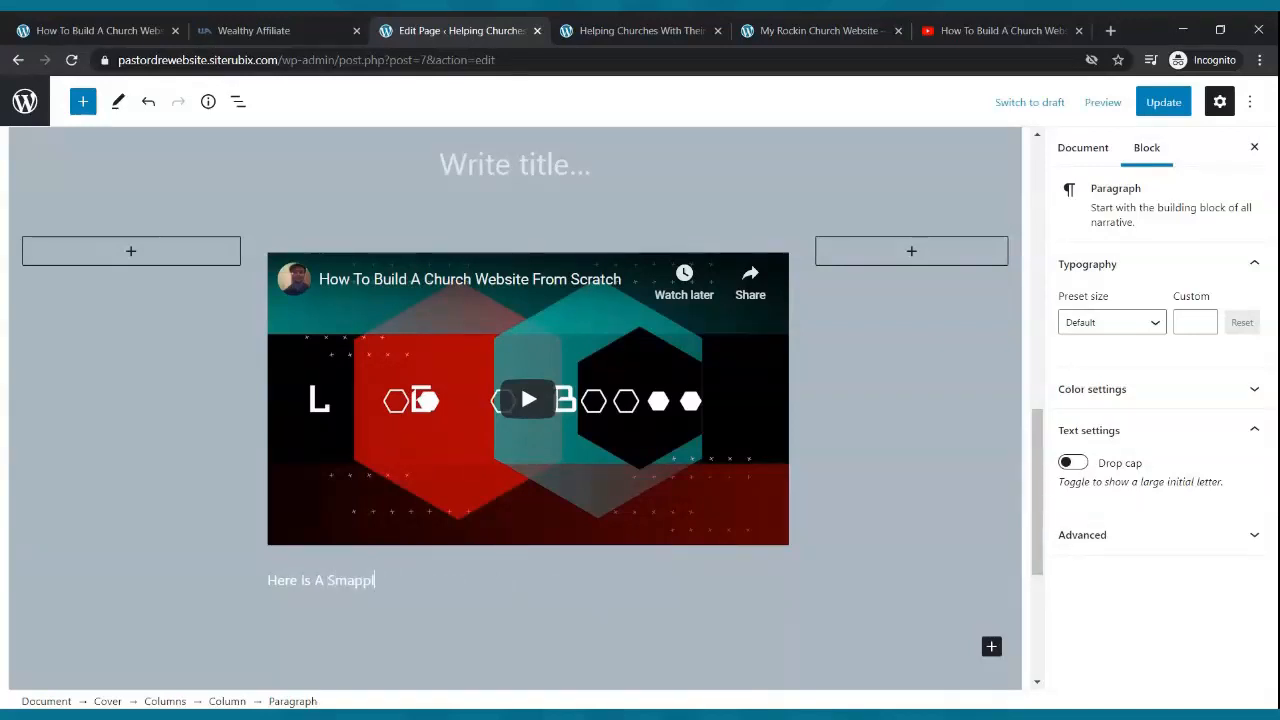
pyautogui.press('BackSpace')
pyautogui.write('a')
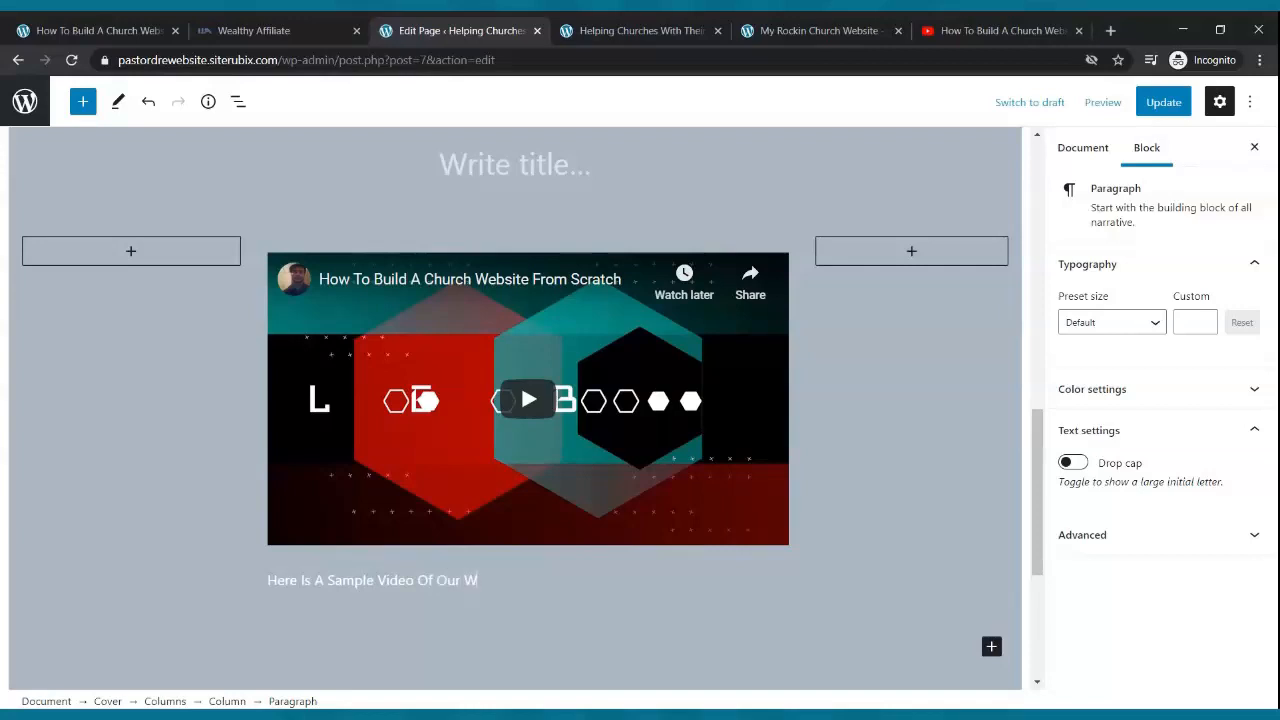
pyautogui.write('inar')
pyautogui.write('ow To Make A WordPreds Website ')
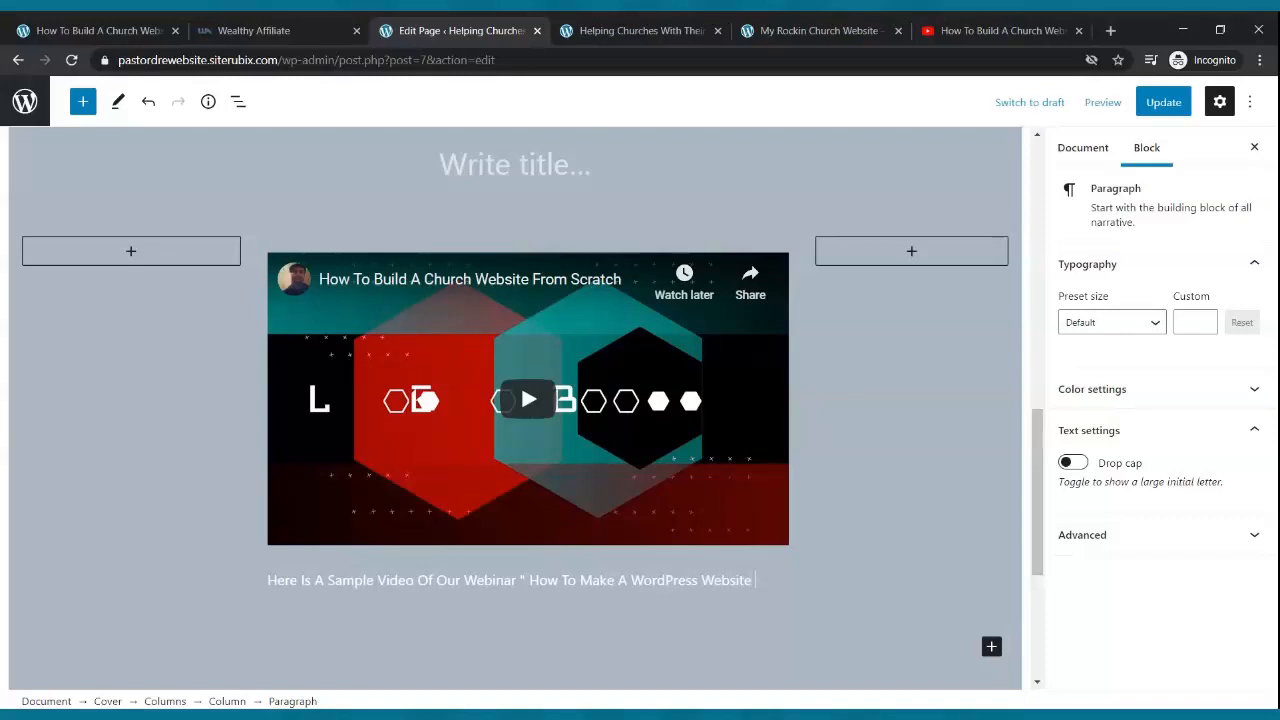
pyautogui.write('From Scratch.')
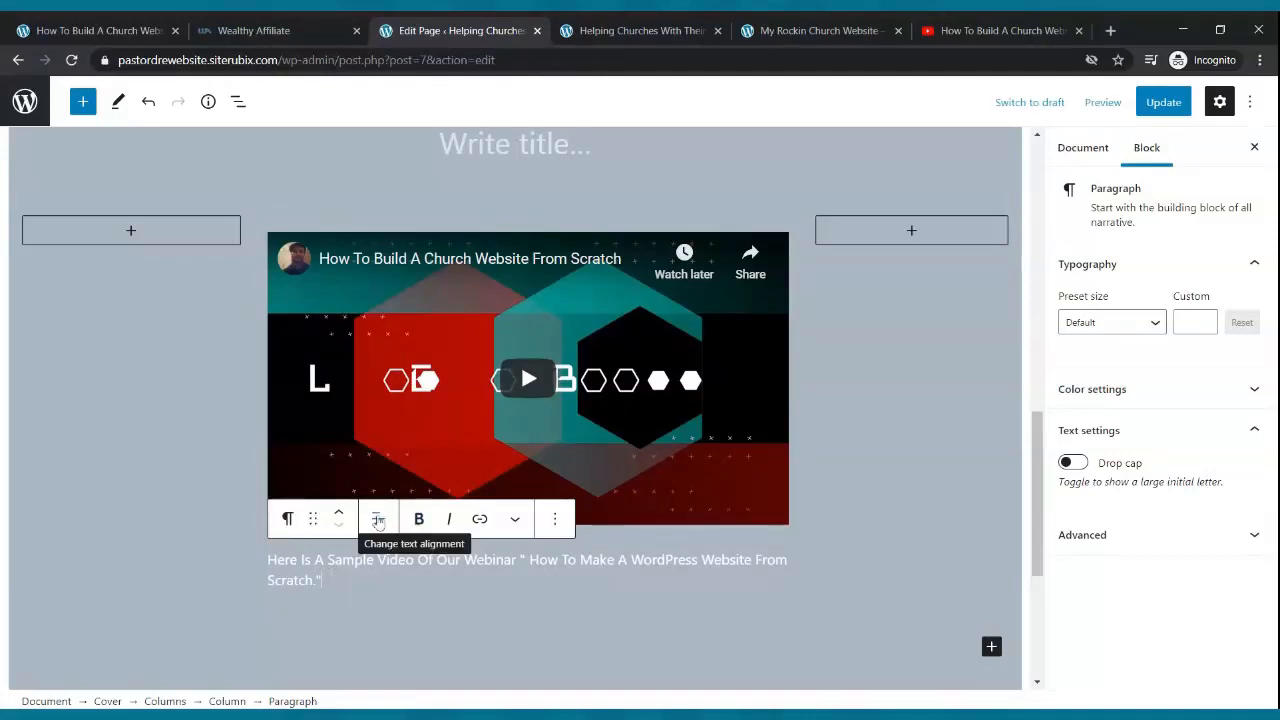
# - Center the caption text, set it to the Medium preset size, and update
pyautogui.click(377, 520)
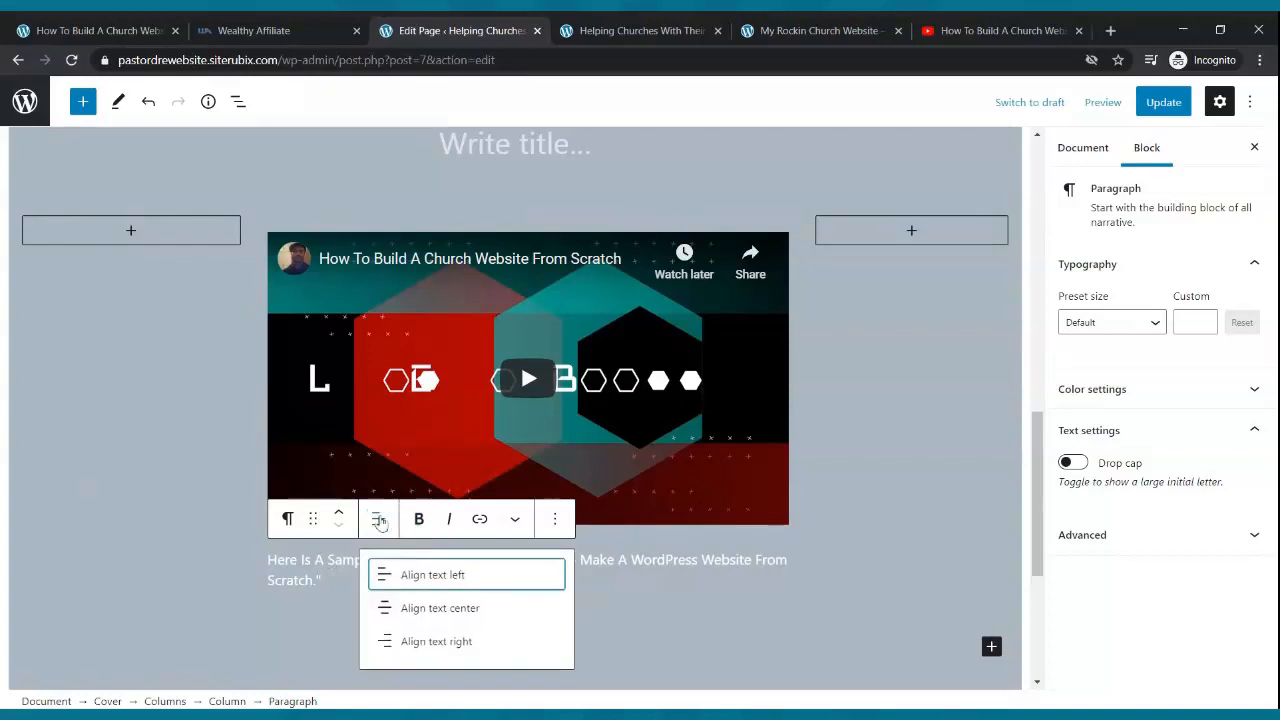
pyautogui.click(391, 610)
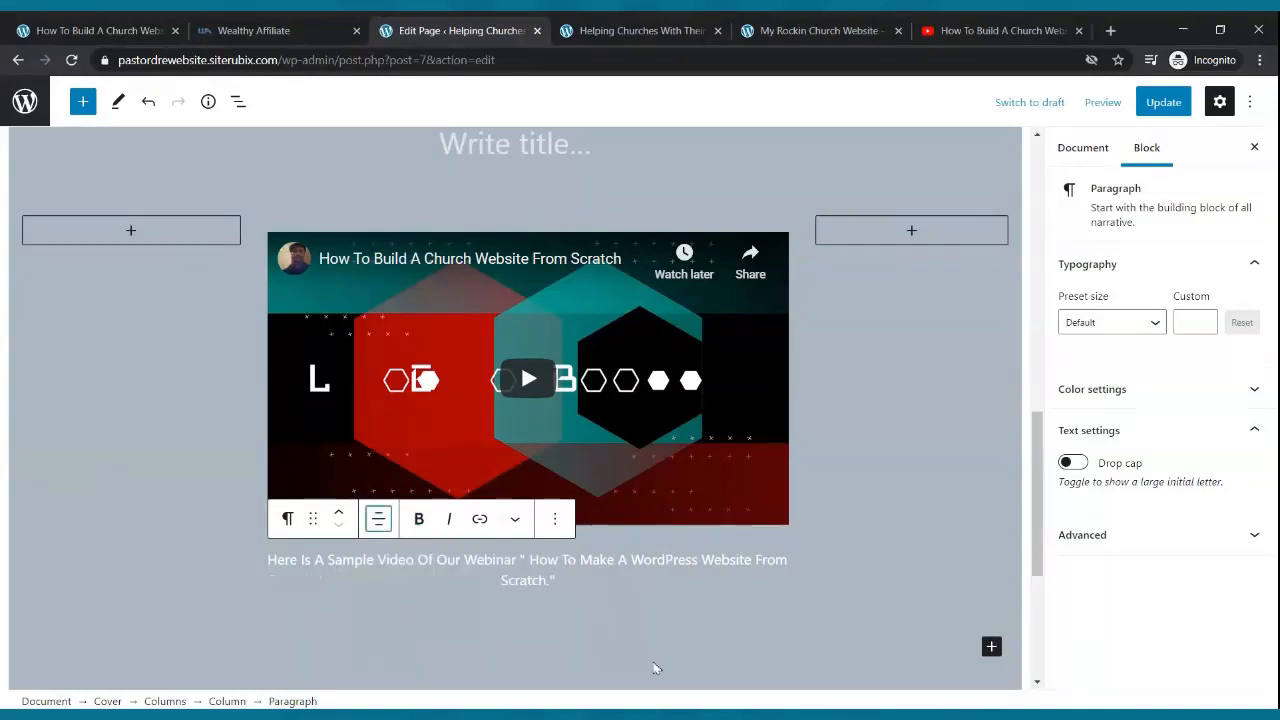
pyautogui.click(567, 566)
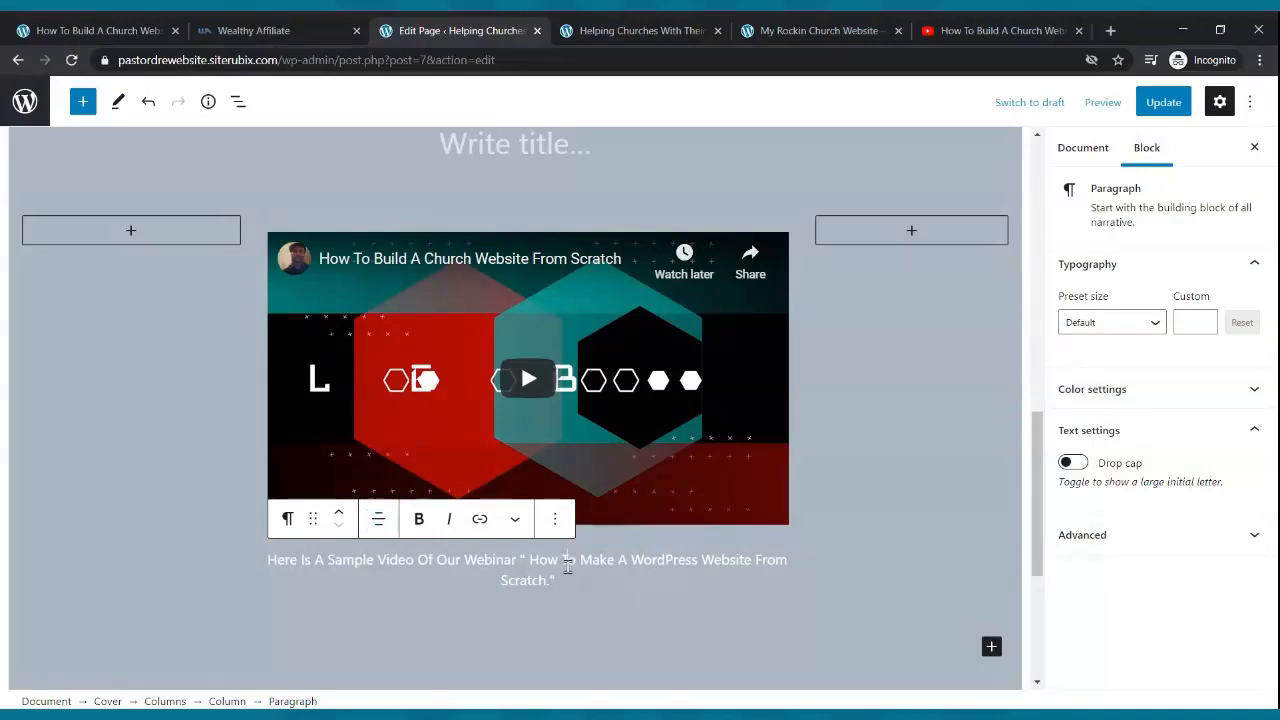
pyautogui.click(1151, 322)
pyautogui.click(1123, 471)
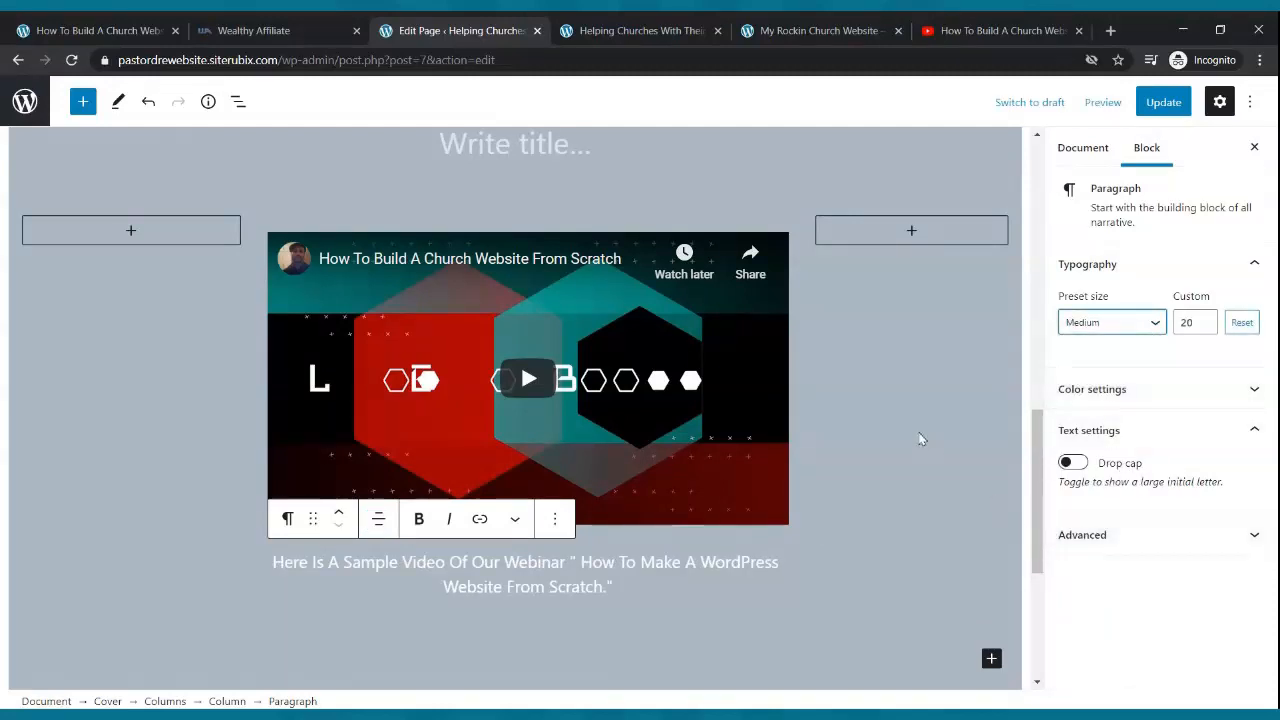
pyautogui.click(1157, 101)
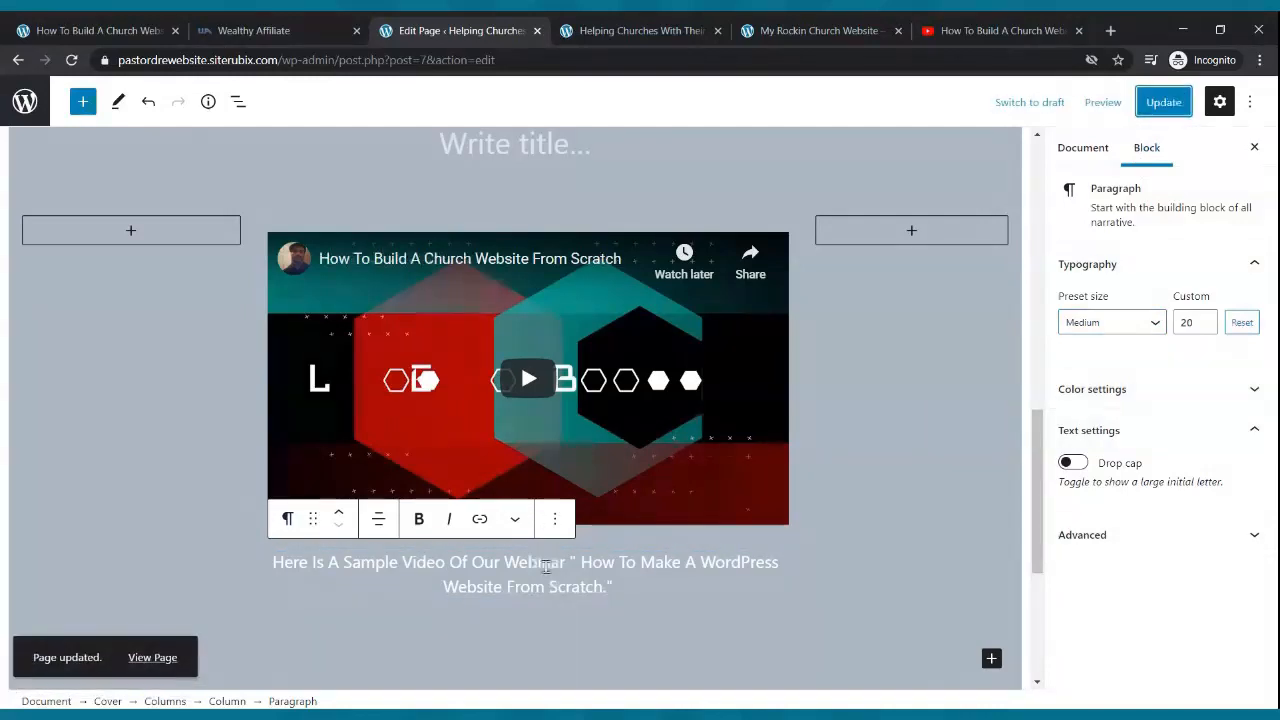
# - Move the caption above the video and save the page again
pyautogui.click(339, 518)
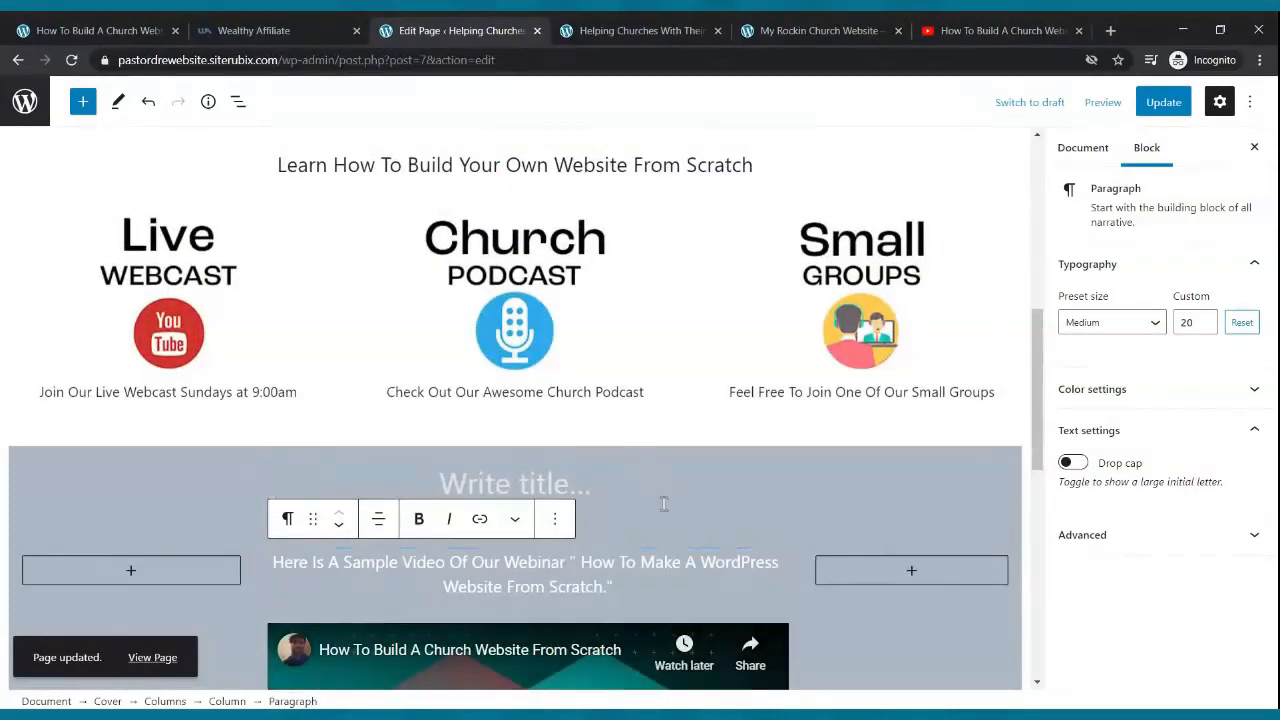
pyautogui.scroll(-3, 690, 470)
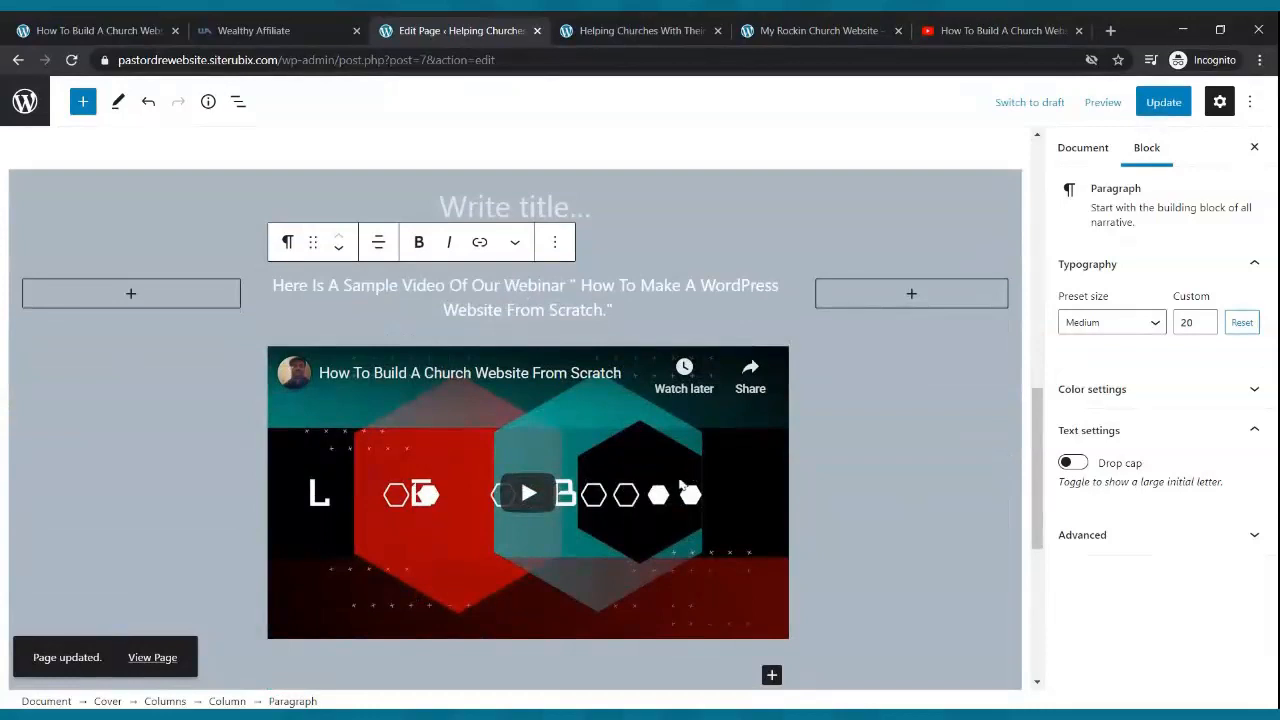
pyautogui.click(1159, 114)
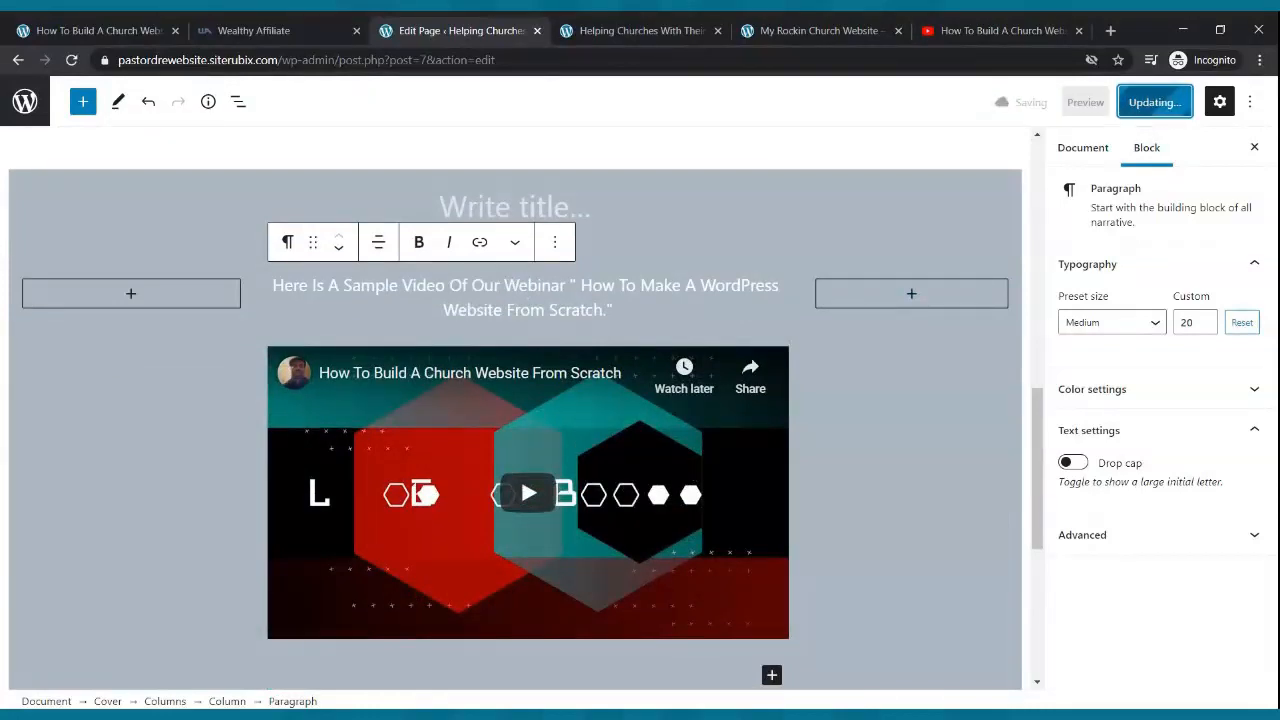
# - Reload the live site and scroll down to the captioned video in the grey section
pyautogui.click(595, 44)
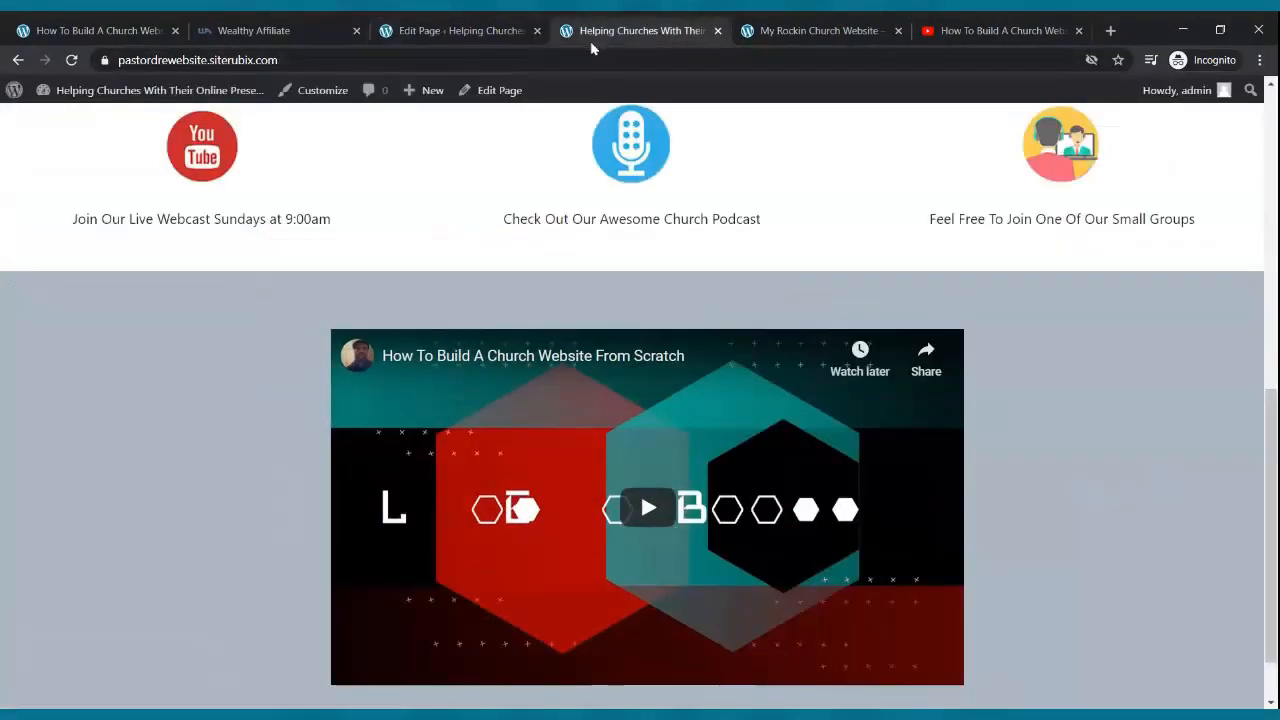
pyautogui.click(73, 62)
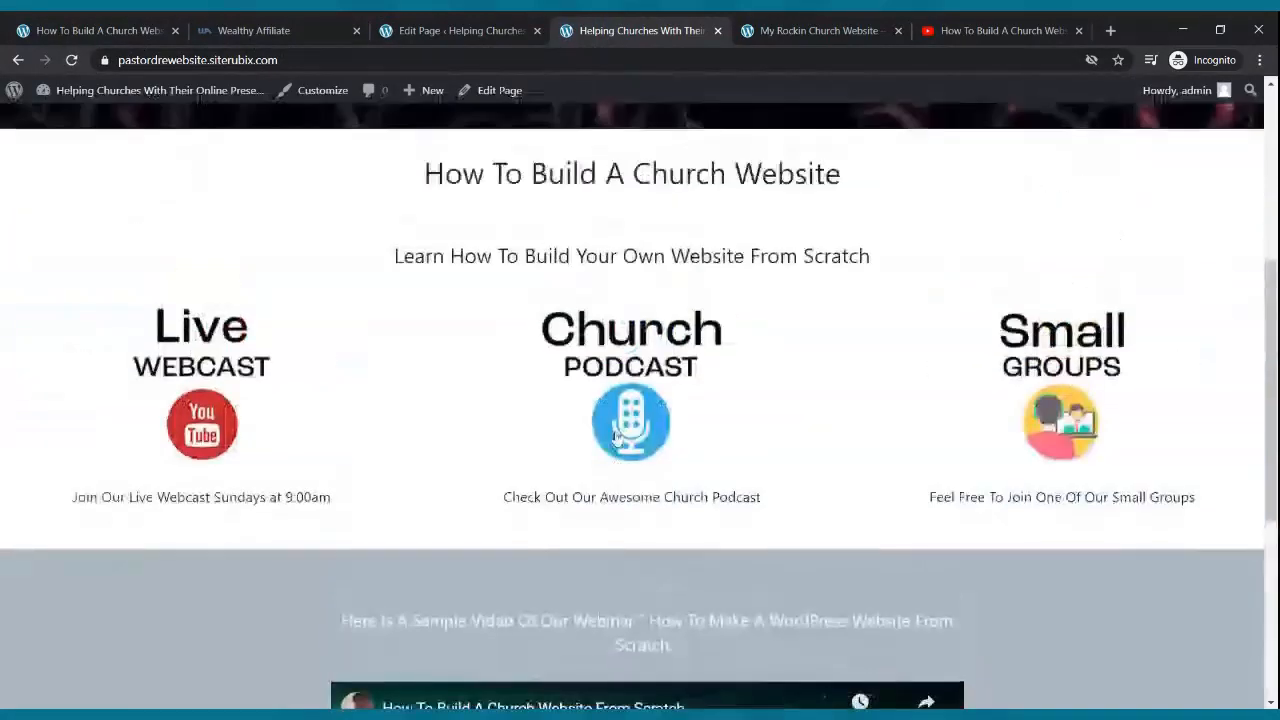
pyautogui.scroll(-1, 616, 422)
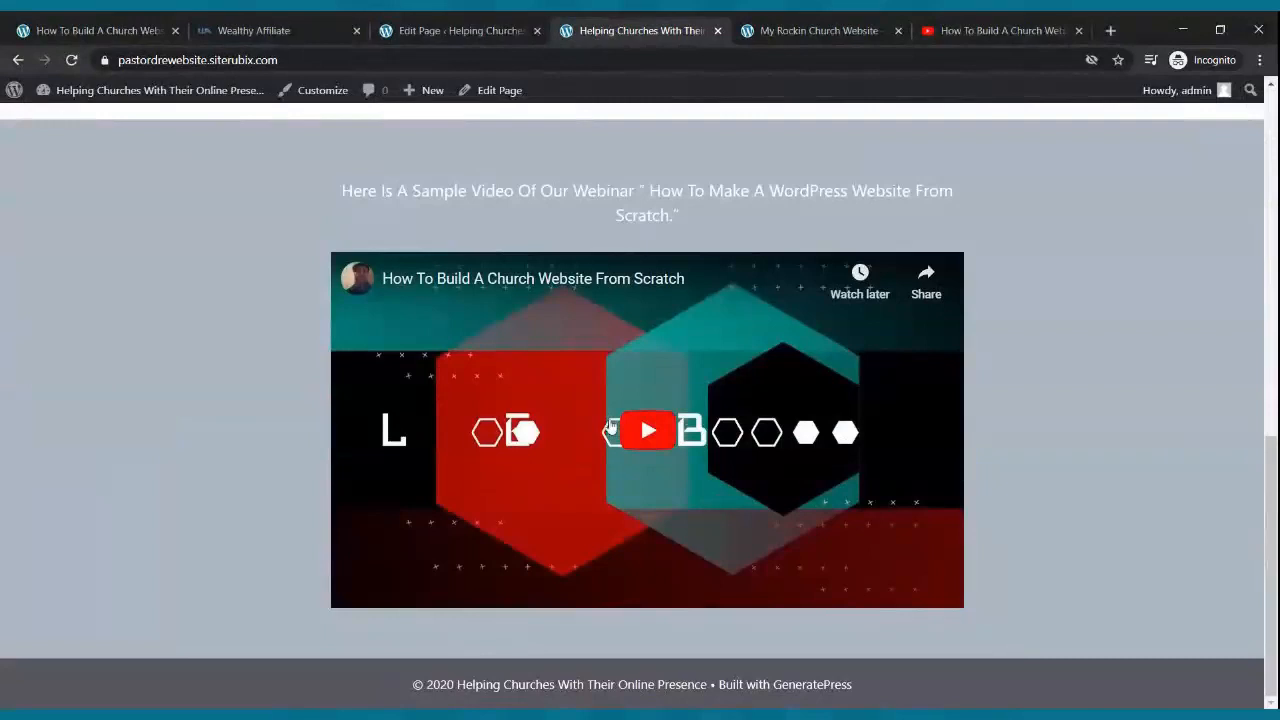
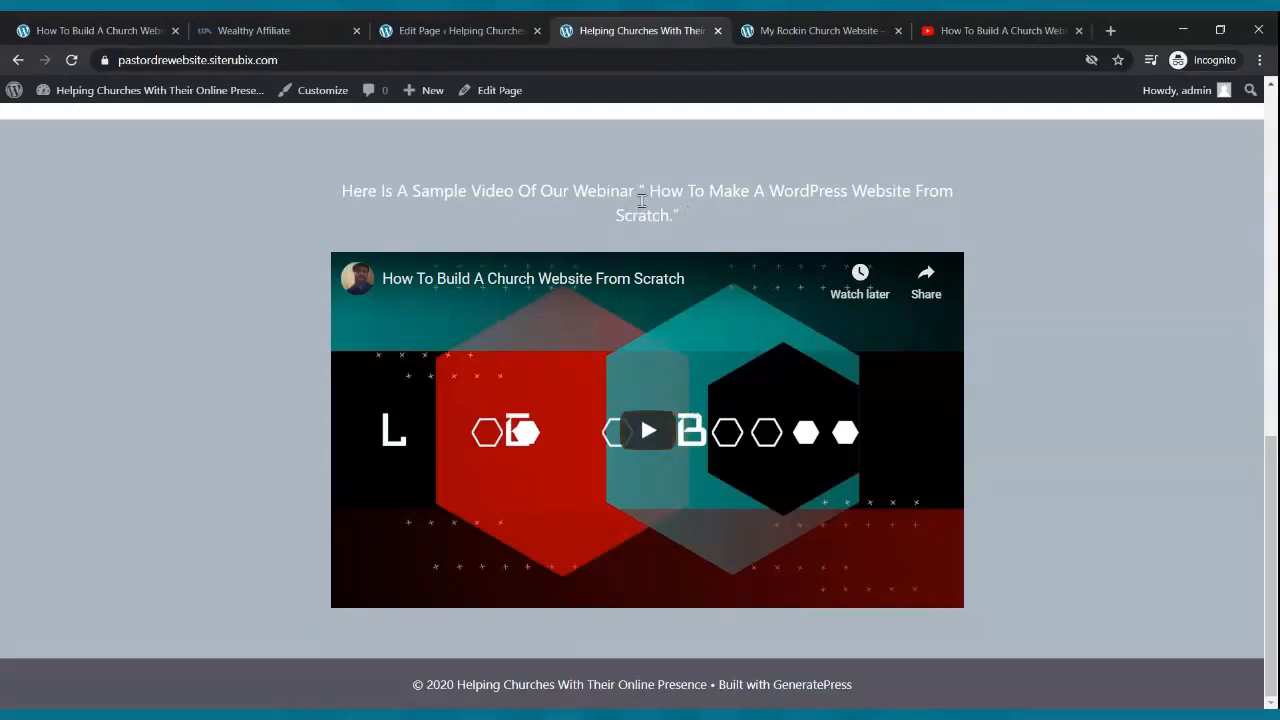
# - Return to the Edit Page tab to reopen the Home page in the block editor
pyautogui.click(480, 36)
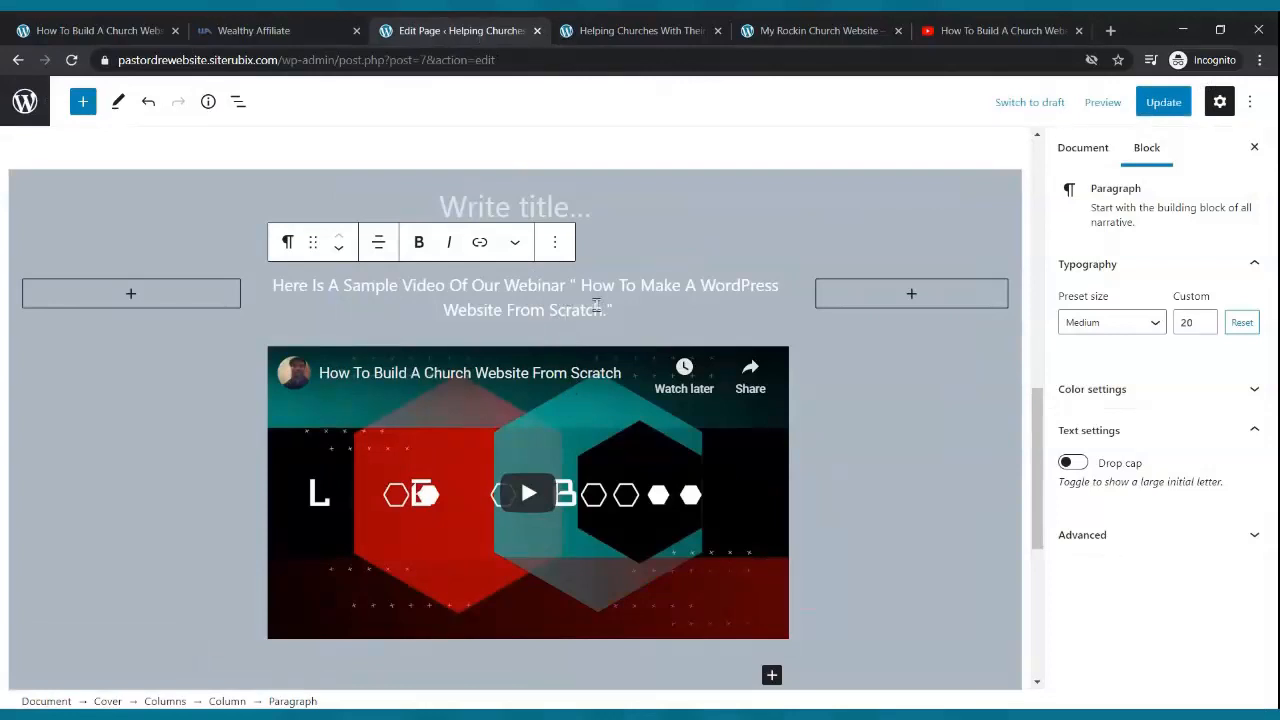
# - Raise the webinar paragraph's custom font size to 25 and update the page
pyautogui.click(1205, 321)
pyautogui.click(1205, 321)
pyautogui.click(1205, 321)
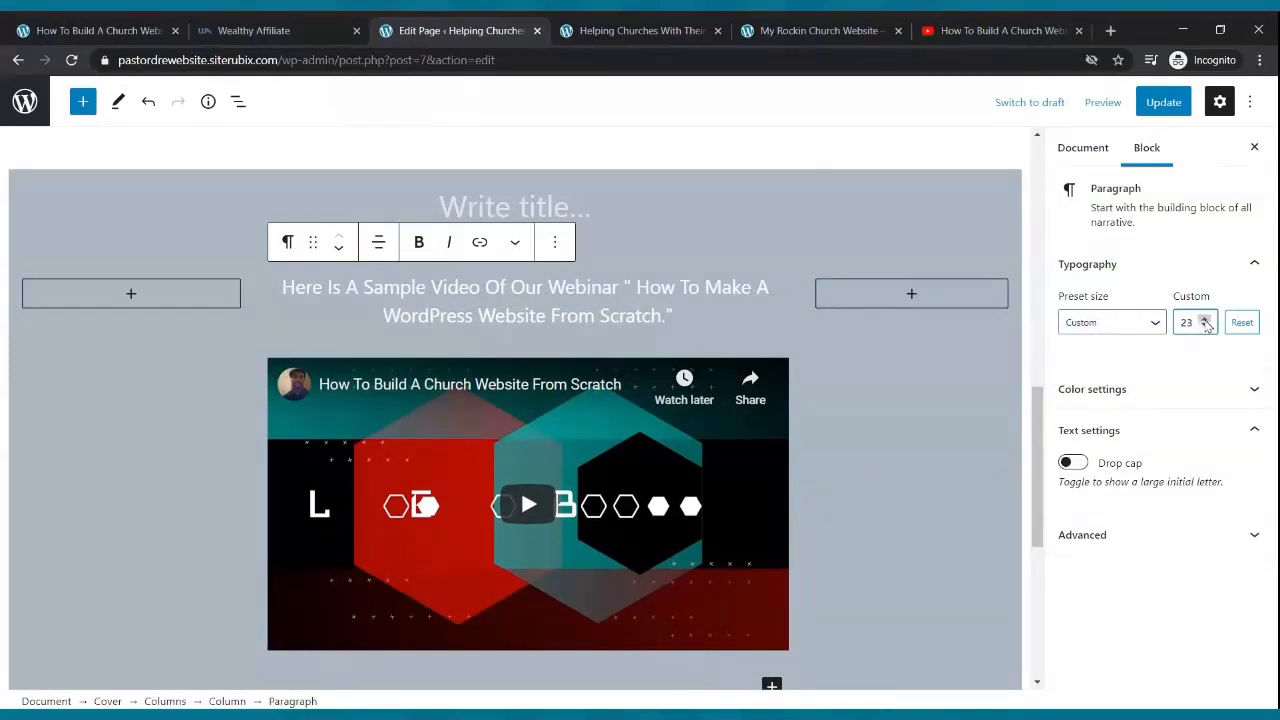
pyautogui.click(1205, 321)
pyautogui.click(1205, 321)
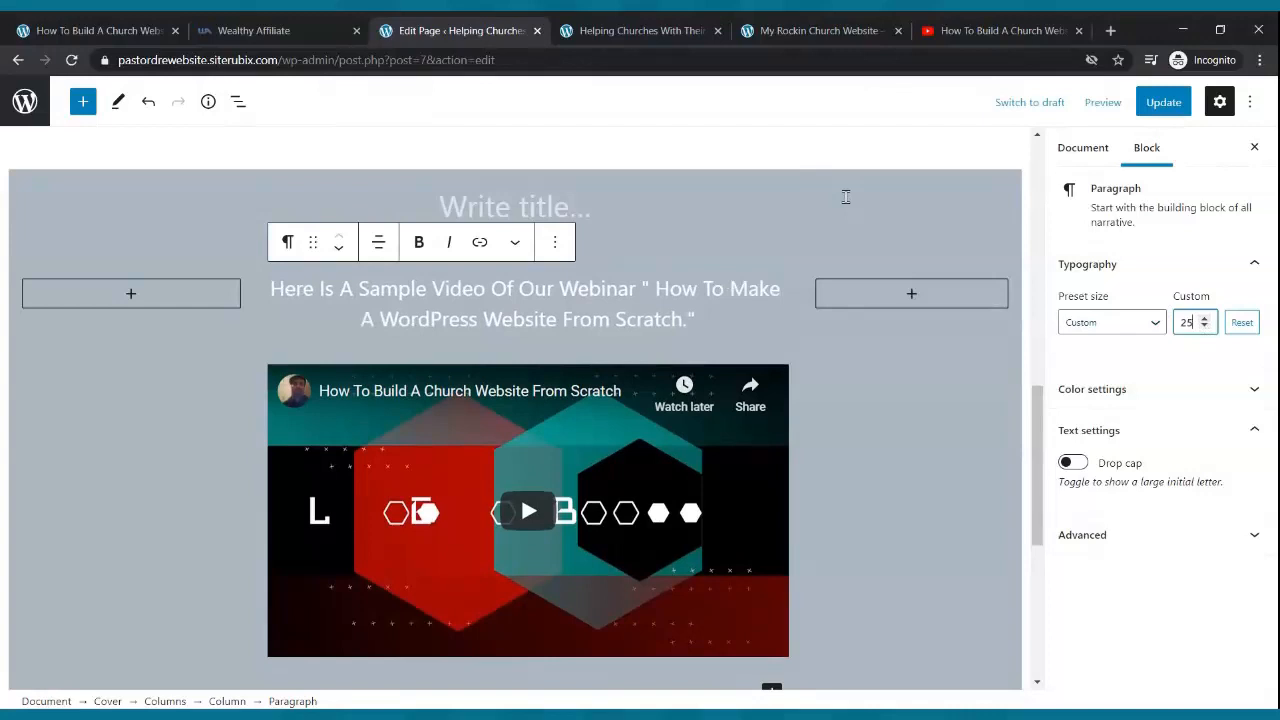
pyautogui.click(1162, 104)
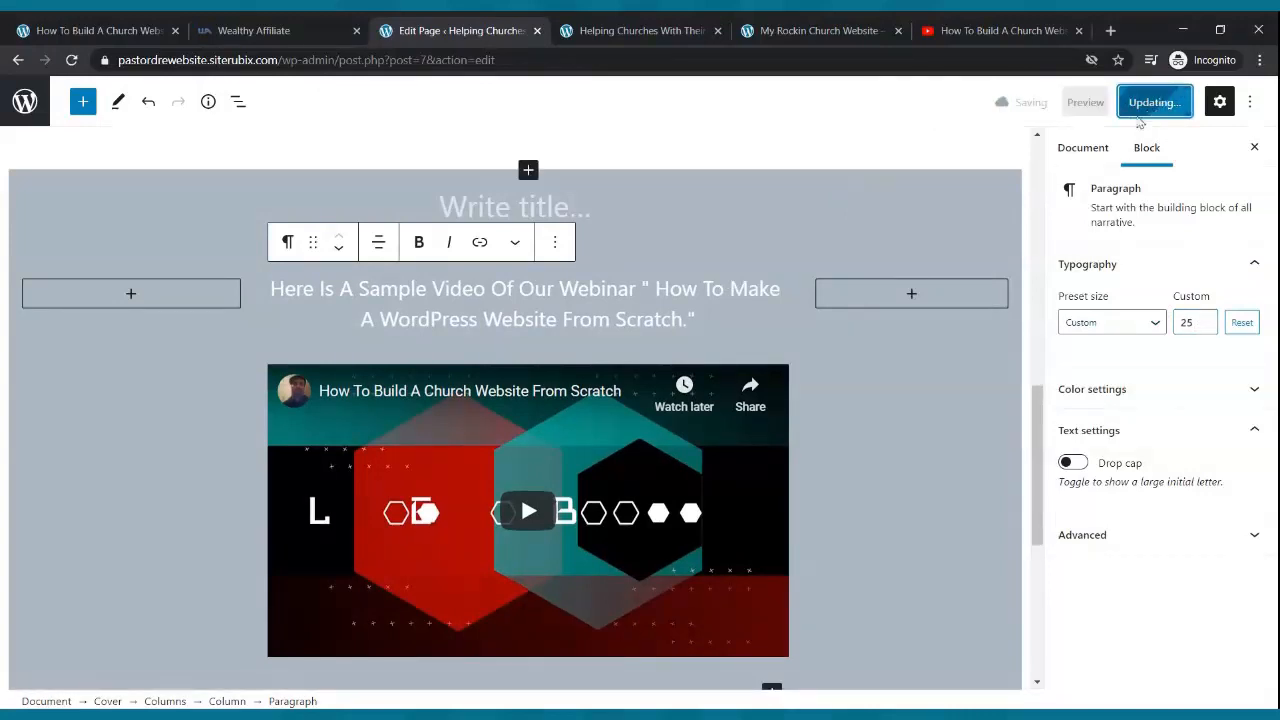
# - Reload the live site to see the larger webinar text
pyautogui.click(640, 30)
pyautogui.moveTo(35, 90)
pyautogui.click(71, 60)
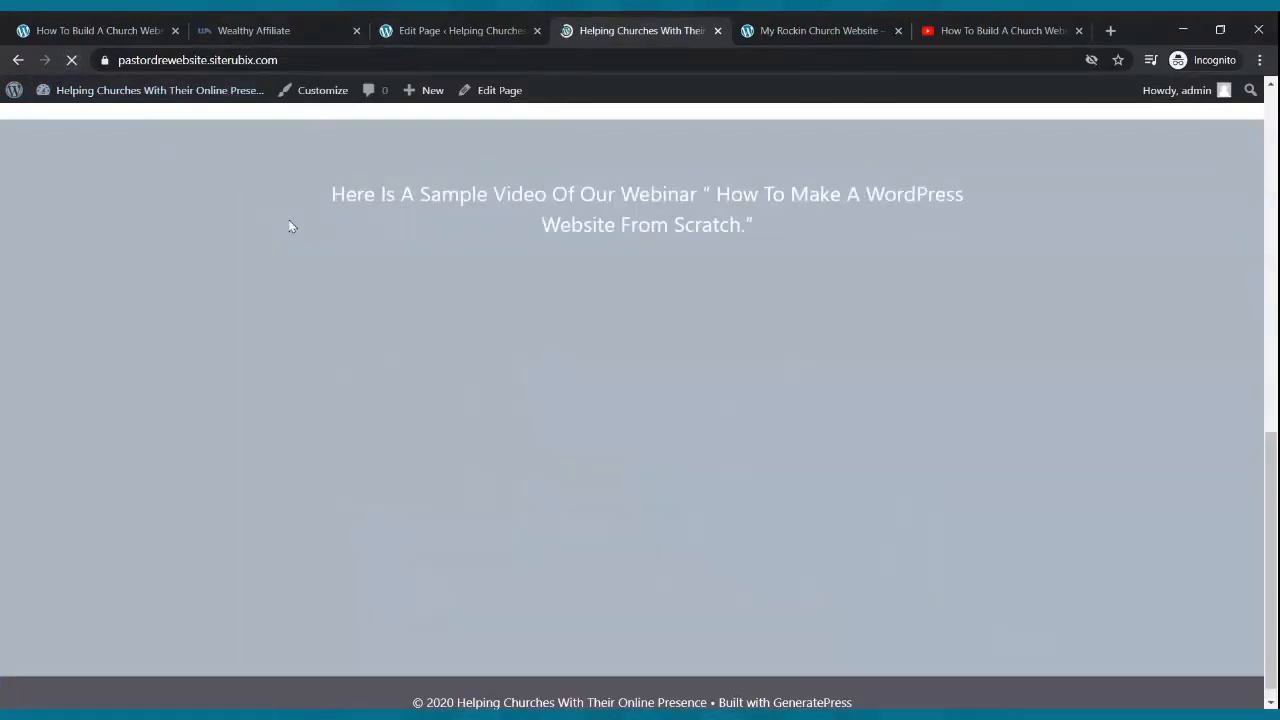
# - Review the size-25 webinar caption on the live site, then return to the top of the editor
pyautogui.scroll(10, 395, 308)
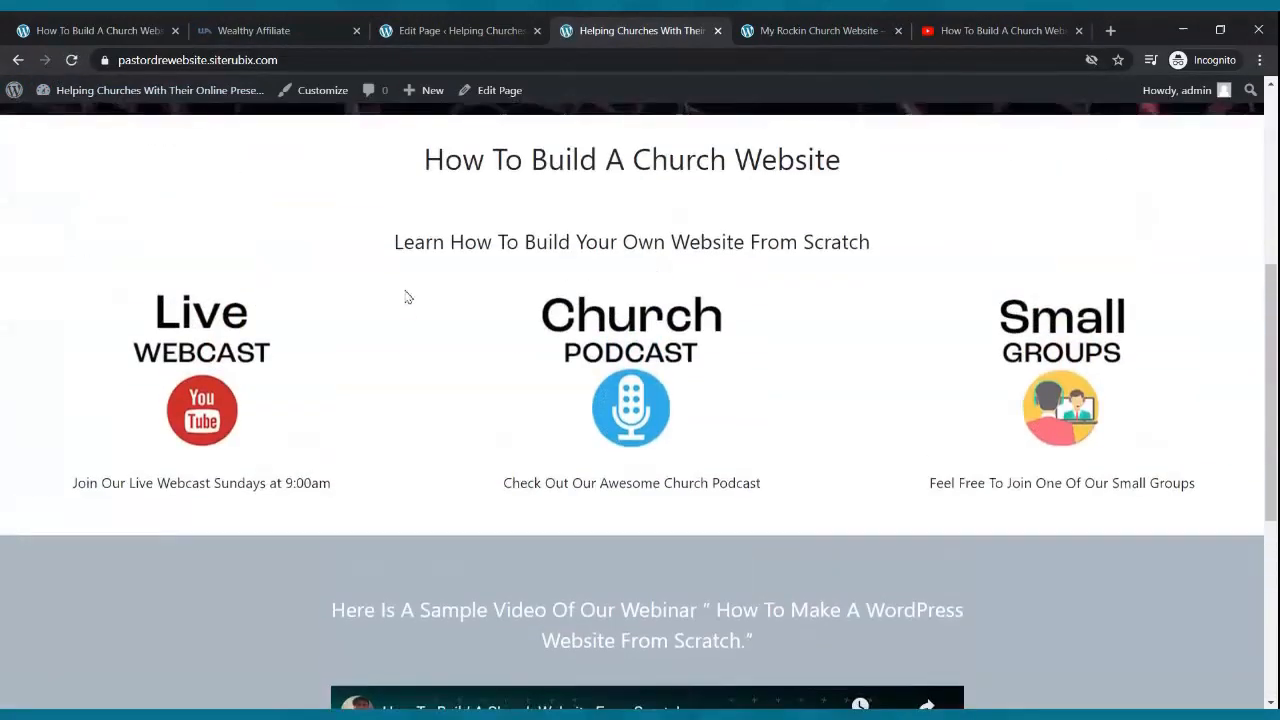
pyautogui.scroll(-2, 414, 289)
pyautogui.scroll(2, 440, 275)
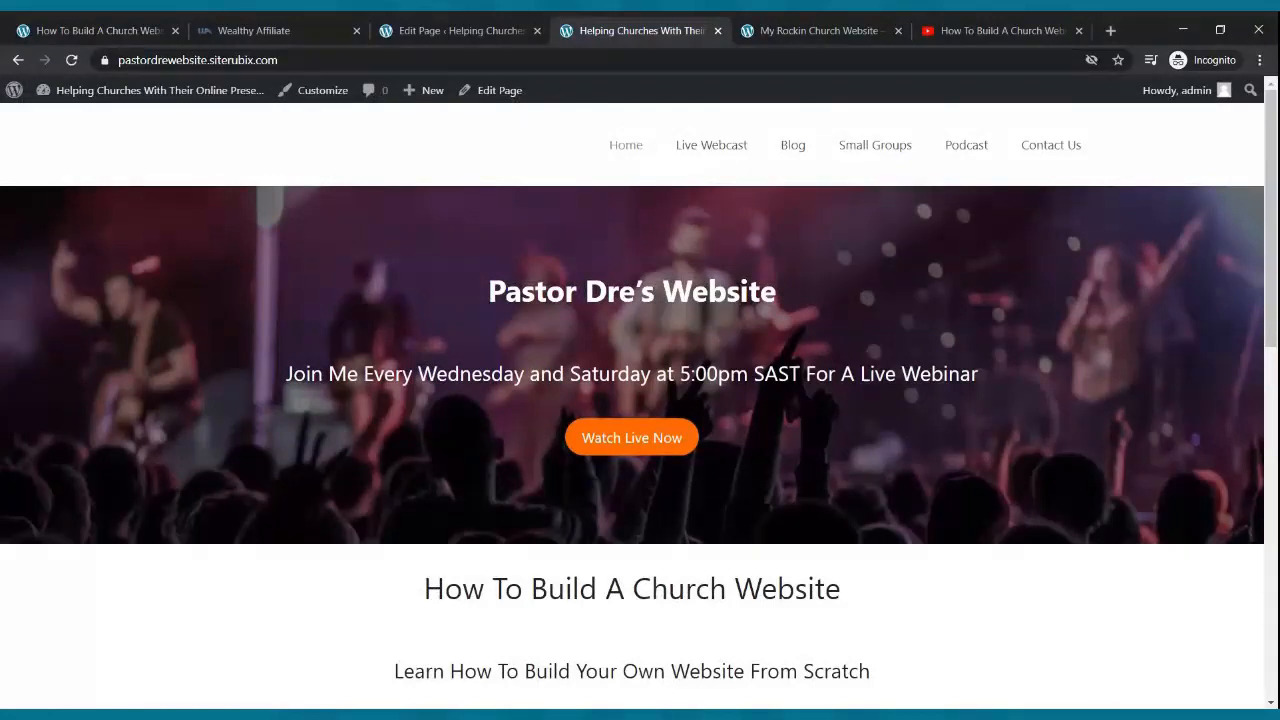
pyautogui.scroll(-2, 498, 270)
pyautogui.scroll(2, 505, 267)
pyautogui.scroll(-8, 520, 287)
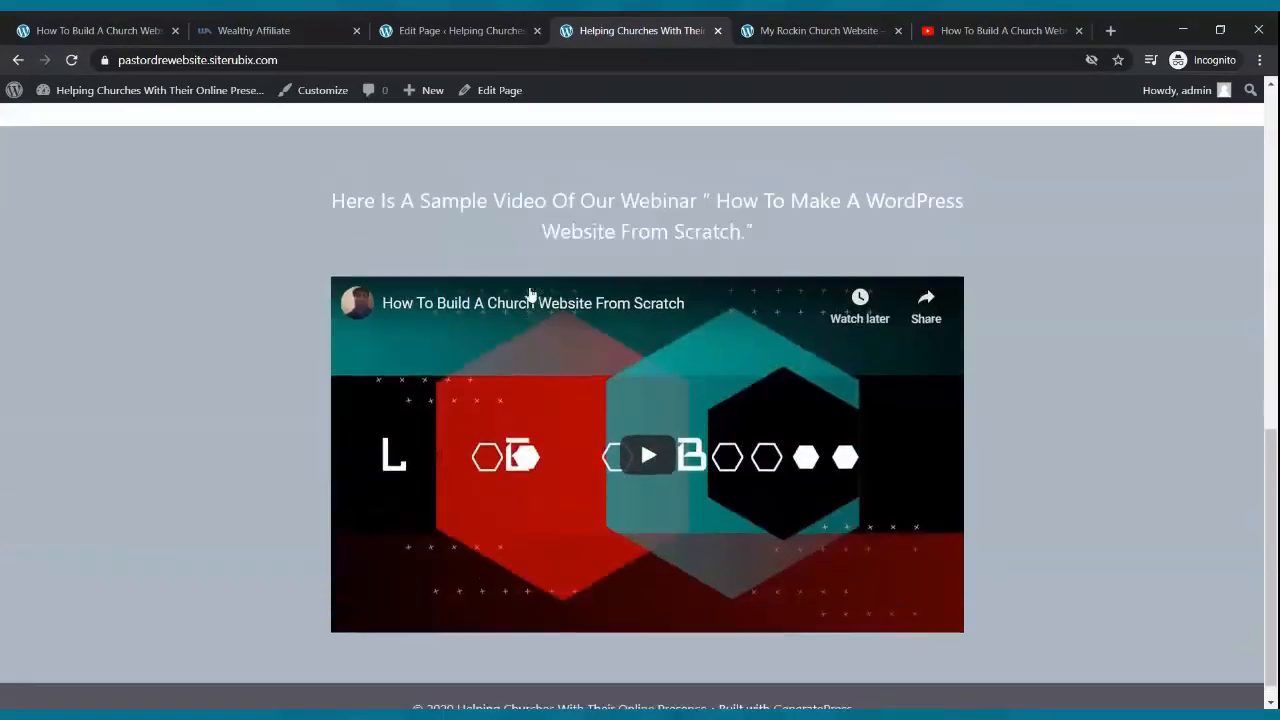
pyautogui.scroll(5, 532, 291)
pyautogui.scroll(3, 397, 292)
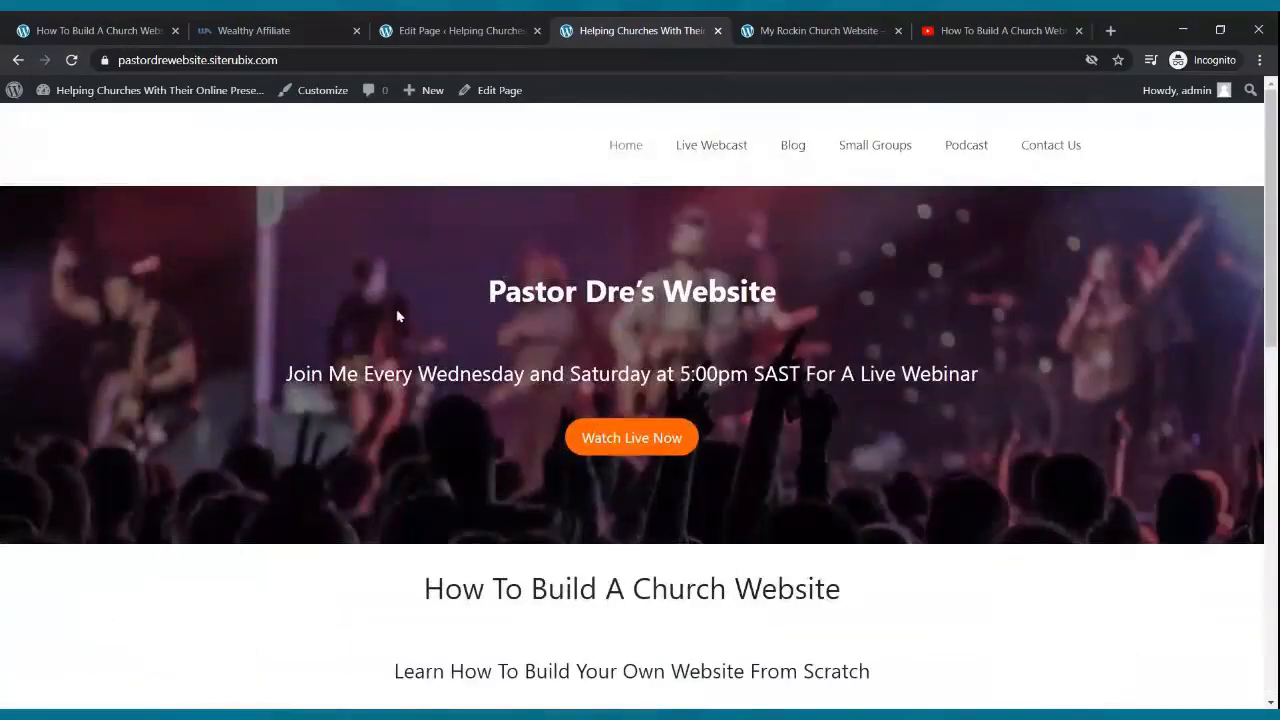
pyautogui.scroll(-4, 400, 314)
pyautogui.scroll(-4, 410, 304)
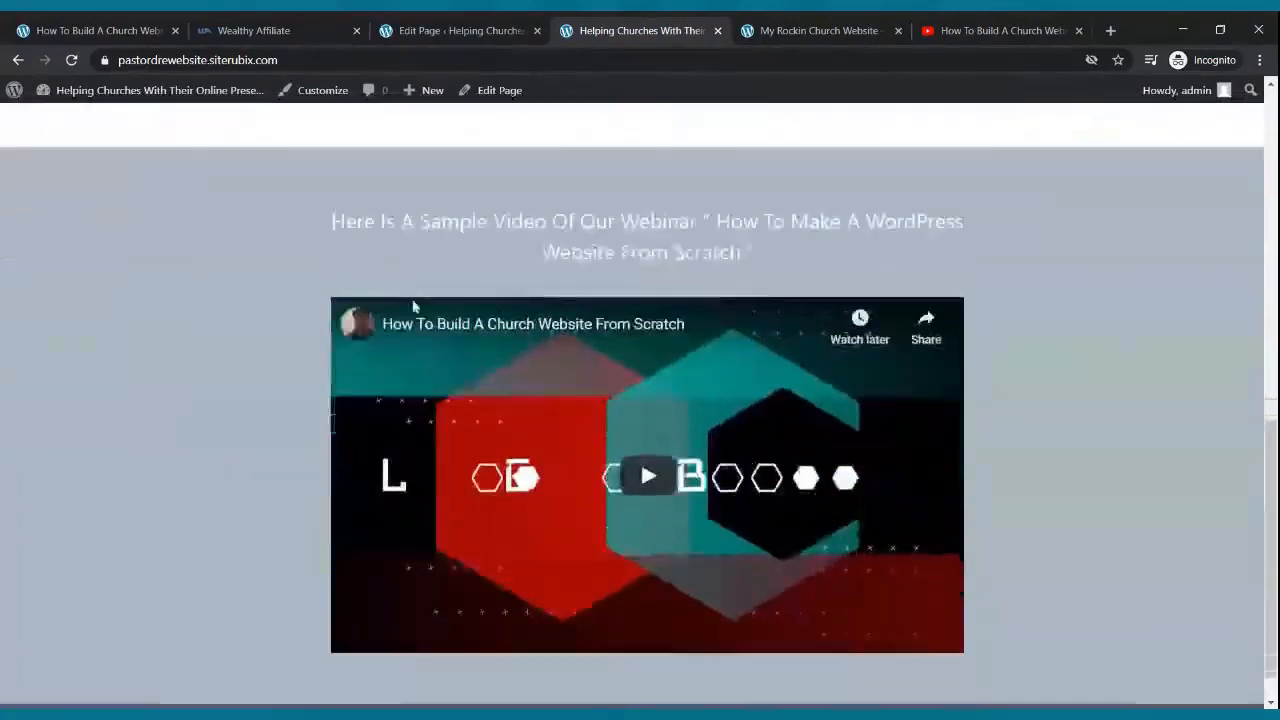
pyautogui.scroll(8, 408, 300)
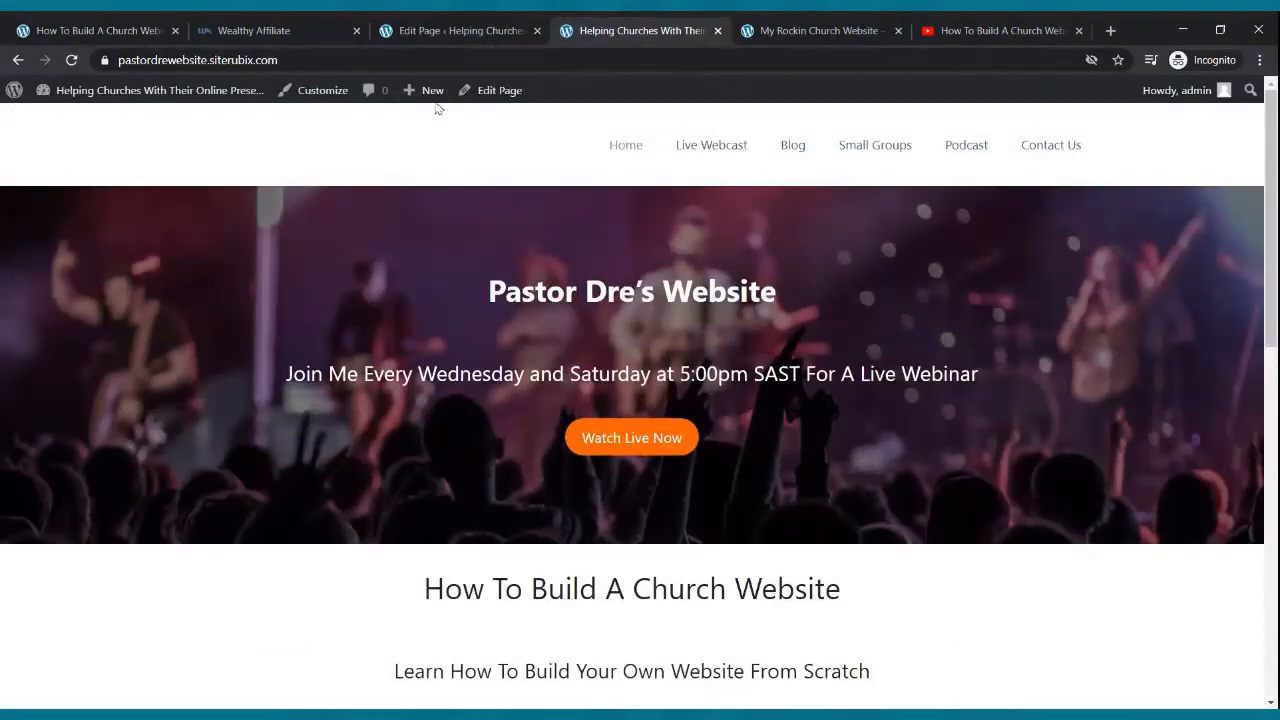
pyautogui.click(445, 31)
pyautogui.scroll(10, 430, 292)
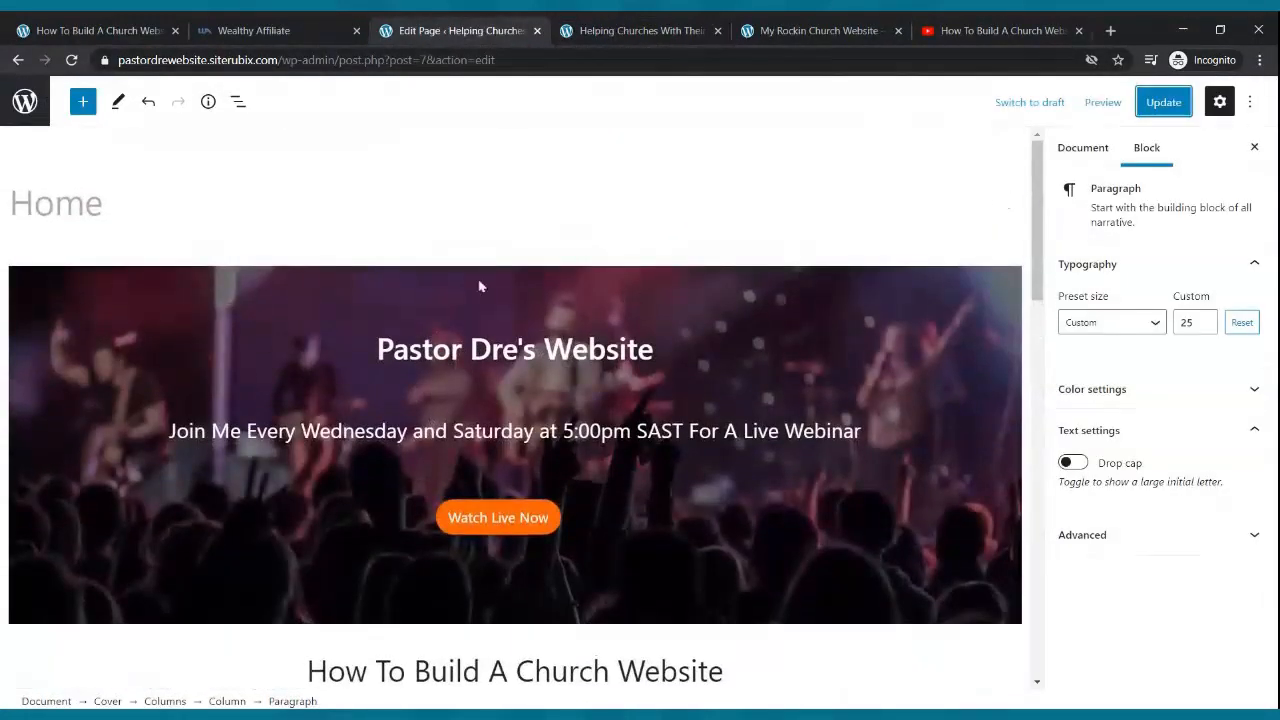
# - Check the heading's advanced settings, then select the hero Cover block itself
pyautogui.click(293, 347)
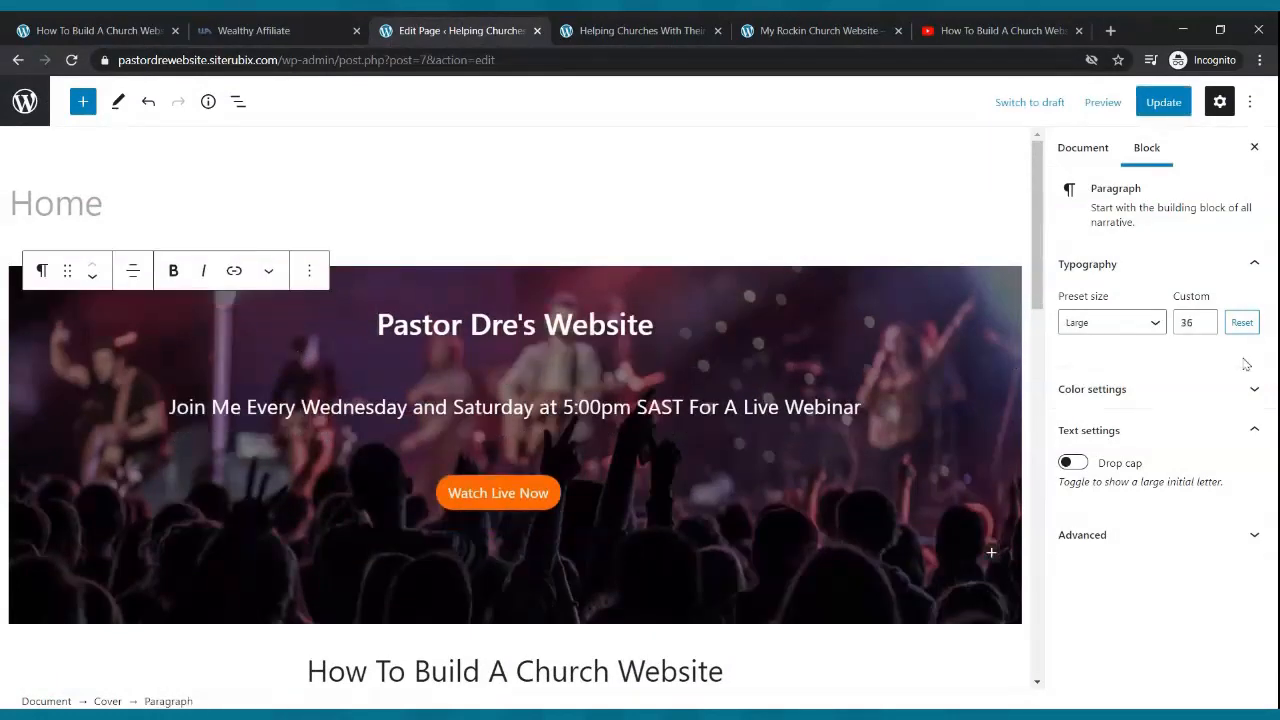
pyautogui.click(1154, 533)
pyautogui.scroll(-2, 1150, 484)
pyautogui.scroll(2, 1150, 480)
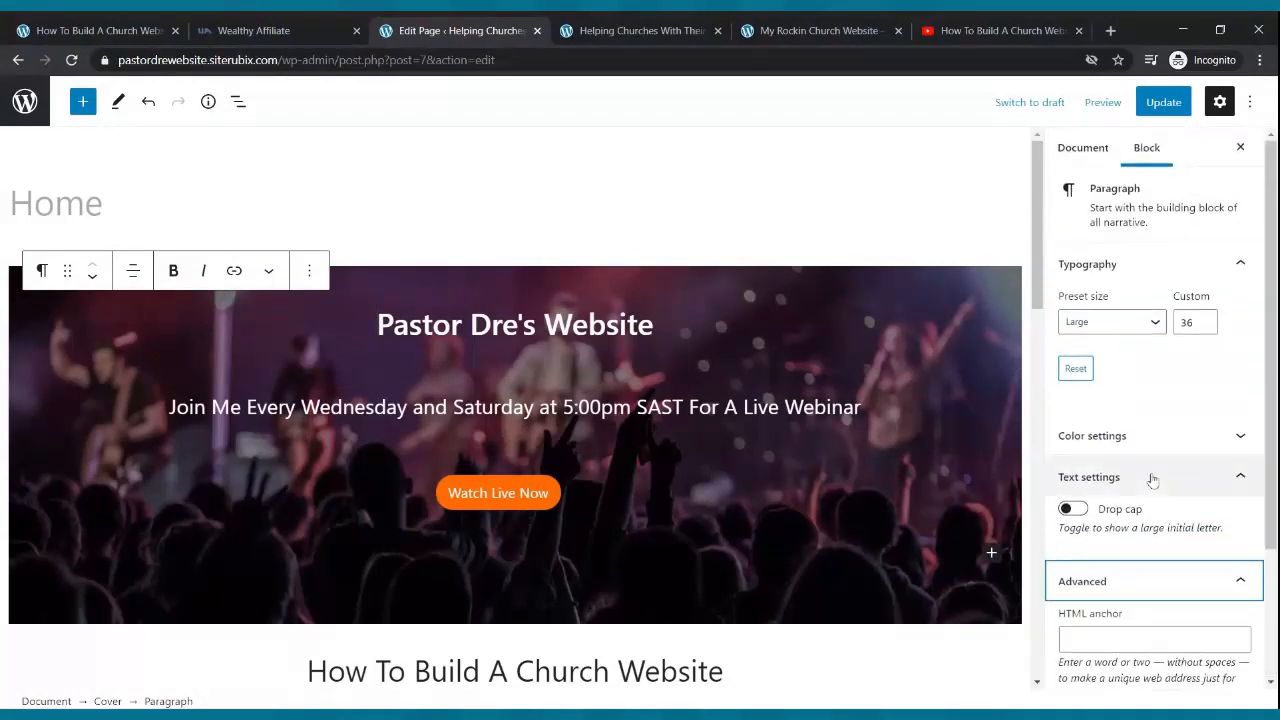
pyautogui.click(720, 254)
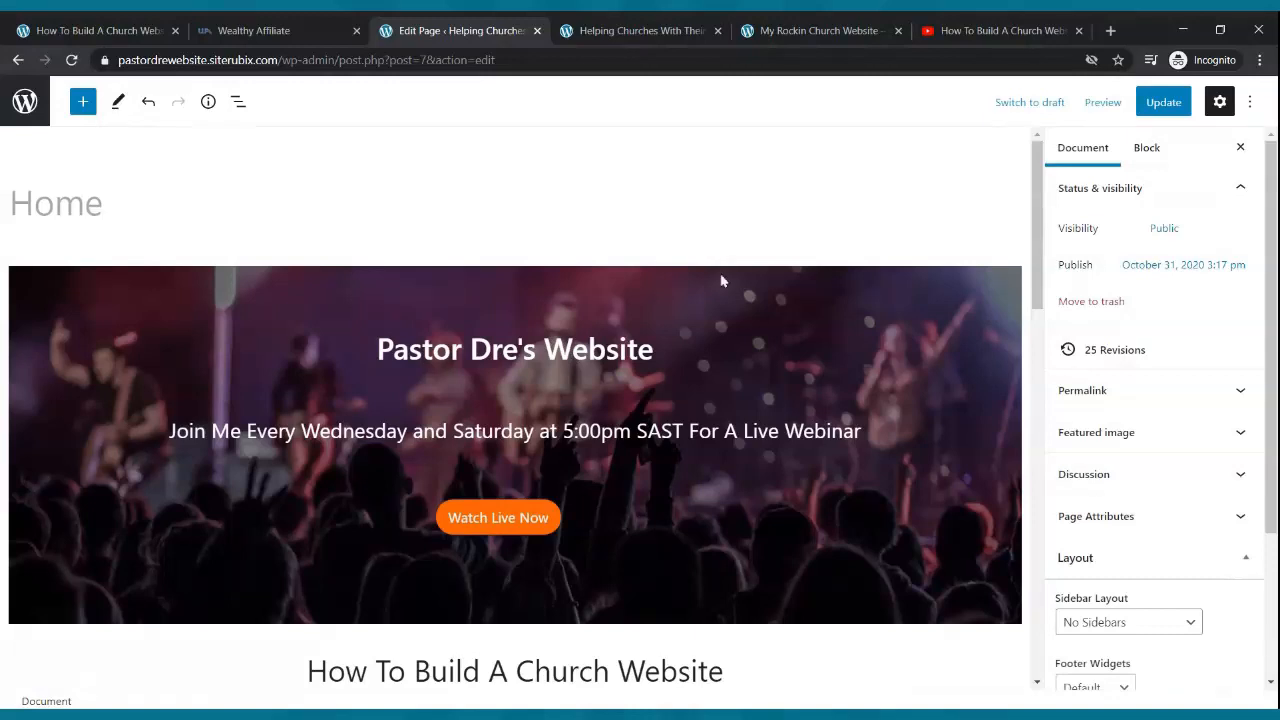
pyautogui.click(720, 281)
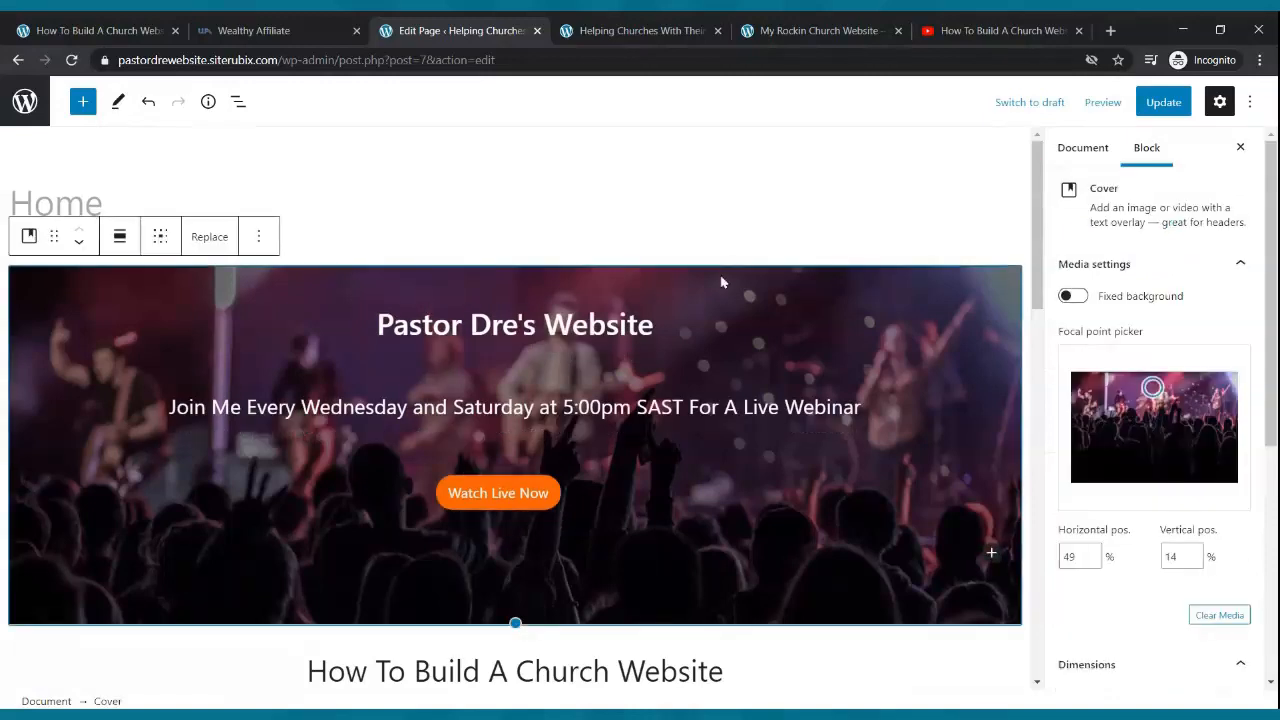
pyautogui.click(781, 321)
pyautogui.click(770, 259)
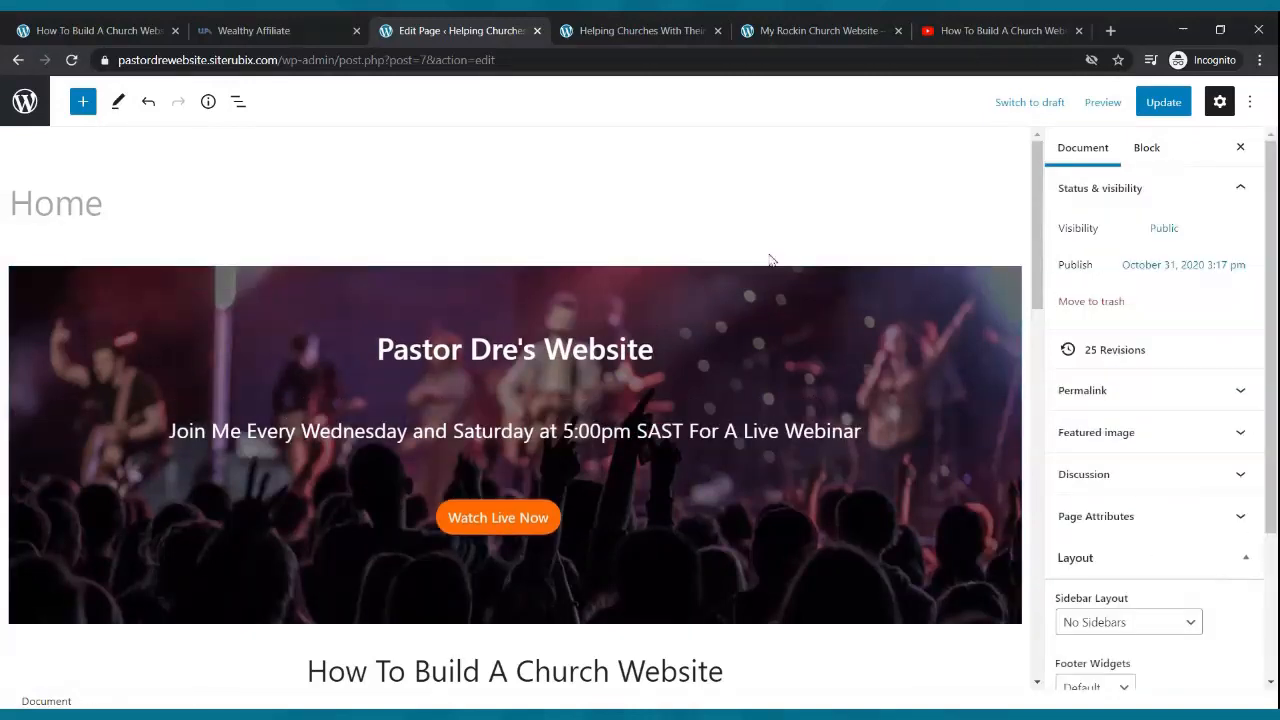
pyautogui.click(777, 289)
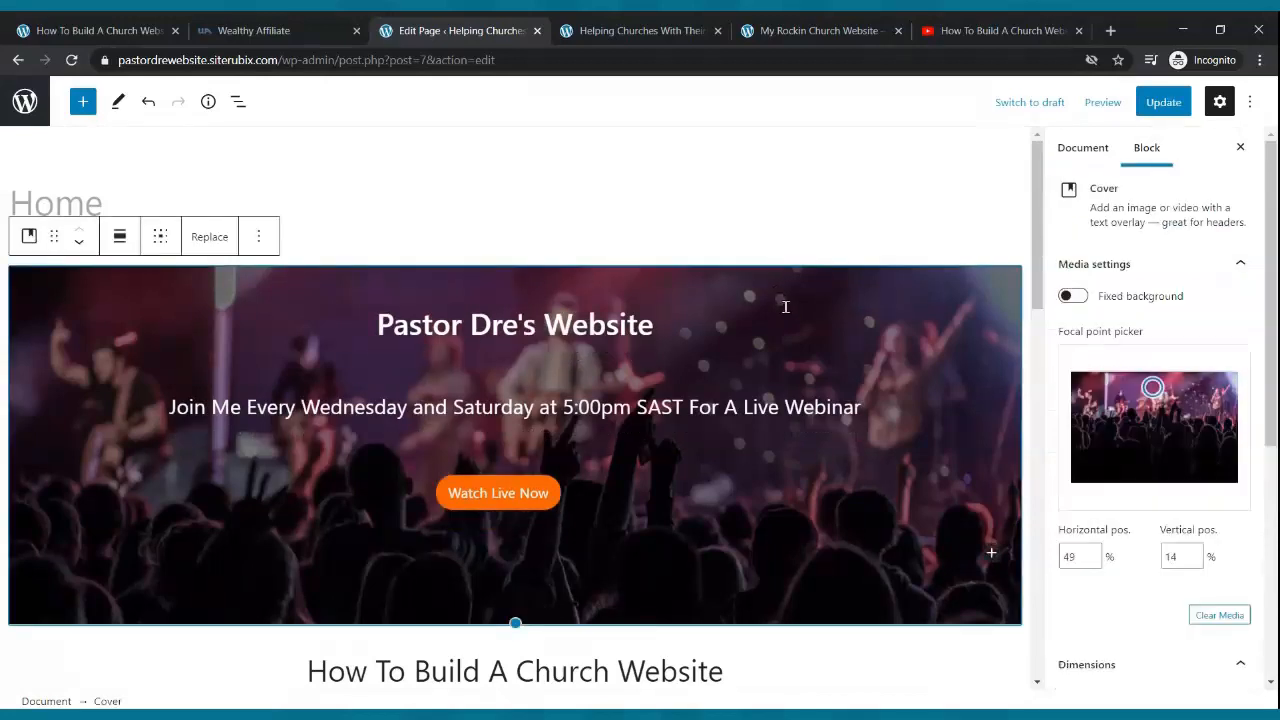
pyautogui.click(785, 306)
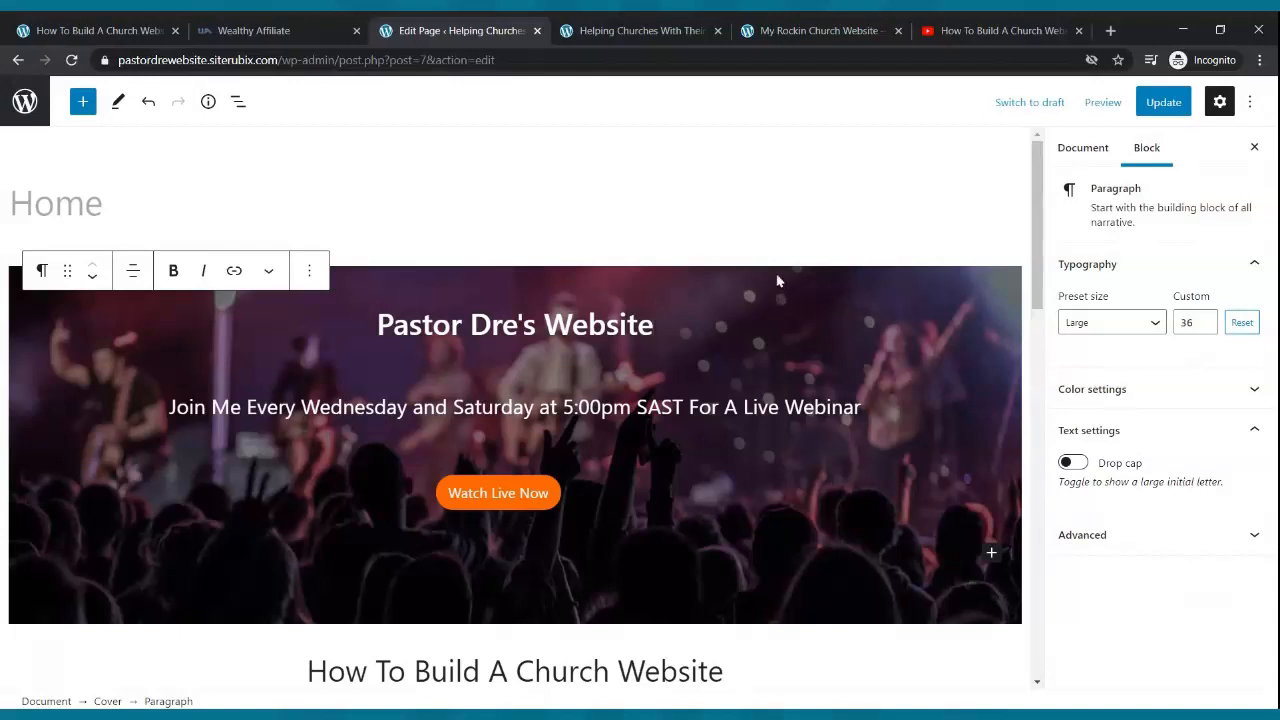
pyautogui.click(779, 281)
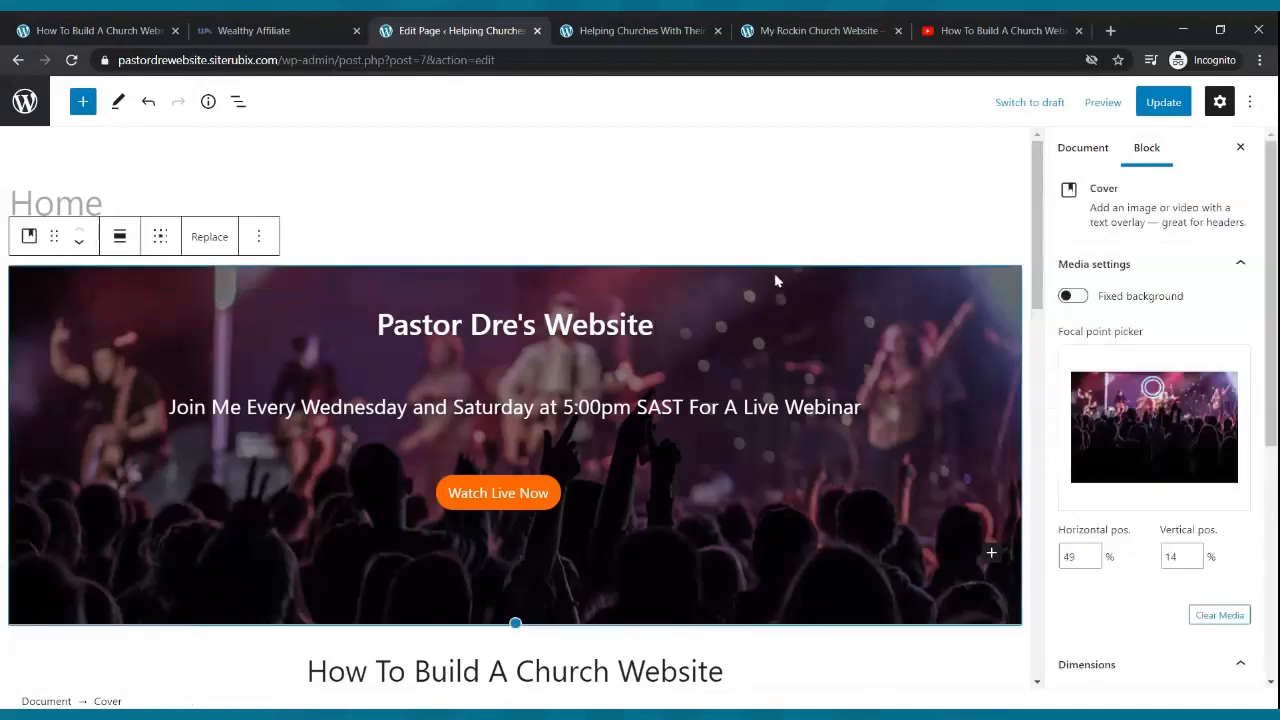
pyautogui.click(785, 371)
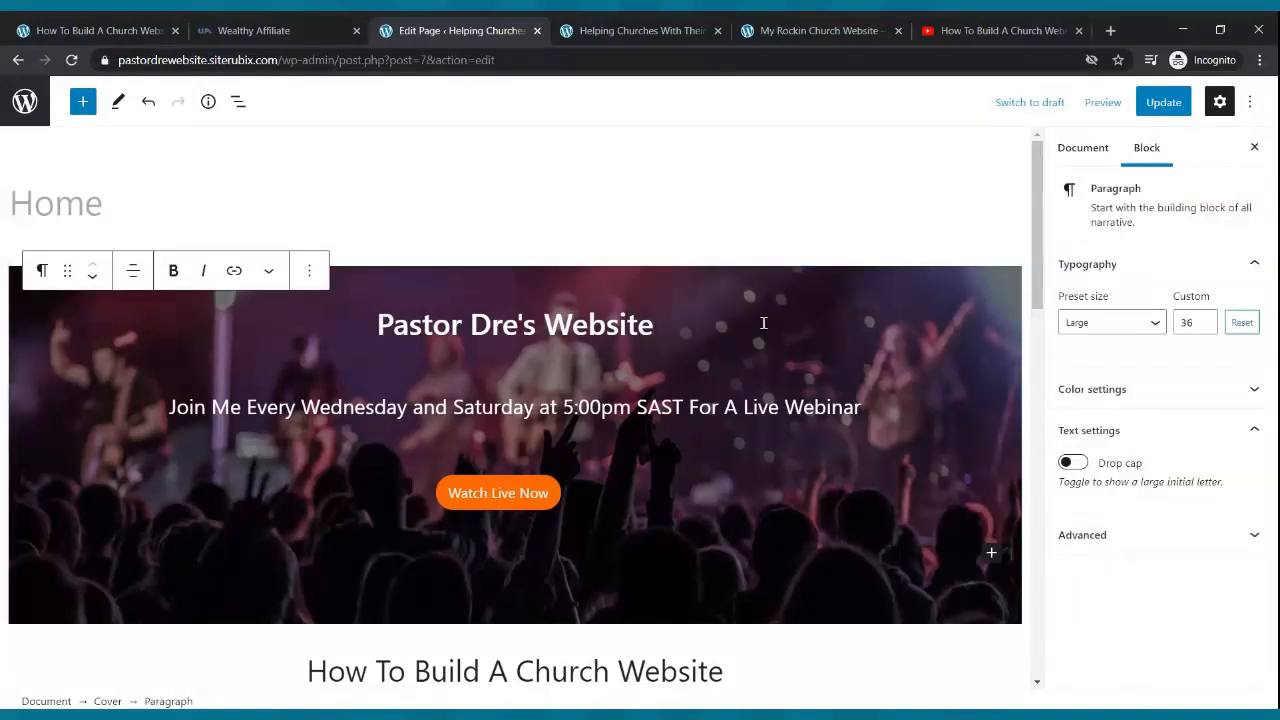
pyautogui.click(742, 298)
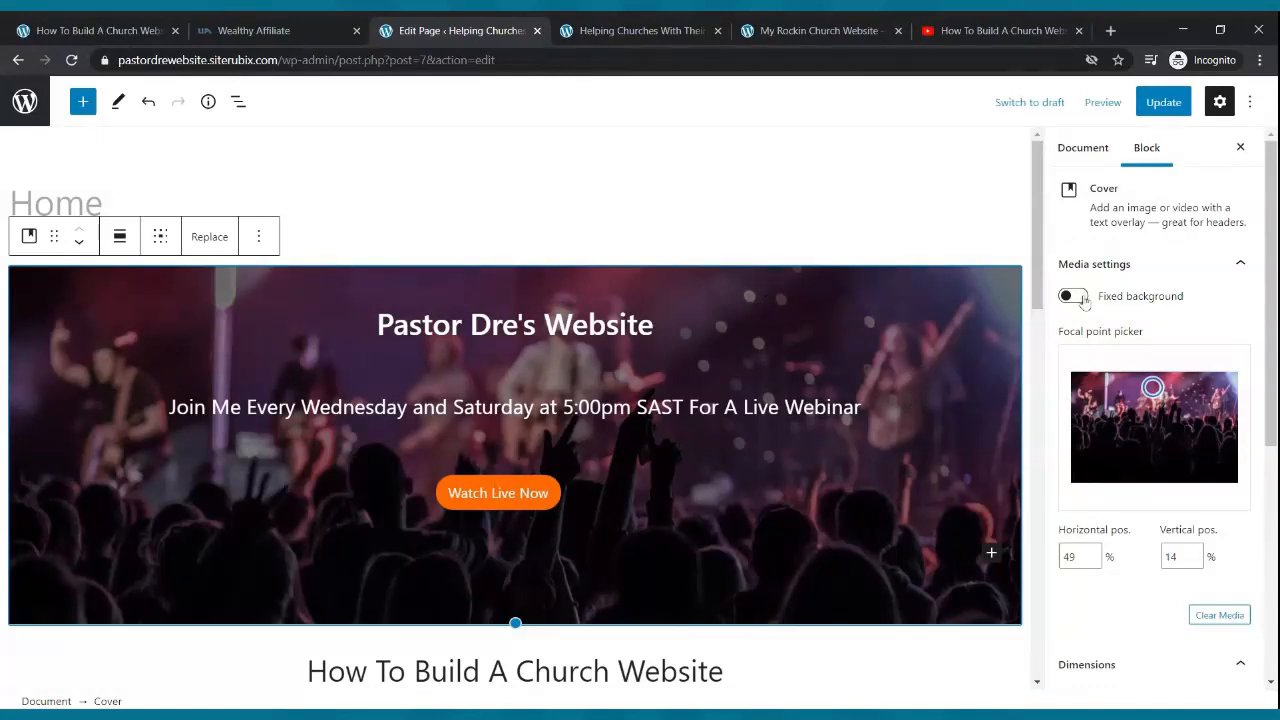
# - Enable Fixed background on the hero cover and update the Home page
pyautogui.click(1084, 303)
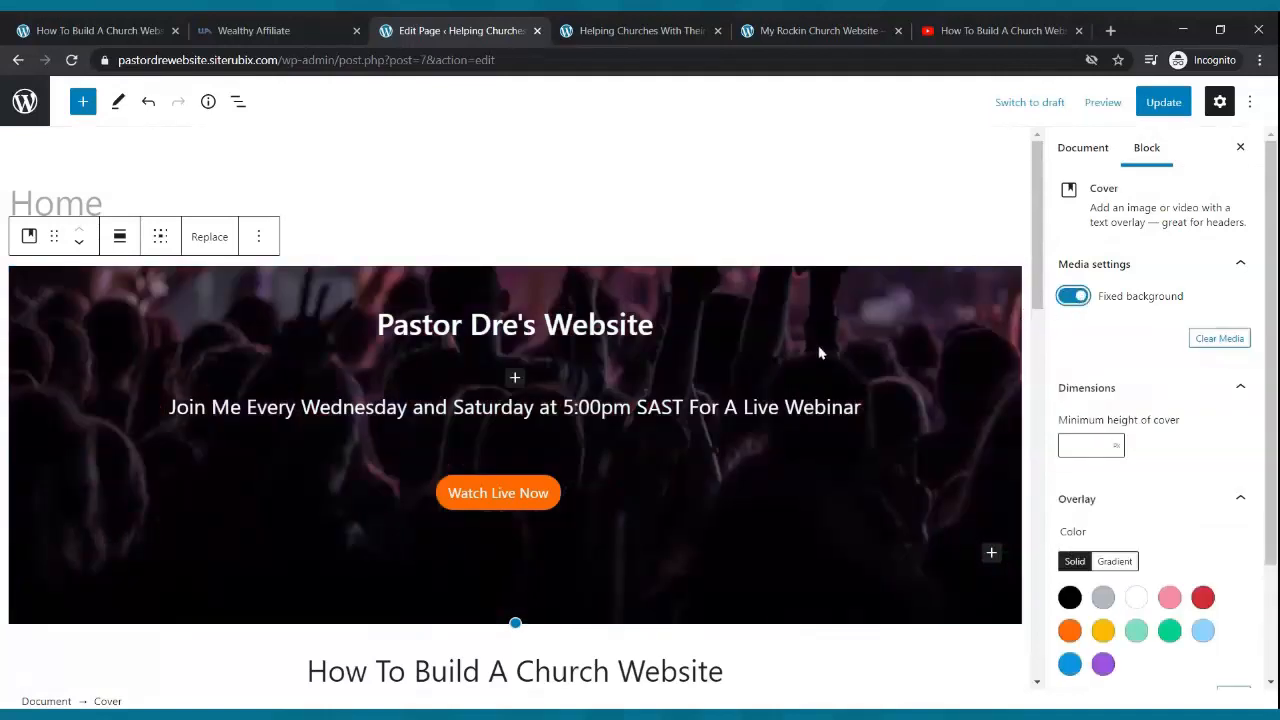
pyautogui.click(818, 300)
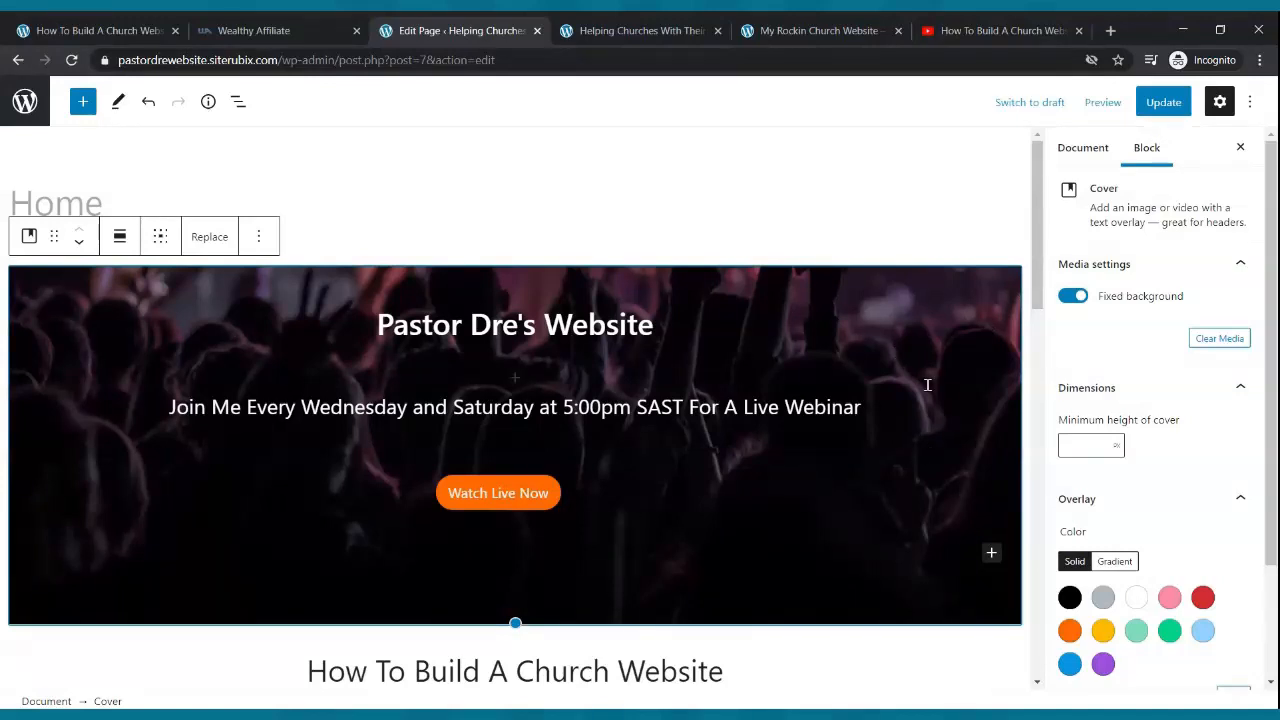
pyautogui.scroll(-3, 932, 392)
pyautogui.scroll(3, 915, 371)
pyautogui.click(1160, 104)
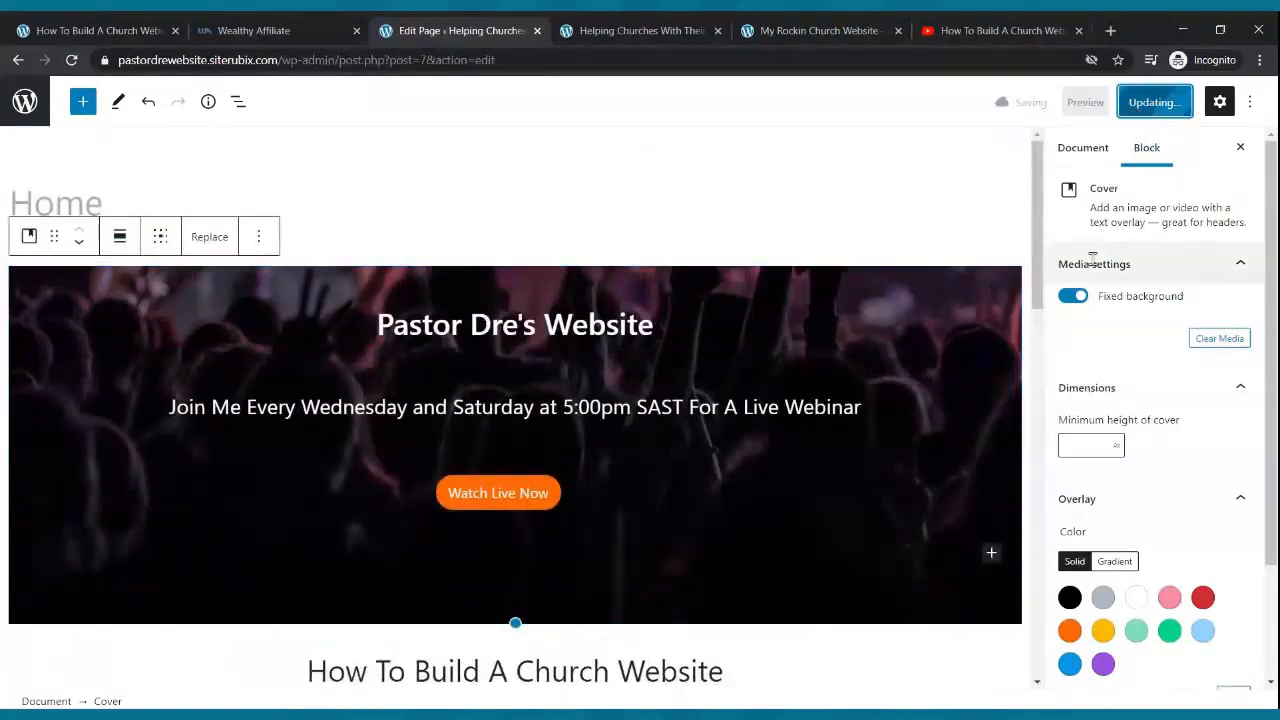
# - Check the fixed hero background on the live site
pyautogui.click(613, 32)
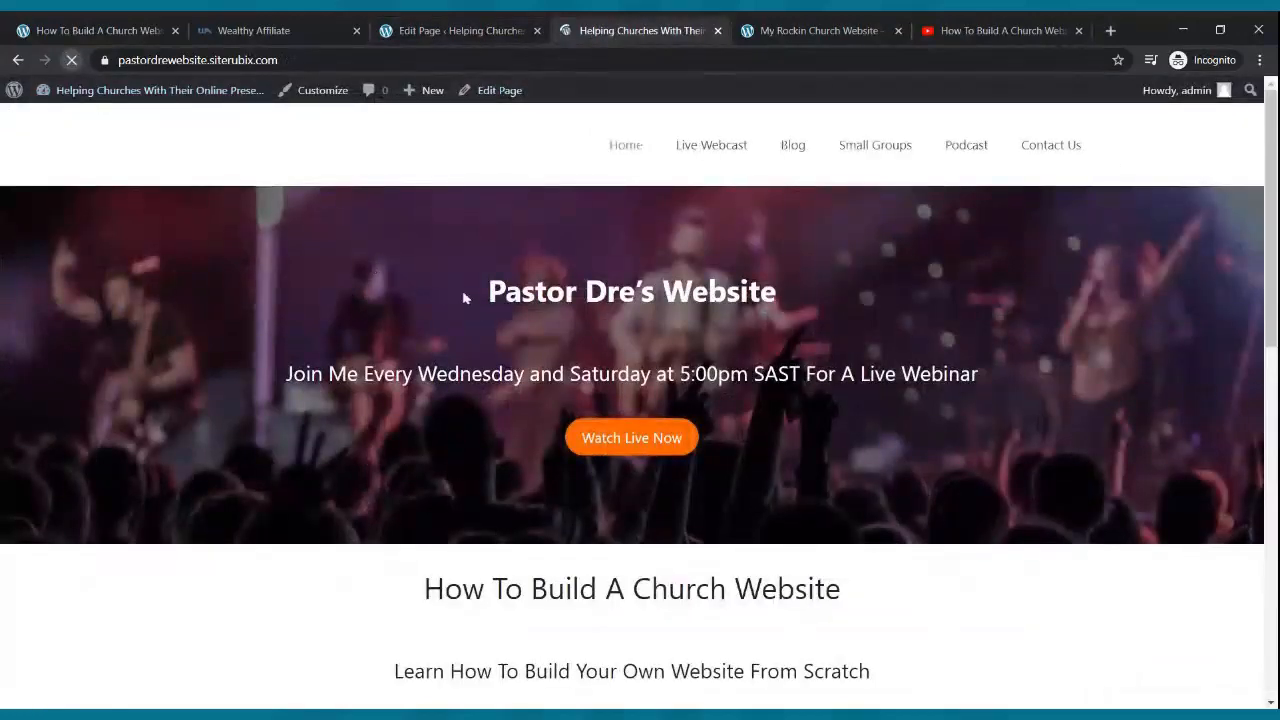
pyautogui.scroll(-5, 520, 310)
pyautogui.scroll(5, 520, 312)
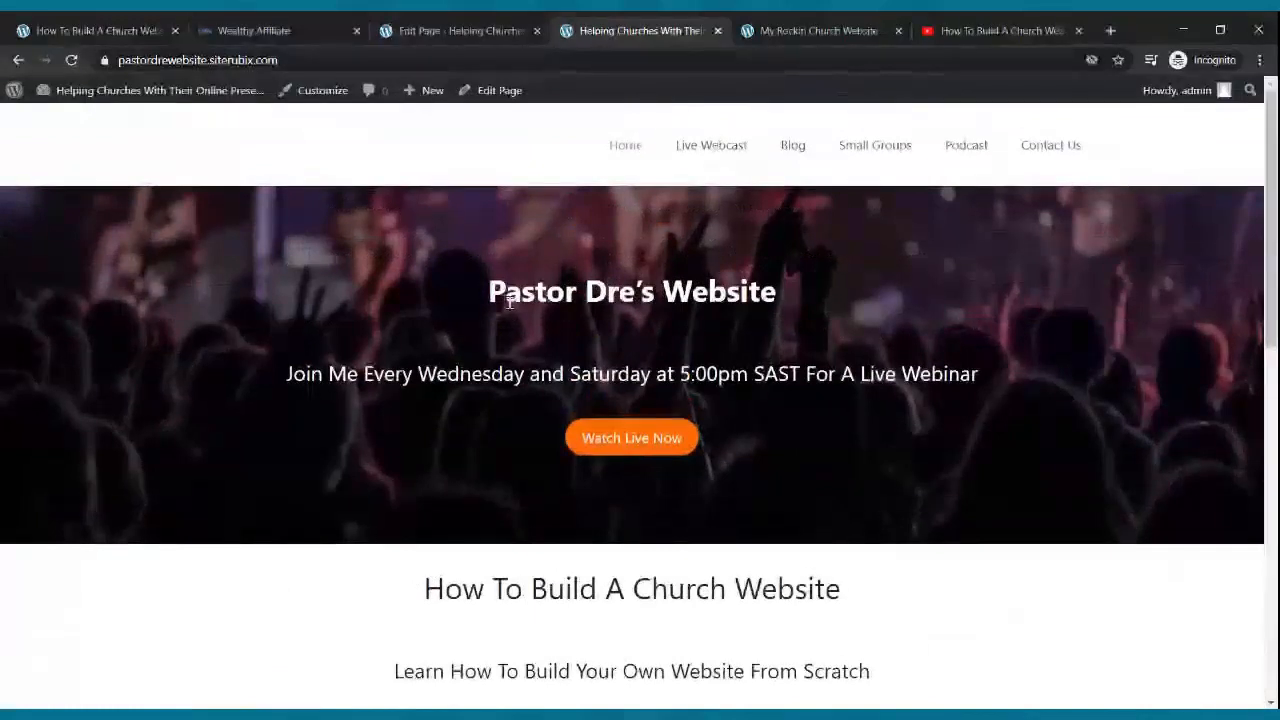
pyautogui.scroll(-10, 509, 303)
pyautogui.scroll(10, 509, 303)
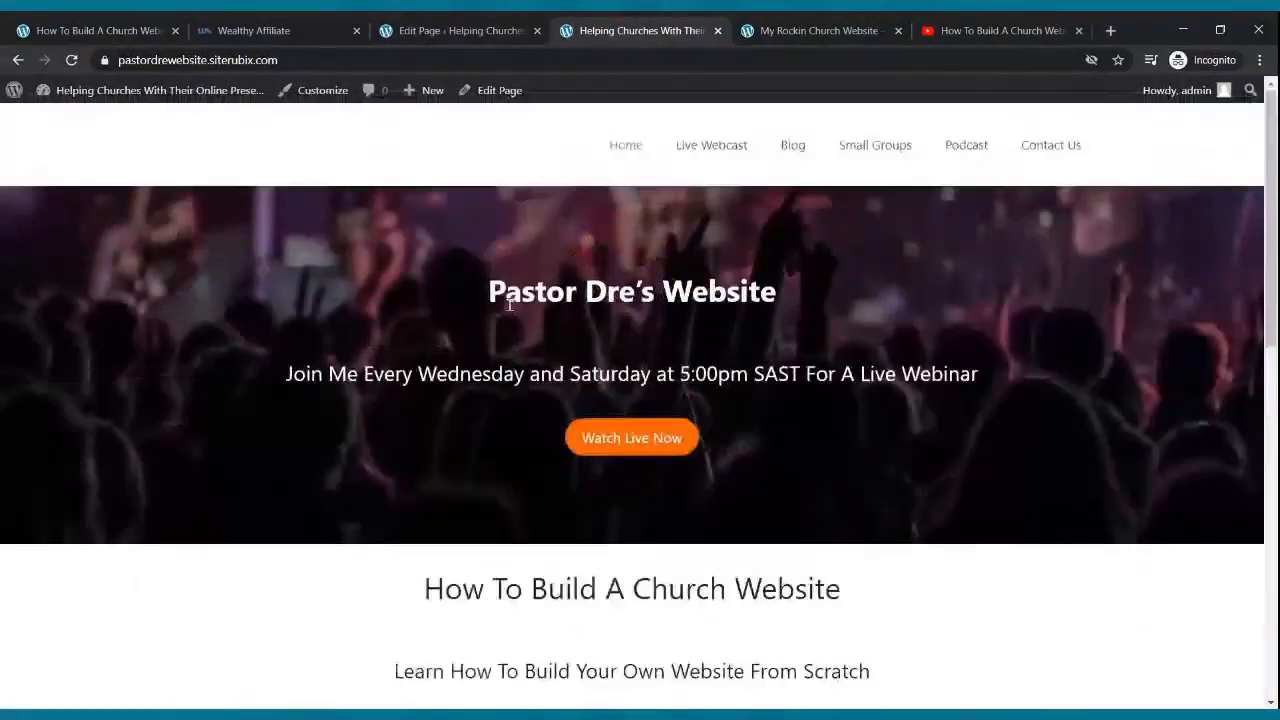
# - Select the hero Cover block, turn off Fixed background, and update the page
pyautogui.click(414, 25)
pyautogui.click(955, 331)
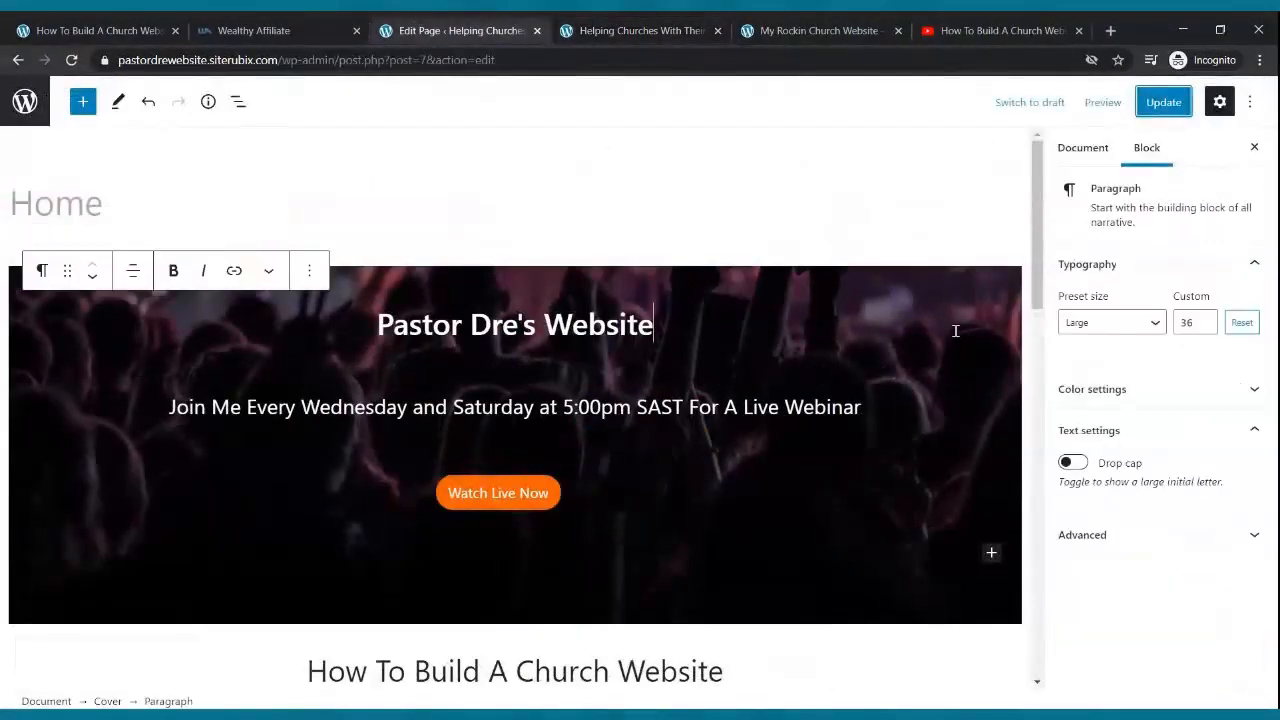
pyautogui.click(860, 280)
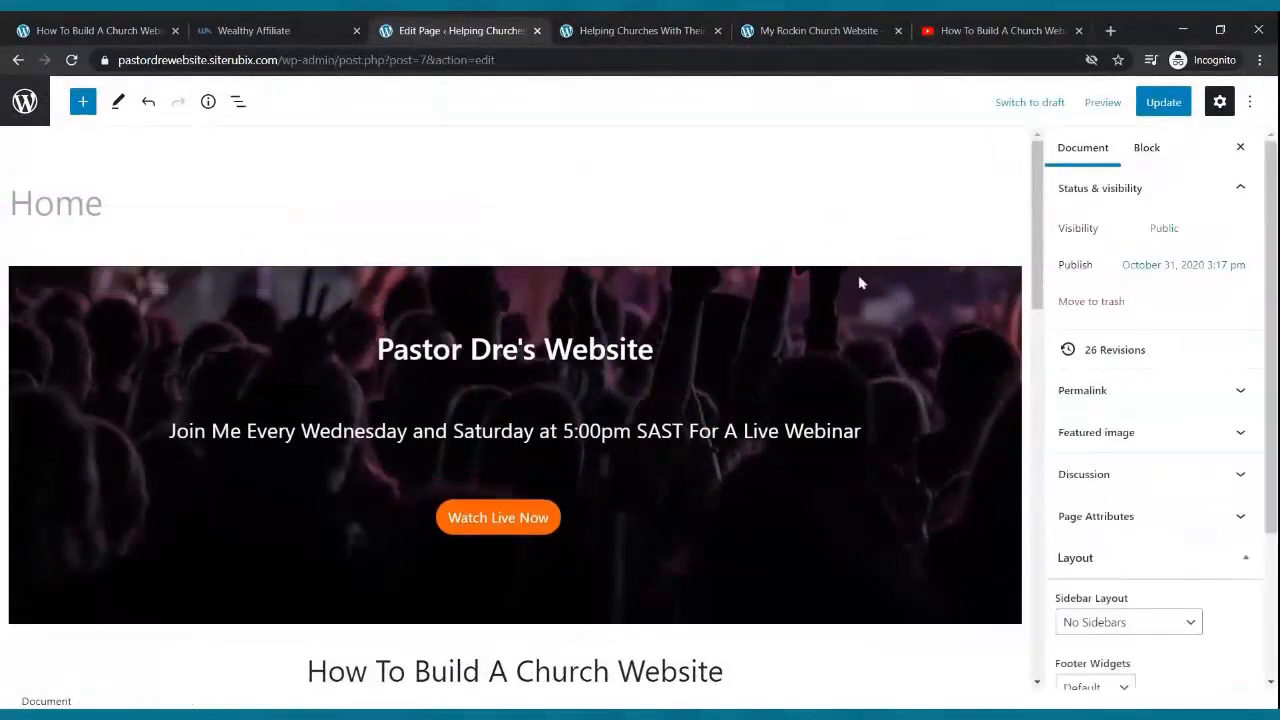
pyautogui.click(969, 335)
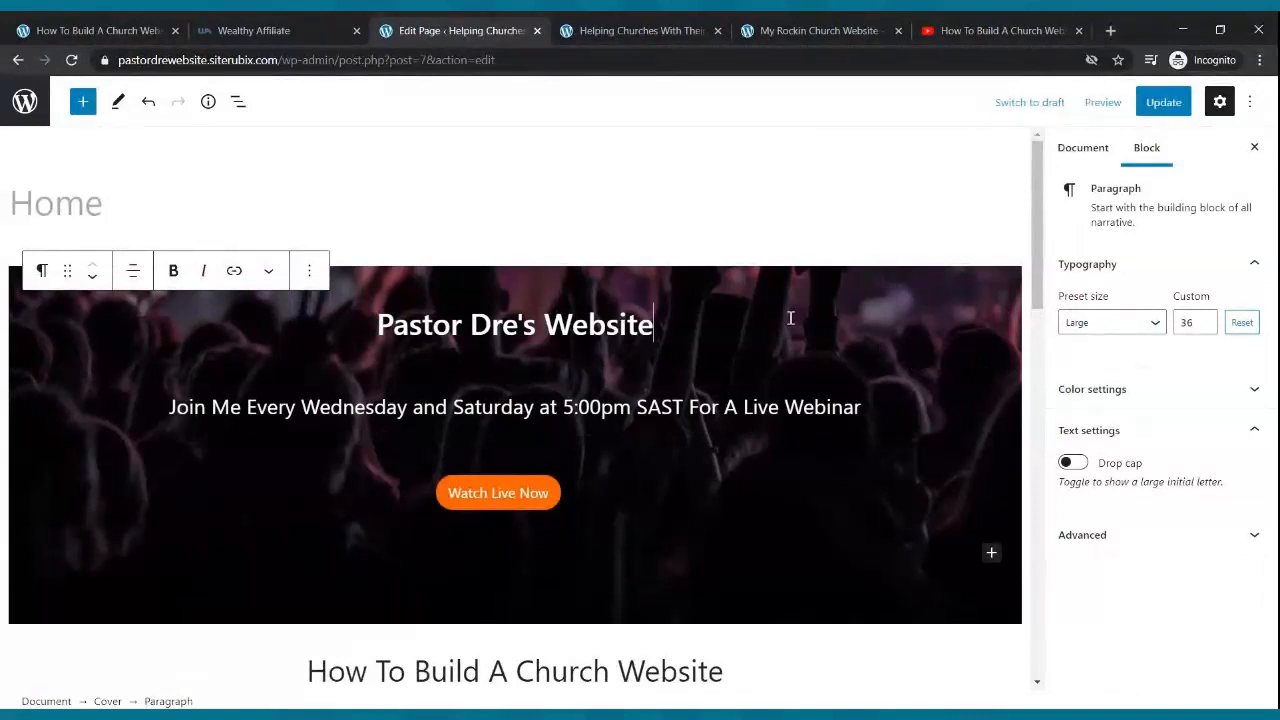
pyautogui.click(277, 362)
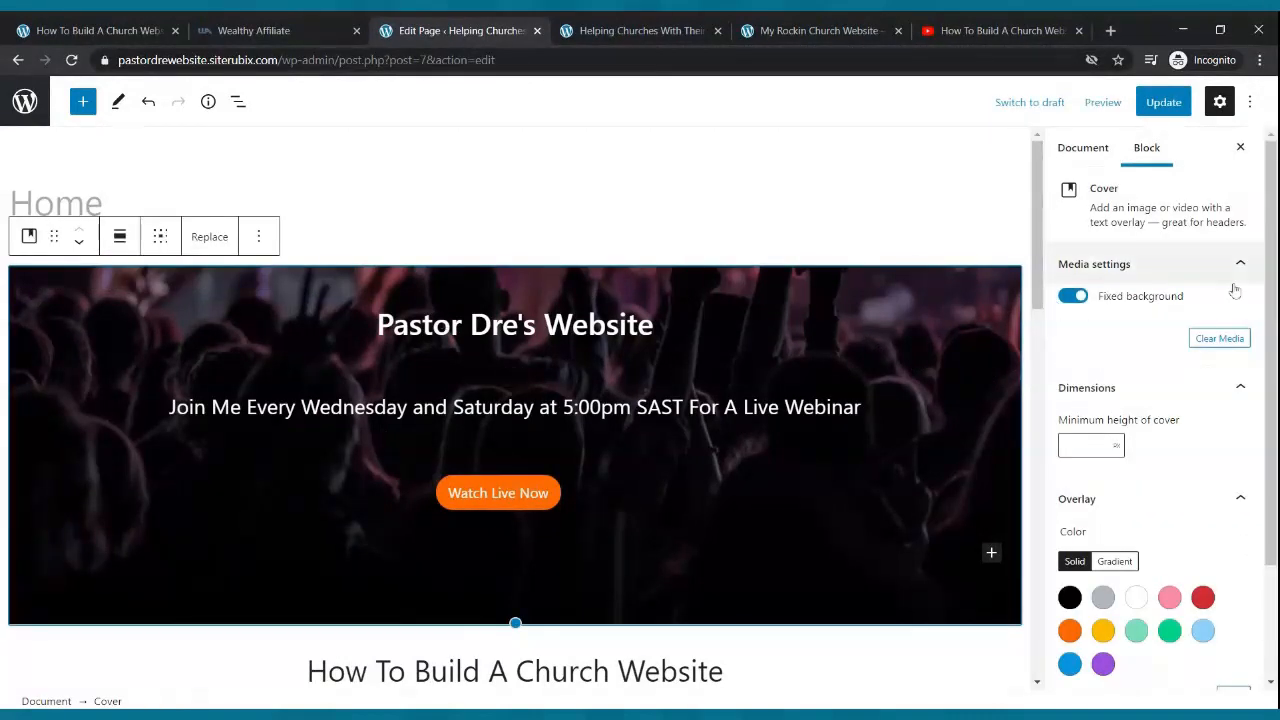
pyautogui.click(1070, 297)
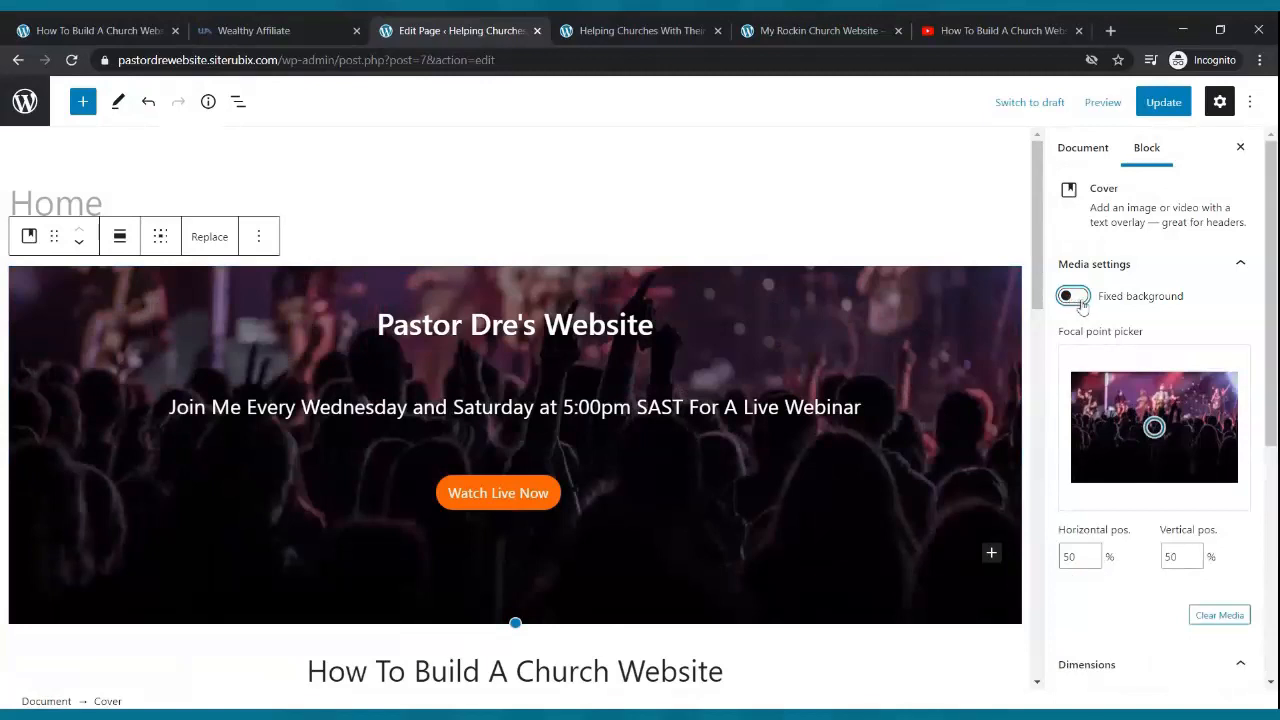
pyautogui.click(1170, 104)
# - Reload the live site and scroll through the non-fixed hero section
pyautogui.click(692, 30)
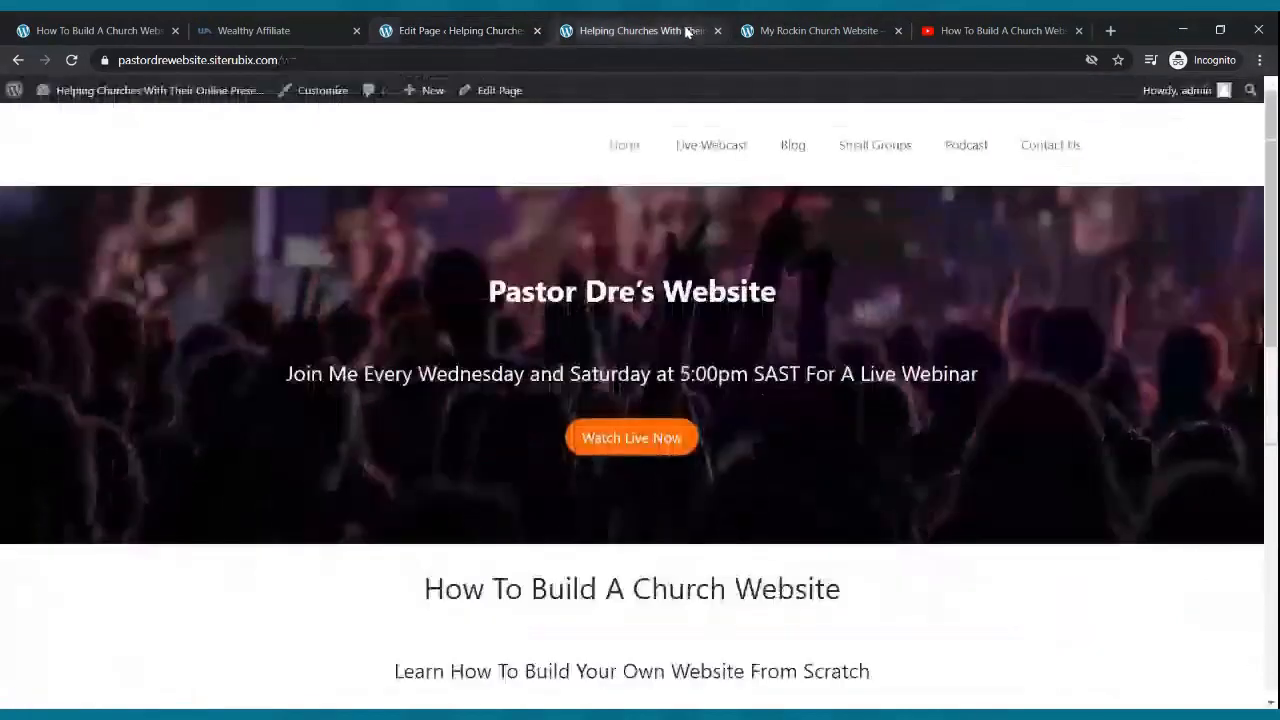
pyautogui.click(72, 60)
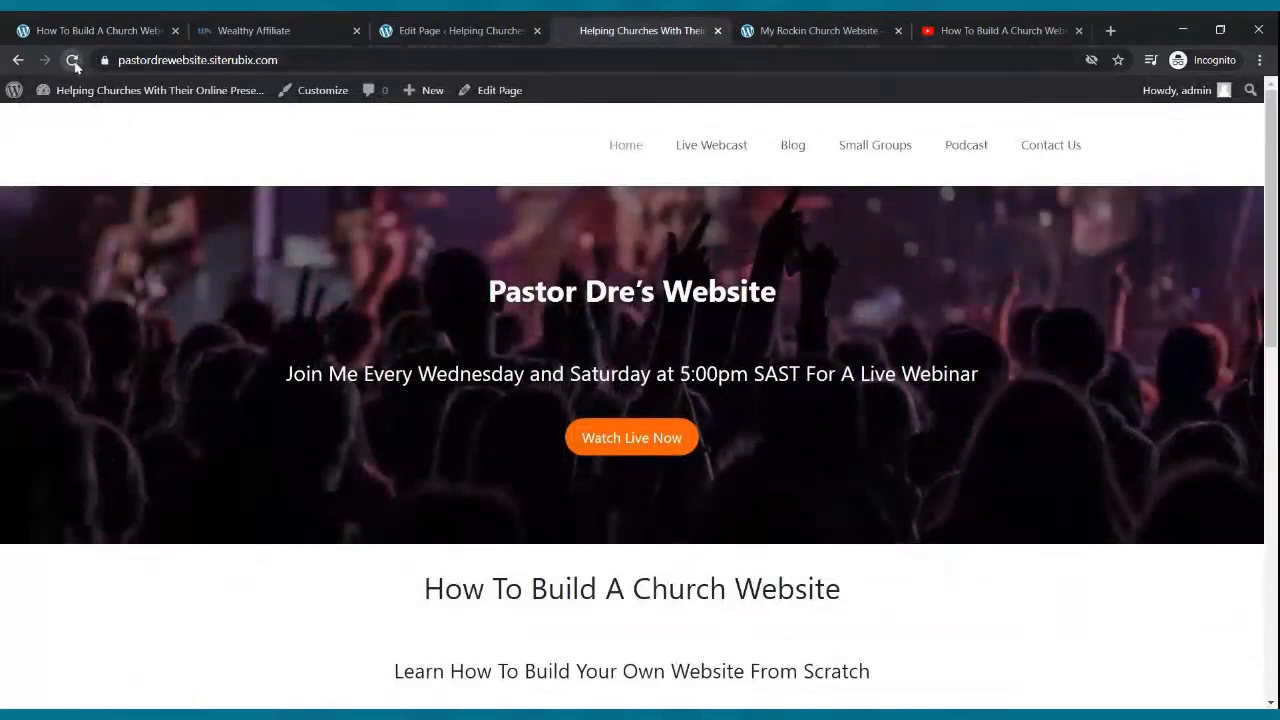
pyautogui.scroll(-2, 478, 252)
pyautogui.scroll(-4, 480, 252)
pyautogui.scroll(4, 480, 245)
pyautogui.scroll(-4, 480, 243)
pyautogui.scroll(4, 480, 243)
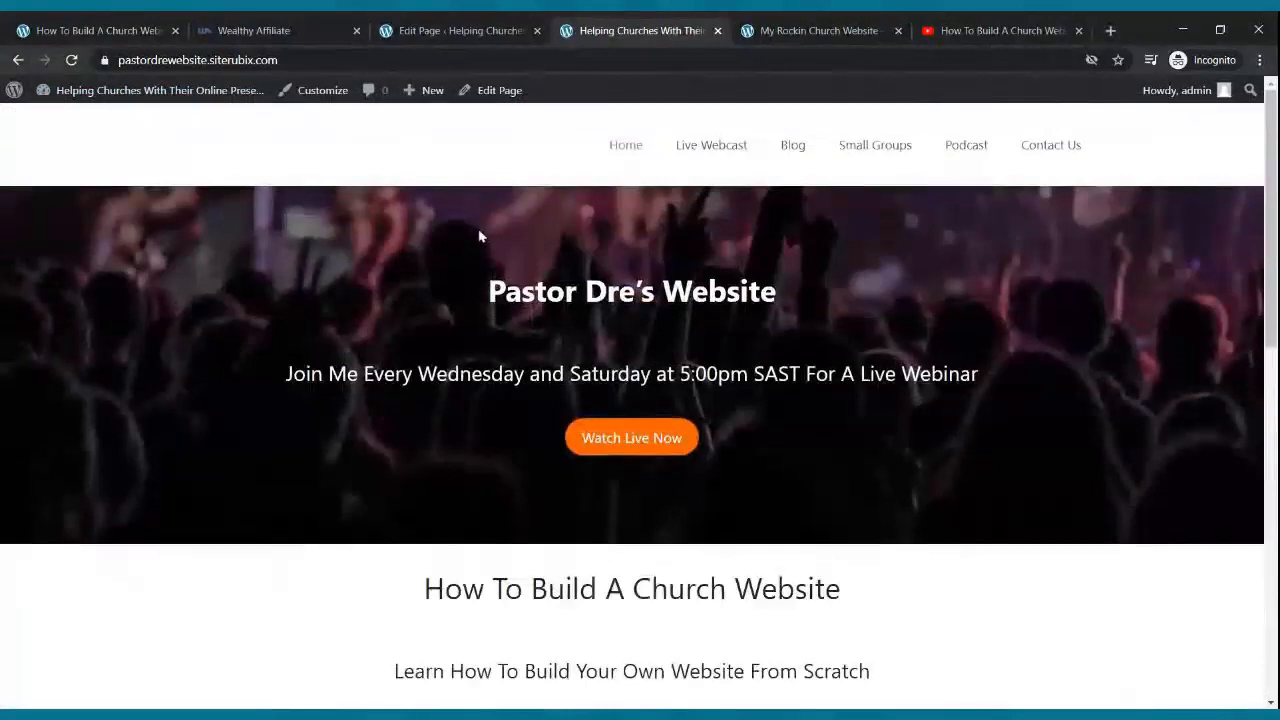
pyautogui.scroll(-3, 460, 216)
pyautogui.scroll(3, 459, 208)
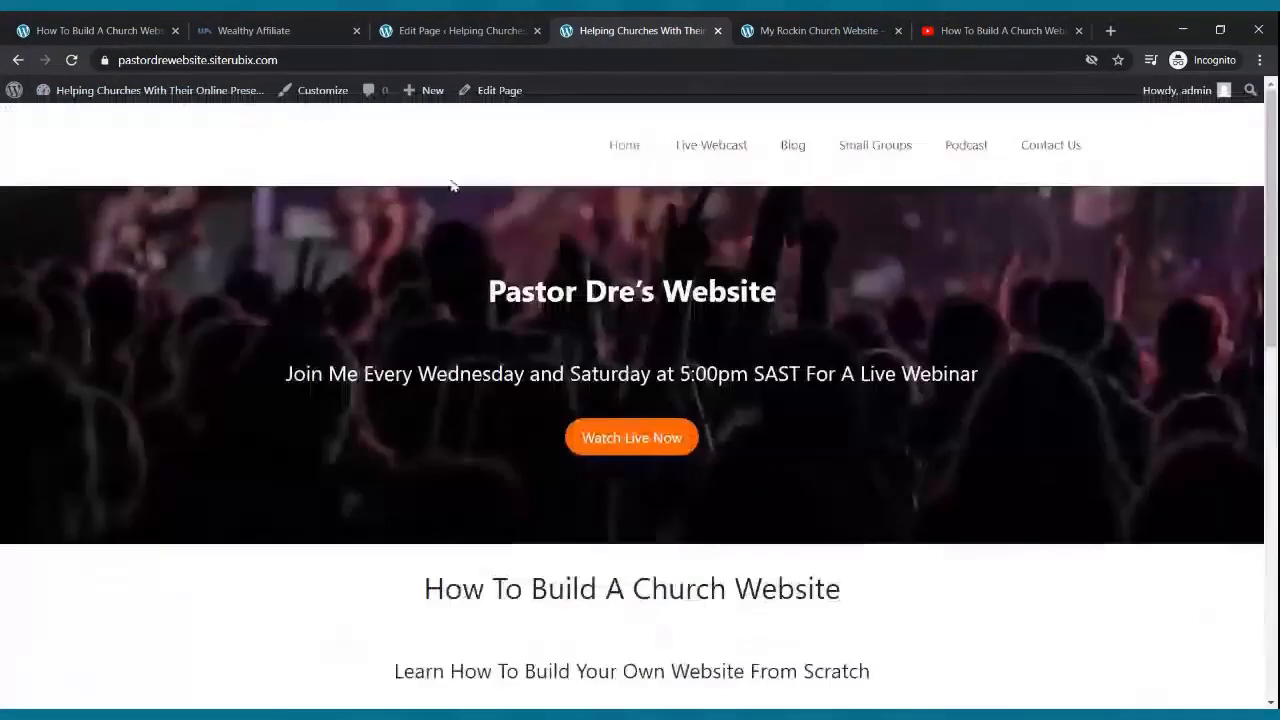
# - Nudge the cover's focal point upward and switch Fixed background on
pyautogui.click(408, 33)
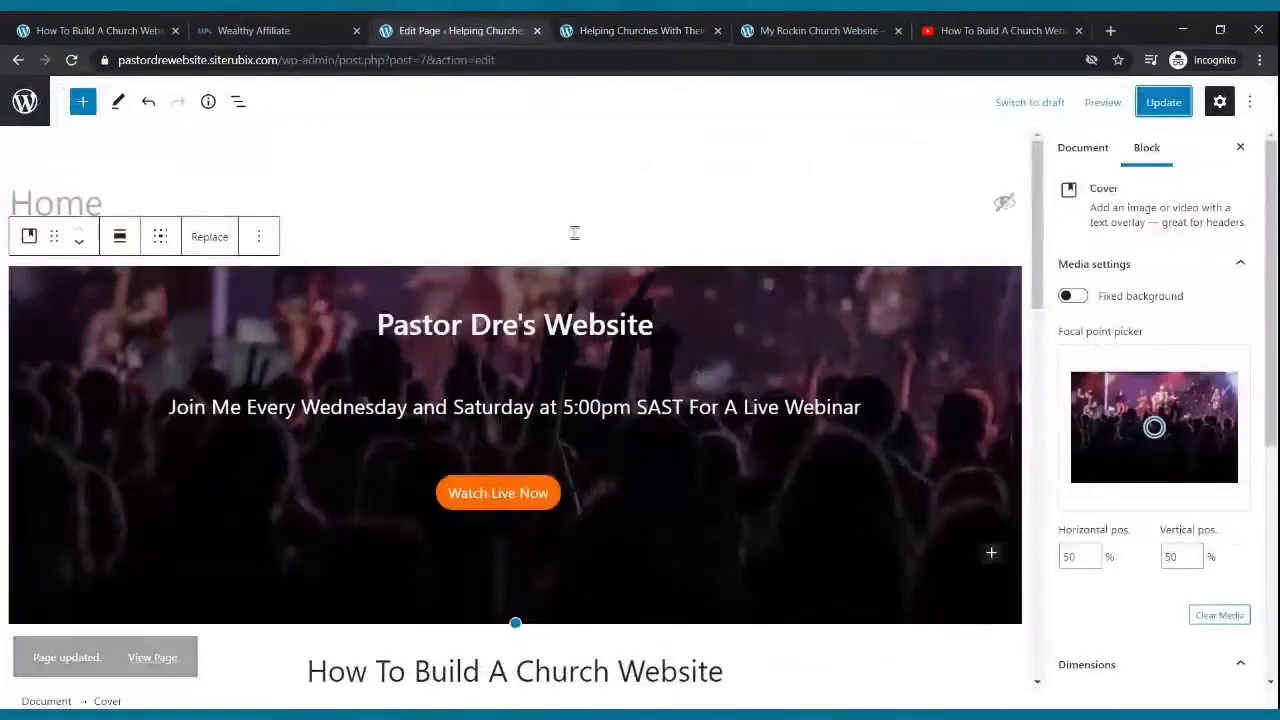
pyautogui.moveTo(1154, 427); pyautogui.dragTo(1143, 388)
pyautogui.click(1078, 299)
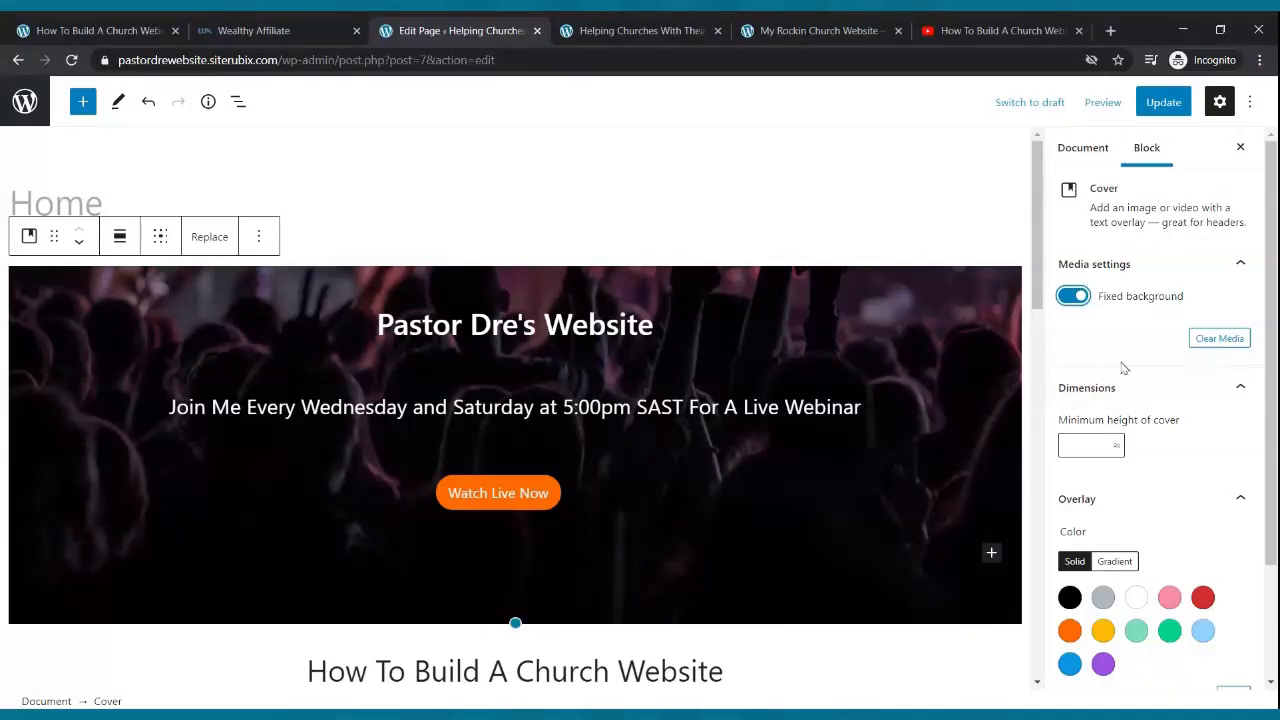
pyautogui.scroll(-1, 996, 432)
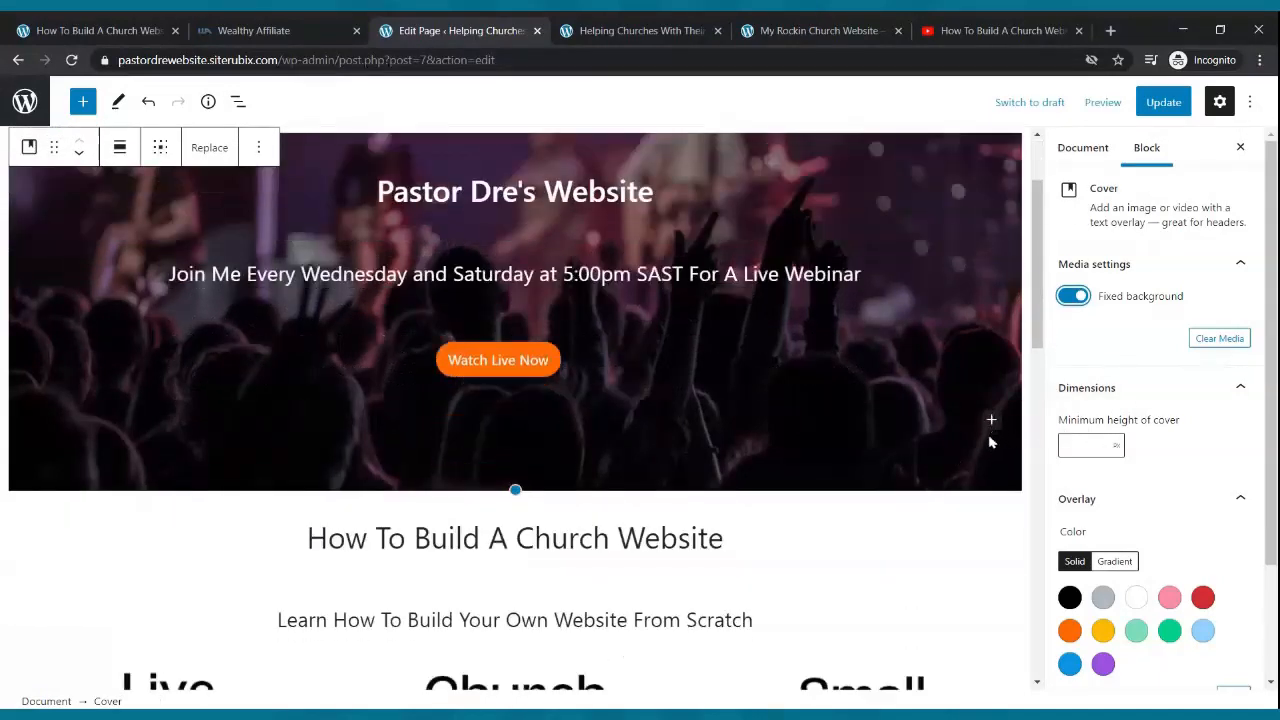
pyautogui.scroll(2, 996, 432)
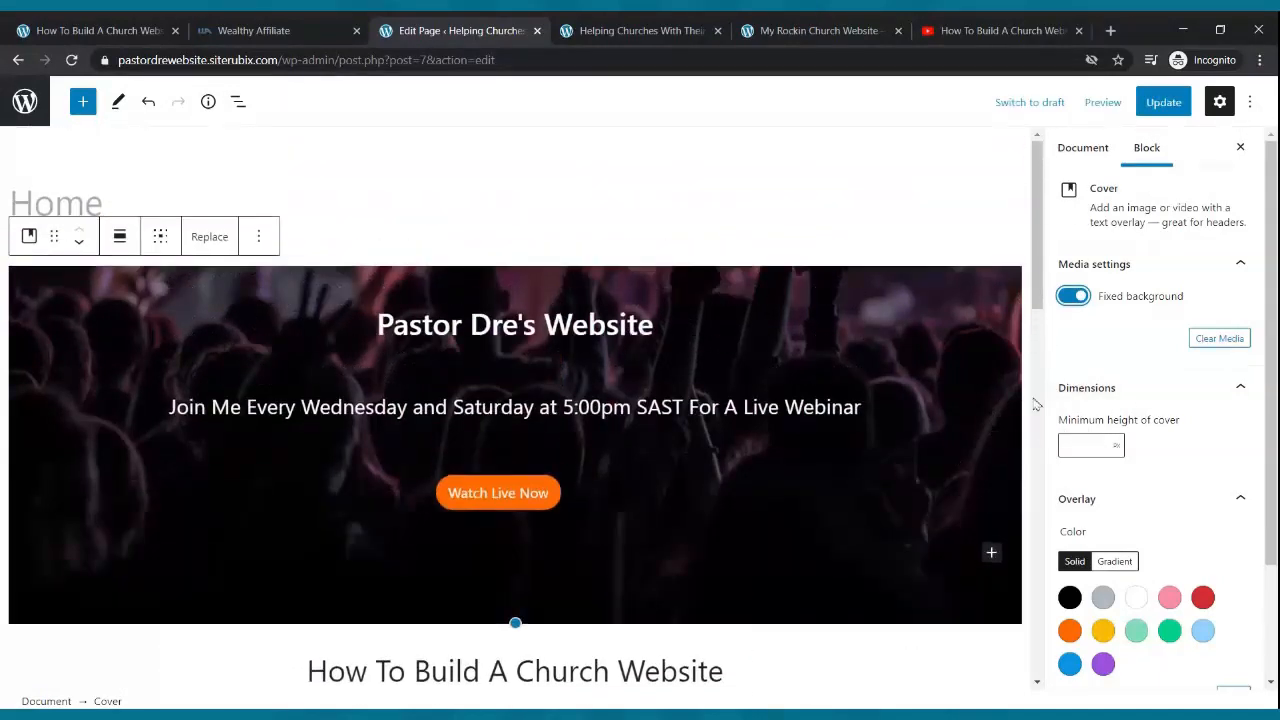
# - Set the focal point to 28% vertically, re-enable Fixed background, and update the page
pyautogui.click(1073, 297)
pyautogui.moveTo(1151, 425)
pyautogui.mouseDown()
pyautogui.moveTo(1148, 402)
pyautogui.moveTo(1141, 410)
pyautogui.mouseUp()
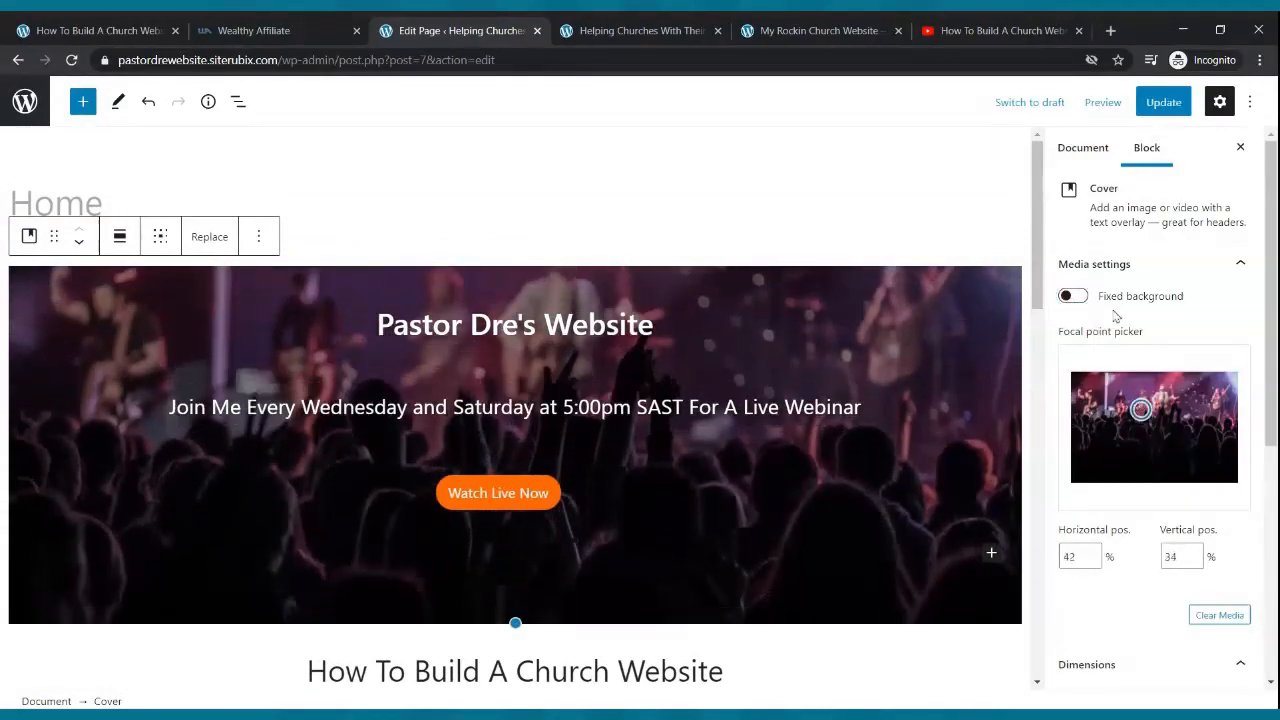
pyautogui.click(1074, 297)
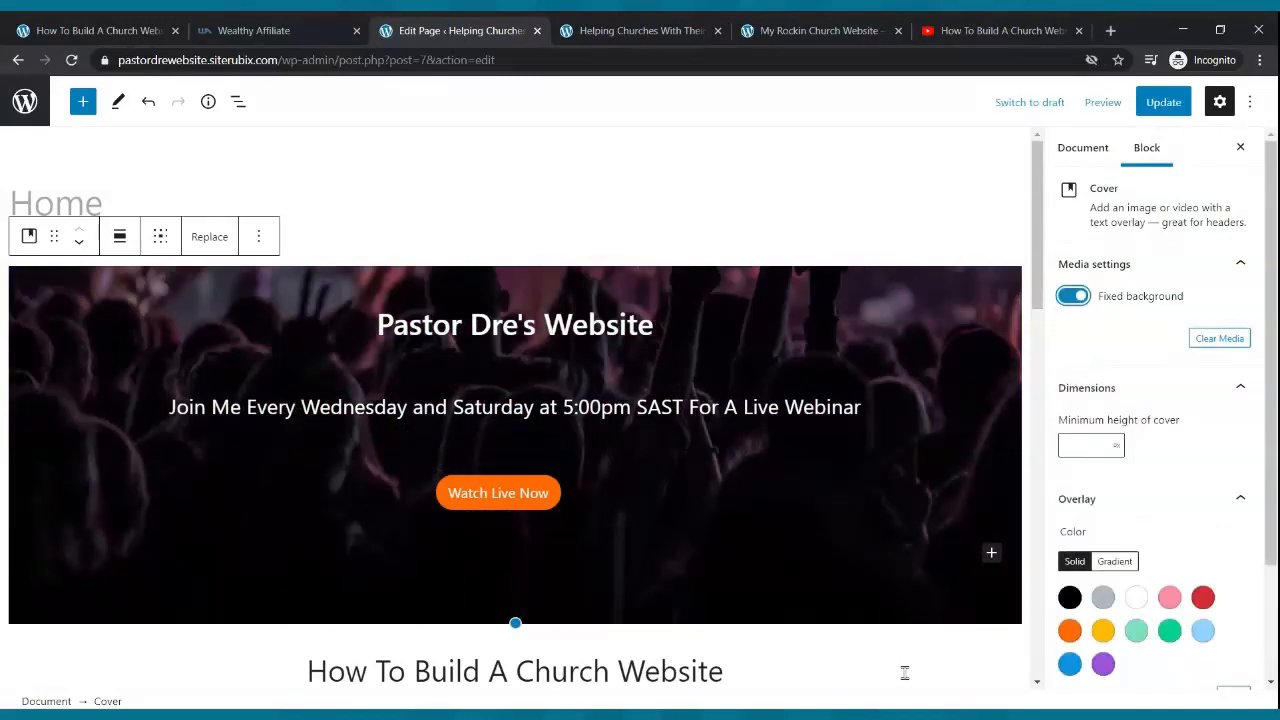
pyautogui.click(1162, 104)
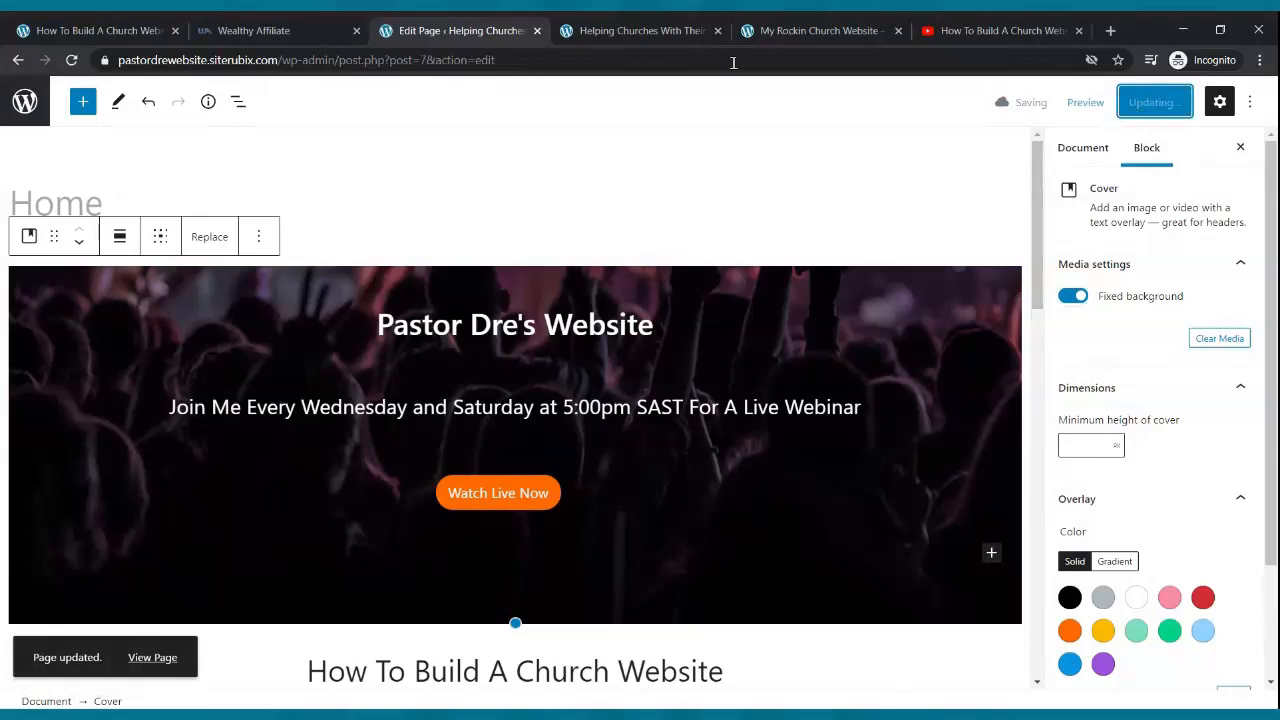
pyautogui.click(640, 30)
# - Reload the live front page to check the fixed hero background, then return to the editor
pyautogui.click(72, 60)
pyautogui.scroll(-2, 452, 355)
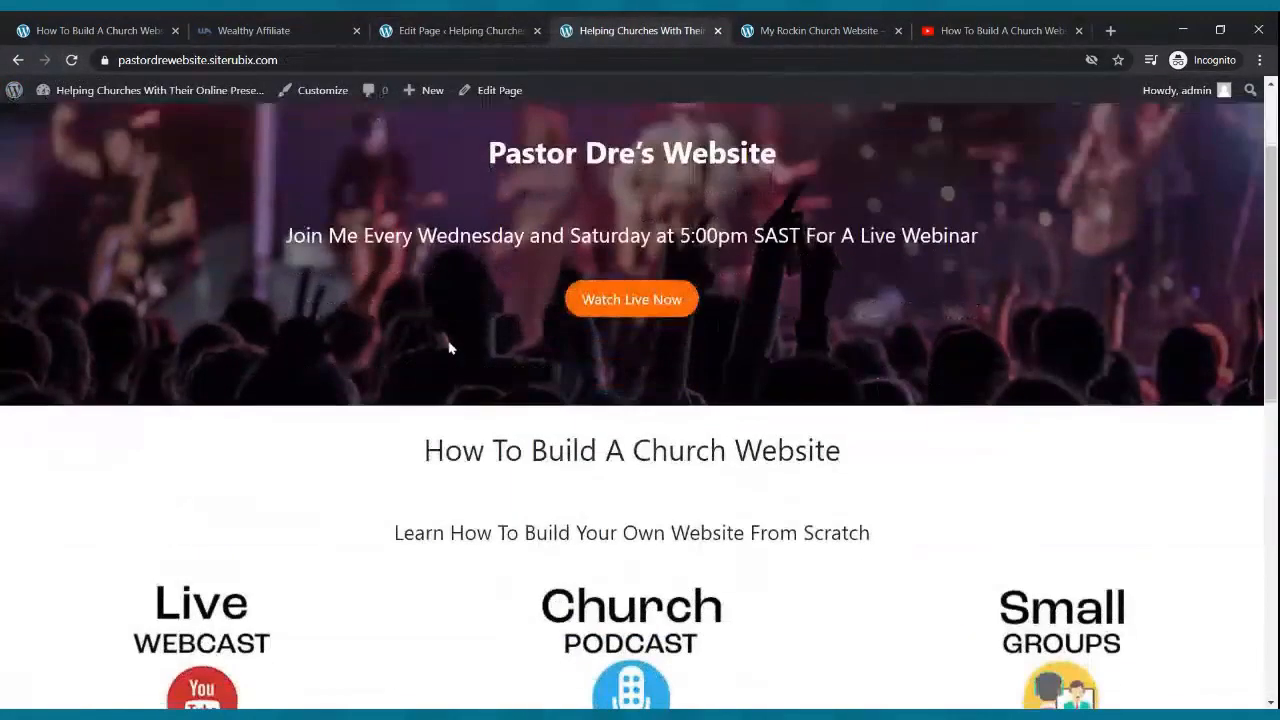
pyautogui.scroll(-5, 450, 348)
pyautogui.scroll(6, 446, 343)
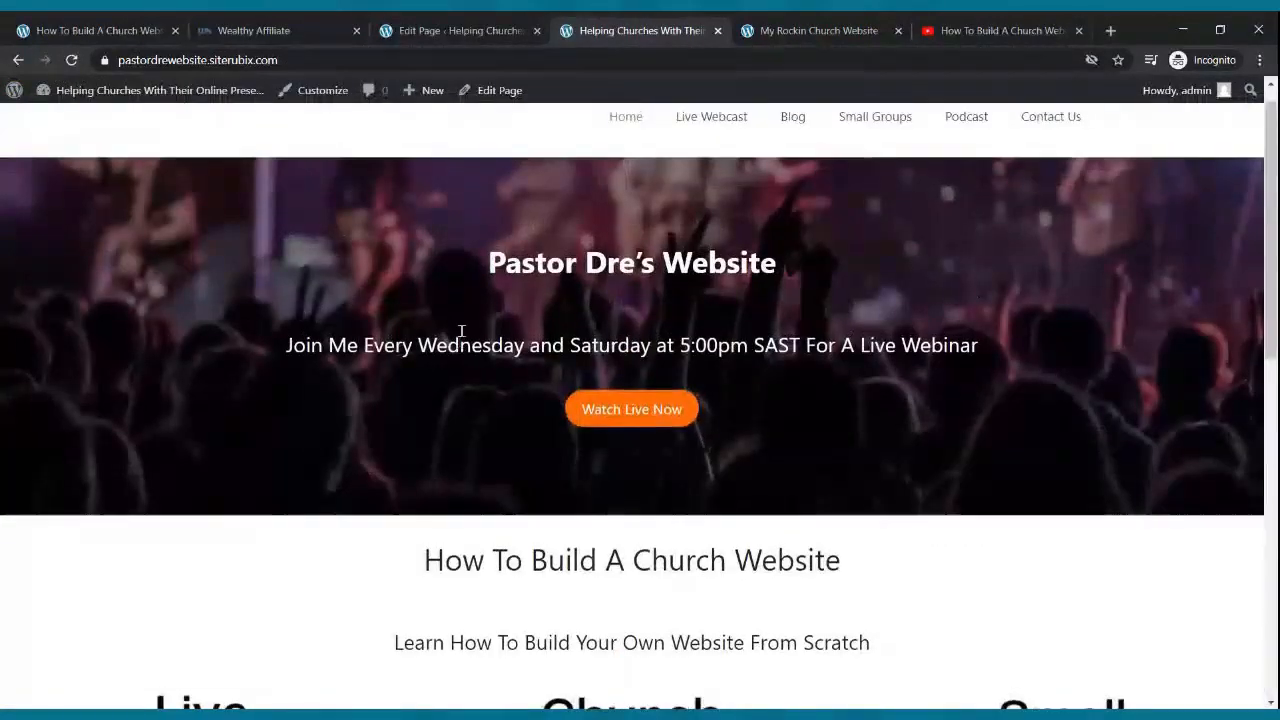
pyautogui.scroll(-4, 478, 318)
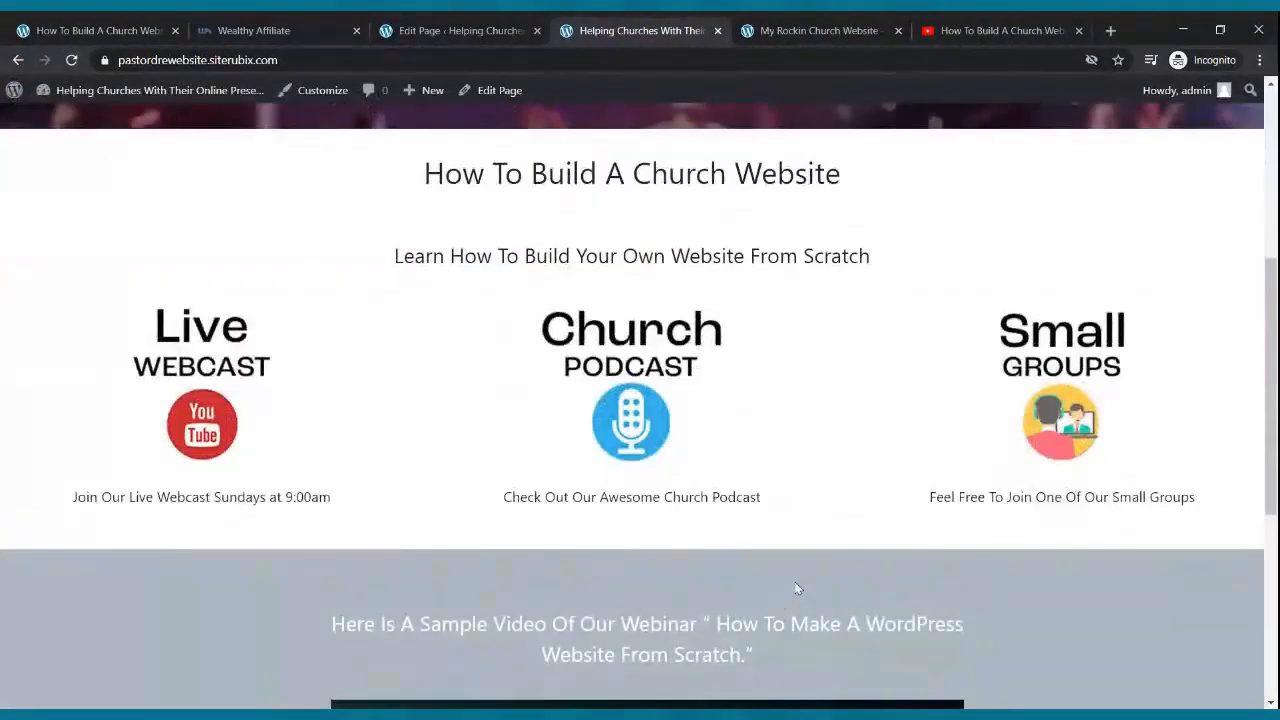
pyautogui.scroll(-3, 797, 588)
pyautogui.scroll(7, 752, 415)
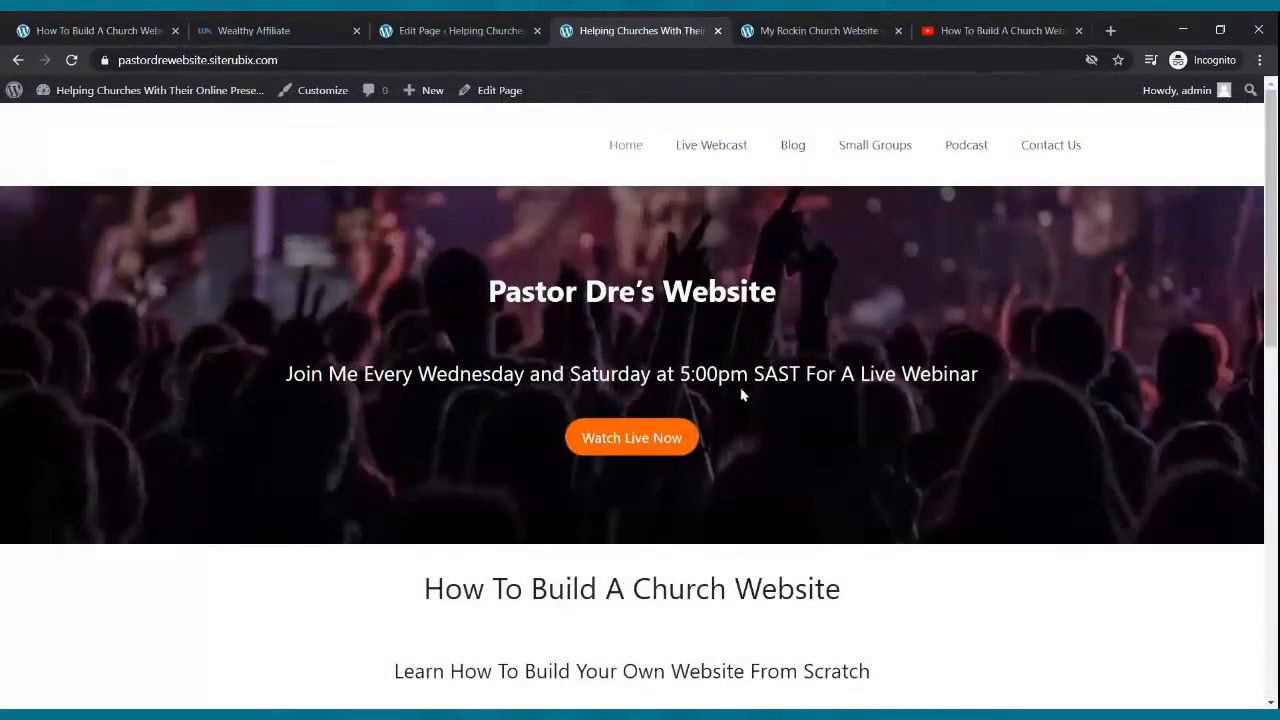
pyautogui.click(472, 31)
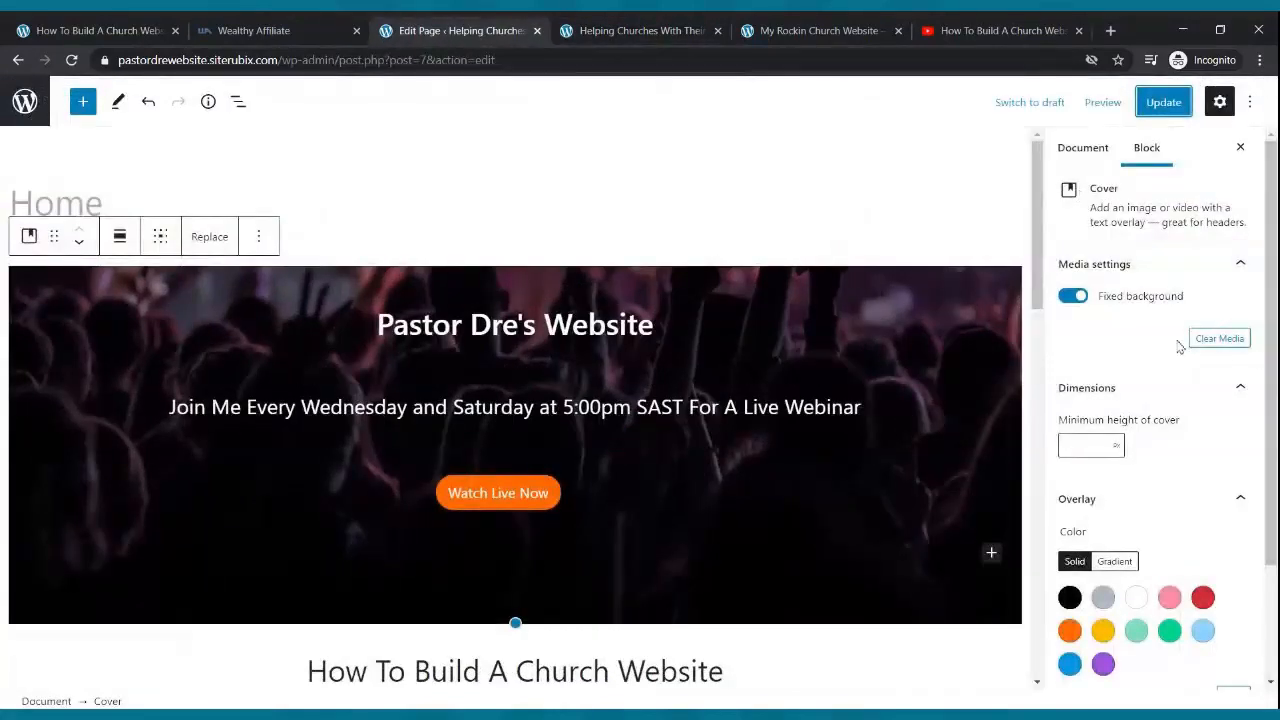
# - Turn off Fixed background, move the cover focal point to 47%/13%, and update
pyautogui.click(1074, 297)
pyautogui.click(1147, 412)
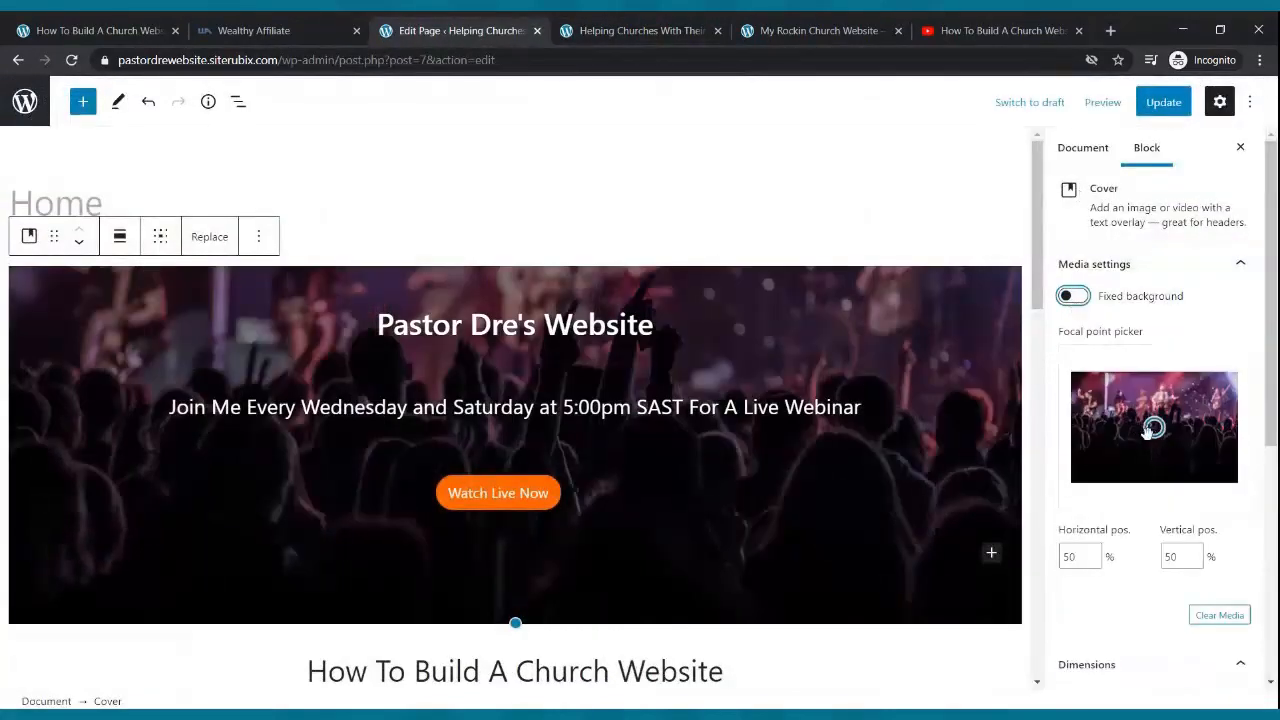
pyautogui.moveTo(1147, 412); pyautogui.dragTo(1149, 386)
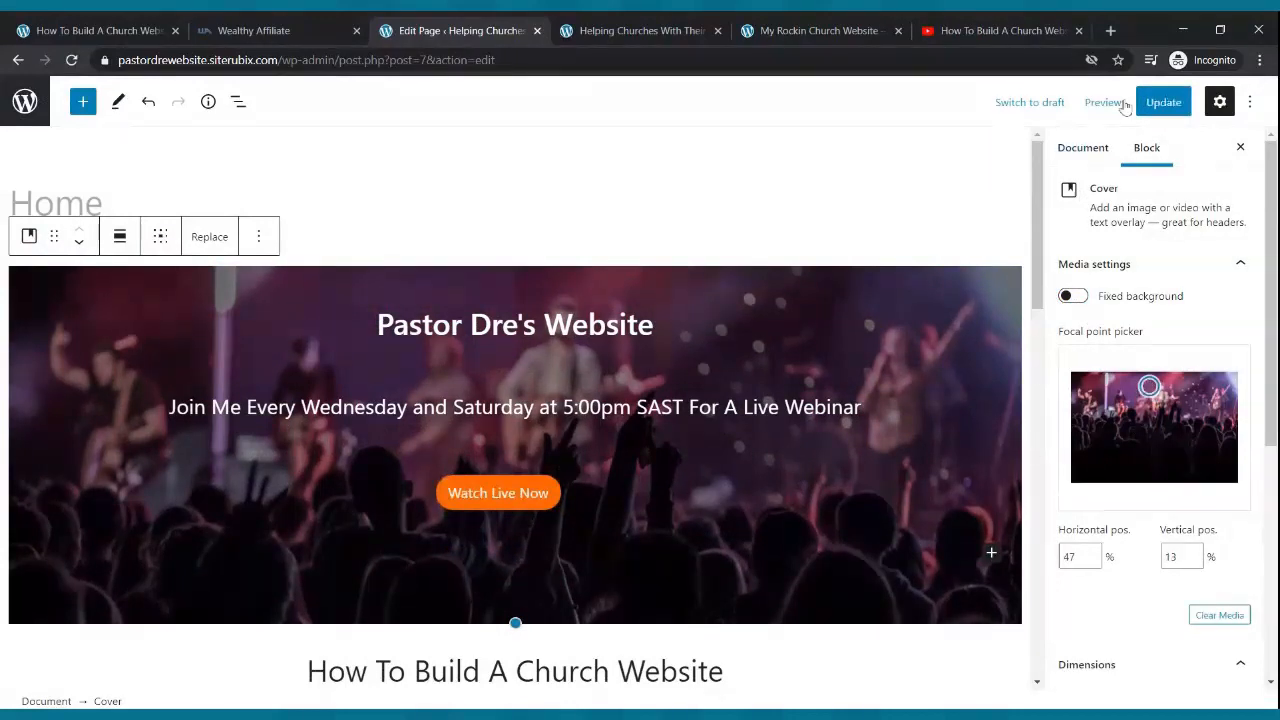
pyautogui.click(1163, 104)
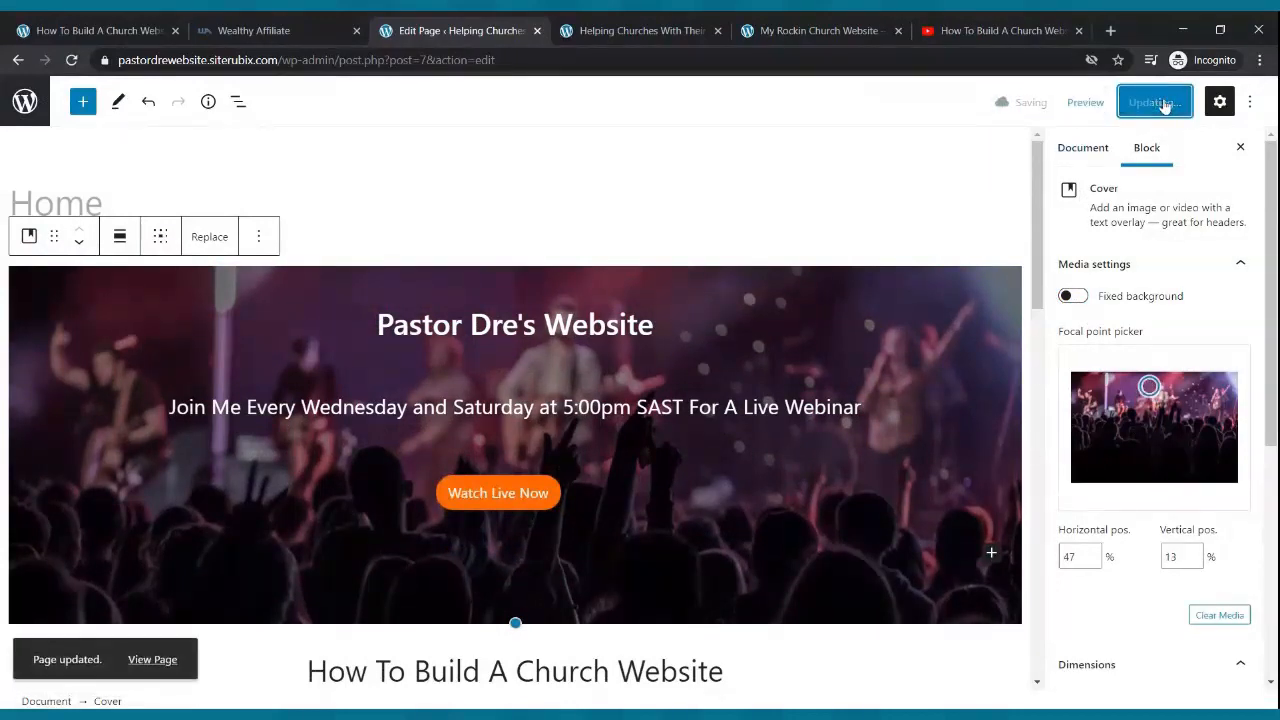
# - Reload the live site to check the band-on-stage crop, then return to the editor
pyautogui.click(630, 24)
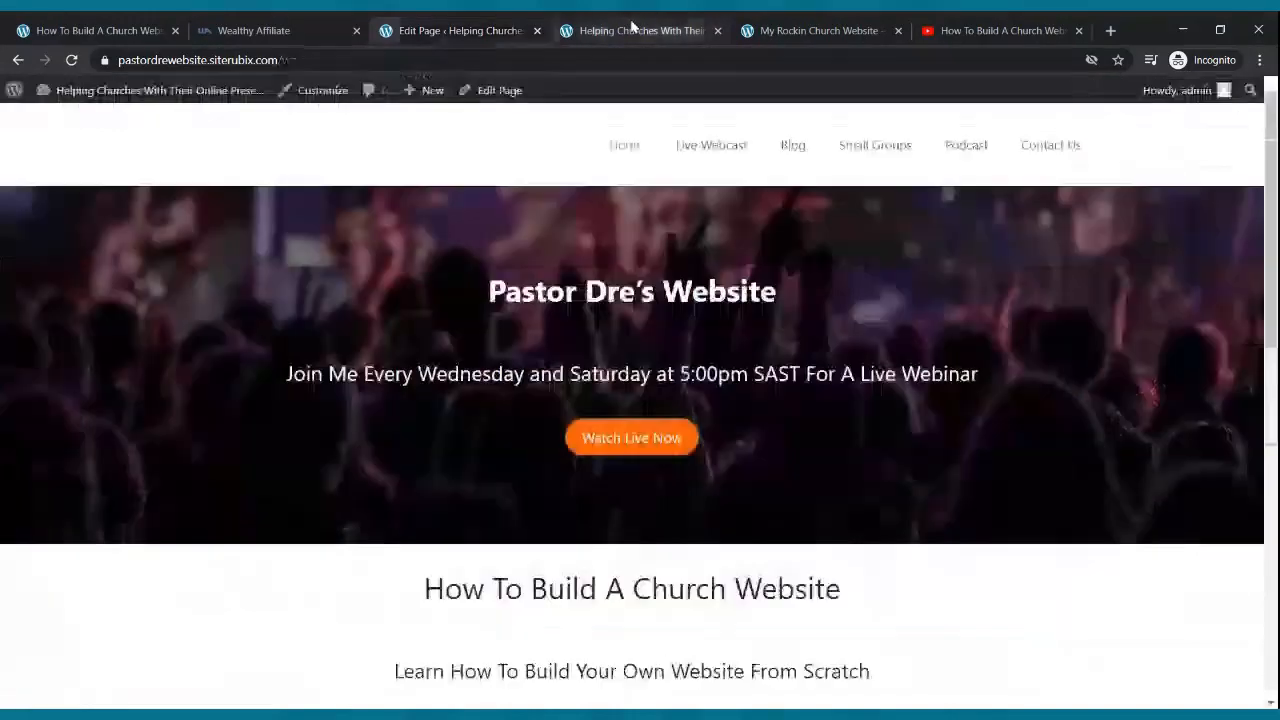
pyautogui.click(71, 60)
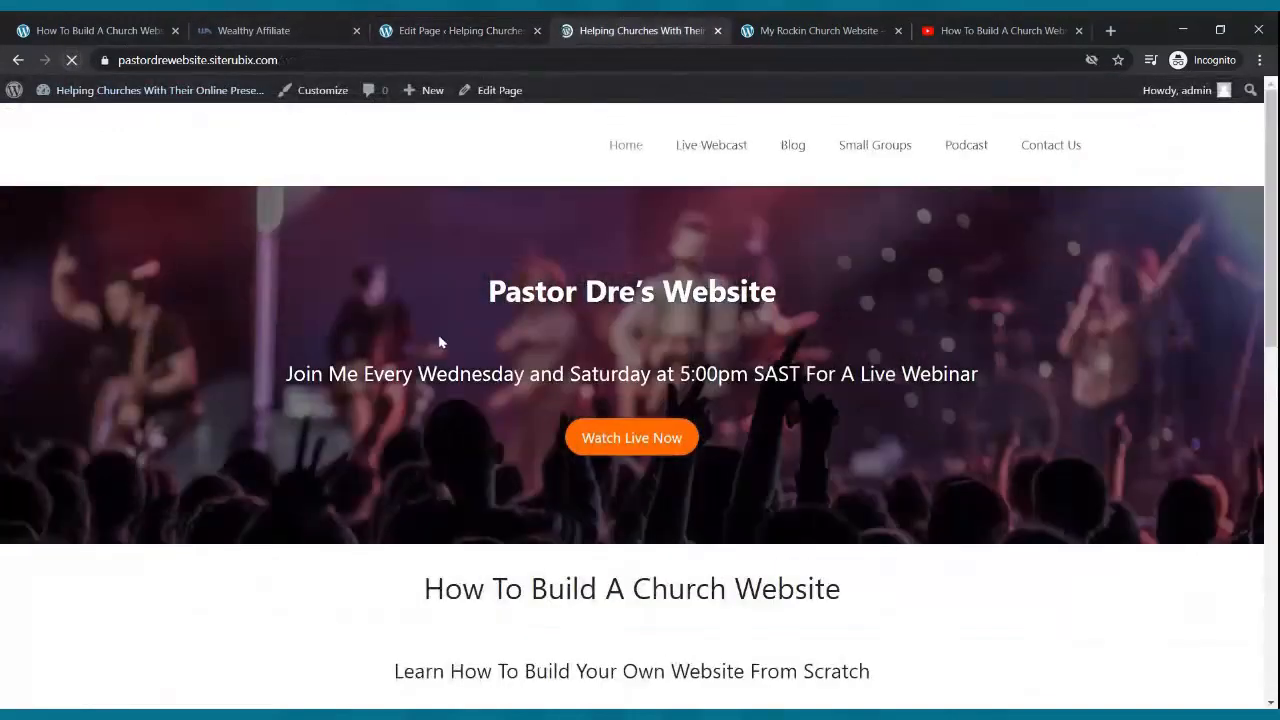
pyautogui.scroll(-10, 450, 333)
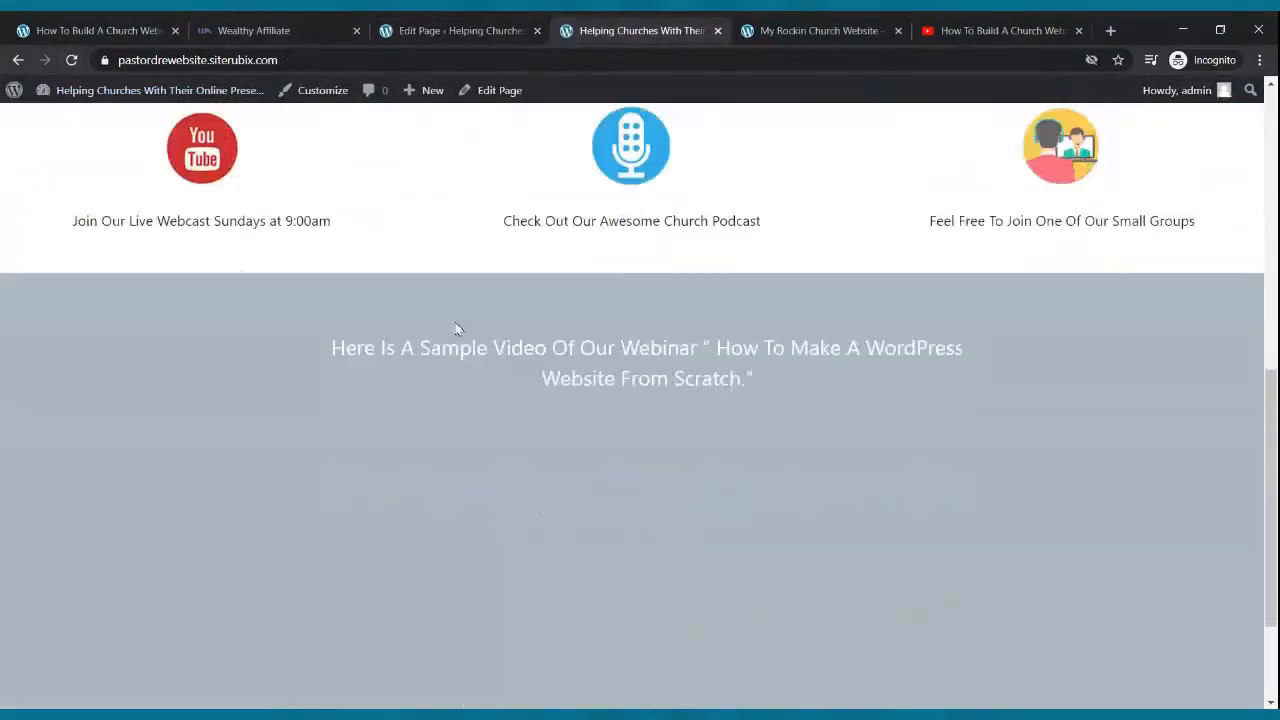
pyautogui.scroll(8, 461, 335)
pyautogui.scroll(2, 461, 335)
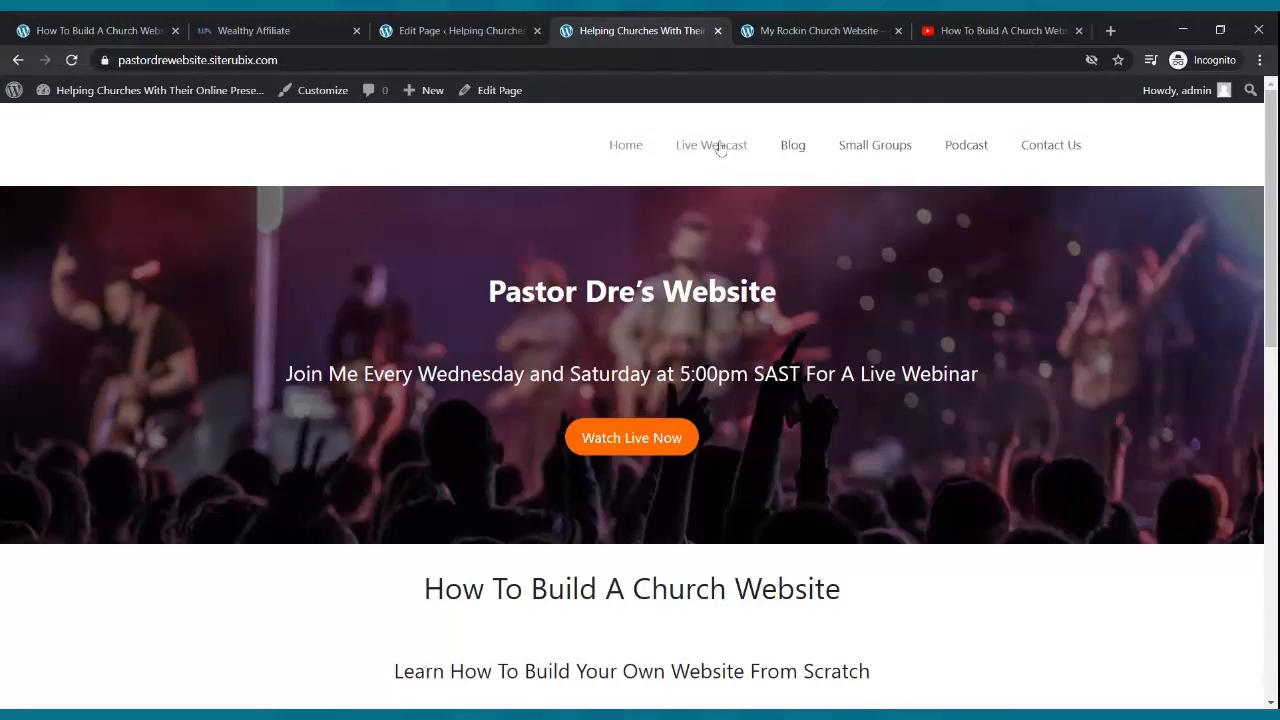
pyautogui.click(415, 28)
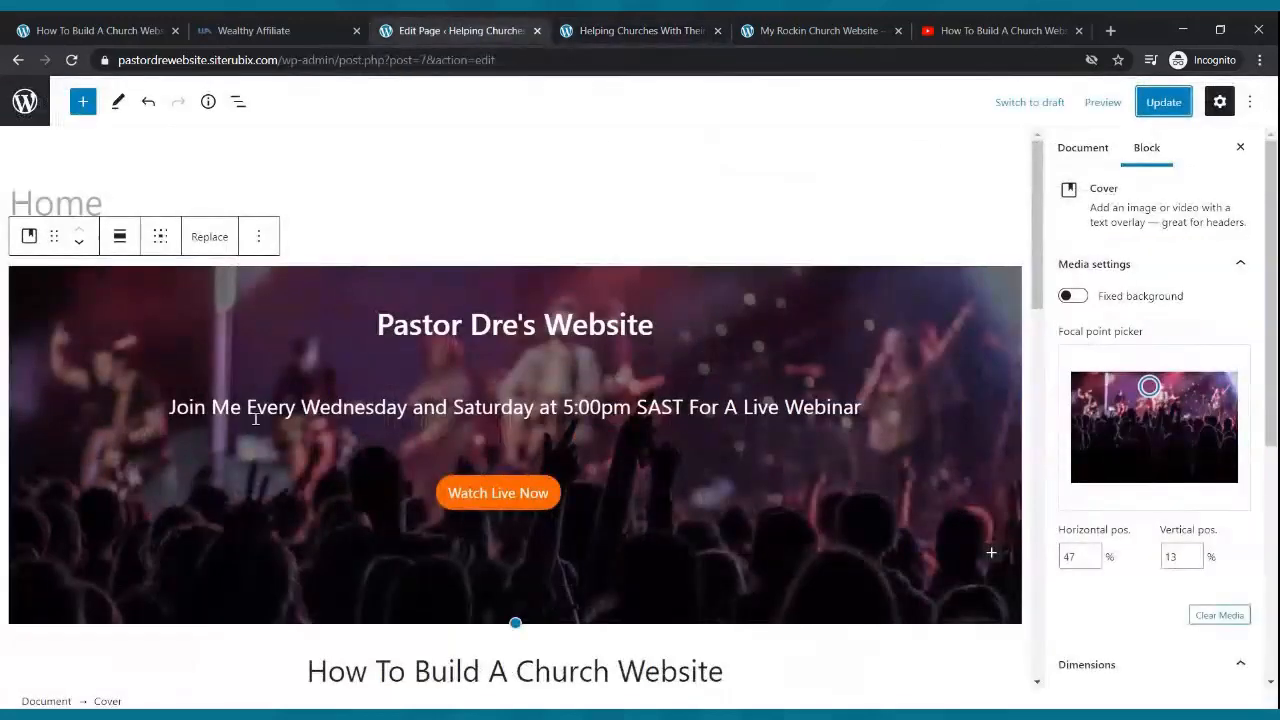
# - Exit the block editor via the WordPress logo to the Pages list
pyautogui.click(25, 101)
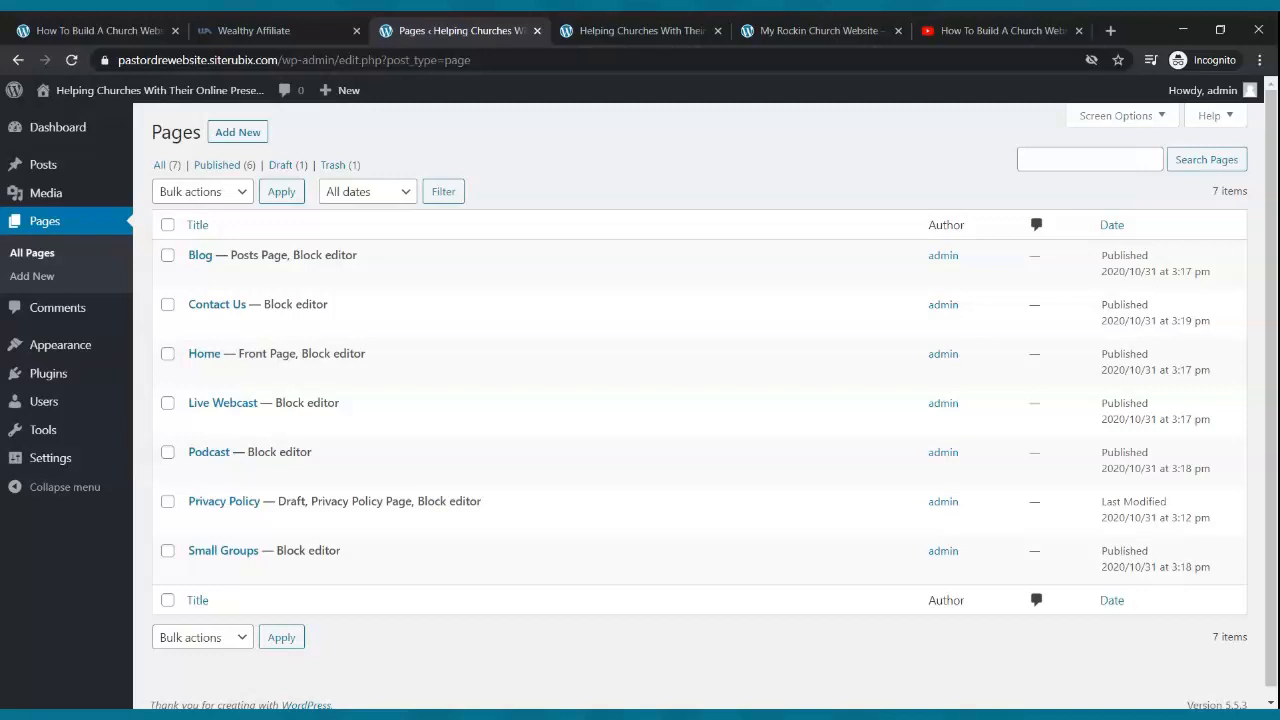
# - Glance over the live front page, then return to the Pages admin list of seven pages
pyautogui.click(586, 38)
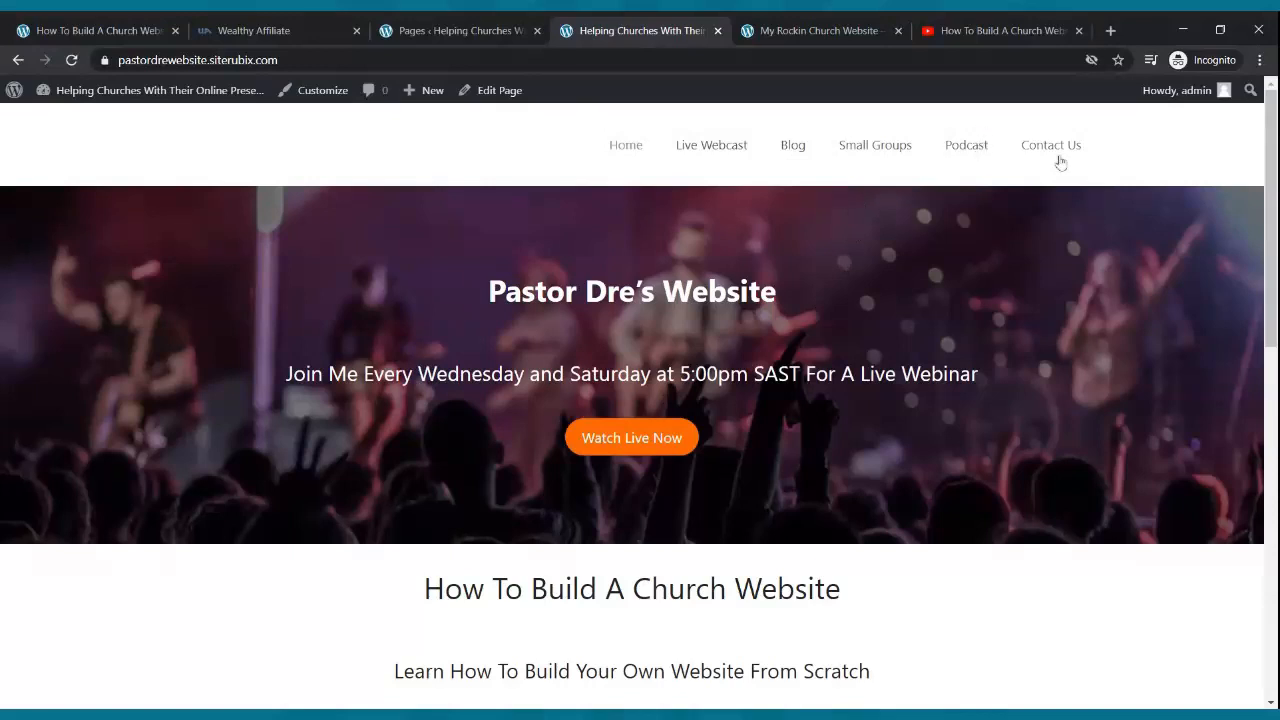
pyautogui.scroll(-4, 999, 270)
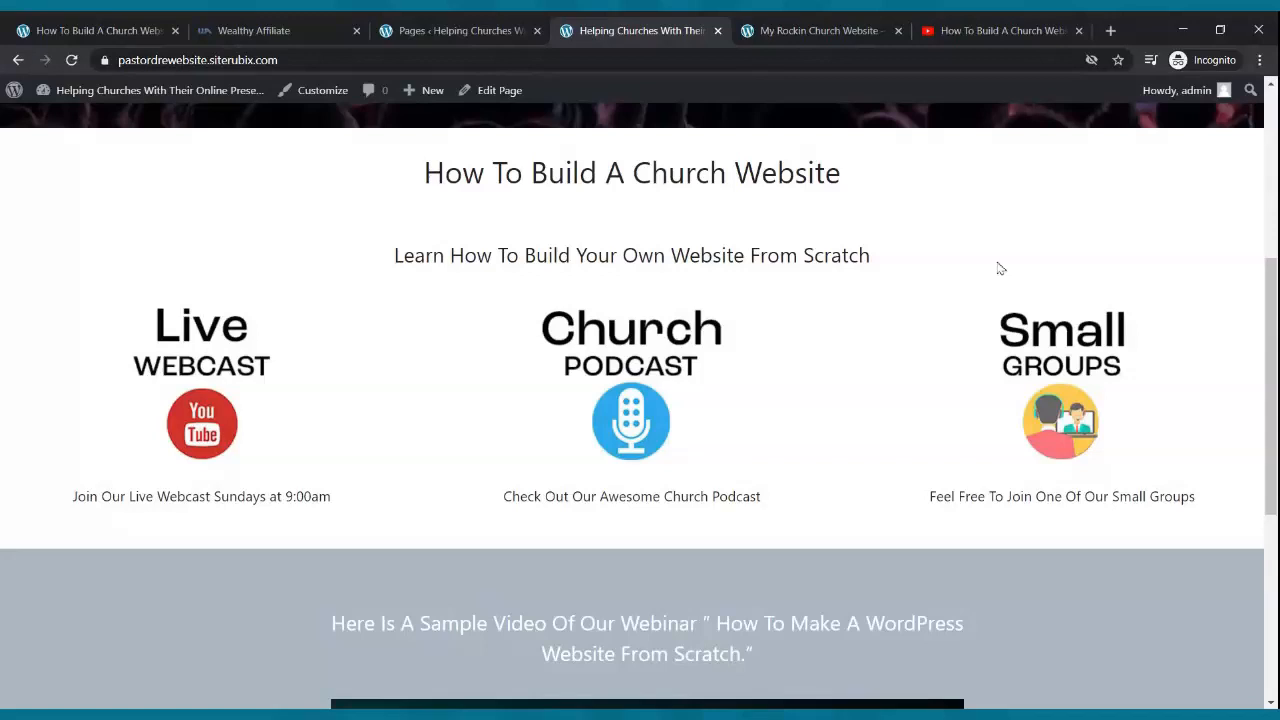
pyautogui.scroll(4, 999, 268)
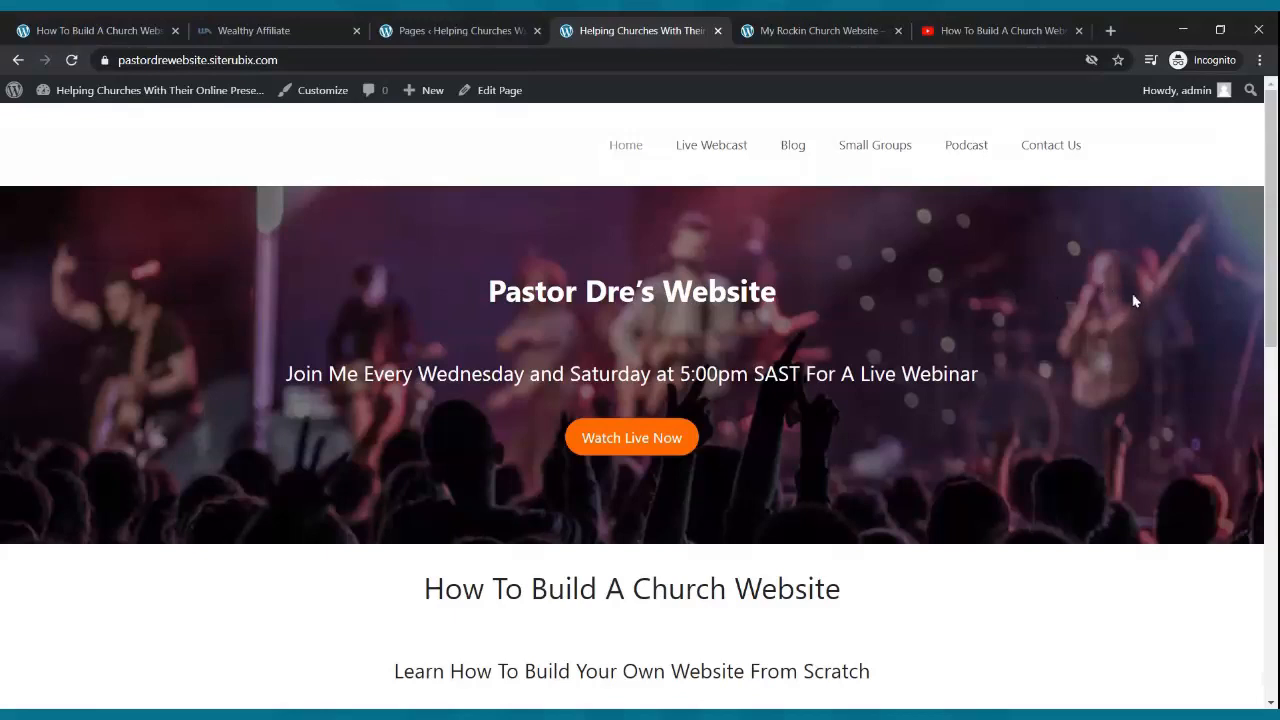
pyautogui.click(430, 24)
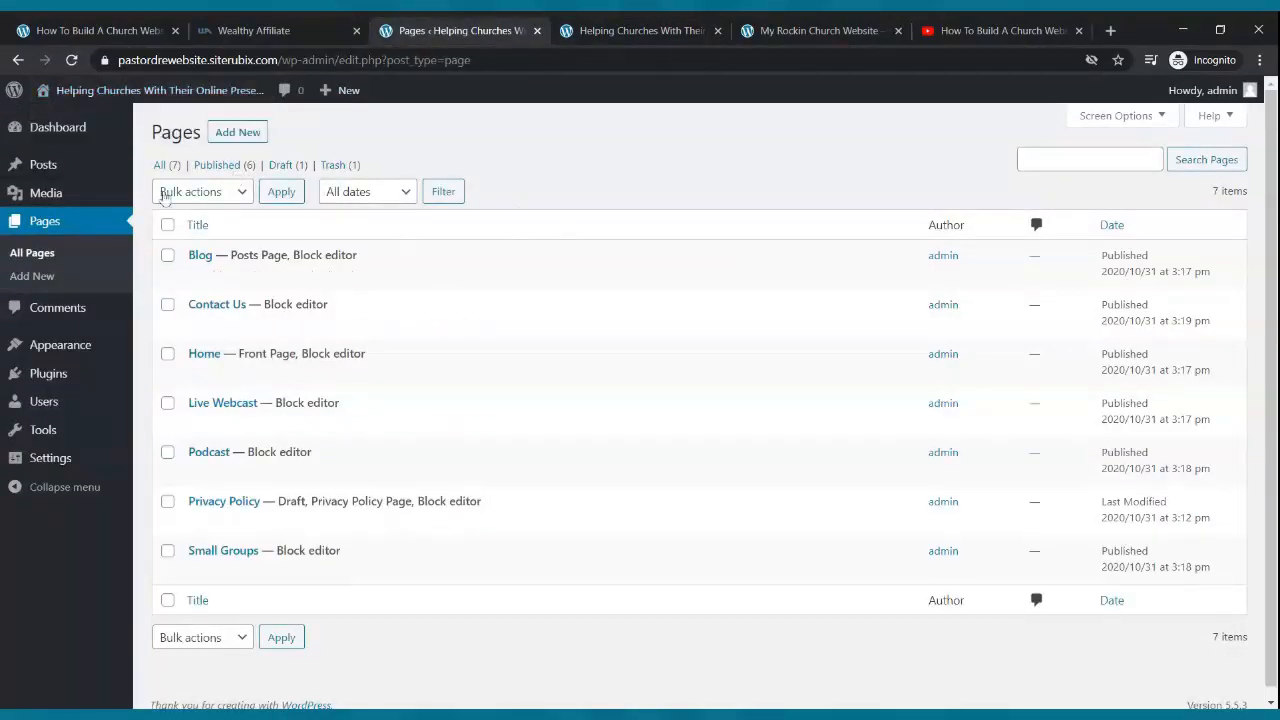
# - Open the Live Webcast page from the Pages list in the block editor
pyautogui.click(43, 231)
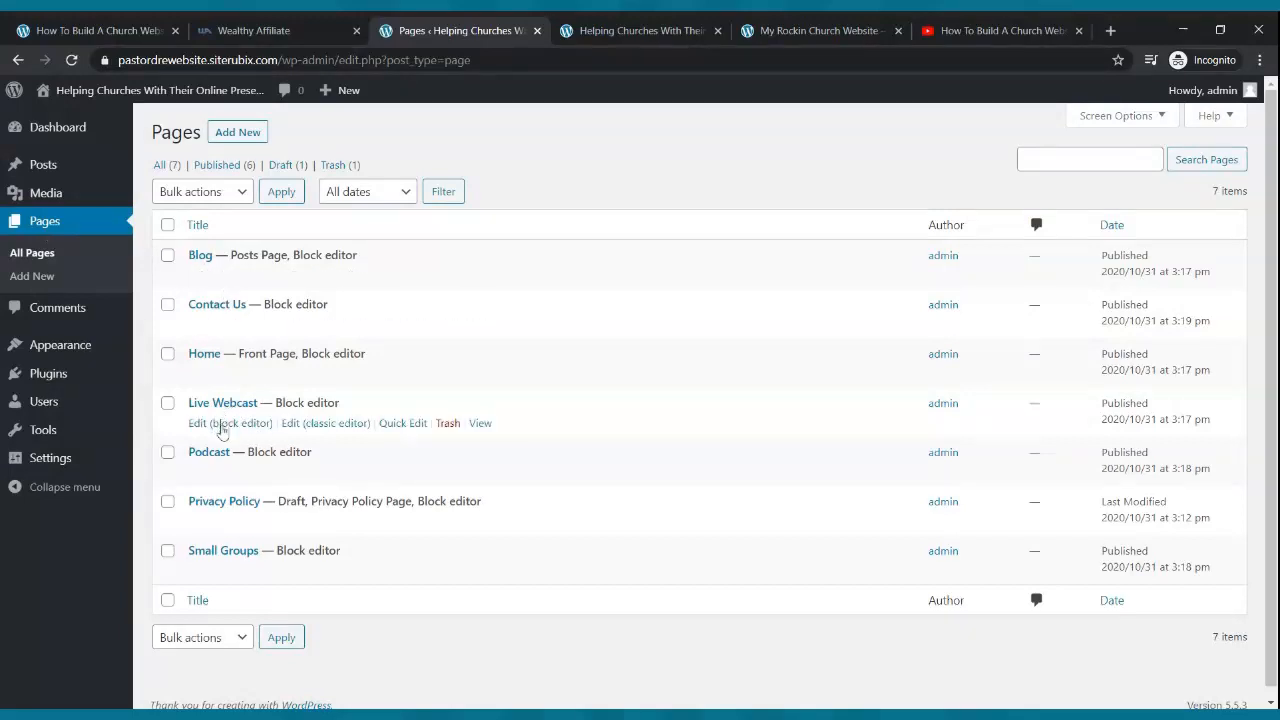
pyautogui.click(216, 425)
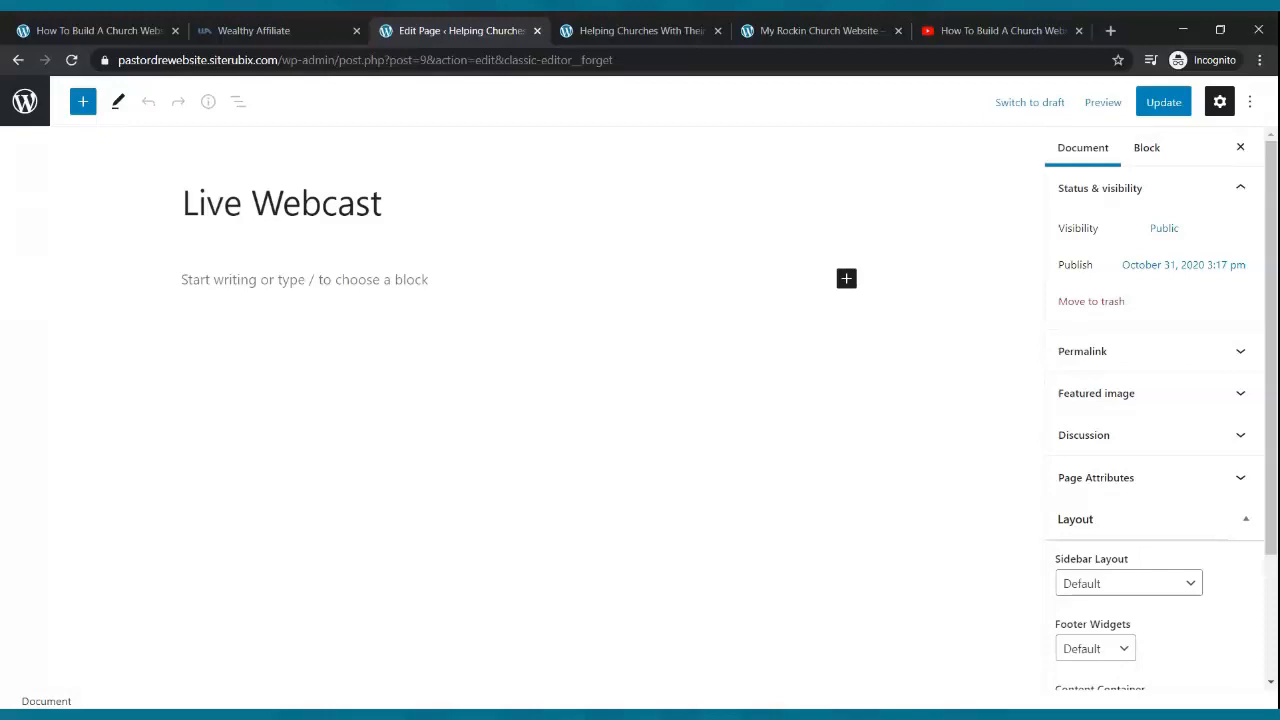
# - Write 'Join Us Every Sunday Morning at 9:00am SAST For Our Live Webcast' in the page body
pyautogui.click(379, 284)
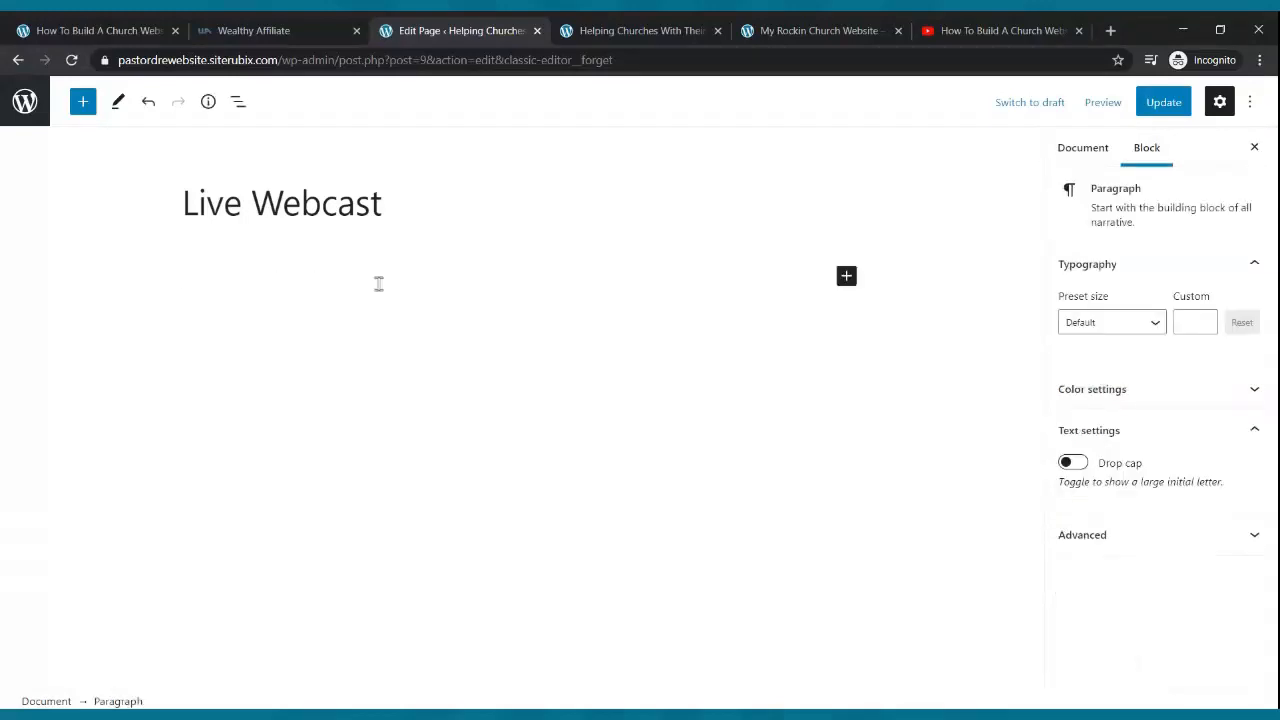
pyautogui.write('Join Us Efer')
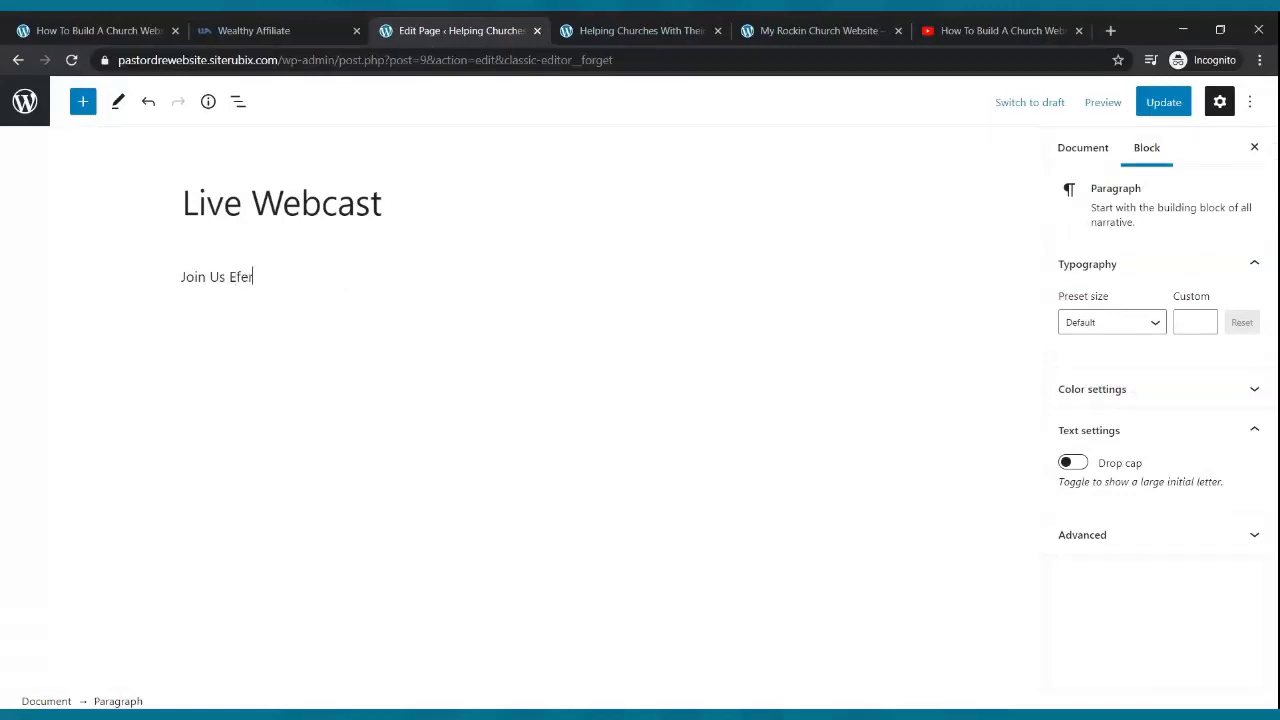
pyautogui.press('BackSpace')
pyautogui.press('BackSpace')
pyautogui.write('very Sunday Morn')
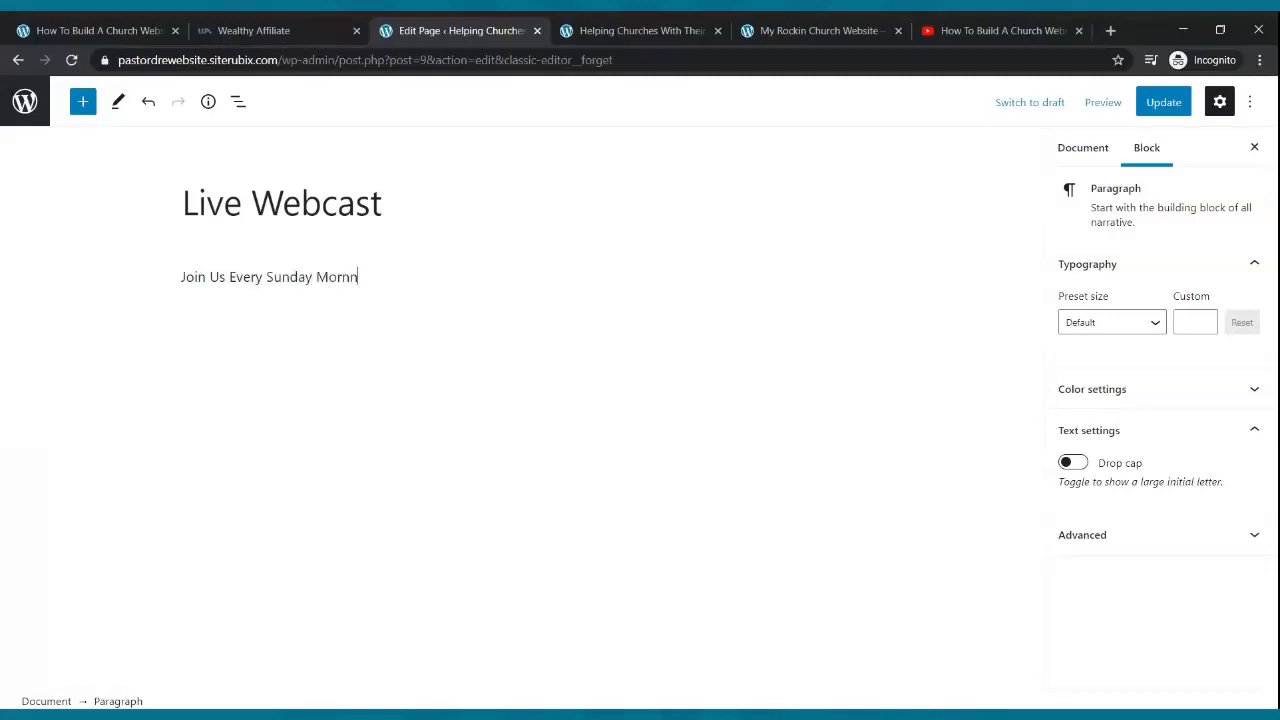
pyautogui.write('ing at 9:00am SAST For Our Live W')
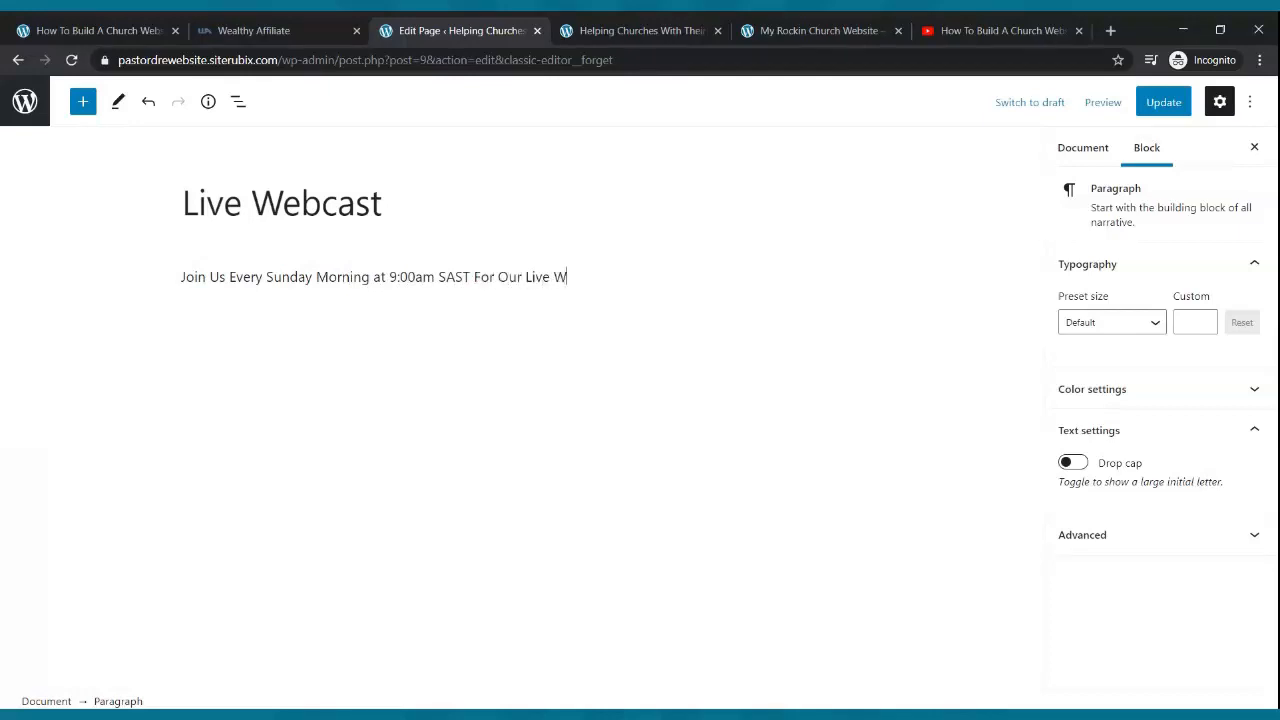
pyautogui.write('ebcast')
# - Enlarge the webcast paragraph, trying Medium and Large presets, then settling on custom size 25
pyautogui.click(426, 276)
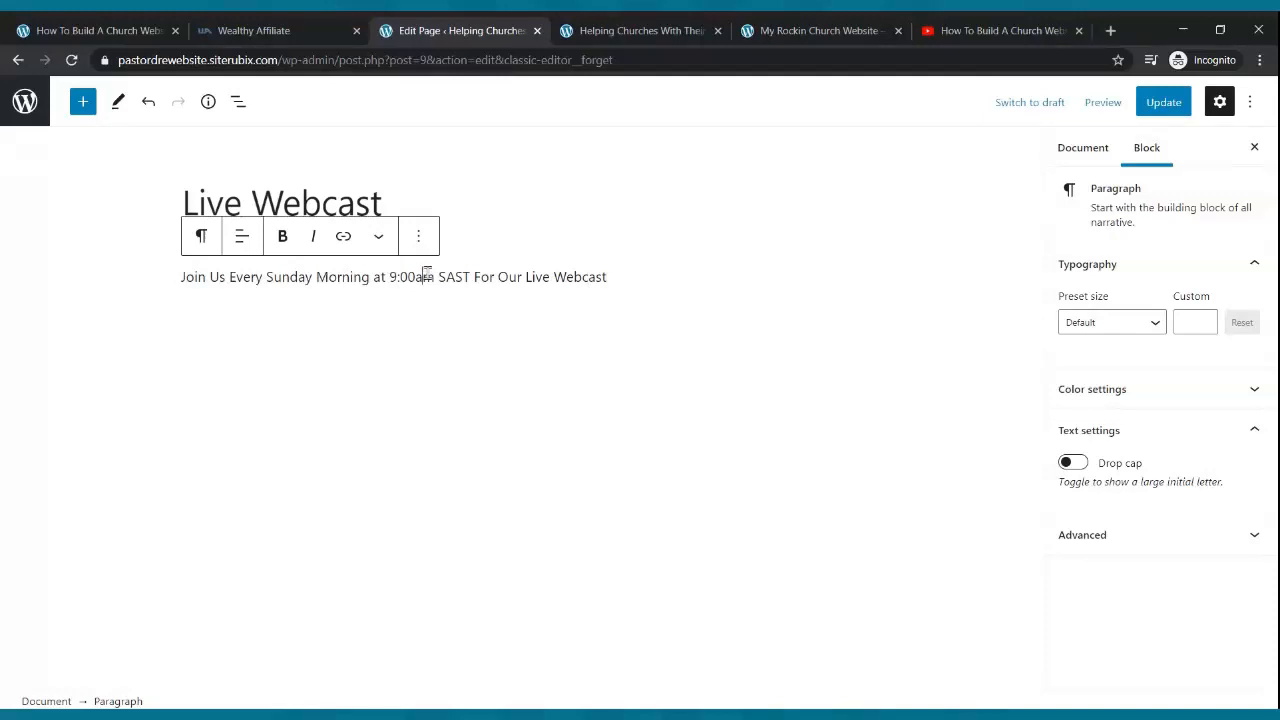
pyautogui.click(550, 276)
pyautogui.click(1155, 329)
pyautogui.click(1085, 476)
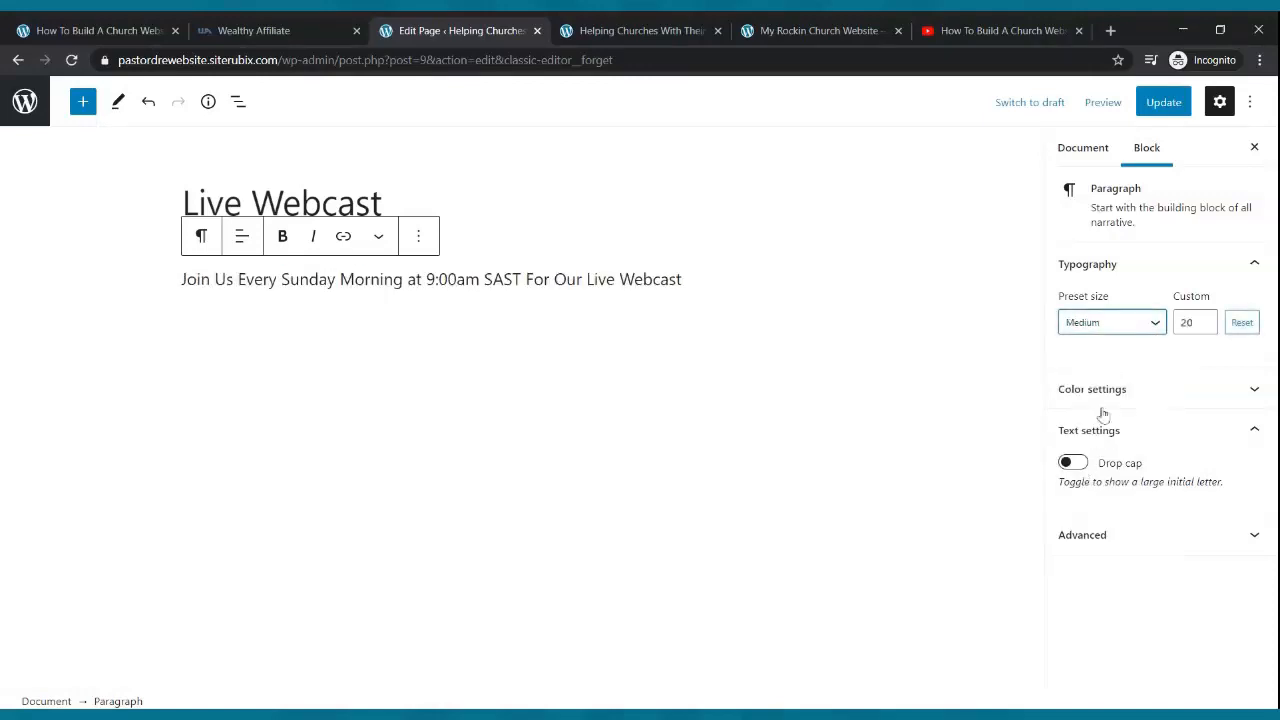
pyautogui.click(1152, 330)
pyautogui.click(1118, 508)
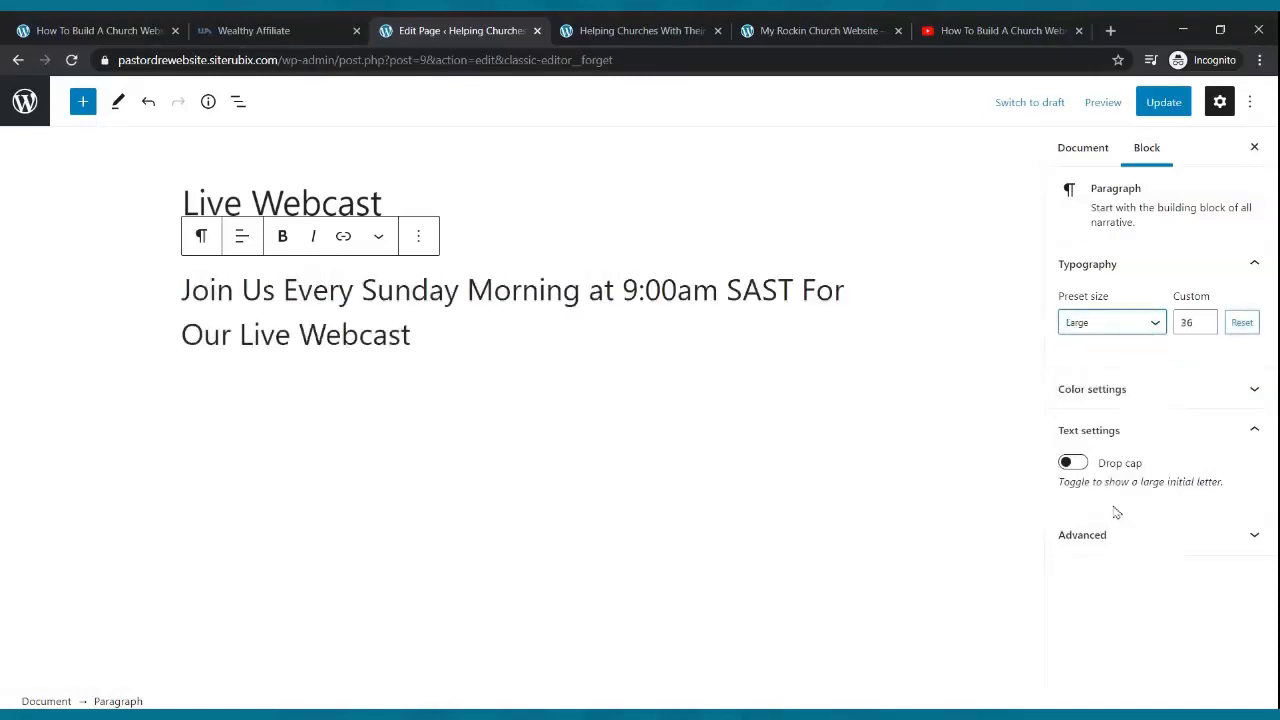
pyautogui.click(1204, 326)
pyautogui.click(1204, 326)
pyautogui.click(1204, 326)
pyautogui.click(1204, 326)
pyautogui.click(1204, 326)
pyautogui.click(1204, 326)
pyautogui.click(1204, 326)
pyautogui.click(1204, 326)
pyautogui.click(1204, 326)
pyautogui.click(1204, 326)
pyautogui.click(1204, 326)
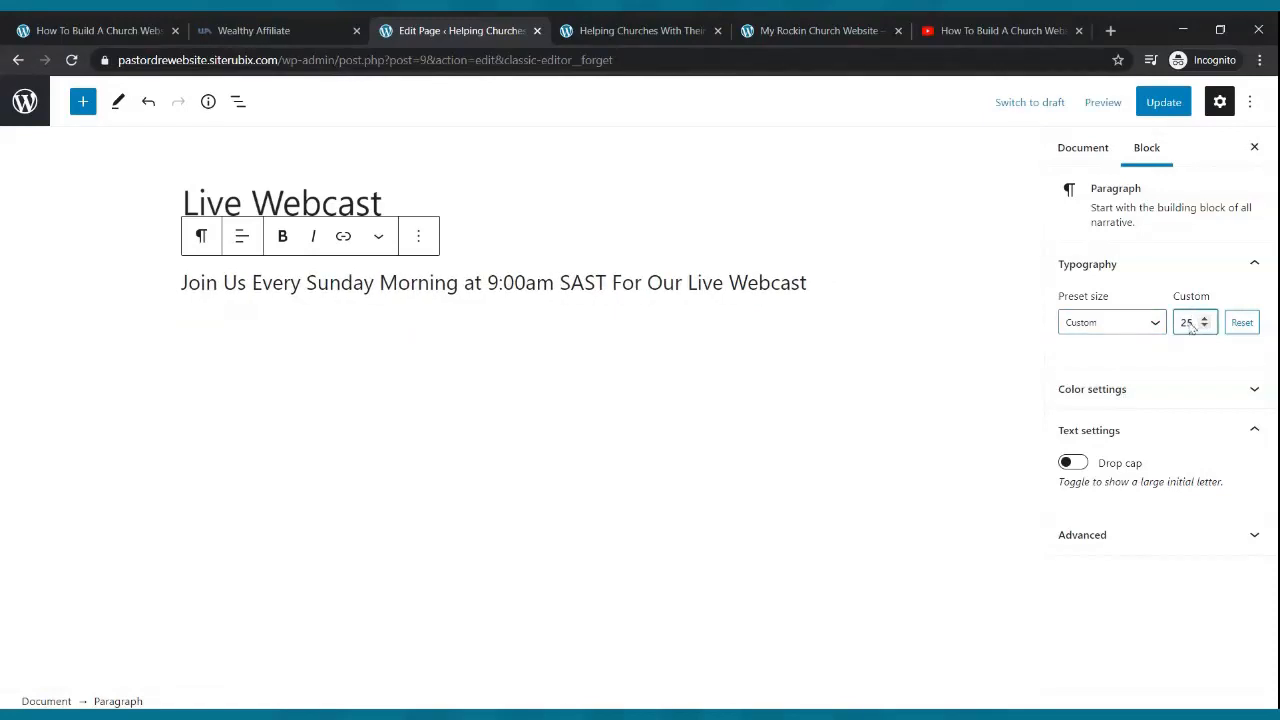
# - Update the page and start an empty paragraph below the sentence
pyautogui.click(1160, 101)
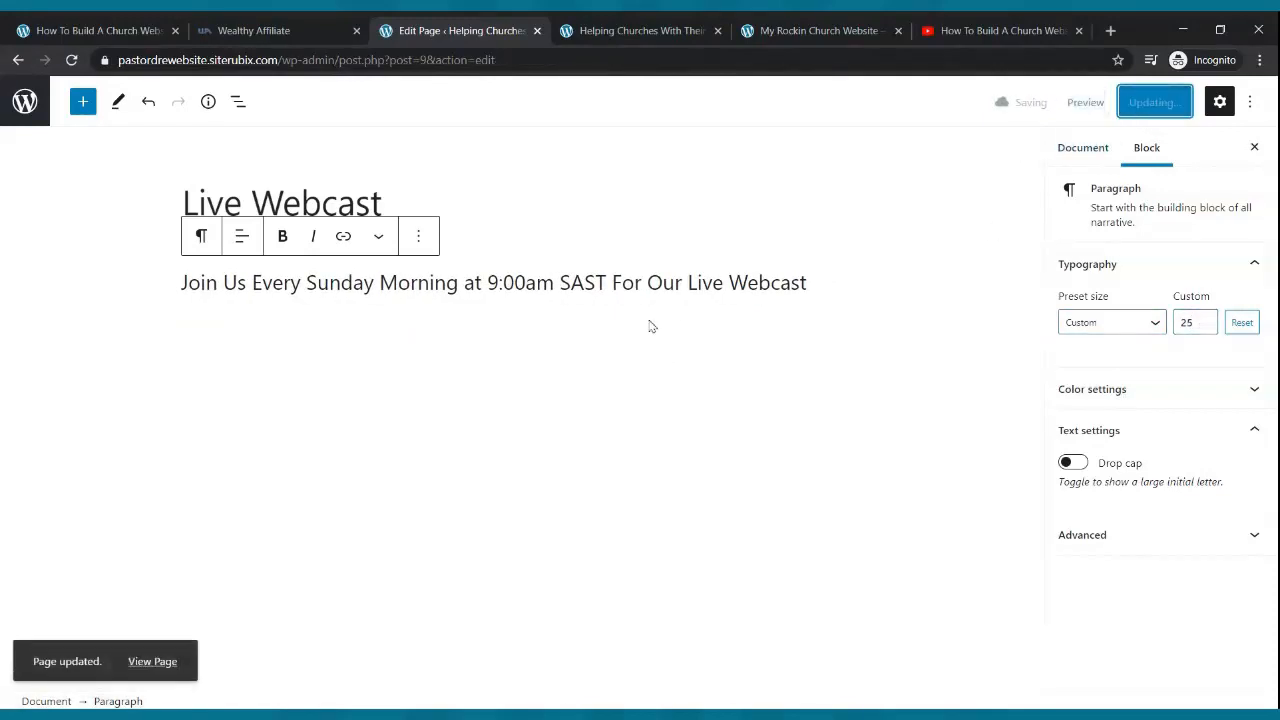
pyautogui.click(816, 283)
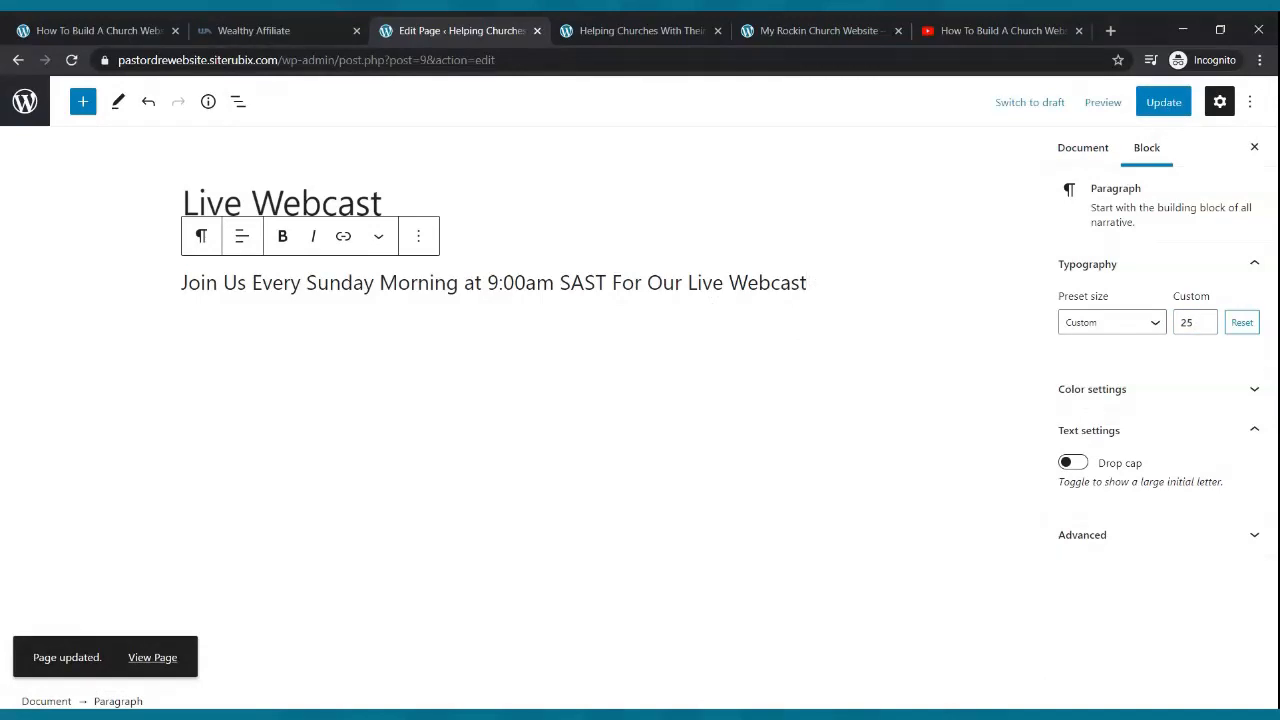
pyautogui.press('Return')
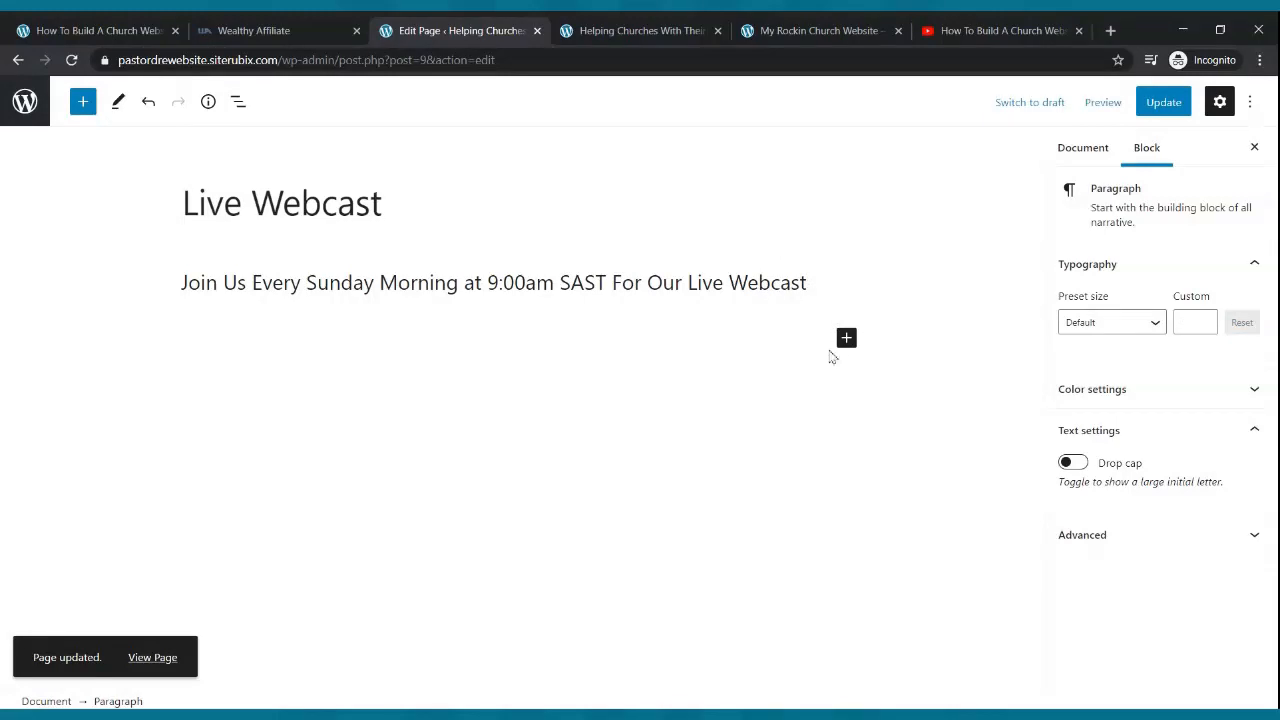
# - Insert a YouTube embed block in the empty paragraph below the webcast sentence
pyautogui.click(846, 338)
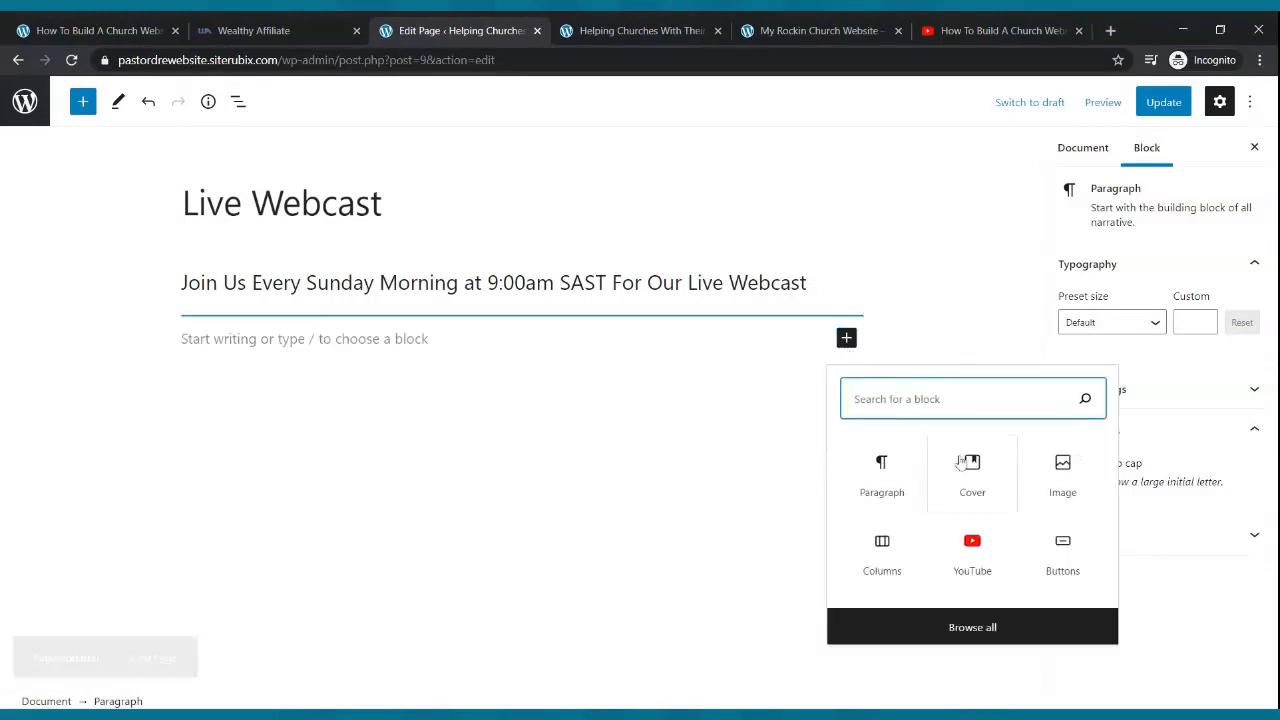
pyautogui.click(971, 569)
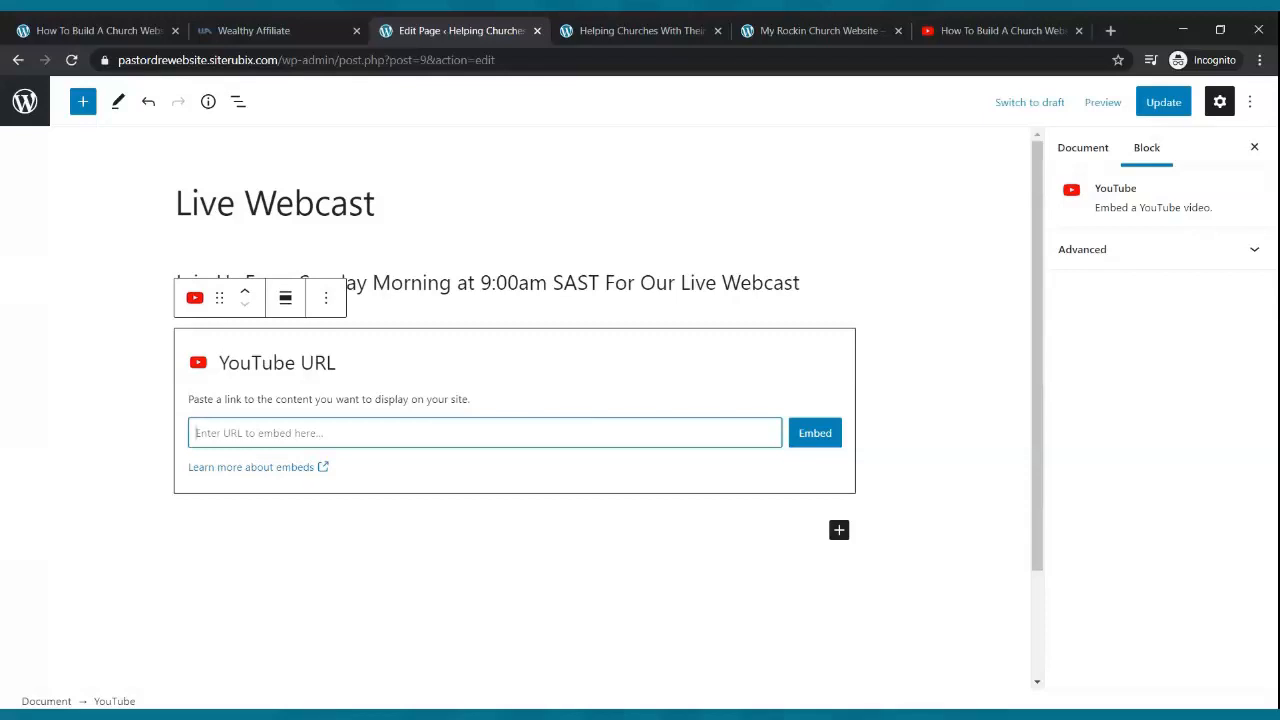
# - In the YouTube tab, go to Go live from the Create camera menu
pyautogui.click(945, 31)
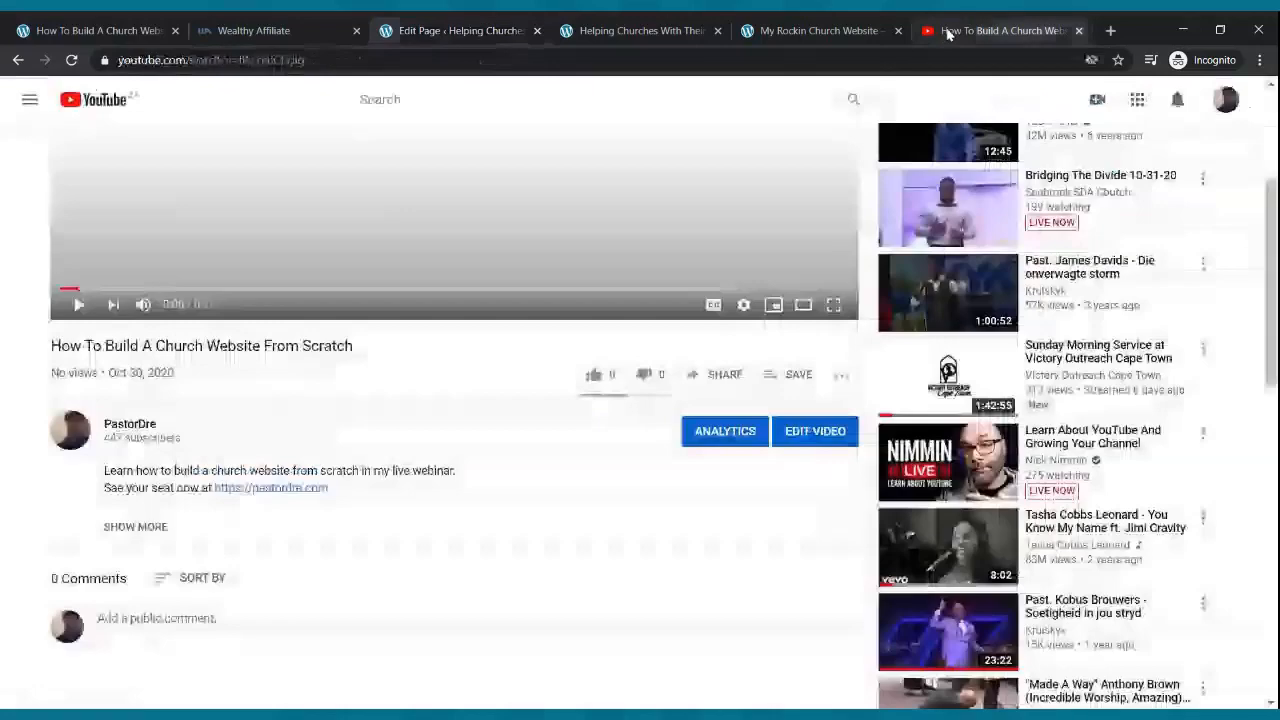
pyautogui.scroll(3, 922, 388)
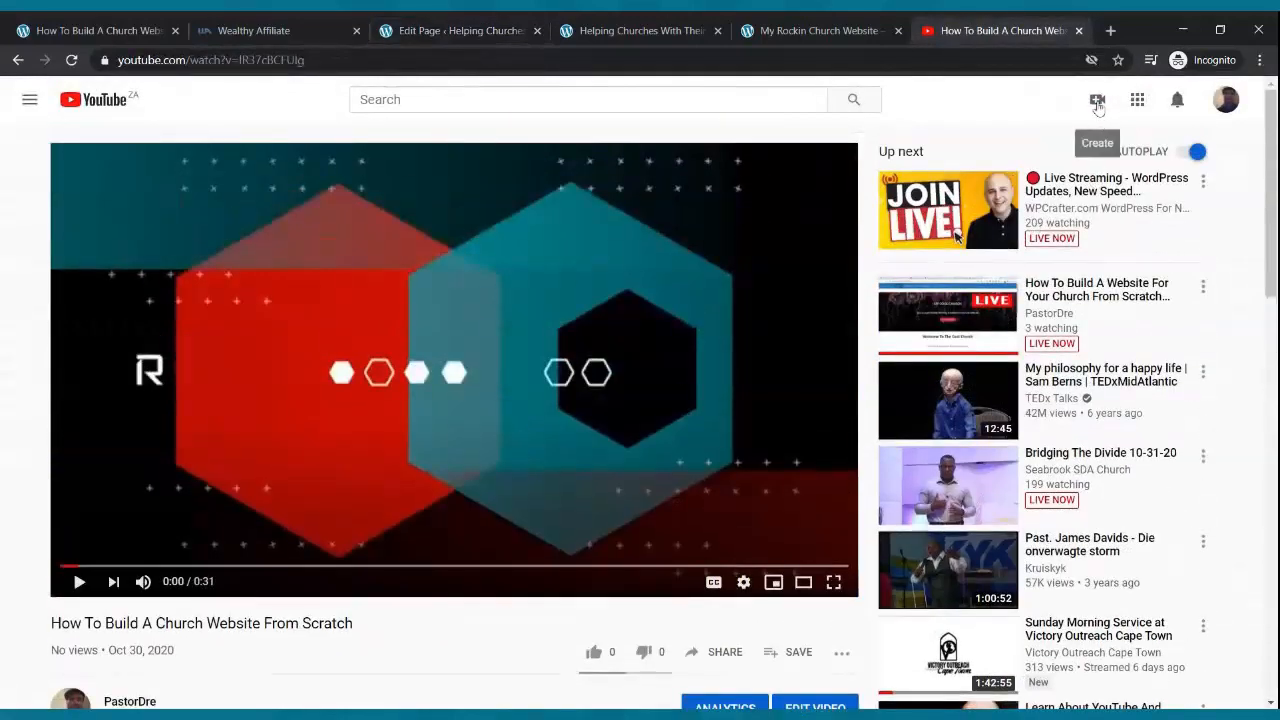
pyautogui.click(1097, 103)
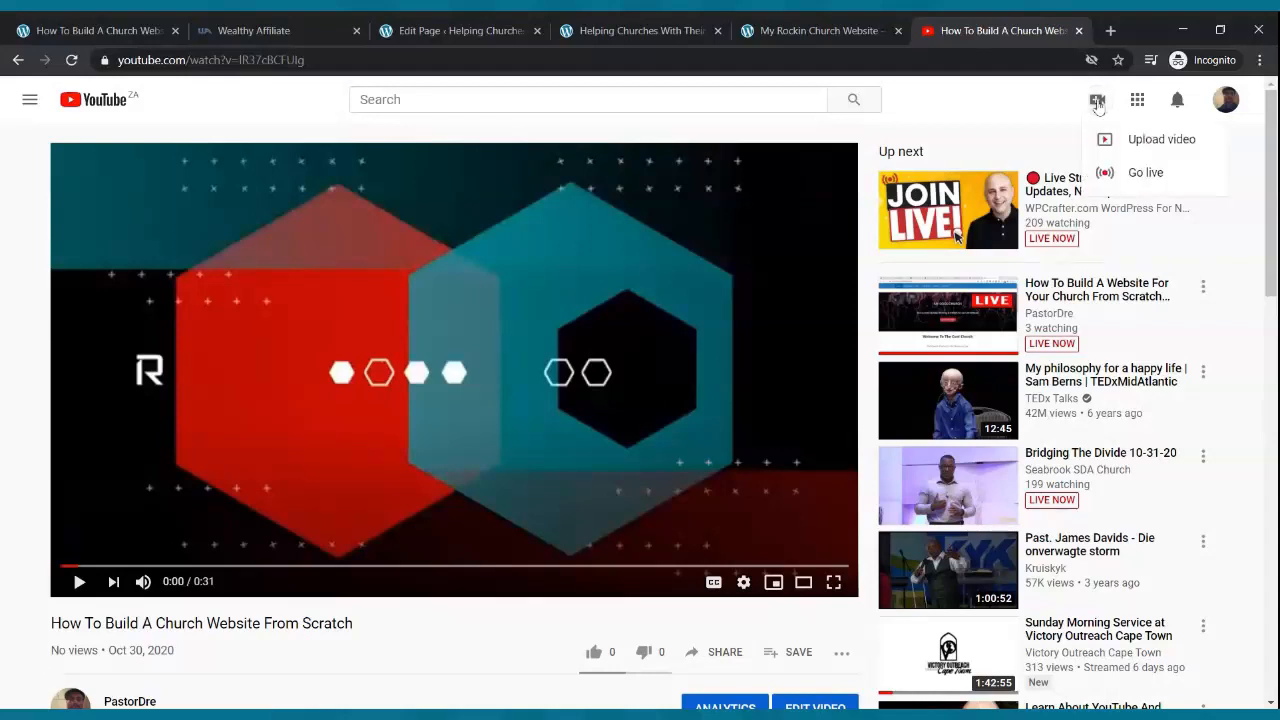
pyautogui.click(1140, 174)
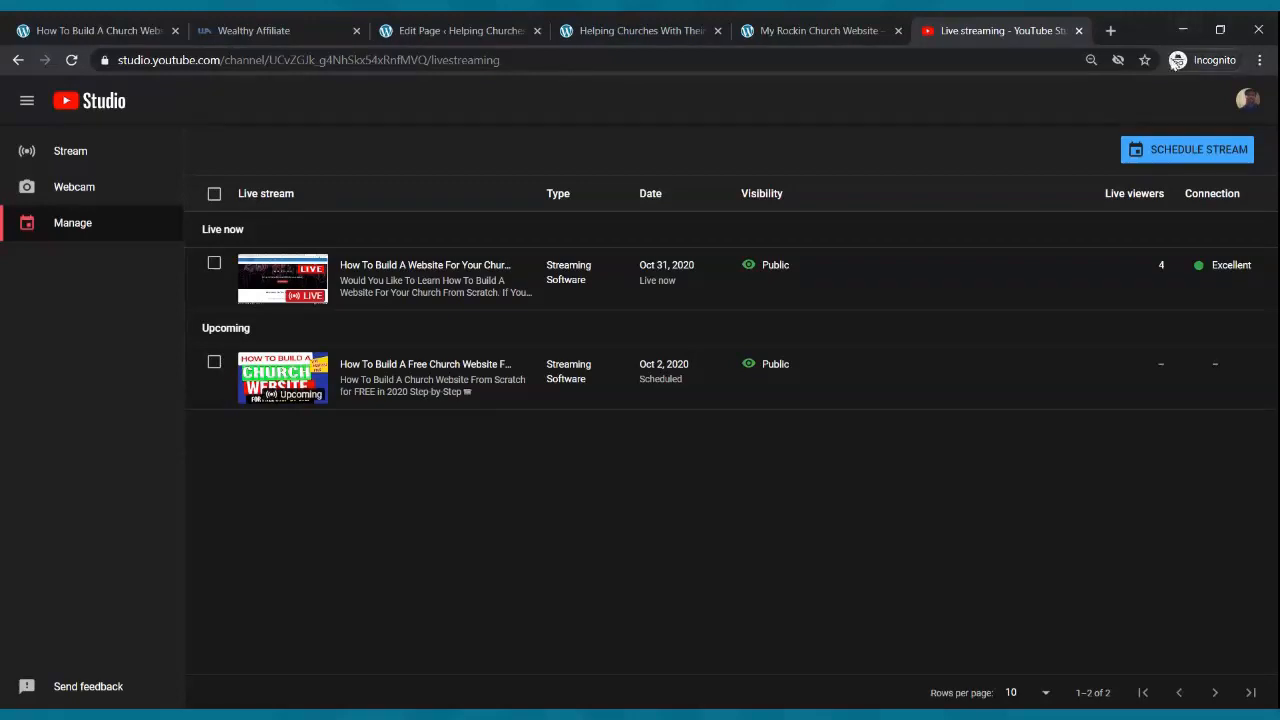
# - Schedule a new stream reusing previous settings, titled 'Sunday Morning Celebration Service'
pyautogui.click(1185, 155)
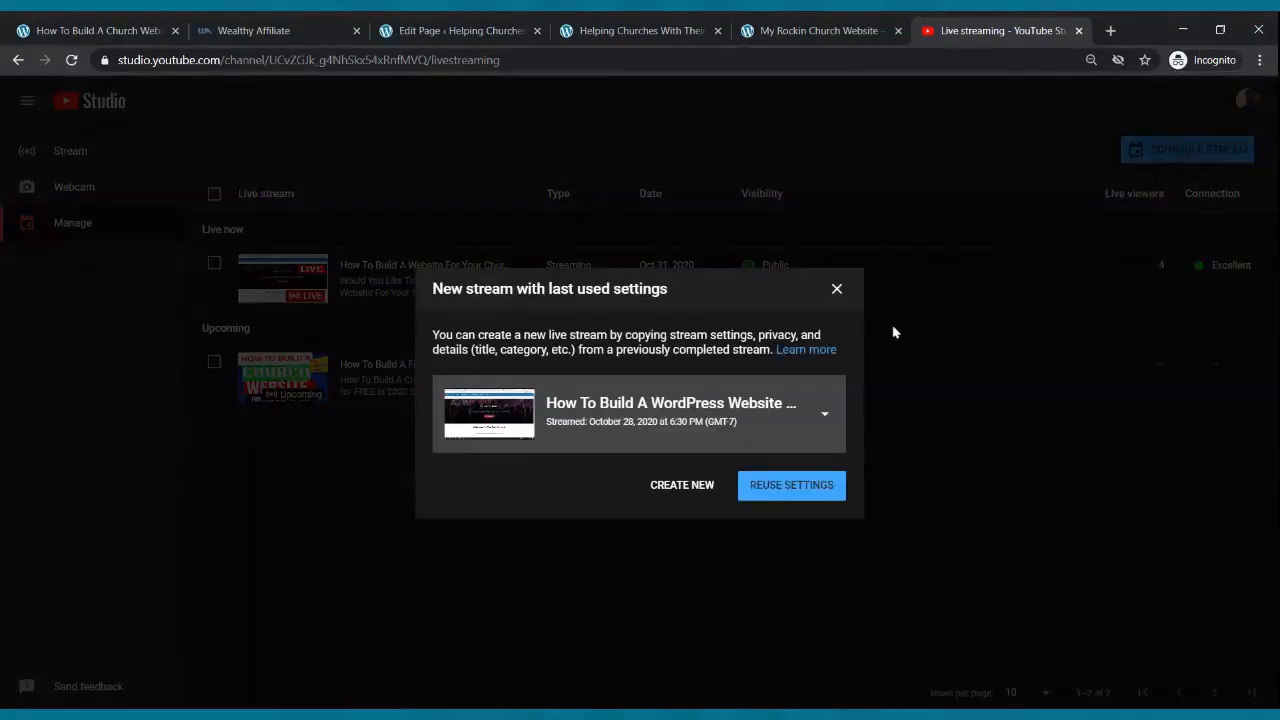
pyautogui.click(668, 490)
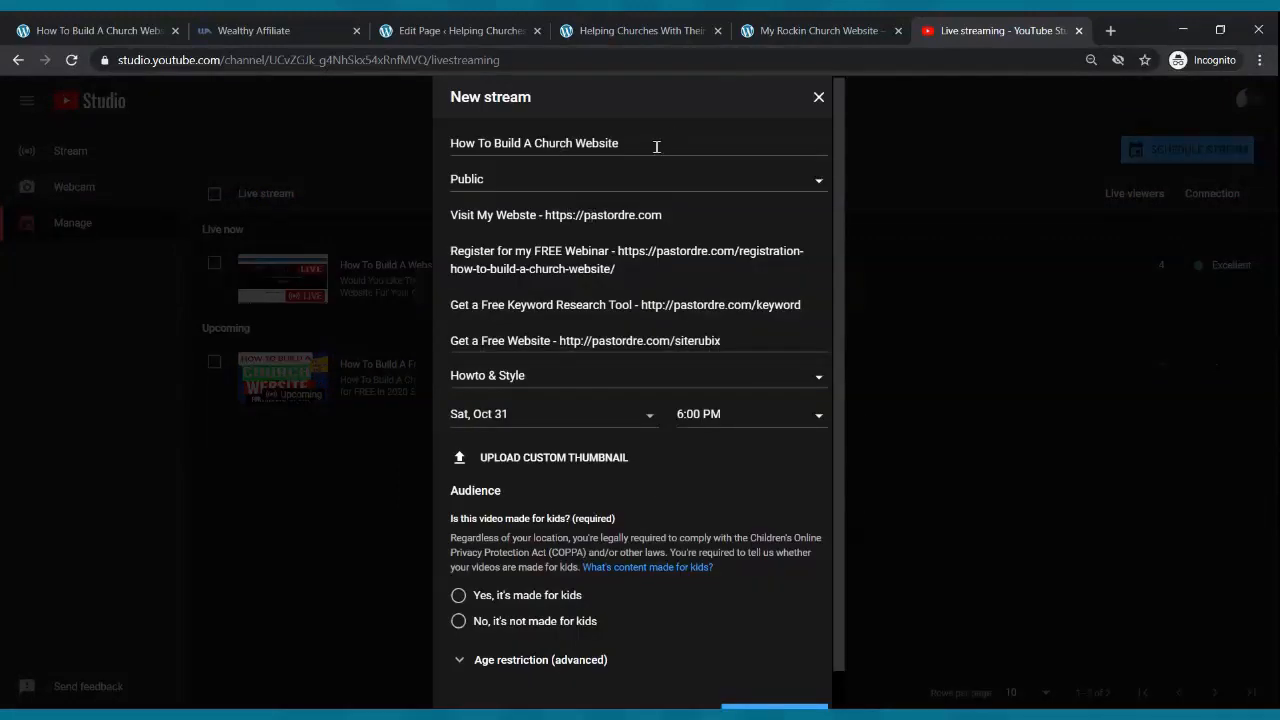
pyautogui.moveTo(652, 146); pyautogui.dragTo(385, 148)
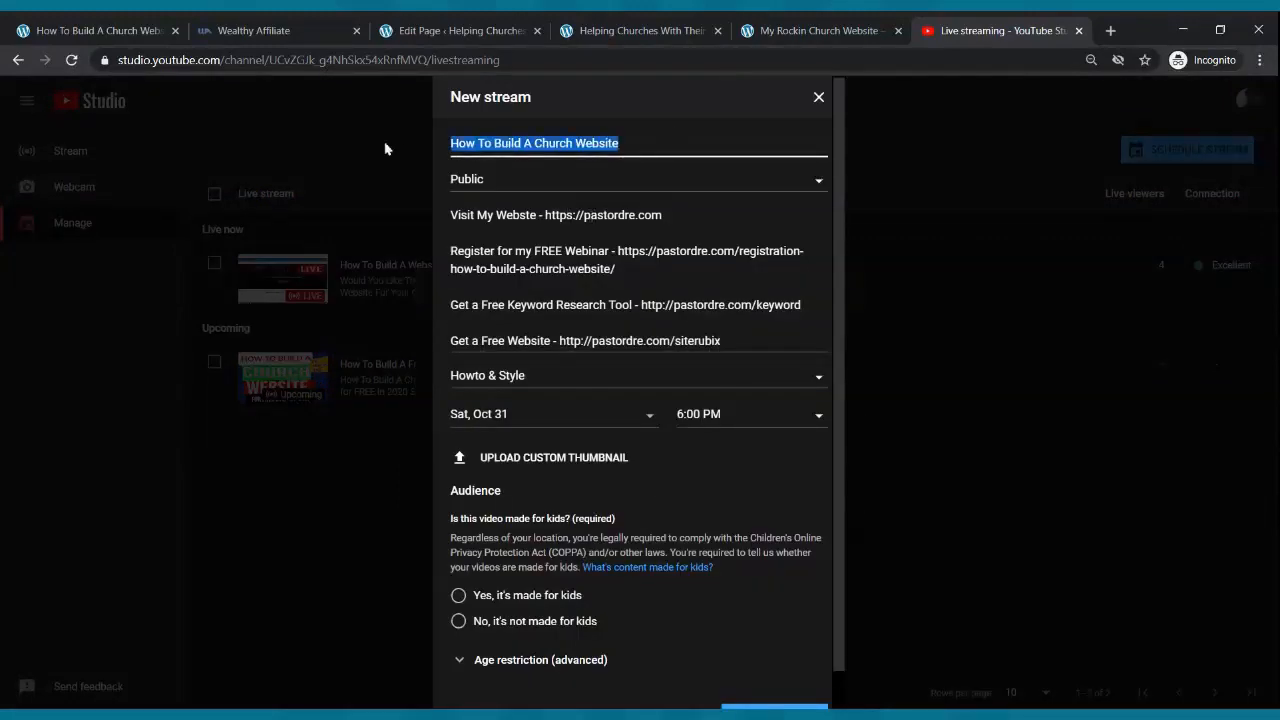
pyautogui.write('Sunday ')
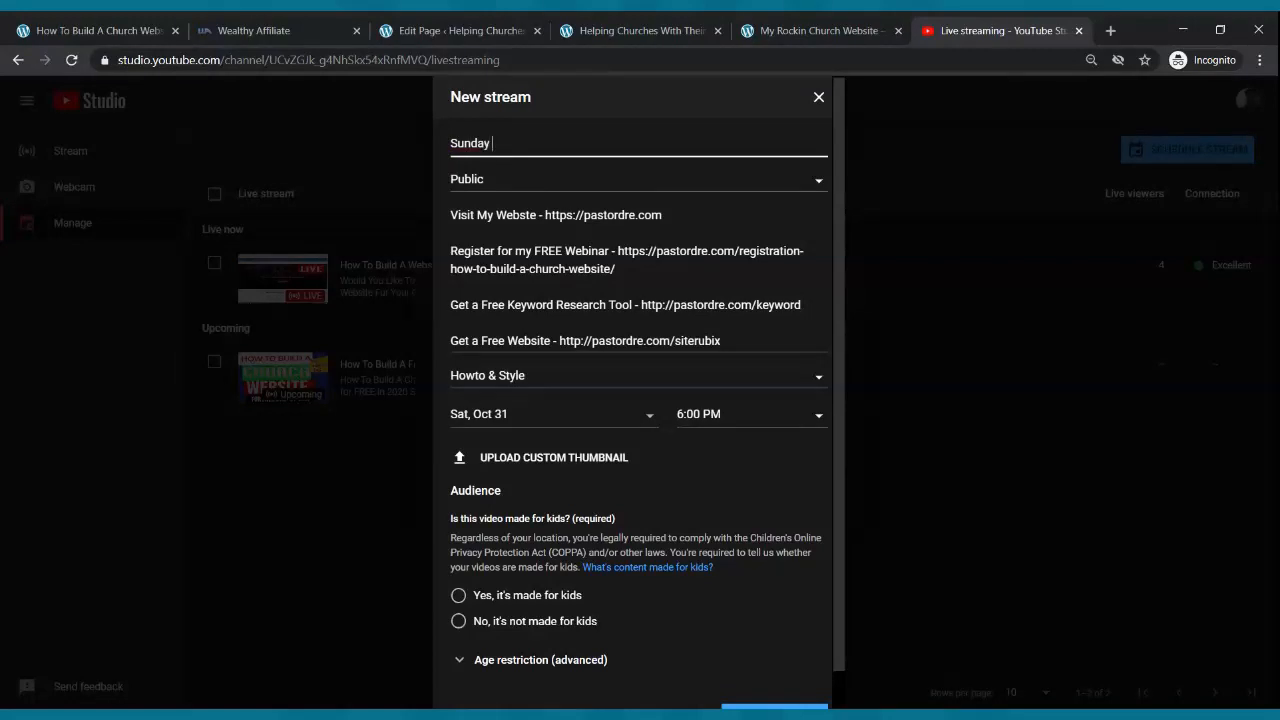
pyautogui.write('Morning Celebration Service')
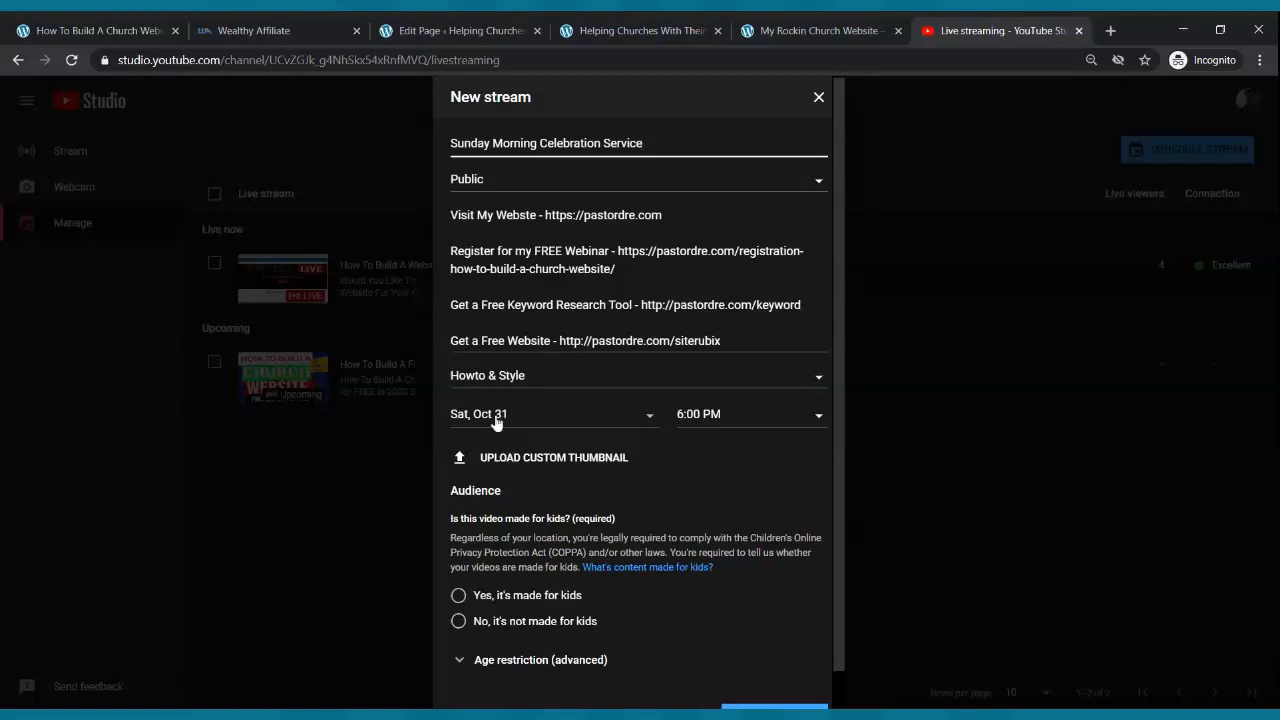
# - Set the stream to start Sun, Nov 1, 2020 at 9:00 AM
pyautogui.click(540, 416)
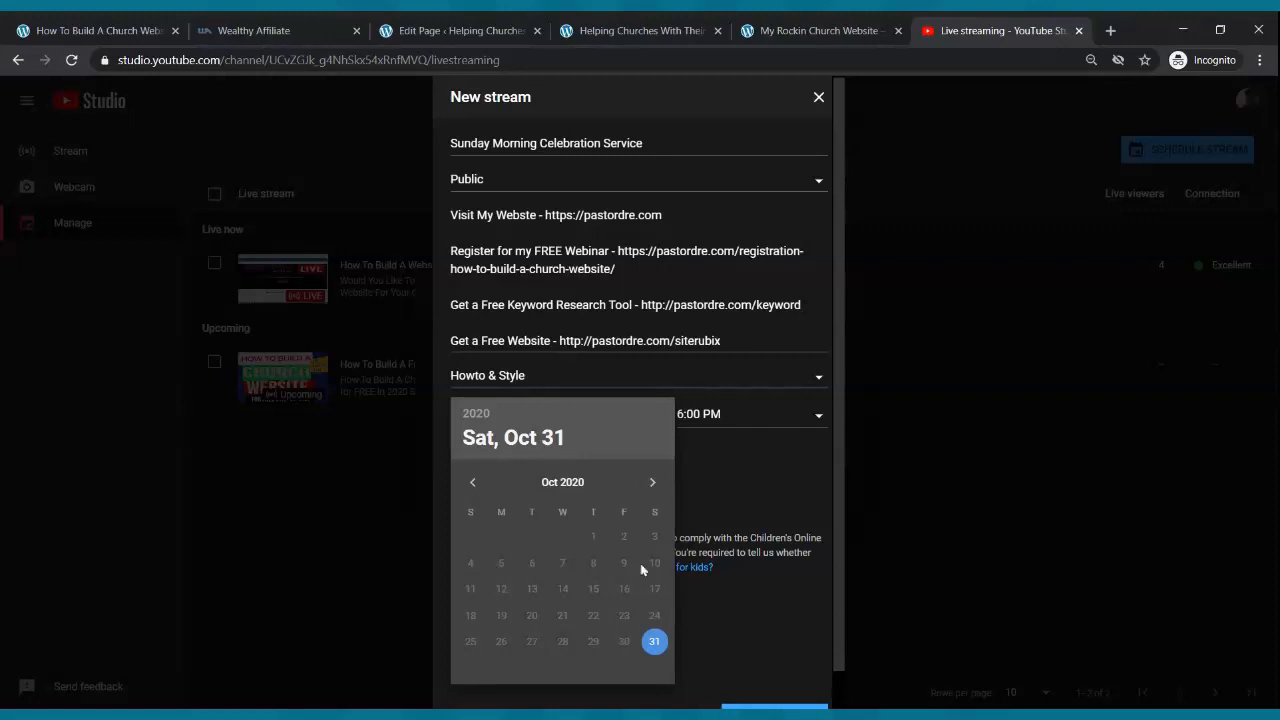
pyautogui.click(652, 483)
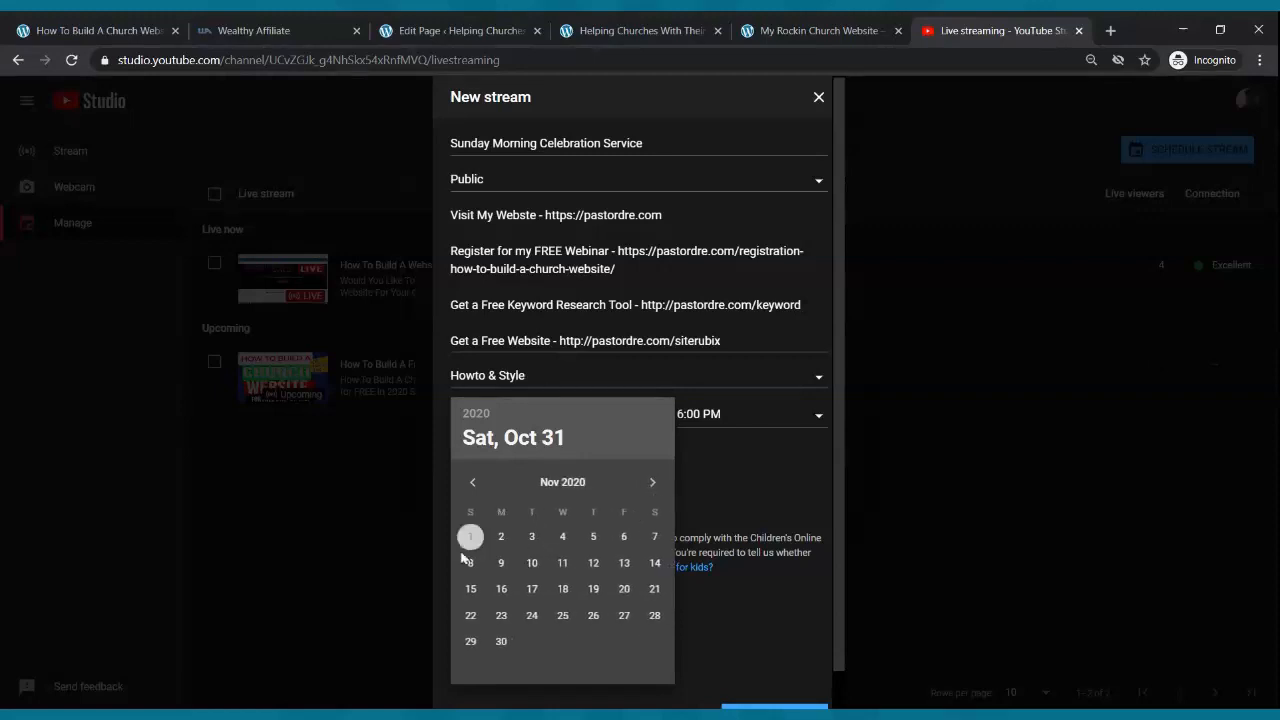
pyautogui.click(468, 543)
pyautogui.click(746, 413)
pyautogui.scroll(14, 725, 522)
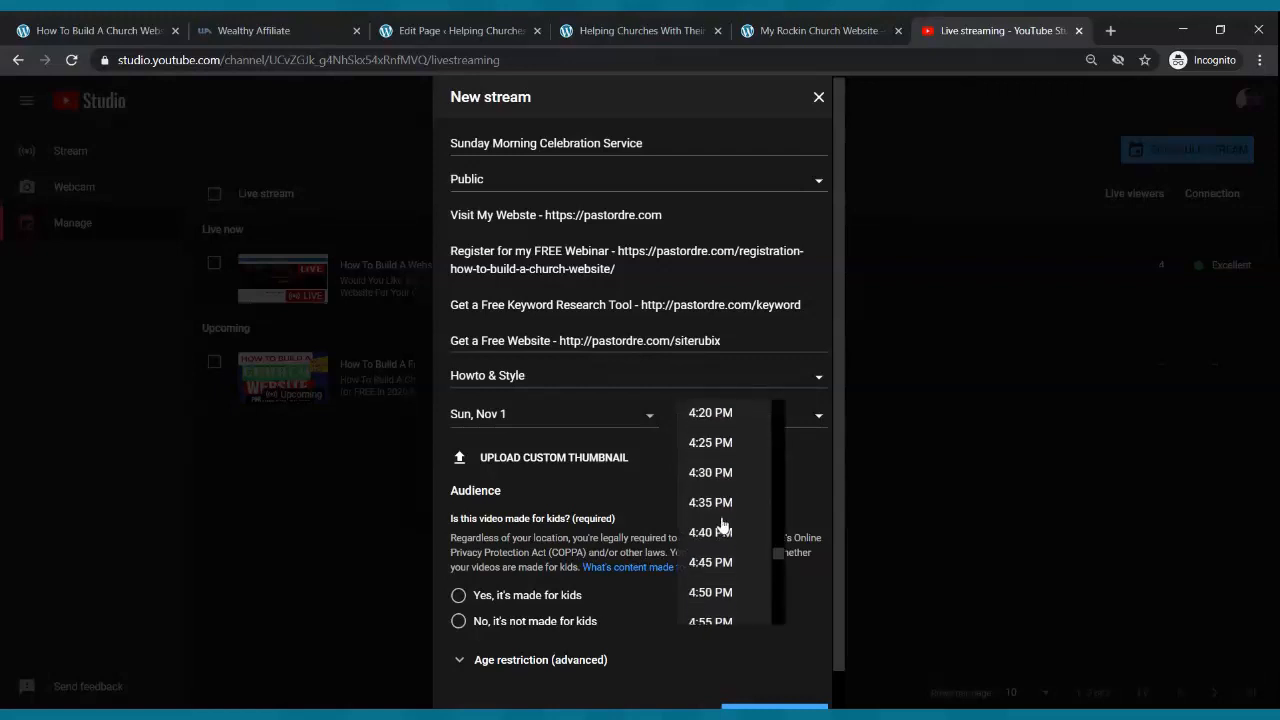
pyautogui.scroll(9, 725, 520)
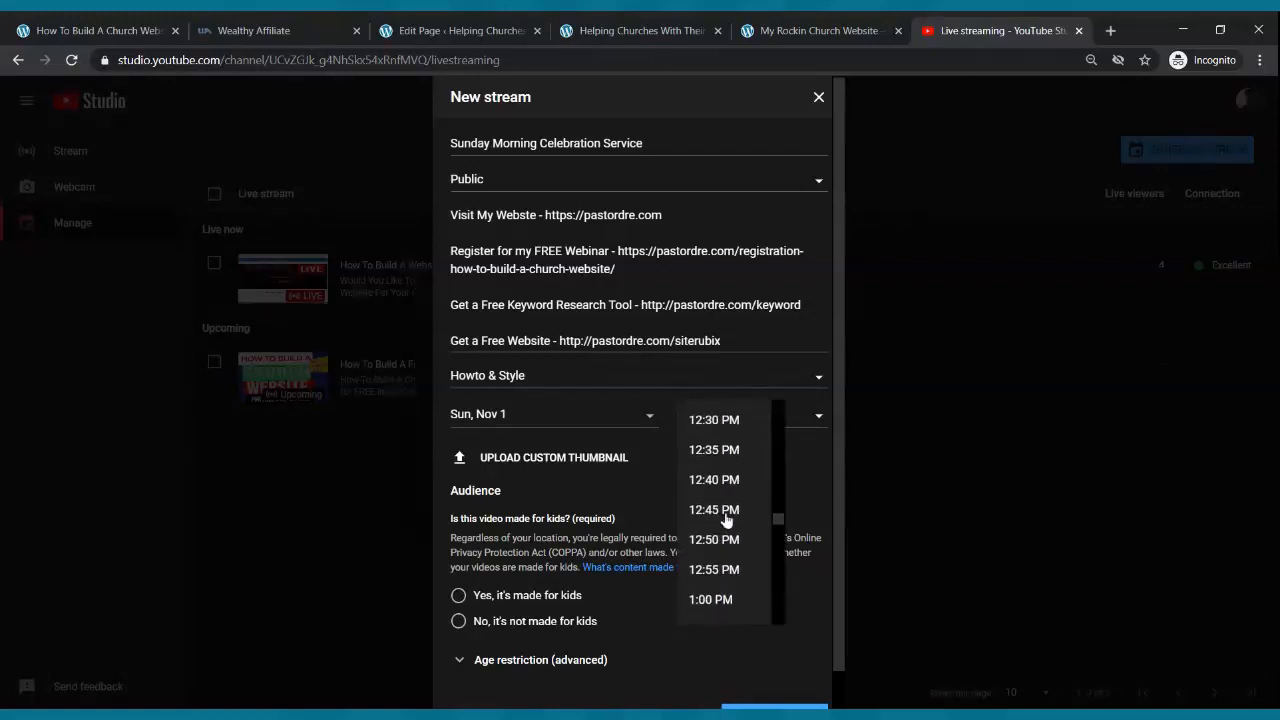
pyautogui.scroll(8, 725, 517)
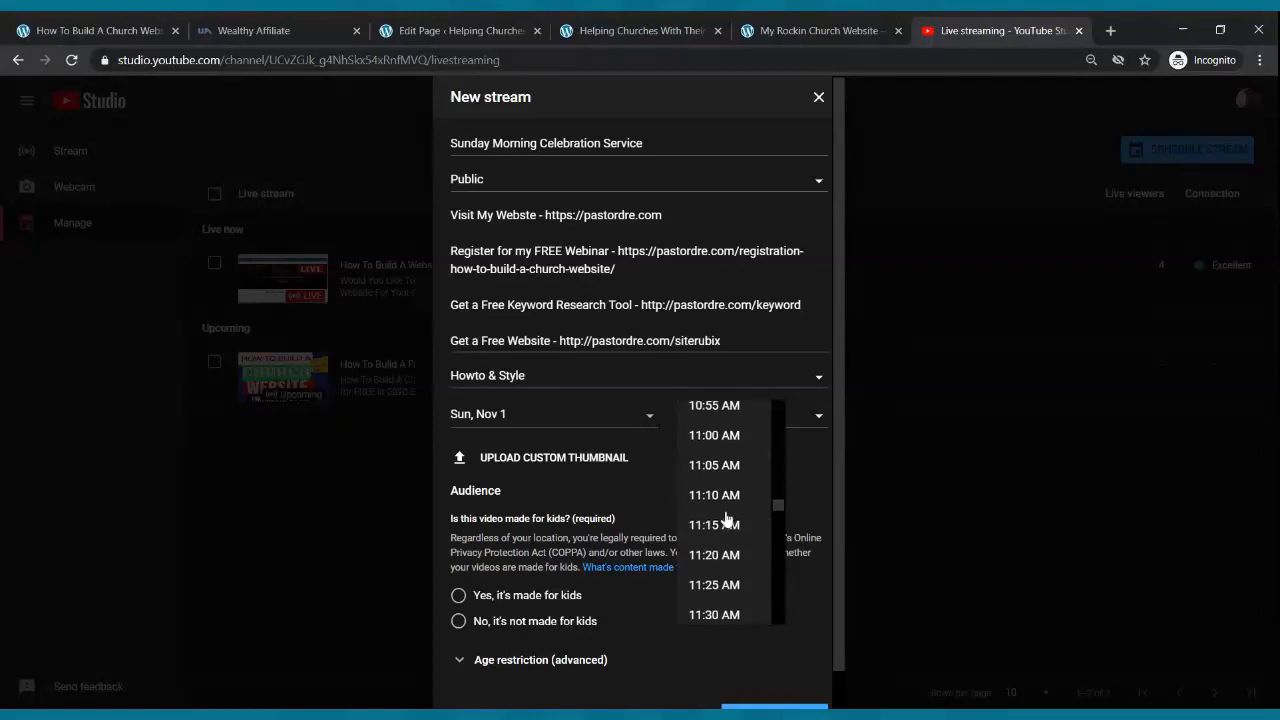
pyautogui.scroll(3, 728, 480)
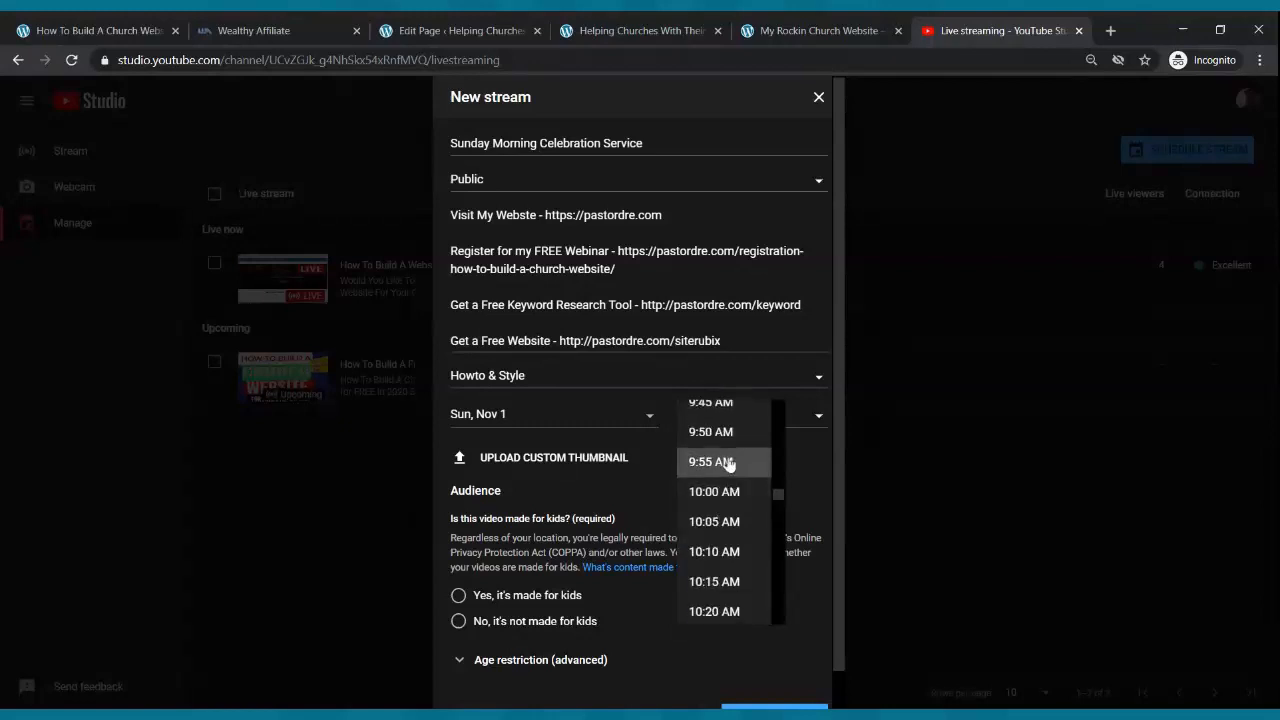
pyautogui.click(731, 412)
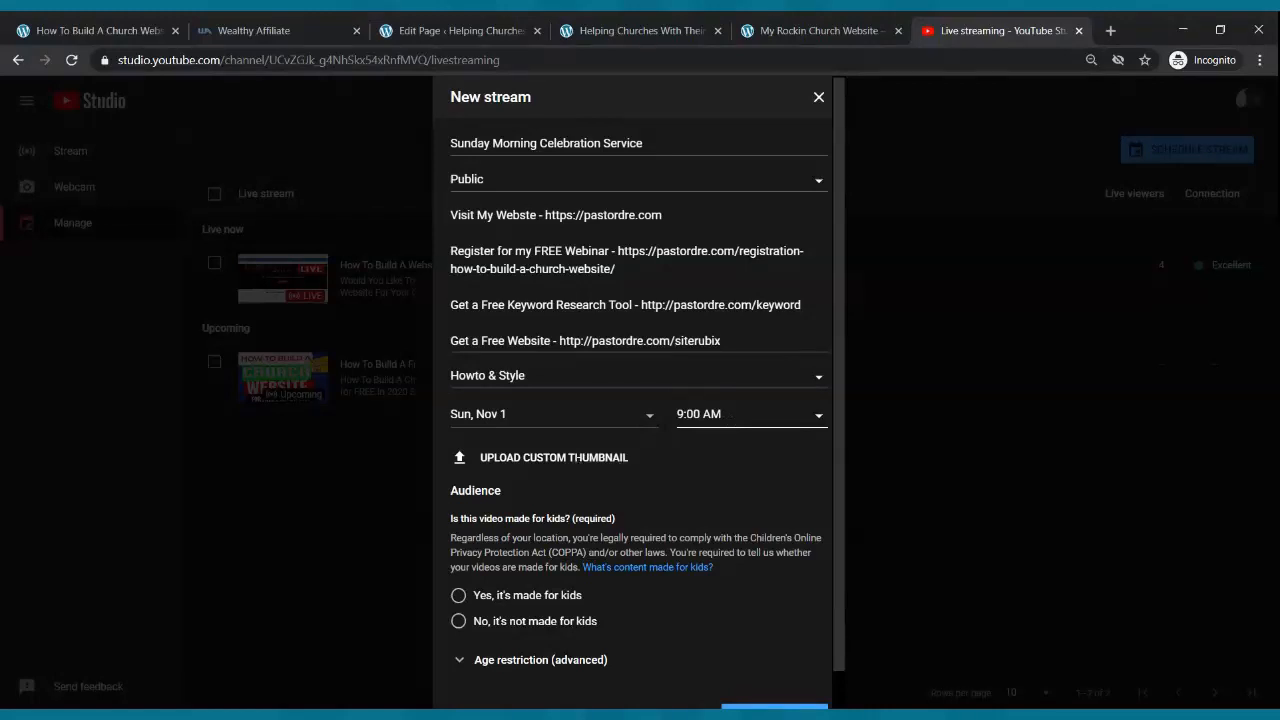
# - Add a custom thumbnail, mark it not made for kids, and create the stream
pyautogui.click(578, 461)
pyautogui.scroll(-1, 583, 406)
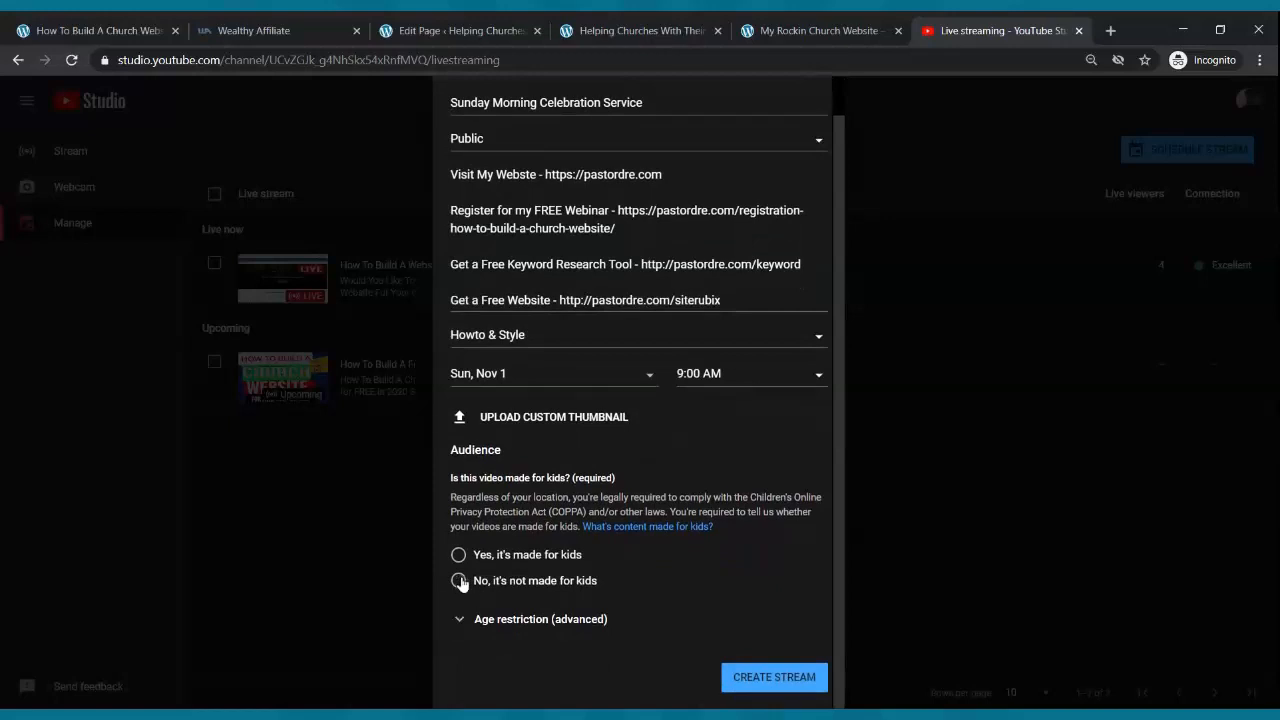
pyautogui.click(459, 581)
pyautogui.scroll(1, 620, 640)
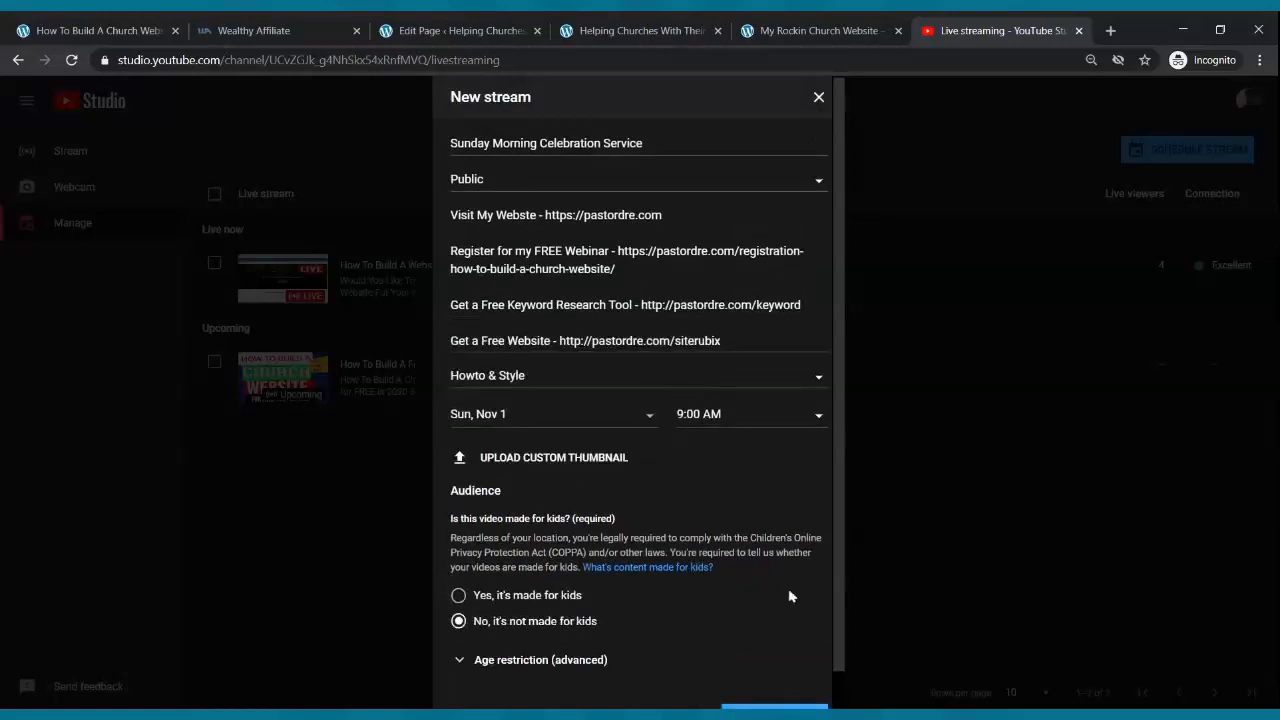
pyautogui.scroll(-1, 789, 596)
pyautogui.click(777, 675)
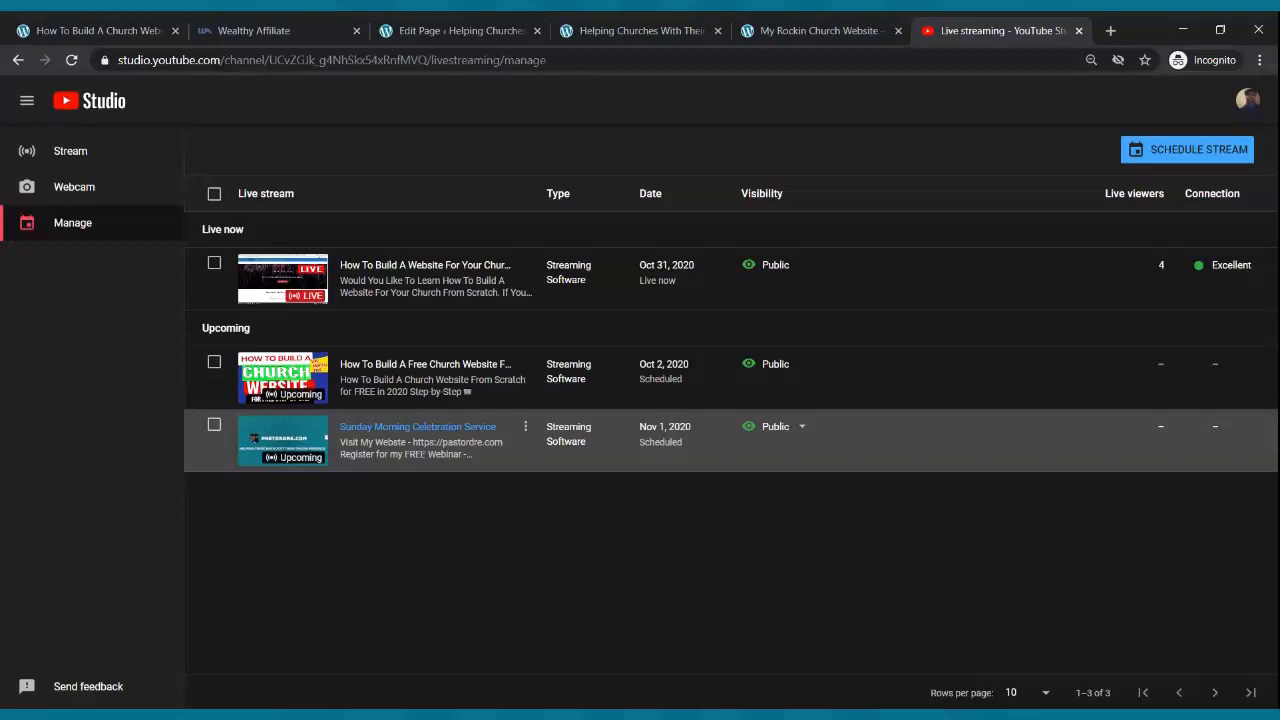
# - Copy the Sunday Morning Celebration Service stream's share link and return to the WordPress editor
pyautogui.click(284, 446)
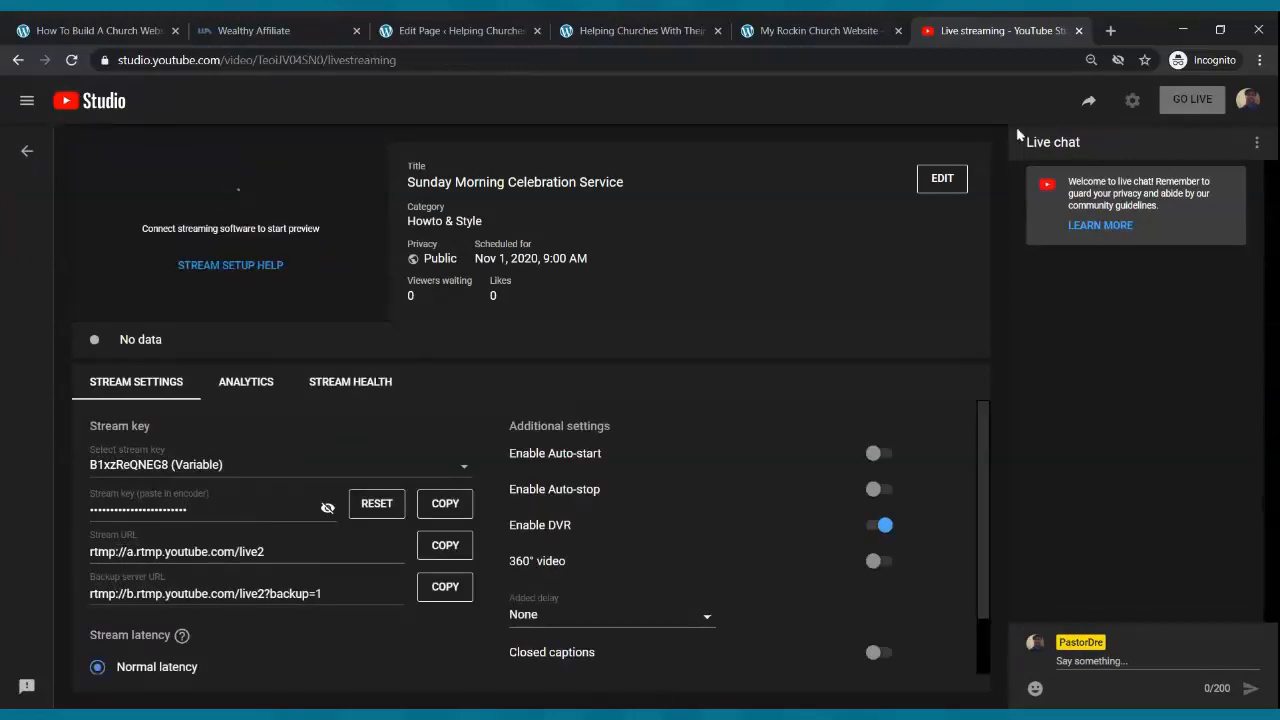
pyautogui.click(1089, 102)
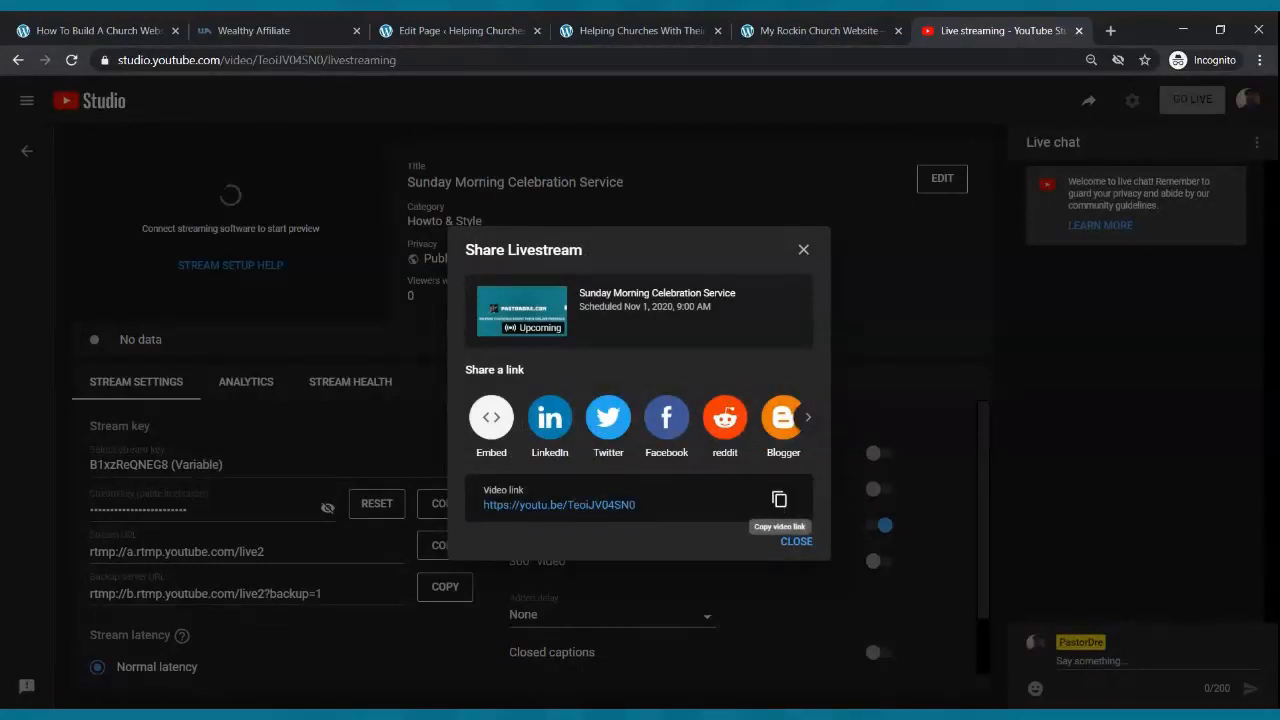
pyautogui.click(781, 500)
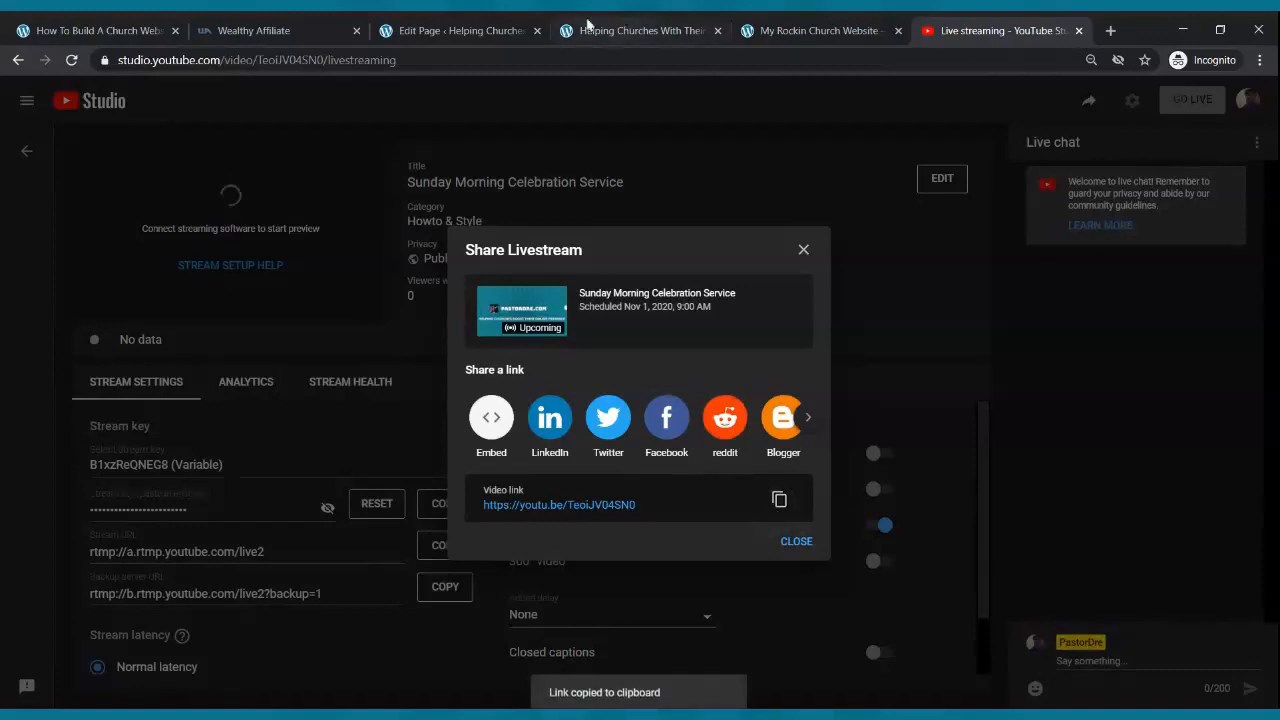
pyautogui.click(516, 28)
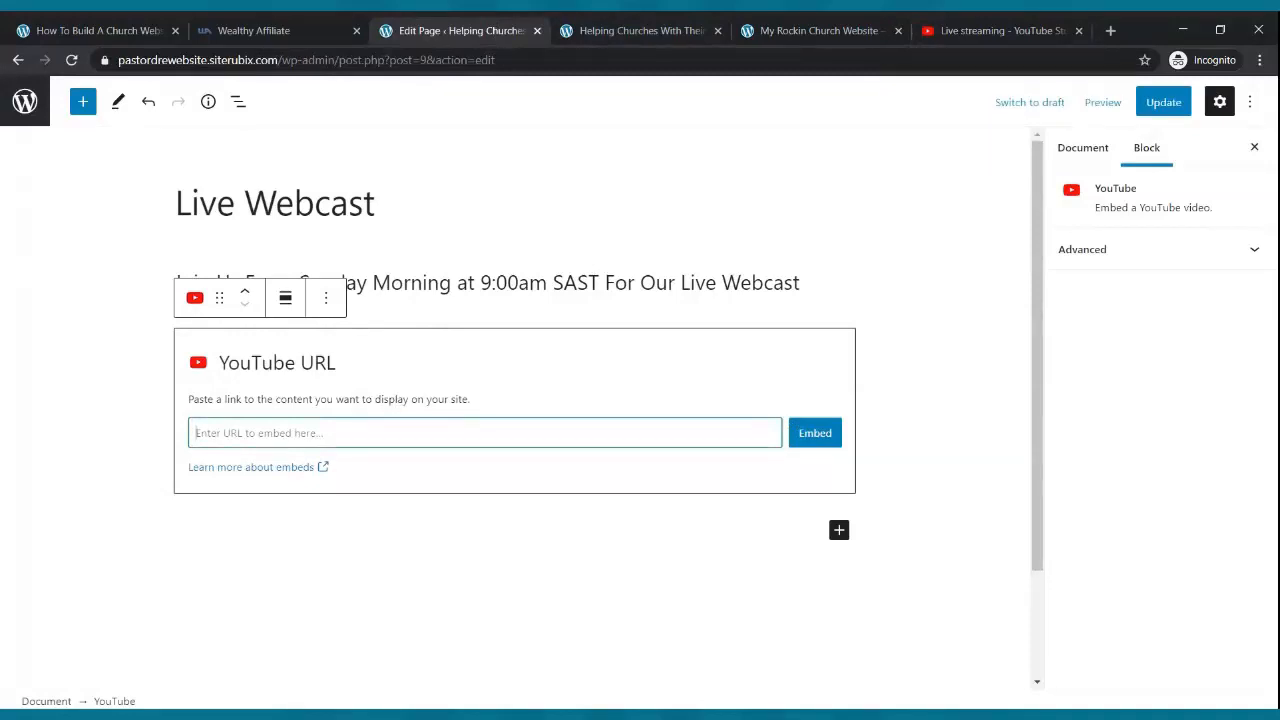
# - Paste the stream link into the YouTube block, embed it, and update the page
pyautogui.hotkey('ctrl', 'v')
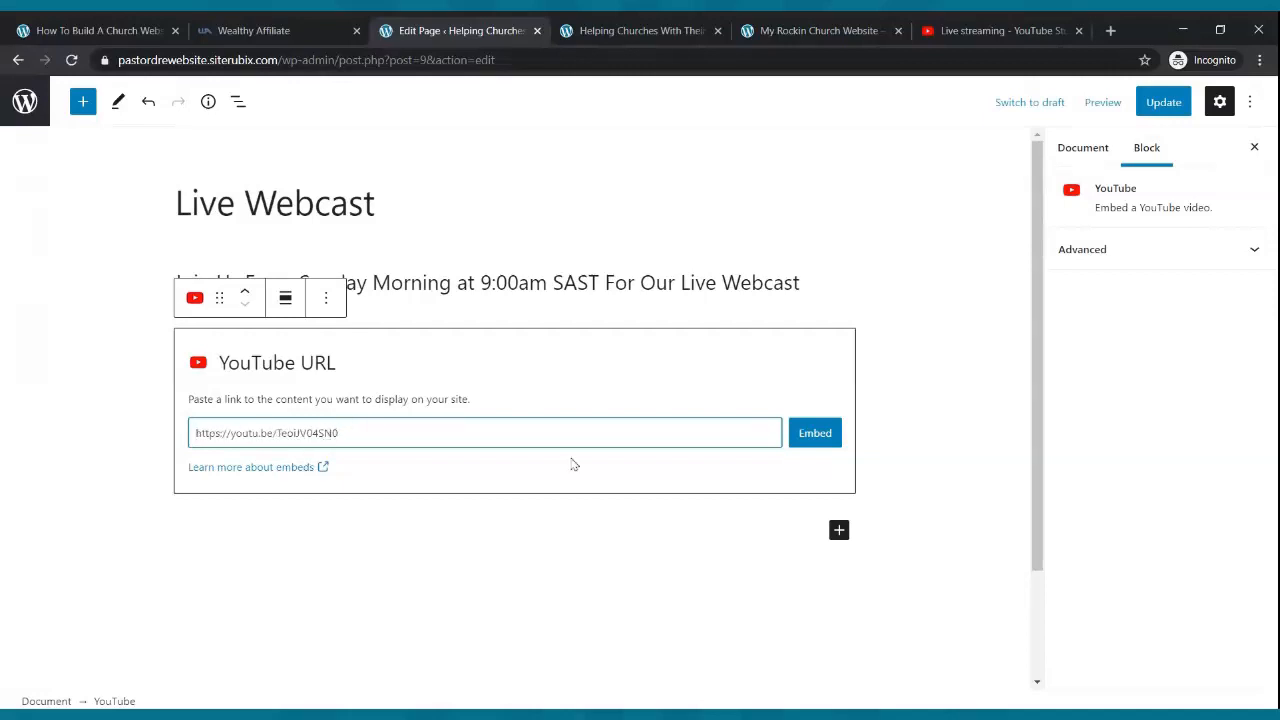
pyautogui.click(815, 433)
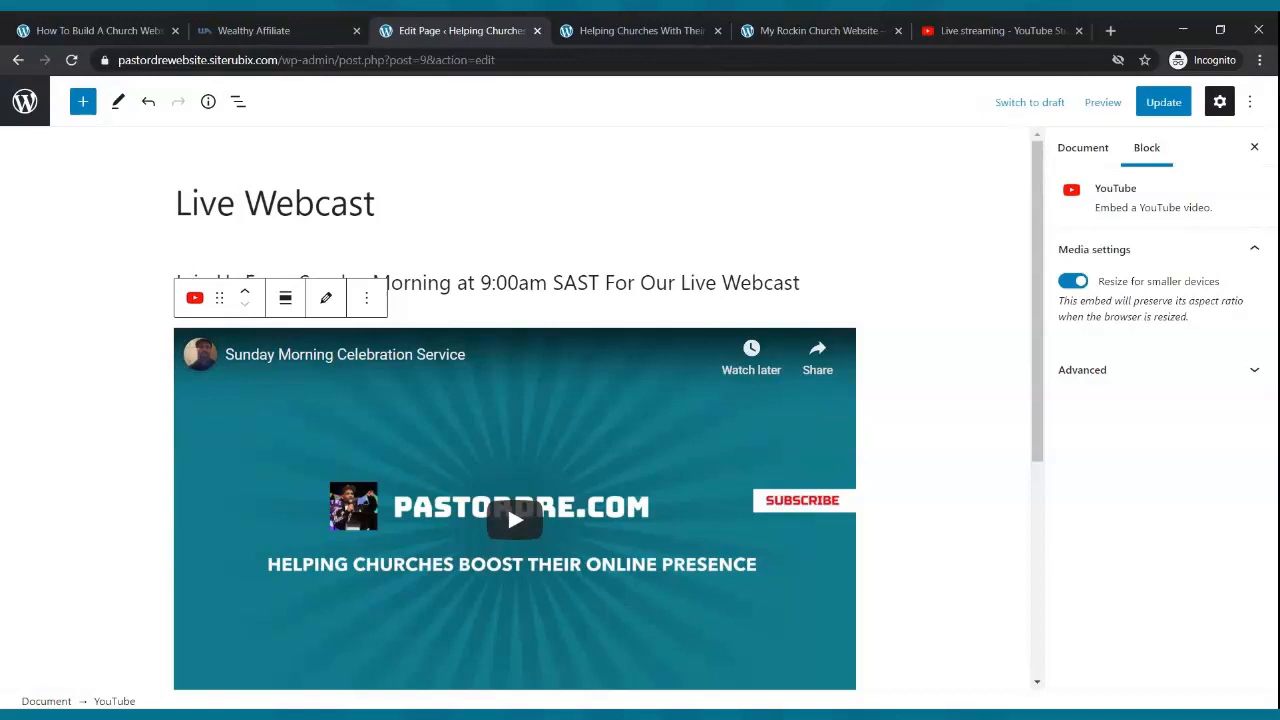
pyautogui.click(1160, 104)
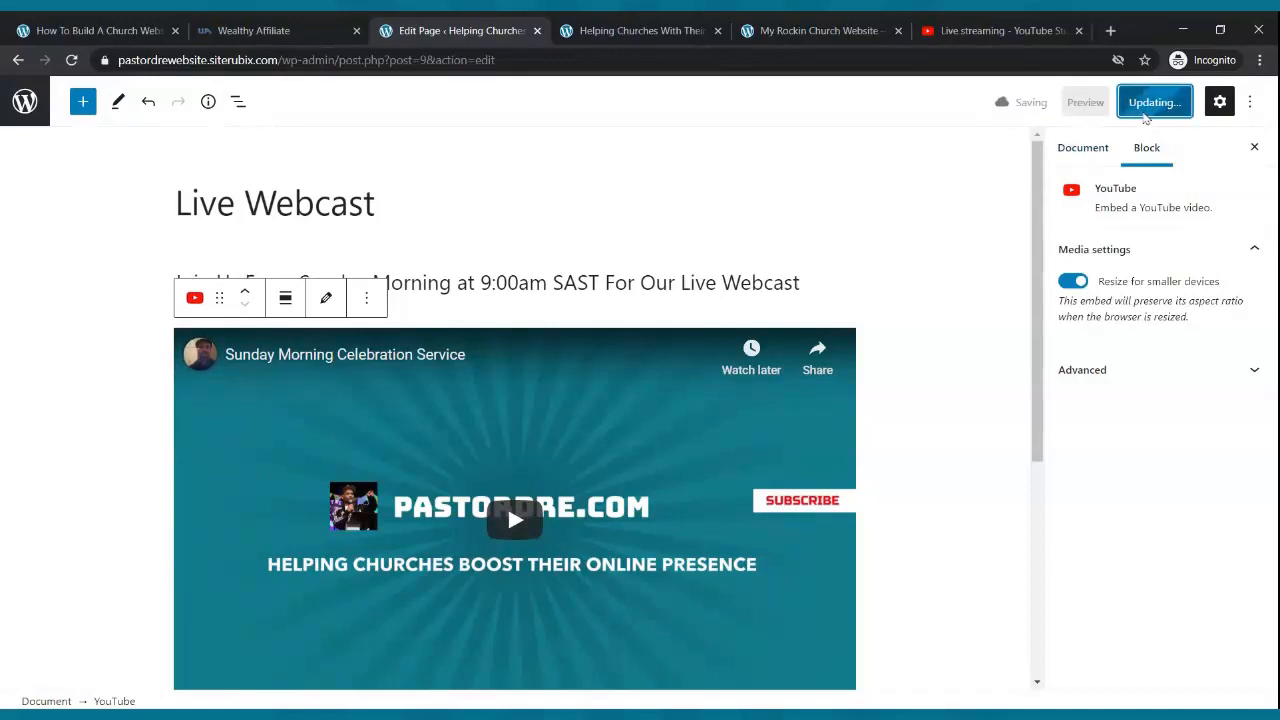
pyautogui.click(665, 27)
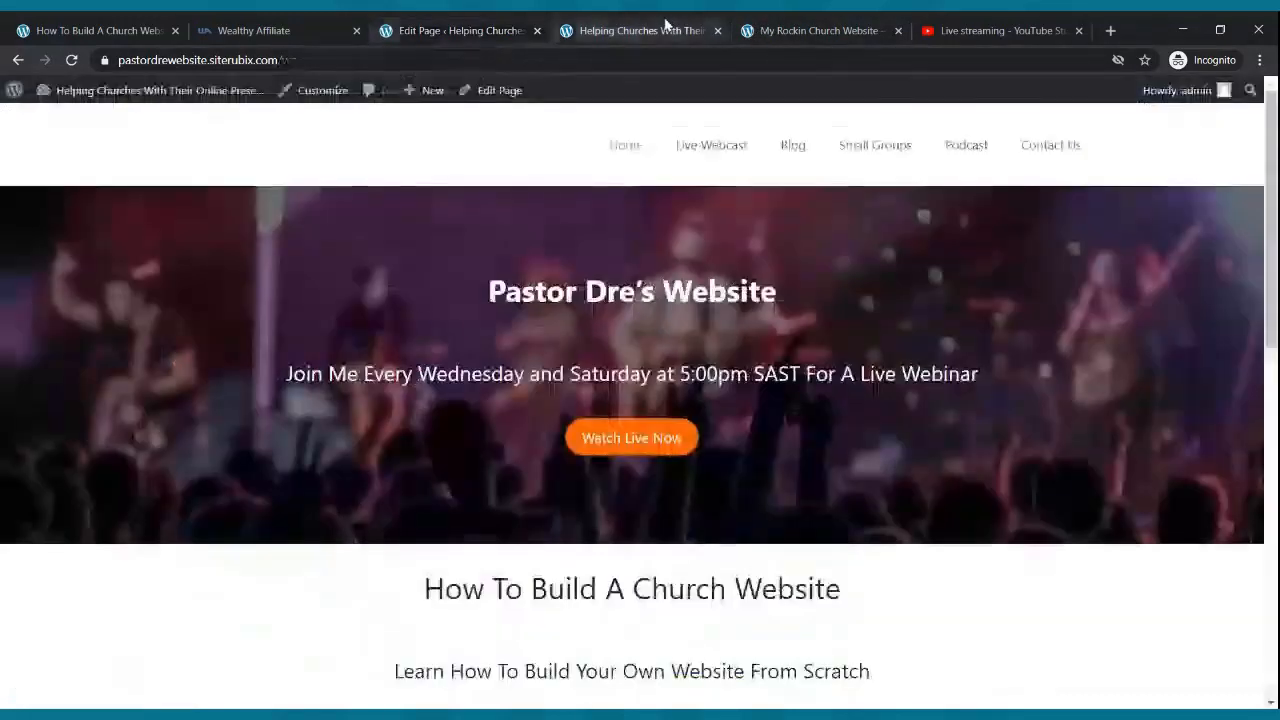
pyautogui.click(678, 150)
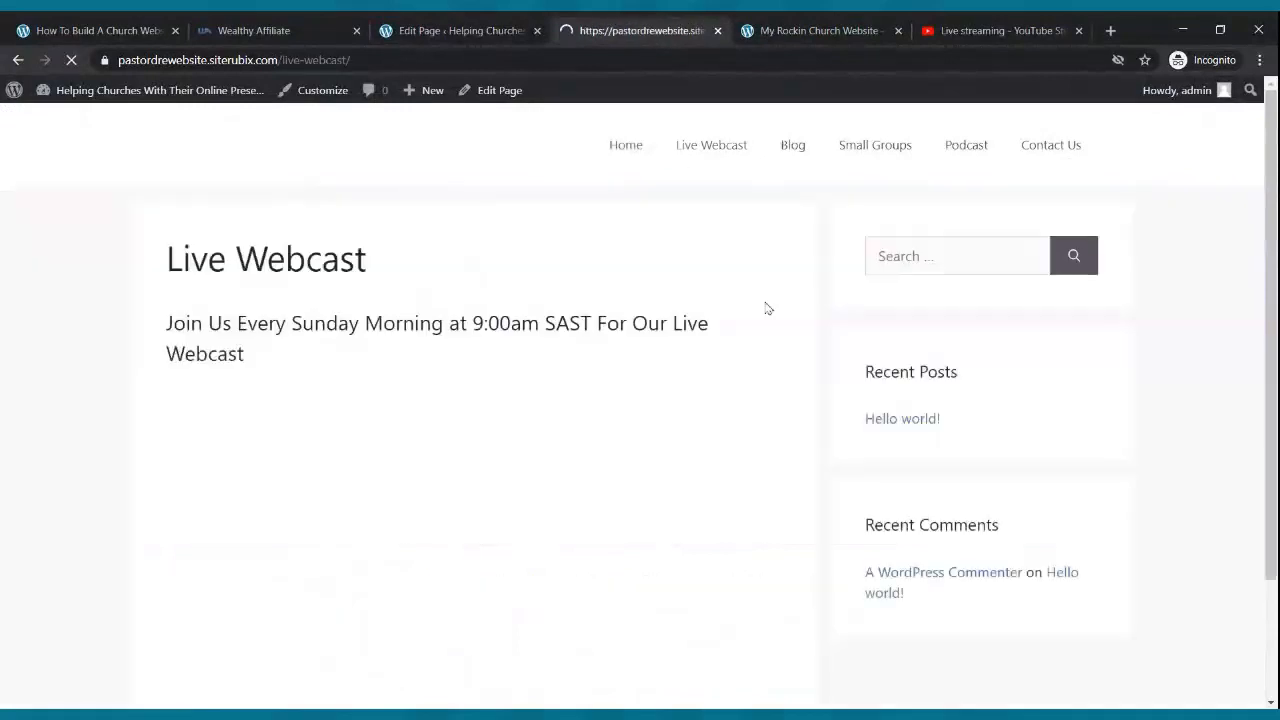
pyautogui.scroll(-2, 768, 292)
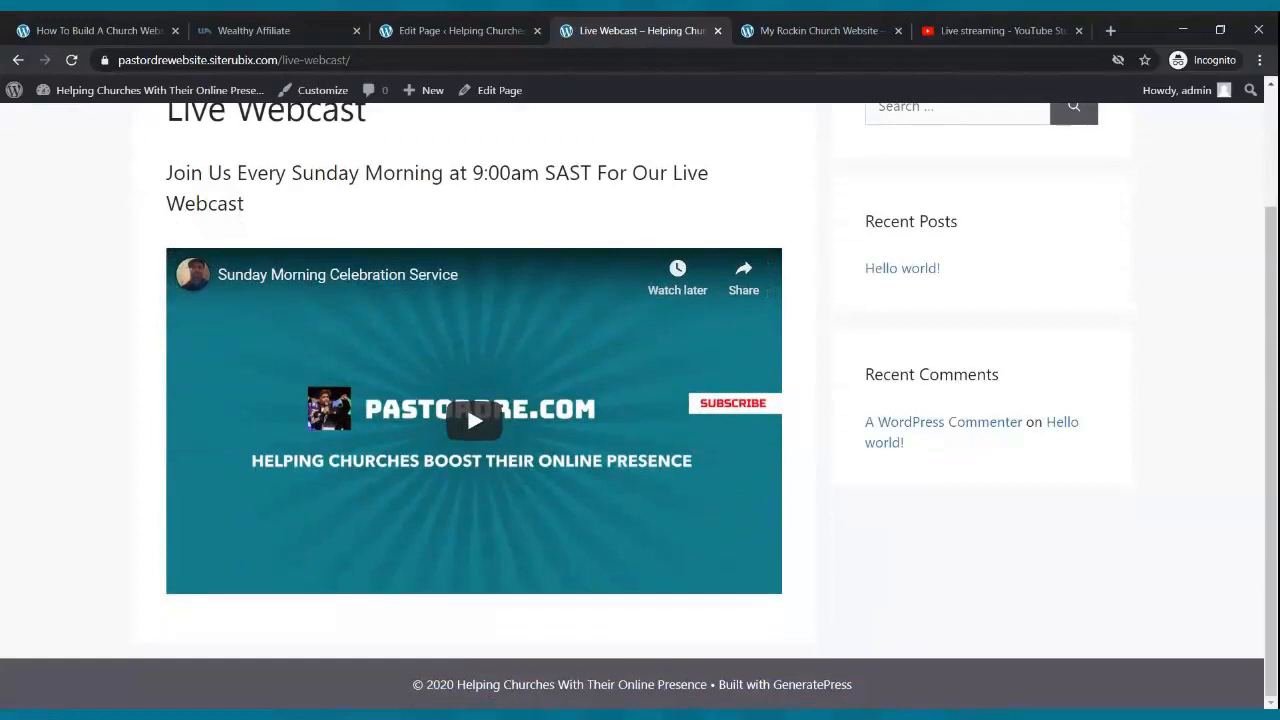
pyautogui.scroll(2, 775, 277)
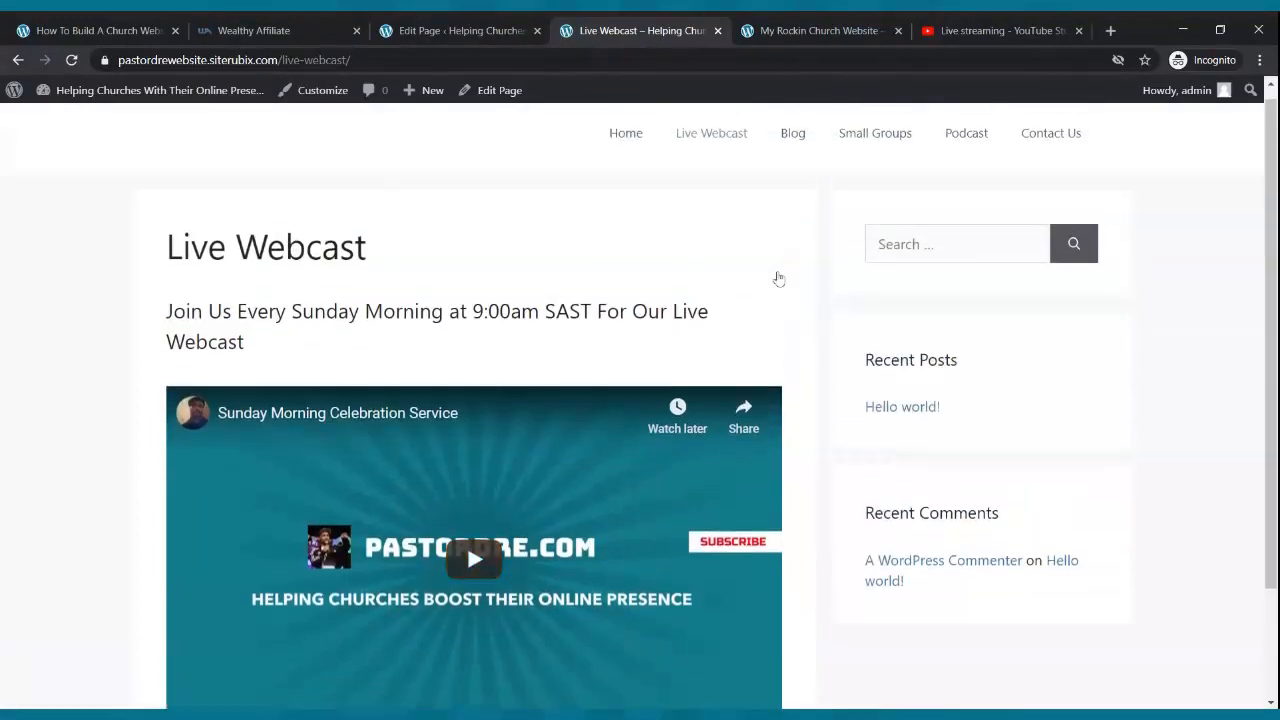
pyautogui.scroll(-2, 799, 272)
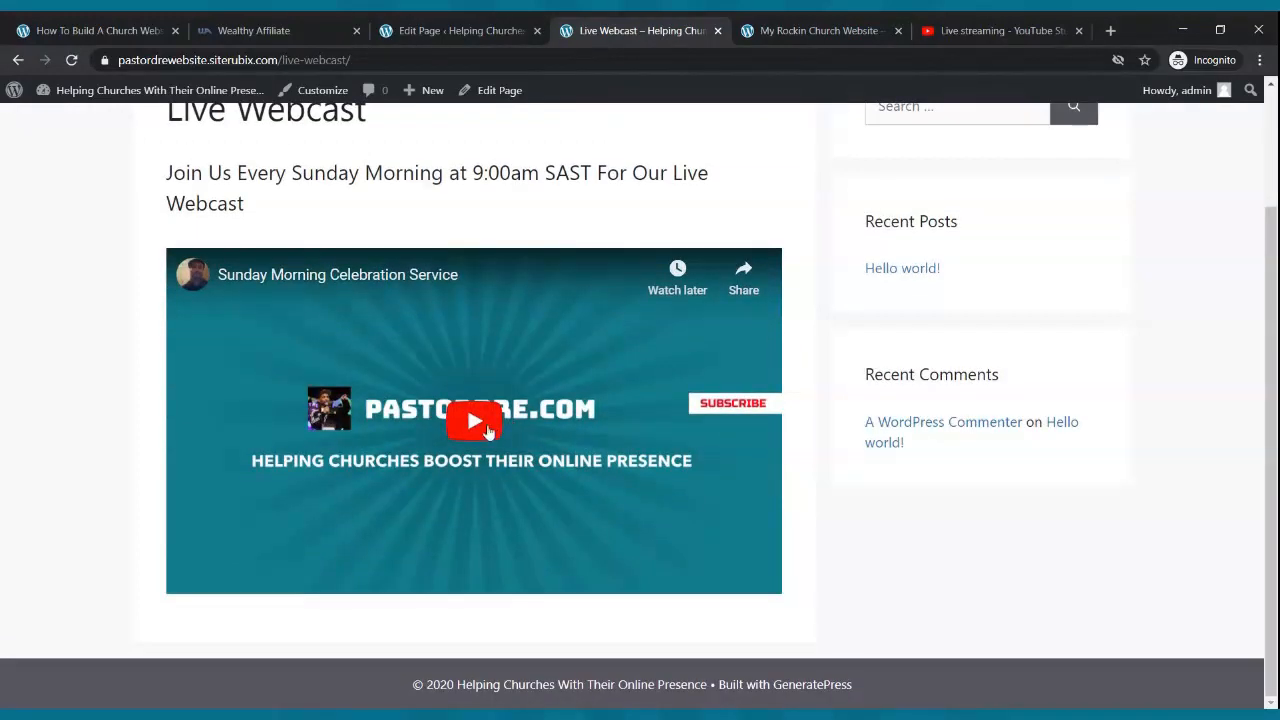
pyautogui.click(485, 432)
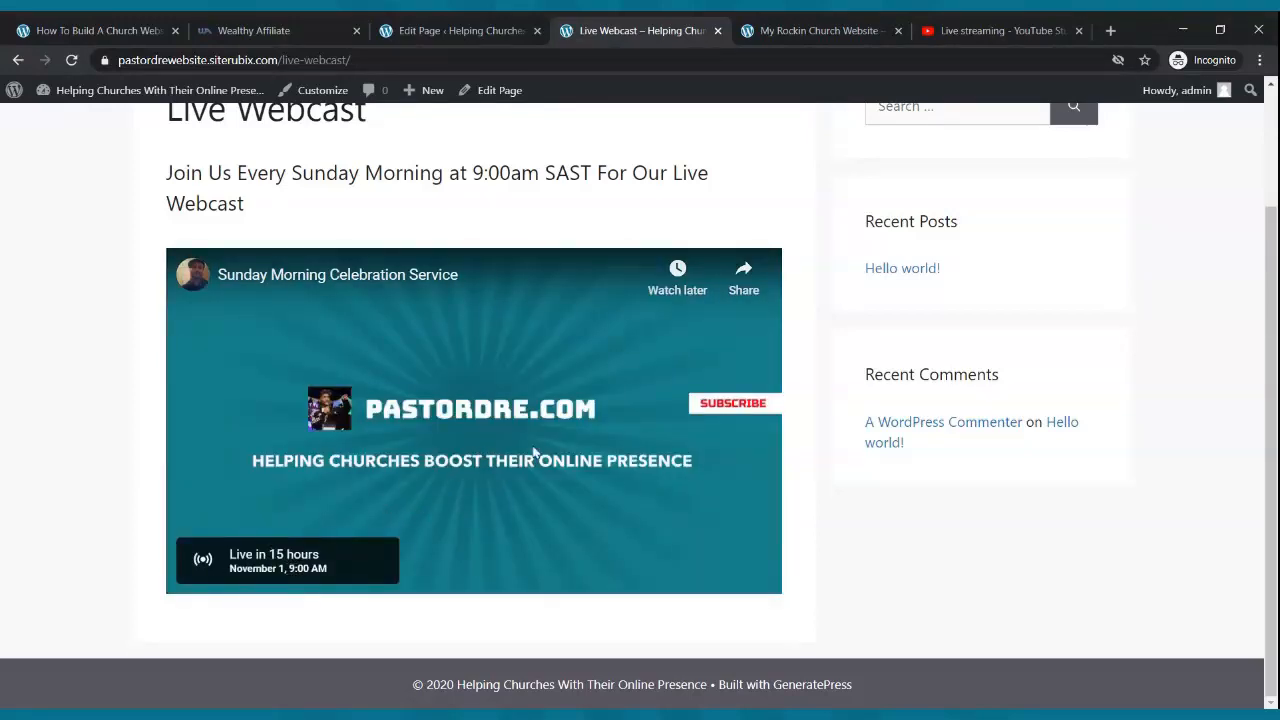
pyautogui.scroll(3, 672, 357)
pyautogui.scroll(-2, 670, 358)
pyautogui.scroll(2, 670, 358)
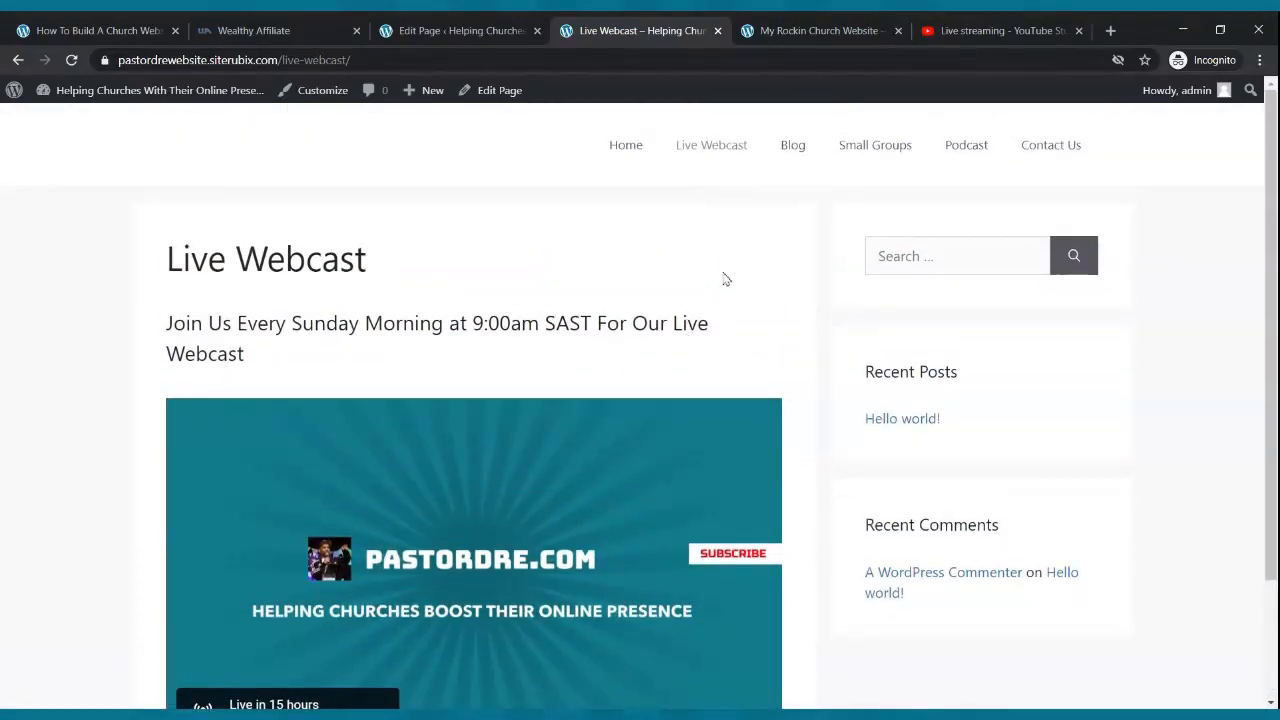
pyautogui.scroll(-1, 723, 286)
pyautogui.scroll(1, 663, 466)
pyautogui.scroll(-2, 800, 200)
pyautogui.scroll(2, 802, 198)
pyautogui.scroll(-2, 802, 198)
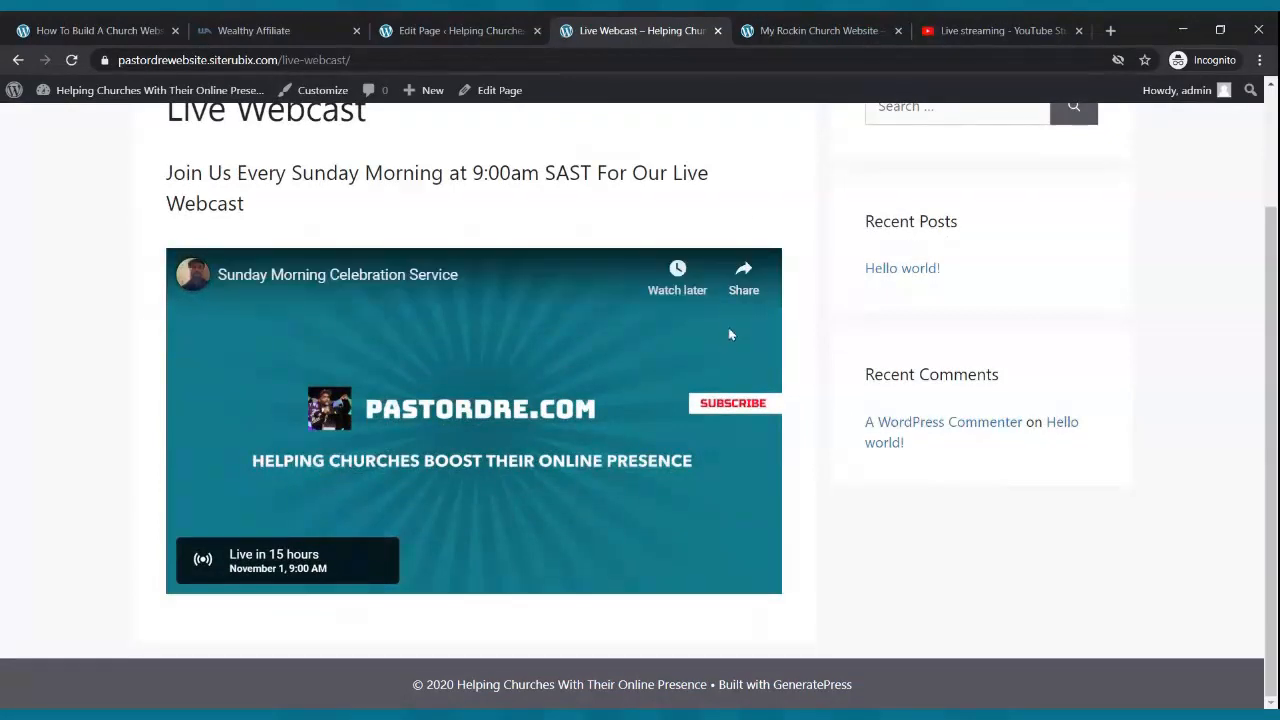
pyautogui.click(490, 30)
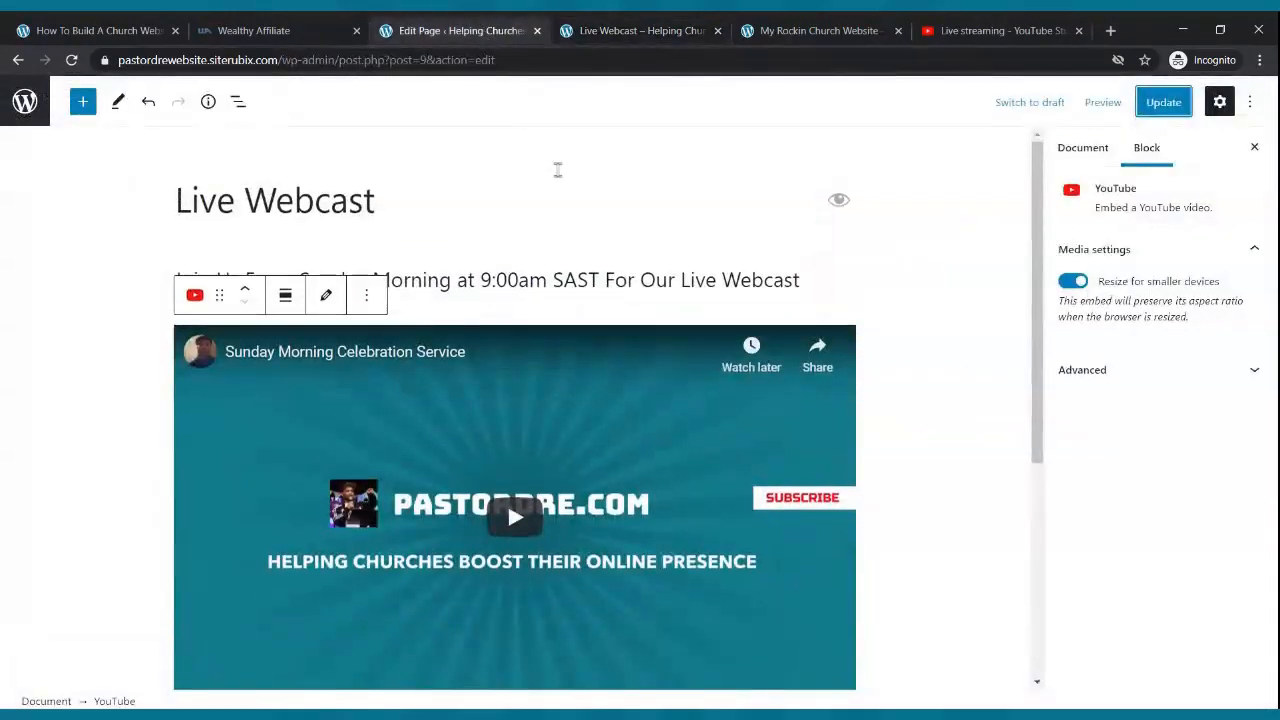
# - Insert the Two buttons pattern below the embedded video
pyautogui.scroll(-3, 560, 168)
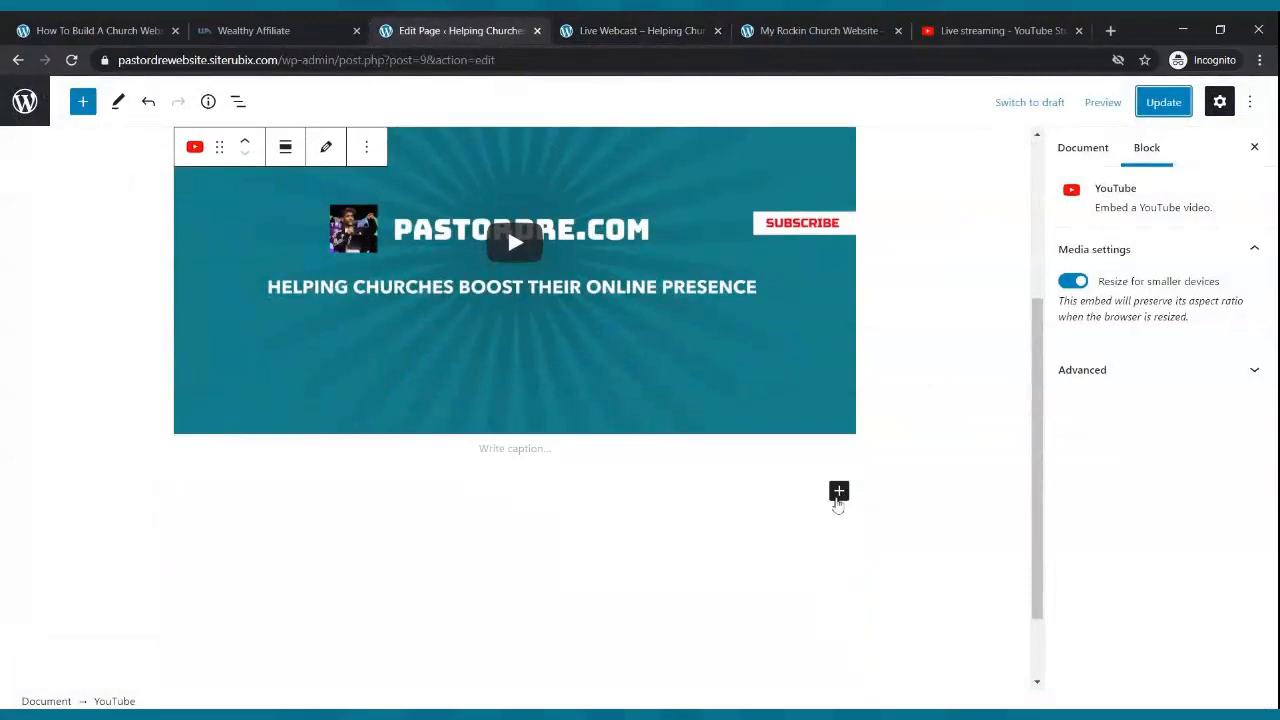
pyautogui.click(838, 493)
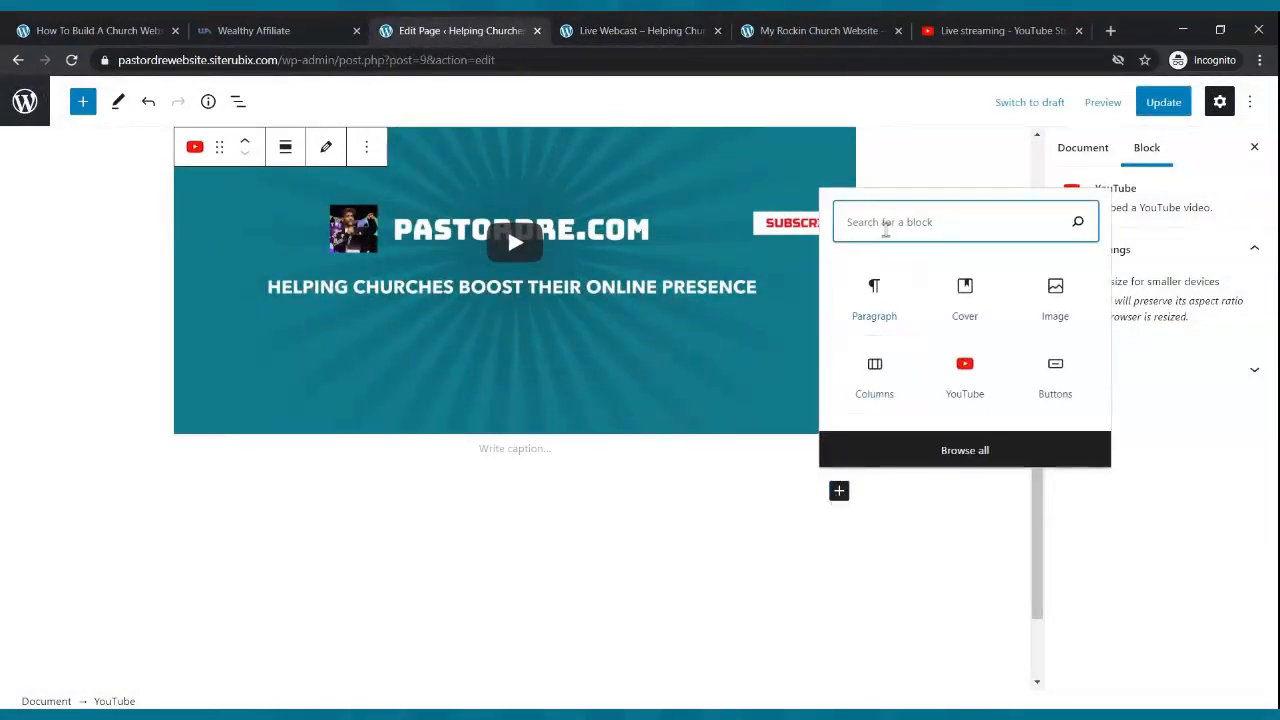
pyautogui.write('button')
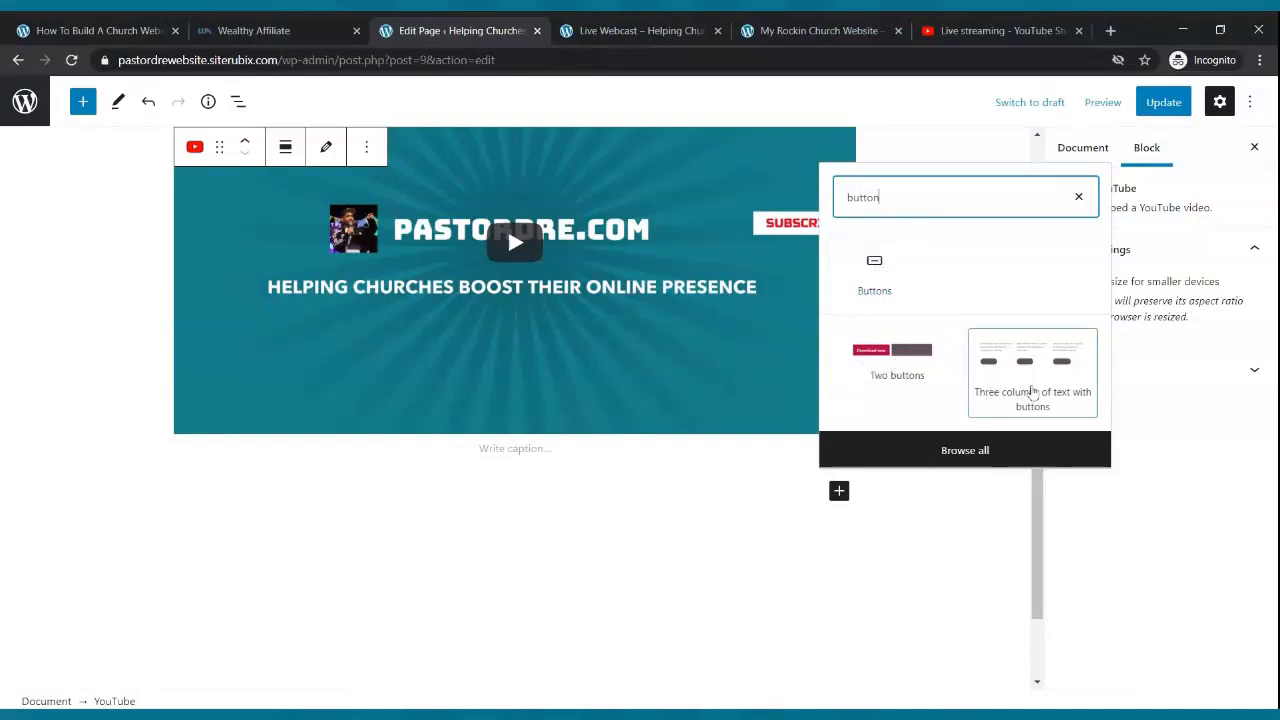
pyautogui.click(901, 367)
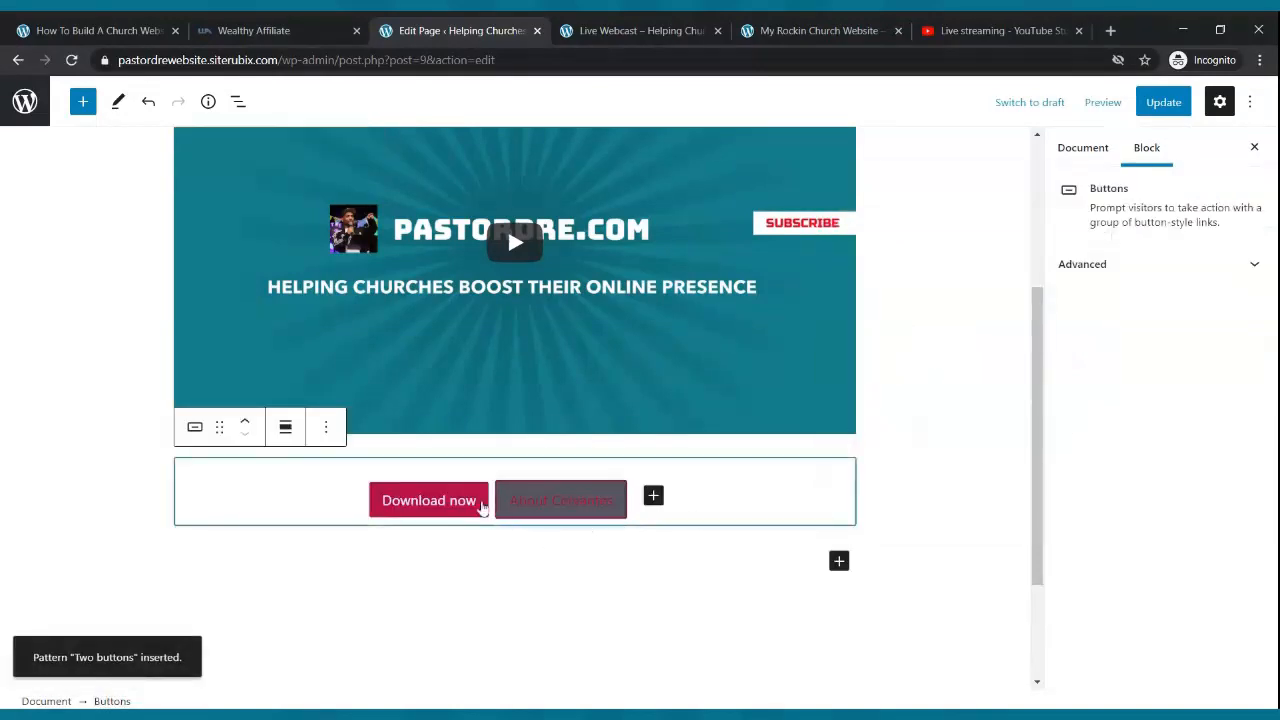
# - Relabel the two buttons 'Give Now' and 'Contact Us'
pyautogui.click(476, 510)
pyautogui.press('BackSpace')
pyautogui.press('BackSpace')
pyautogui.press('BackSpace')
pyautogui.press('BackSpace')
pyautogui.press('BackSpace')
pyautogui.press('BackSpace')
pyautogui.press('BackSpace')
pyautogui.press('BackSpace')
pyautogui.press('BackSpace')
pyautogui.press('BackSpace')
pyautogui.press('BackSpace')
pyautogui.press('BackSpace')
pyautogui.click(473, 507)
pyautogui.doubleClick(473, 507)
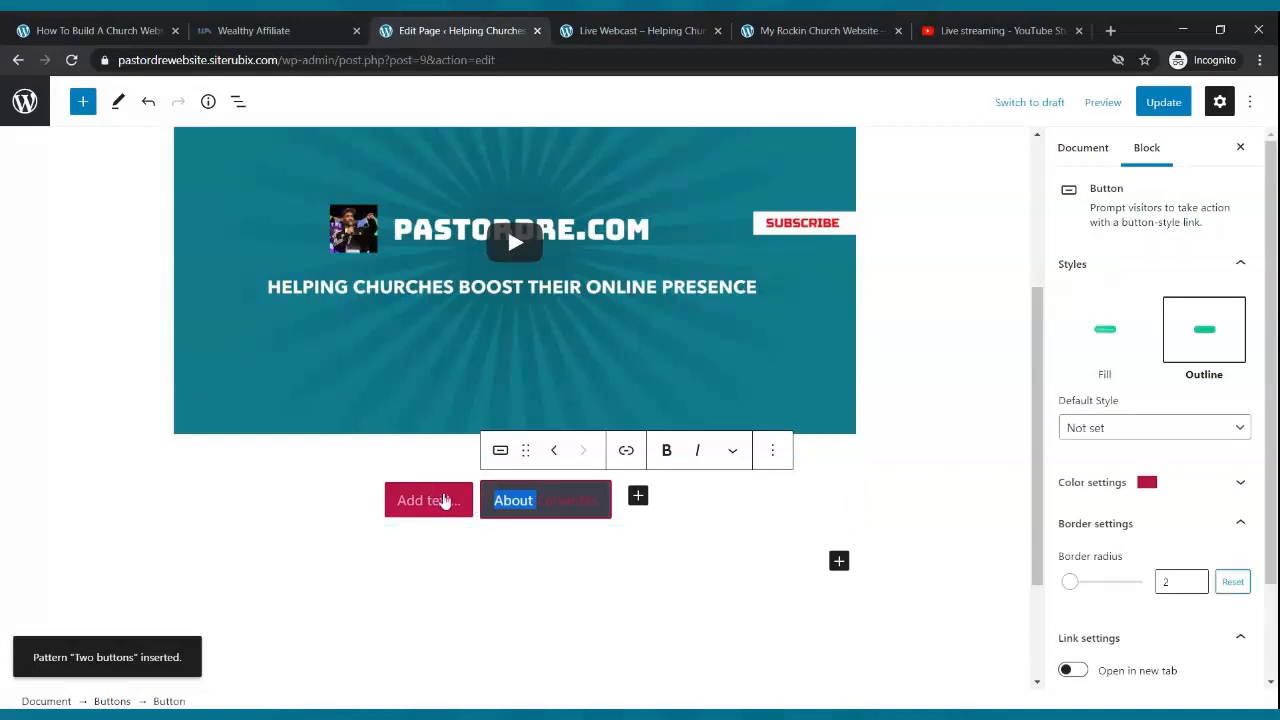
pyautogui.click(440, 501)
pyautogui.write('Give Now')
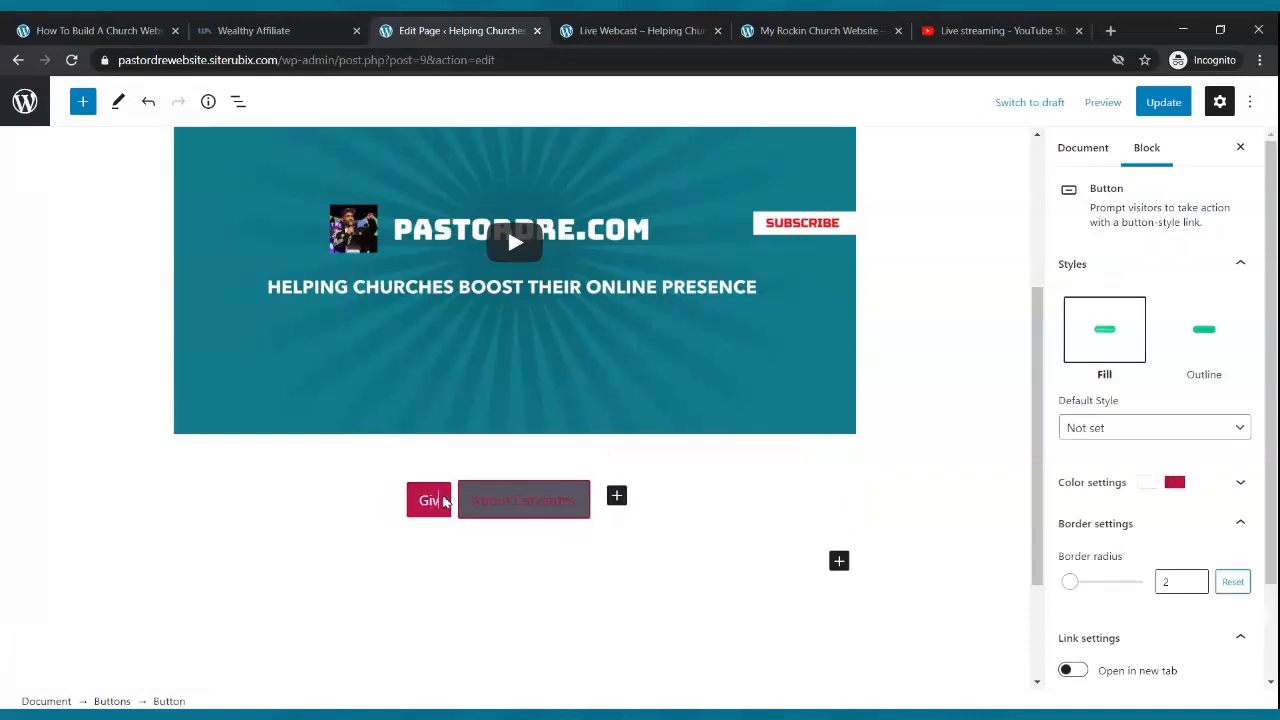
pyautogui.click(525, 506)
pyautogui.press('BackSpace')
pyautogui.press('BackSpace')
pyautogui.press('BackSpace')
pyautogui.press('BackSpace')
pyautogui.press('BackSpace')
pyautogui.press('BackSpace')
pyautogui.press('BackSpace')
pyautogui.press('BackSpace')
pyautogui.press('BackSpace')
pyautogui.press('BackSpace')
pyautogui.press('BackSpace')
pyautogui.press('BackSpace')
pyautogui.press('BackSpace')
pyautogui.press('BackSpace')
pyautogui.write('Contact Us')
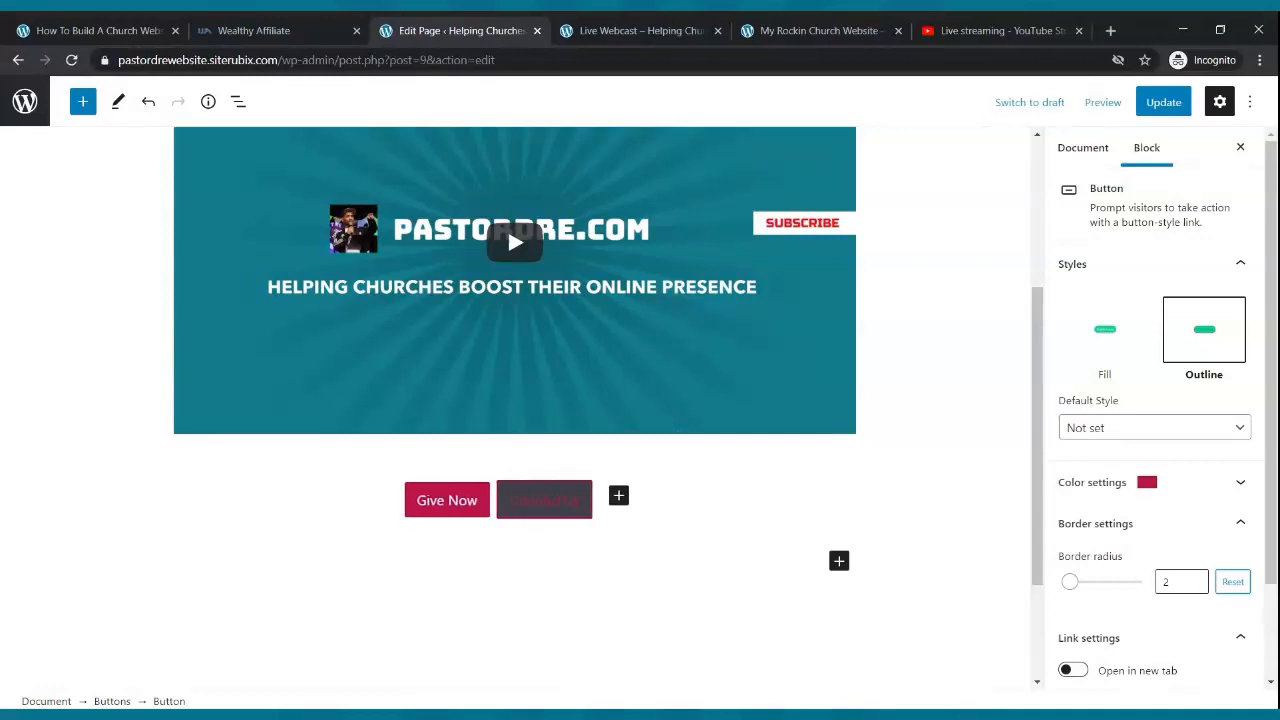
# - Give the Contact Us button white text on a red background
pyautogui.click(551, 531)
pyautogui.click(589, 512)
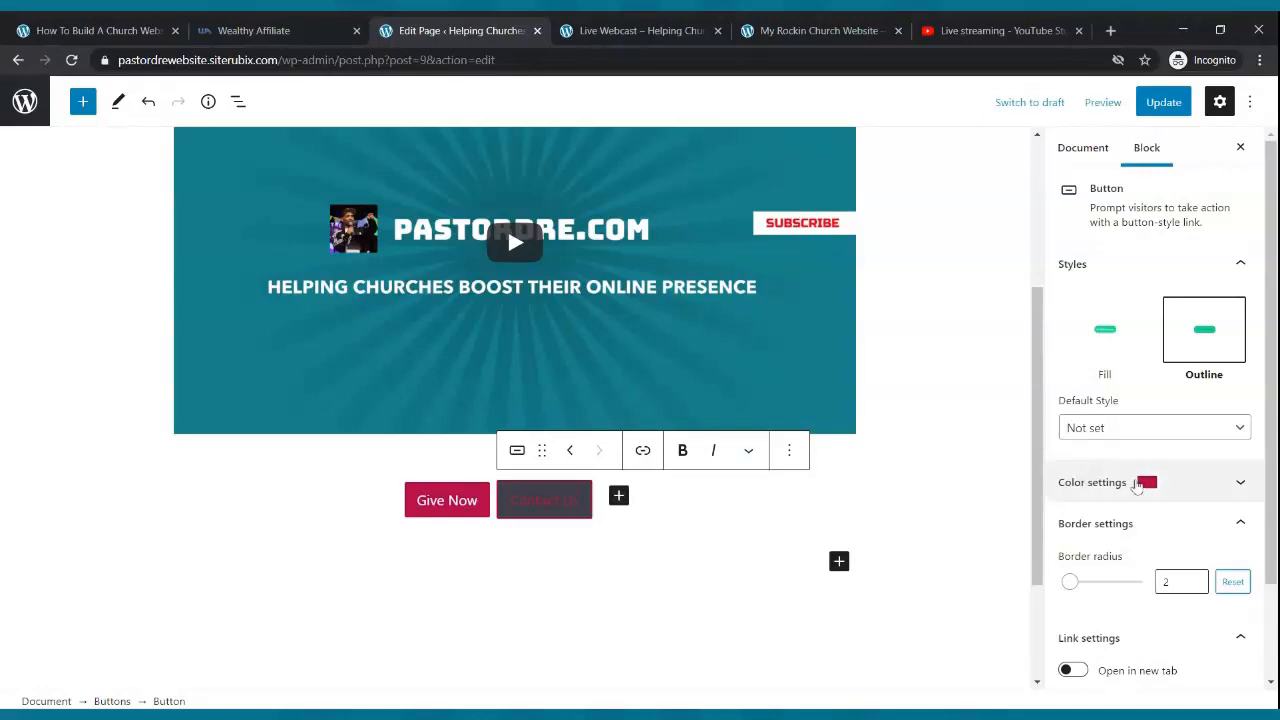
pyautogui.click(1176, 483)
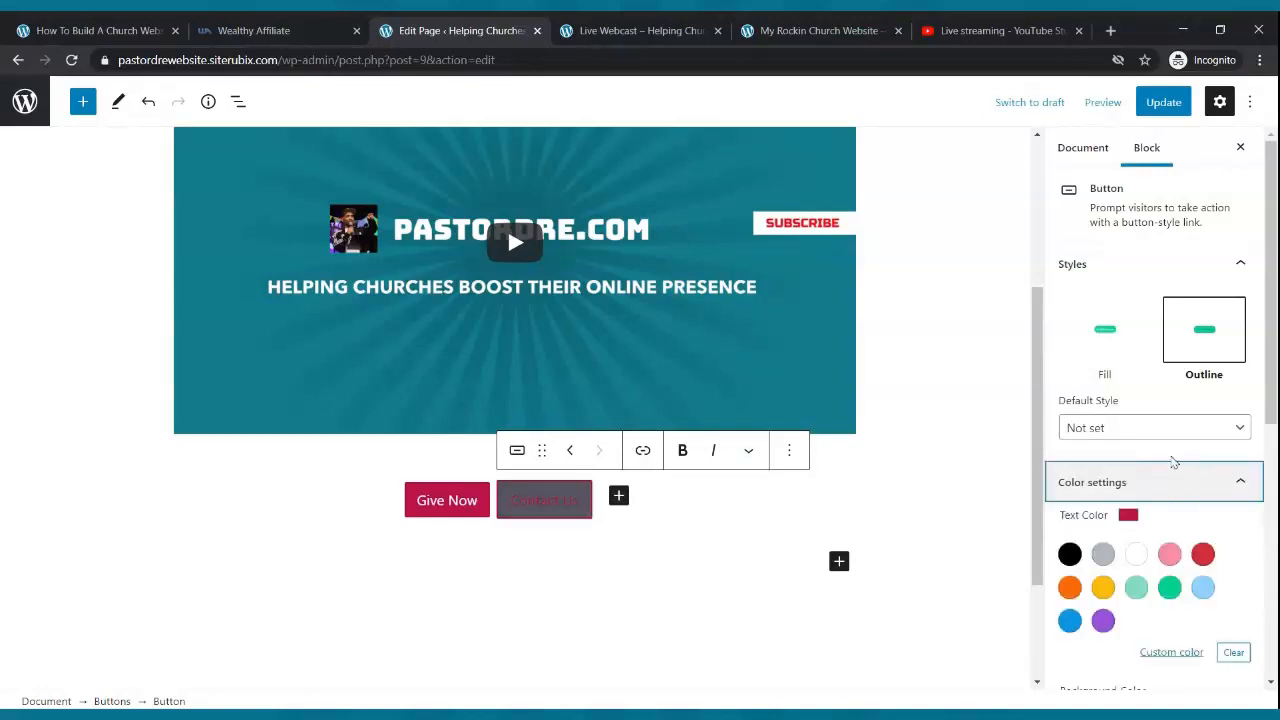
pyautogui.click(1137, 417)
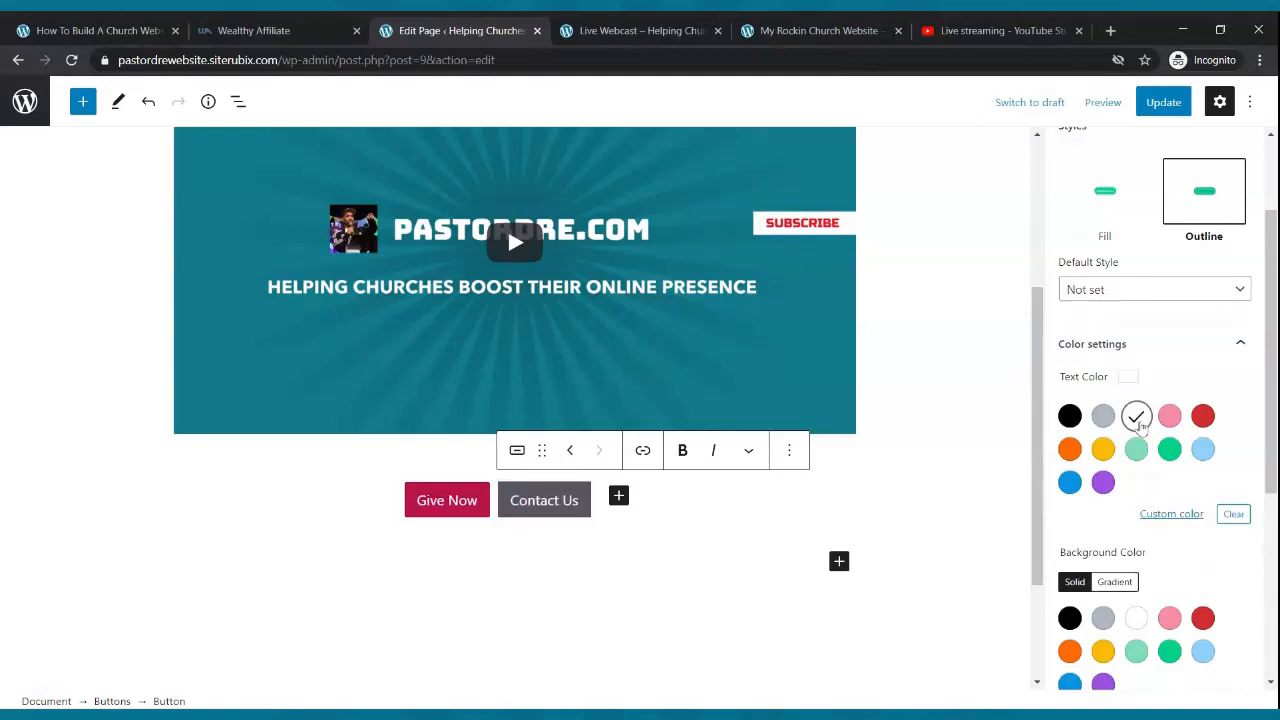
pyautogui.click(1171, 650)
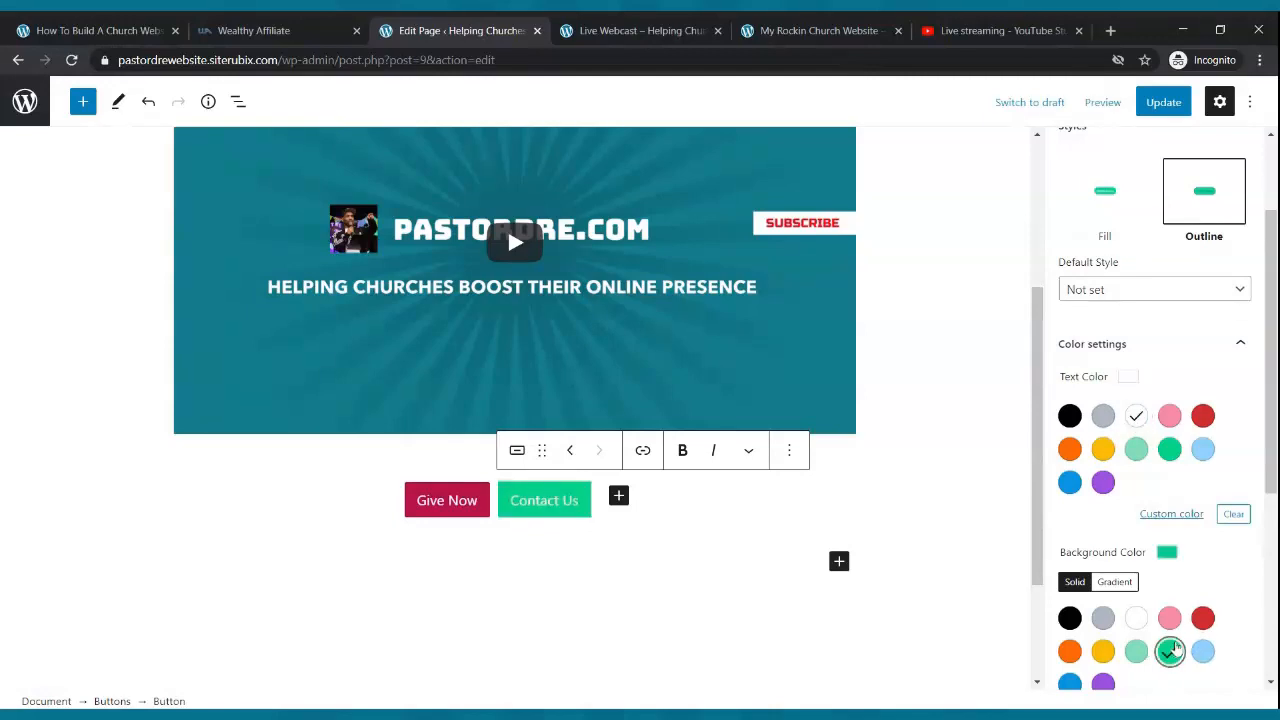
pyautogui.click(1203, 618)
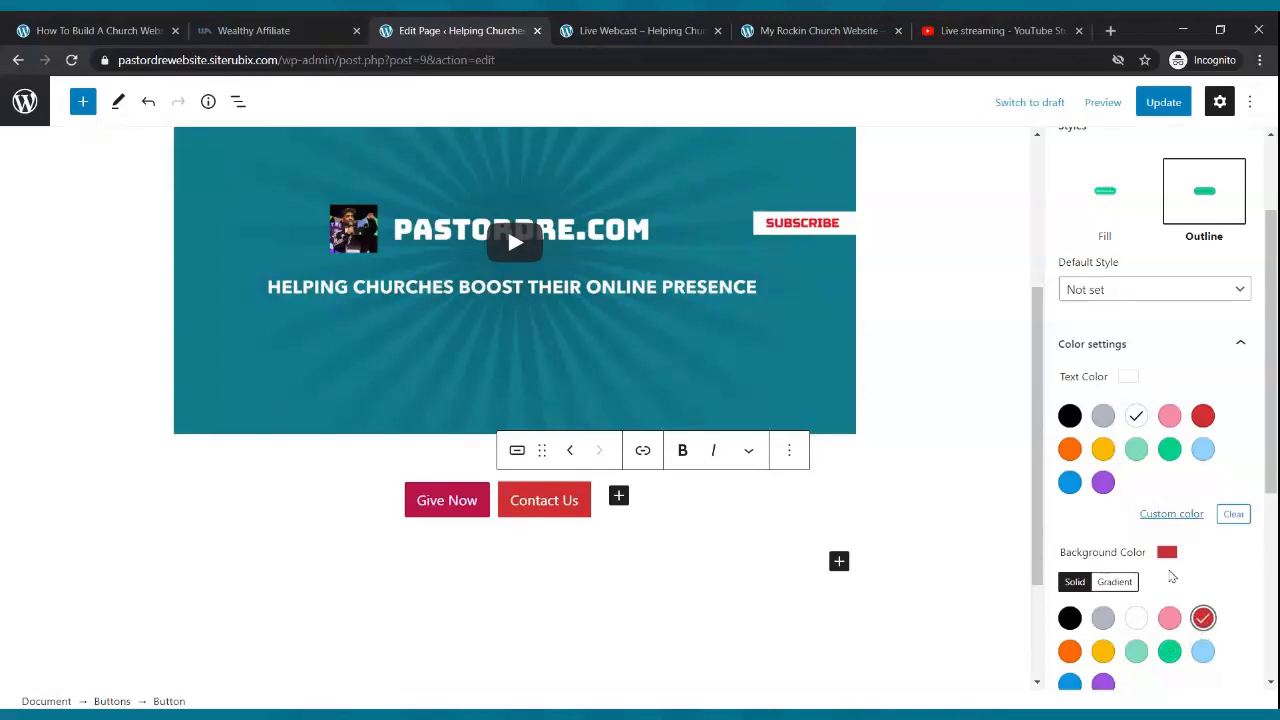
# - Give the Give Now button white text on green, then update the page
pyautogui.click(484, 519)
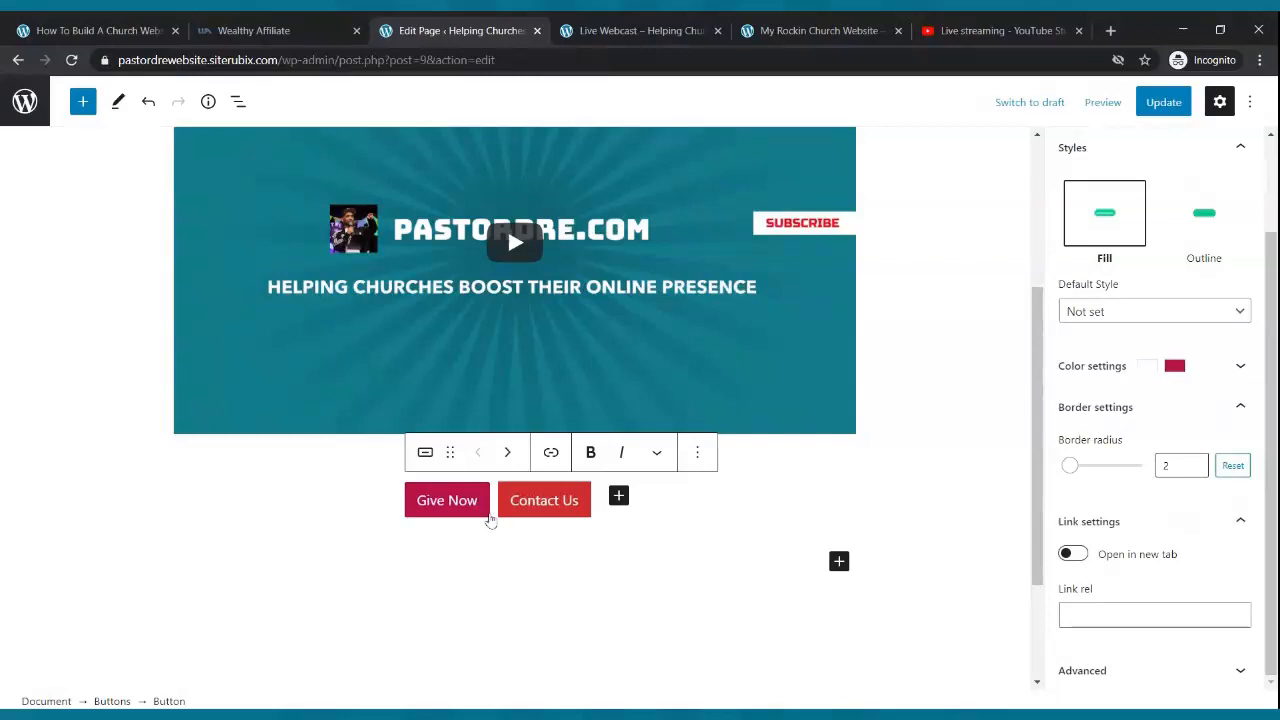
pyautogui.click(1188, 380)
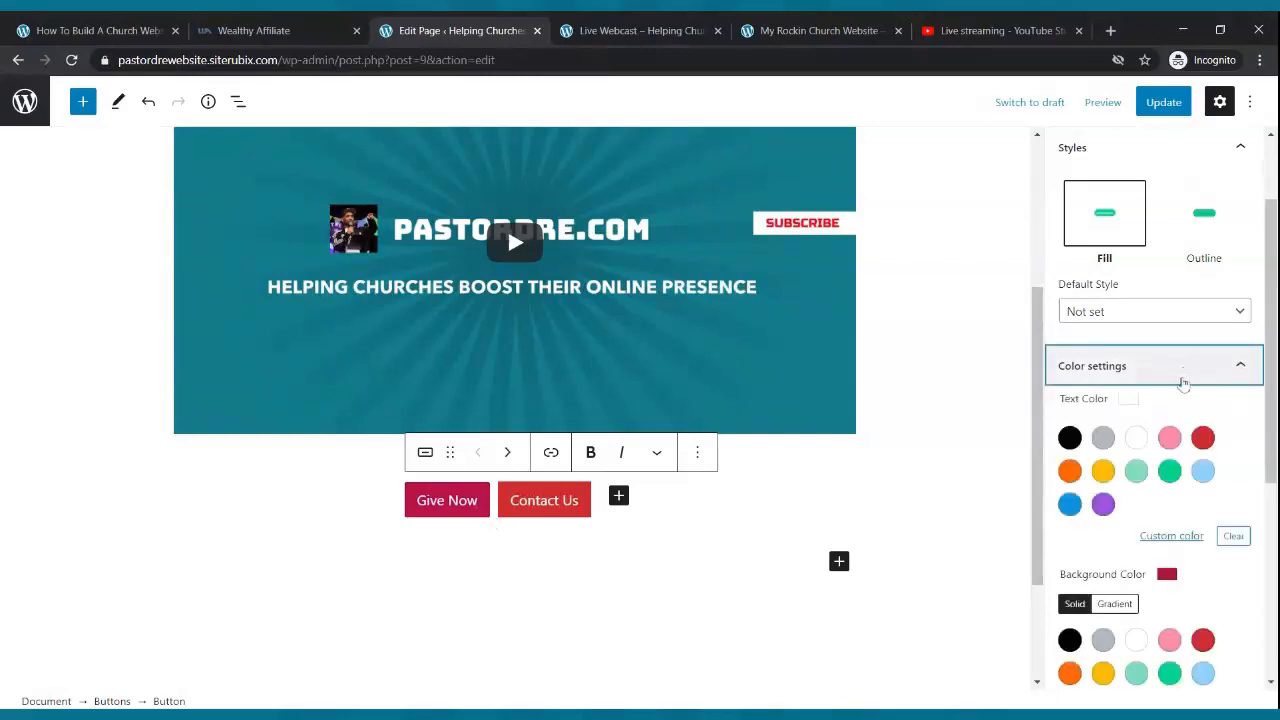
pyautogui.click(1170, 471)
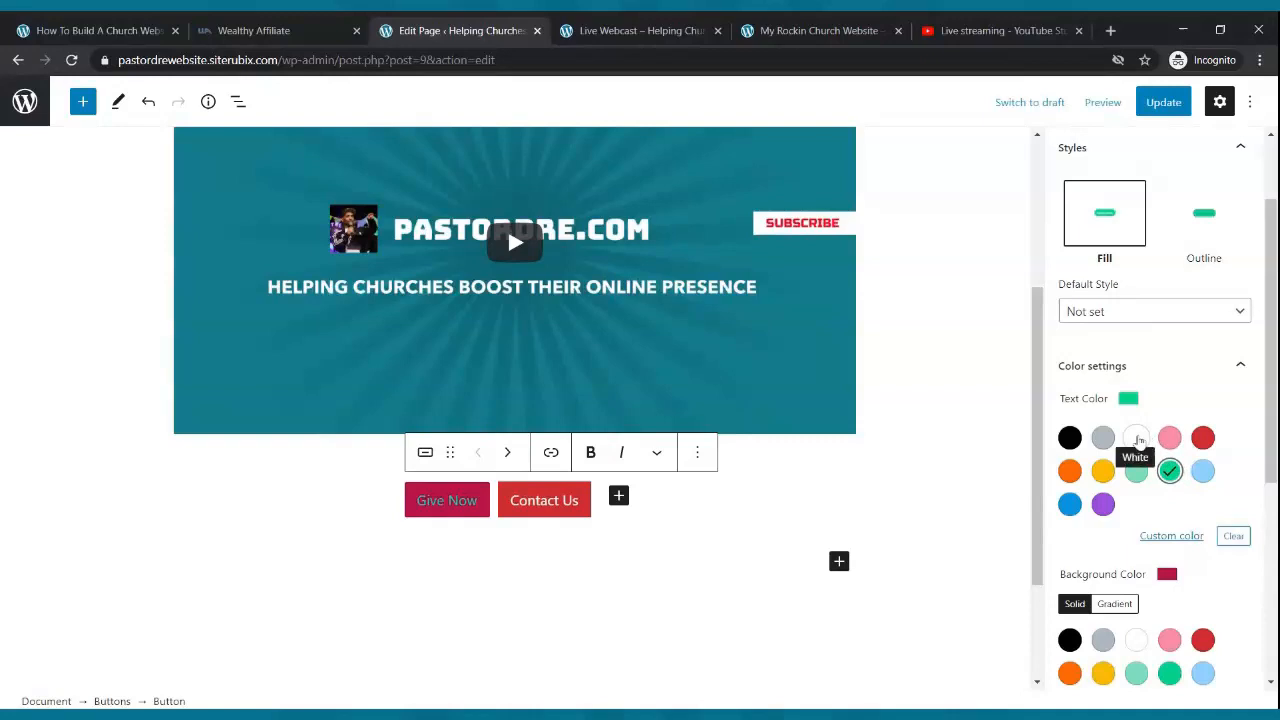
pyautogui.click(1137, 438)
pyautogui.scroll(-2, 1138, 440)
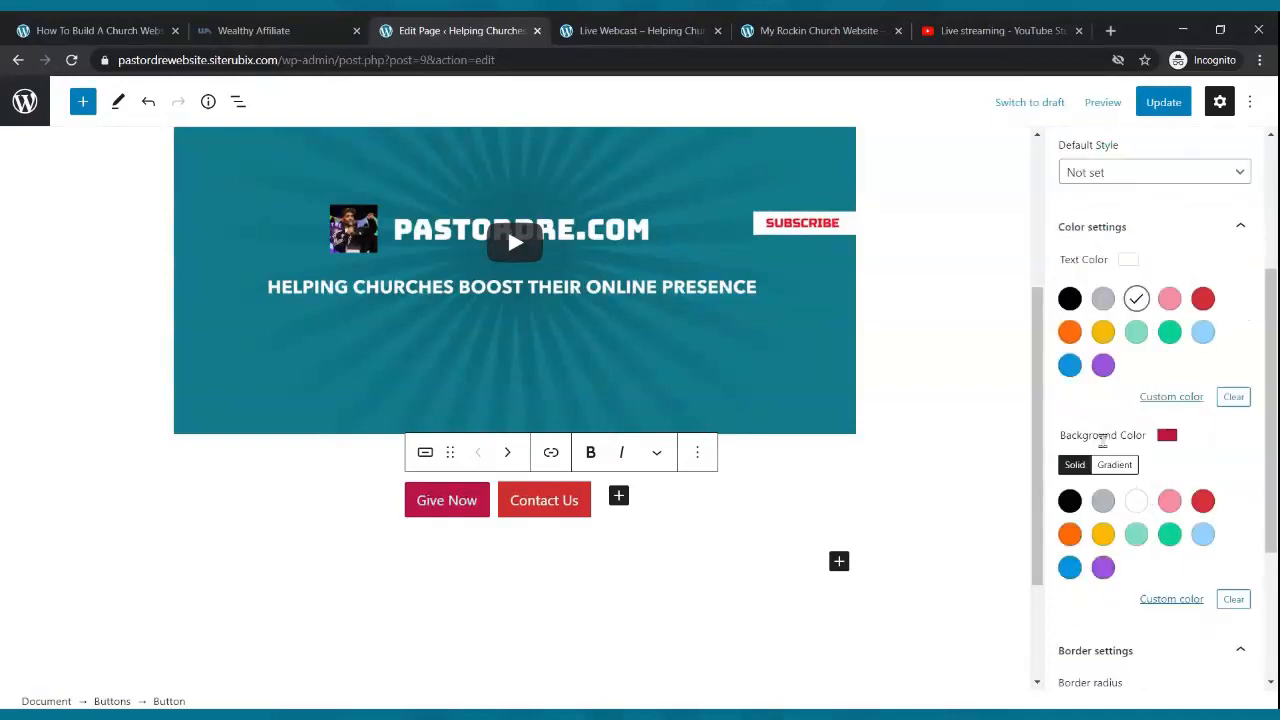
pyautogui.click(1169, 536)
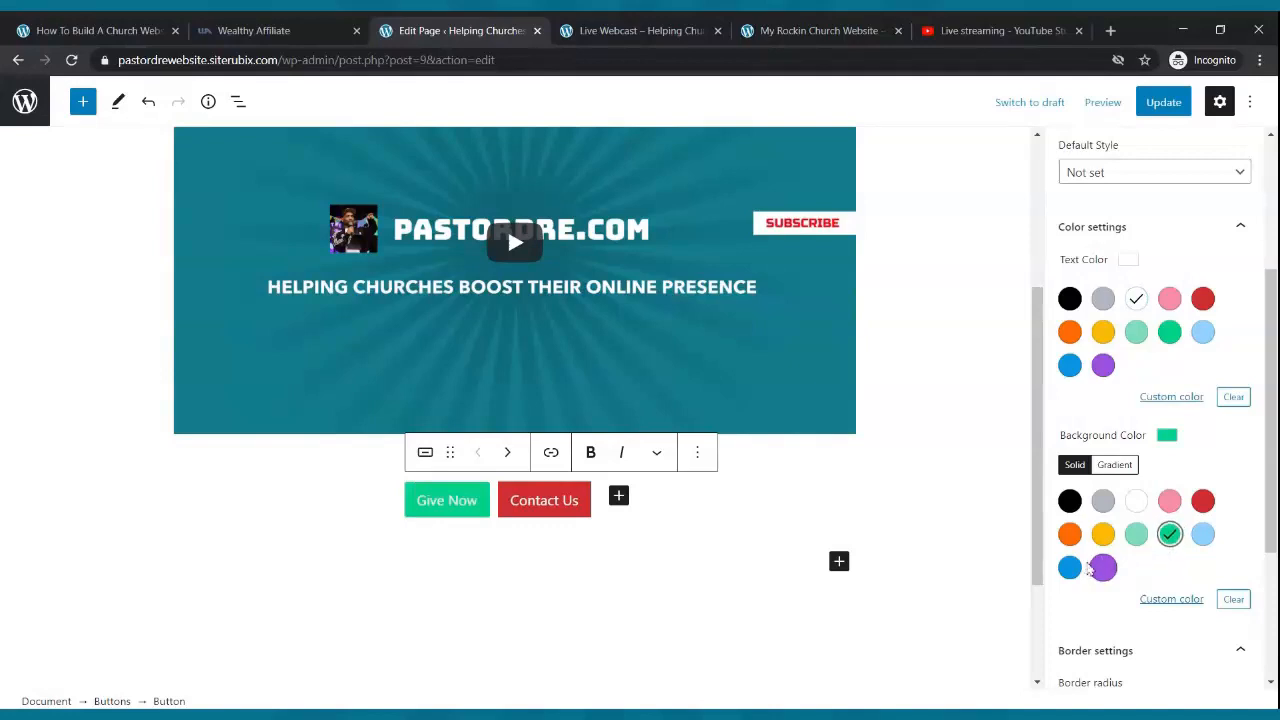
pyautogui.click(1069, 567)
pyautogui.click(1169, 534)
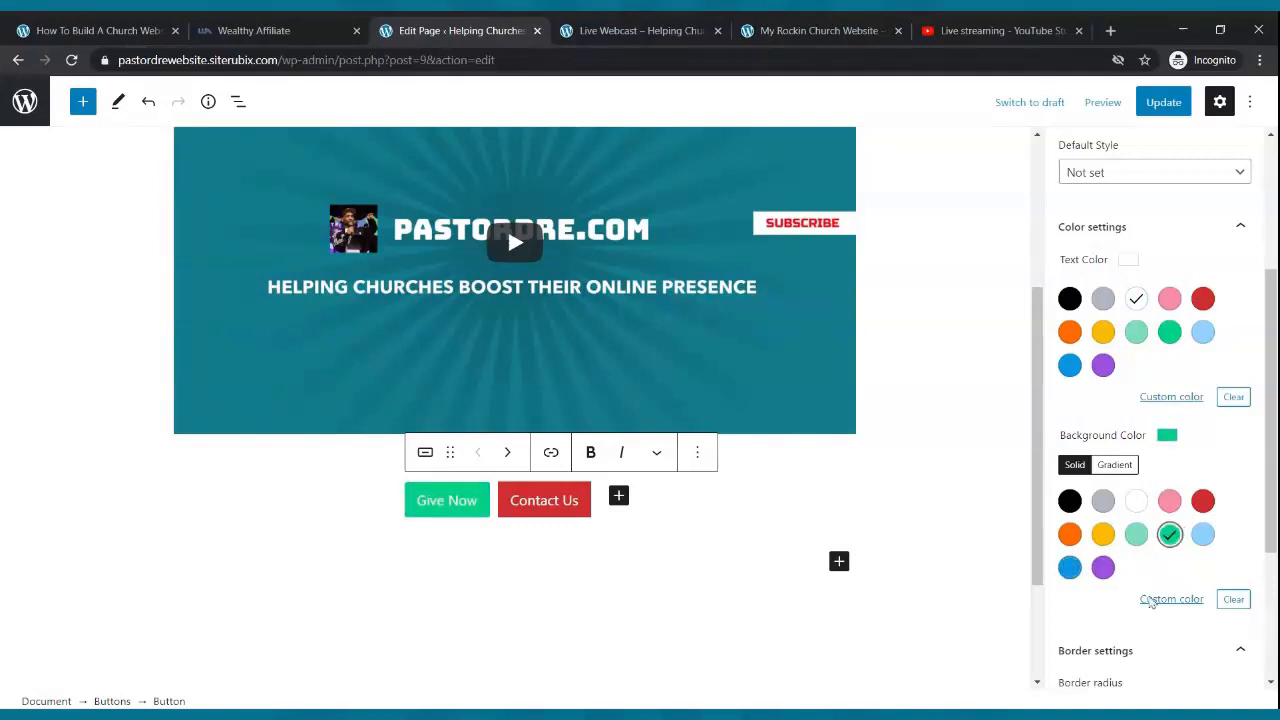
pyautogui.click(1158, 108)
pyautogui.click(552, 454)
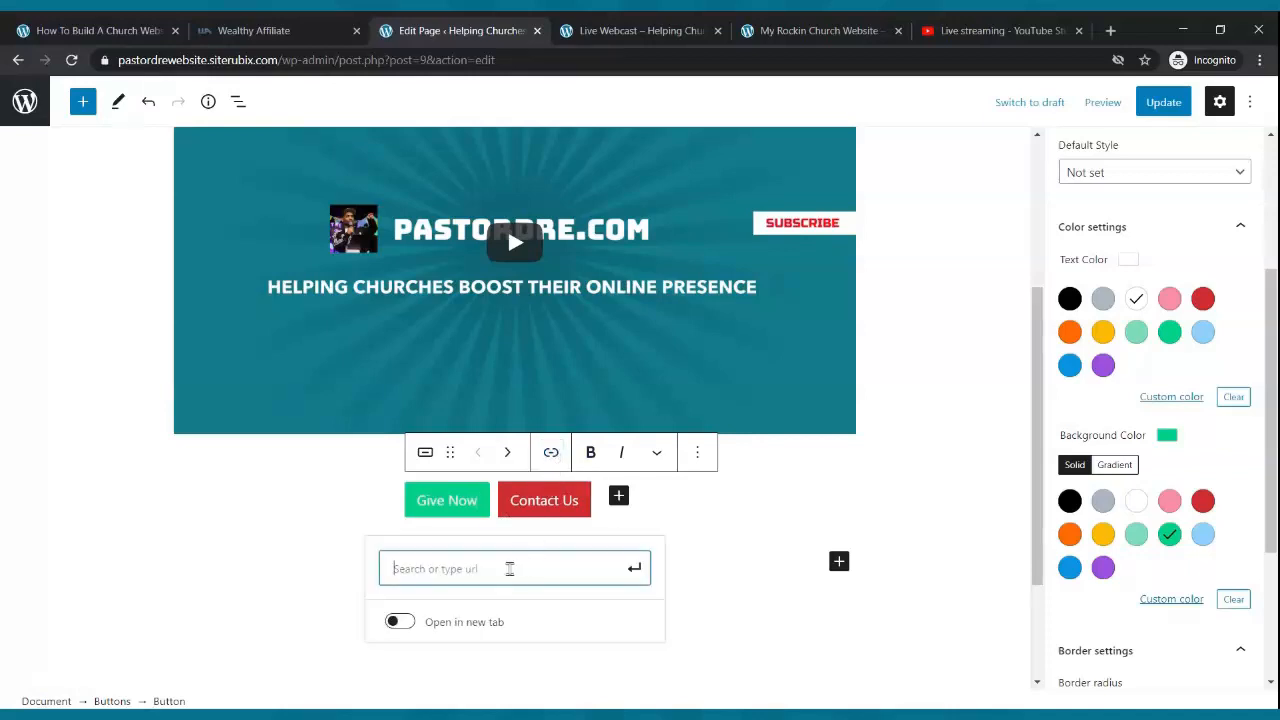
pyautogui.write('https')
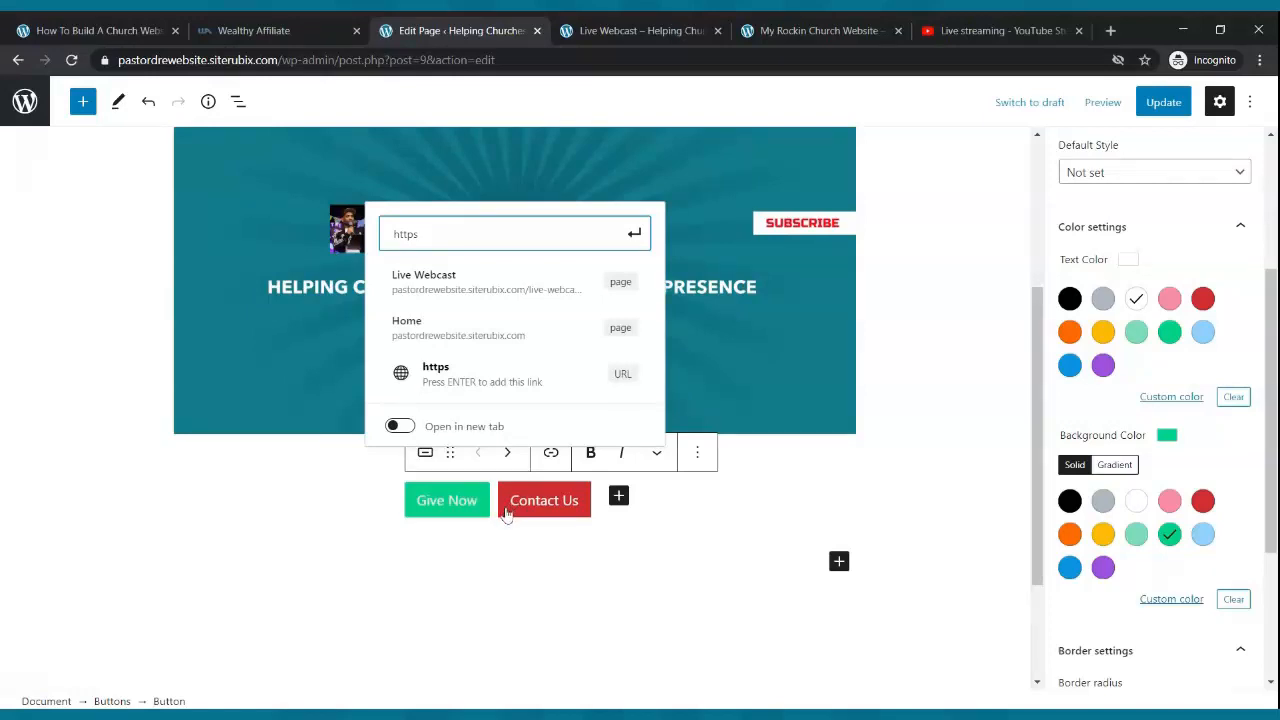
pyautogui.write('://paypal.com')
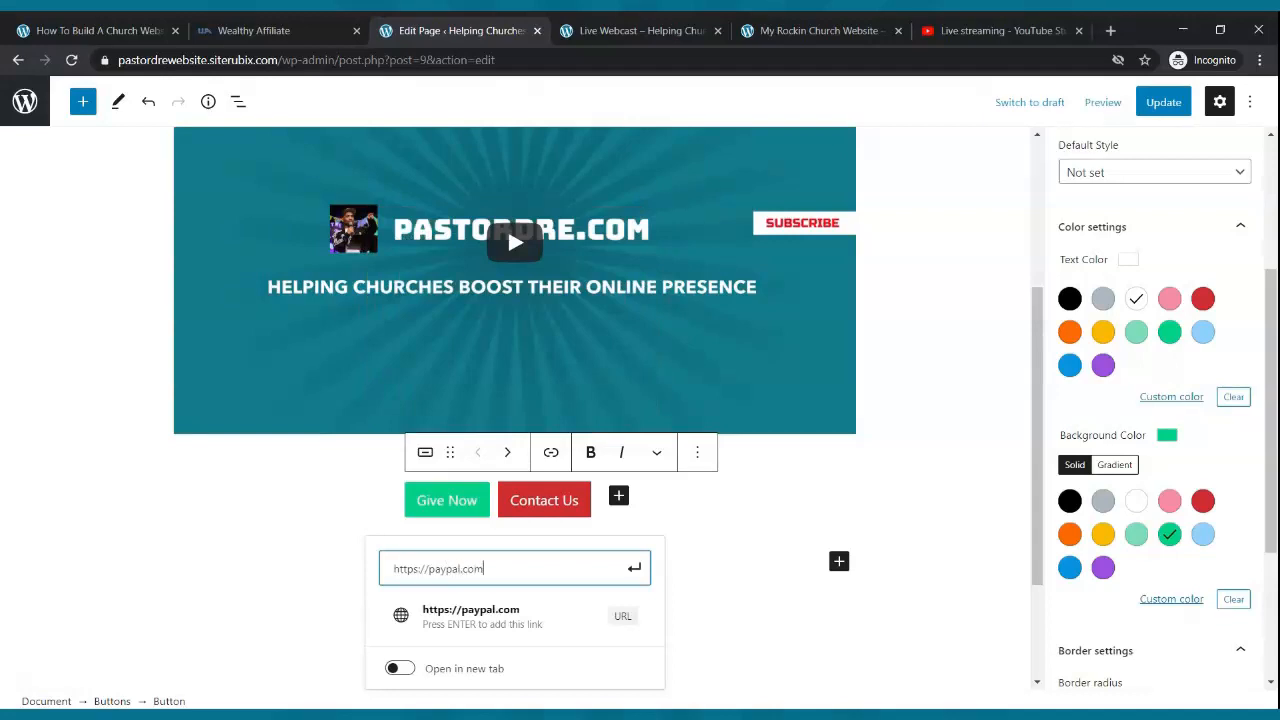
pyautogui.click(634, 567)
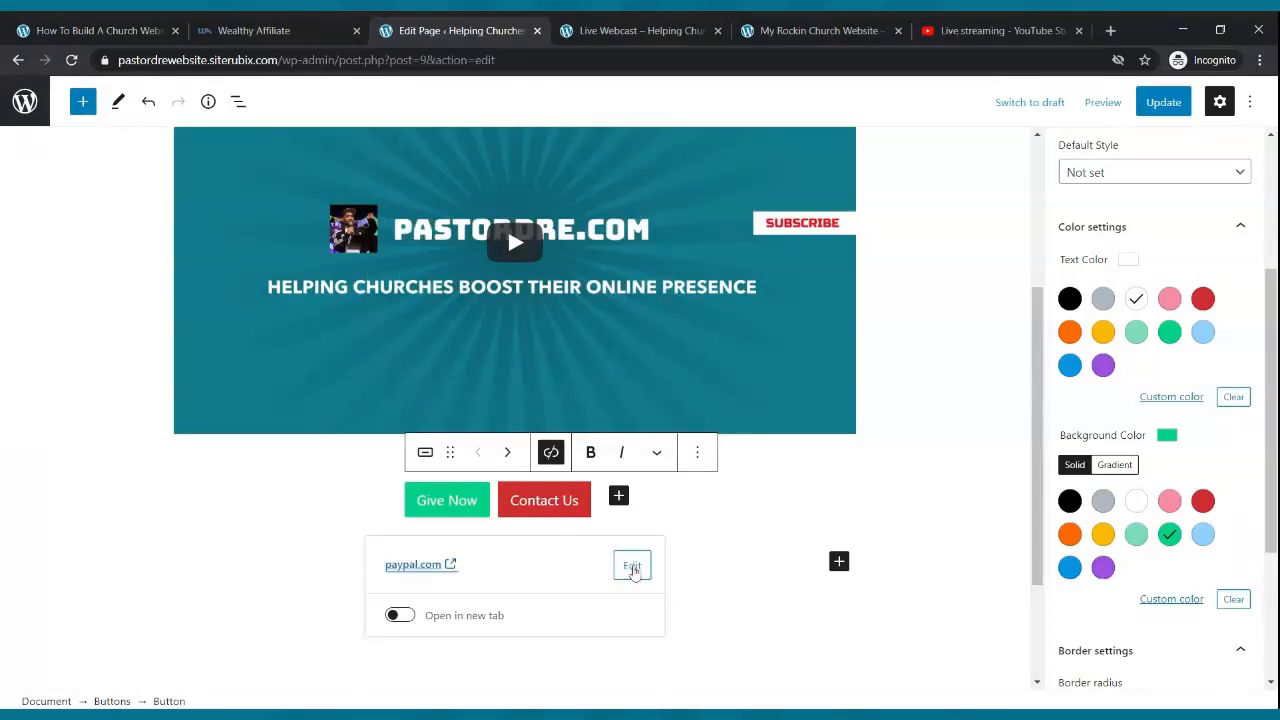
pyautogui.click(783, 583)
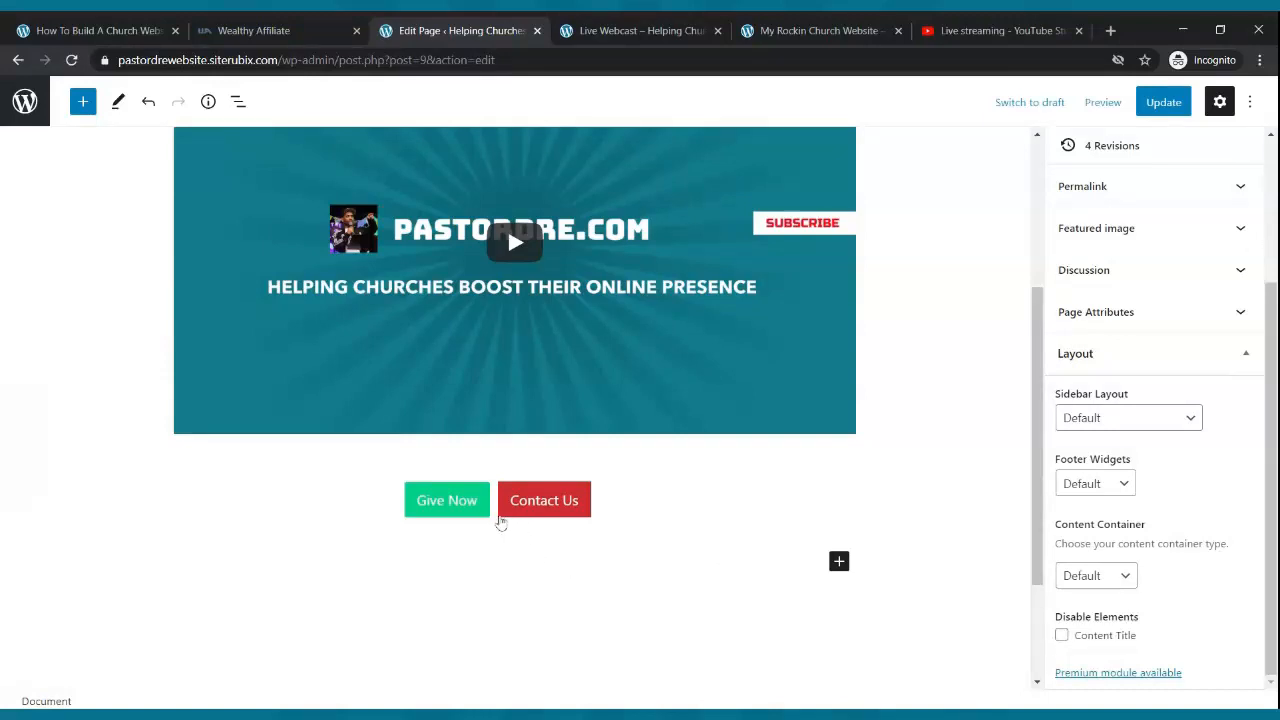
# - Copy the address of the site's live Contact Us page
pyautogui.click(549, 518)
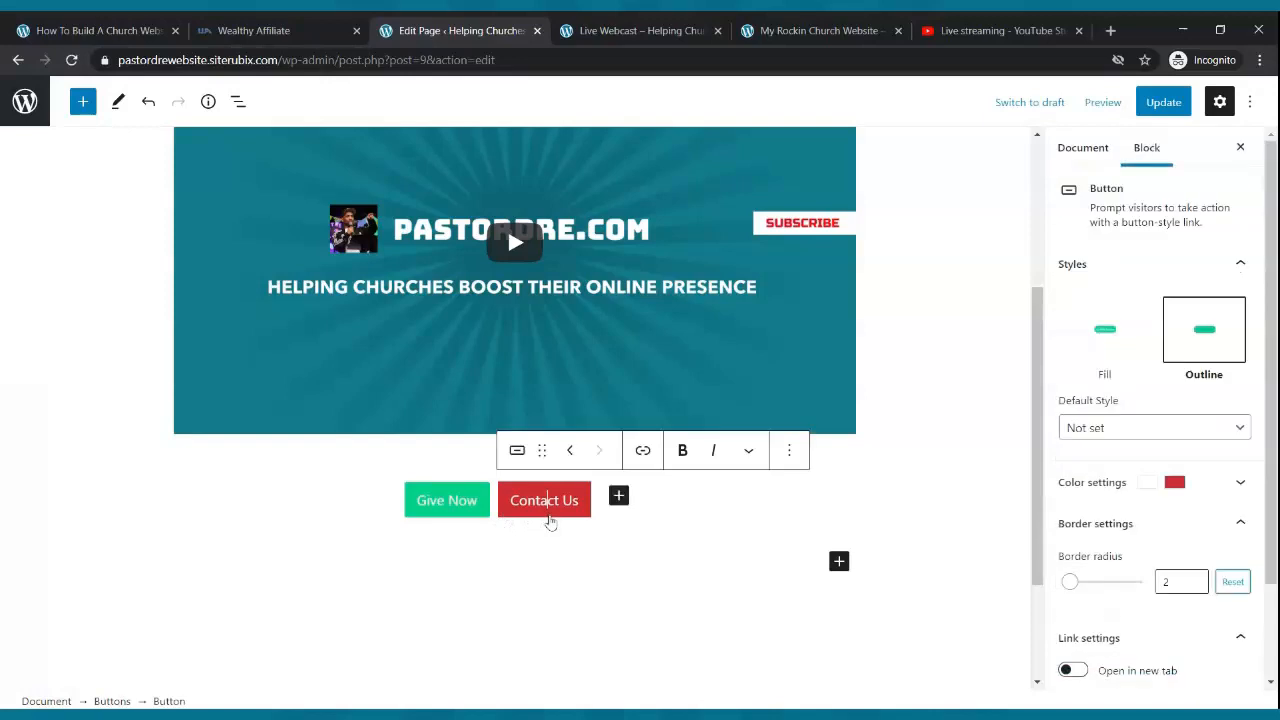
pyautogui.click(656, 24)
pyautogui.scroll(2, 815, 271)
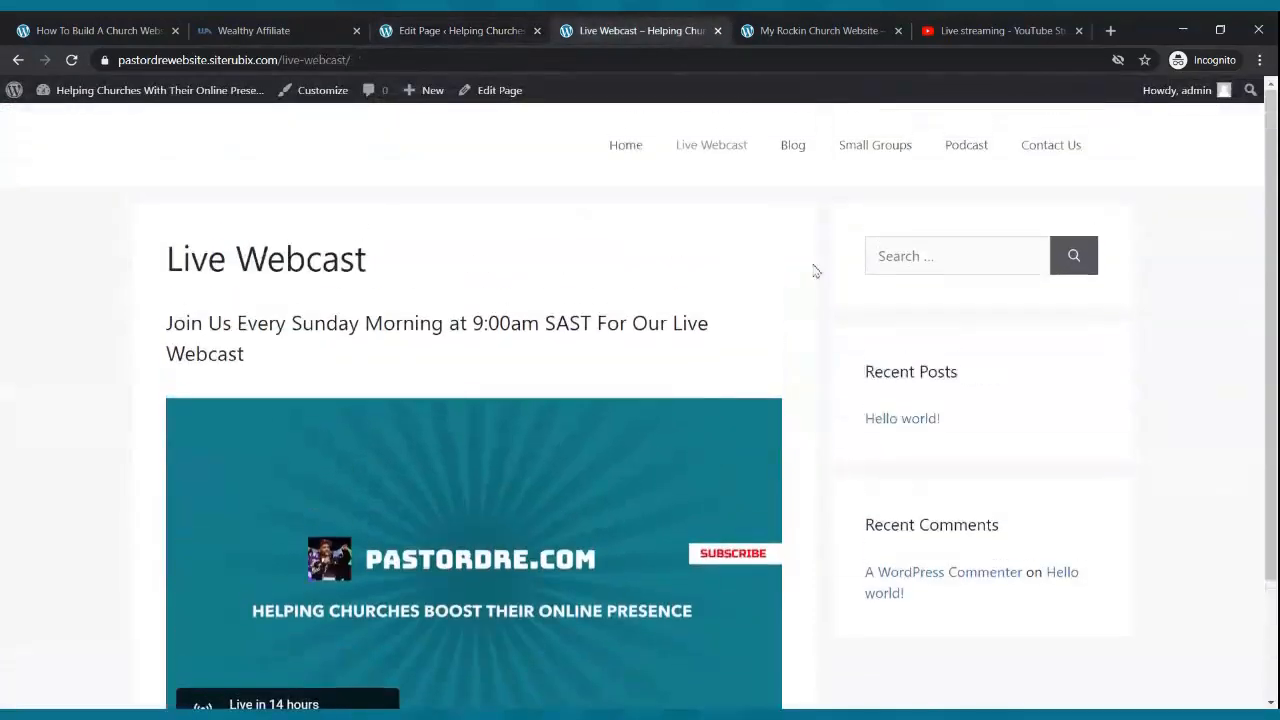
pyautogui.click(1043, 150)
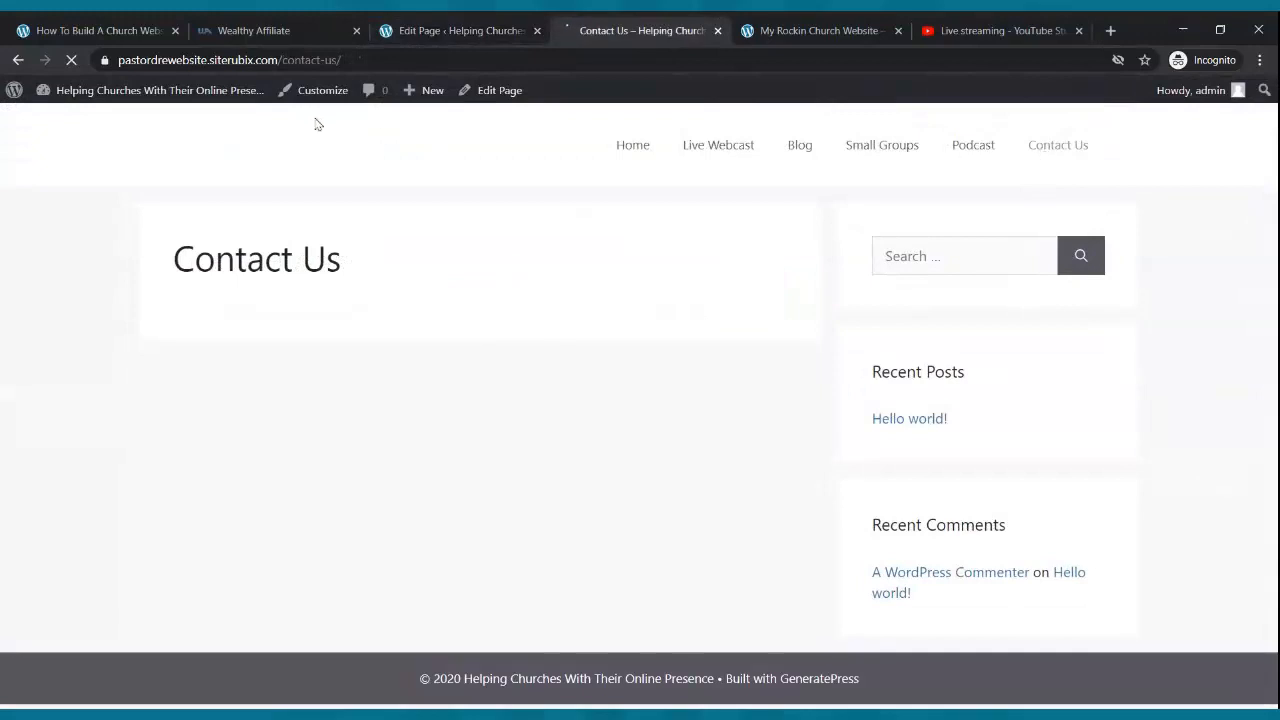
pyautogui.click(283, 60)
pyautogui.hotkey('ctrl', 'c')
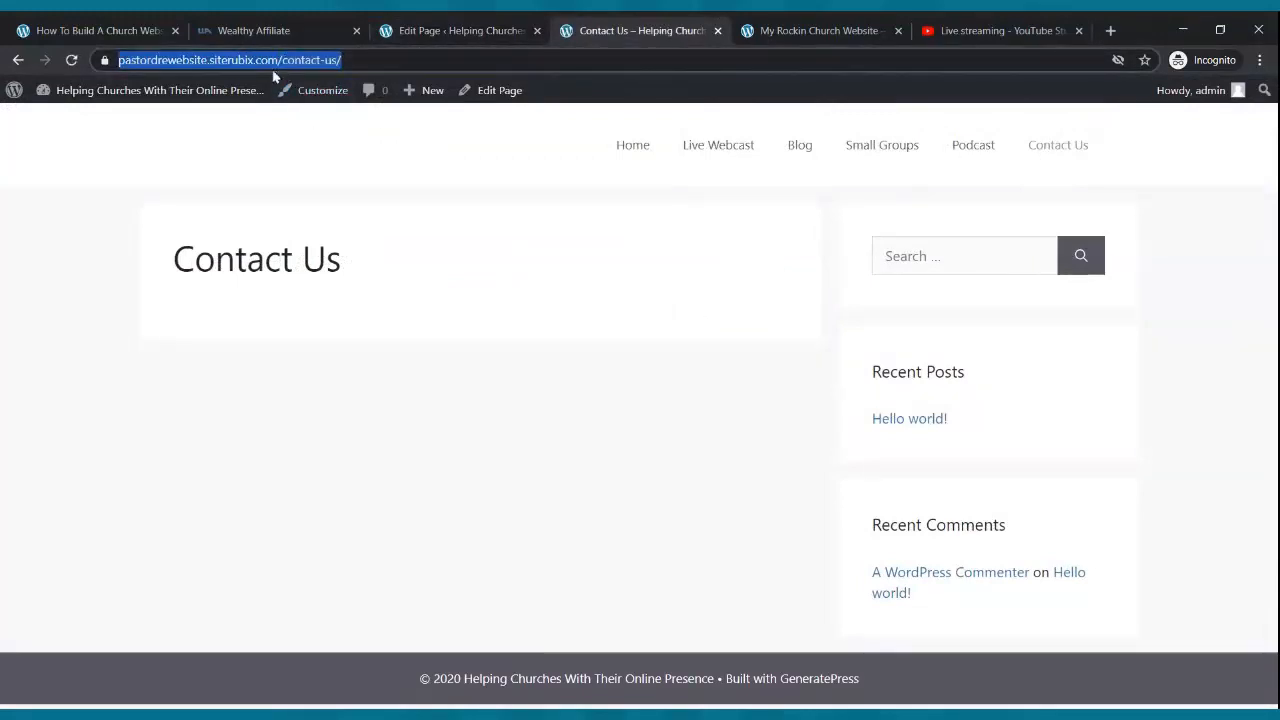
pyautogui.click(392, 28)
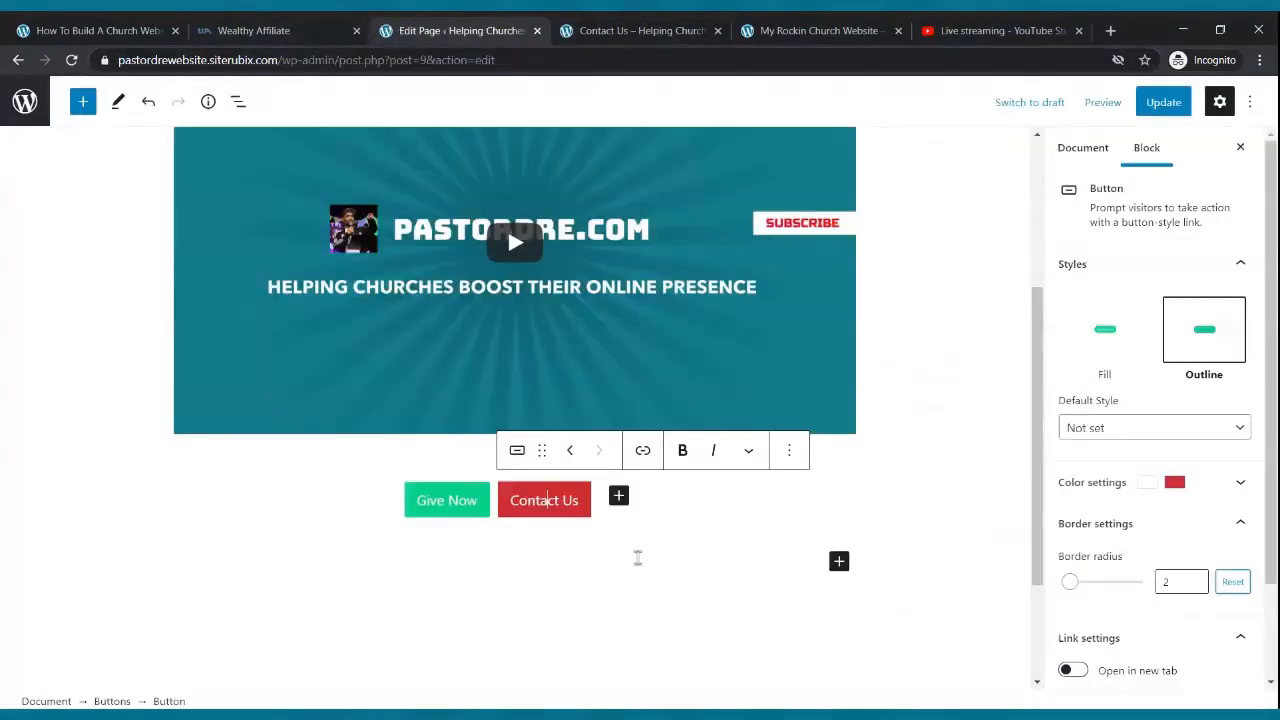
# - Link the Contact Us button to the copied contact-us page address and update the page
pyautogui.click(644, 452)
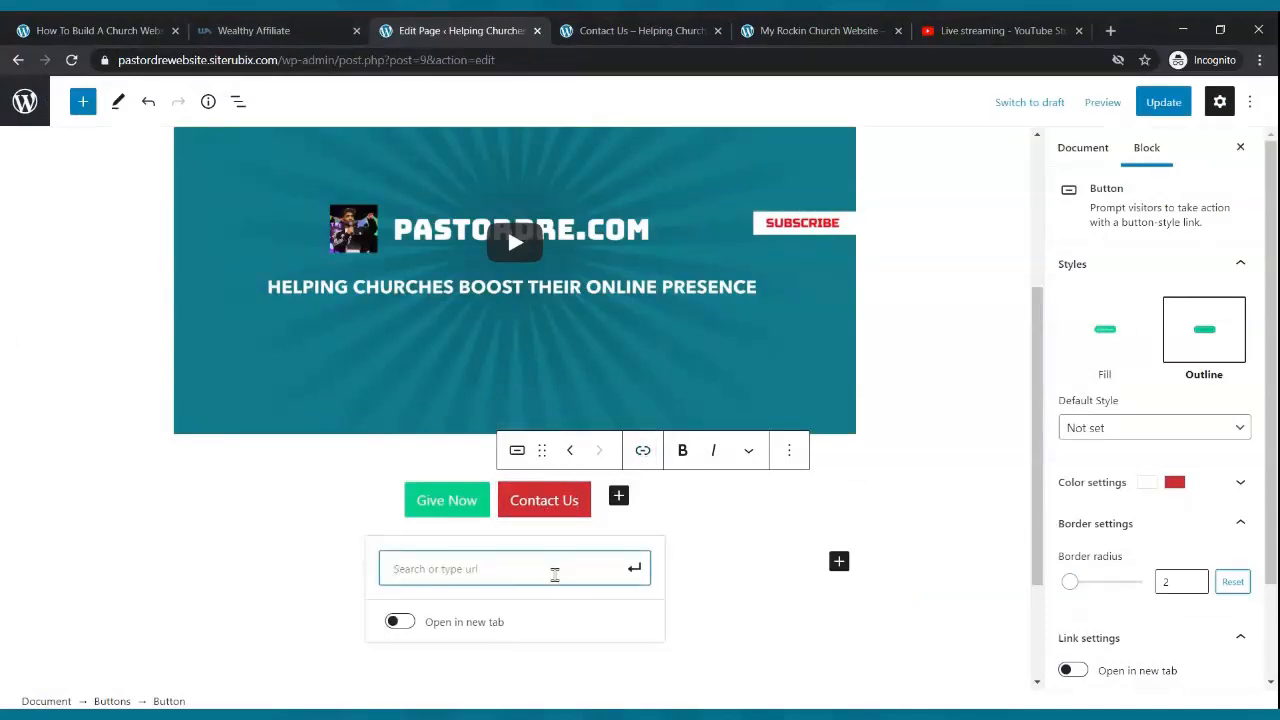
pyautogui.hotkey('ctrl', 'v')
pyautogui.click(634, 568)
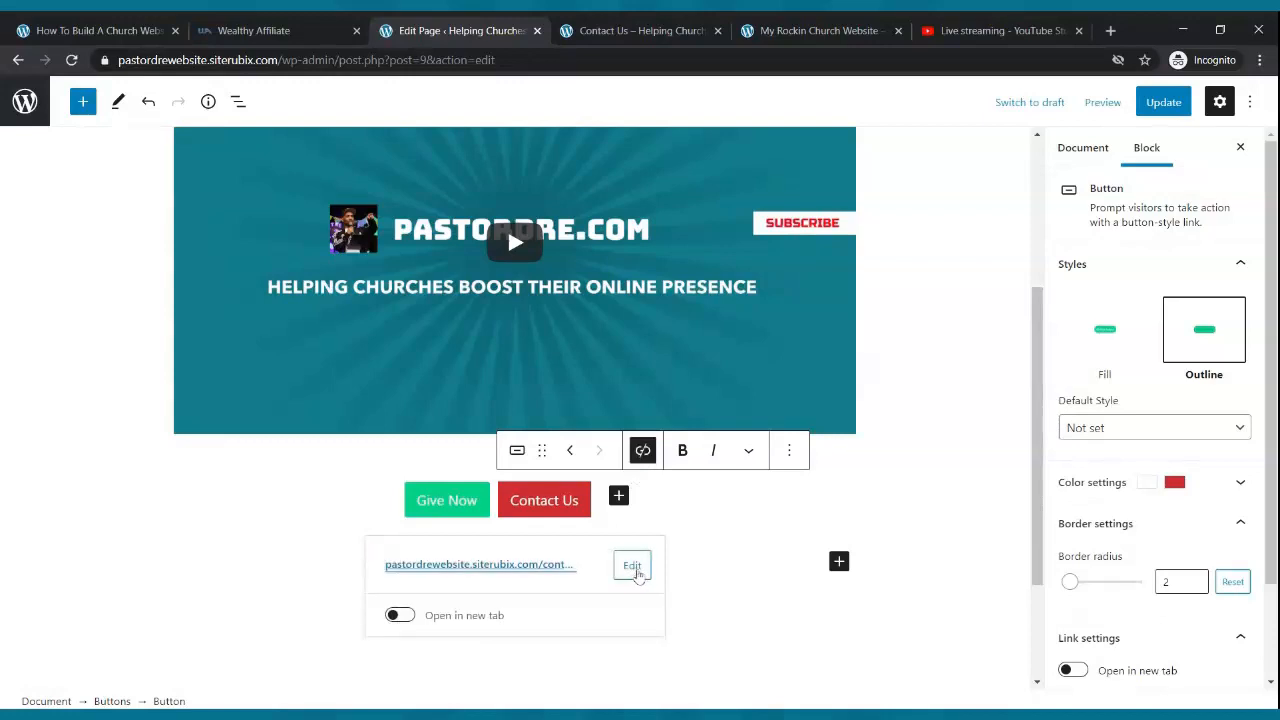
pyautogui.click(1152, 106)
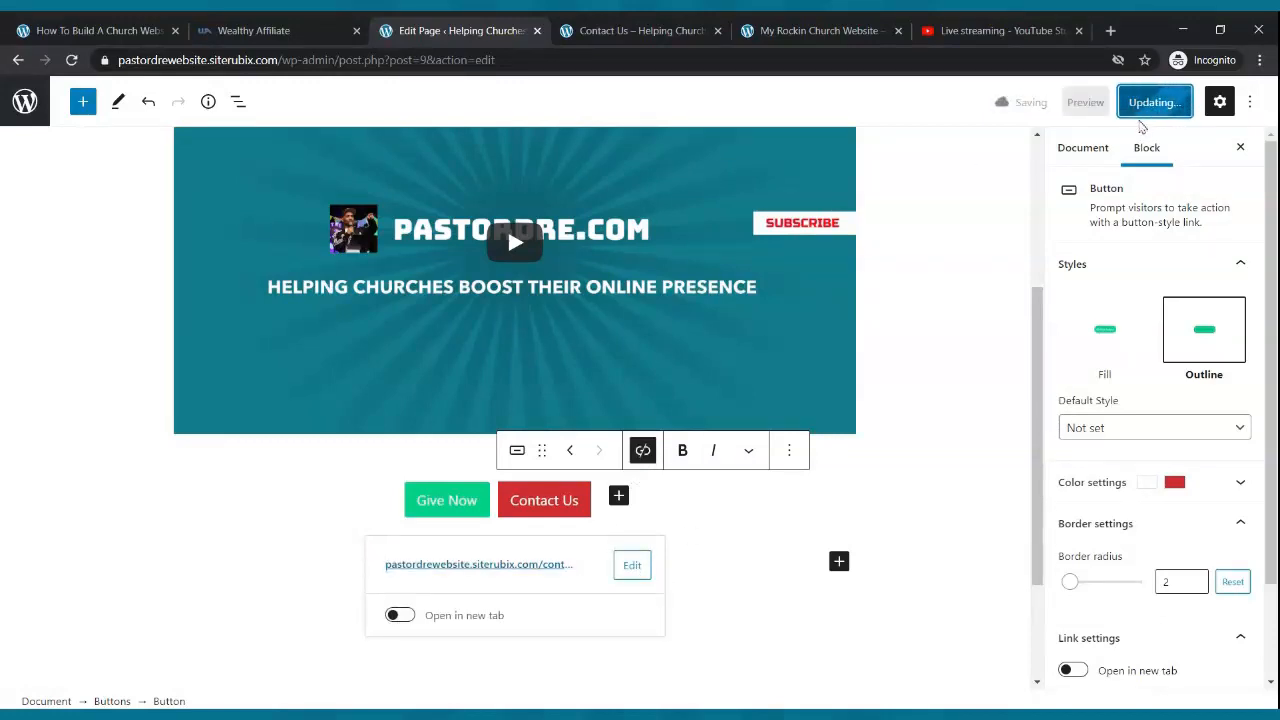
pyautogui.click(645, 31)
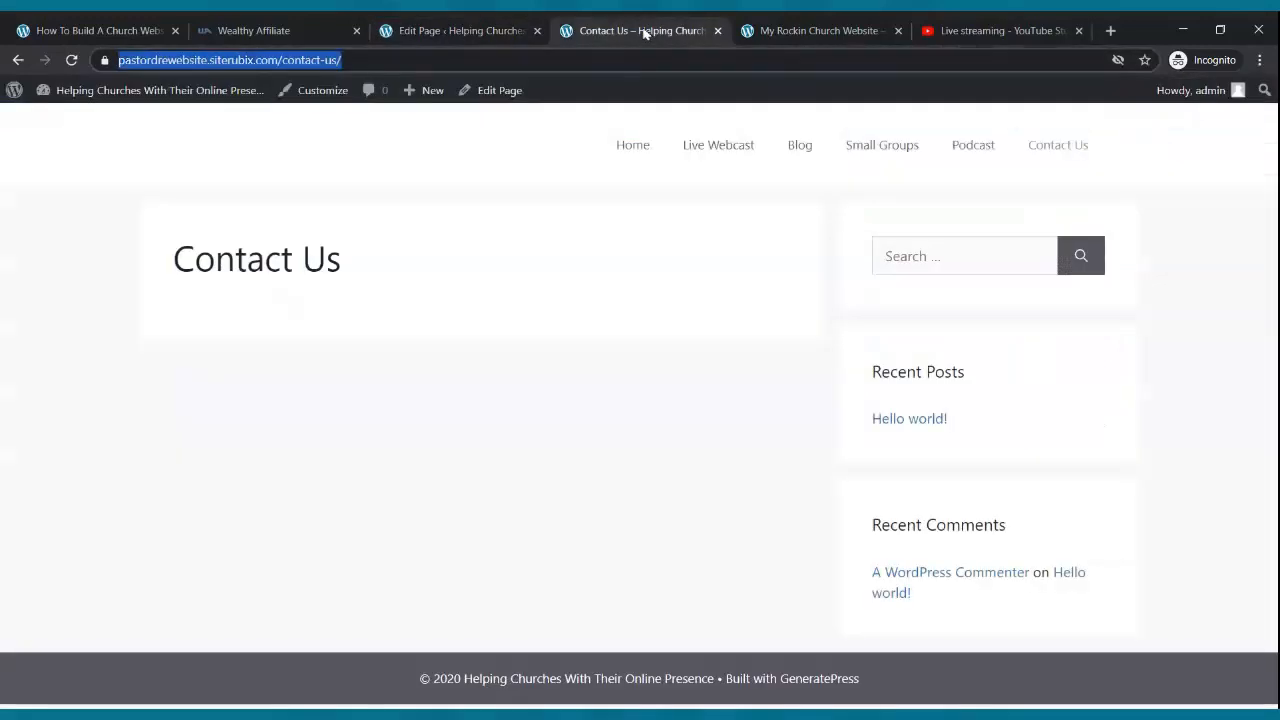
# - Open Live Webcast from the site menu and scroll to view the video and both buttons
pyautogui.click(711, 160)
pyautogui.scroll(-2, 683, 223)
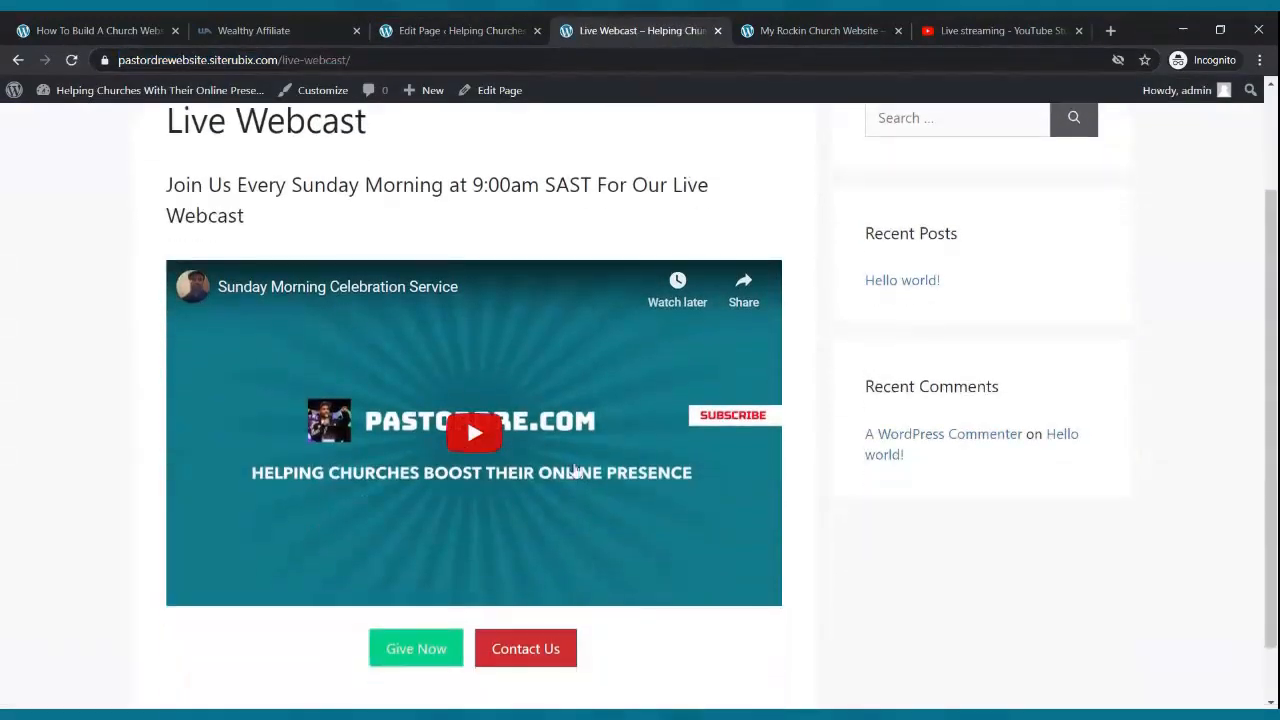
pyautogui.scroll(-1, 575, 470)
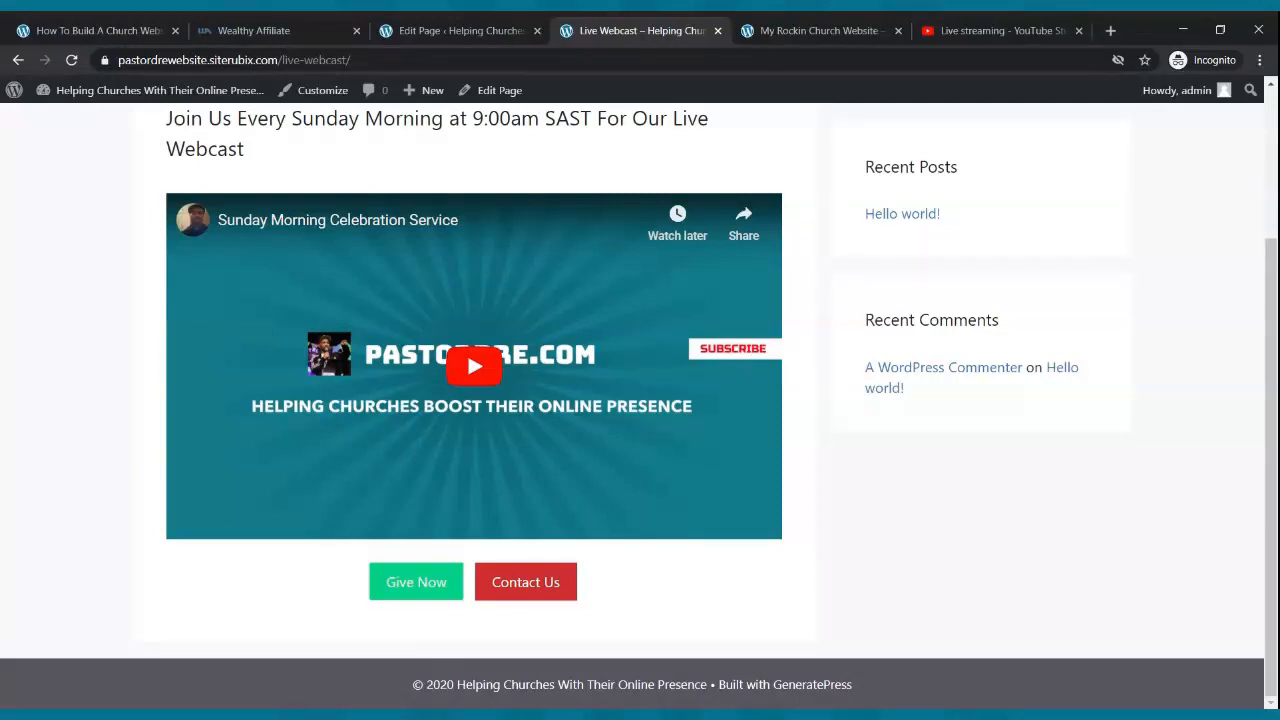
pyautogui.scroll(3, 586, 445)
pyautogui.scroll(-3, 596, 408)
# - Make the Give Now paypal.com link open in a new tab and update the page
pyautogui.click(423, 30)
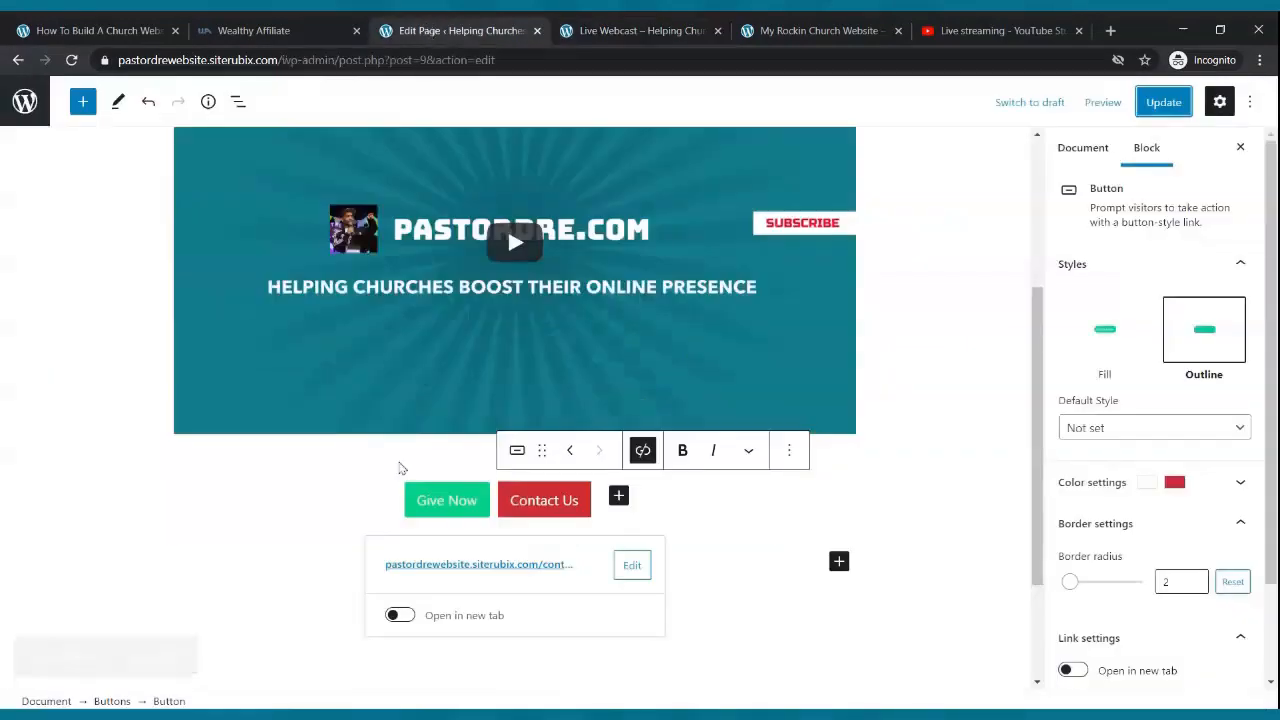
pyautogui.click(449, 510)
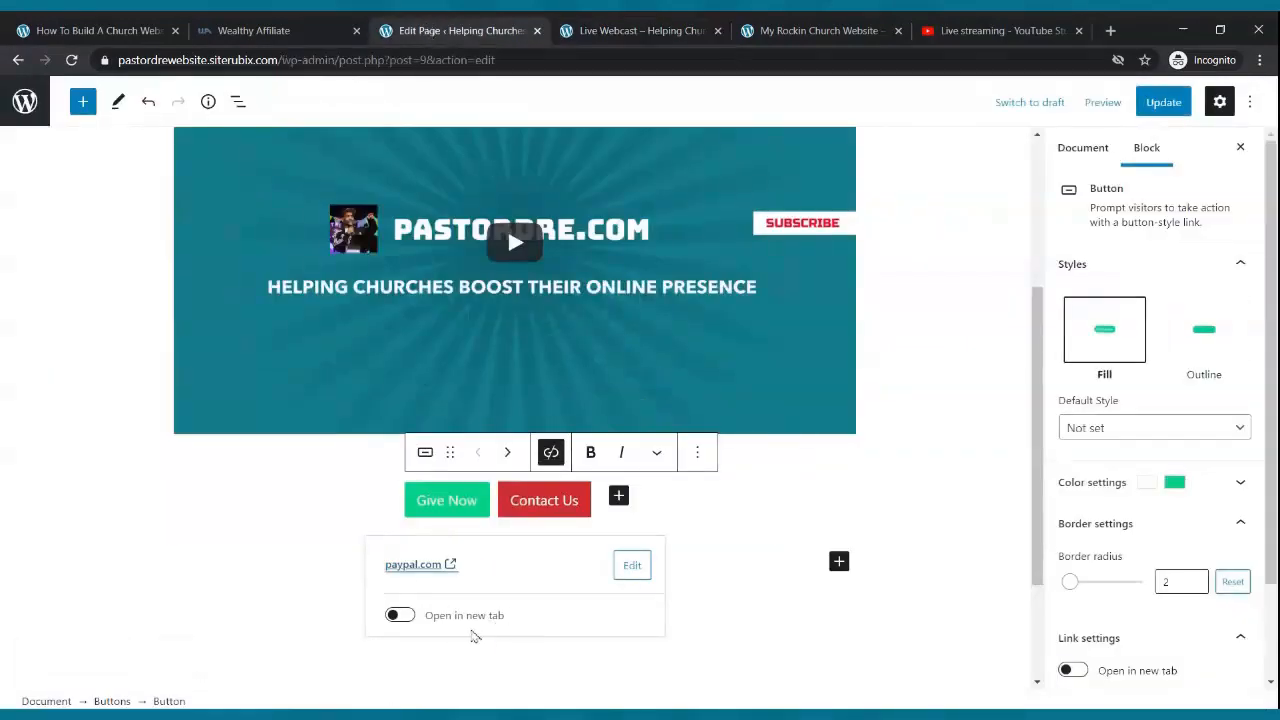
pyautogui.click(405, 620)
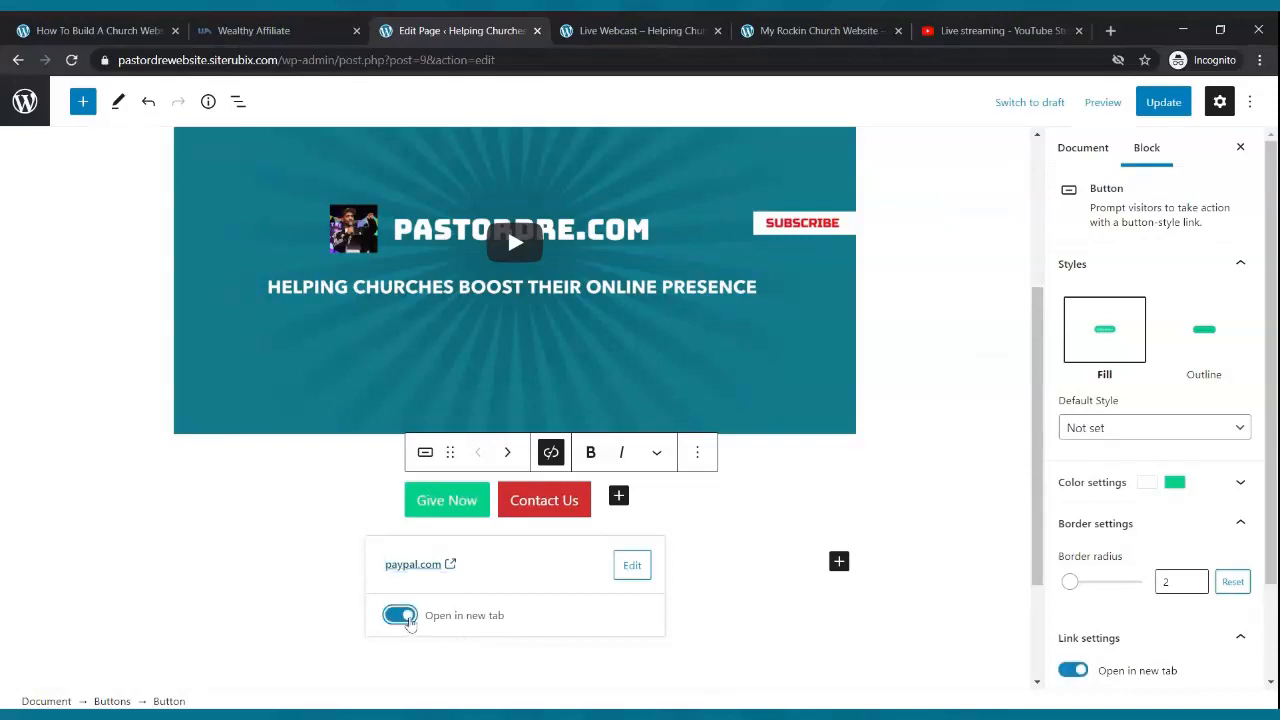
pyautogui.click(1153, 108)
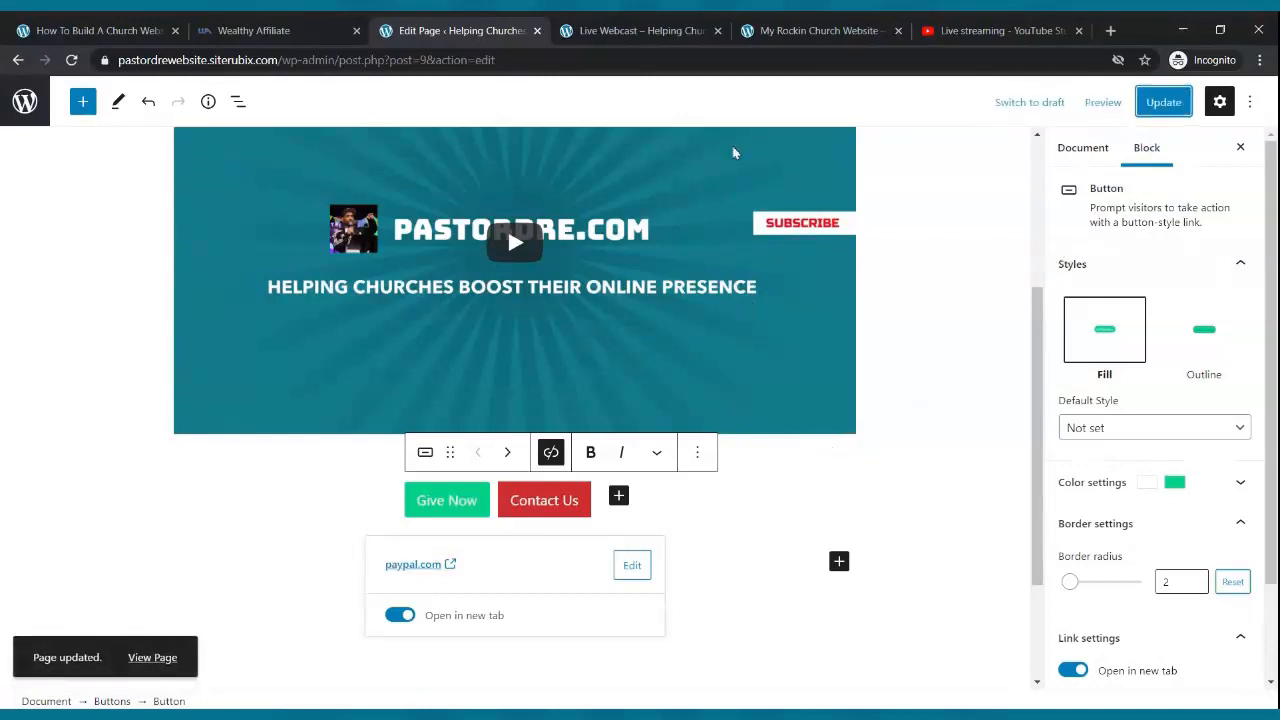
pyautogui.click(645, 31)
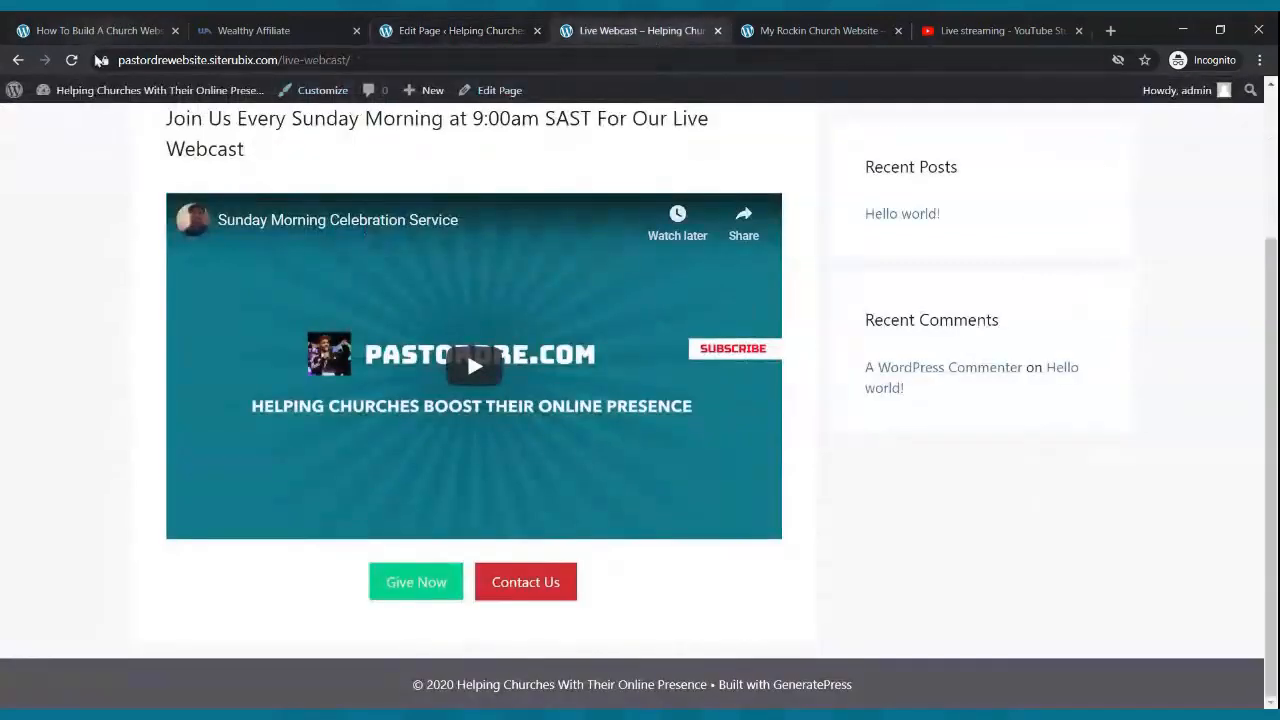
pyautogui.click(73, 60)
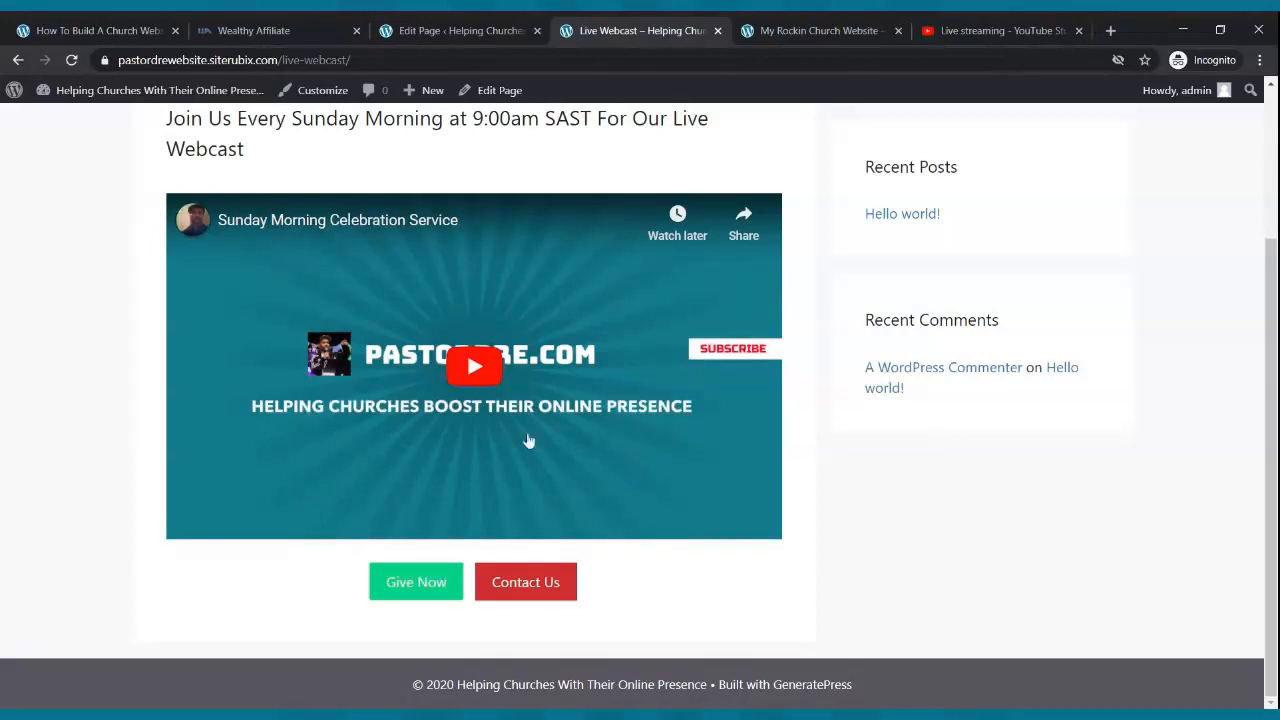
pyautogui.click(440, 594)
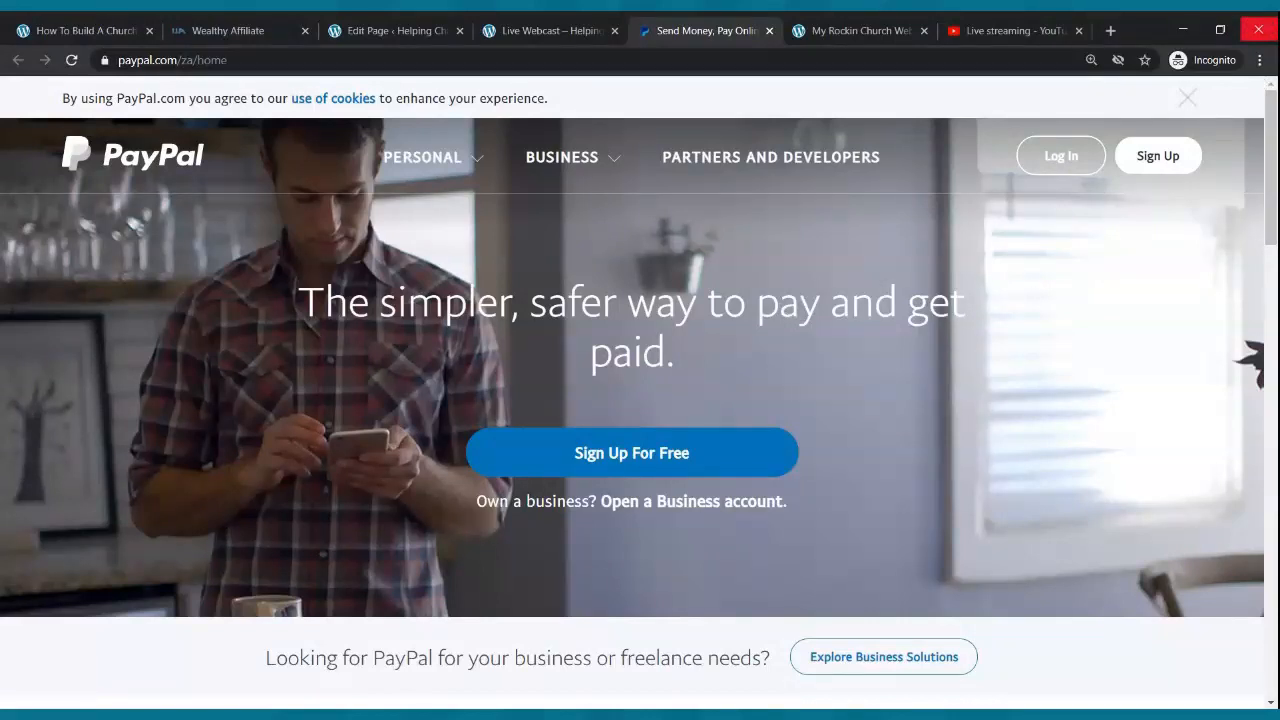
pyautogui.click(770, 31)
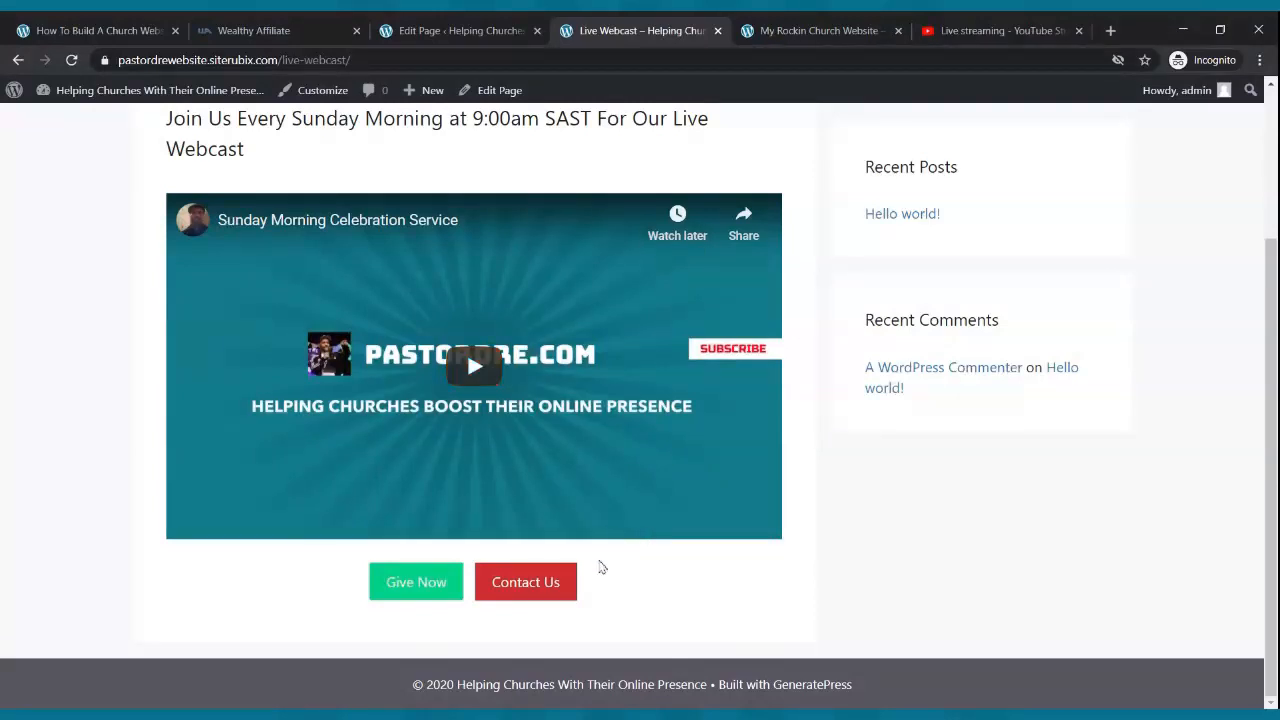
# - Set the Contact Us button link to open in a new tab and update the page
pyautogui.click(478, 32)
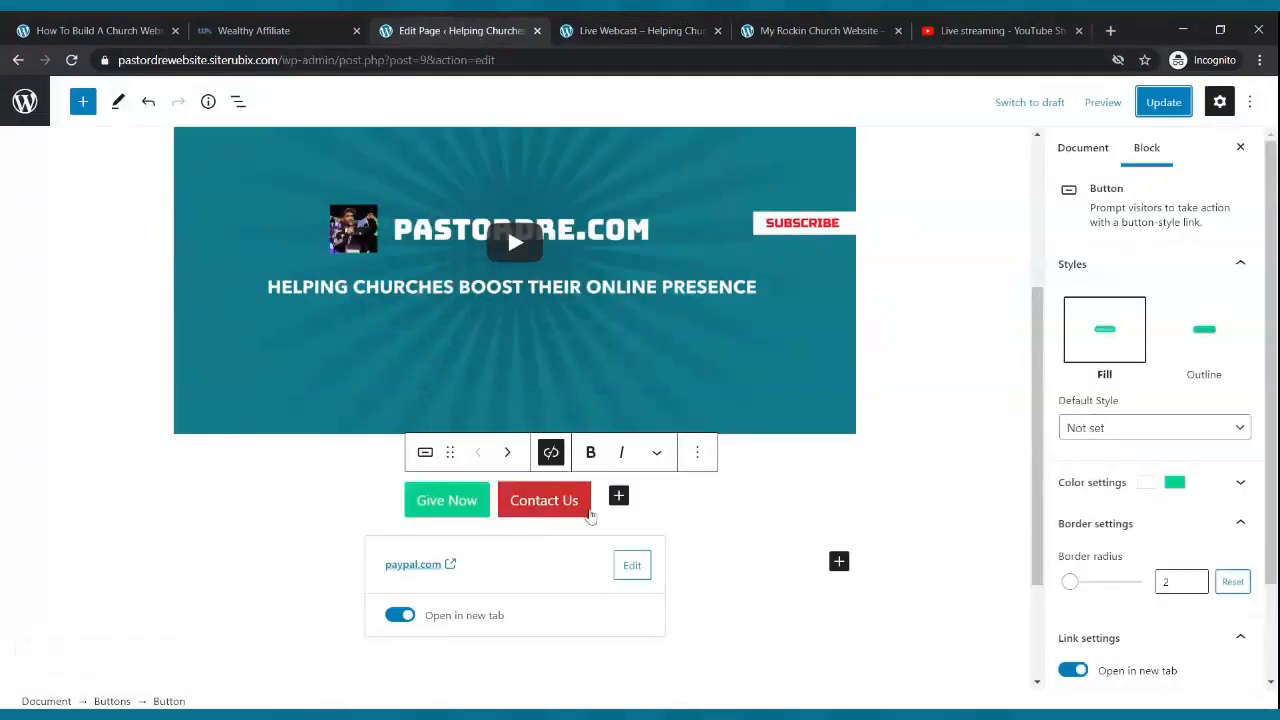
pyautogui.click(588, 512)
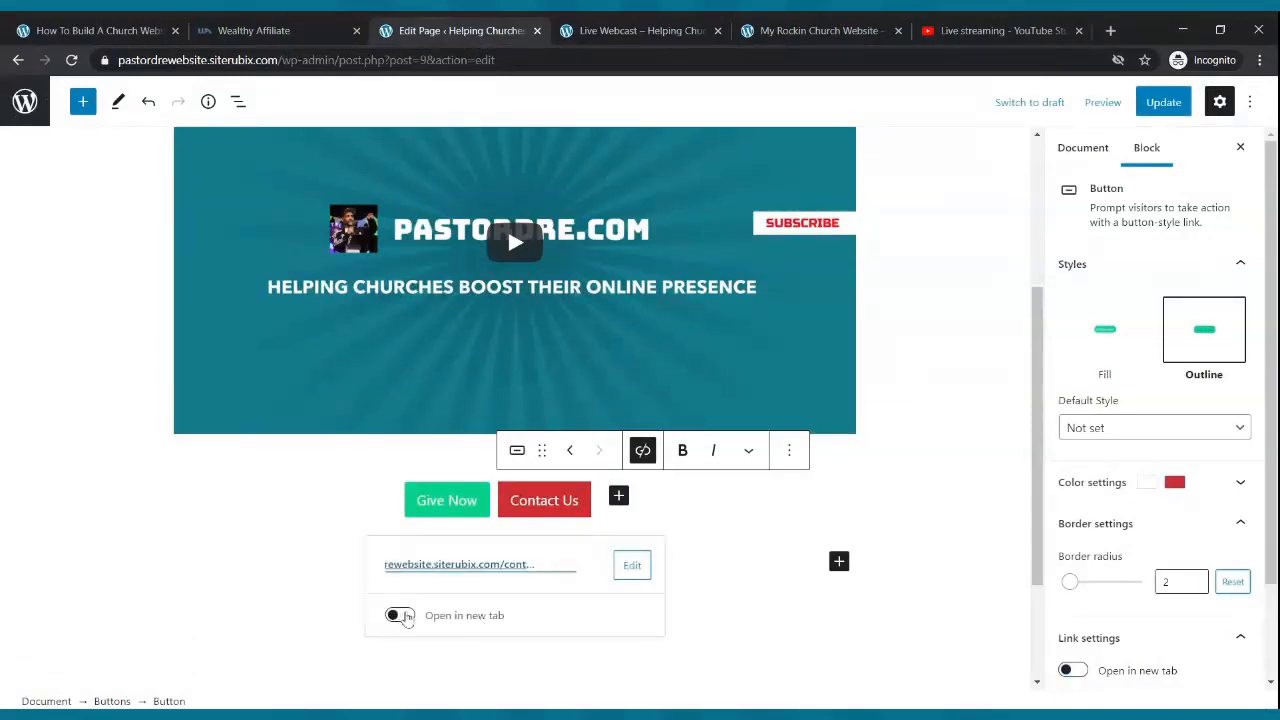
pyautogui.click(398, 615)
pyautogui.click(1163, 103)
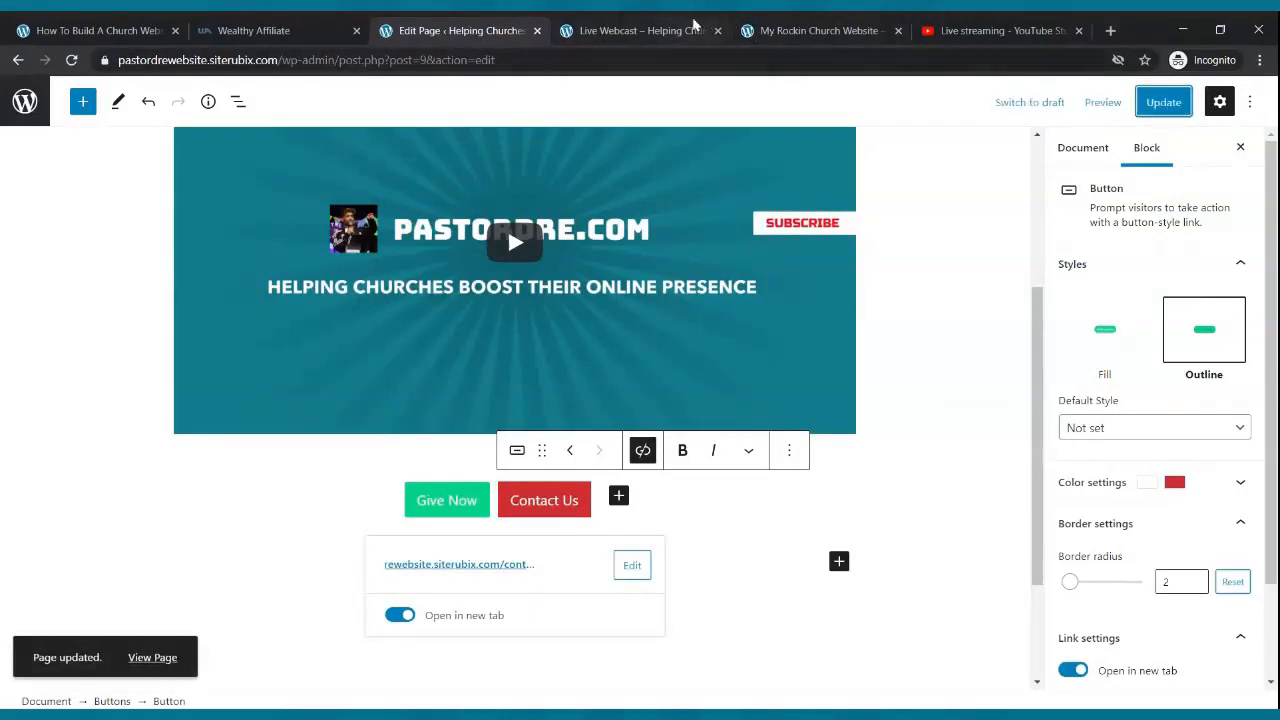
# - Reload the live Live Webcast page and test where the Contact Us button leads
pyautogui.click(694, 28)
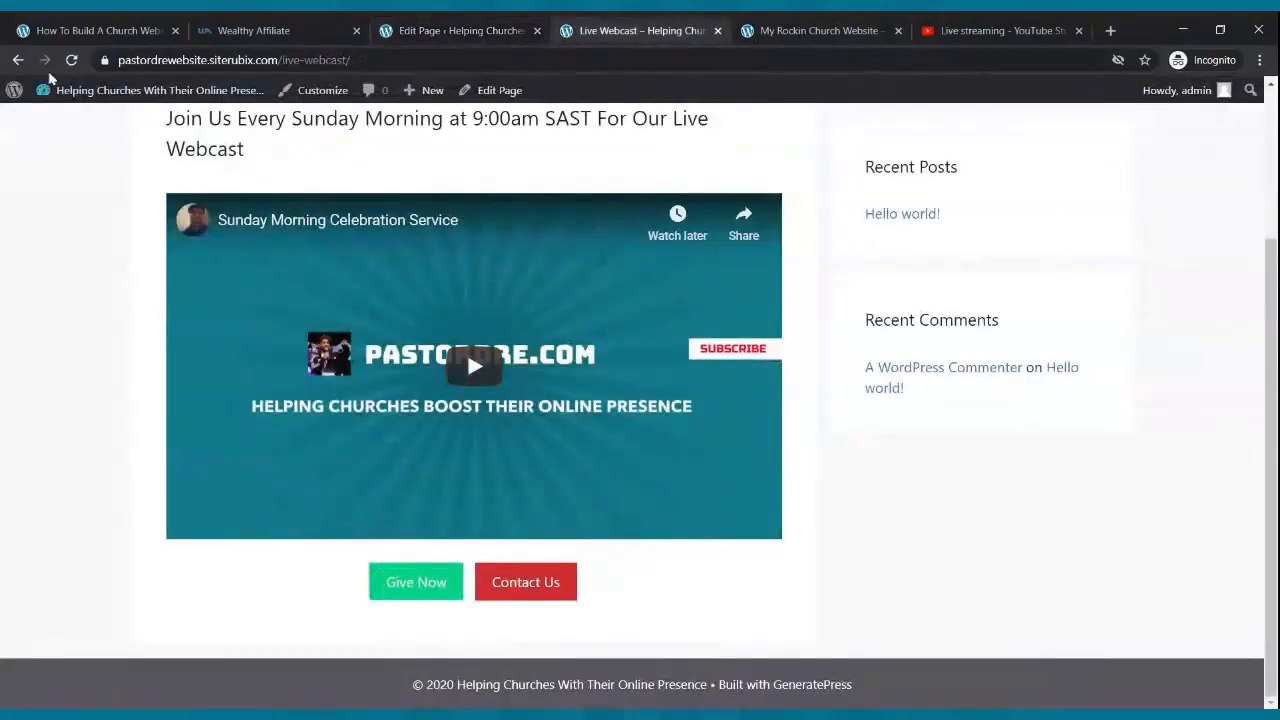
pyautogui.click(71, 60)
pyautogui.click(563, 598)
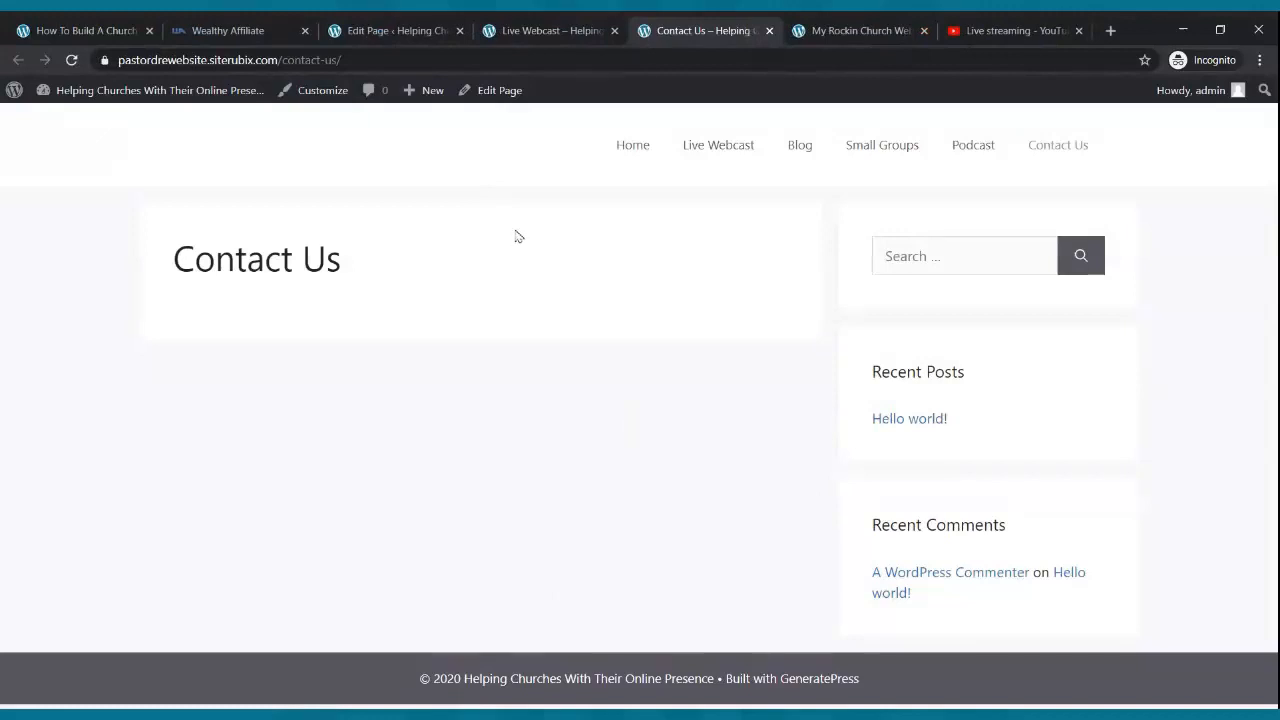
pyautogui.click(522, 31)
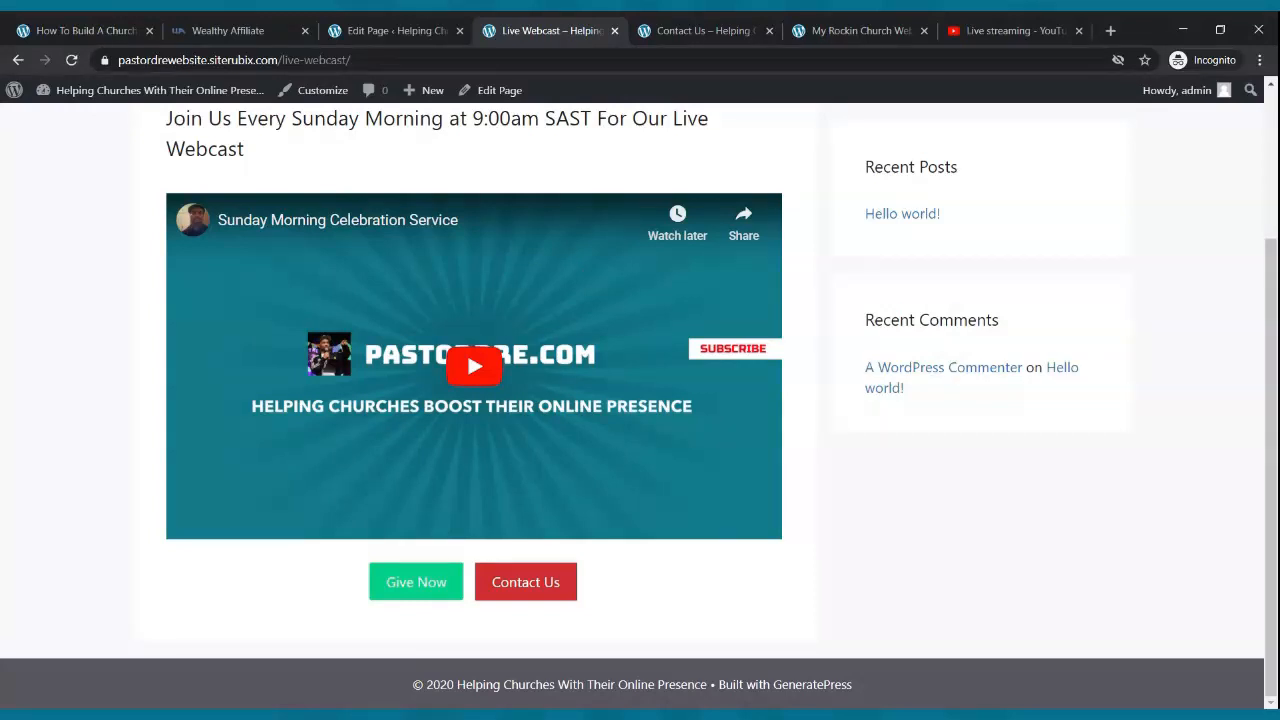
pyautogui.scroll(2, 494, 200)
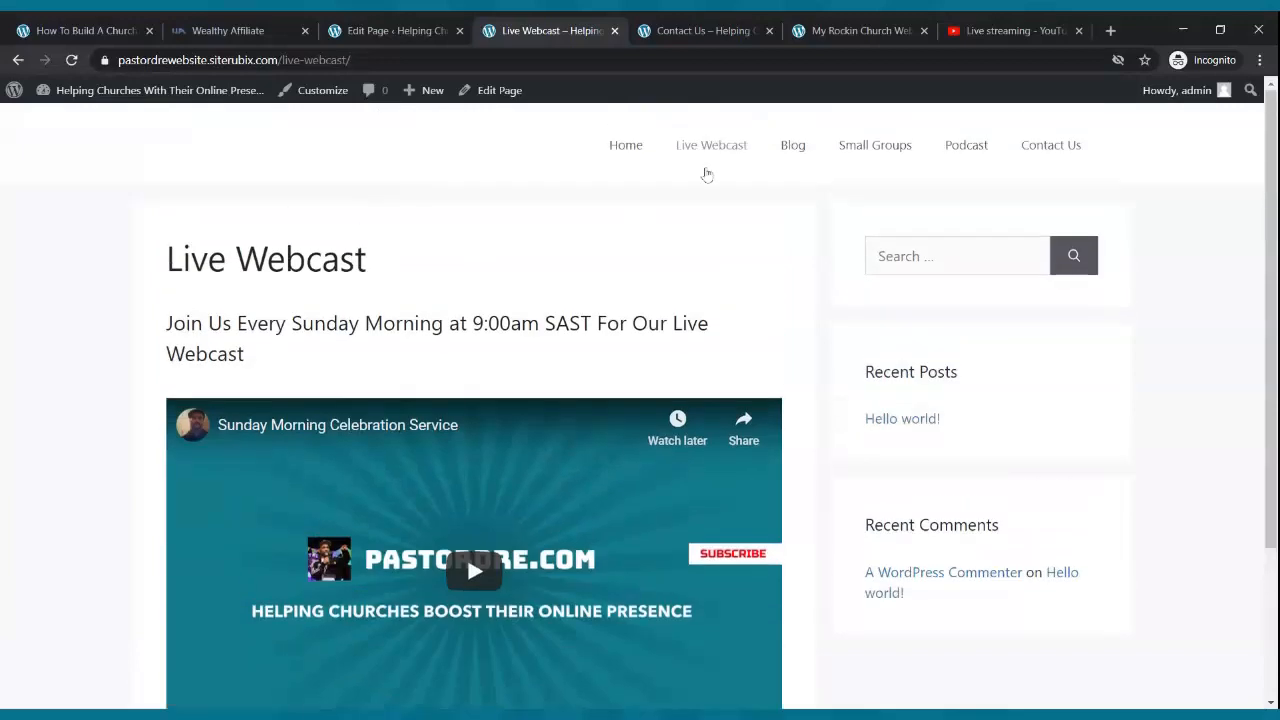
# - Trash the sample Hello world! post from All Posts and start a new post
pyautogui.click(400, 31)
pyautogui.scroll(3, 428, 163)
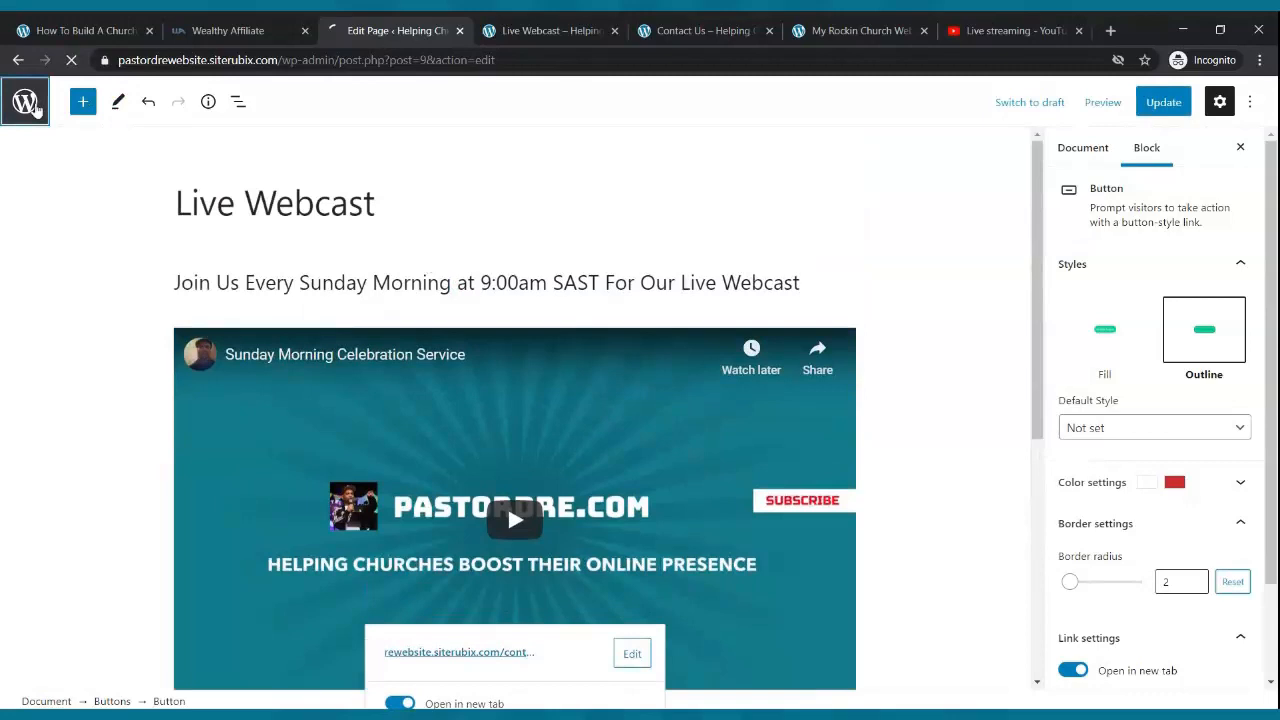
pyautogui.click(30, 105)
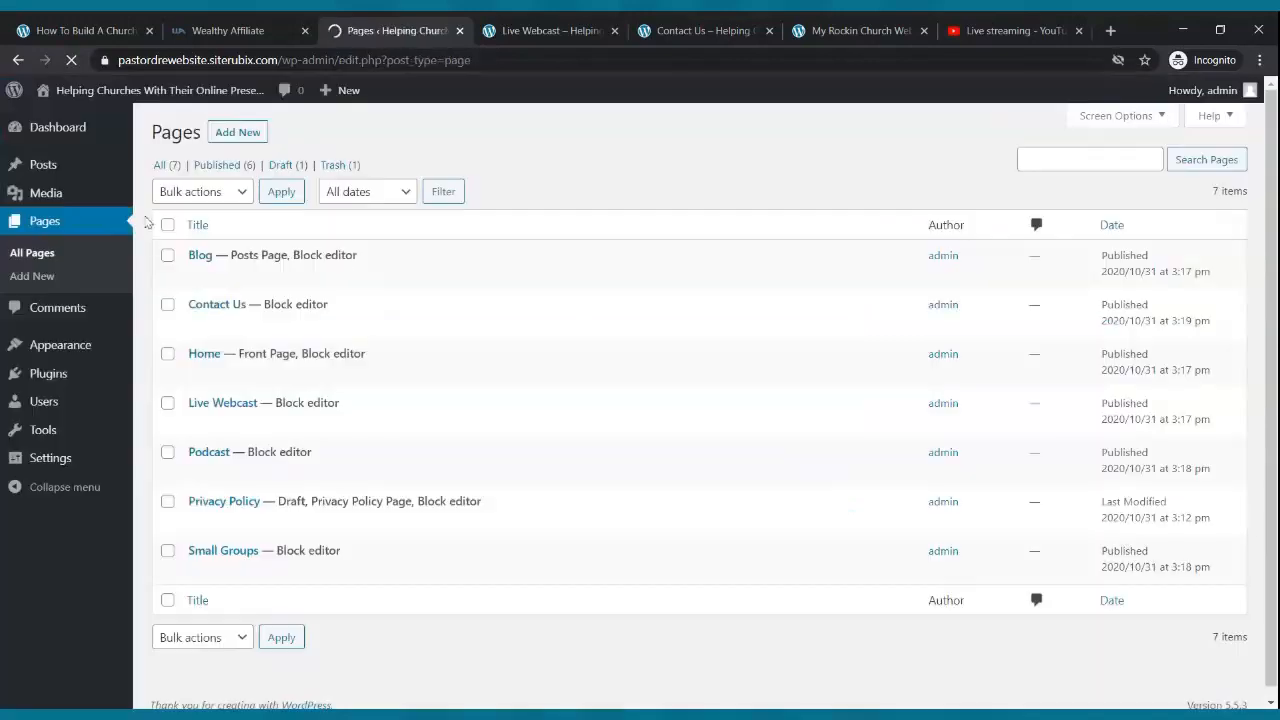
pyautogui.click(47, 170)
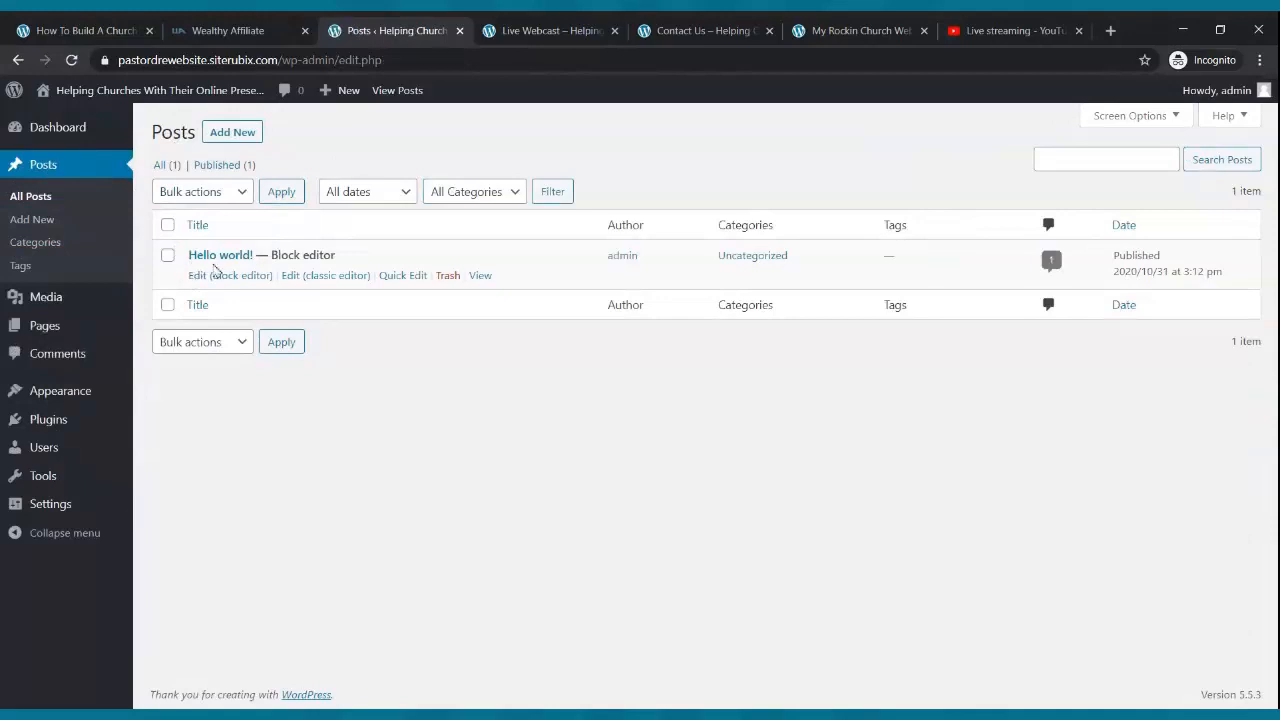
pyautogui.click(446, 276)
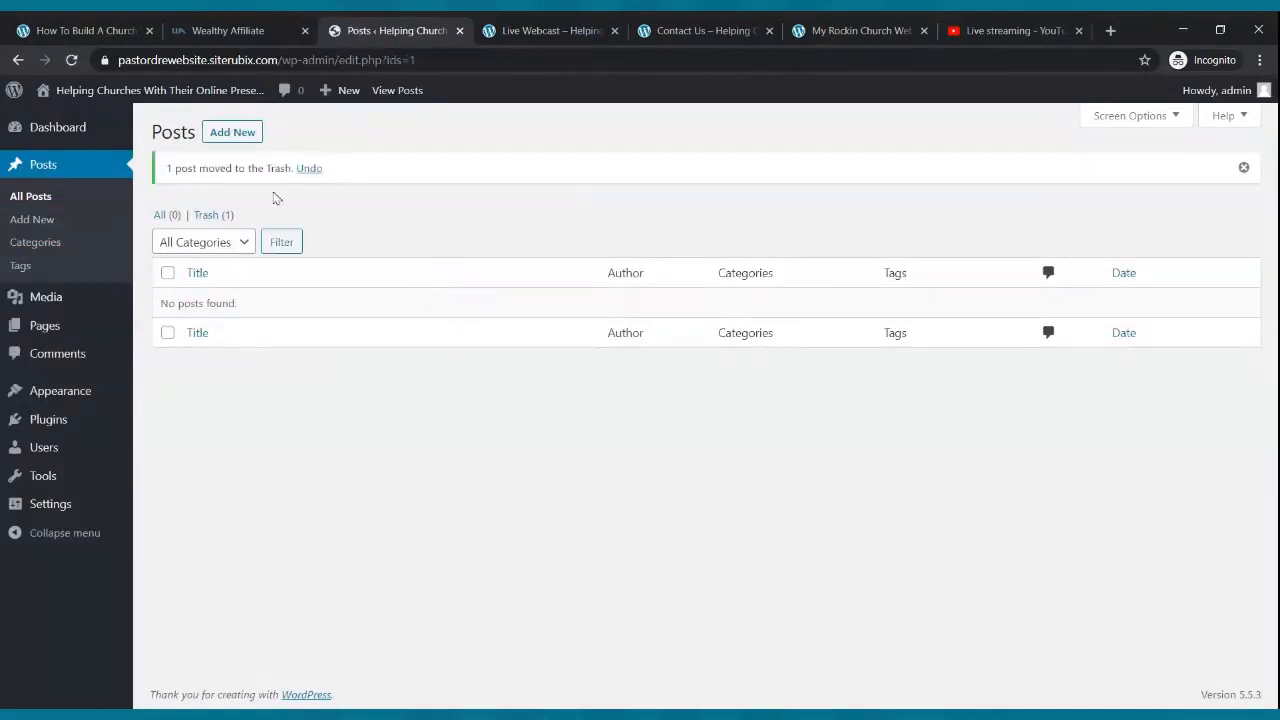
pyautogui.click(229, 136)
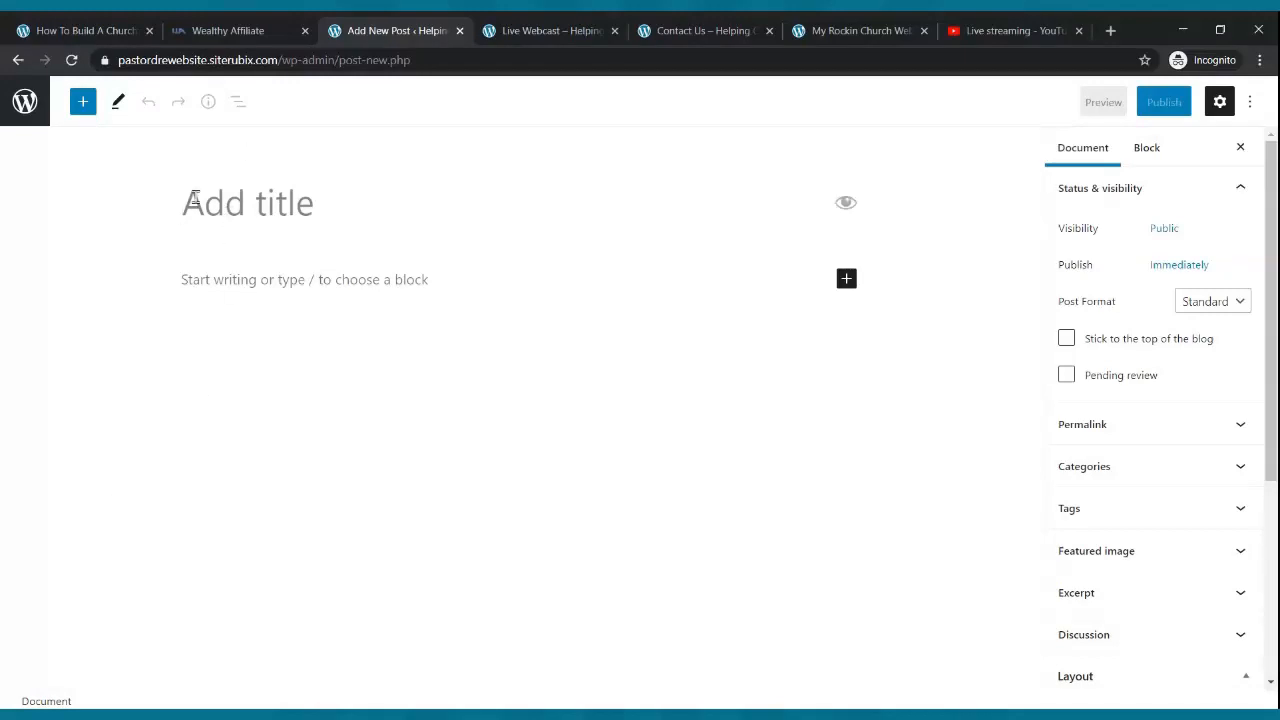
# - Title the post 'My First Blog' and begin the paragraph 'Hello everyone thanks for stopping...'
pyautogui.write('My ')
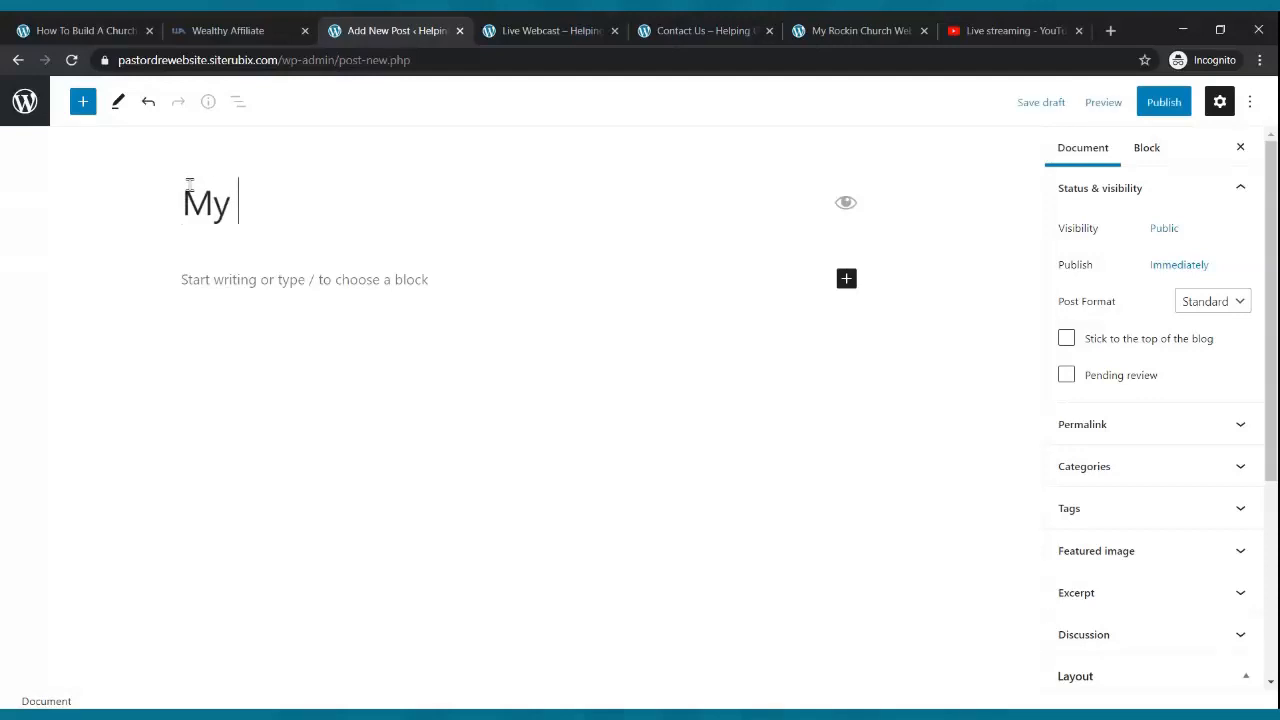
pyautogui.write('First lBlog')
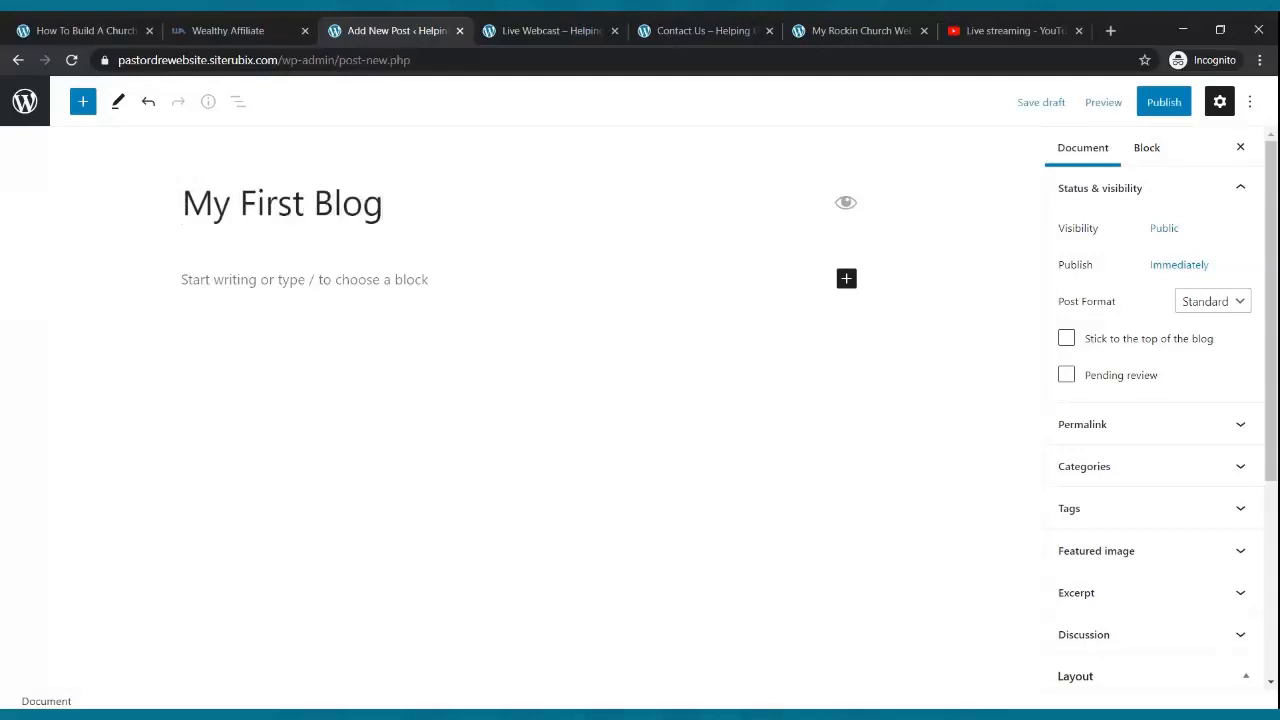
pyautogui.click(321, 279)
pyautogui.write('Hello eveeryo')
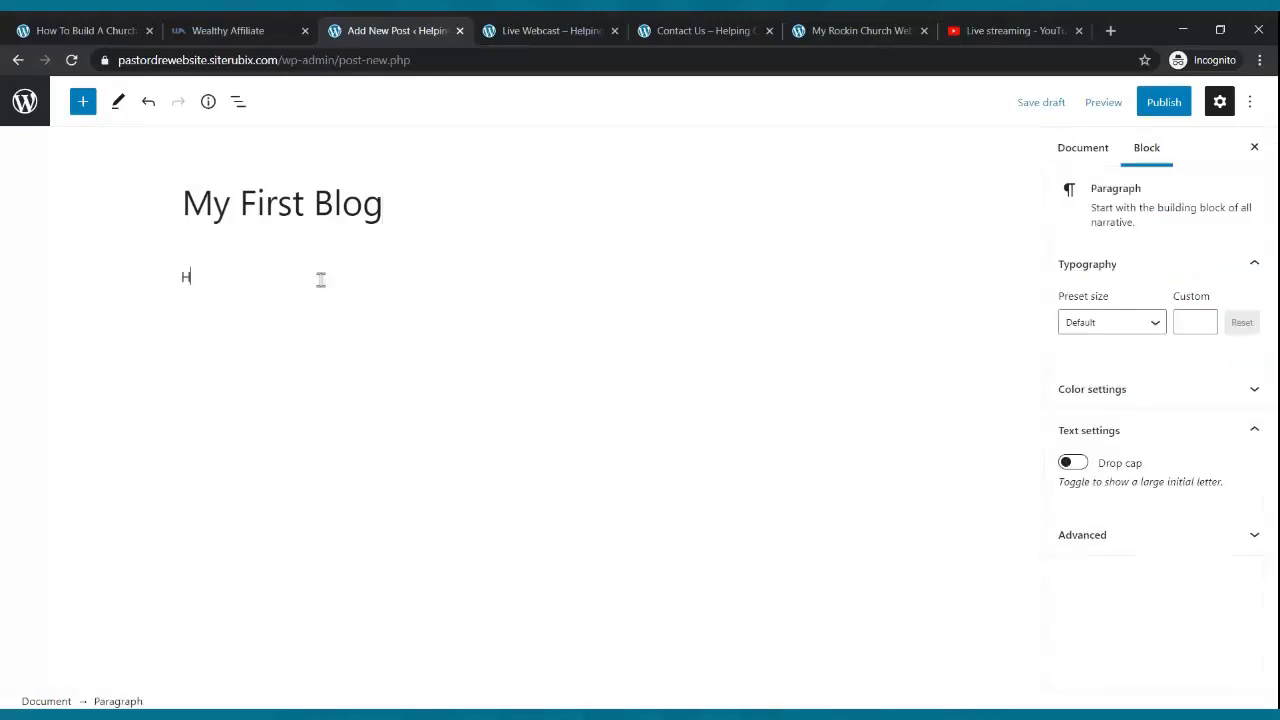
pyautogui.press('BackSpace')
pyautogui.press('BackSpace')
pyautogui.write('ryone e')
pyautogui.press('BackSpace')
pyautogui.write('thanks for stop')
# - Finish the paragraph with 'by our blog. We hope that you are blessed by what you read.'
pyautogui.write('g by our blog. We hoop')
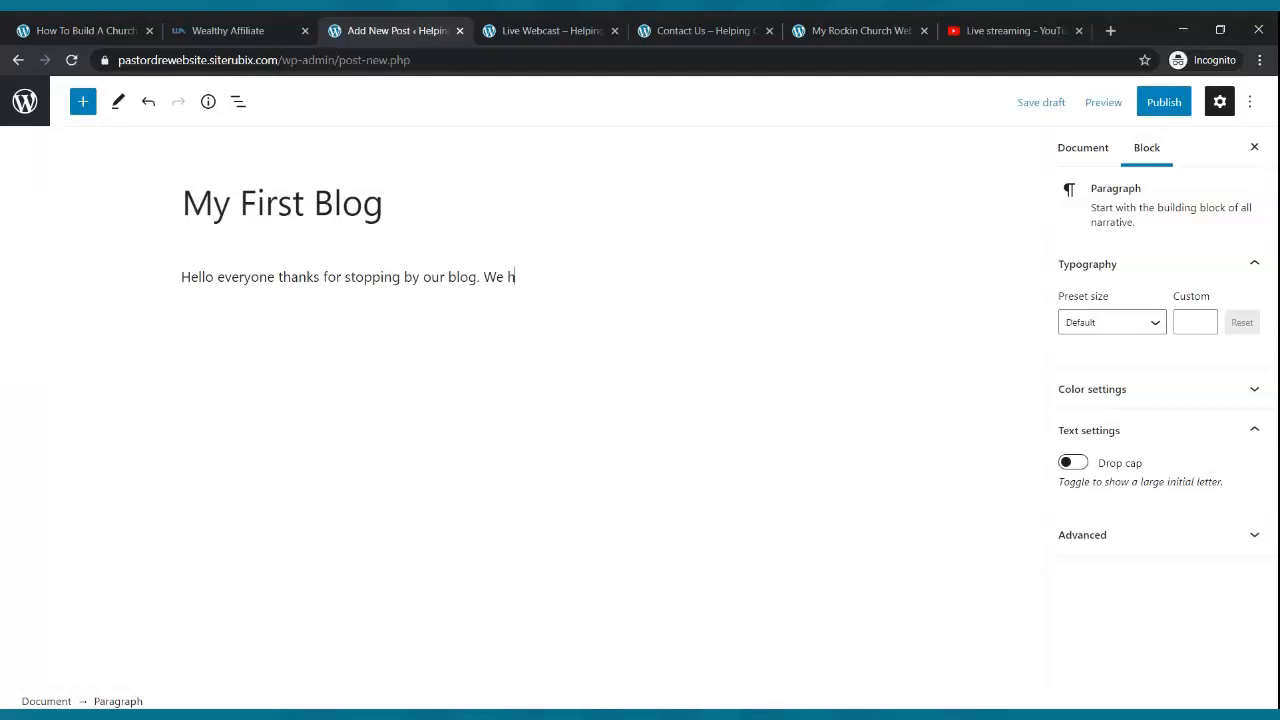
pyautogui.press('BackSpace')
pyautogui.press('BackSpace')
pyautogui.write('pe that you are lb')
pyautogui.press('BackSpace')
pyautogui.press('BackSpace')
pyautogui.write('bl')
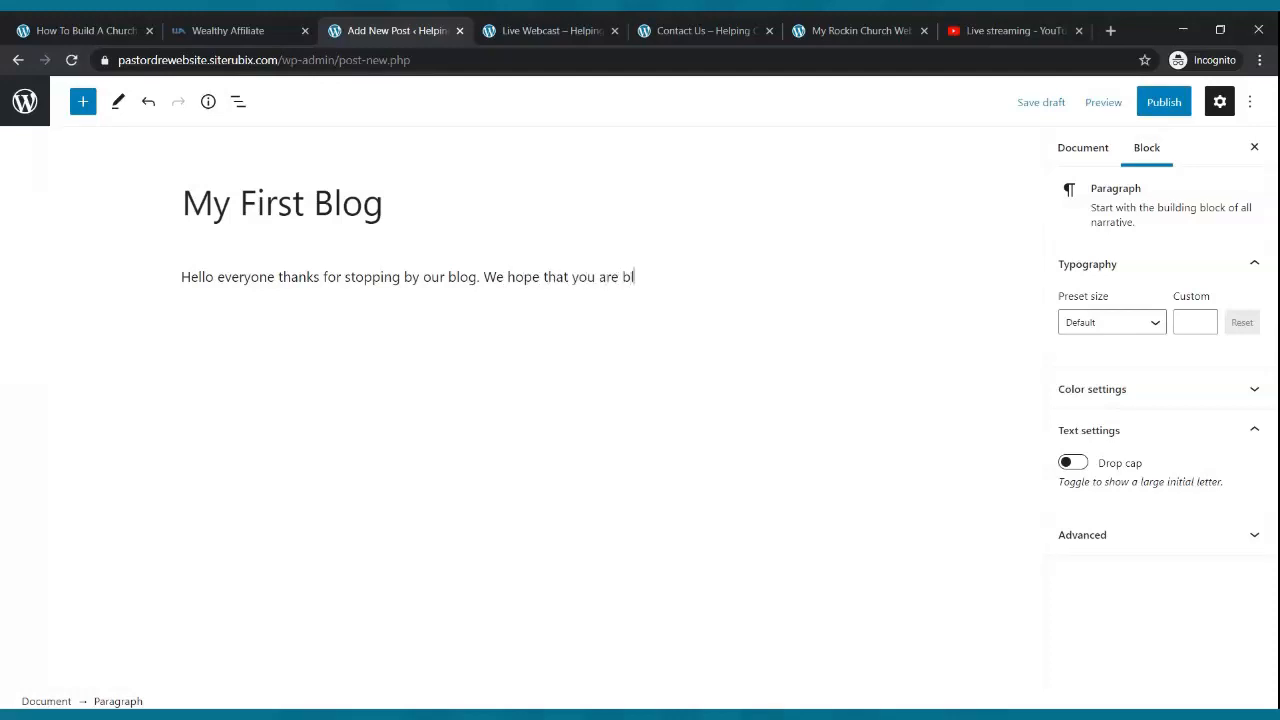
pyautogui.write('essed by what you read.')
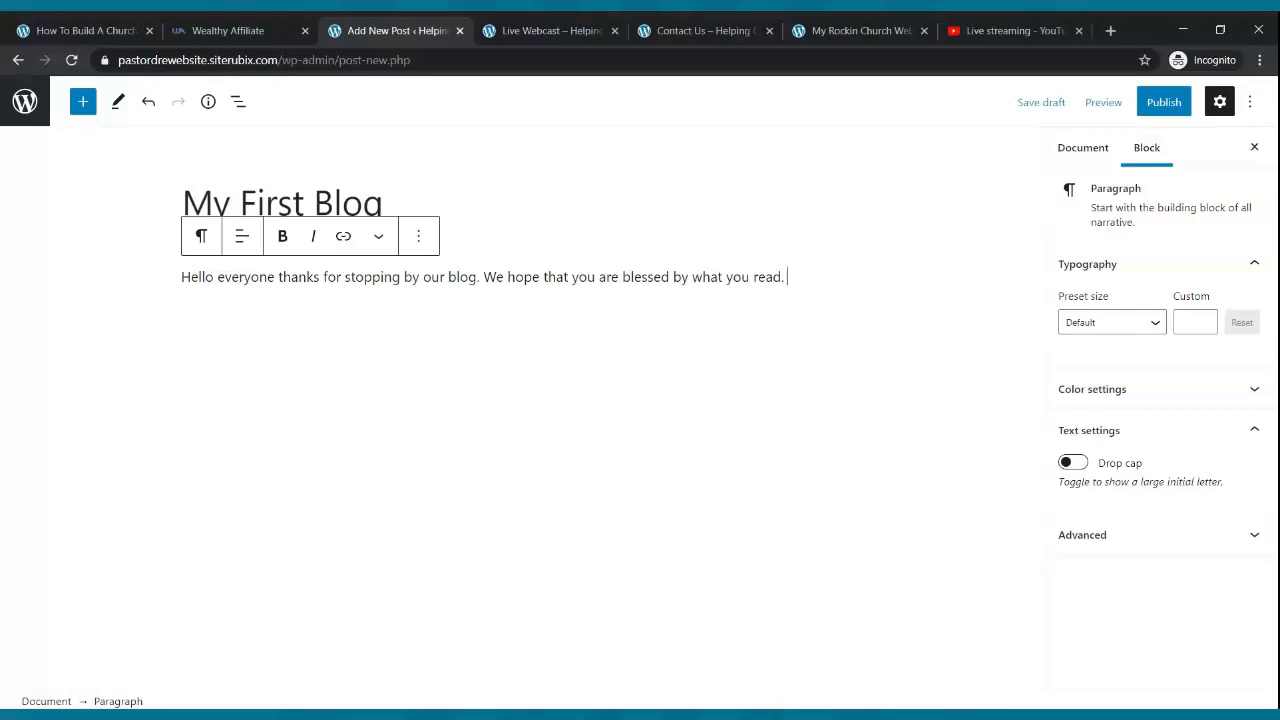
# - Fill four paragraphs with repeated copies of the greeting text
pyautogui.moveTo(790, 275); pyautogui.dragTo(180, 282)
pyautogui.hotkey('ctrl', 'c')
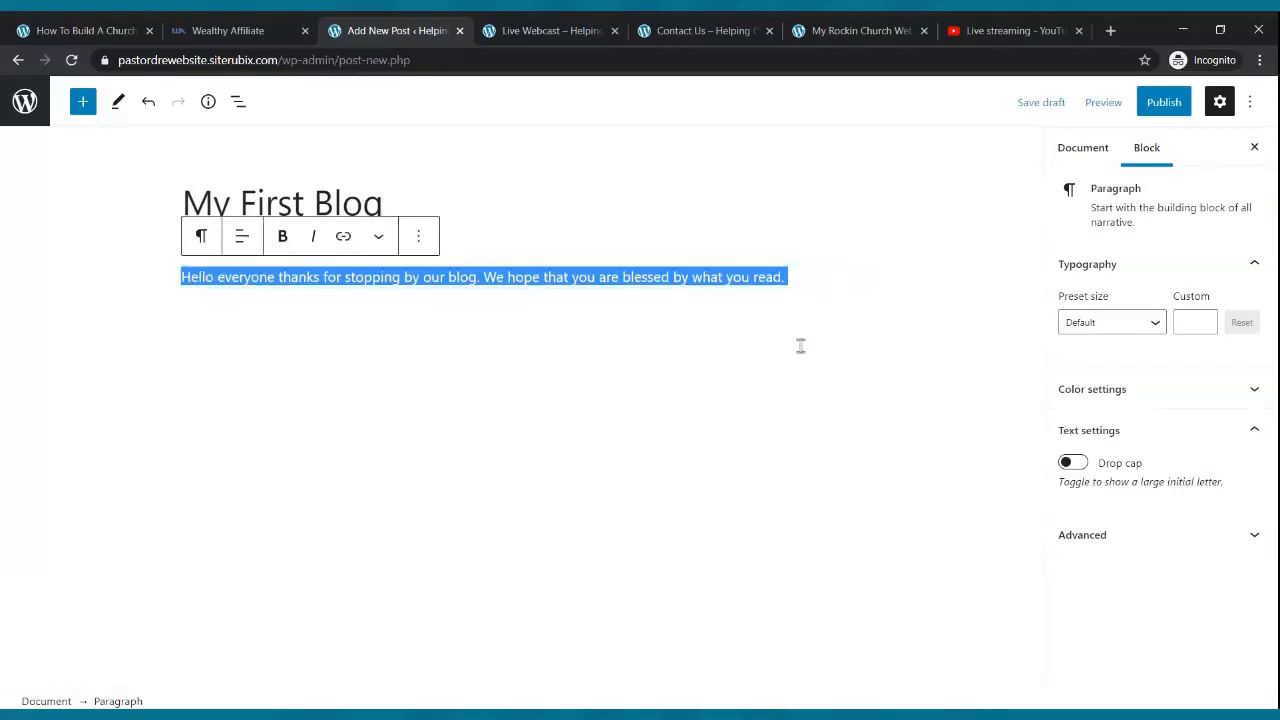
pyautogui.click(802, 282)
pyautogui.hotkey('ctrl', 'v')
pyautogui.hotkey('ctrl', 'v')
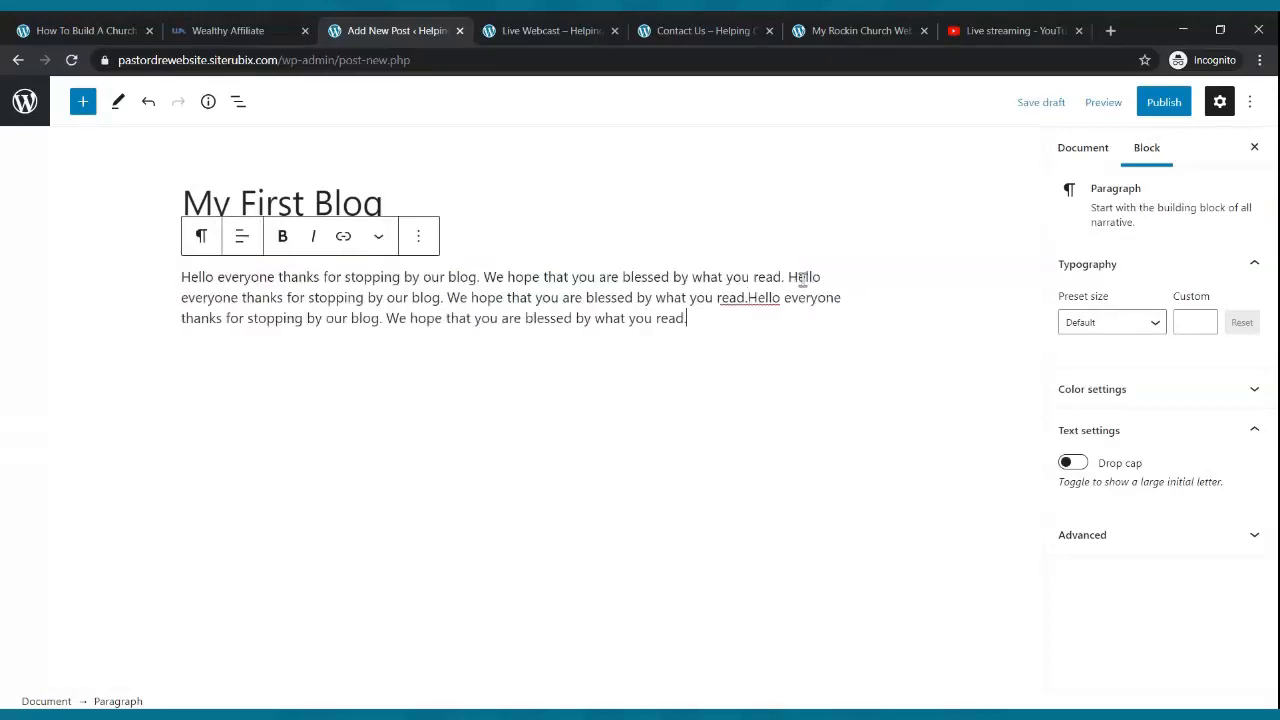
pyautogui.hotkey('ctrl', 'v')
pyautogui.press('Return')
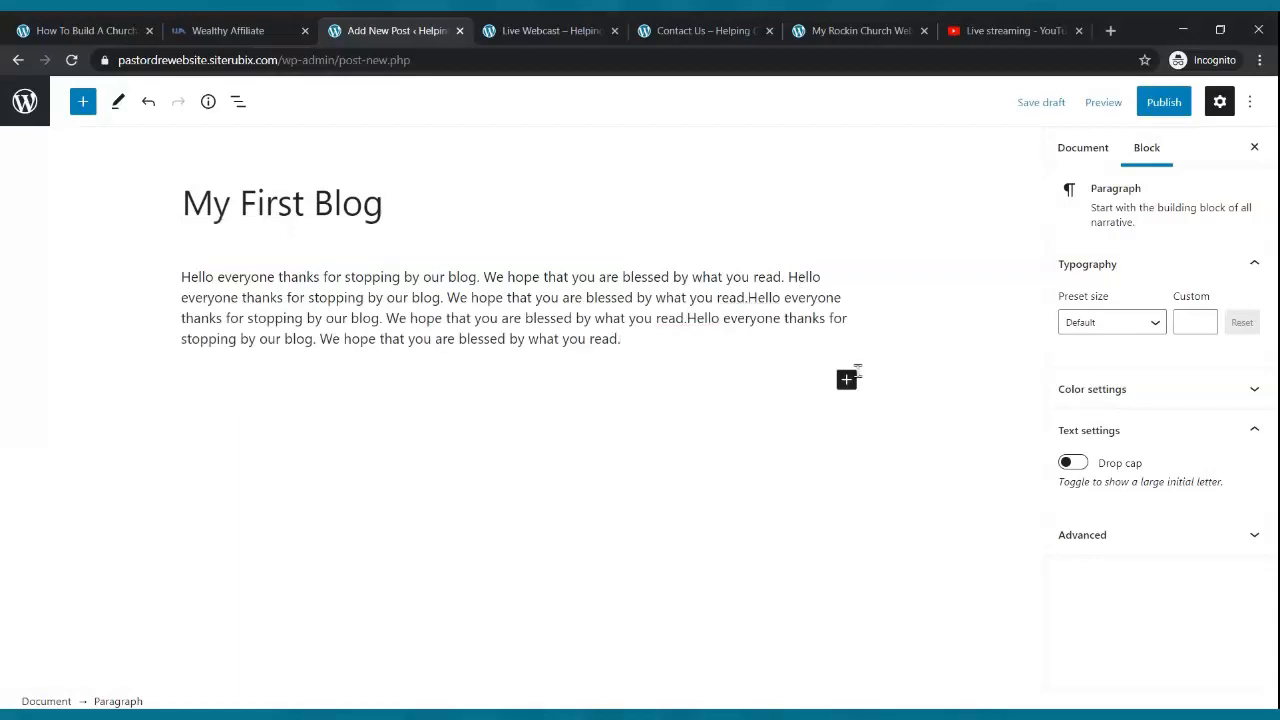
pyautogui.hotkey('ctrl', 'v')
pyautogui.hotkey('ctrl', 'v')
pyautogui.hotkey('ctrl', 'v')
pyautogui.hotkey('ctrl', 'v')
pyautogui.hotkey('ctrl', 'v')
pyautogui.hotkey('ctrl', 'v')
pyautogui.hotkey('ctrl', 'v')
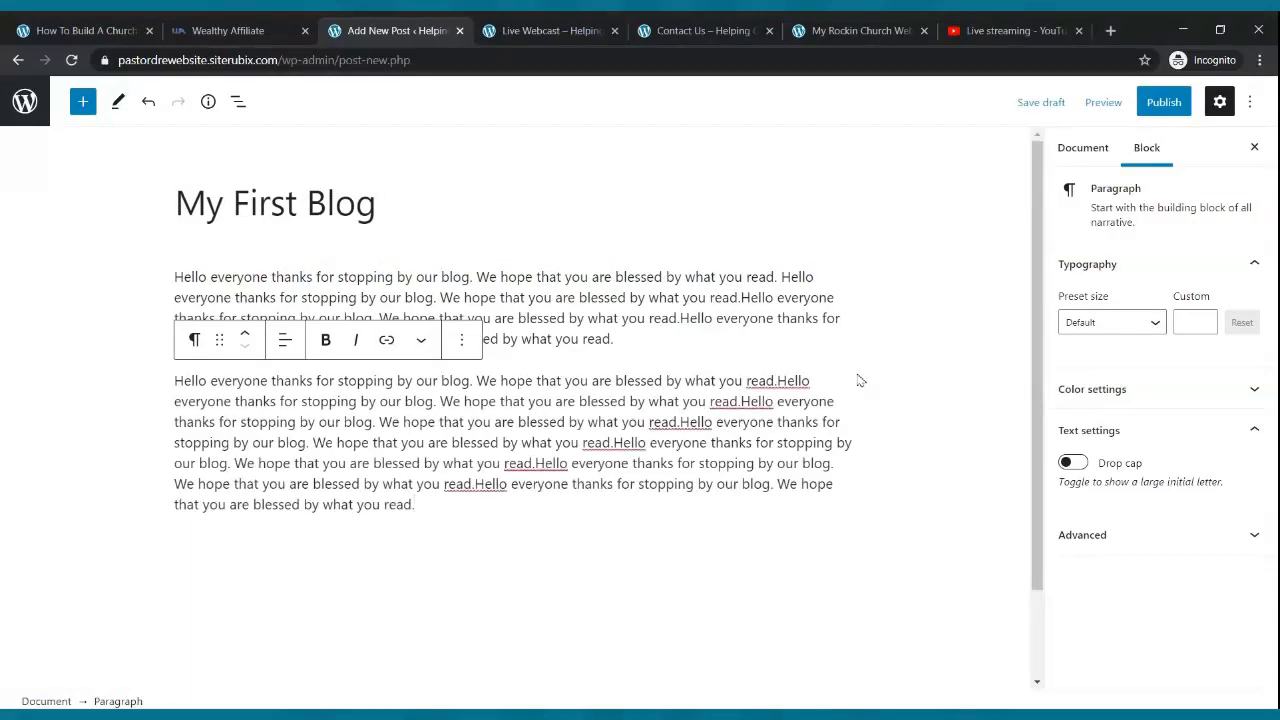
pyautogui.press('Return')
pyautogui.hotkey('ctrl', 'v')
pyautogui.hotkey('ctrl', 'v')
pyautogui.hotkey('ctrl', 'v')
pyautogui.hotkey('ctrl', 'v')
pyautogui.hotkey('ctrl', 'v')
pyautogui.hotkey('ctrl', 'v')
pyautogui.press('Return')
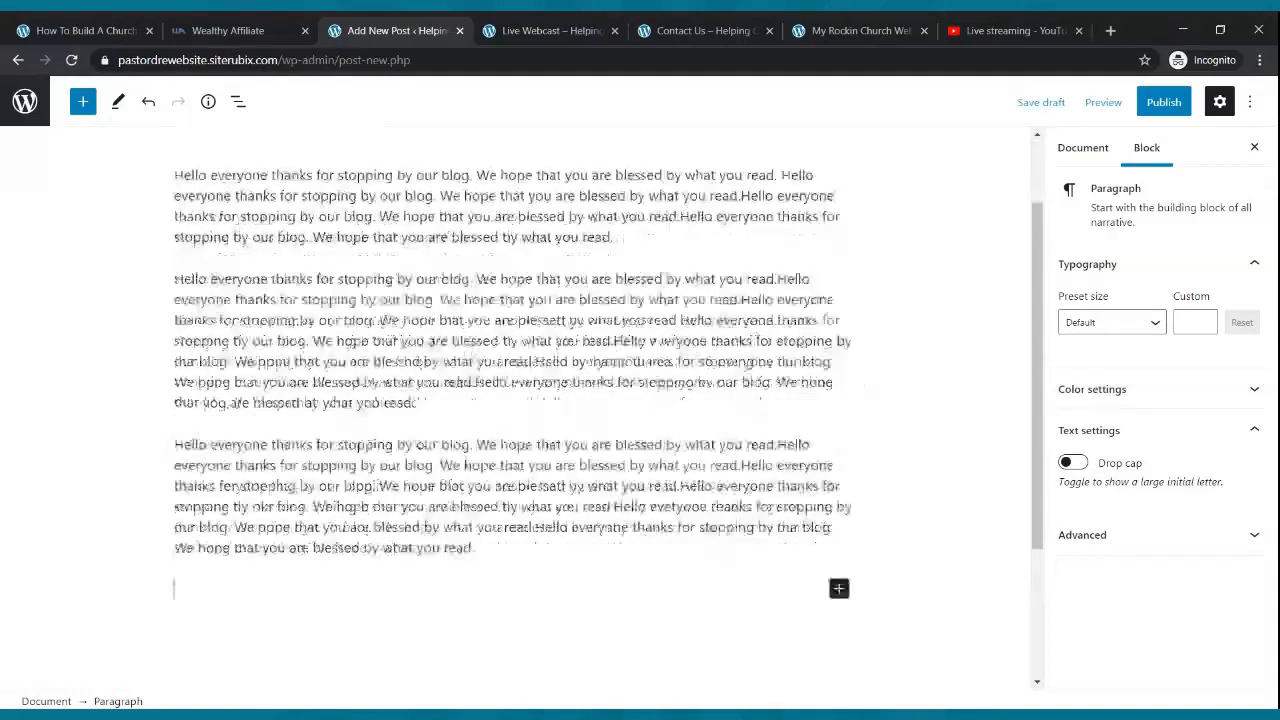
pyautogui.hotkey('ctrl', 'v')
pyautogui.hotkey('ctrl', 'v')
pyautogui.hotkey('ctrl', 'v')
pyautogui.hotkey('ctrl', 'v')
pyautogui.hotkey('ctrl', 'v')
pyautogui.hotkey('ctrl', 'v')
pyautogui.hotkey('ctrl', 'v')
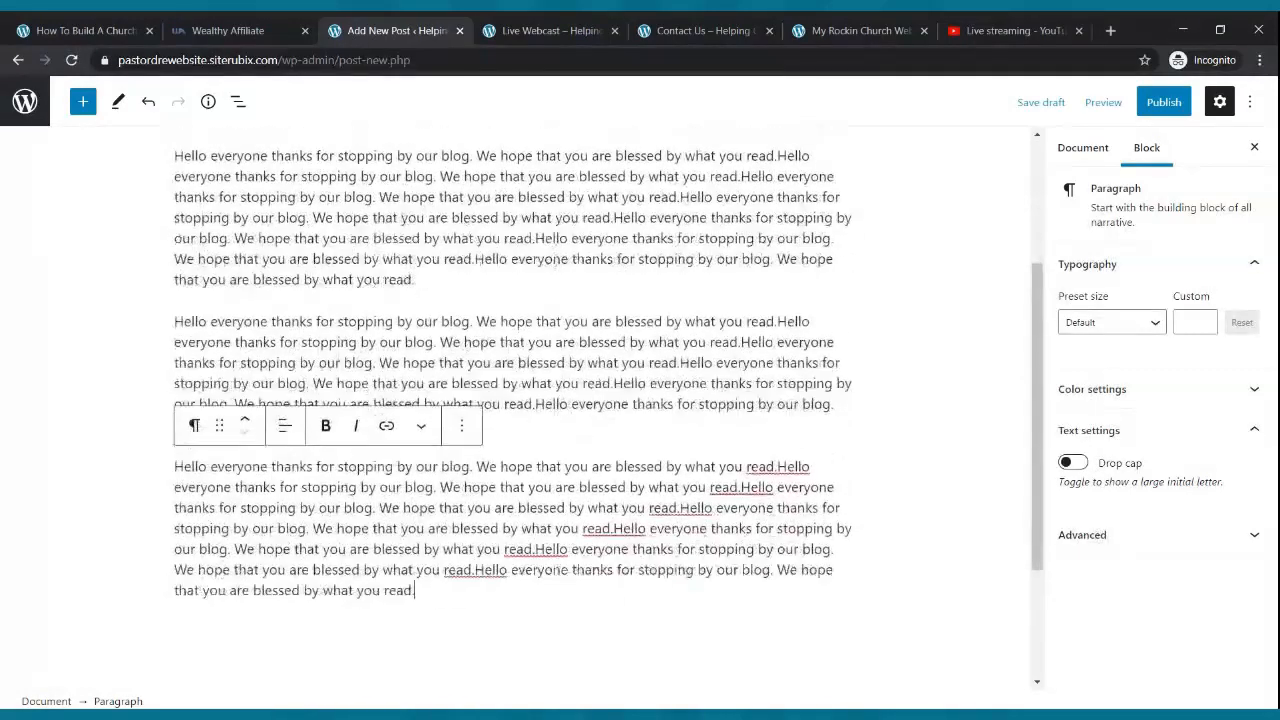
# - Publish the My First Blog post
pyautogui.scroll(3, 660, 450)
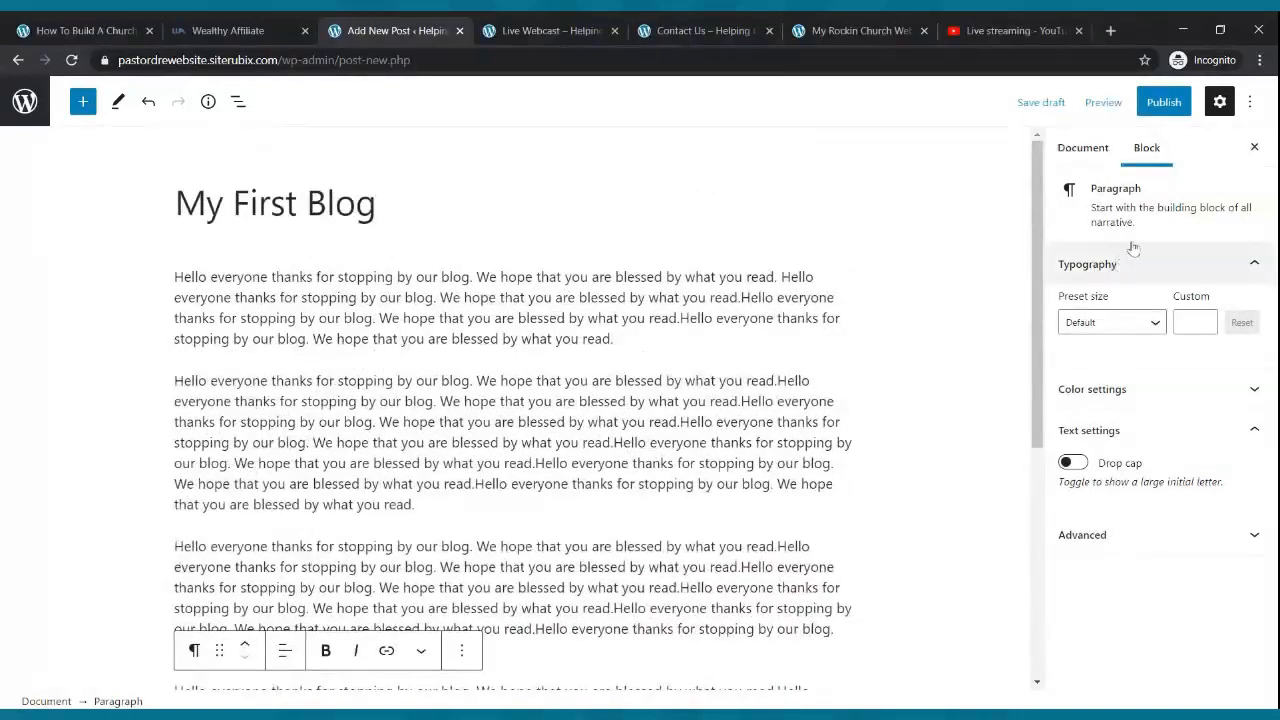
pyautogui.click(1163, 101)
pyautogui.click(1105, 102)
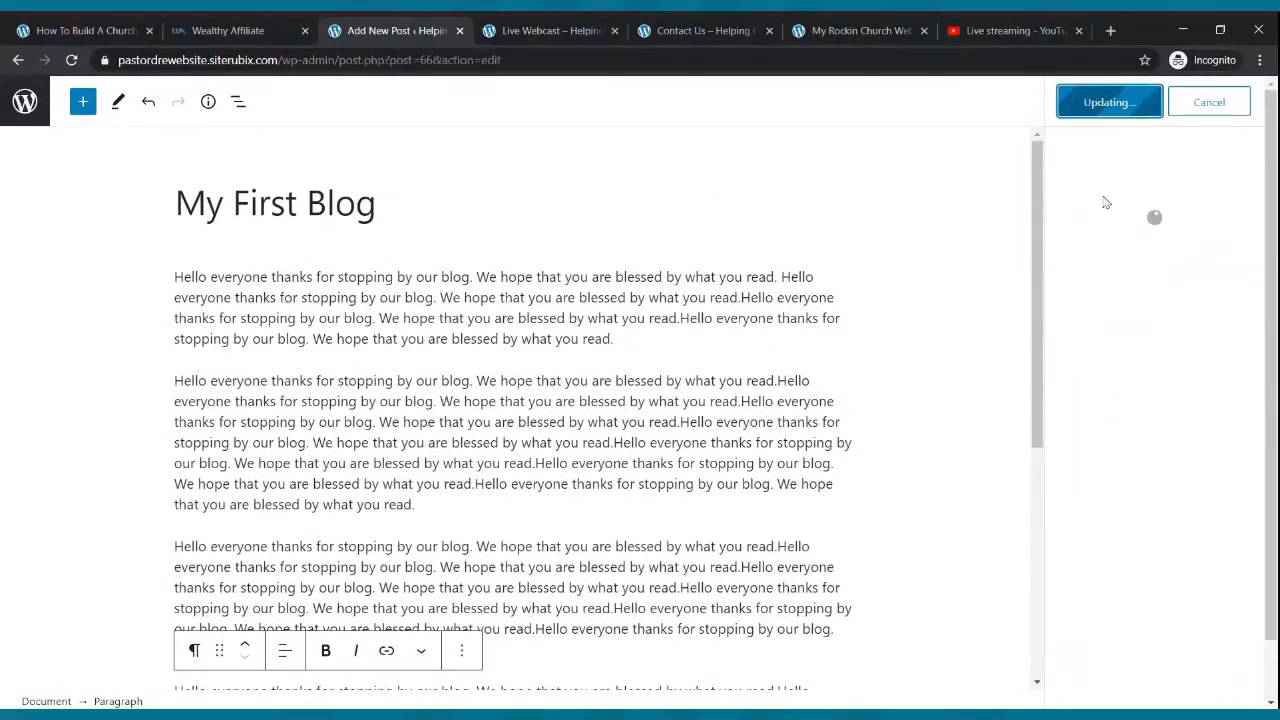
pyautogui.click(540, 33)
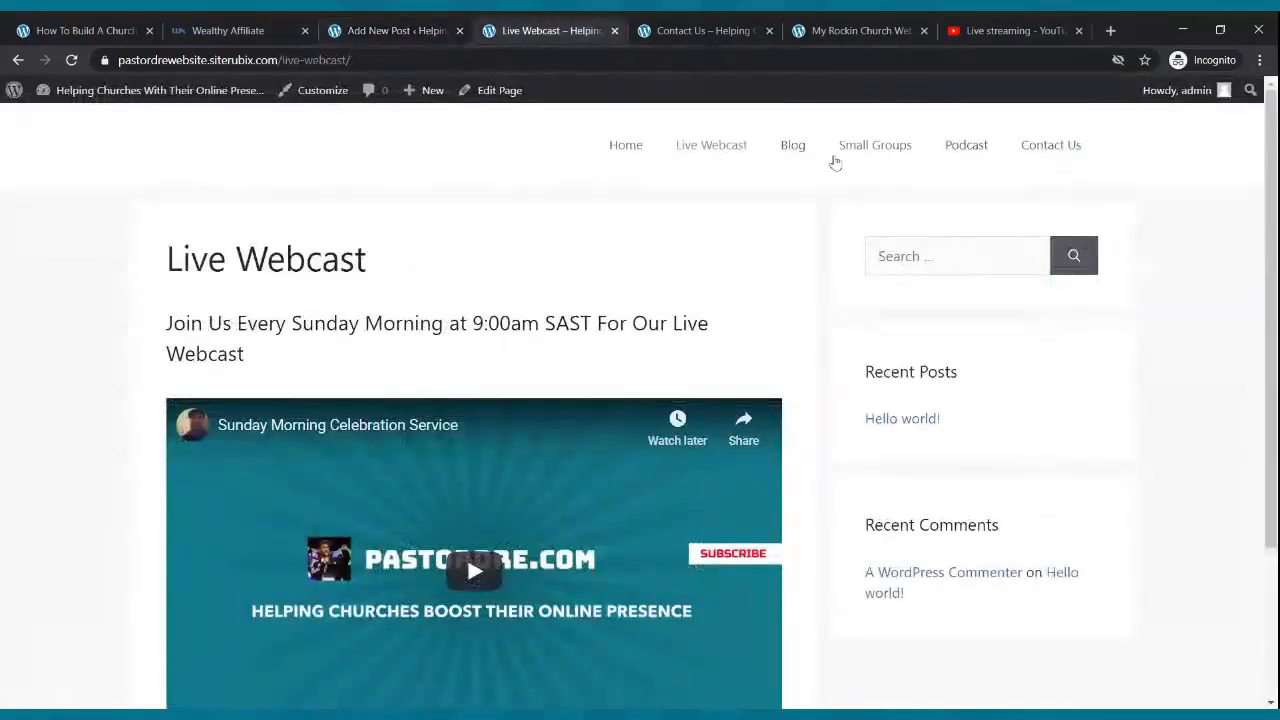
pyautogui.click(794, 148)
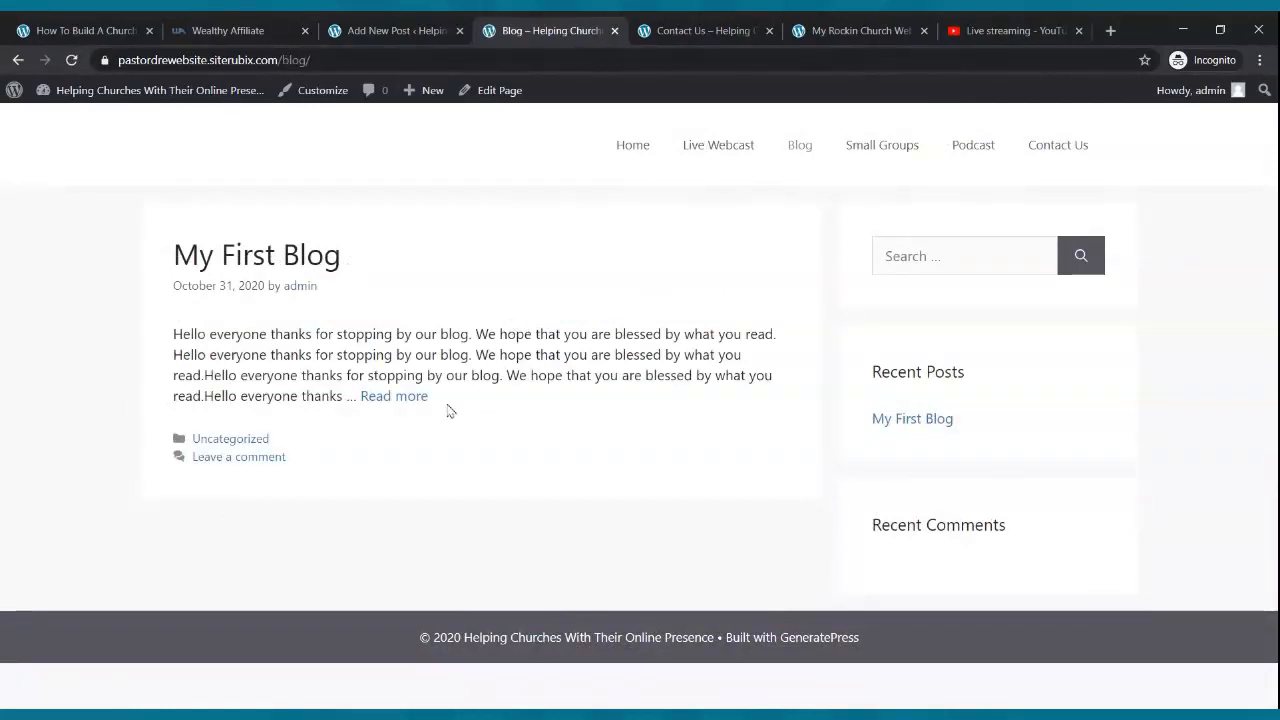
pyautogui.click(411, 403)
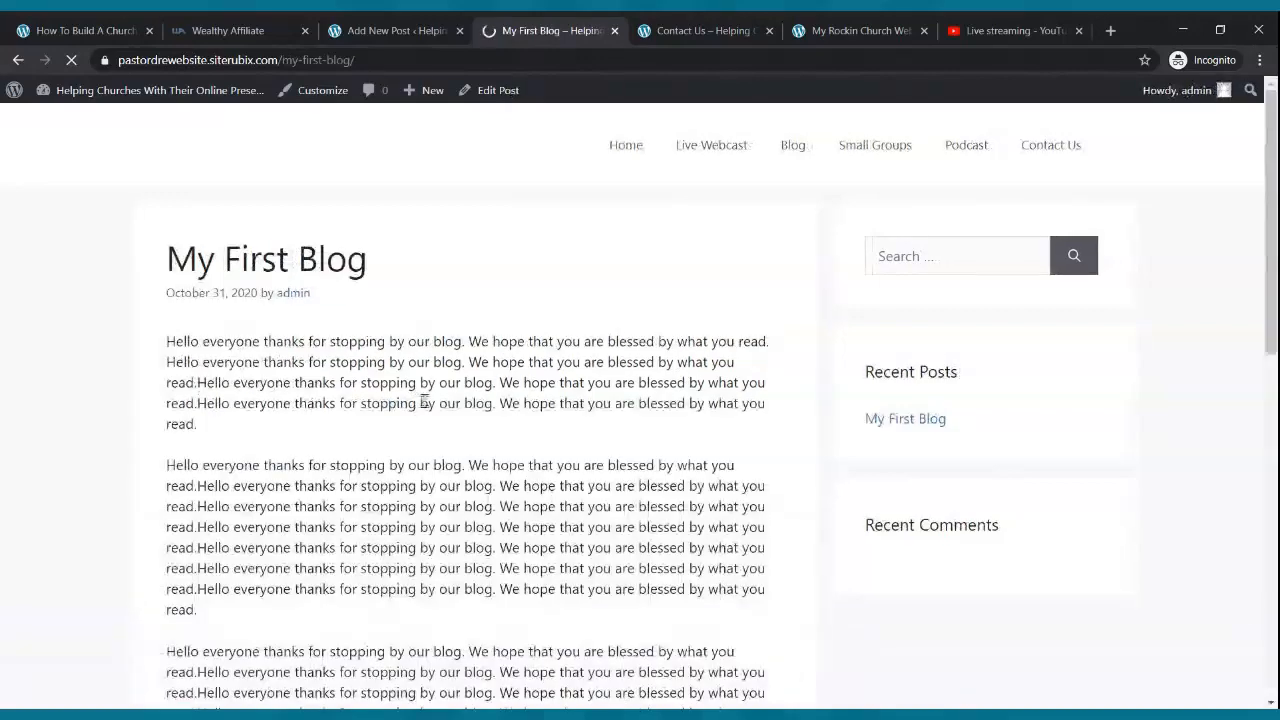
pyautogui.scroll(-5, 436, 378)
pyautogui.scroll(6, 436, 378)
# - Leave the post editor for All Posts and start a second post with Add New
pyautogui.click(443, 28)
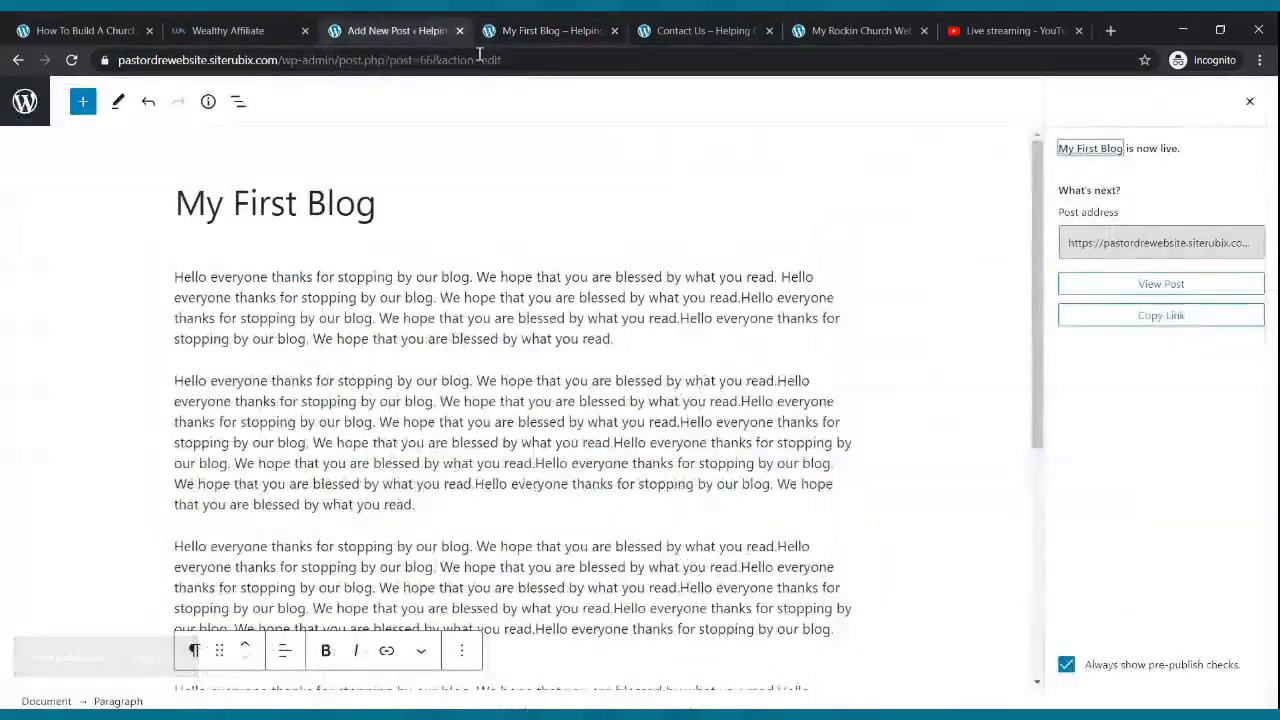
pyautogui.click(40, 106)
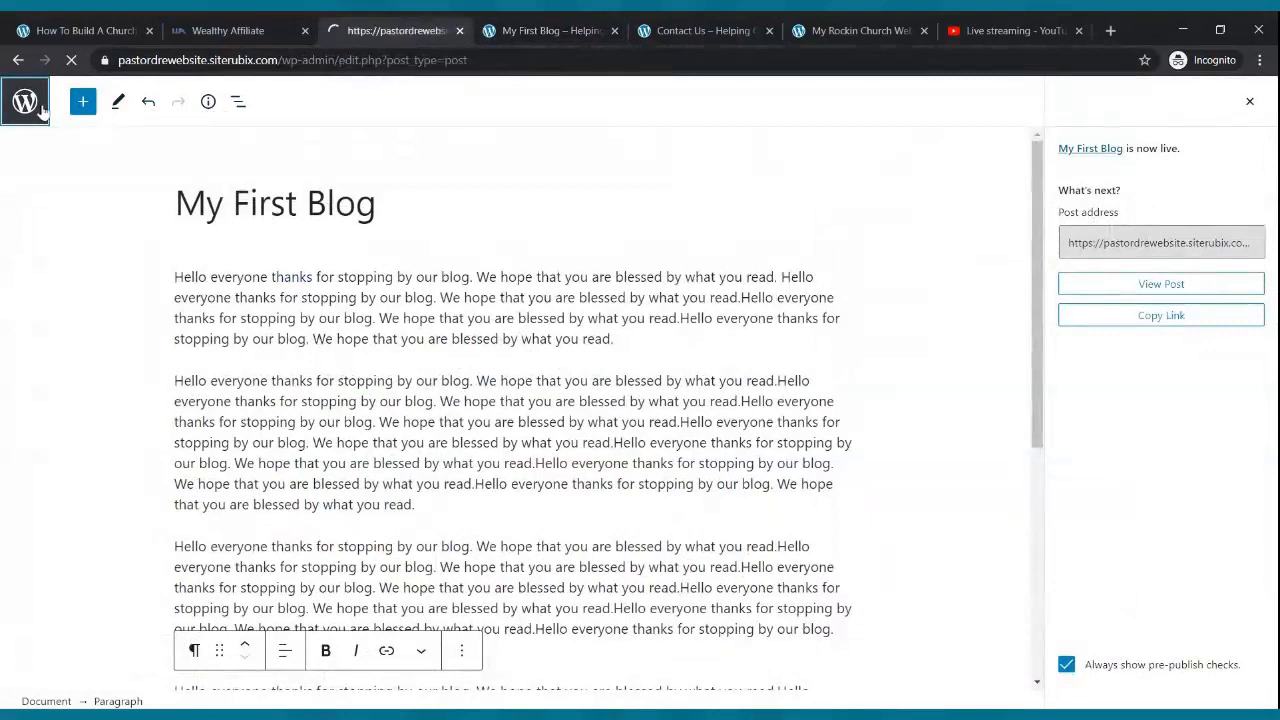
pyautogui.click(75, 166)
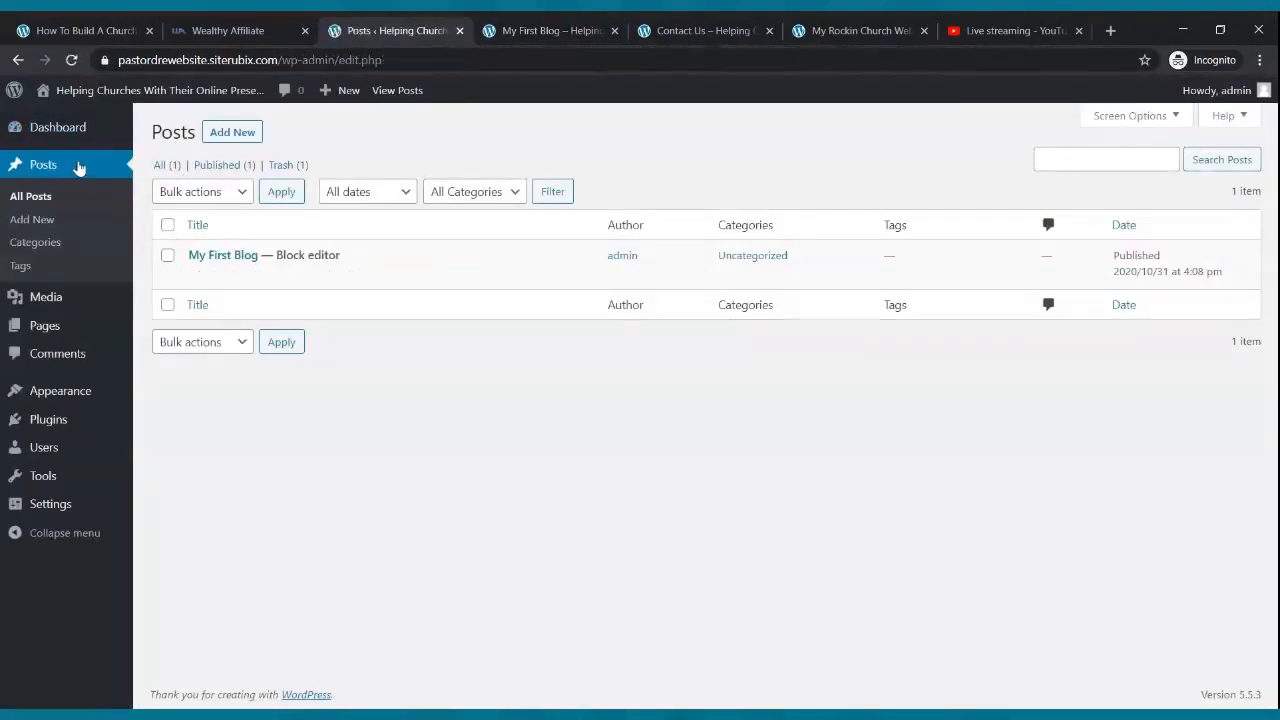
pyautogui.click(235, 140)
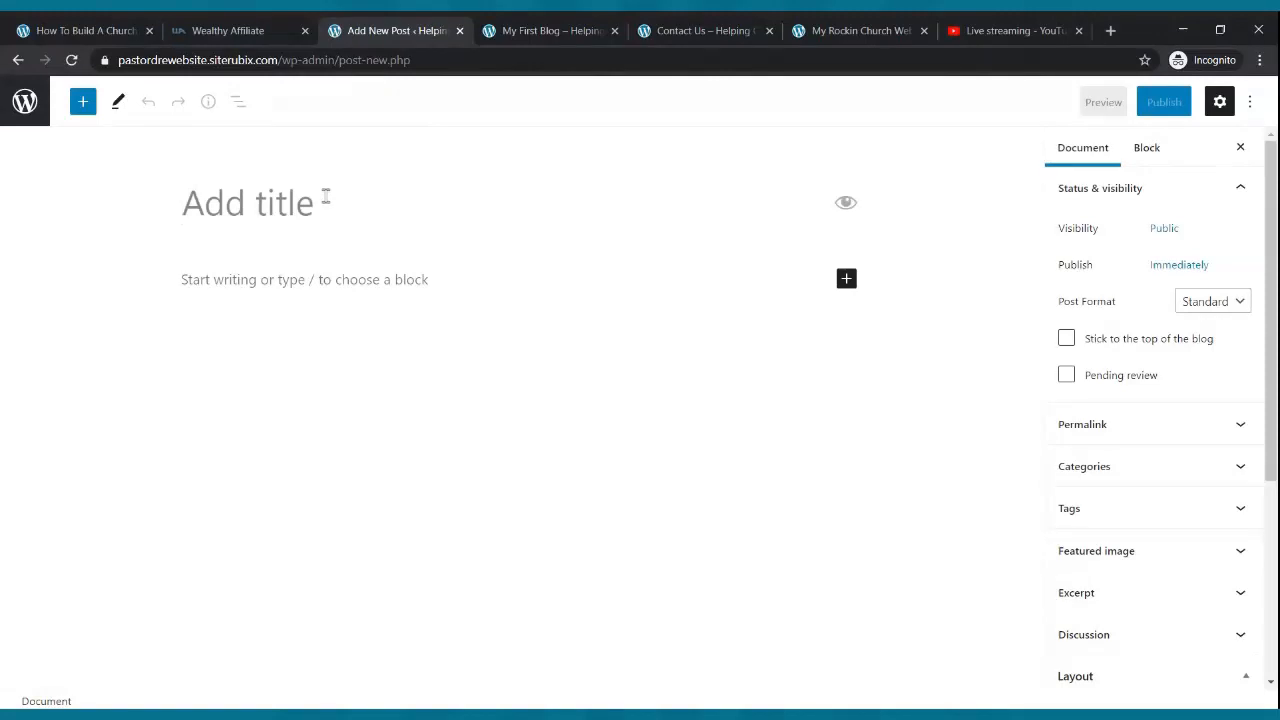
# - Replace the started 'My Second Blog' title with 'Testimony From The Mission Field'
pyautogui.write('My Seo')
pyautogui.press('BackSpace')
pyautogui.write('cond Blog')
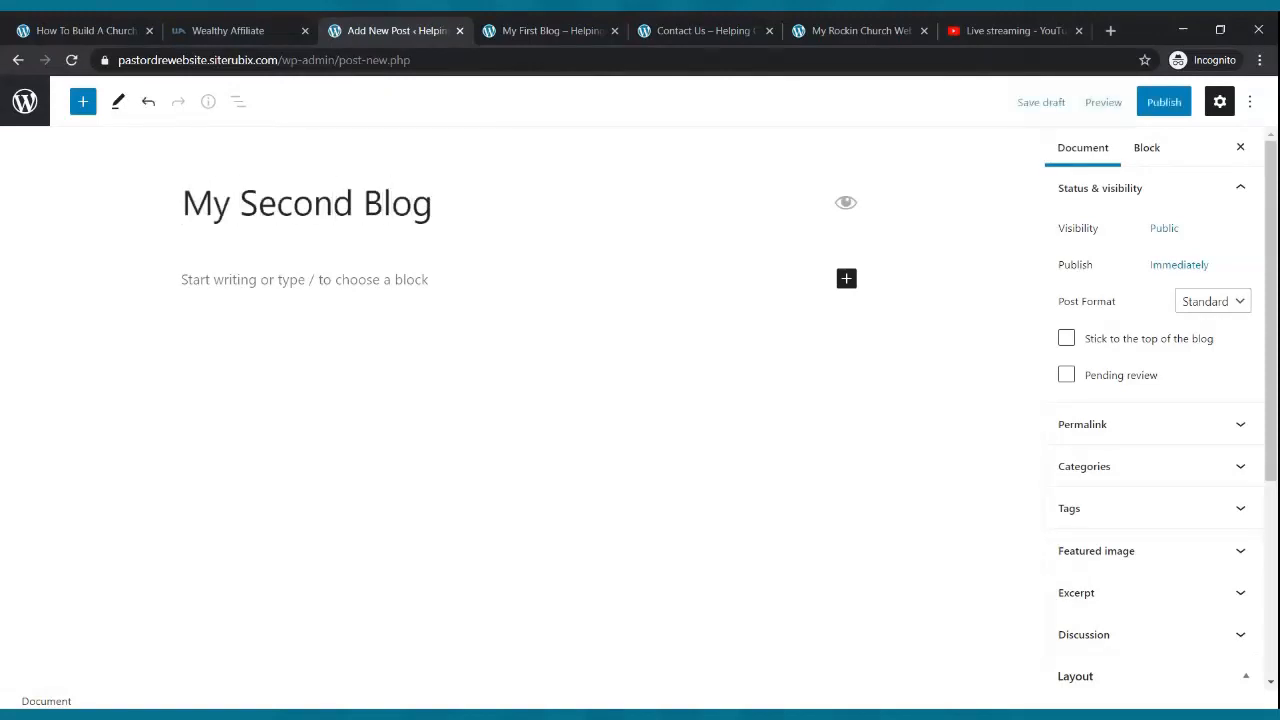
pyautogui.press('BackSpace')
pyautogui.press('BackSpace')
pyautogui.press('BackSpace')
pyautogui.press('BackSpace')
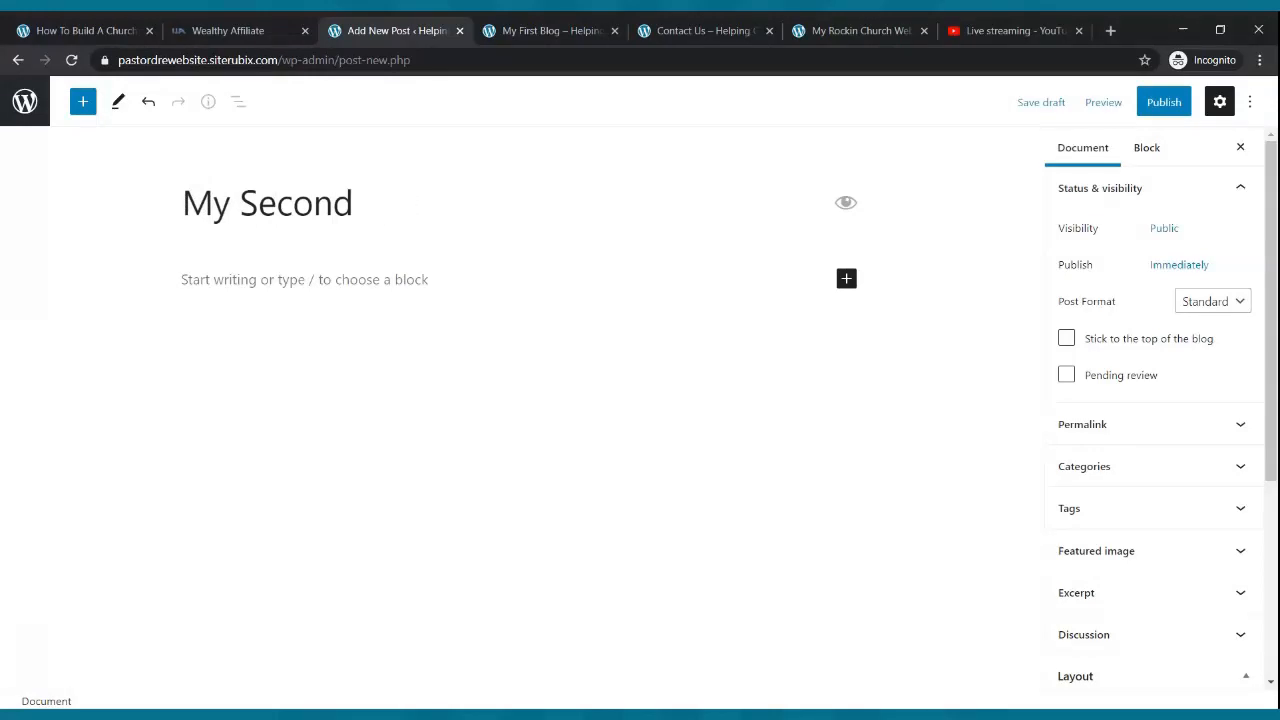
pyautogui.press('BackSpace')
pyautogui.press('BackSpace')
pyautogui.press('BackSpace')
pyautogui.press('BackSpace')
pyautogui.press('BackSpace')
pyautogui.press('BackSpace')
pyautogui.press('BackSpace')
pyautogui.press('BackSpace')
pyautogui.press('BackSpace')
pyautogui.press('BackSpace')
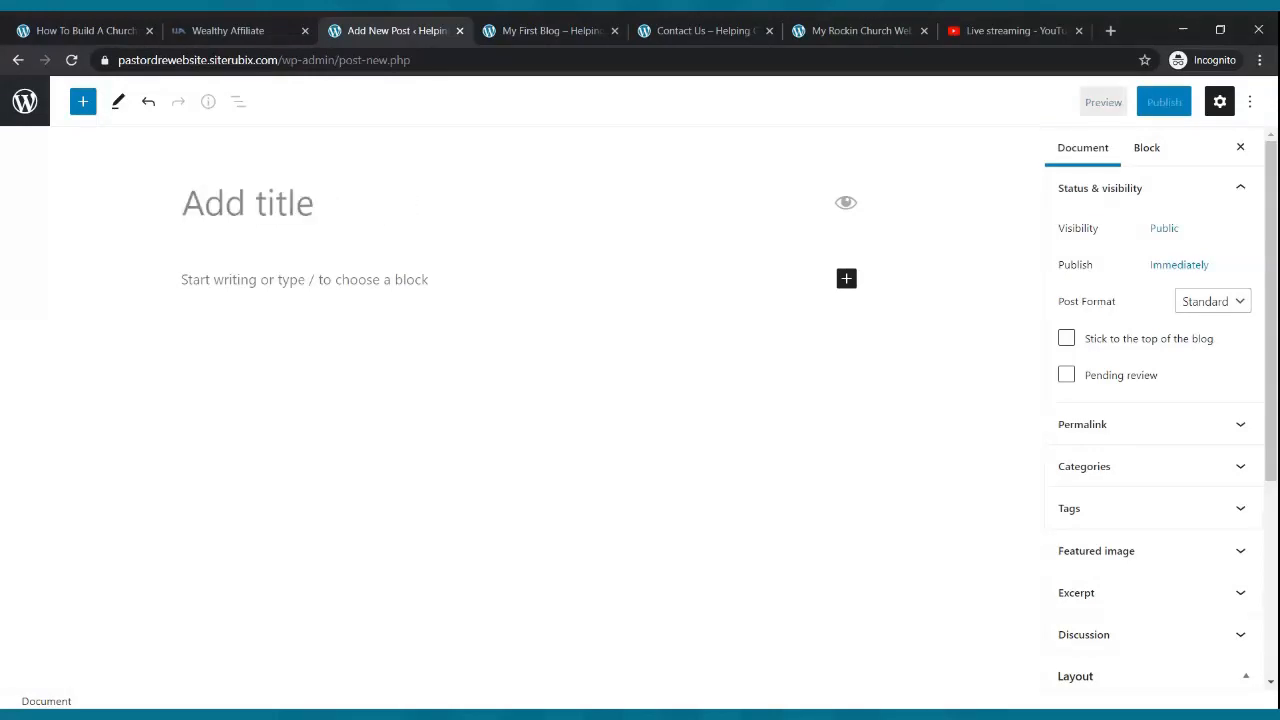
pyautogui.write('Testmon')
pyautogui.press('BackSpace')
pyautogui.press('BackSpace')
pyautogui.press('BackSpace')
pyautogui.write('imoy')
pyautogui.press('BackSpace')
pyautogui.write('ny From The ')
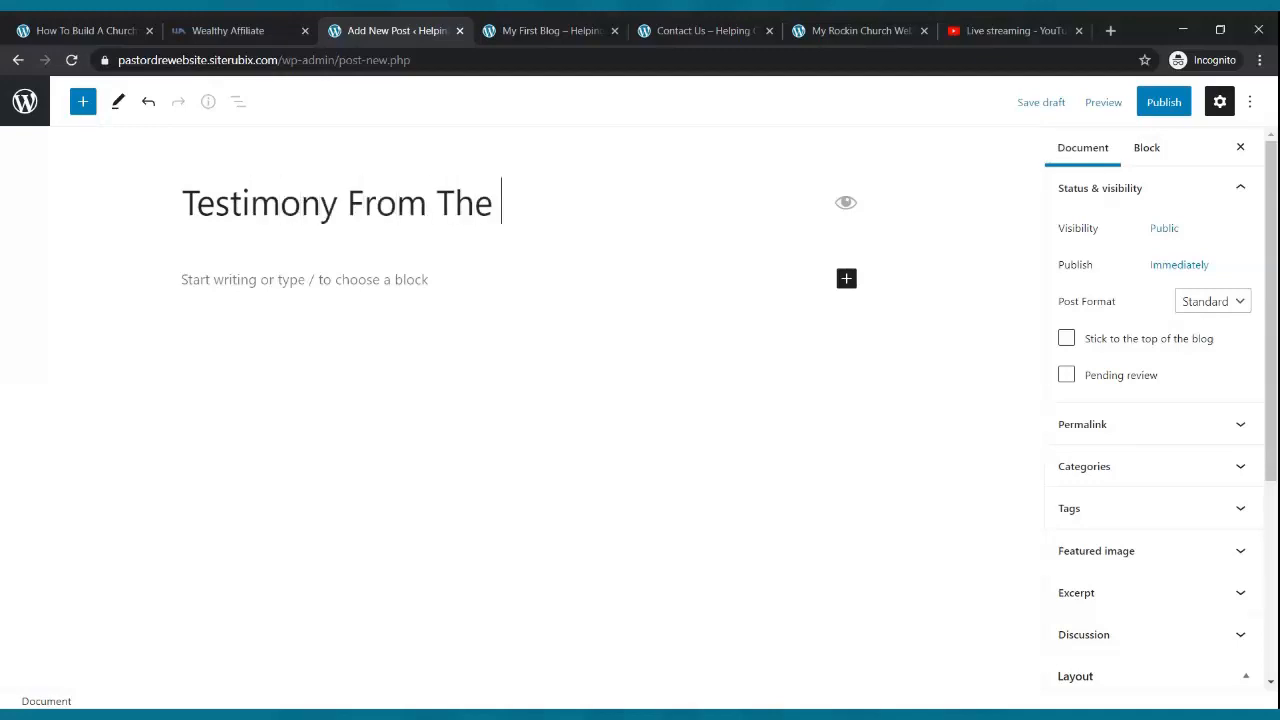
pyautogui.write('Mission F')
pyautogui.write('ield')
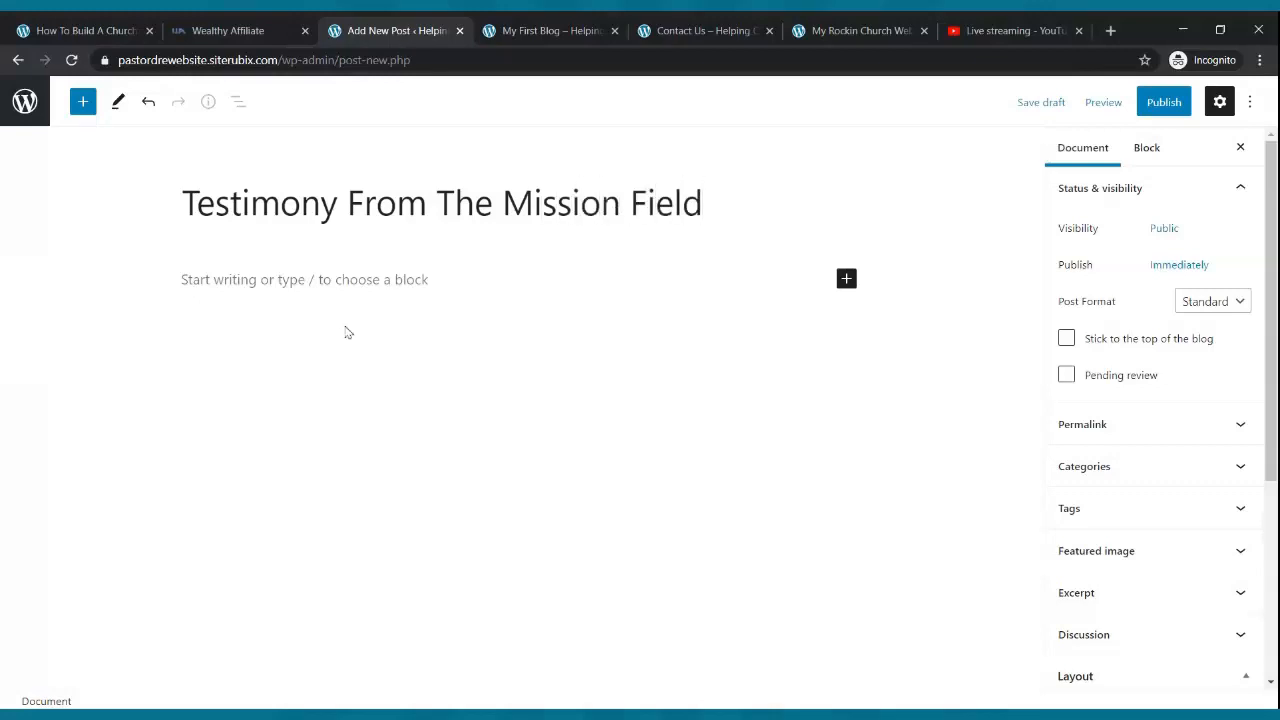
# - Write the opening line about a powerful testimony from one of our missionaries, correcting 'missionaries'
pyautogui.click(325, 280)
pyautogui.write('Hello ev')
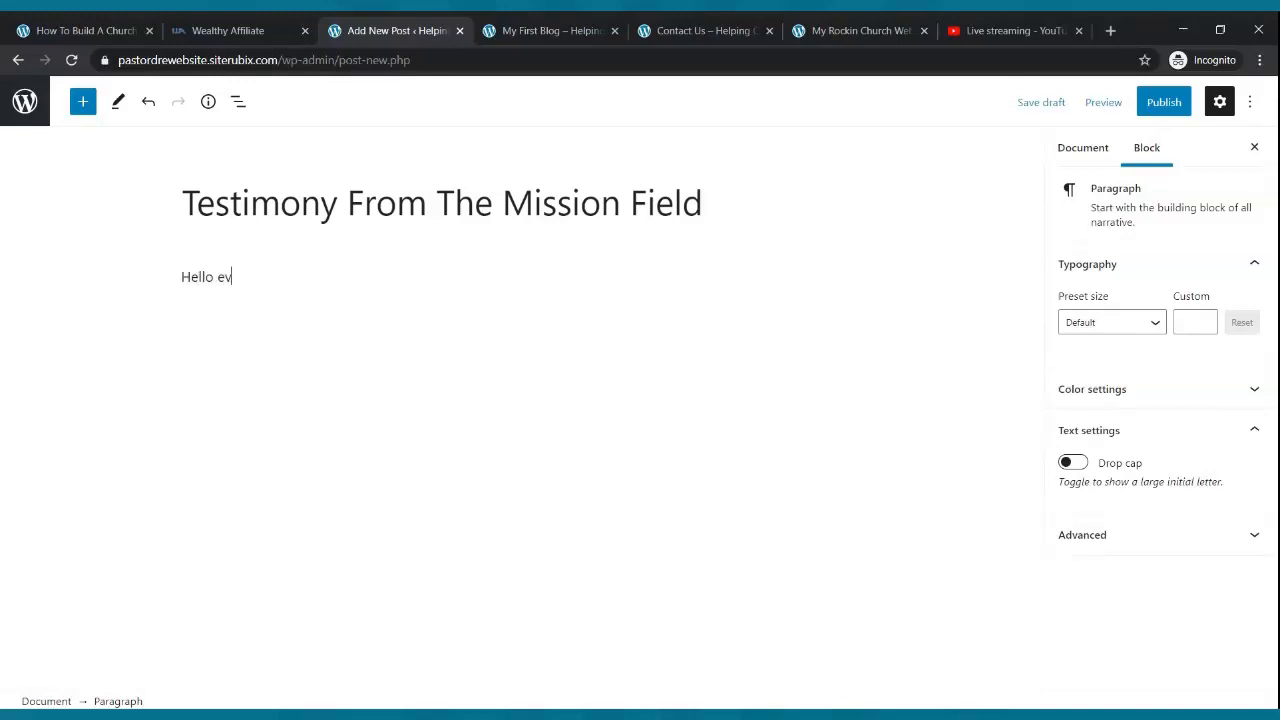
pyautogui.write('eryone here is apwe')
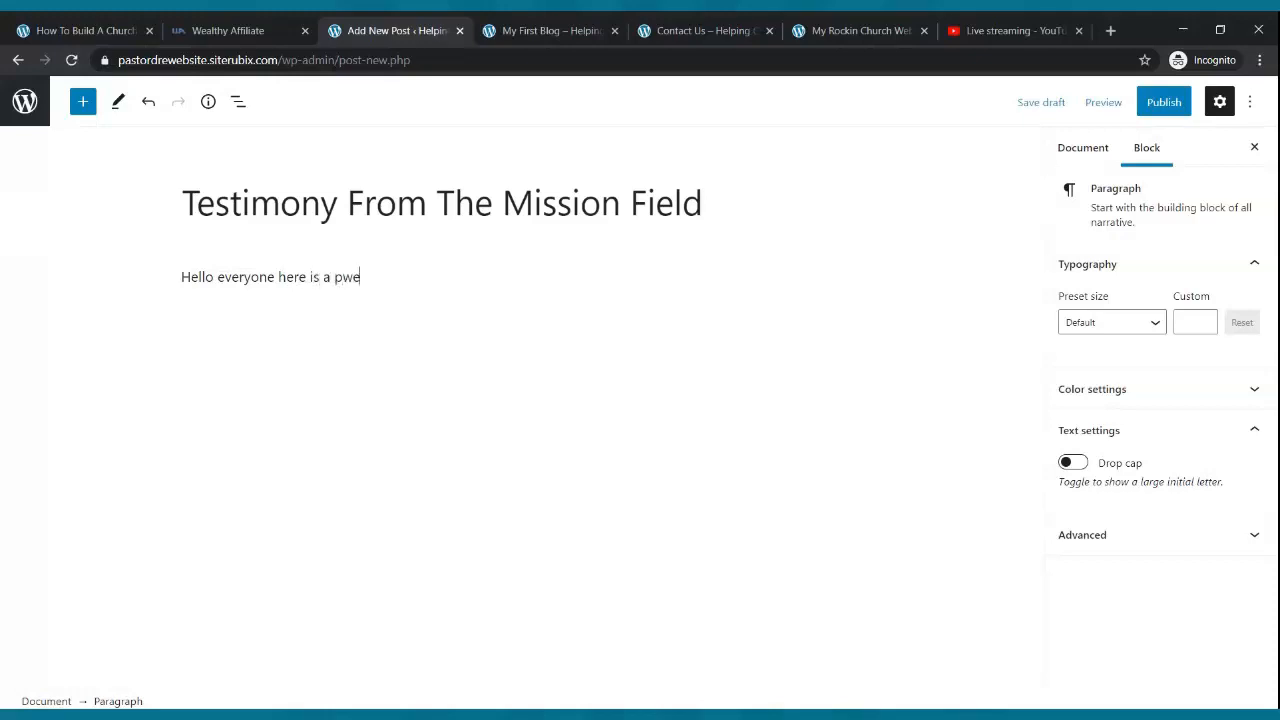
pyautogui.write('werful testiomn')
pyautogui.press('BackSpace')
pyautogui.press('BackSpace')
pyautogui.press('BackSpace')
pyautogui.write('mony ofrom n')
pyautogui.press('BackSpace')
pyautogui.write('one of')
pyautogui.write(' our missiona')
pyautogui.write('ire')
pyautogui.write('s ')
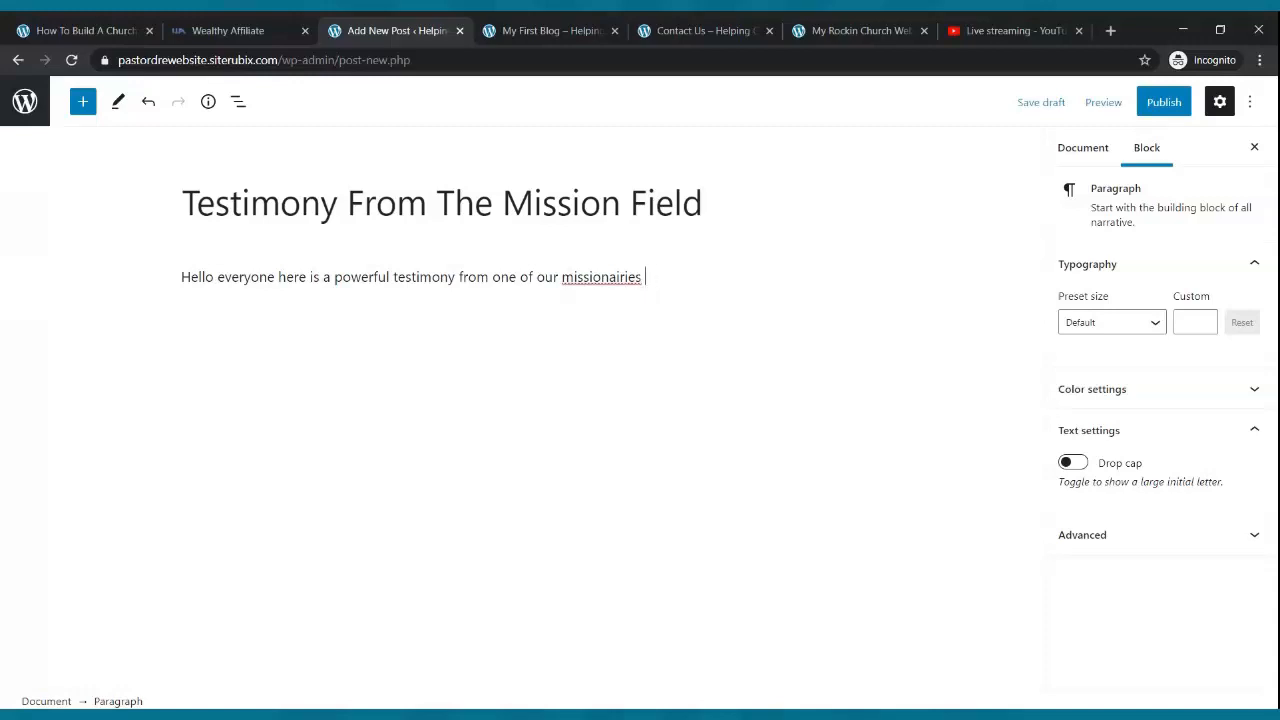
pyautogui.write('o hte')
pyautogui.press('BackSpace')
pyautogui.press('BackSpace')
pyautogui.press('BackSpace')
pyautogui.write('the mission field.')
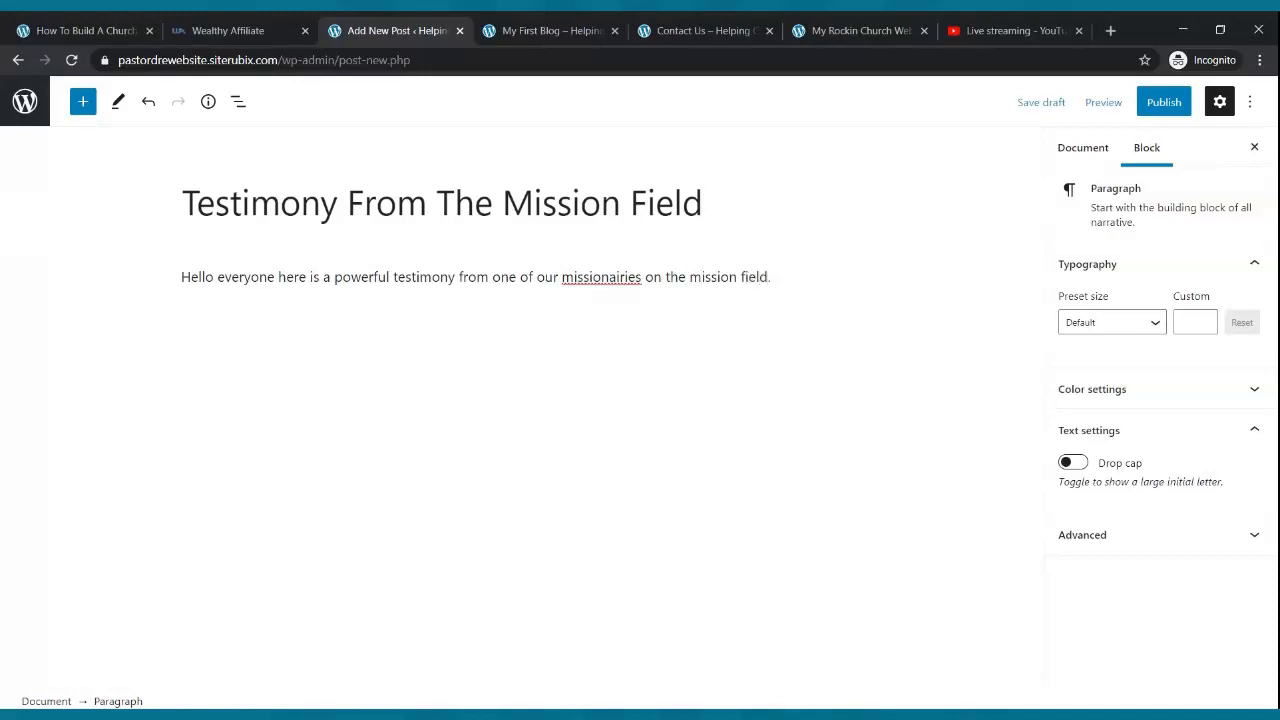
pyautogui.doubleClick(600, 278)
pyautogui.write('missionaries')
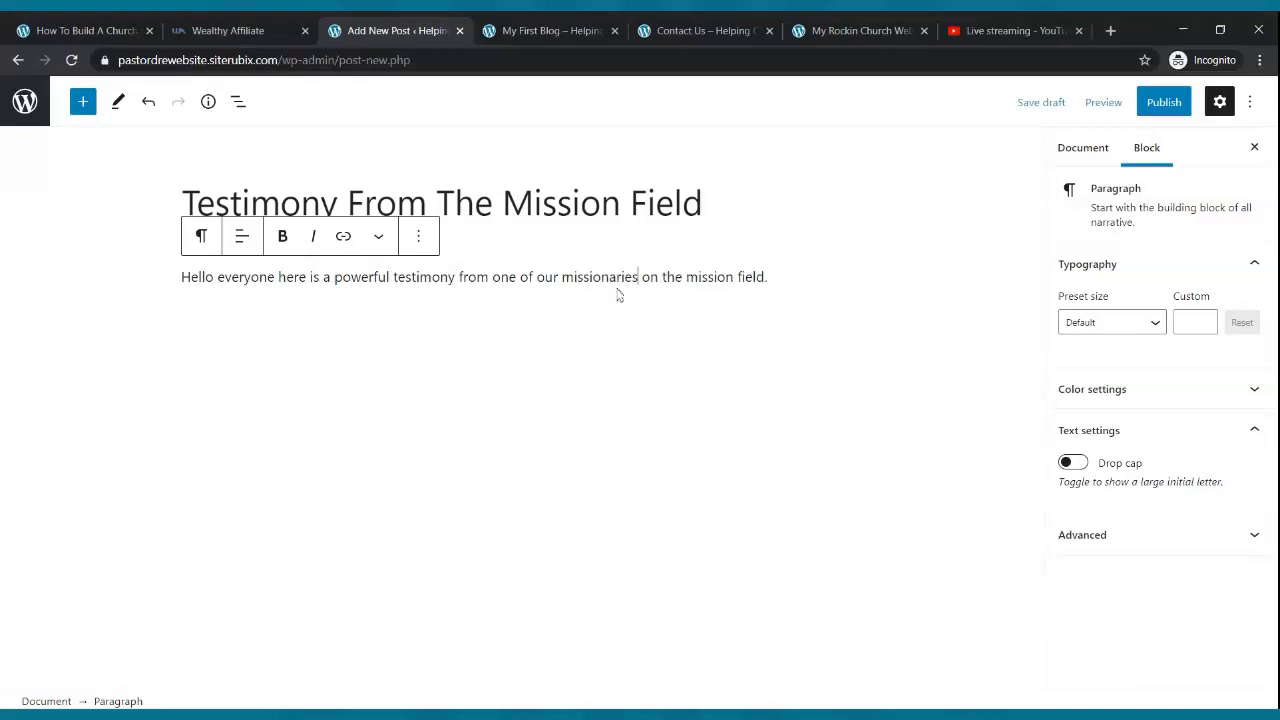
pyautogui.click(806, 274)
# - Copy the testimony sentence and paste it repeatedly to fill four paragraphs of the post body
pyautogui.moveTo(768, 276); pyautogui.dragTo(180, 278)
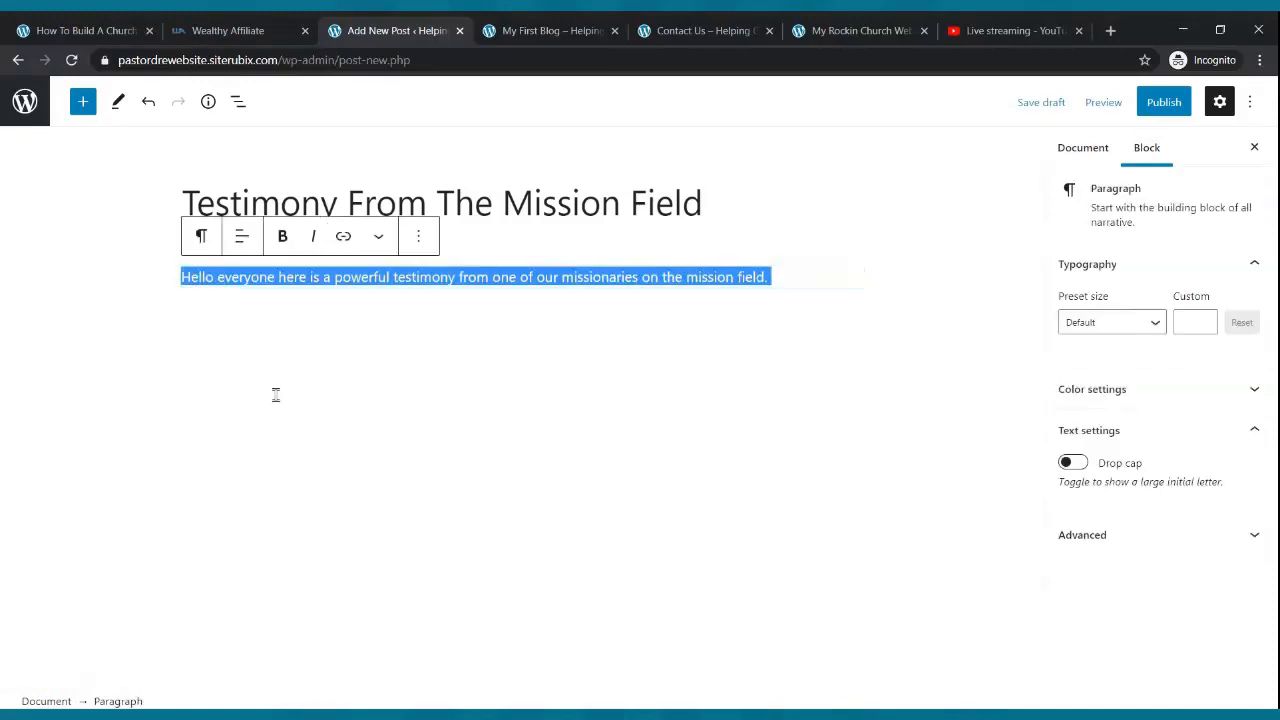
pyautogui.click(799, 271)
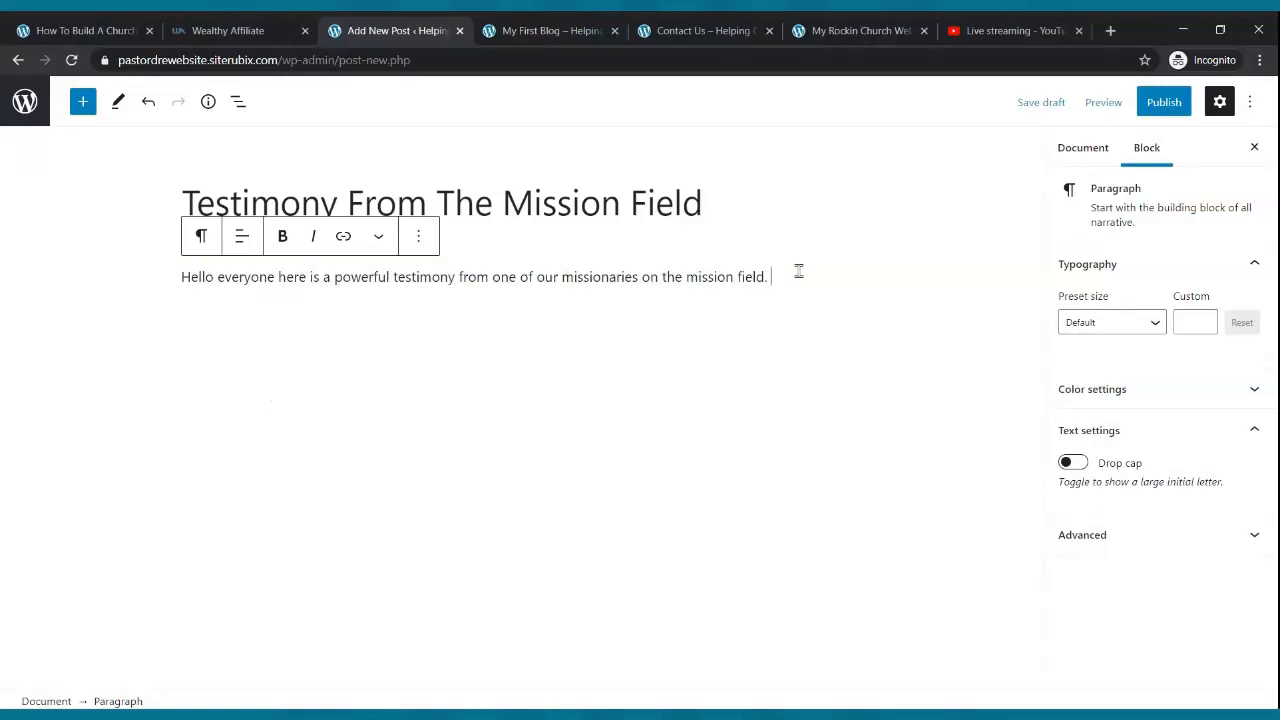
pyautogui.hotkey('ctrl', 'v')
pyautogui.hotkey('ctrl', 'v')
pyautogui.hotkey('ctrl', 'v')
pyautogui.hotkey('ctrl', 'v')
pyautogui.hotkey('ctrl', 'v')
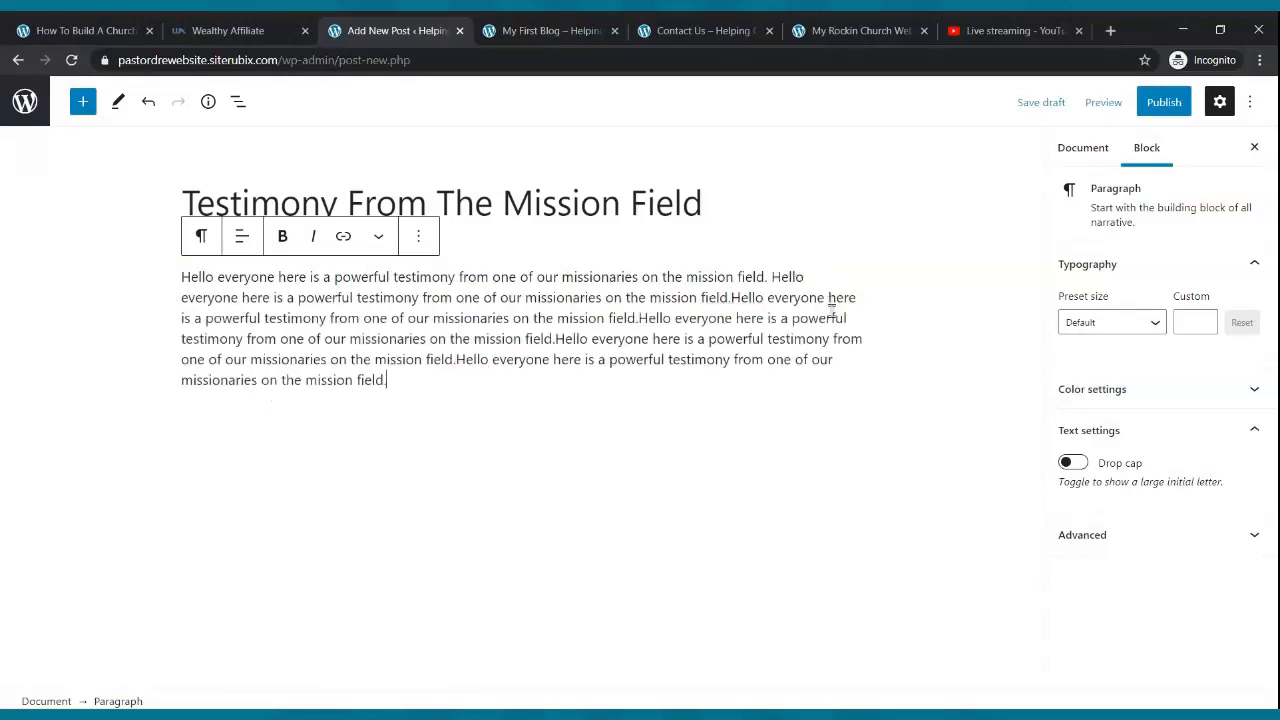
pyautogui.press('Return')
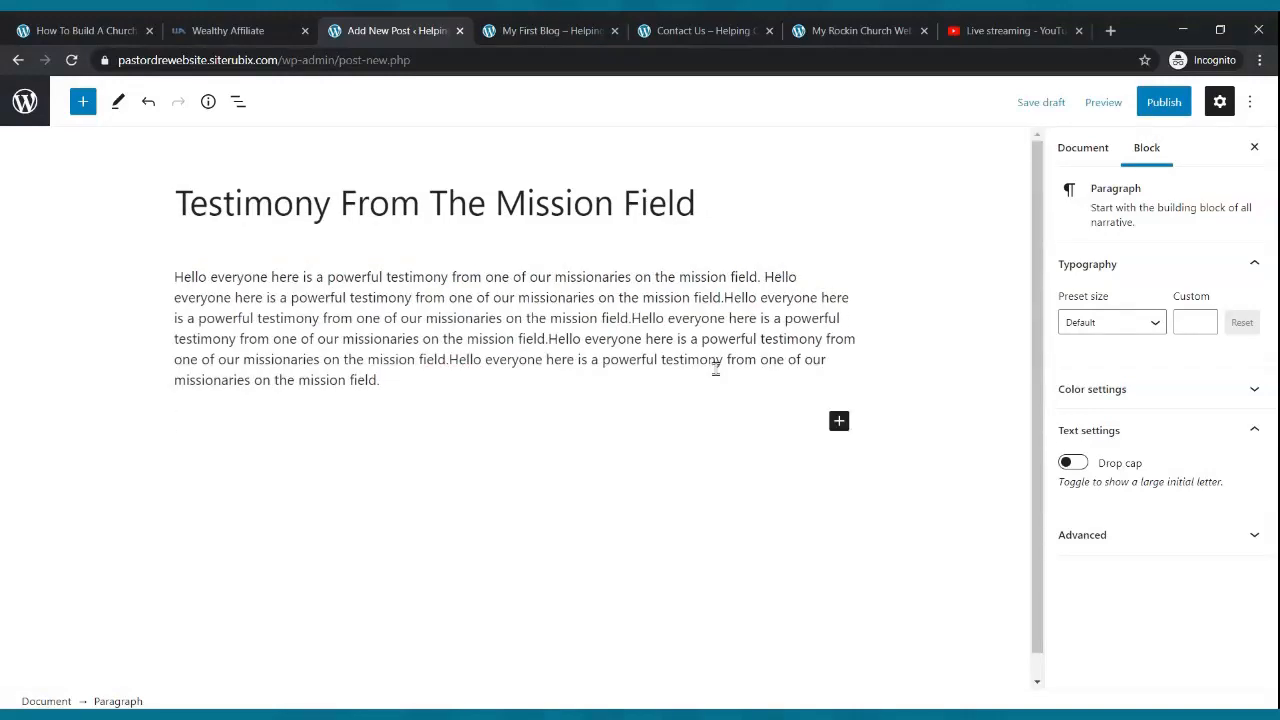
pyautogui.hotkey('ctrl', 'v')
pyautogui.hotkey('ctrl', 'v')
pyautogui.hotkey('ctrl', 'v')
pyautogui.hotkey('ctrl', 'v')
pyautogui.hotkey('ctrl', 'v')
pyautogui.hotkey('ctrl', 'v')
pyautogui.hotkey('ctrl', 'v')
pyautogui.press('Return')
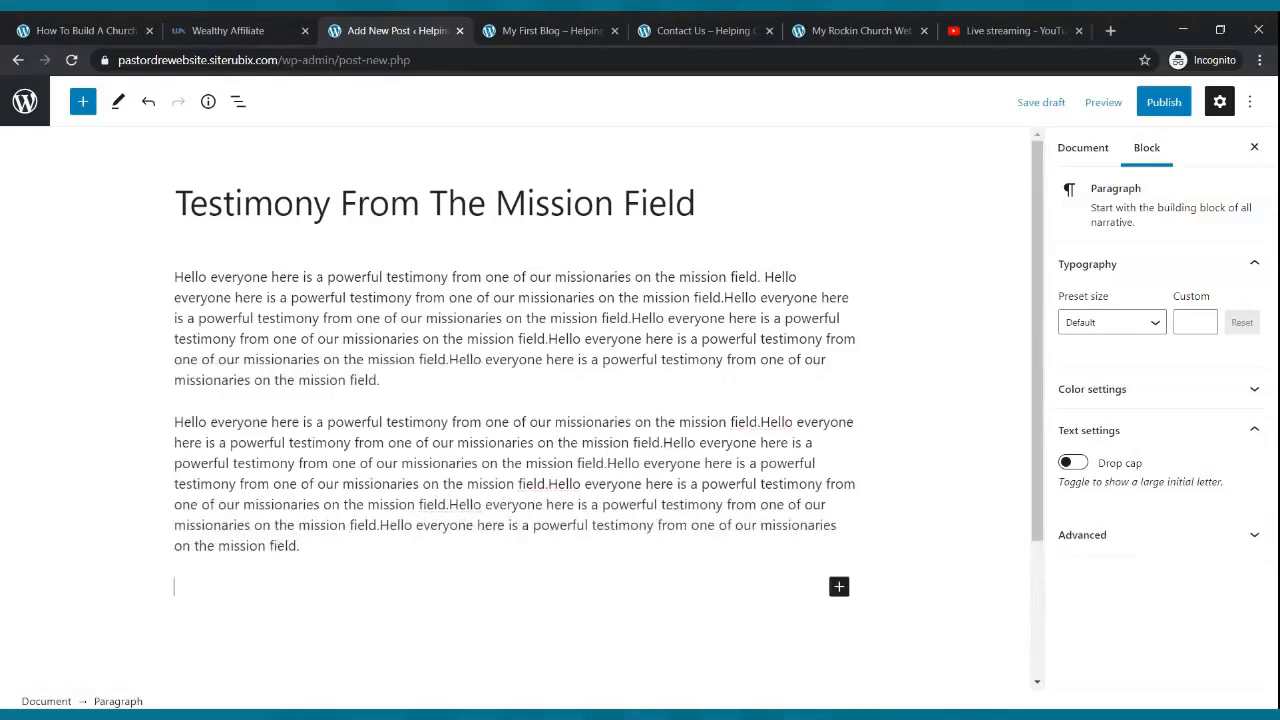
pyautogui.hotkey('ctrl', 'v')
pyautogui.hotkey('ctrl', 'v')
pyautogui.hotkey('ctrl', 'v')
pyautogui.hotkey('ctrl', 'v')
pyautogui.hotkey('ctrl', 'v')
pyautogui.hotkey('ctrl', 'v')
pyautogui.hotkey('ctrl', 'v')
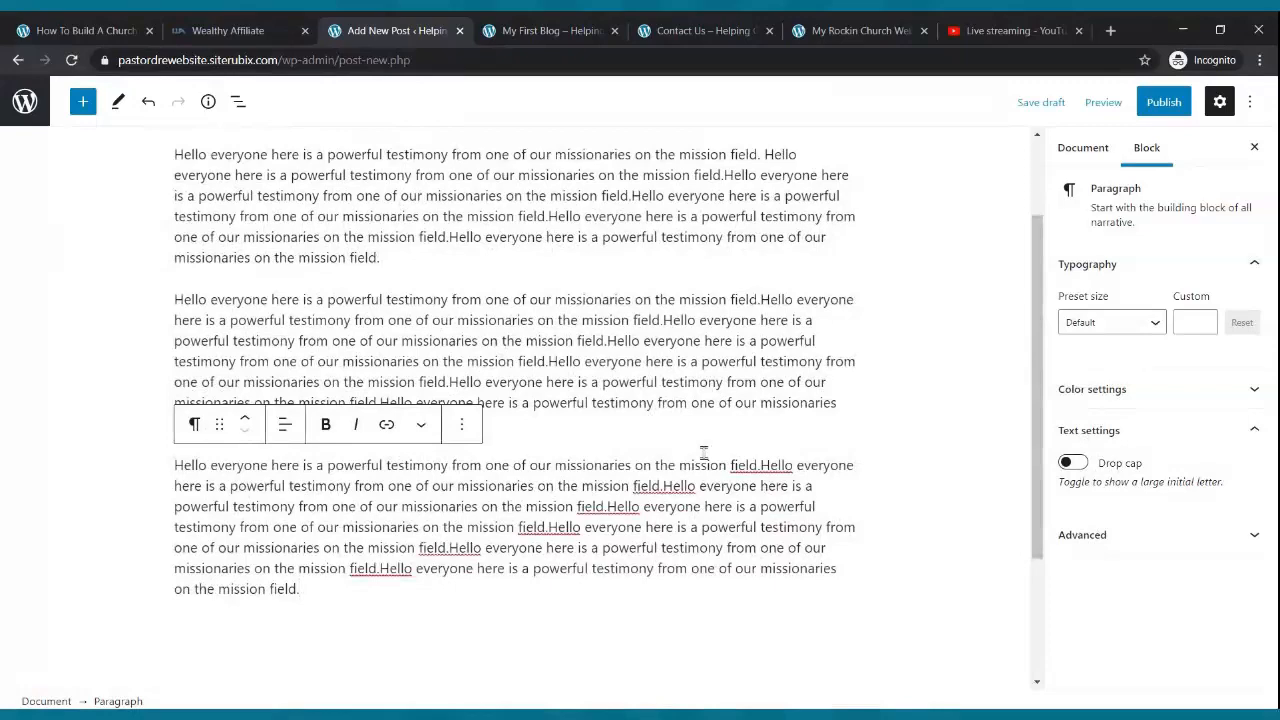
pyautogui.press('Return')
pyautogui.hotkey('ctrl', 'v')
pyautogui.hotkey('ctrl', 'v')
pyautogui.hotkey('ctrl', 'v')
pyautogui.hotkey('ctrl', 'v')
pyautogui.hotkey('ctrl', 'v')
pyautogui.hotkey('ctrl', 'v')
pyautogui.hotkey('ctrl', 'v')
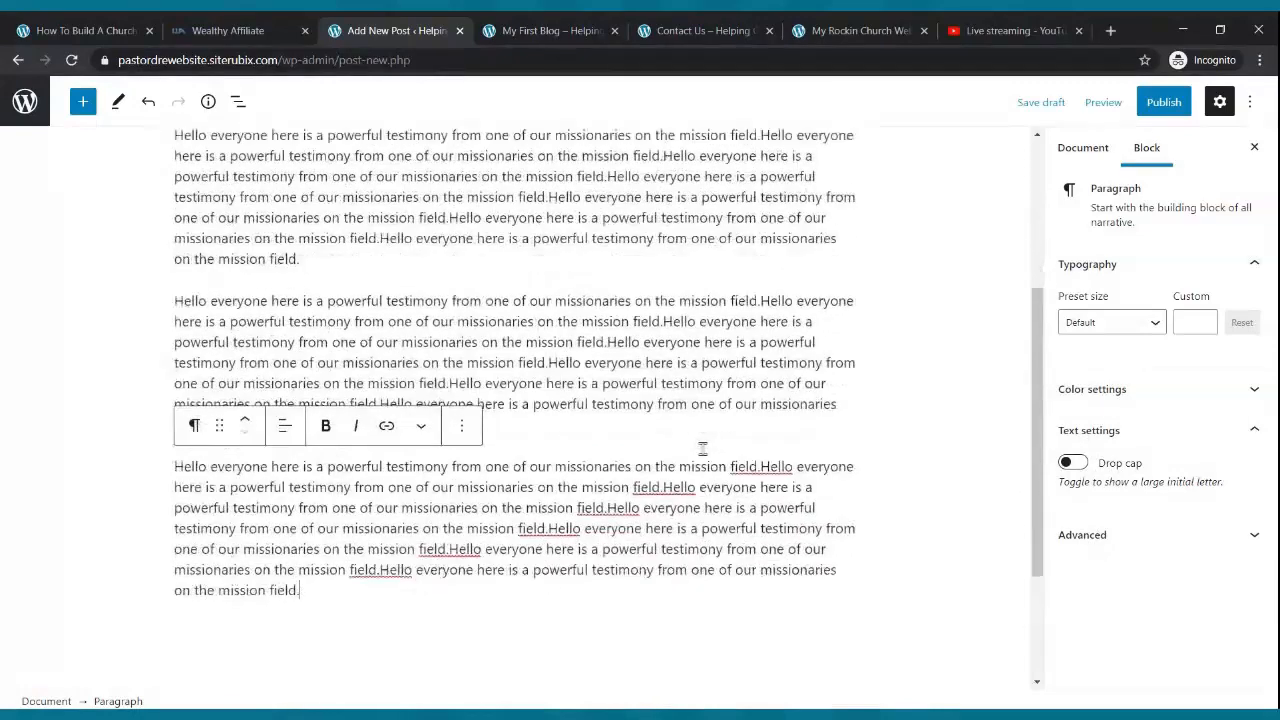
# - Publish 'Testimony From The Mission Field' and view it on the live site's Blog page
pyautogui.scroll(5, 703, 448)
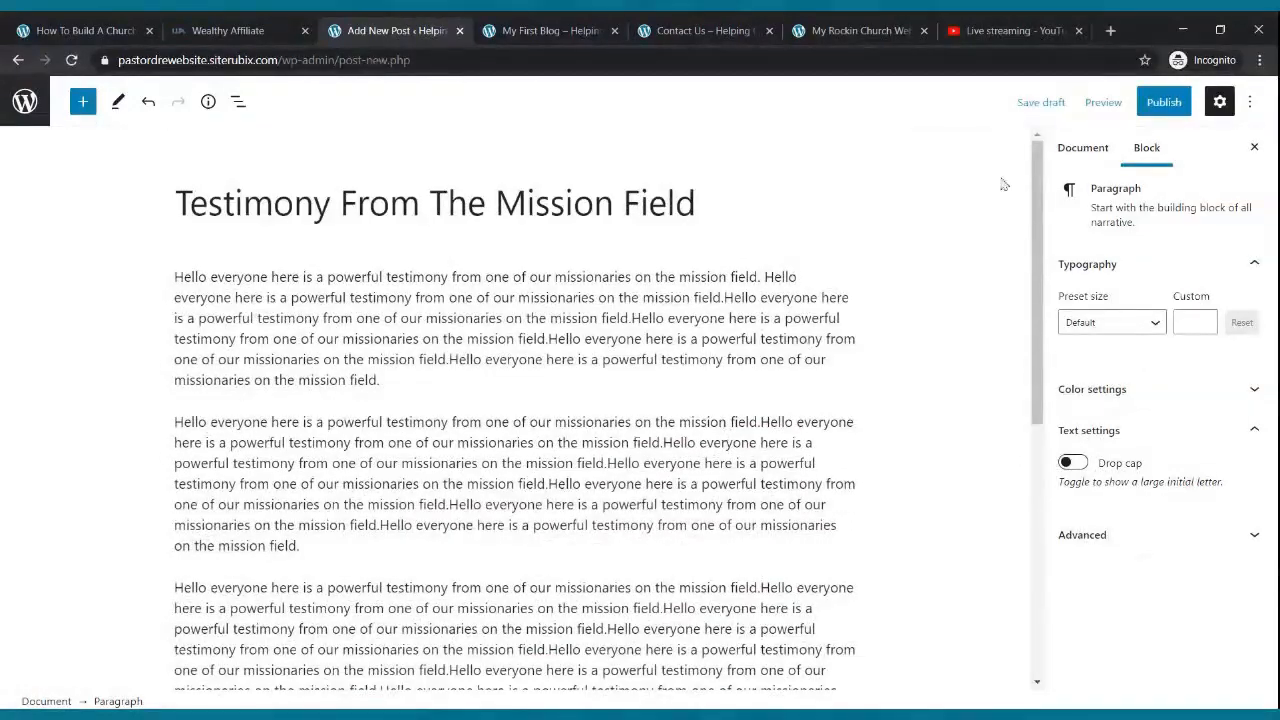
pyautogui.click(1160, 102)
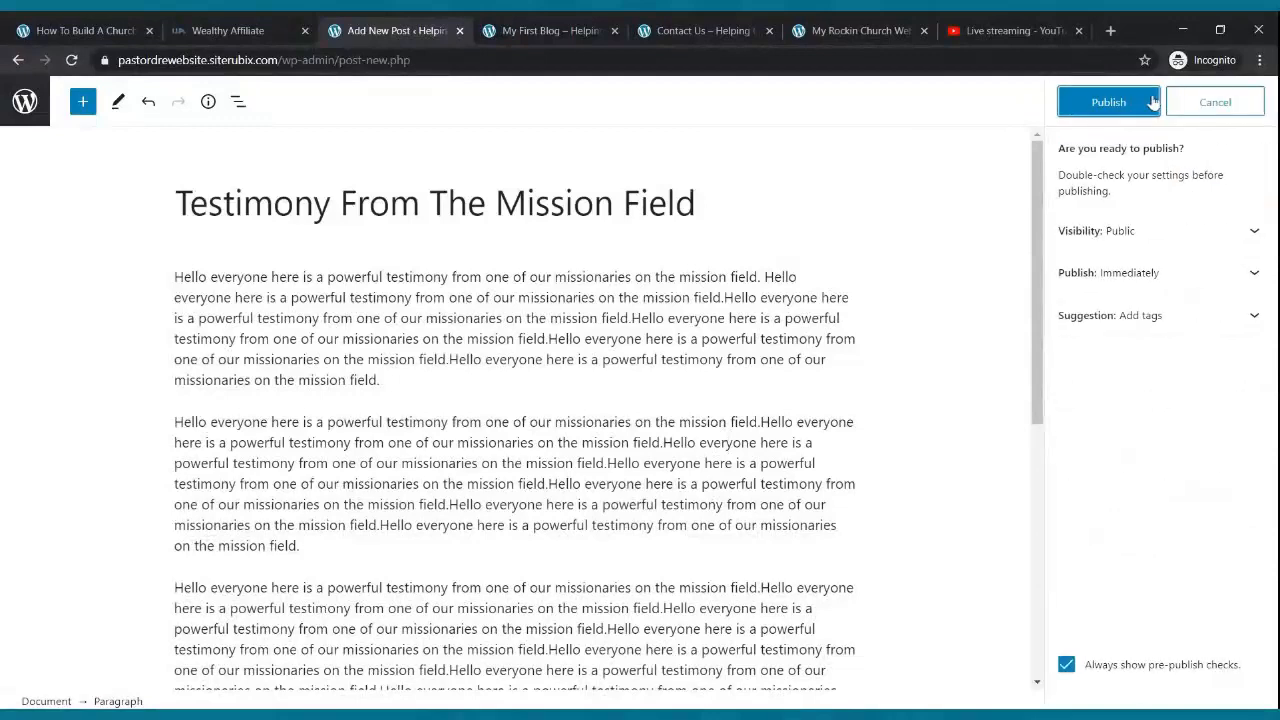
pyautogui.click(1118, 108)
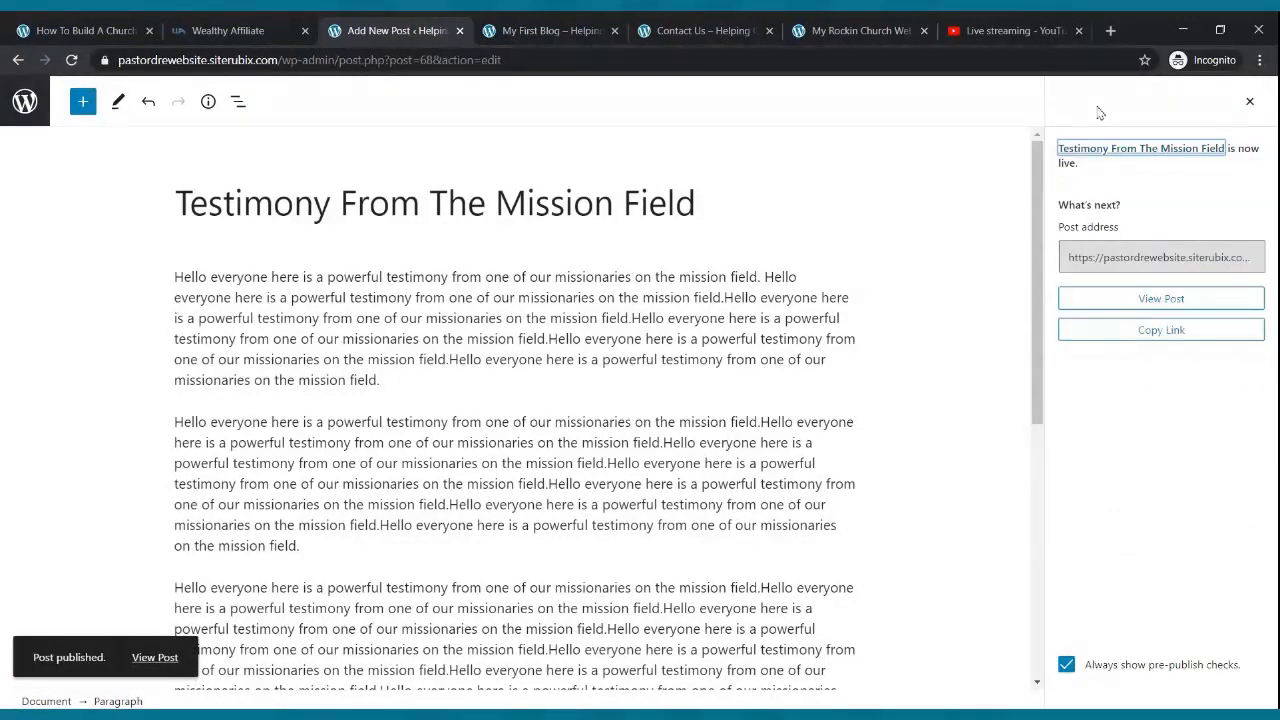
pyautogui.click(595, 28)
pyautogui.click(792, 146)
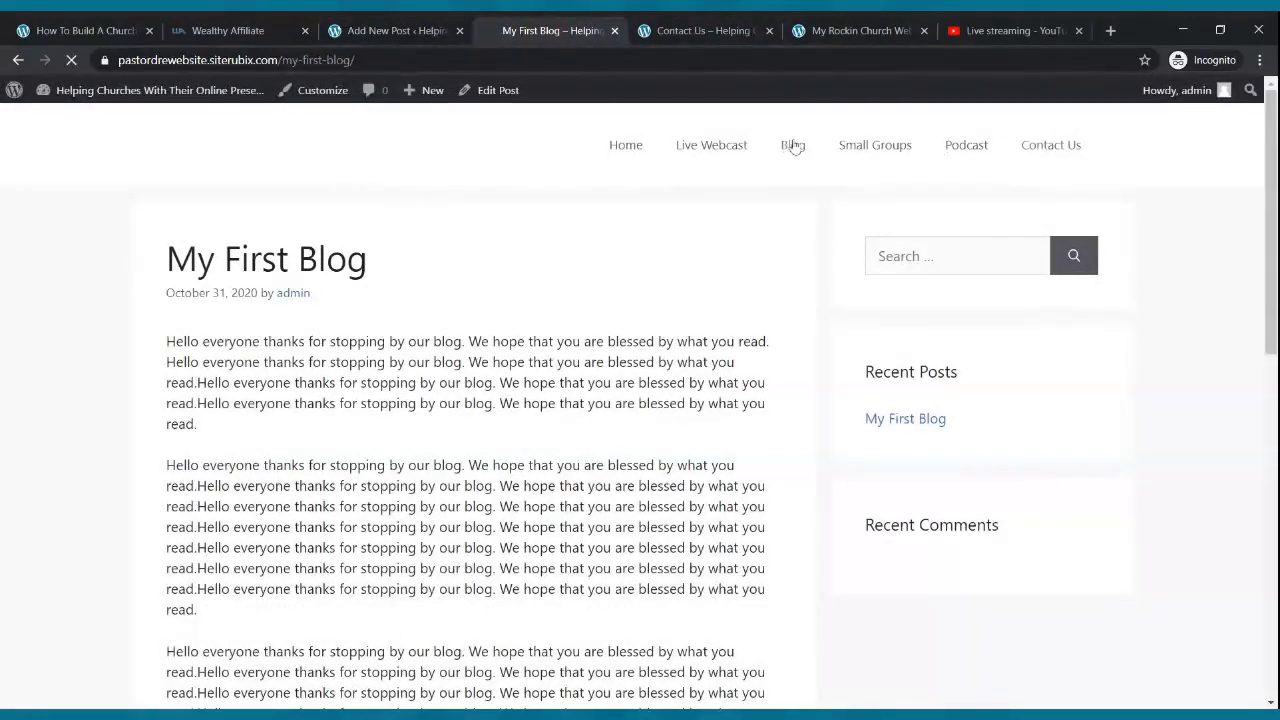
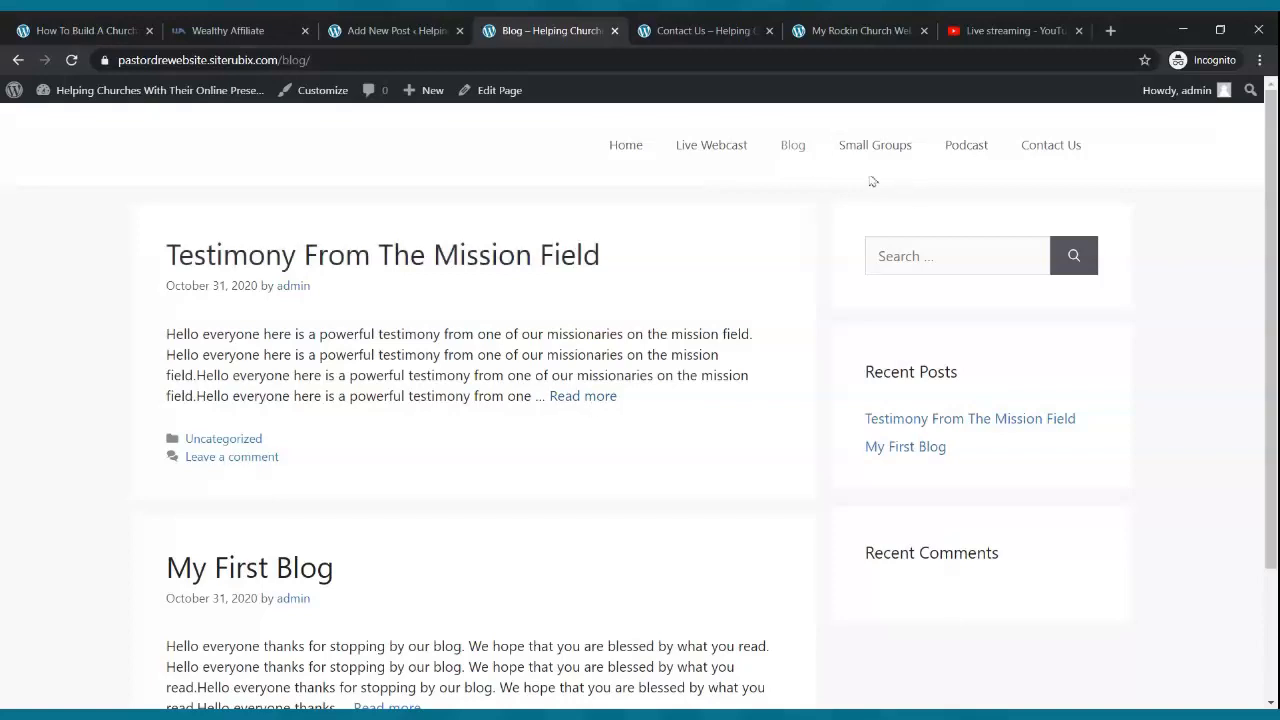
# - Browse the live site's Home and Live Webcast pages, then return to the Blog page
pyautogui.click(630, 152)
pyautogui.scroll(-1, 683, 355)
pyautogui.scroll(-10, 683, 355)
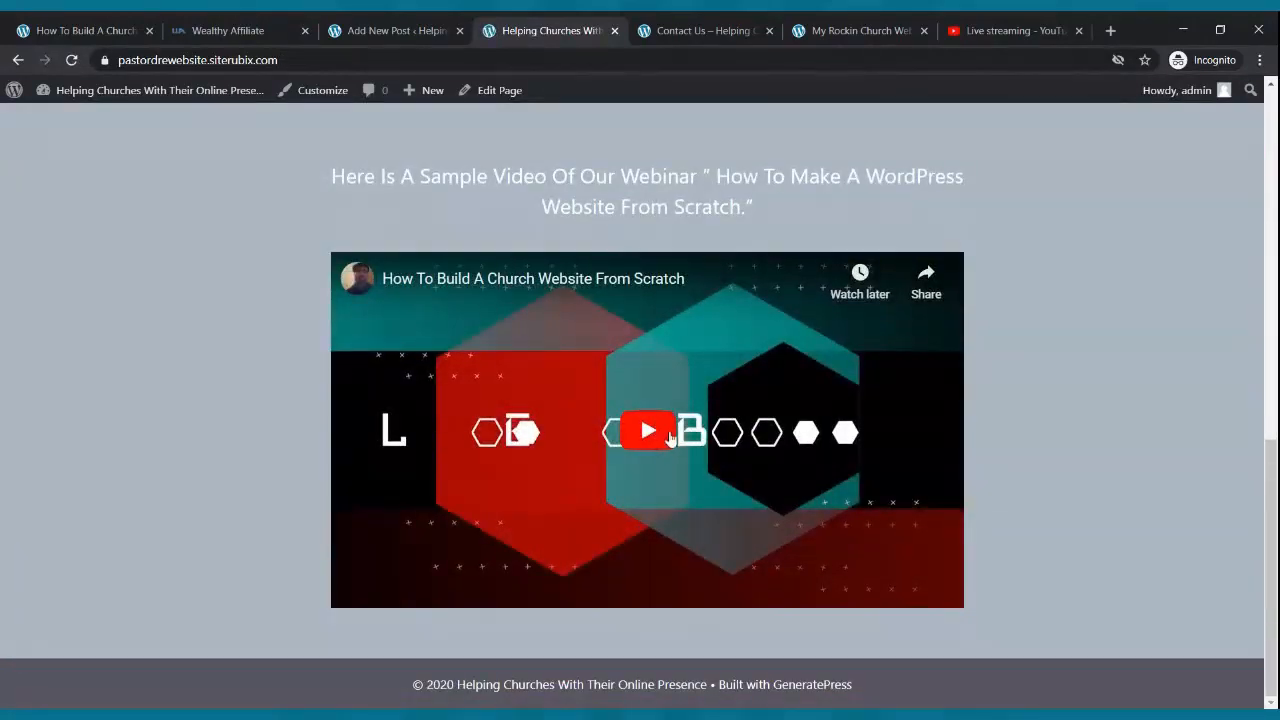
pyautogui.scroll(10, 633, 420)
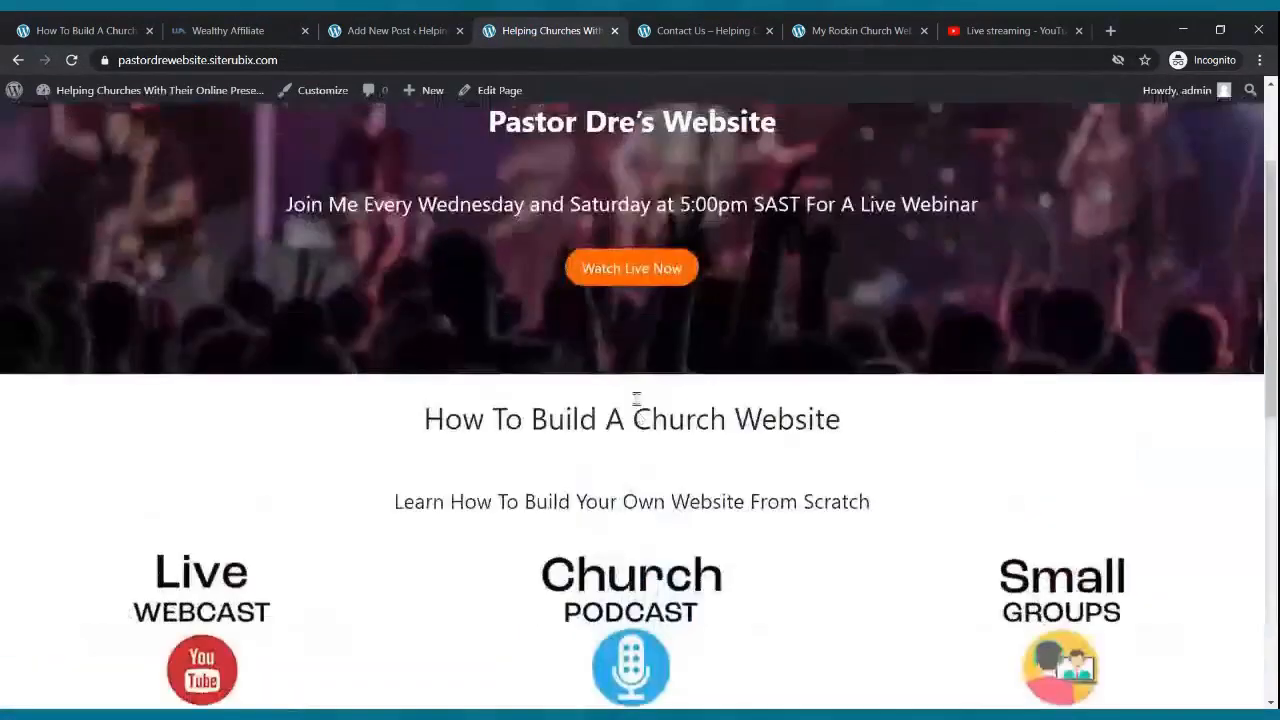
pyautogui.click(716, 150)
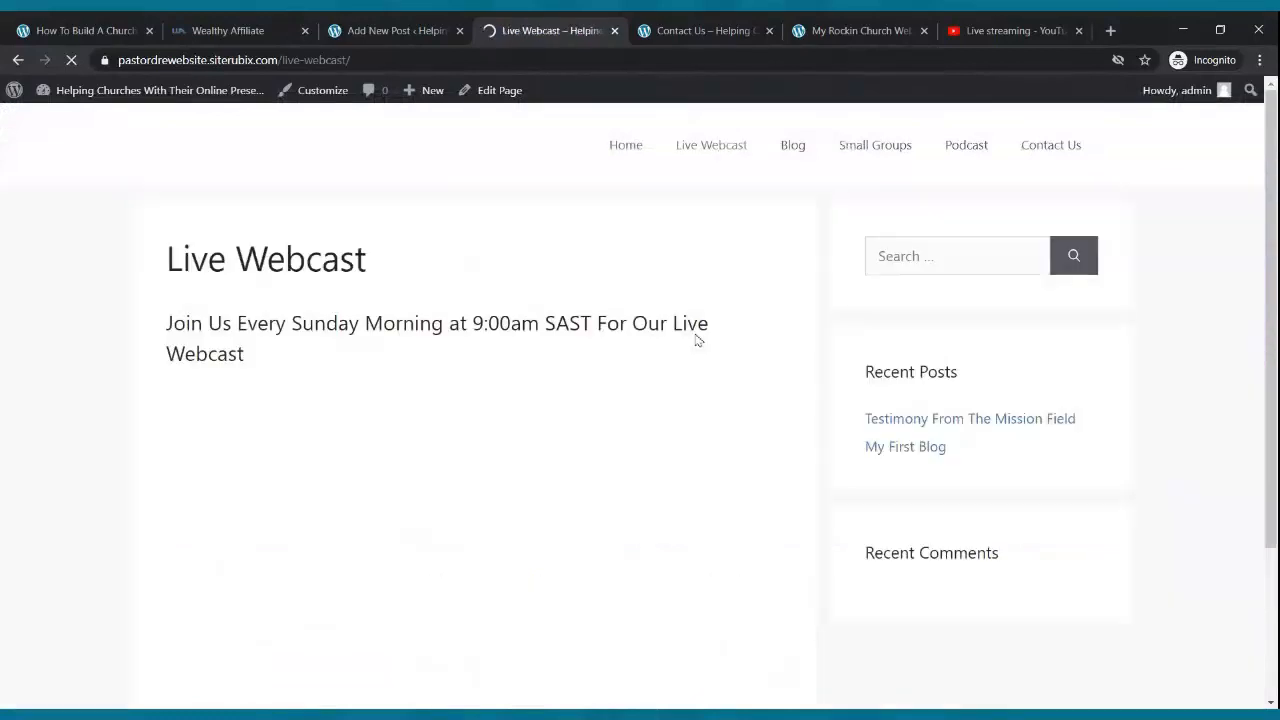
pyautogui.scroll(-2, 689, 382)
pyautogui.scroll(-1, 689, 384)
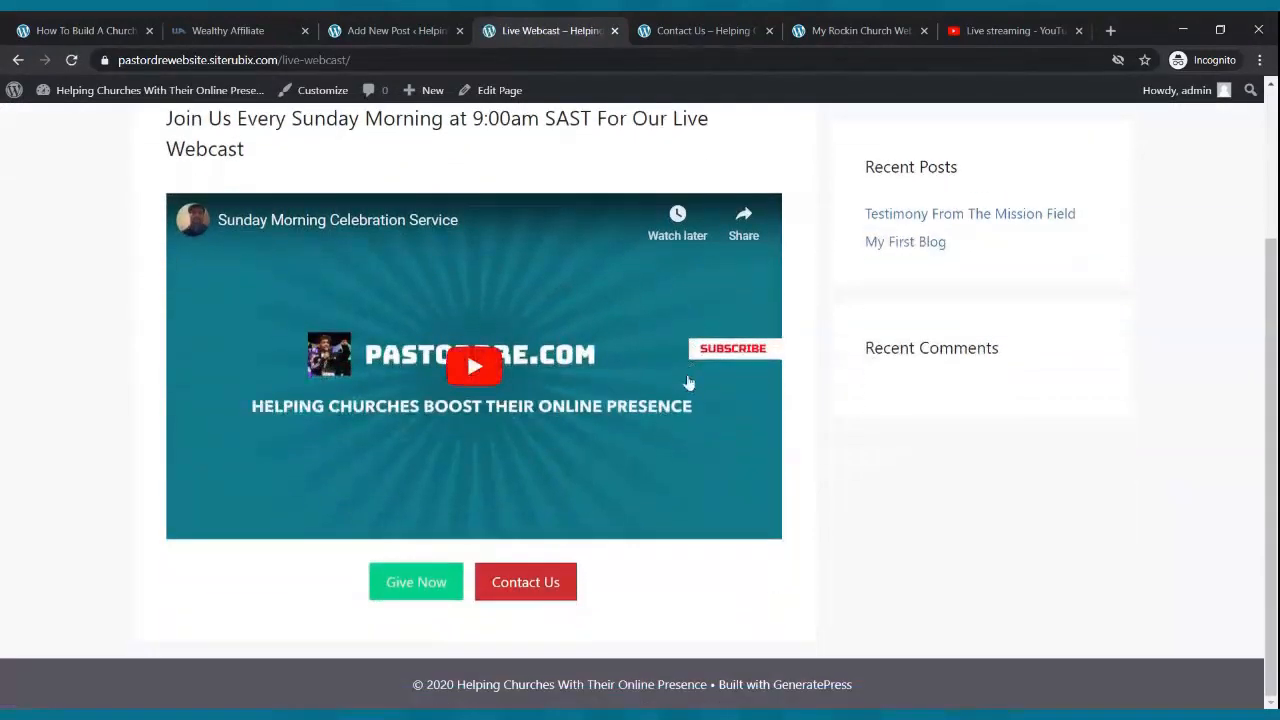
pyautogui.scroll(3, 686, 380)
pyautogui.scroll(-3, 594, 451)
pyautogui.scroll(3, 646, 537)
pyautogui.click(792, 147)
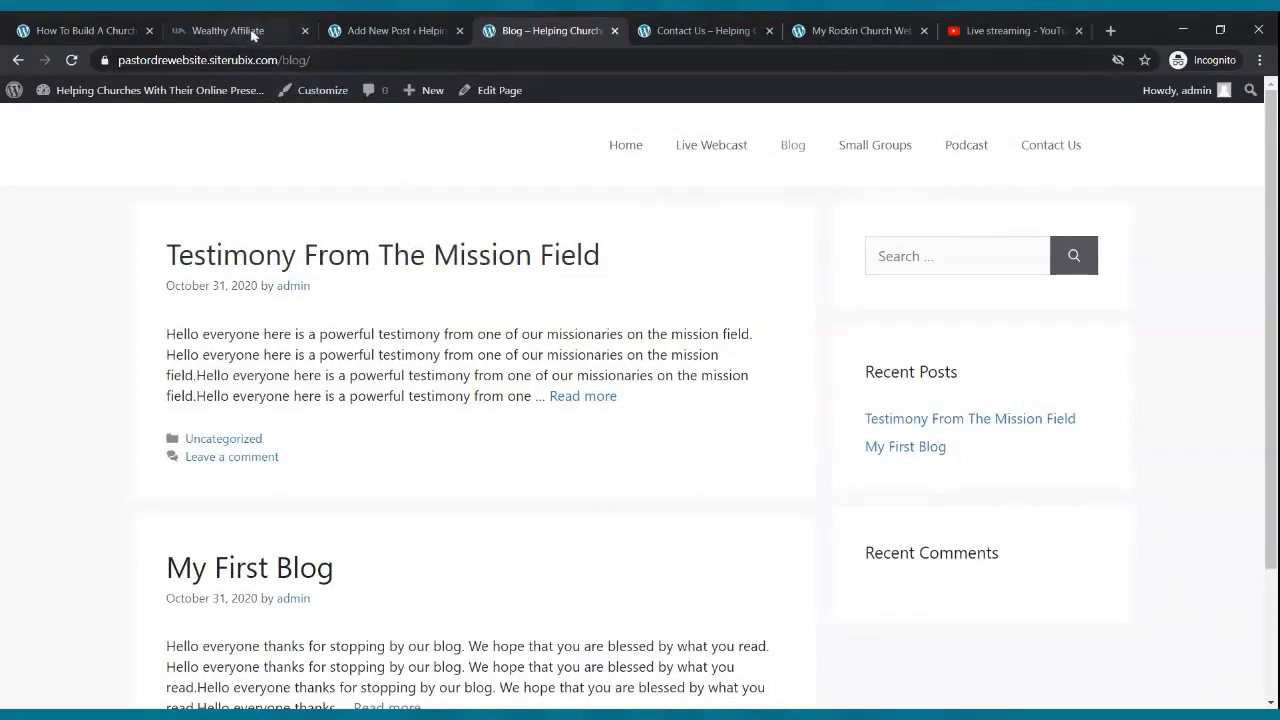
# - Close the Contact Us and Blog browser tabs
pyautogui.click(731, 22)
pyautogui.click(769, 31)
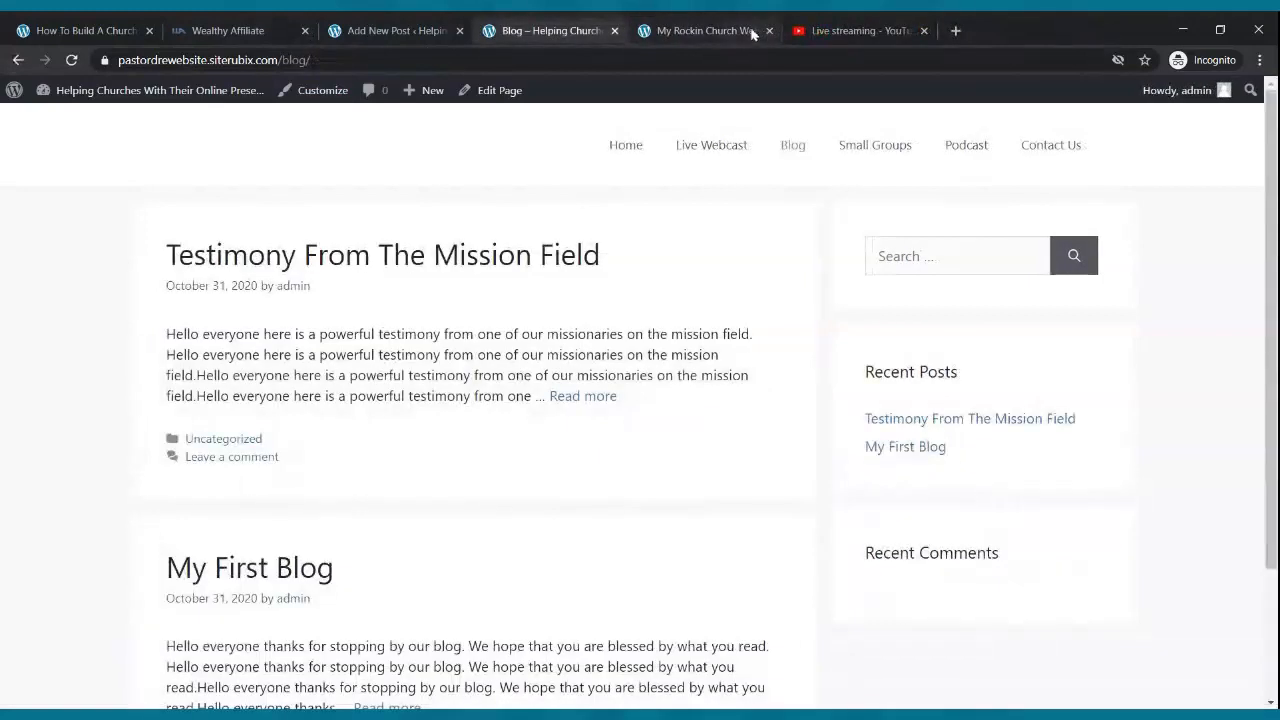
pyautogui.click(614, 31)
# - Go from the post editor to Pages and open Small Groups in the block editor
pyautogui.click(417, 25)
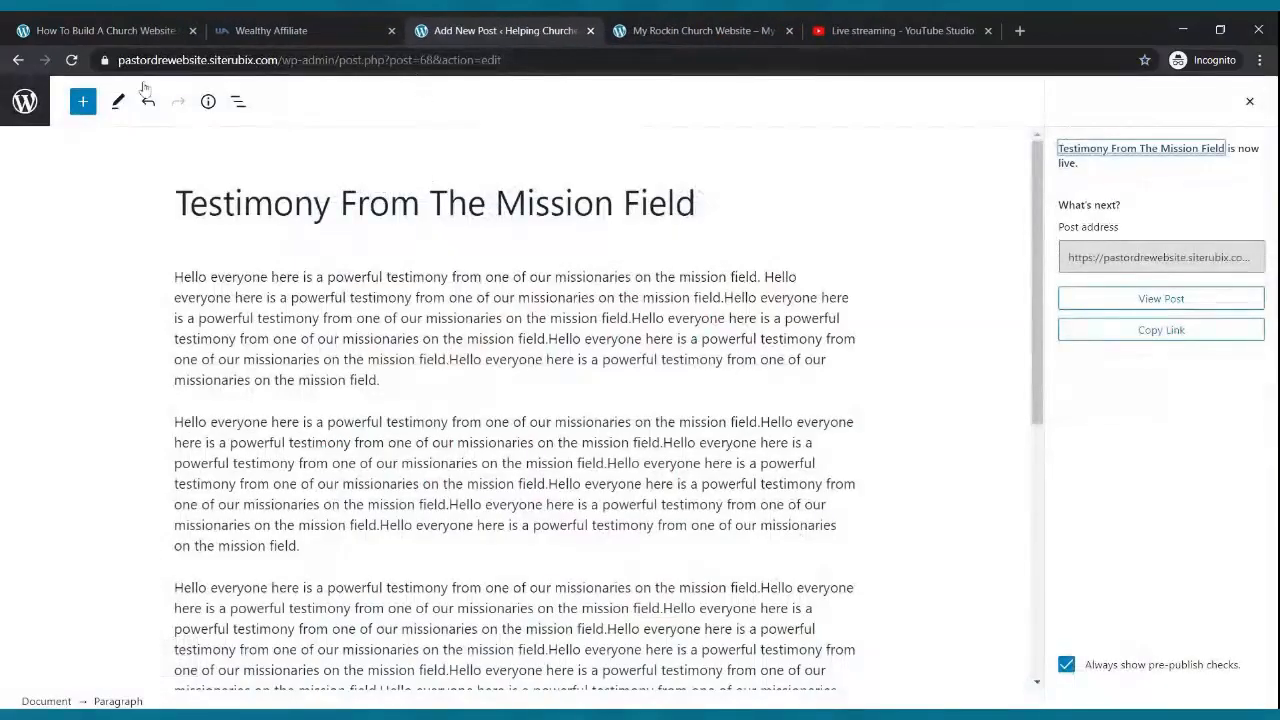
pyautogui.click(25, 101)
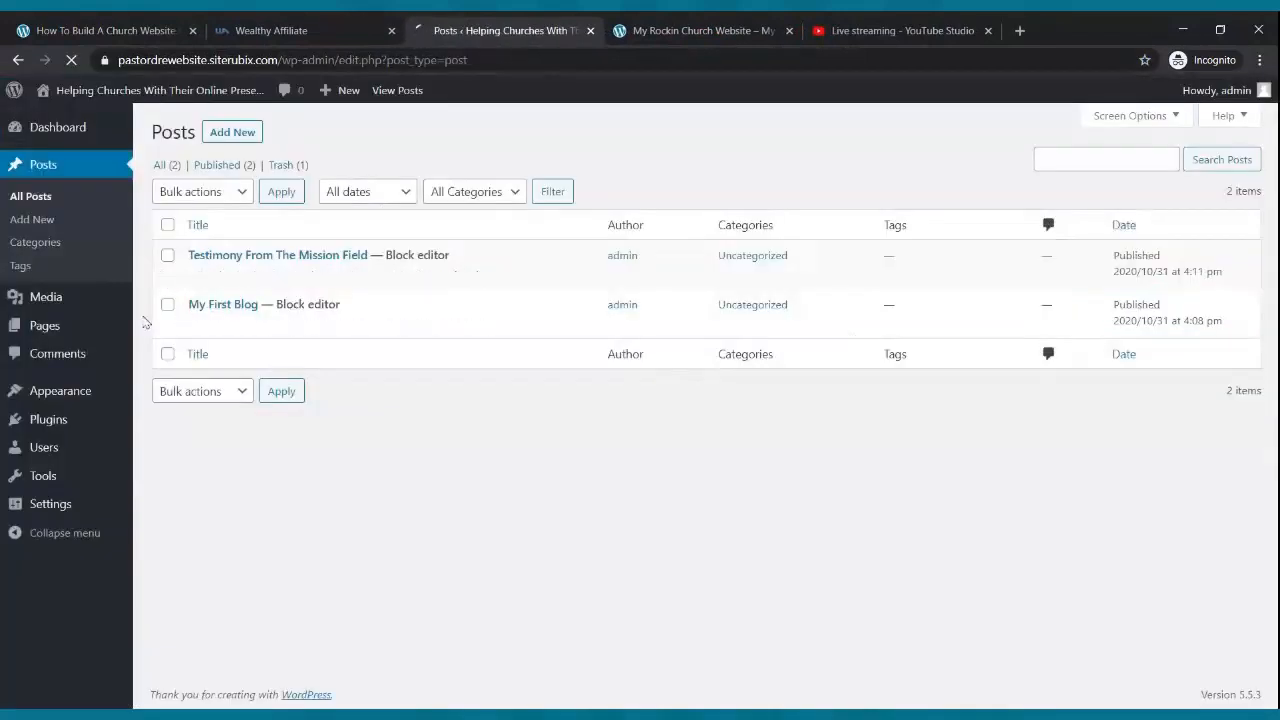
pyautogui.click(57, 326)
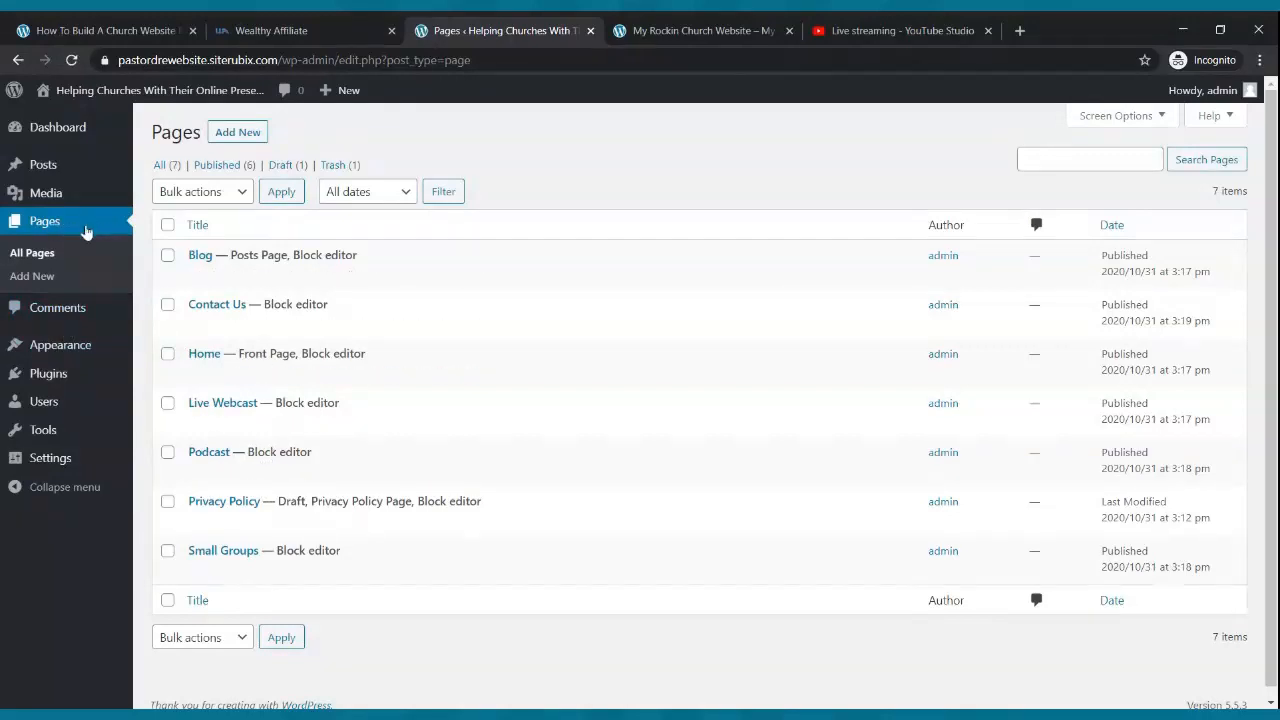
pyautogui.scroll(-1, 235, 330)
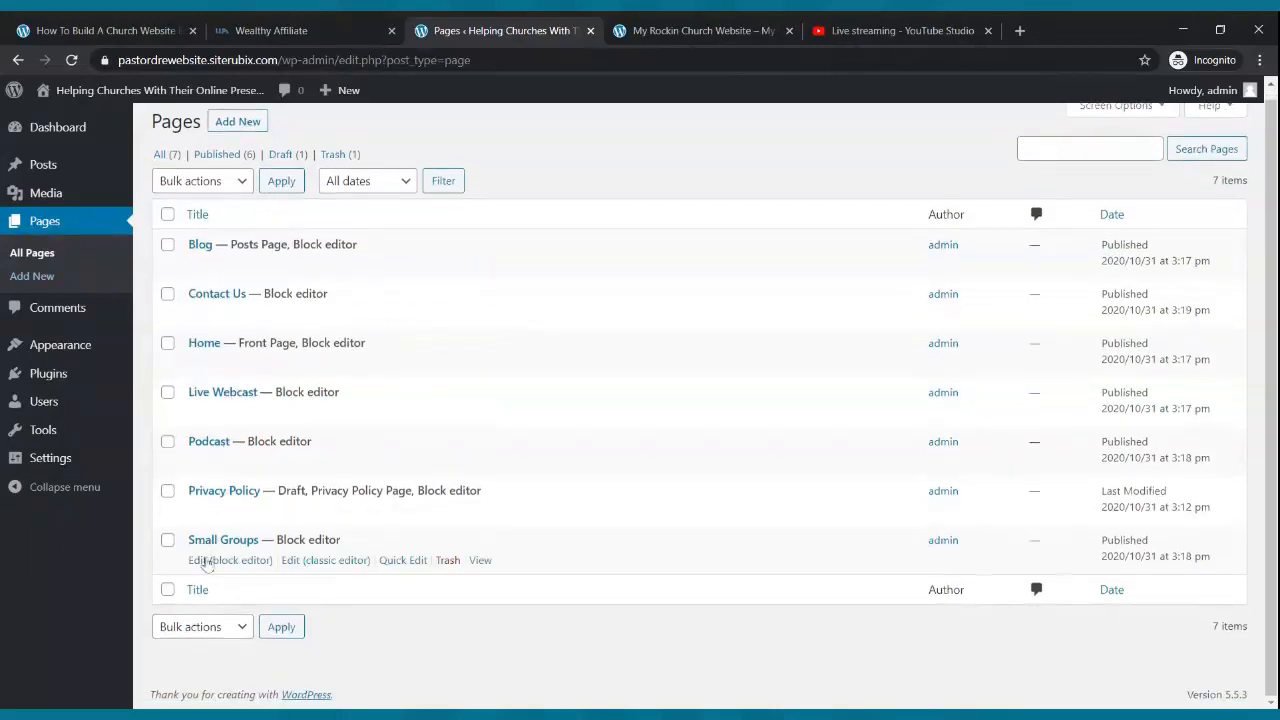
pyautogui.click(206, 566)
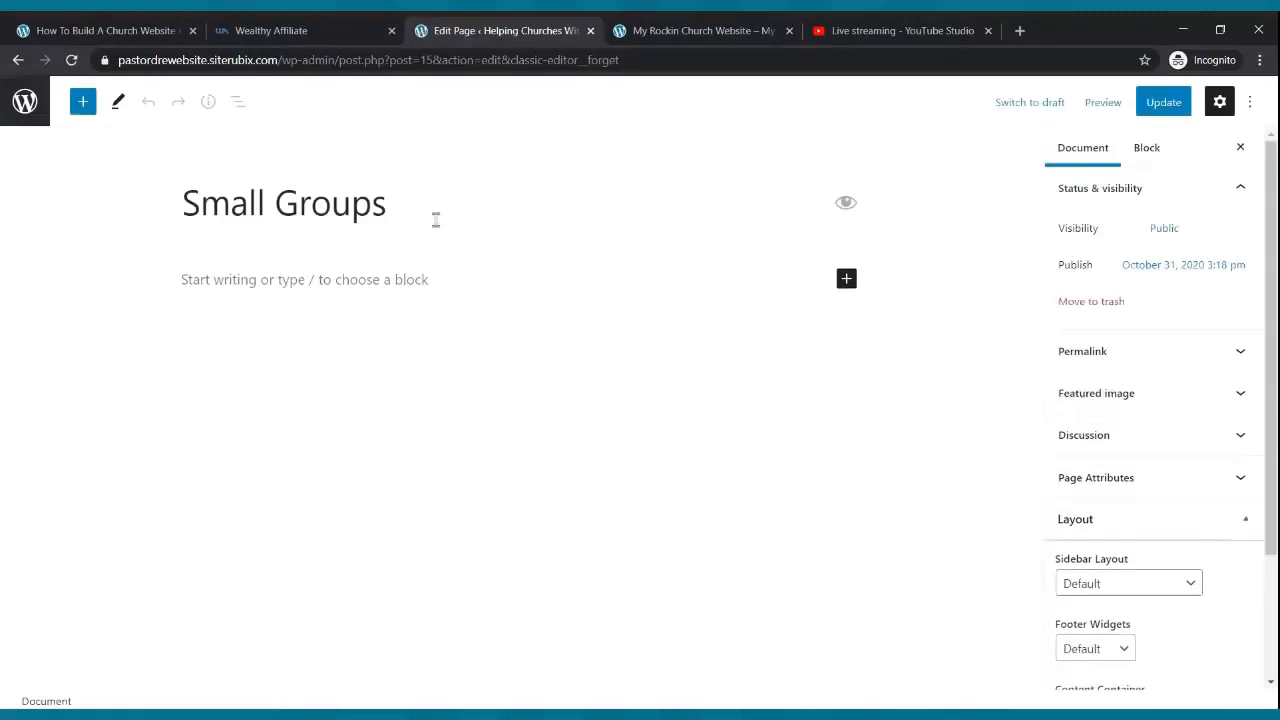
# - Write 'Please feel free to join us for one of our Small Groups' in the page body
pyautogui.click(376, 280)
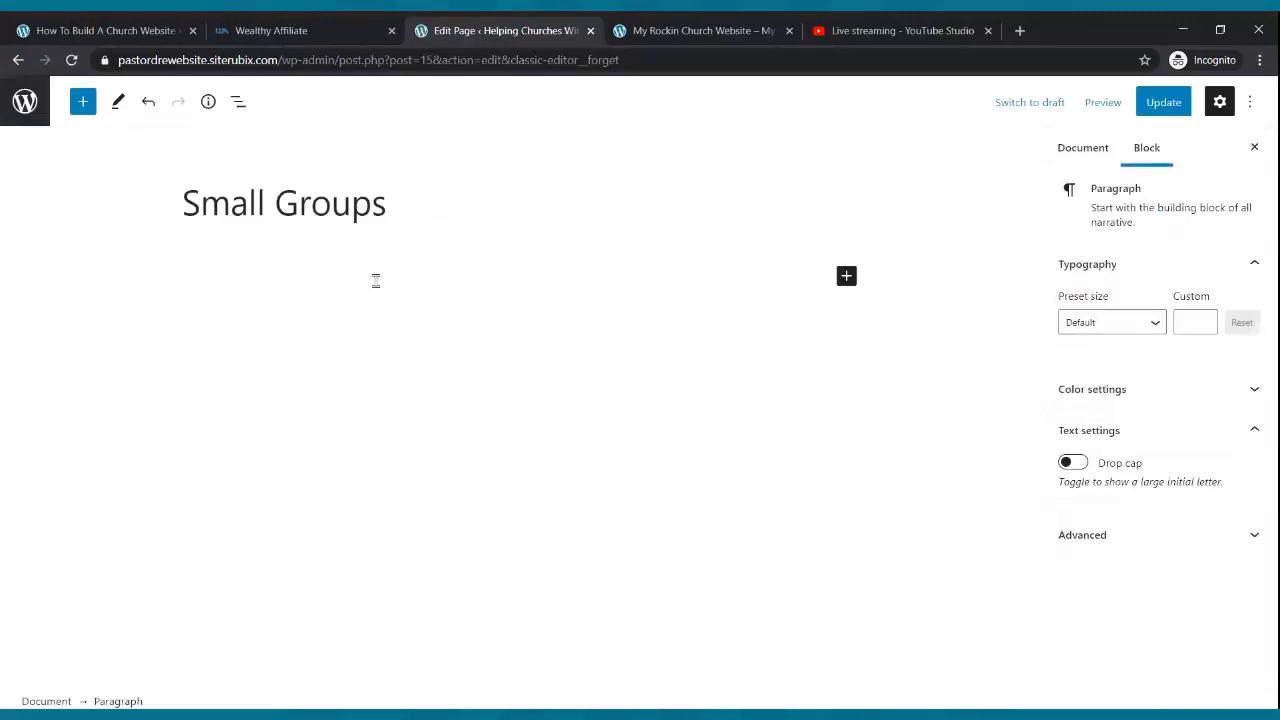
pyautogui.write('Please feel f')
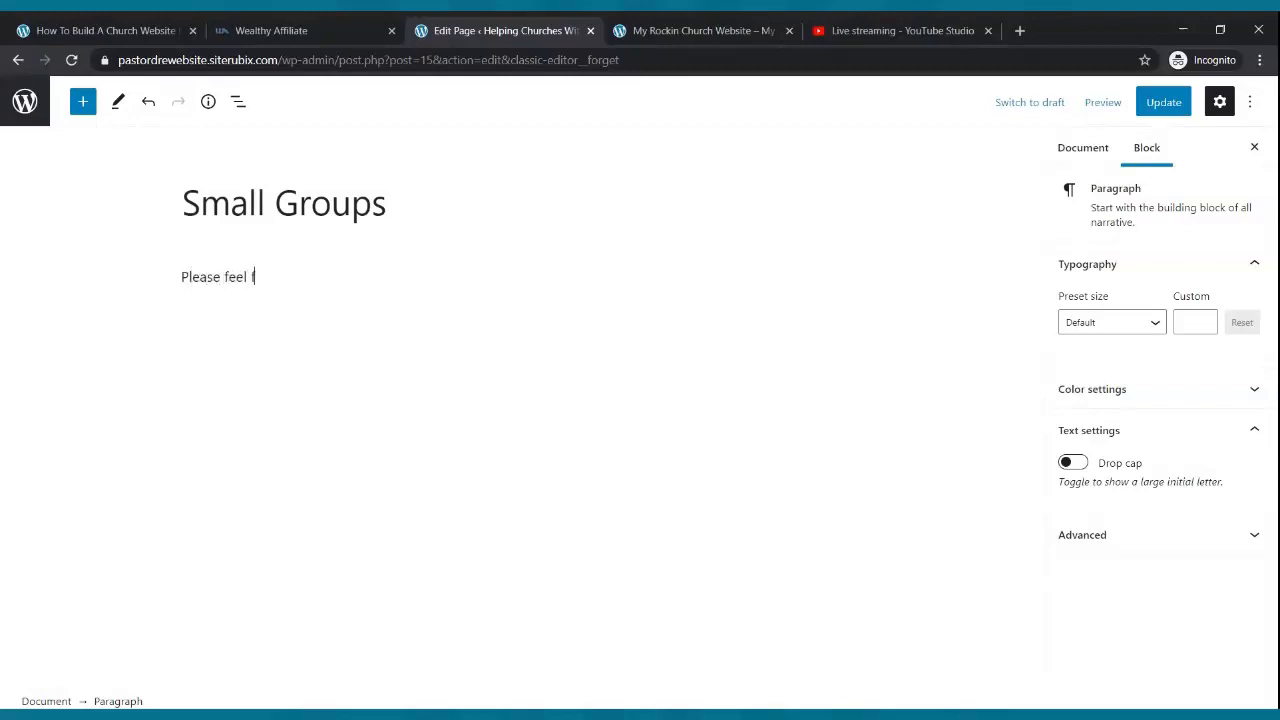
pyautogui.write('ree to join us for one of our Sa')
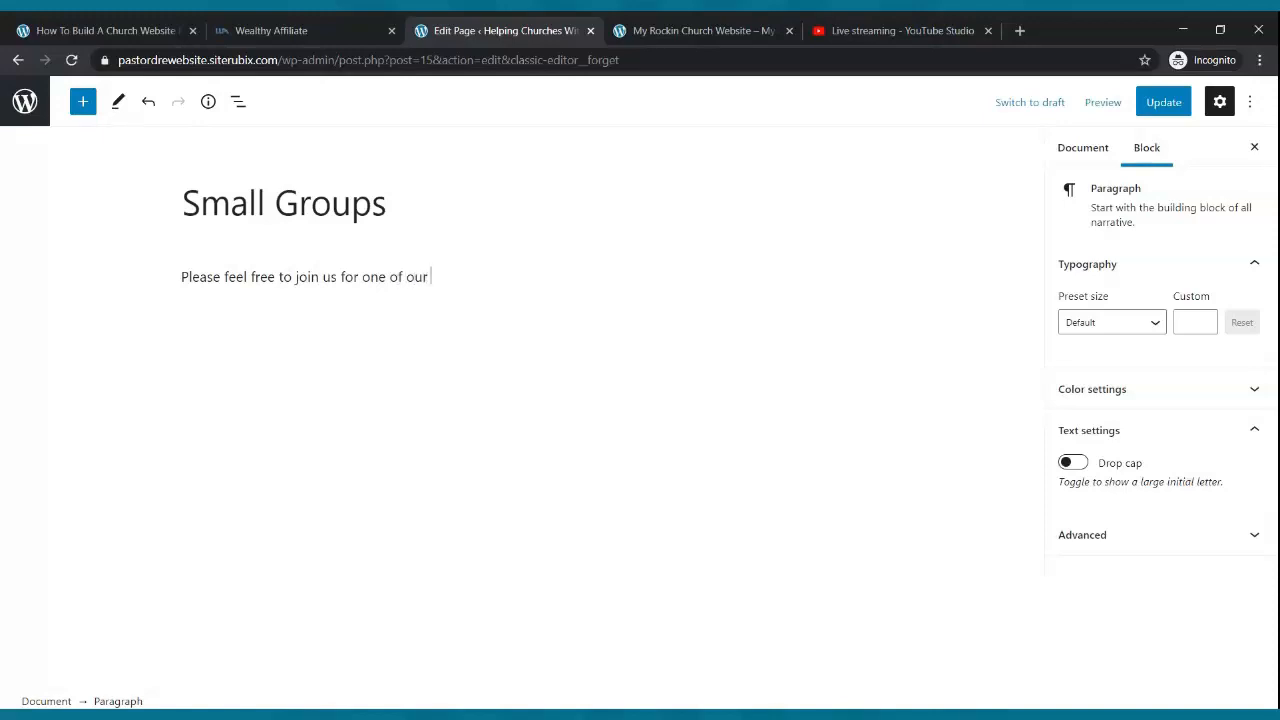
pyautogui.press('BackSpace')
pyautogui.write('mall Gorup')
pyautogui.press('BackSpace')
pyautogui.press('BackSpace')
pyautogui.press('BackSpace')
pyautogui.write('ps')
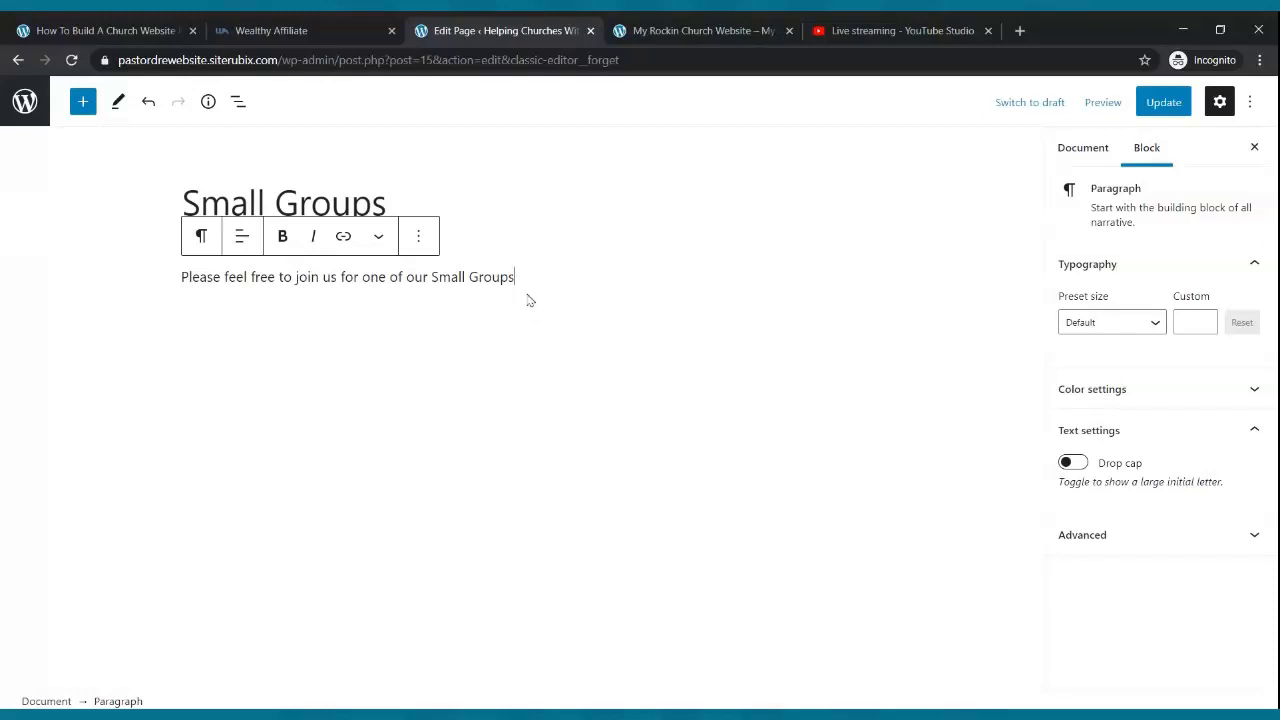
# - Make the sentence bold, set its font size to 25, and update the page
pyautogui.moveTo(515, 277); pyautogui.dragTo(180, 277)
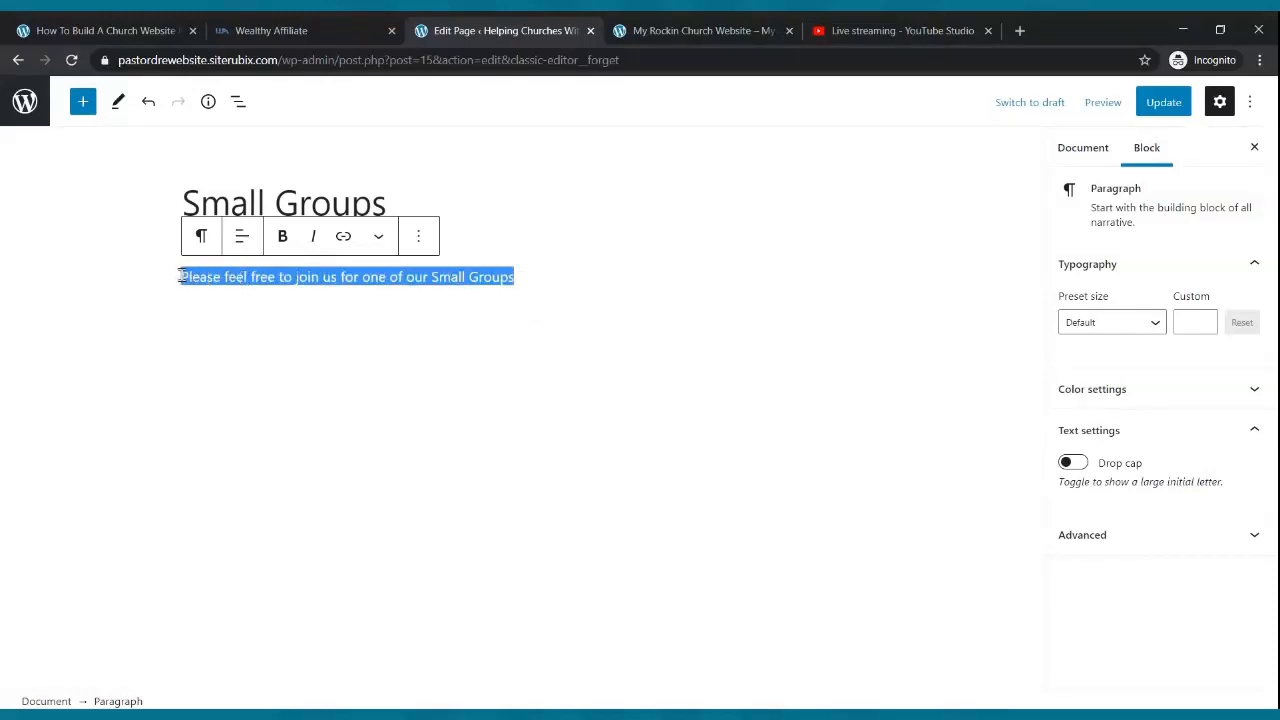
pyautogui.click(279, 240)
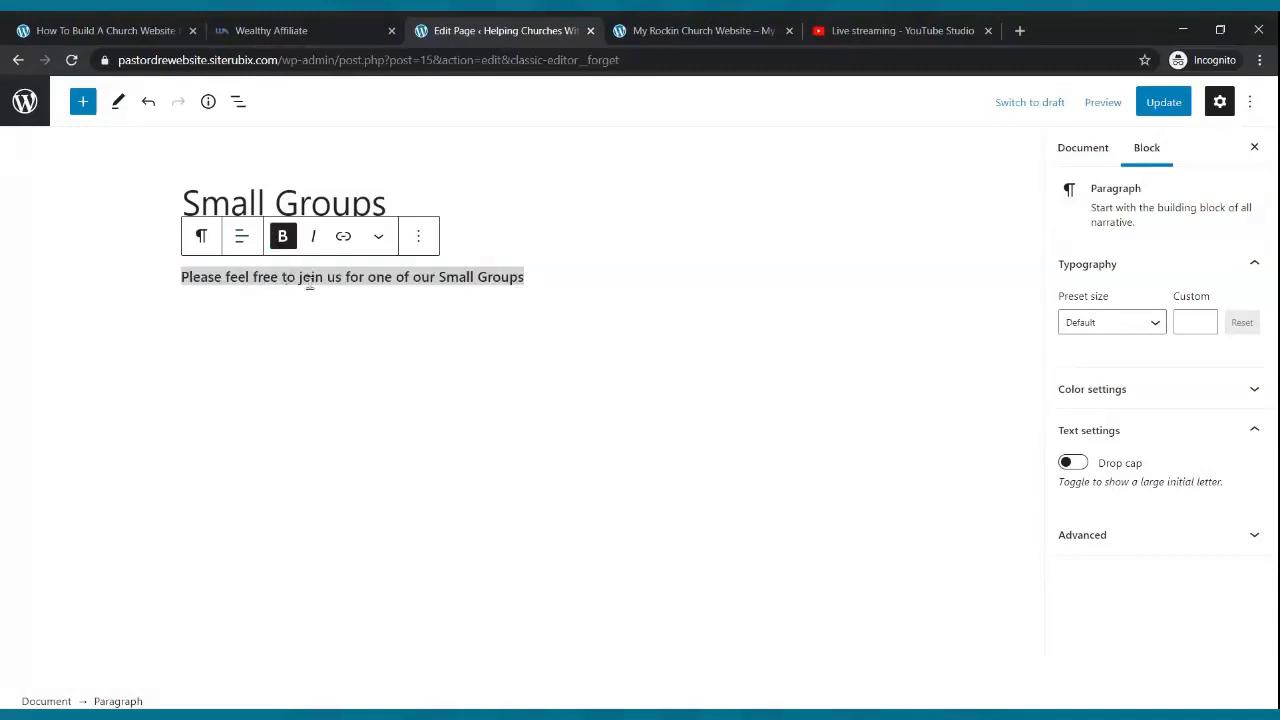
pyautogui.click(1125, 322)
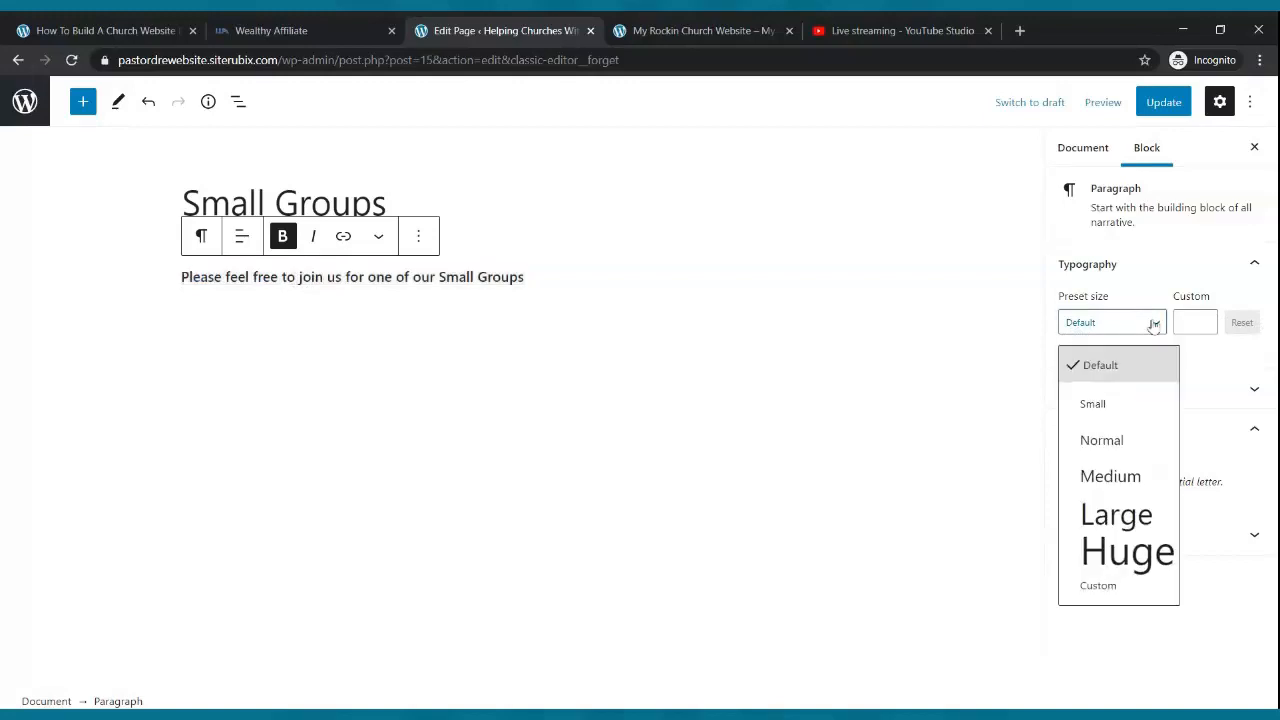
pyautogui.click(1113, 438)
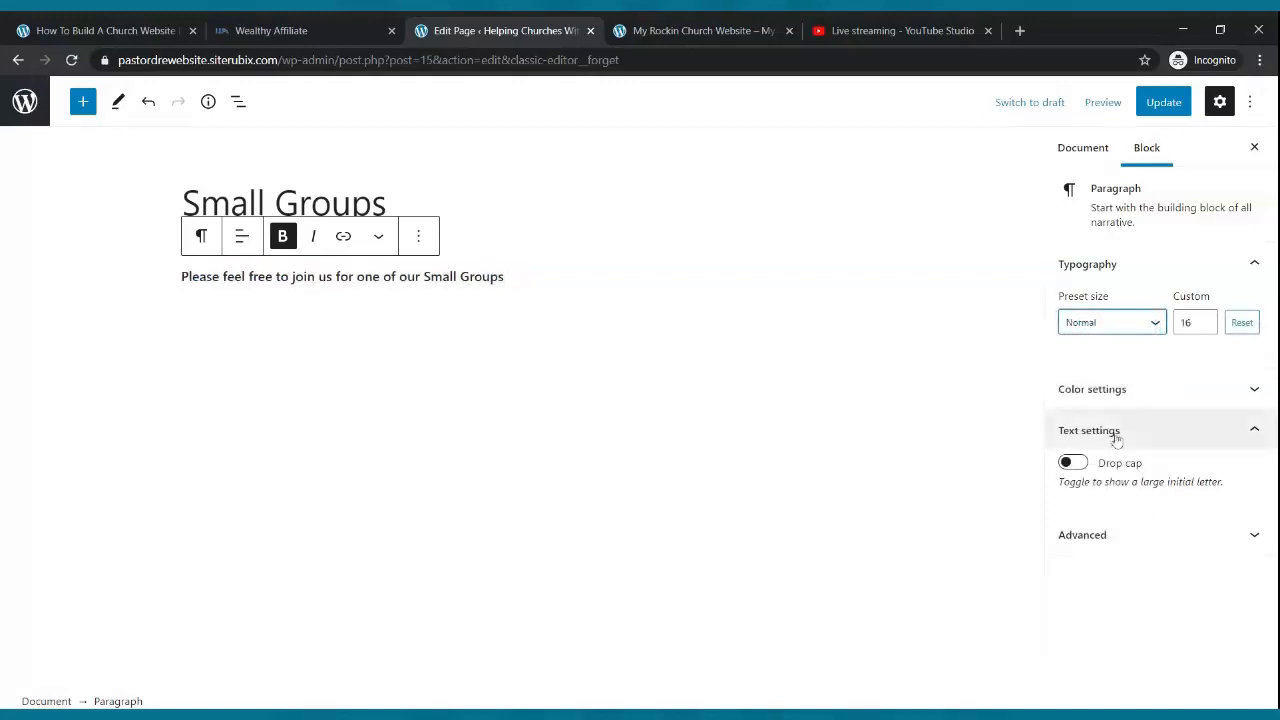
pyautogui.click(1152, 322)
pyautogui.click(1113, 470)
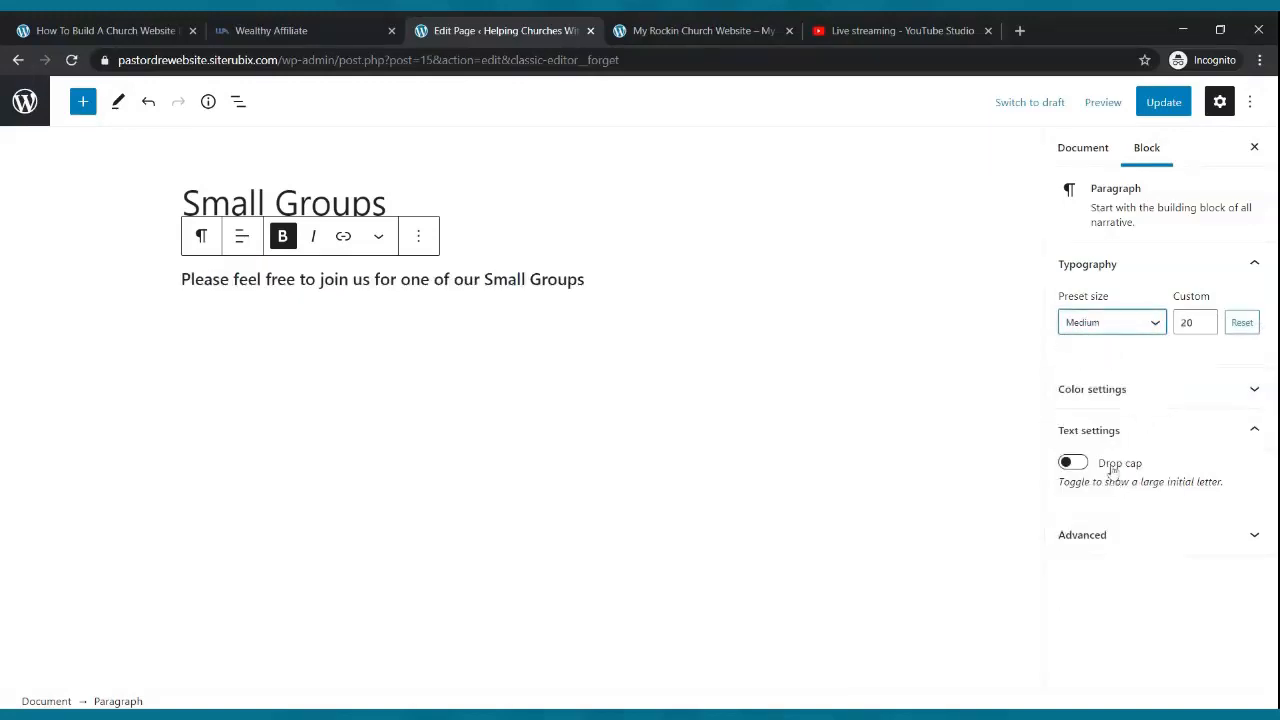
pyautogui.click(1157, 324)
pyautogui.click(1150, 513)
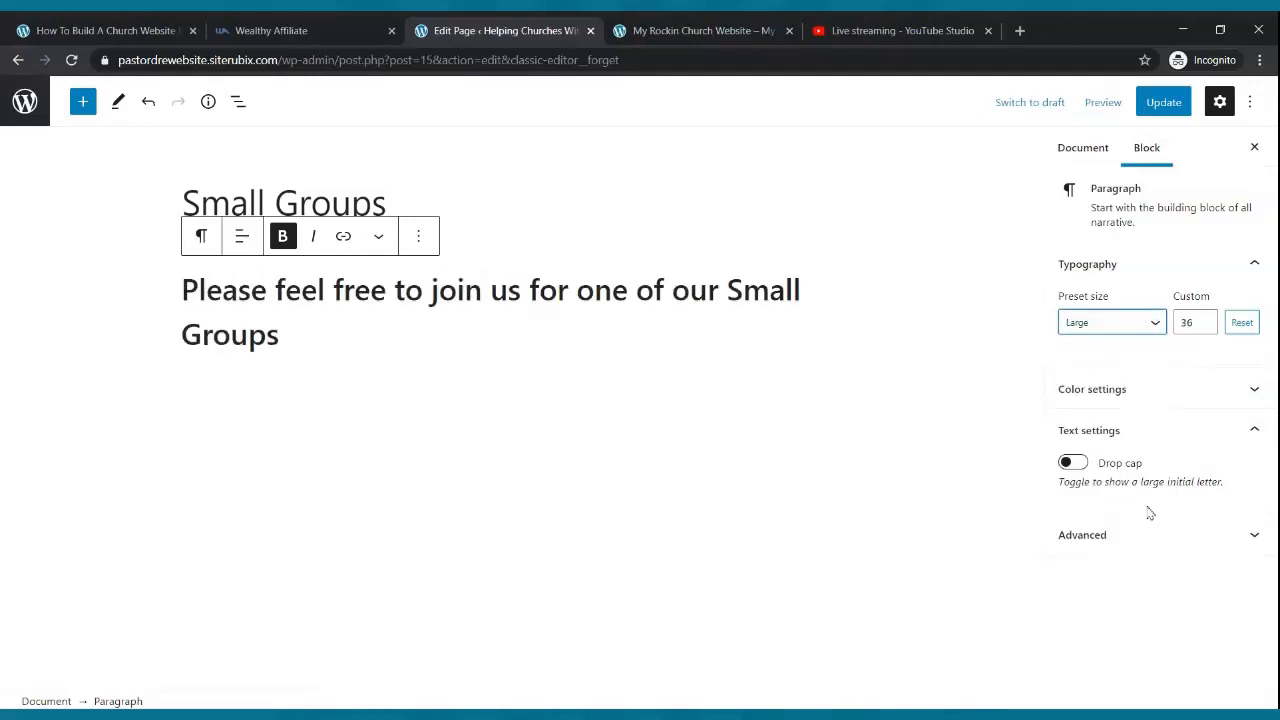
pyautogui.click(1205, 327)
pyautogui.click(1205, 327)
pyautogui.click(1205, 327)
pyautogui.click(1205, 327)
pyautogui.click(1205, 327)
pyautogui.click(1205, 327)
pyautogui.click(1205, 327)
pyautogui.click(1205, 327)
pyautogui.click(1205, 327)
pyautogui.click(1160, 104)
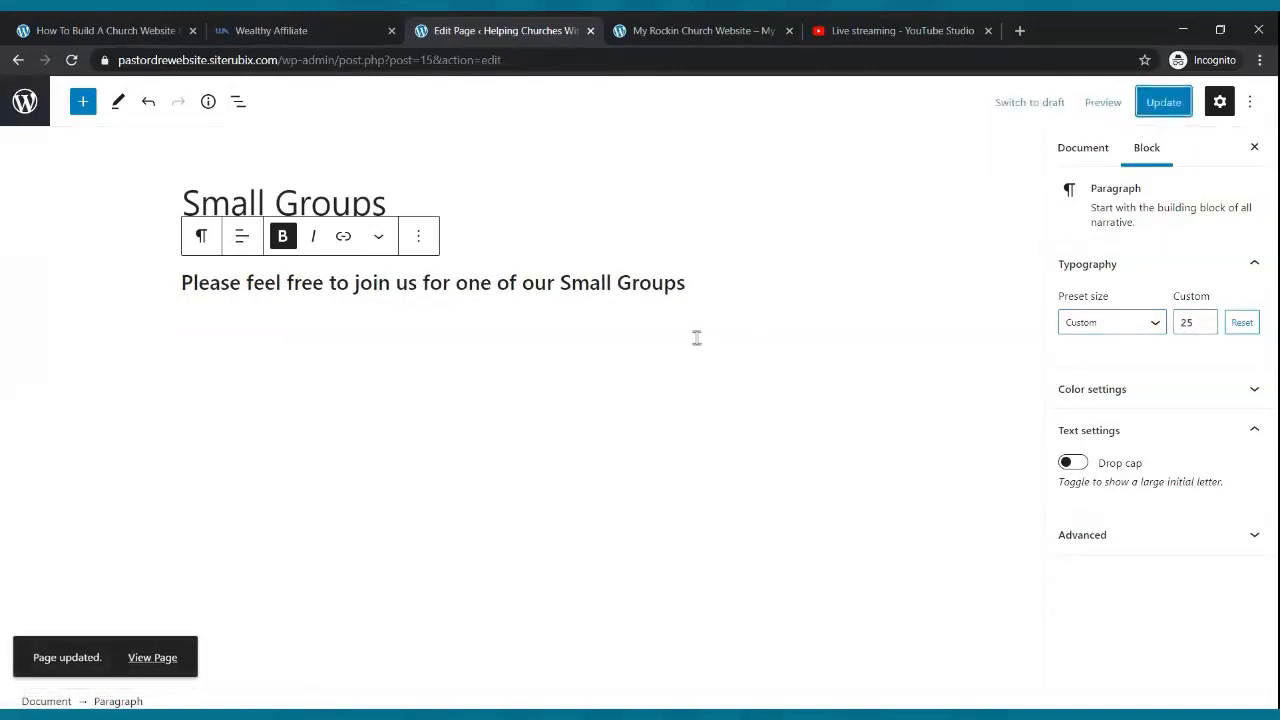
pyautogui.click(695, 285)
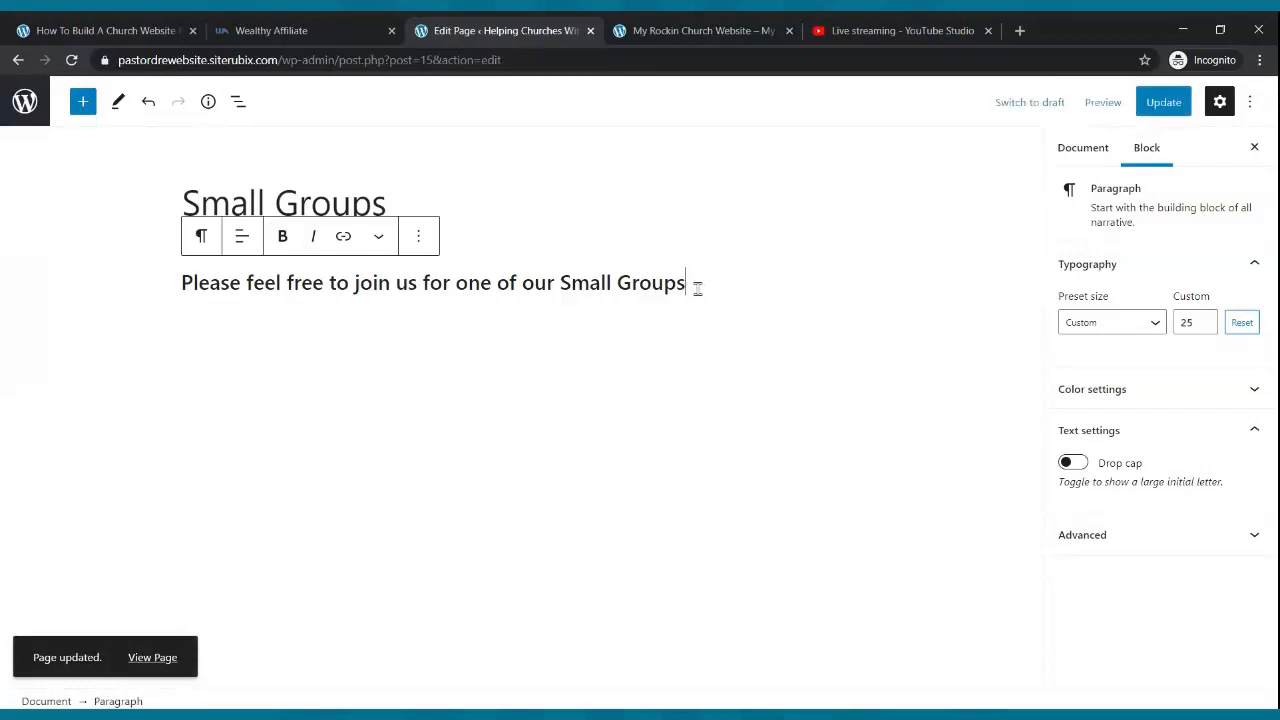
# - Add a three-column Columns block with a paragraph in the first column
pyautogui.press('Return')
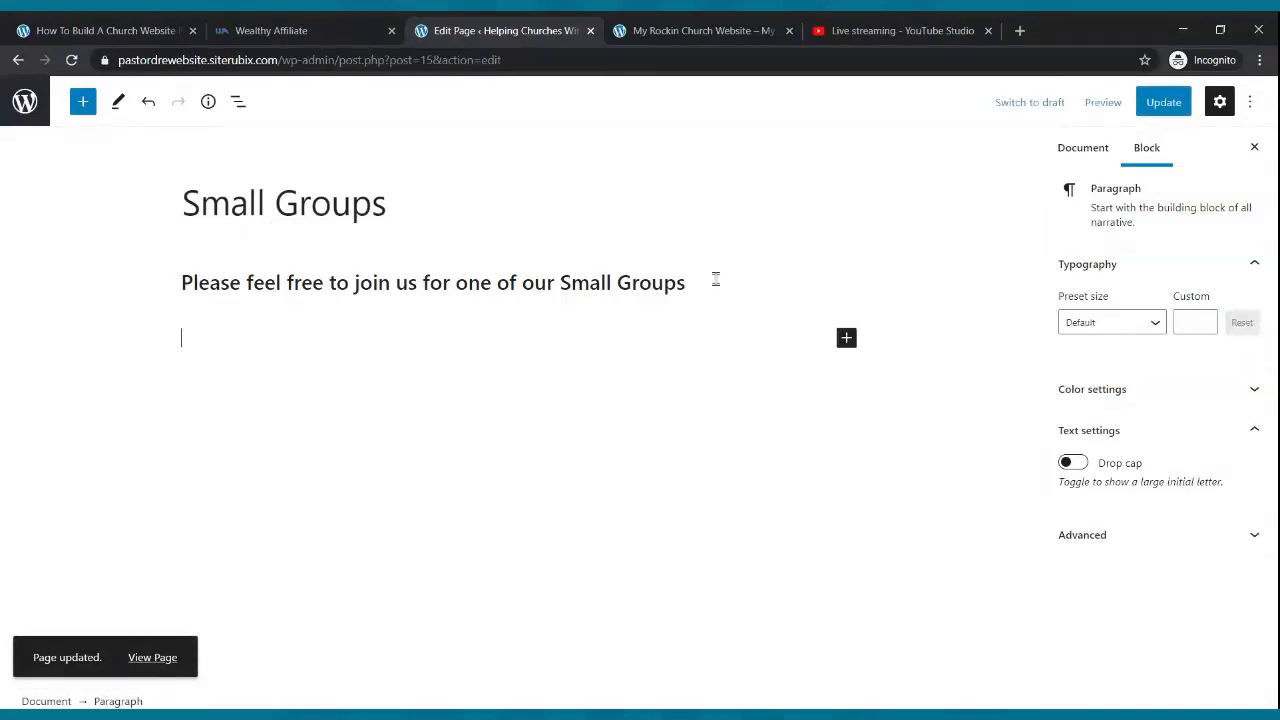
pyautogui.click(83, 103)
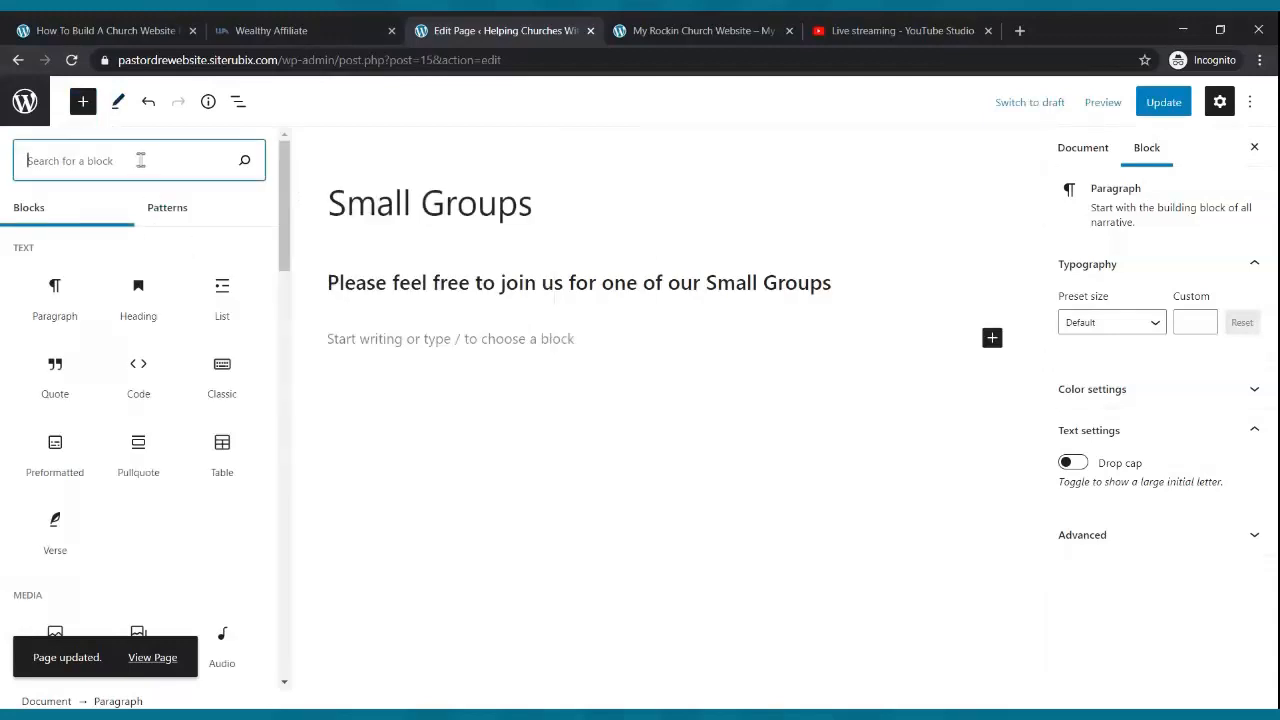
pyautogui.write('column')
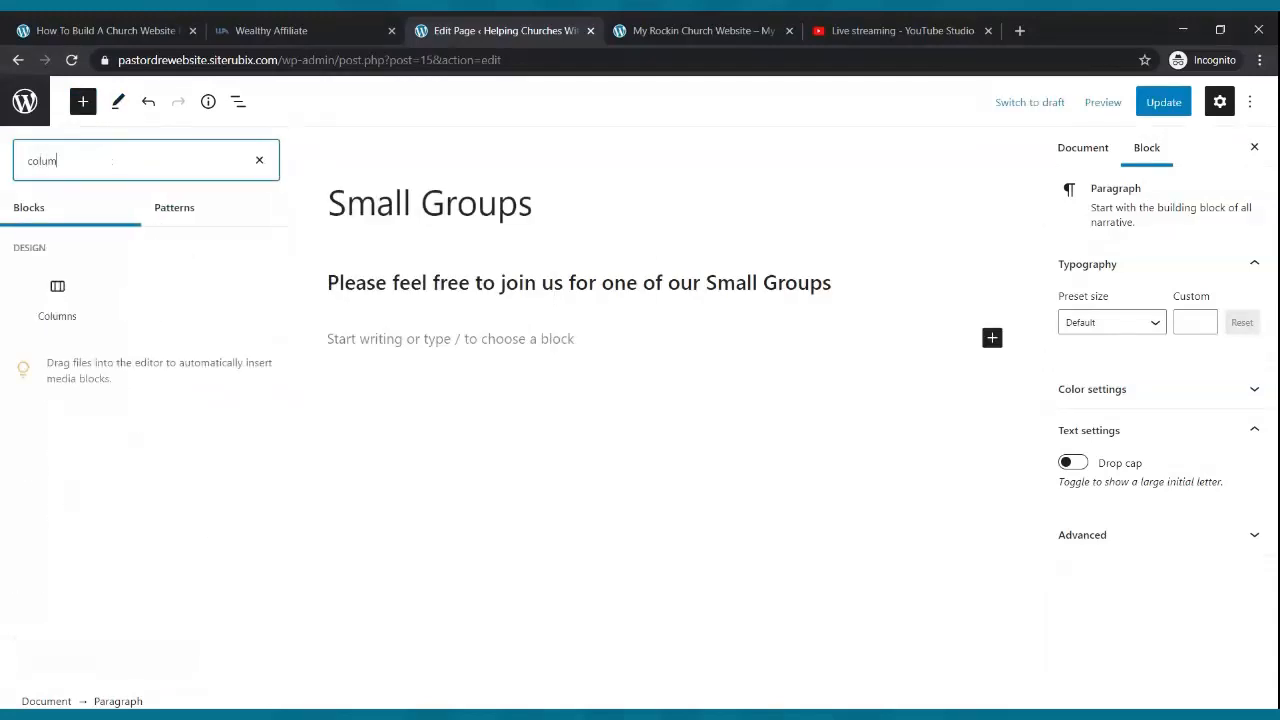
pyautogui.click(57, 305)
pyautogui.click(408, 480)
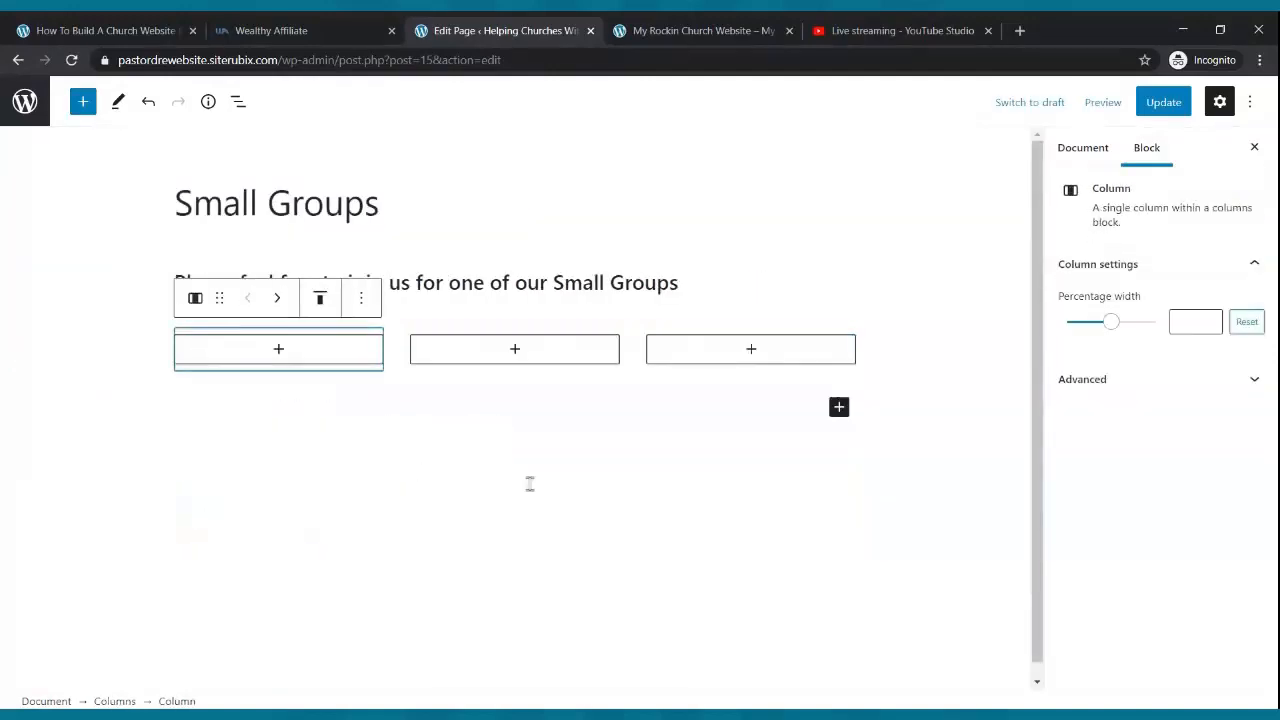
pyautogui.click(279, 348)
pyautogui.click(214, 494)
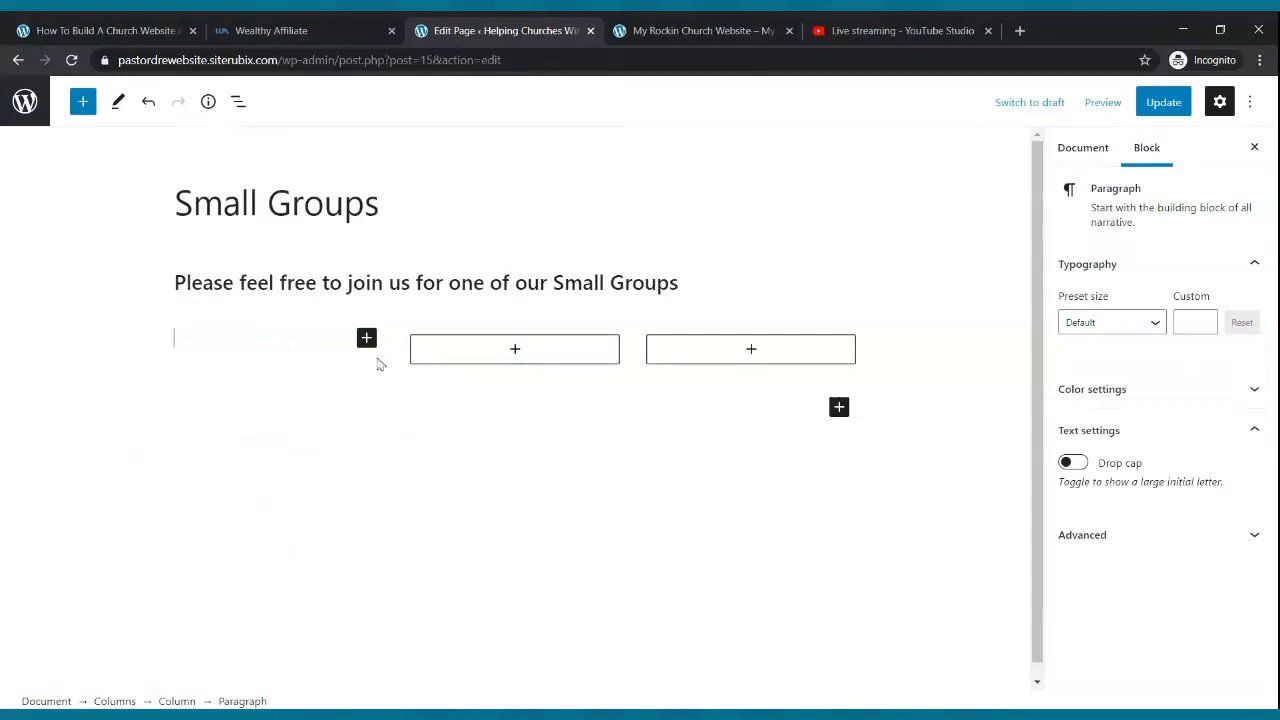
# - List The Cool Small Group, 123 Voortrekker Rd., Wednesdays 7:00pm and a contact number, then update
pyautogui.write('Nam')
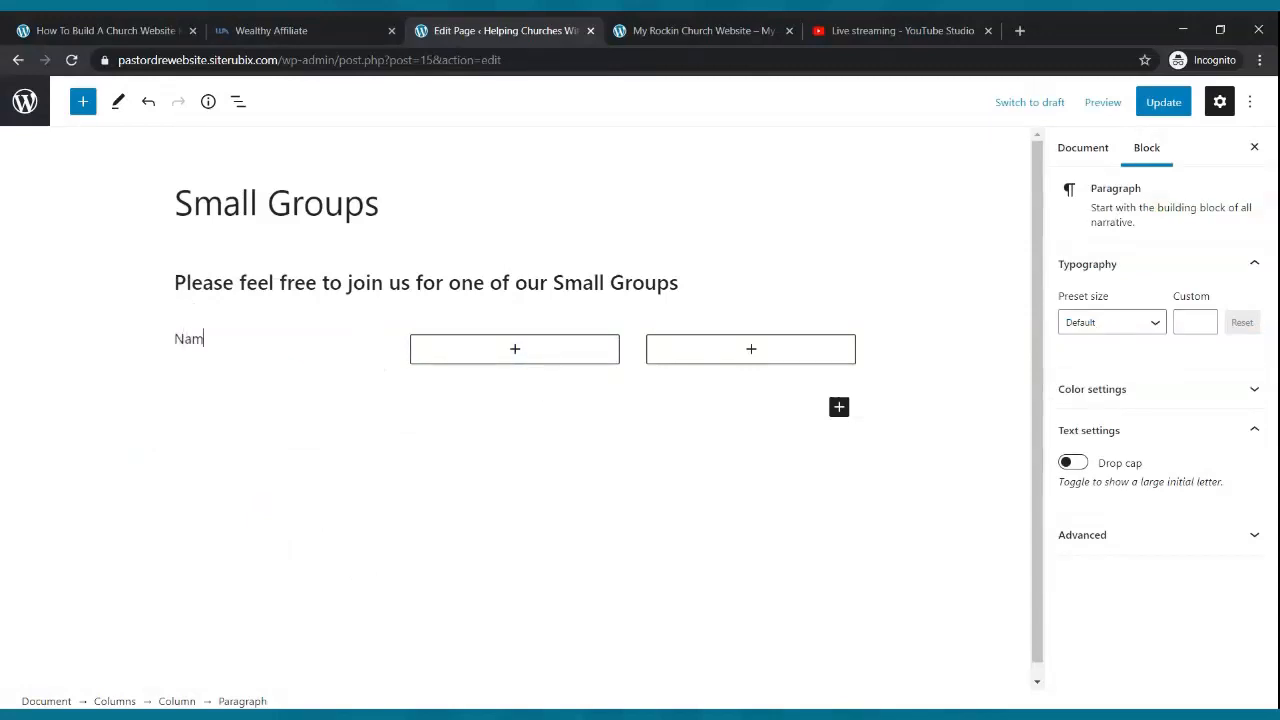
pyautogui.write('e: The Cool Small Group')
pyautogui.press('Return')
pyautogui.write('Where: 123 Voor')
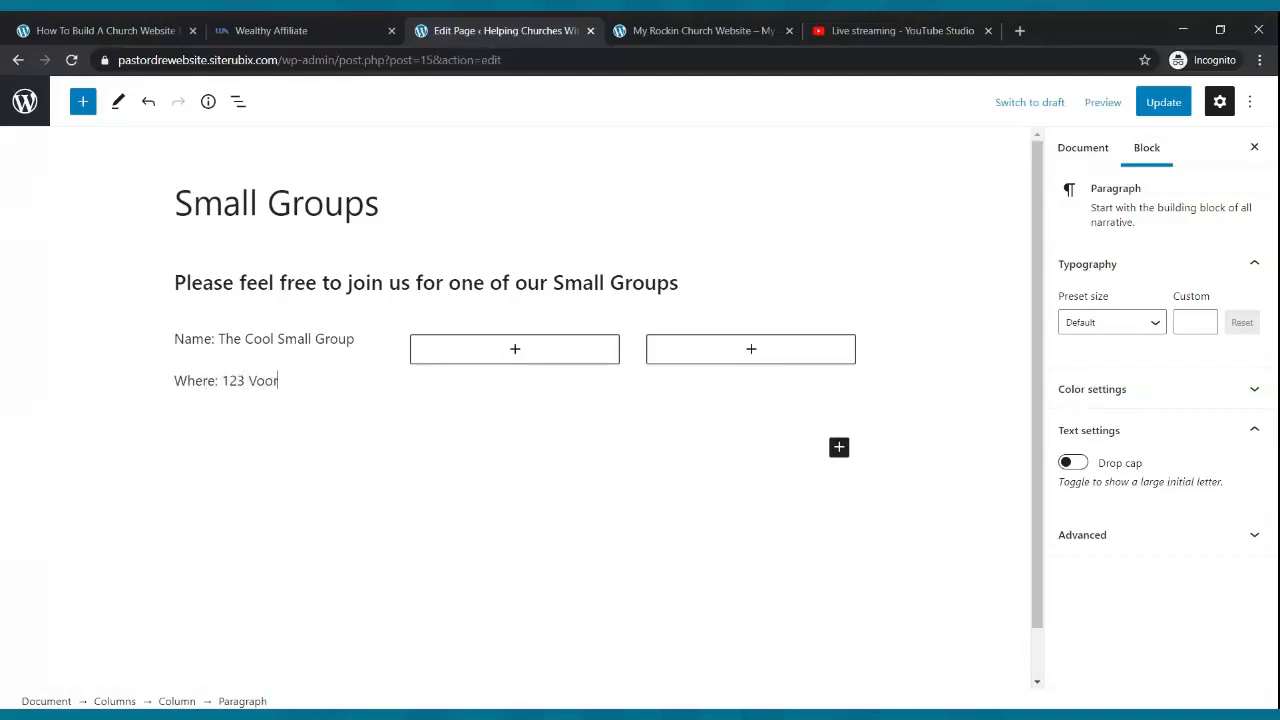
pyautogui.write('trekker Rd.')
pyautogui.press('Return')
pyautogui.write('When')
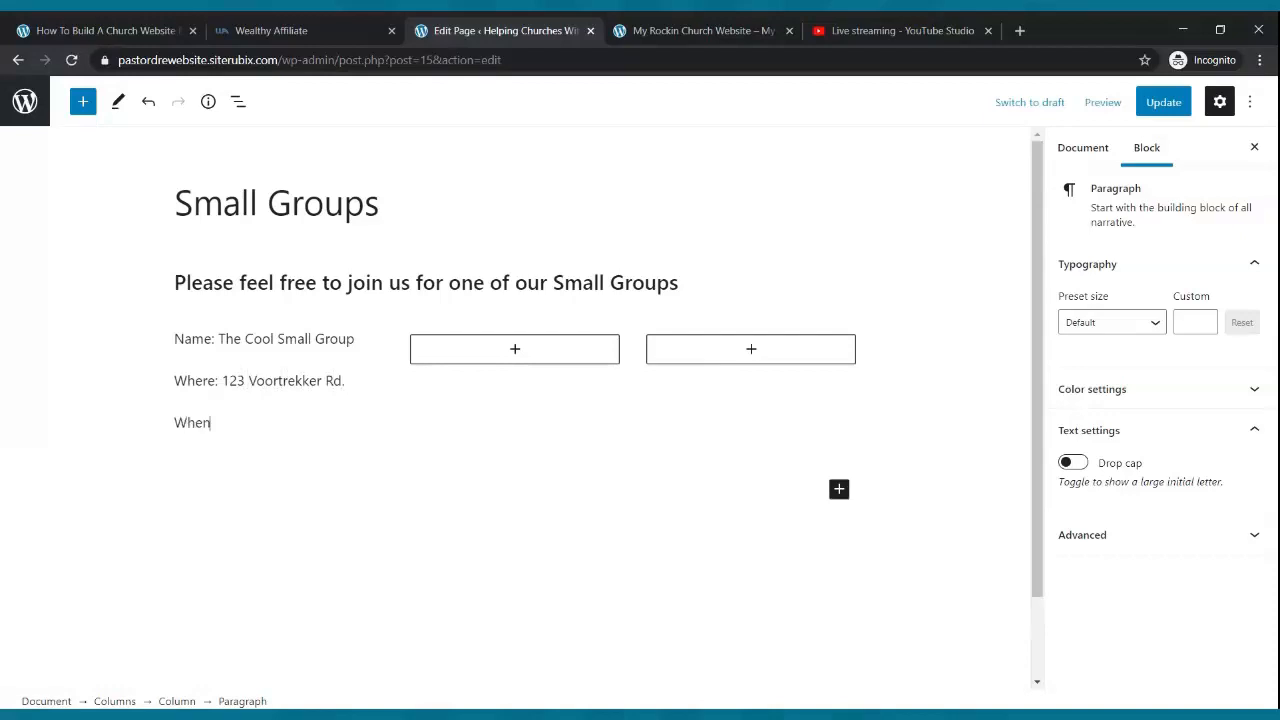
pyautogui.write(': Every Wednesday at')
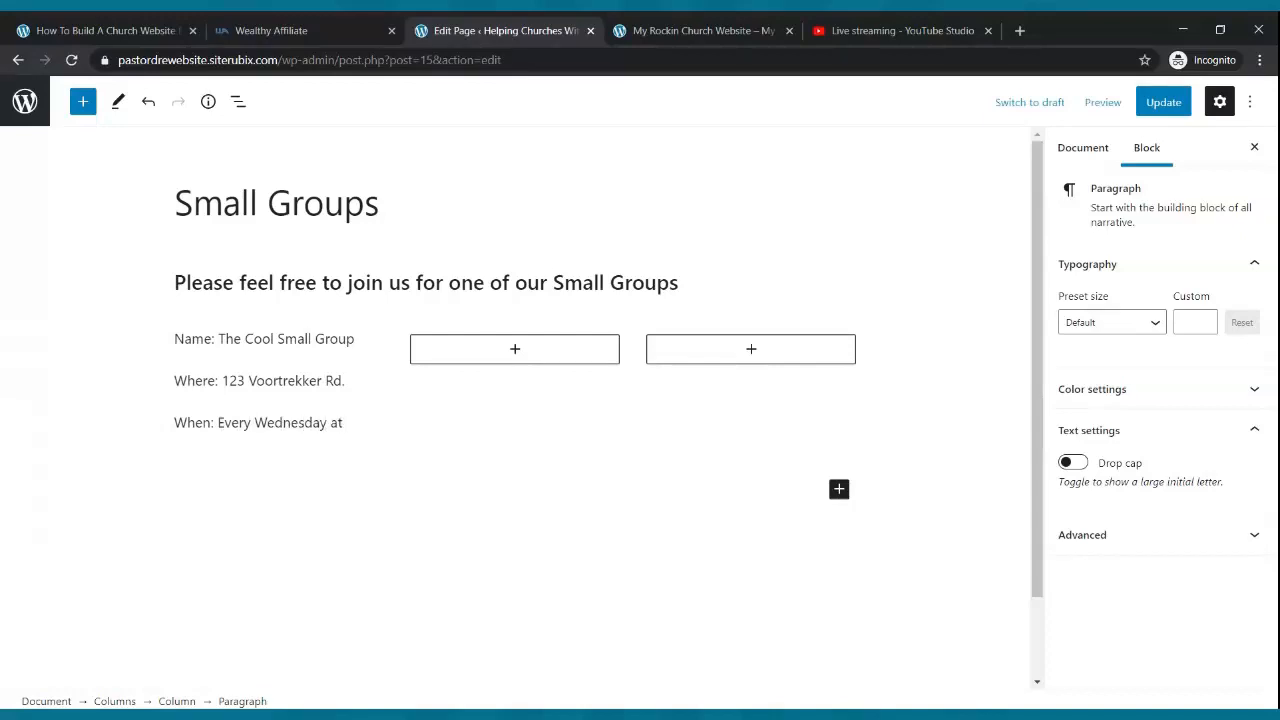
pyautogui.write(' 7:00pm')
pyautogui.press('Return')
pyautogui.write('C')
pyautogui.press('Return')
pyautogui.press('BackSpace')
pyautogui.press('BackSpace')
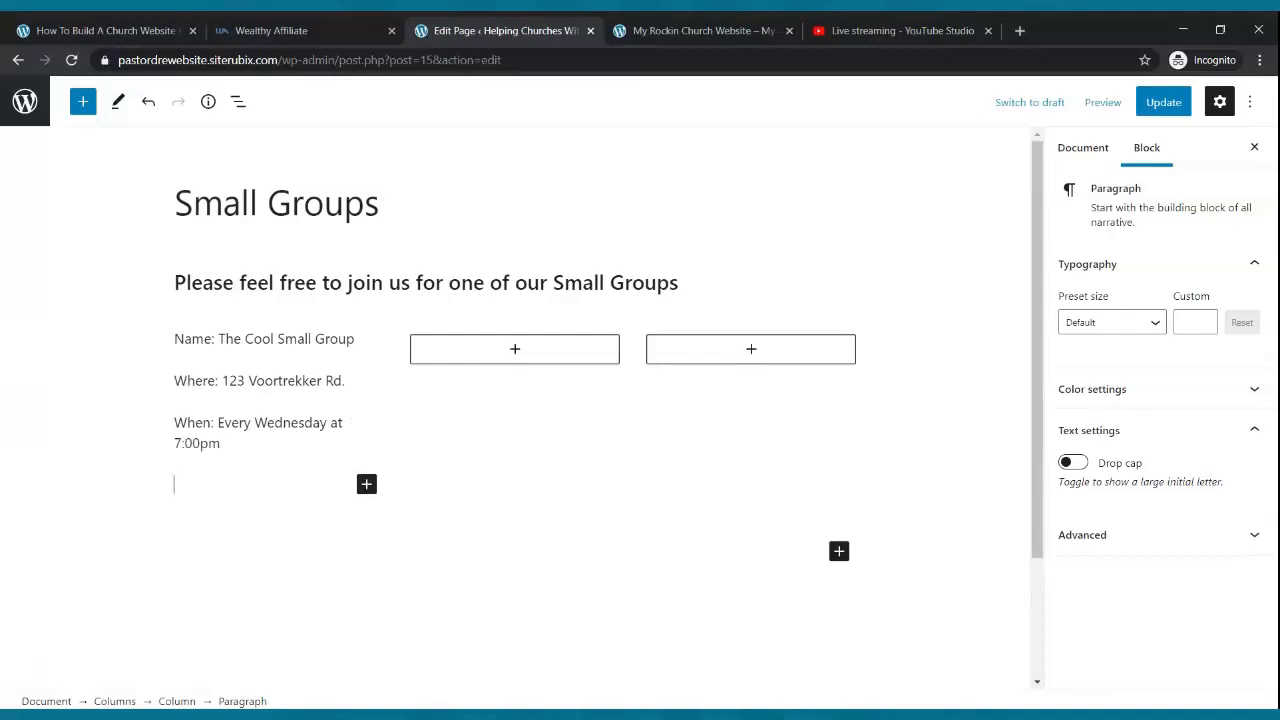
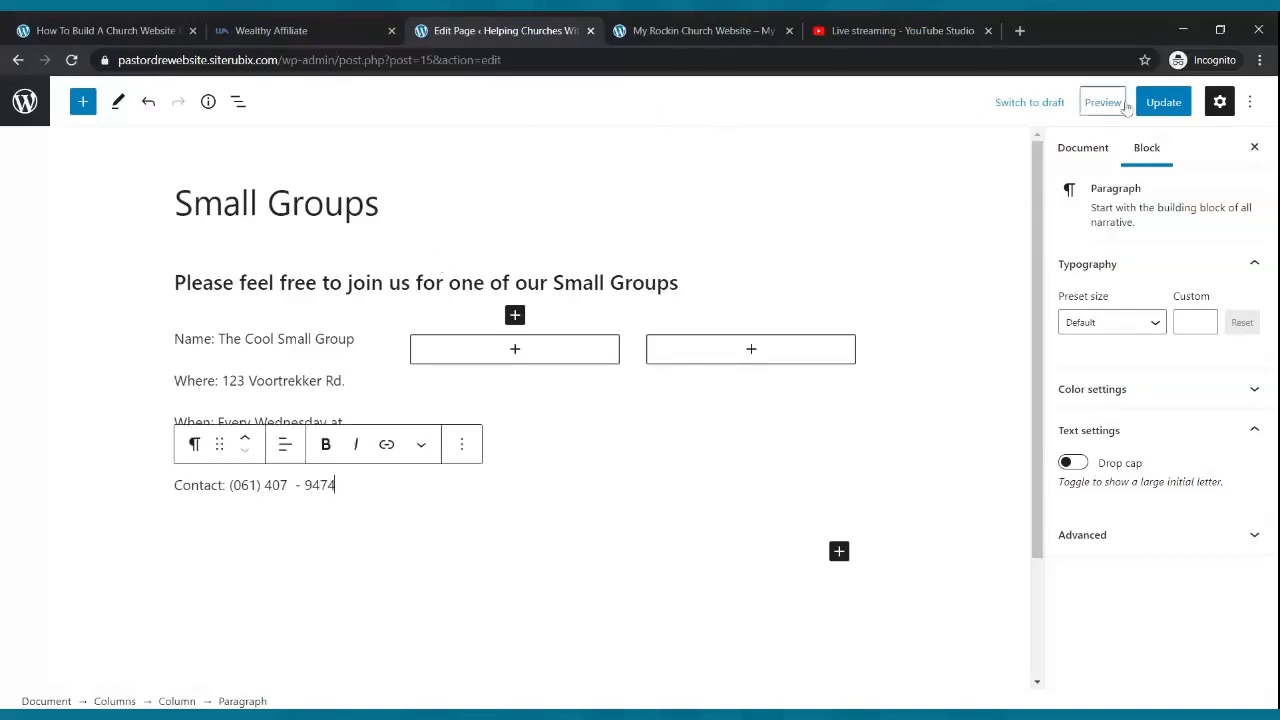
pyautogui.click(1160, 104)
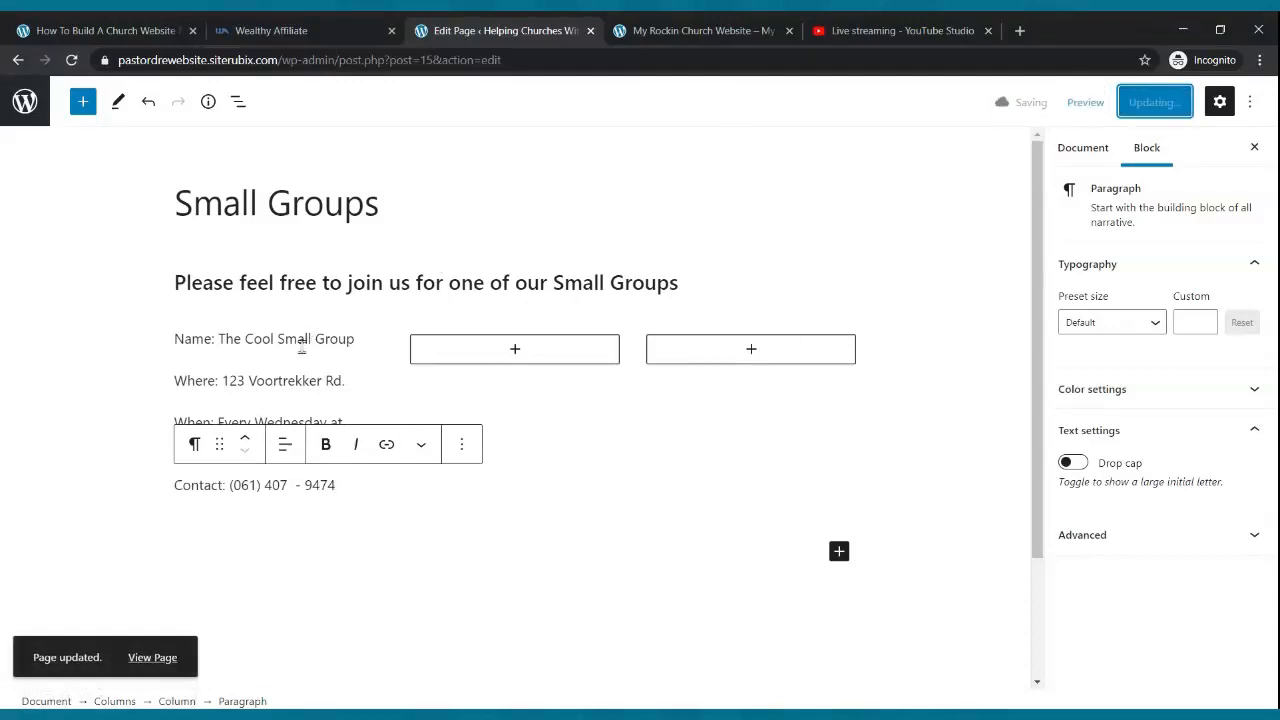
pyautogui.click(515, 350)
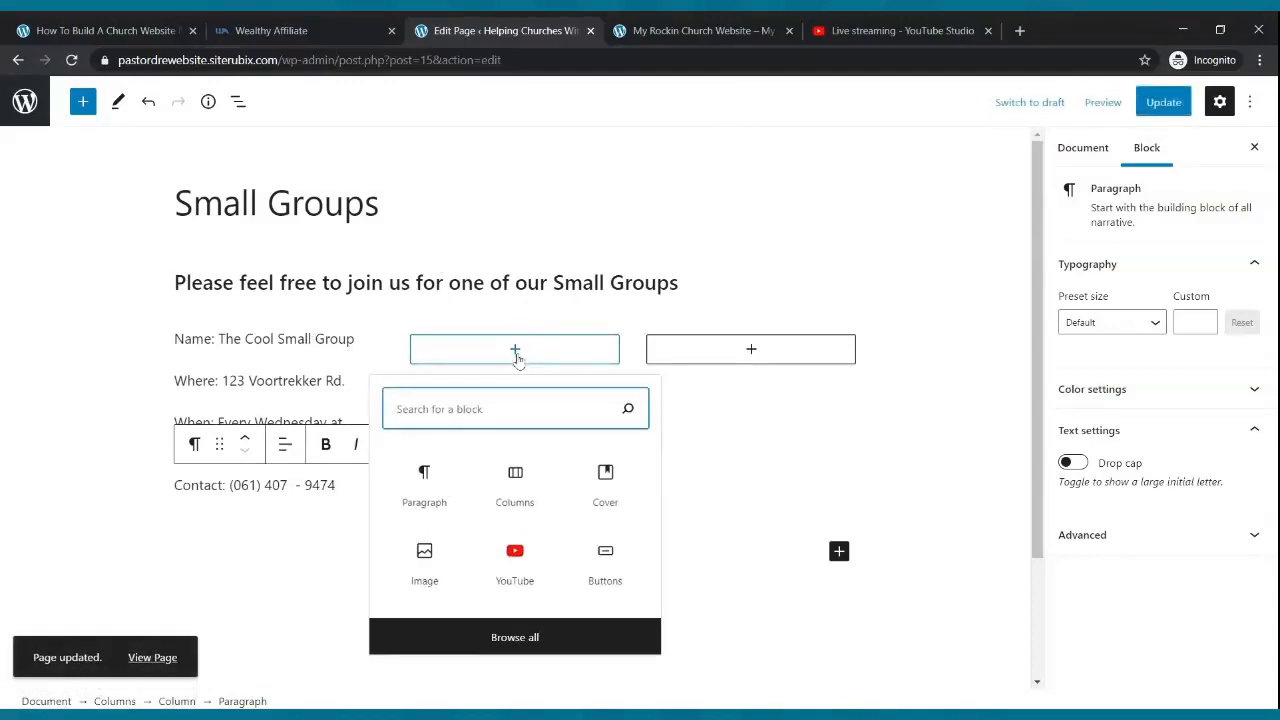
# - Fill the second column with The Radical Small Group, 123 Voortrekker Rd., Tuesday Night 7:00pm and a contact e-mail
pyautogui.click(424, 476)
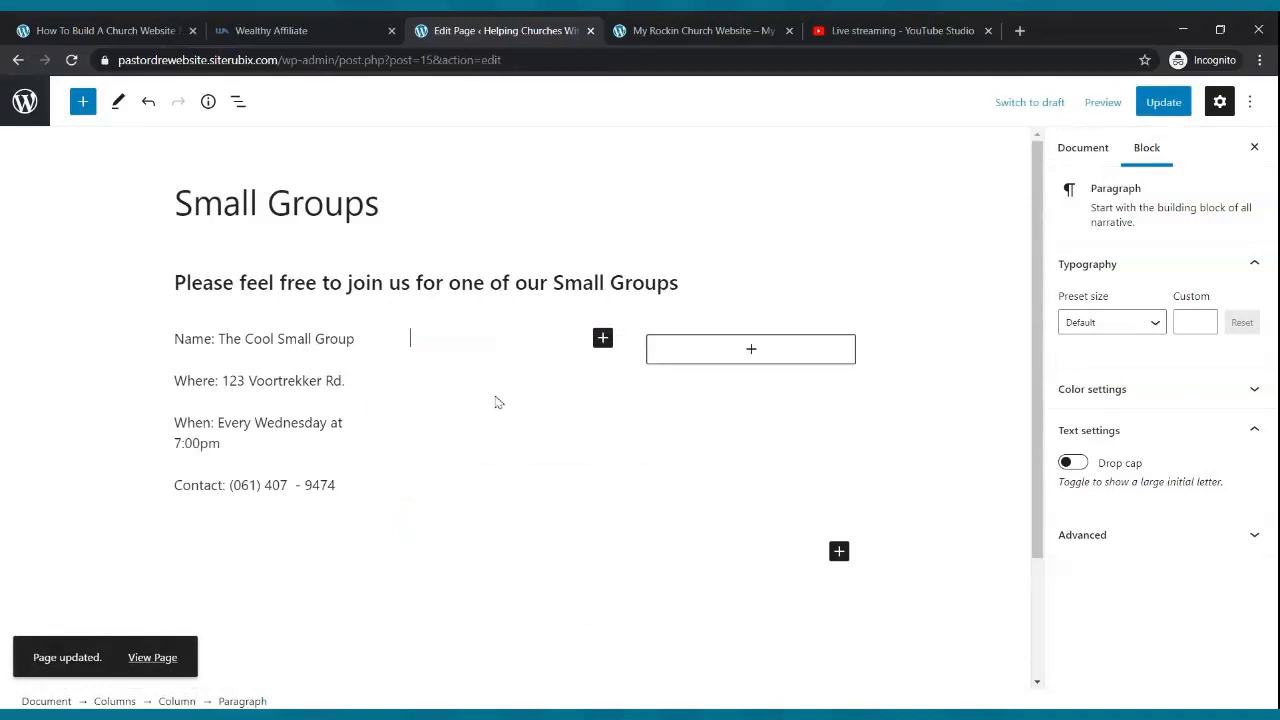
pyautogui.write('Name: The ')
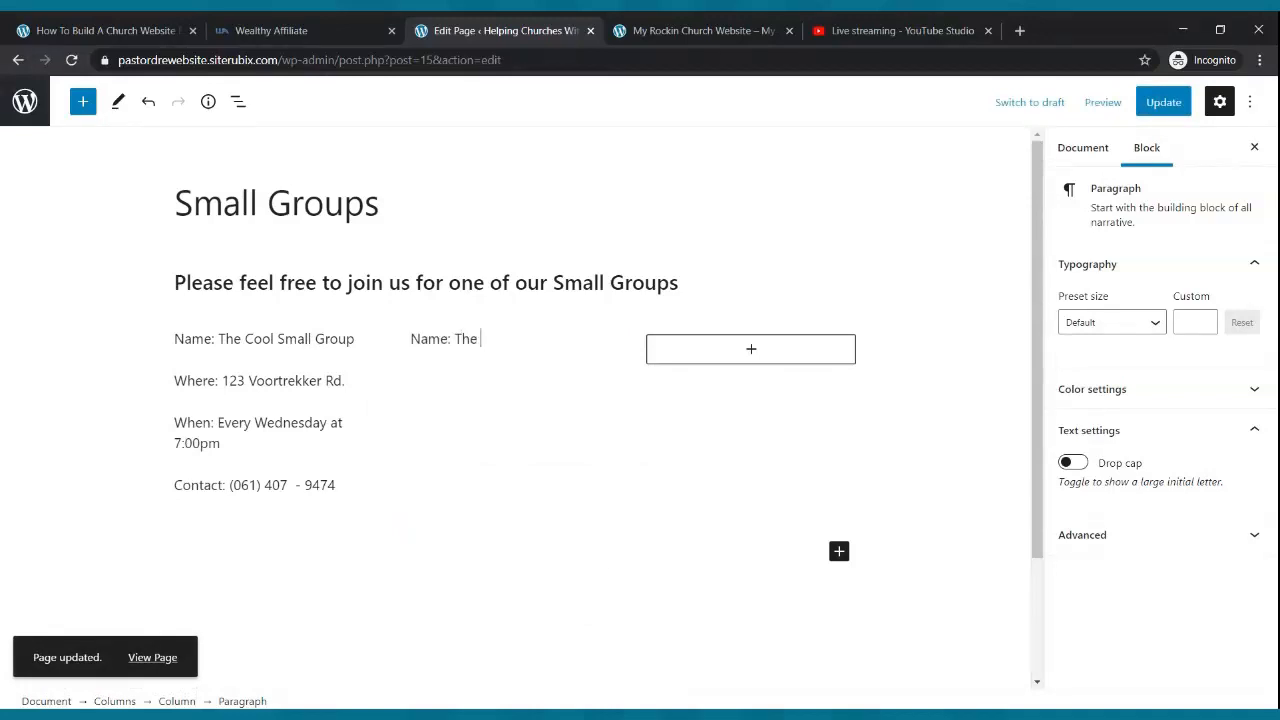
pyautogui.write('Radical')
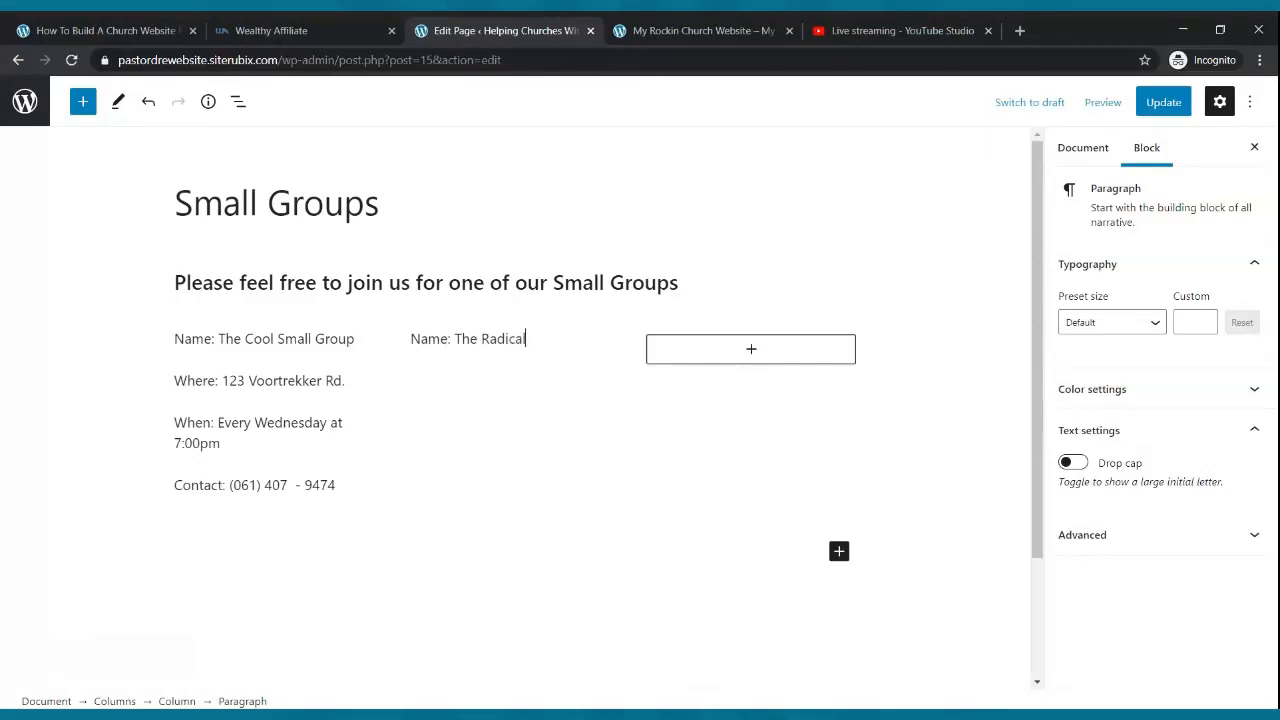
pyautogui.write(' Small Group')
pyautogui.press('Return')
pyautogui.write('Where:')
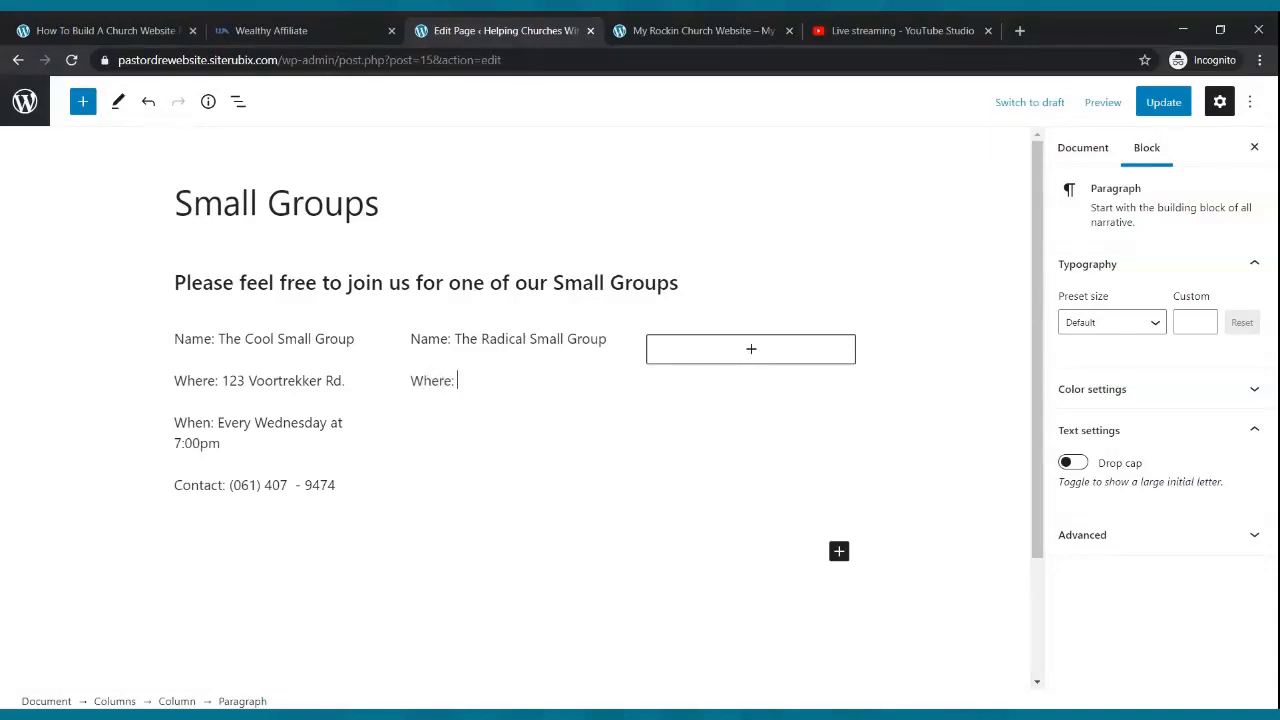
pyautogui.write(' 123 Voortrekker Rd.')
pyautogui.press('Return')
pyautogui.write('When')
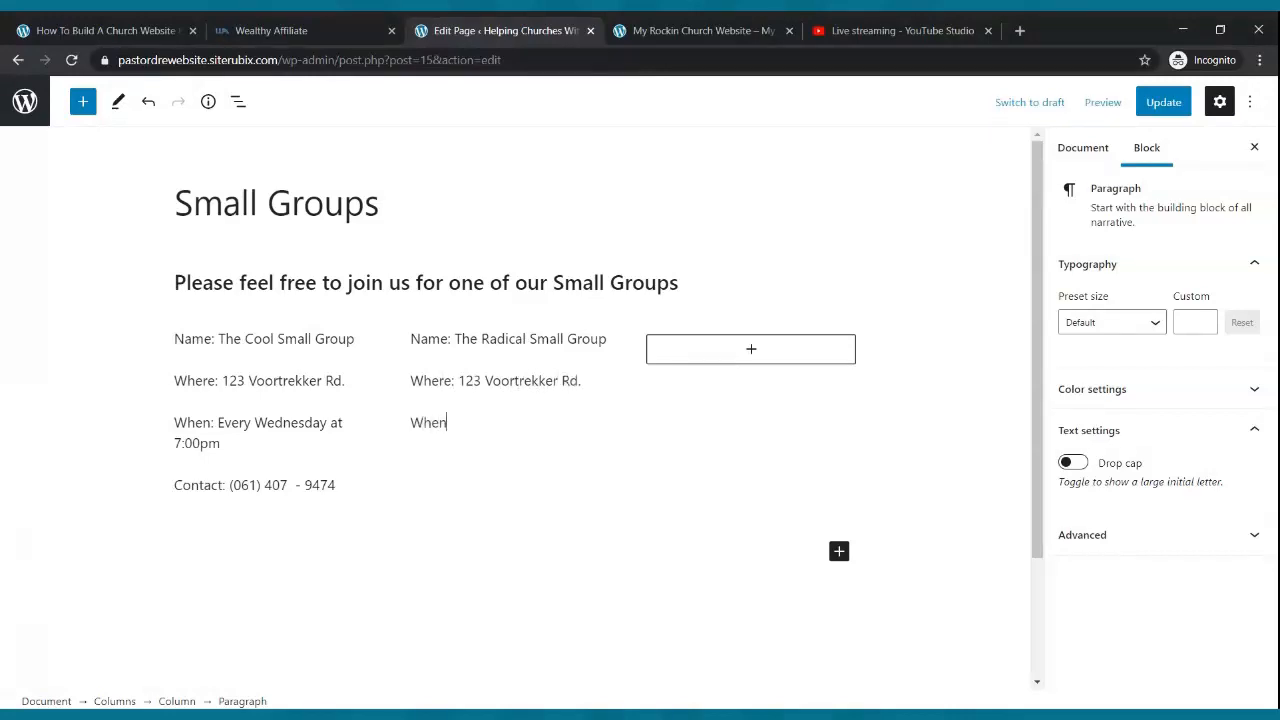
pyautogui.write(': Tuesday Night at 7:00pm')
pyautogui.press('Return')
pyautogui.write('Contact')
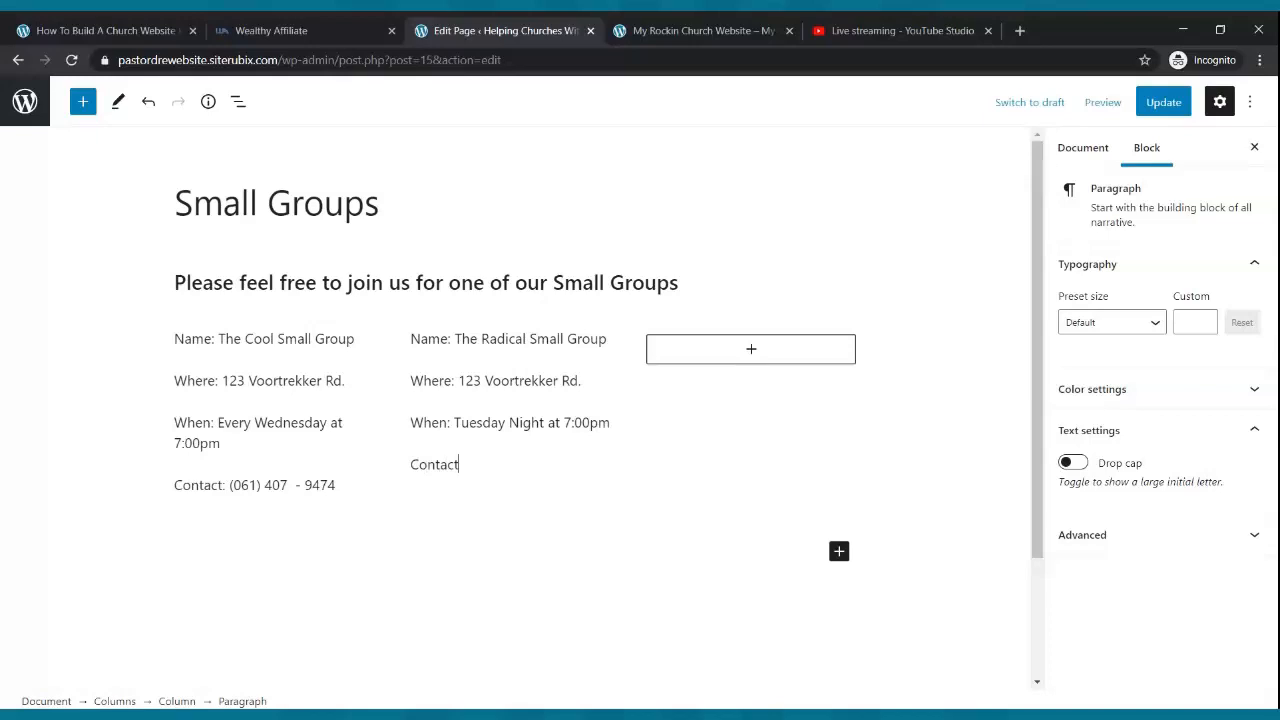
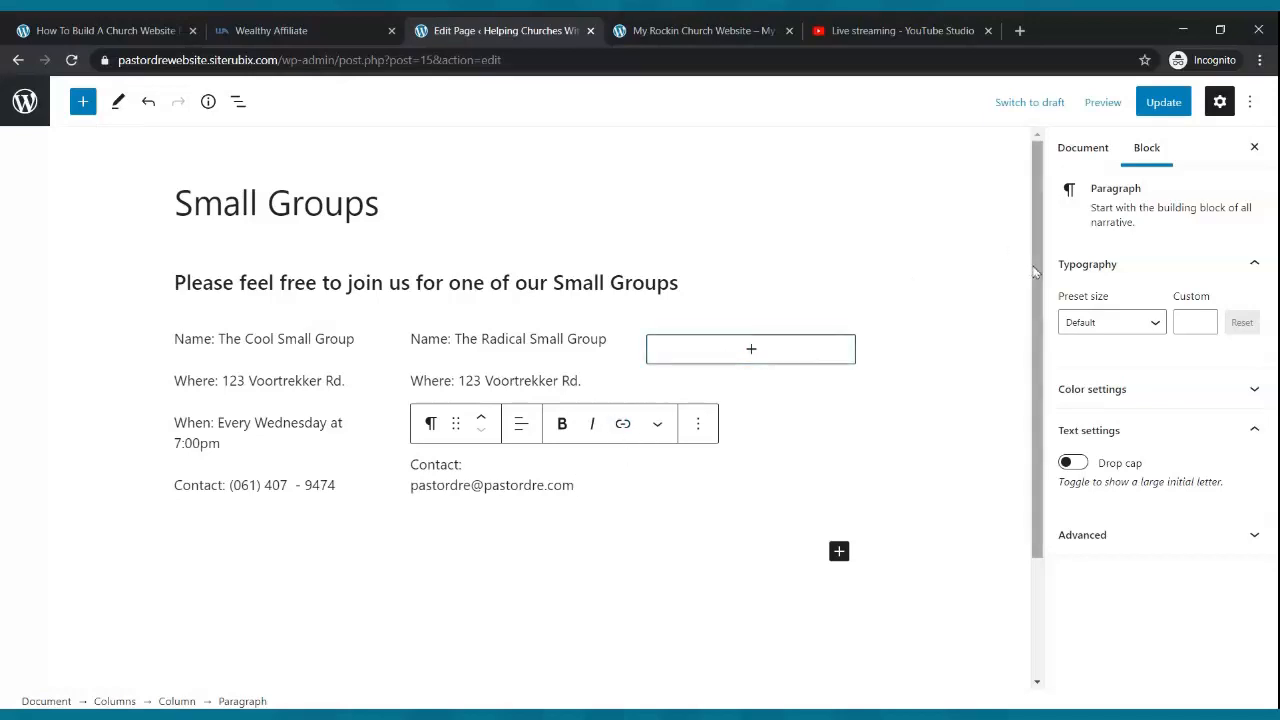
# - Copy the four Radical Small Group blocks and add an empty paragraph to the third column
pyautogui.click(751, 349)
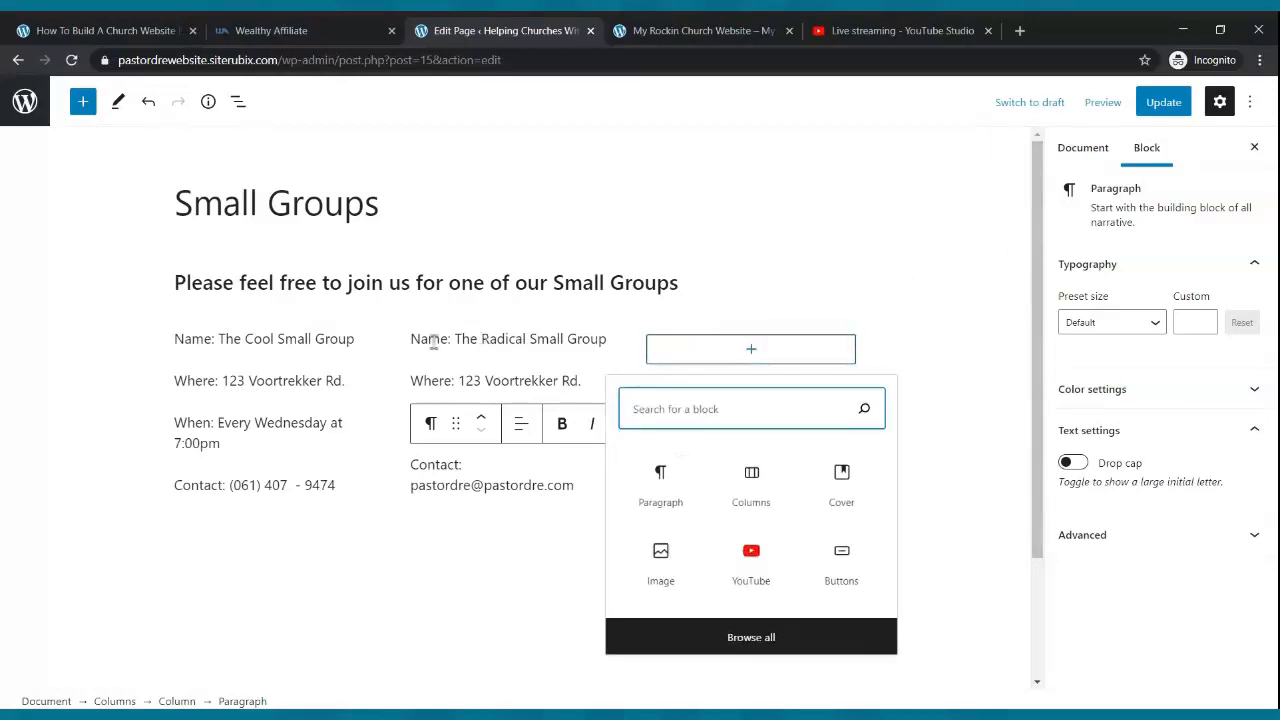
pyautogui.moveTo(409, 338); pyautogui.dragTo(583, 490)
pyautogui.hotkey('ctrl', 'c')
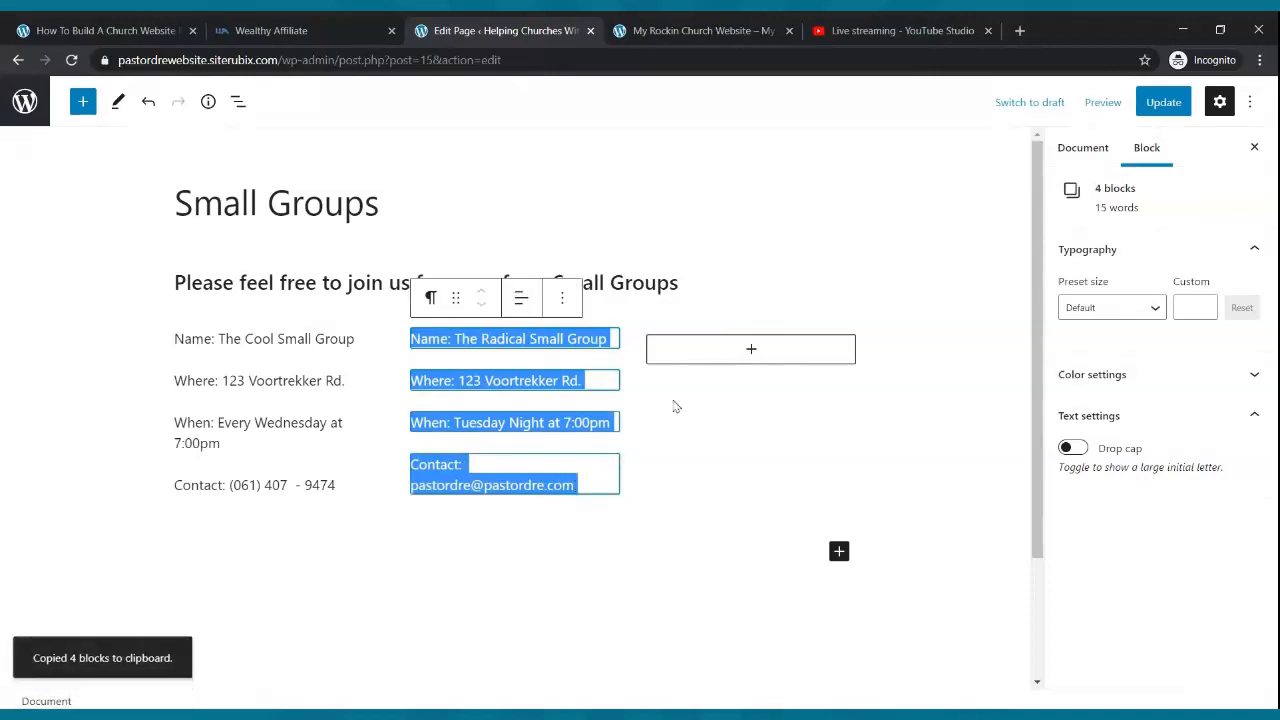
pyautogui.click(752, 350)
pyautogui.click(751, 349)
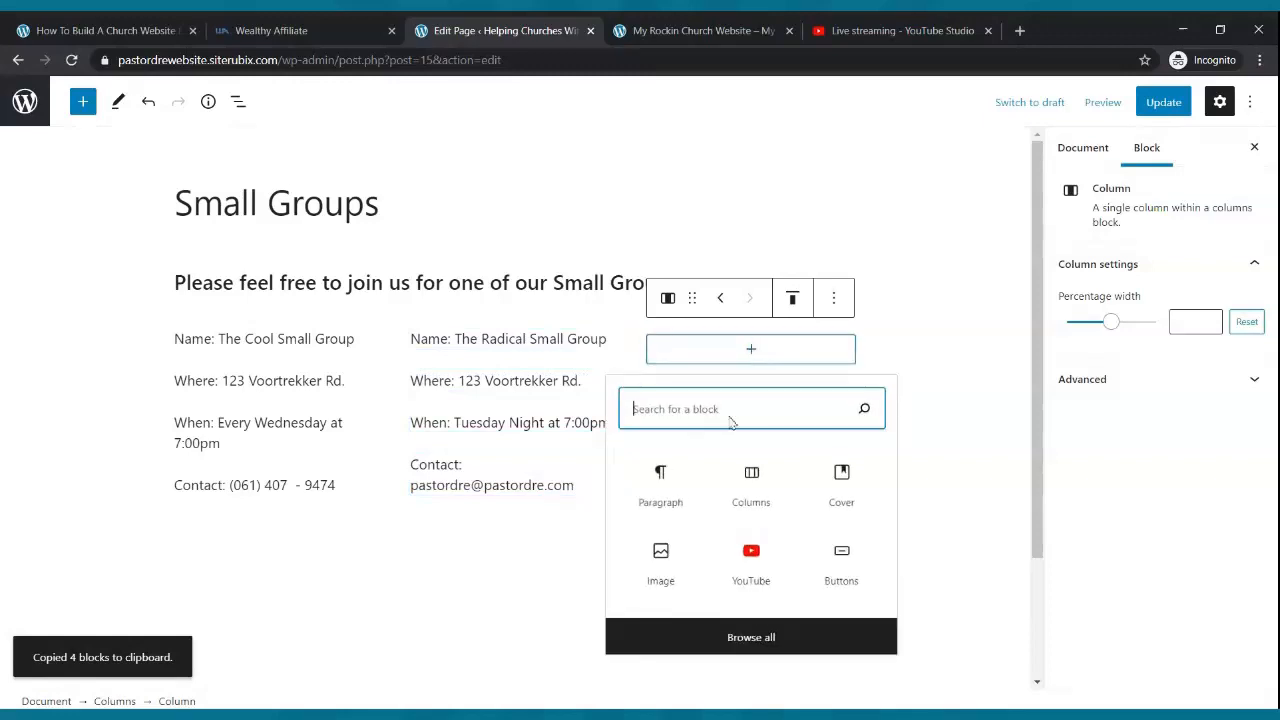
pyautogui.click(652, 490)
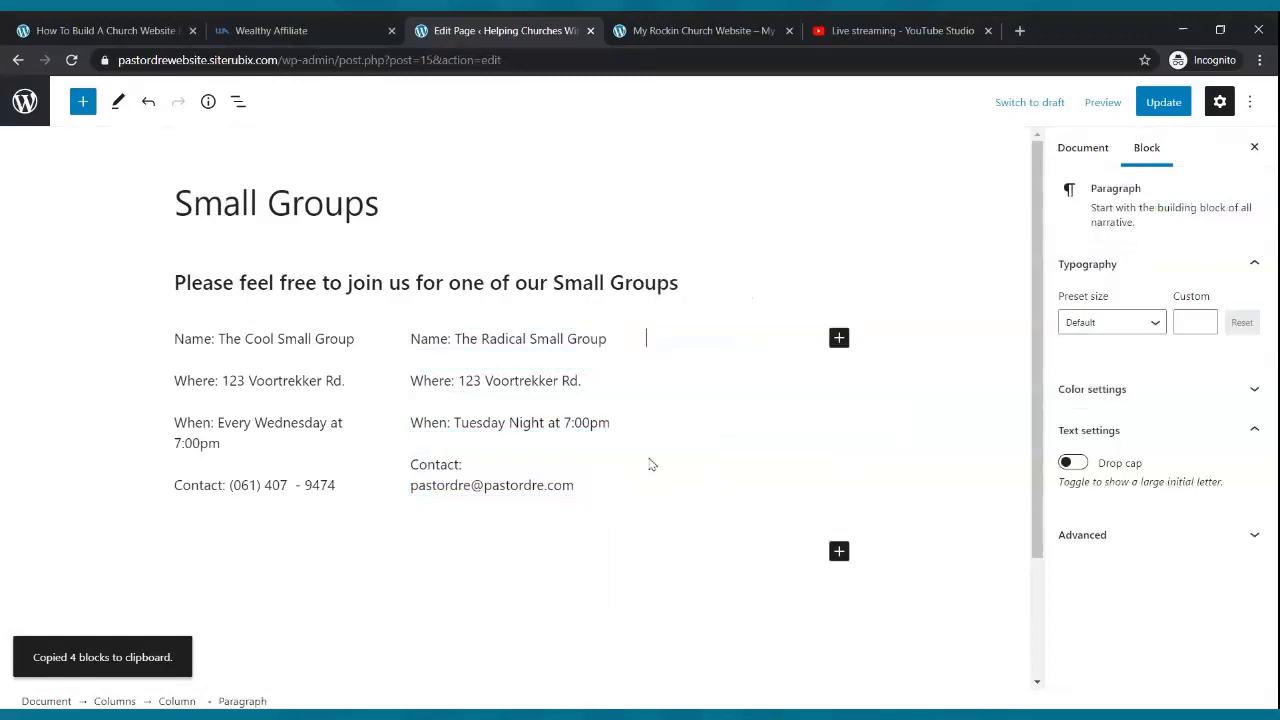
# - Paste the Radical Small Group details into the third column and update the page
pyautogui.hotkey('ctrl', 'v')
pyautogui.click(1150, 103)
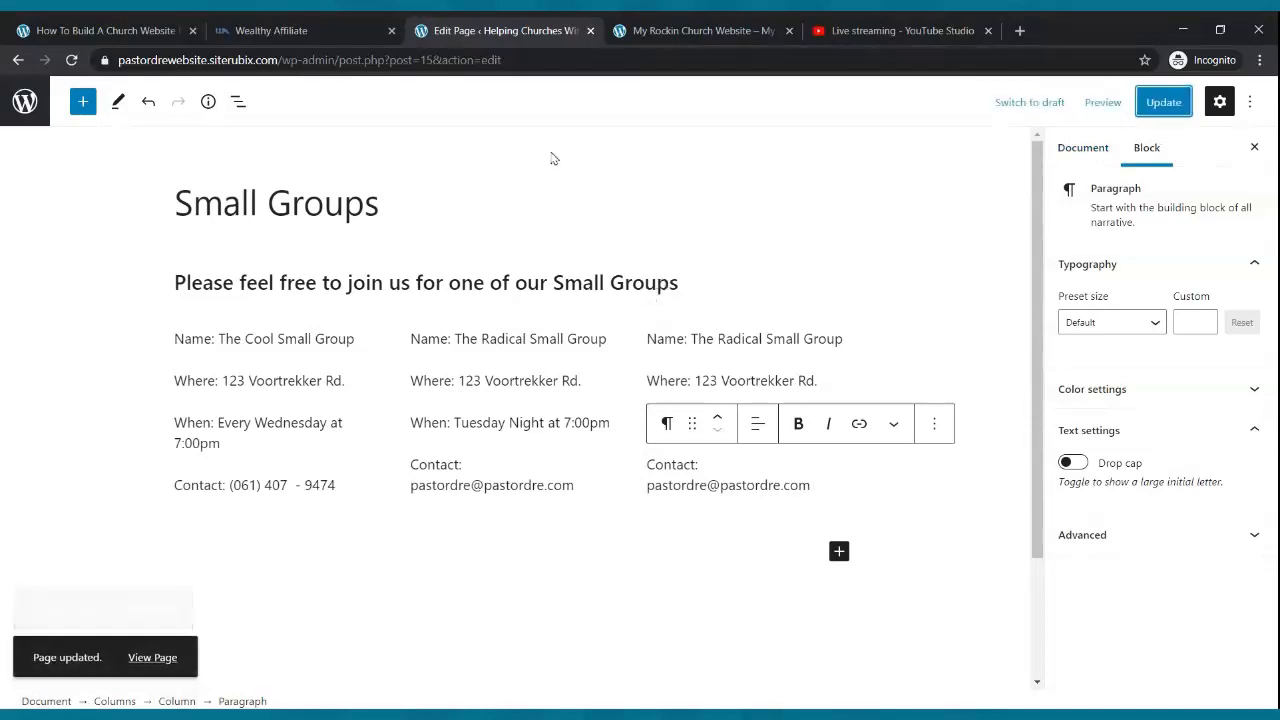
pyautogui.click(660, 32)
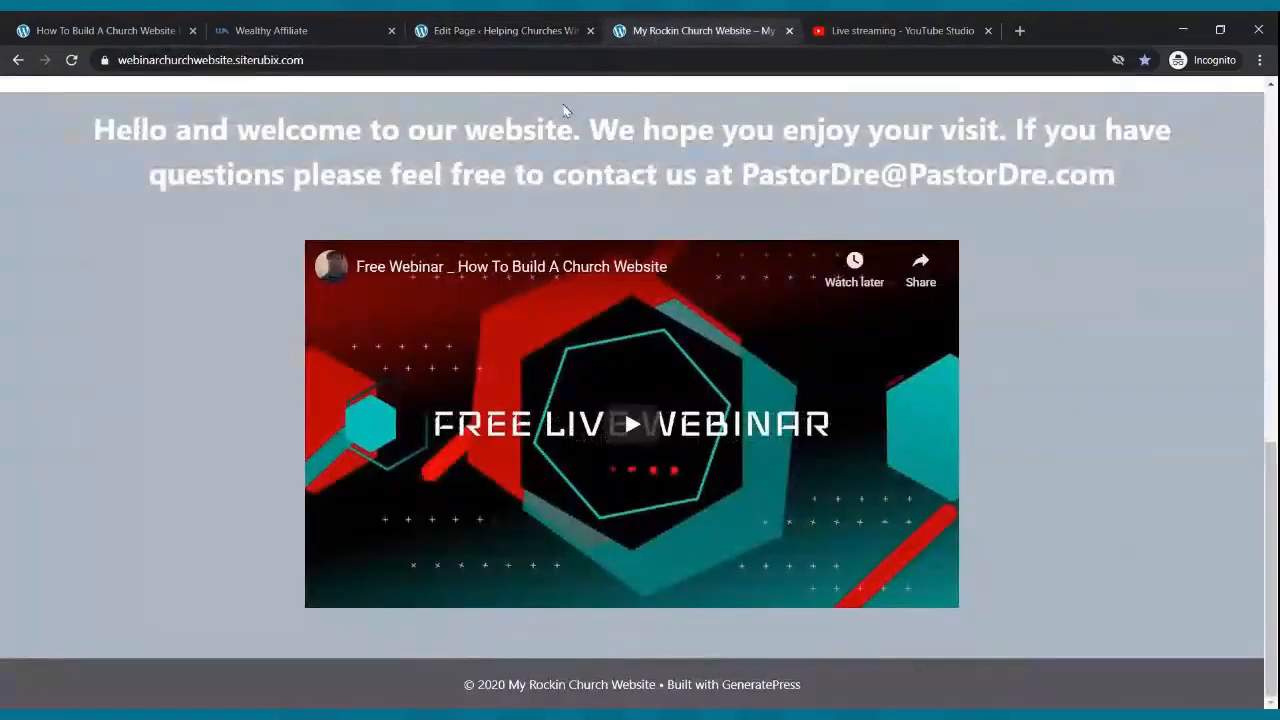
pyautogui.scroll(15, 563, 110)
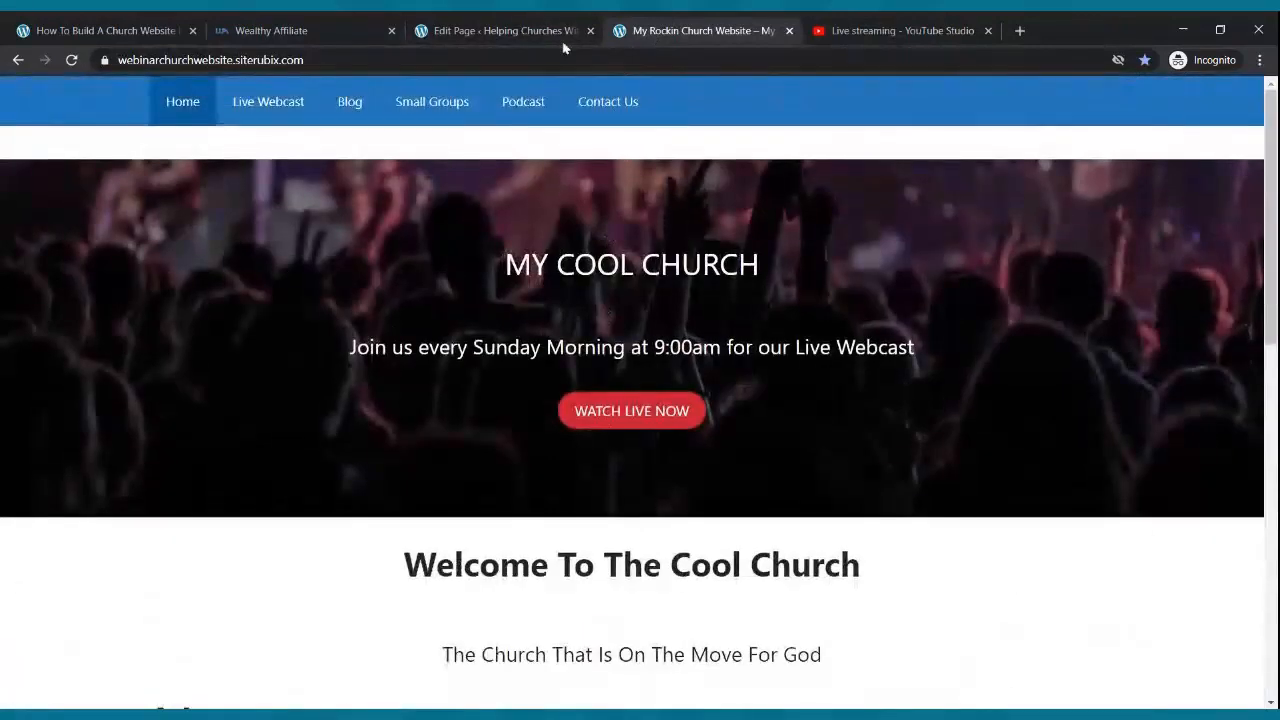
pyautogui.click(560, 32)
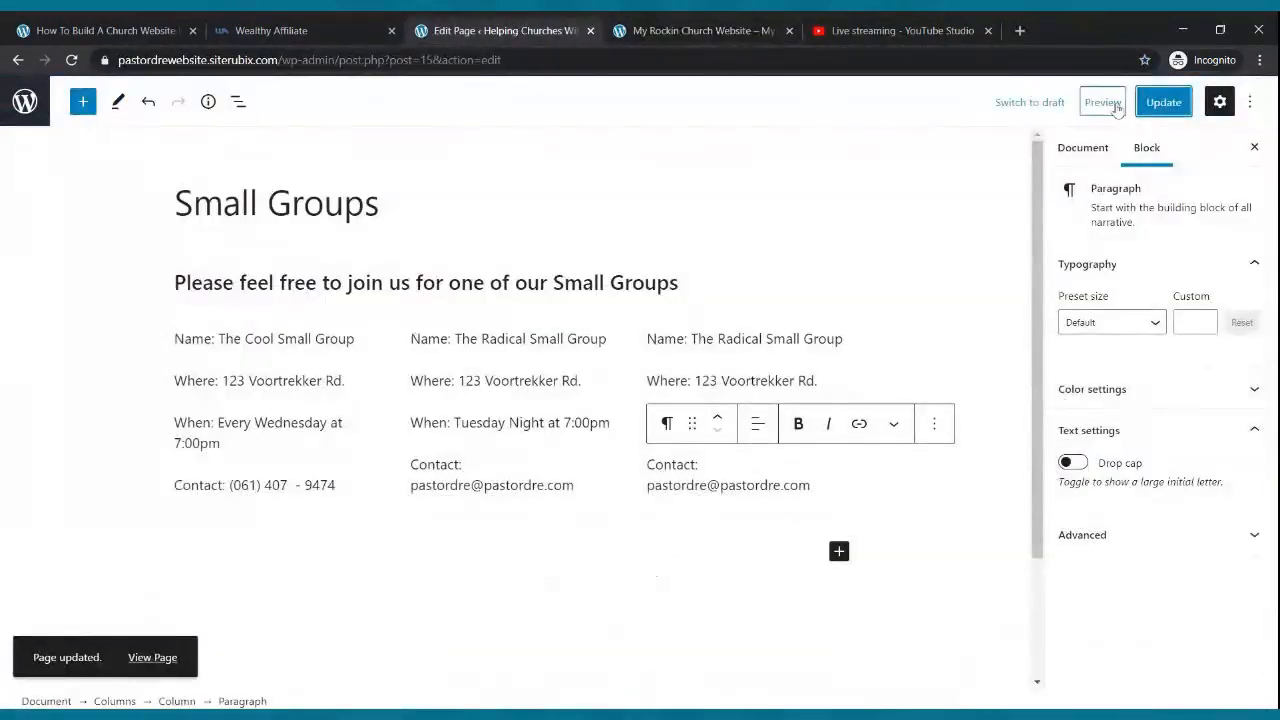
# - Preview the Small Groups page in a new tab to check all three groups
pyautogui.click(1104, 103)
pyautogui.click(1052, 256)
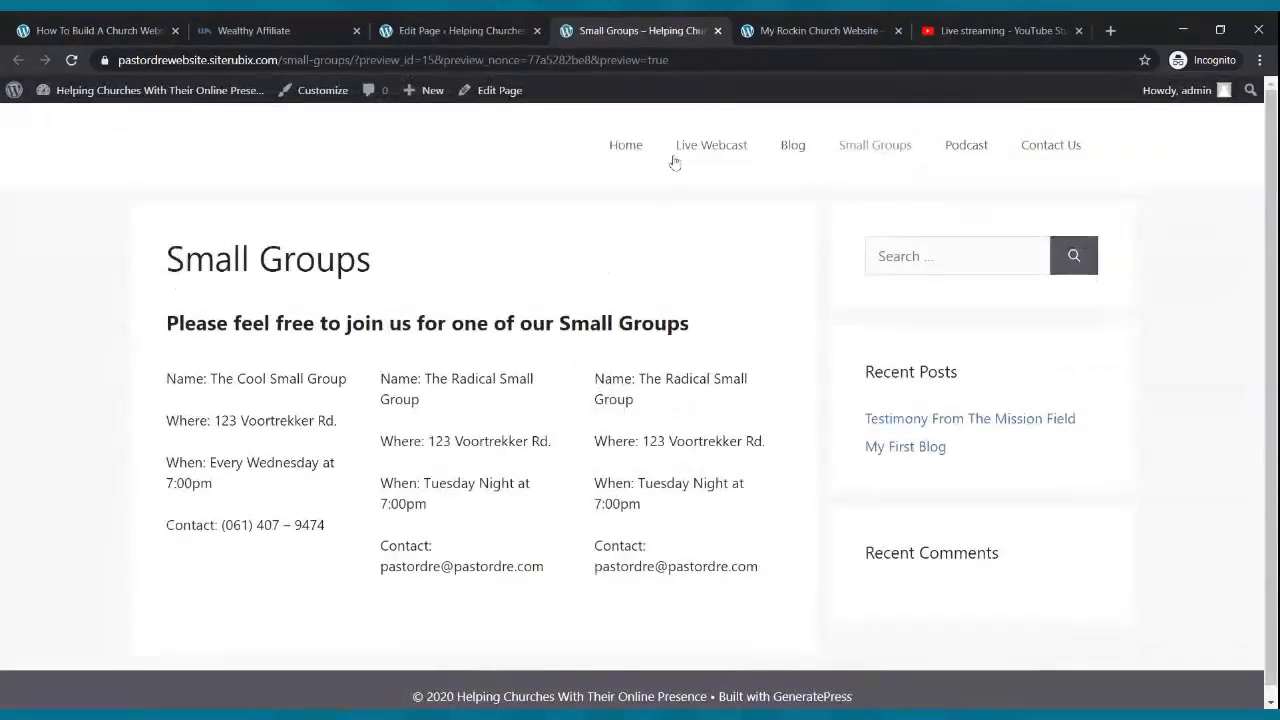
pyautogui.click(878, 158)
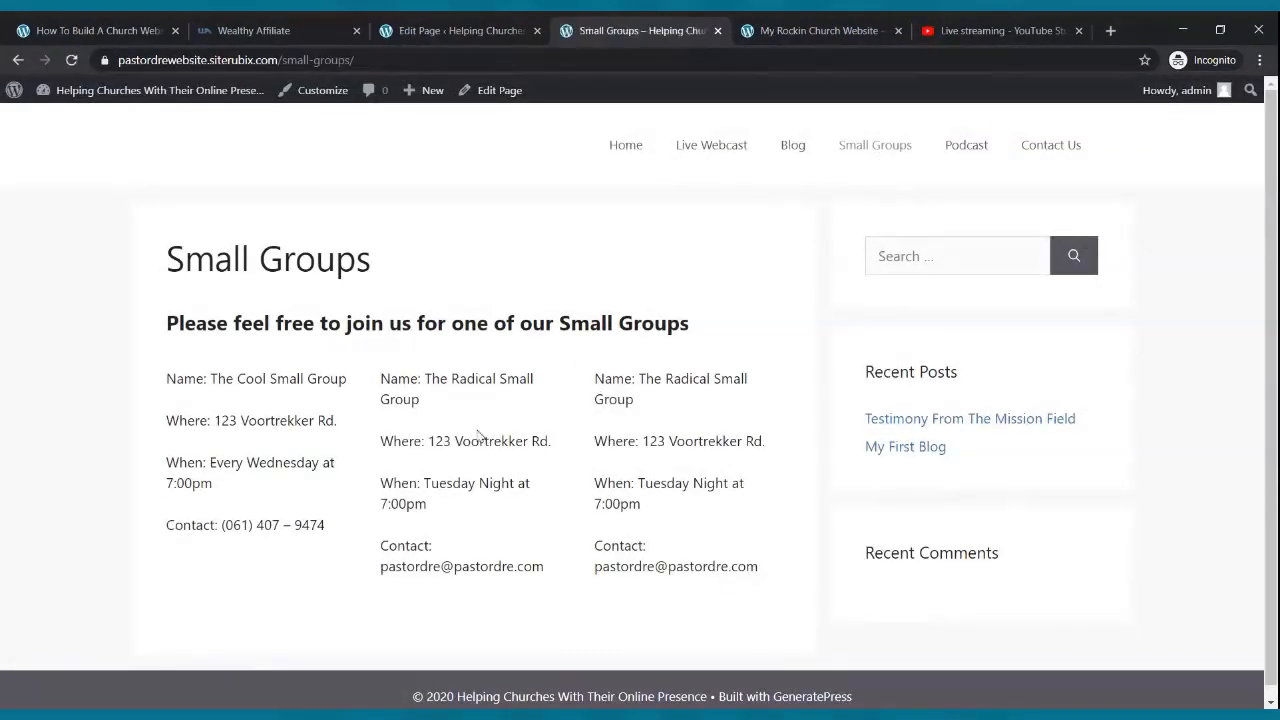
pyautogui.scroll(-1, 478, 435)
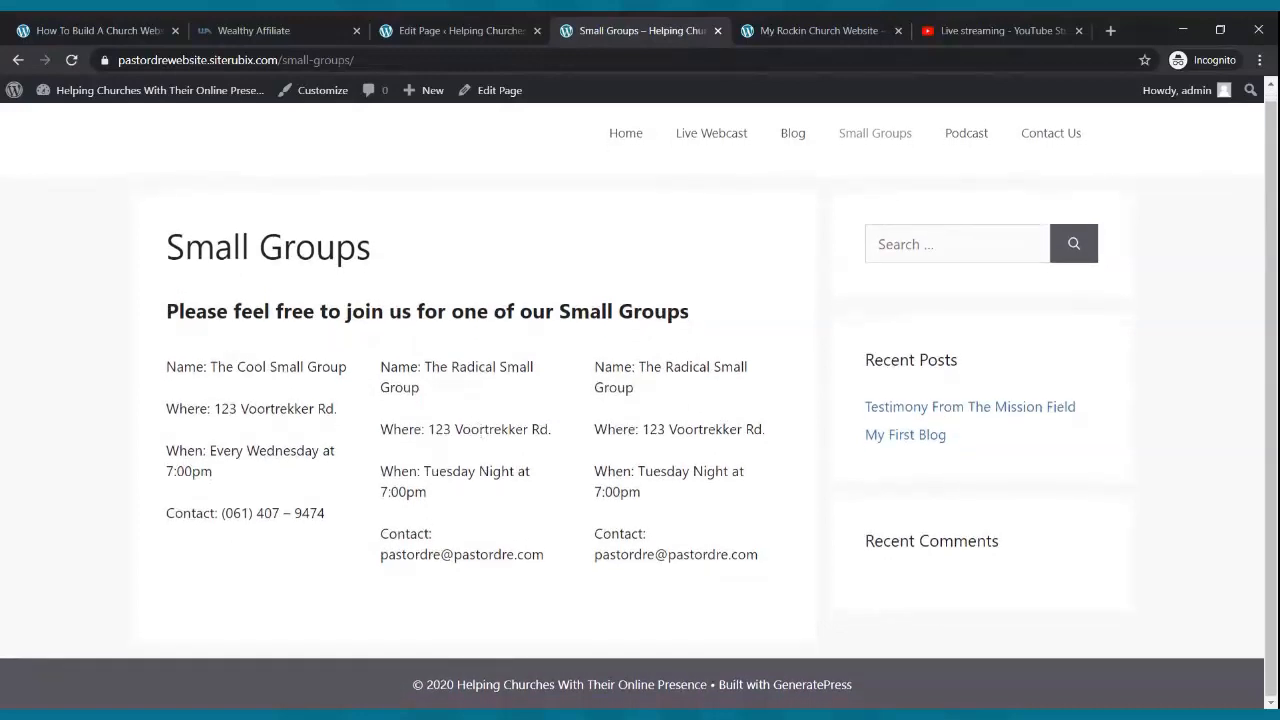
pyautogui.click(470, 30)
pyautogui.click(431, 220)
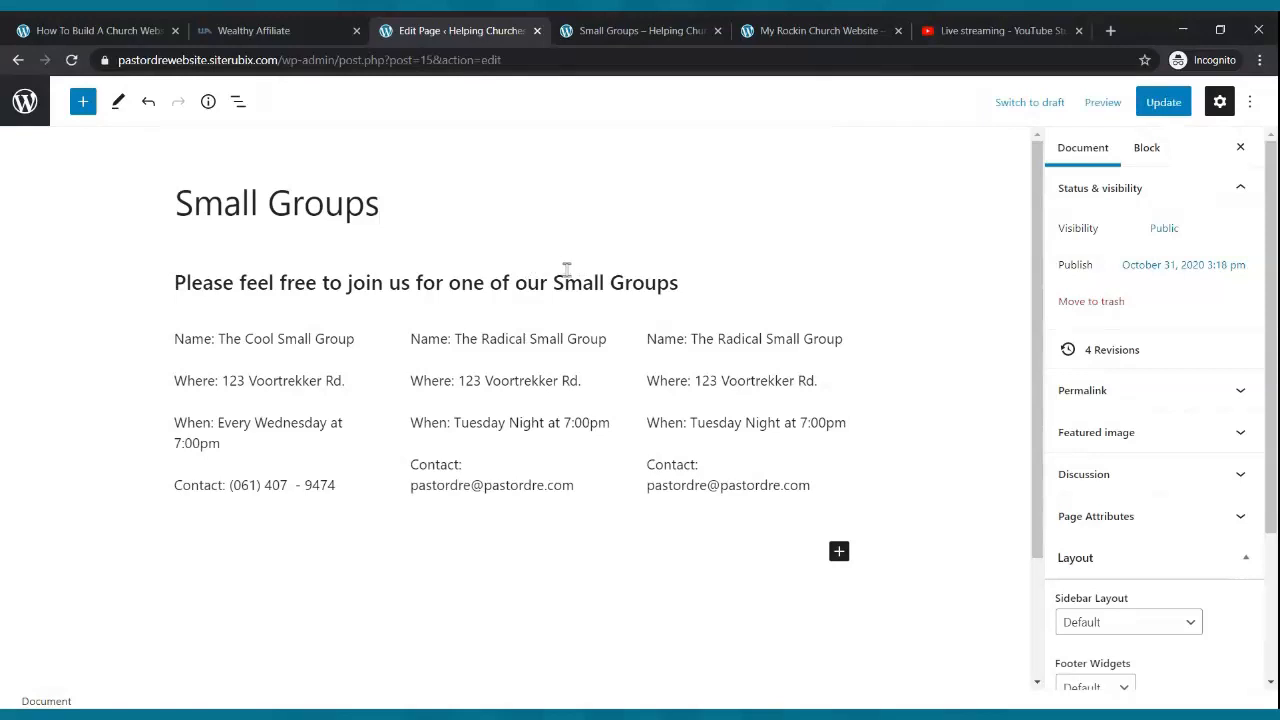
# - Upload the Small Groups banner as an image block below the intro sentence and update the page
pyautogui.click(686, 288)
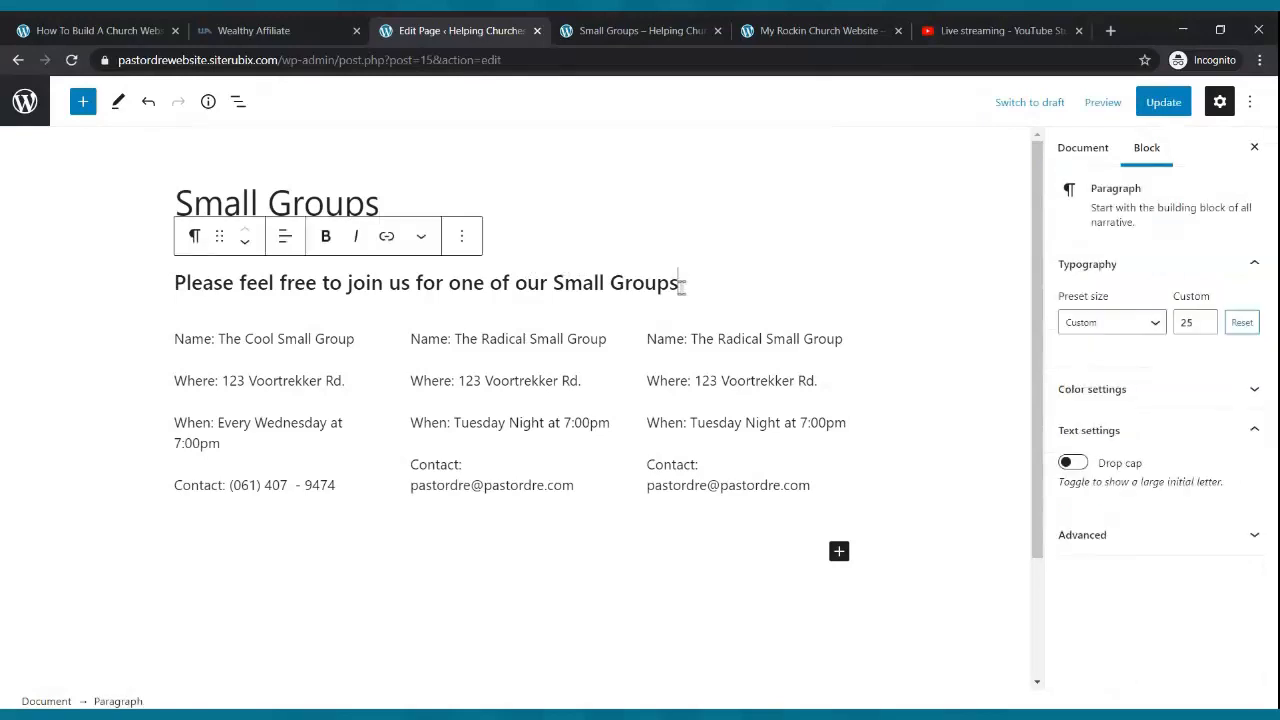
pyautogui.press('Return')
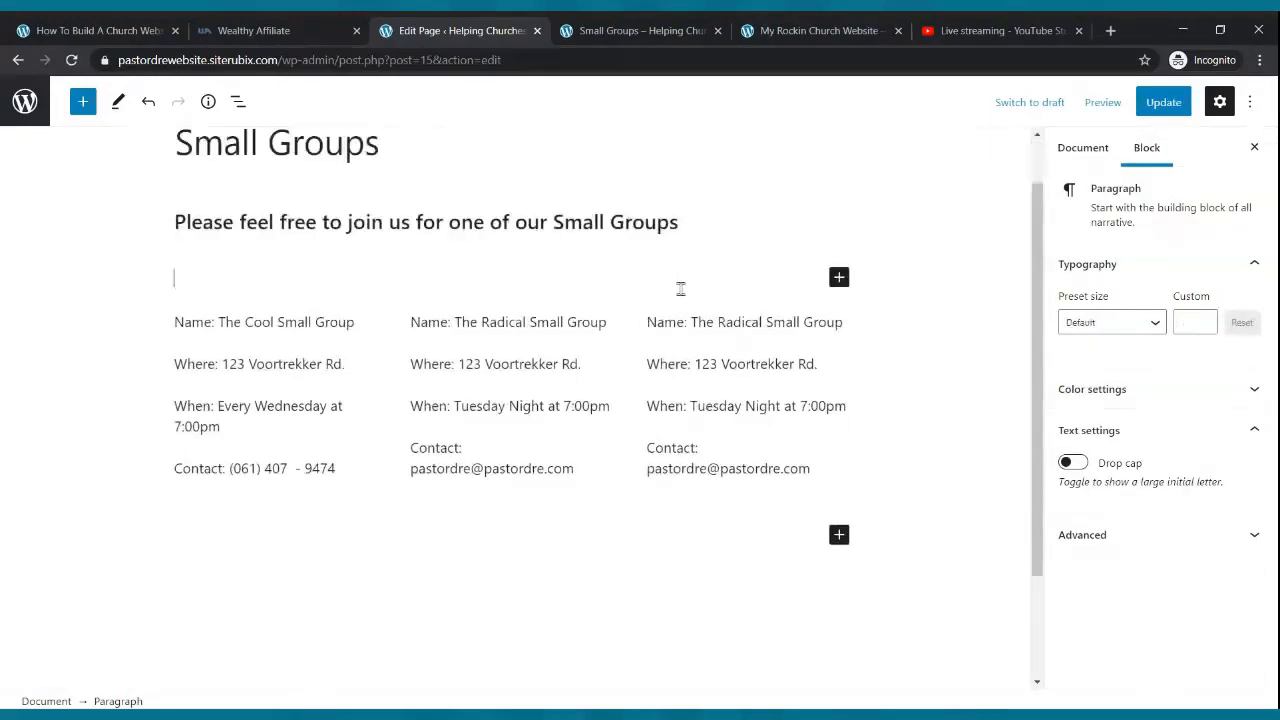
pyautogui.click(842, 283)
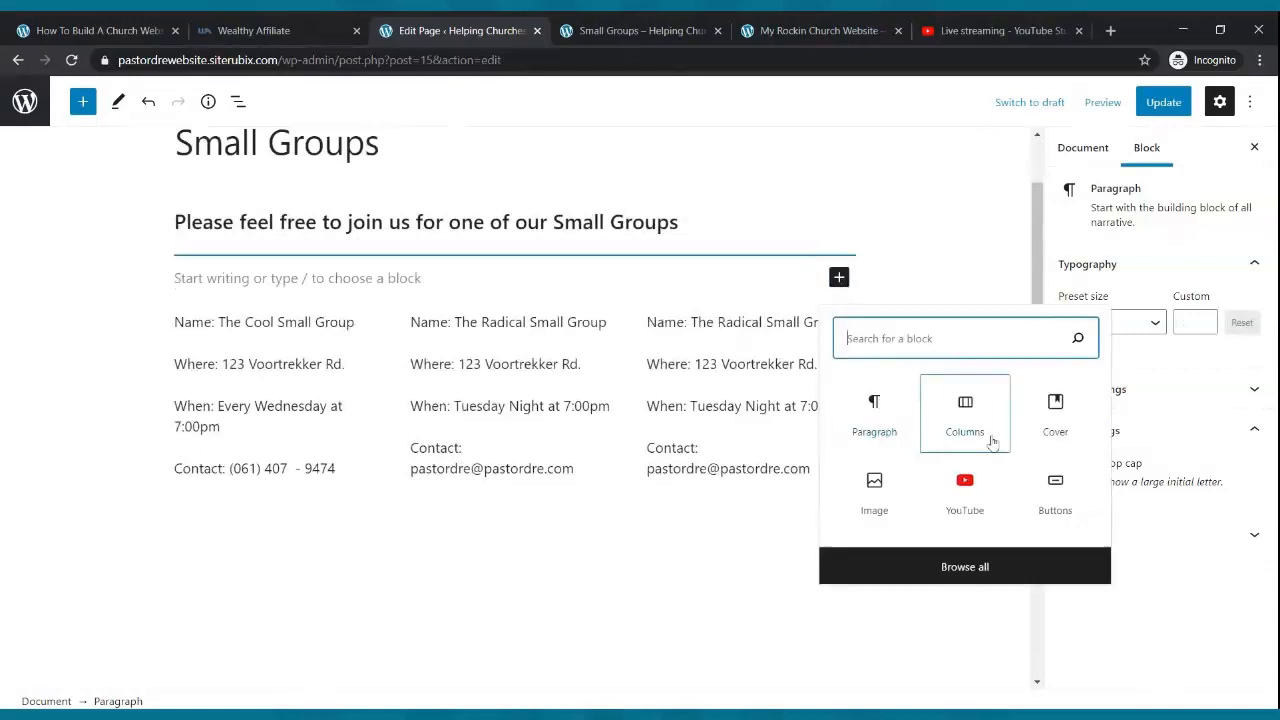
pyautogui.click(875, 490)
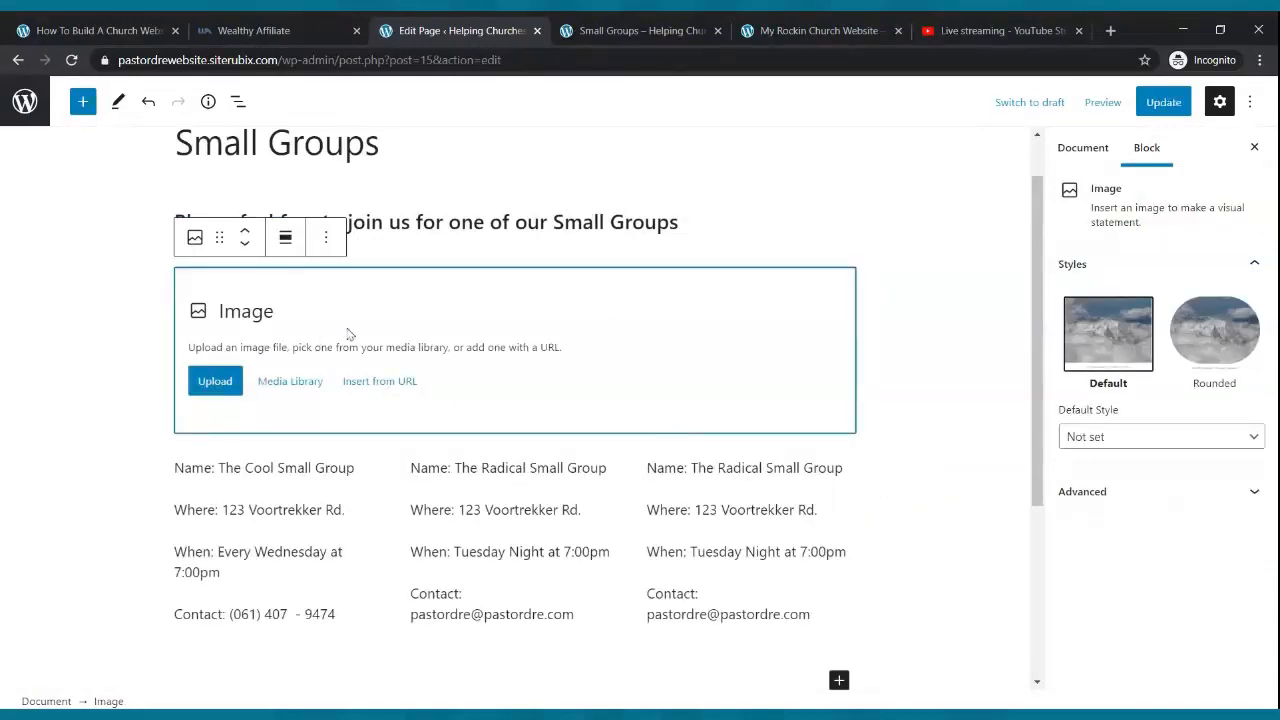
pyautogui.click(214, 385)
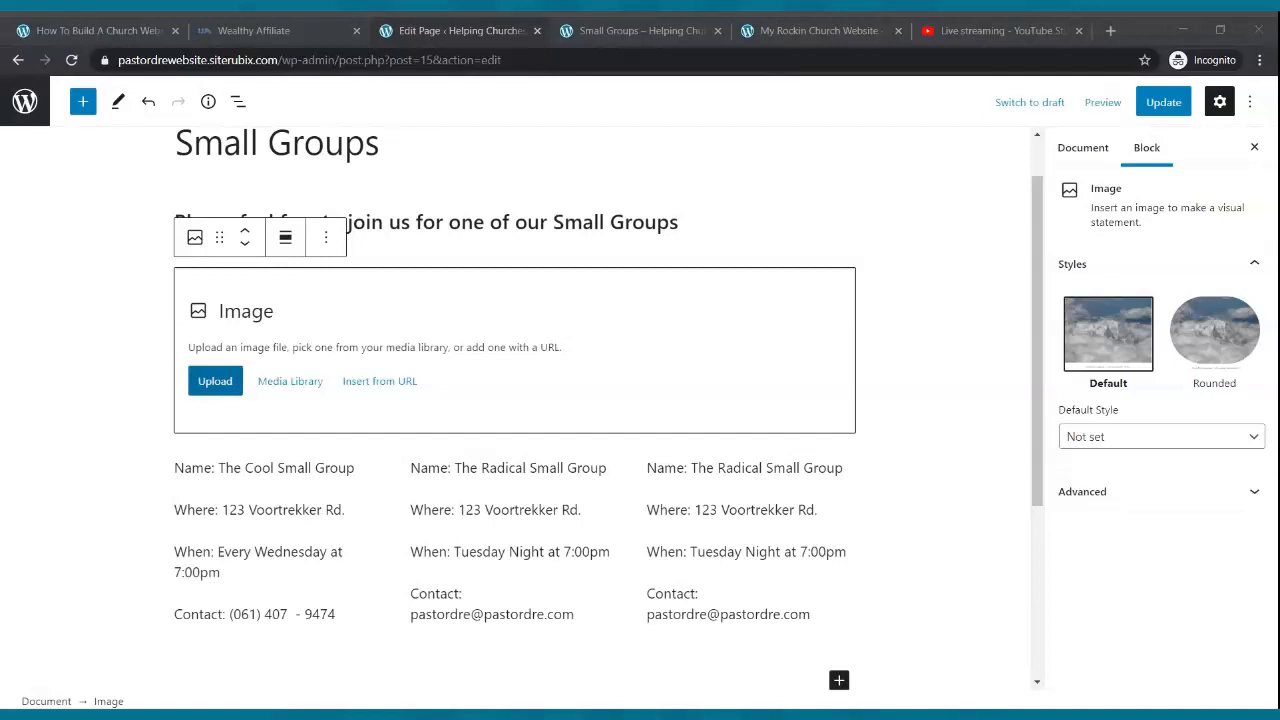
pyautogui.doubleClick(434, 334)
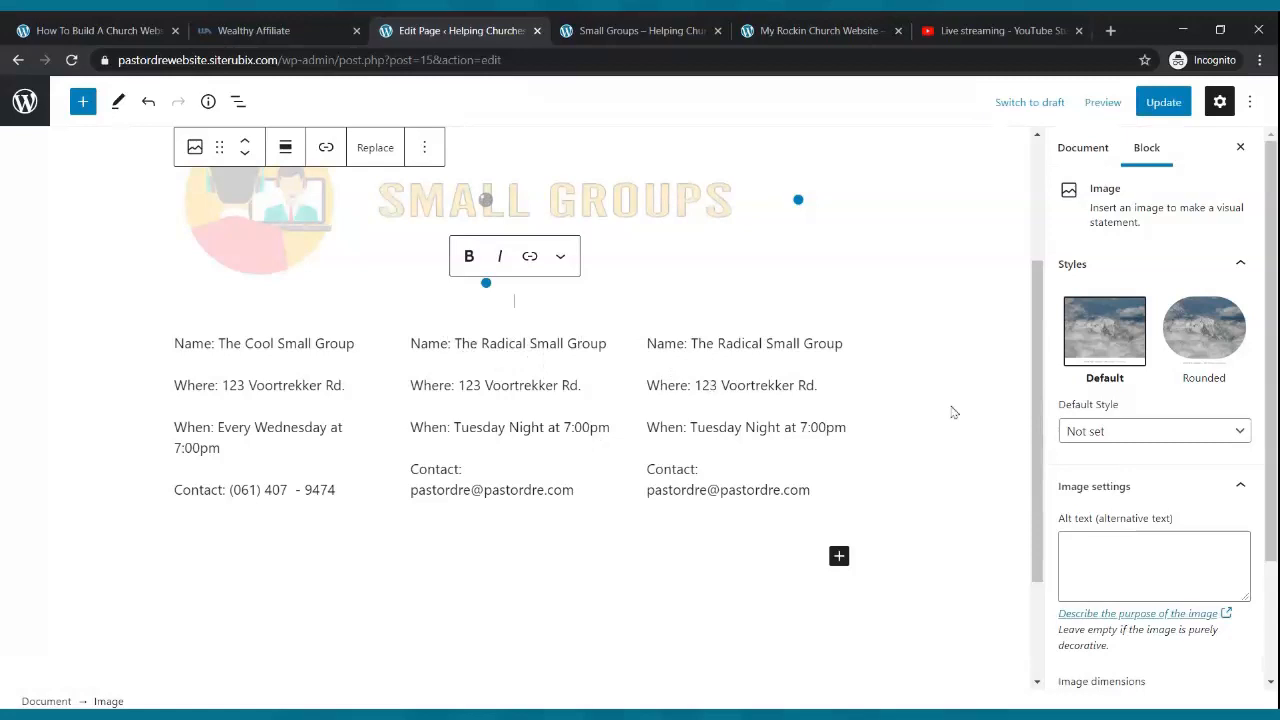
pyautogui.click(1160, 102)
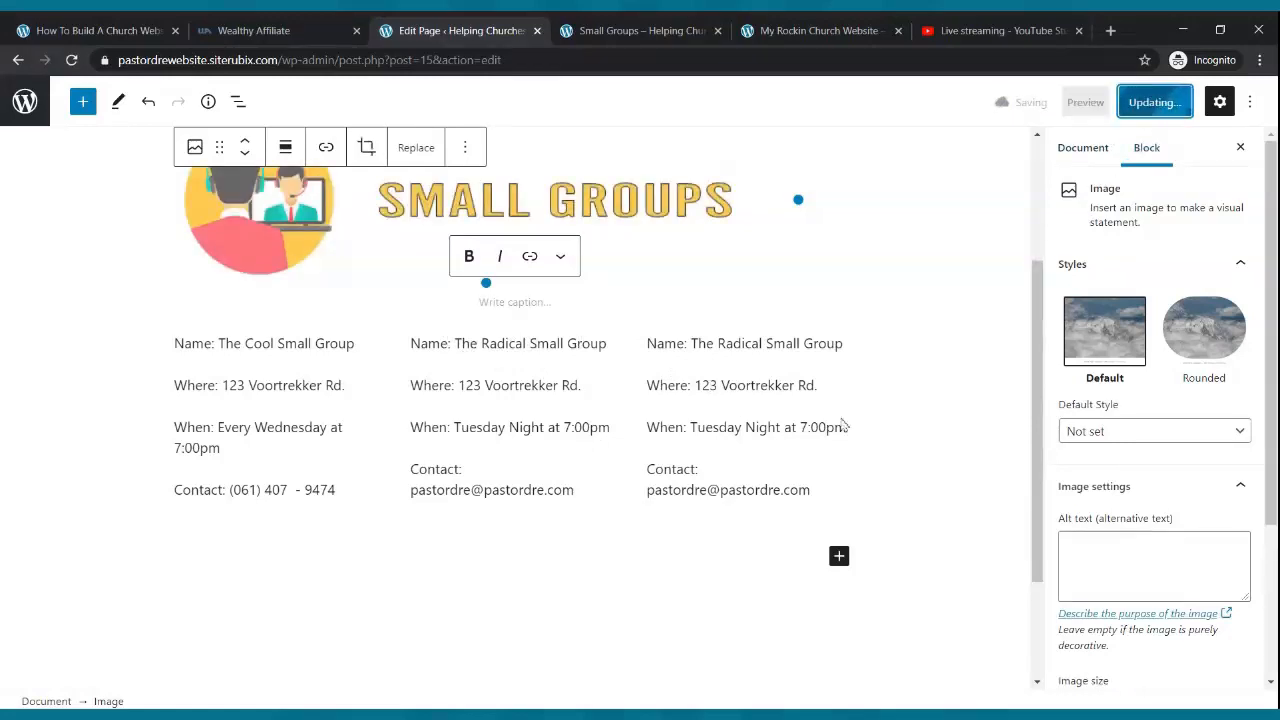
pyautogui.click(645, 27)
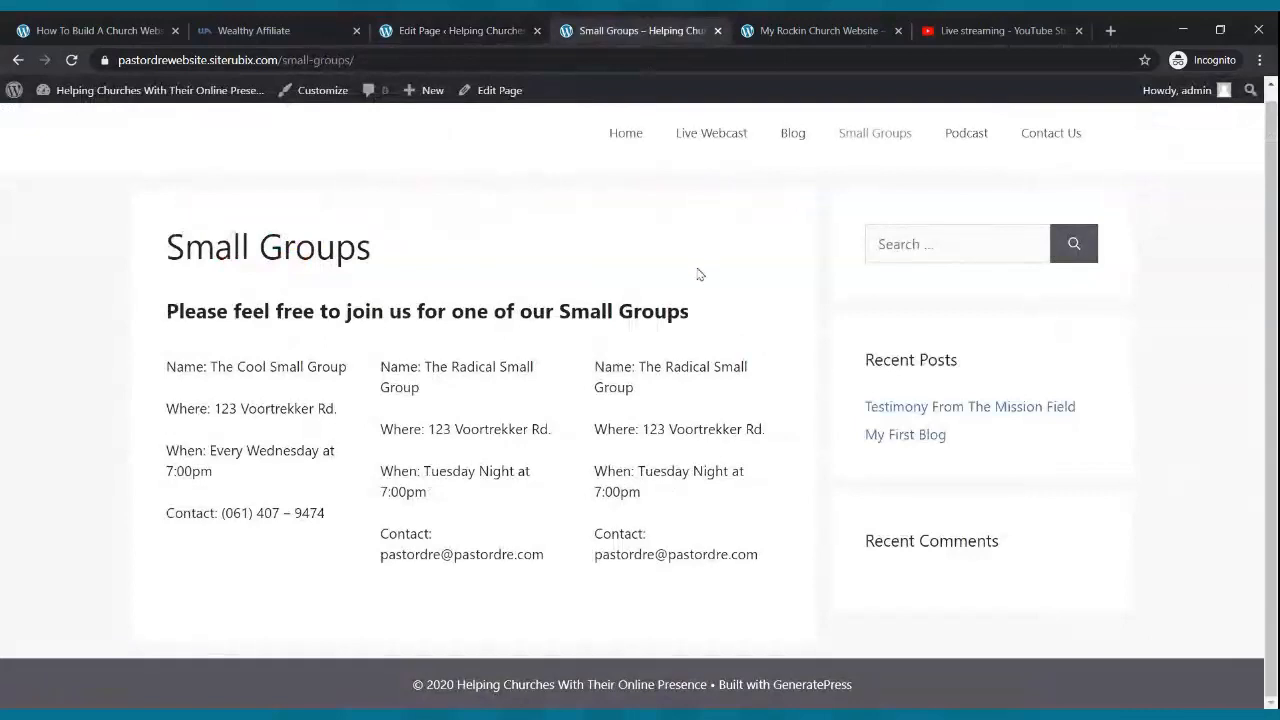
# - Reload the live Small Groups page to see the banner, then check Home, Live Webcast and Podcast
pyautogui.click(73, 62)
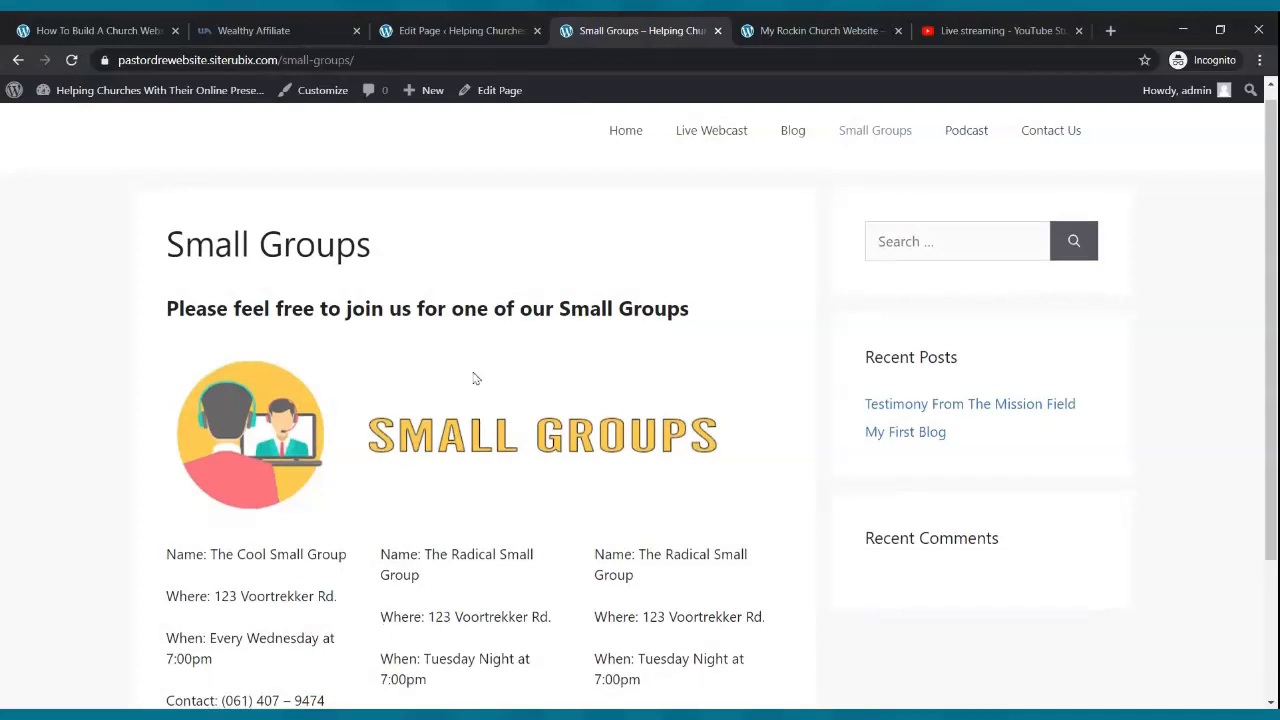
pyautogui.scroll(-2, 490, 365)
pyautogui.scroll(1, 509, 356)
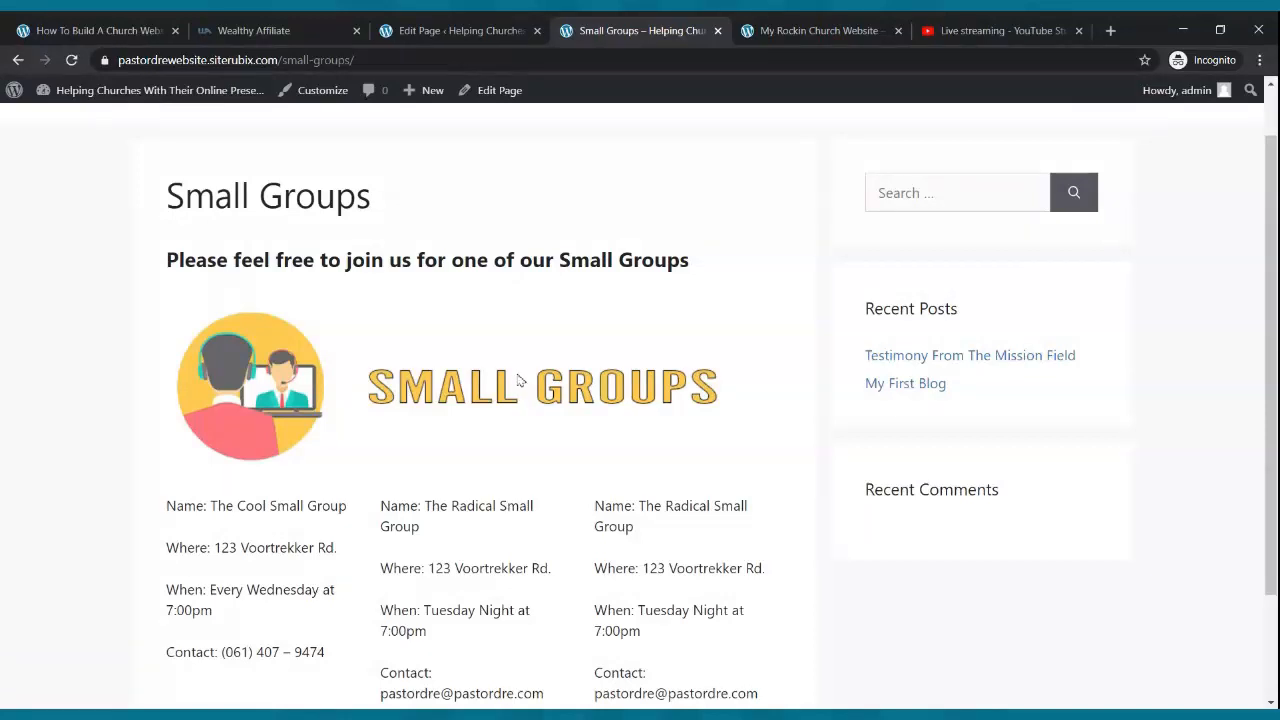
pyautogui.scroll(1, 518, 380)
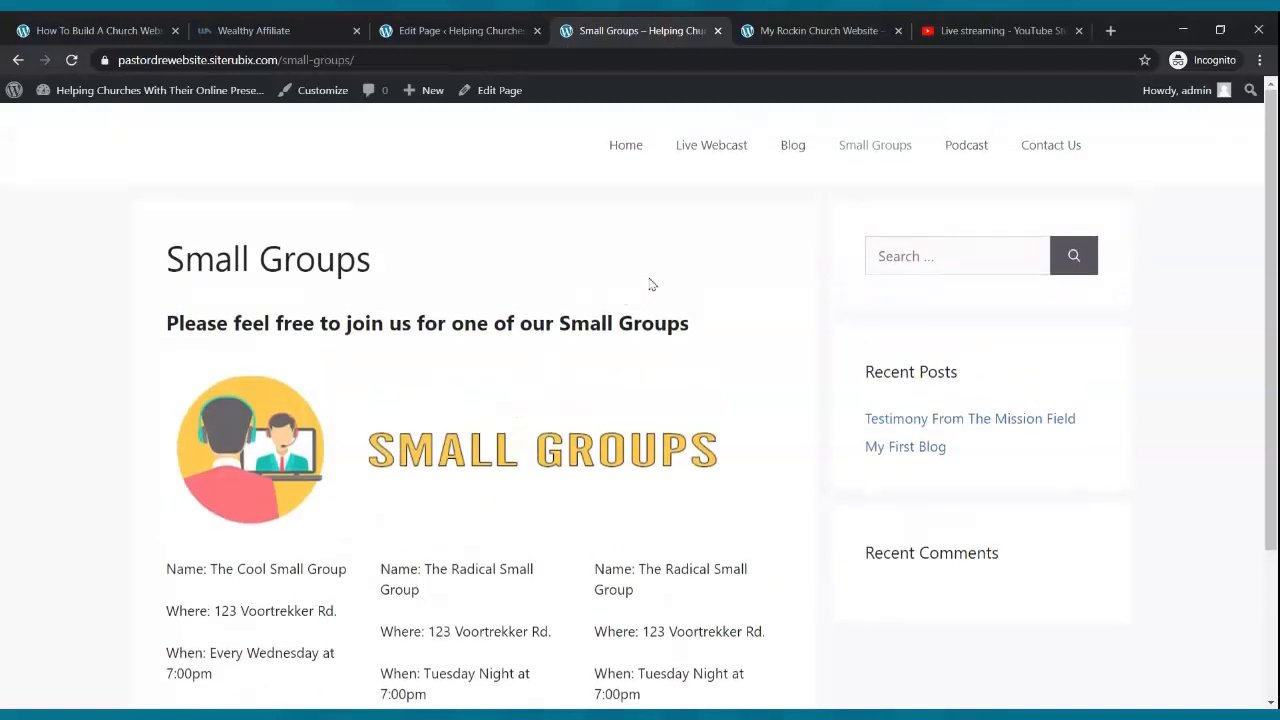
pyautogui.click(610, 150)
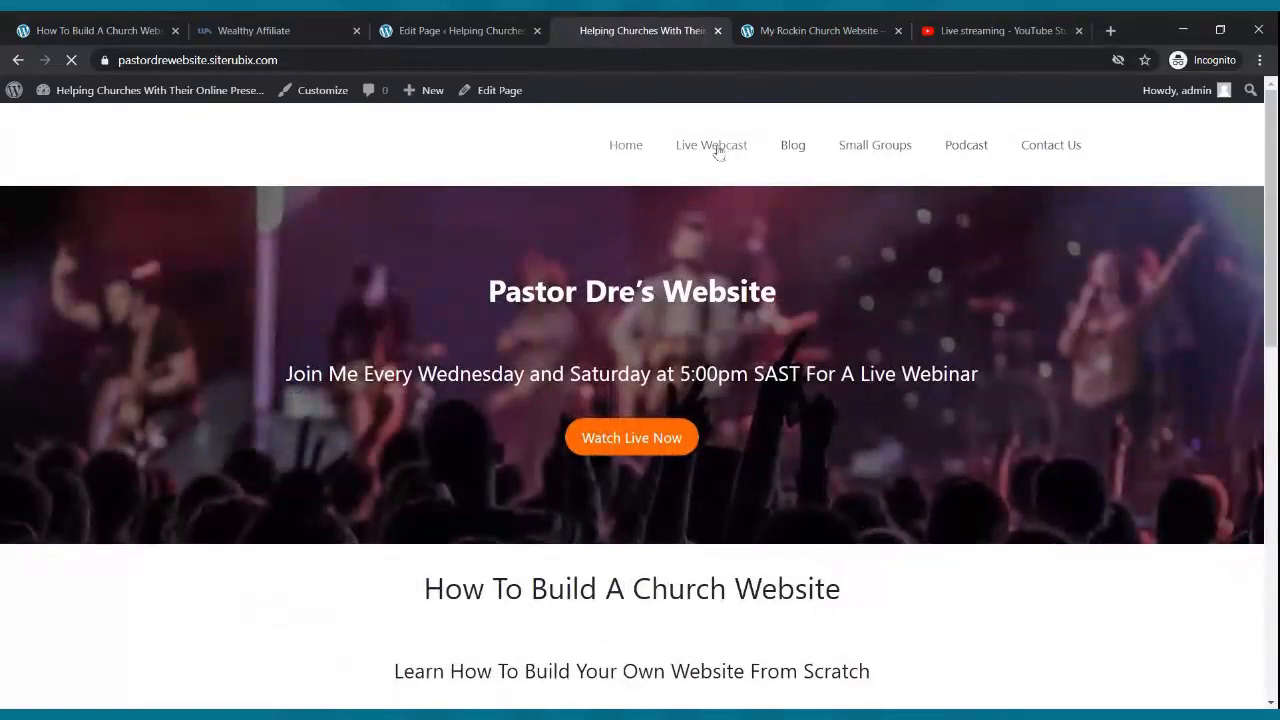
pyautogui.click(717, 150)
pyautogui.click(858, 148)
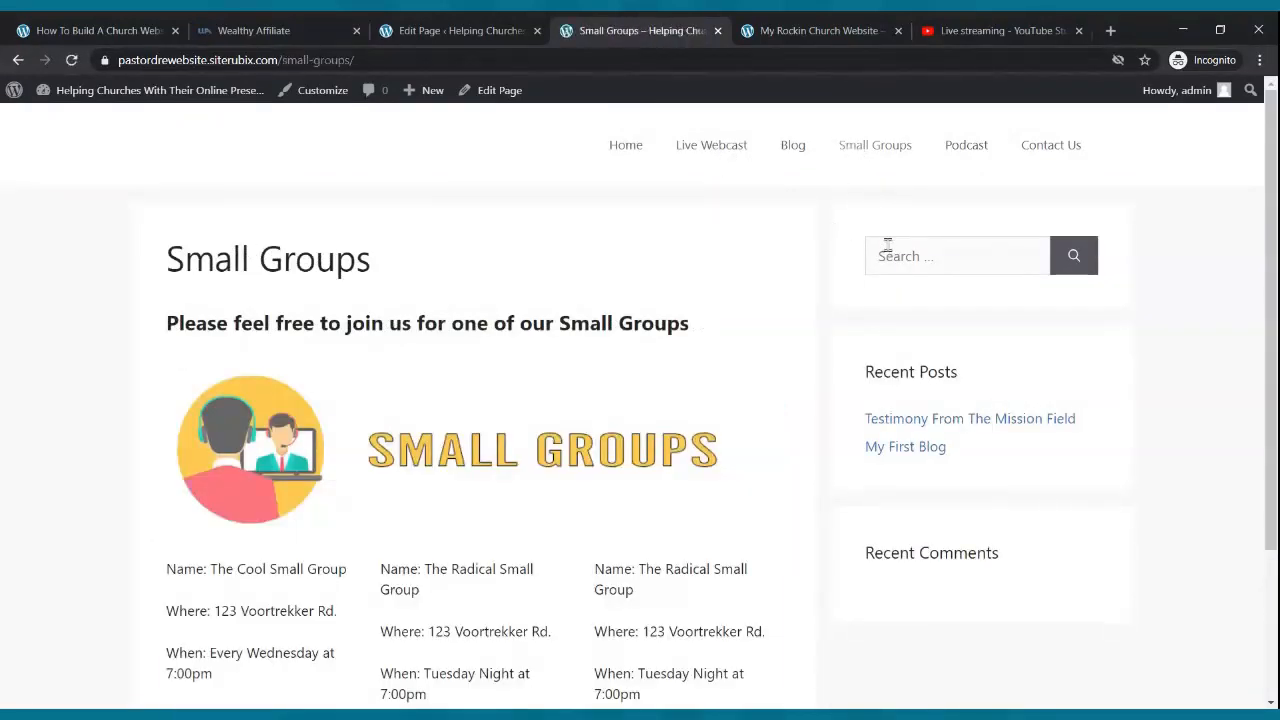
pyautogui.click(959, 151)
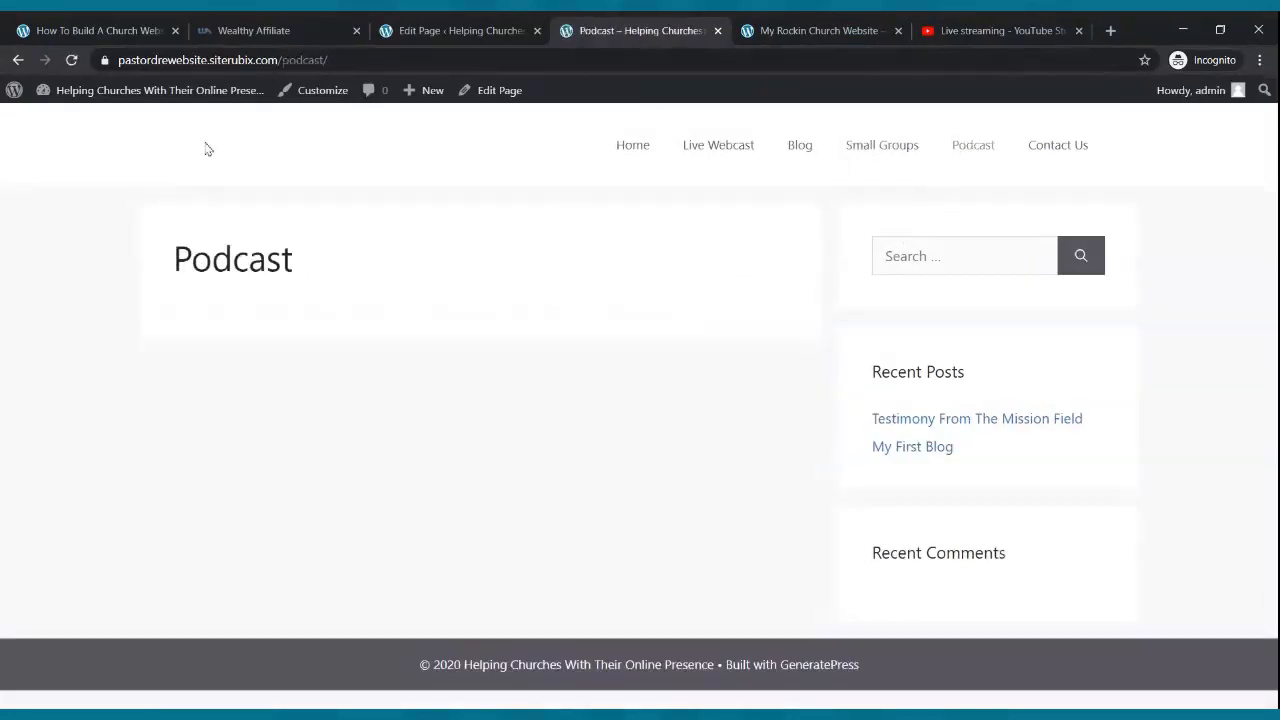
pyautogui.click(400, 30)
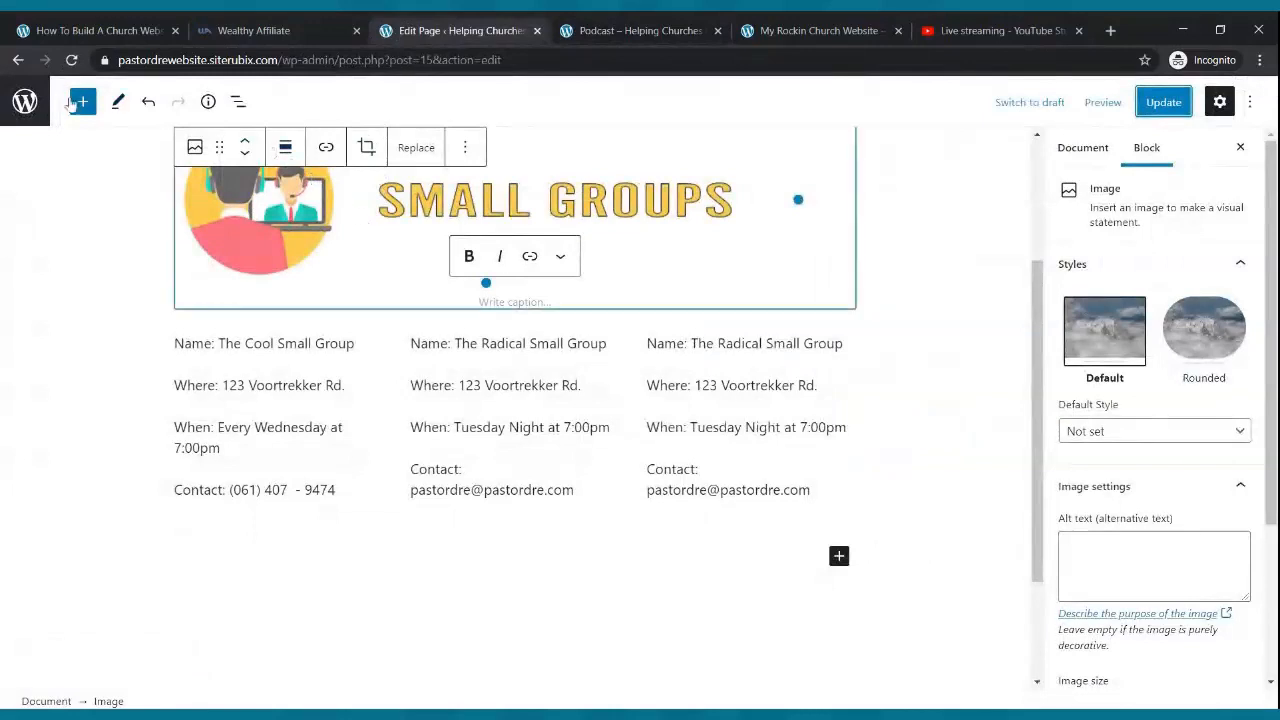
# - Open the Podcast page and write 'Welcome to our church podcast. We hope that you are blessed.'
pyautogui.click(26, 104)
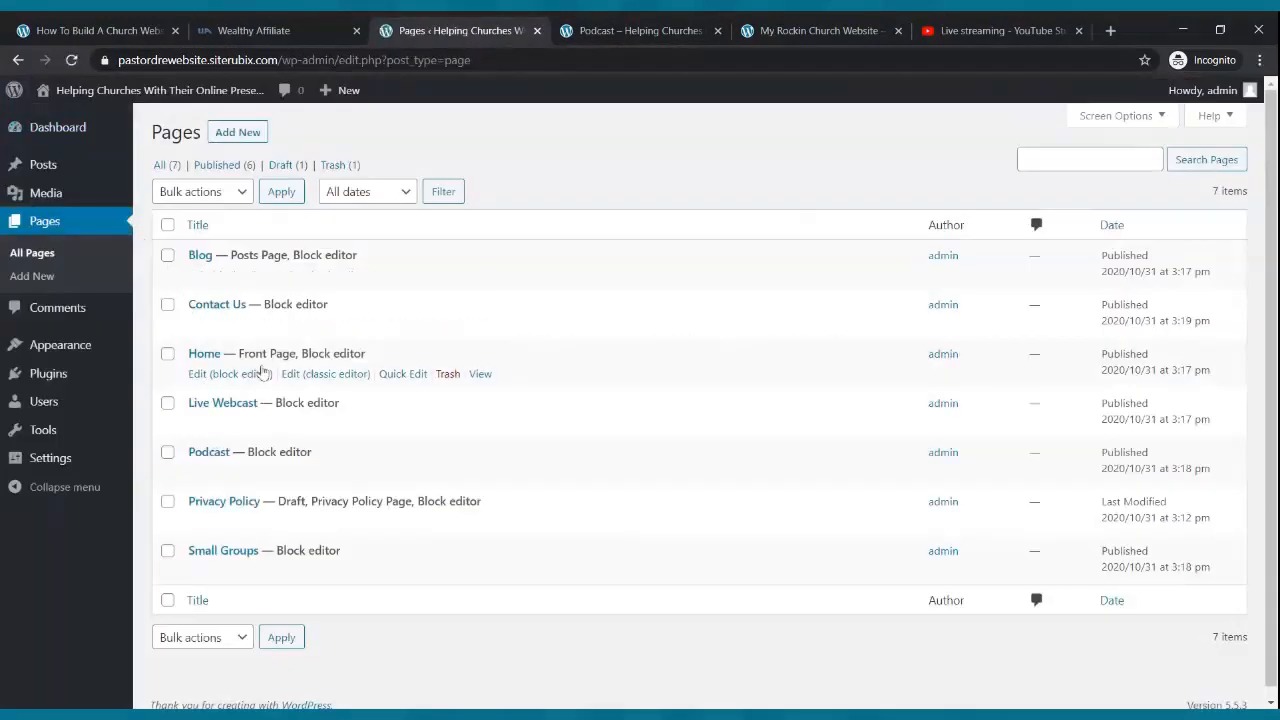
pyautogui.scroll(-1, 251, 350)
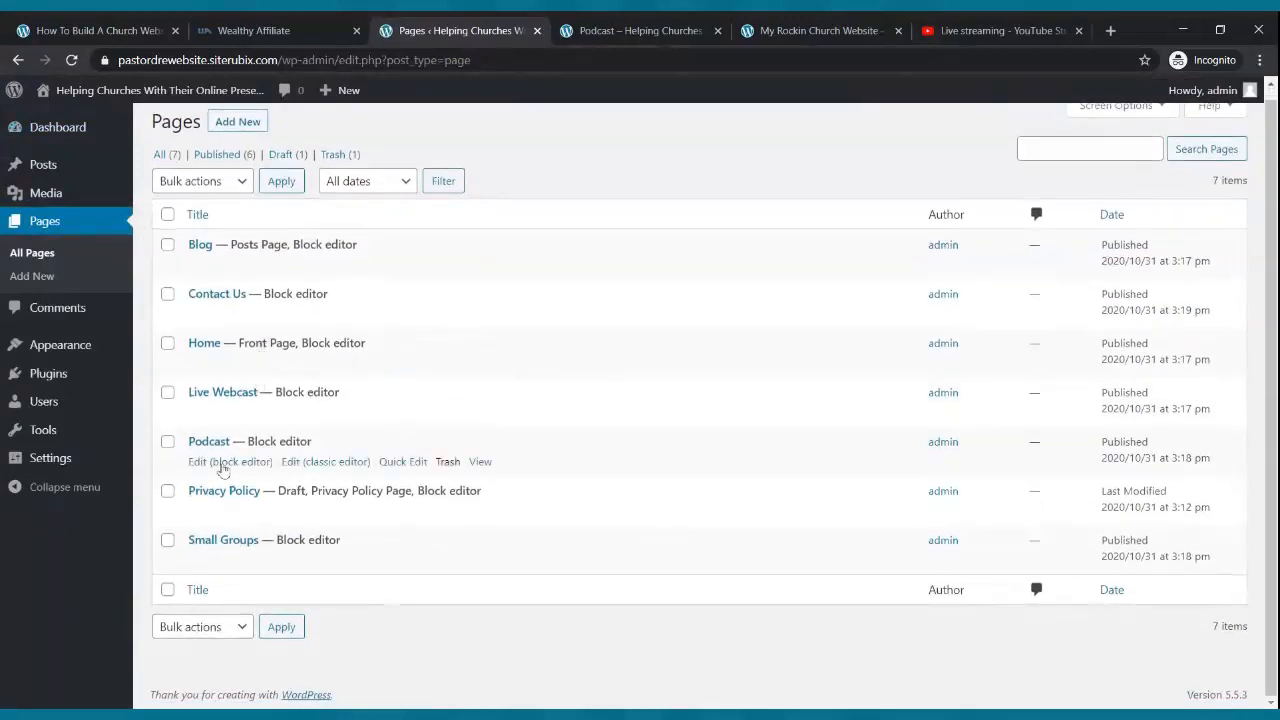
pyautogui.click(222, 464)
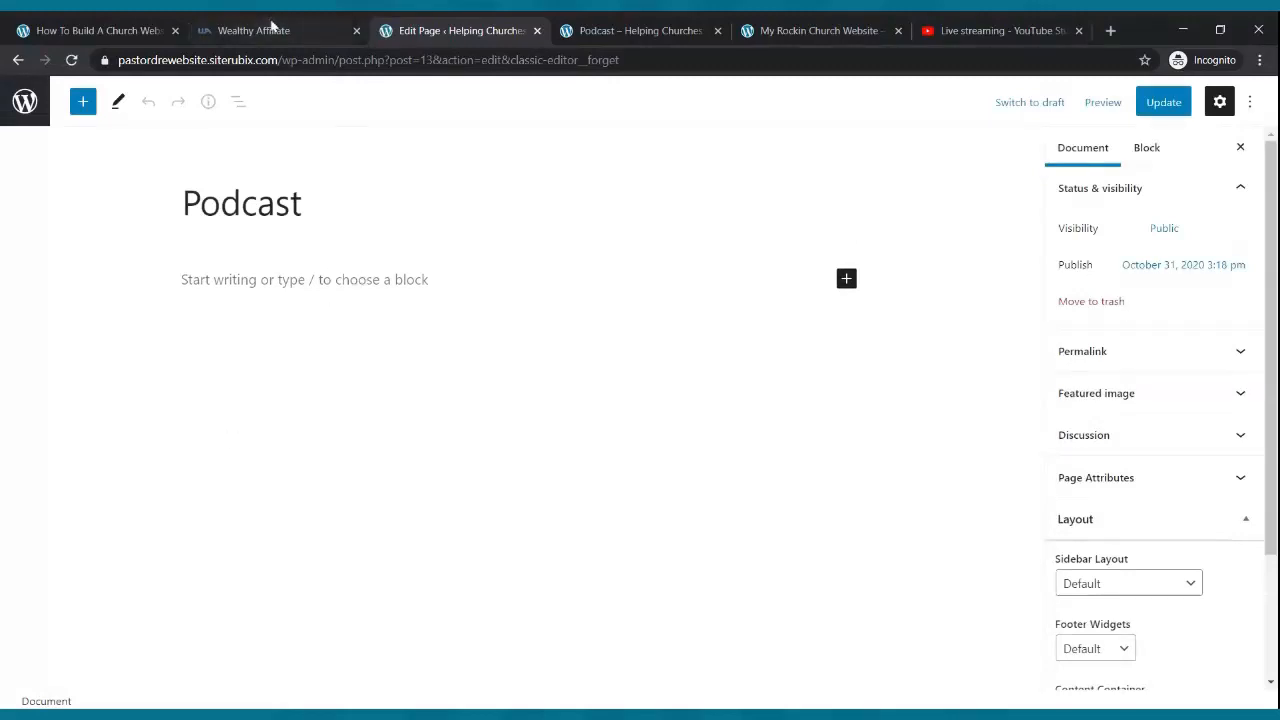
pyautogui.click(207, 282)
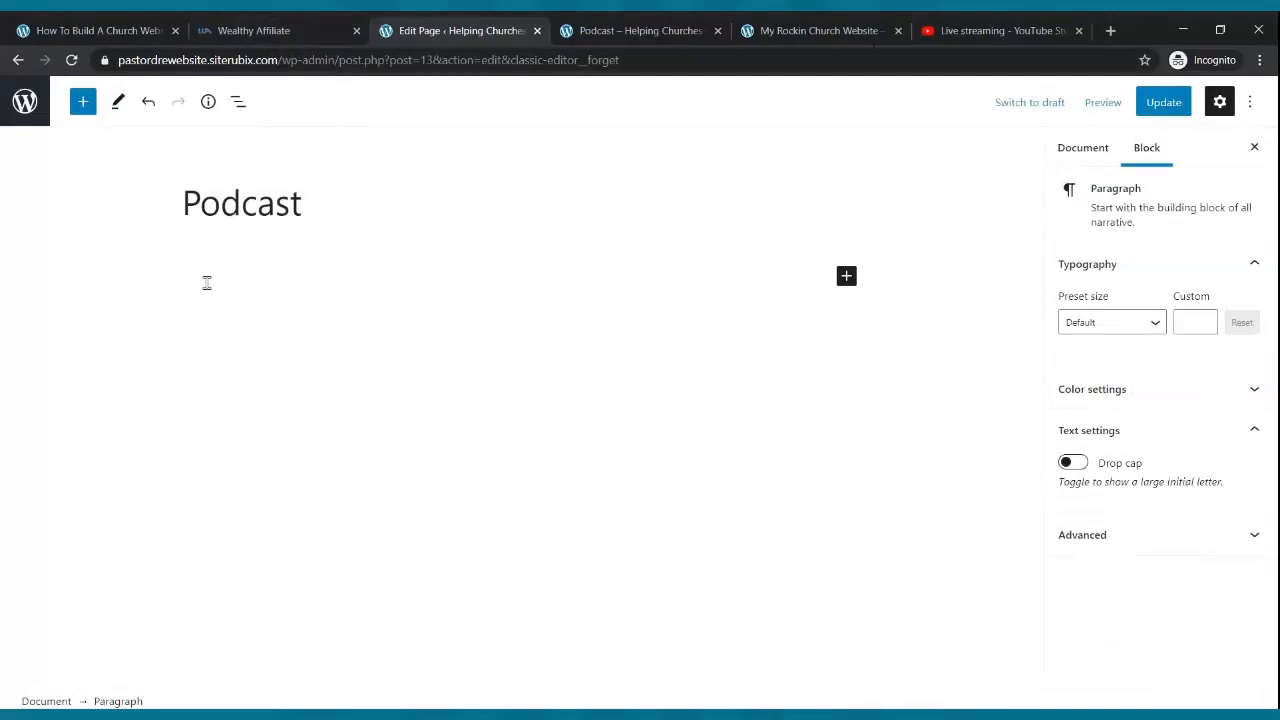
pyautogui.write('Welcome to our church podcast, we')
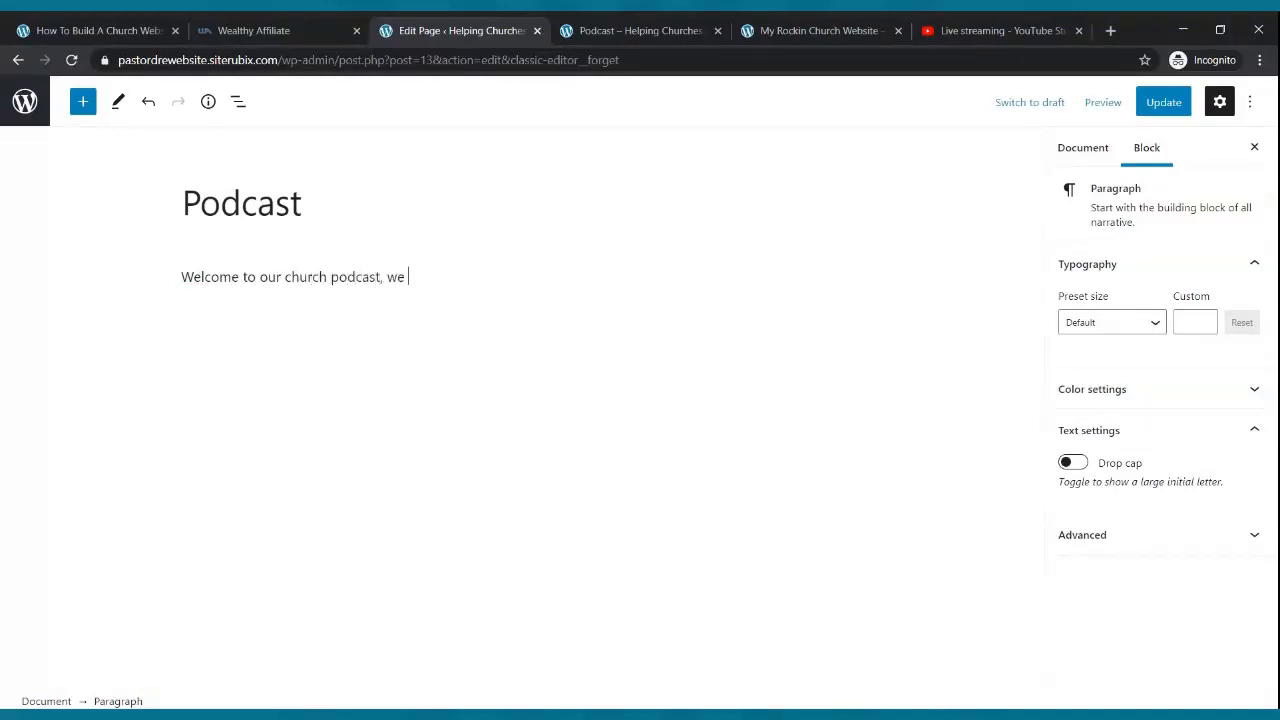
pyautogui.press('BackSpace')
pyautogui.press('BackSpace')
pyautogui.press('BackSpace')
pyautogui.press('BackSpace')
pyautogui.press('BackSpace')
pyautogui.write('. We hope that you are blessed.')
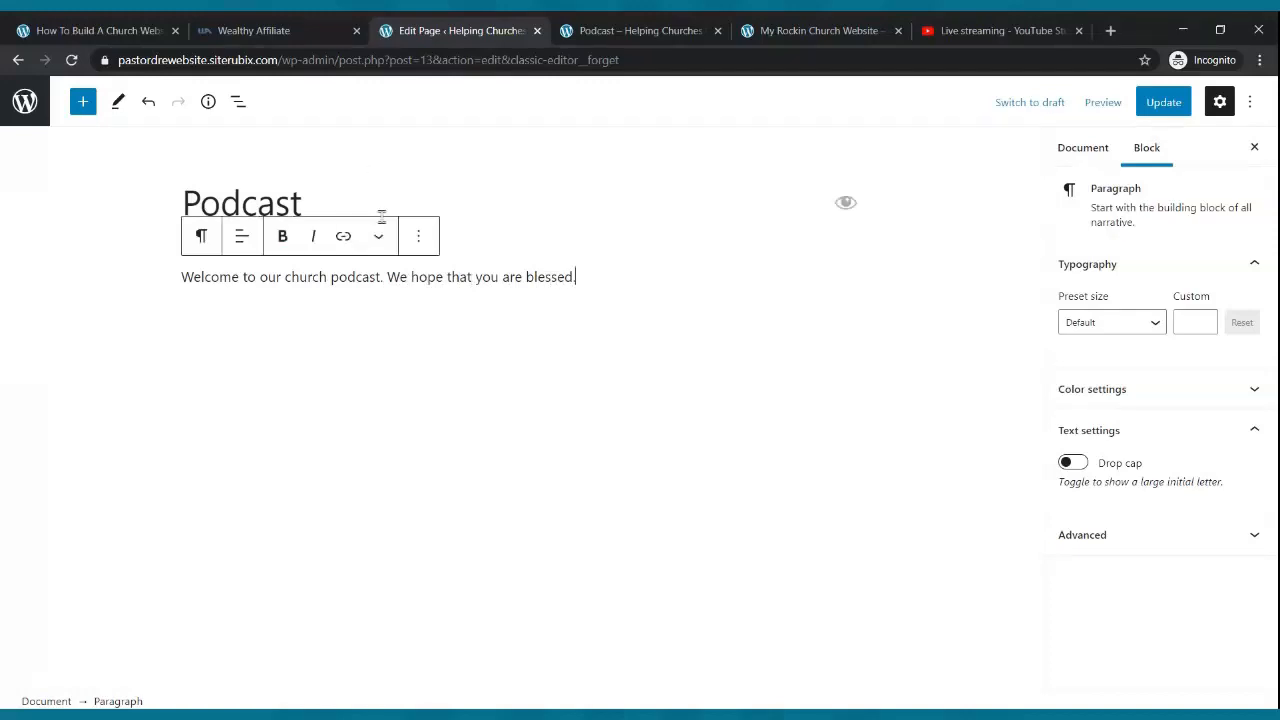
# - Set the welcome paragraph's font size to 25 and update the page
pyautogui.click(370, 277)
pyautogui.click(1158, 322)
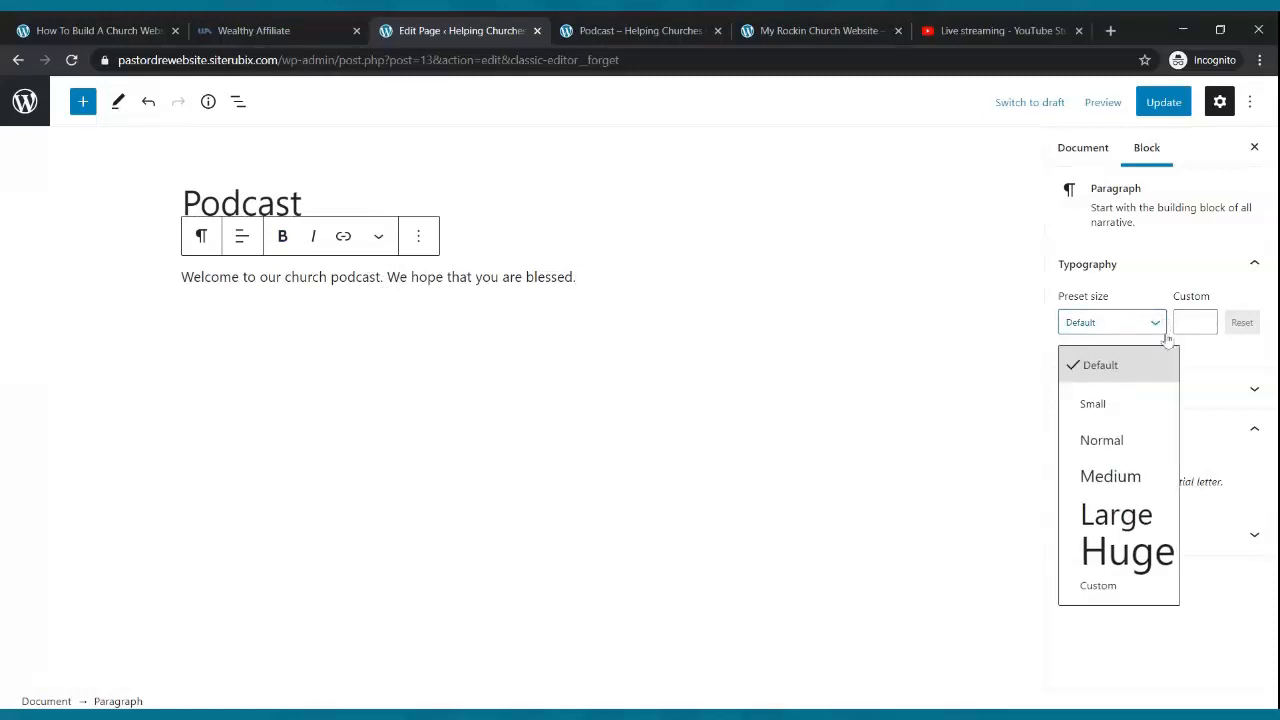
pyautogui.click(1110, 476)
pyautogui.click(1205, 320)
pyautogui.click(1205, 320)
pyautogui.click(1205, 320)
pyautogui.click(1205, 320)
pyautogui.click(1205, 320)
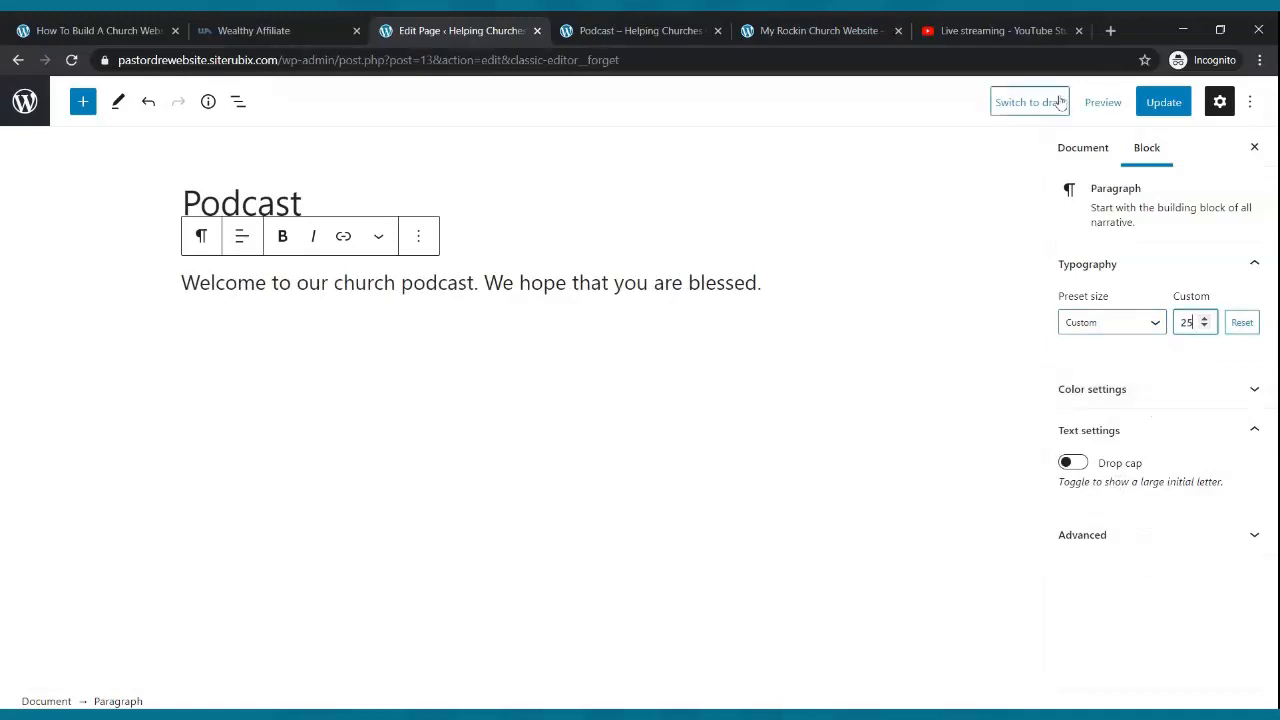
pyautogui.click(1163, 102)
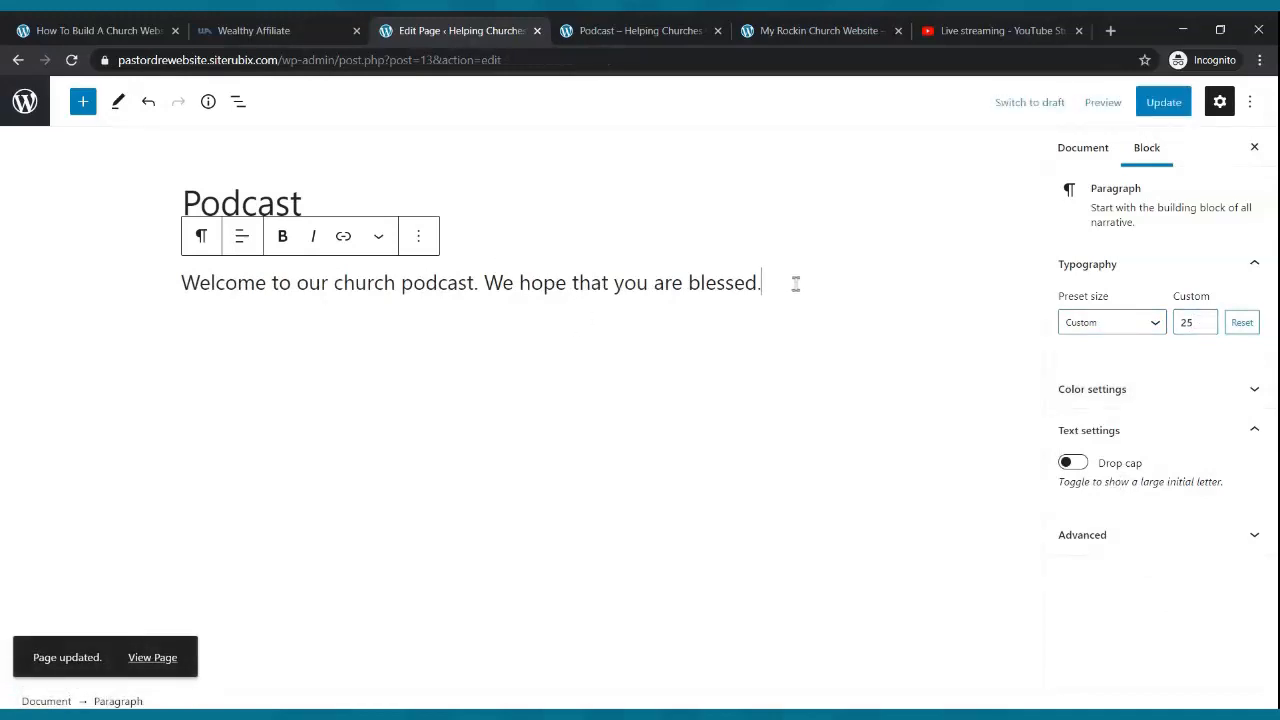
pyautogui.press('Return')
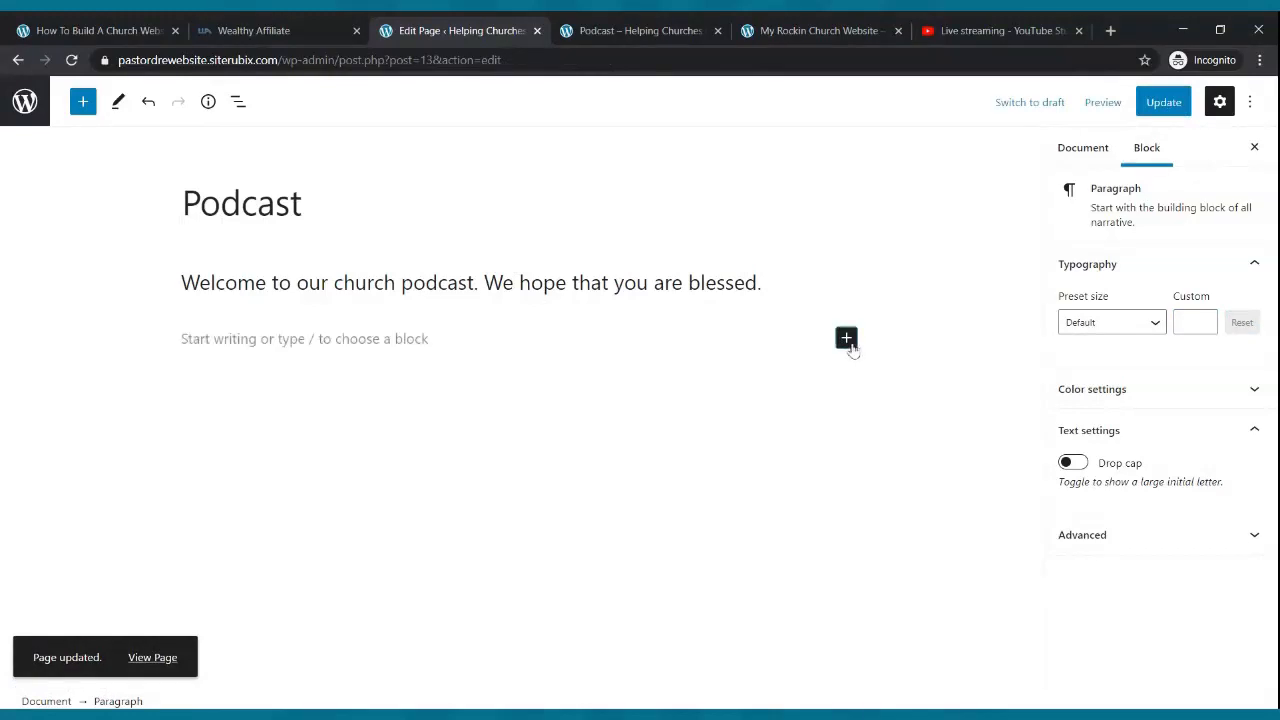
# - Upload the Church Podcast picture in a new image block and update the page
pyautogui.click(846, 339)
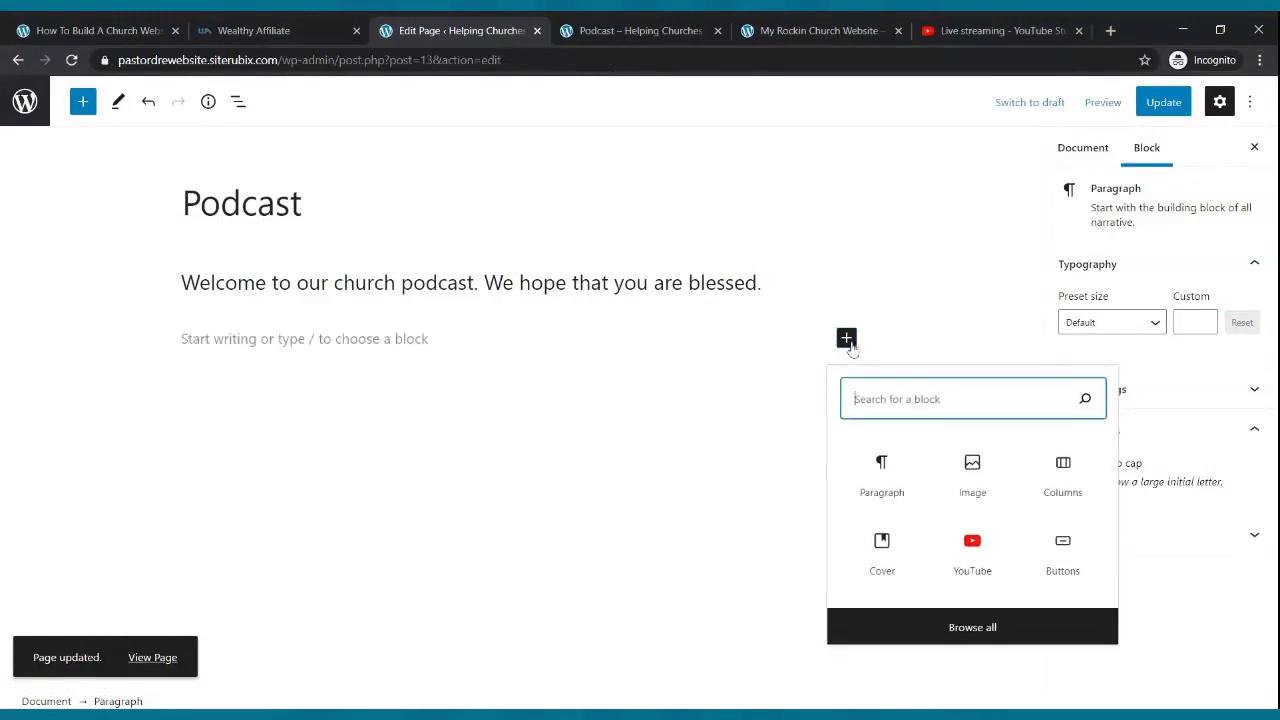
pyautogui.click(972, 474)
pyautogui.click(216, 443)
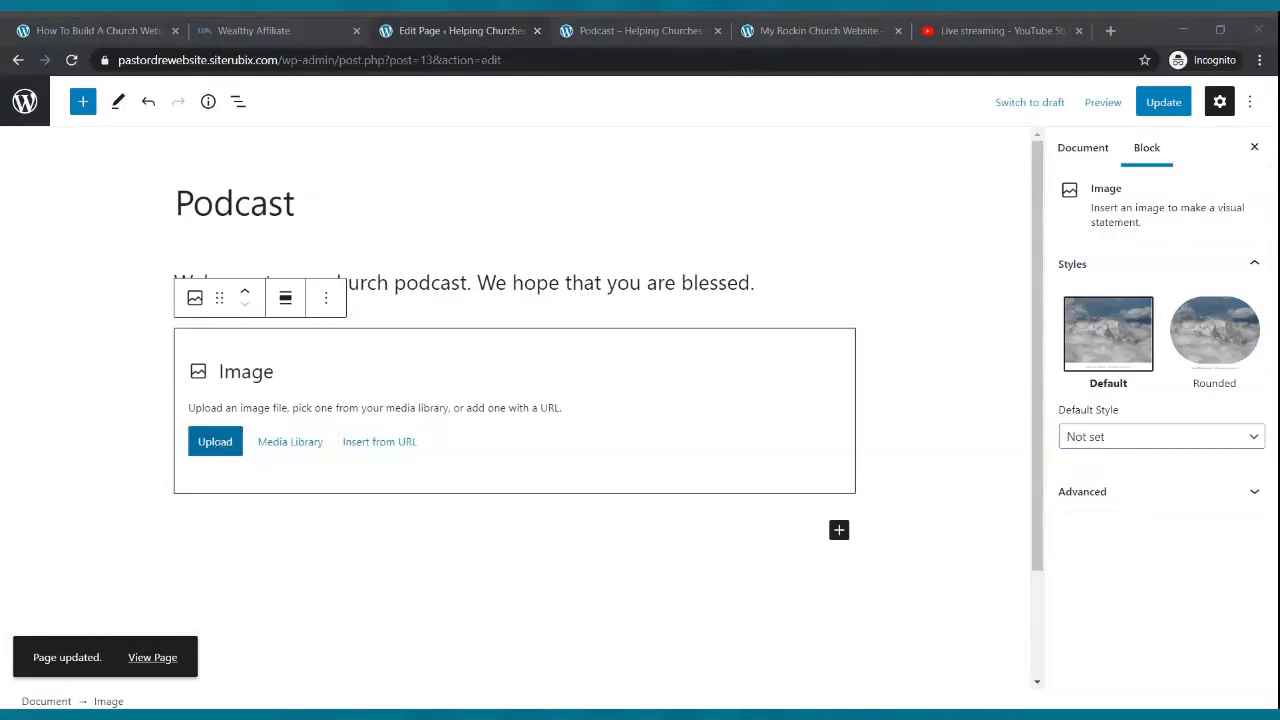
pyautogui.doubleClick(357, 457)
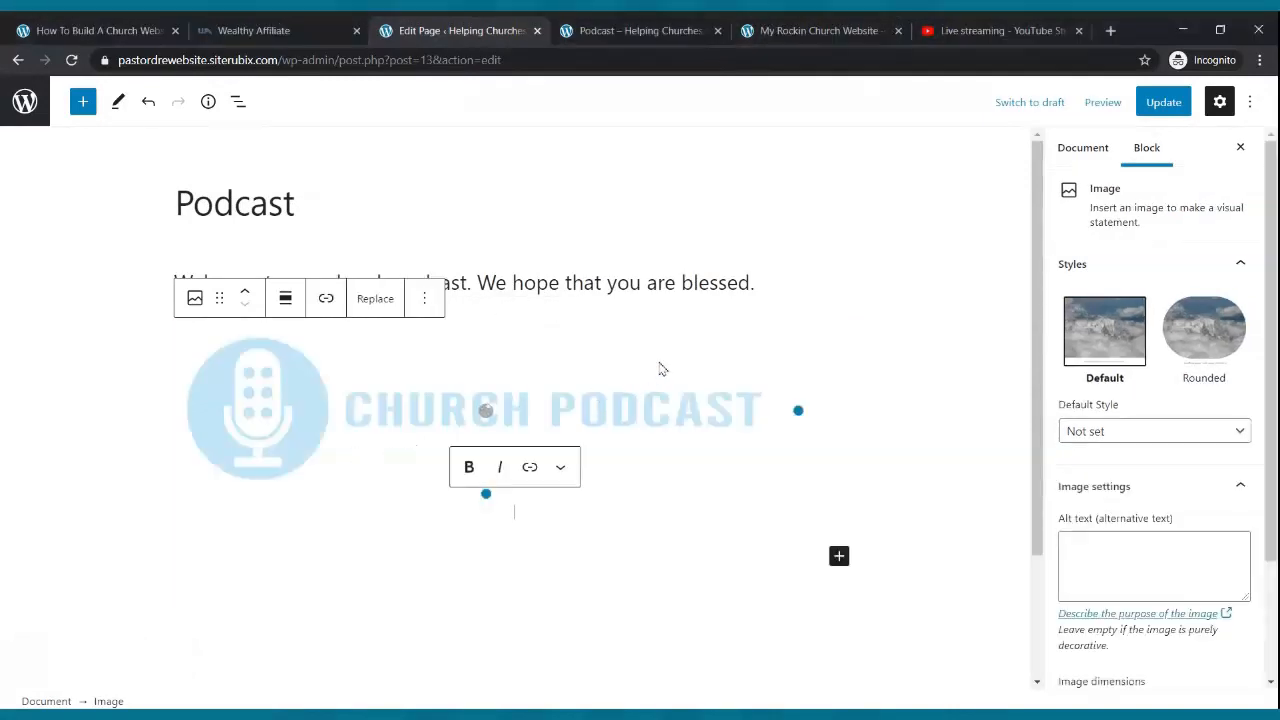
pyautogui.click(1160, 104)
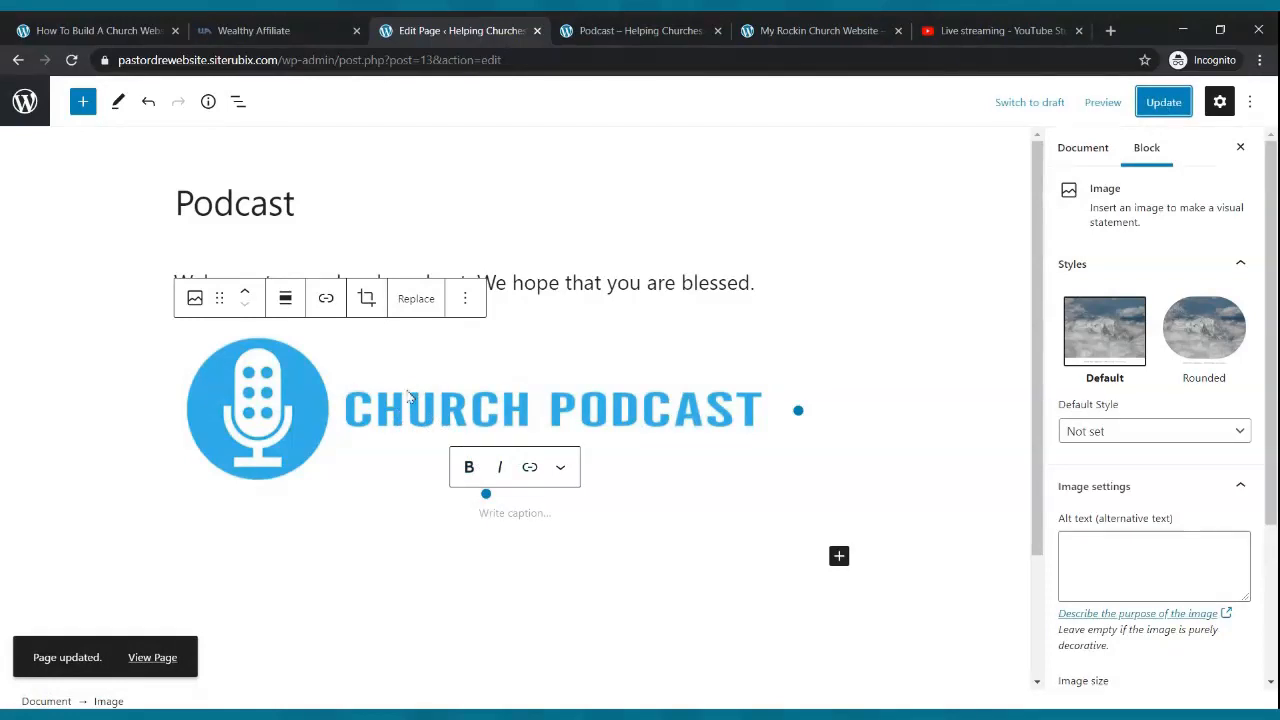
# - Move the image above the welcome paragraph and update the Podcast page again
pyautogui.click(403, 374)
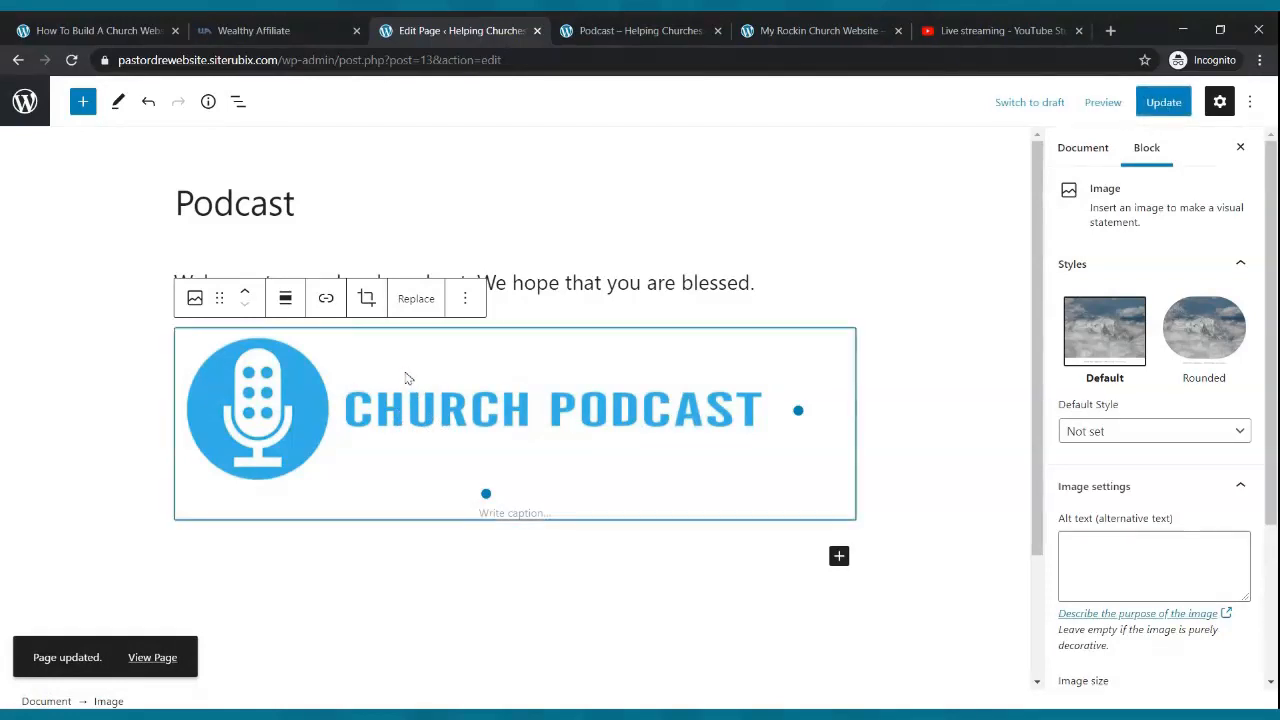
pyautogui.click(244, 295)
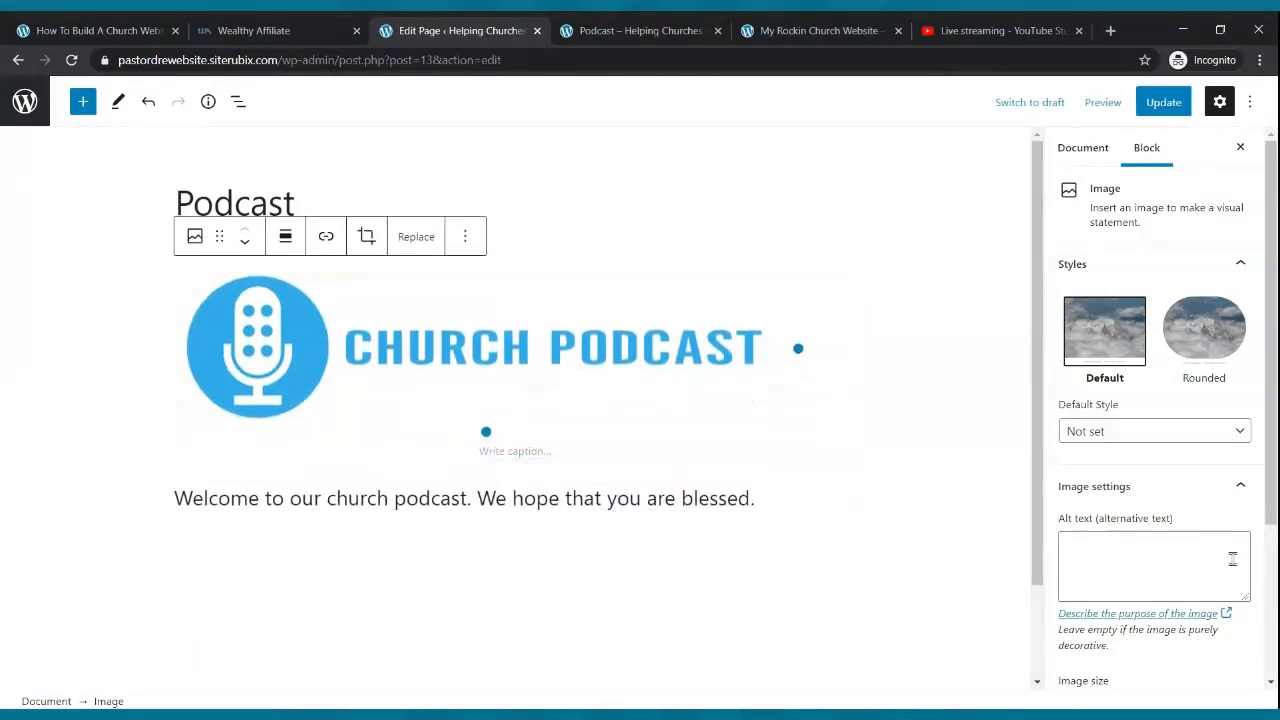
pyautogui.click(1163, 102)
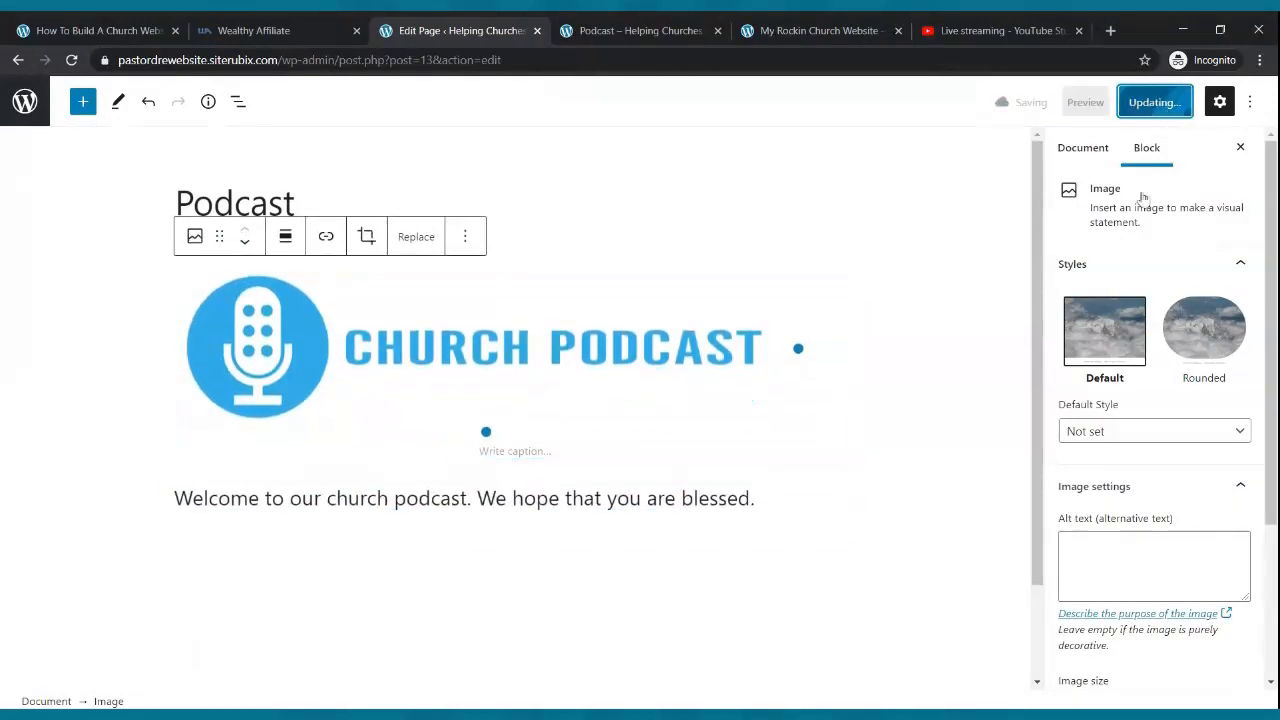
pyautogui.click(608, 30)
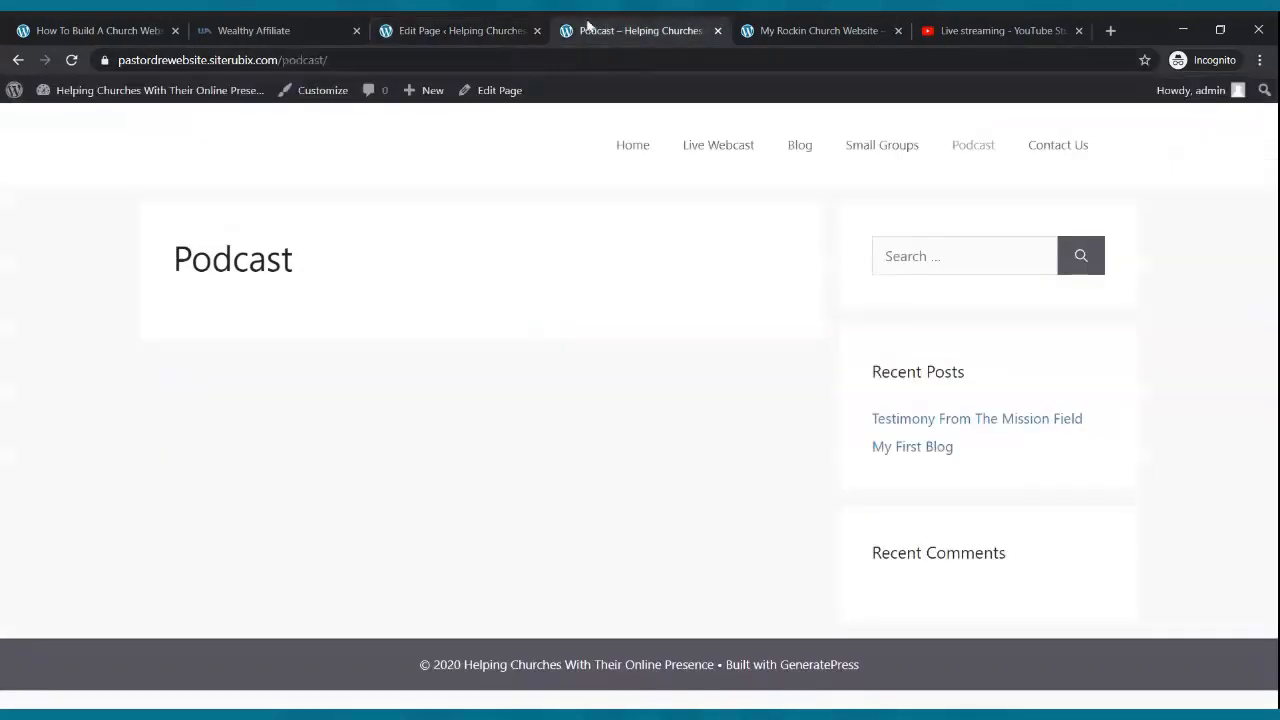
# - Reload the live Podcast page to show the CHURCH PODCAST banner above the welcome line
pyautogui.click(71, 62)
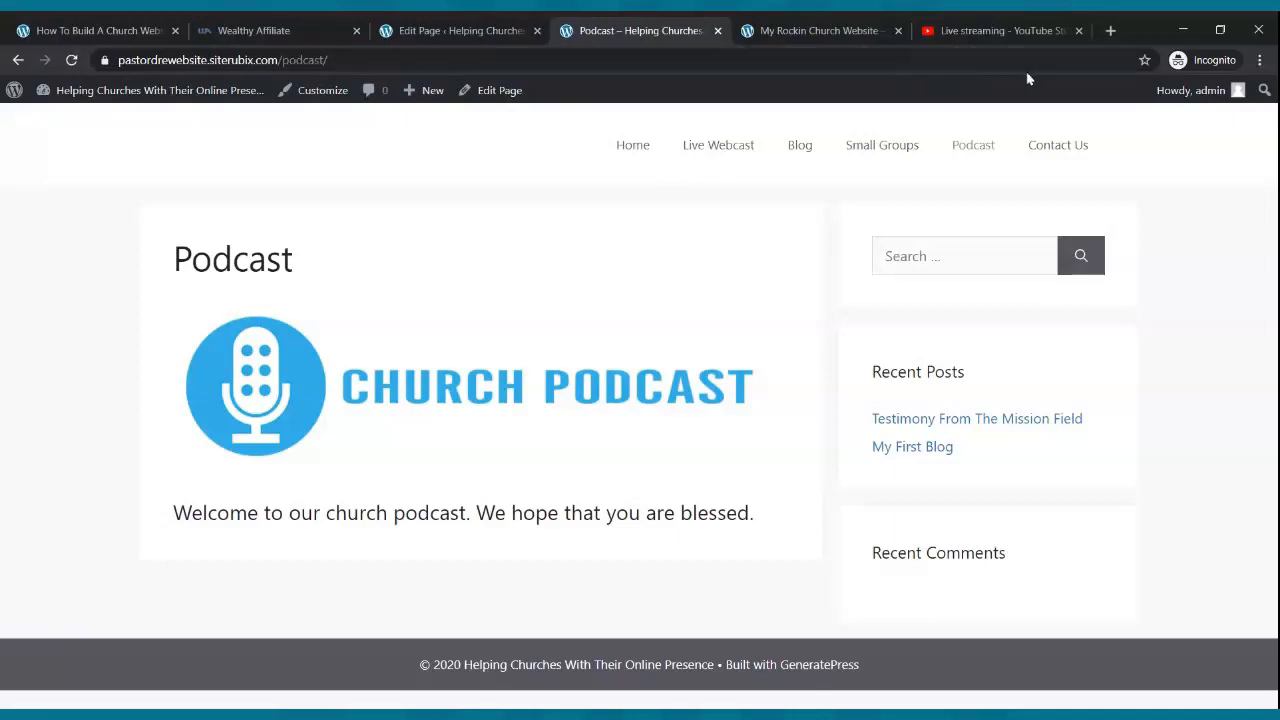
# - Go to spreaker.com in a new tab and sign in to the Spreaker account
pyautogui.click(1109, 31)
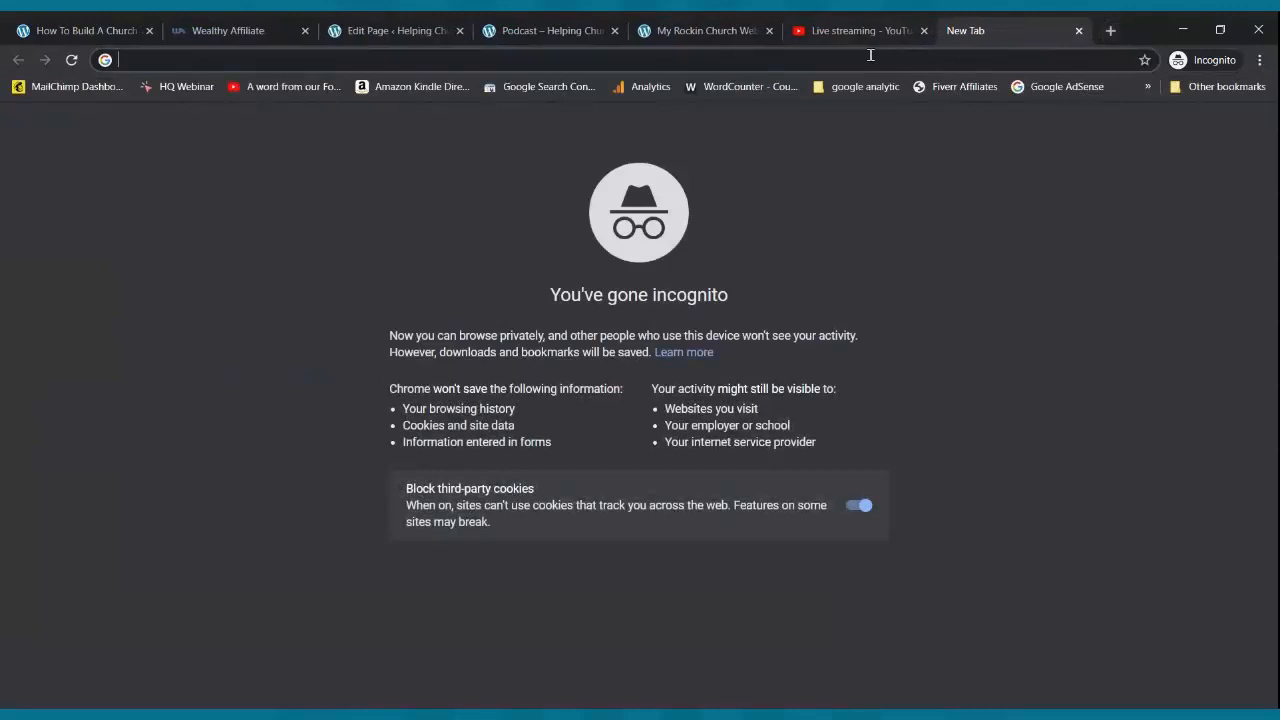
pyautogui.write('spreaker.com')
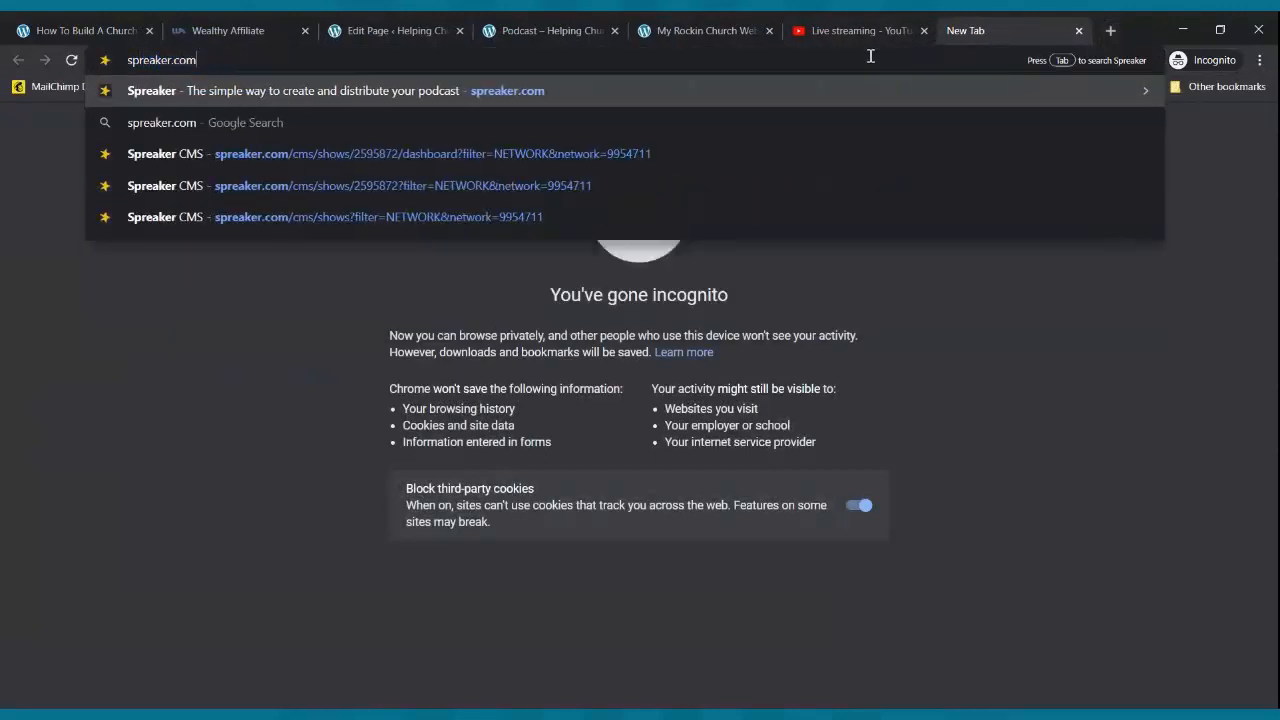
pyautogui.press('Return')
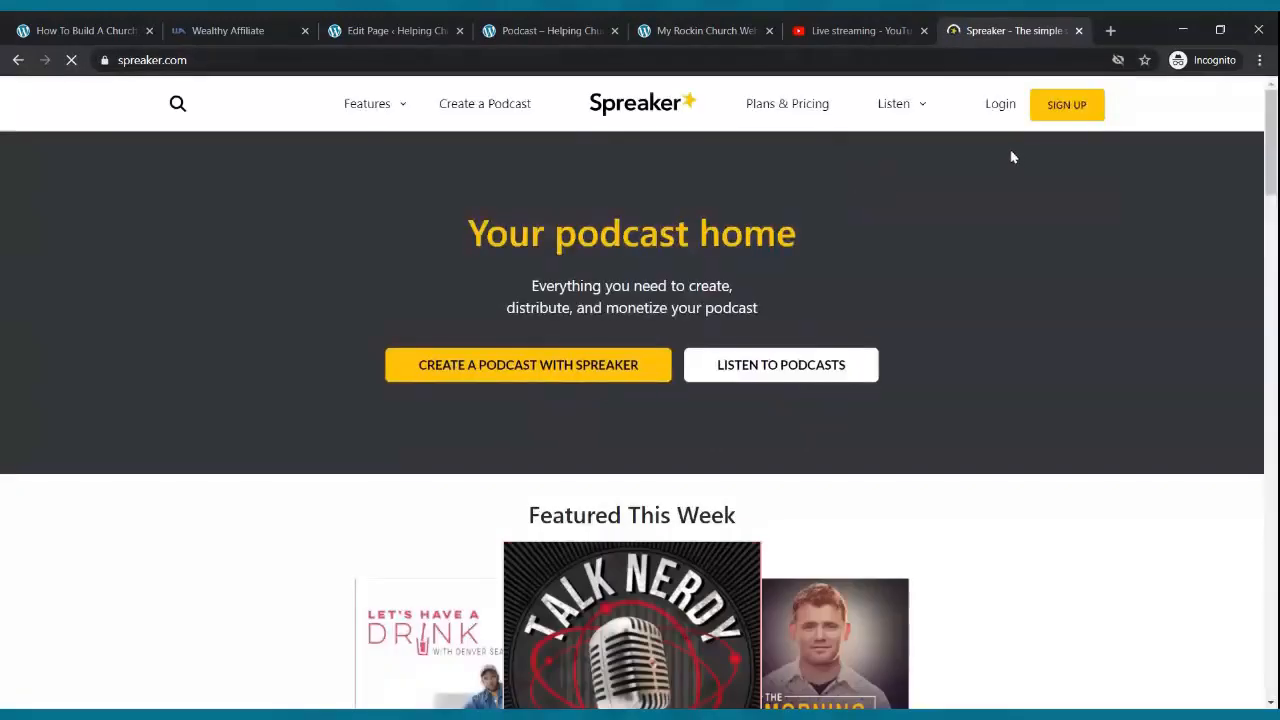
pyautogui.click(1000, 106)
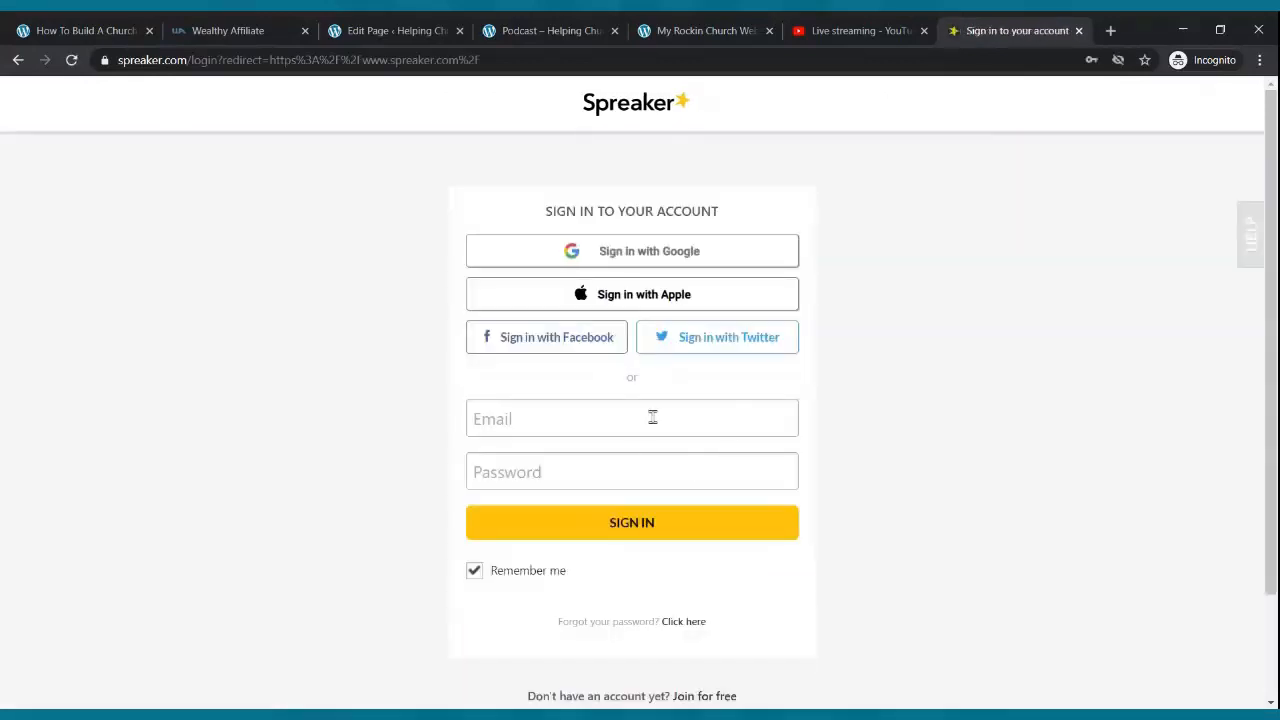
pyautogui.click(652, 418)
pyautogui.click(646, 445)
pyautogui.click(630, 522)
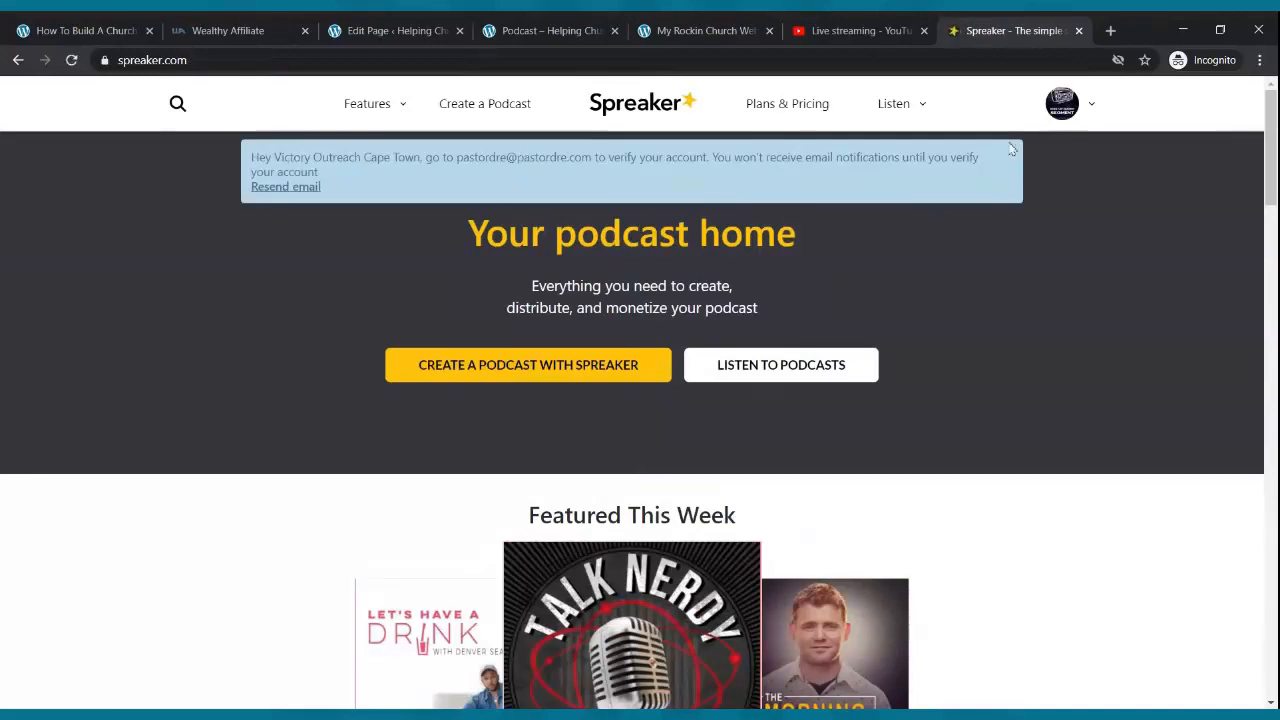
# - Check the Rise Up Radio podcast's raw RSS feed from My Podcasts, then close that feed page
pyautogui.click(1094, 108)
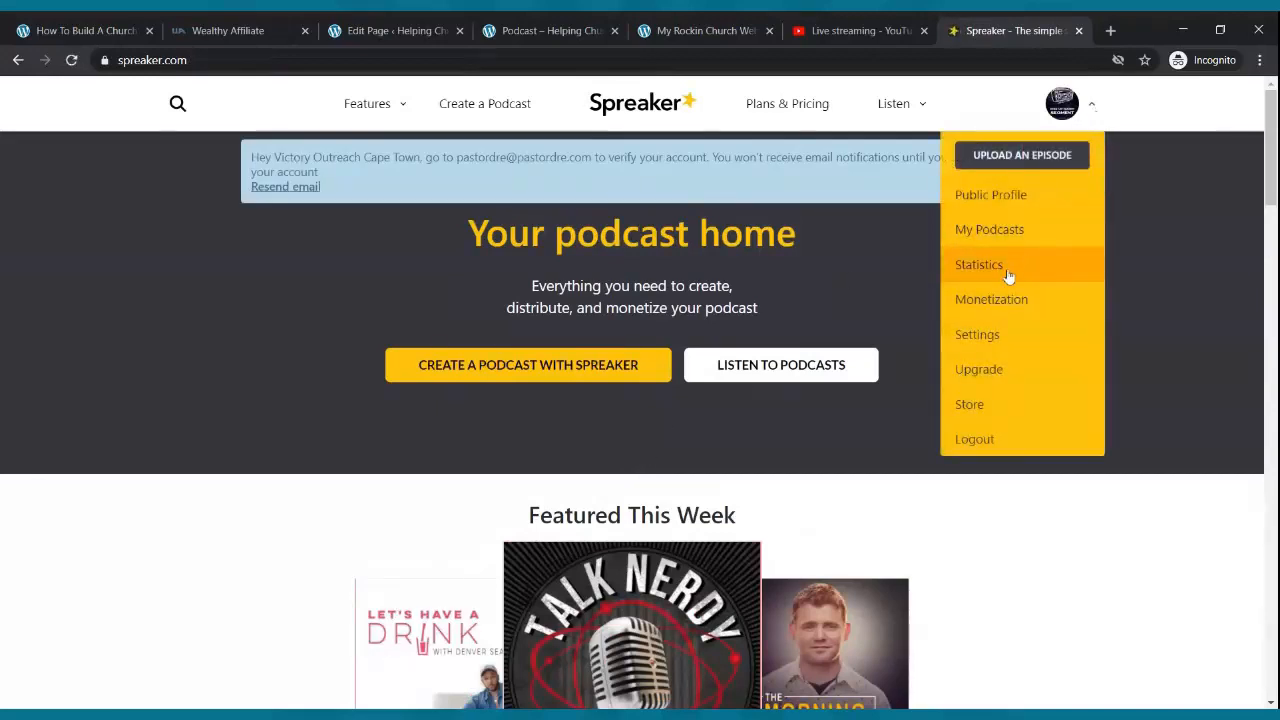
pyautogui.click(1010, 229)
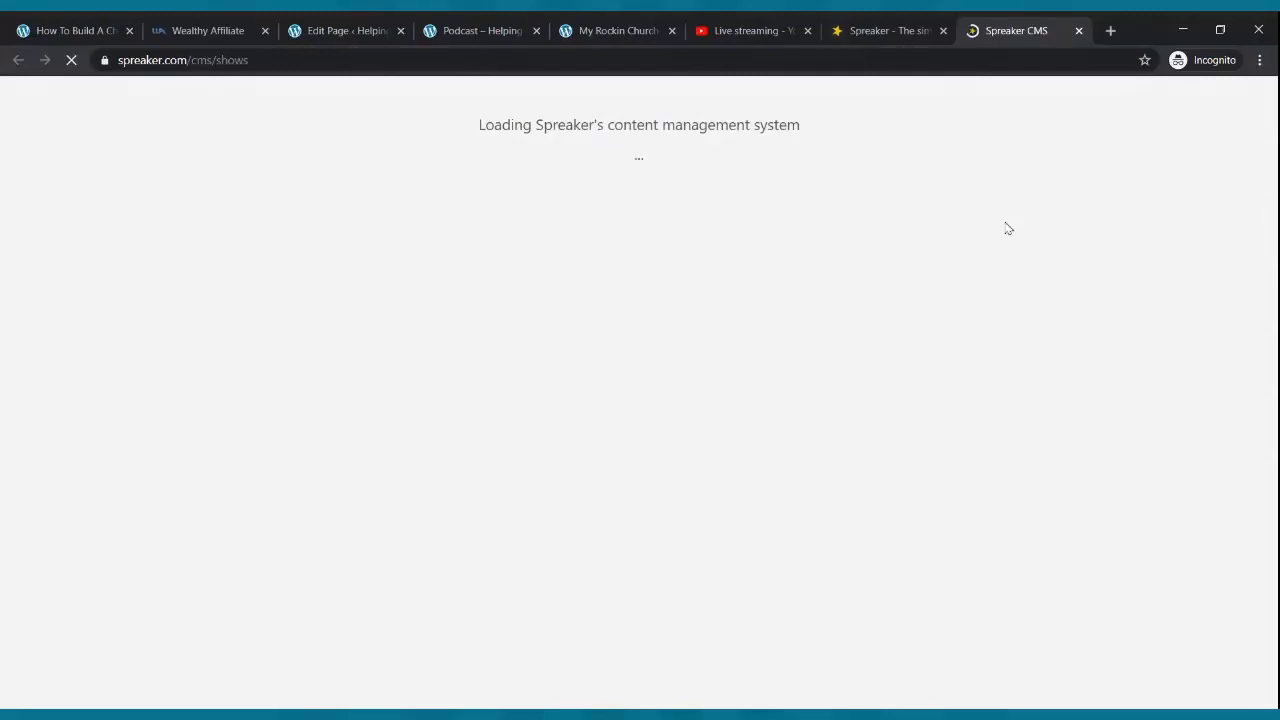
pyautogui.moveTo(980, 357)
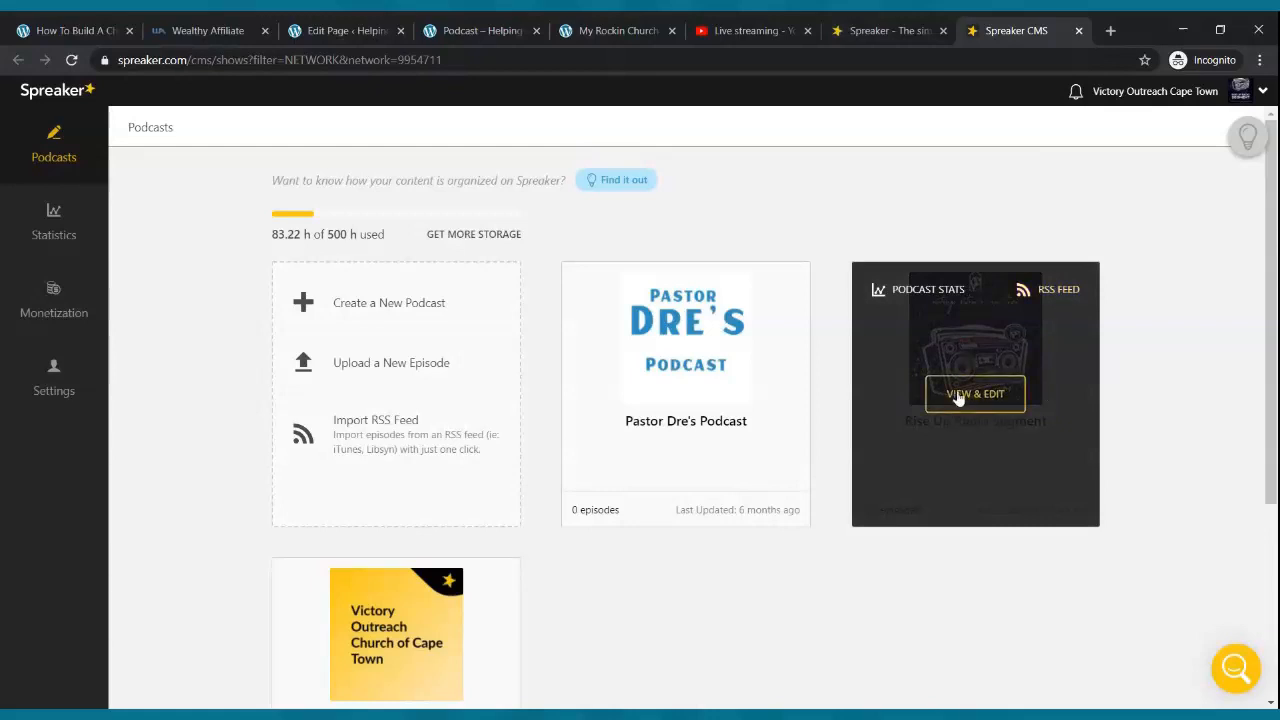
pyautogui.click(1042, 289)
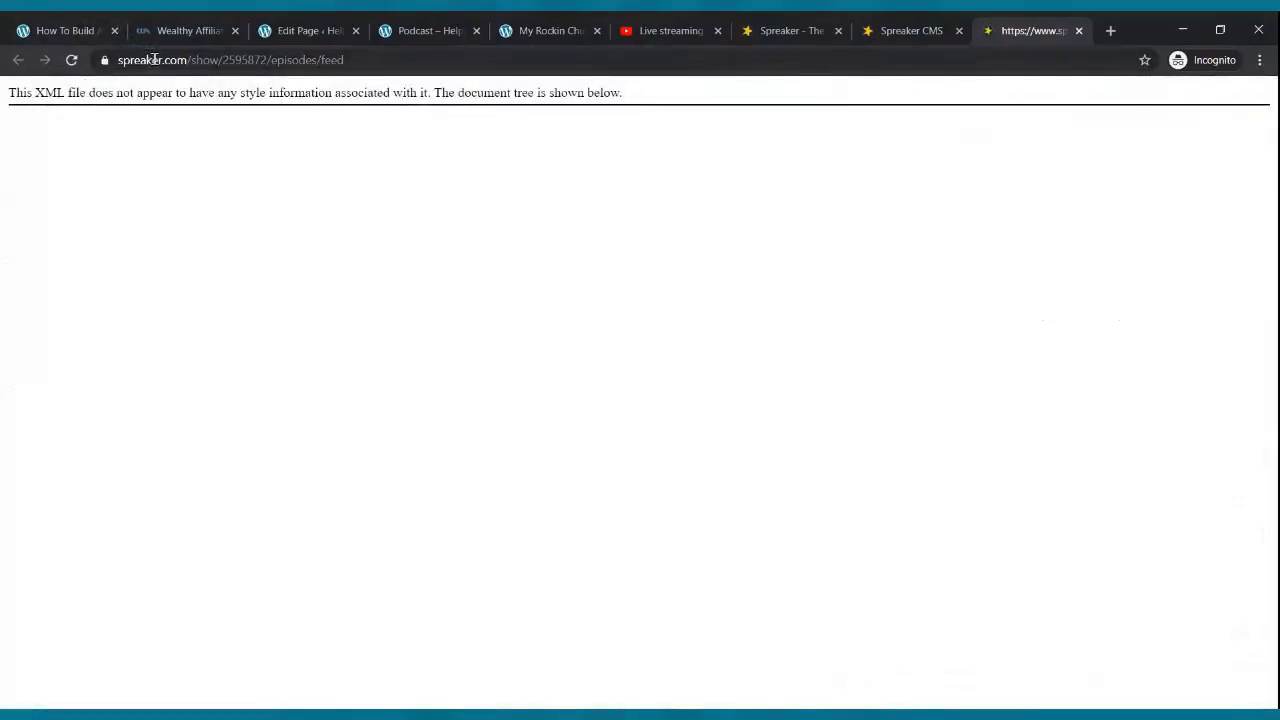
pyautogui.click(155, 62)
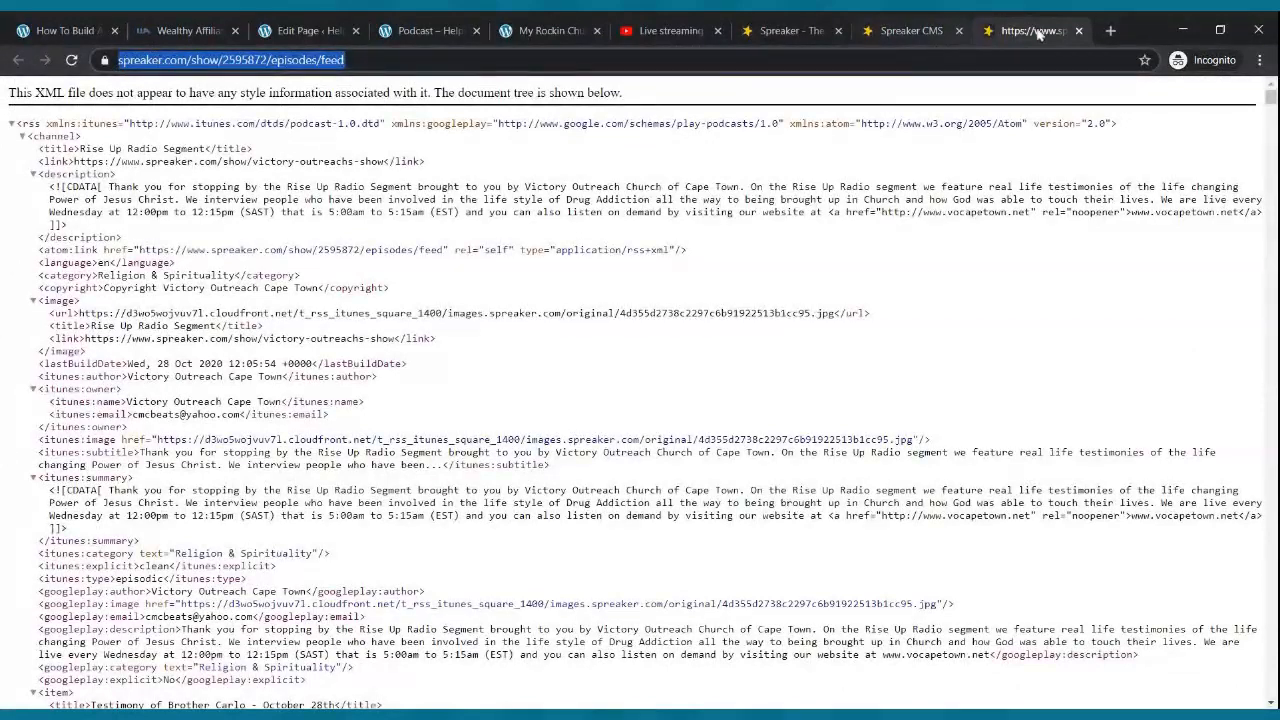
pyautogui.click(1076, 31)
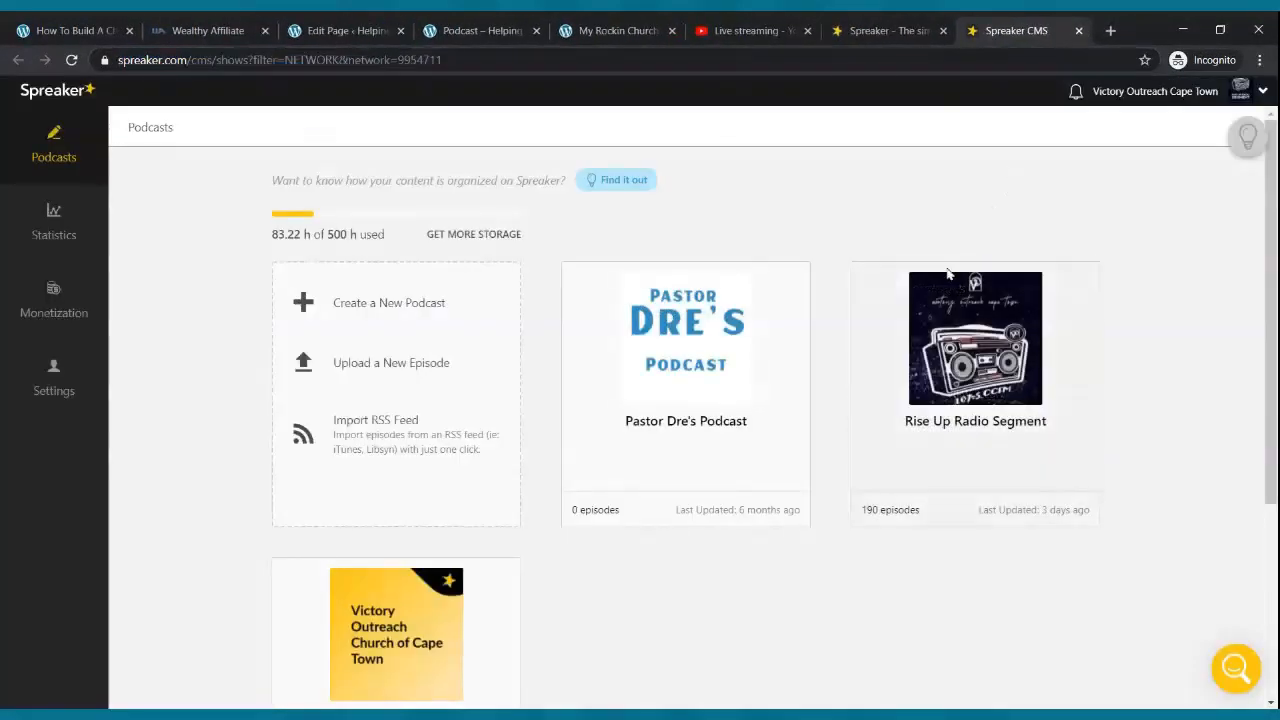
# - Copy the RSS feed link from the Rise Up Radio Segment dashboard
pyautogui.moveTo(968, 405)
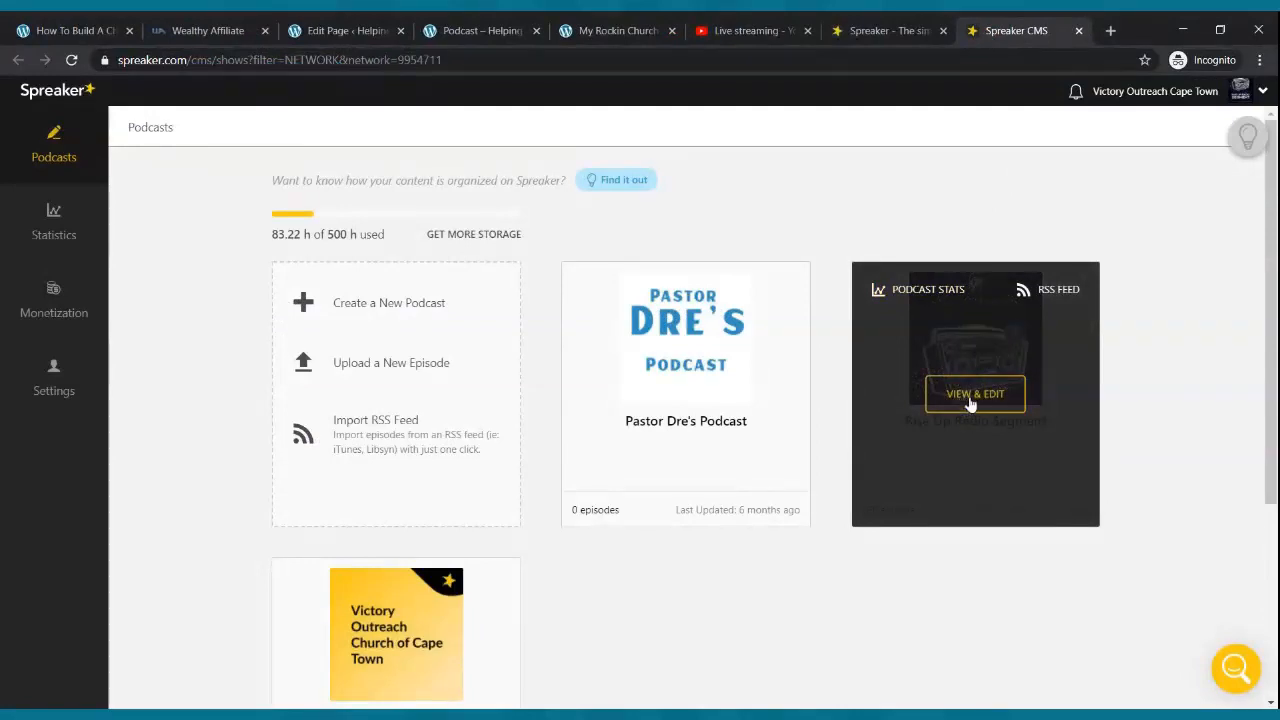
pyautogui.click(970, 404)
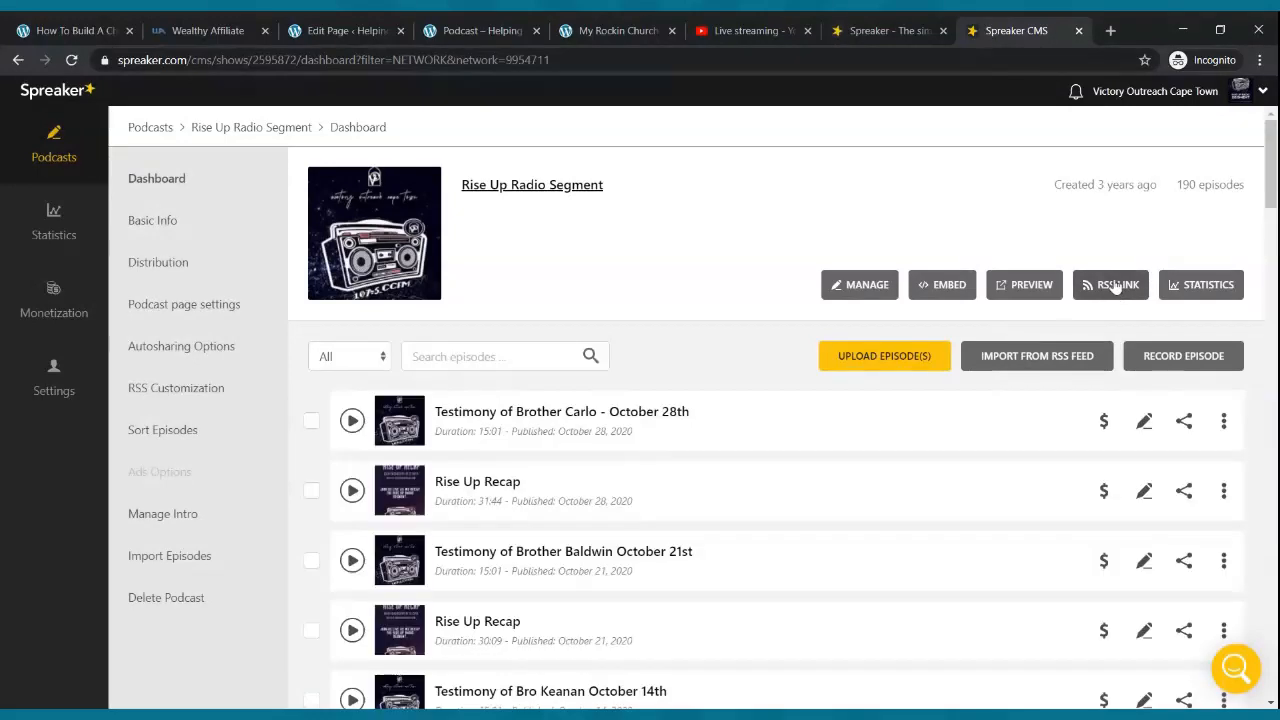
pyautogui.click(1116, 287)
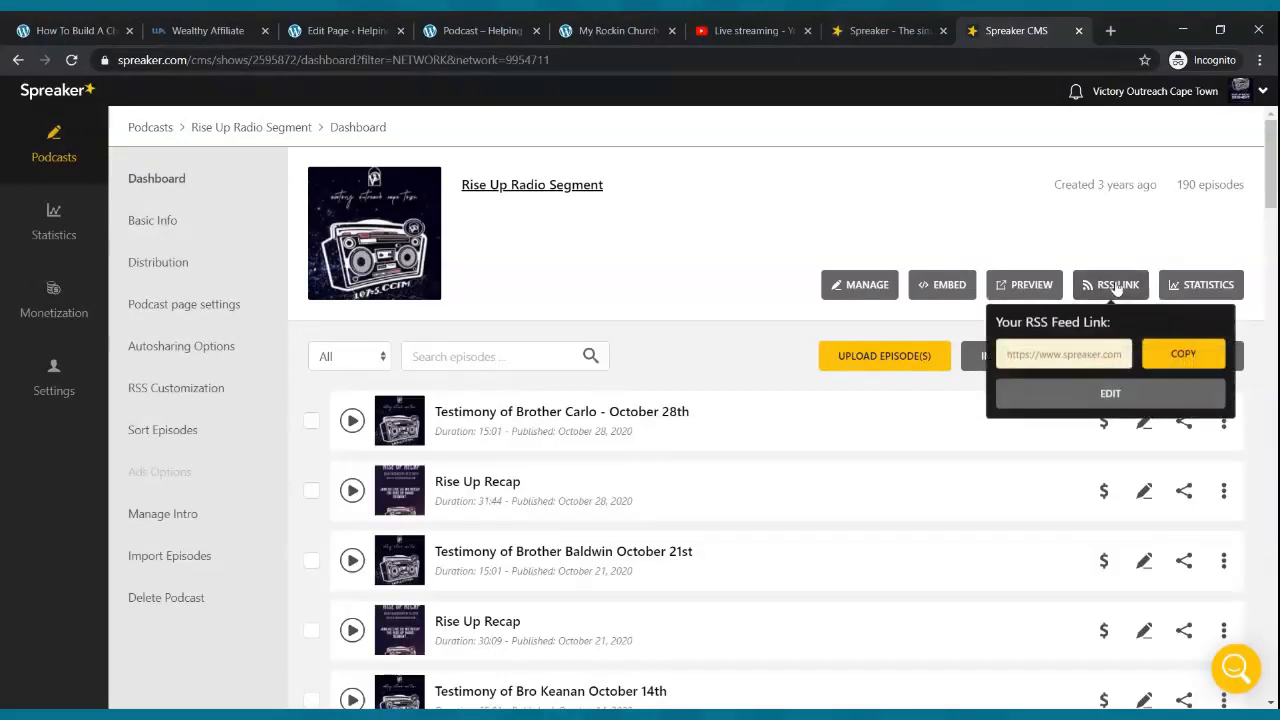
pyautogui.click(1208, 357)
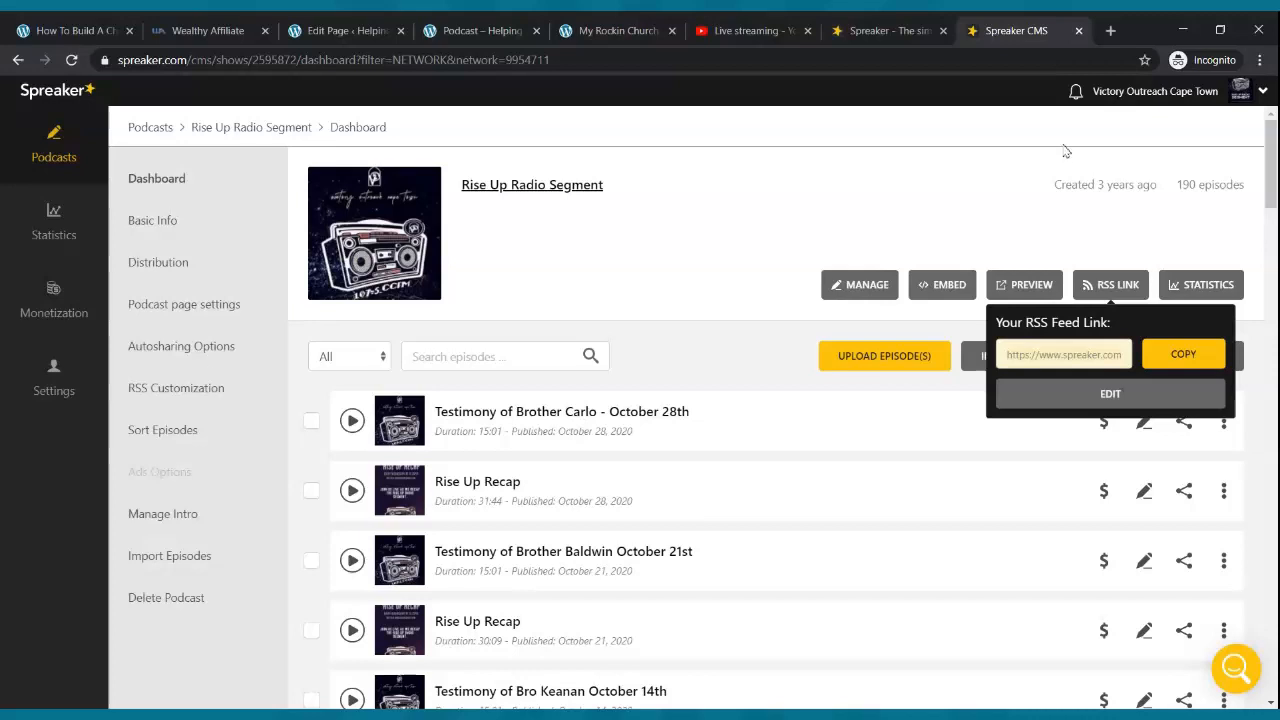
# - Close Spreaker's content manager and insert an RSS block below the Podcast page's welcome paragraph
pyautogui.click(1079, 31)
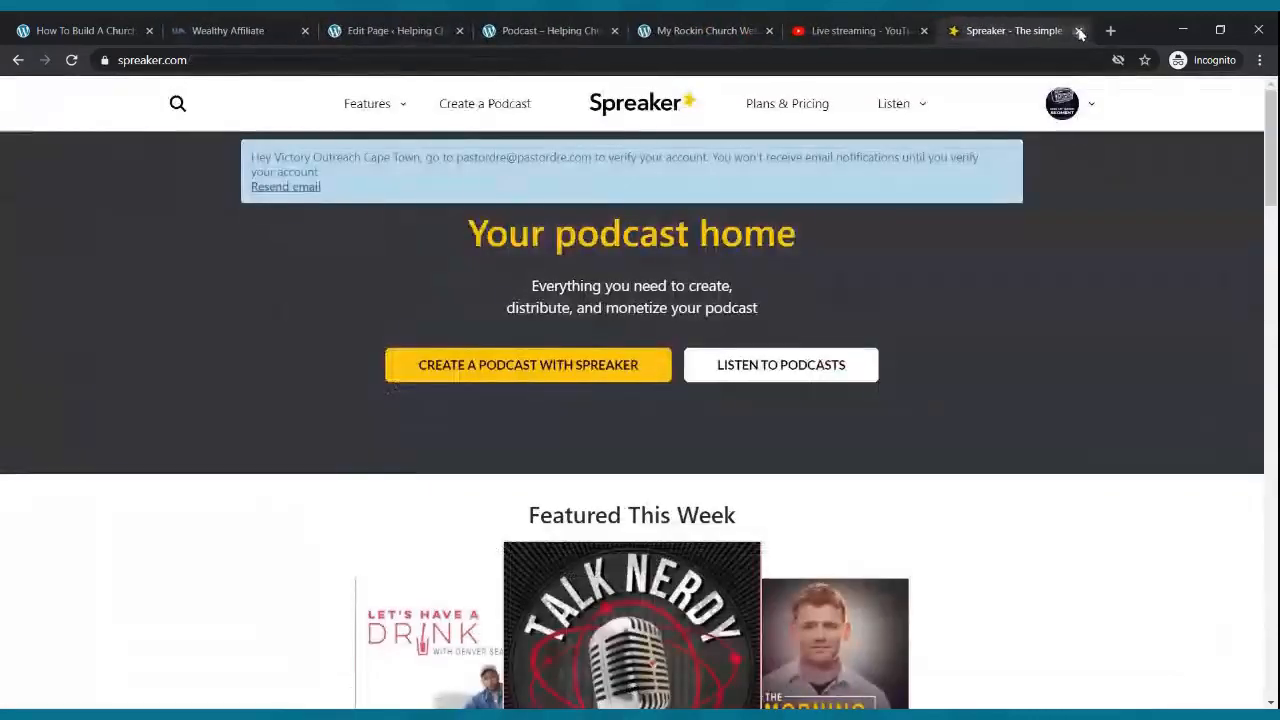
pyautogui.click(537, 30)
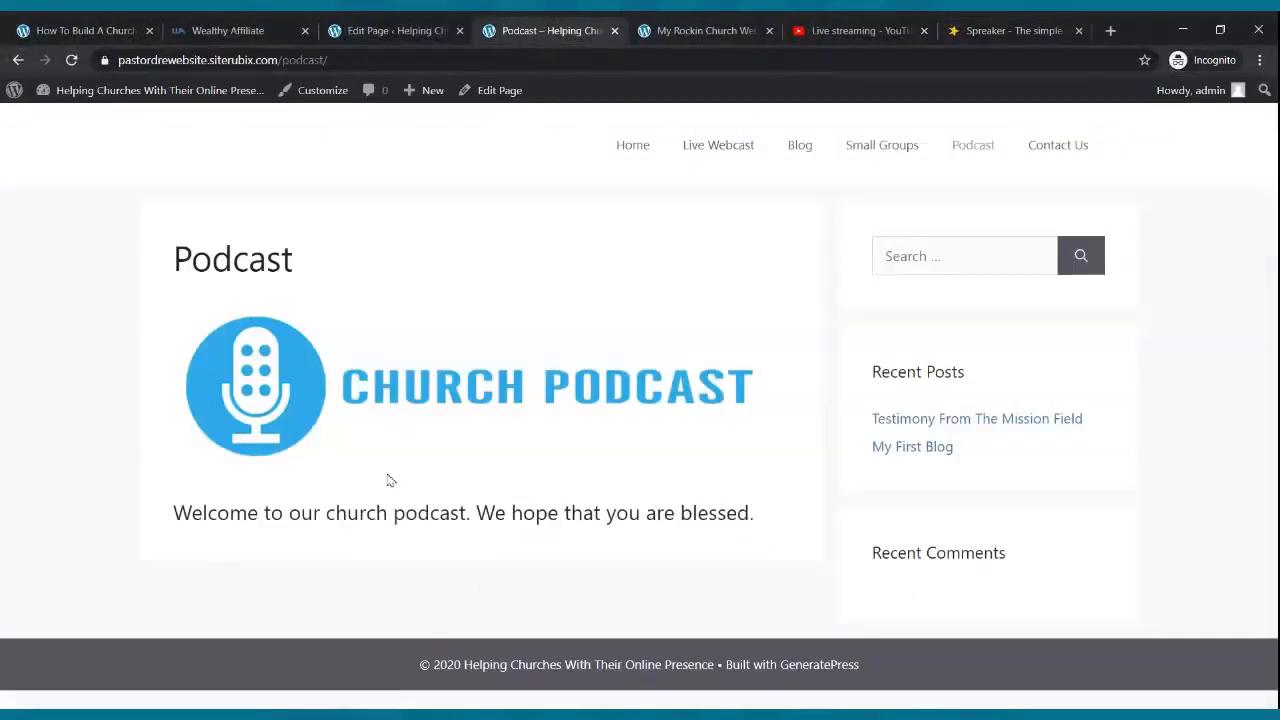
pyautogui.click(390, 32)
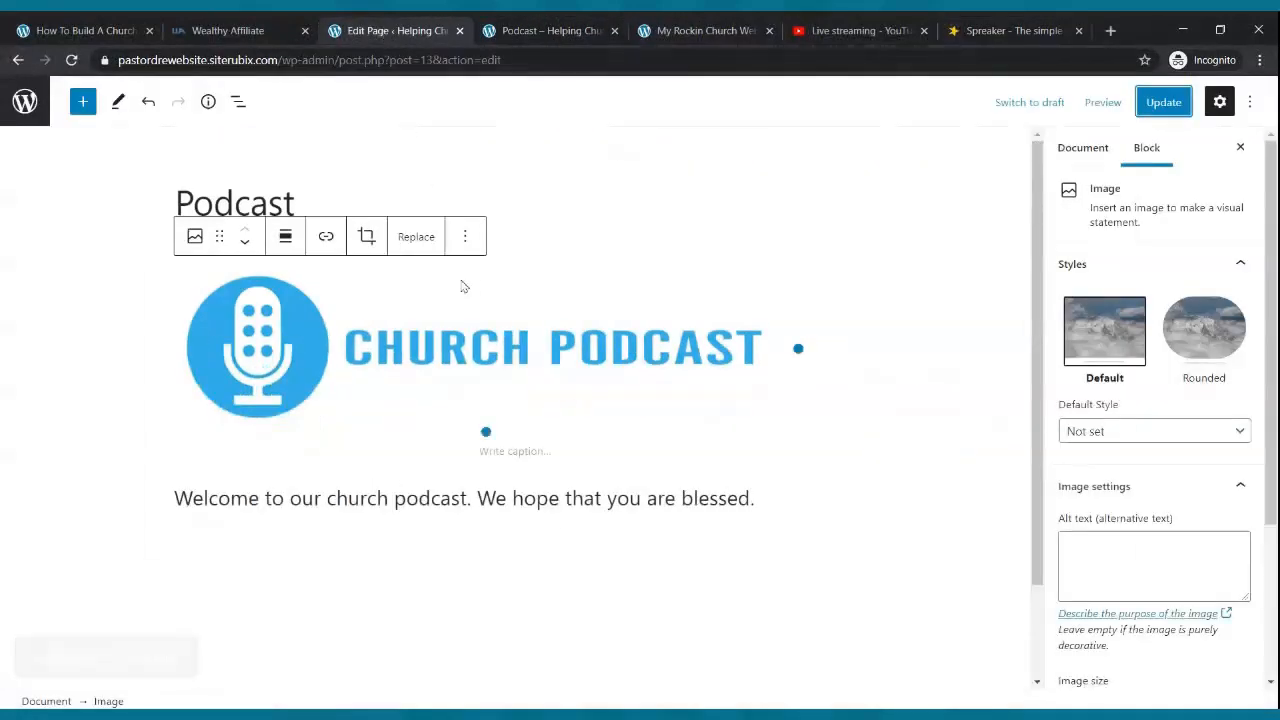
pyautogui.click(784, 500)
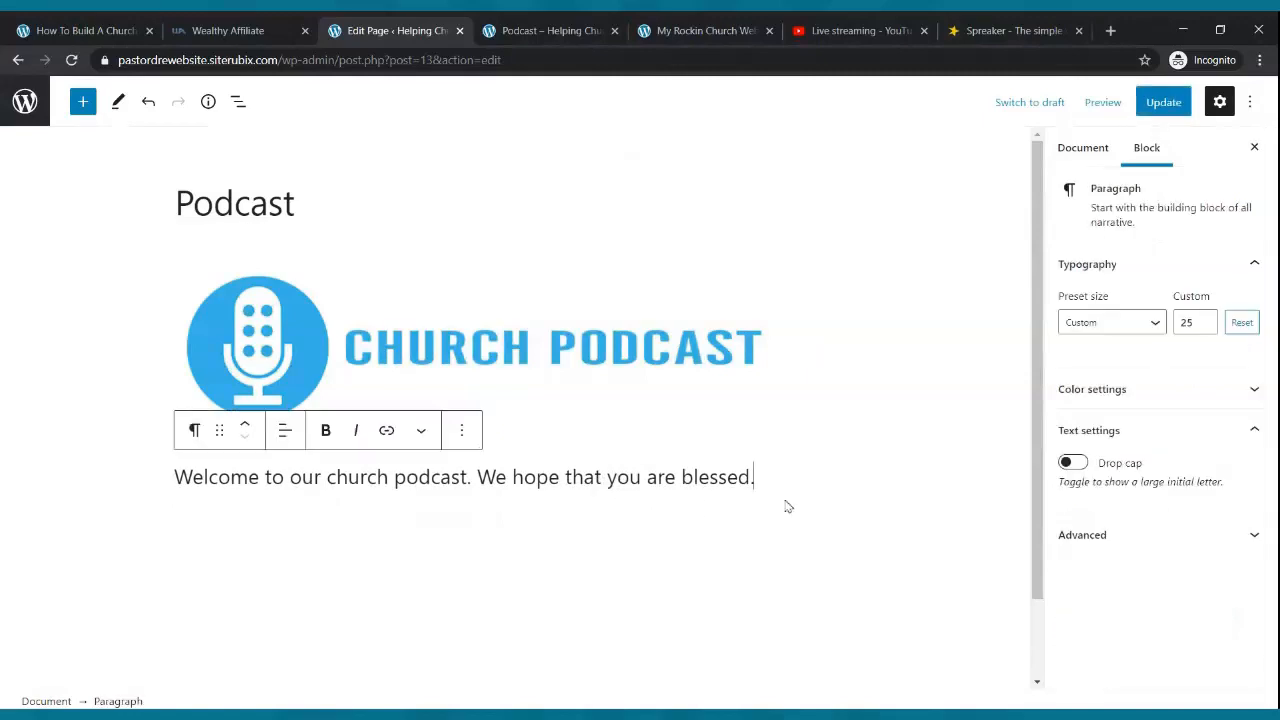
pyautogui.press('Return')
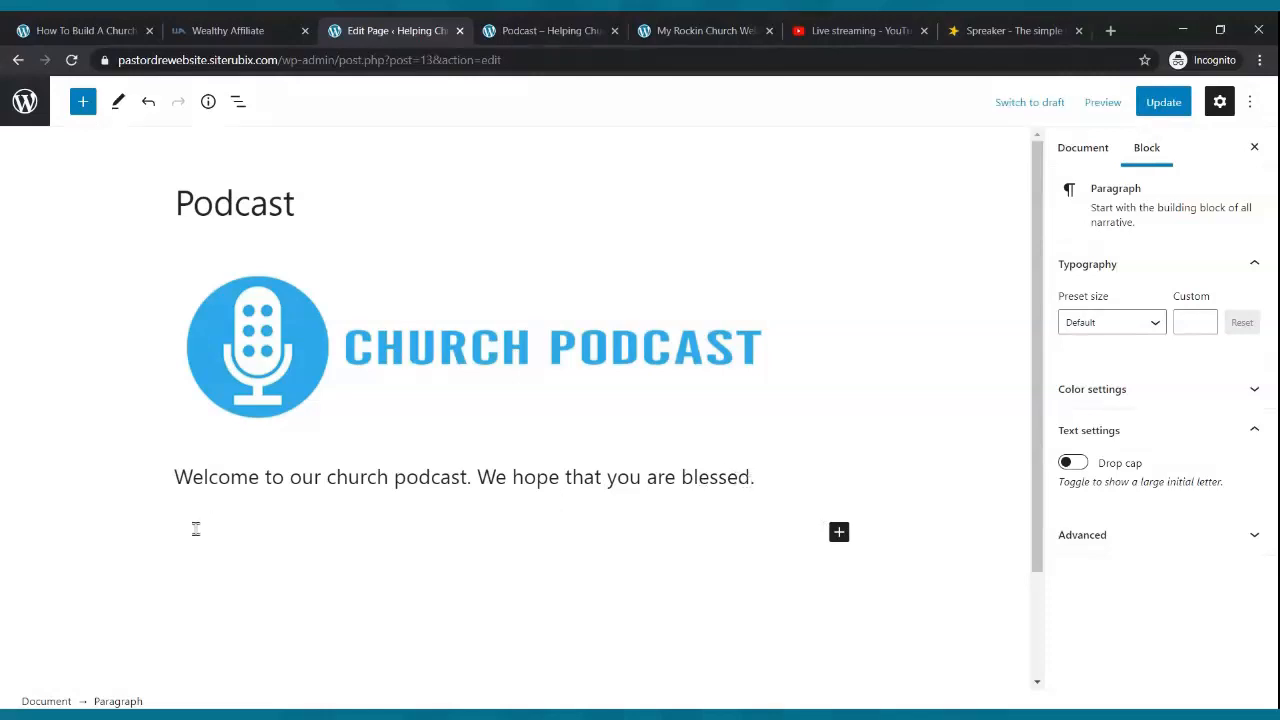
pyautogui.click(845, 540)
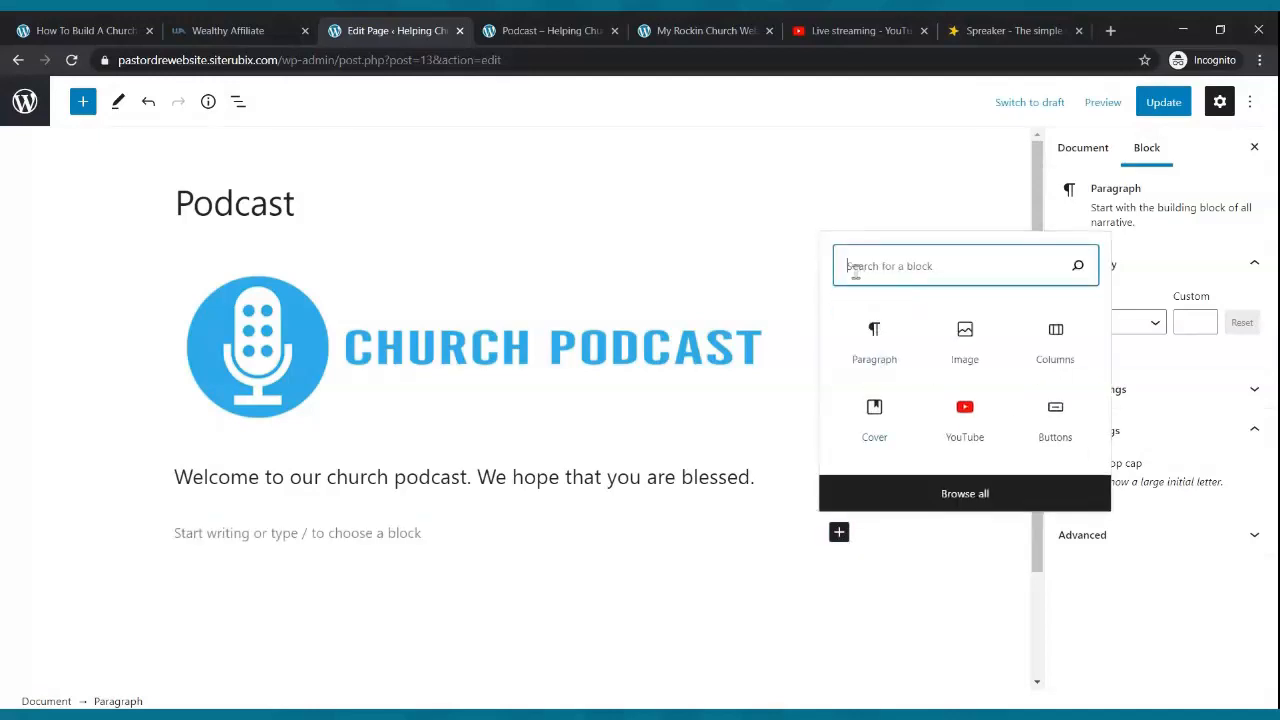
pyautogui.write('rss')
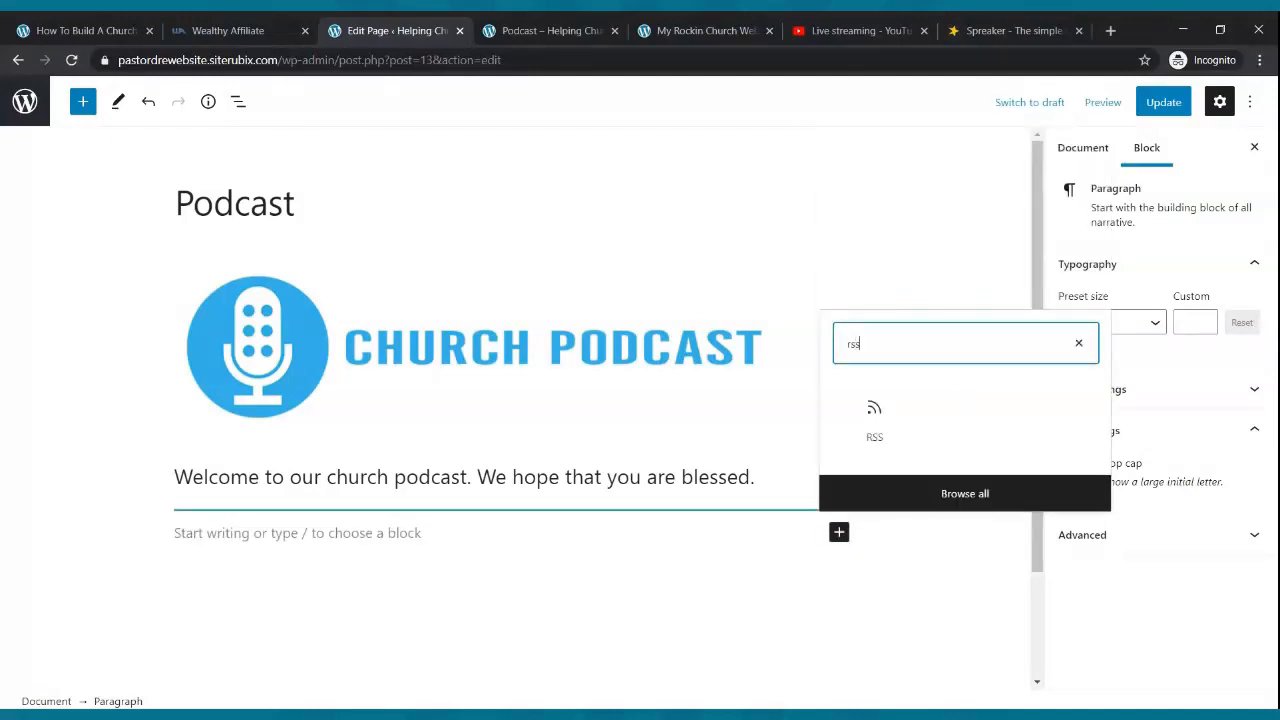
pyautogui.click(863, 425)
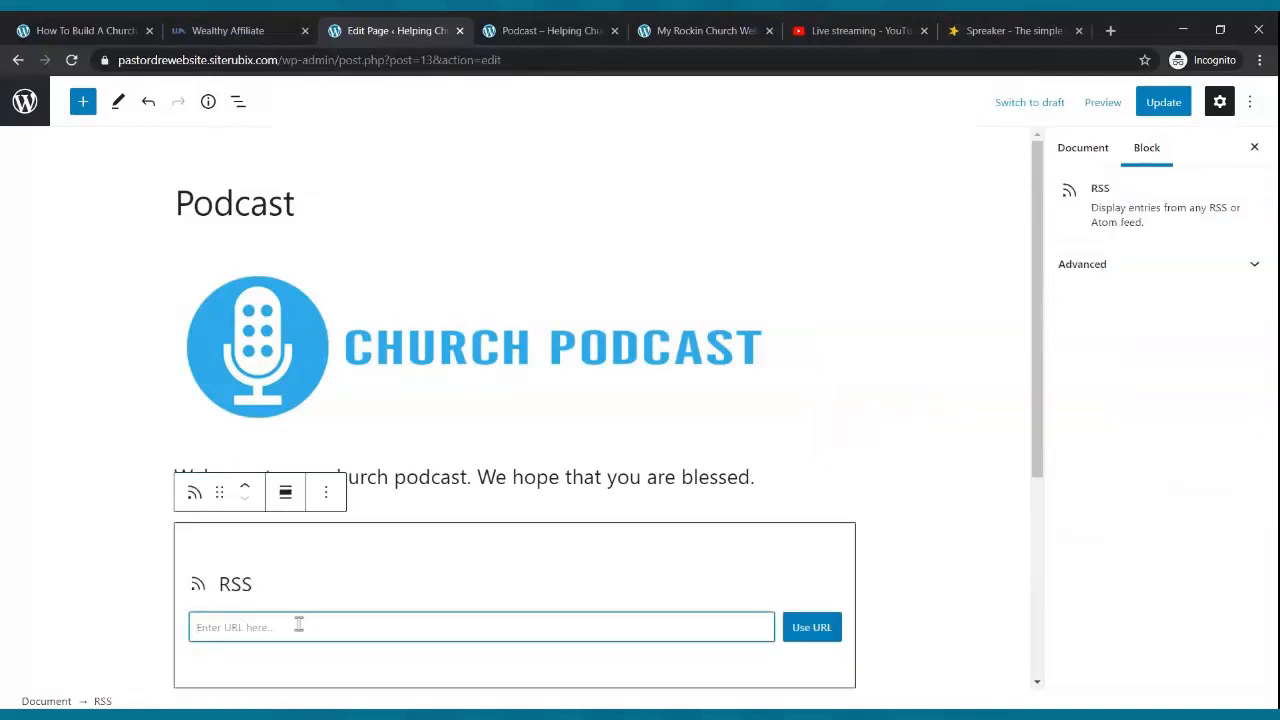
# - Copy the Rise Up Radio Segment RSS link again via My Podcasts, then return to the Podcast editor
pyautogui.click(1005, 30)
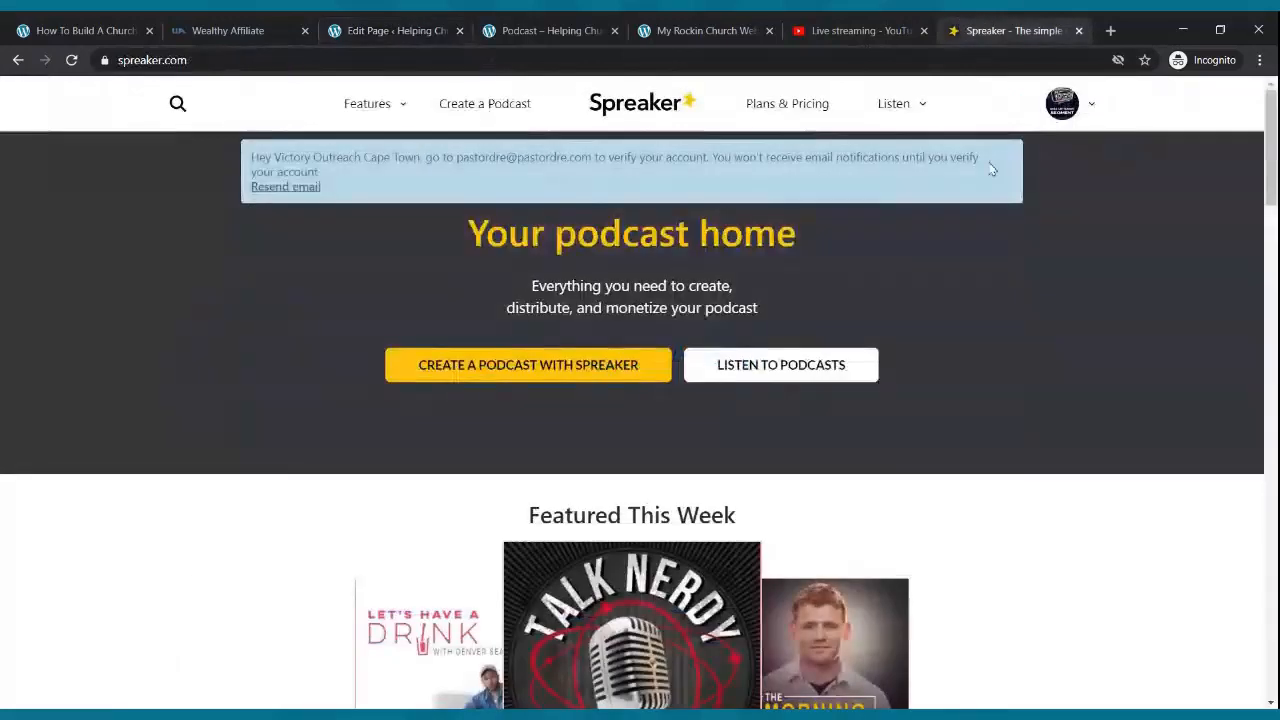
pyautogui.click(1092, 105)
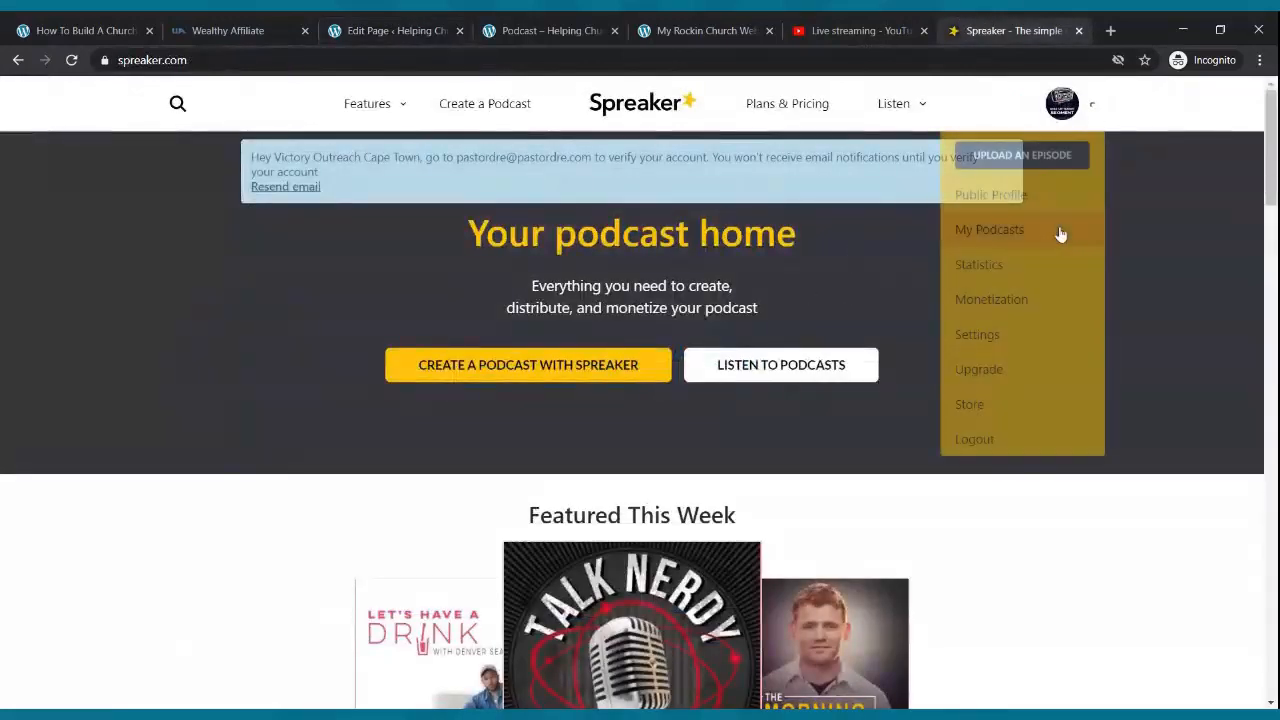
pyautogui.click(1022, 241)
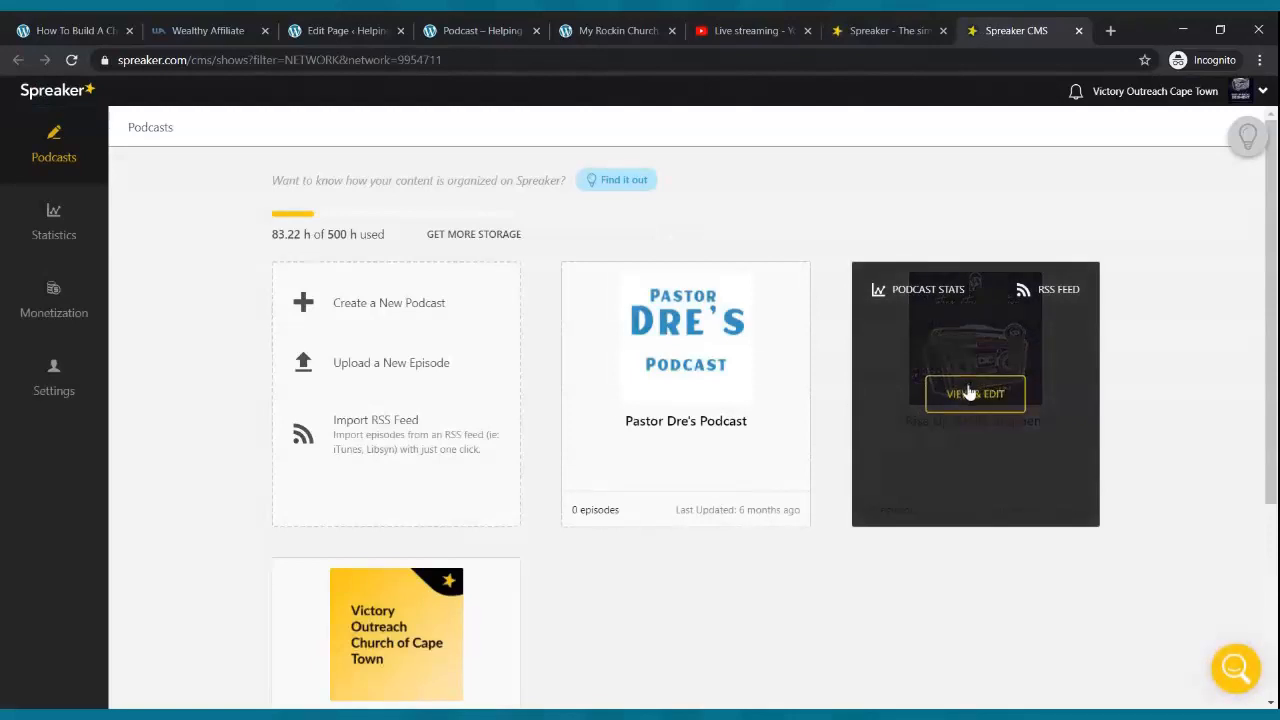
pyautogui.click(969, 393)
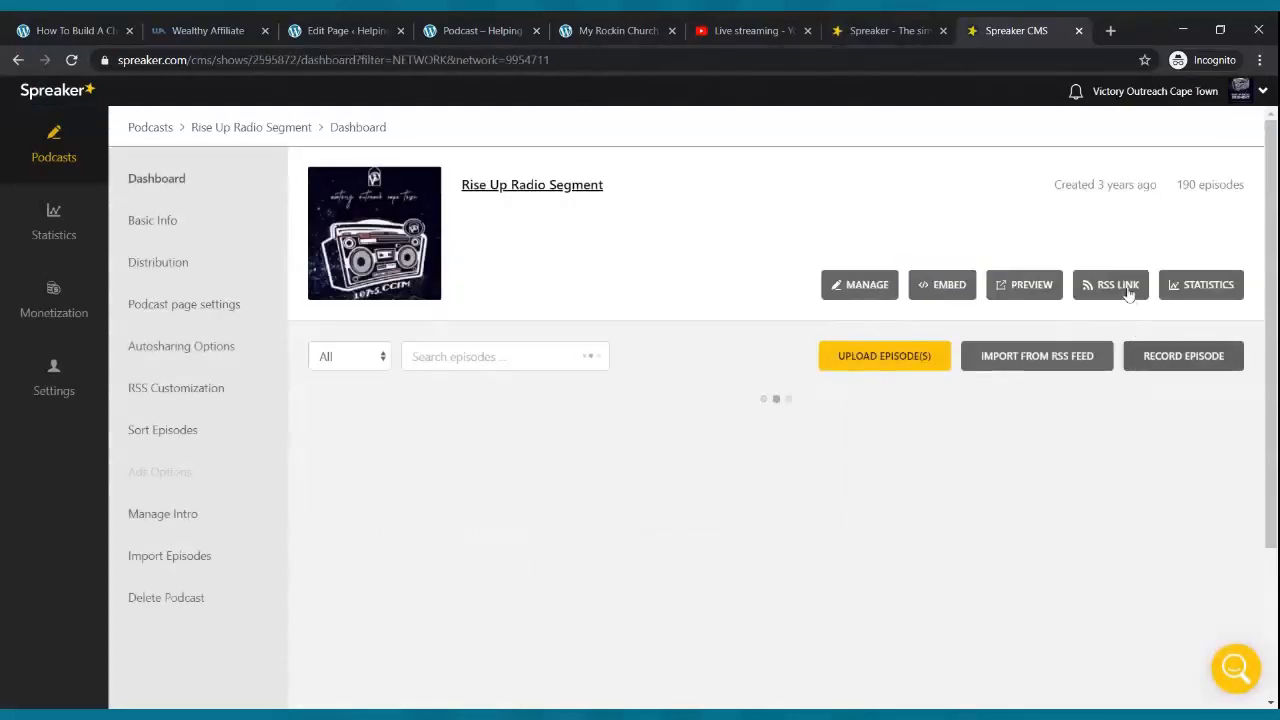
pyautogui.click(1128, 290)
pyautogui.click(1182, 358)
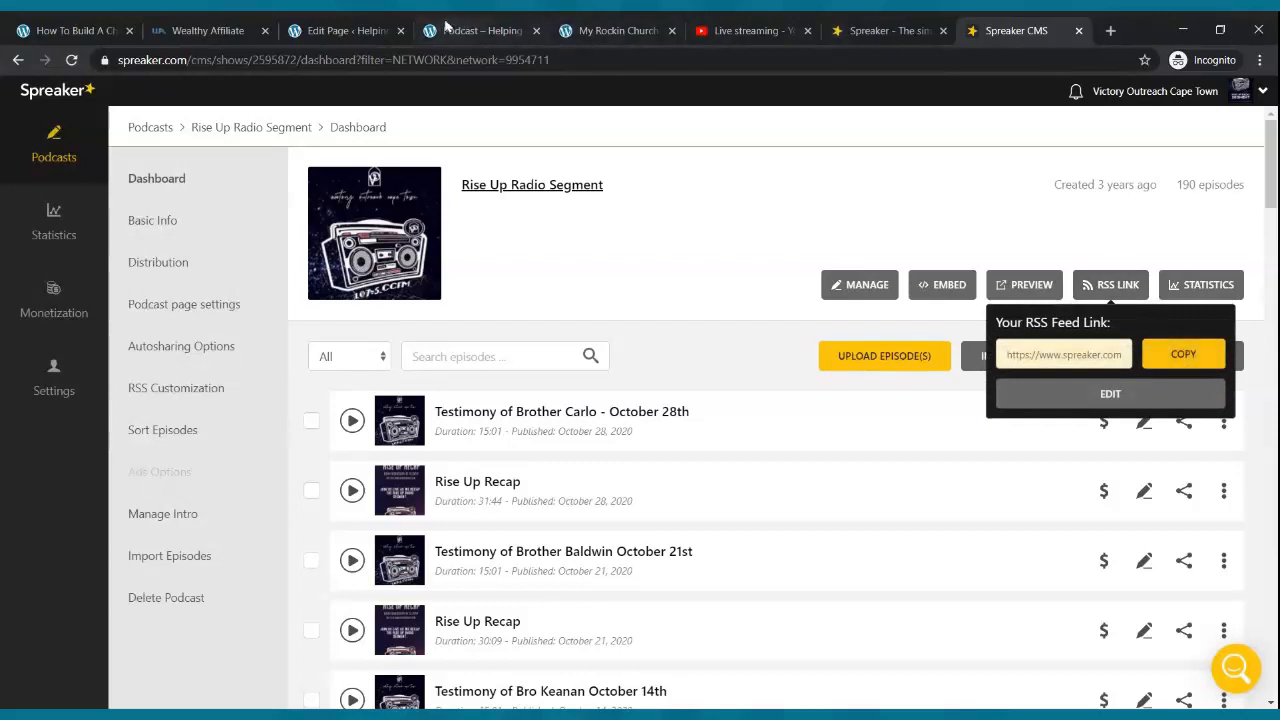
pyautogui.click(447, 25)
pyautogui.click(363, 25)
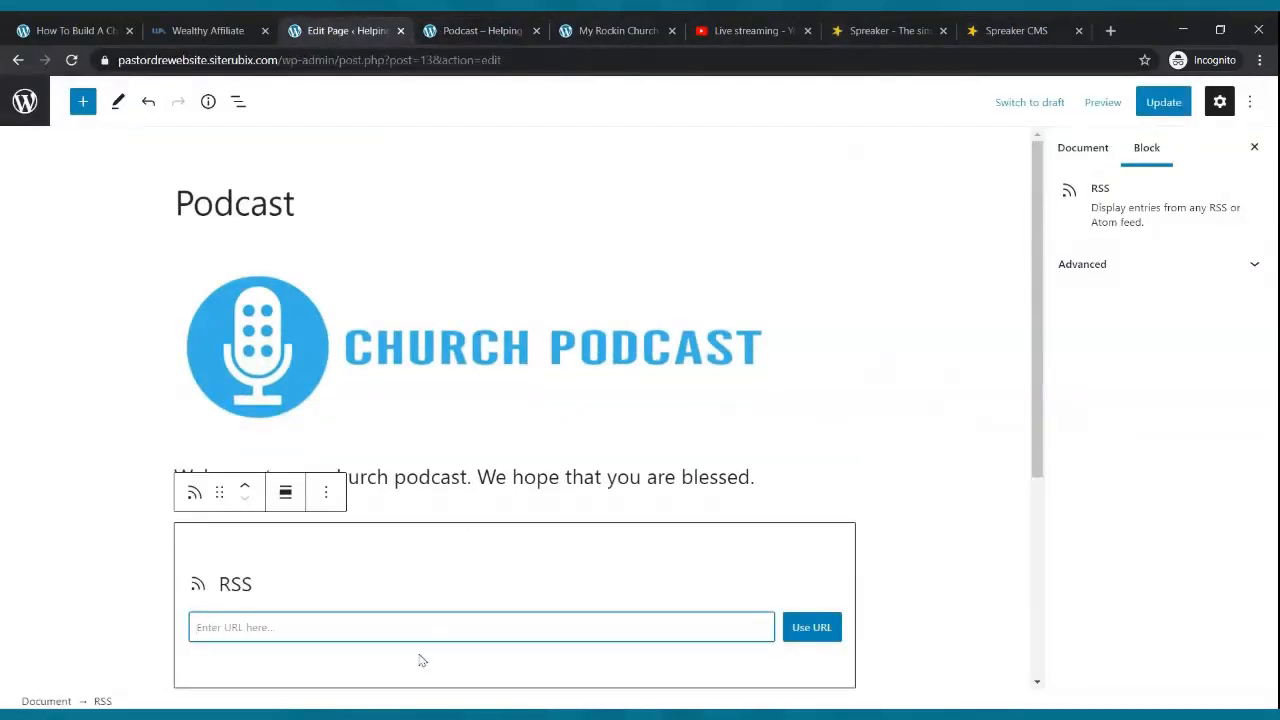
# - Paste the Spreaker feed URL into the RSS block, load it, and update the Podcast page
pyautogui.hotkey('ctrl', 'v')
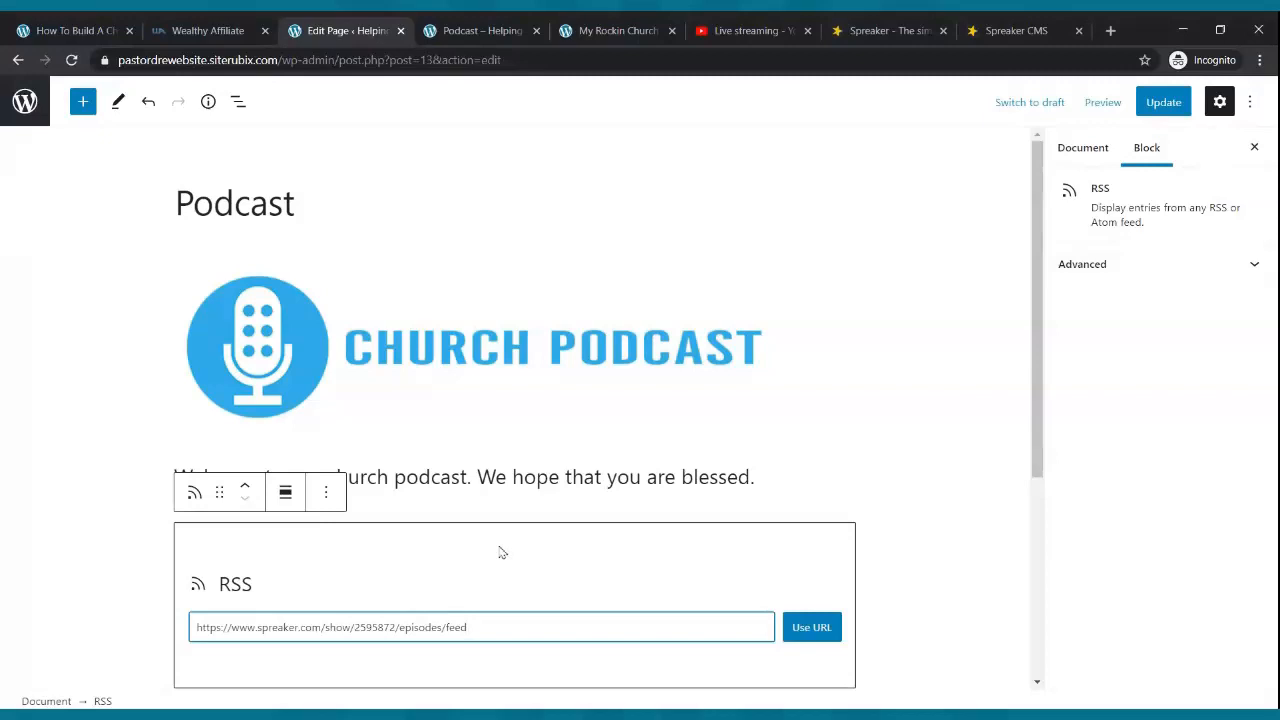
pyautogui.scroll(-3, 531, 505)
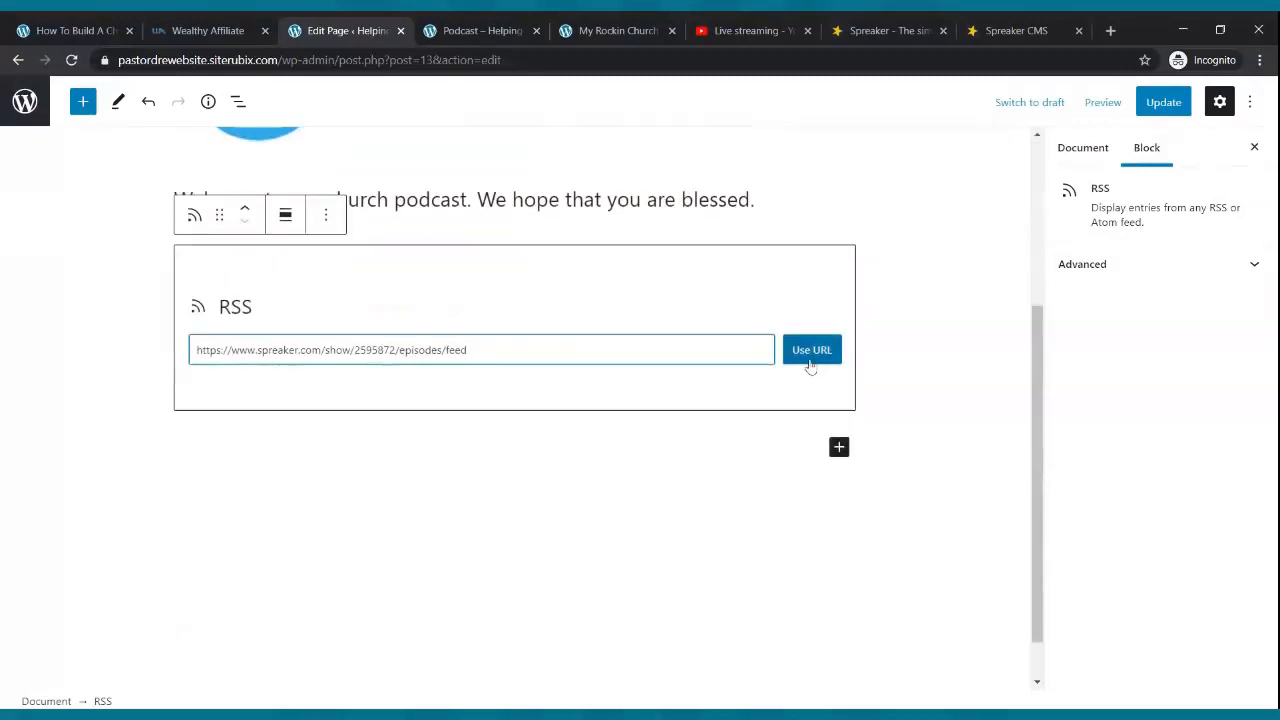
pyautogui.click(810, 364)
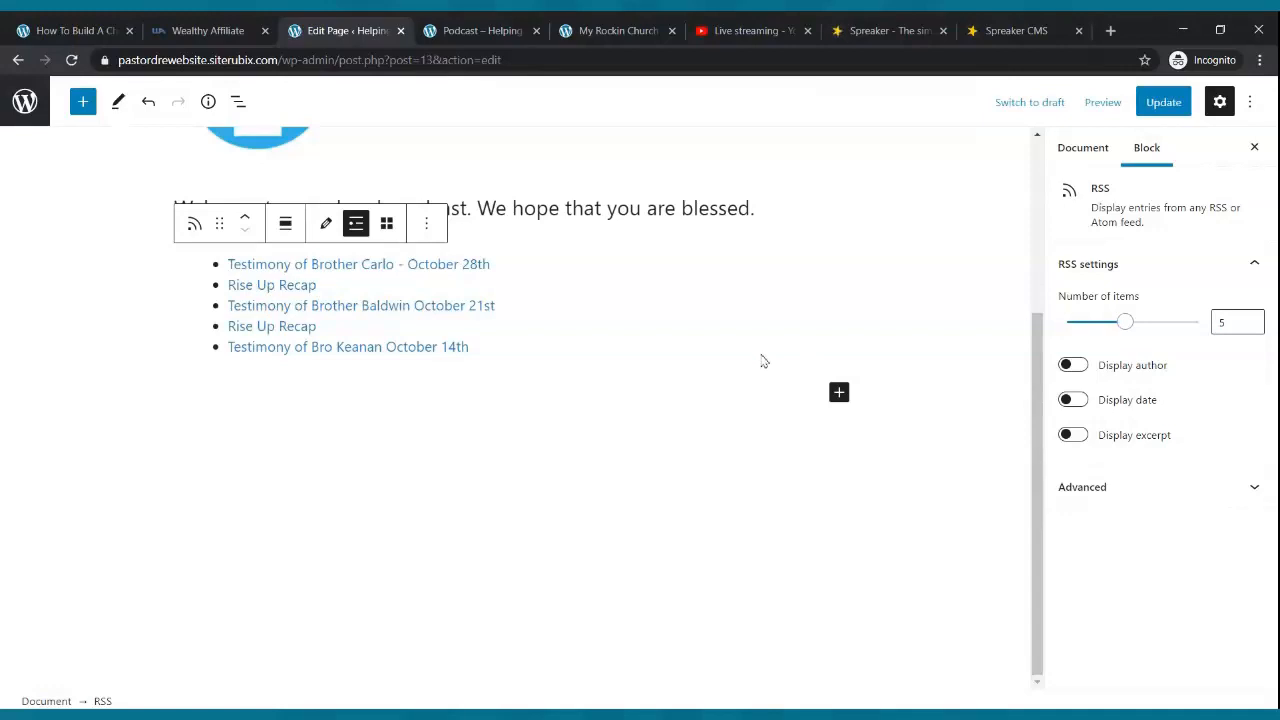
pyautogui.click(1163, 102)
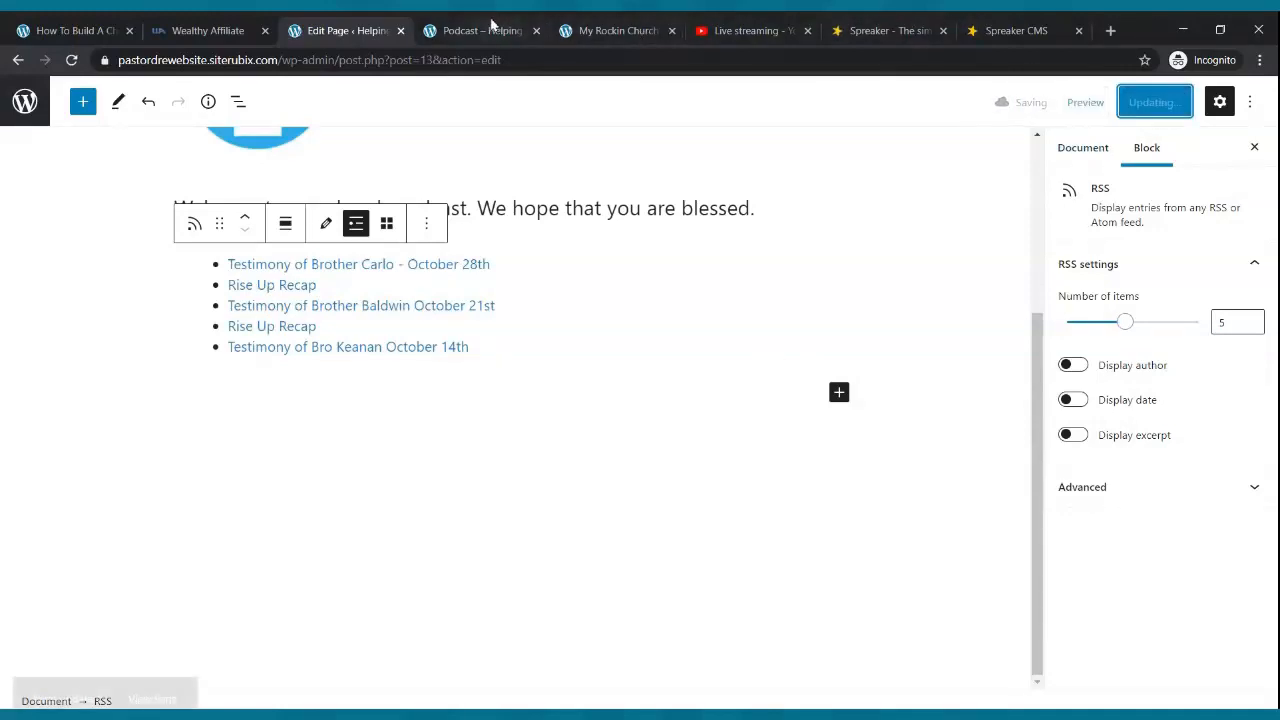
# - Reload the live Podcast page to see the five Rise Up Radio episode links
pyautogui.click(490, 26)
pyautogui.click(73, 60)
pyautogui.scroll(-1, 237, 160)
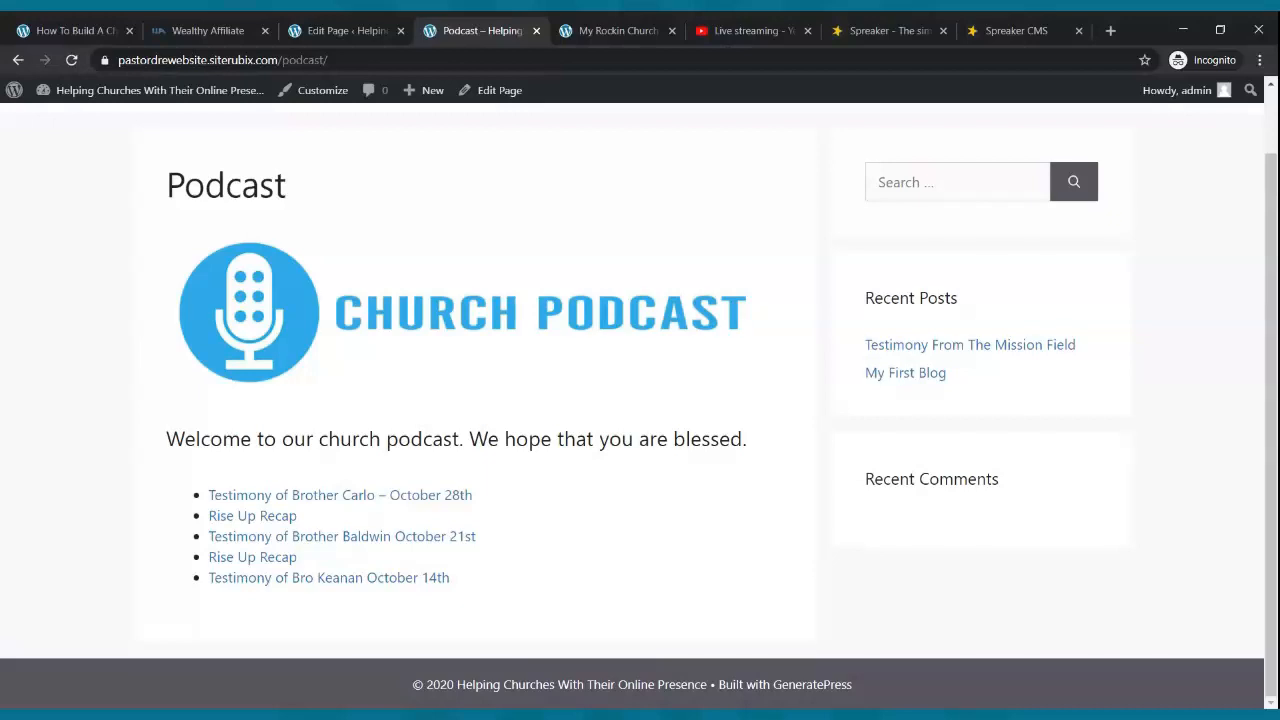
# - Visit Home, Live Webcast, Blog, Small Groups, Podcast and Contact Us on the live site, finding Contact Us empty
pyautogui.scroll(1, 296, 192)
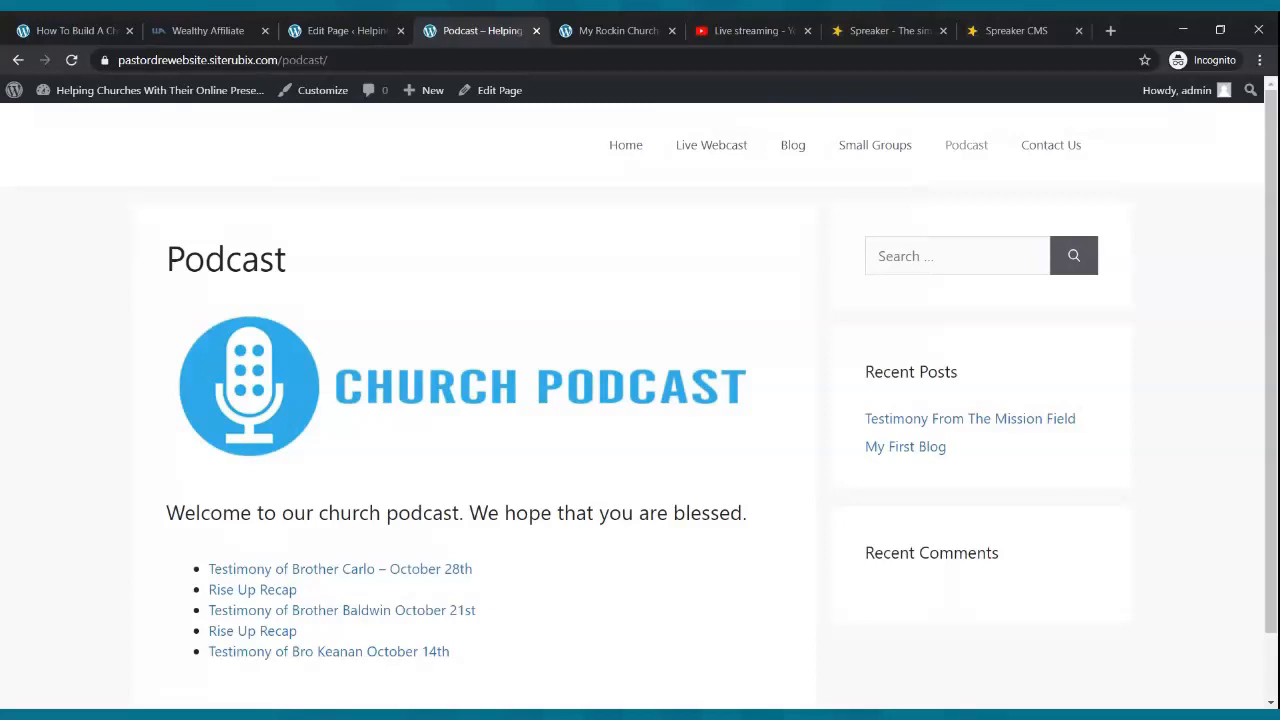
pyautogui.click(625, 145)
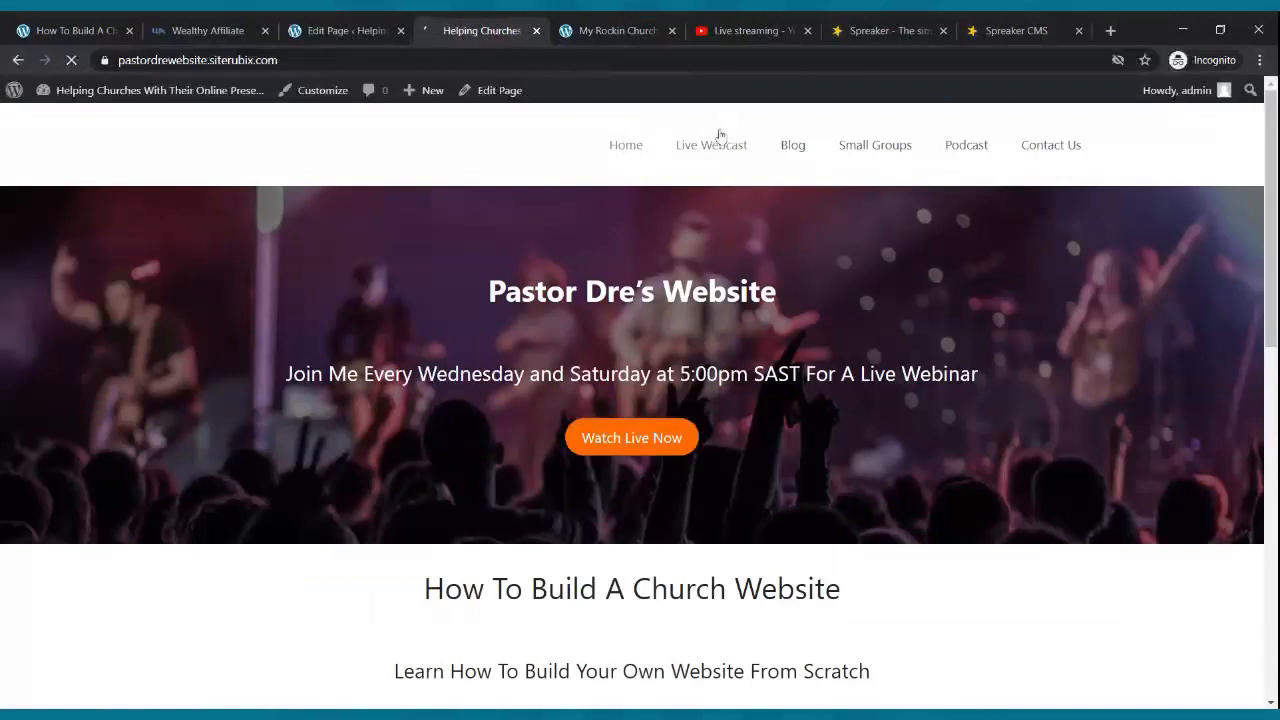
pyautogui.click(714, 145)
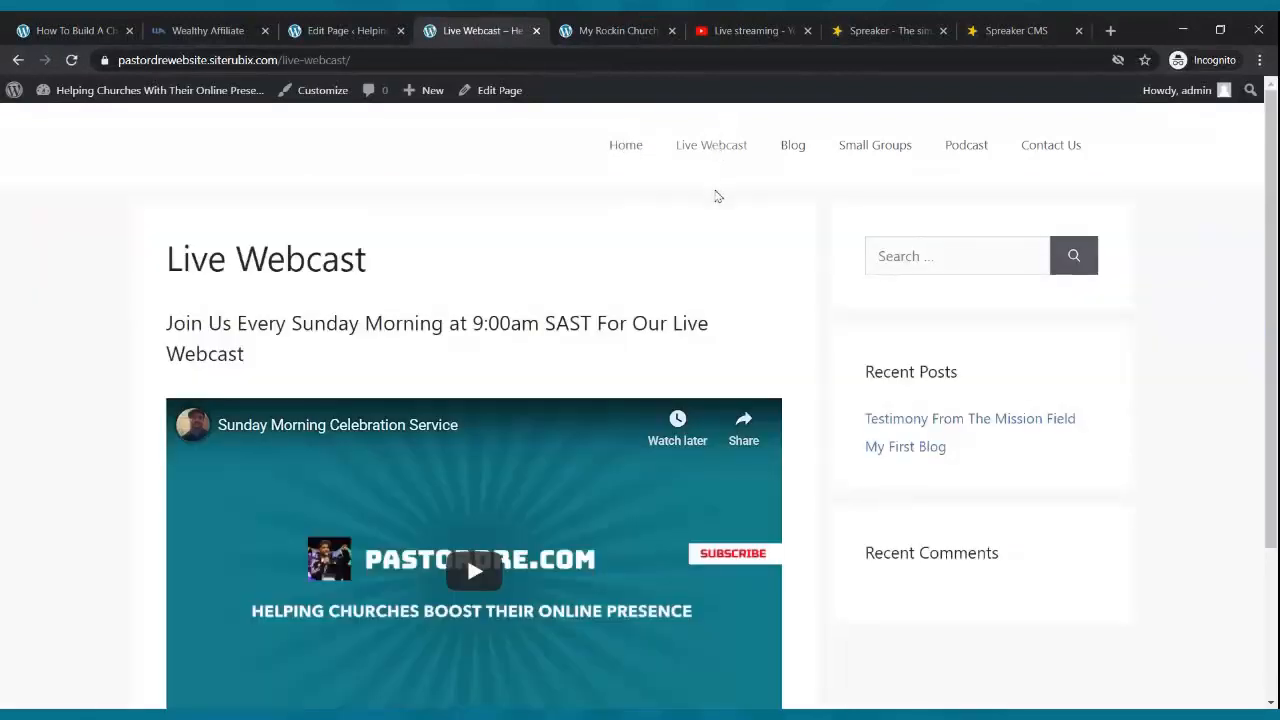
pyautogui.click(781, 146)
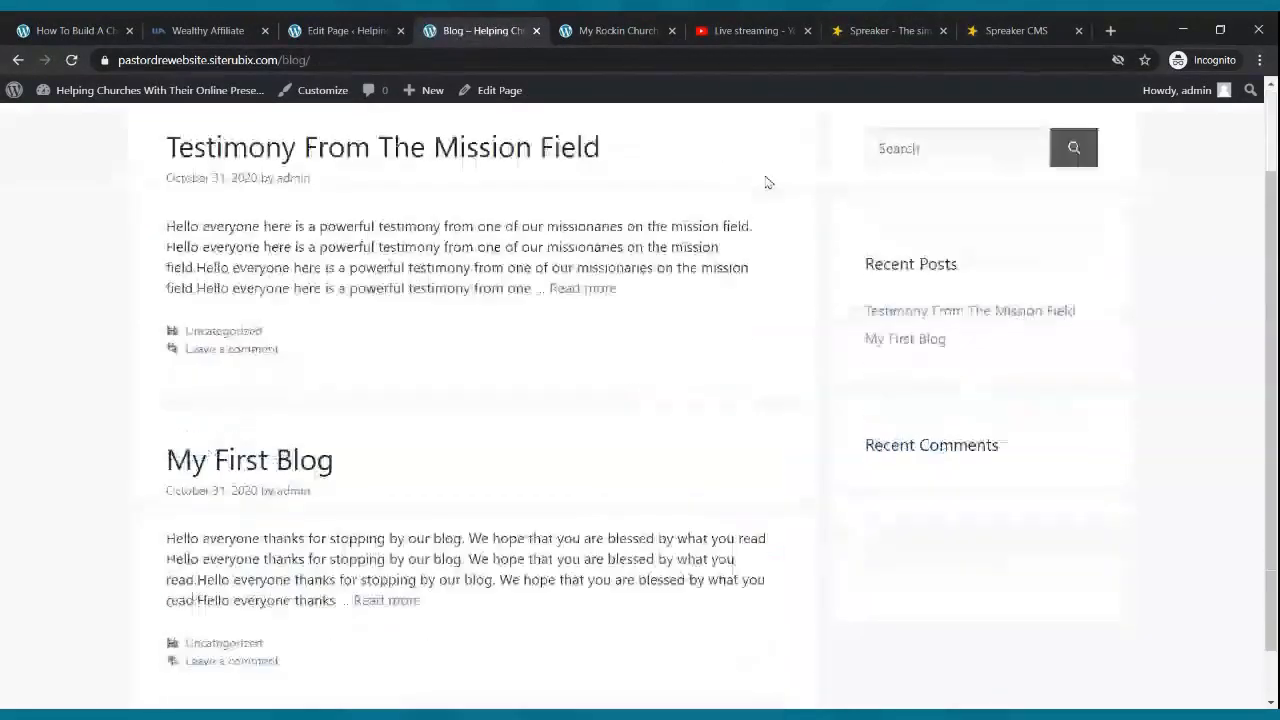
pyautogui.click(855, 150)
pyautogui.scroll(-2, 845, 182)
pyautogui.scroll(2, 840, 188)
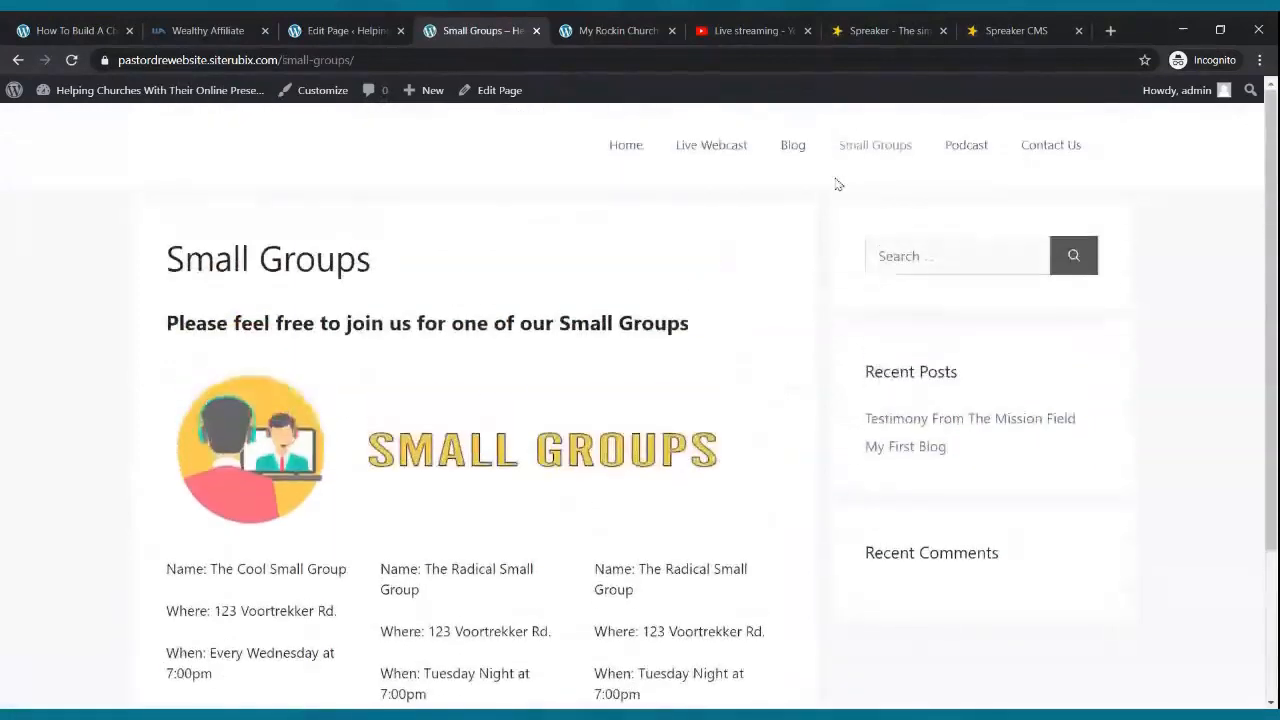
pyautogui.click(975, 146)
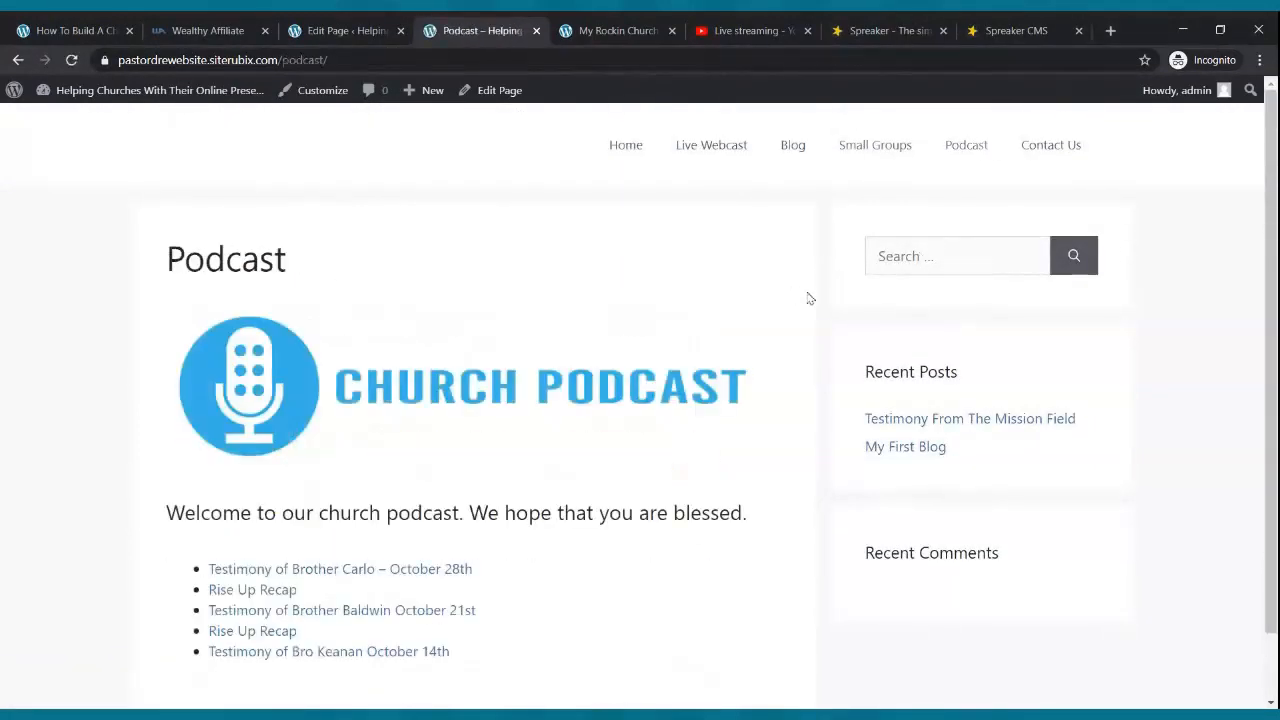
pyautogui.click(1054, 148)
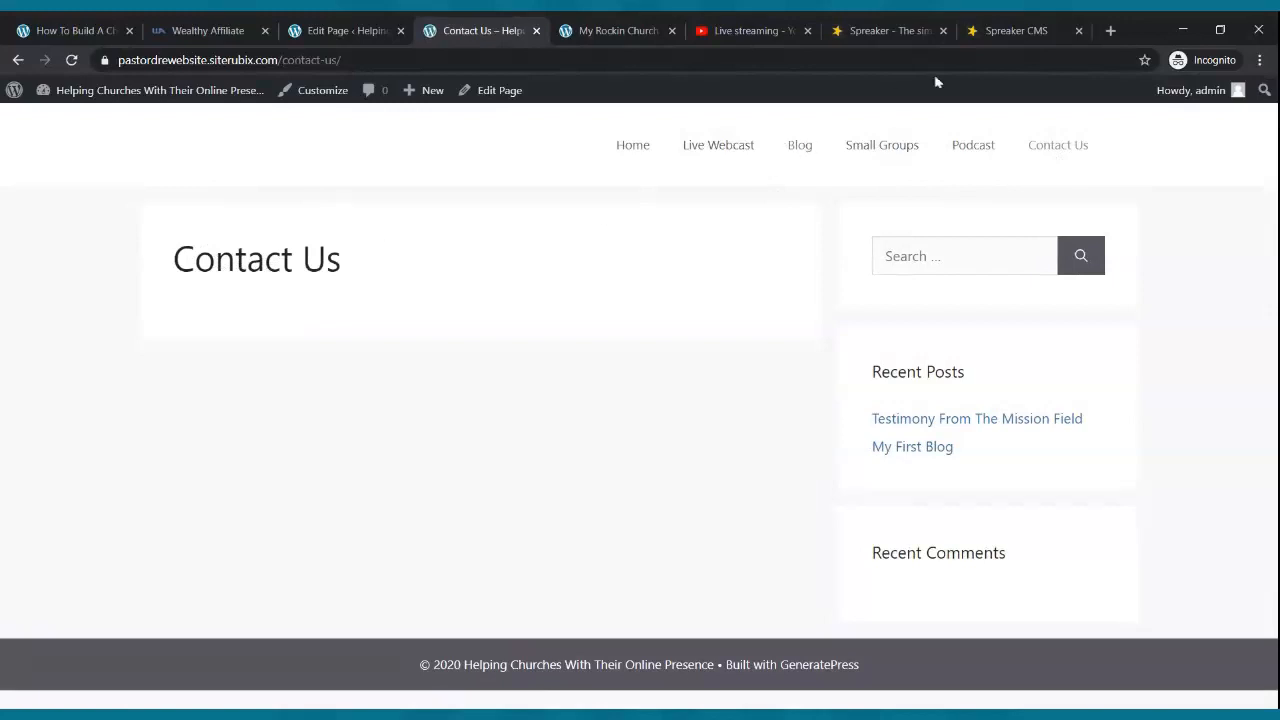
pyautogui.click(908, 25)
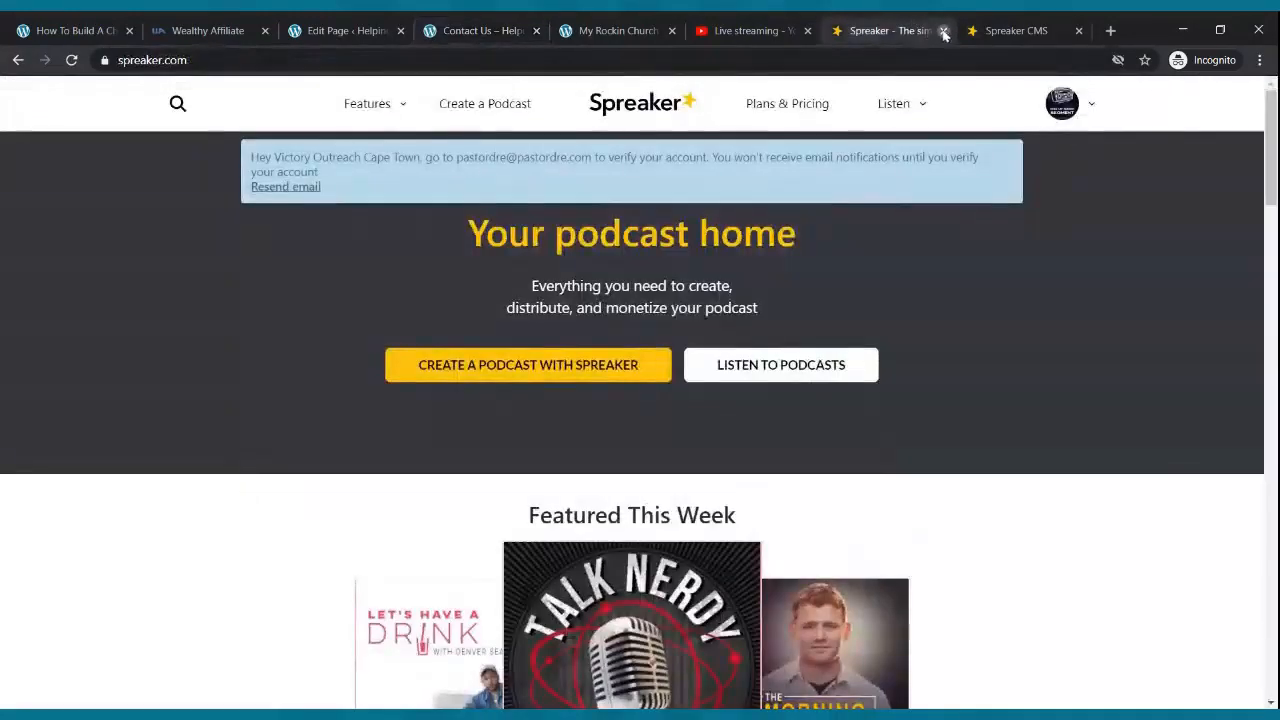
# - Close the Spreaker home, Spreaker CMS and YouTube Studio tabs
pyautogui.click(943, 30)
pyautogui.click(943, 31)
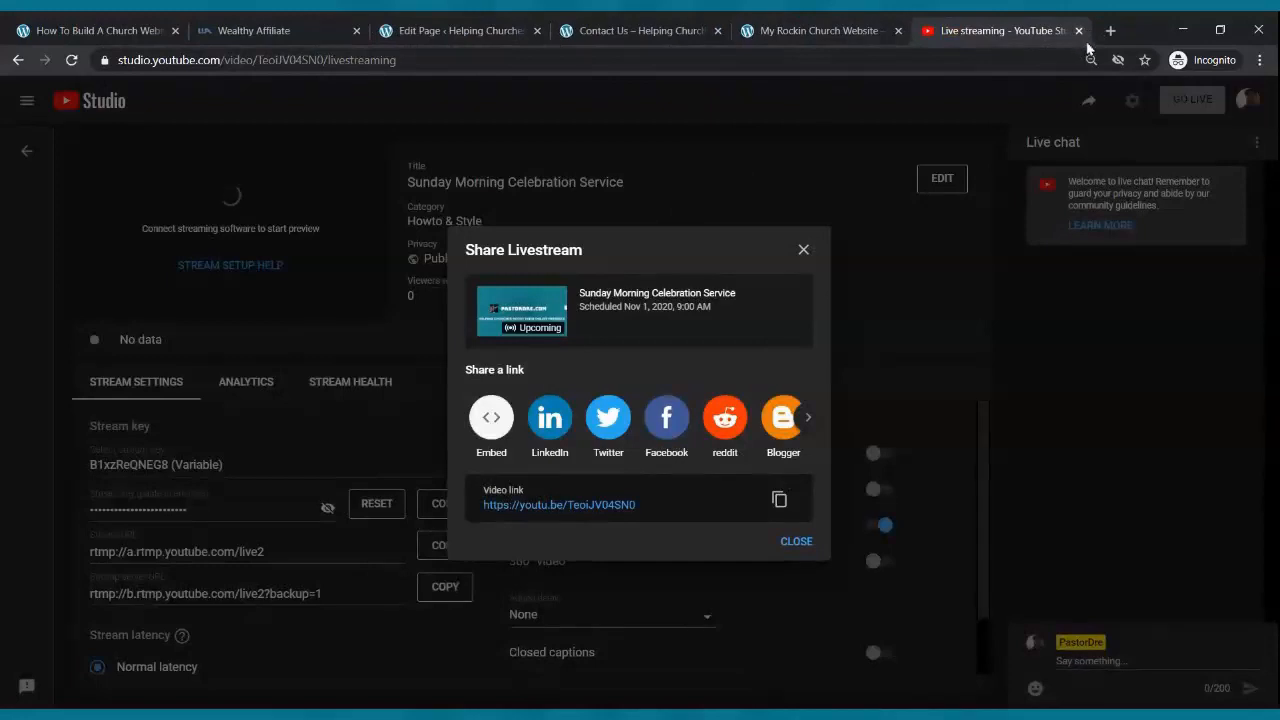
pyautogui.click(1079, 31)
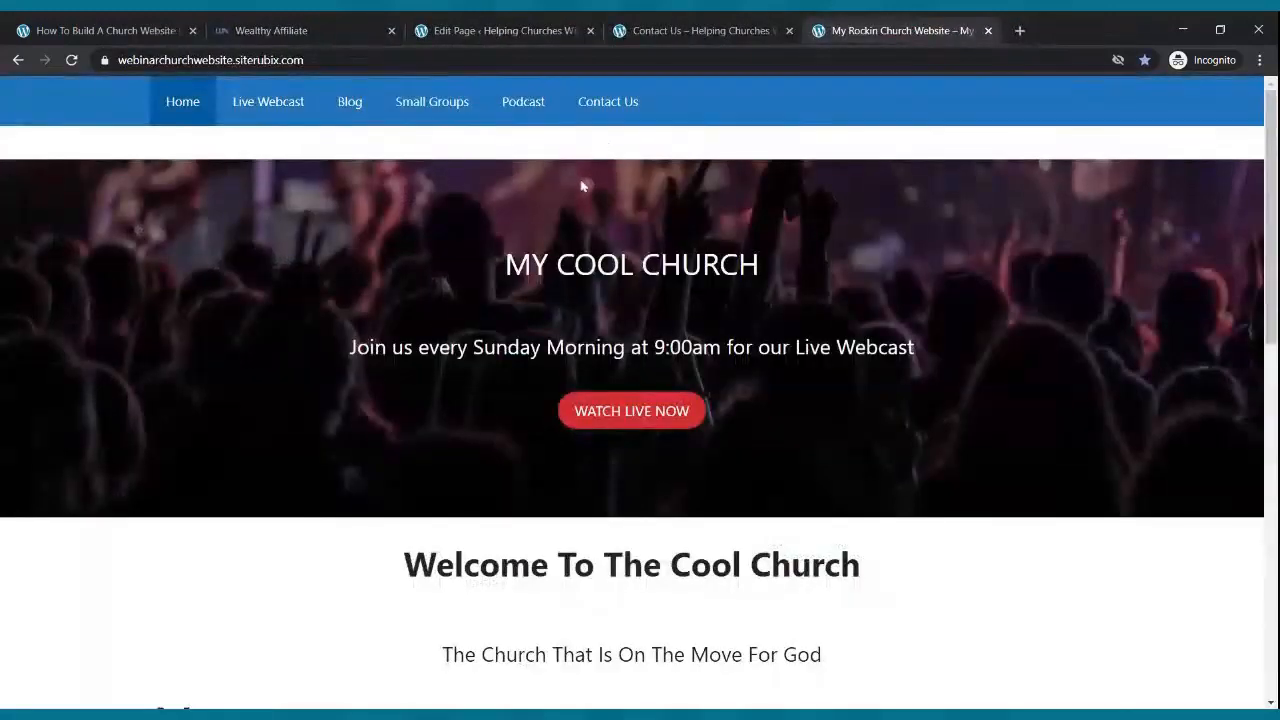
# - Open the Contact Us page in the block editor from the Pages list, plus a new blank tab
pyautogui.click(480, 34)
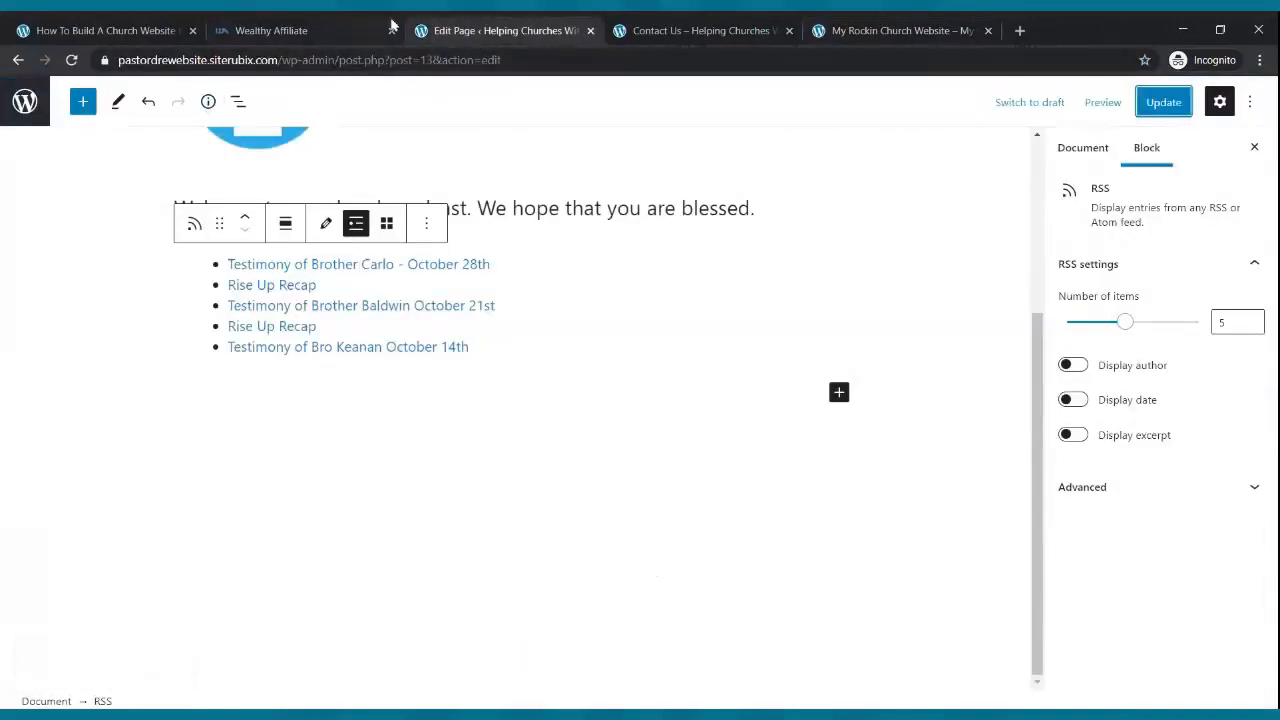
pyautogui.click(20, 112)
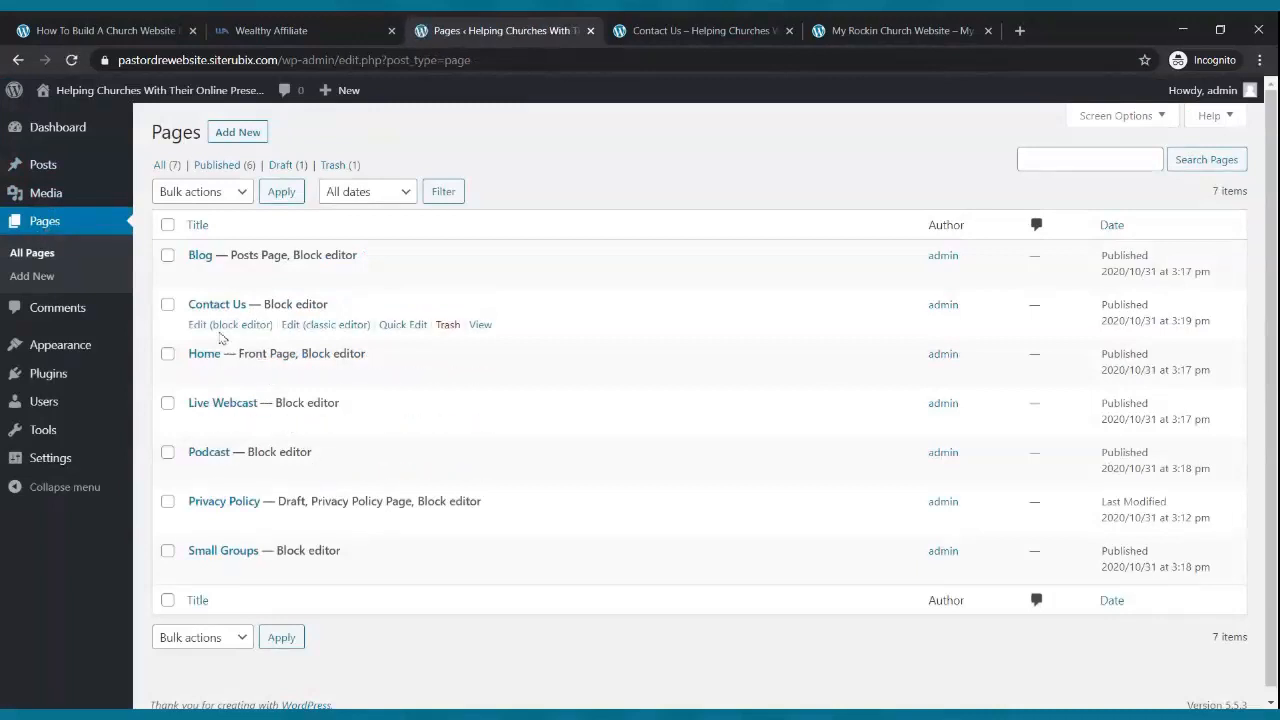
pyautogui.click(209, 327)
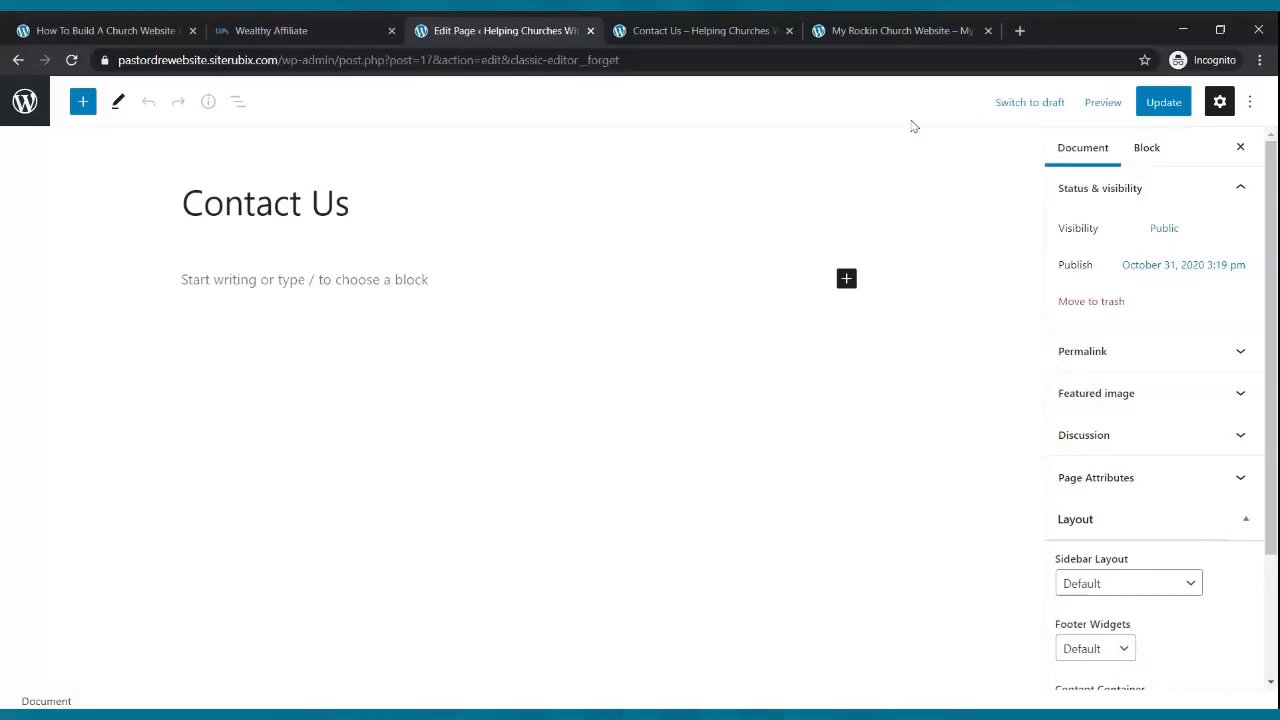
pyautogui.click(1019, 30)
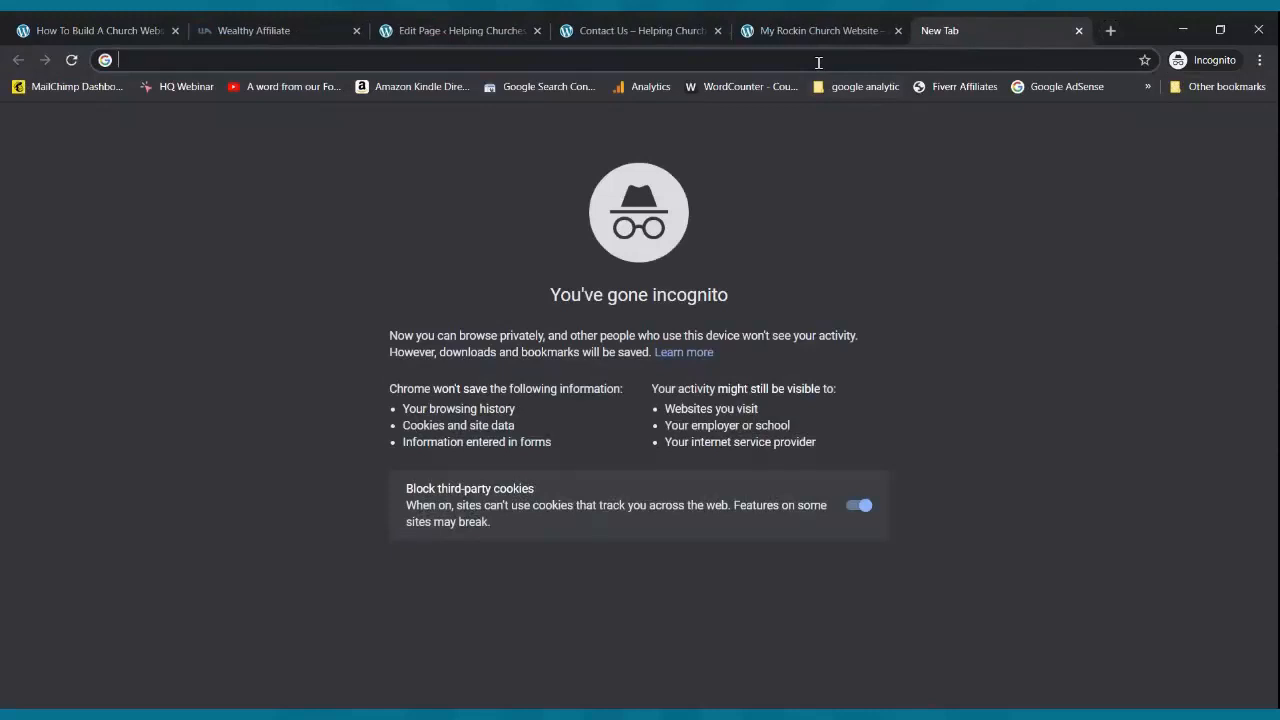
# - Load jotform.com and look over JotForm's pricing plans
pyautogui.write('jotform.com')
pyautogui.press('Return')
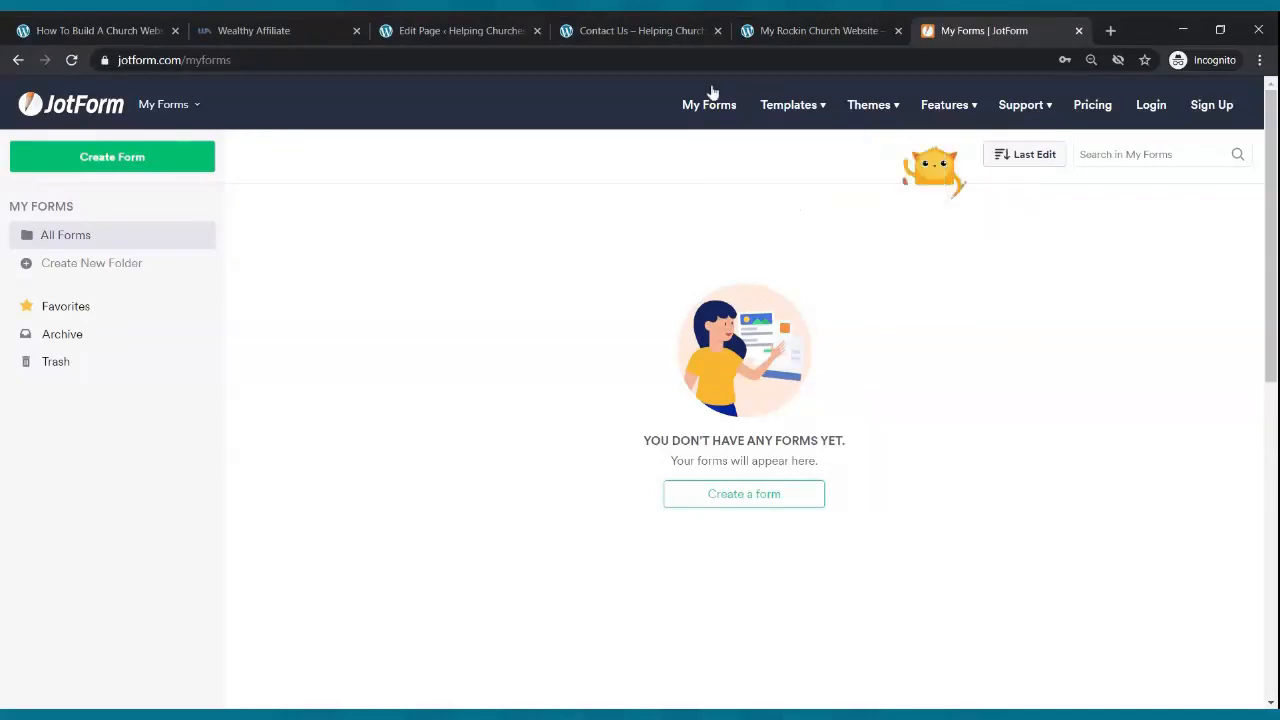
pyautogui.click(1095, 112)
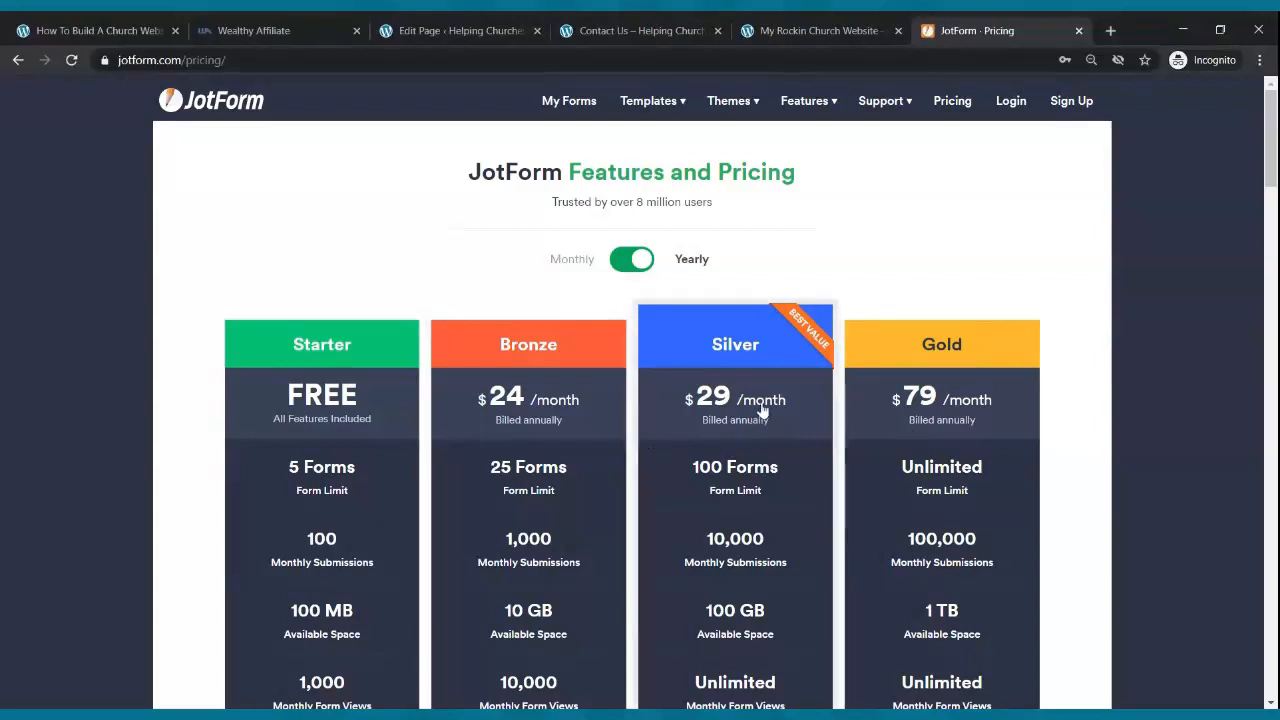
pyautogui.scroll(-2, 305, 371)
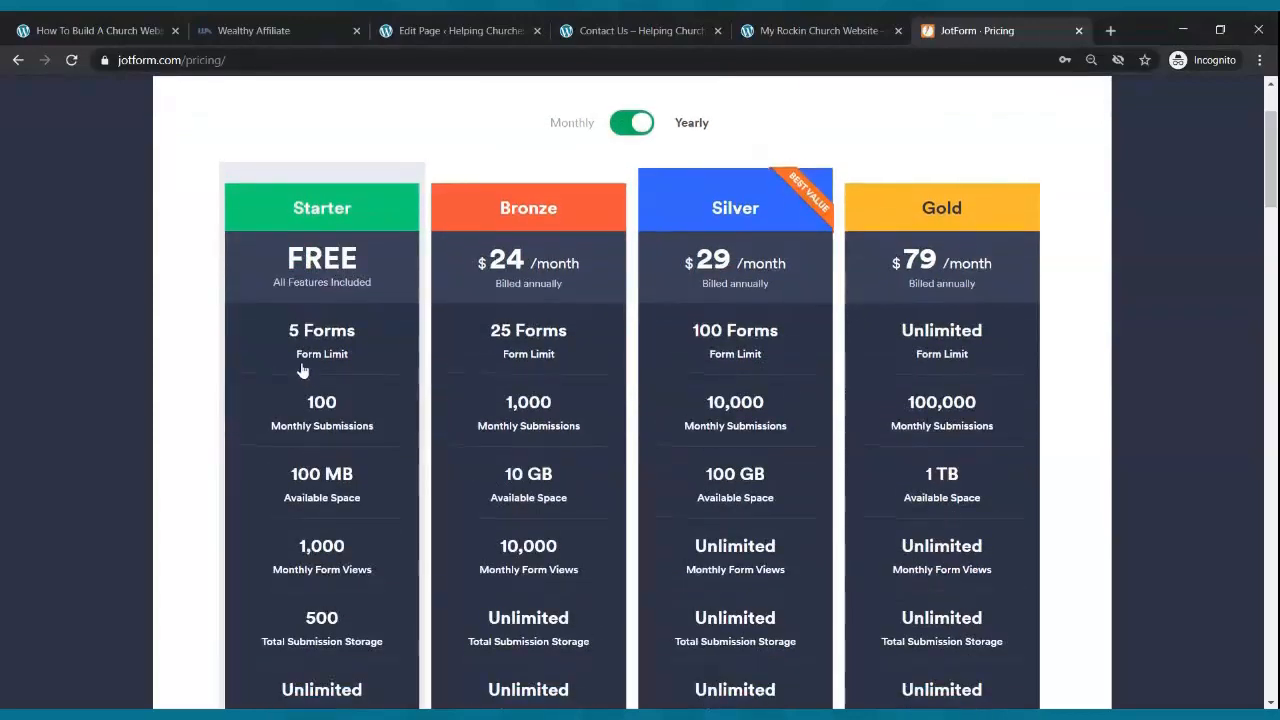
pyautogui.scroll(2, 305, 371)
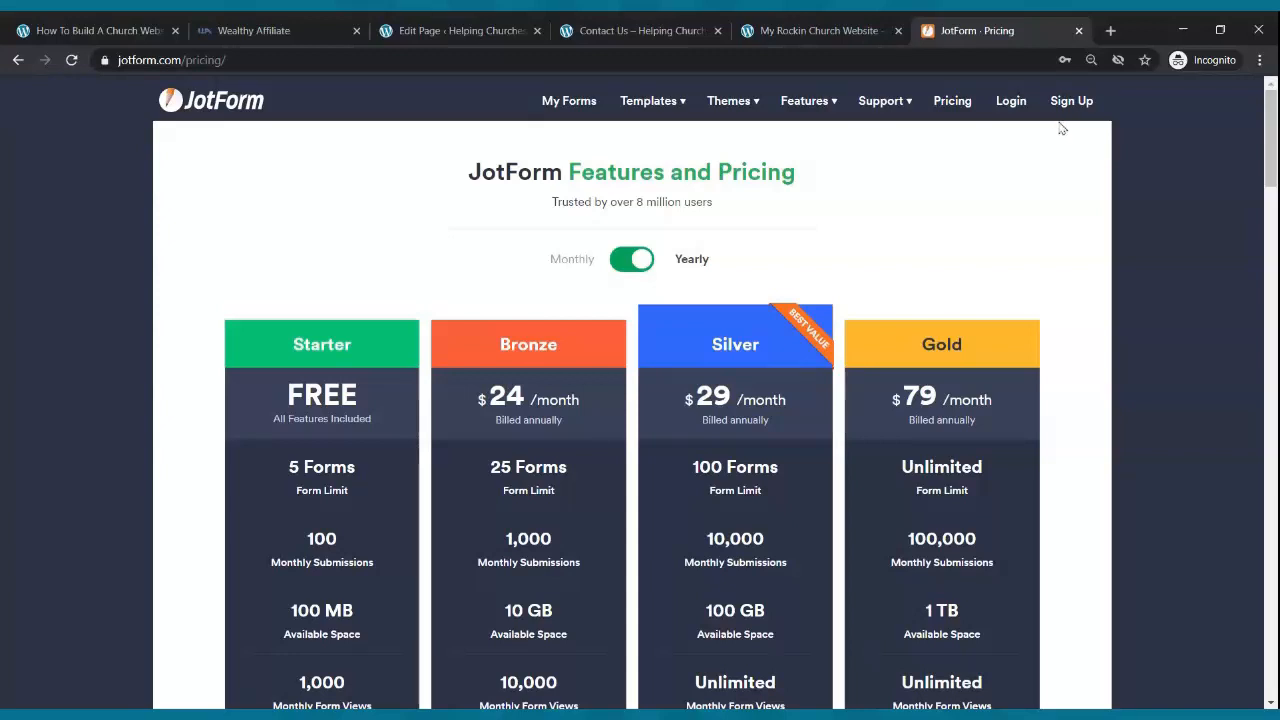
# - Log in to JotForm with the saved credentials and open the Contact Us form from My Forms
pyautogui.click(1005, 102)
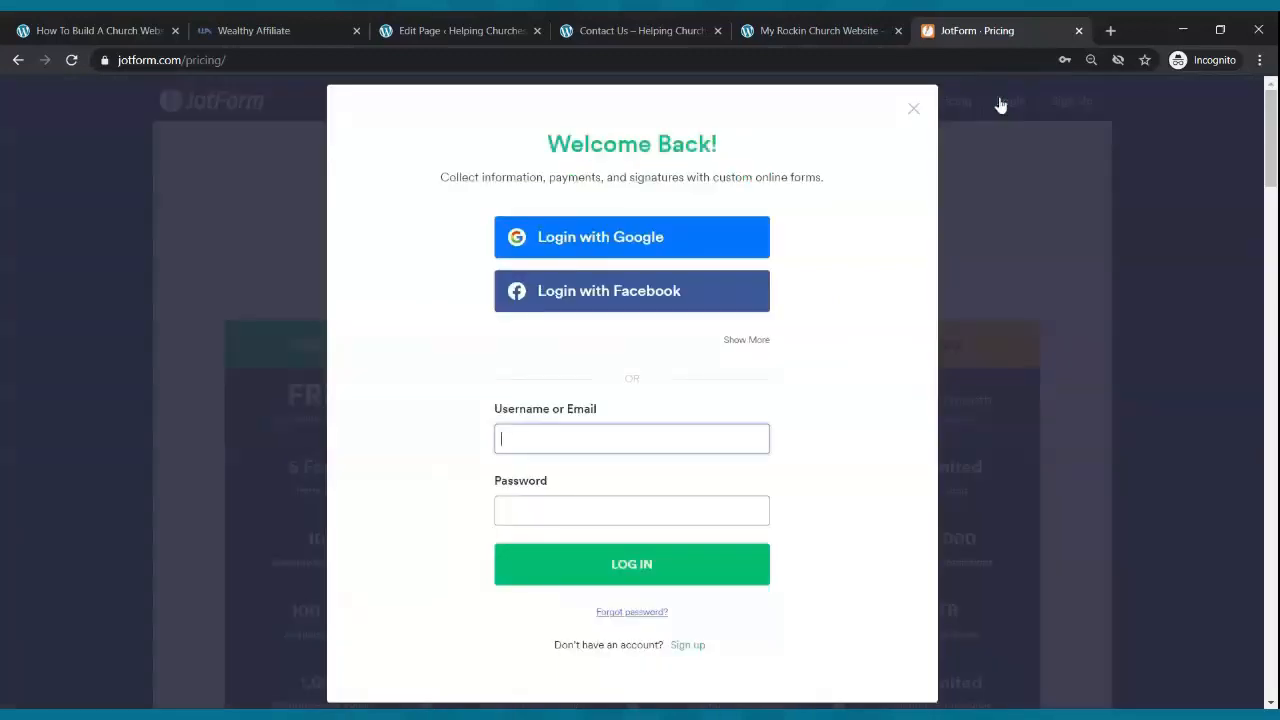
pyautogui.click(658, 439)
pyautogui.click(604, 487)
pyautogui.click(622, 564)
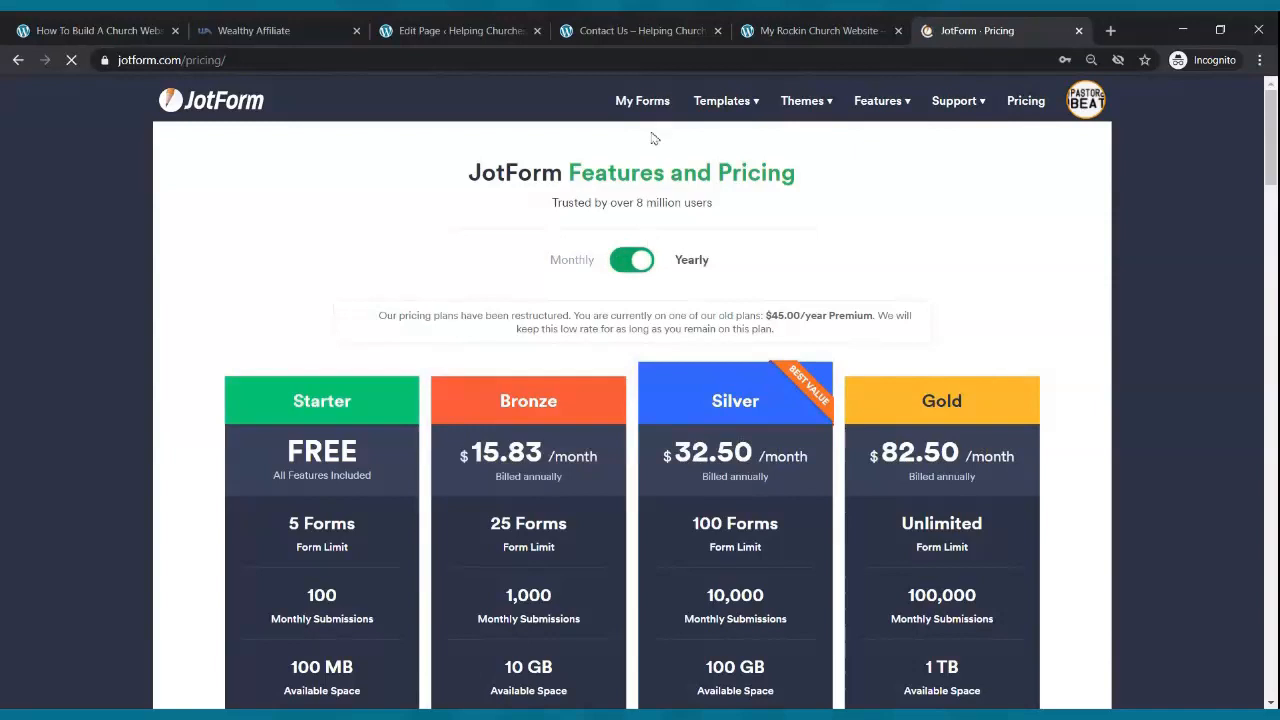
pyautogui.click(642, 102)
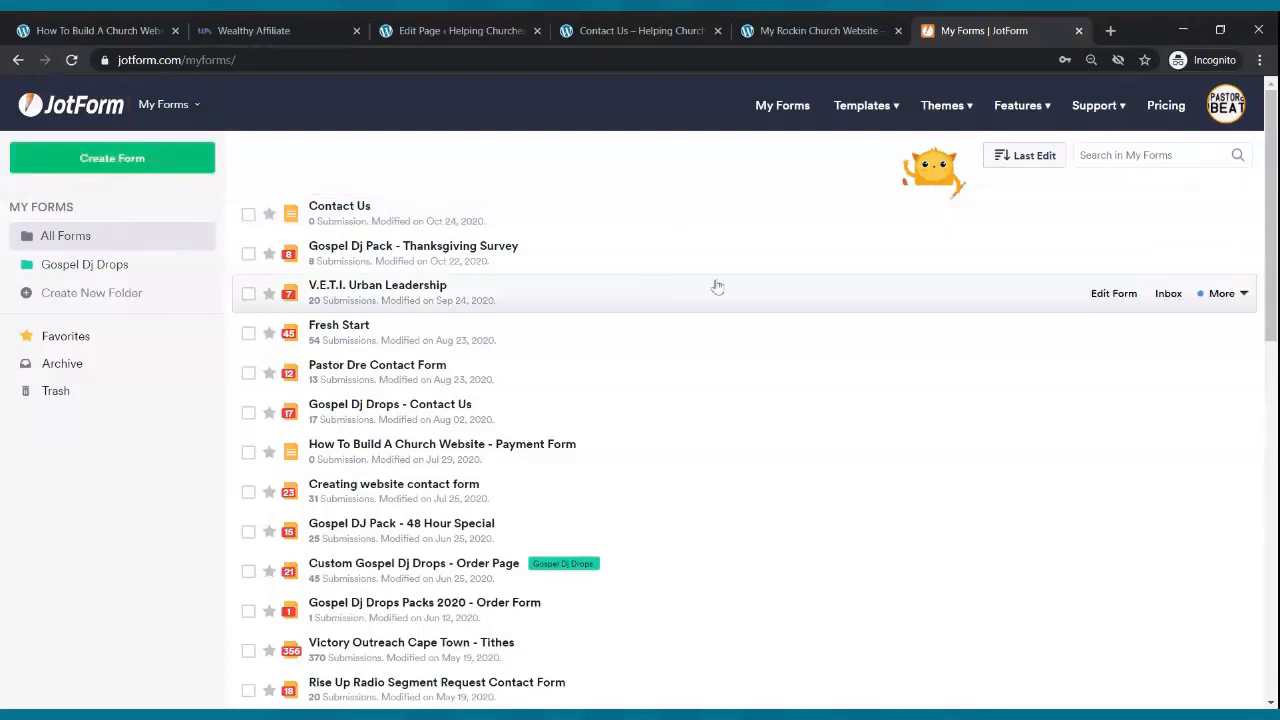
pyautogui.click(1114, 218)
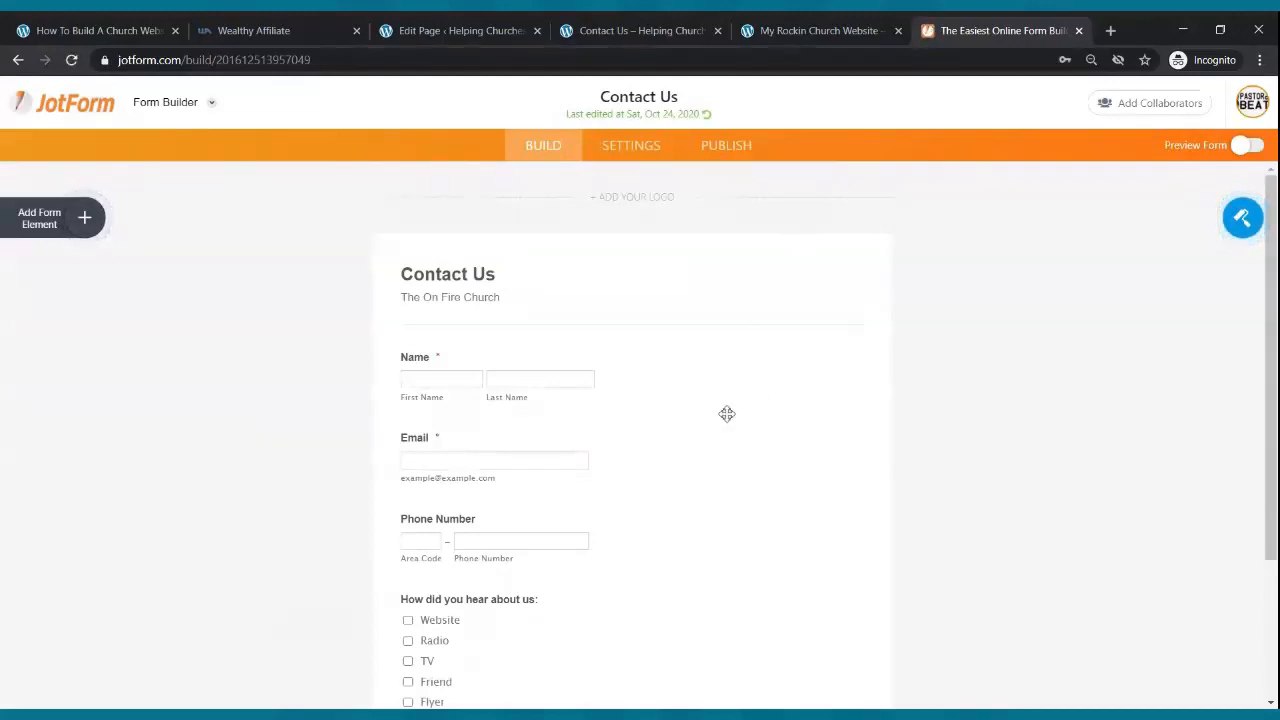
# - Trial-add Full Name and Email fields from the element list, remove both, and scroll toward Multiple Choice
pyautogui.scroll(-2, 729, 415)
pyautogui.scroll(3, 731, 416)
pyautogui.click(88, 218)
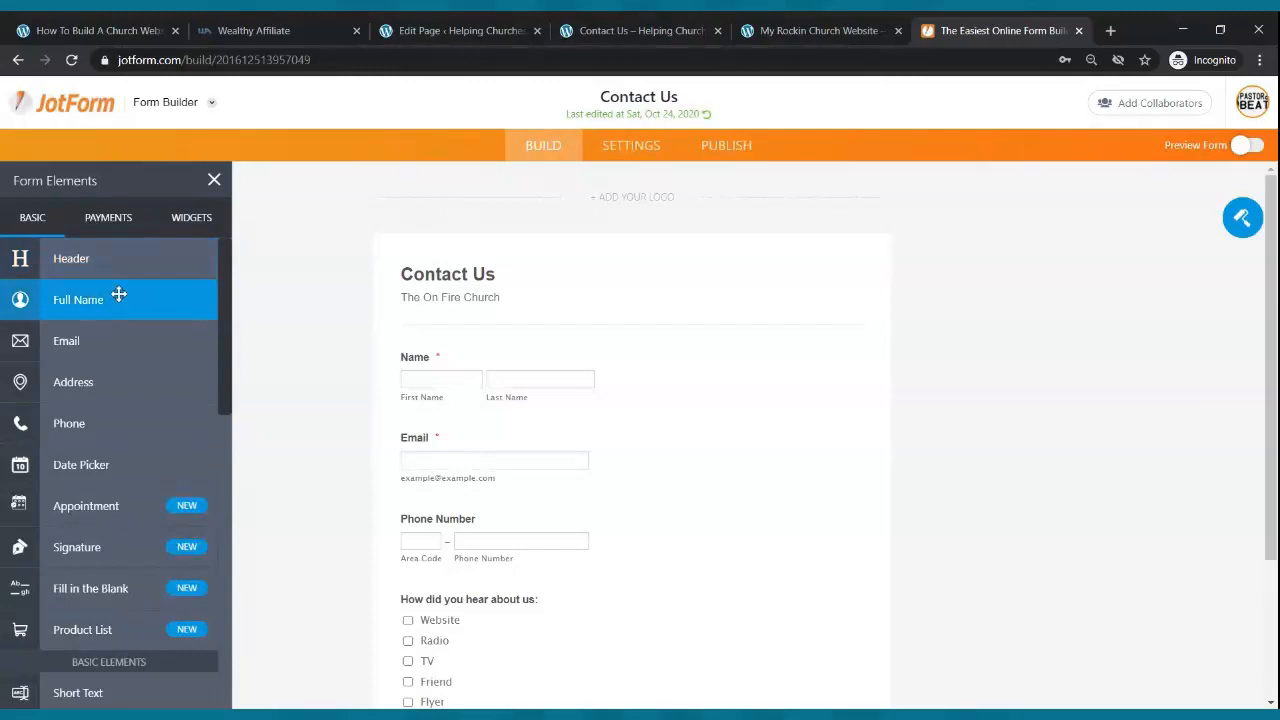
pyautogui.moveTo(116, 298); pyautogui.dragTo(530, 342)
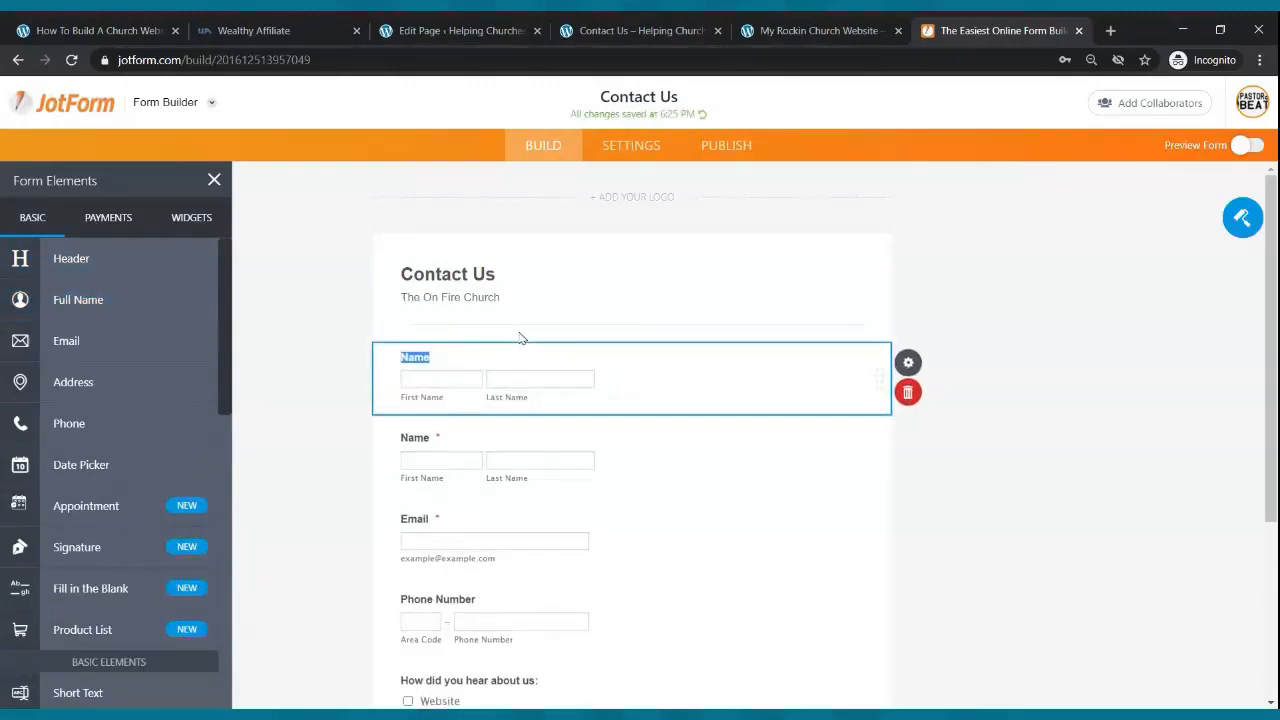
pyautogui.click(916, 393)
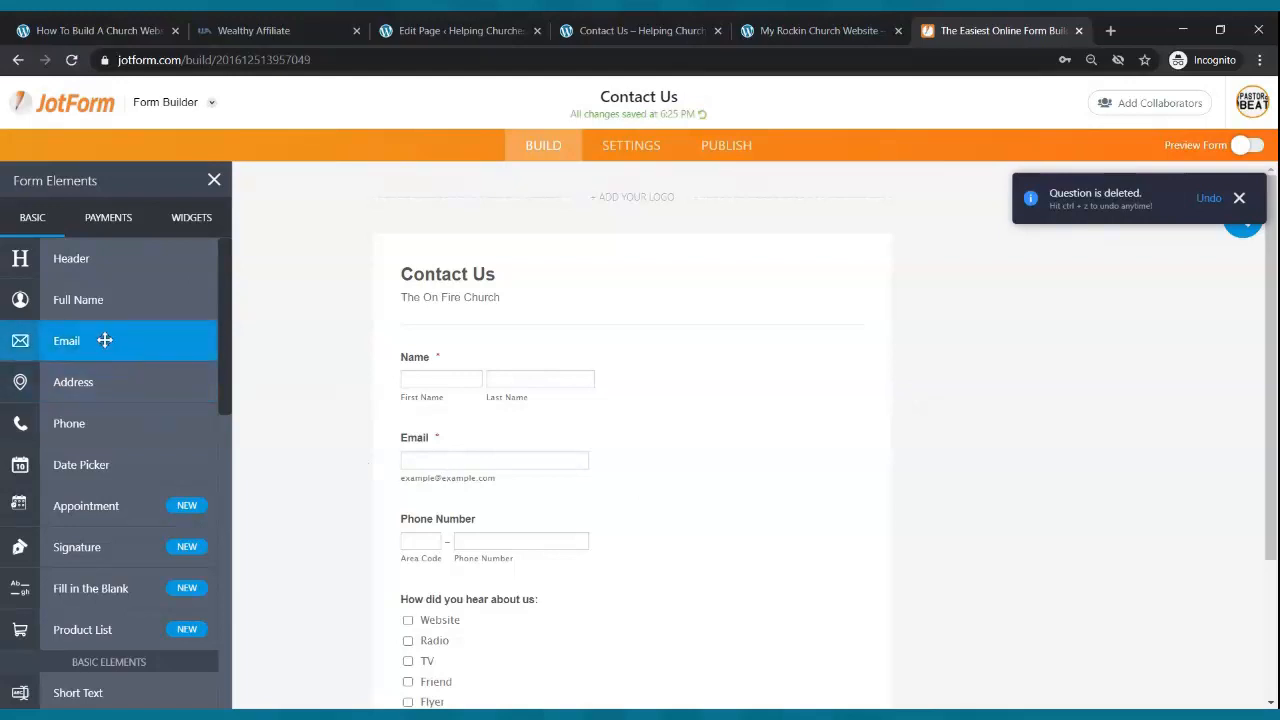
pyautogui.moveTo(104, 340); pyautogui.dragTo(531, 451)
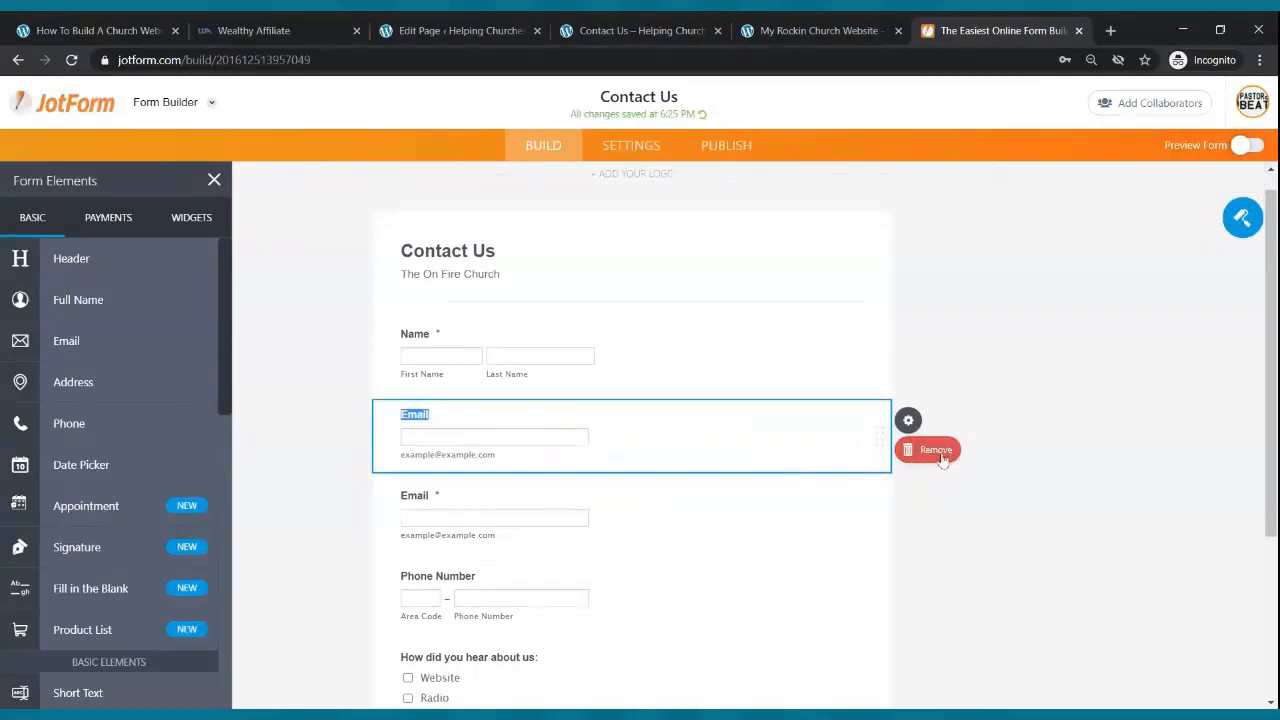
pyautogui.click(940, 452)
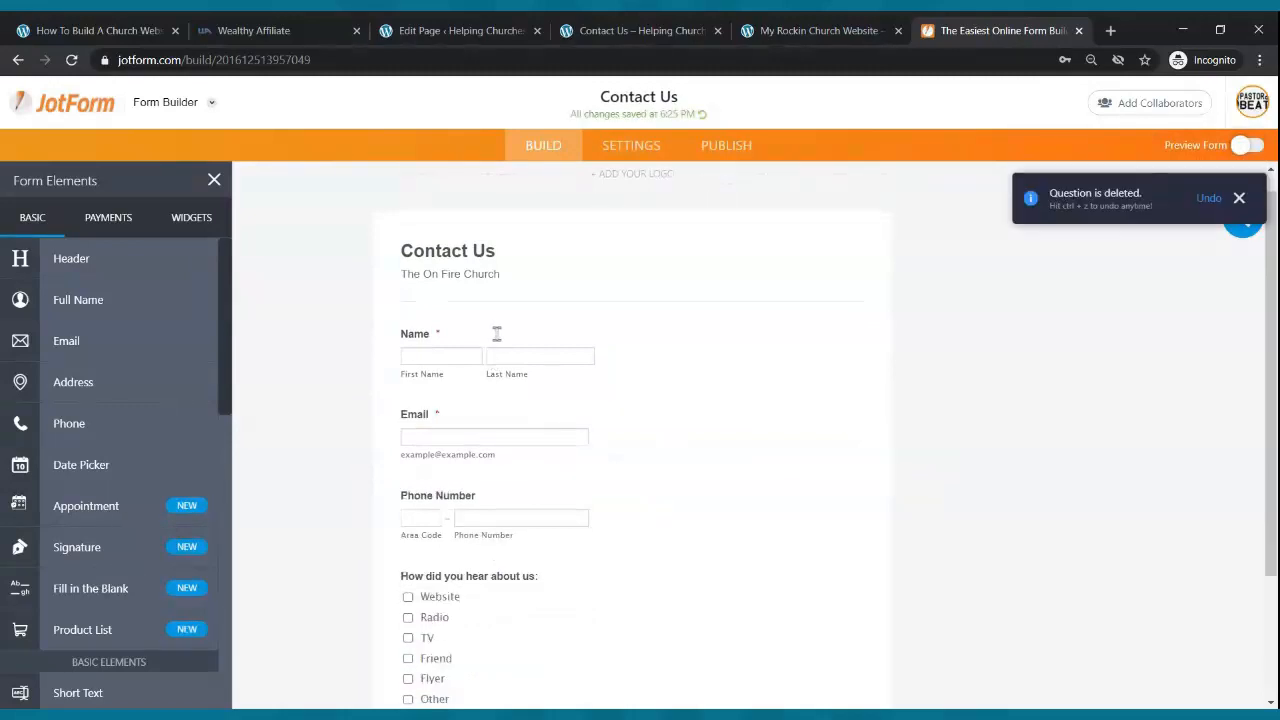
pyautogui.scroll(-2, 450, 478)
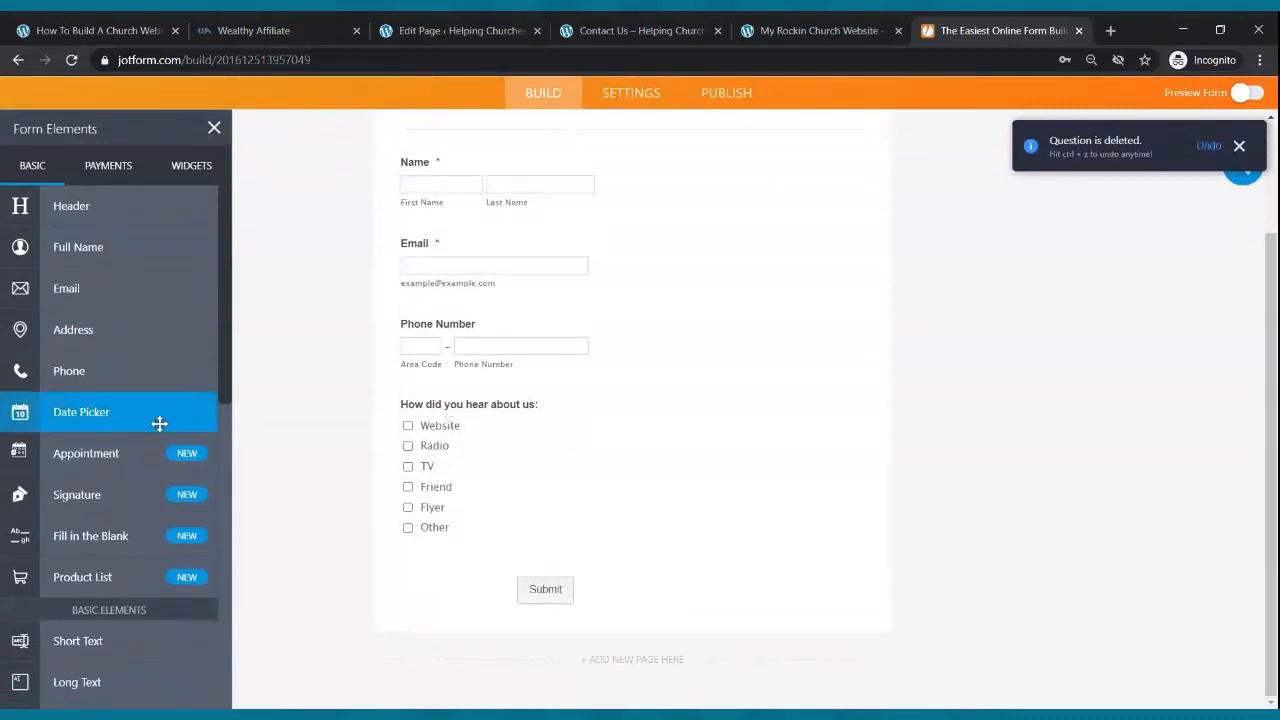
pyautogui.scroll(-5, 162, 420)
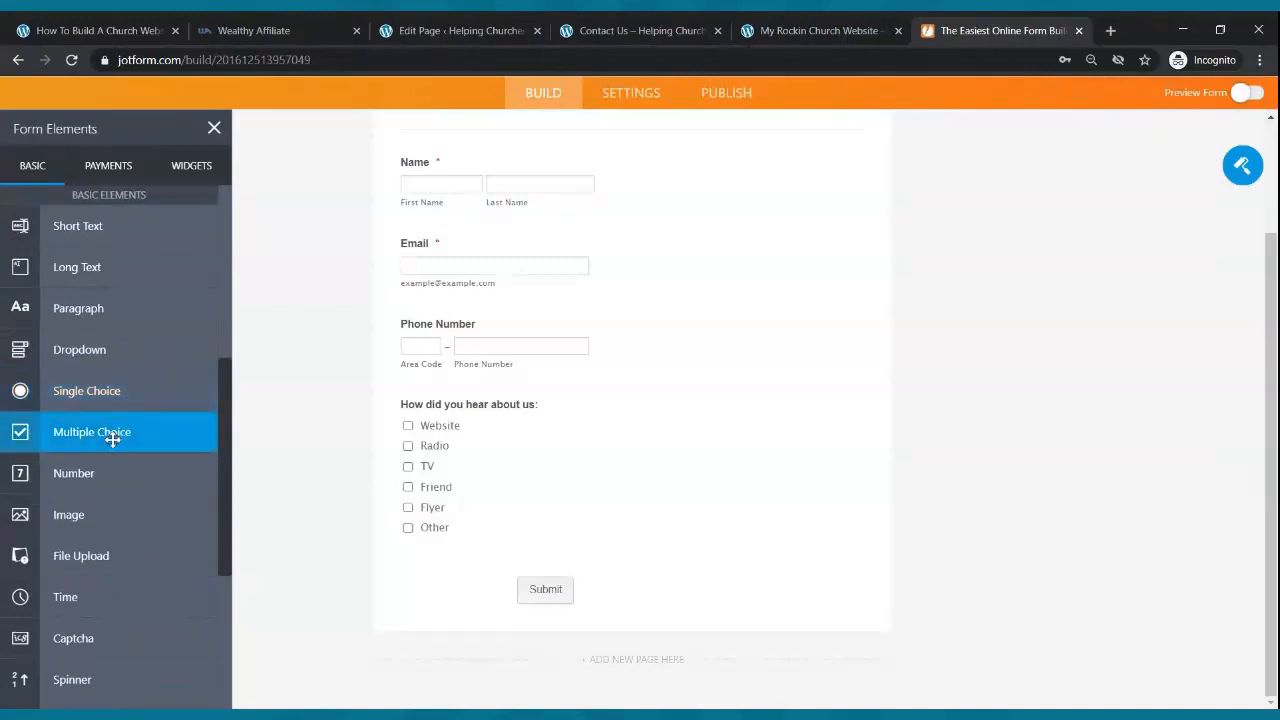
# - Add a trial multiple-choice question 'How...' with Website and Radio as its first options
pyautogui.moveTo(107, 432); pyautogui.dragTo(566, 400)
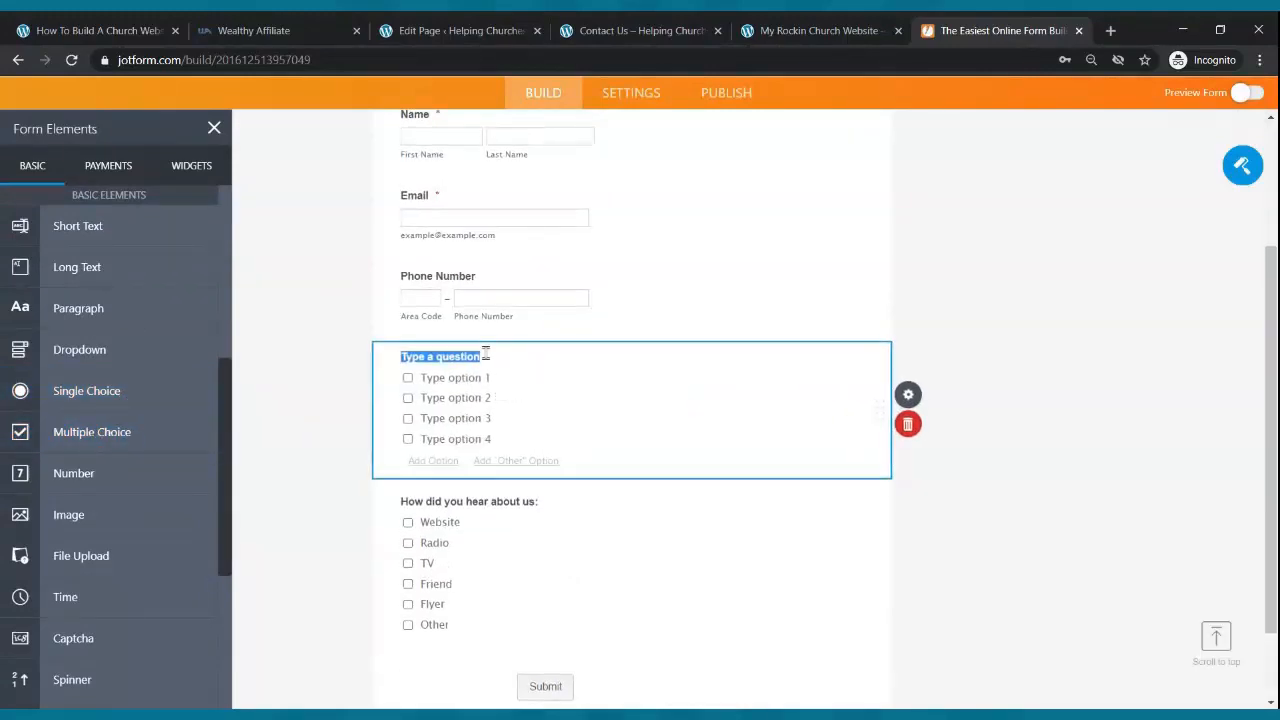
pyautogui.write('How did you hear about us:')
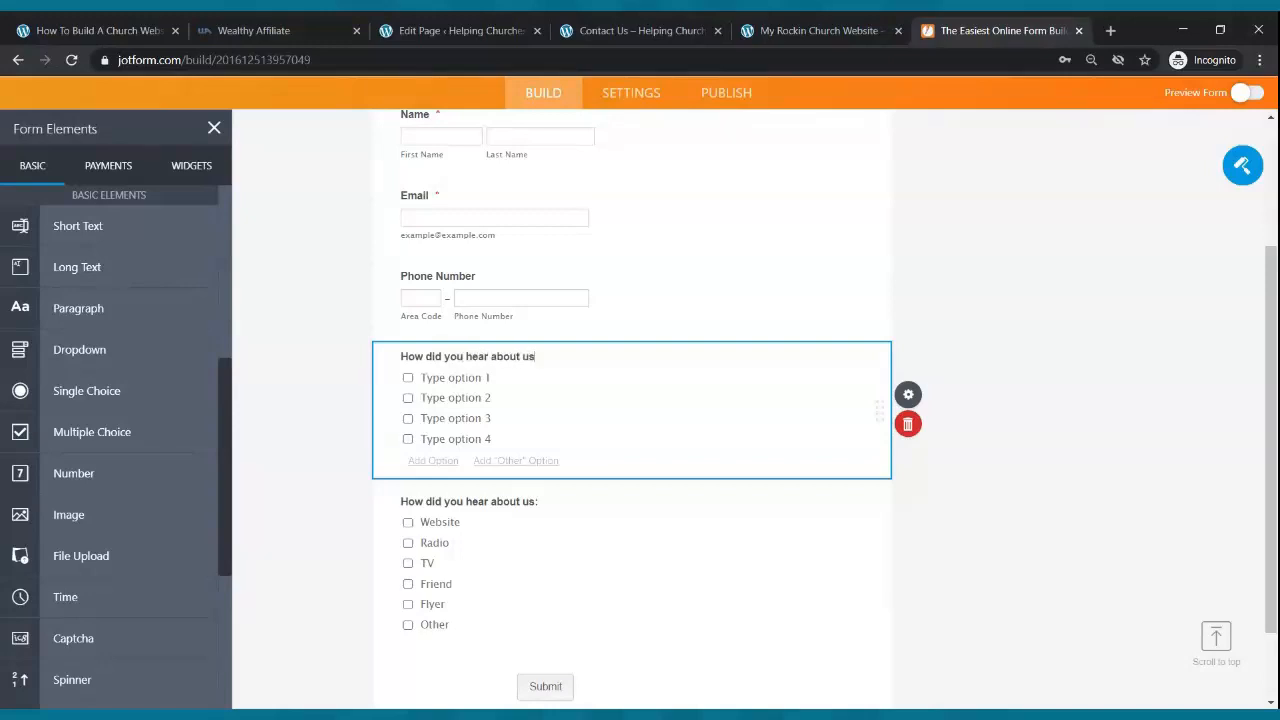
pyautogui.click(440, 380)
pyautogui.write('Webs')
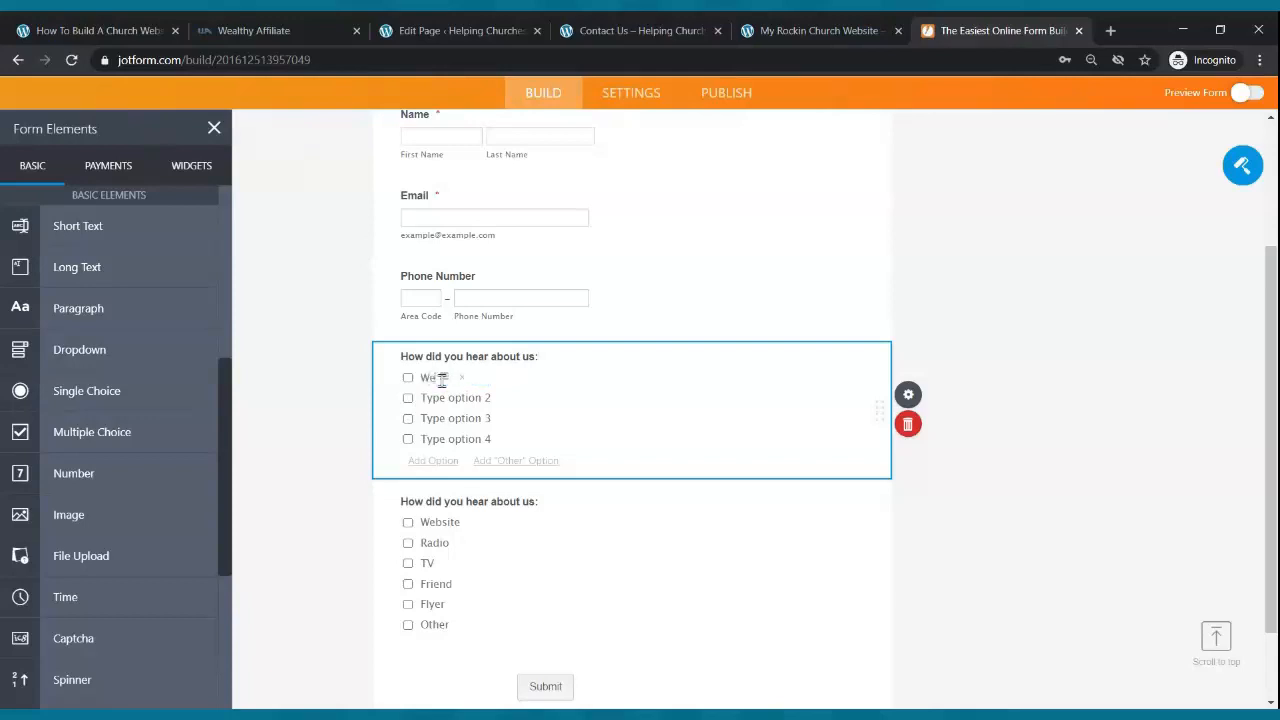
pyautogui.write('ite')
pyautogui.press('BackSpace')
pyautogui.press('BackSpace')
pyautogui.write('site')
pyautogui.click(478, 399)
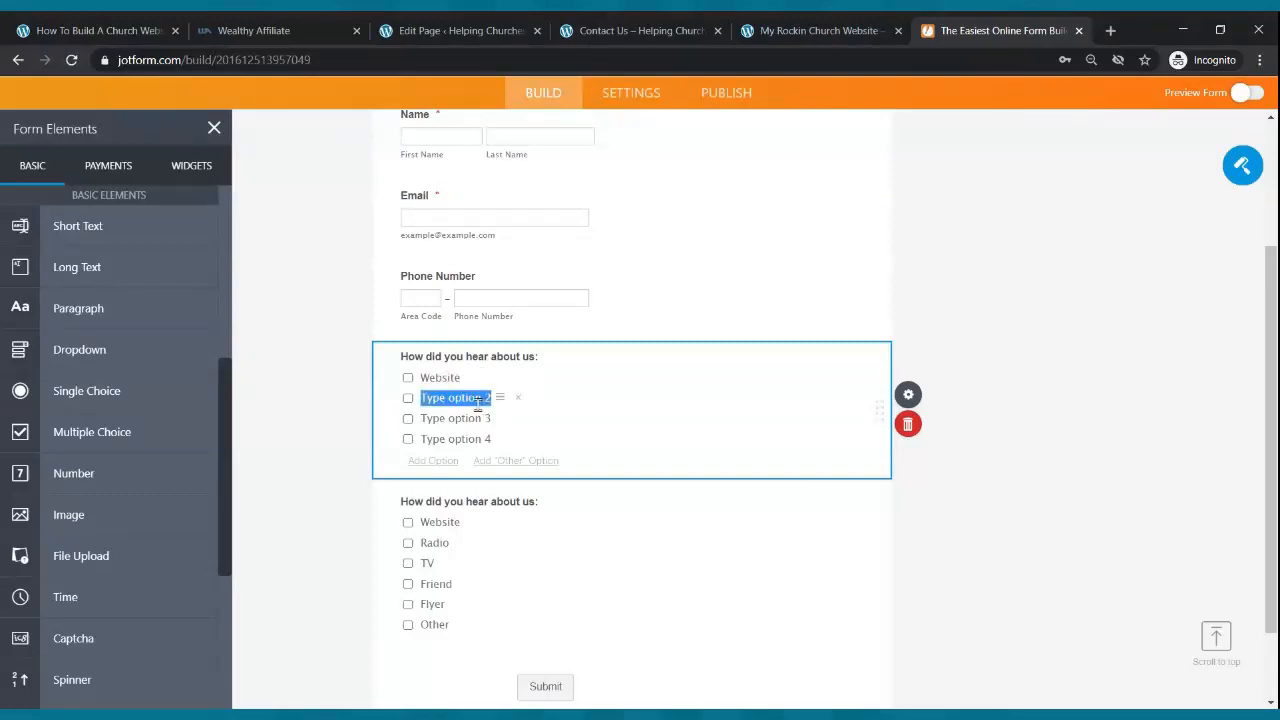
pyautogui.write('Radio')
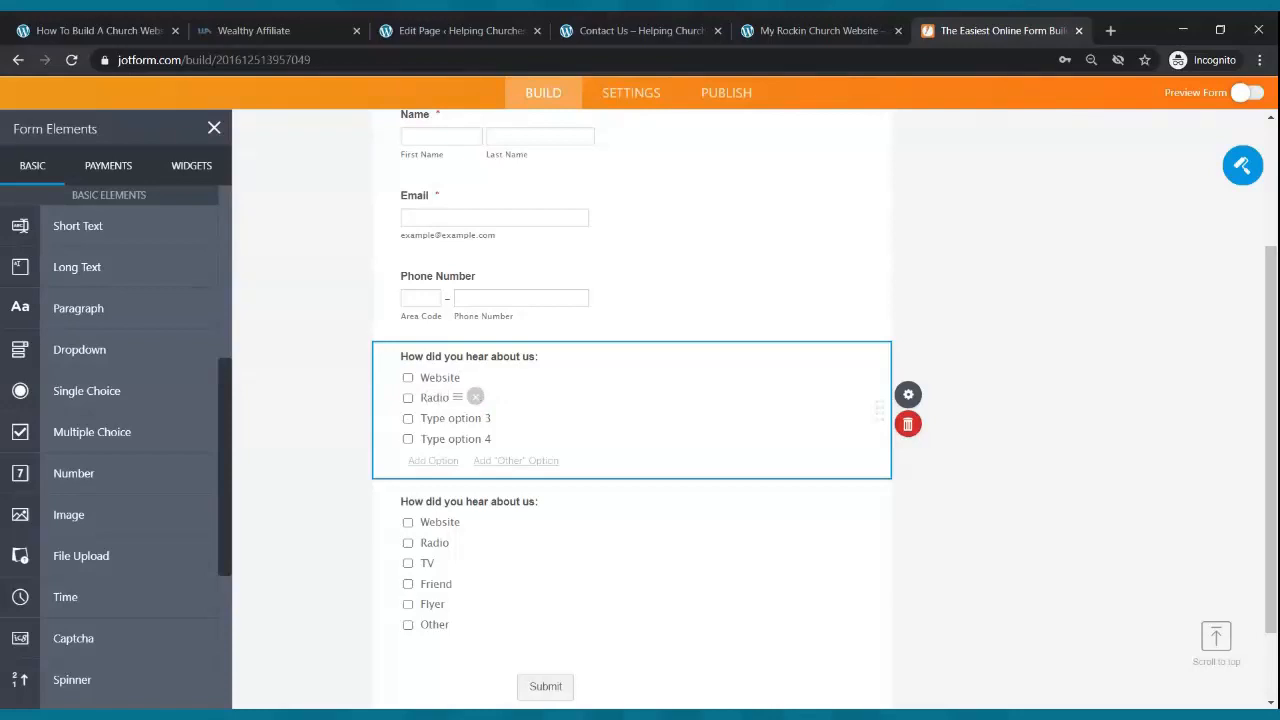
# - Add Flyer, Friend and Other options, then delete that duplicate referral question
pyautogui.click(428, 420)
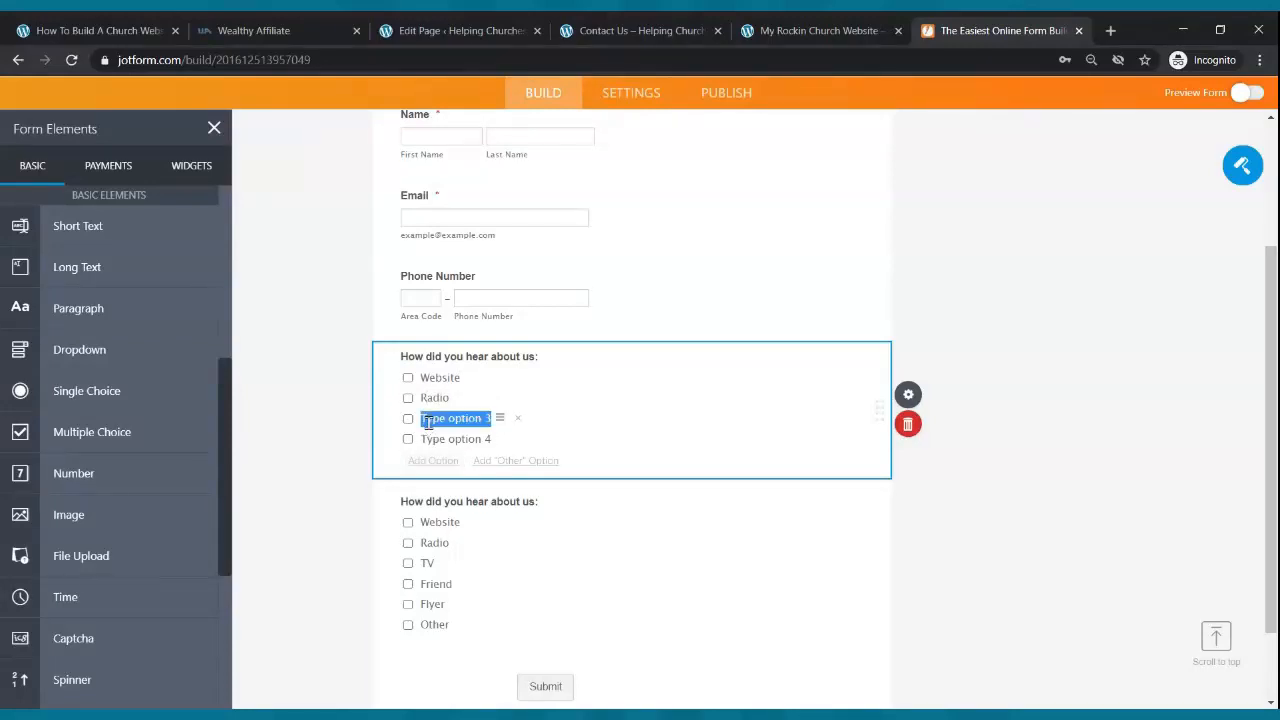
pyautogui.write('Flyer')
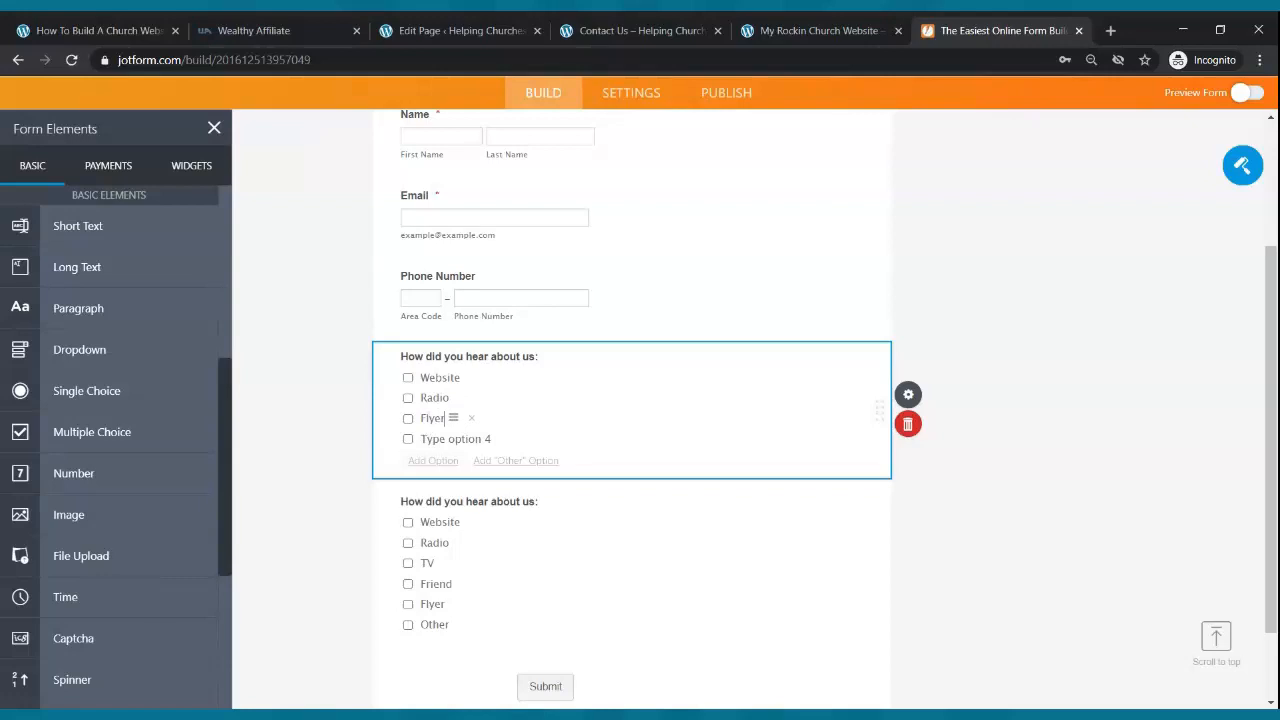
pyautogui.click(431, 440)
pyautogui.write('Fliend')
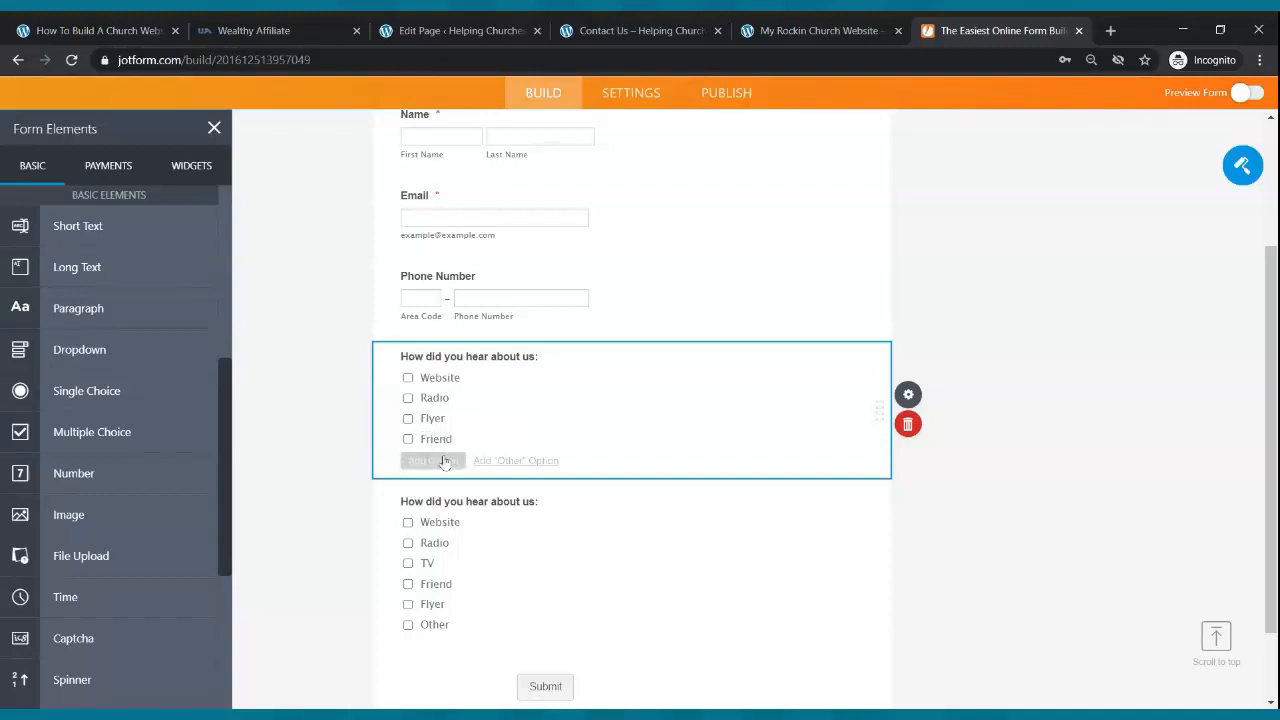
pyautogui.click(432, 461)
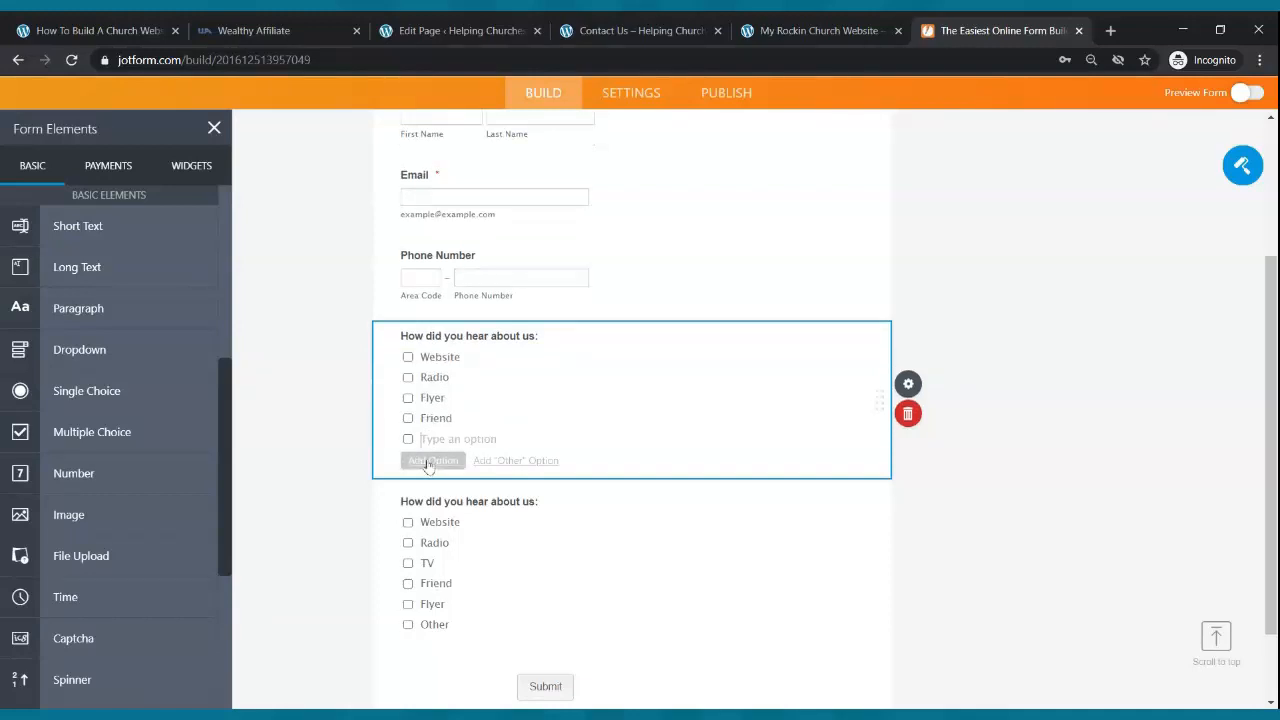
pyautogui.write('Other')
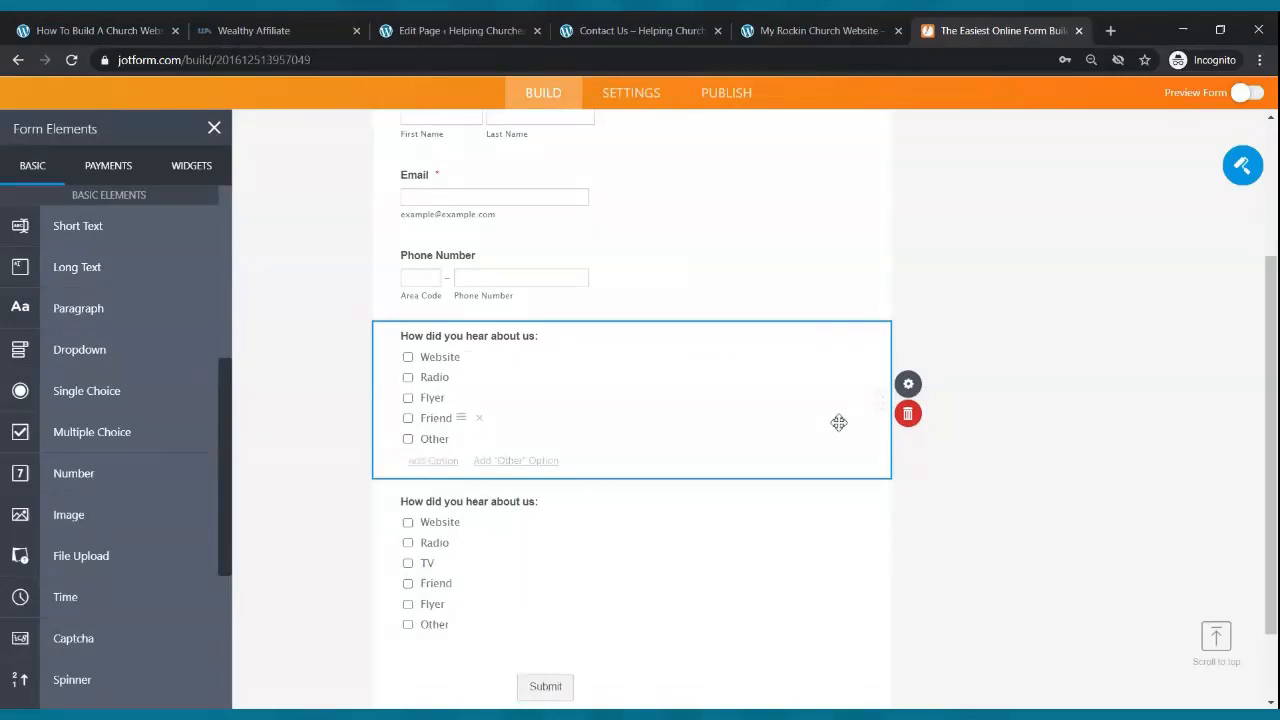
pyautogui.click(912, 425)
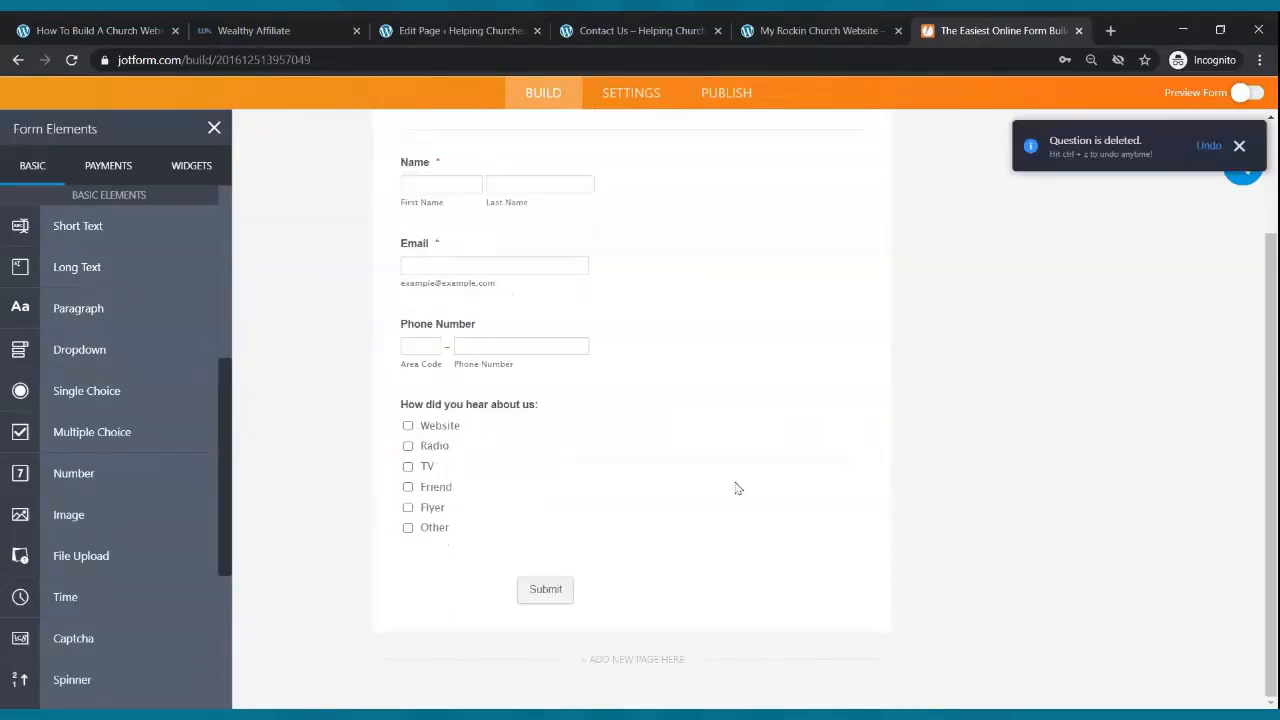
pyautogui.scroll(2, 734, 483)
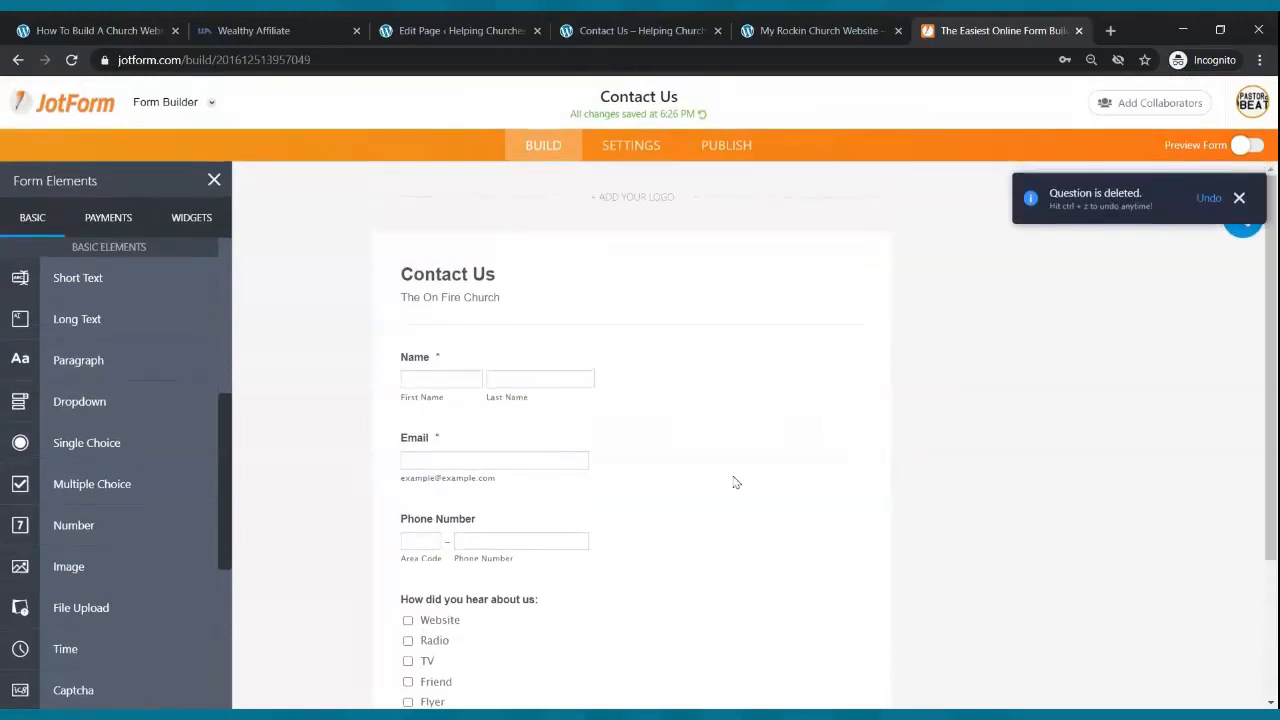
# - Copy the Contact Us form's embed code from JotForm's Publish > Embed options
pyautogui.scroll(-2, 734, 483)
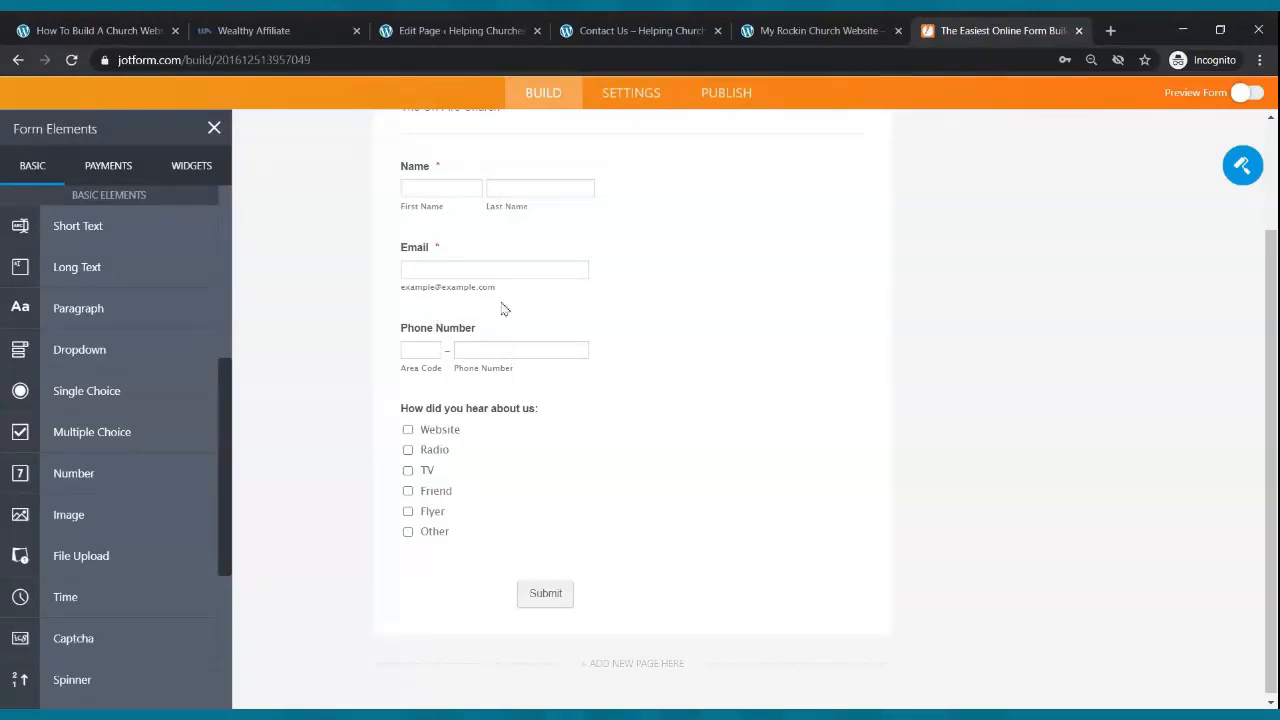
pyautogui.scroll(3, 577, 340)
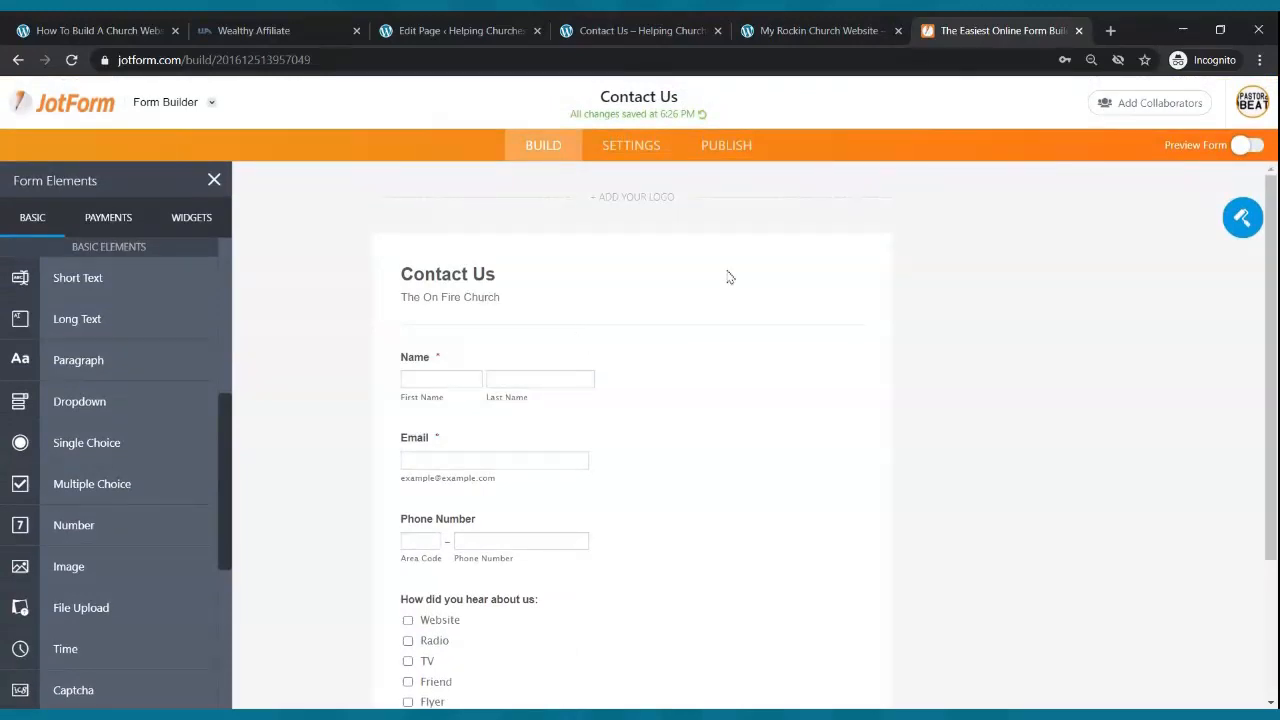
pyautogui.click(657, 149)
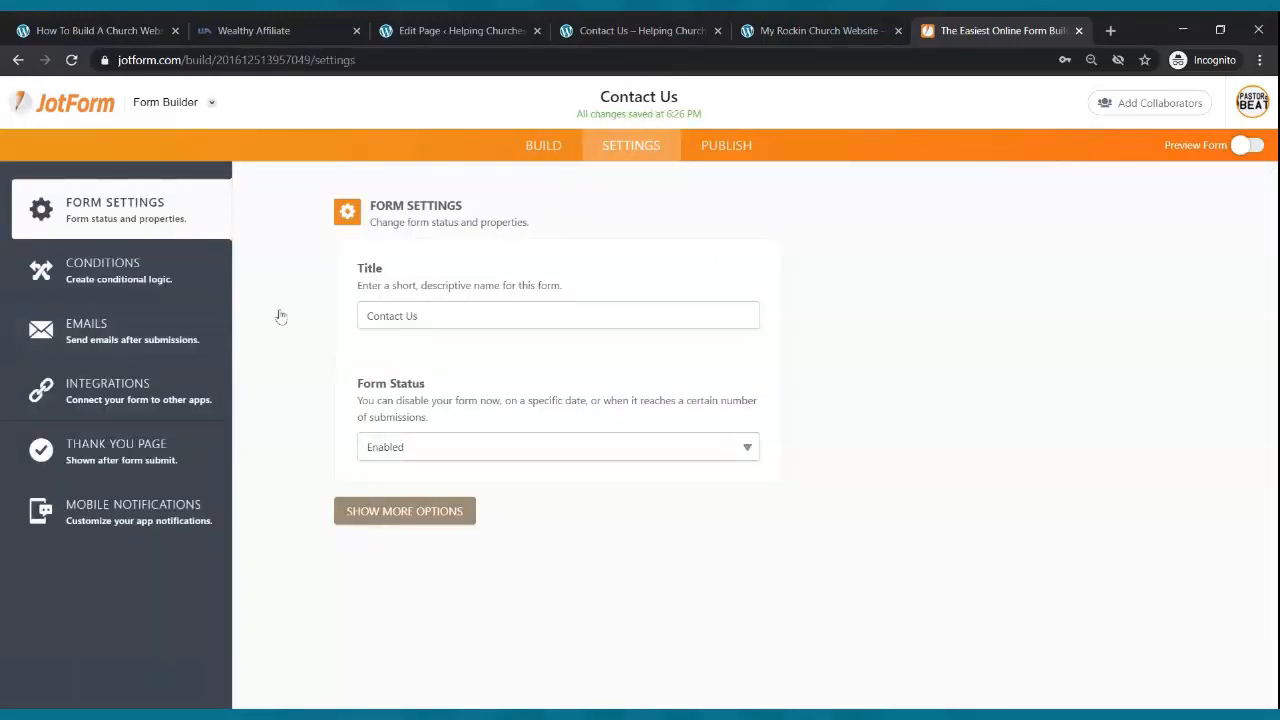
pyautogui.click(728, 148)
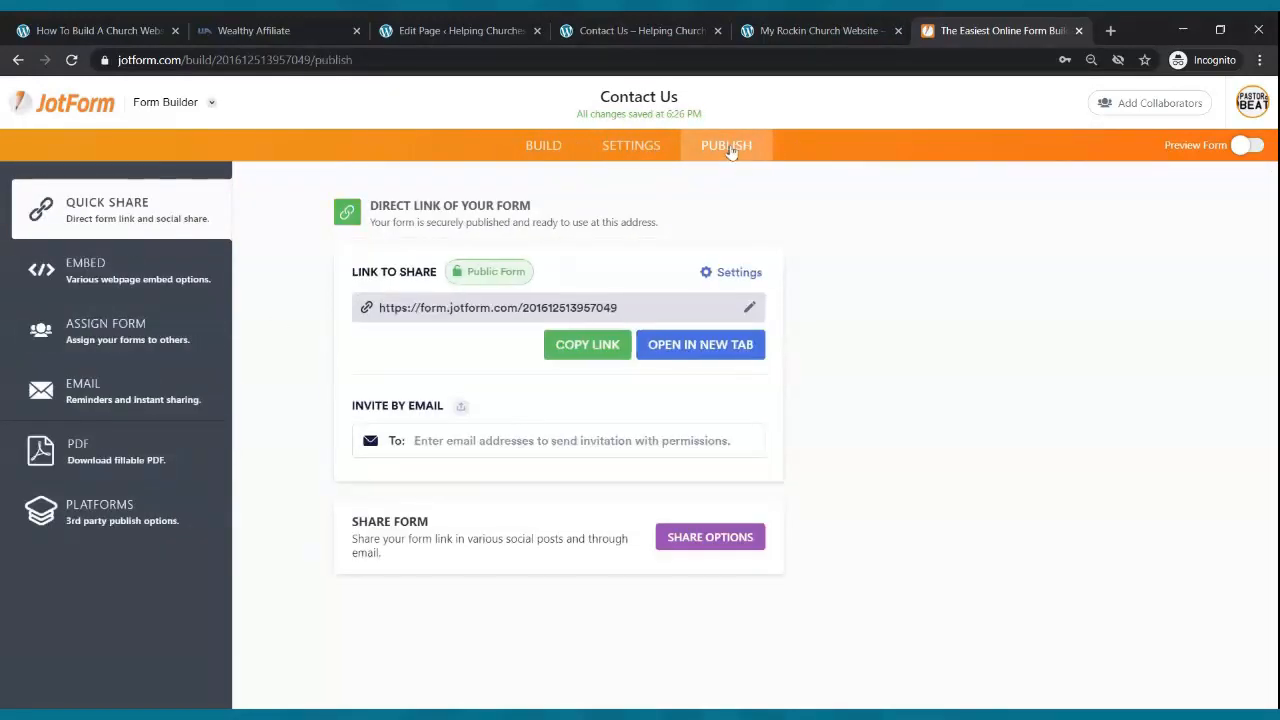
pyautogui.click(140, 284)
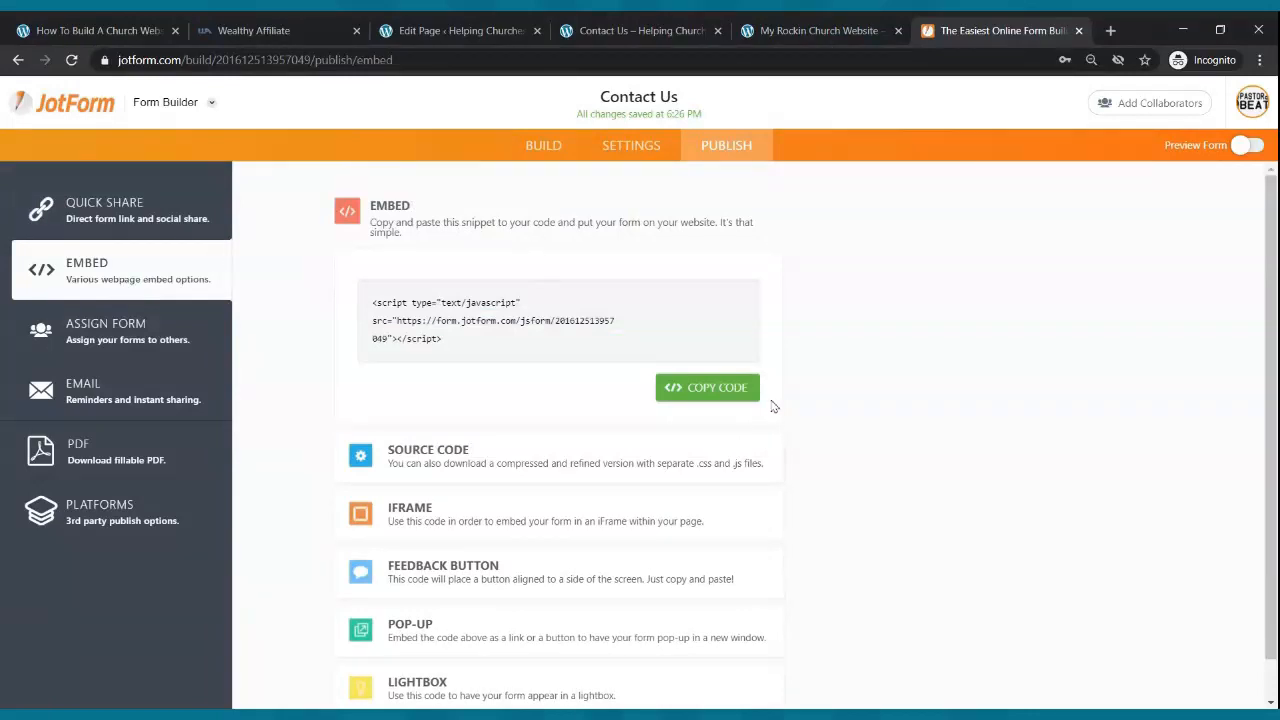
pyautogui.click(706, 387)
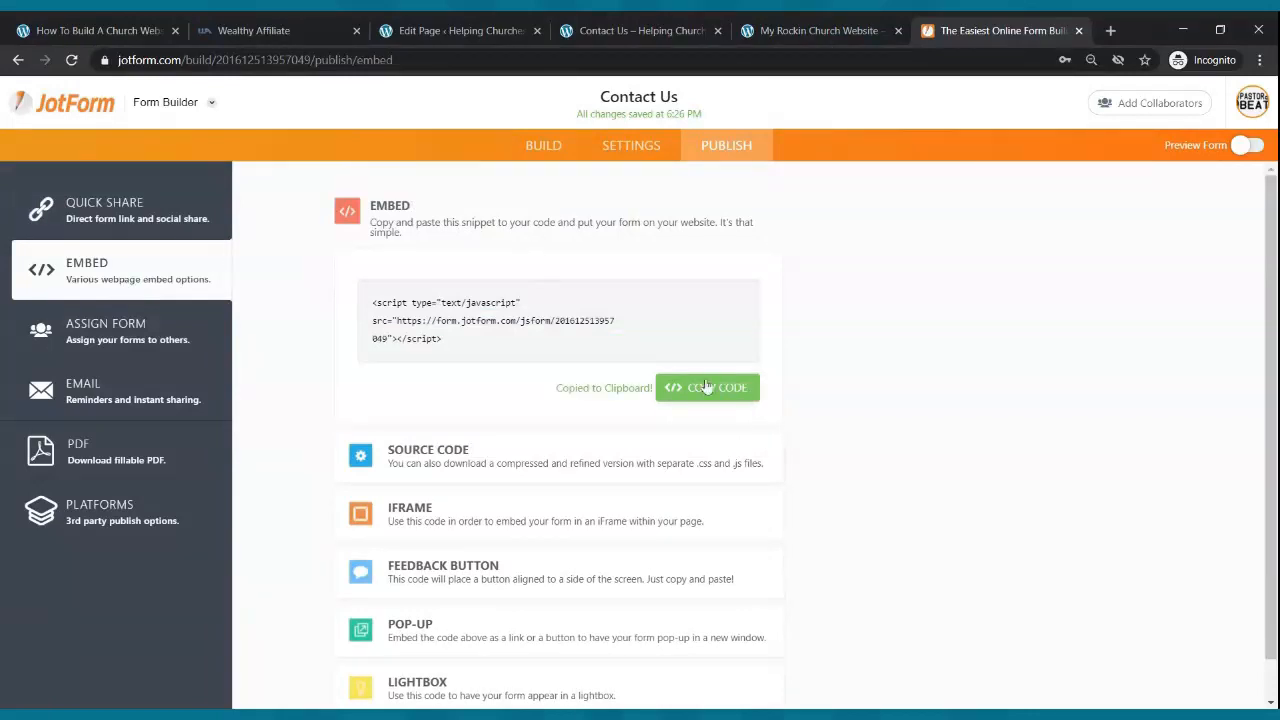
pyautogui.click(463, 25)
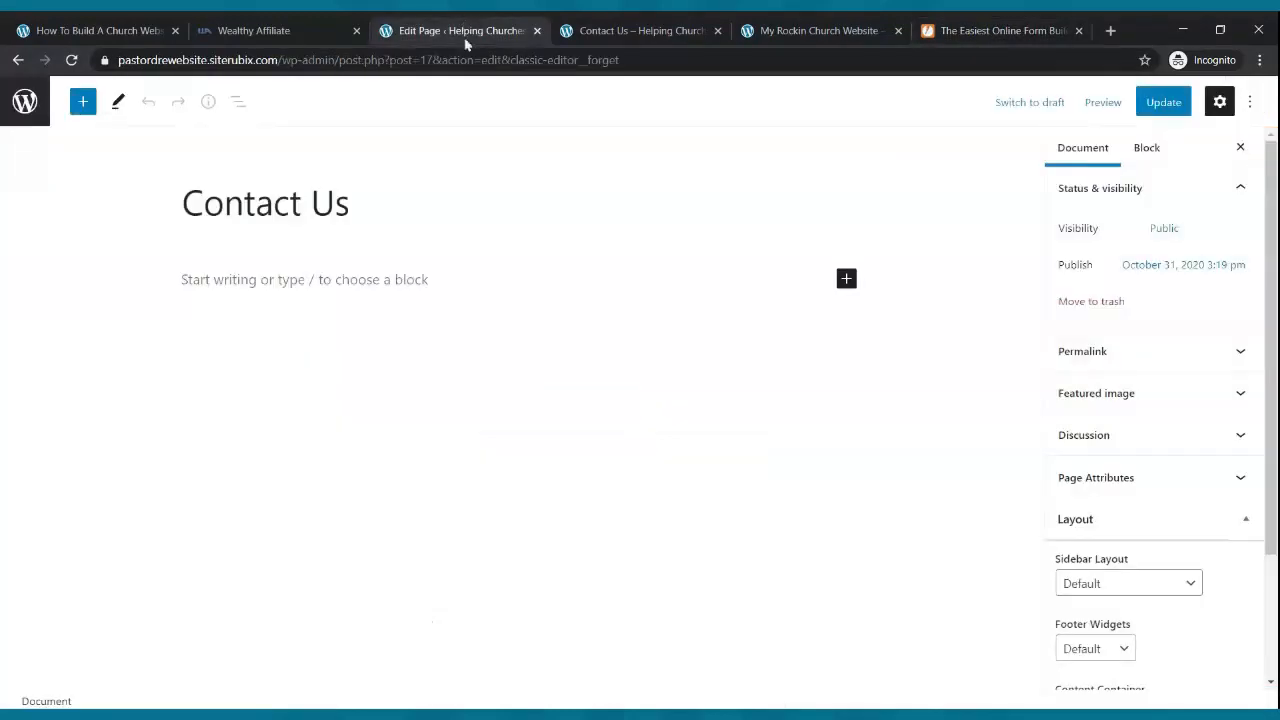
# - Add a Custom HTML block with the pasted JotForm embed script and update the Contact Us page
pyautogui.click(314, 279)
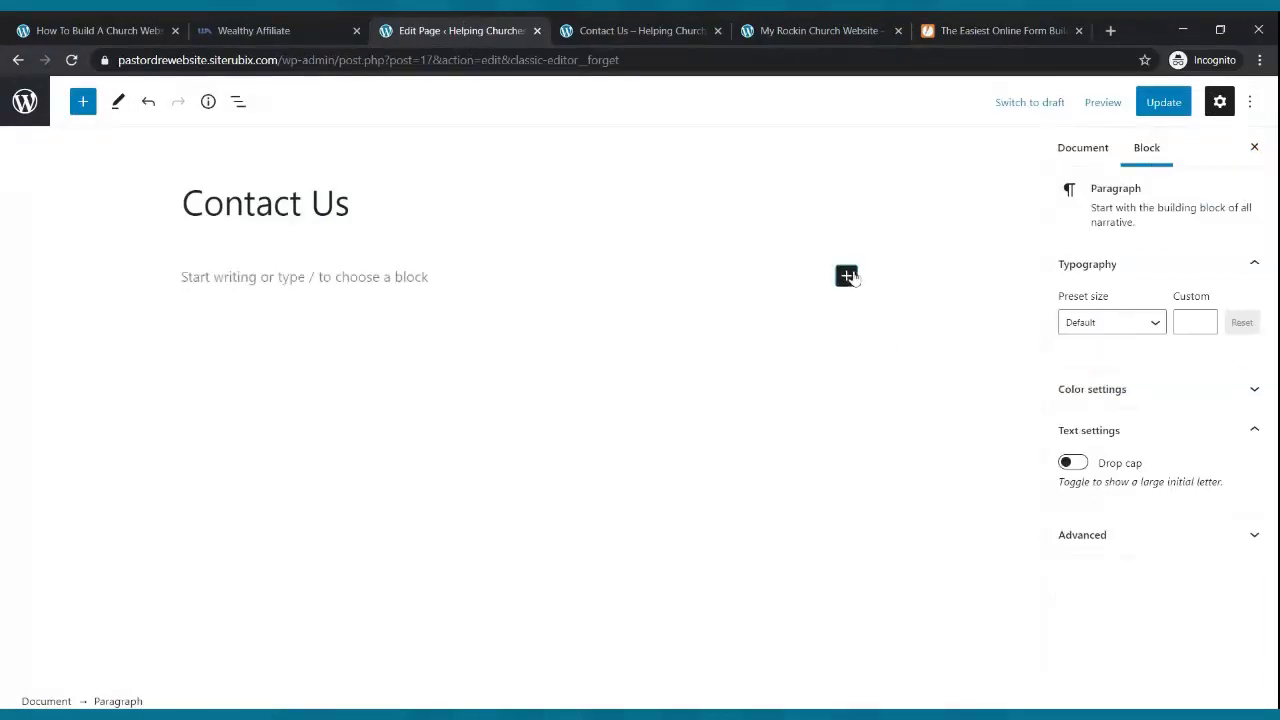
pyautogui.click(847, 277)
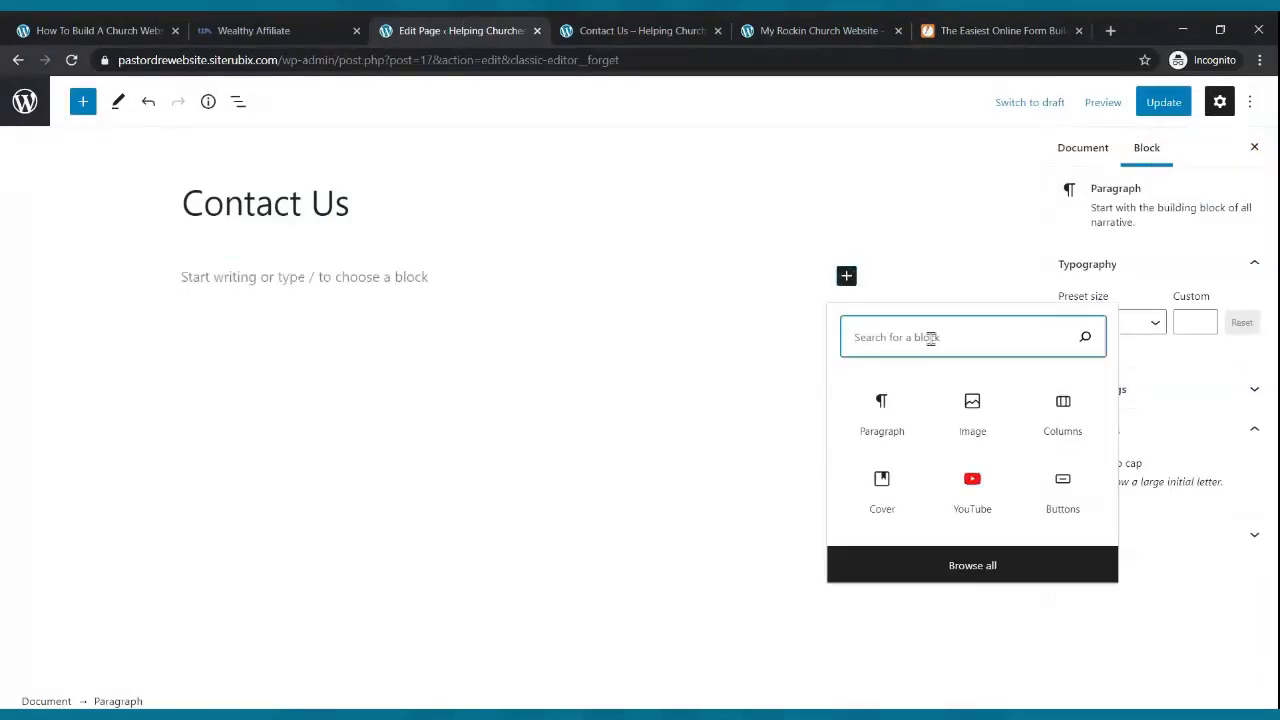
pyautogui.write('html')
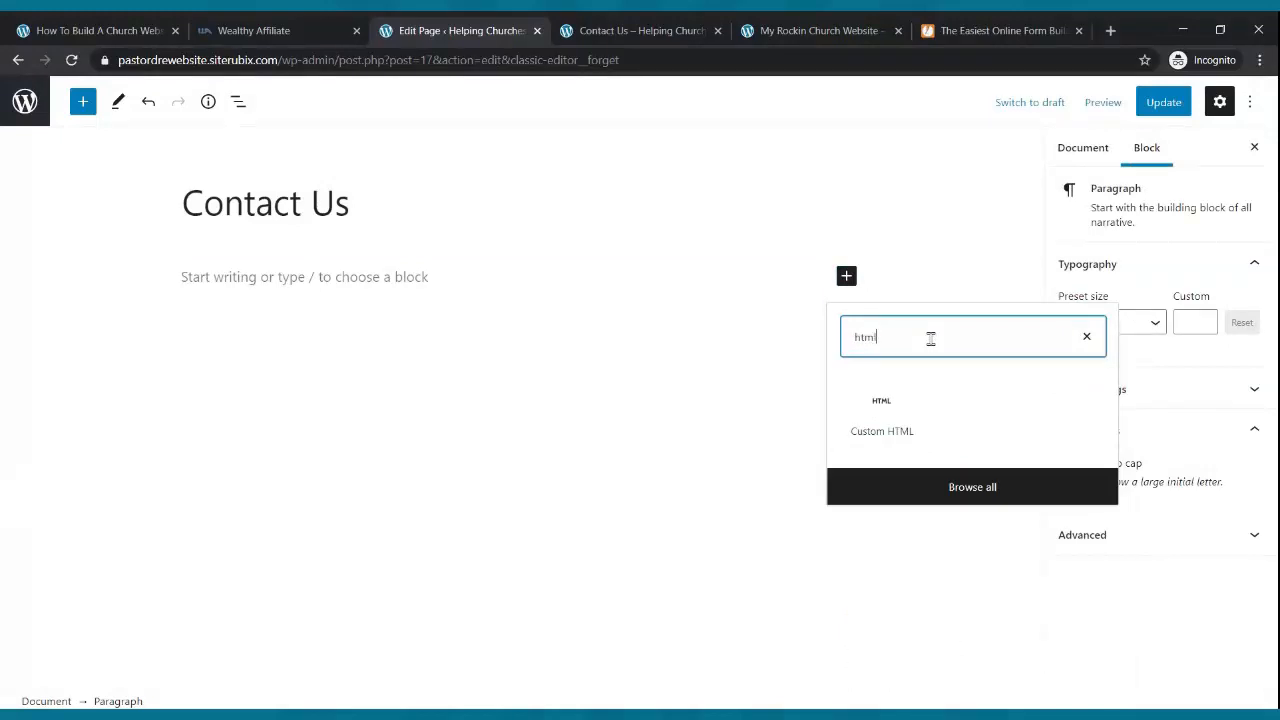
pyautogui.click(879, 406)
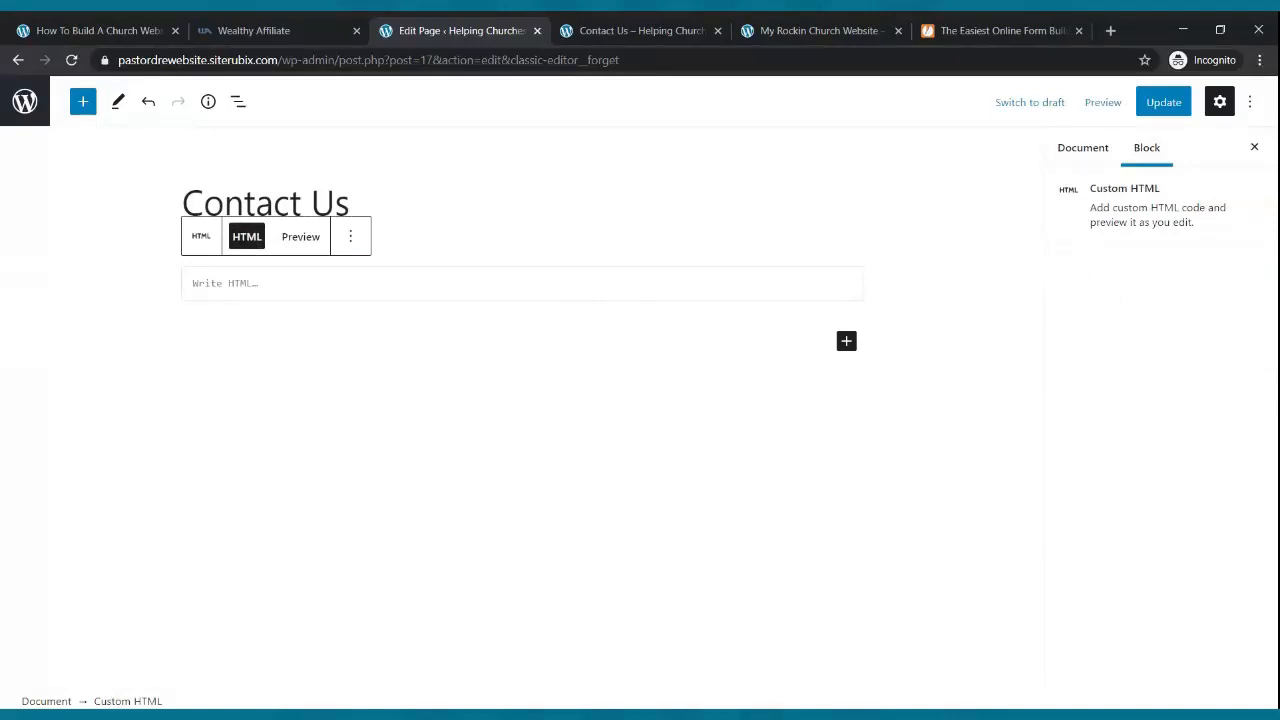
pyautogui.hotkey('ctrl', 'v')
pyautogui.click(1166, 104)
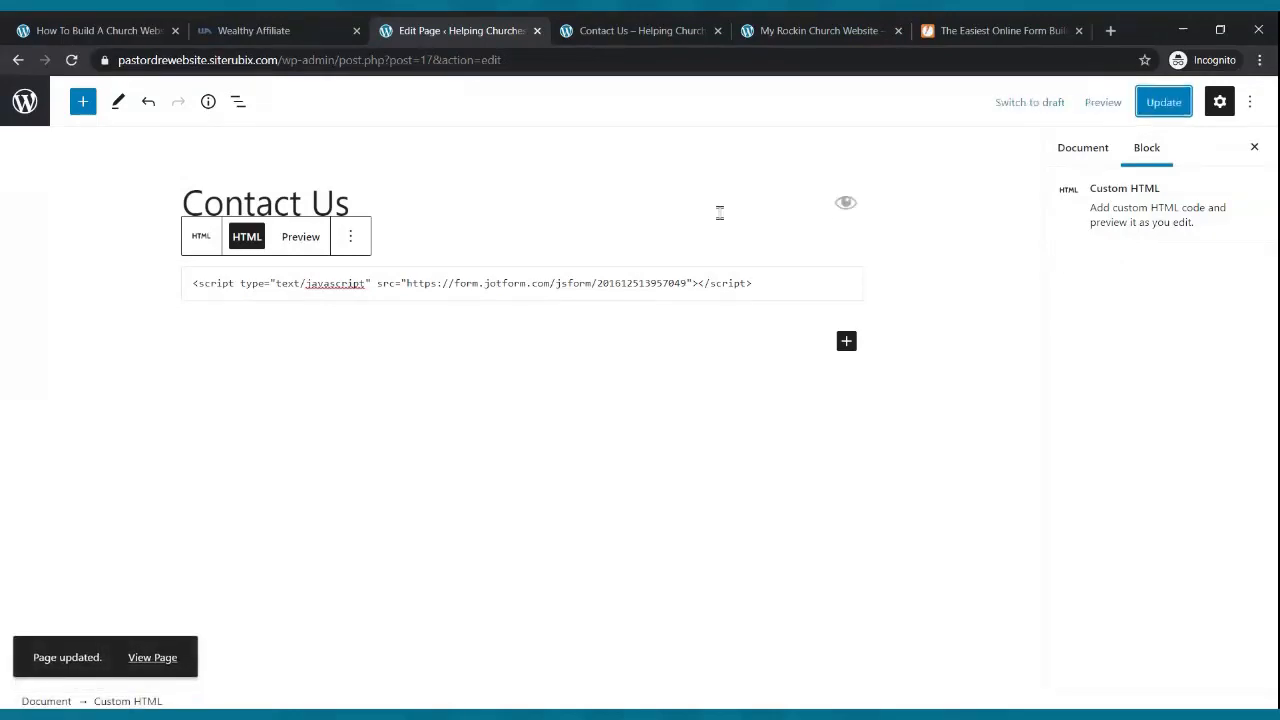
# - Reload the live Contact Us page to check the embedded form, then go to Home
pyautogui.click(655, 31)
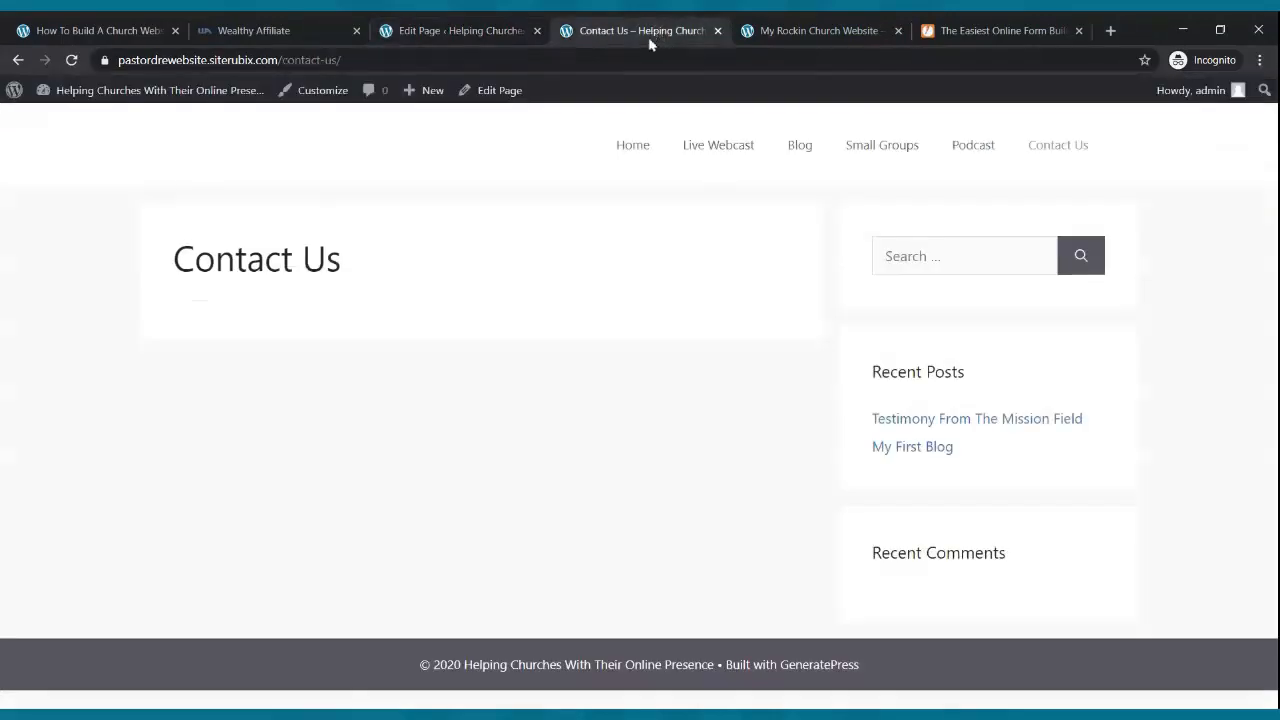
pyautogui.click(73, 61)
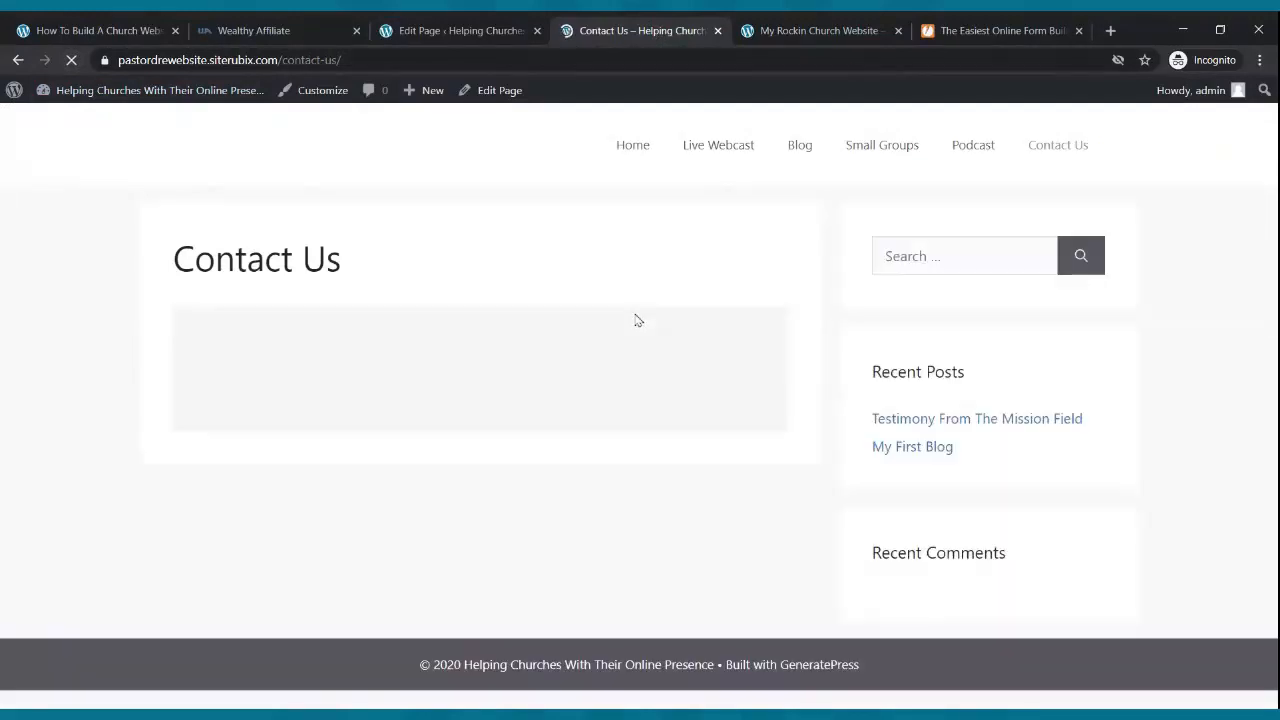
pyautogui.scroll(-4, 638, 320)
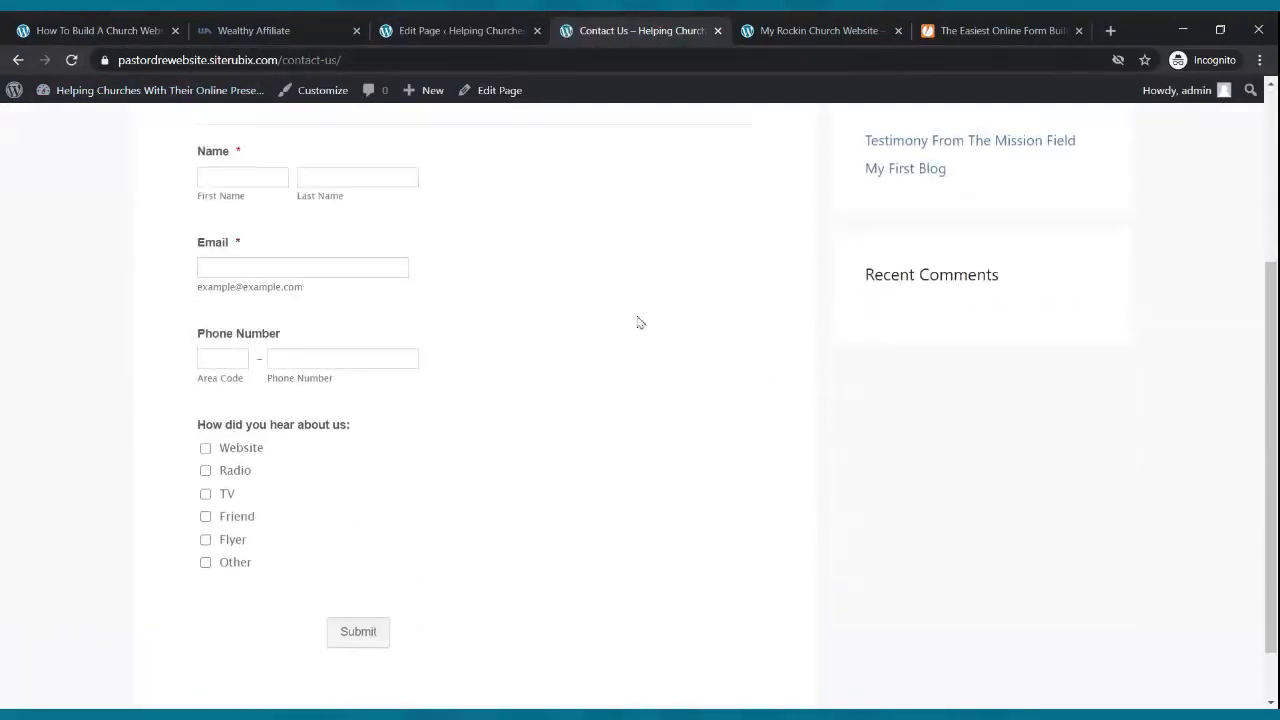
pyautogui.scroll(4, 638, 320)
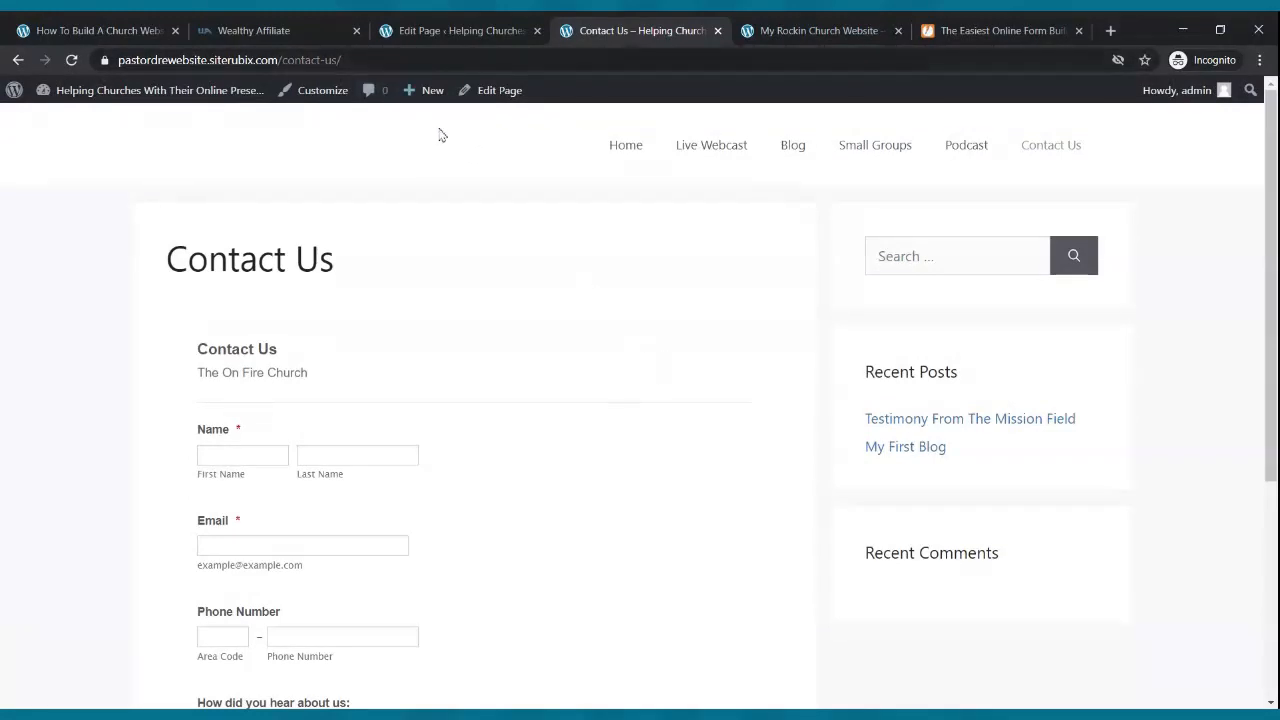
pyautogui.click(638, 149)
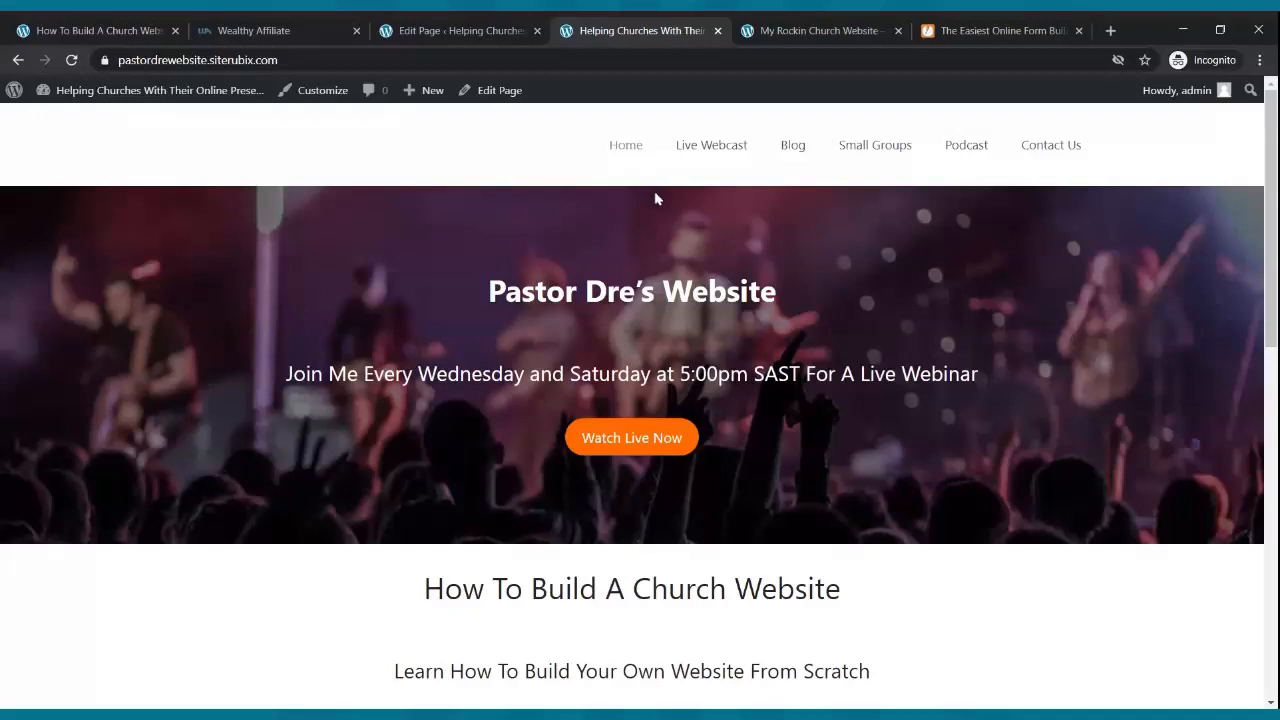
# - Review the Live Webcast and Blog pages from the site's navigation menu
pyautogui.scroll(-6, 629, 194)
pyautogui.scroll(3, 636, 189)
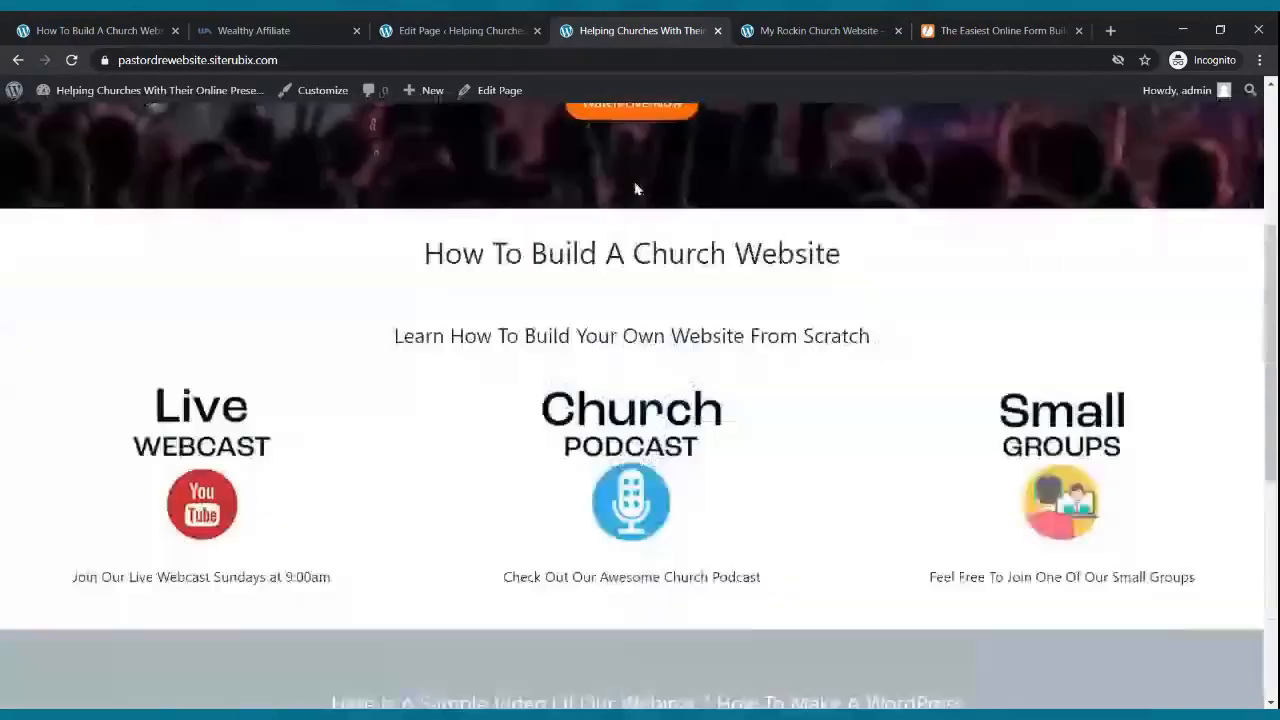
pyautogui.scroll(4, 636, 189)
pyautogui.click(734, 146)
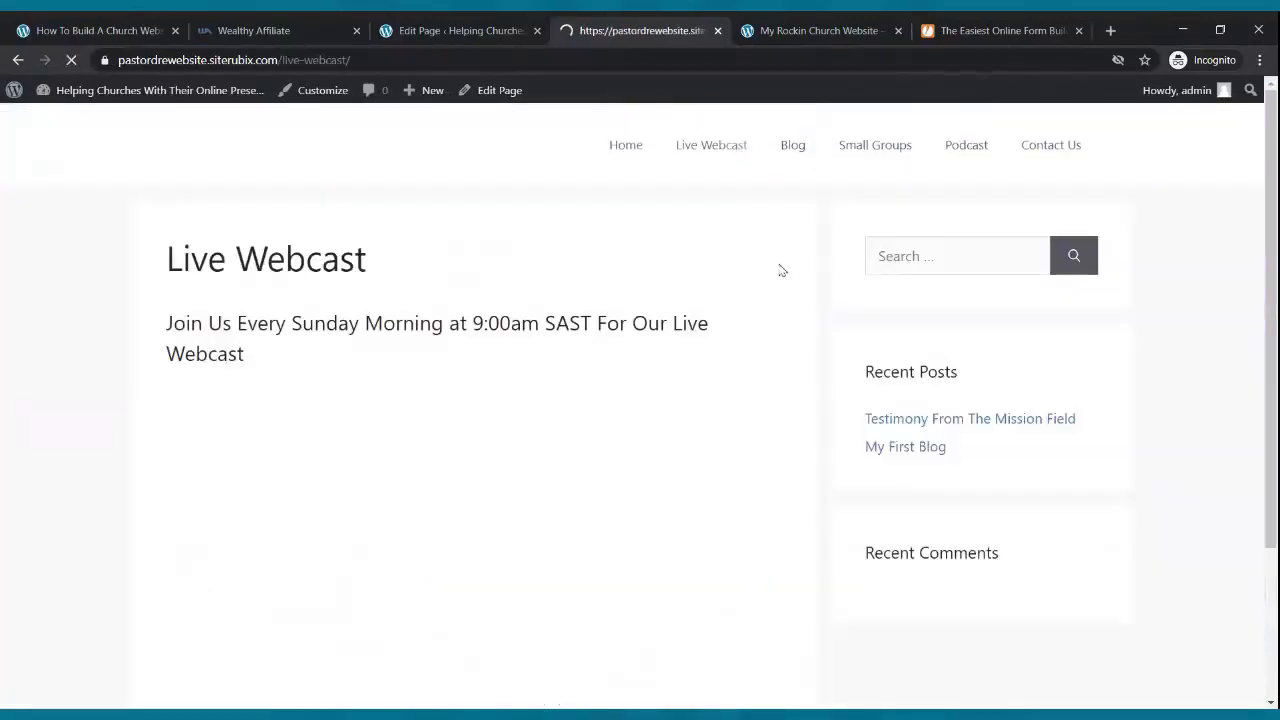
pyautogui.scroll(-2, 780, 268)
pyautogui.scroll(2, 790, 220)
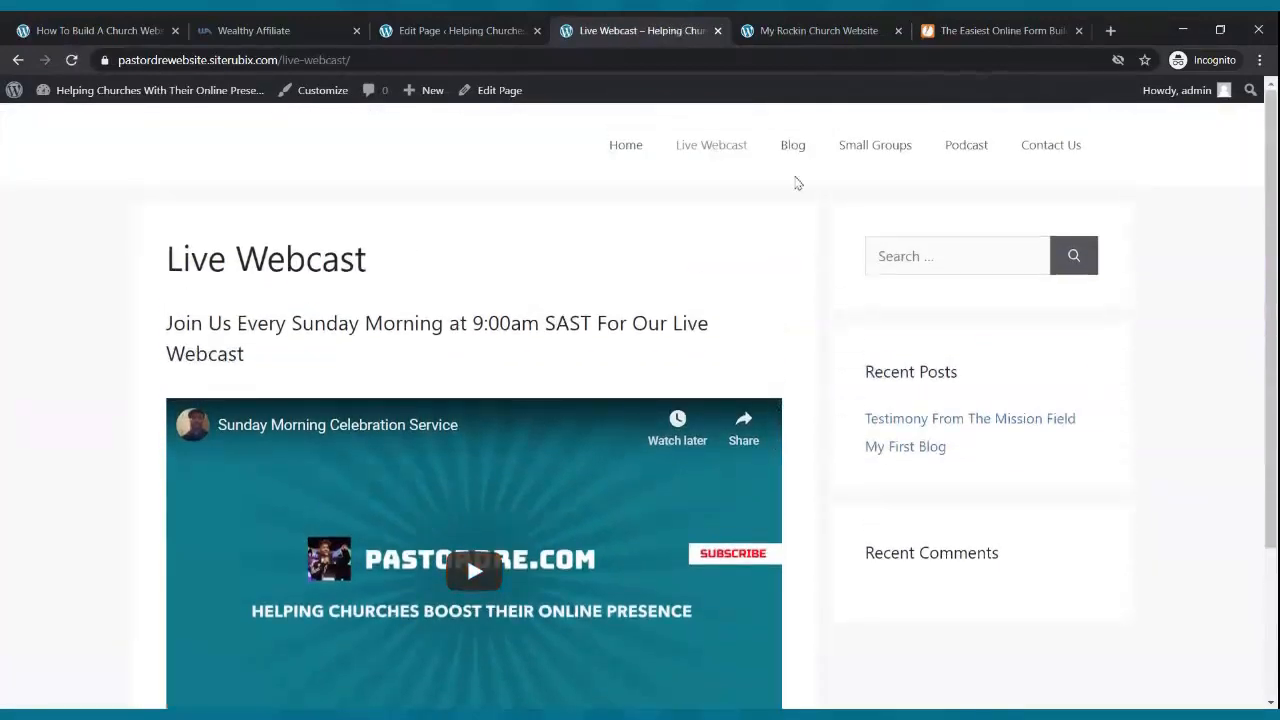
pyautogui.click(801, 143)
pyautogui.scroll(-2, 803, 267)
pyautogui.scroll(2, 803, 267)
# - Review the Small Groups, Podcast and Contact Us pages, then return to pastordre.com
pyautogui.click(877, 148)
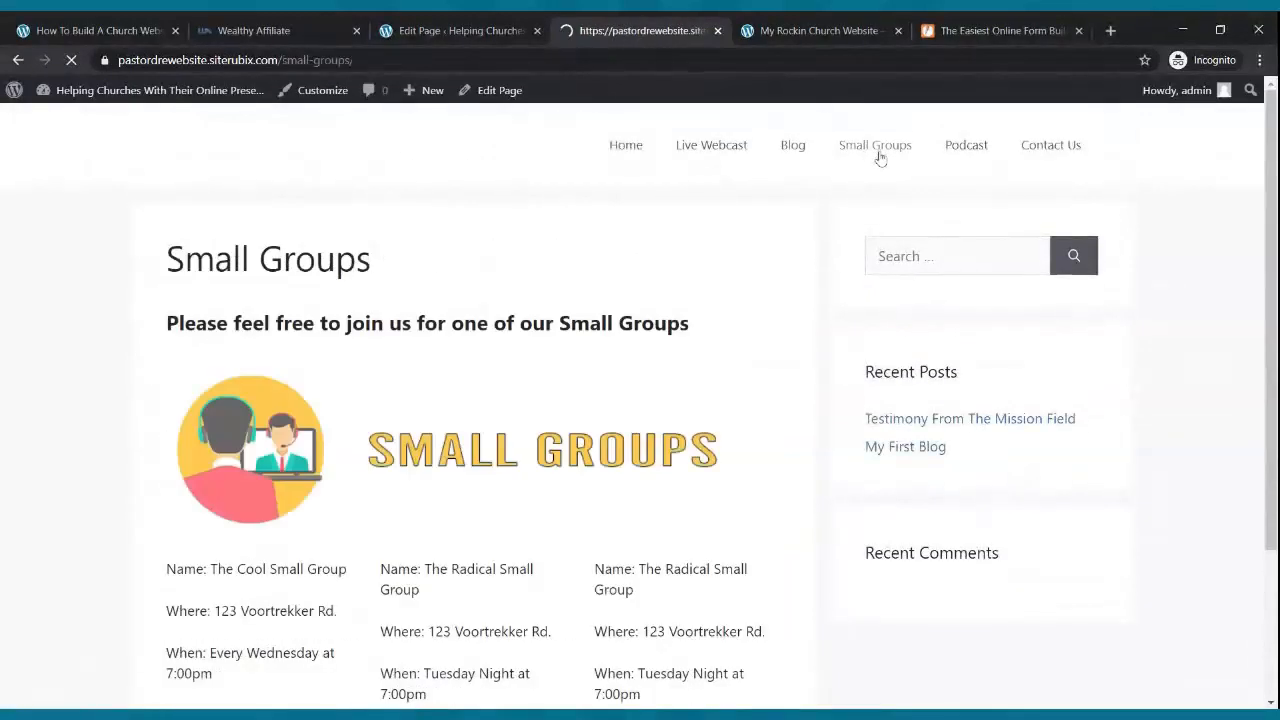
pyautogui.scroll(-2, 810, 283)
pyautogui.scroll(2, 808, 283)
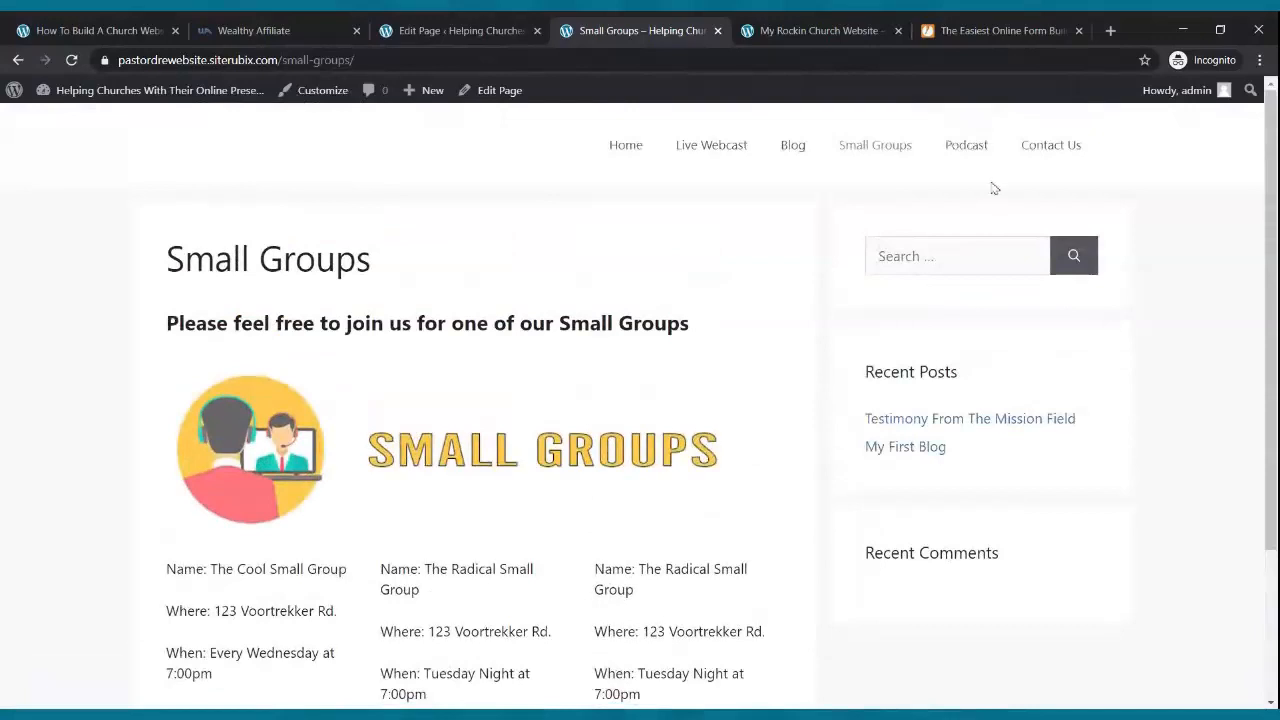
pyautogui.click(964, 148)
pyautogui.scroll(-1, 779, 334)
pyautogui.scroll(1, 782, 334)
pyautogui.click(1053, 153)
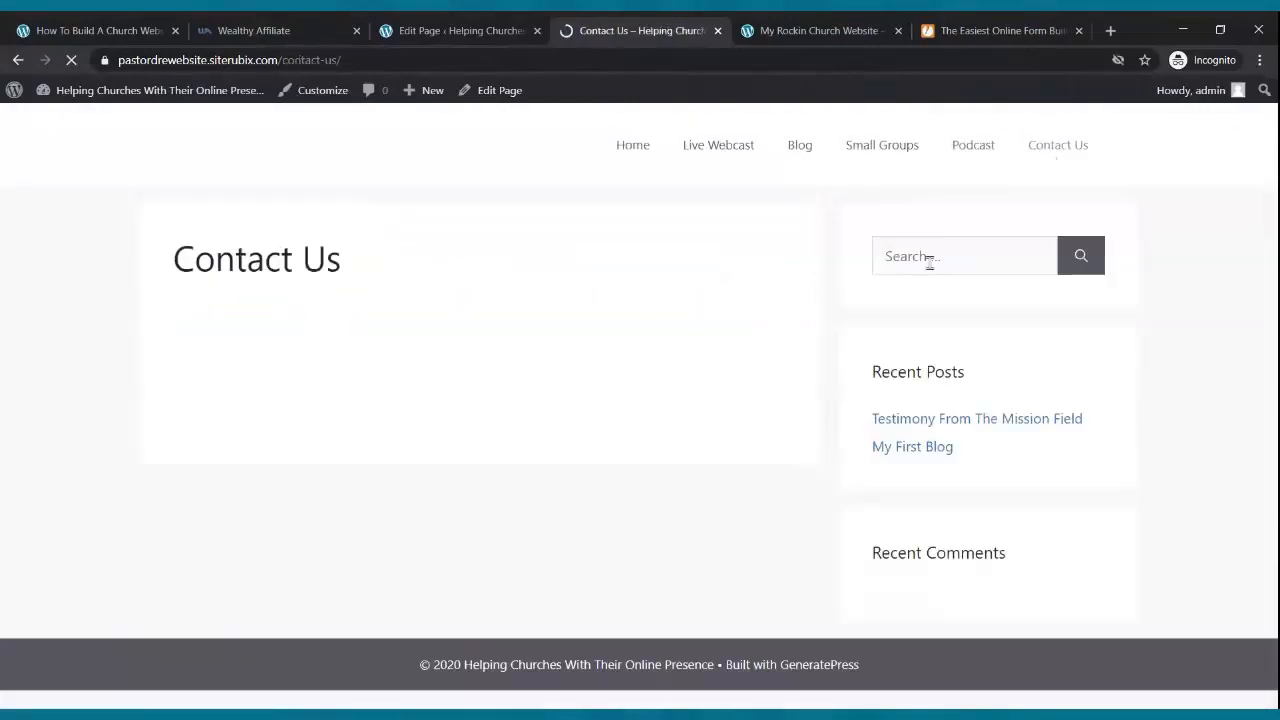
pyautogui.scroll(-2, 917, 257)
pyautogui.scroll(2, 914, 260)
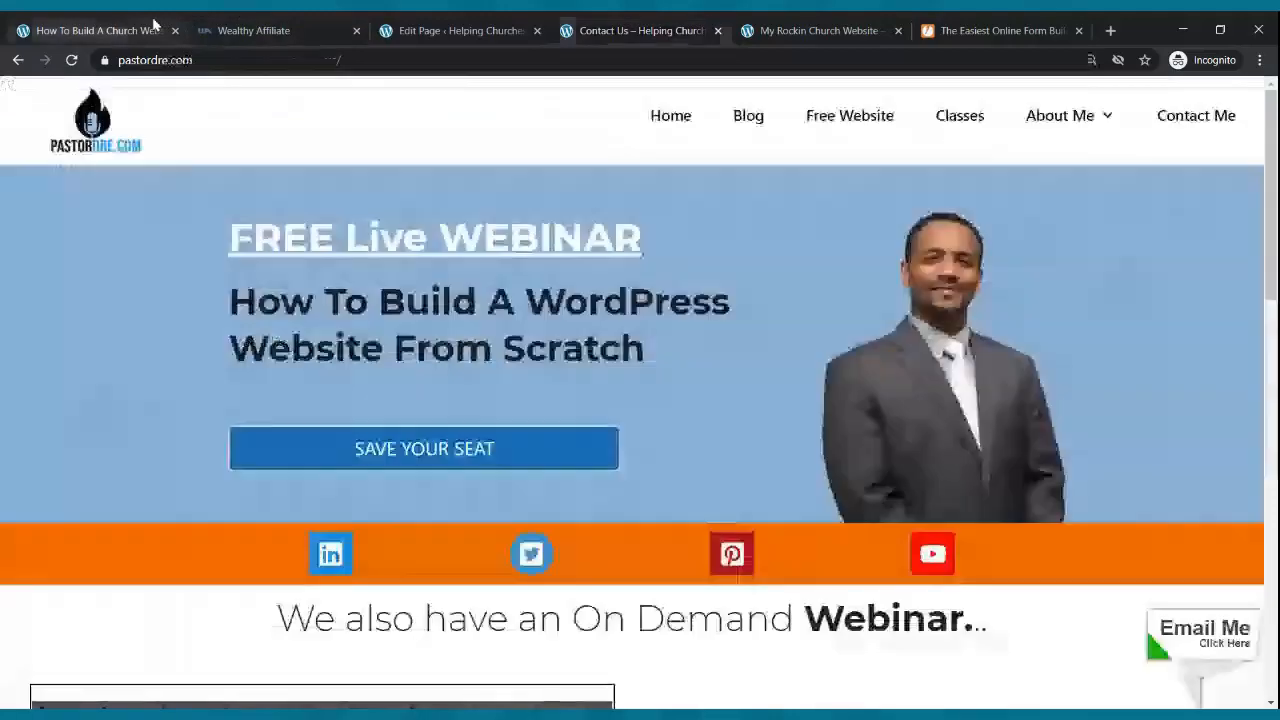
pyautogui.click(155, 28)
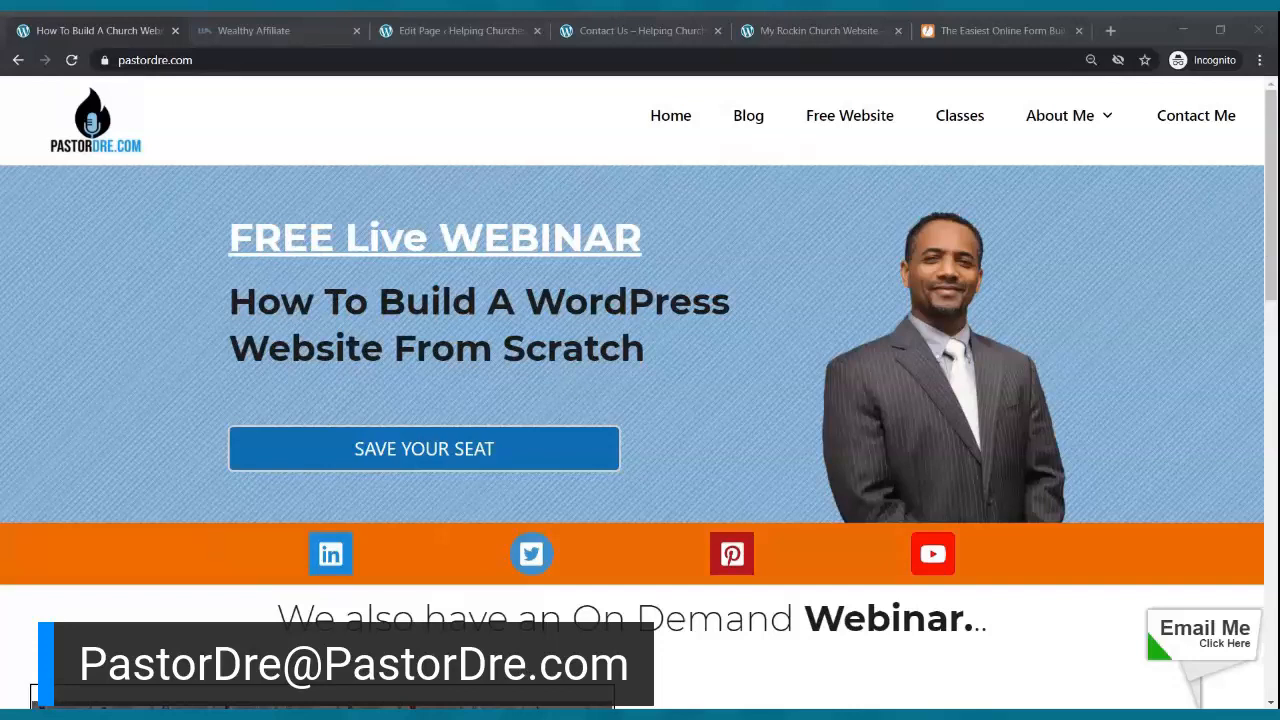
# - Click on the pastordre.com home page showing the FREE Live WEBINAR promotion
pyautogui.click(436, 650)
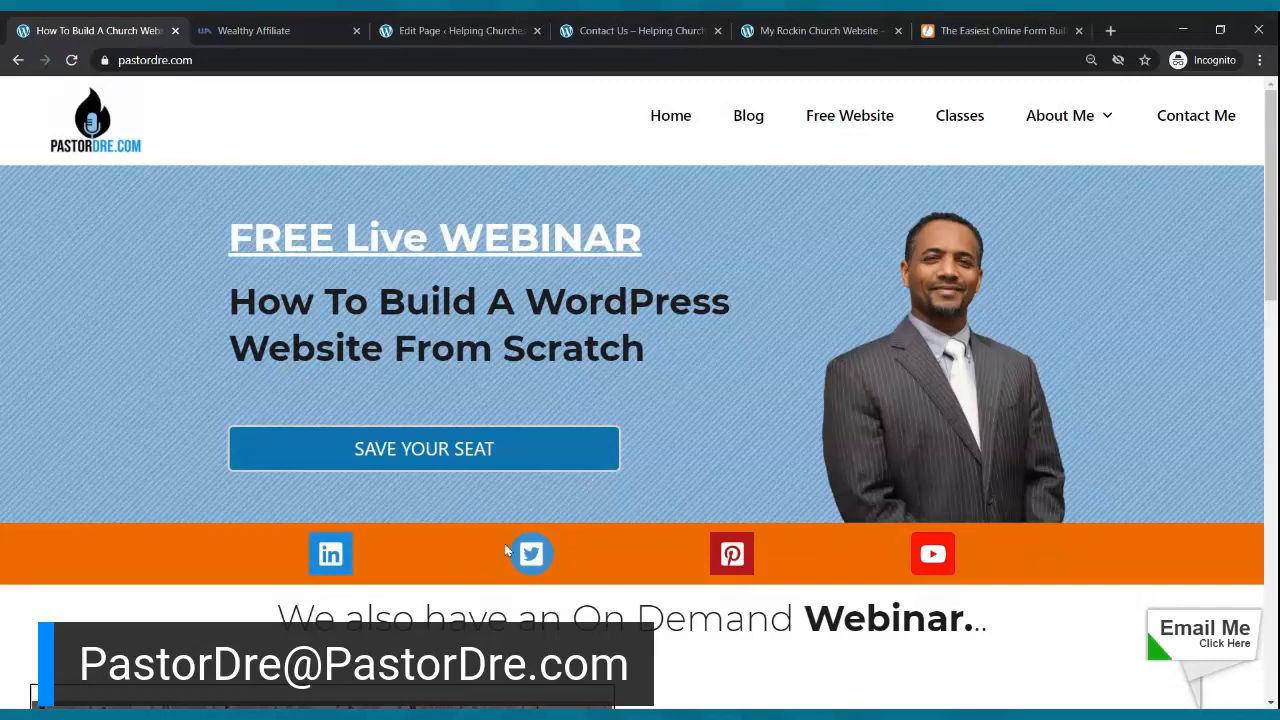